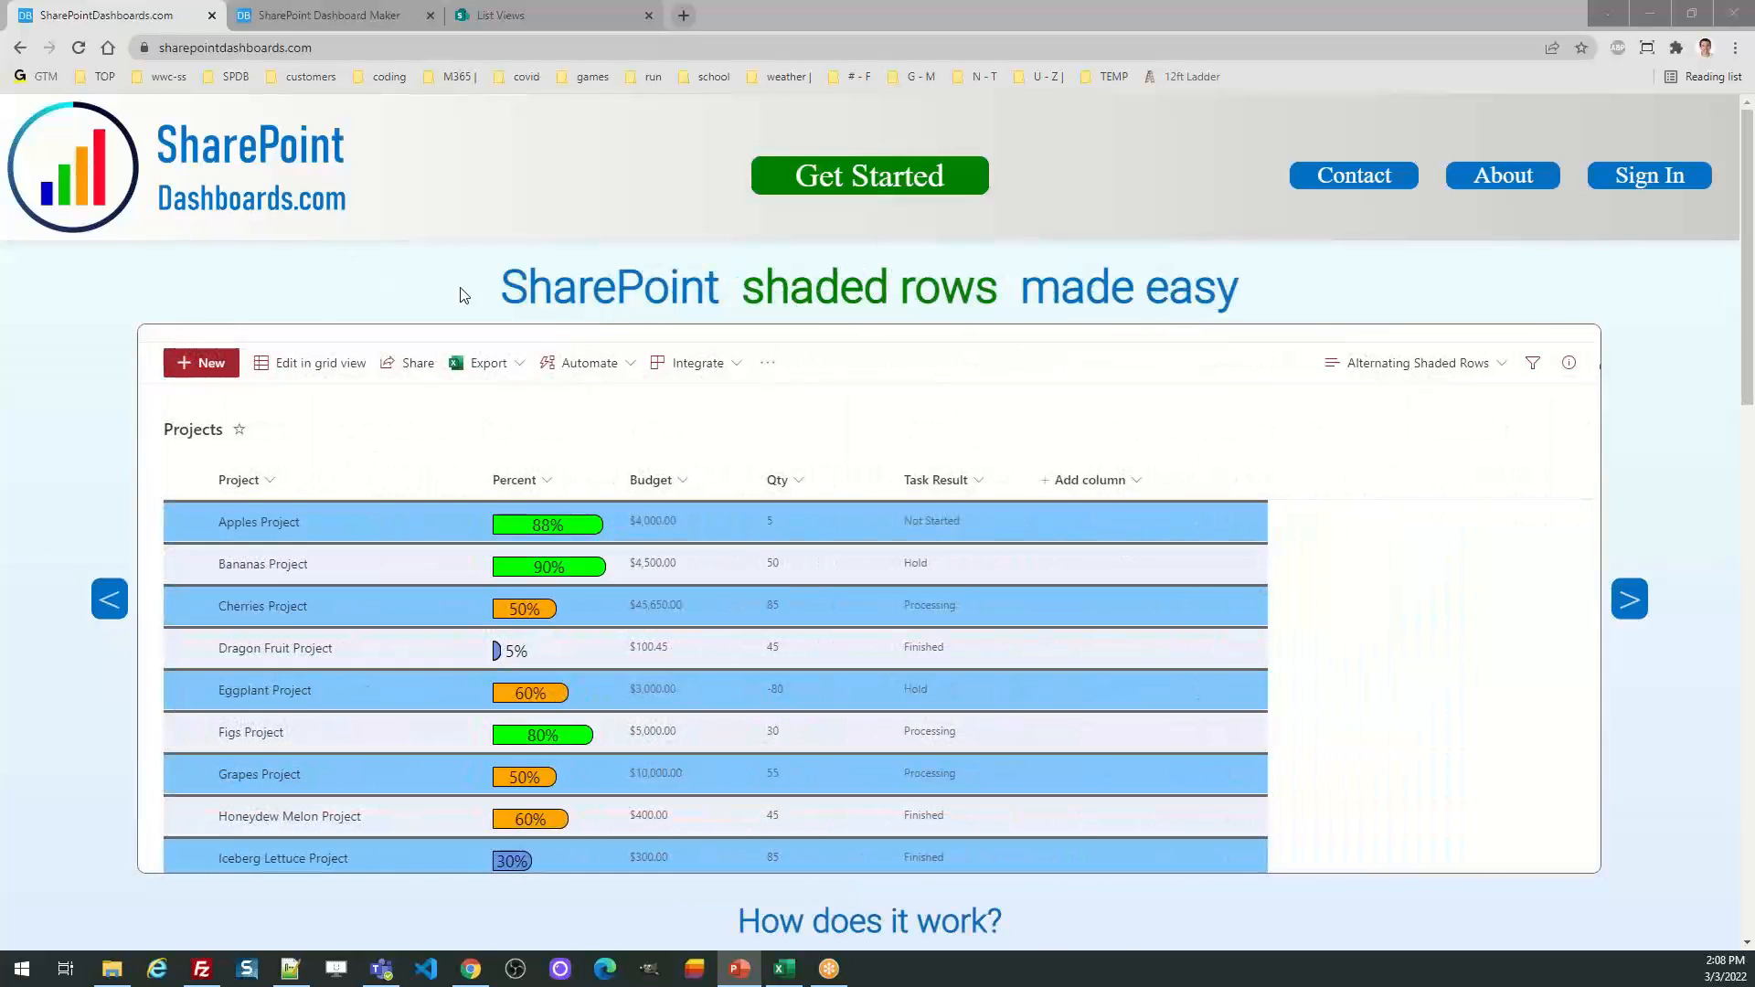
Page through the homepage's example slideshow, from shaded rows through progress indicators and line charts to bar charts
{"action": "left_click", "coordinate": [1640, 610]}
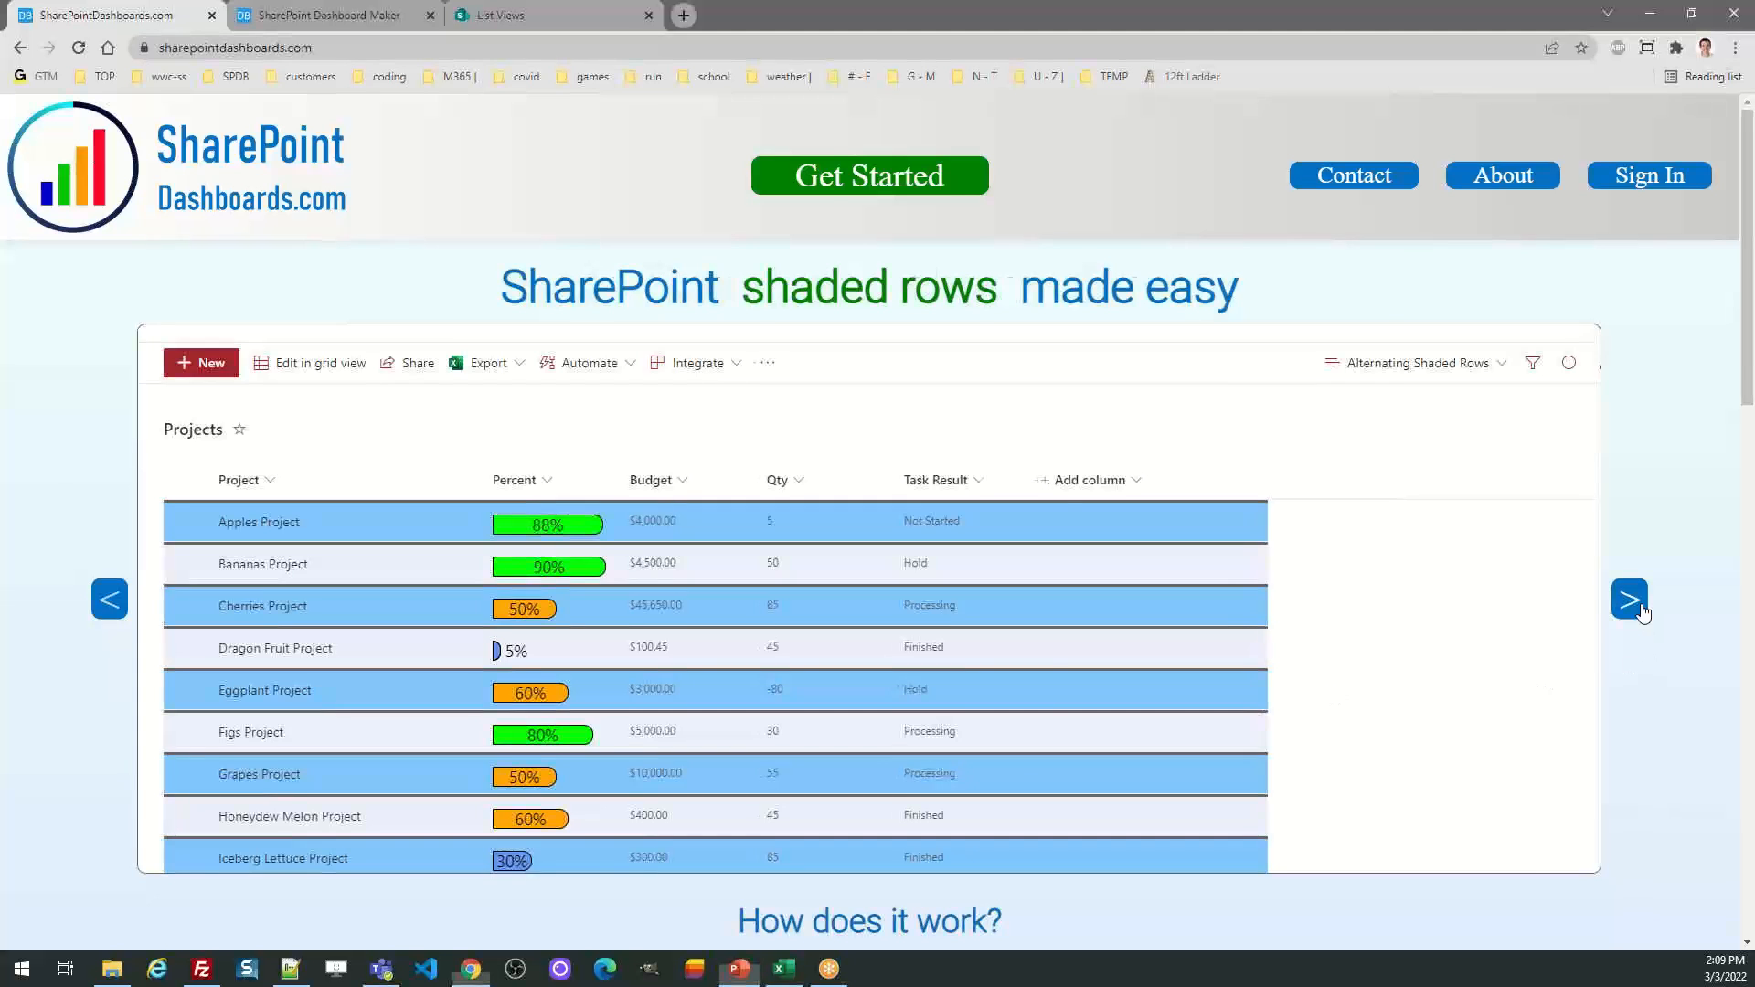
{"action": "left_click", "coordinate": [1630, 600]}
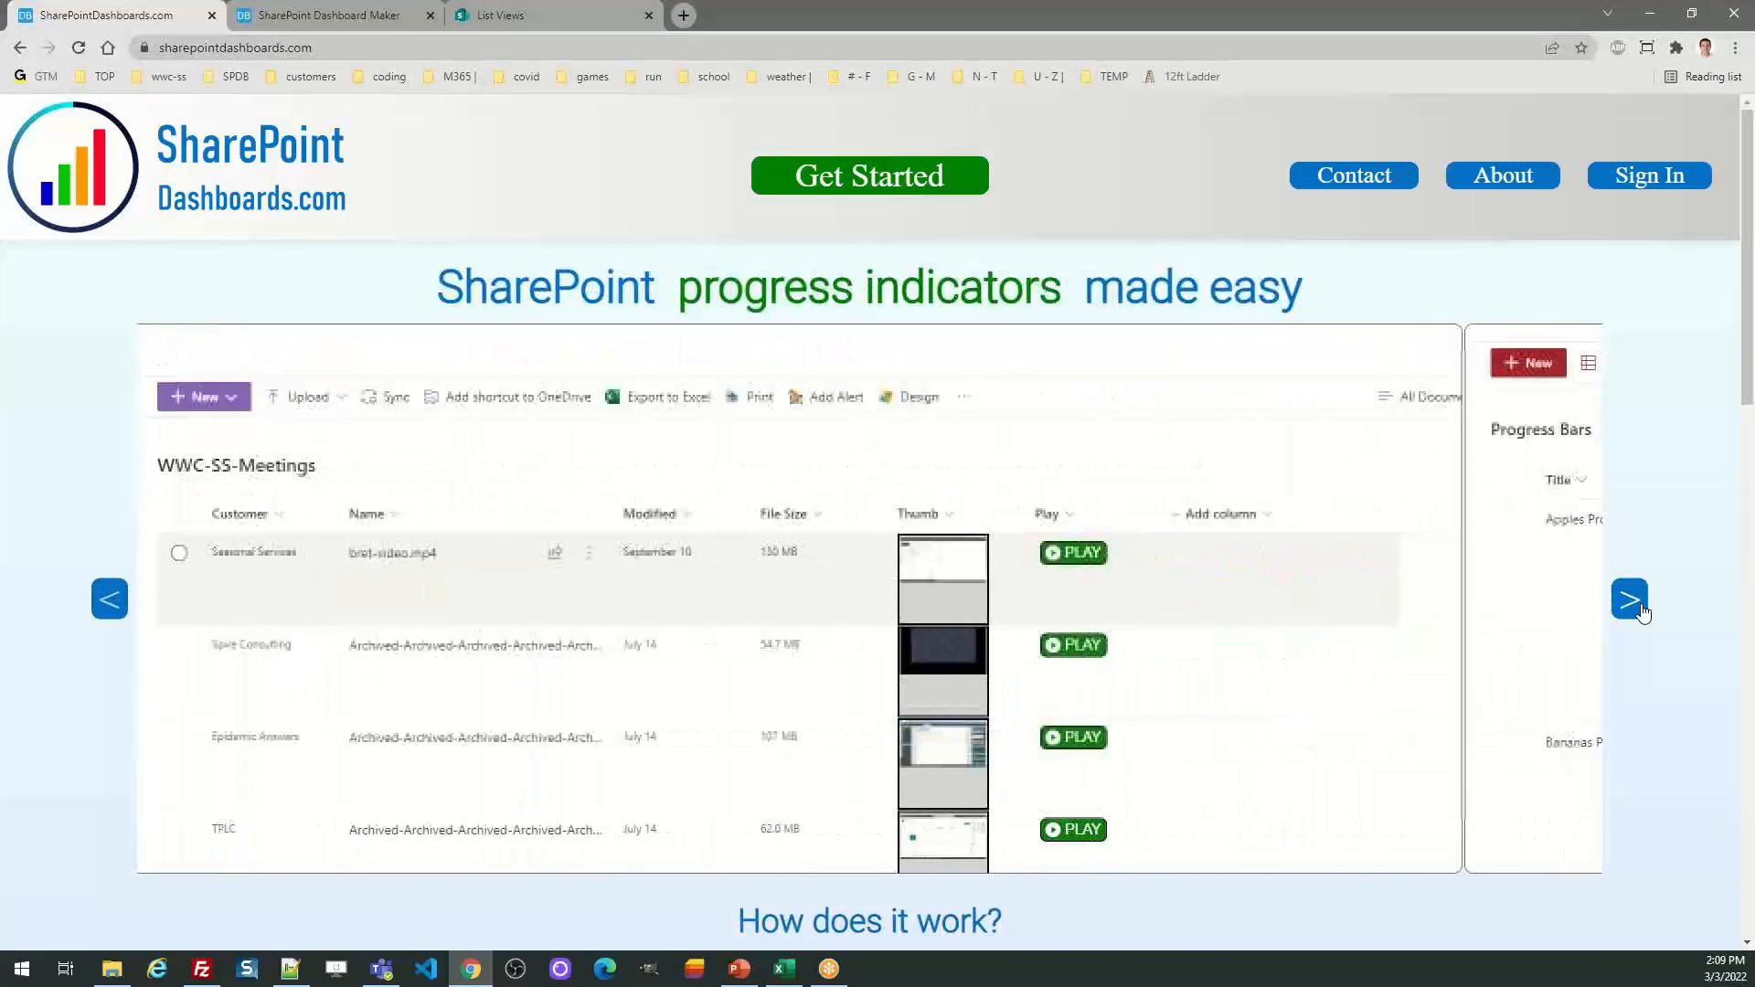
{"action": "left_click", "coordinate": [1630, 600]}
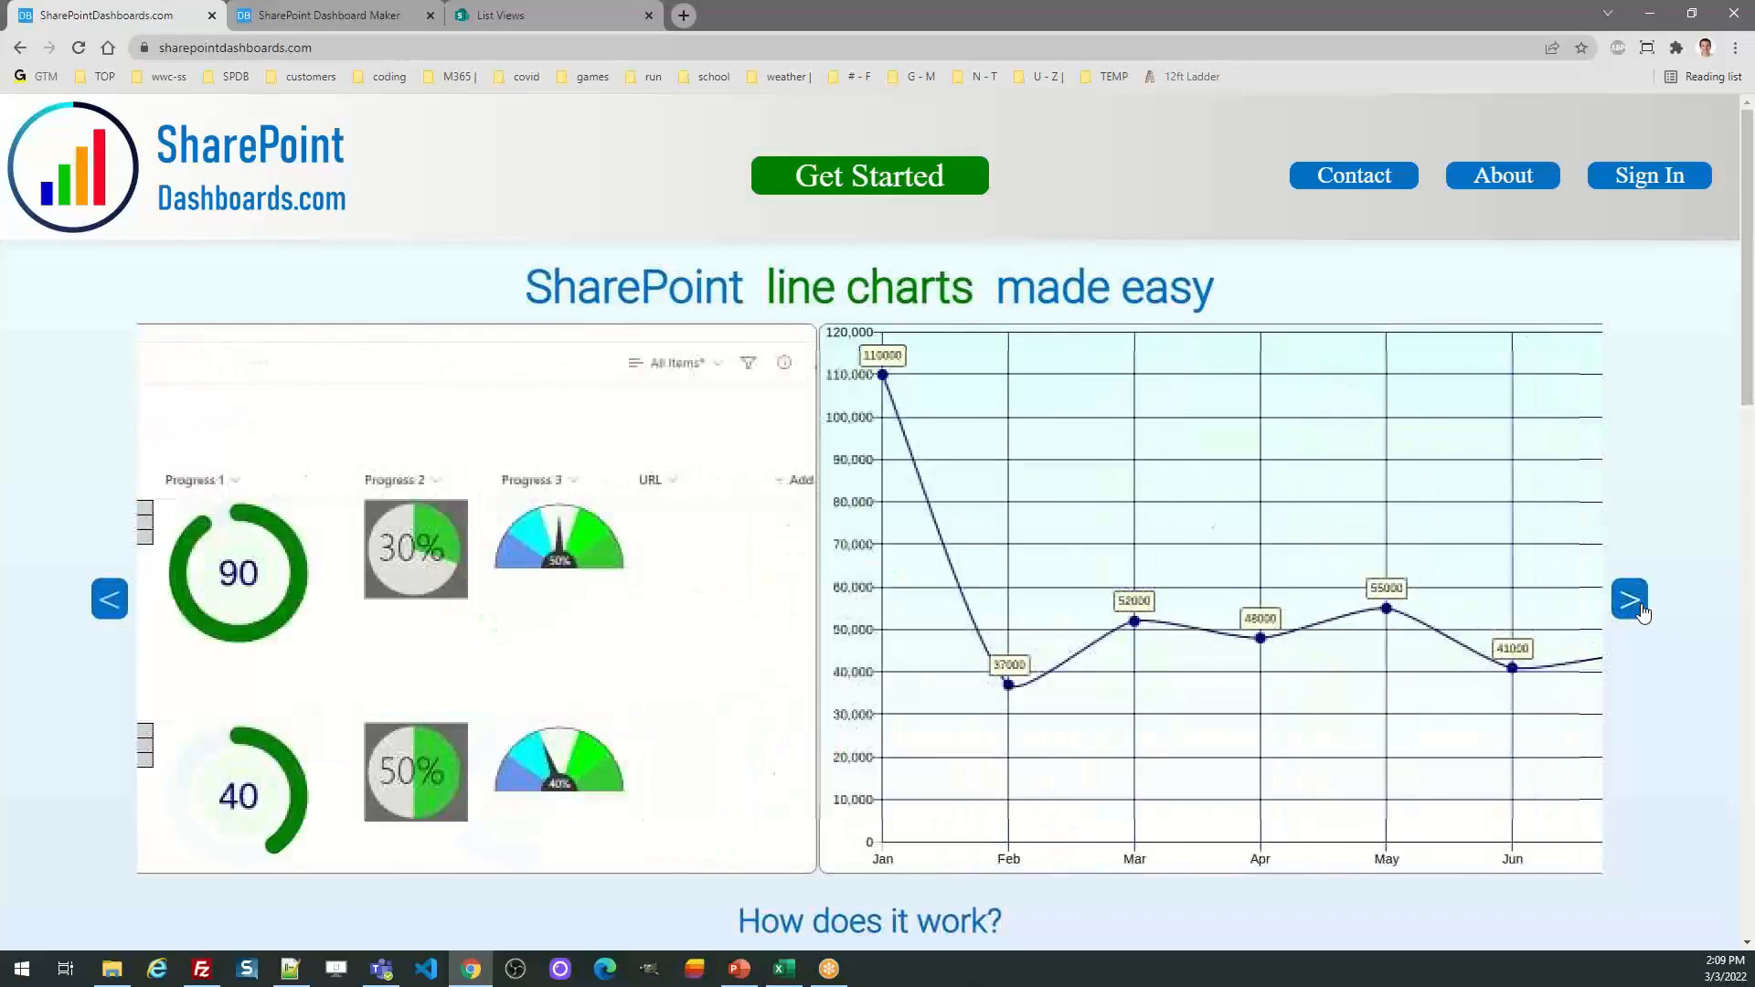
{"action": "left_click", "coordinate": [1641, 610]}
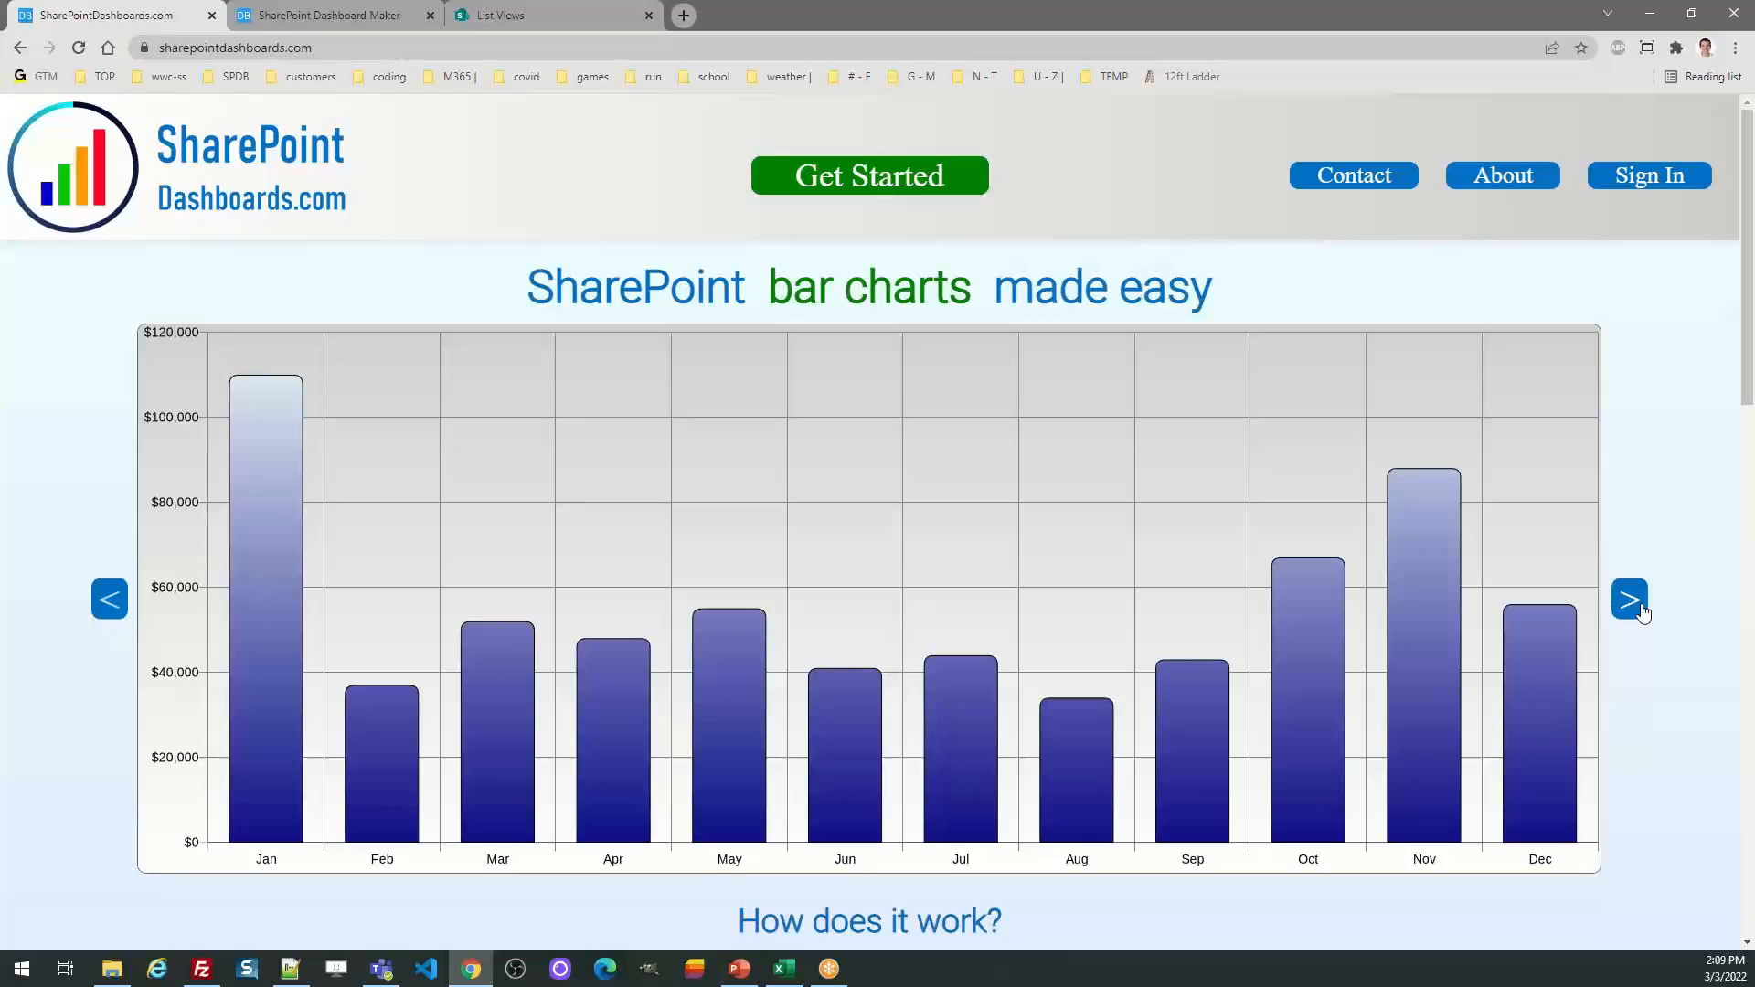
{"action": "mouse_move", "coordinate": [1751, 319]}
{"action": "left_mouse_down"}
{"action": "mouse_move", "coordinate": [1751, 737]}
{"action": "mouse_move", "coordinate": [1751, 312]}
{"action": "left_mouse_up"}
Open the Templates Gallery from the homepage and look over the charting templates
{"action": "left_click", "coordinate": [906, 184]}
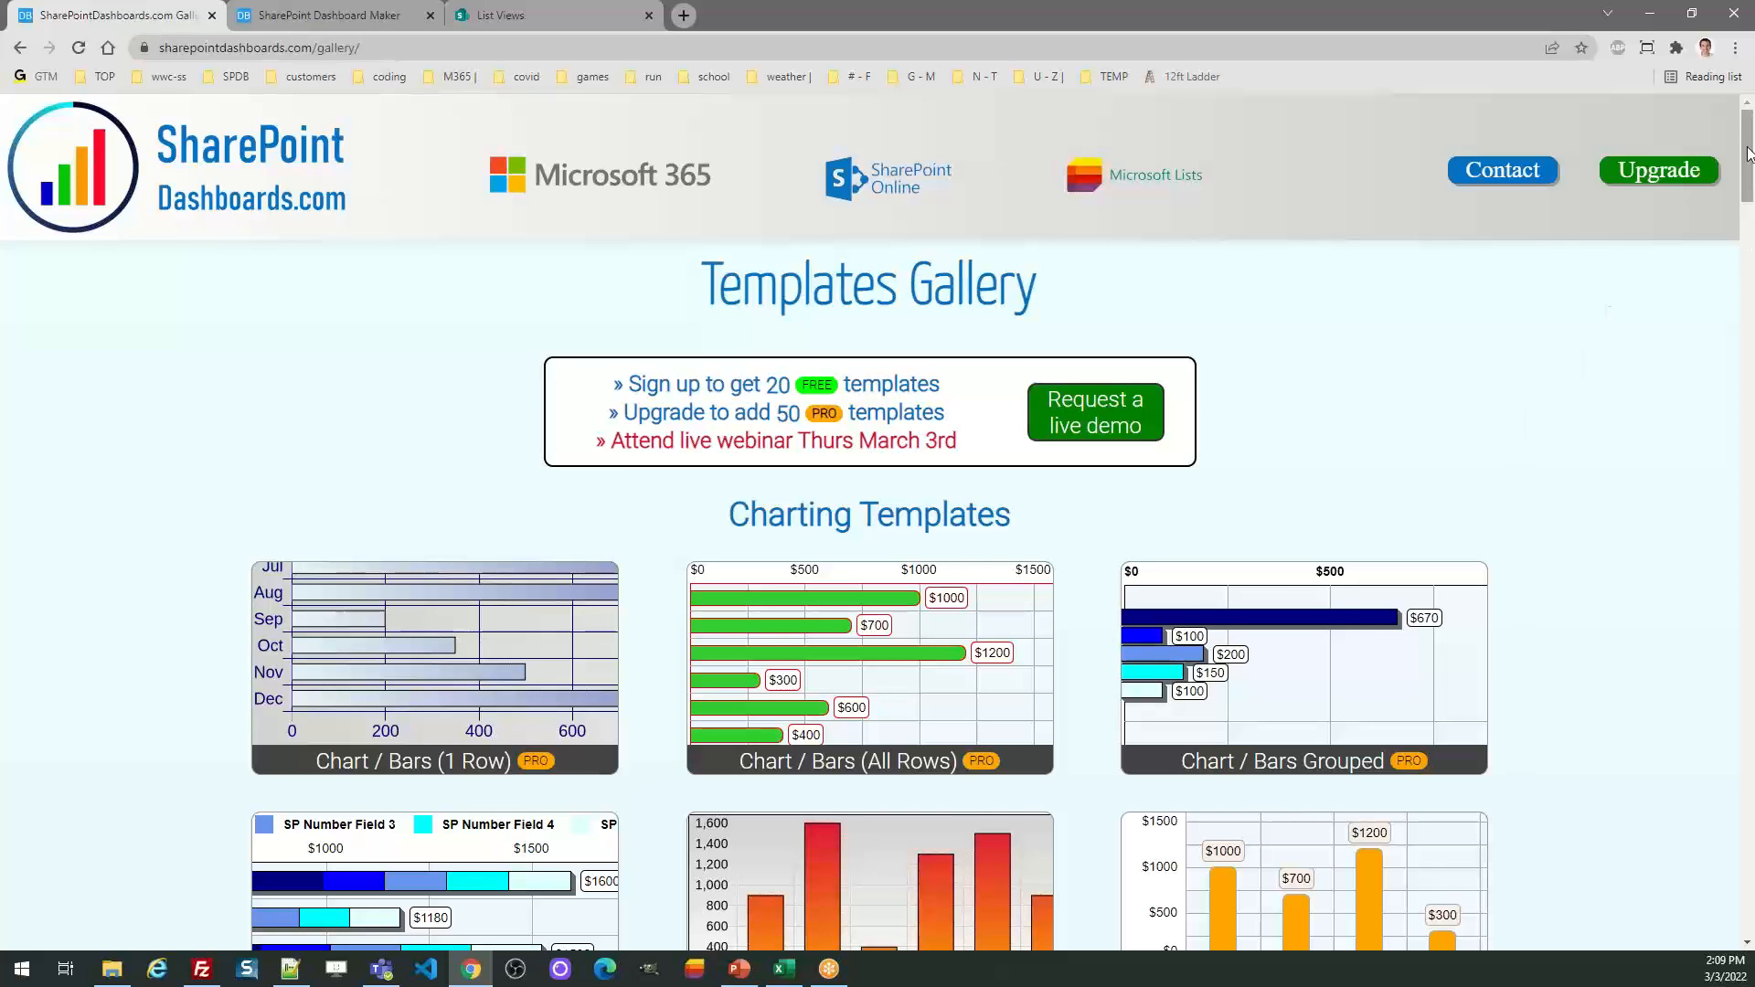
{"action": "left_click_drag", "start_coordinate": [1753, 148], "coordinate": [1753, 178]}
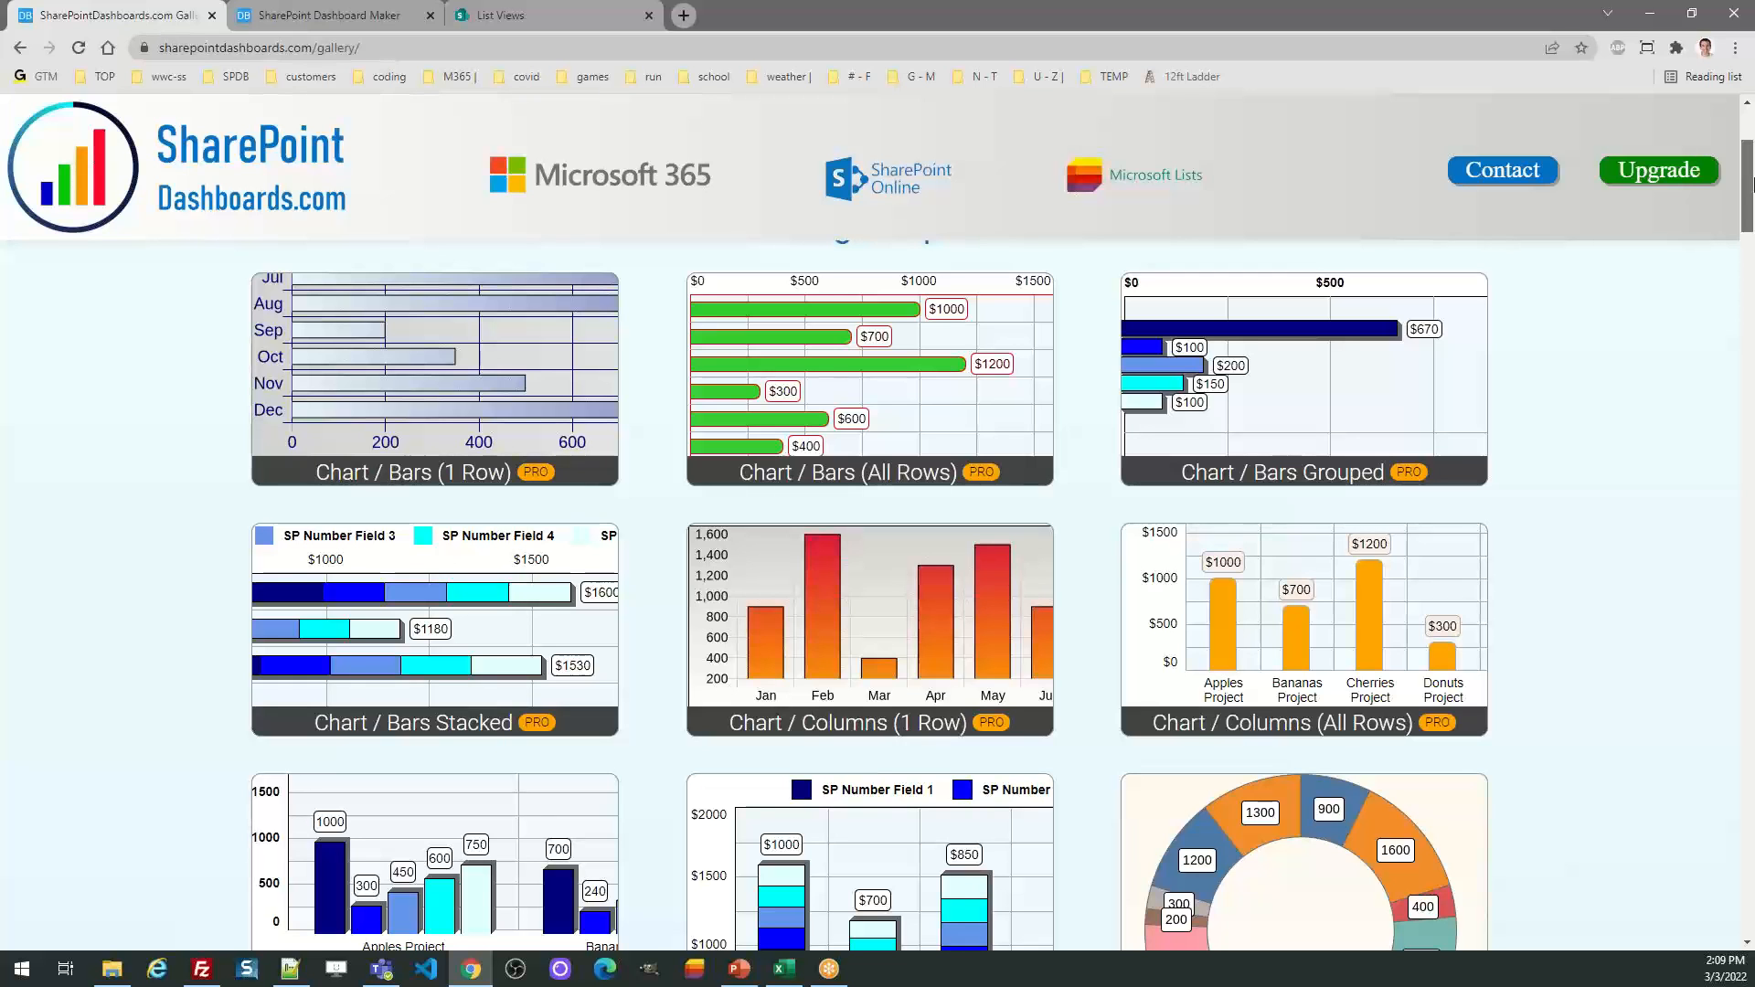
{"action": "scroll", "coordinate": [1752, 183], "scroll_direction": "up", "scroll_amount": 3}
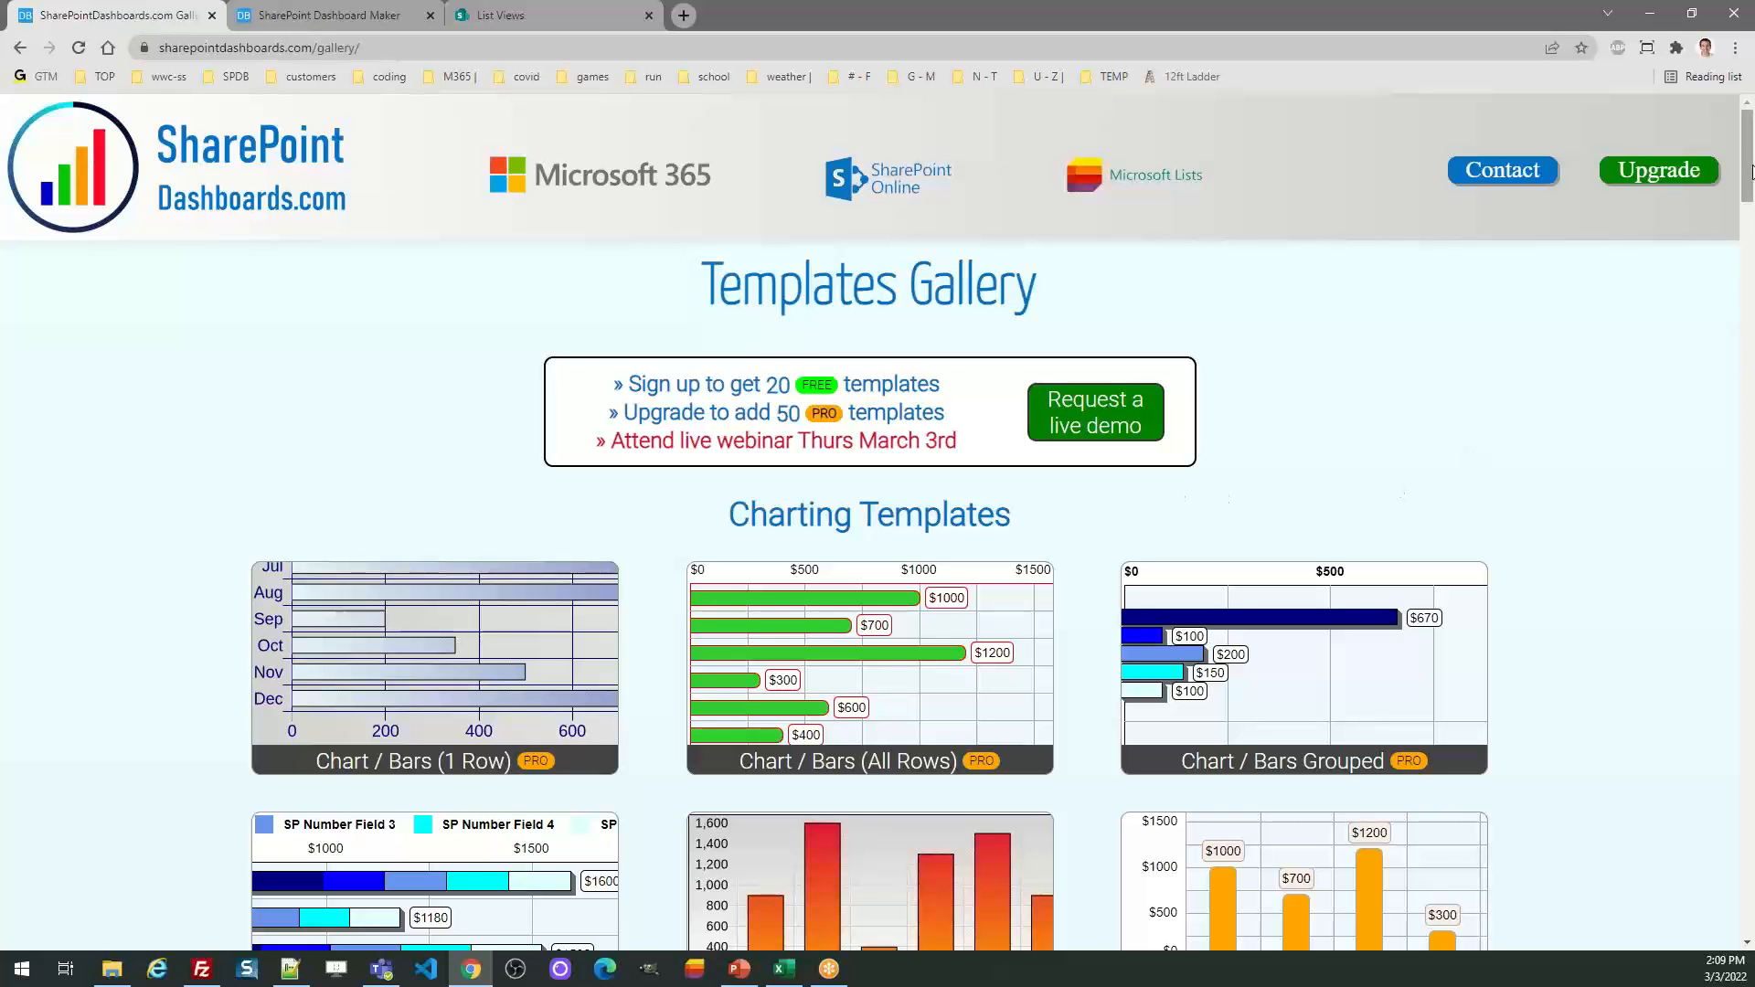
{"action": "mouse_move", "coordinate": [1752, 171]}
{"action": "left_mouse_down"}
{"action": "mouse_move", "coordinate": [1752, 310]}
{"action": "mouse_move", "coordinate": [1750, 167]}
{"action": "left_mouse_up"}
{"action": "mouse_move", "coordinate": [1748, 191]}
{"action": "left_mouse_down"}
{"action": "mouse_move", "coordinate": [1748, 361]}
{"action": "mouse_move", "coordinate": [1741, 190]}
{"action": "left_mouse_up"}
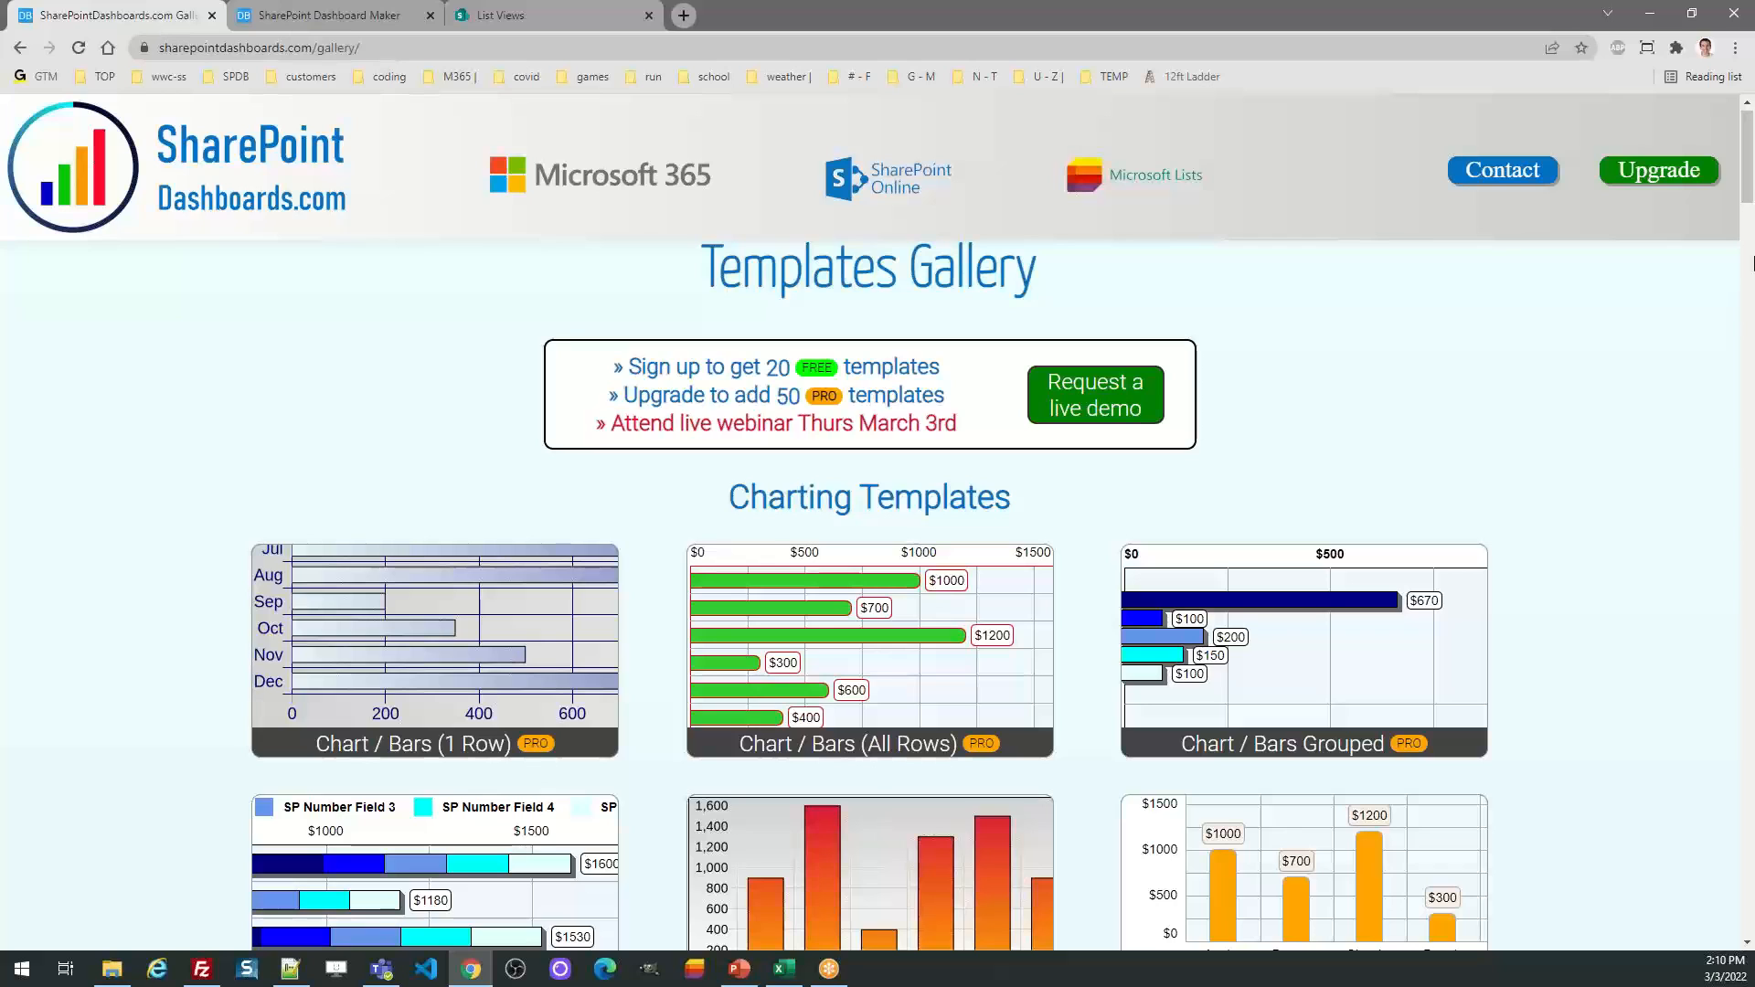
View the sign-up page for the free templates and return to the Templates Gallery
{"action": "left_click", "coordinate": [731, 375]}
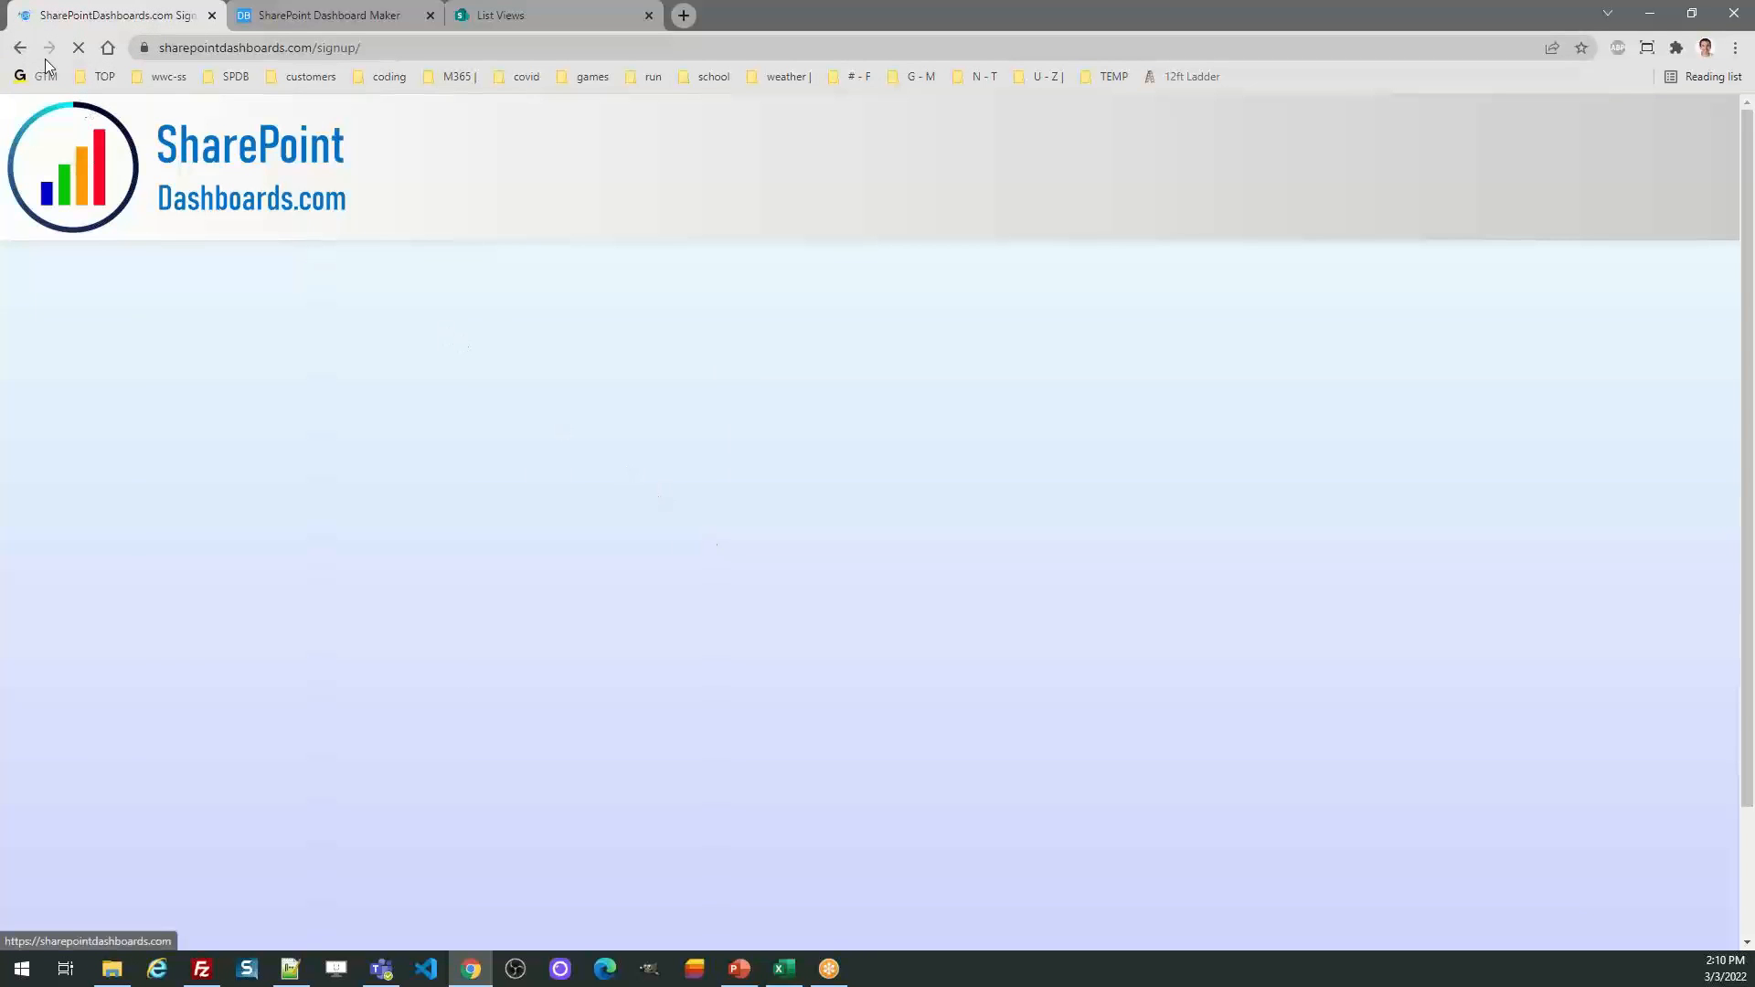
{"action": "left_click", "coordinate": [21, 48]}
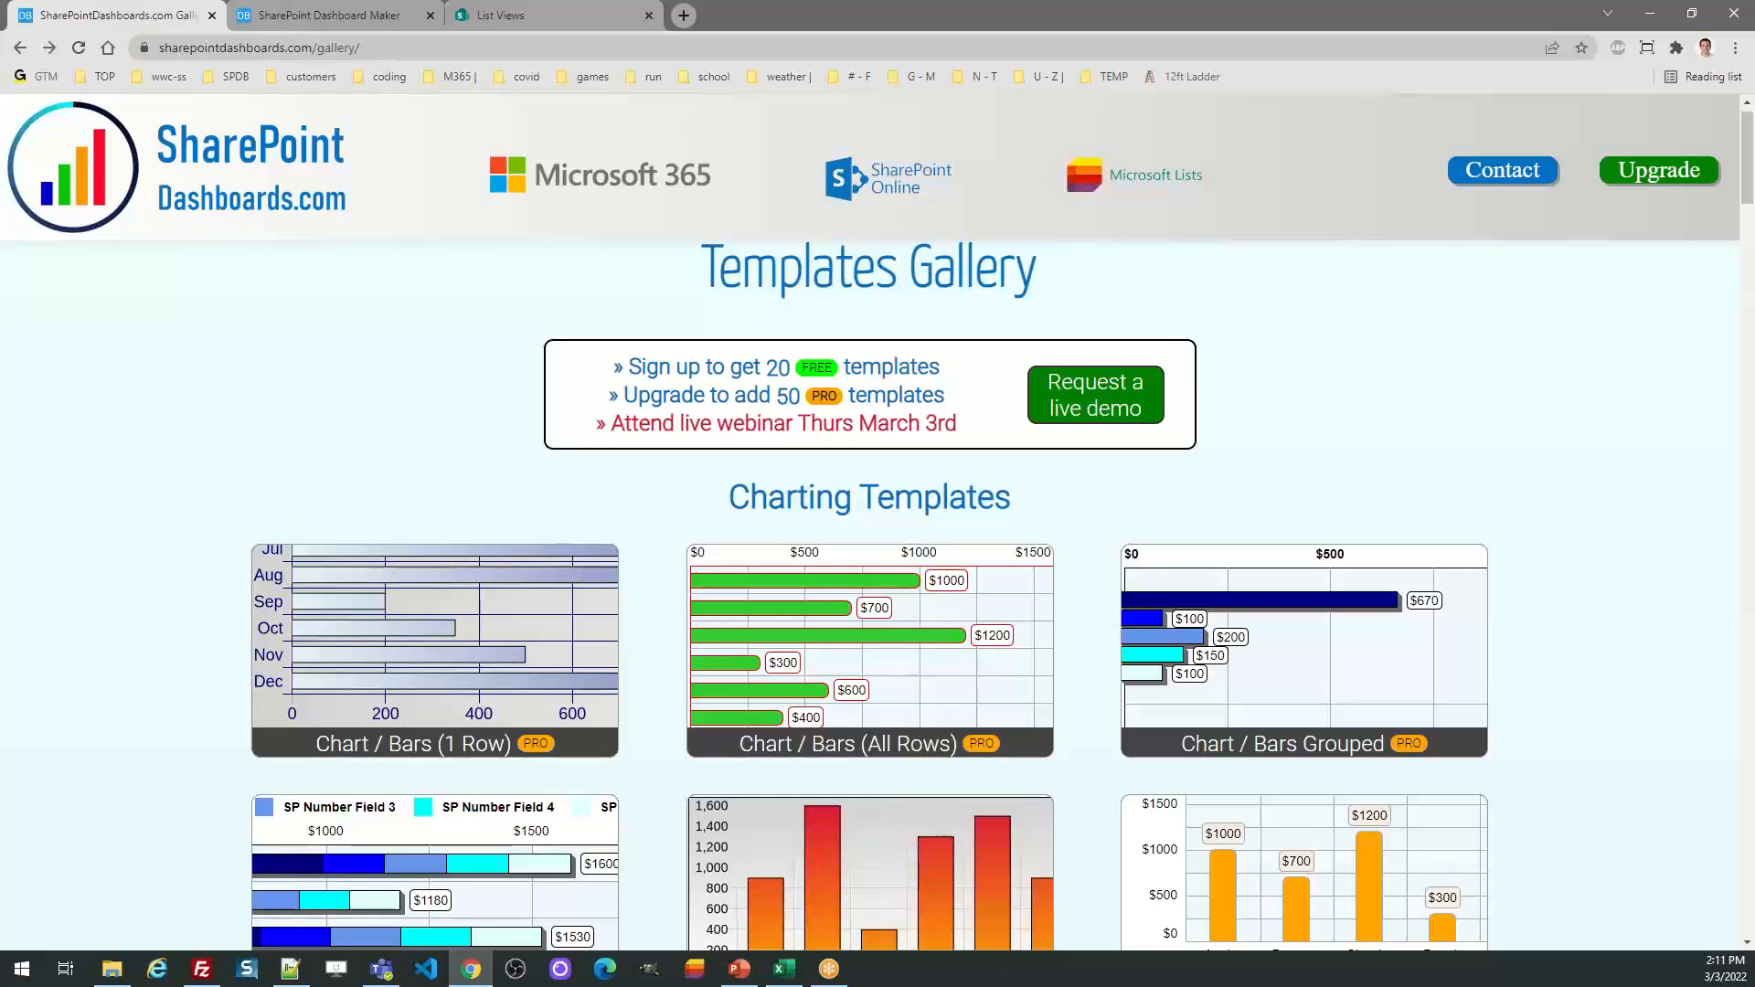
{"action": "key", "text": "alt+Tab"}
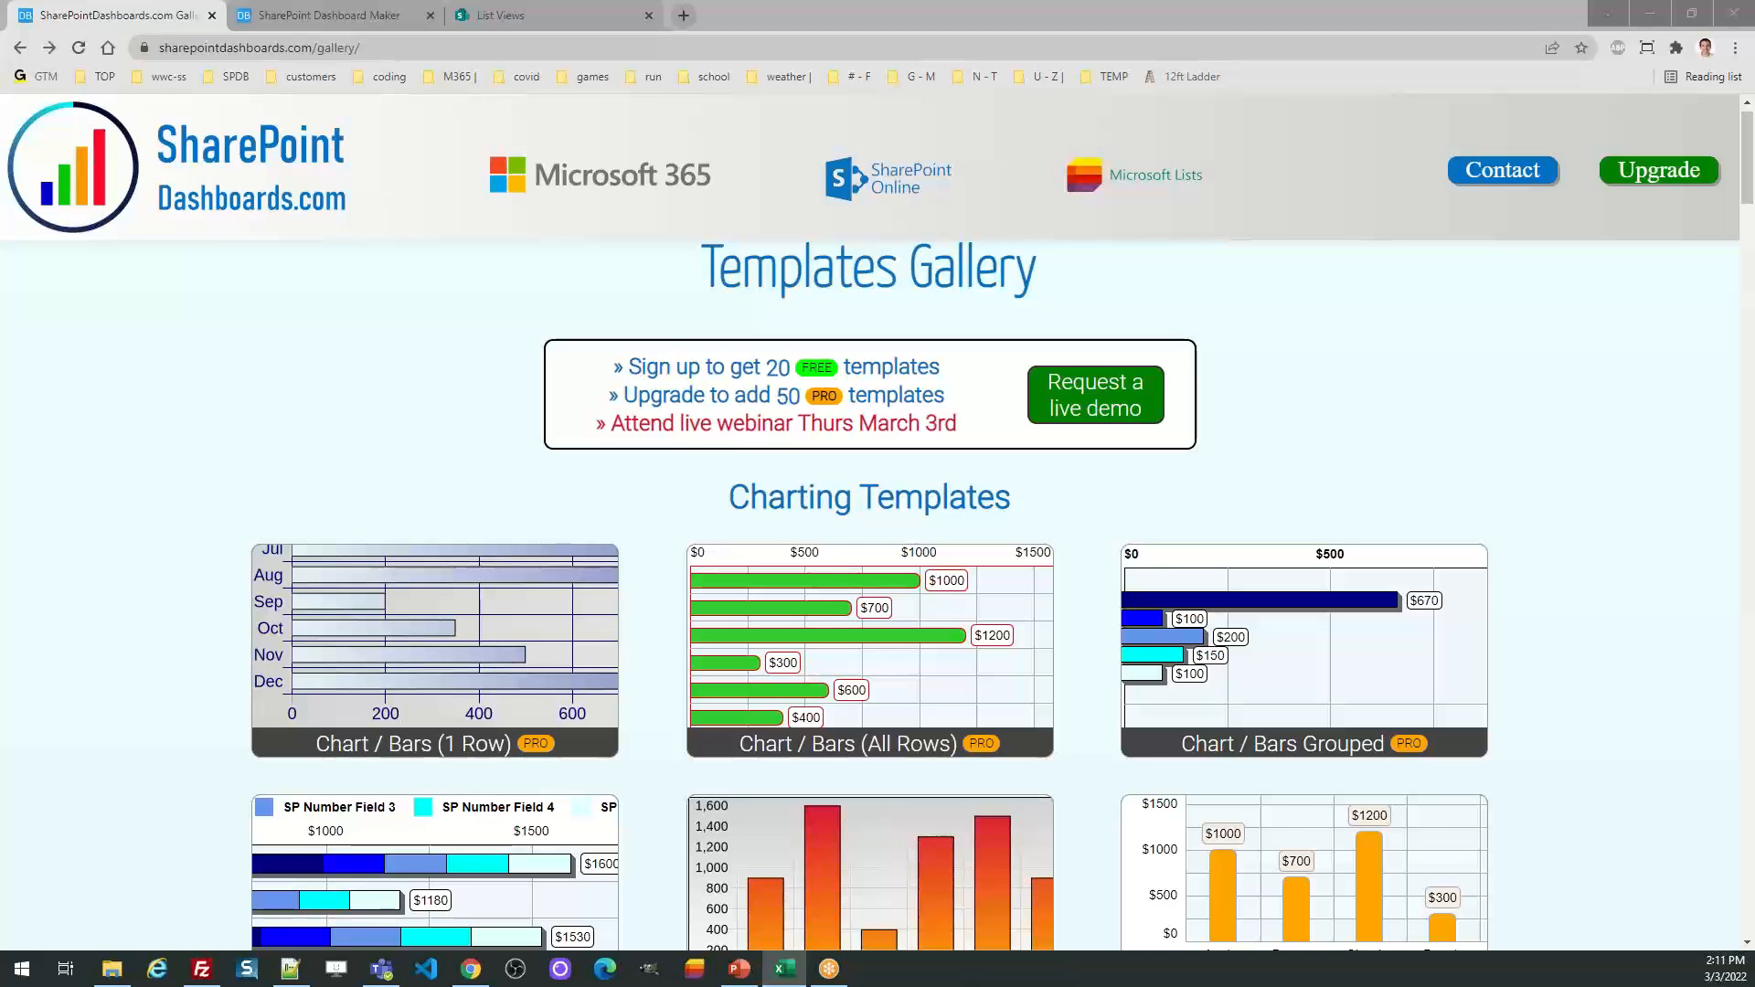
Bring up the View - Chart / Bars (1 Row) template in SharePoint Dashboard Maker and stop its running preview
{"action": "left_click", "coordinate": [502, 17]}
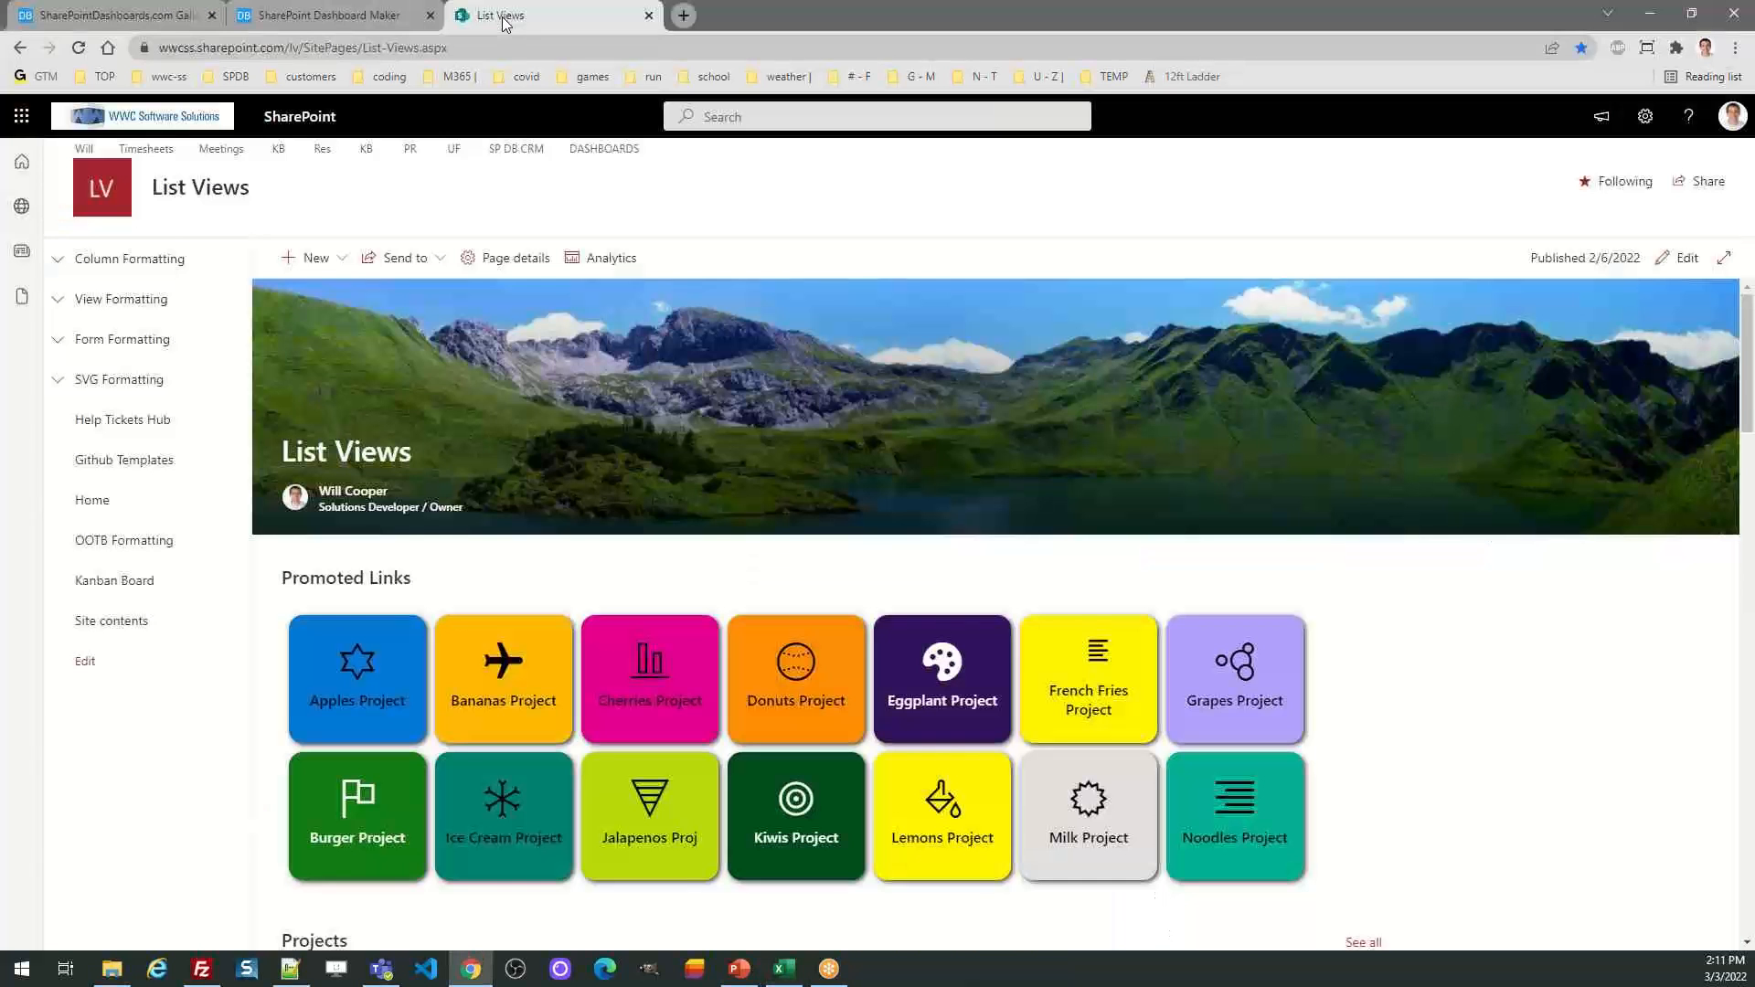
{"action": "left_click", "coordinate": [338, 19]}
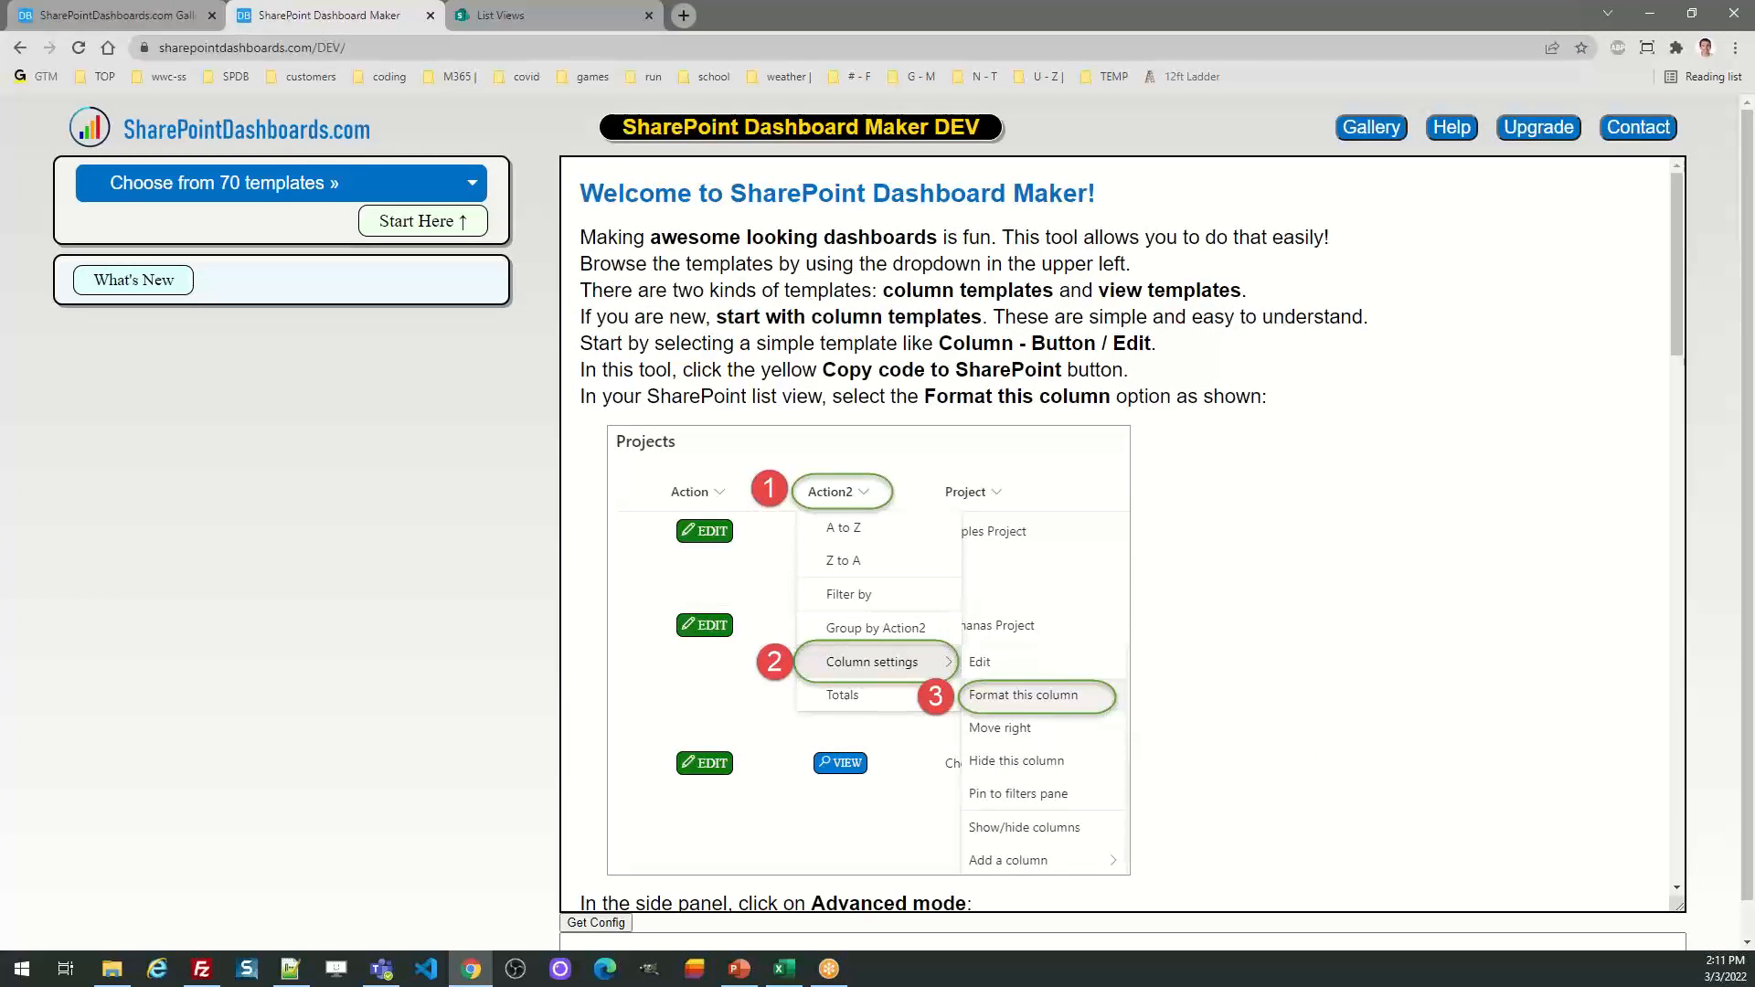
{"action": "key", "text": "alt+Tab"}
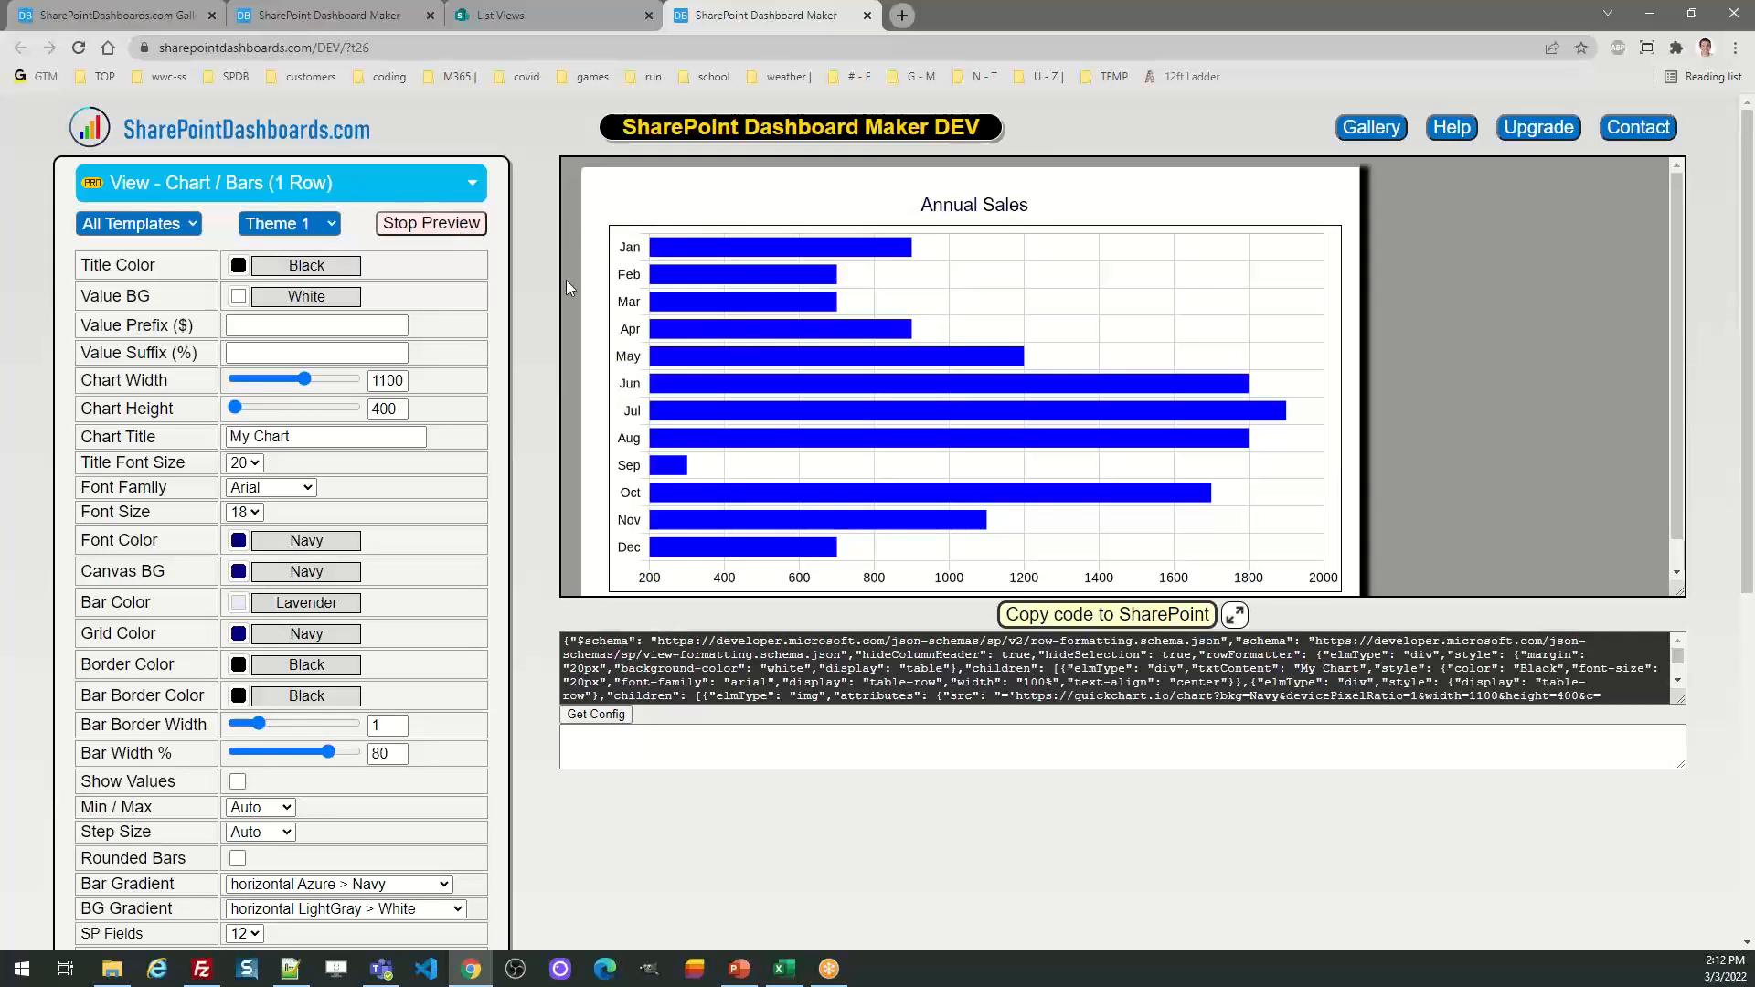
{"action": "left_click", "coordinate": [462, 228]}
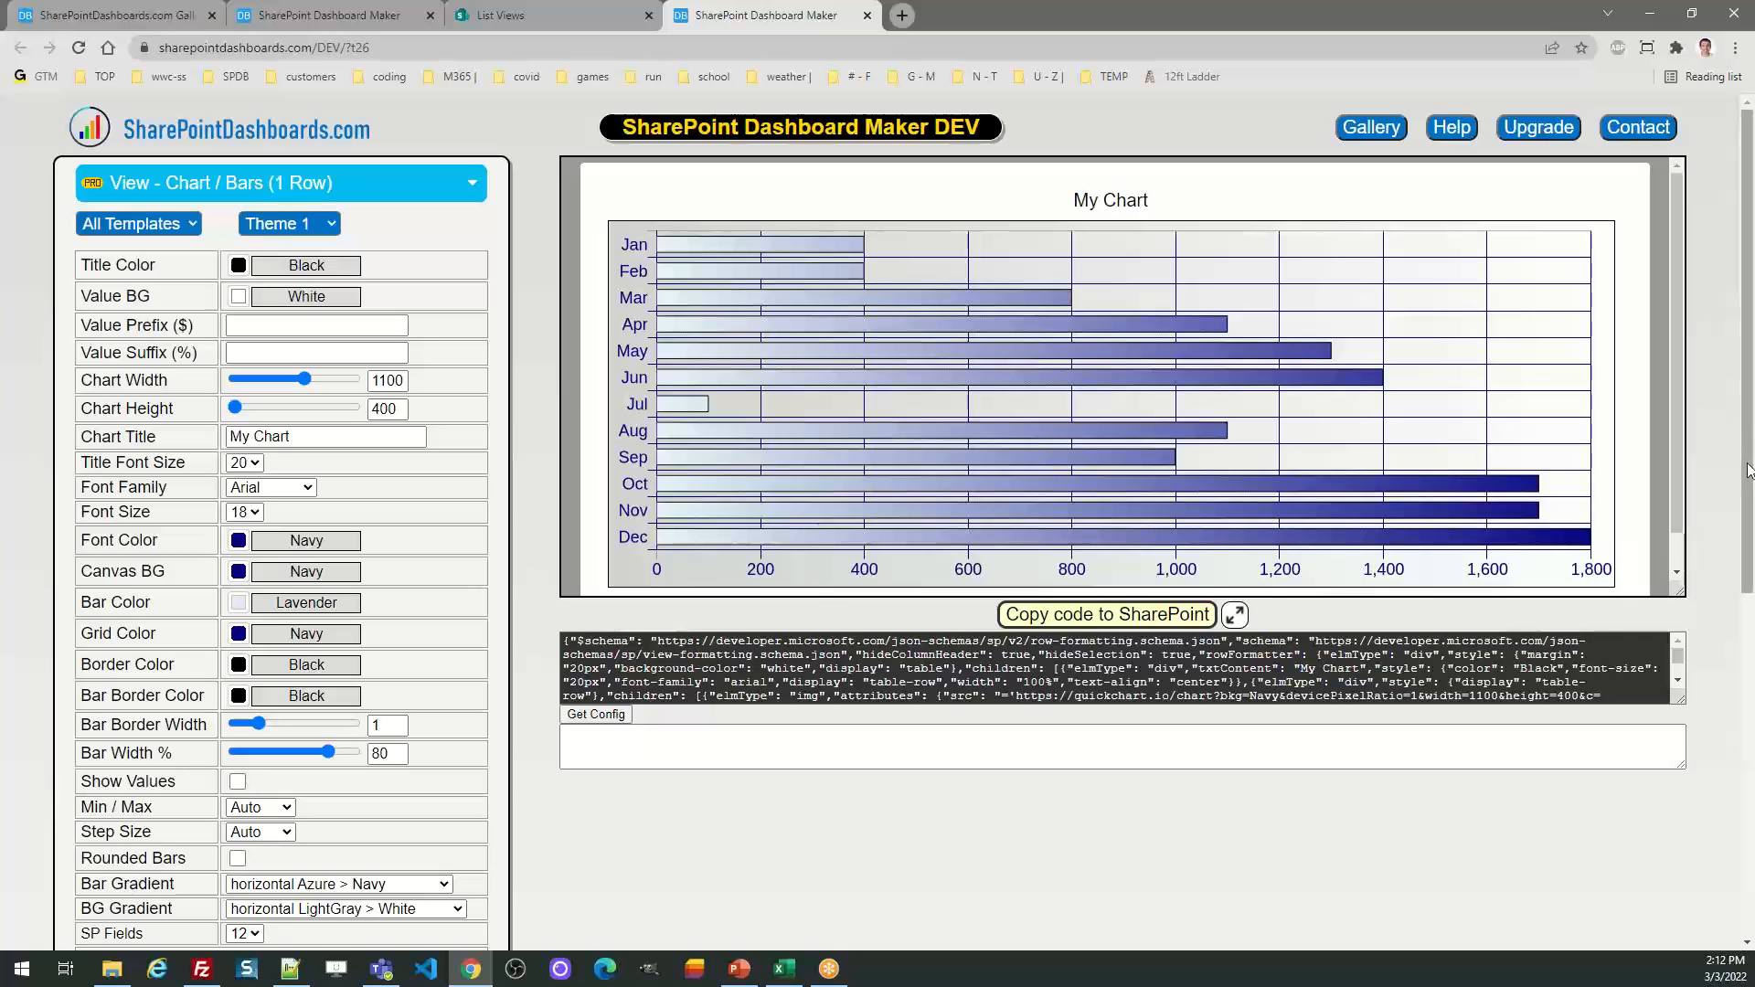
Try Theme 2, Theme 3, Theme 6 and Theme 8 in turn on the bar chart template
{"action": "left_click", "coordinate": [327, 227]}
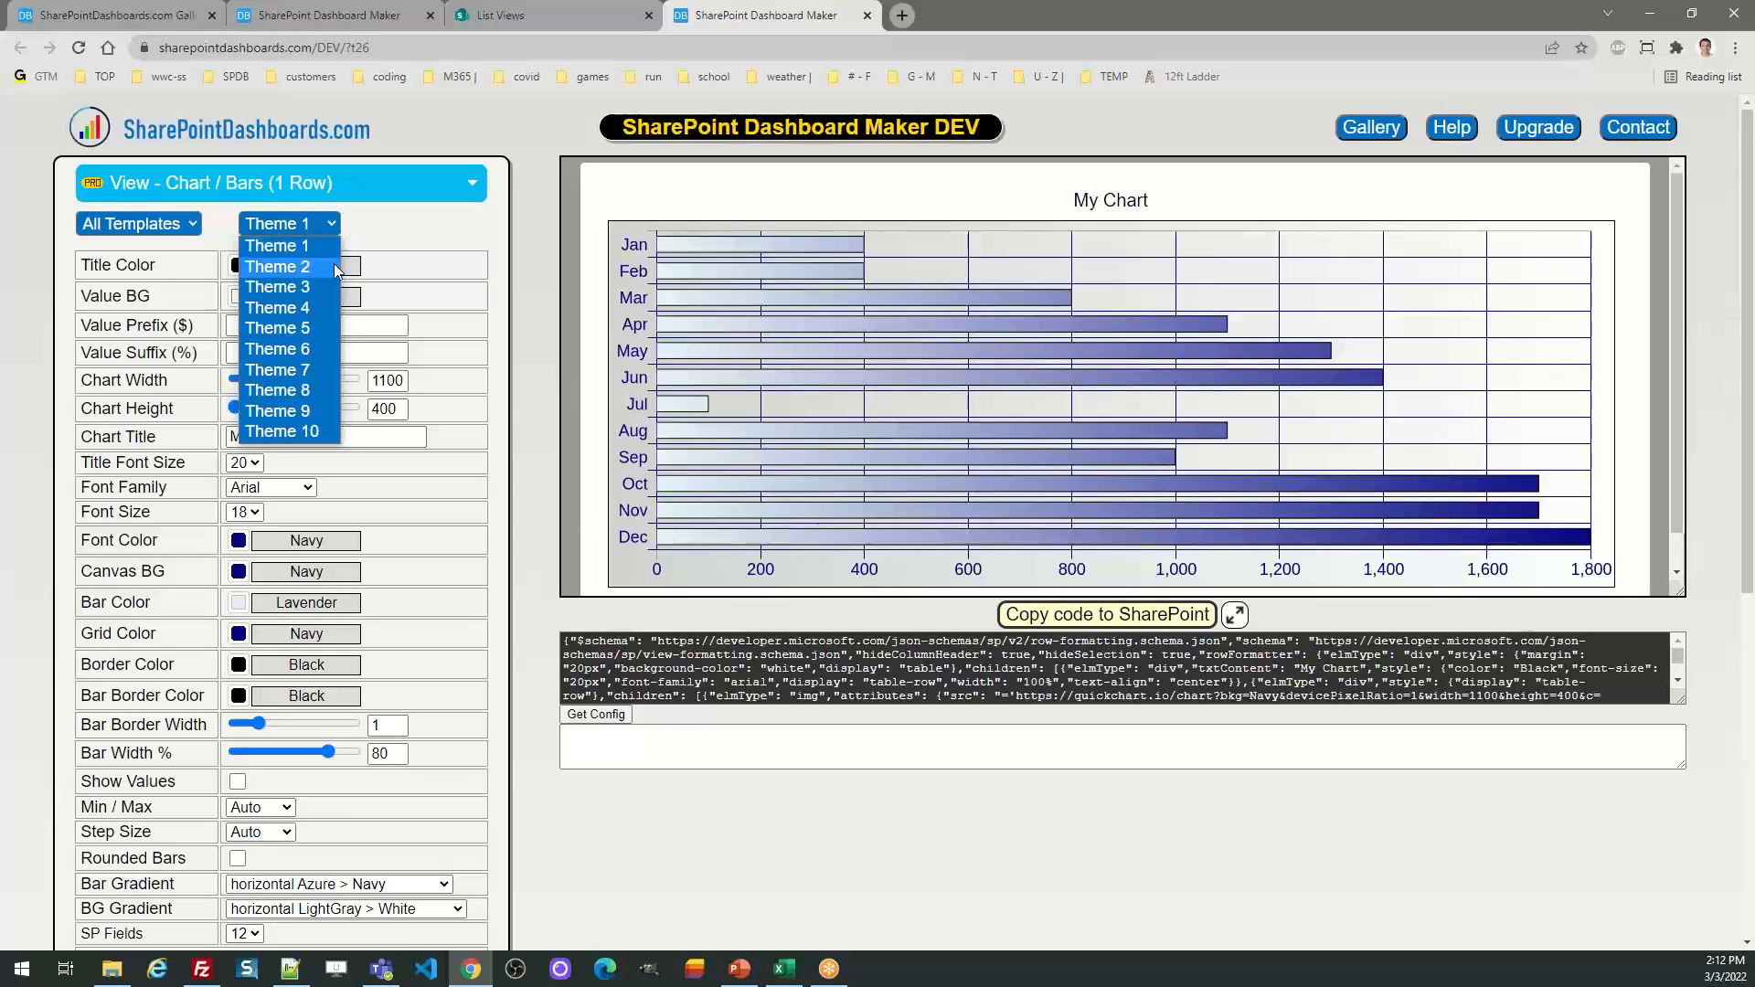
{"action": "left_click", "coordinate": [335, 269]}
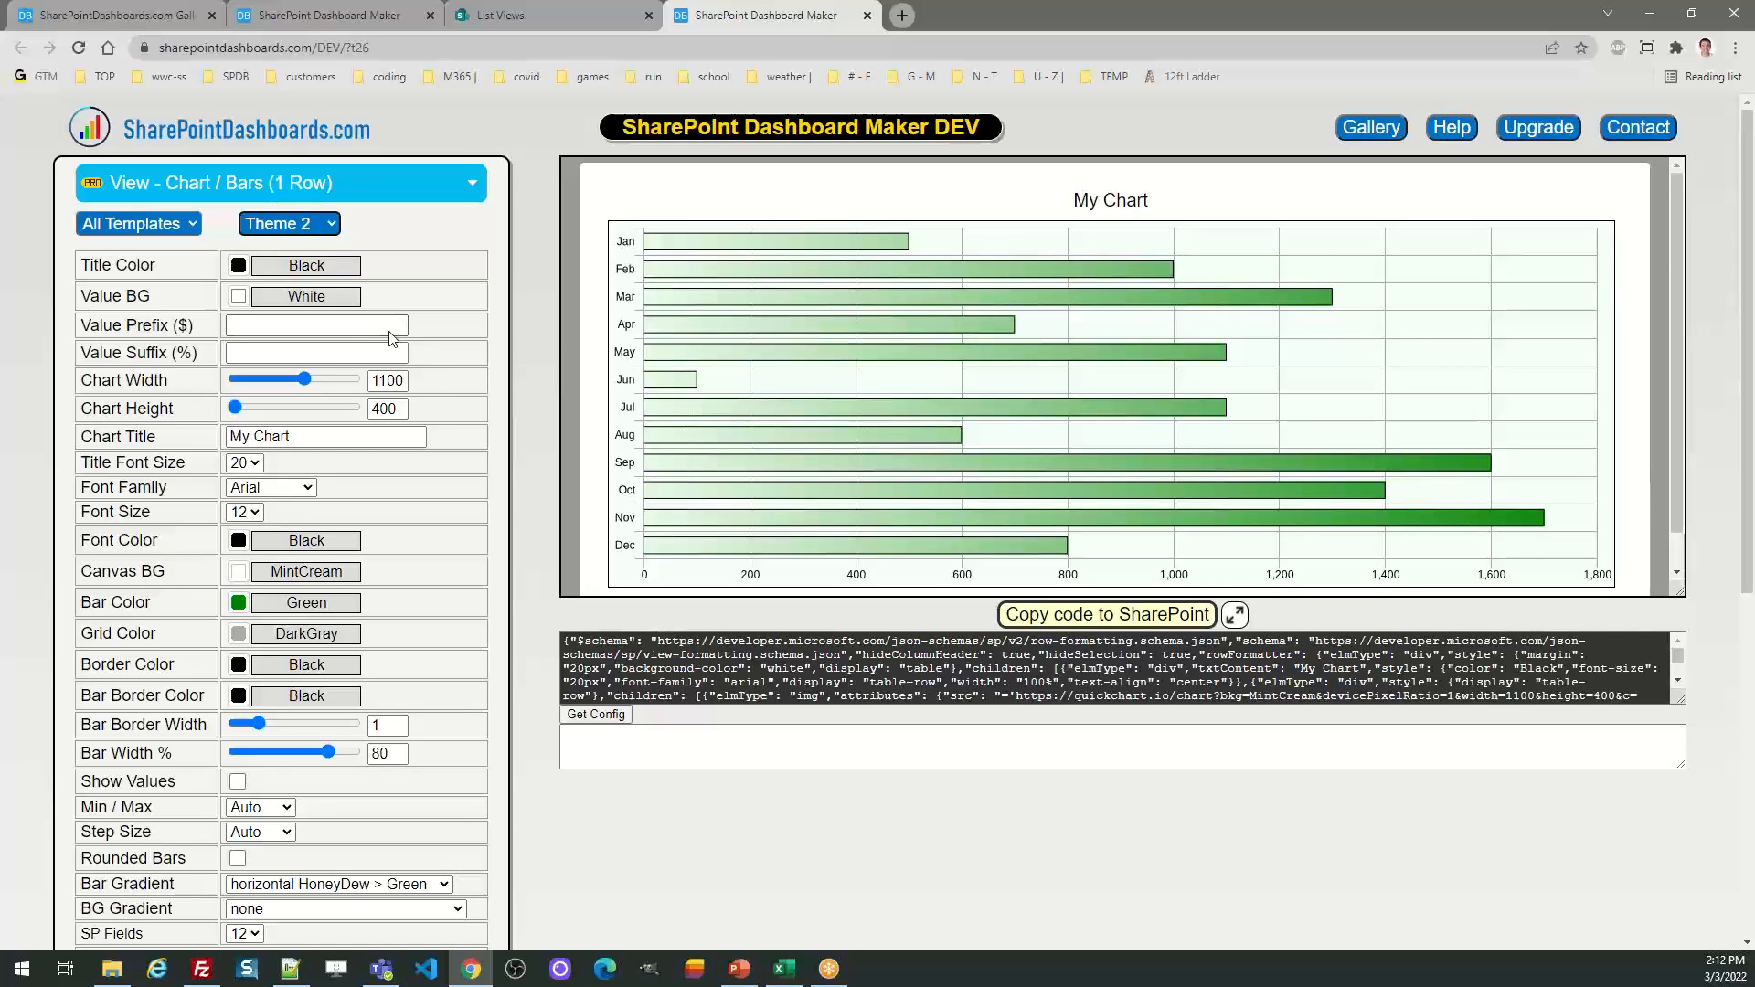
{"action": "left_click", "coordinate": [320, 226]}
{"action": "left_click", "coordinate": [316, 287]}
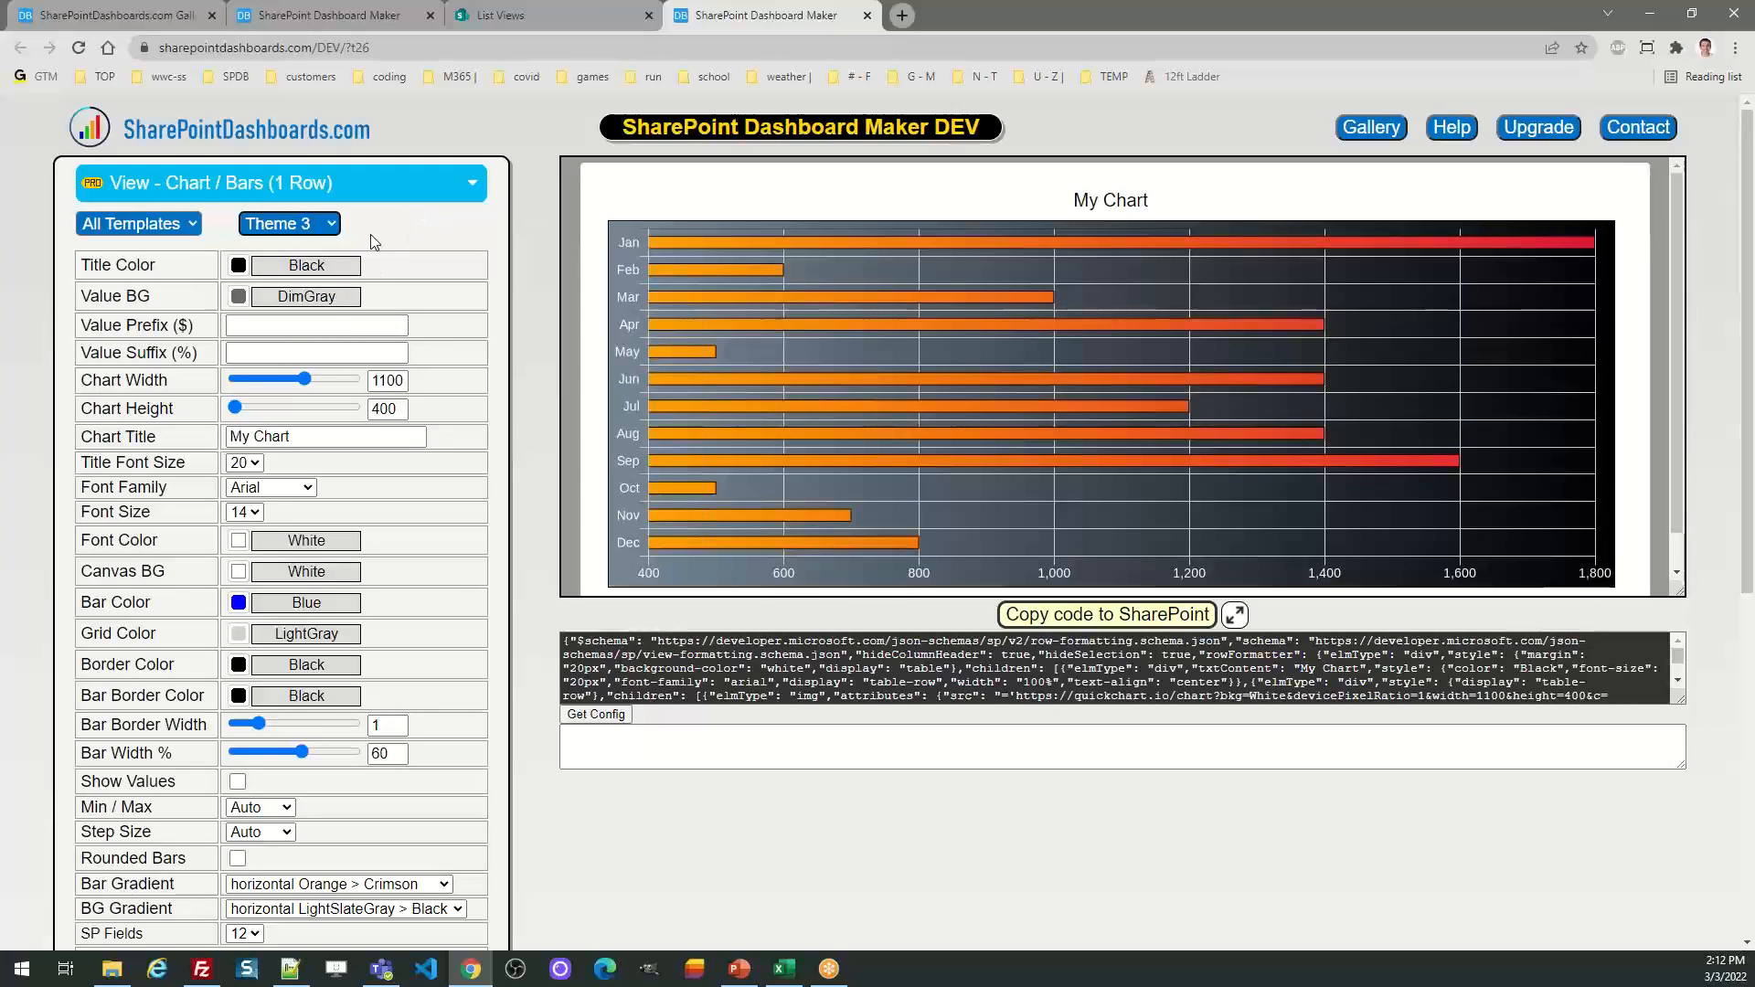
{"action": "left_click", "coordinate": [324, 225]}
{"action": "left_click", "coordinate": [319, 351]}
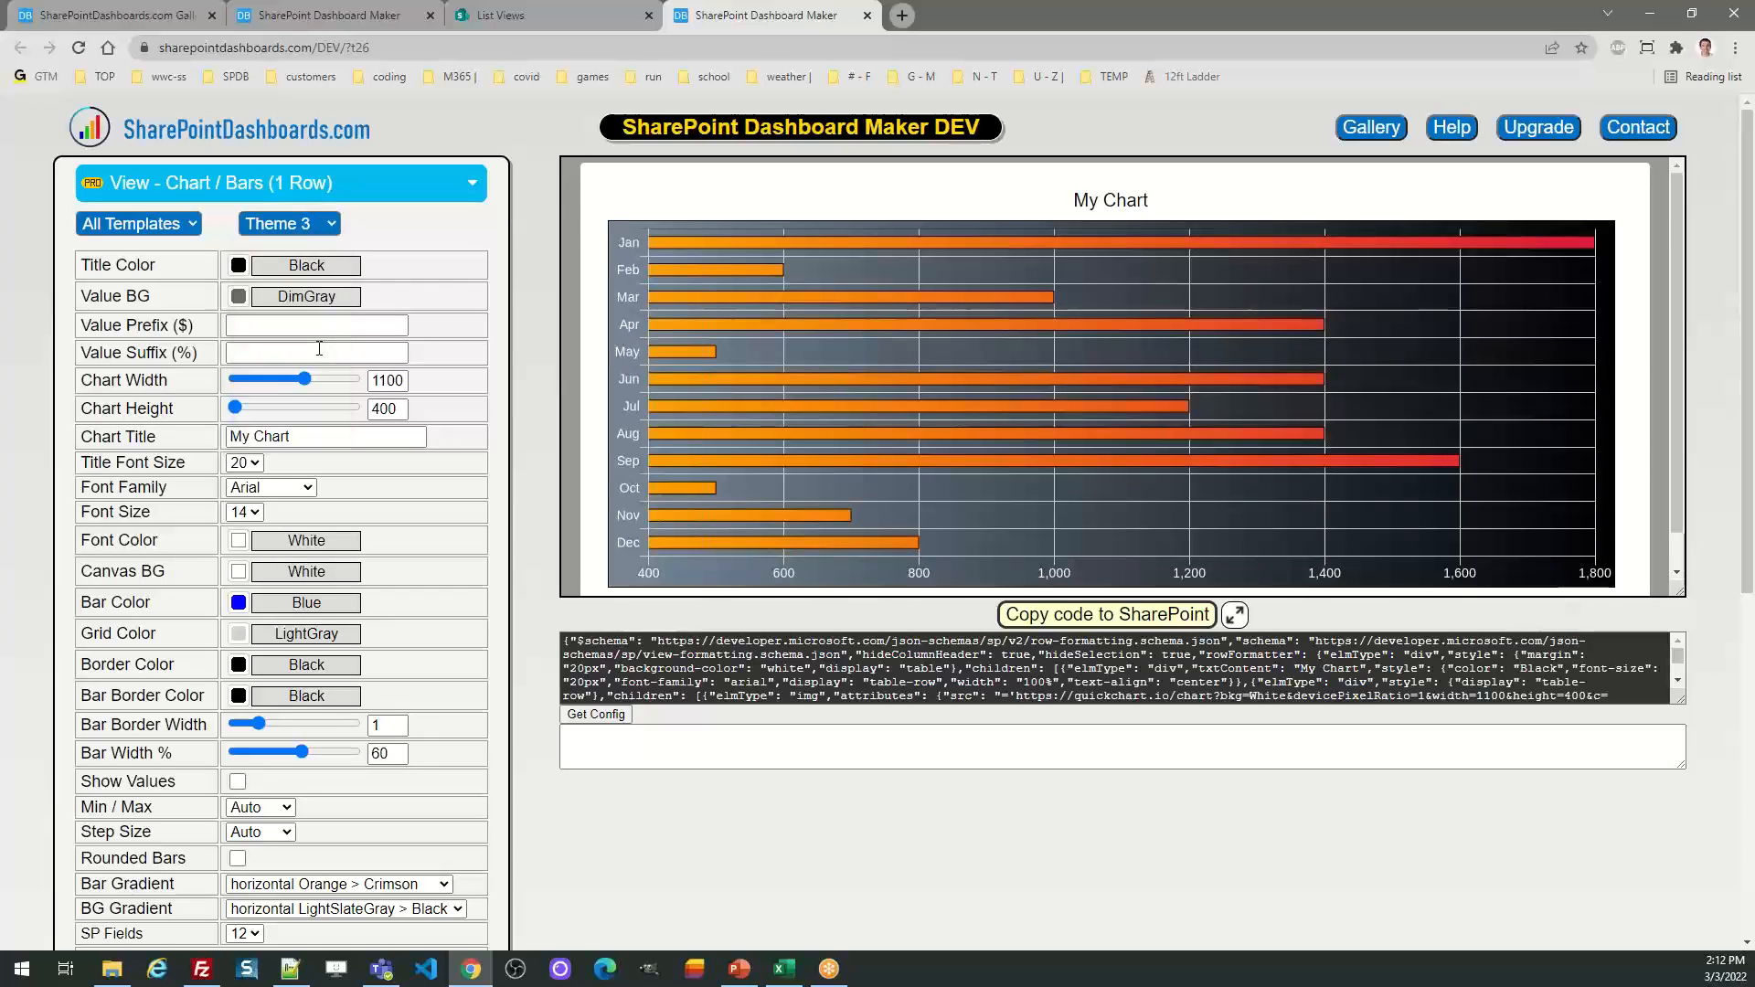
{"action": "left_click", "coordinate": [322, 228]}
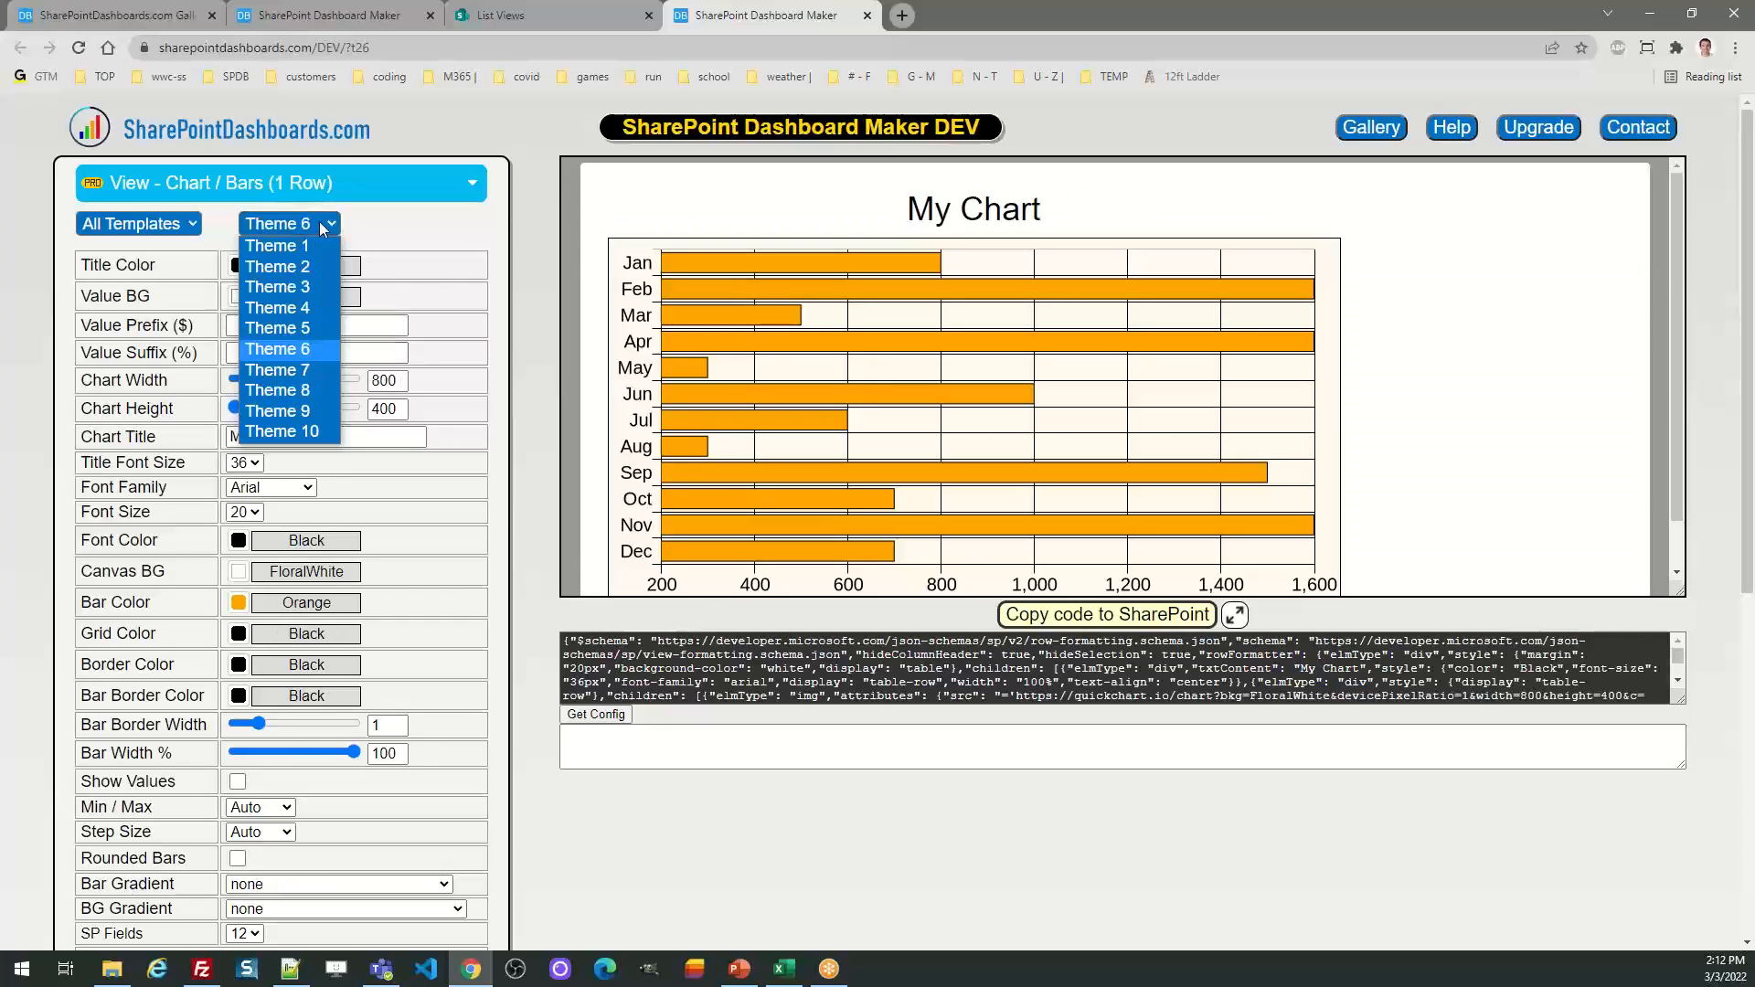
{"action": "left_click", "coordinate": [320, 389]}
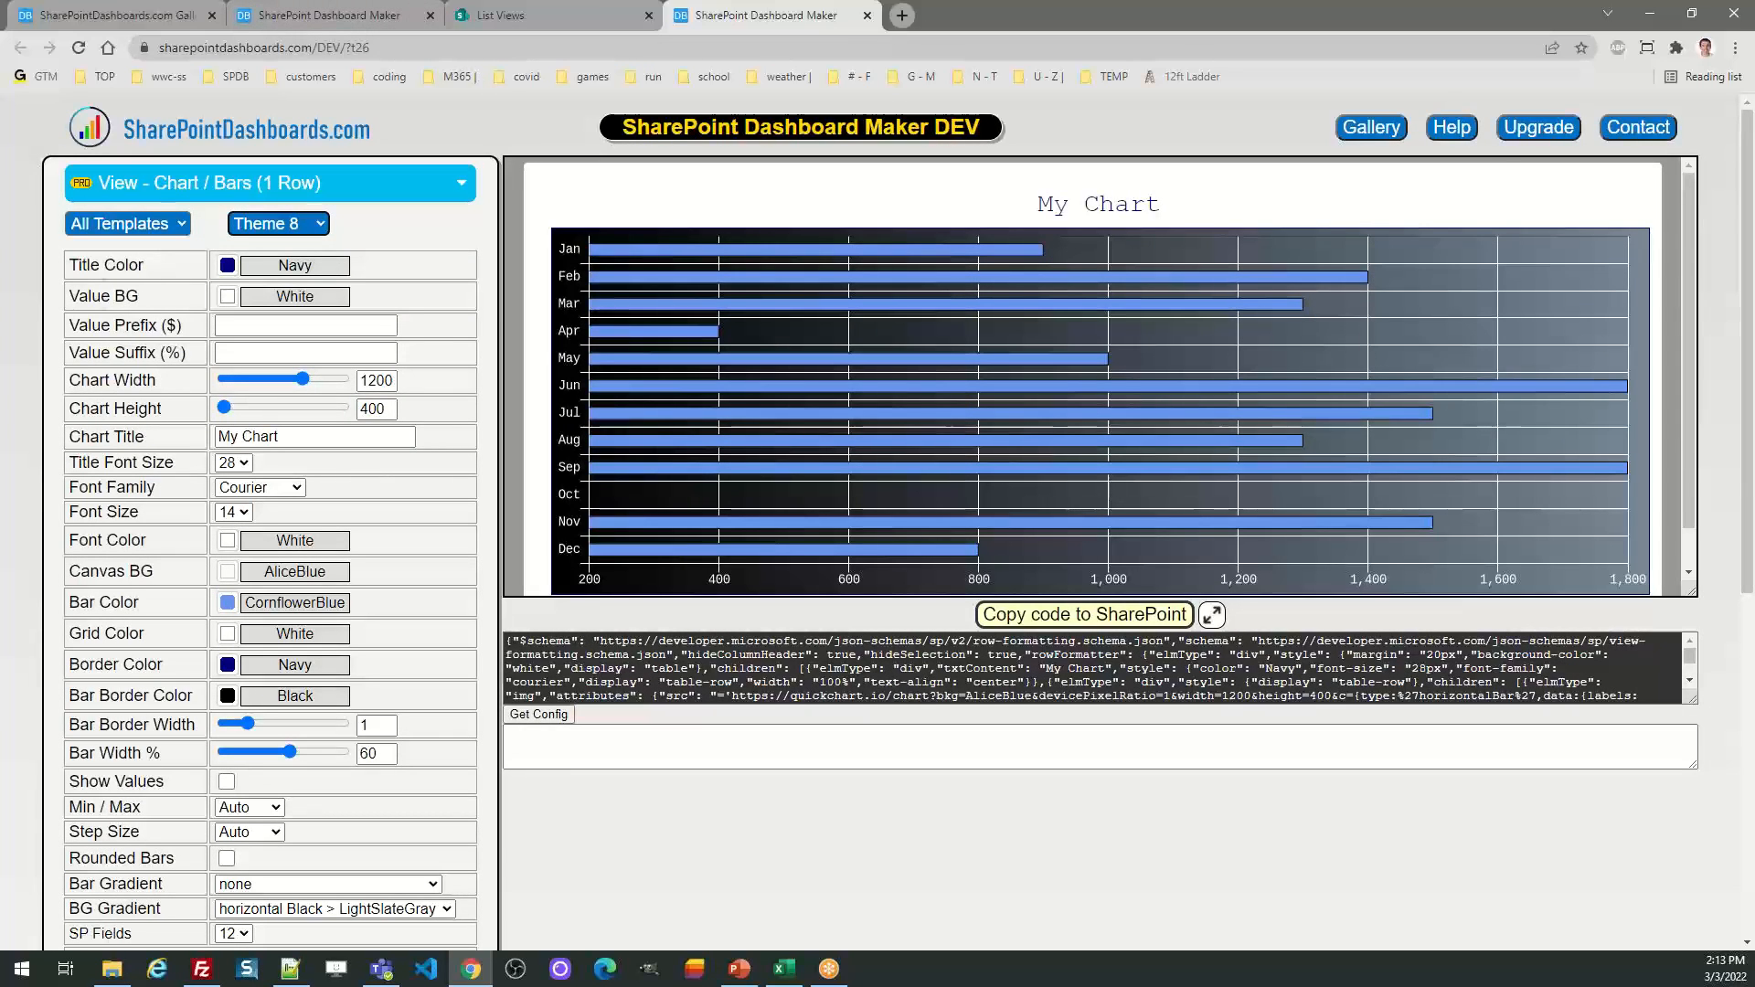
Switch to the Sales Summary list in SharePoint, delete the Image Chart - Bar view's formatting JSON and save the view format
{"action": "key", "text": "alt+Tab"}
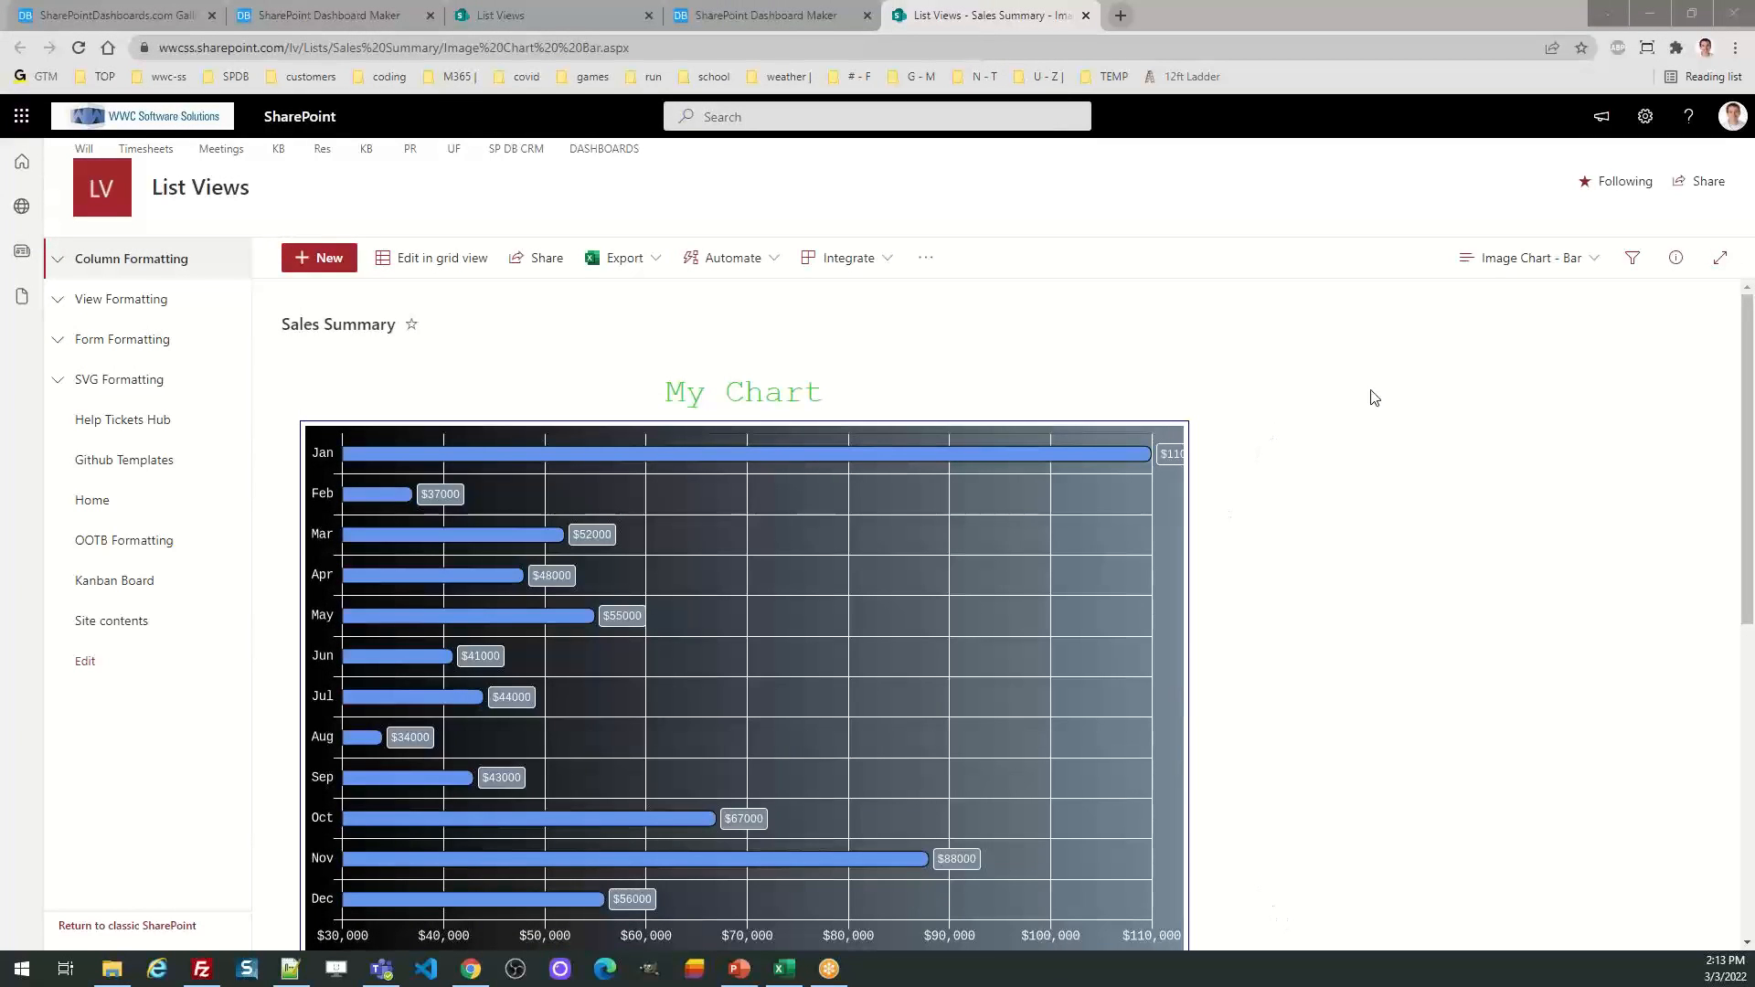
{"action": "left_click", "coordinate": [1554, 257]}
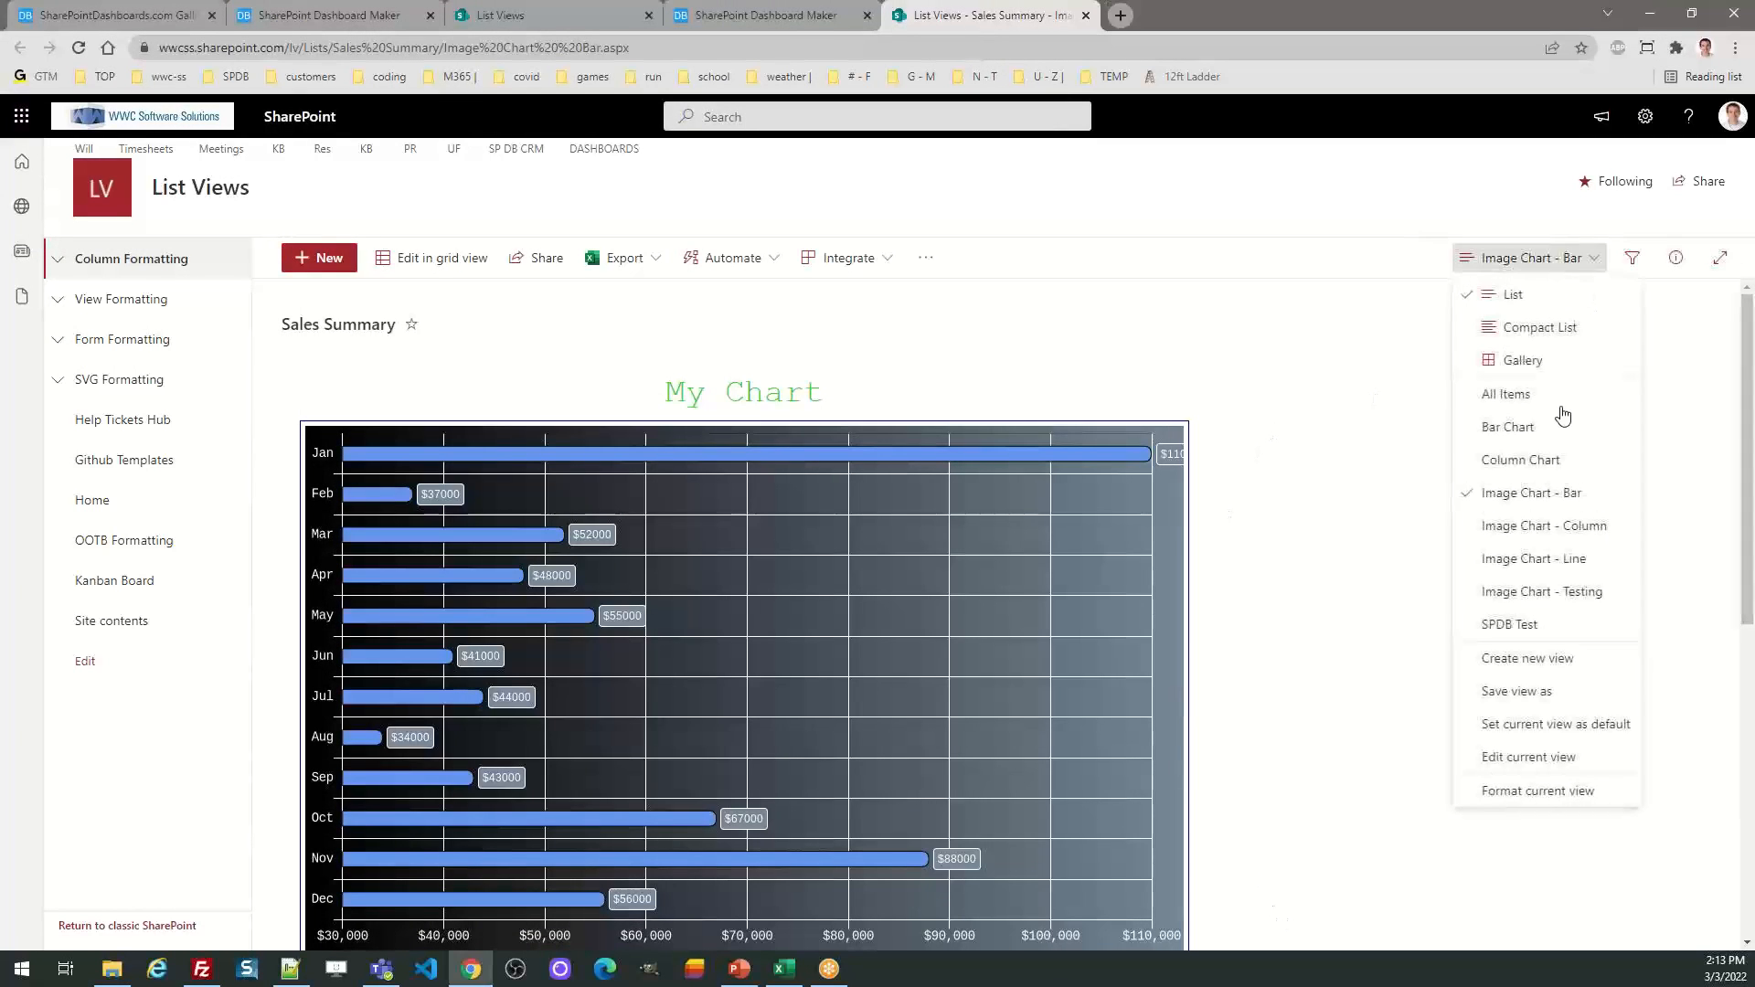
{"action": "left_click", "coordinate": [1512, 800]}
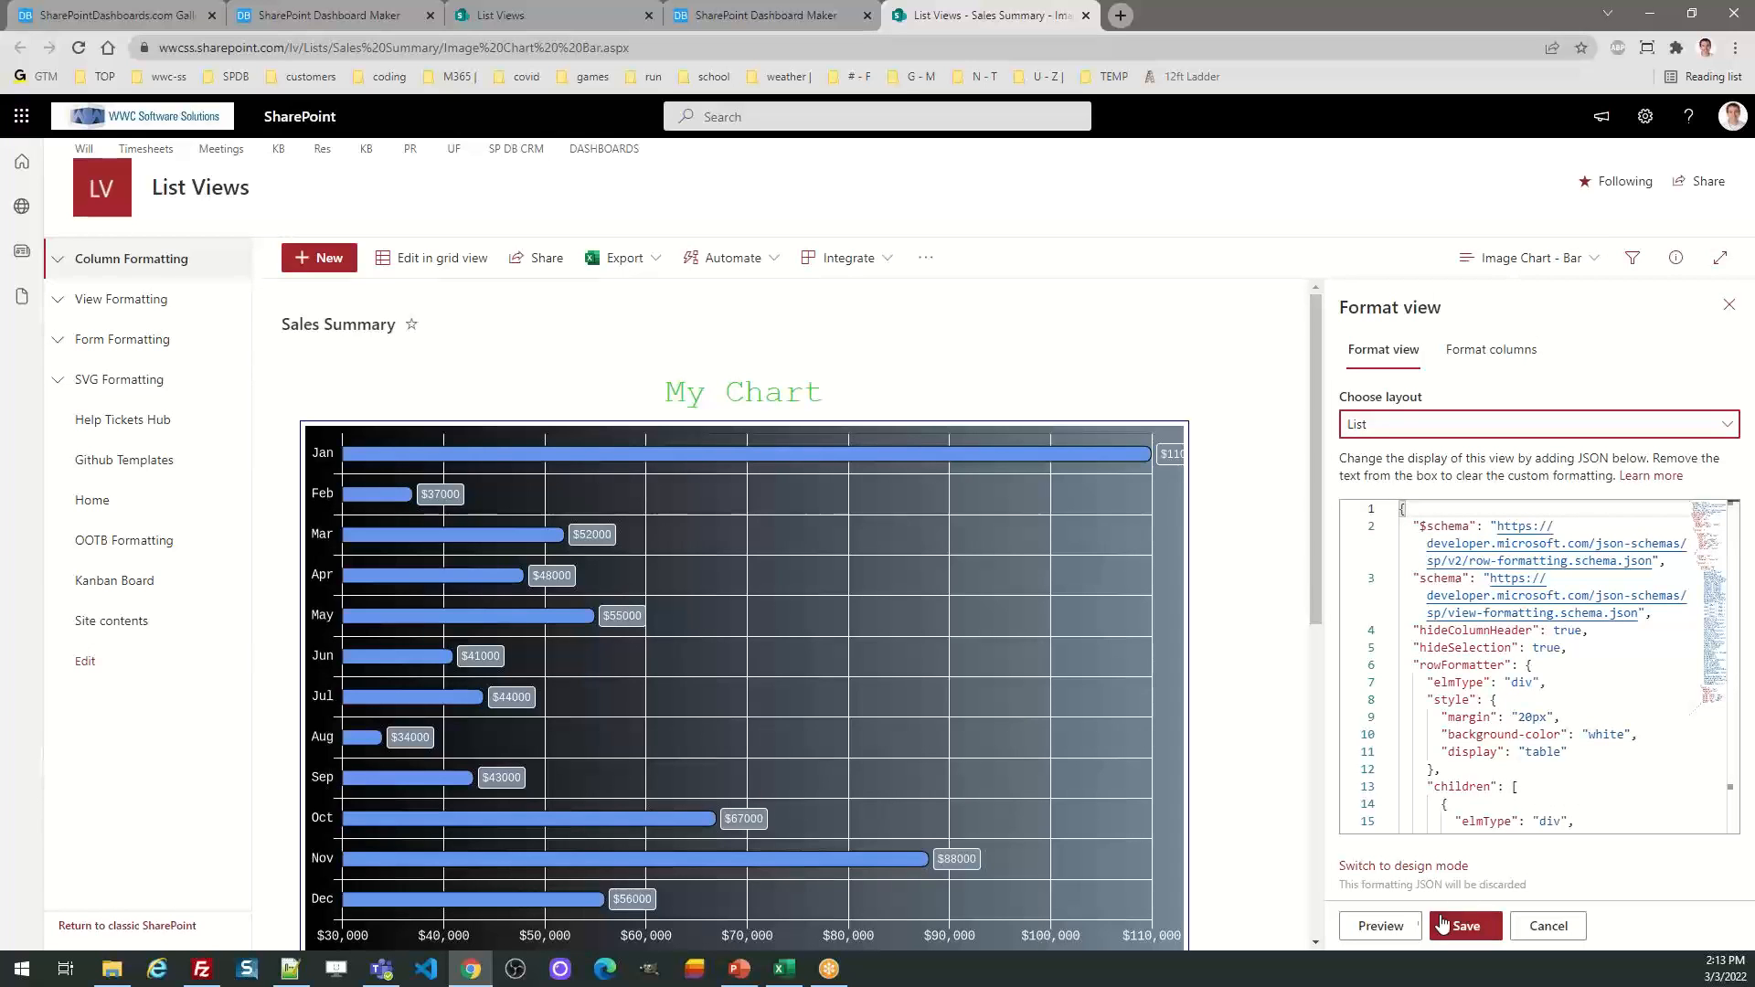
{"action": "left_click", "coordinate": [1489, 682]}
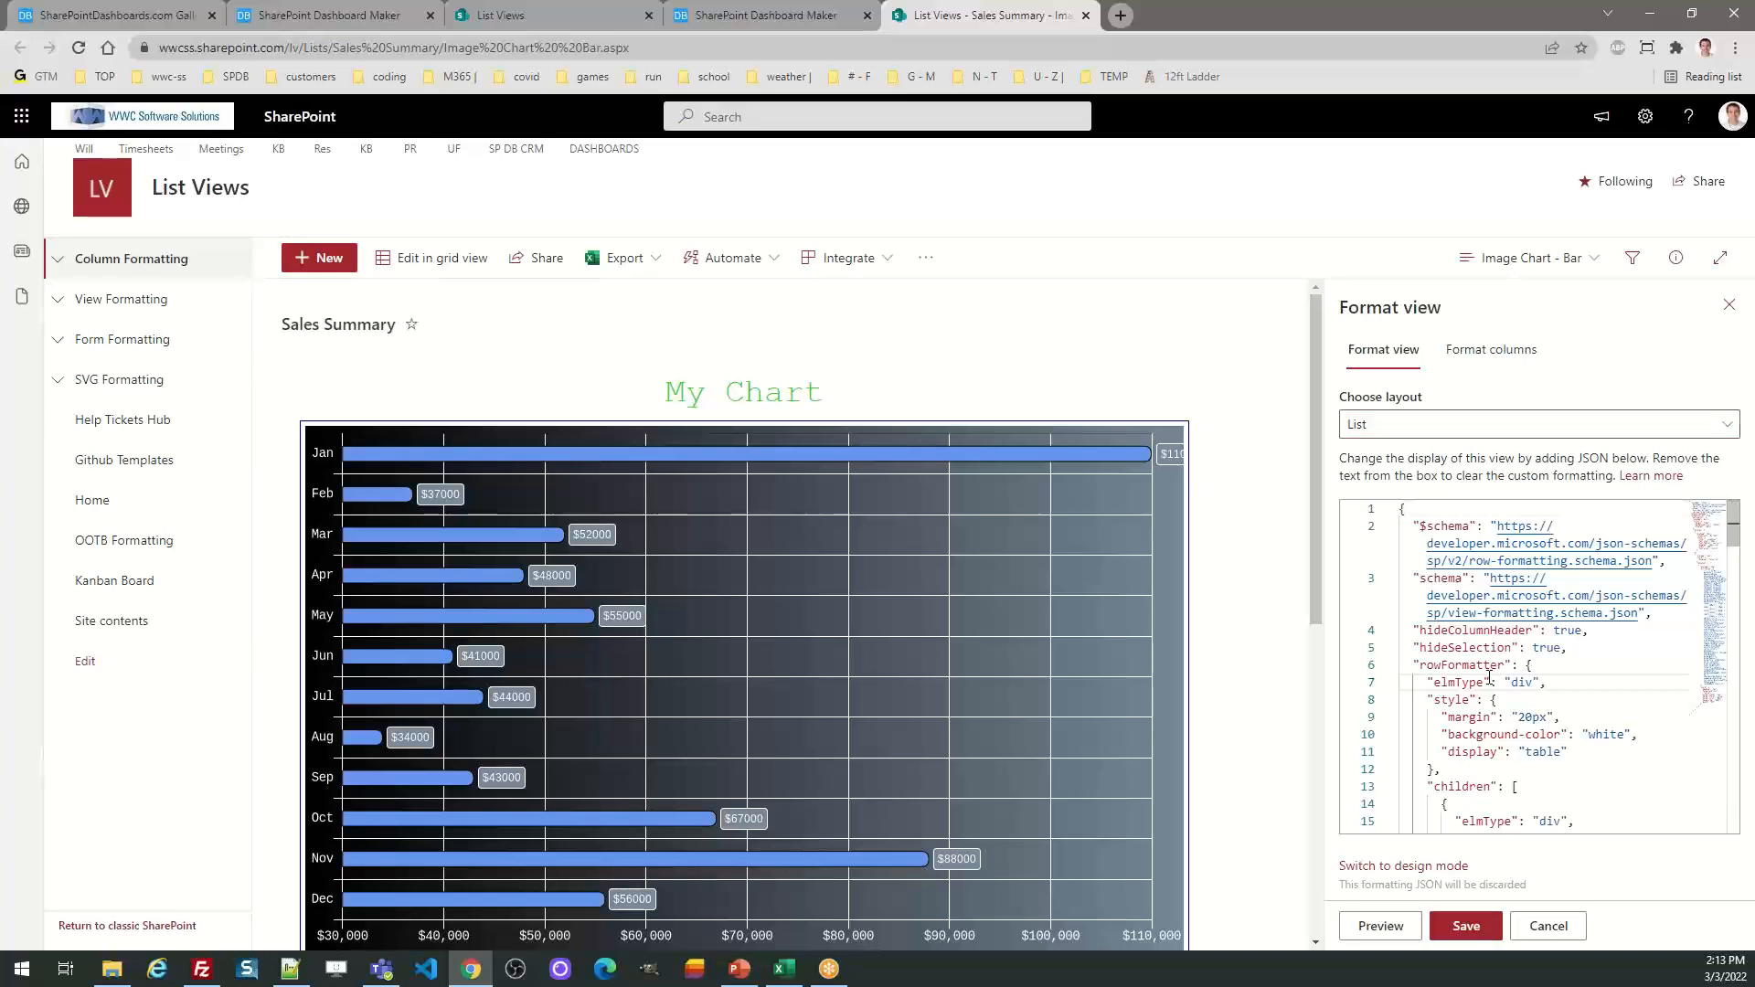
{"action": "key", "text": "ctrl+a"}
{"action": "key", "text": "Delete"}
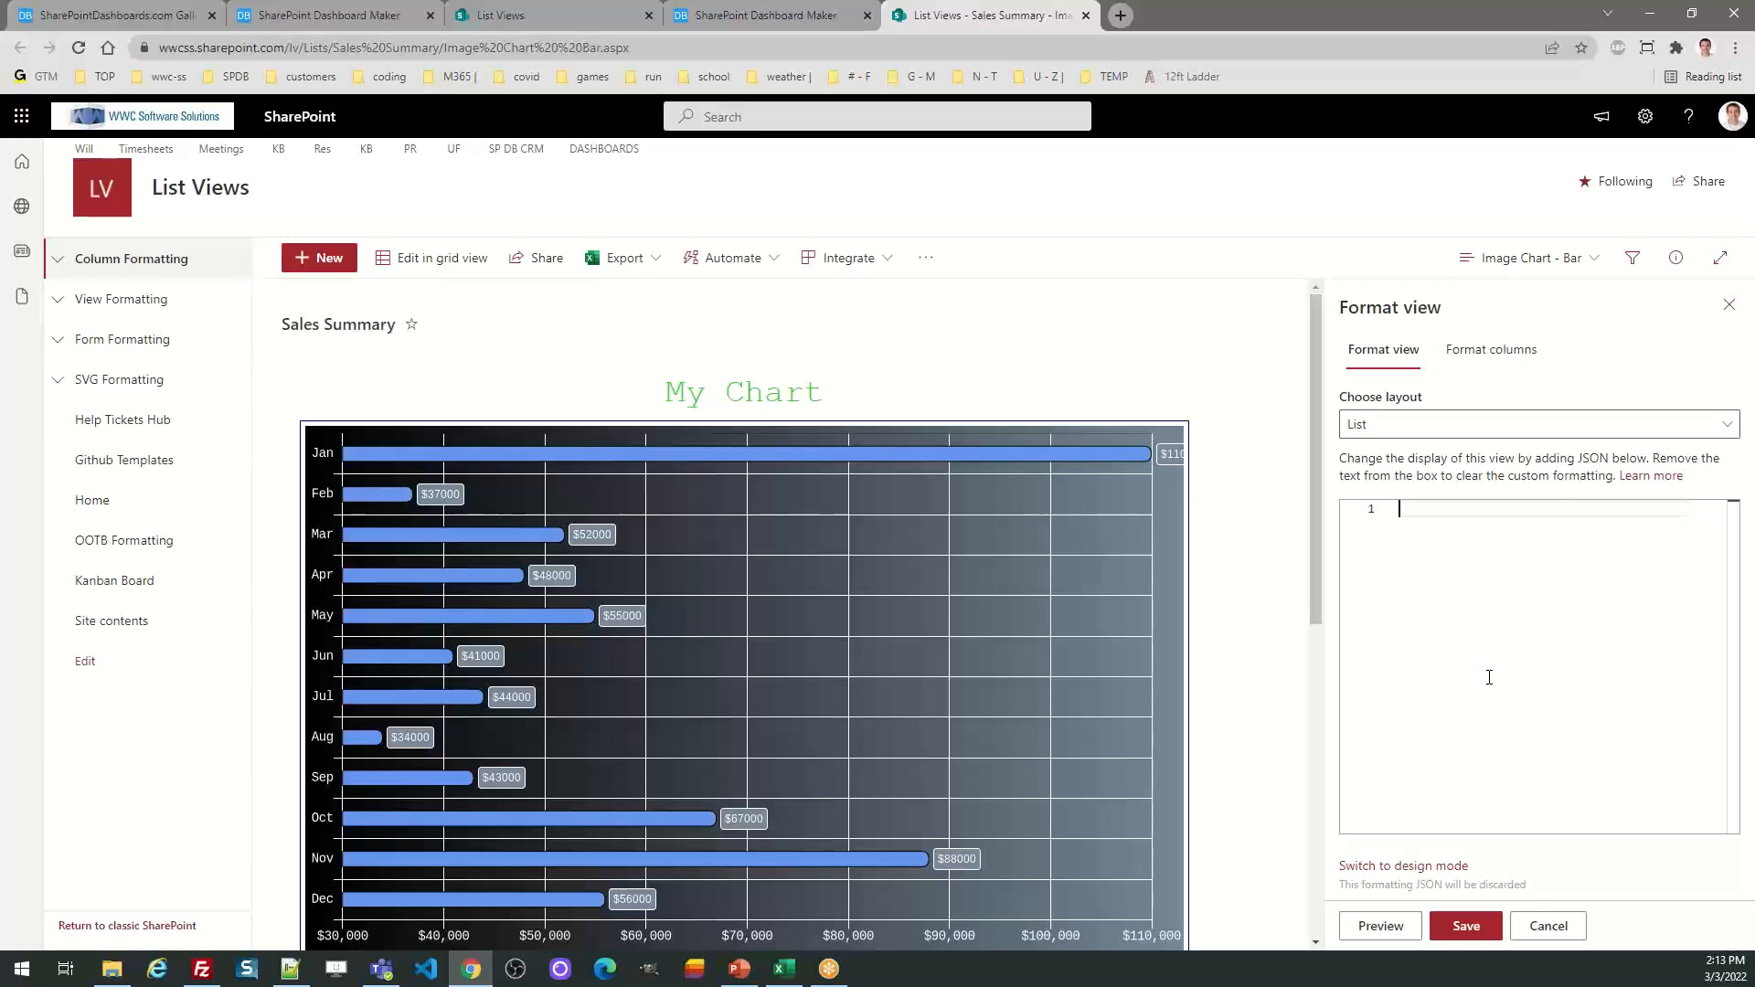
{"action": "left_click", "coordinate": [1478, 930]}
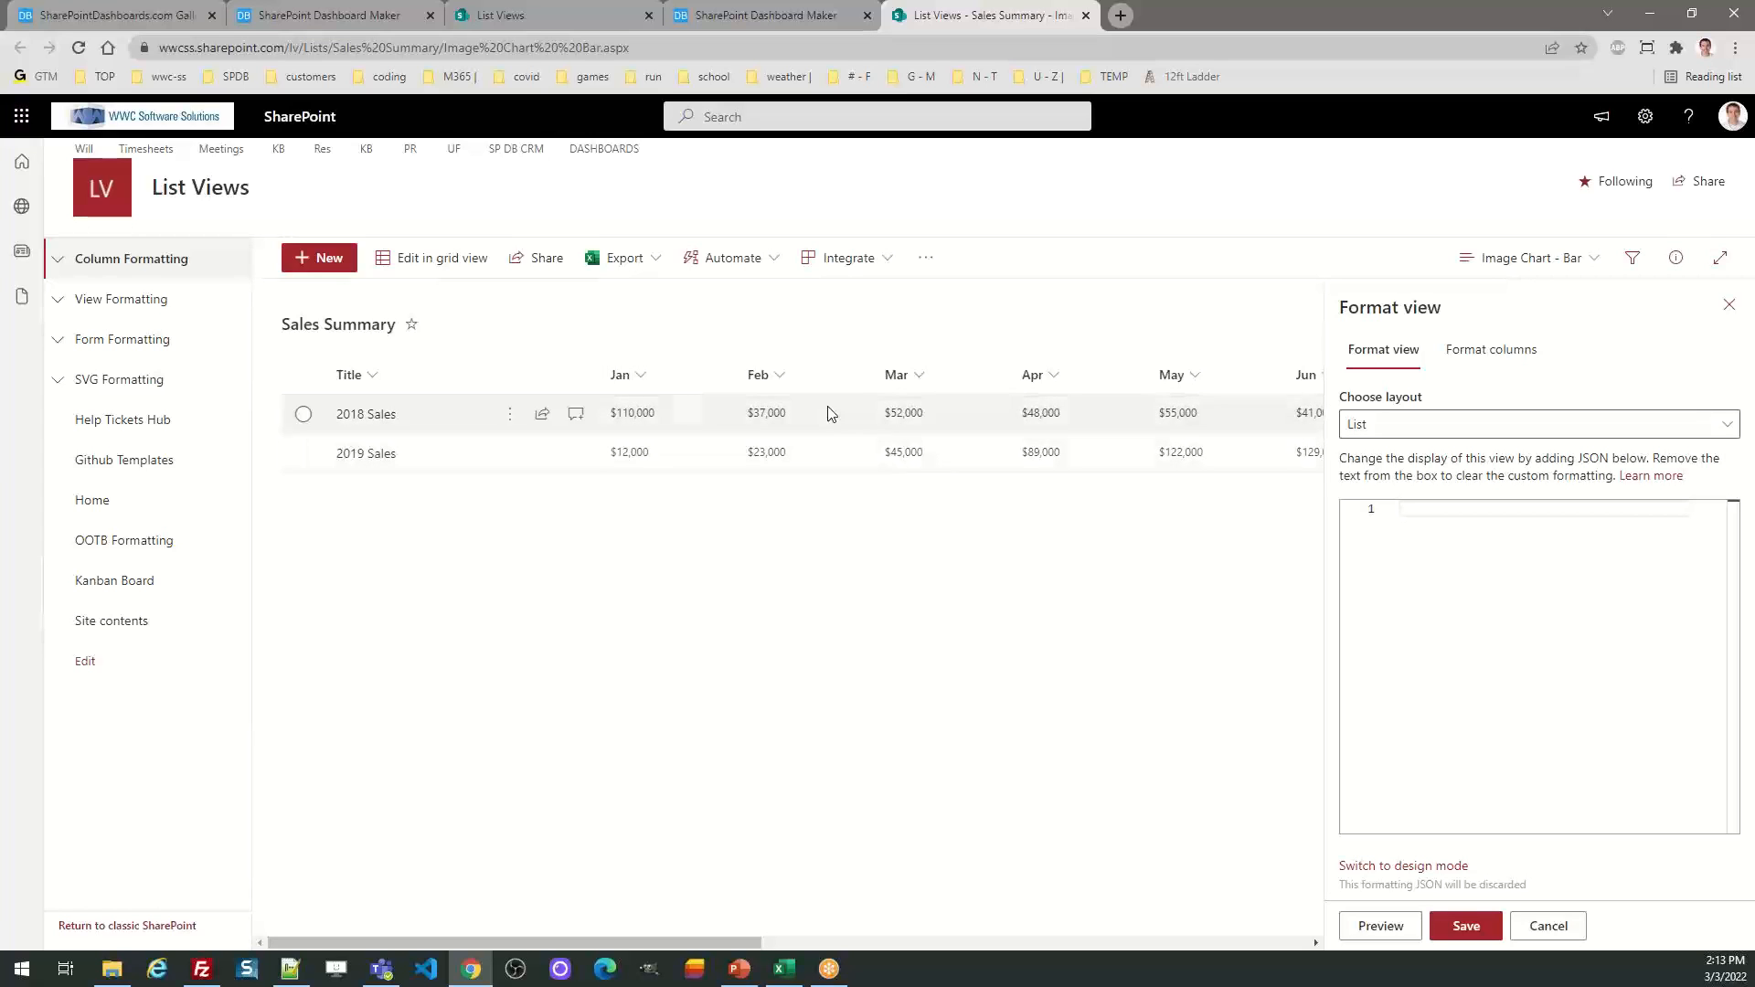
Return to SharePoint Dashboard Maker, apply Theme 9 to the bar chart and copy its generated code for SharePoint
{"action": "left_click", "coordinate": [745, 18]}
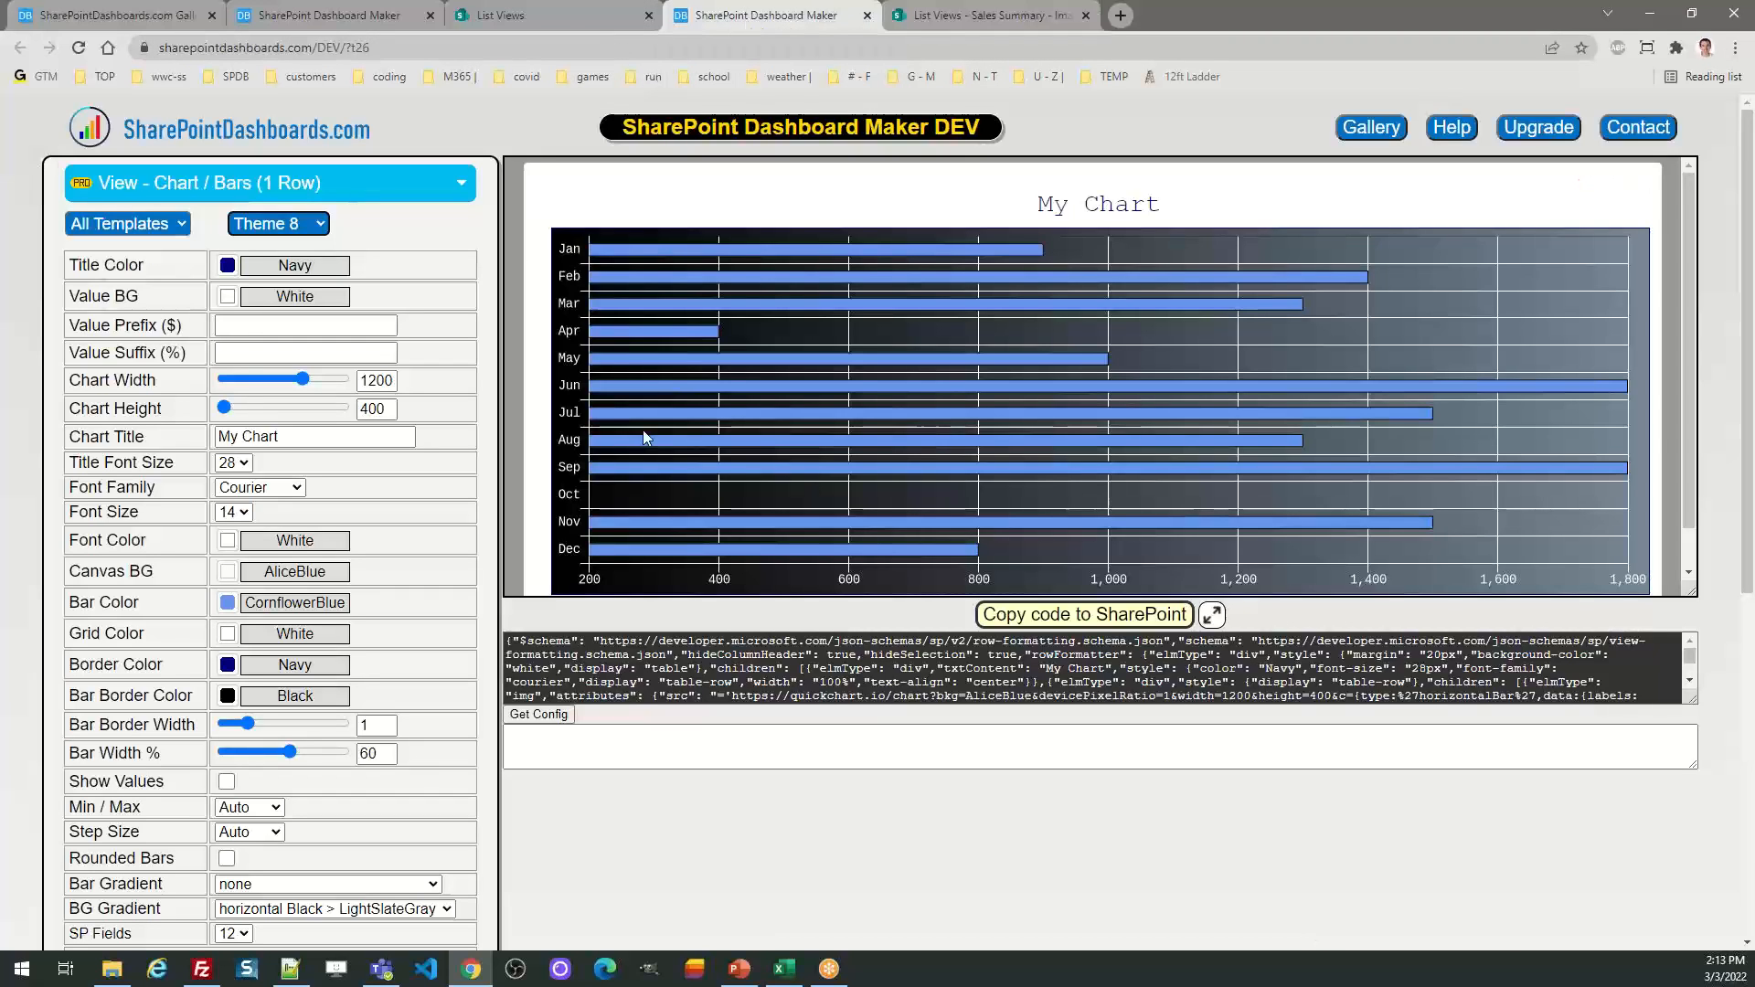
{"action": "left_click", "coordinate": [310, 226]}
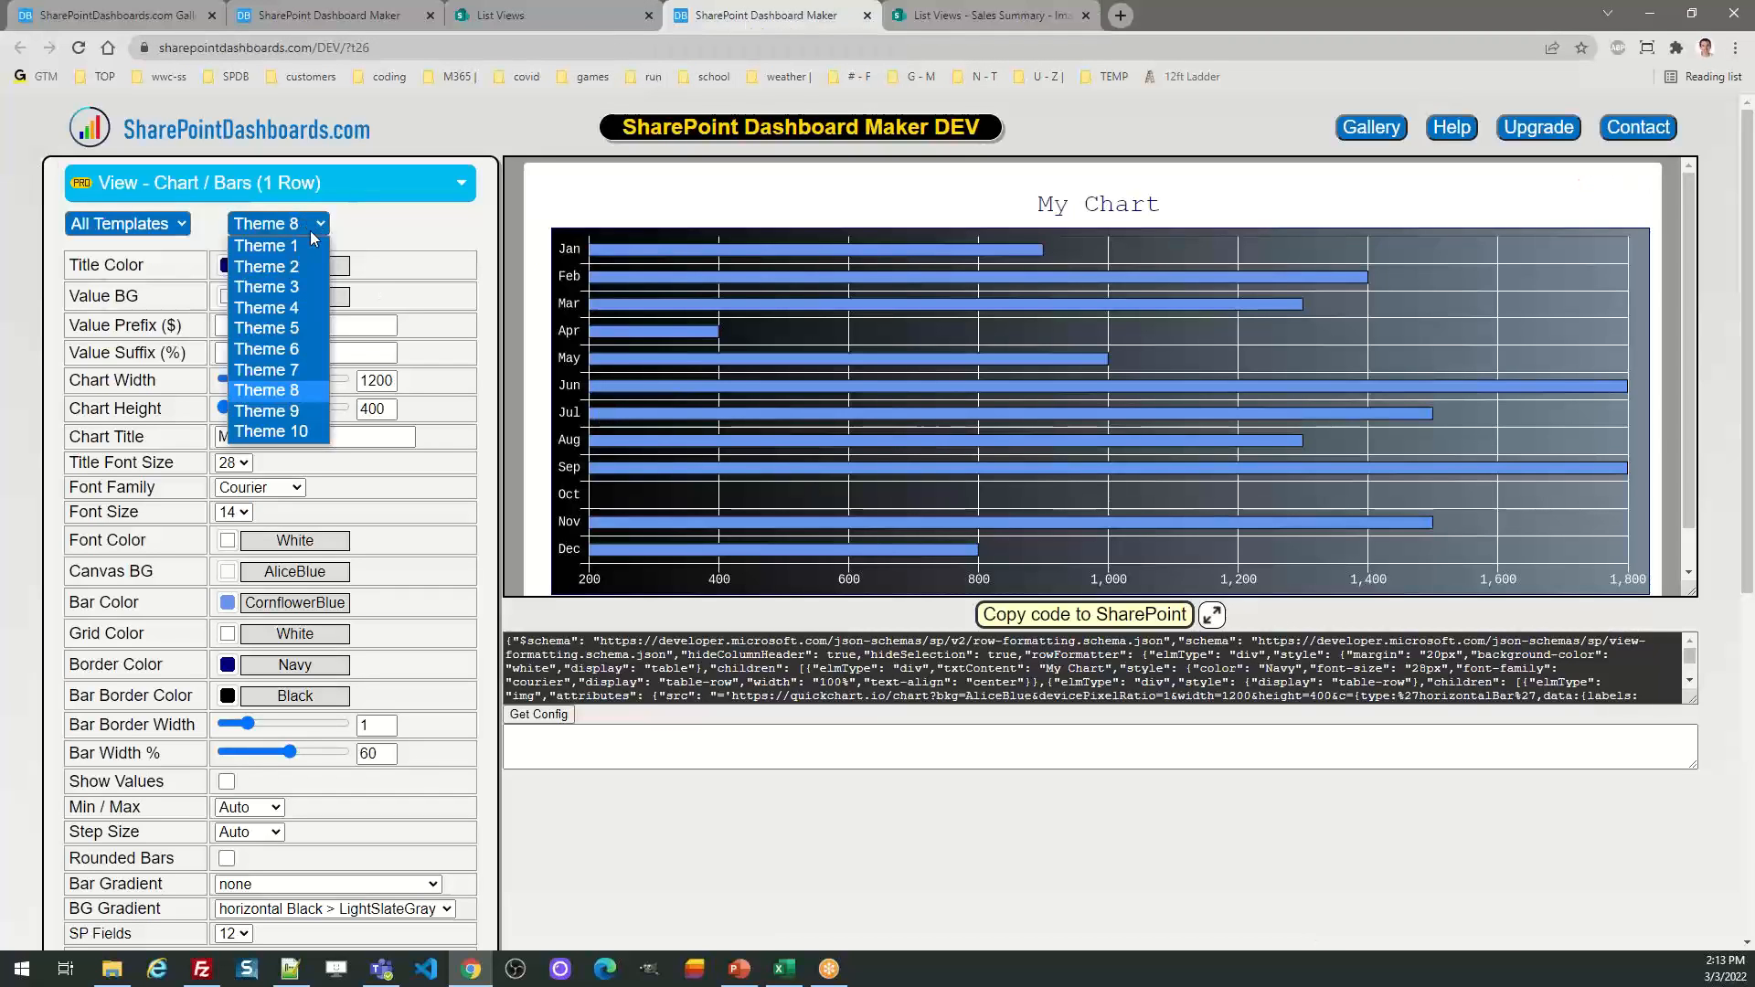
{"action": "left_click", "coordinate": [309, 412]}
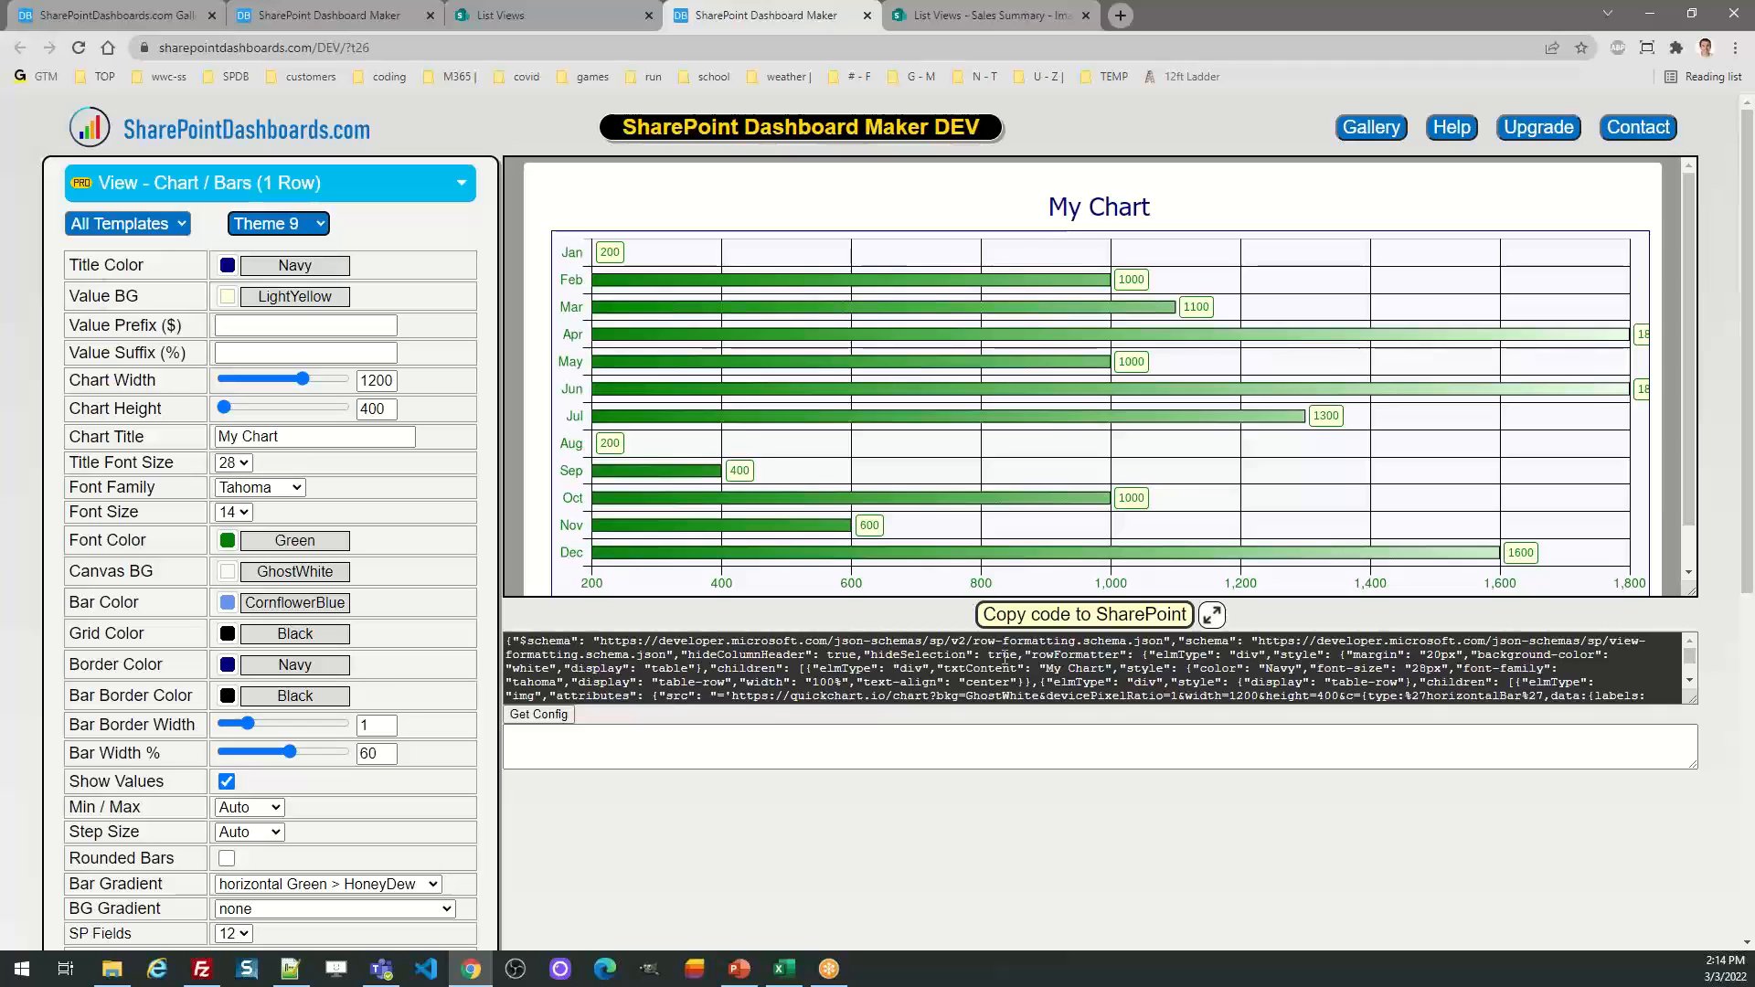
{"action": "left_click", "coordinate": [1104, 617]}
Paste the copied chart code into the Sales Summary view's formatting JSON, save it, and compare the chart with the template
{"action": "left_click", "coordinate": [983, 9]}
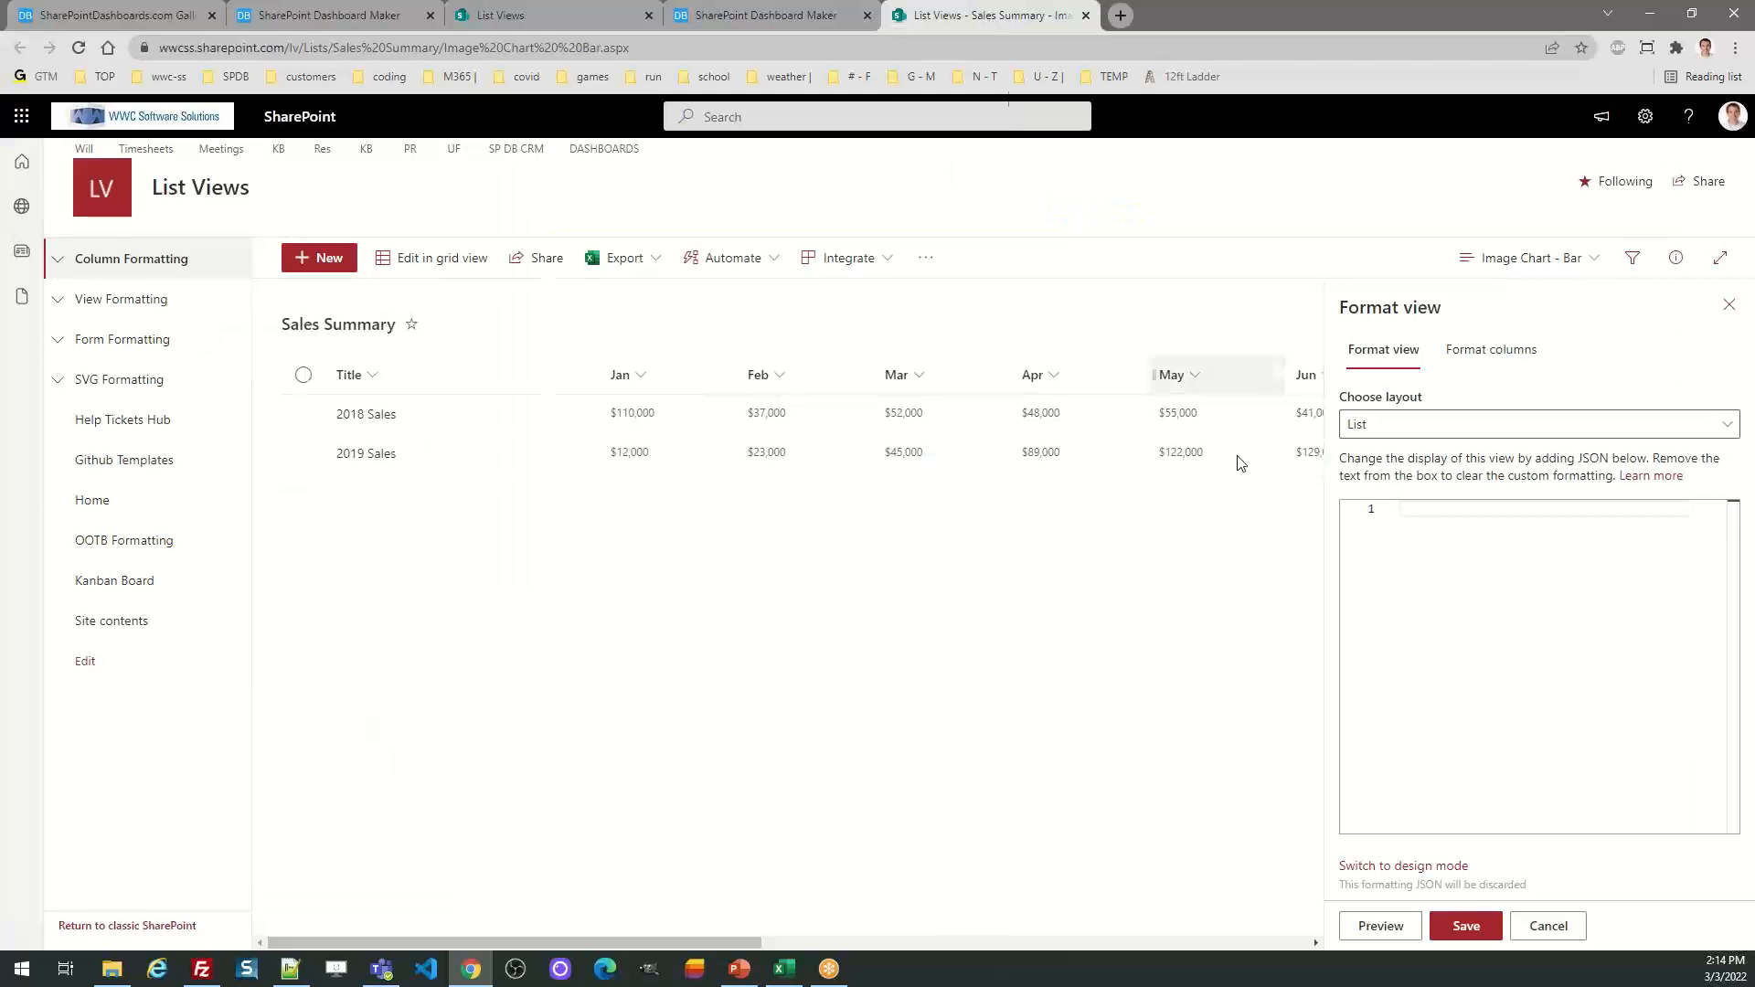
{"action": "key", "text": "ctrl+v"}
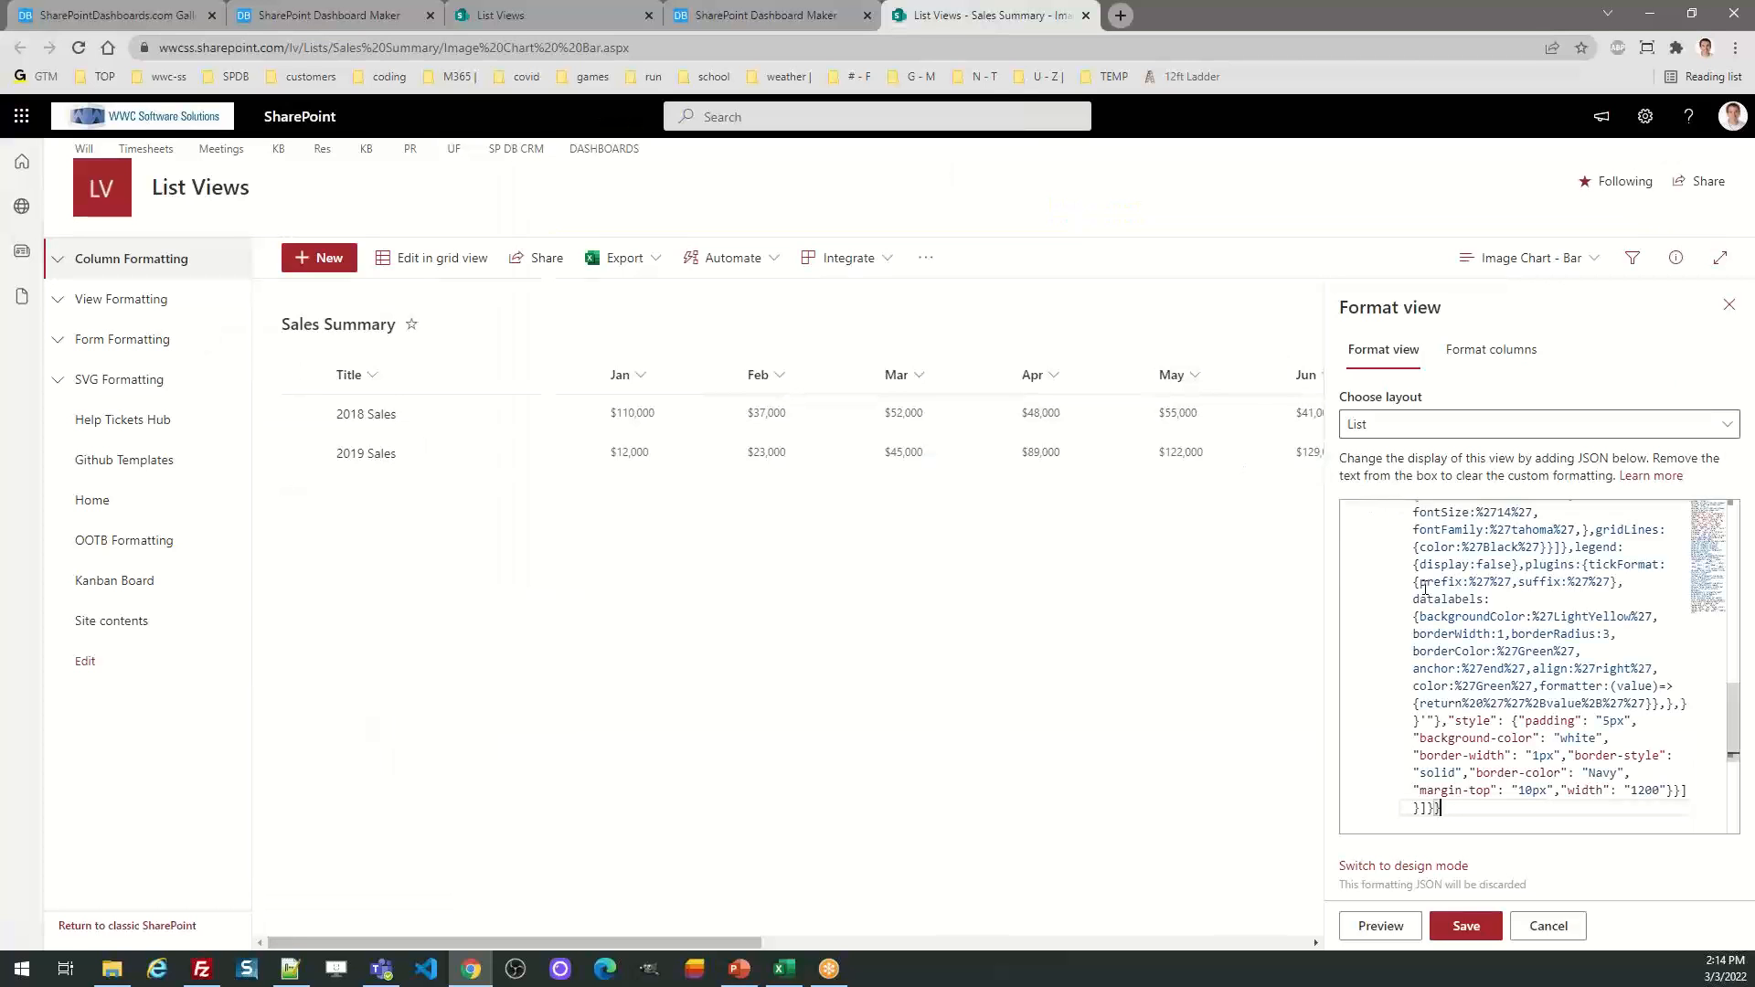
{"action": "left_click", "coordinate": [1463, 926]}
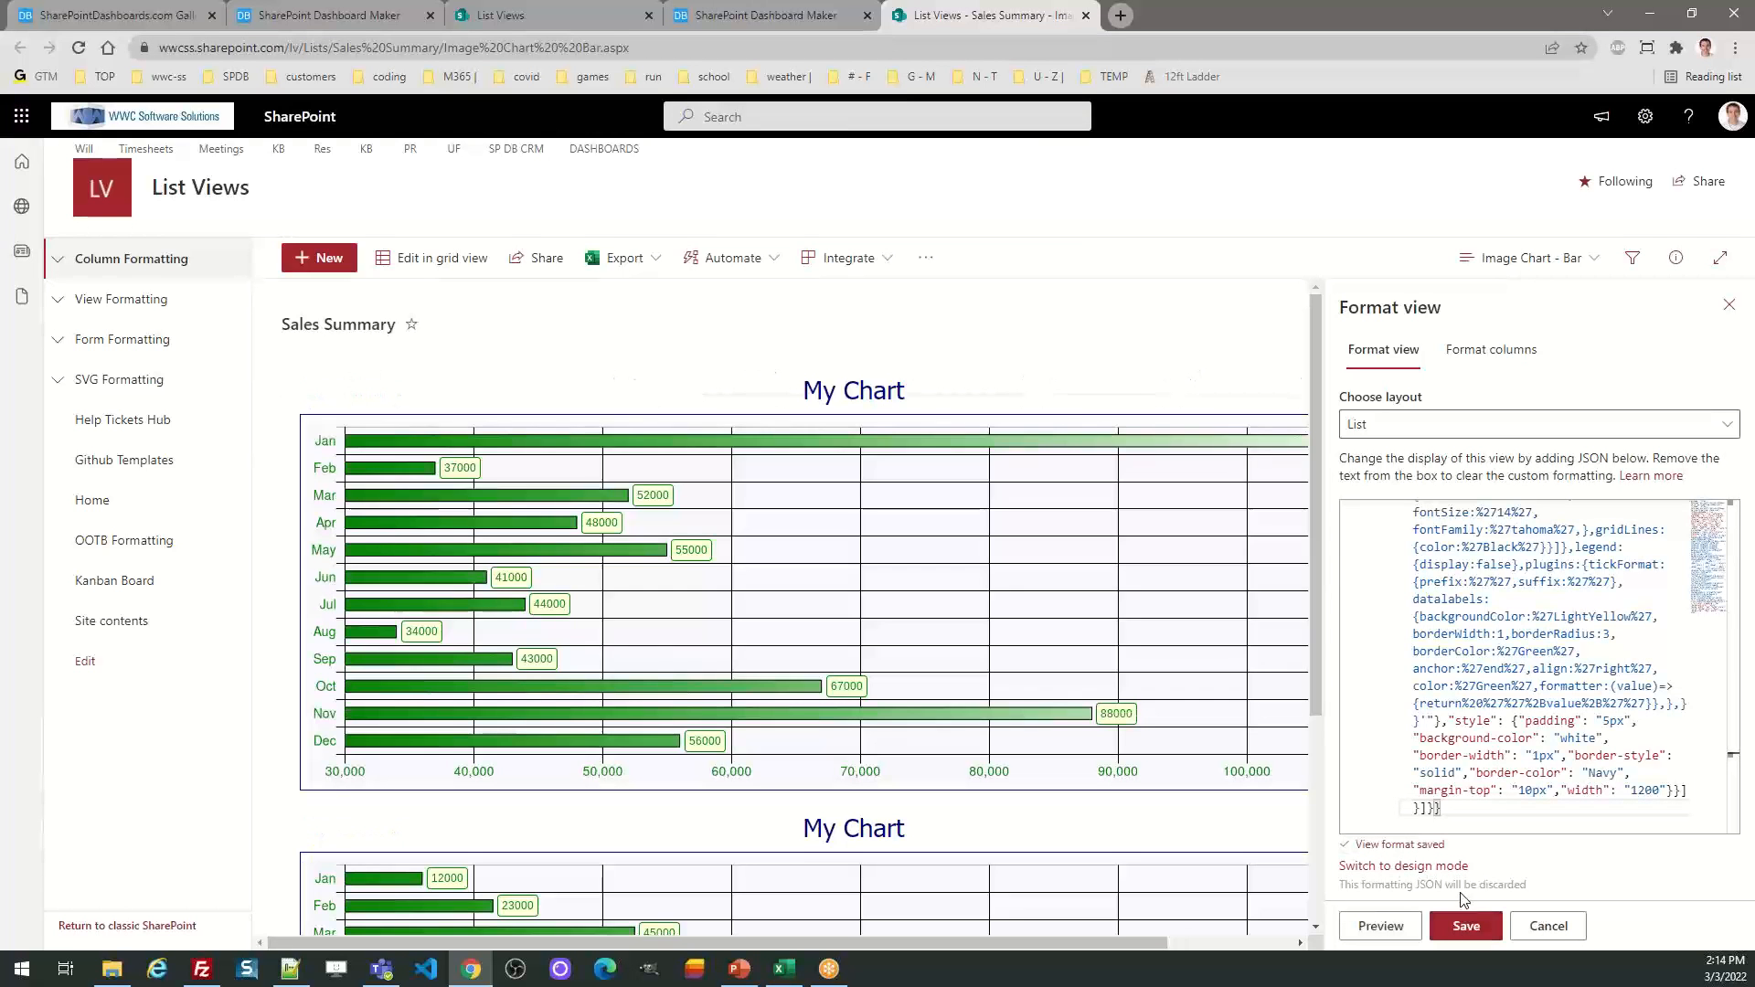
{"action": "left_click", "coordinate": [766, 15]}
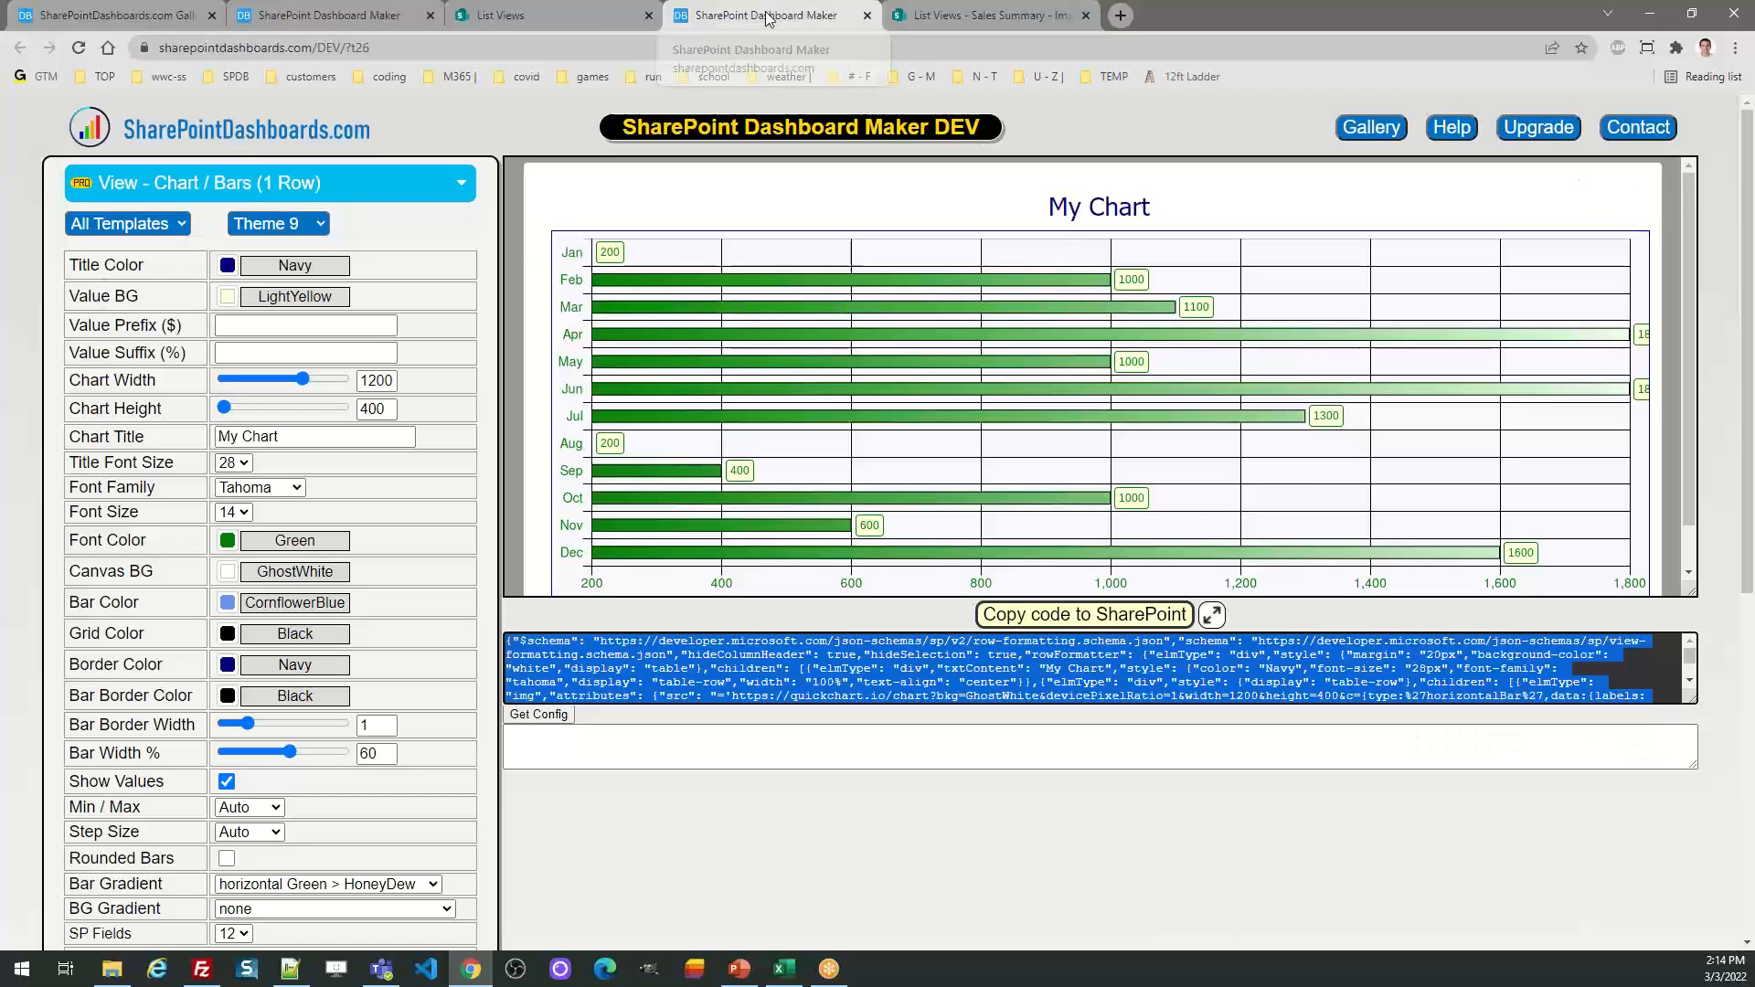
{"action": "left_click", "coordinate": [968, 17]}
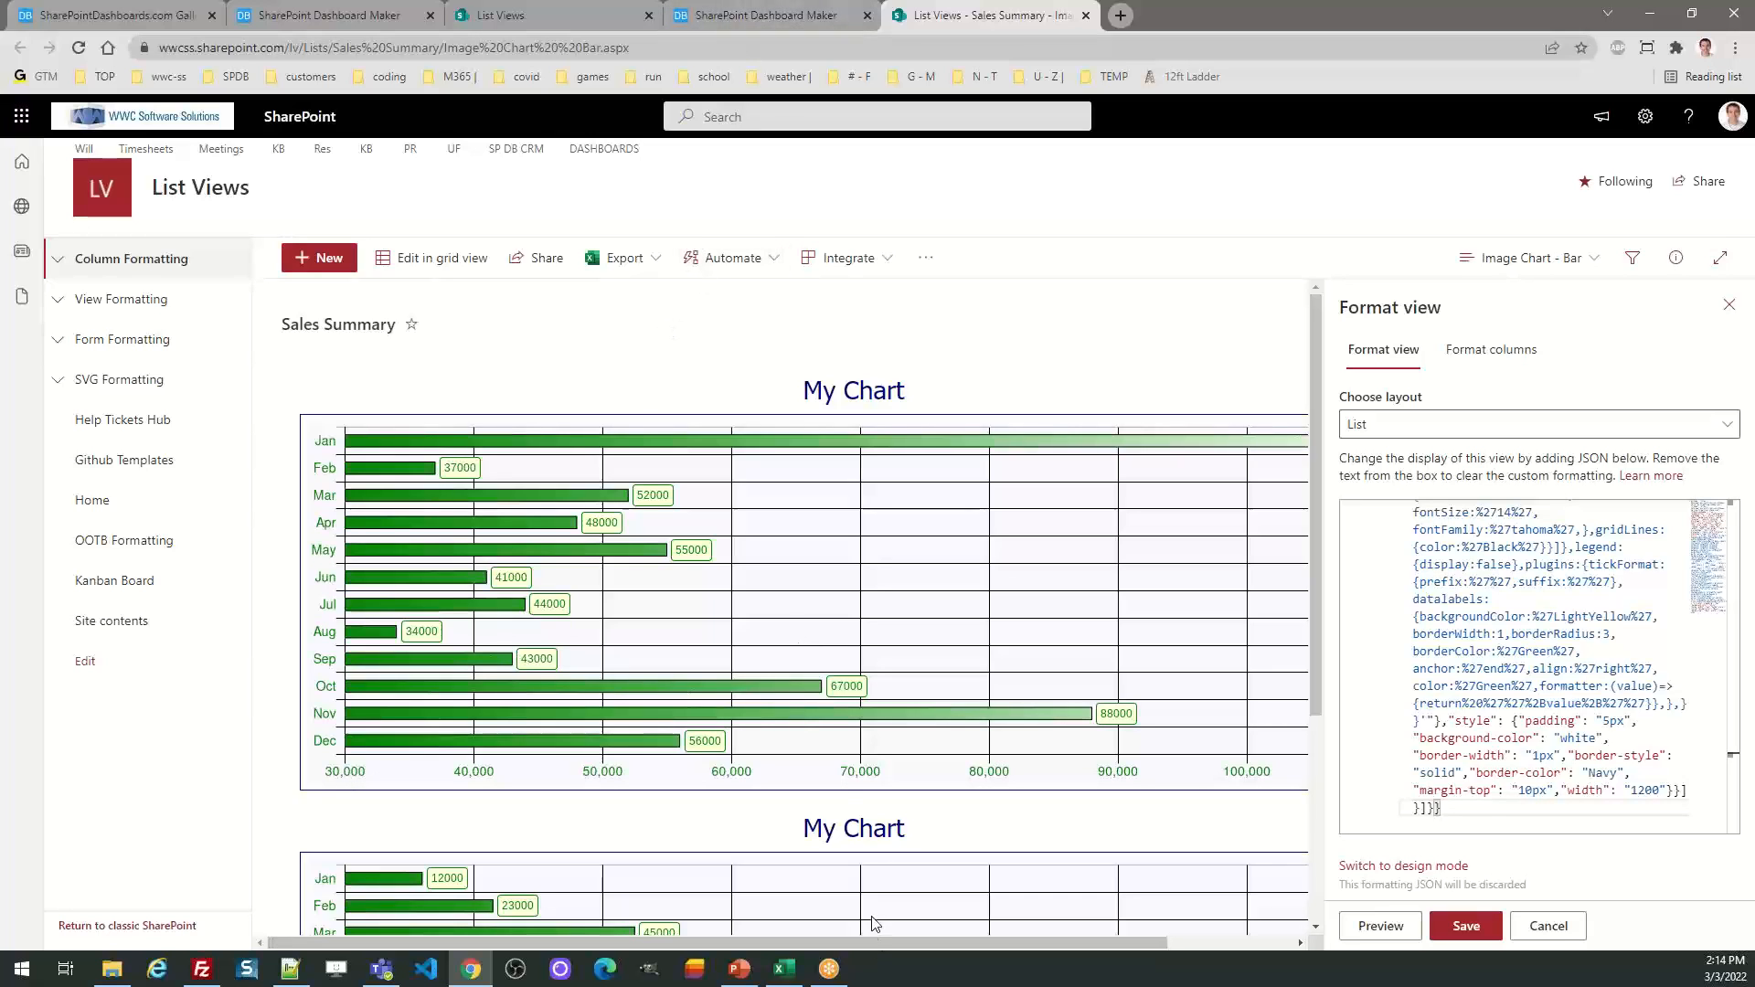
Return to SharePoint Dashboard Maker and set the bar chart's Min / Max to Manual with a range of 0 to 150000
{"action": "left_click_drag", "start_coordinate": [864, 942], "coordinate": [749, 925]}
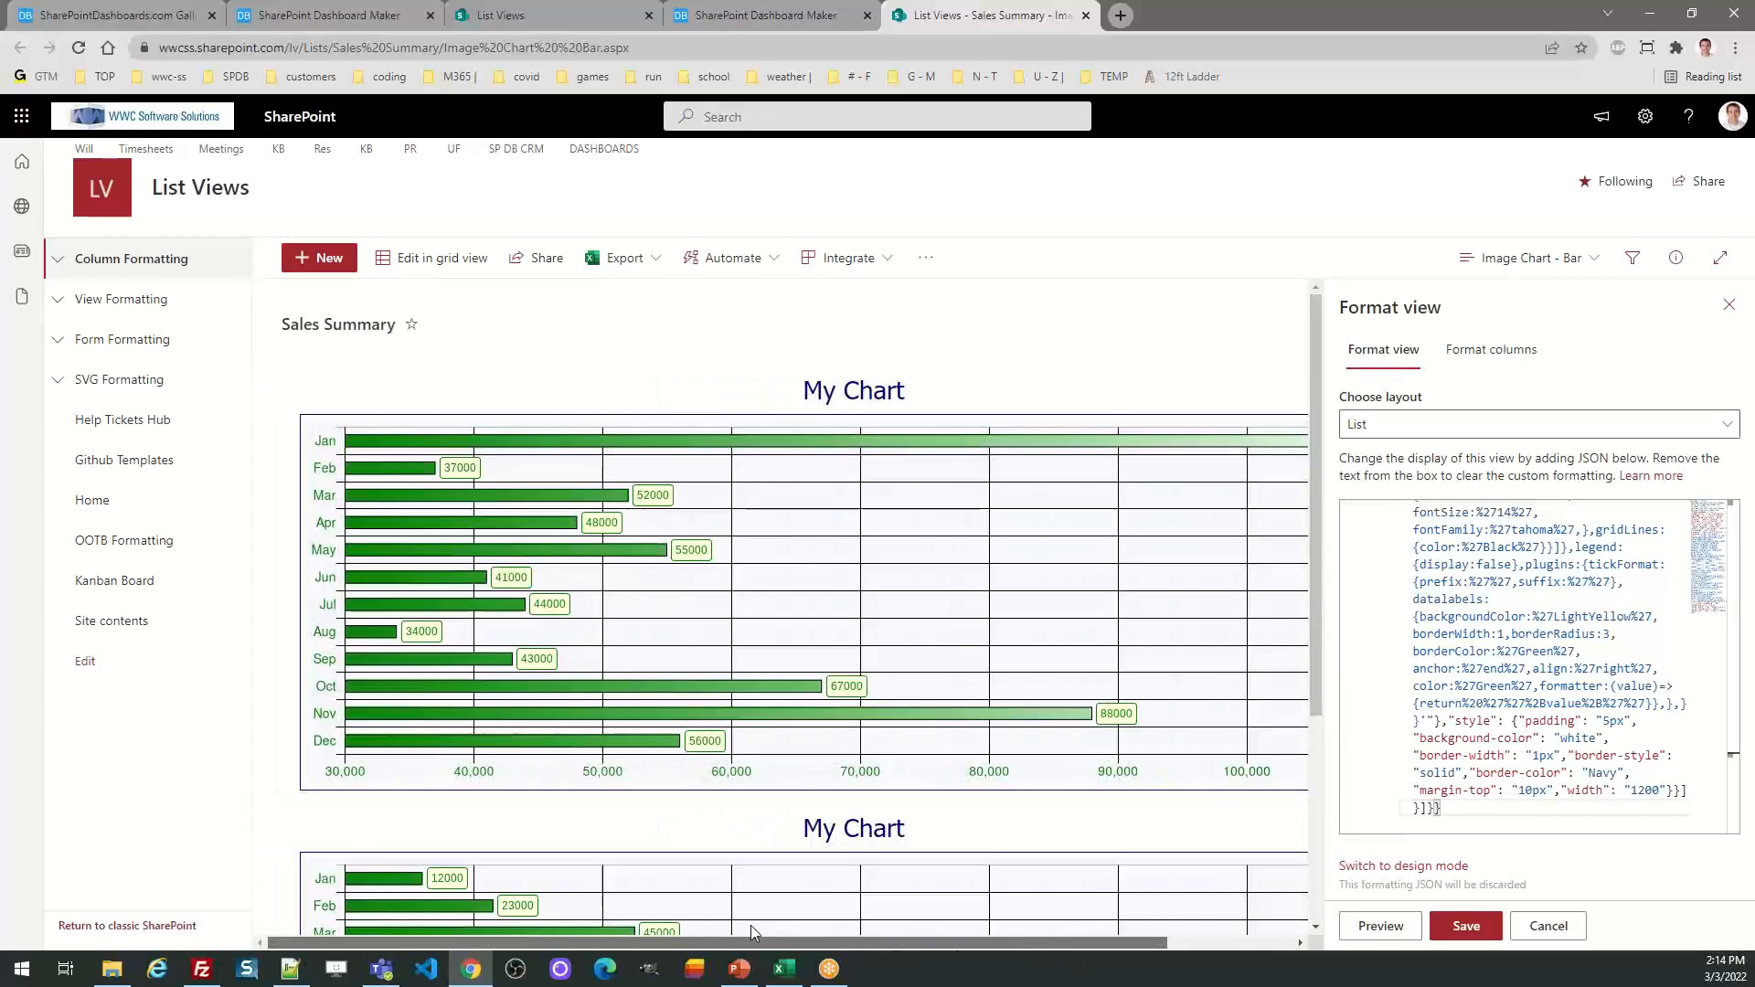
{"action": "left_click", "coordinate": [792, 14]}
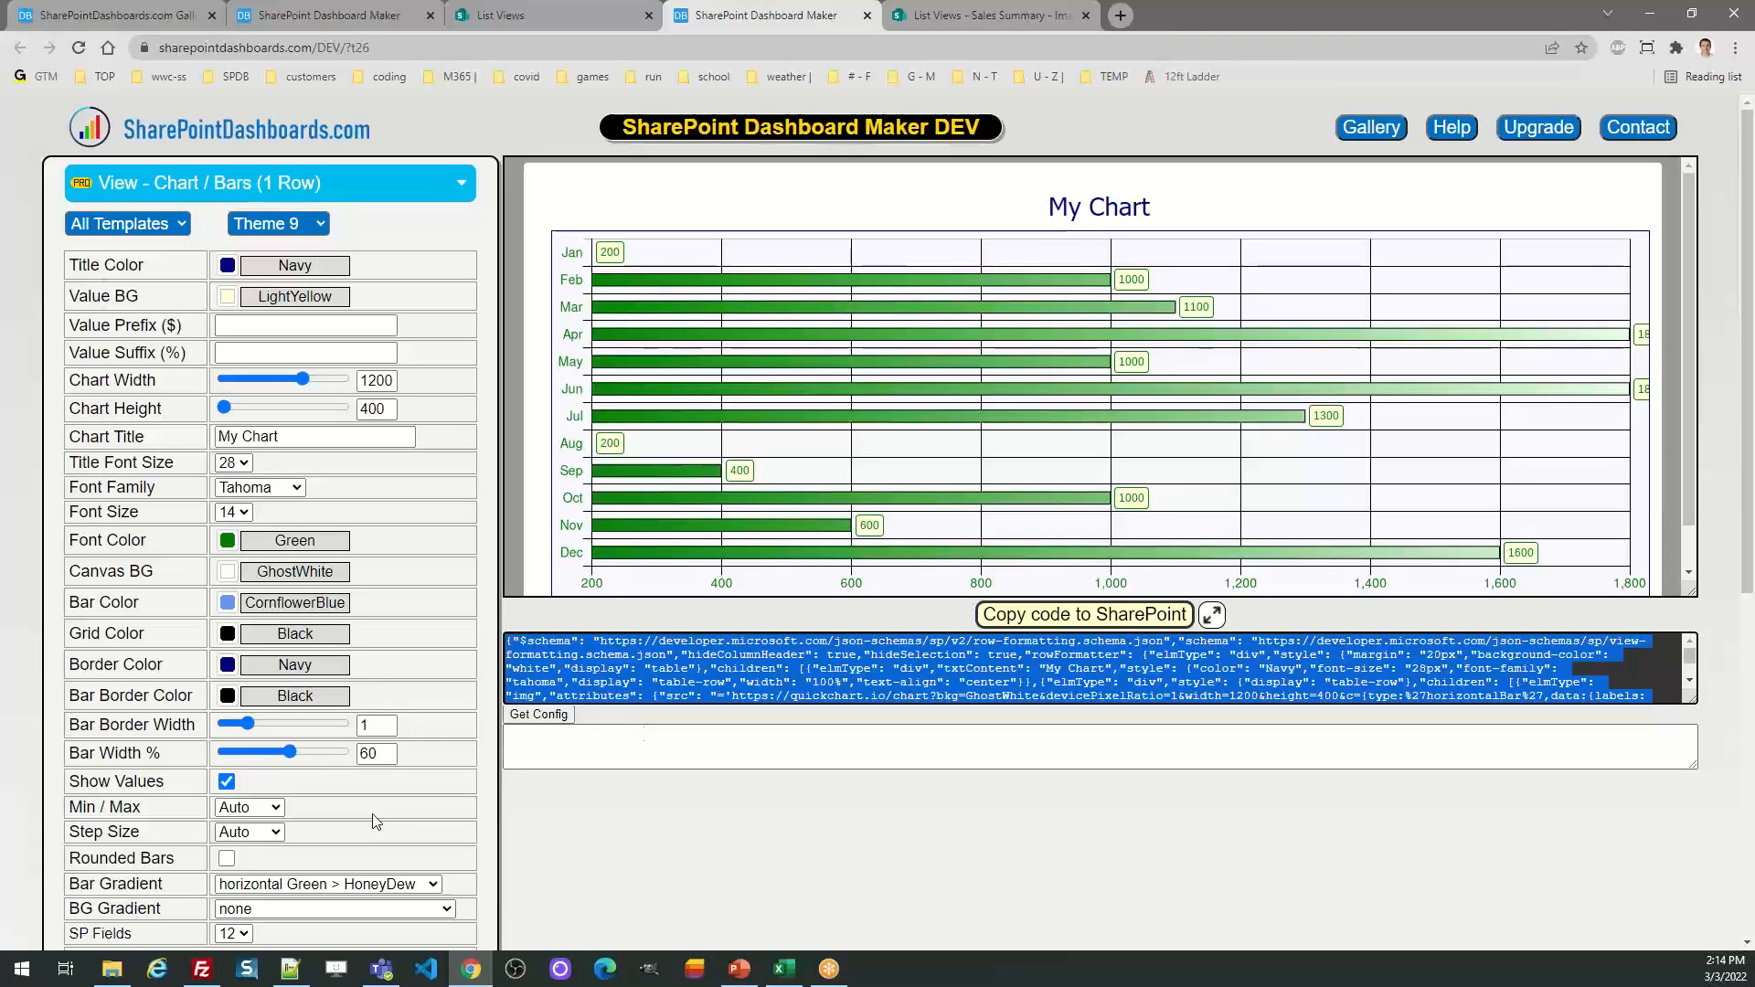
{"action": "scroll", "coordinate": [1750, 546], "scroll_direction": "down", "scroll_amount": 3}
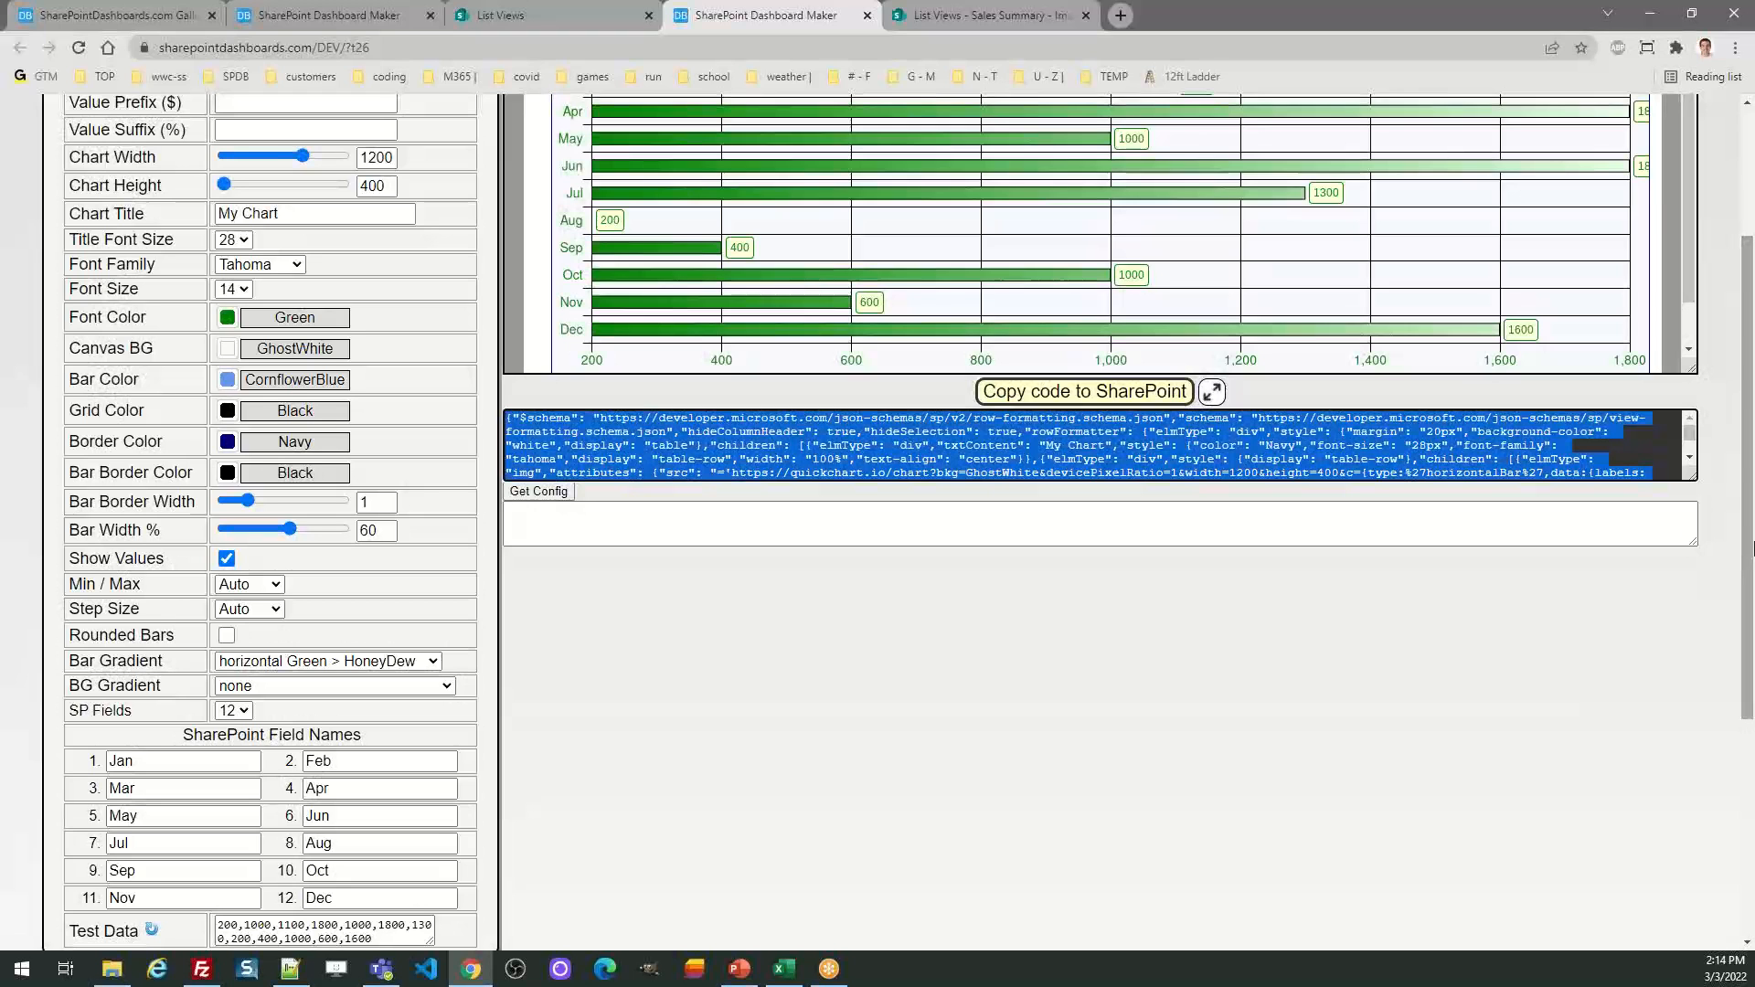
{"action": "left_click", "coordinate": [266, 590]}
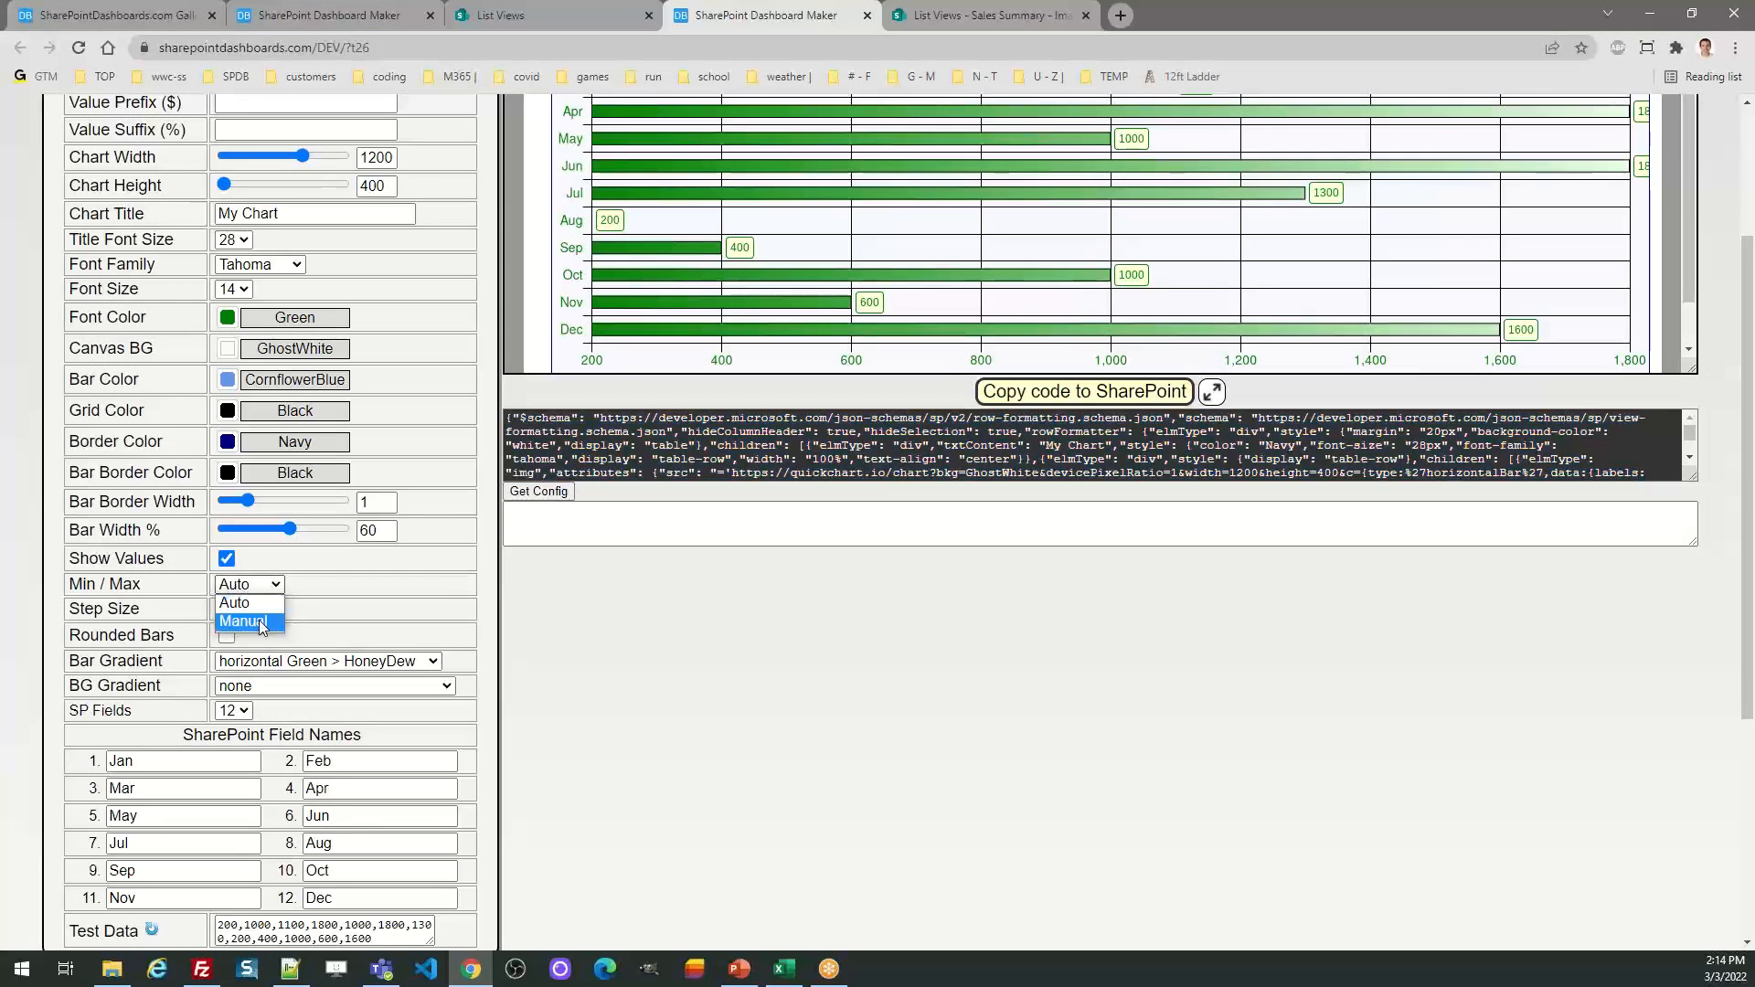
{"action": "left_click", "coordinate": [256, 625]}
{"action": "left_click", "coordinate": [346, 586]}
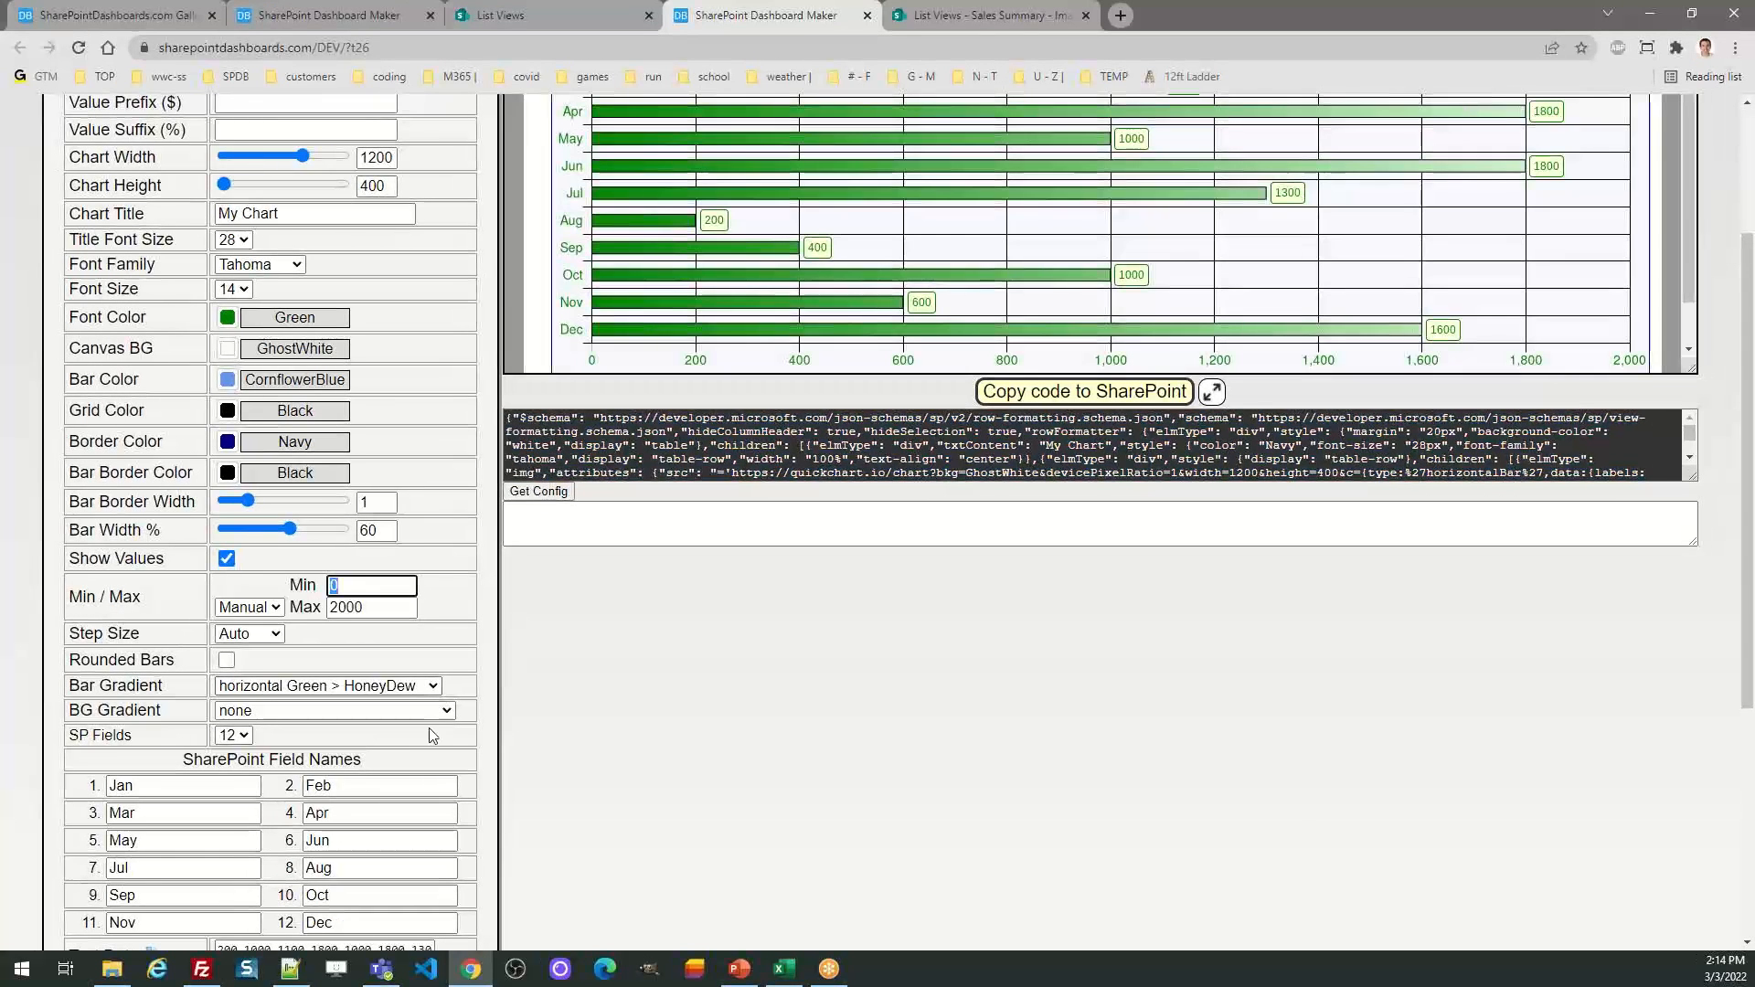
{"action": "key", "text": "Tab"}
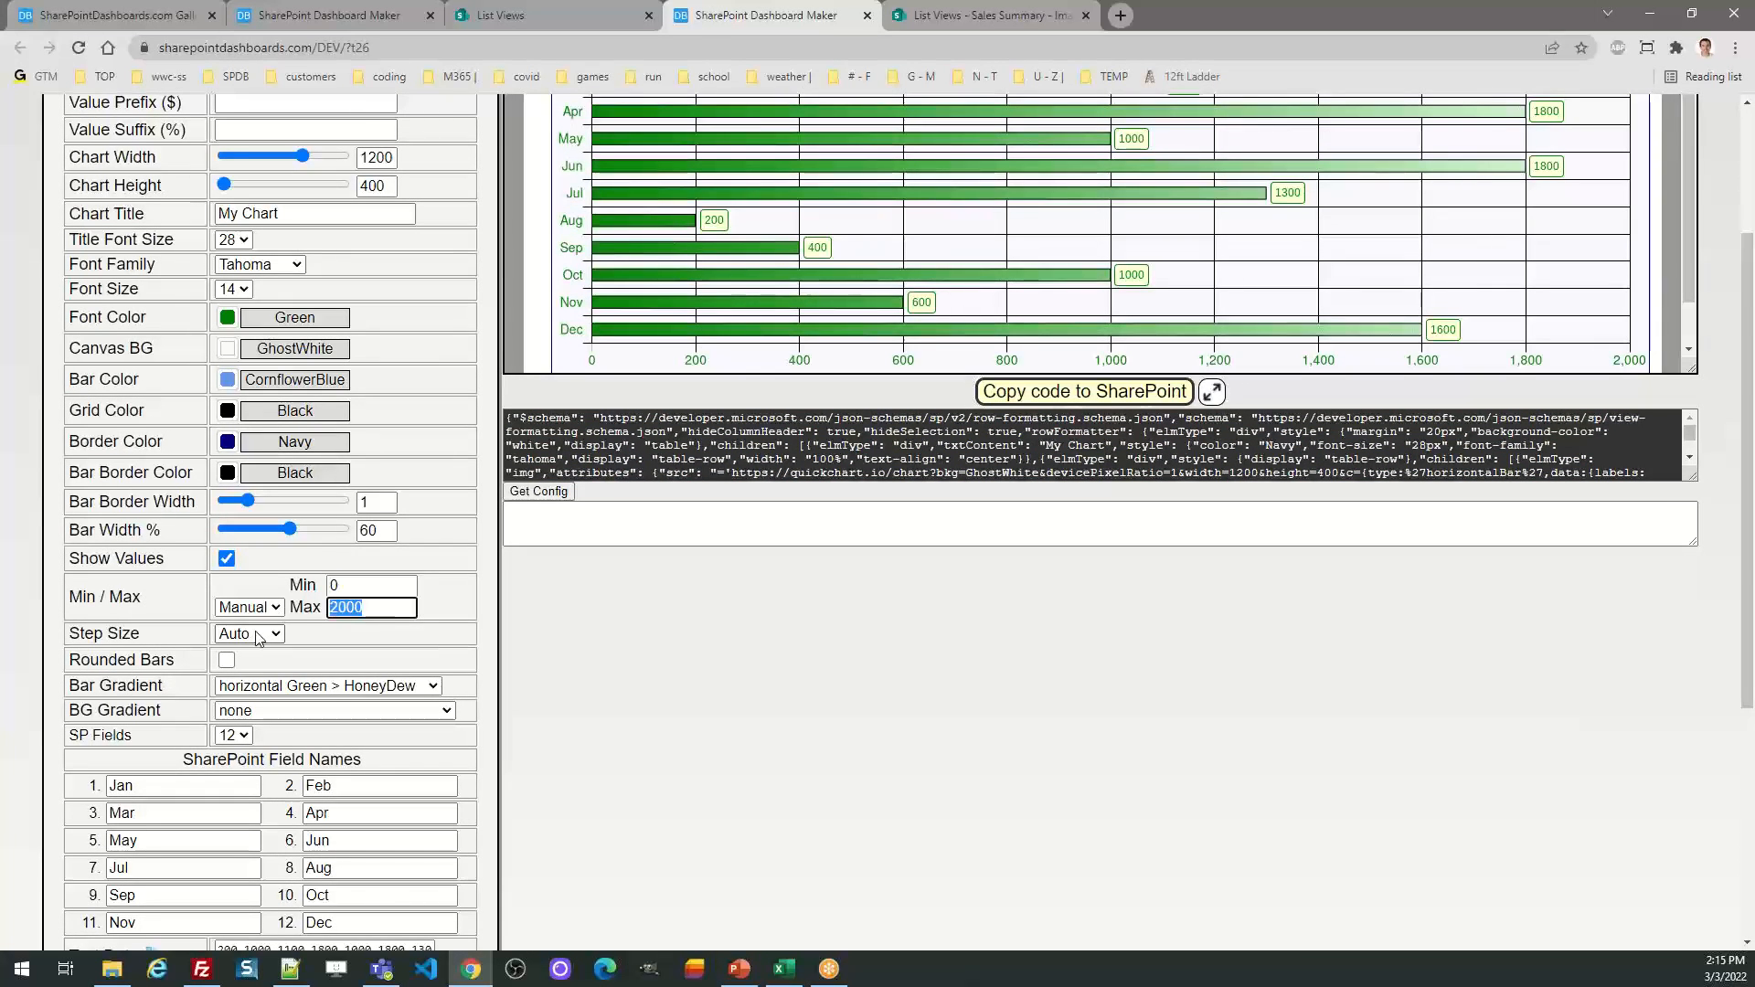
{"action": "type", "text": "150"}
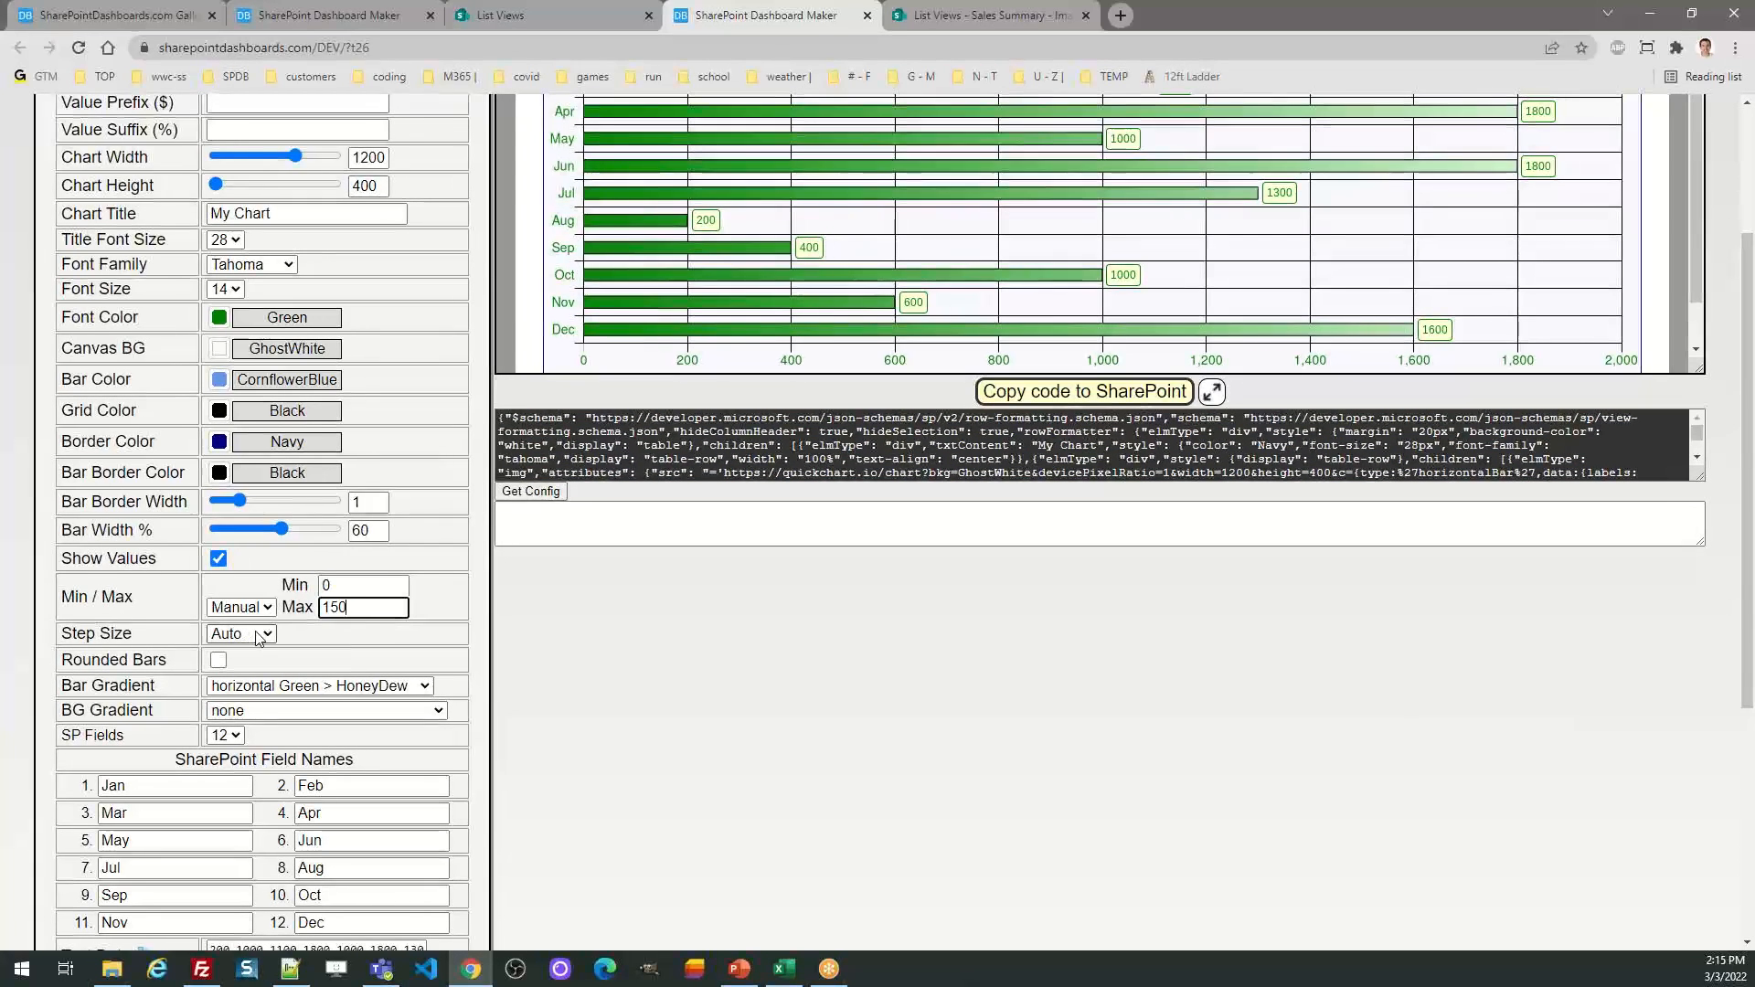
{"action": "type", "text": "000"}
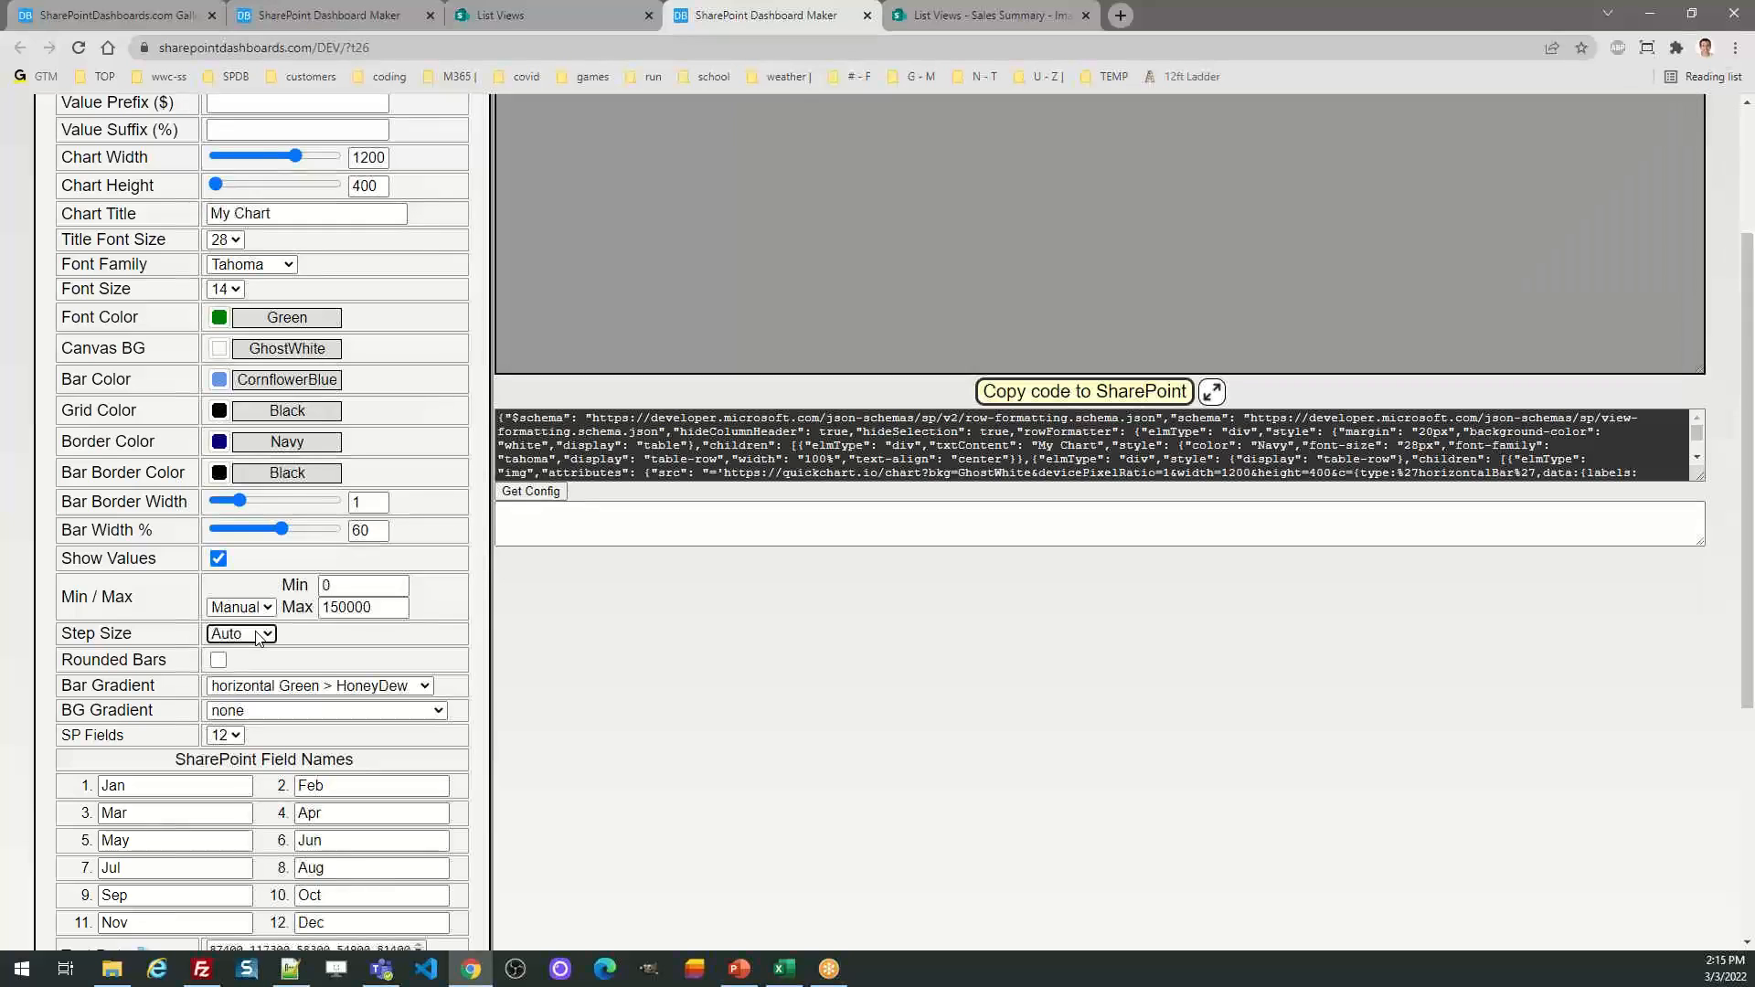
{"action": "key", "text": "Tab"}
{"action": "scroll", "coordinate": [1752, 480], "scroll_direction": "up", "scroll_amount": 3}
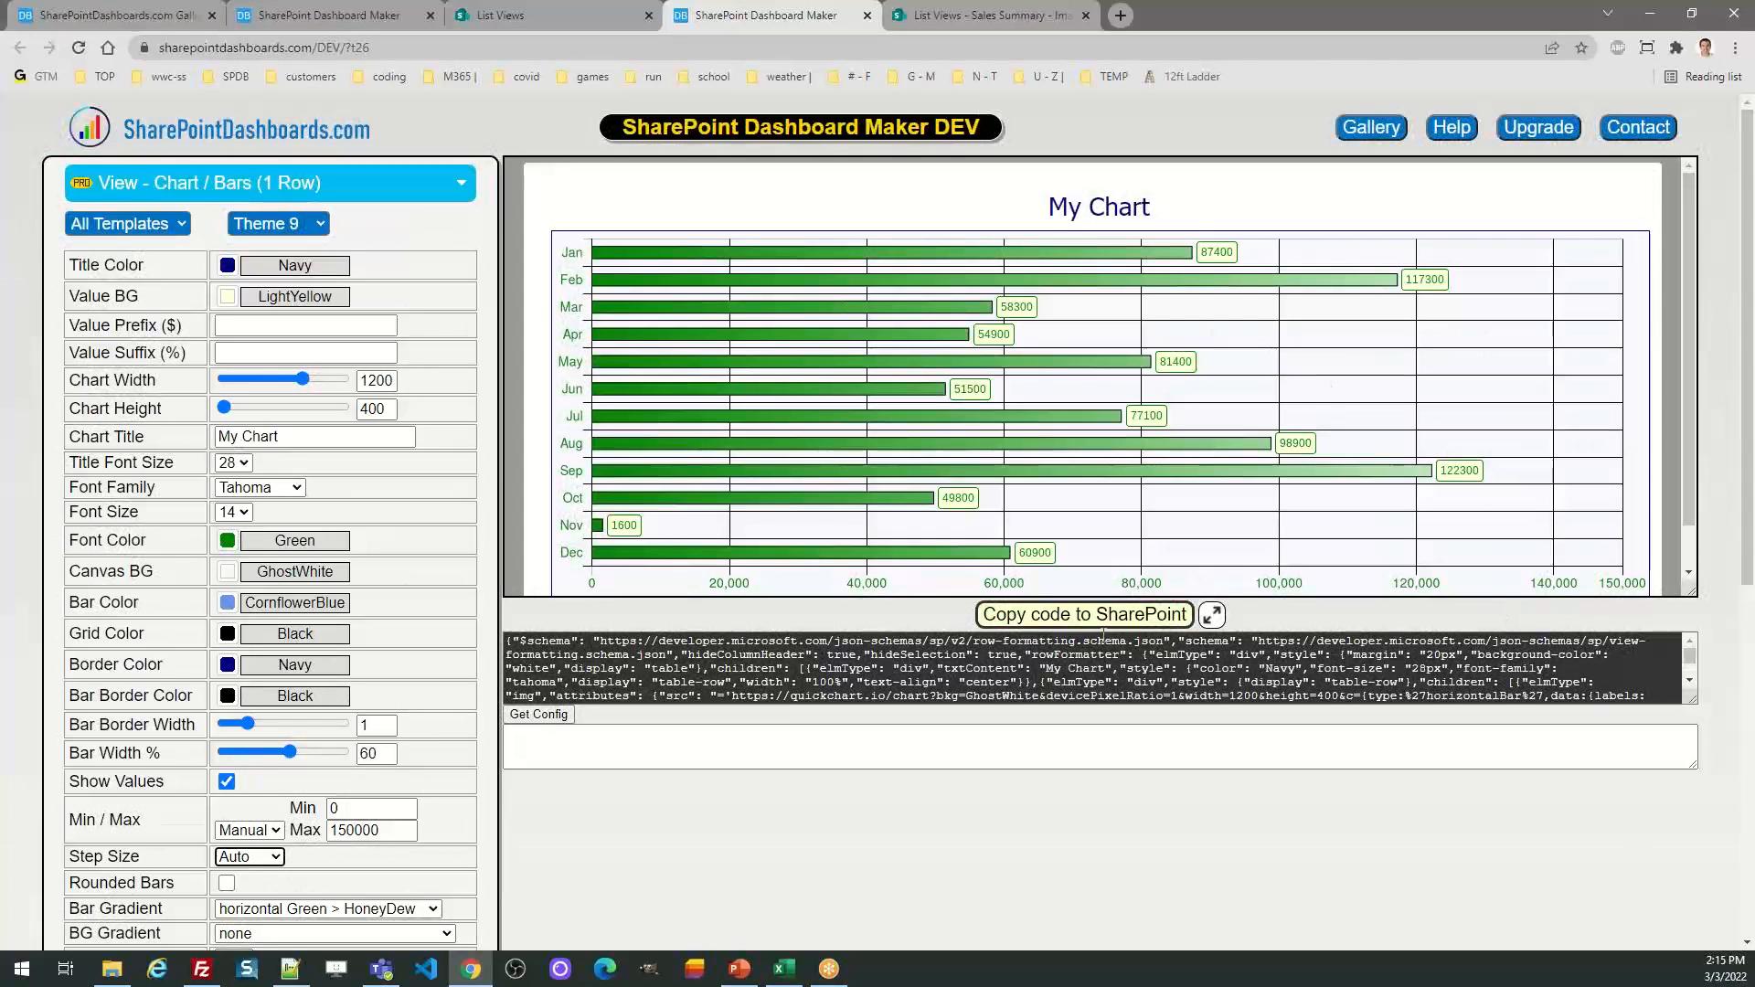
Copy the manual-range chart code, replace the Sales Summary view's formatting JSON with it in SharePoint, and save
{"action": "left_click", "coordinate": [1051, 614]}
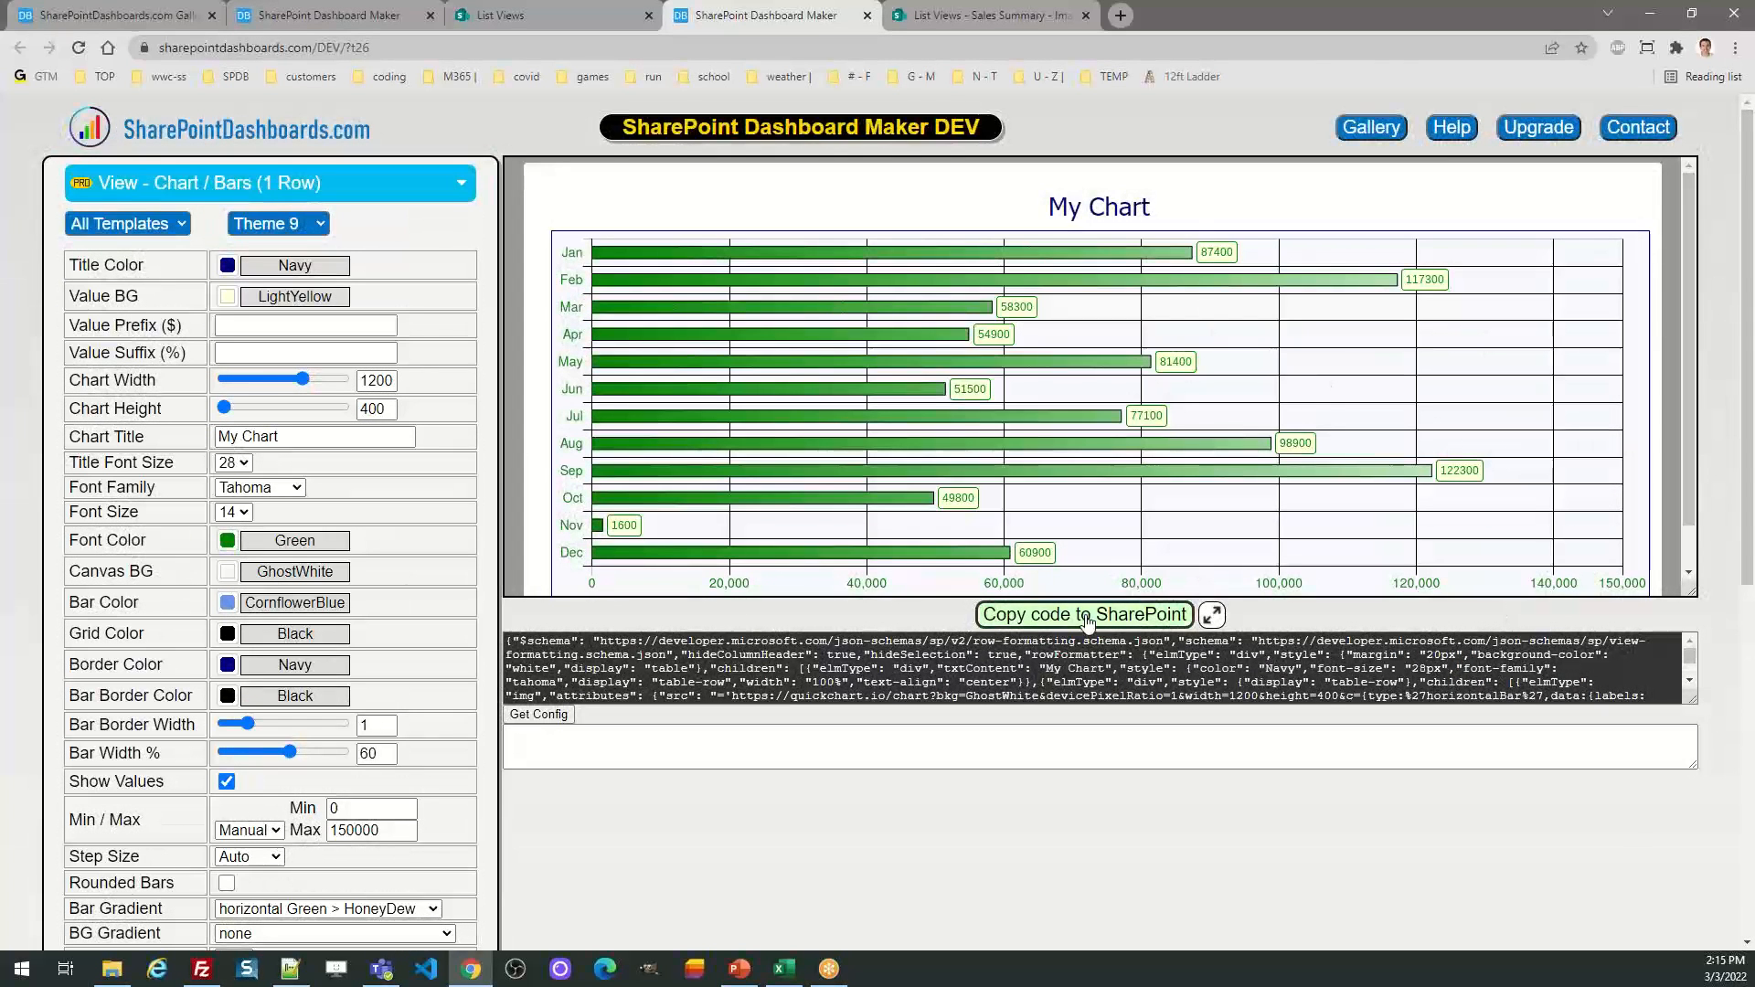
{"action": "left_click", "coordinate": [983, 15]}
{"action": "left_click", "coordinate": [1481, 559]}
{"action": "key", "text": "ctrl+a"}
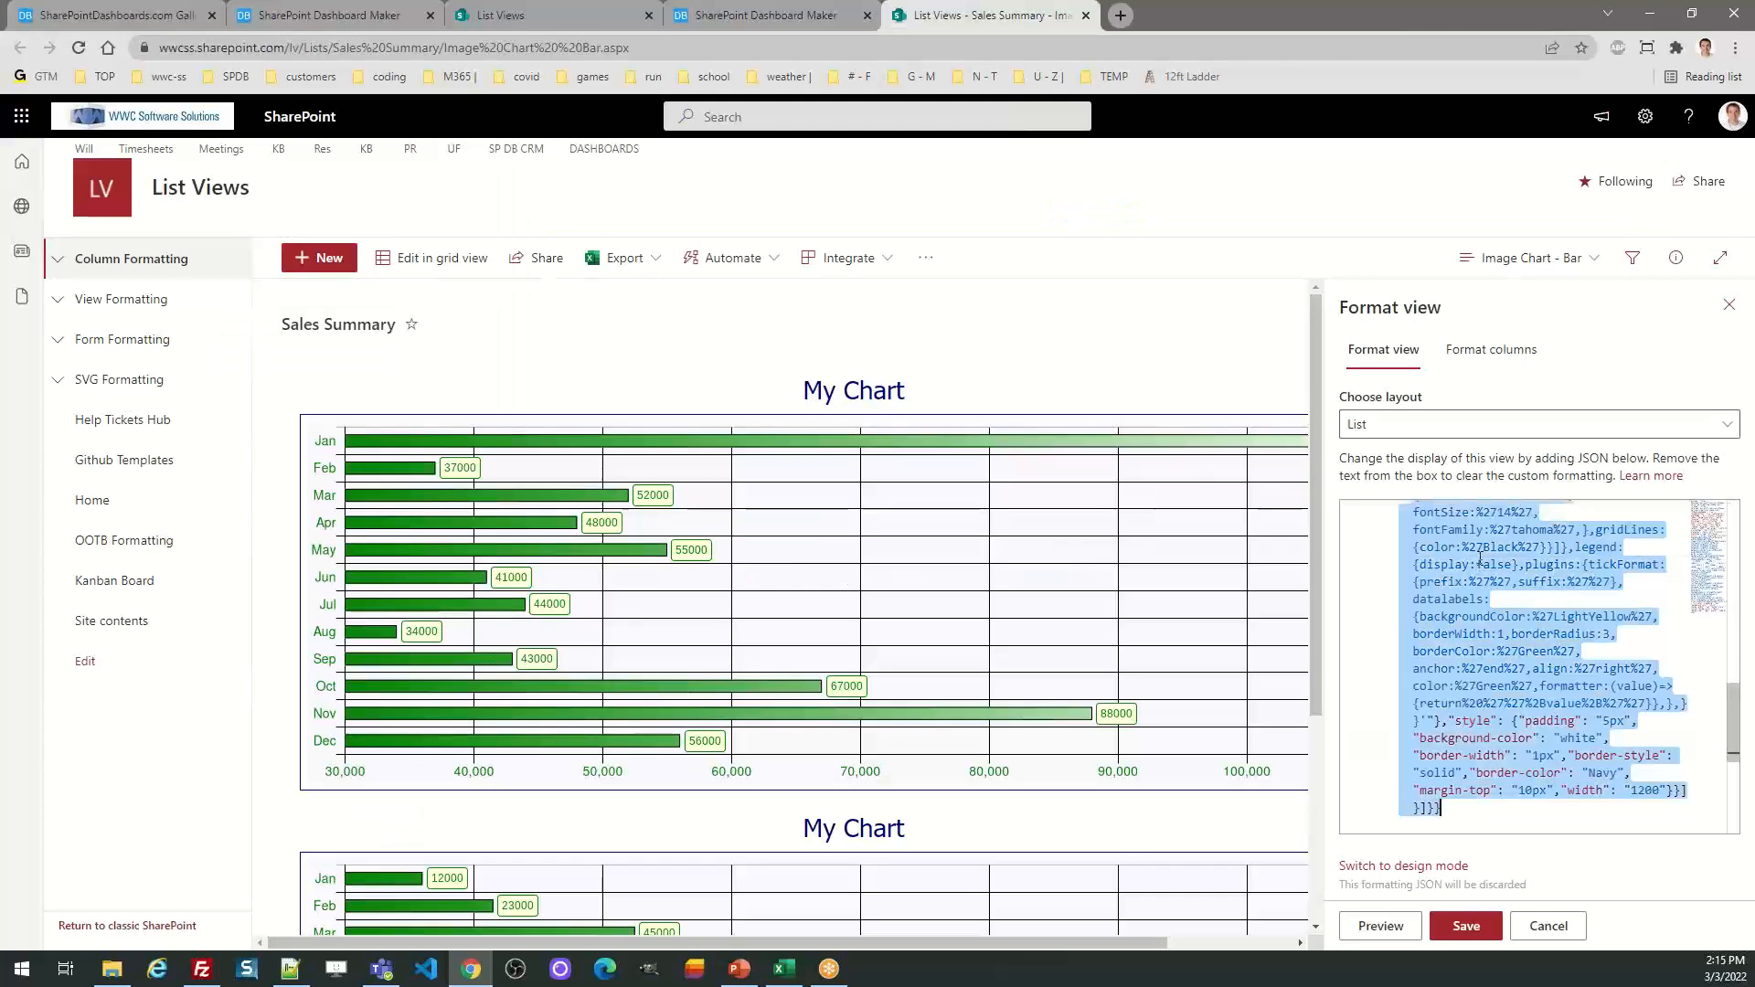
{"action": "key", "text": "ctrl+v"}
{"action": "left_click", "coordinate": [1466, 926]}
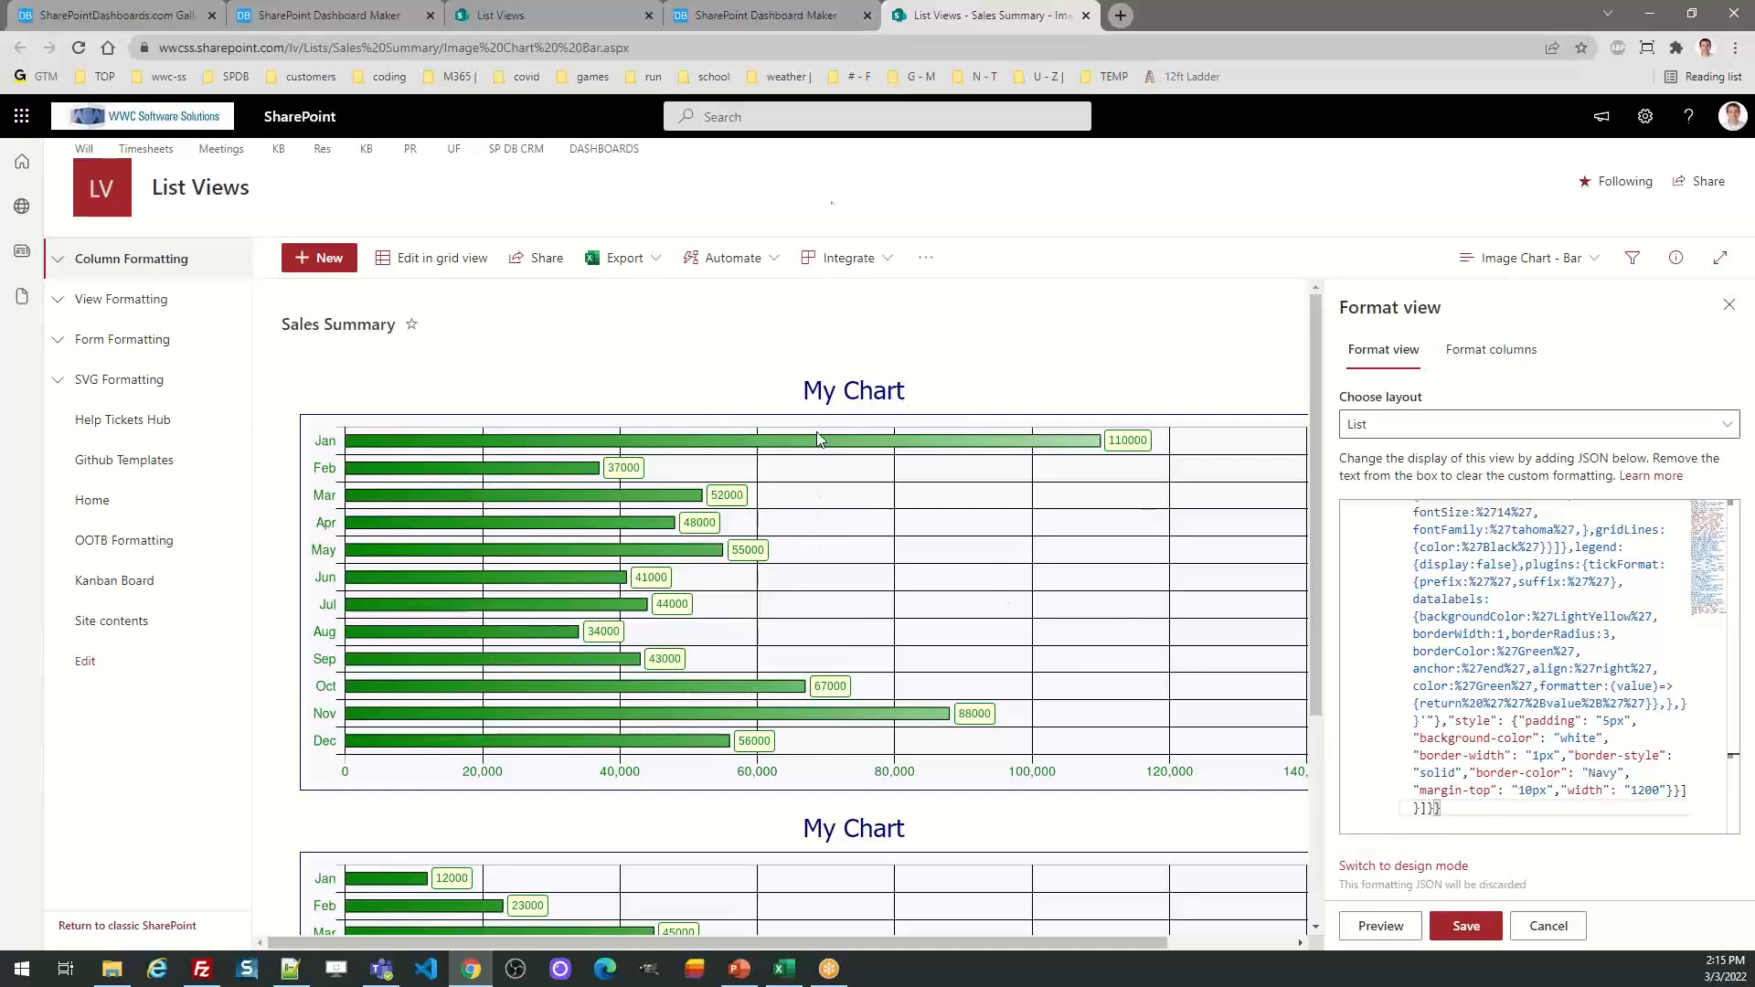
Return to SharePoint Dashboard Maker and set the bar chart's title to "Sales Summary"
{"action": "left_click", "coordinate": [760, 16]}
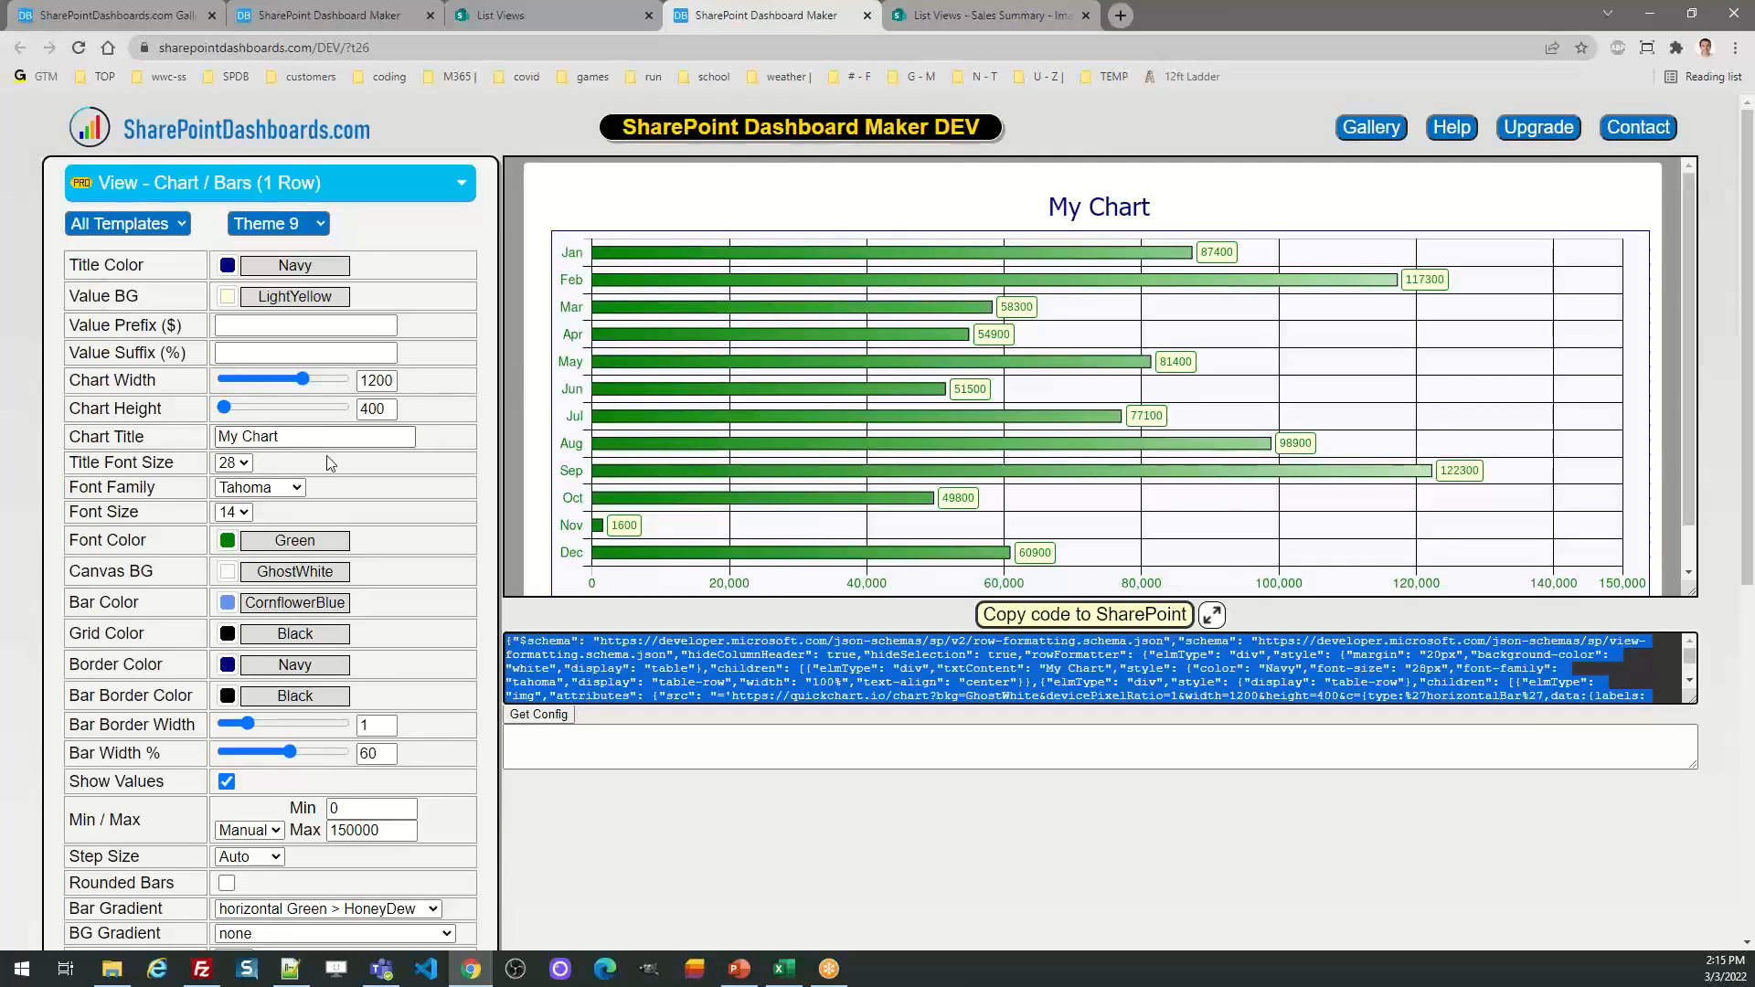
{"action": "left_click_drag", "start_coordinate": [321, 438], "coordinate": [216, 437]}
{"action": "type", "text": "S"}
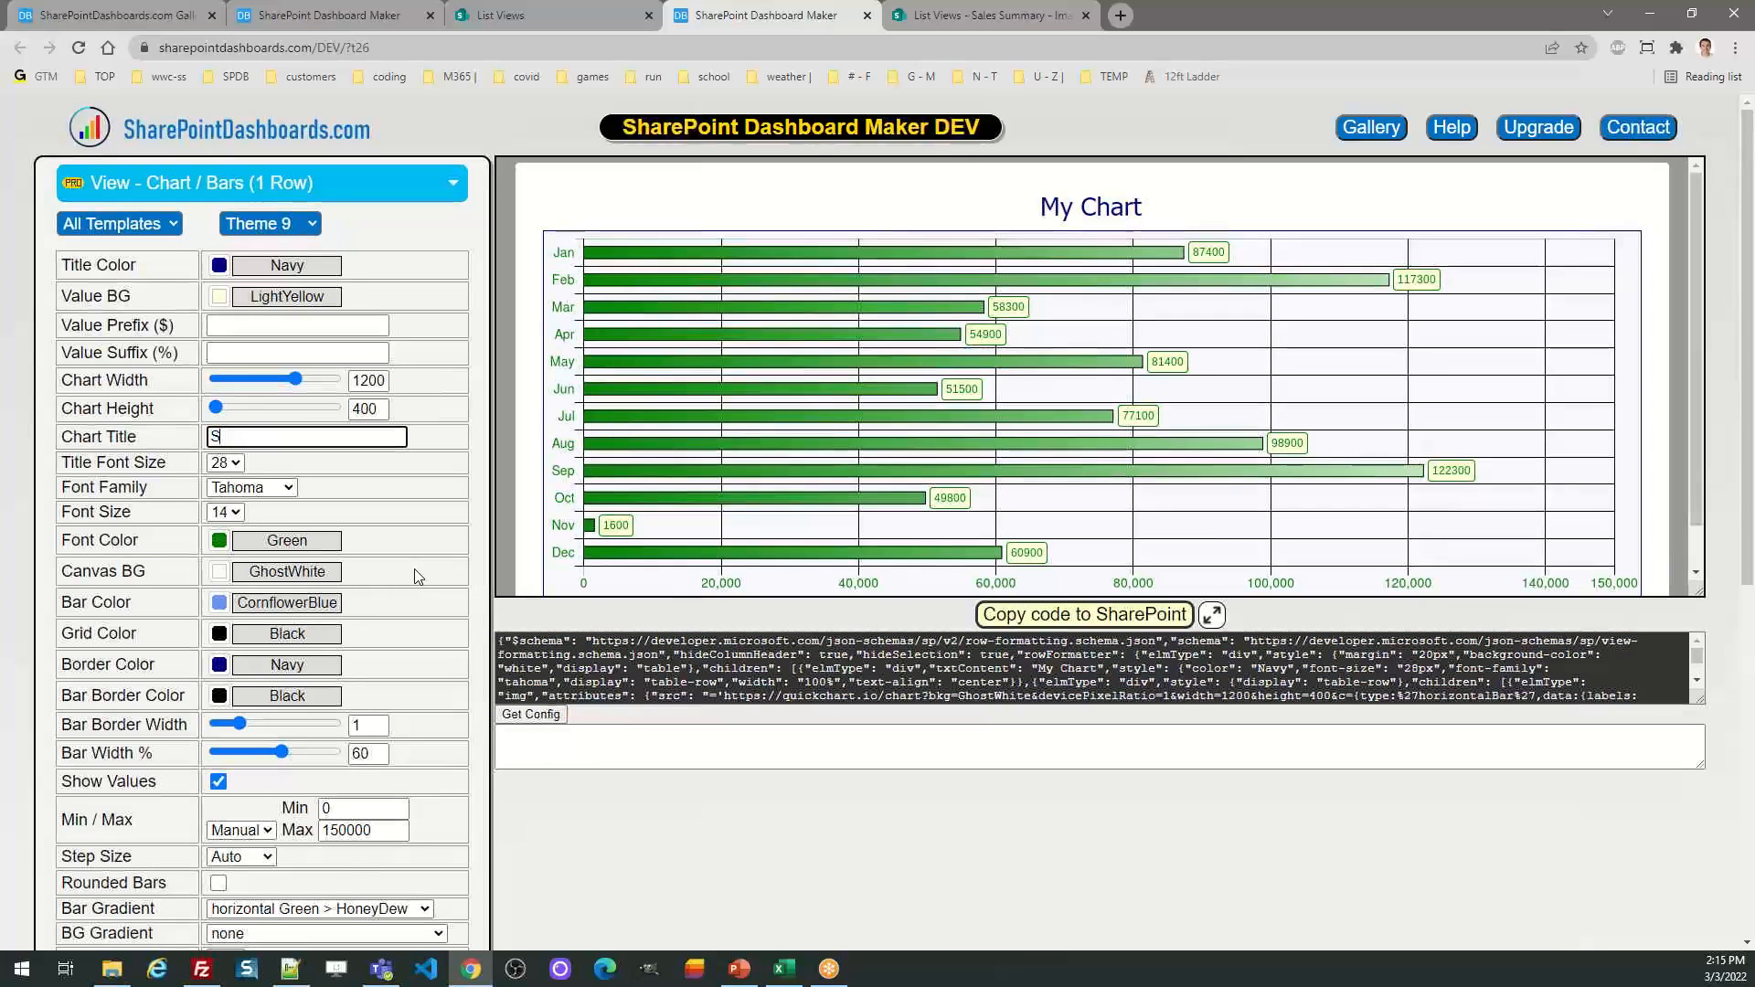
{"action": "type", "text": "ales Summary"}
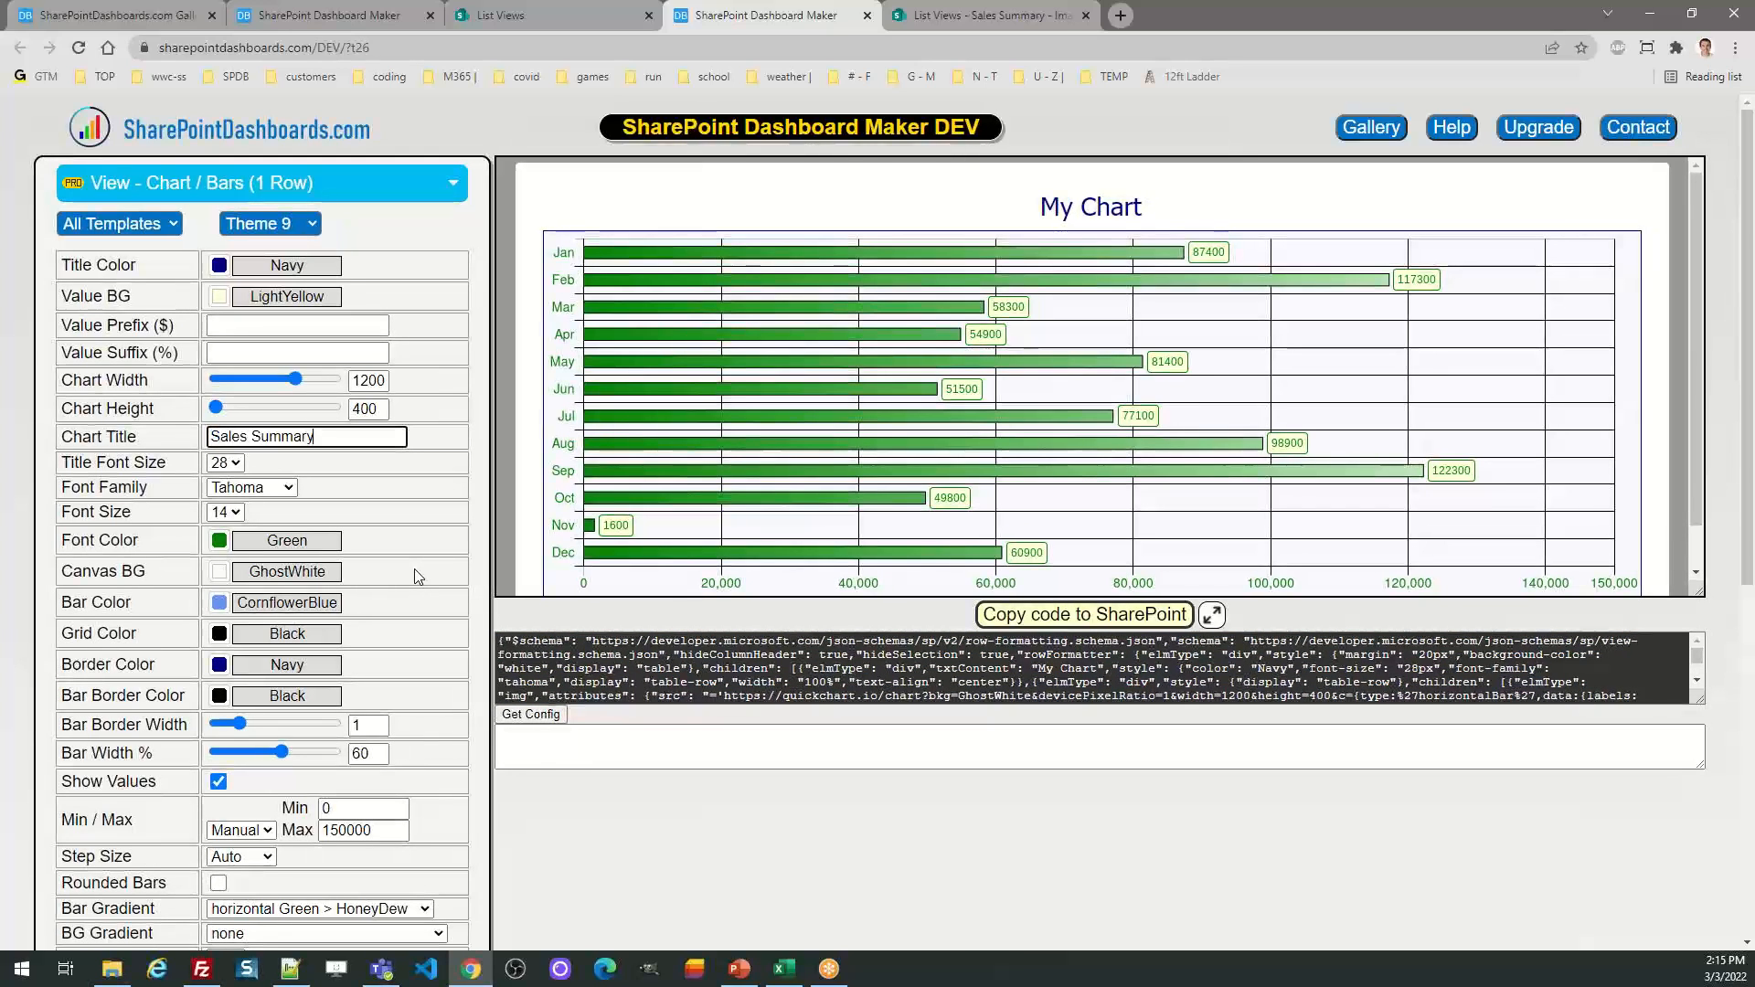
{"action": "key", "text": "Tab"}
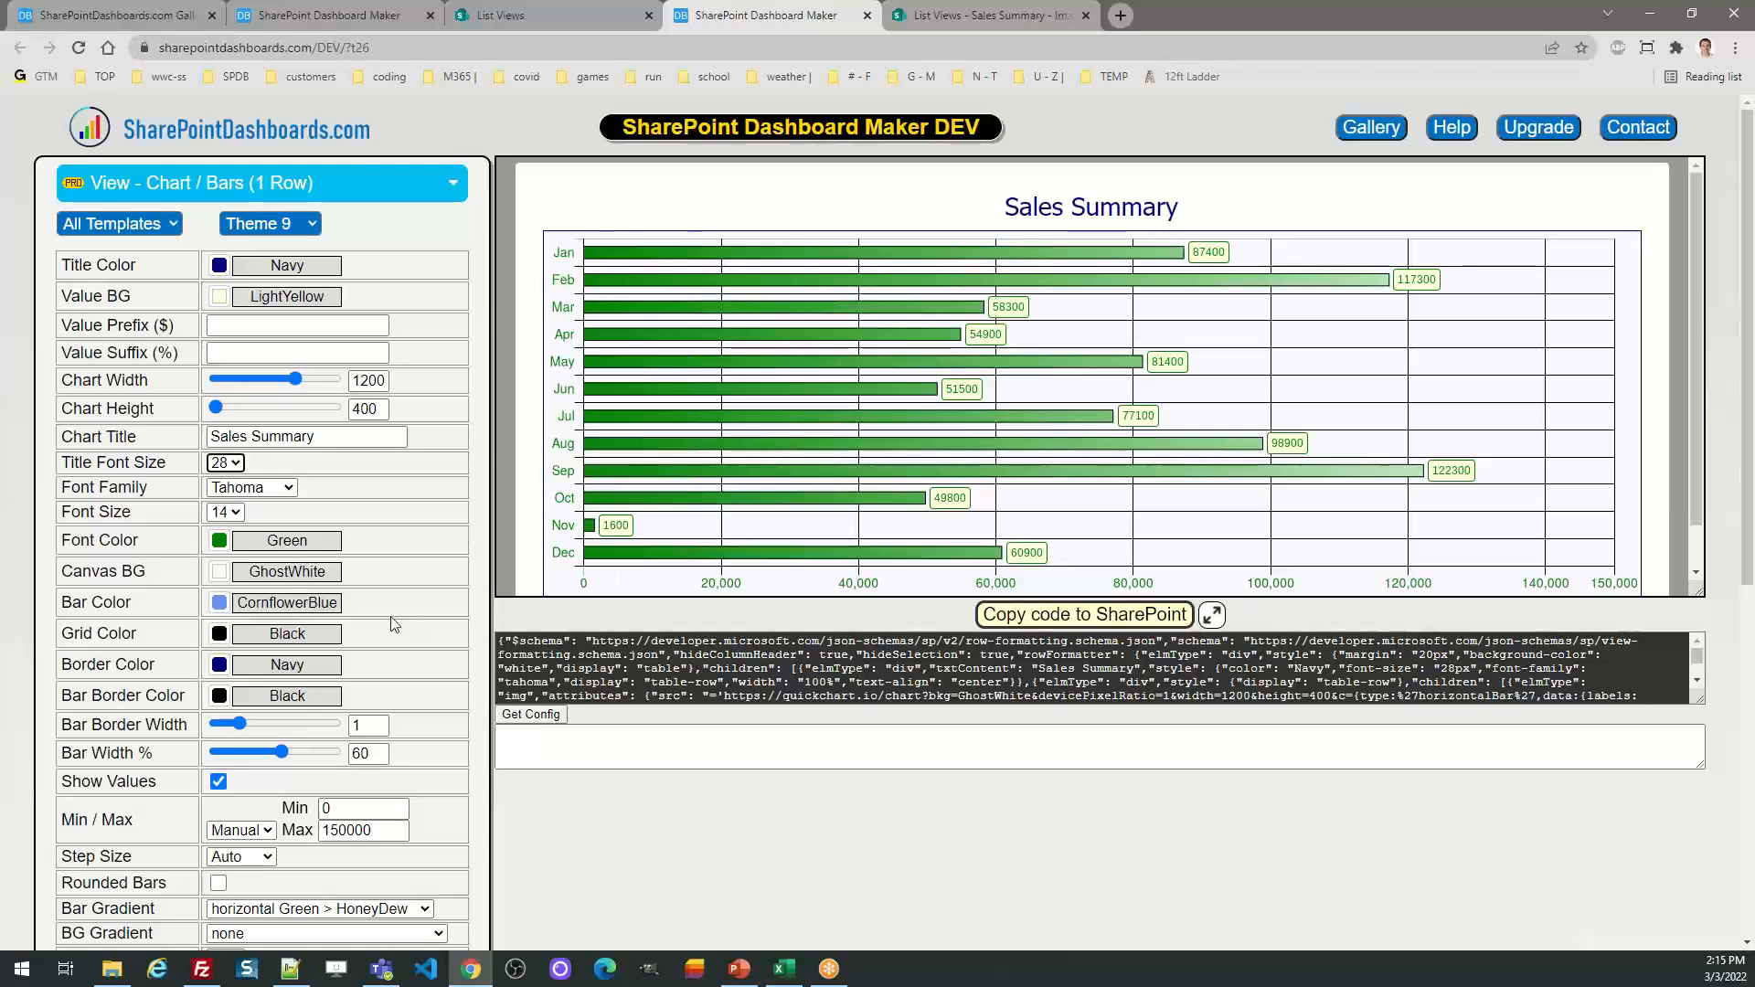
Set the bar chart's font size to 16 and its font color to Navy
{"action": "left_click", "coordinate": [239, 515]}
{"action": "left_click", "coordinate": [238, 514]}
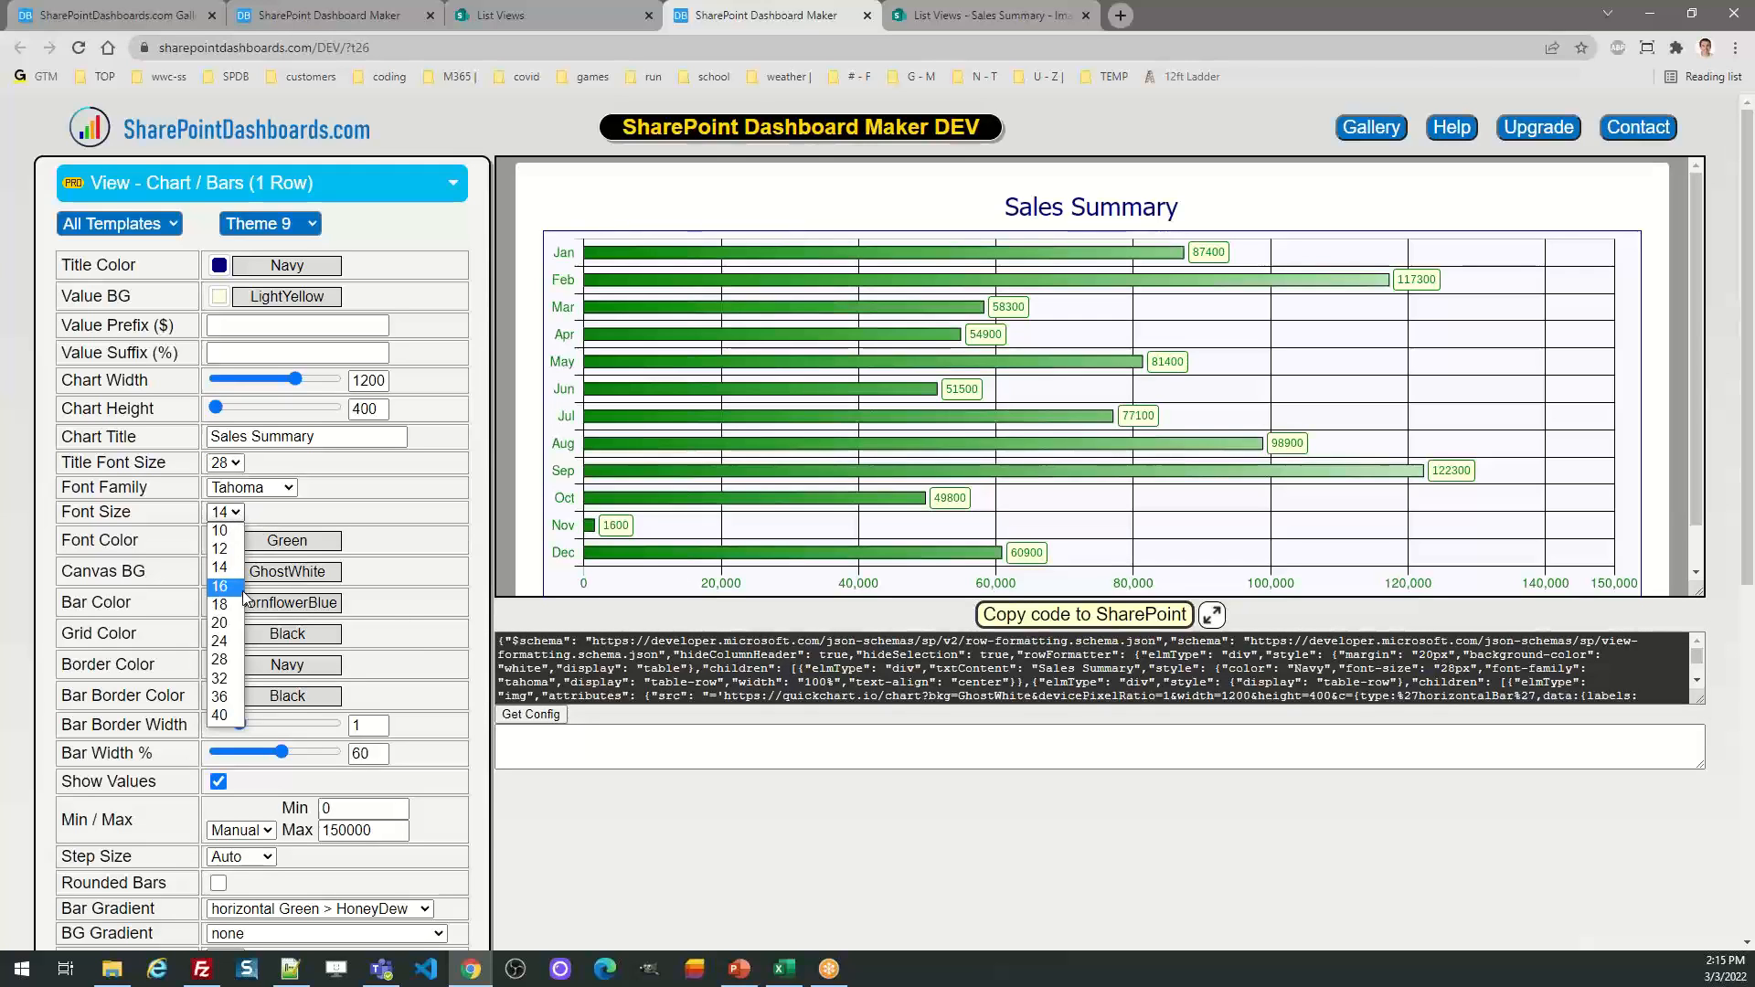
{"action": "left_click", "coordinate": [242, 587]}
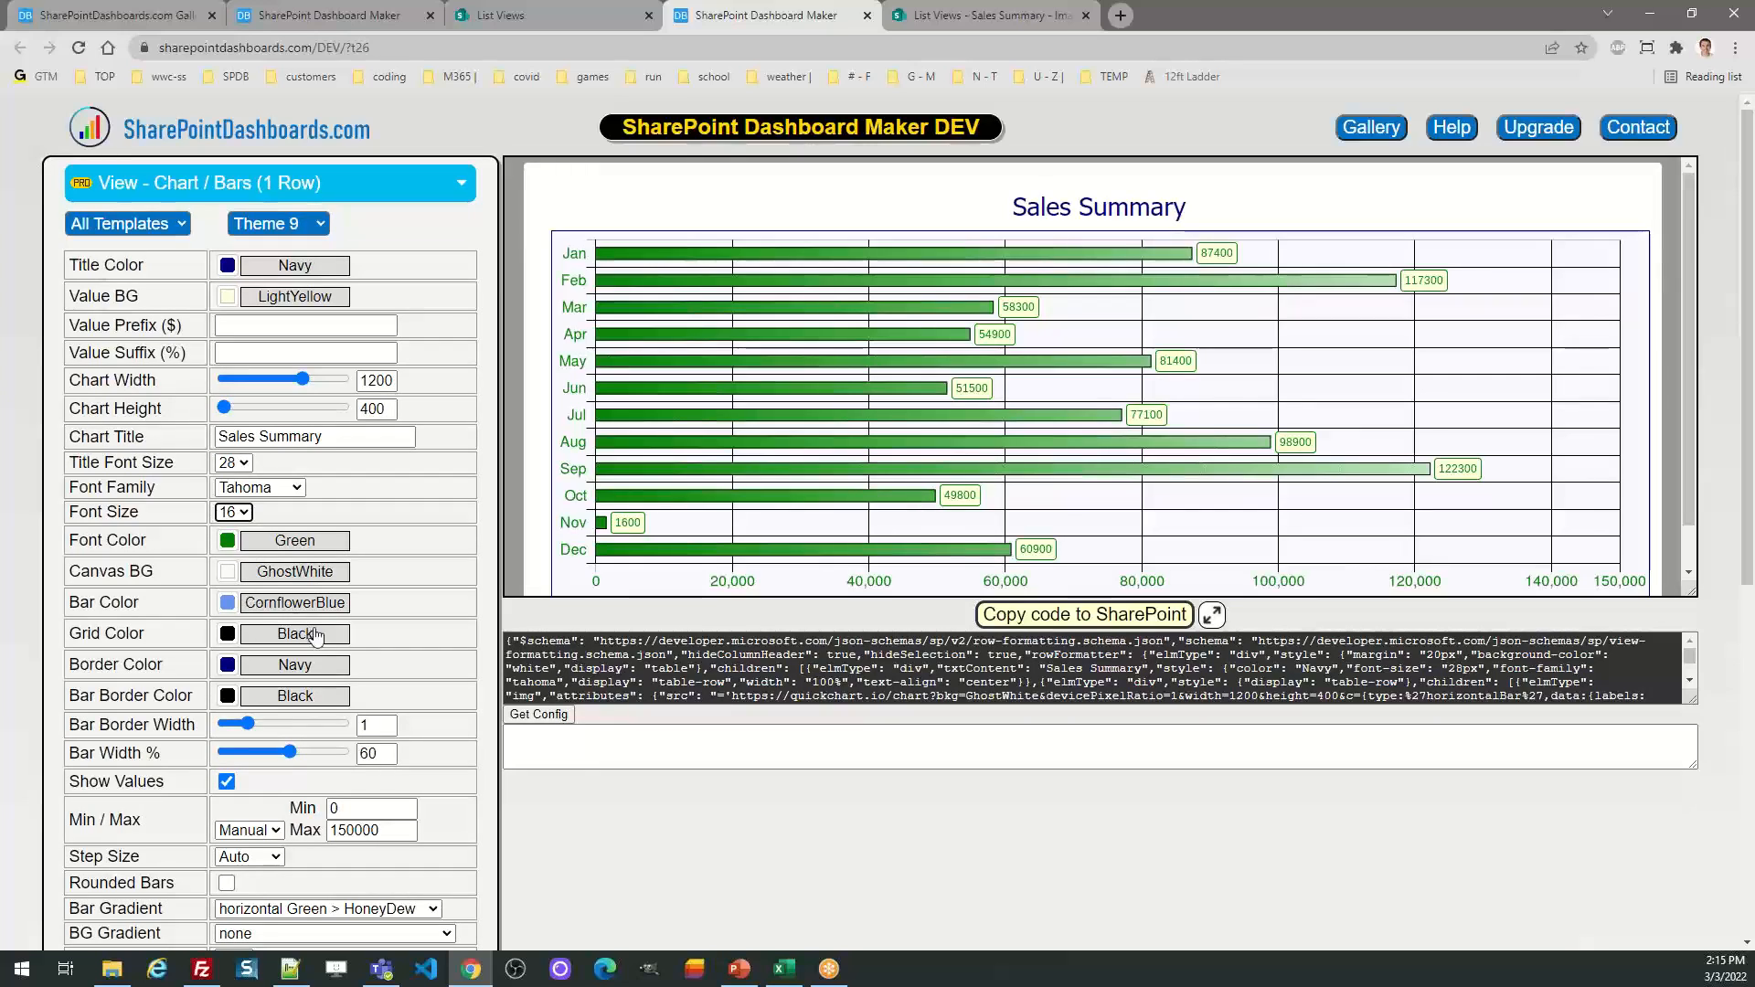
{"action": "left_click", "coordinate": [228, 540]}
{"action": "left_click", "coordinate": [305, 559]}
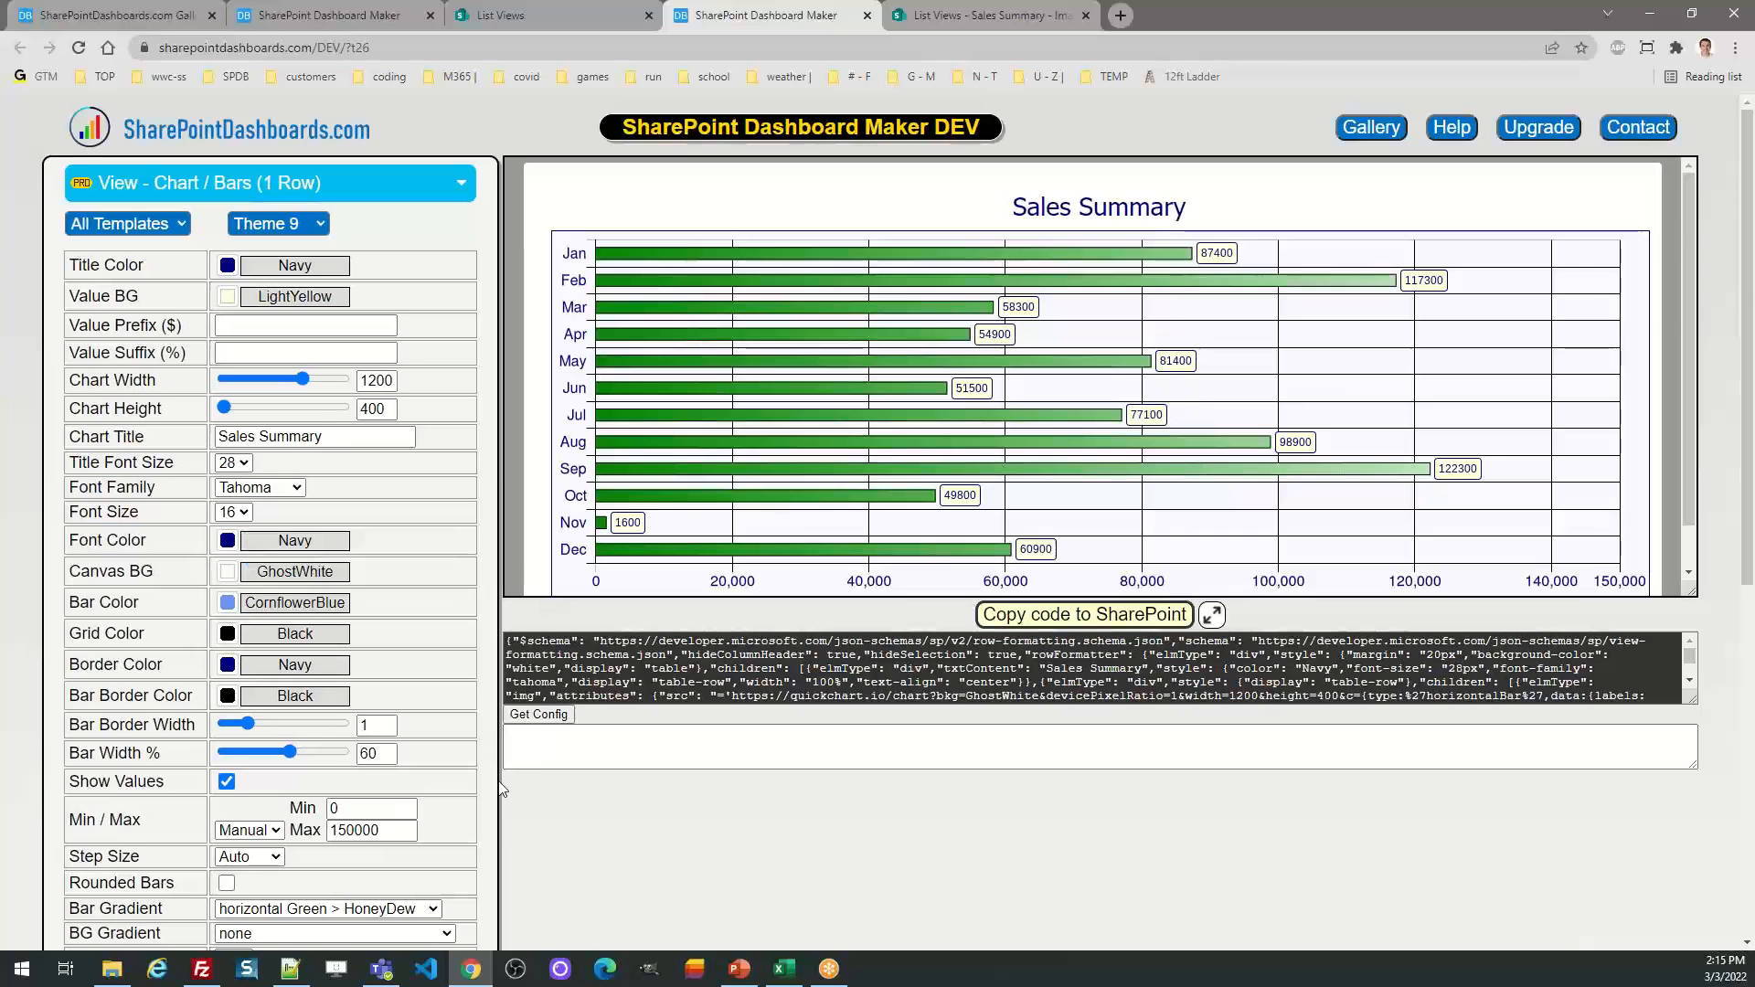
Copy the retitled chart's code, paste it over the formatting JSON of SharePoint's Image Chart - Bar view, and save
{"action": "left_click", "coordinate": [1024, 619]}
{"action": "left_click", "coordinate": [987, 16]}
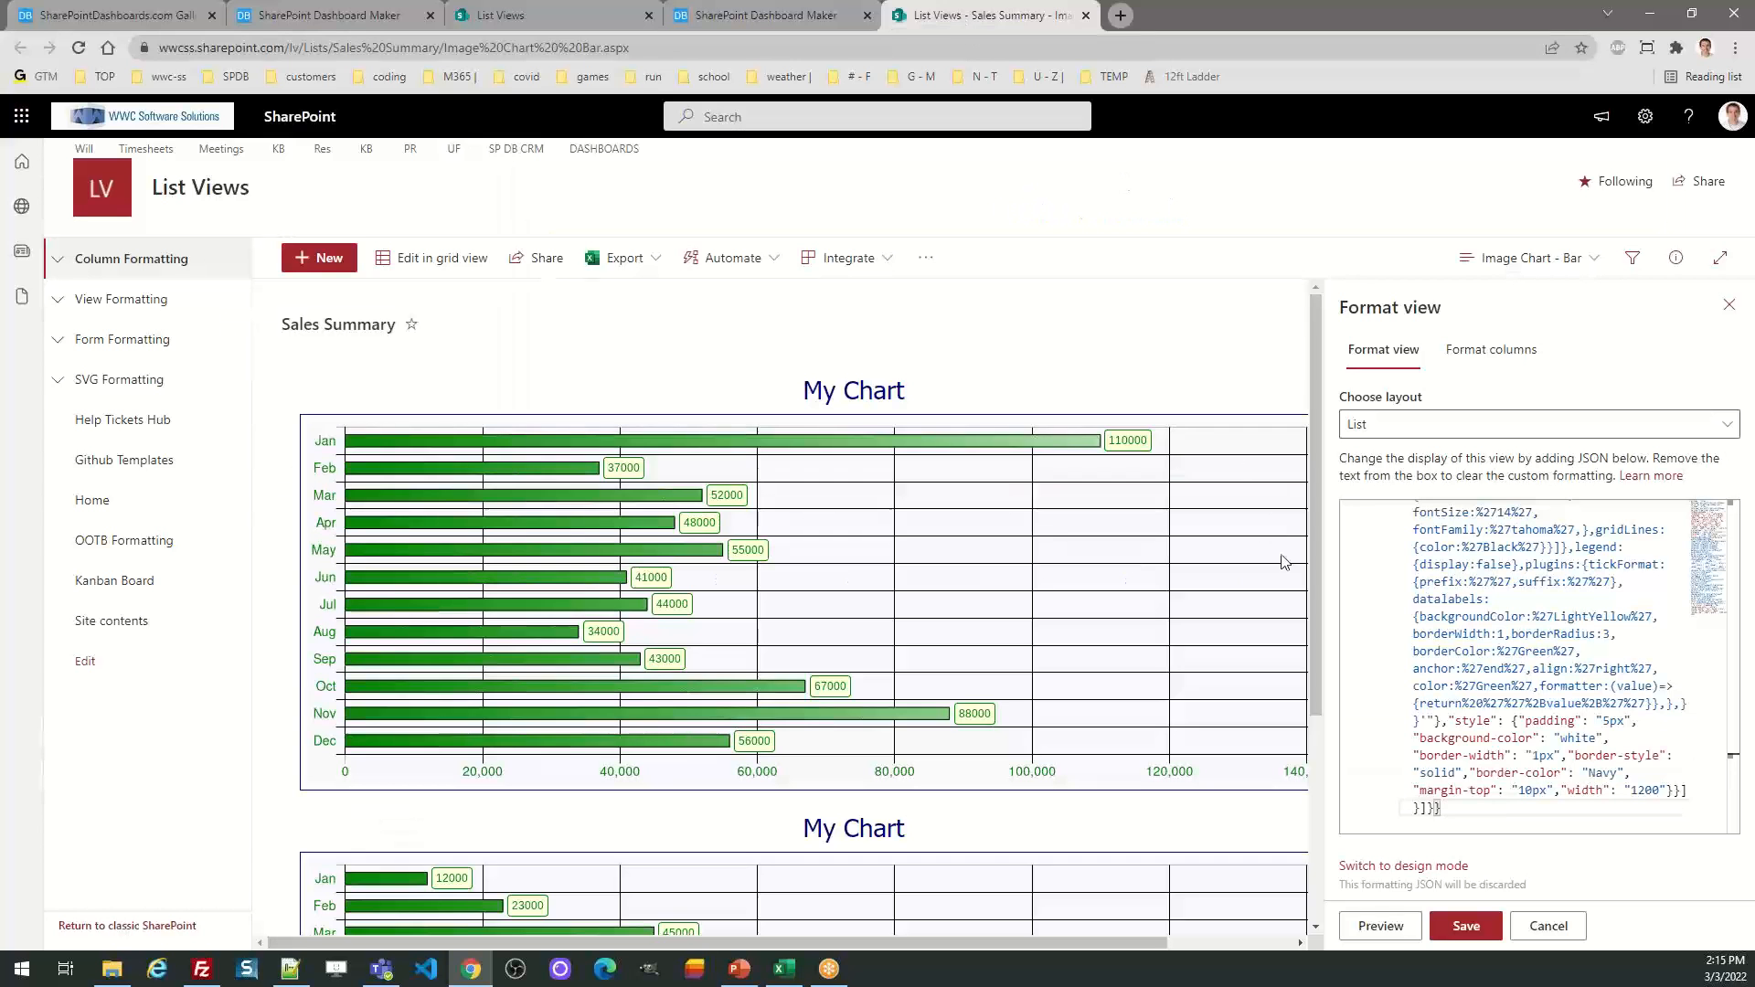
{"action": "key", "text": "ctrl+a"}
{"action": "key", "text": "ctrl+v"}
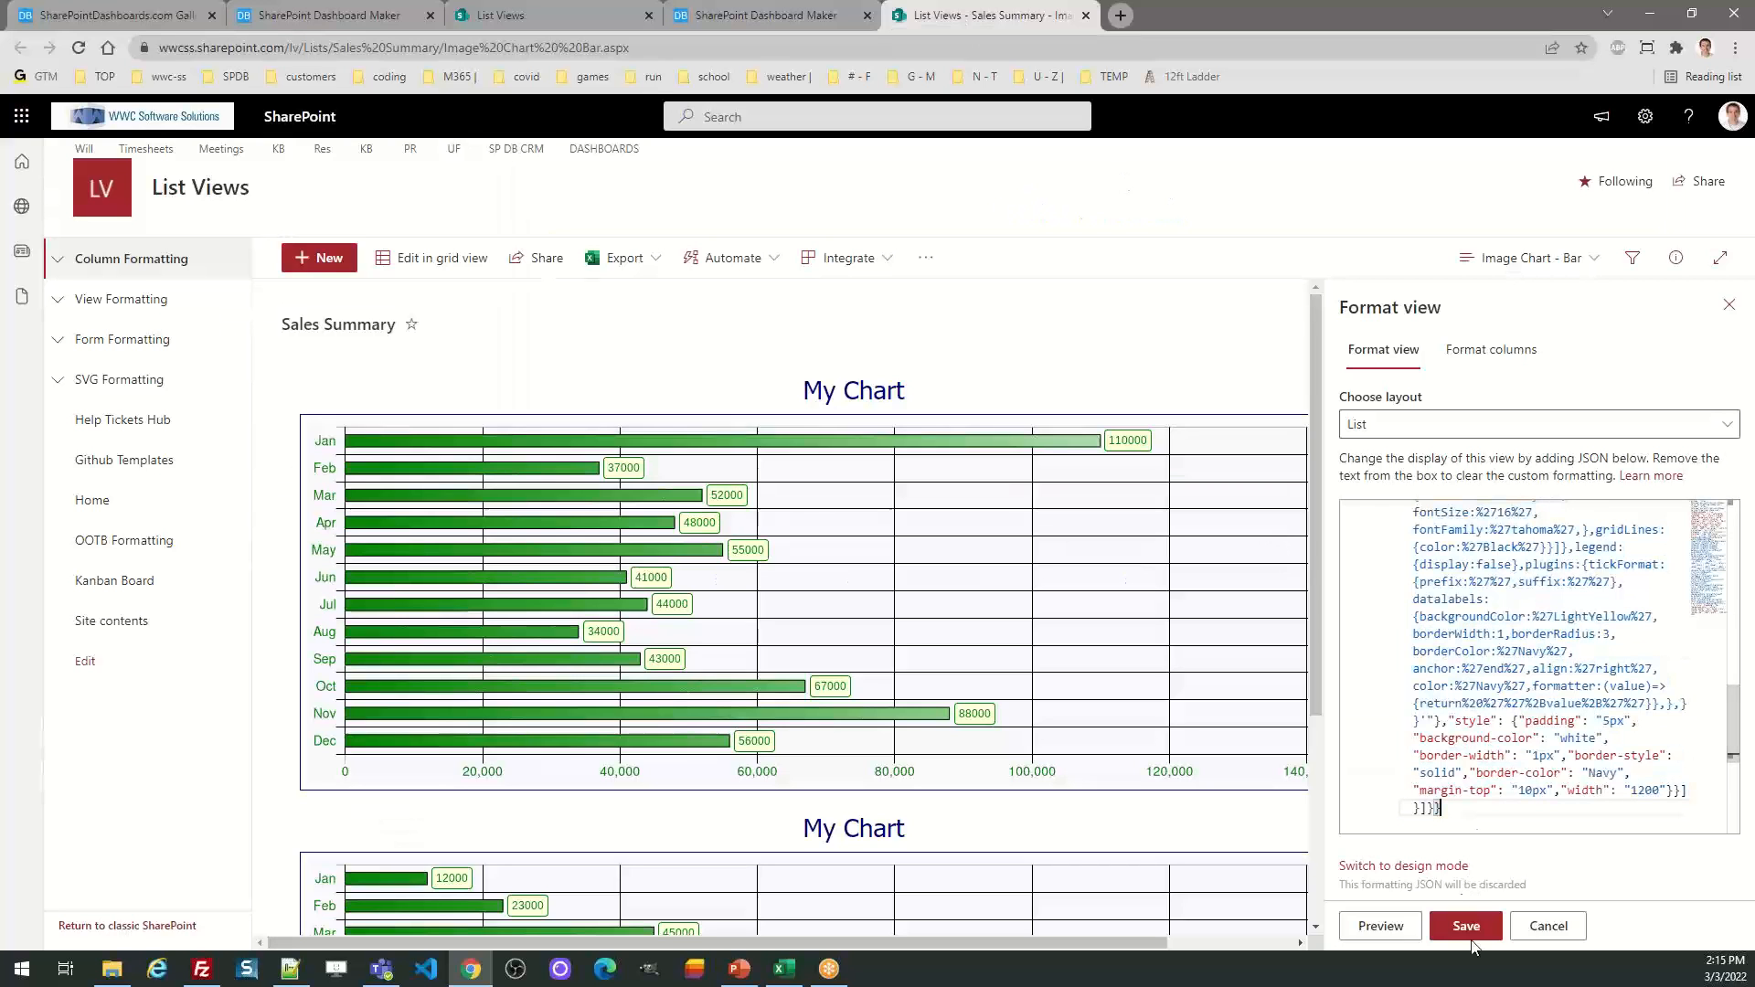
{"action": "left_click", "coordinate": [1473, 926]}
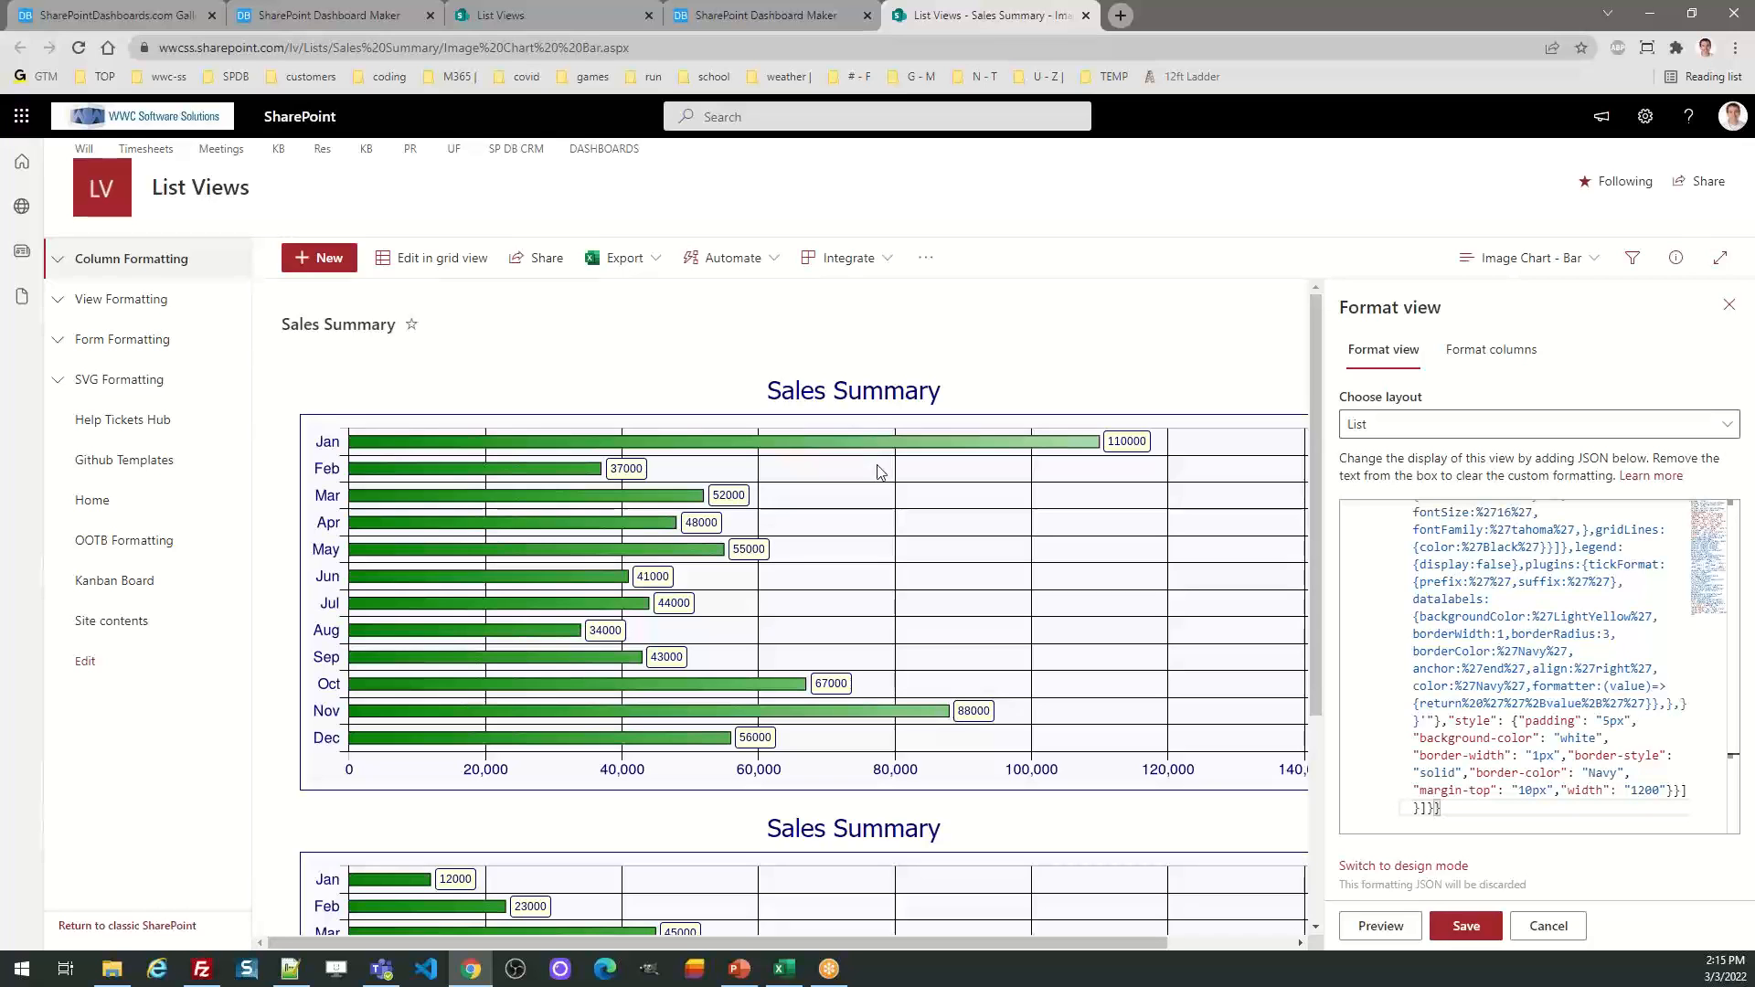
Close the Sales Summary list and the View - Chart / Bars (1 Row) template pages
{"action": "left_click", "coordinate": [772, 15]}
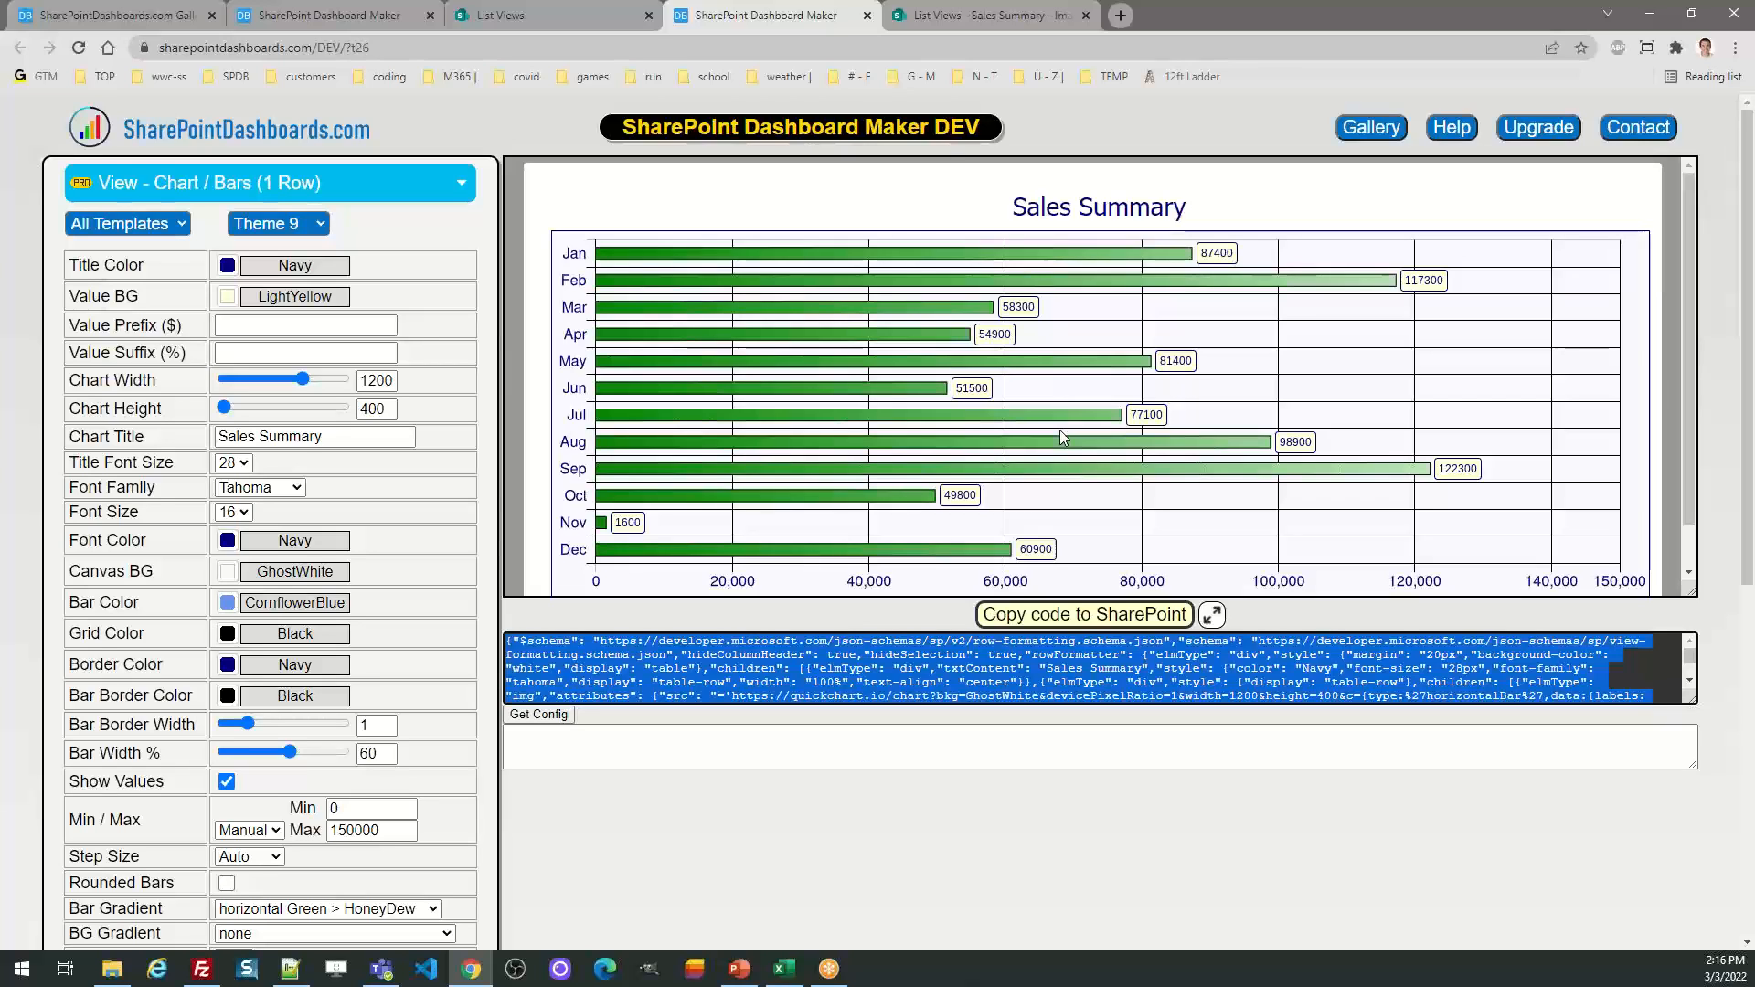
{"action": "left_click", "coordinate": [1045, 22]}
{"action": "left_click", "coordinate": [1086, 16]}
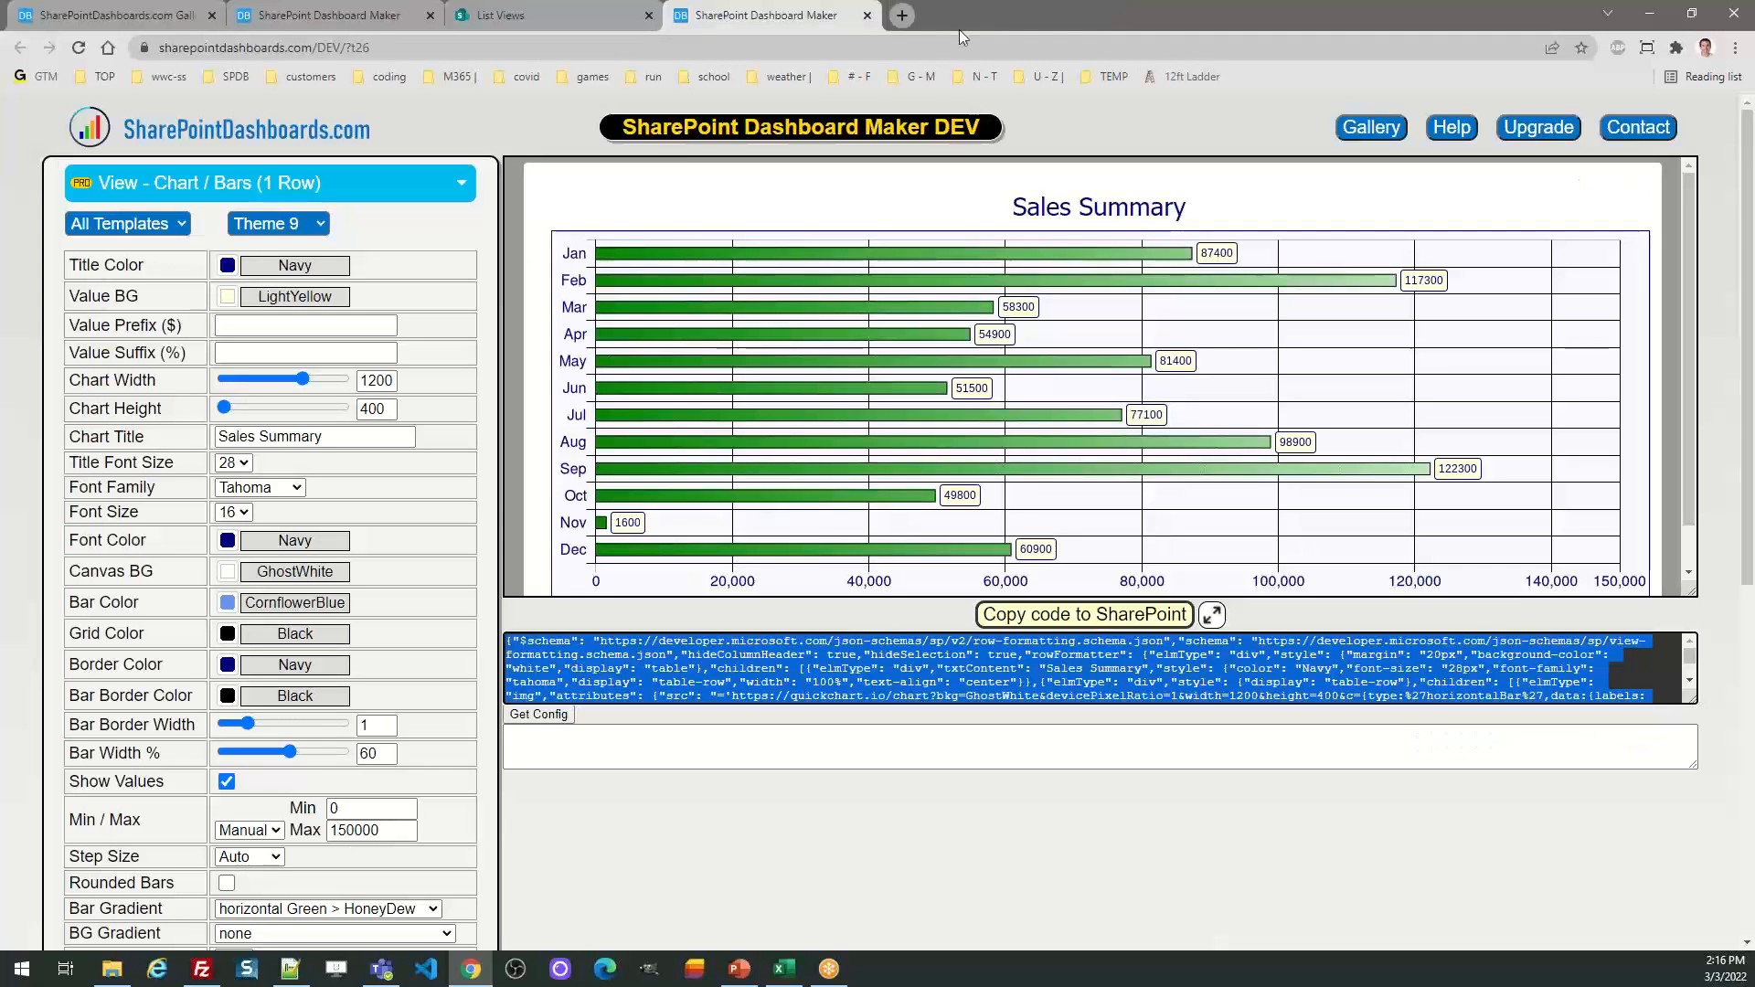
{"action": "left_click", "coordinate": [866, 16]}
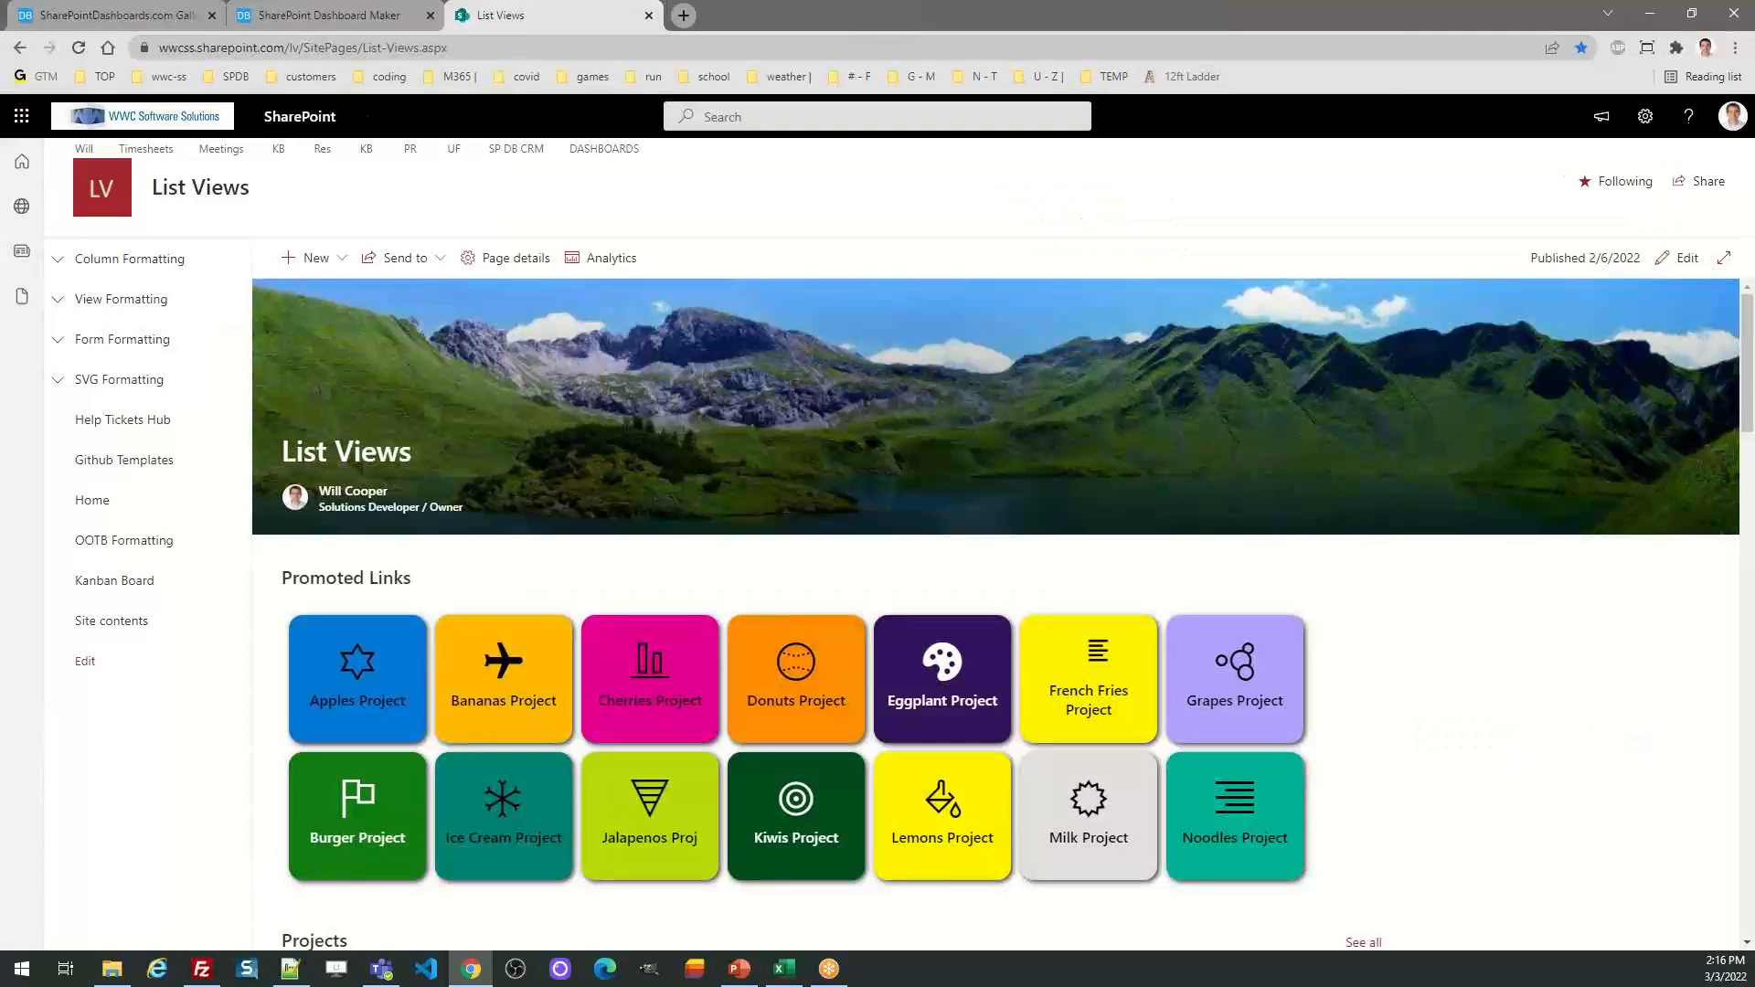
Open the View - Chart / Bars (All Rows) template in SharePoint Dashboard Maker and stop its preview
{"action": "key", "text": "alt+Tab"}
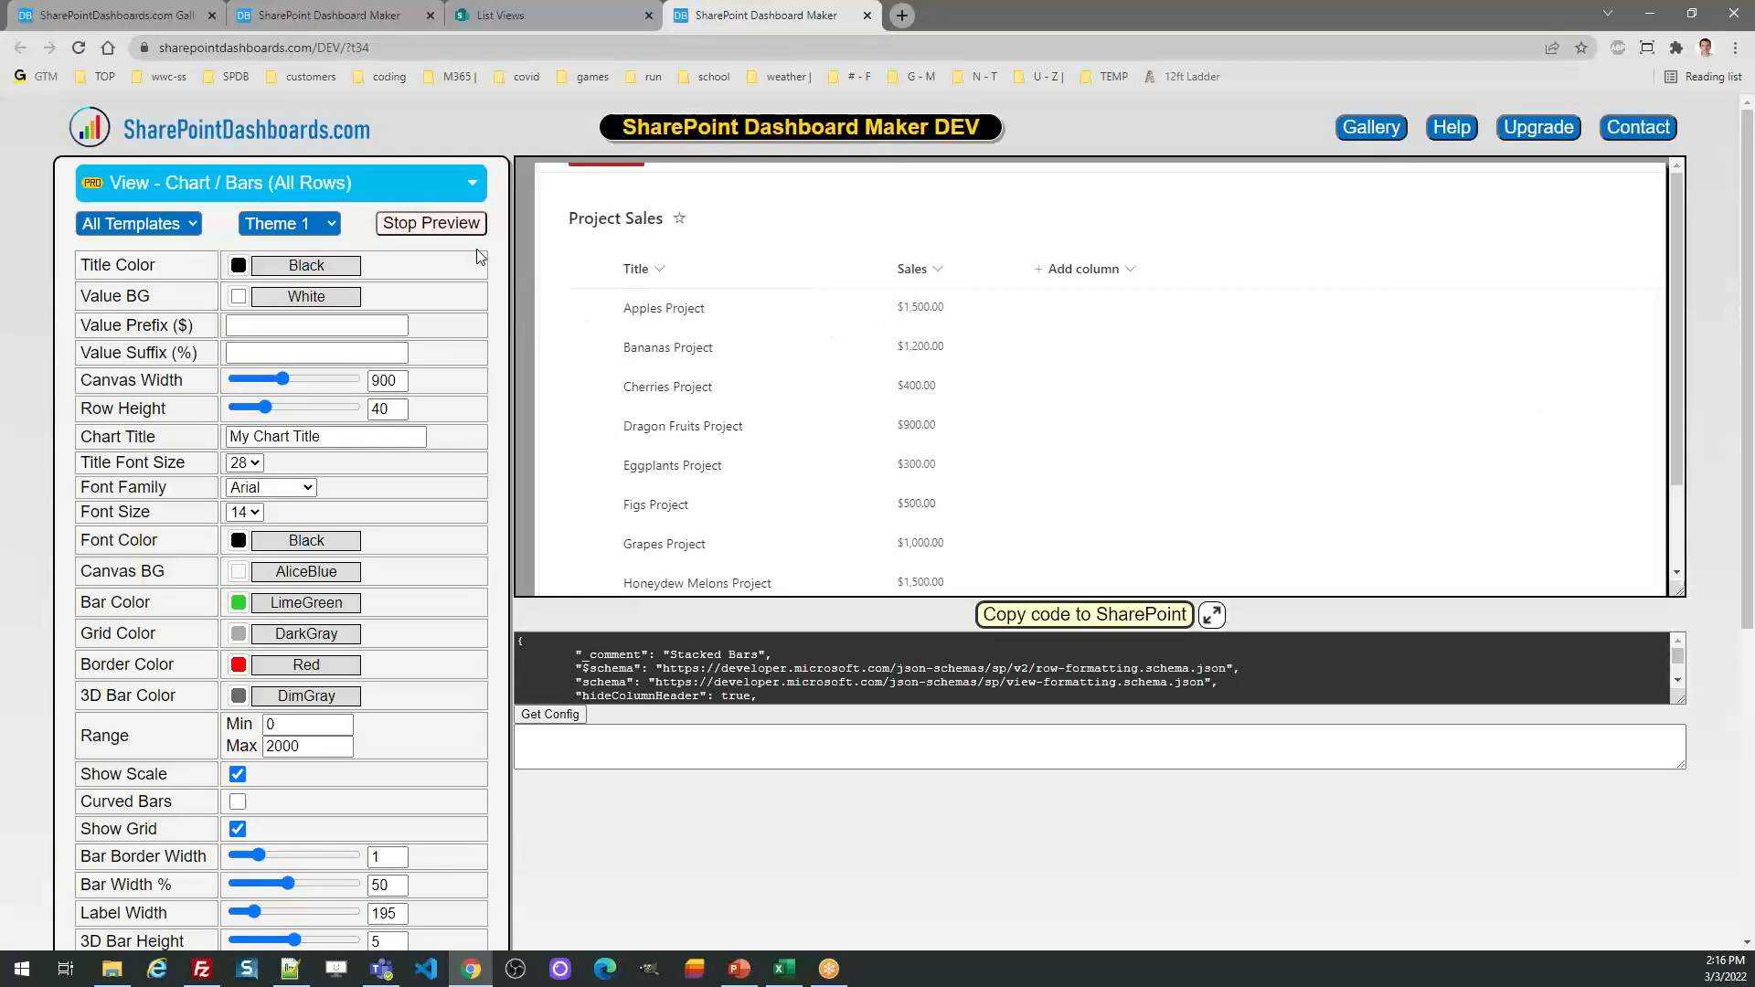
{"action": "left_click", "coordinate": [456, 234]}
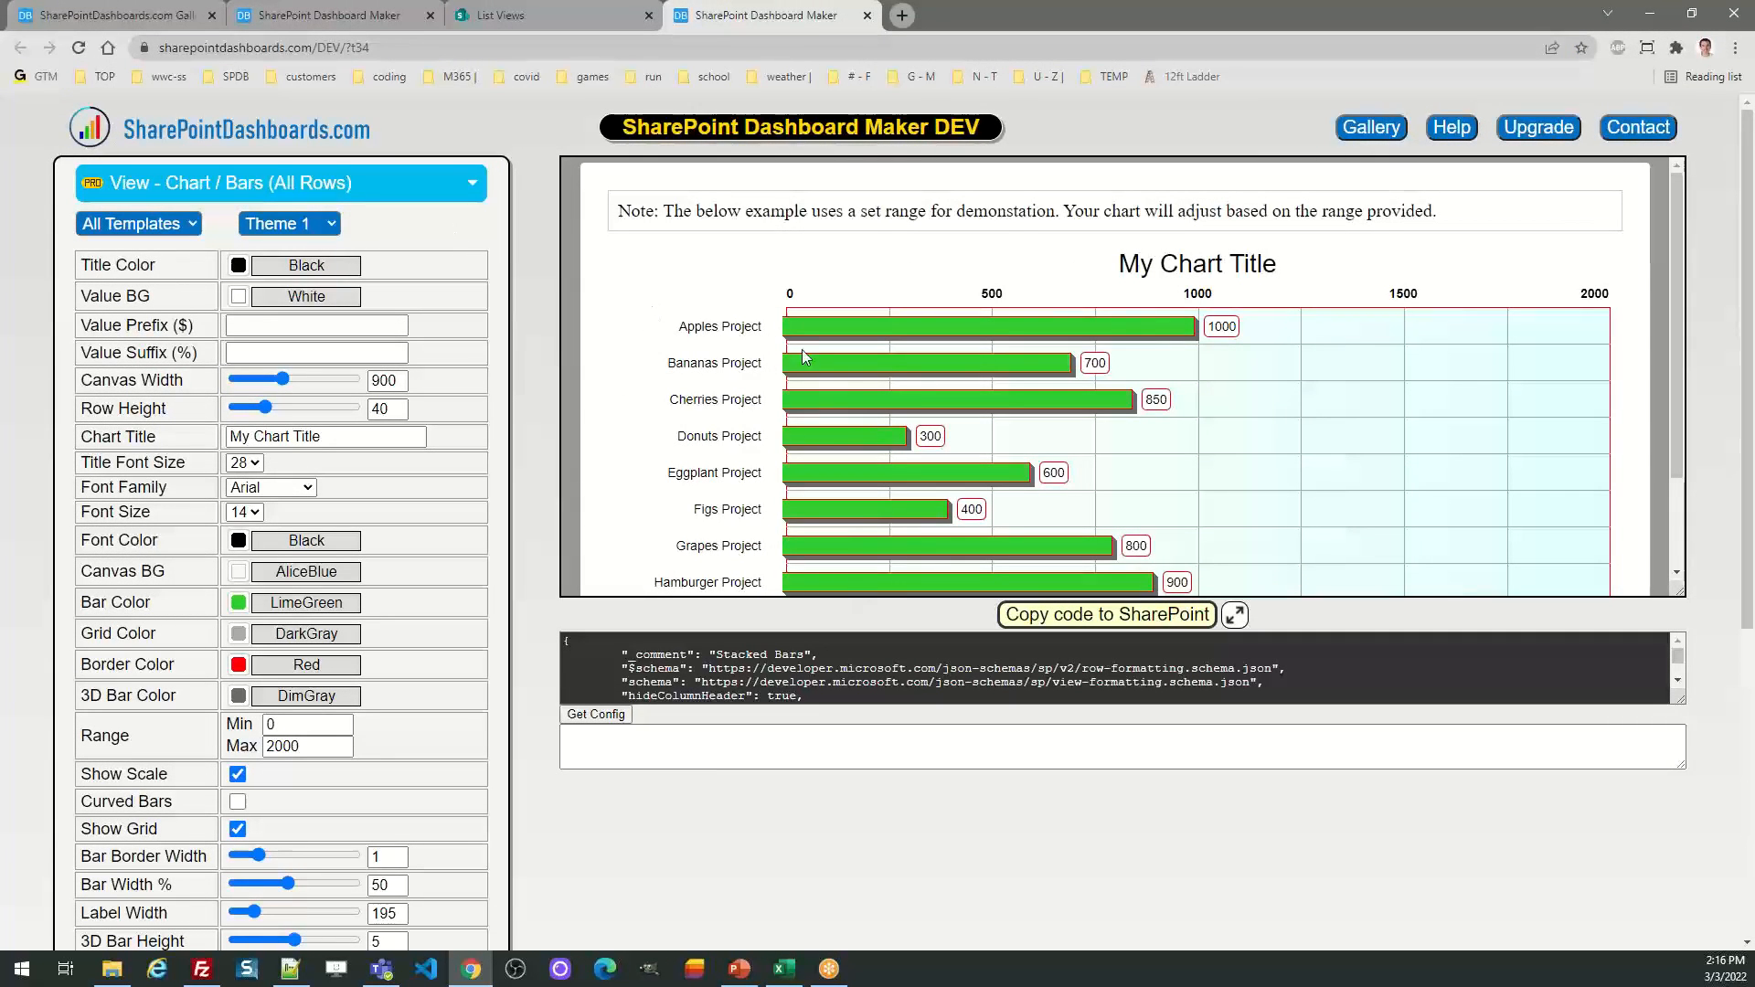
Switch to the Project Sales list in SharePoint, delete the Stacked Bars view's formatting JSON and save the view format
{"action": "key", "text": "alt+Tab"}
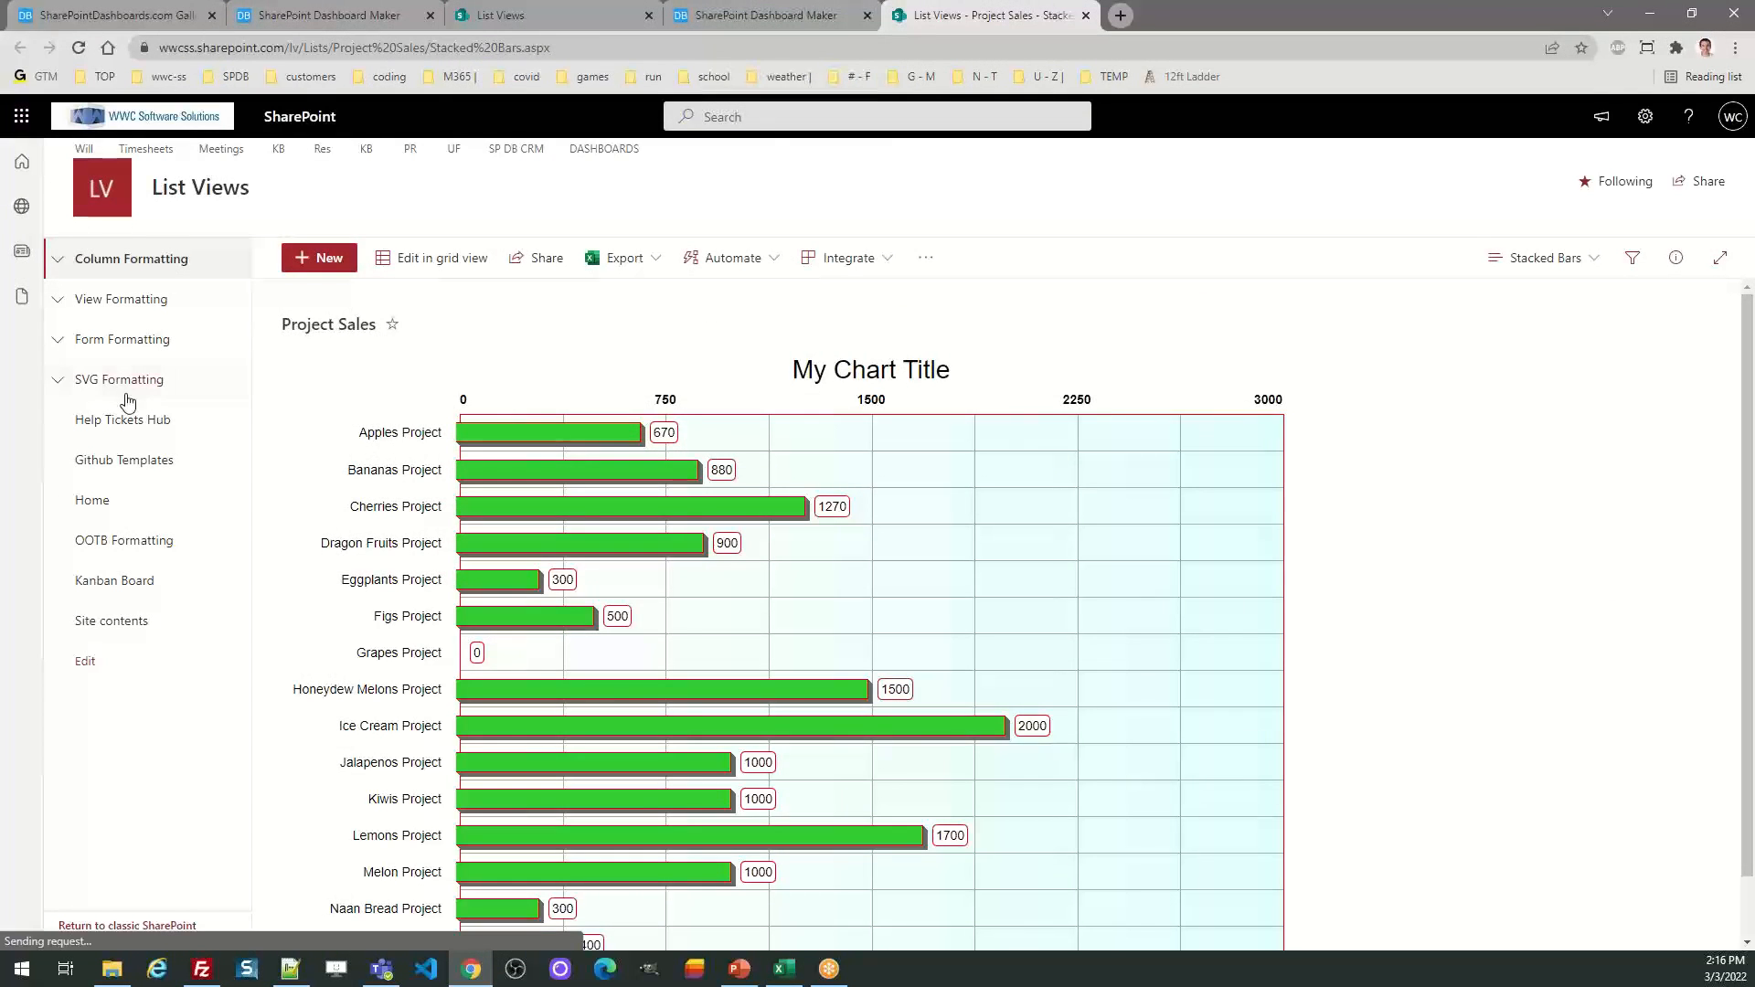
{"action": "left_click", "coordinate": [1517, 263]}
{"action": "left_click", "coordinate": [1565, 825]}
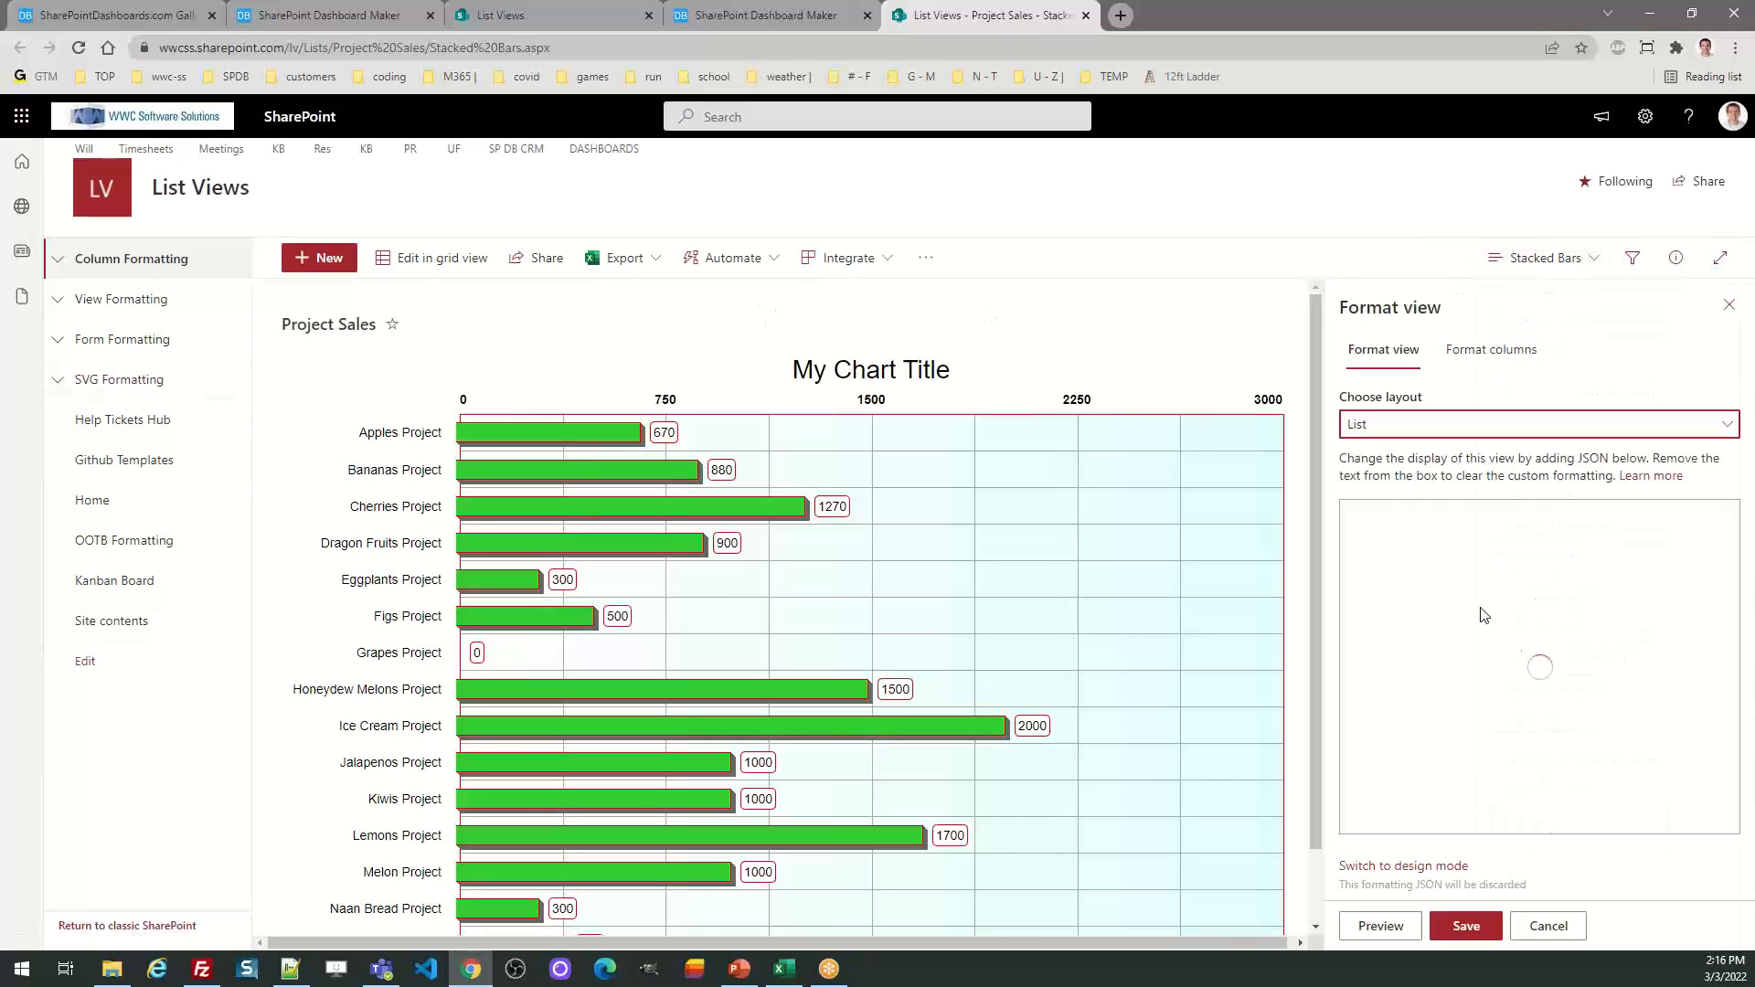
{"action": "key", "text": "ctrl+a"}
{"action": "key", "text": "Delete"}
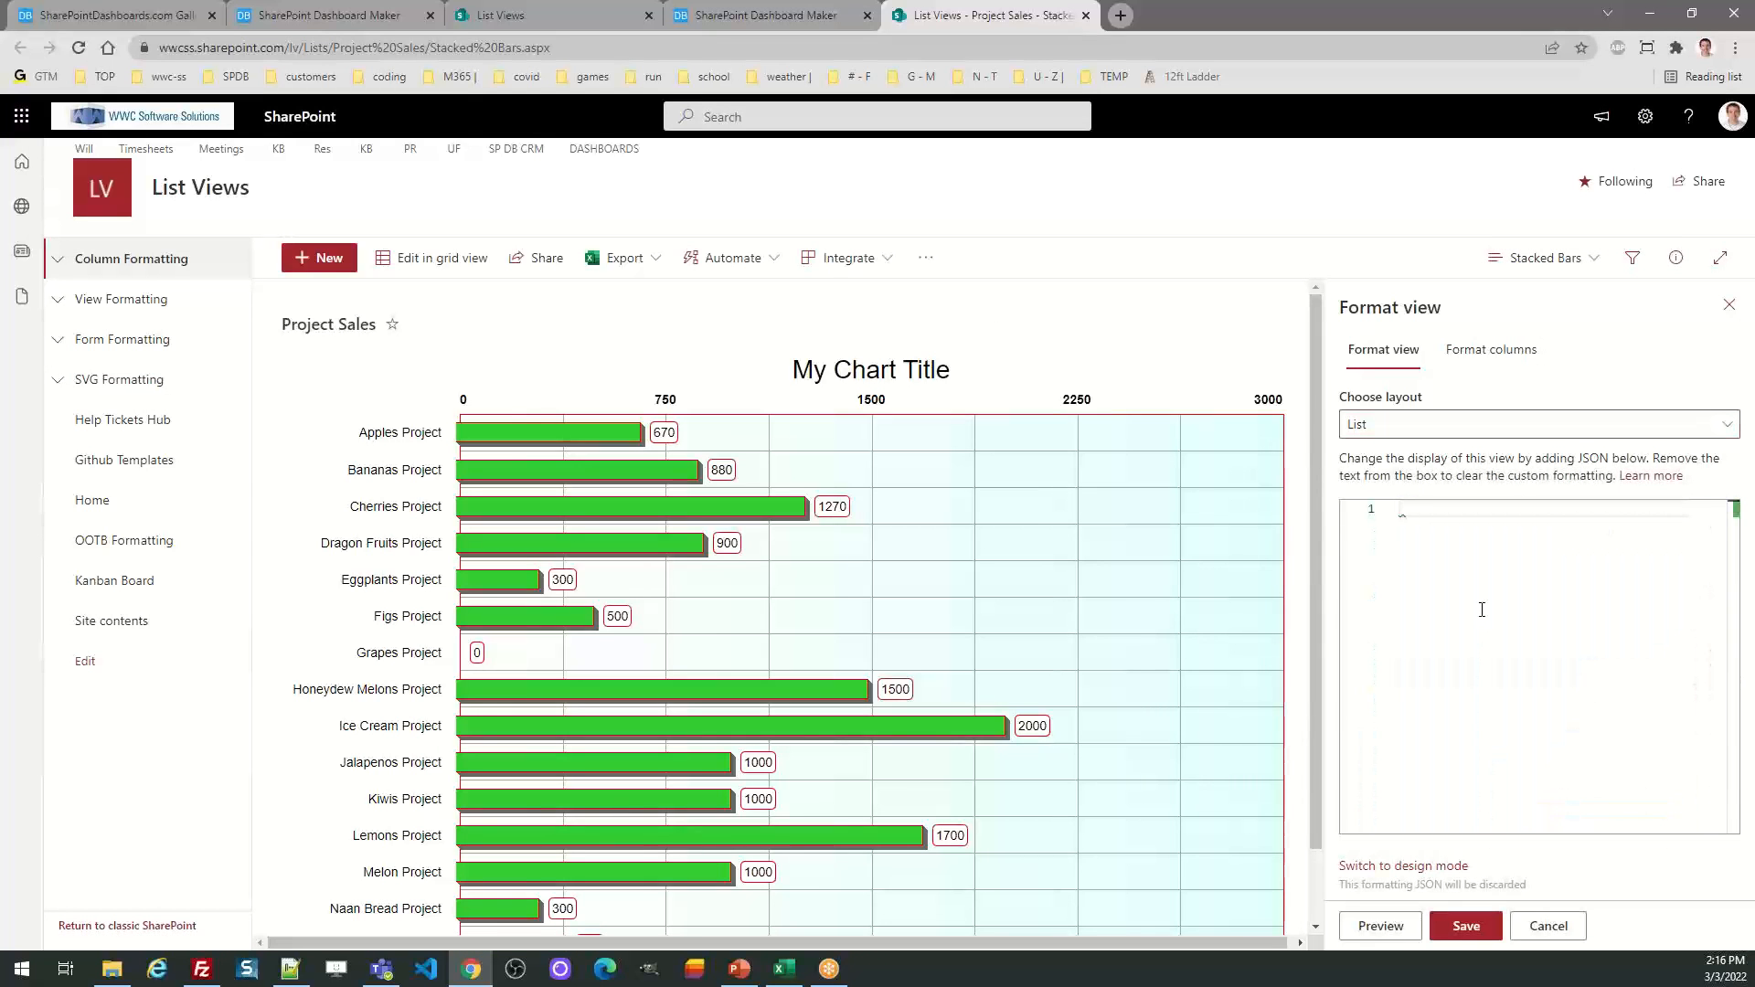
{"action": "left_click", "coordinate": [1463, 926]}
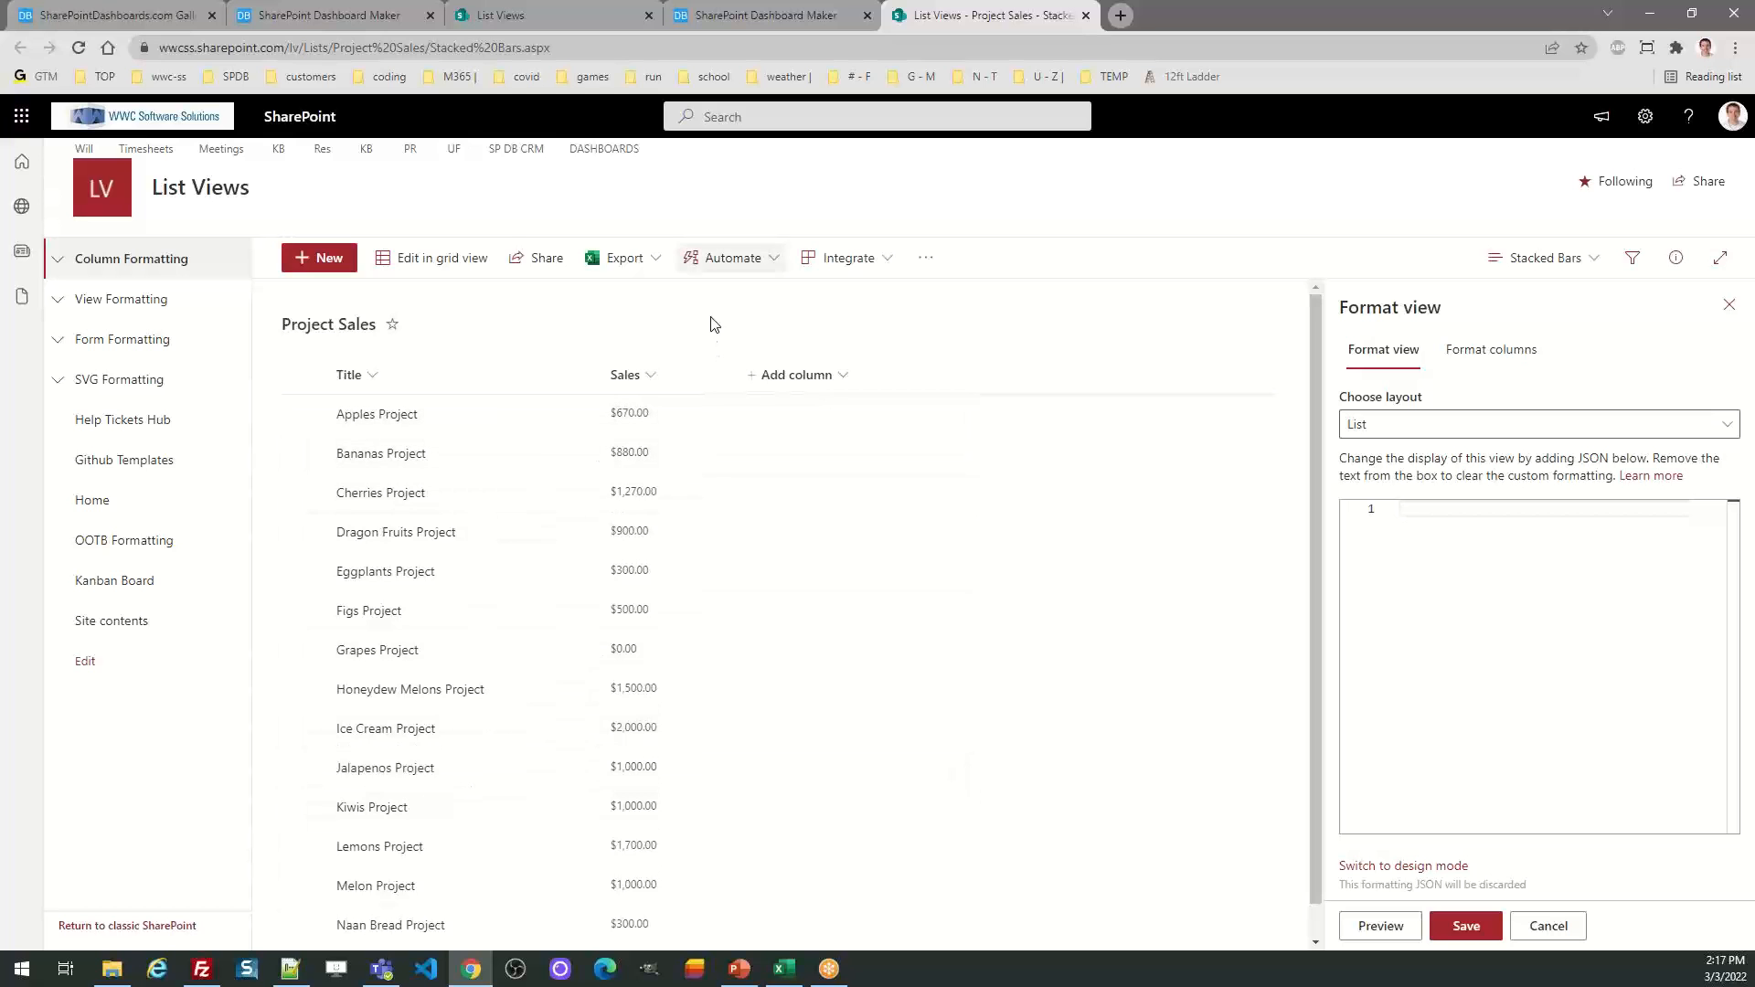
Return to the All Rows bar chart template and set its second SharePoint field name to "Sales"
{"action": "left_click", "coordinate": [743, 15]}
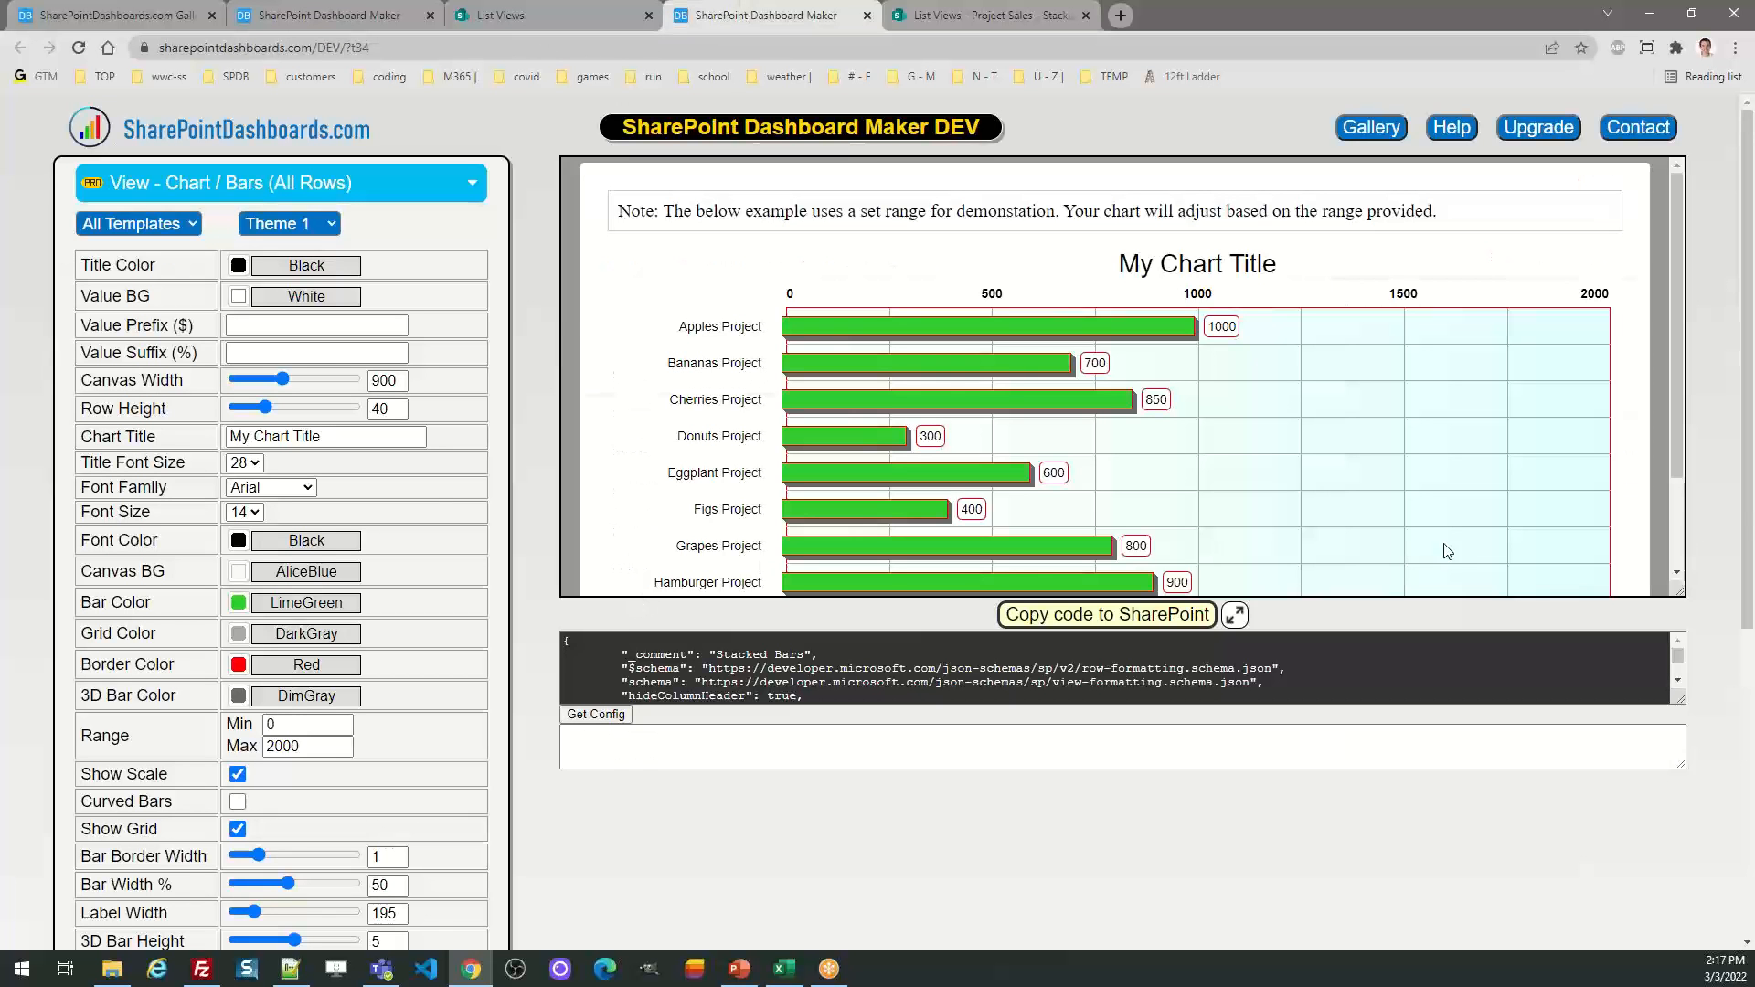
{"action": "left_click_drag", "start_coordinate": [1750, 463], "coordinate": [1748, 664]}
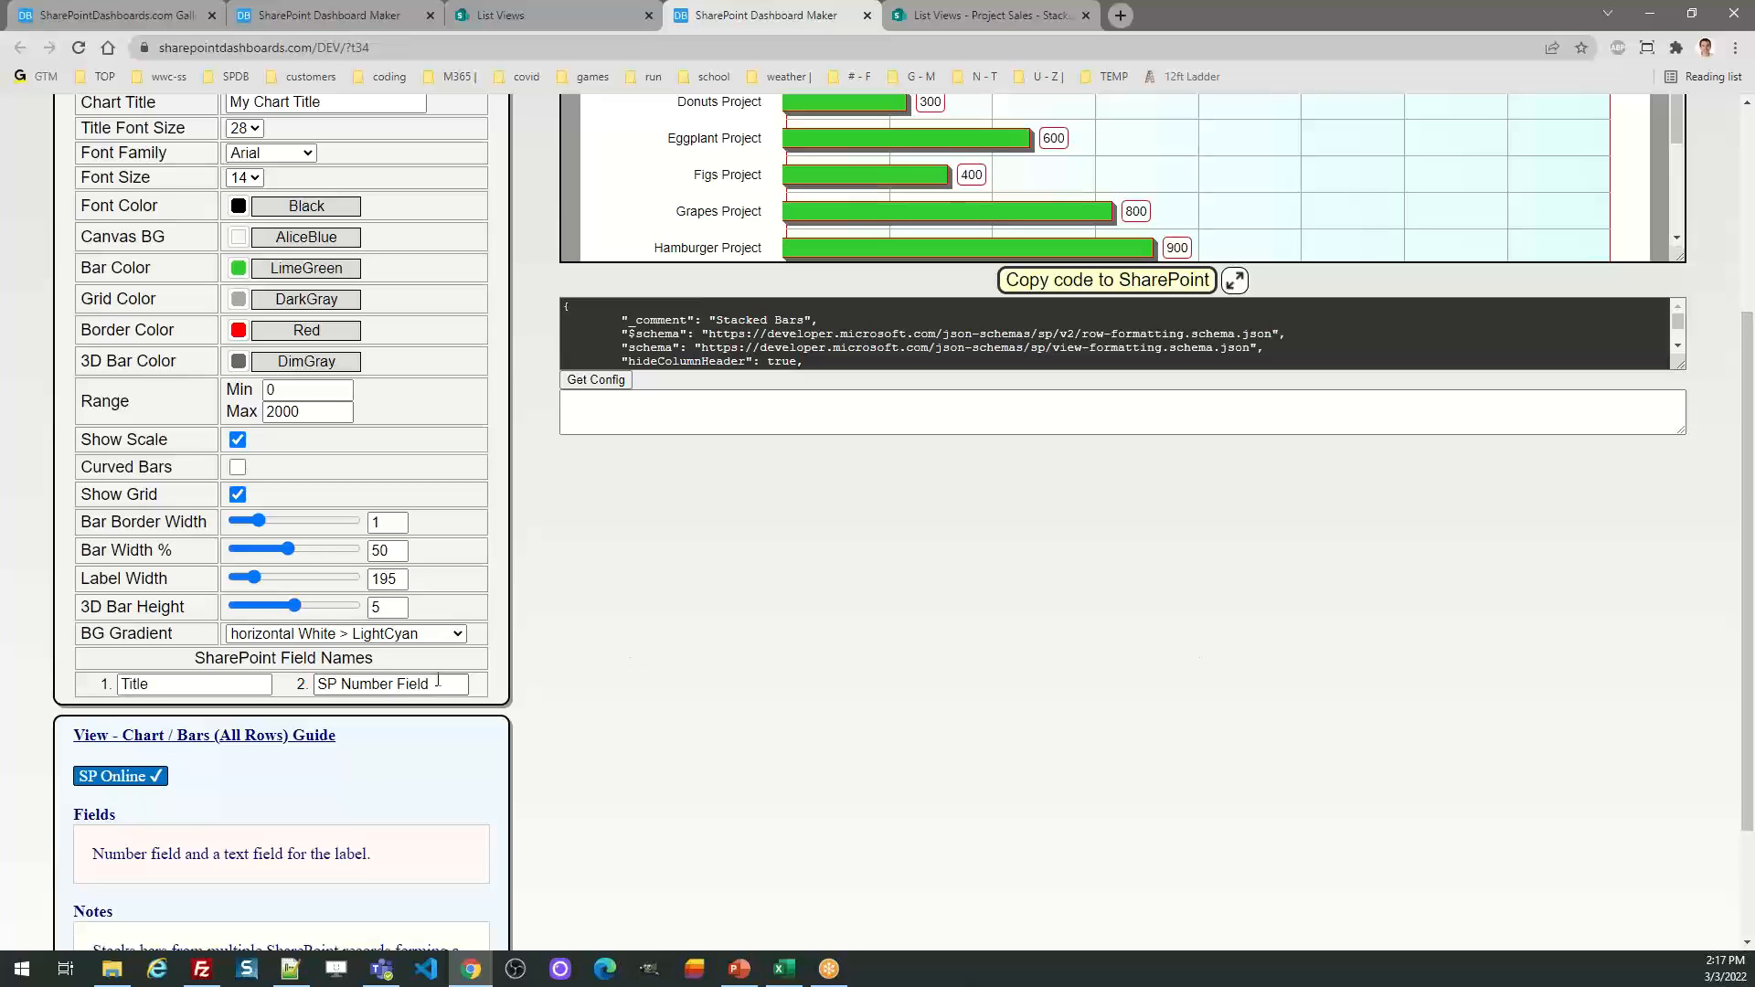
{"action": "left_click_drag", "start_coordinate": [457, 683], "coordinate": [316, 685]}
{"action": "type", "text": "Sale"}
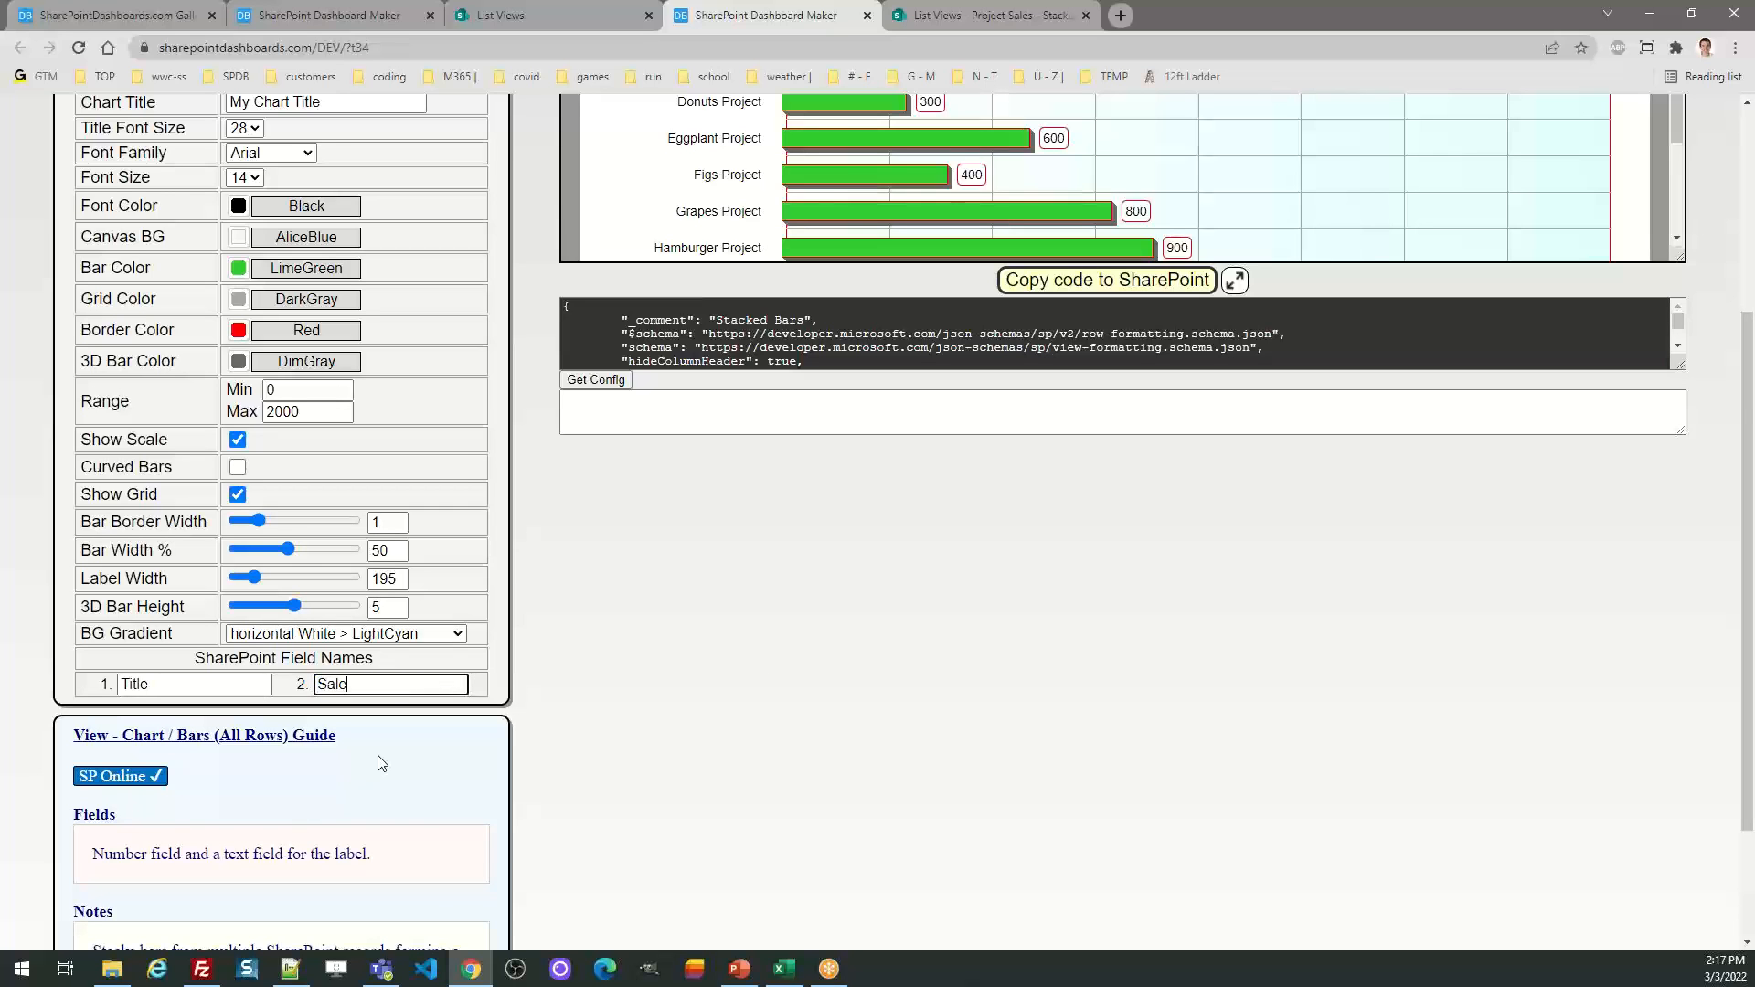
{"action": "type", "text": "s"}
{"action": "scroll", "coordinate": [382, 763], "scroll_direction": "down", "scroll_amount": 2}
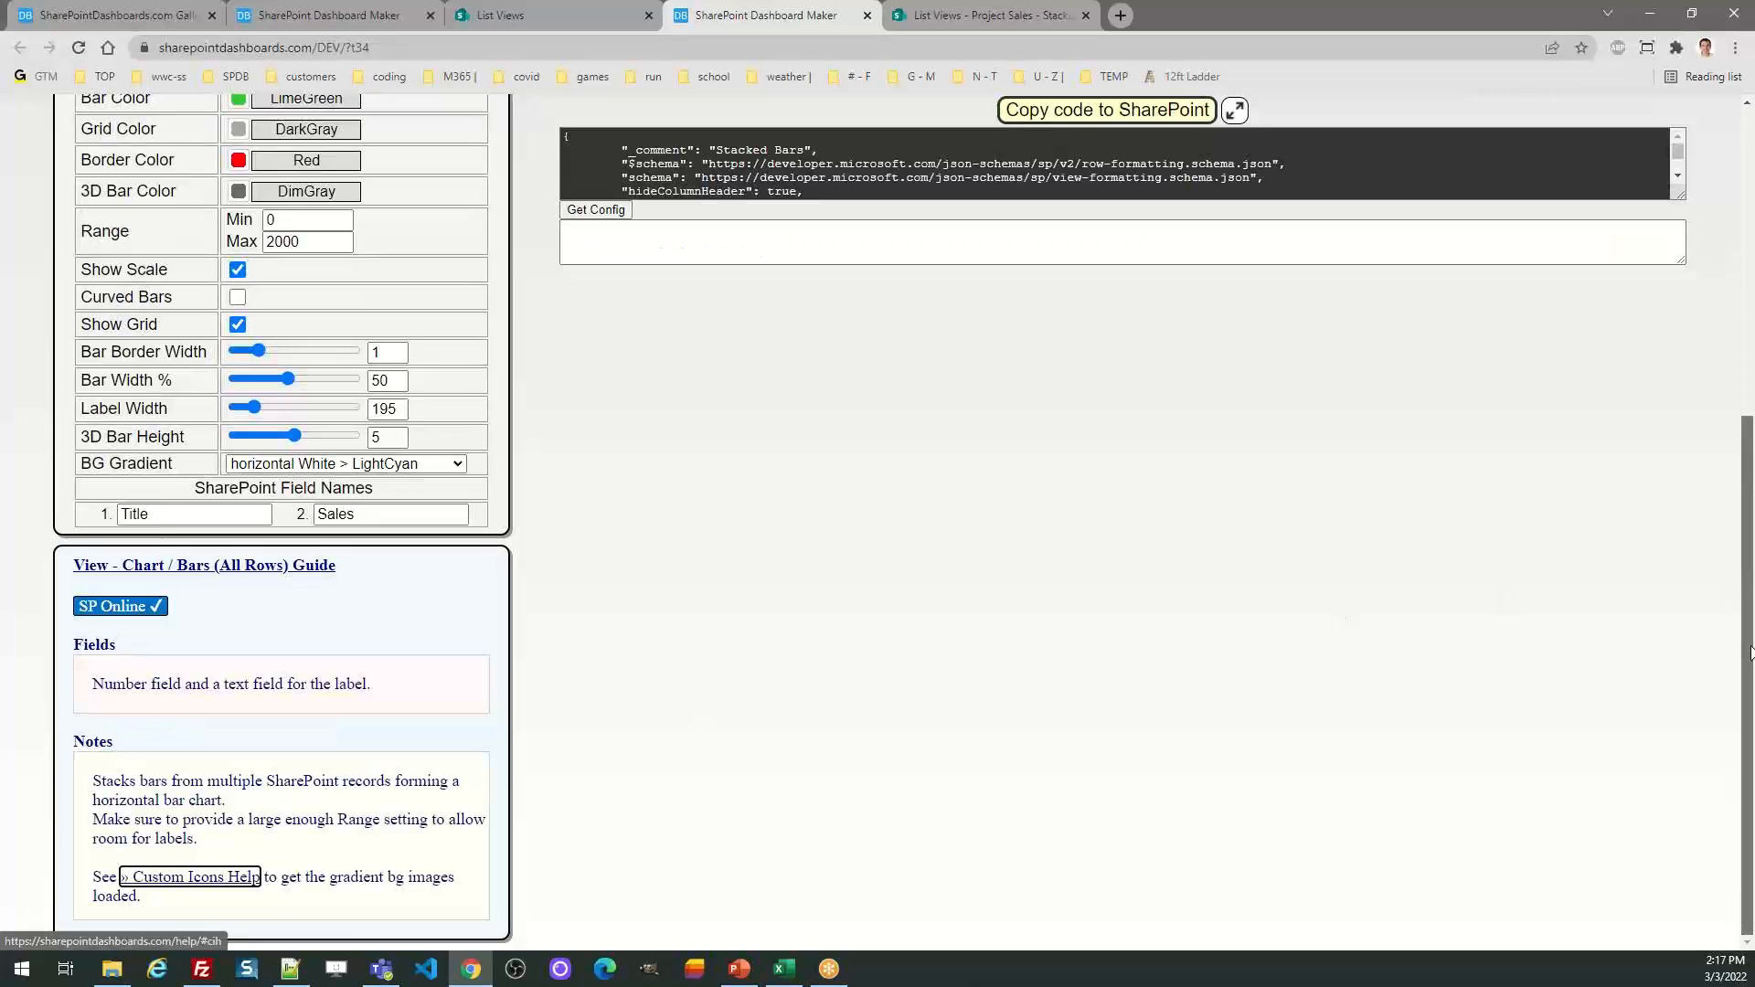
Copy the generated All Rows bar chart code into the Project Sales list's Stacked Bars view formatting and save the view format
{"action": "mouse_move", "coordinate": [1744, 553]}
{"action": "left_mouse_down"}
{"action": "mouse_move", "coordinate": [1744, 519]}
{"action": "mouse_move", "coordinate": [1752, 532]}
{"action": "left_mouse_up"}
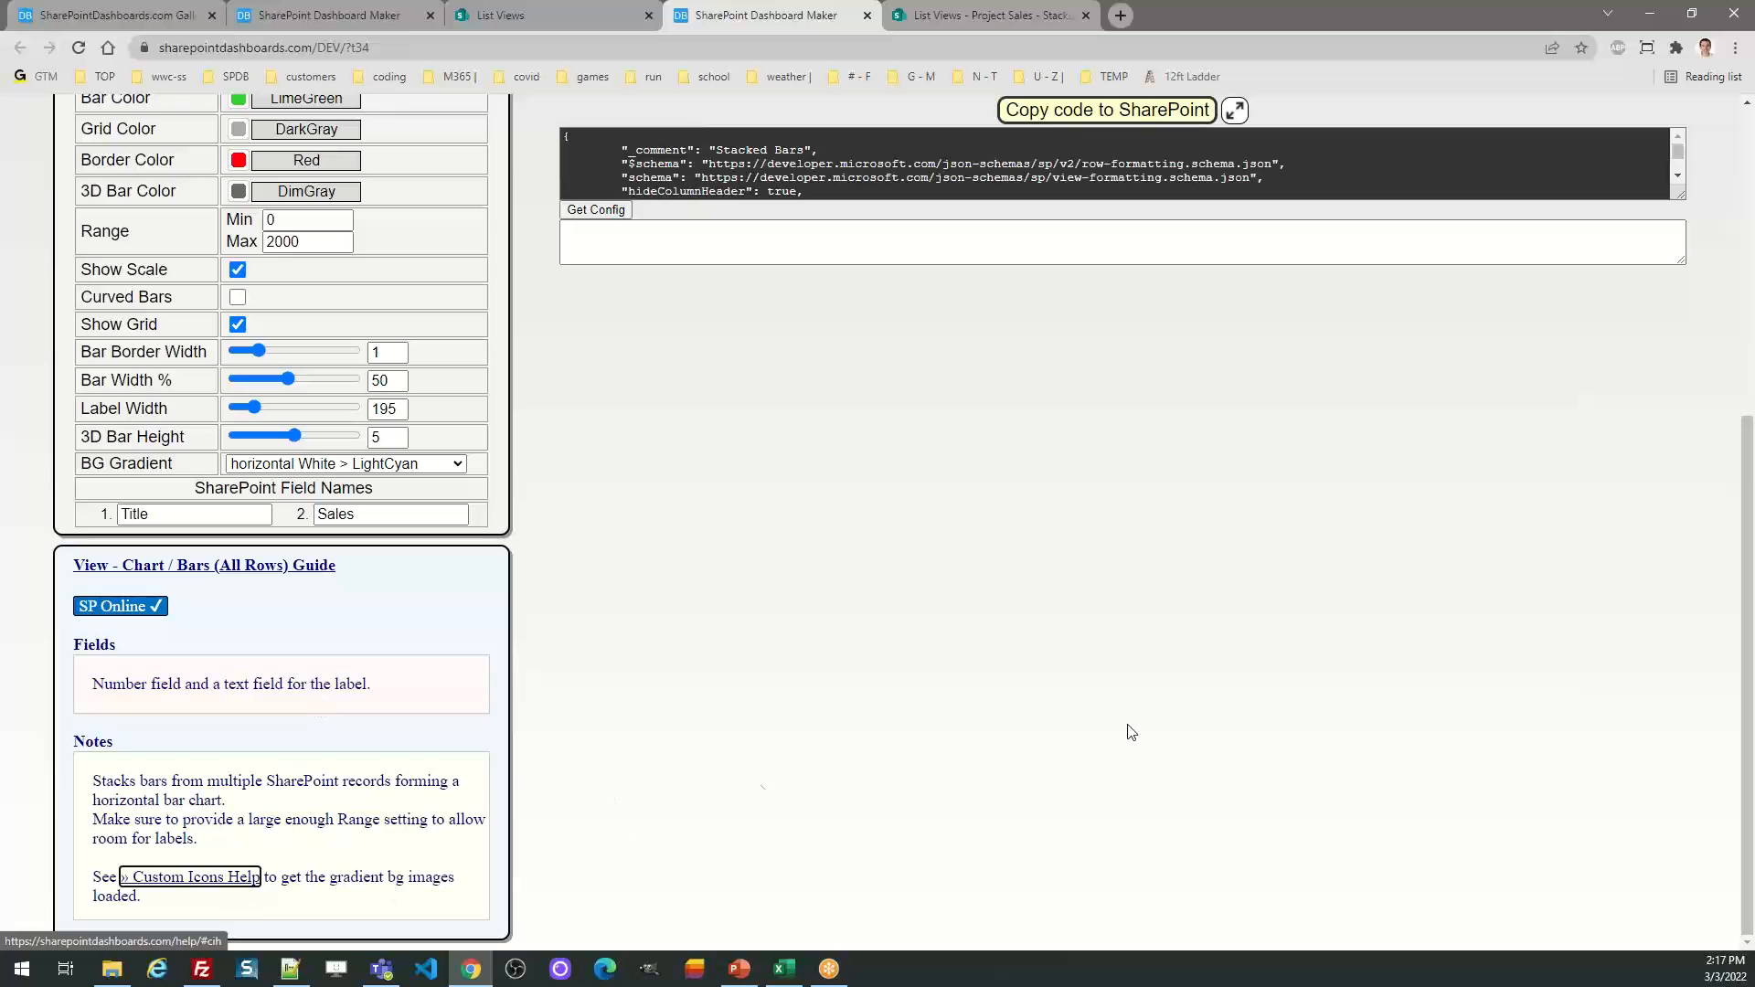
{"action": "left_click_drag", "start_coordinate": [1748, 640], "coordinate": [1742, 370]}
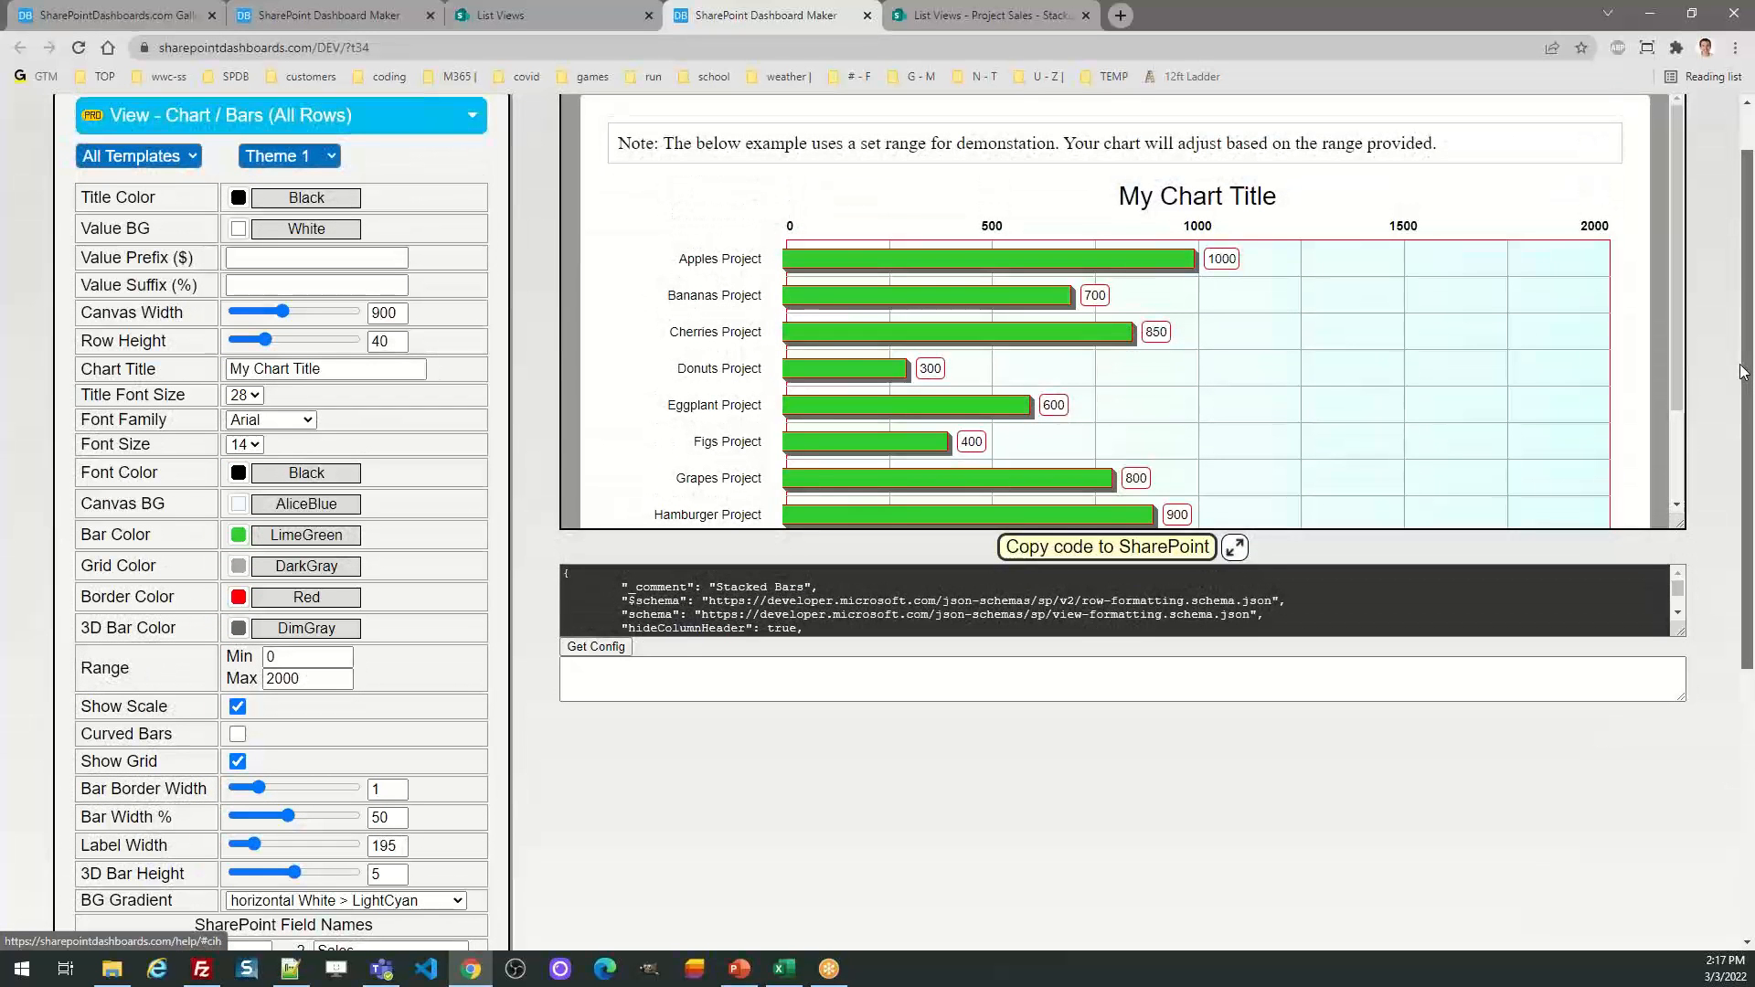
{"action": "left_click_drag", "start_coordinate": [1741, 366], "coordinate": [1740, 307]}
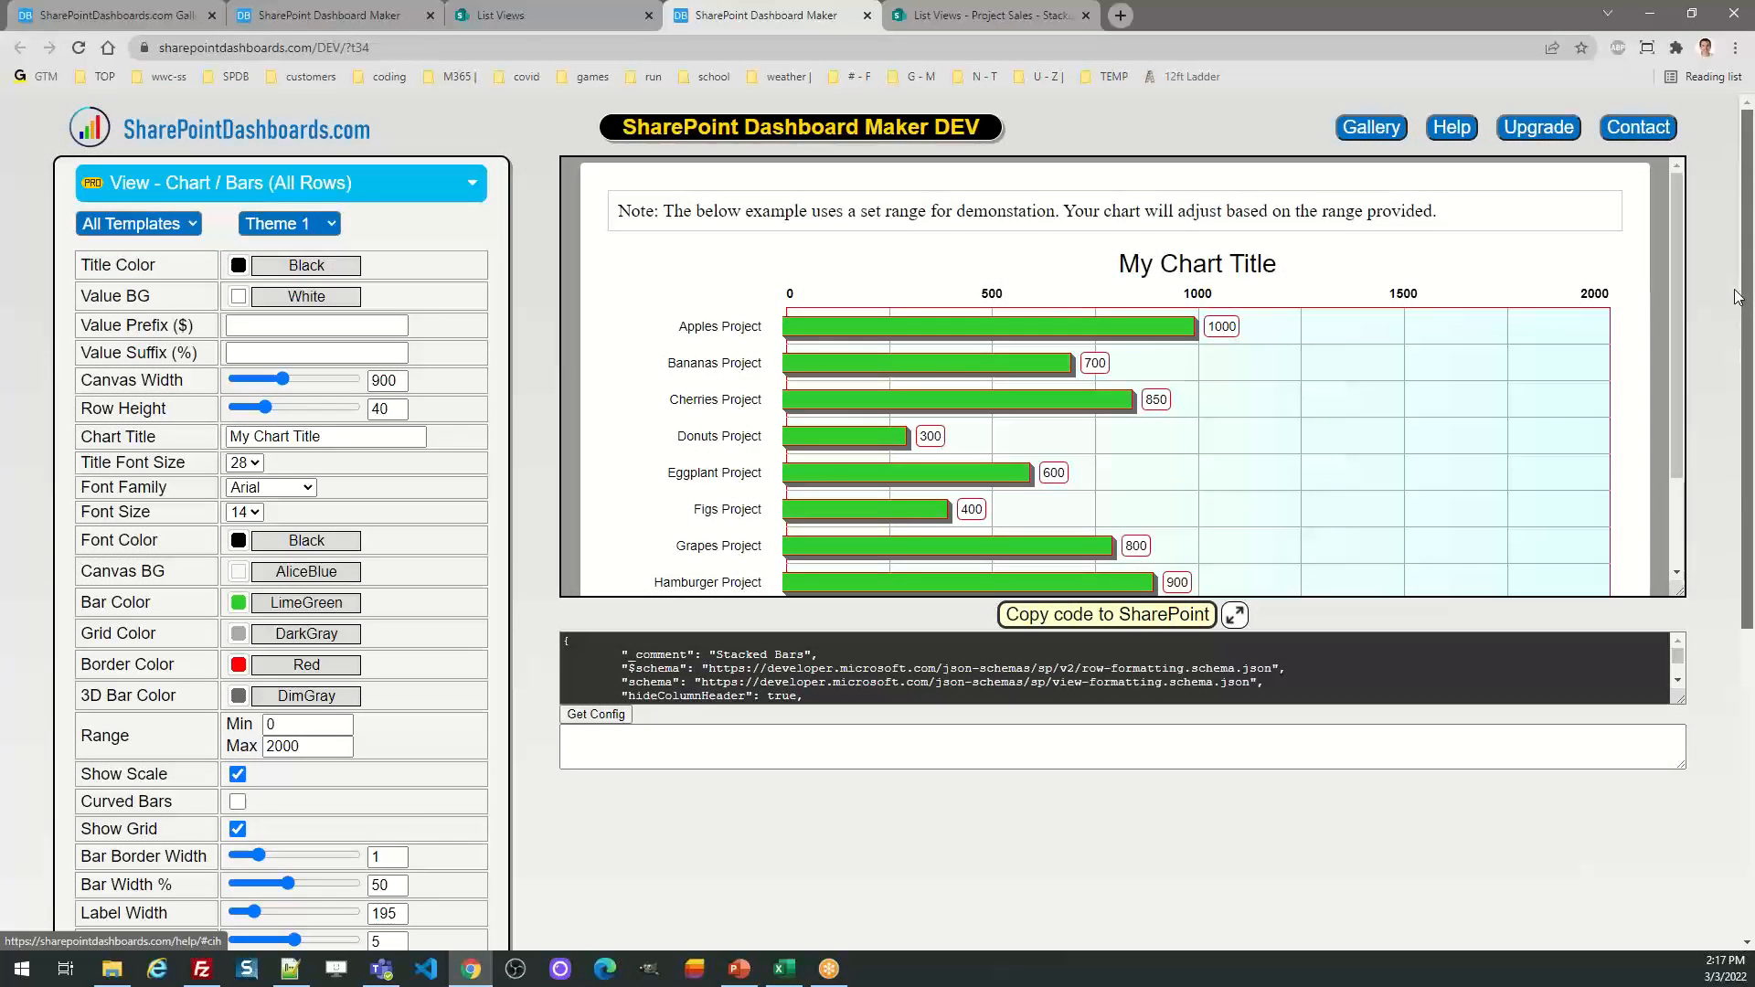
{"action": "left_click", "coordinate": [1095, 618]}
{"action": "left_click", "coordinate": [992, 15]}
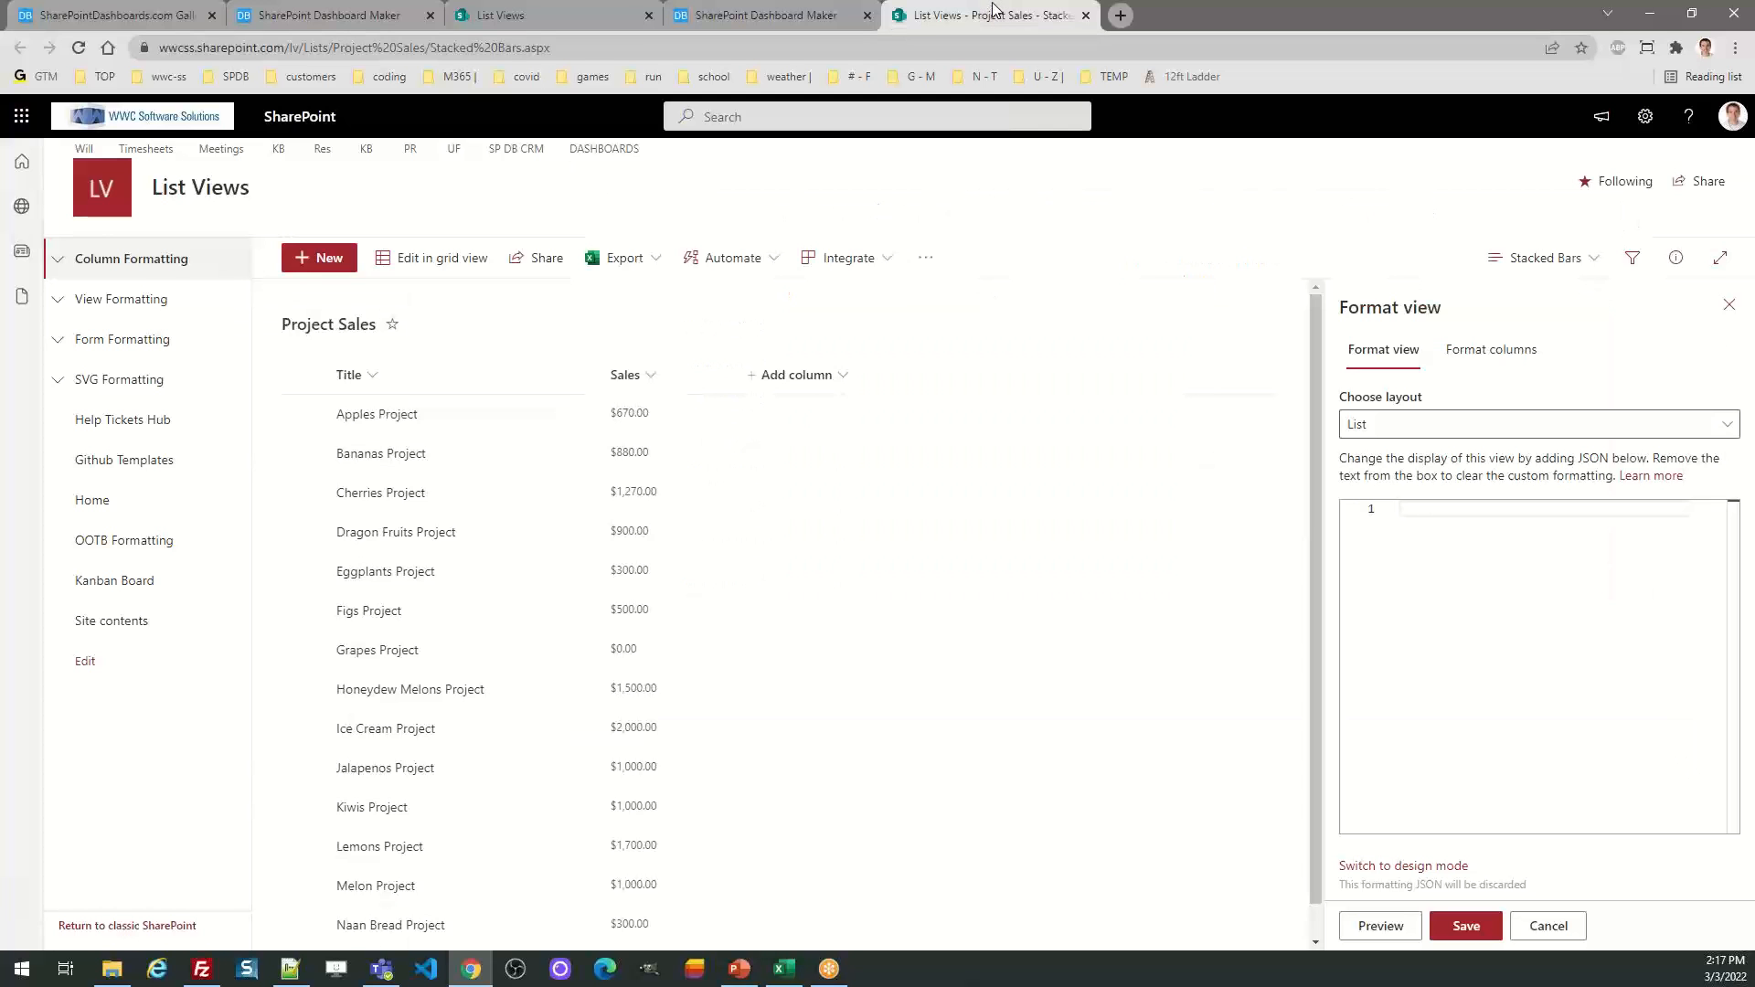
{"action": "left_click", "coordinate": [1497, 566]}
{"action": "key", "text": "ctrl+v"}
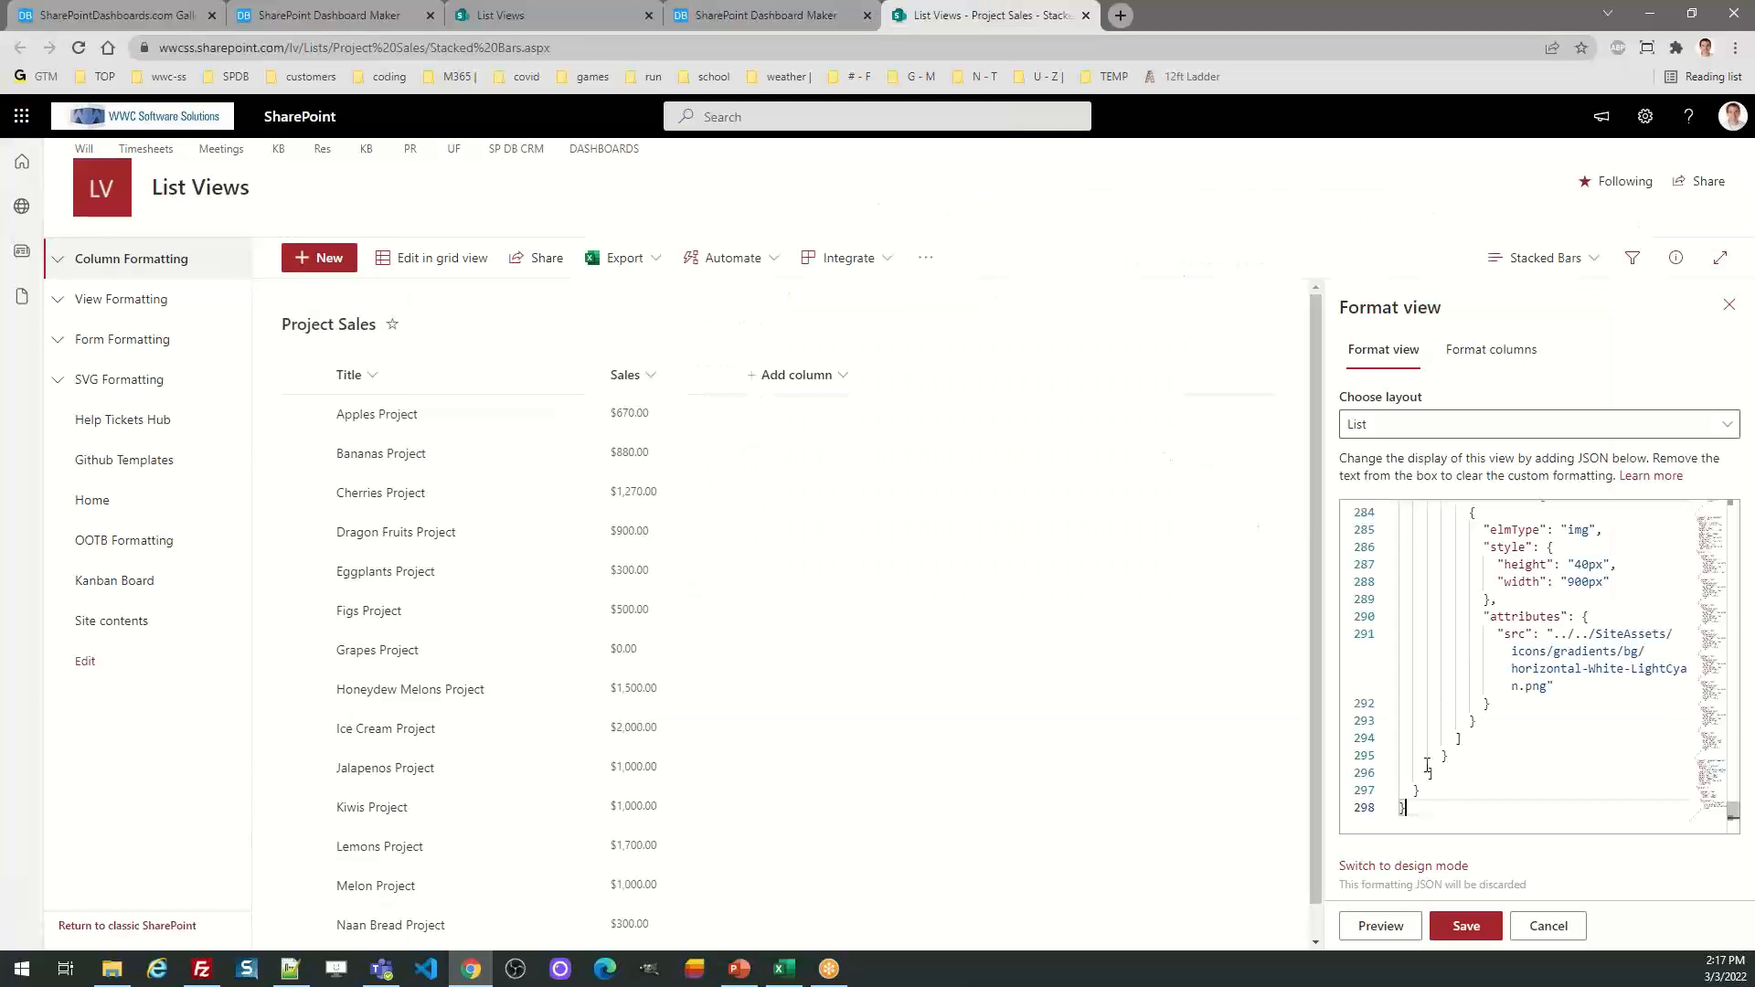
{"action": "left_click", "coordinate": [1465, 926]}
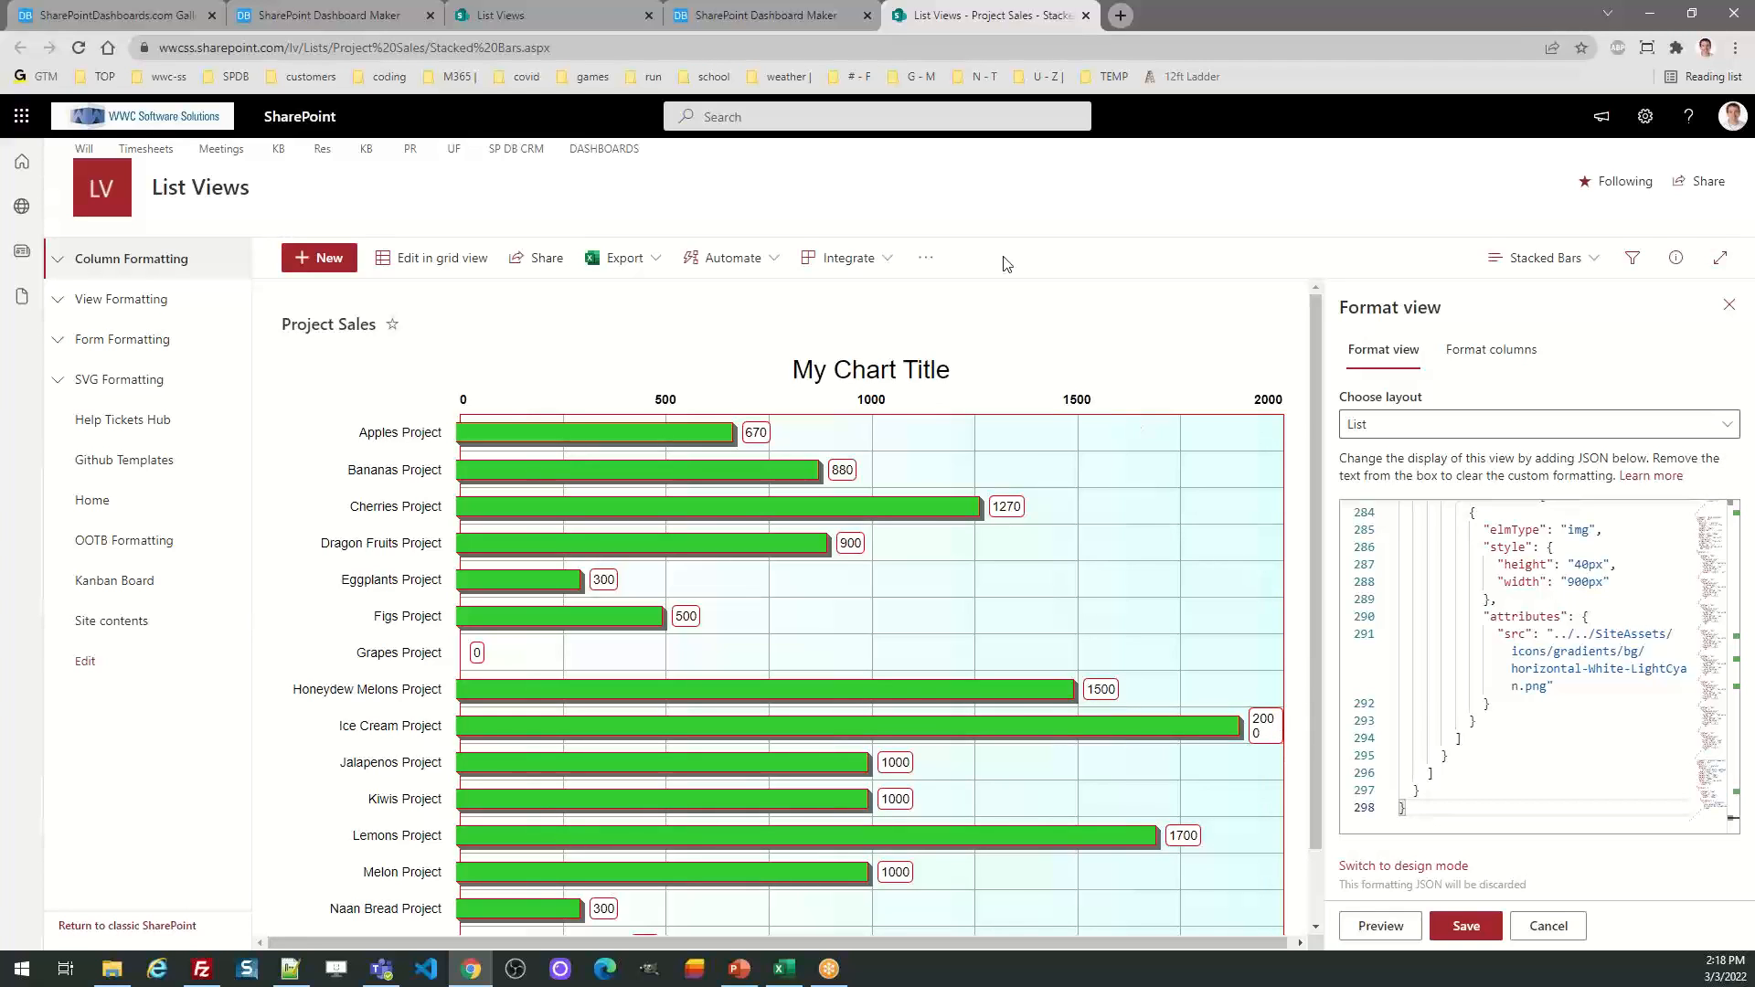
Return to the All Rows bar chart template and set the Range maximum to 2500
{"action": "left_click", "coordinate": [795, 20]}
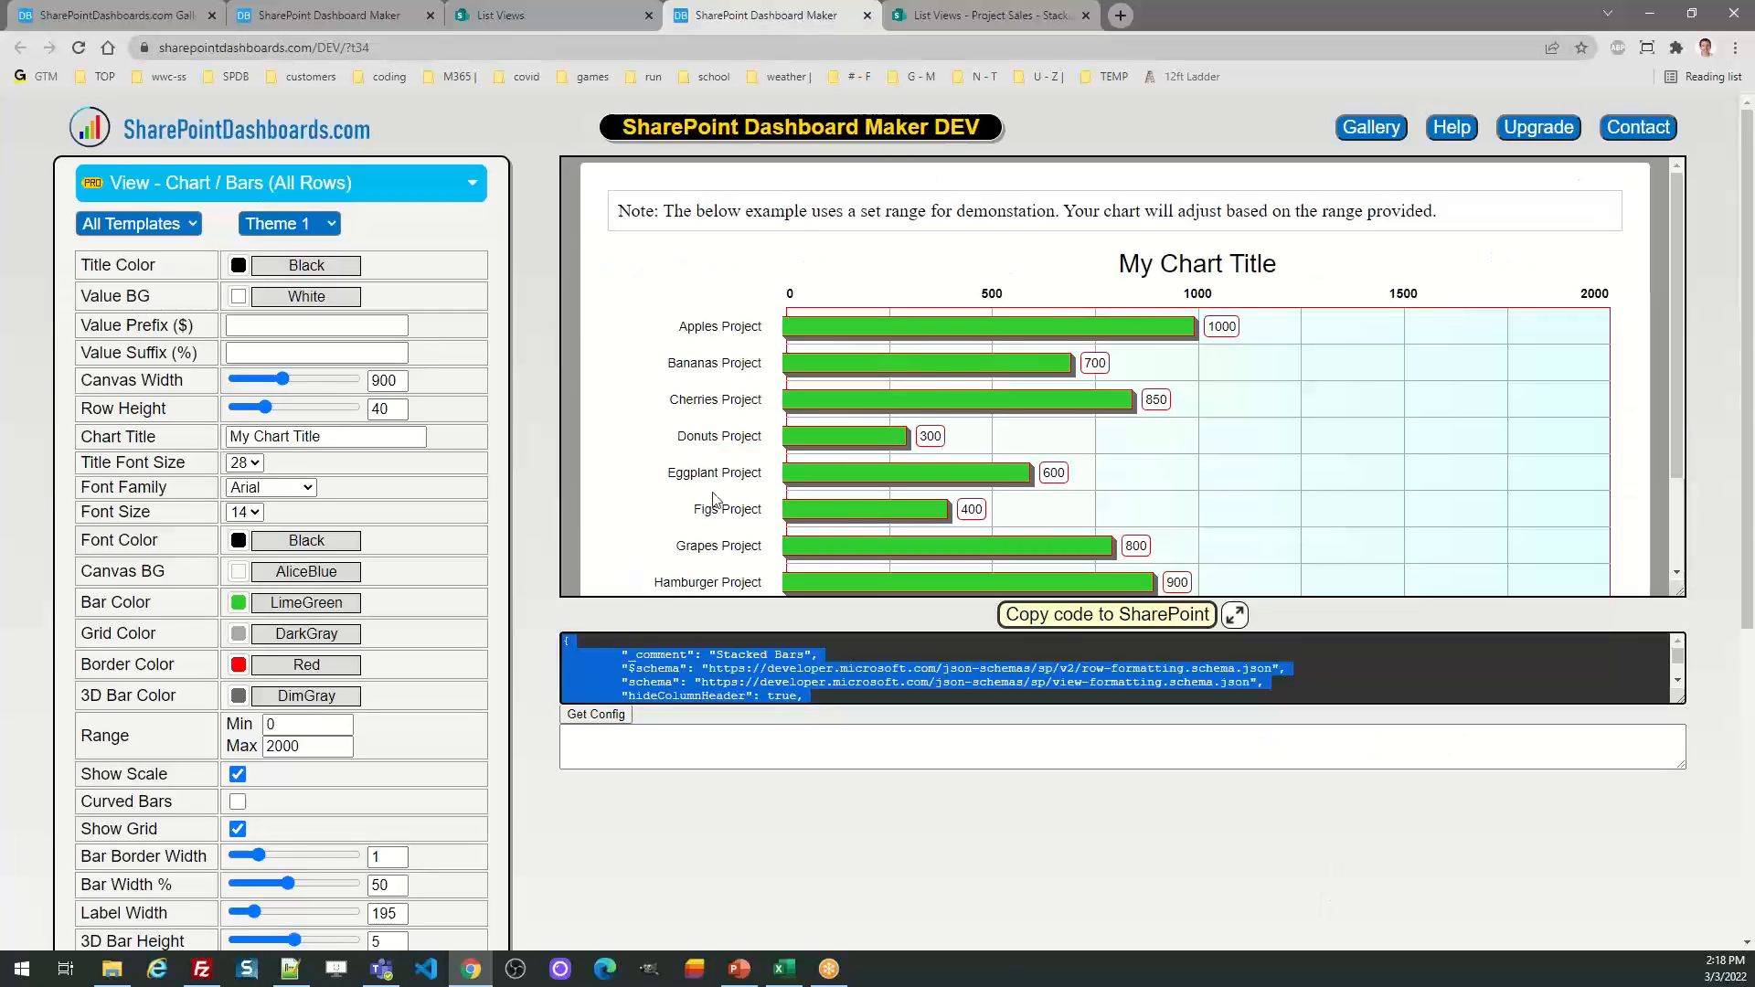
{"action": "double_click", "coordinate": [283, 746]}
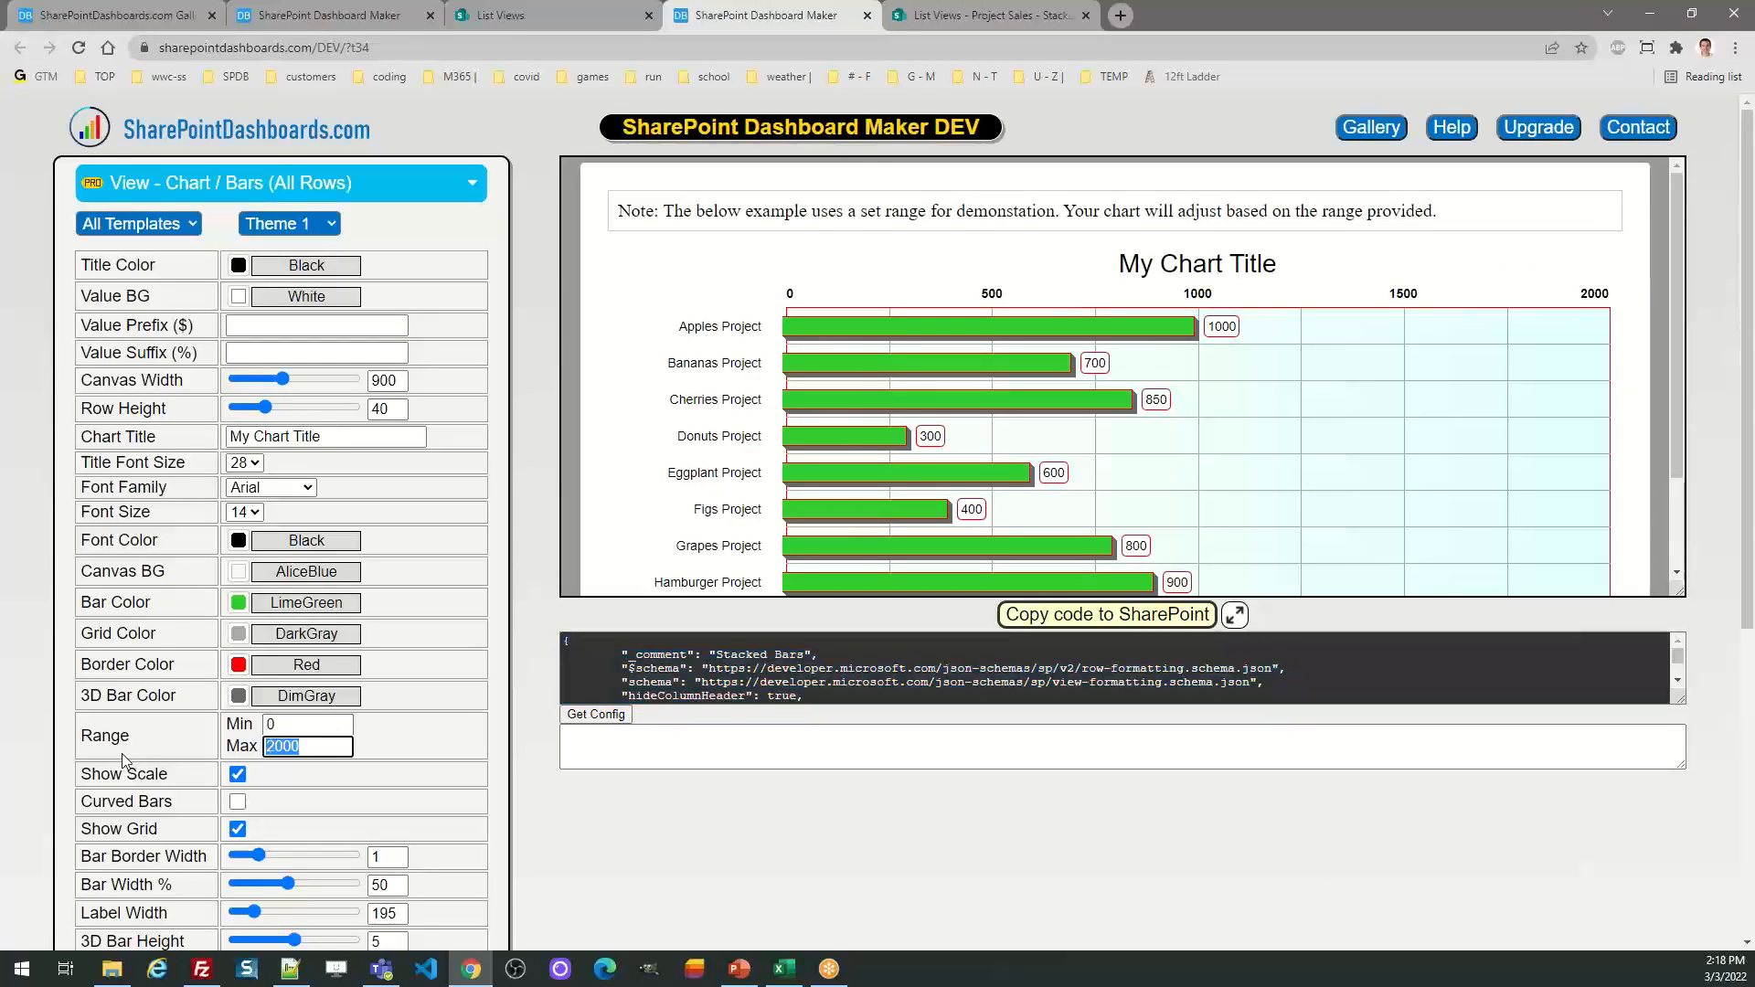
{"action": "type", "text": "2500"}
{"action": "key", "text": "Tab"}
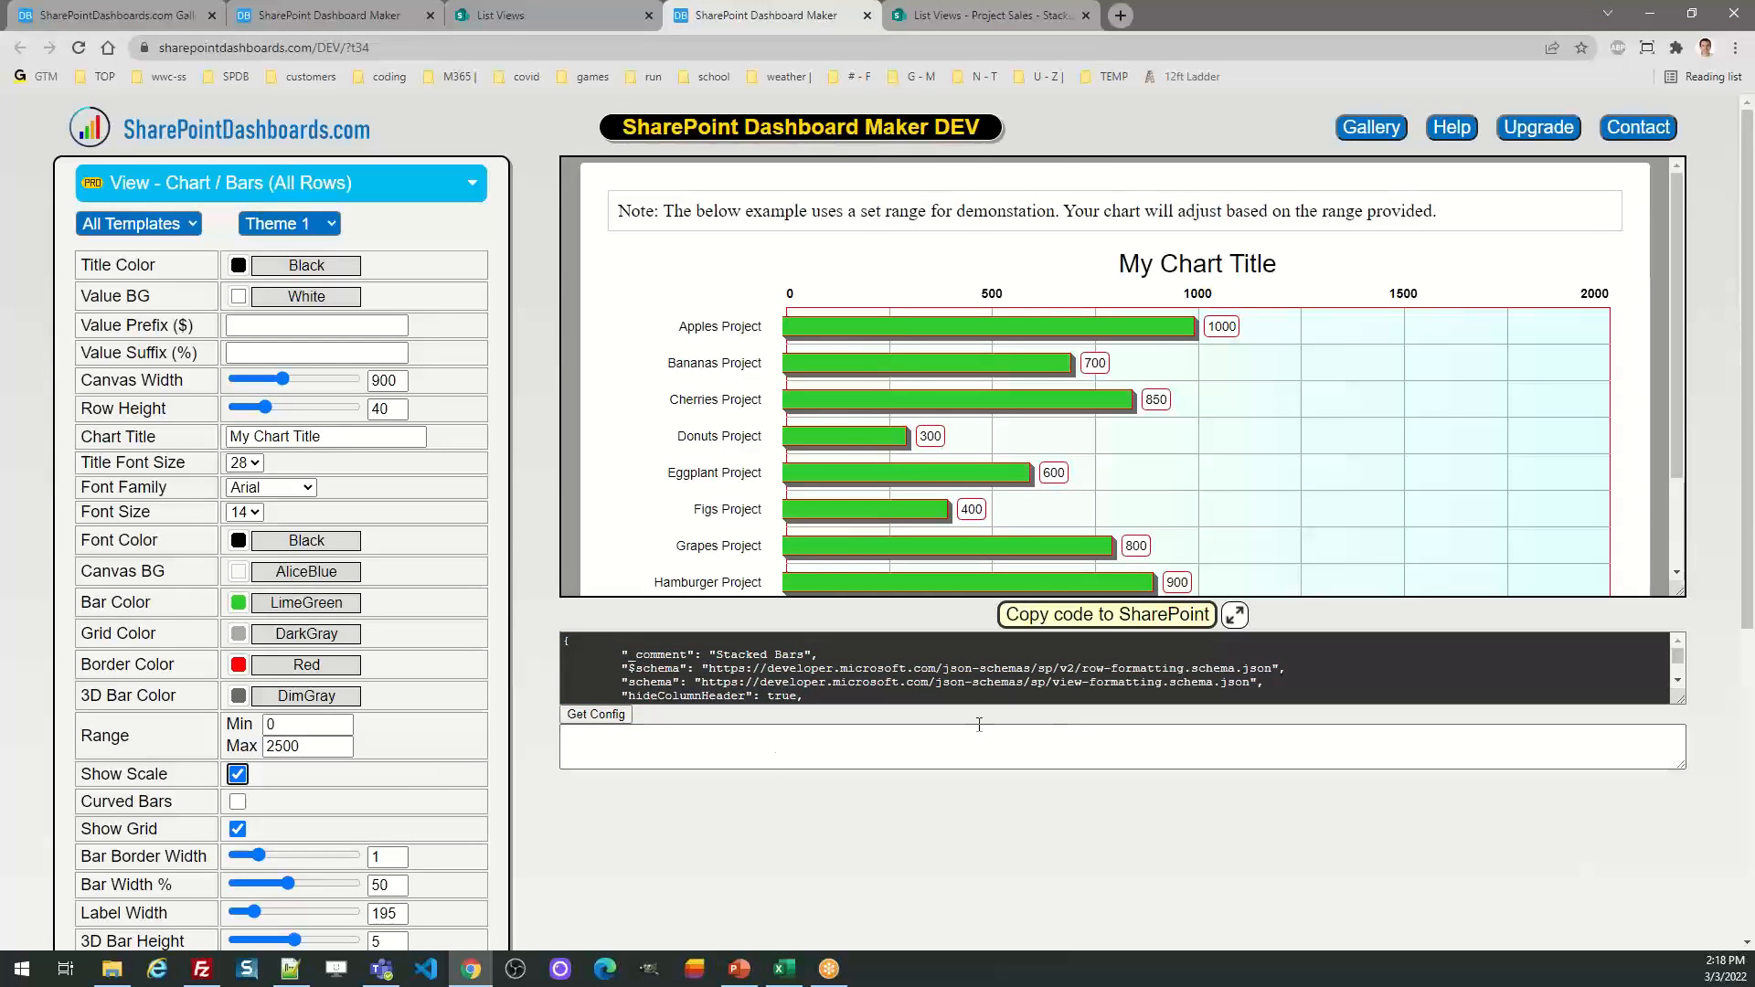
Copy the updated chart code, replace the Stacked Bars view's formatting JSON with it in the Project Sales list, and save
{"action": "left_click", "coordinate": [1106, 614]}
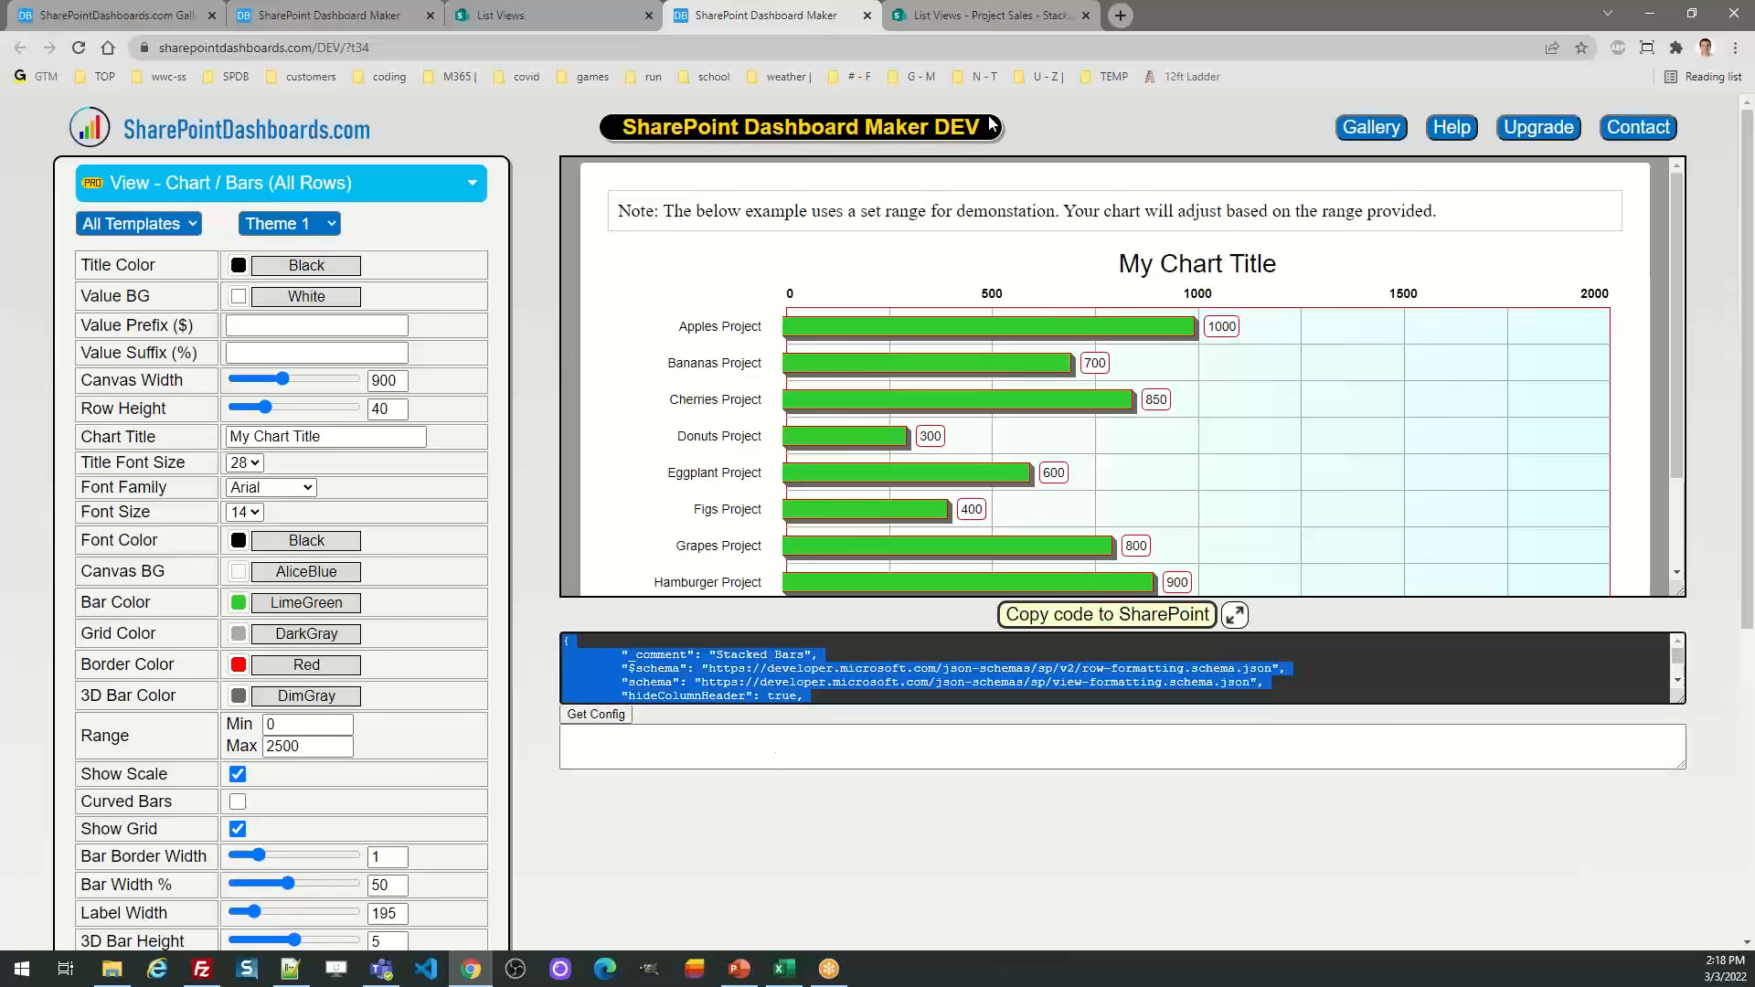
{"action": "left_click", "coordinate": [997, 15]}
{"action": "left_click", "coordinate": [1474, 618]}
{"action": "key", "text": "ctrl+a"}
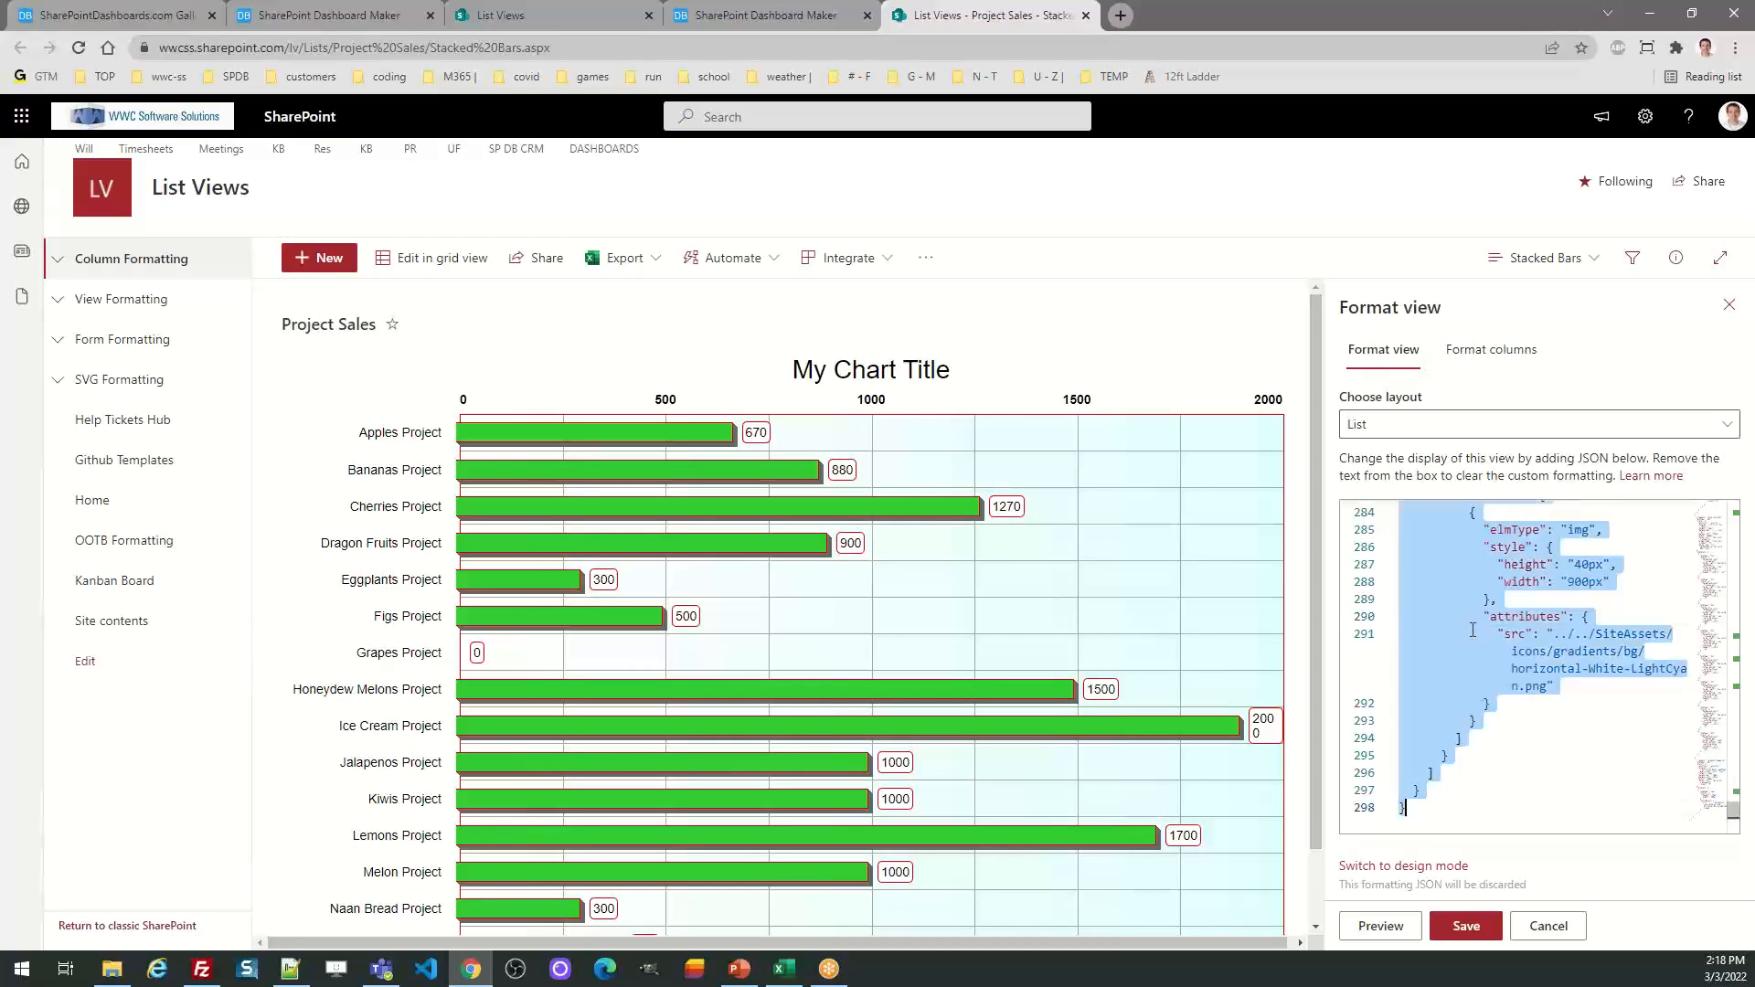
{"action": "key", "text": "ctrl+v"}
{"action": "left_click", "coordinate": [1466, 926]}
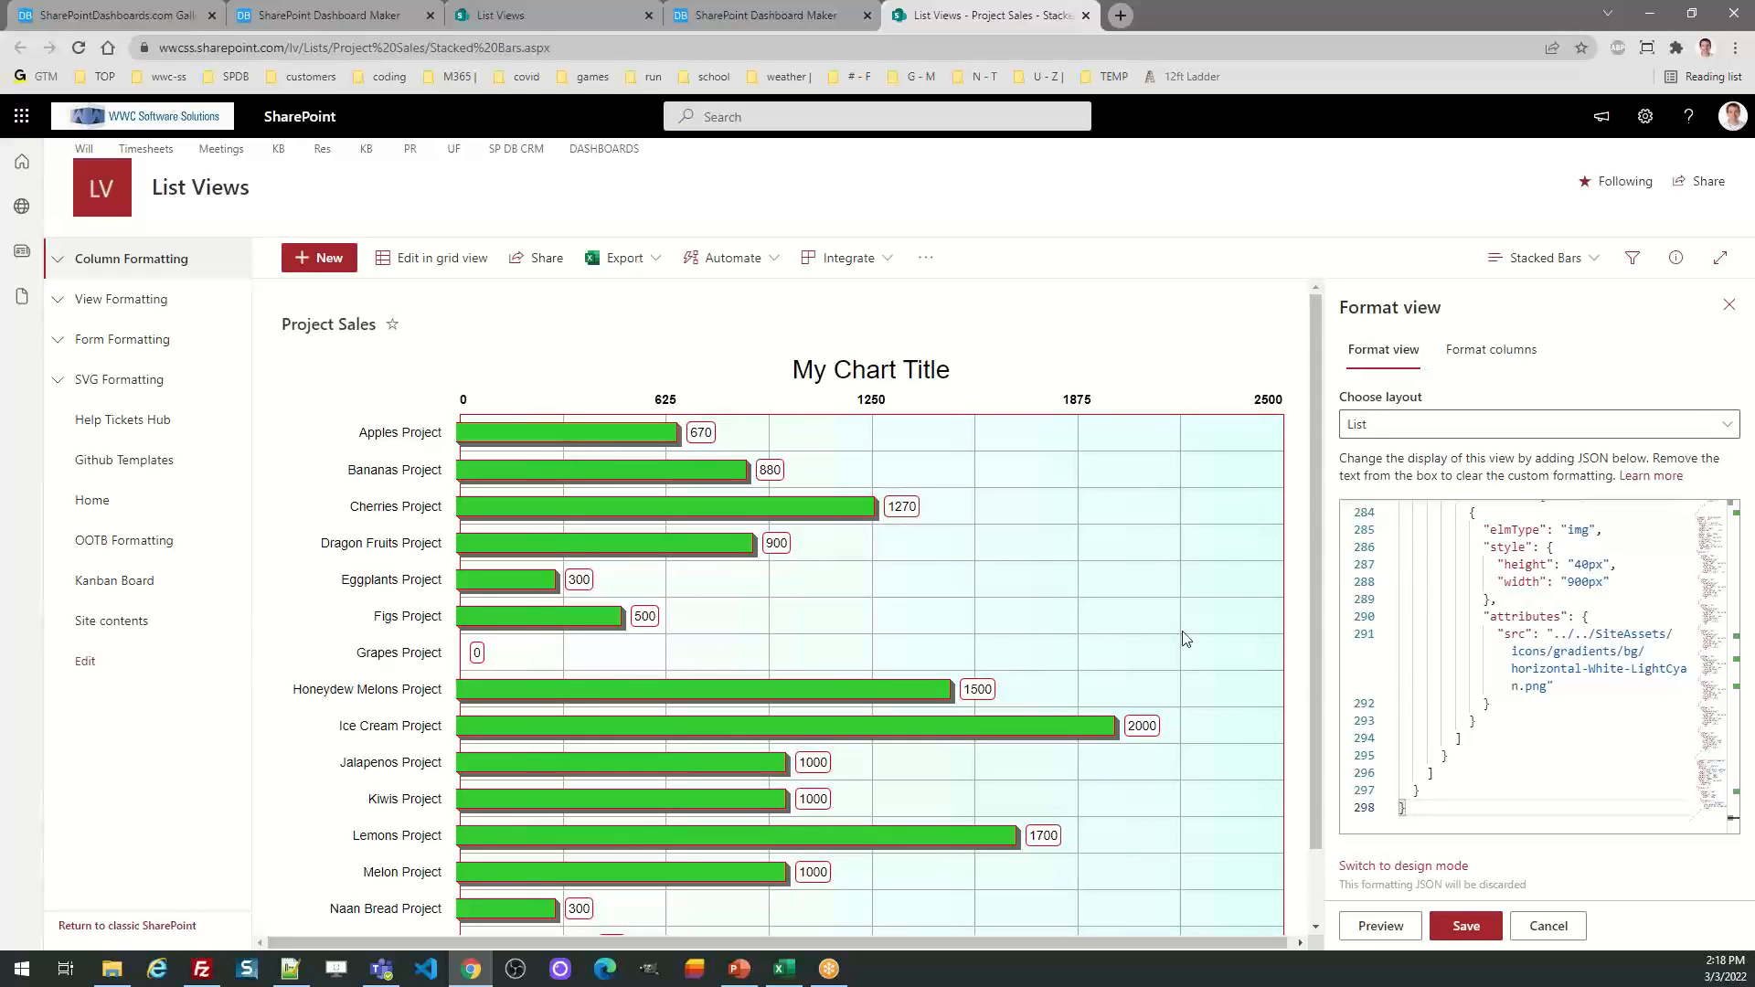
Return to the All Rows bar chart template, enable Curved Bars and set the Border Color to LightSalmon
{"action": "left_click", "coordinate": [777, 15]}
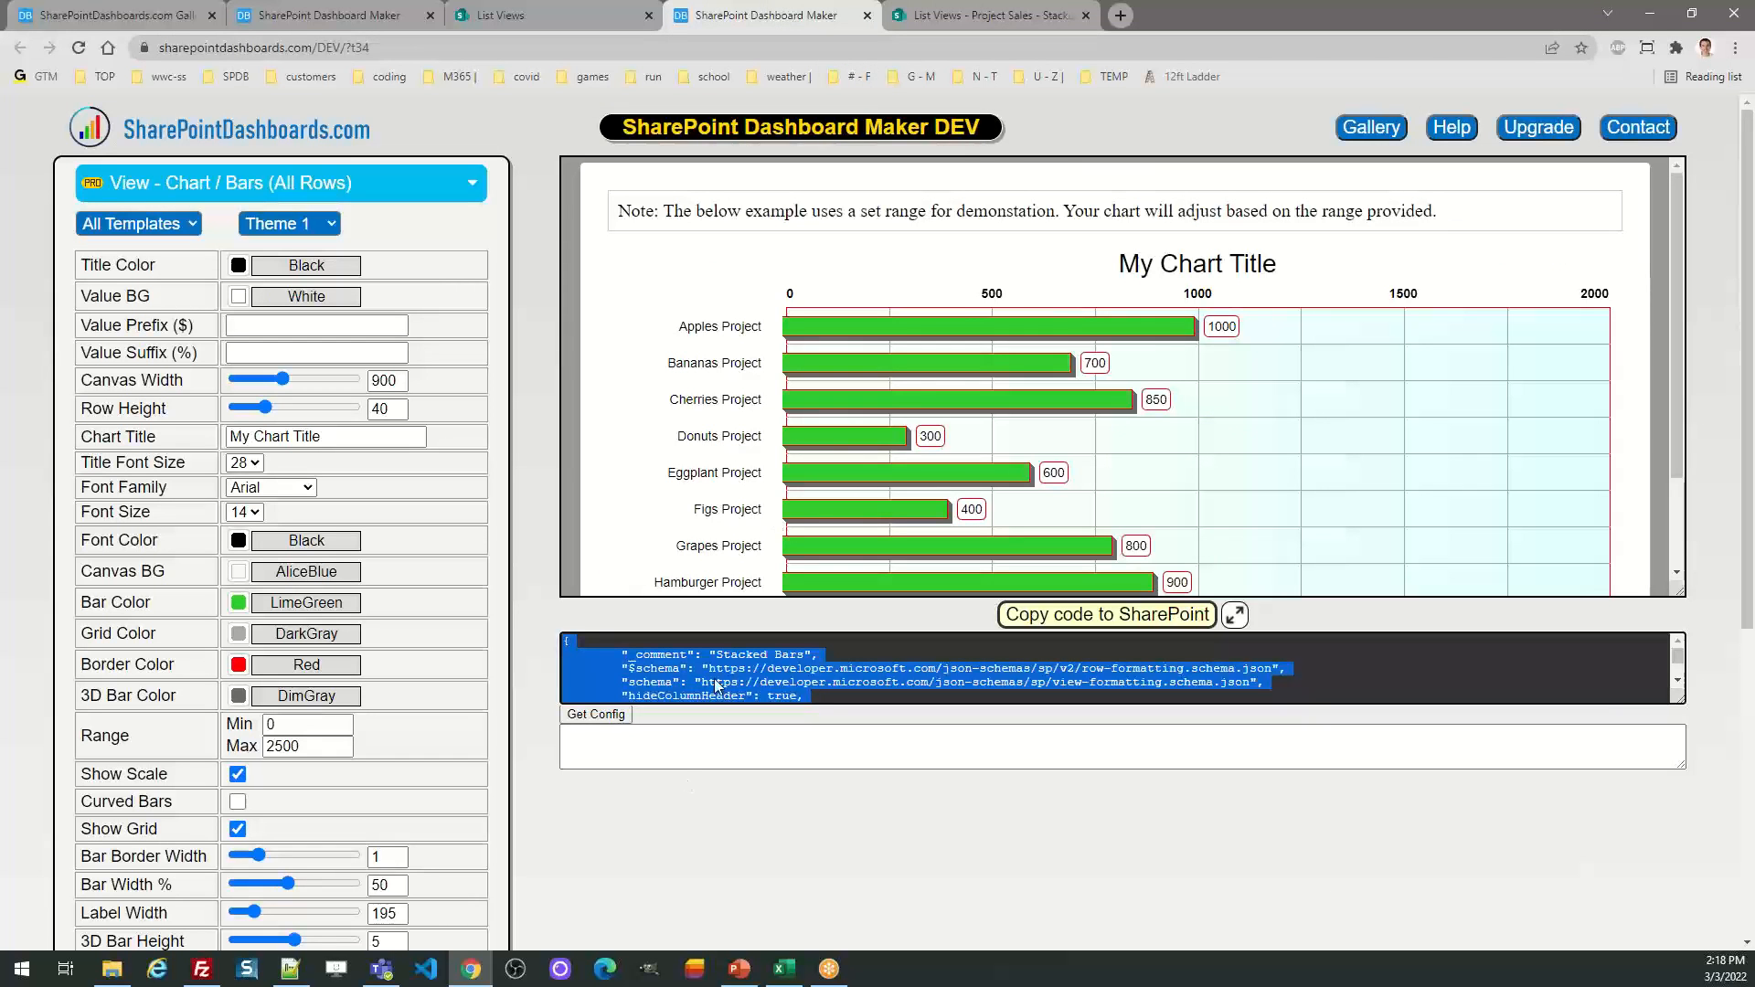
{"action": "left_click", "coordinate": [238, 801]}
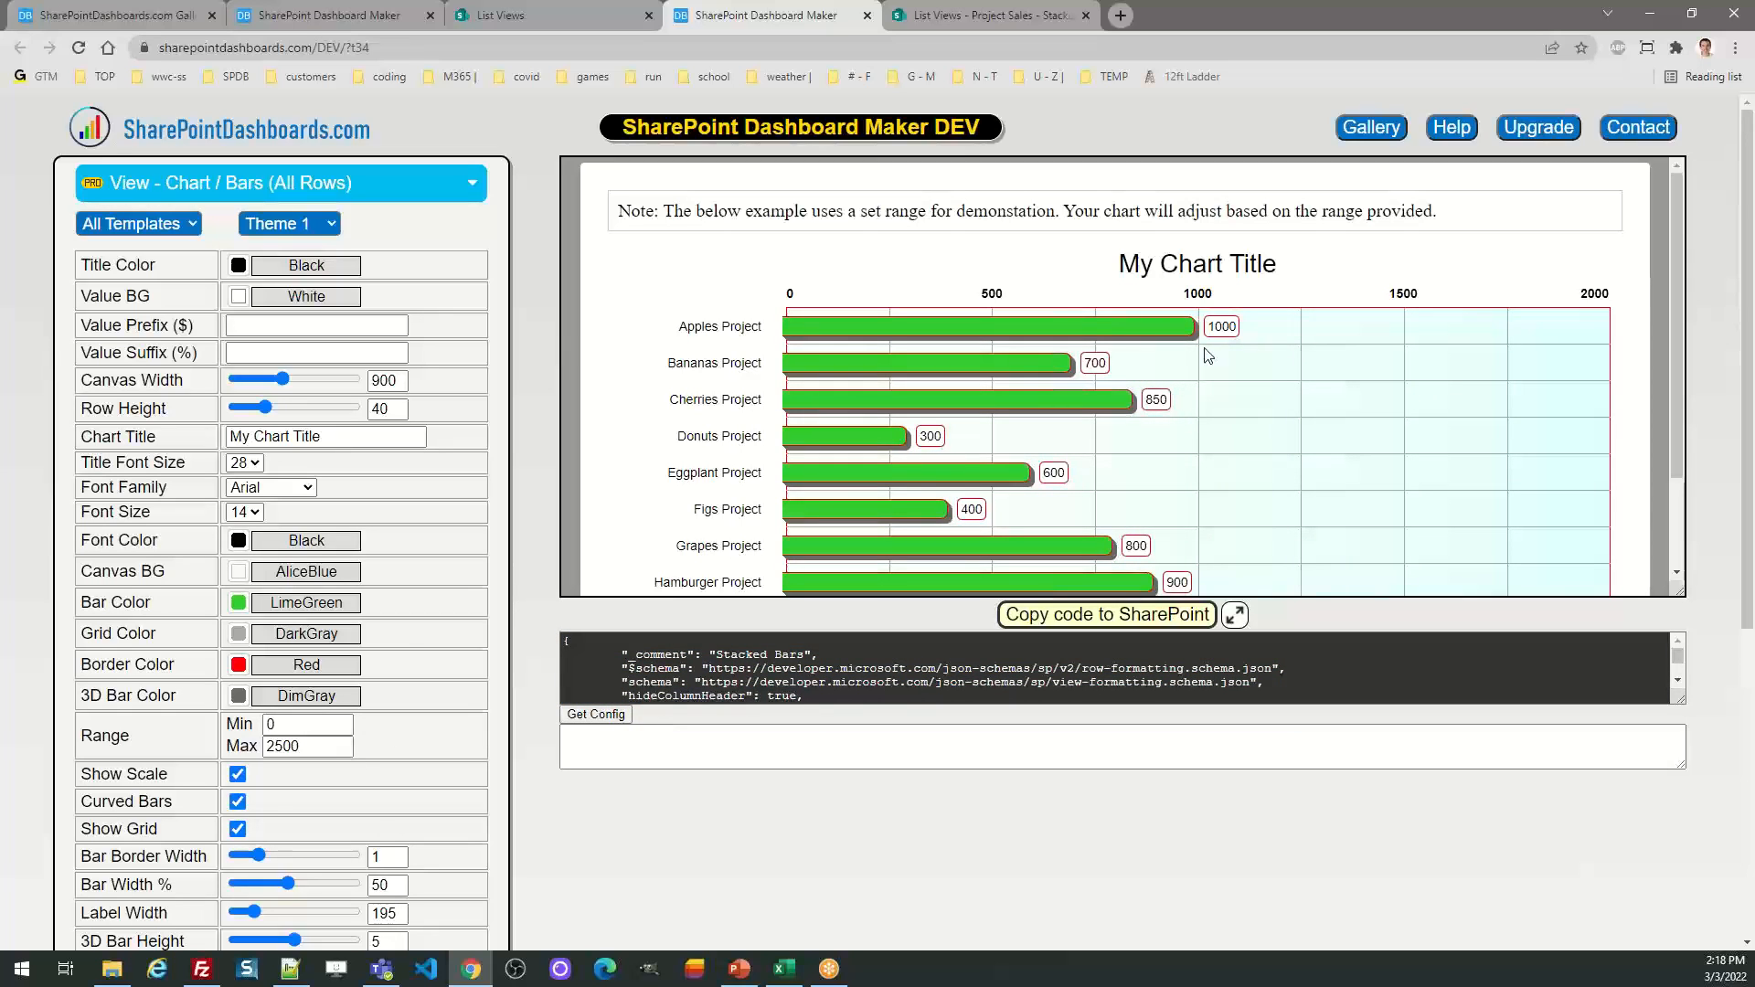
{"action": "left_click", "coordinate": [238, 669]}
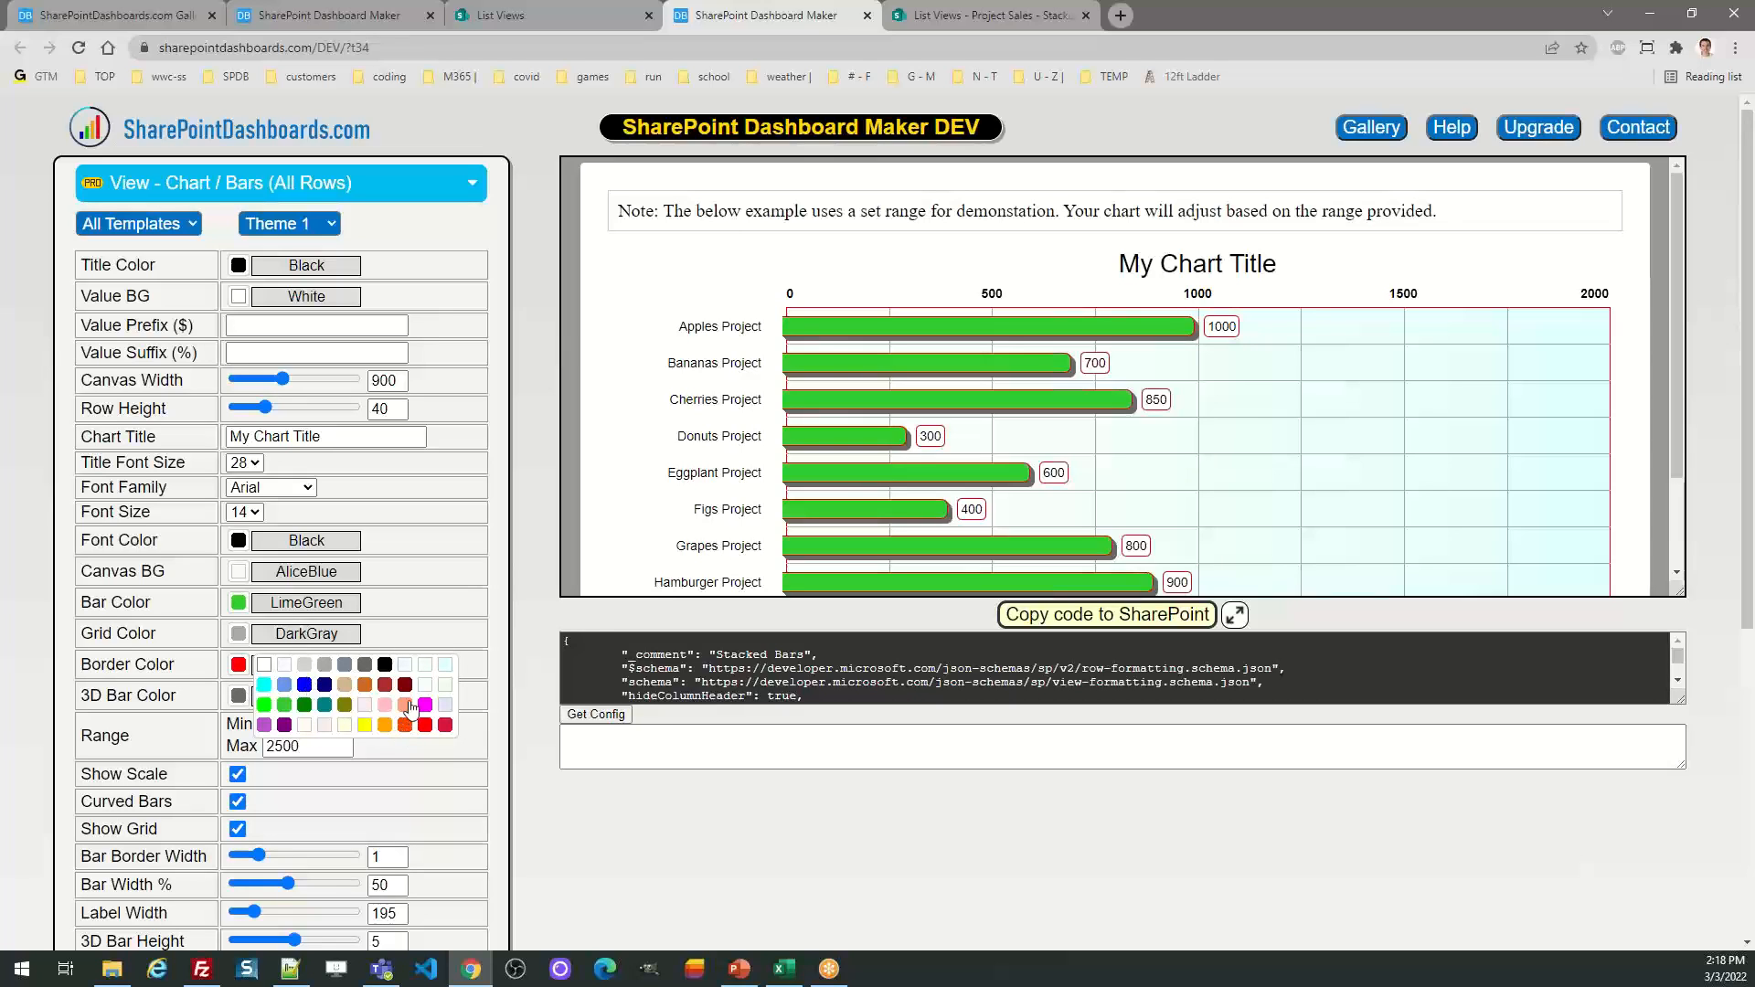
{"action": "left_click", "coordinate": [405, 704]}
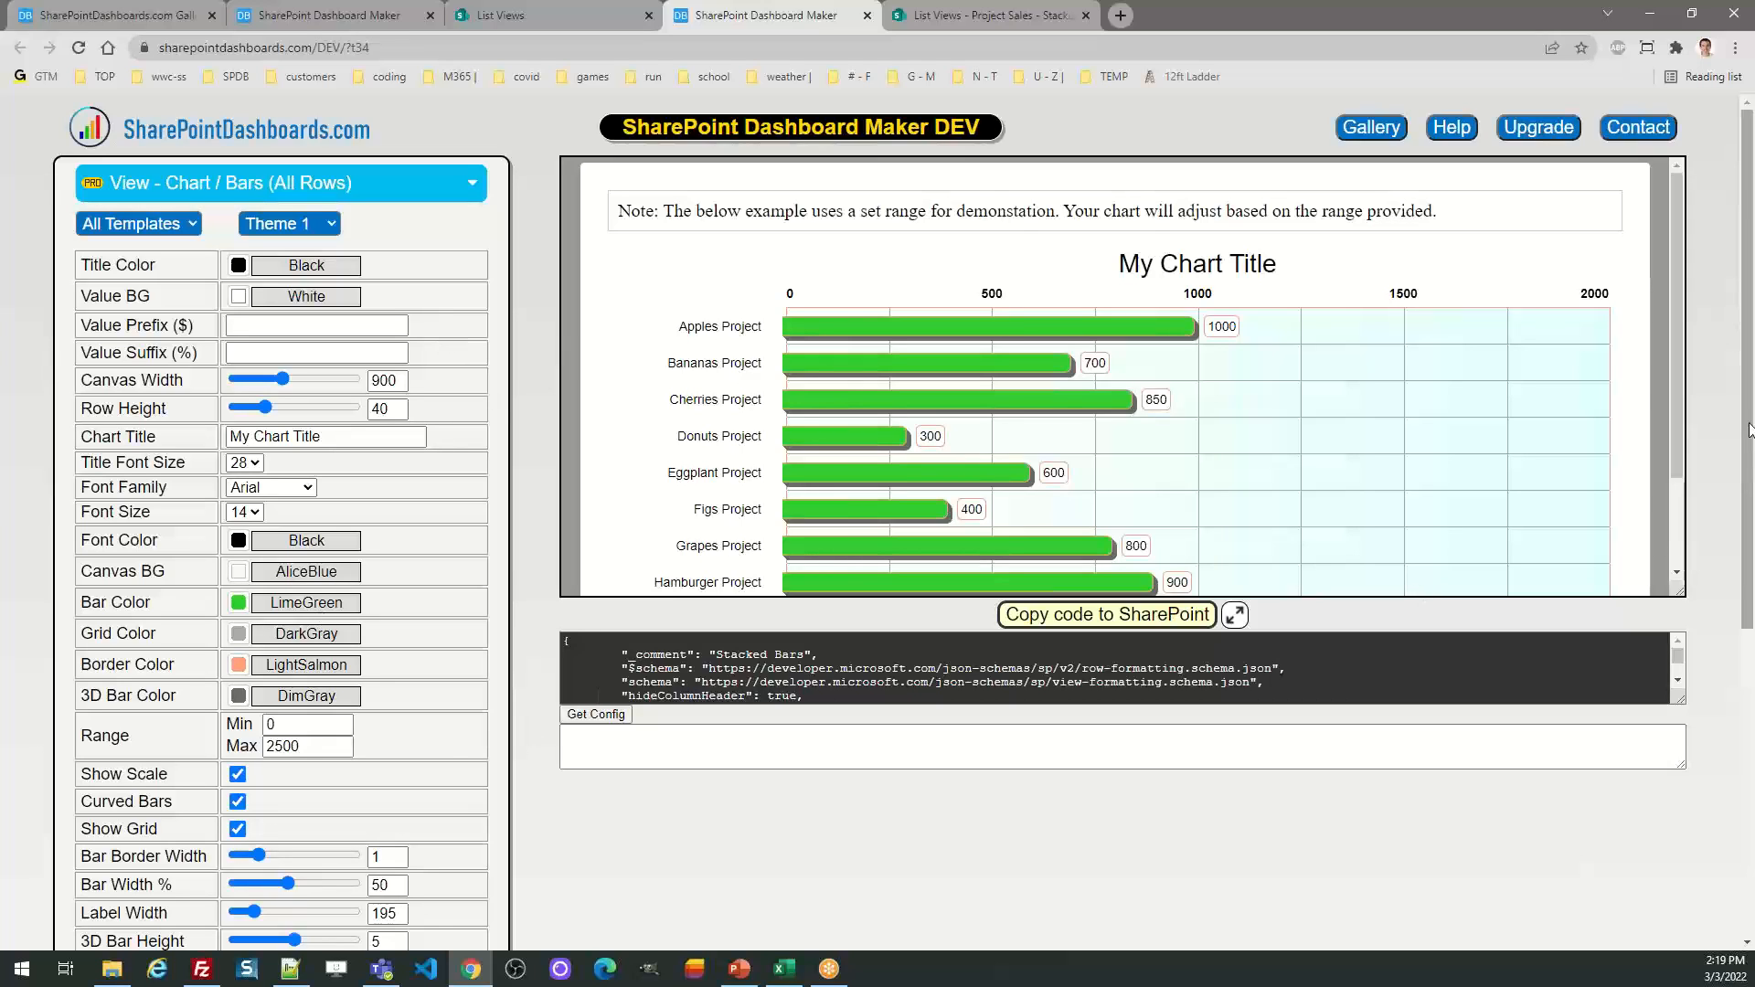
Lower the chart's 3D Bar Height to 0 and restore it to 5
{"action": "left_click_drag", "start_coordinate": [1752, 408], "coordinate": [1752, 473]}
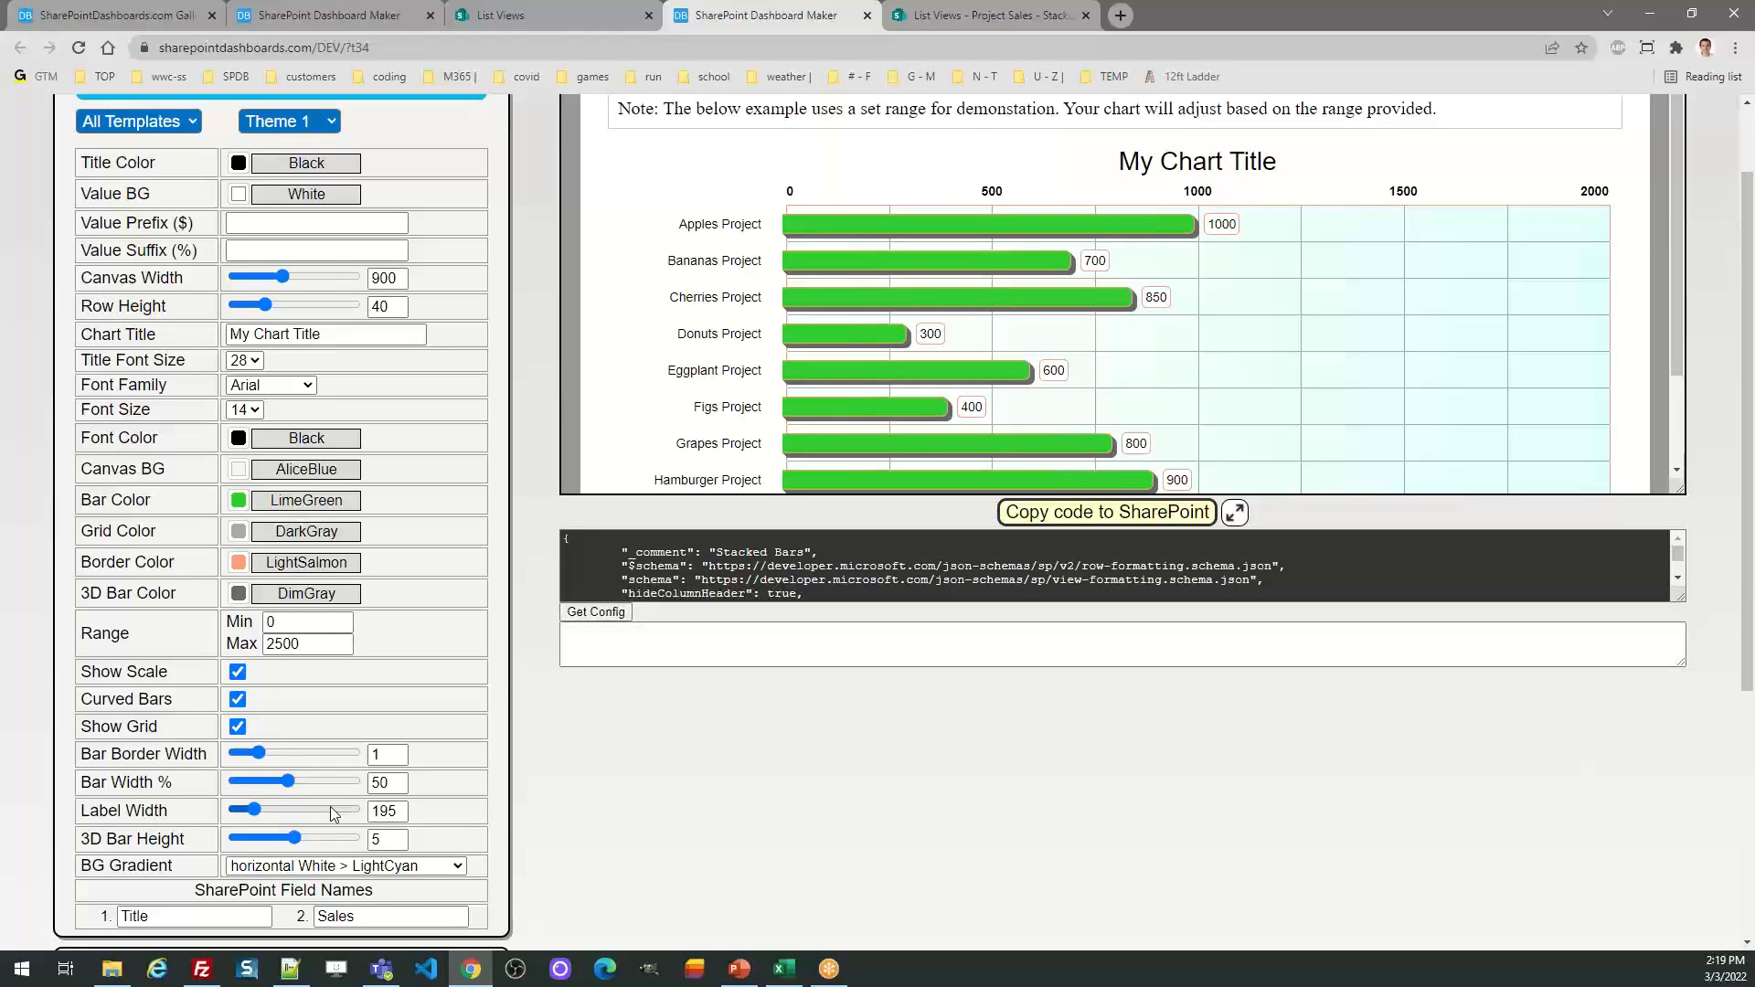
{"action": "left_click_drag", "start_coordinate": [299, 837], "coordinate": [212, 846]}
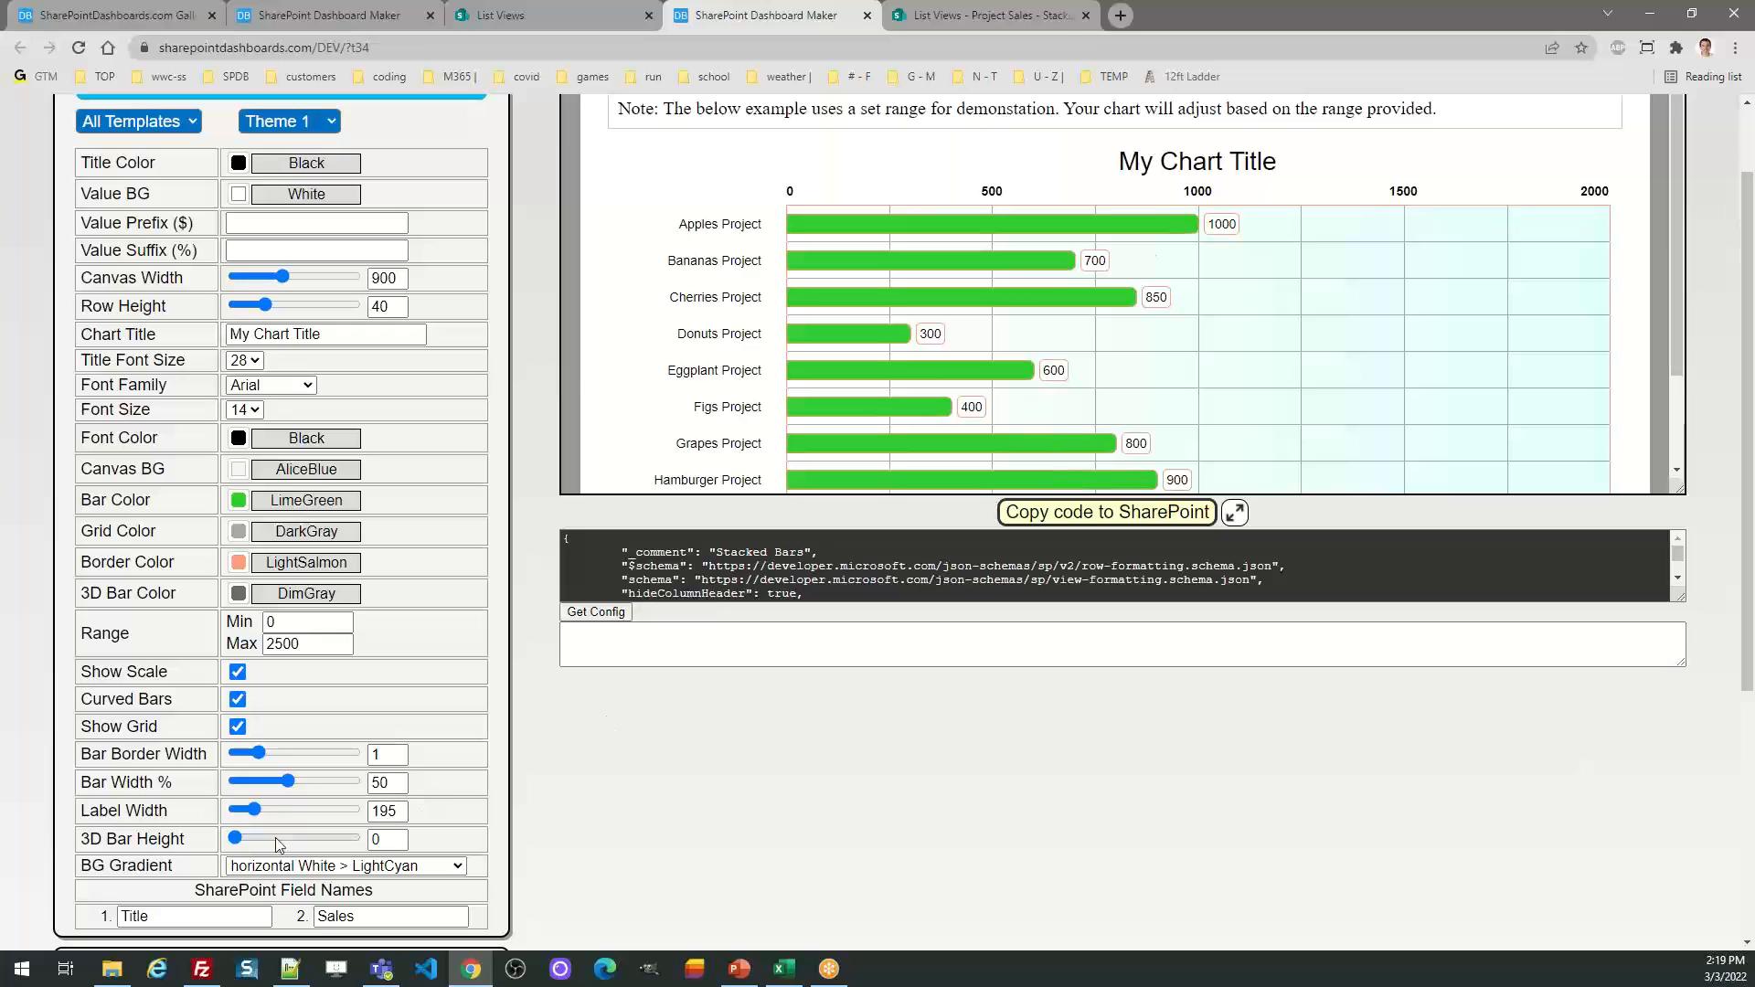
{"action": "left_click_drag", "start_coordinate": [243, 840], "coordinate": [302, 843]}
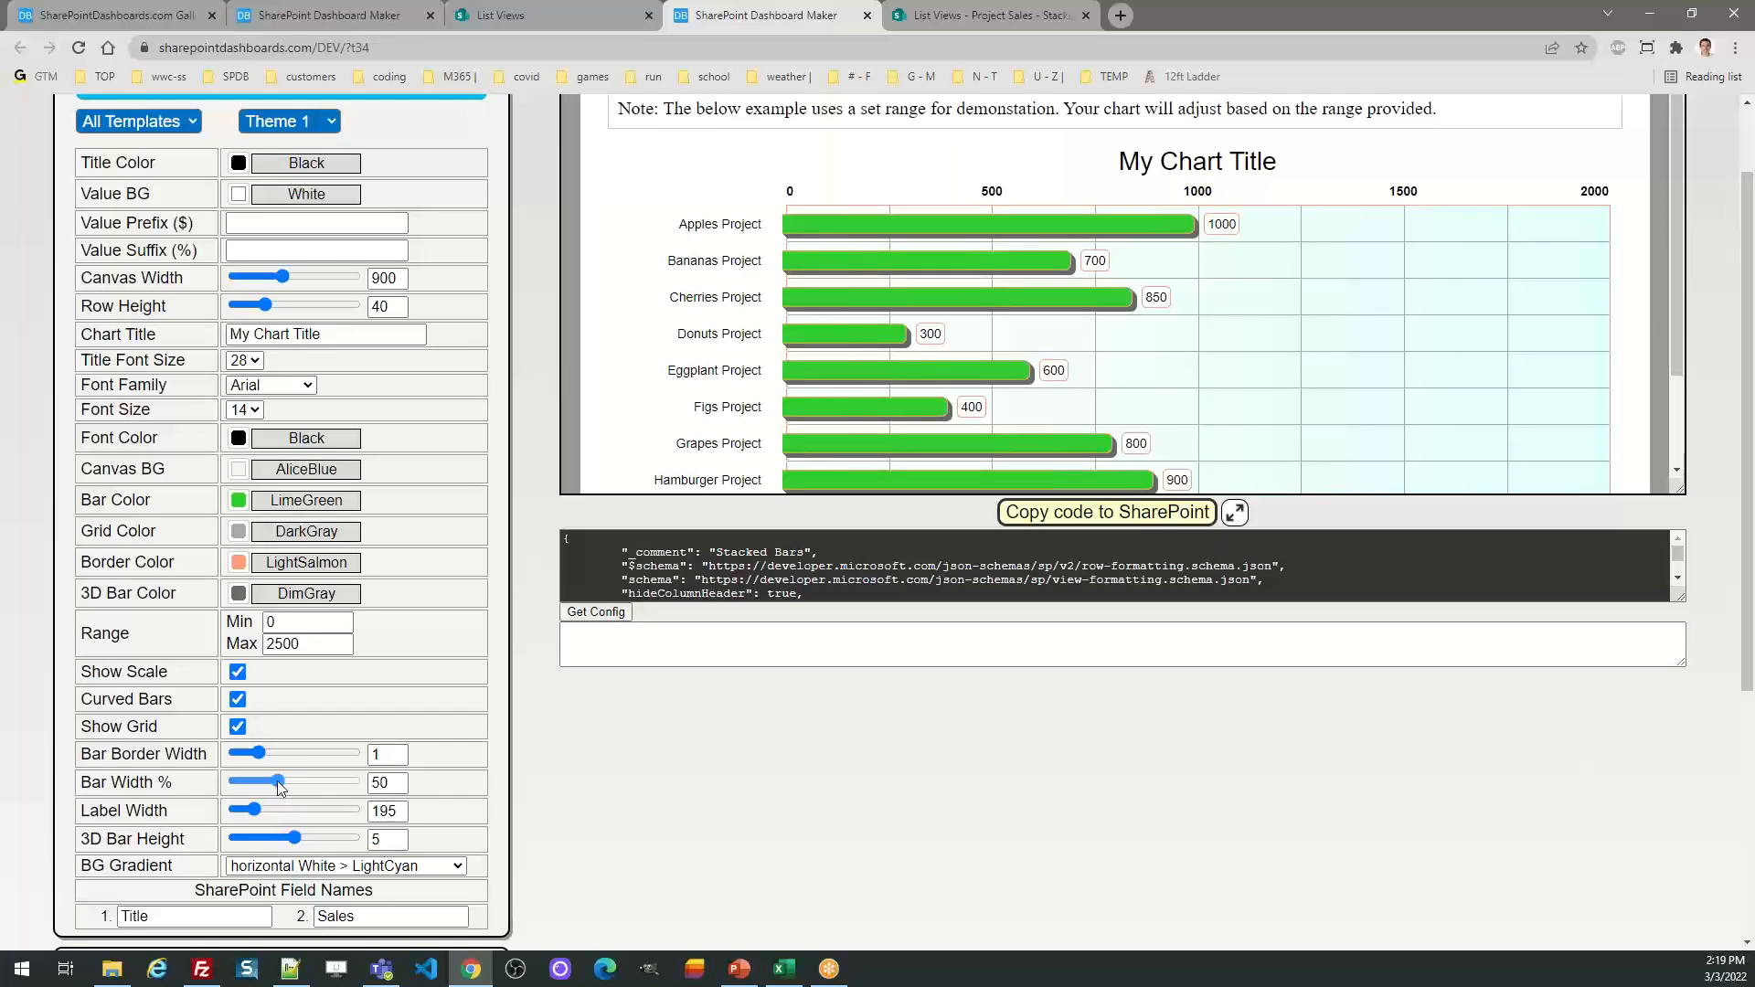
Try narrower bars by adjusting Bar Width % to 36
{"action": "left_click_drag", "start_coordinate": [279, 786], "coordinate": [284, 783]}
{"action": "key", "text": "Left"}
{"action": "key", "text": "Left"}
{"action": "key", "text": "Left"}
{"action": "key", "text": "Left"}
{"action": "key", "text": "Left"}
{"action": "key", "text": "Left"}
{"action": "key", "text": "Left"}
{"action": "key", "text": "Left"}
{"action": "key", "text": "Left"}
{"action": "key", "text": "Left"}
{"action": "key", "text": "Left"}
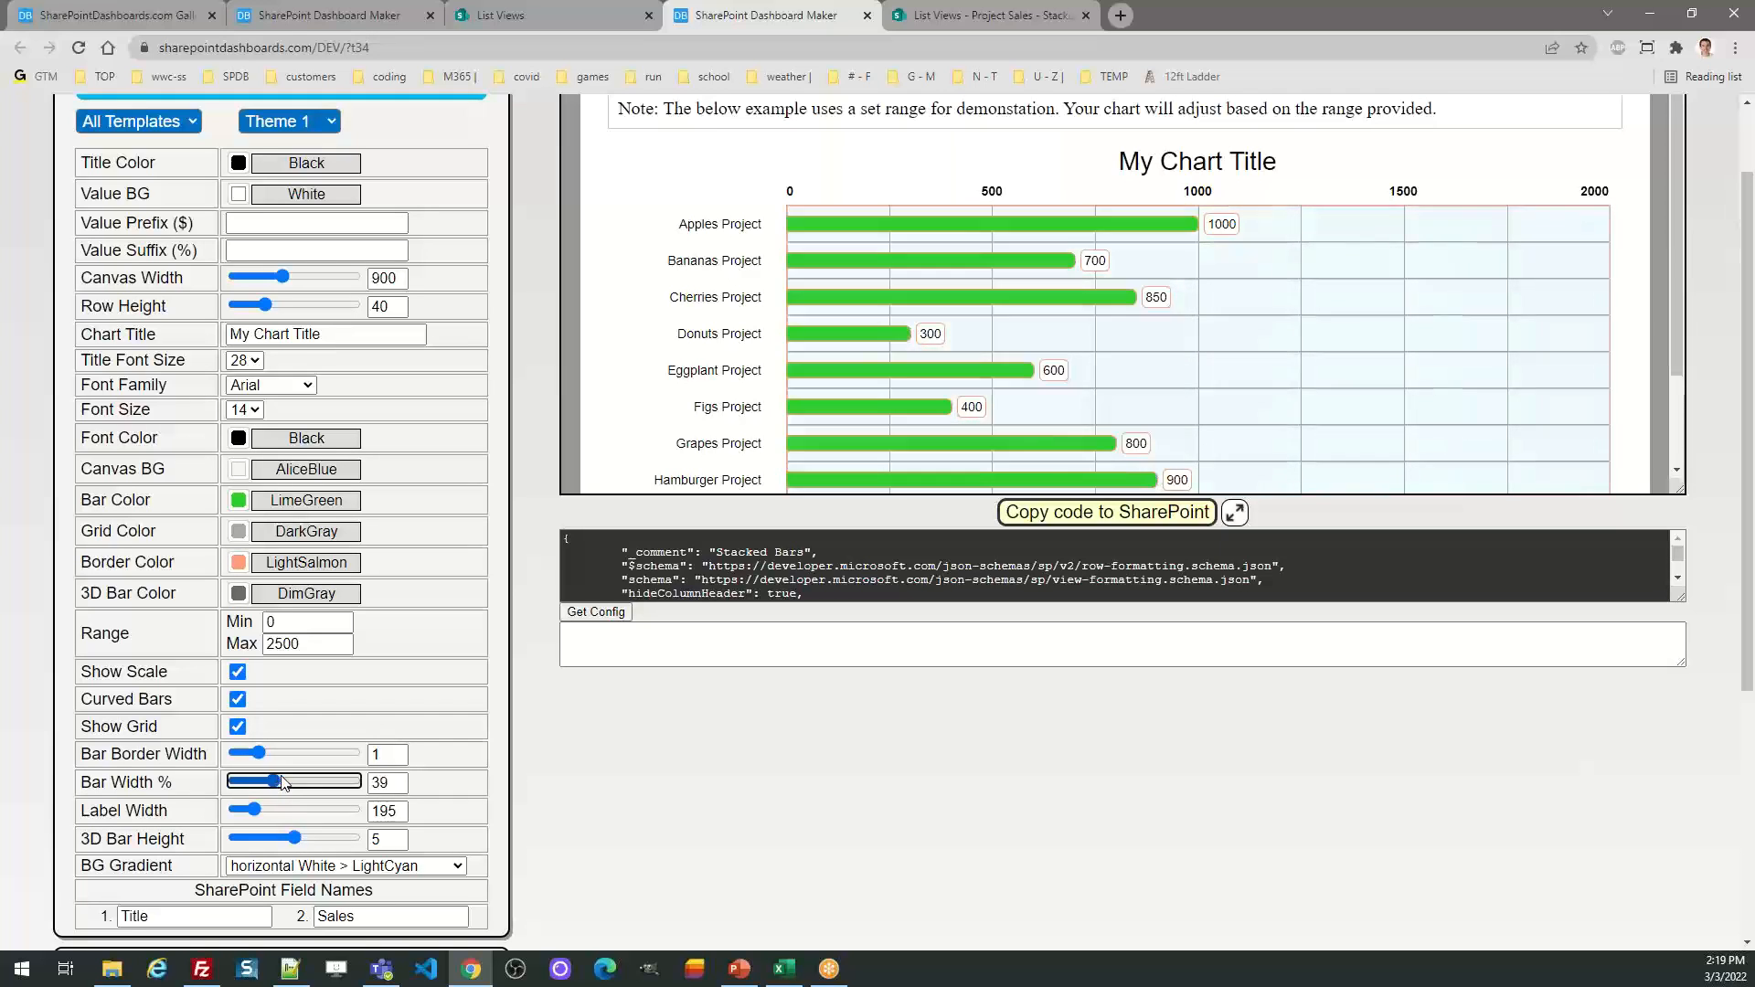
{"action": "key", "text": "Left"}
{"action": "key", "text": "Left"}
{"action": "key", "text": "Left"}
{"action": "key", "text": "Left"}
{"action": "key", "text": "Left"}
{"action": "key", "text": "Left"}
{"action": "key", "text": "Left"}
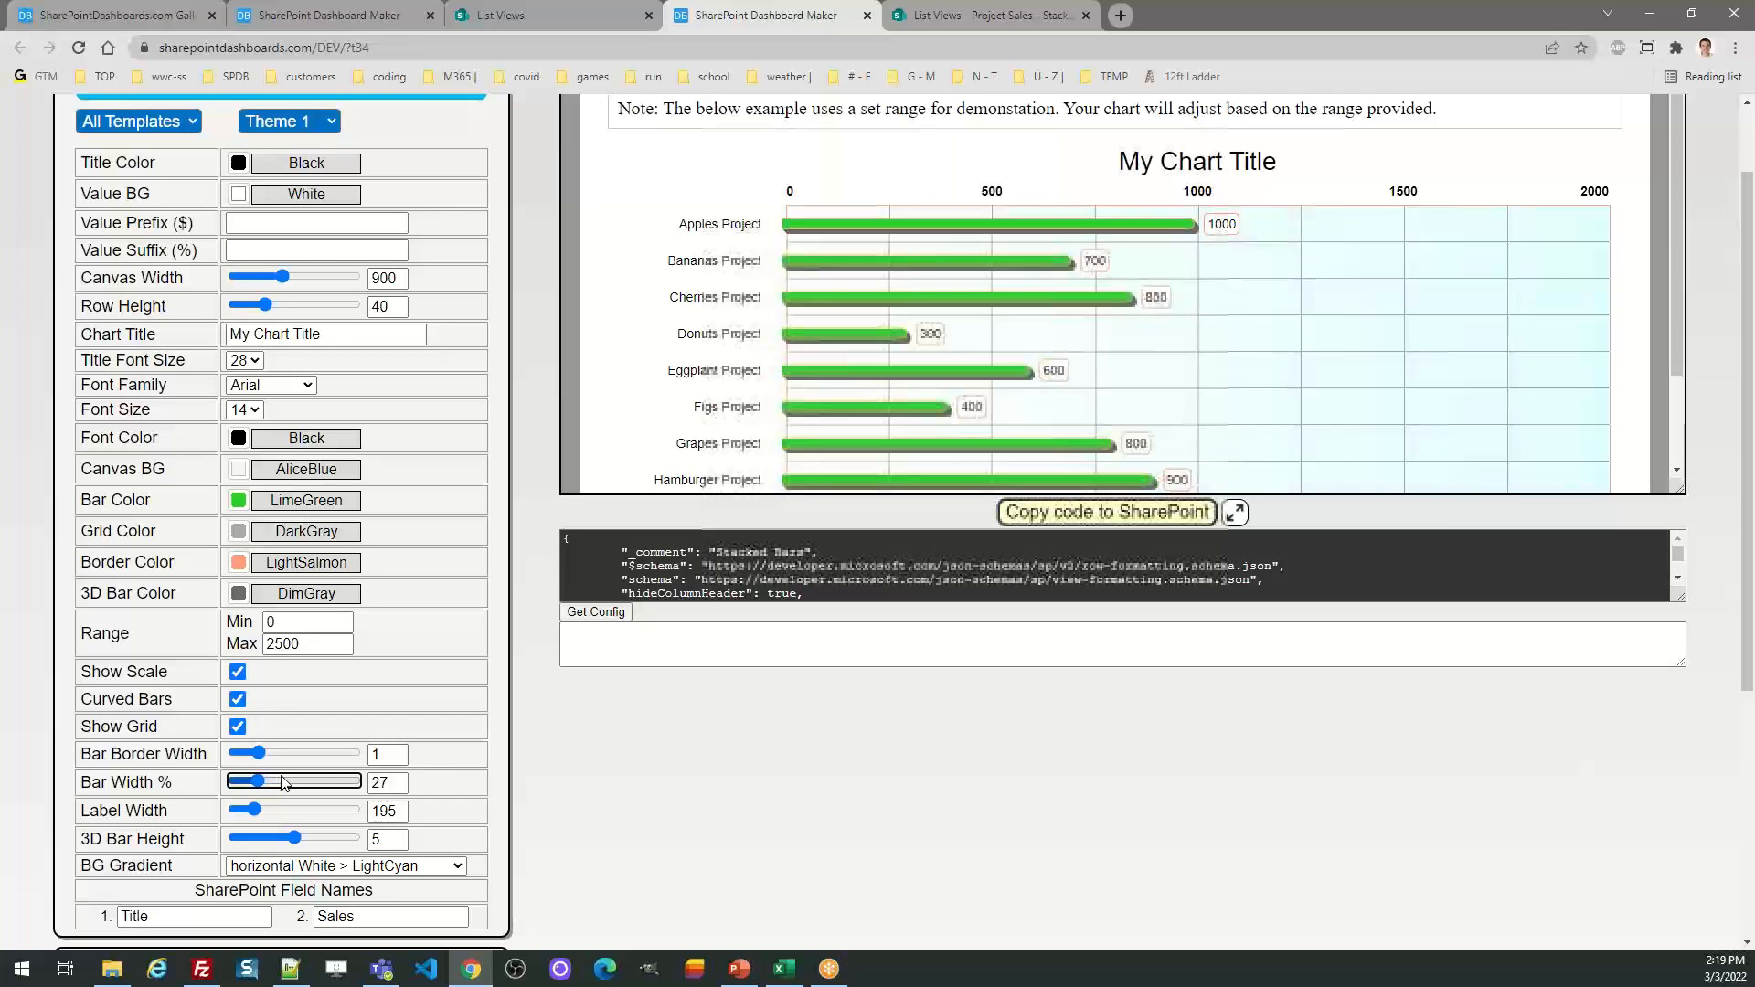
{"action": "key", "text": "Right"}
{"action": "key", "text": "Right"}
{"action": "key", "text": "Right"}
{"action": "key", "text": "Right"}
{"action": "key", "text": "Right"}
{"action": "key", "text": "Right"}
{"action": "key", "text": "Right"}
{"action": "key", "text": "Right"}
{"action": "key", "text": "Right"}
{"action": "key", "text": "Right"}
{"action": "key", "text": "Right"}
{"action": "key", "text": "Right"}
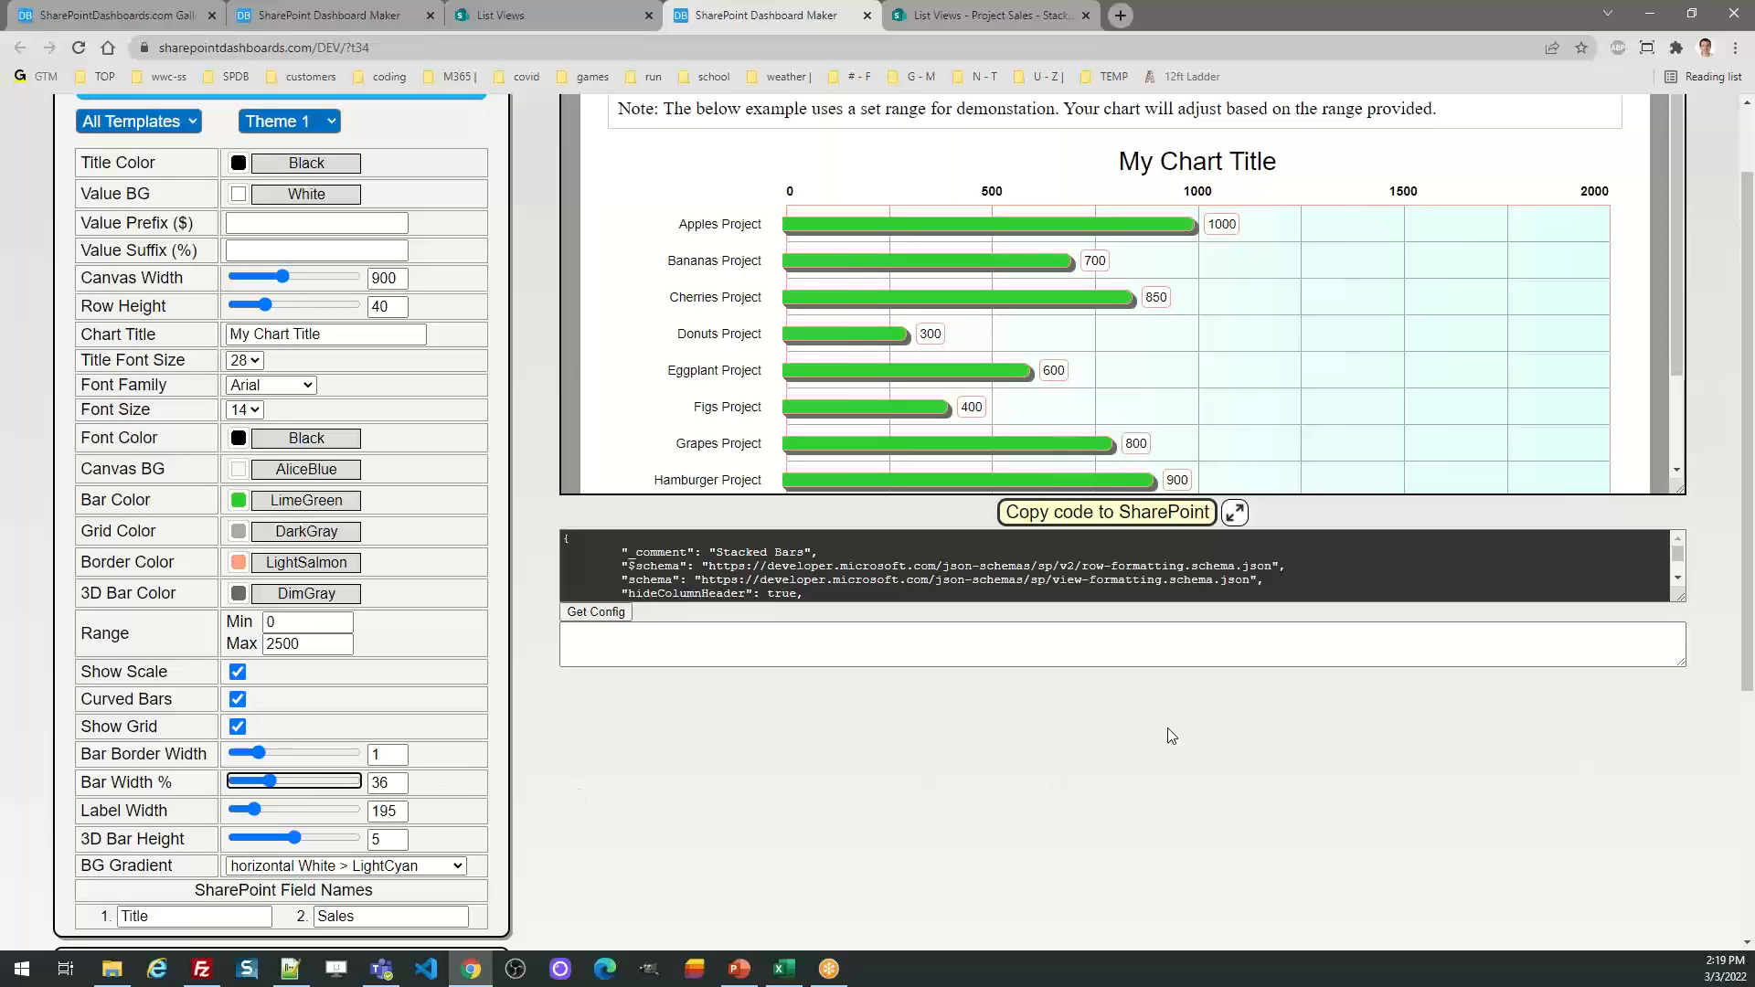
Preview the All Rows bar chart in Theme 2 through Theme 7, one after another
{"action": "scroll", "coordinate": [1747, 645], "scroll_direction": "up", "scroll_amount": 1}
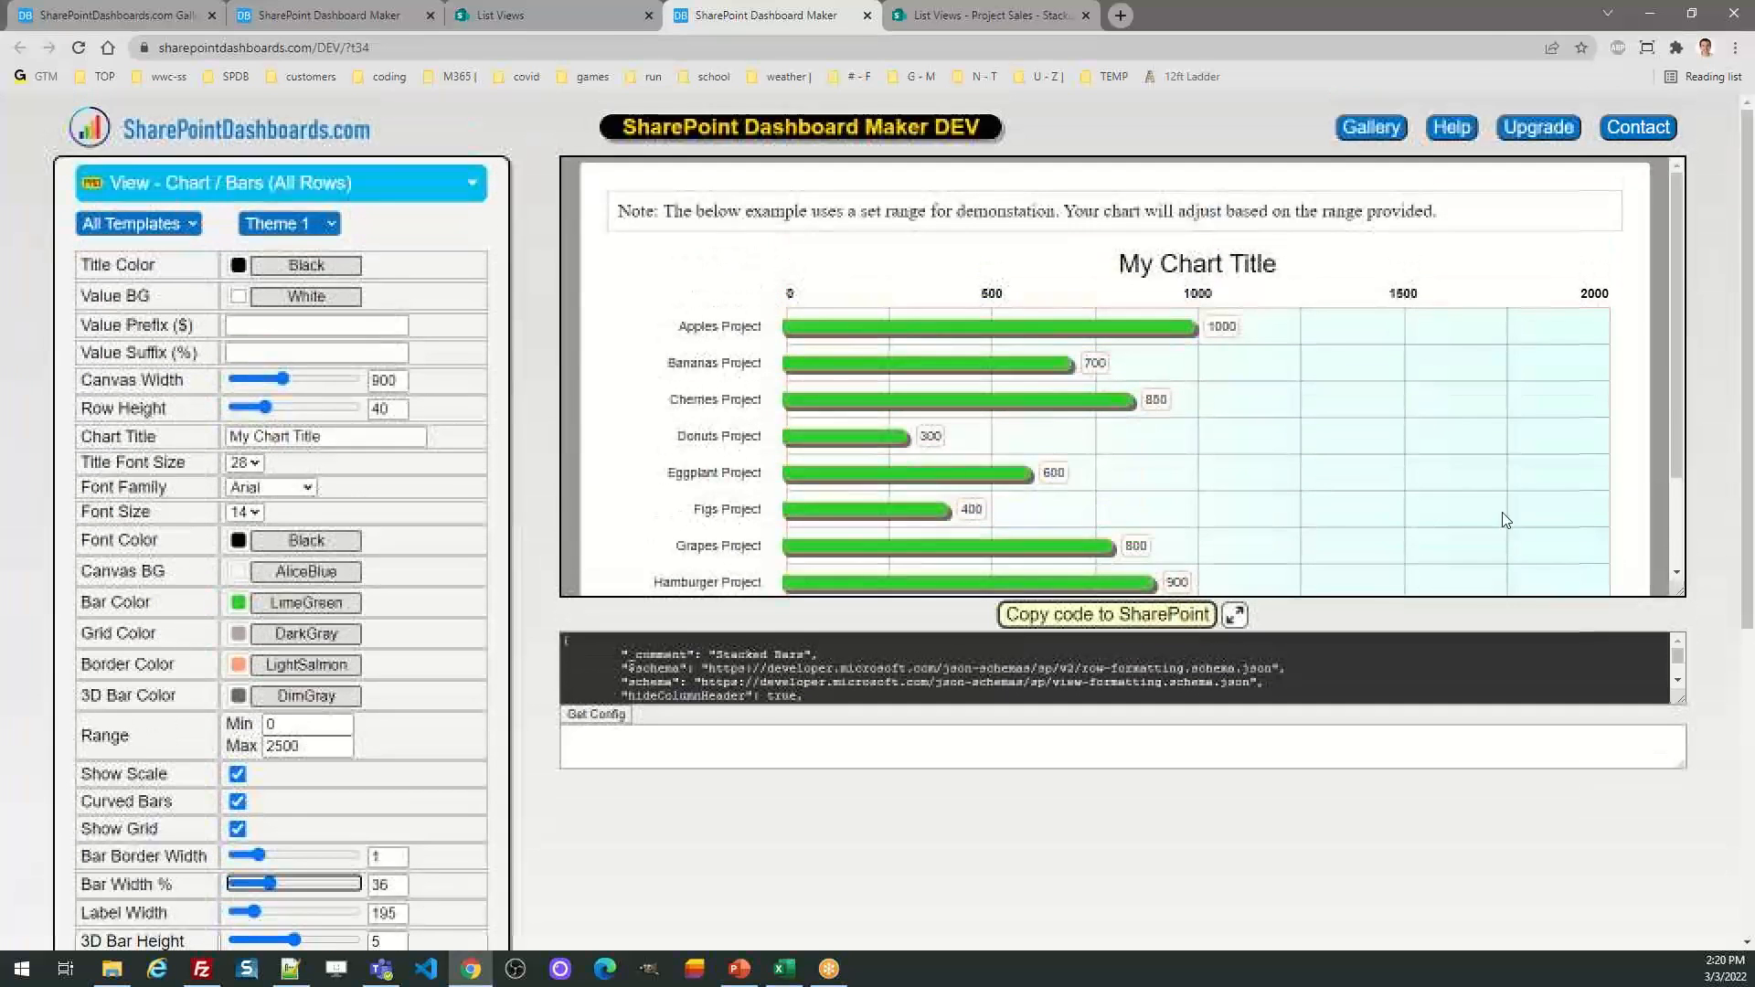
{"action": "left_click", "coordinate": [332, 229]}
{"action": "left_click", "coordinate": [320, 267]}
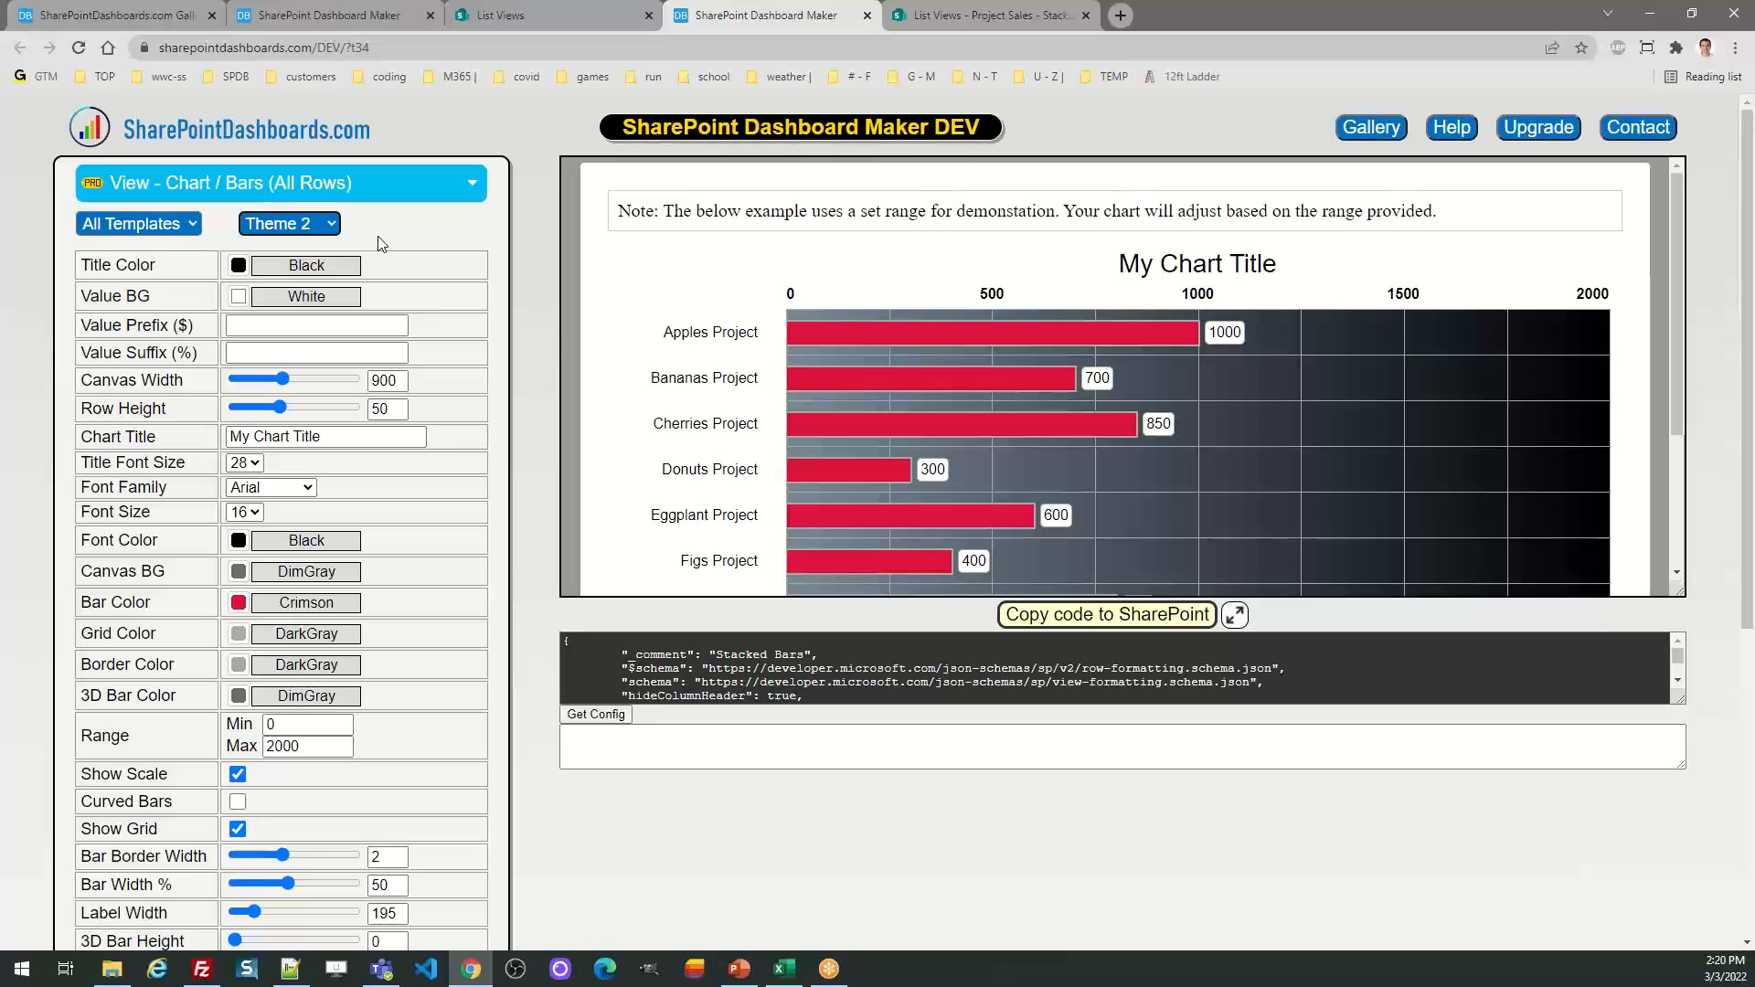
{"action": "left_click", "coordinate": [331, 225]}
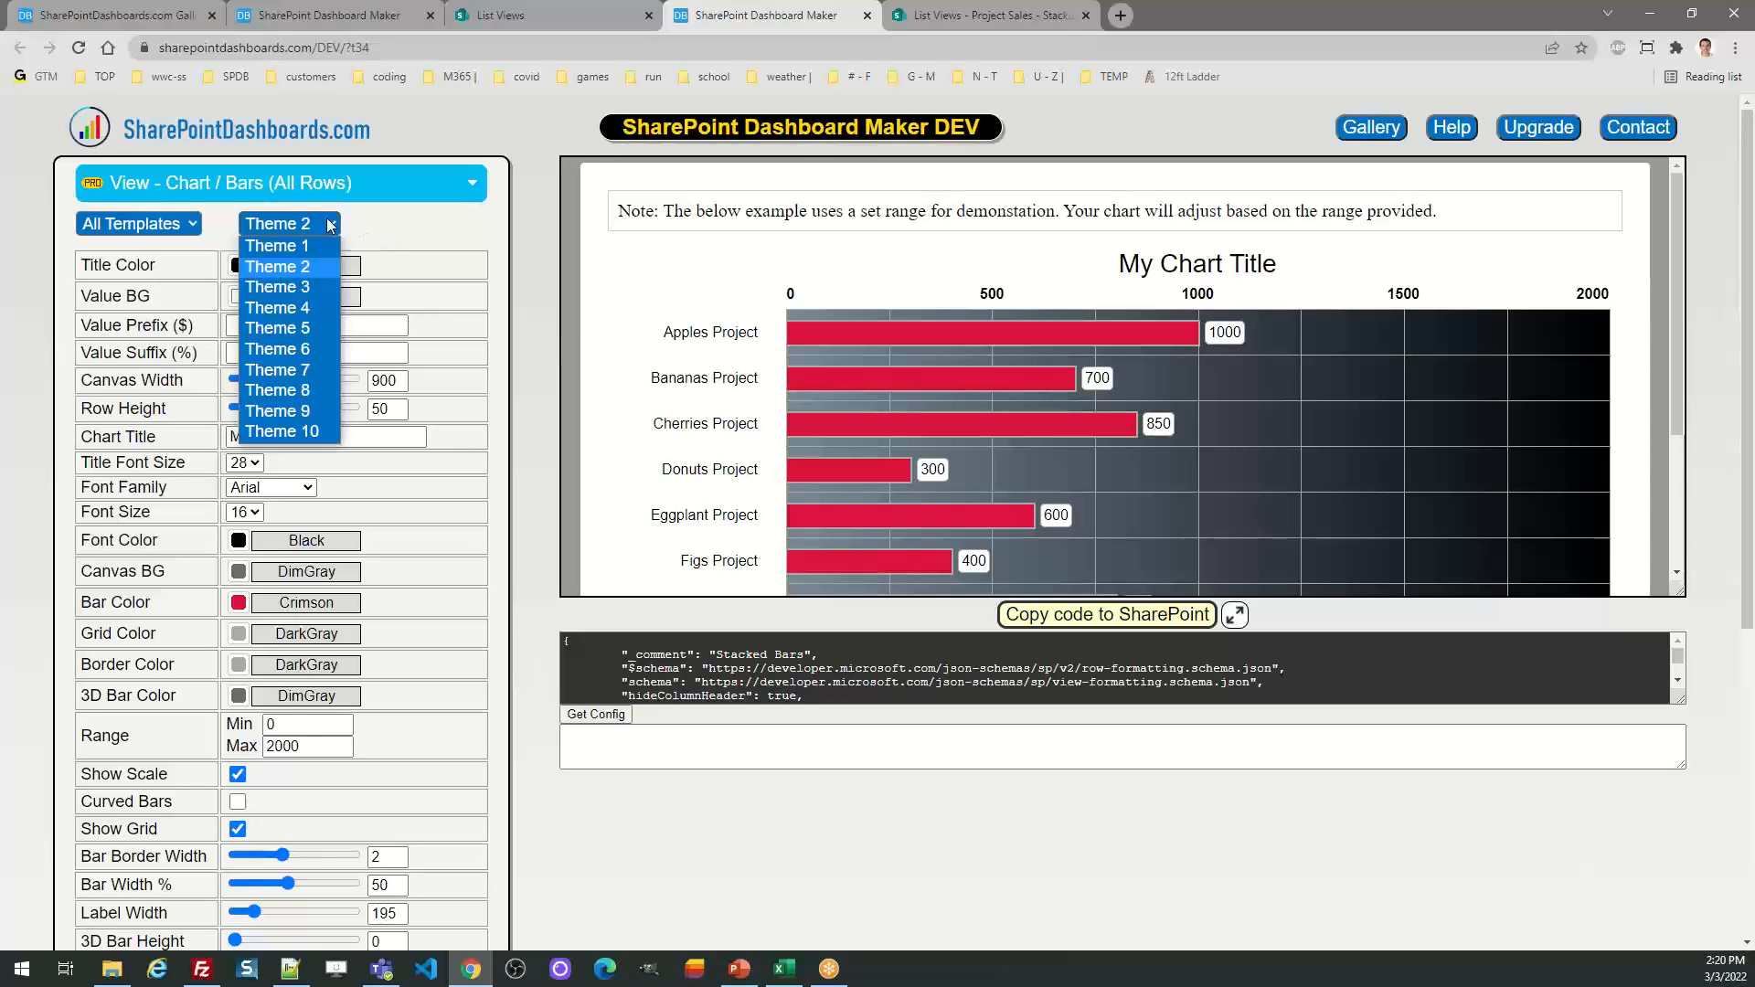
{"action": "left_click", "coordinate": [322, 291]}
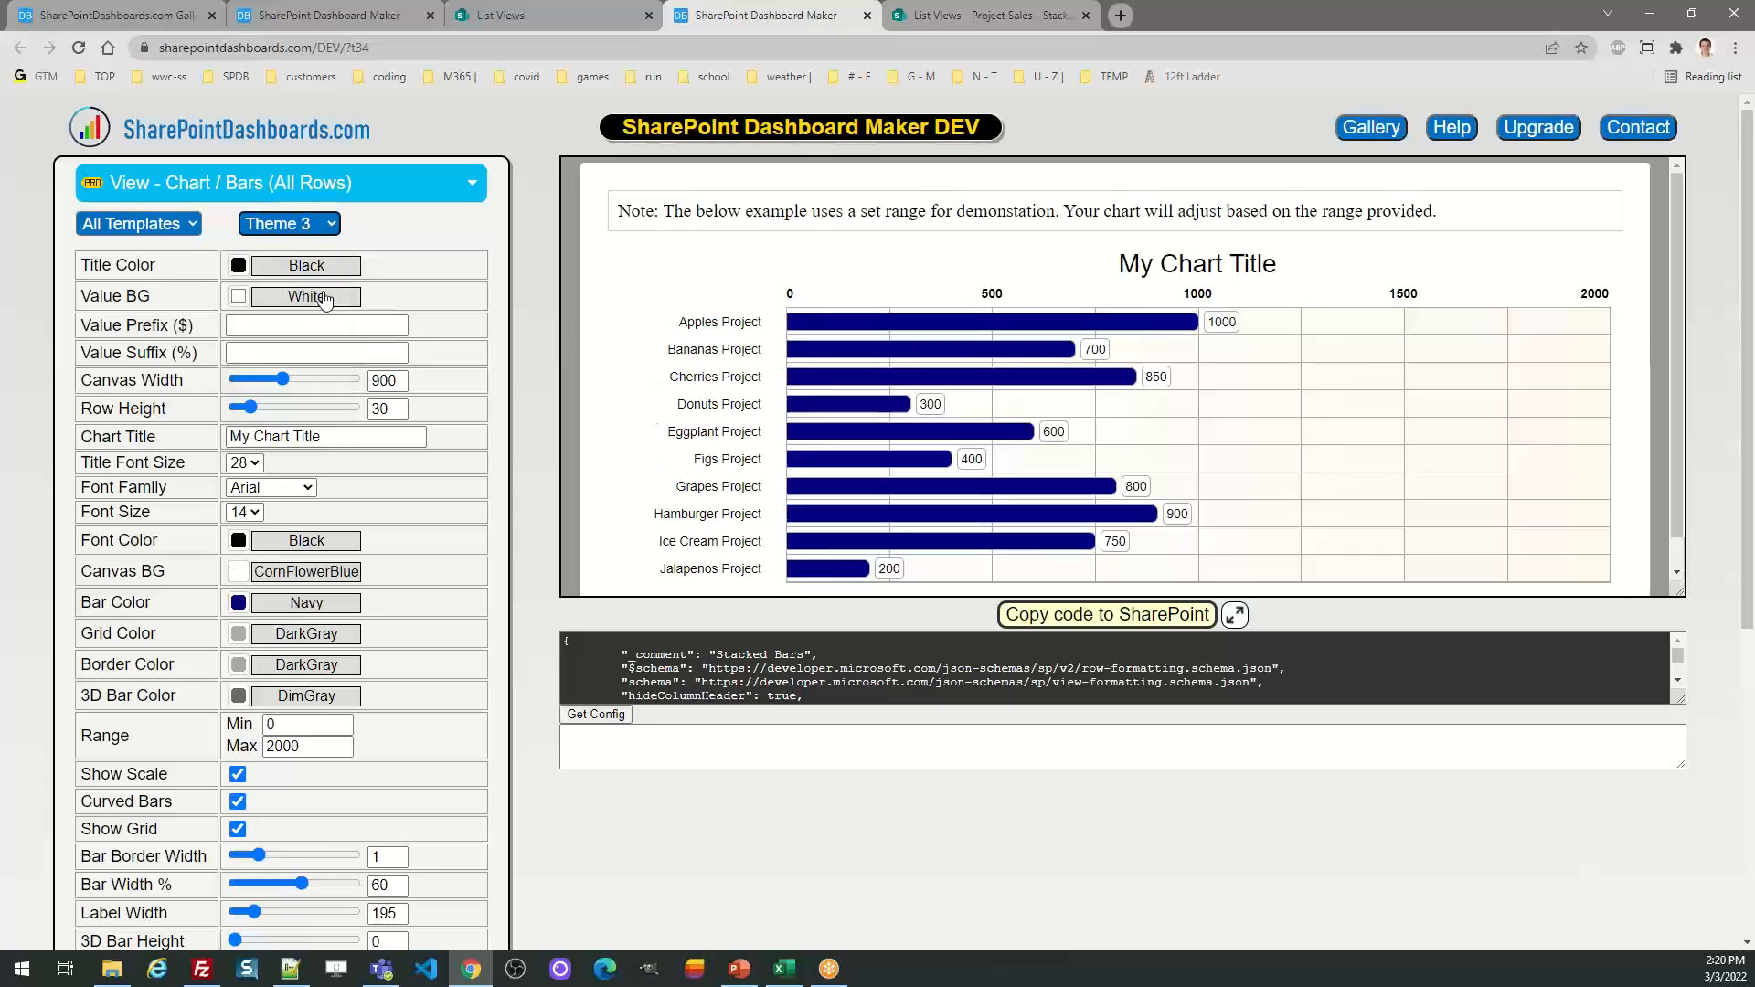
{"action": "left_click", "coordinate": [323, 231]}
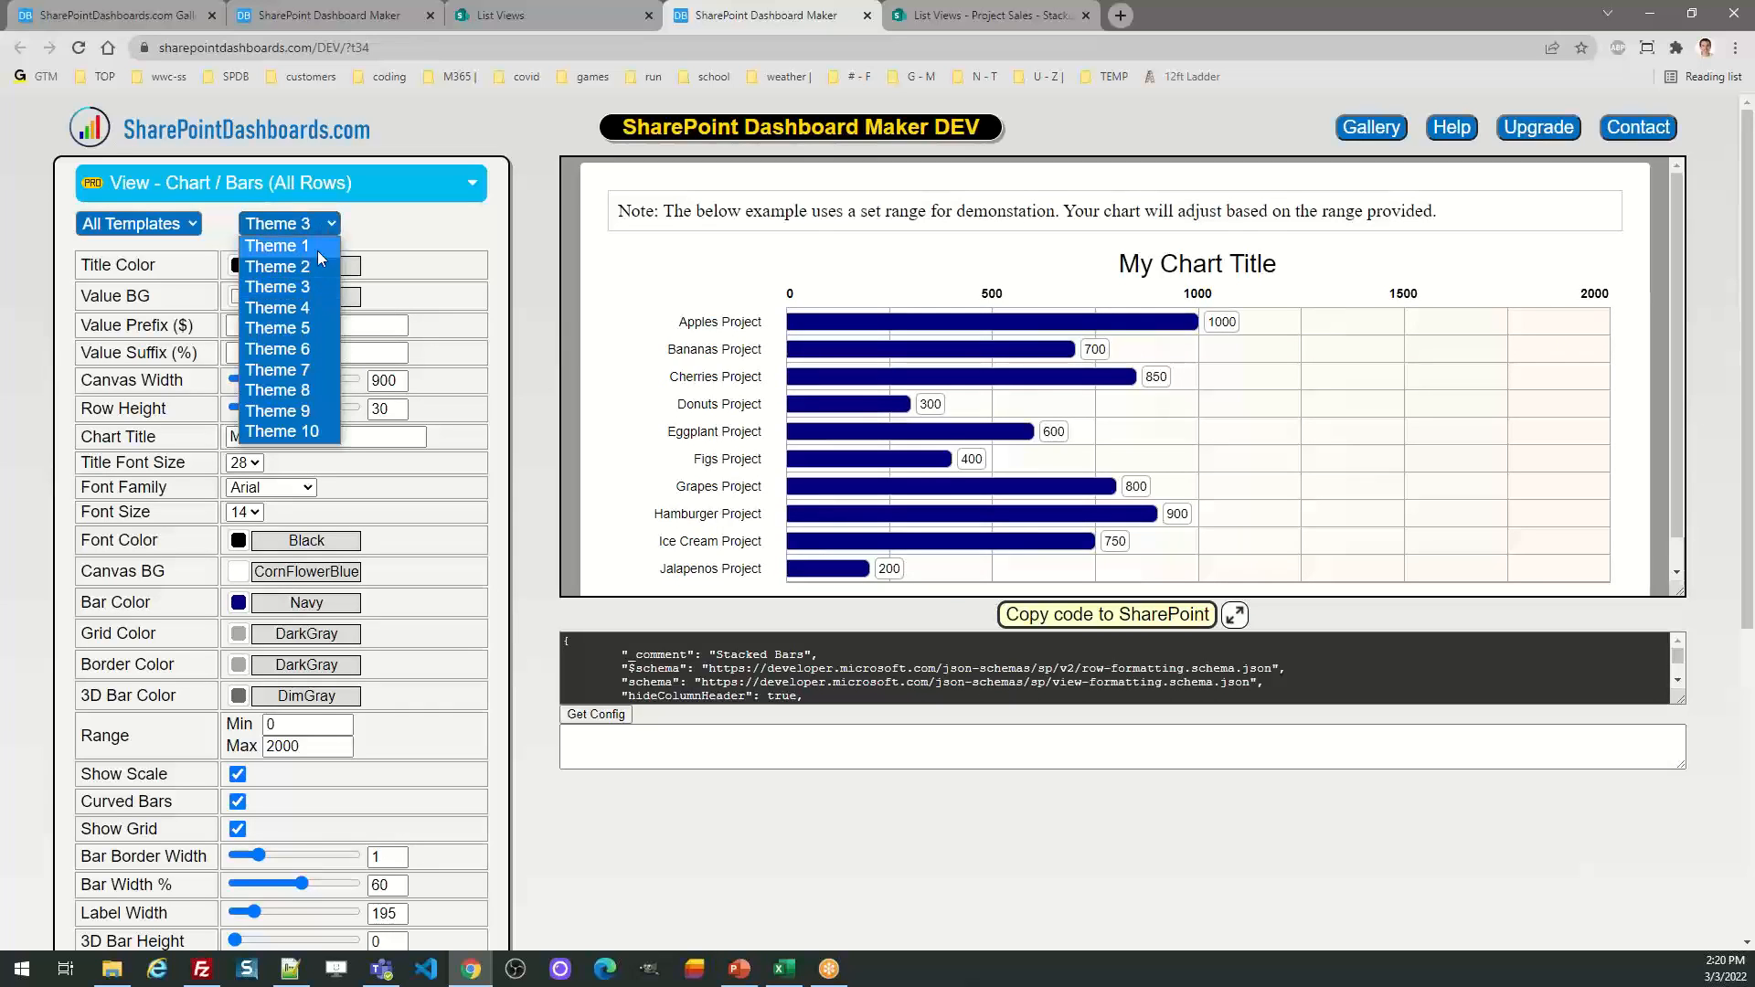
{"action": "left_click", "coordinate": [314, 309]}
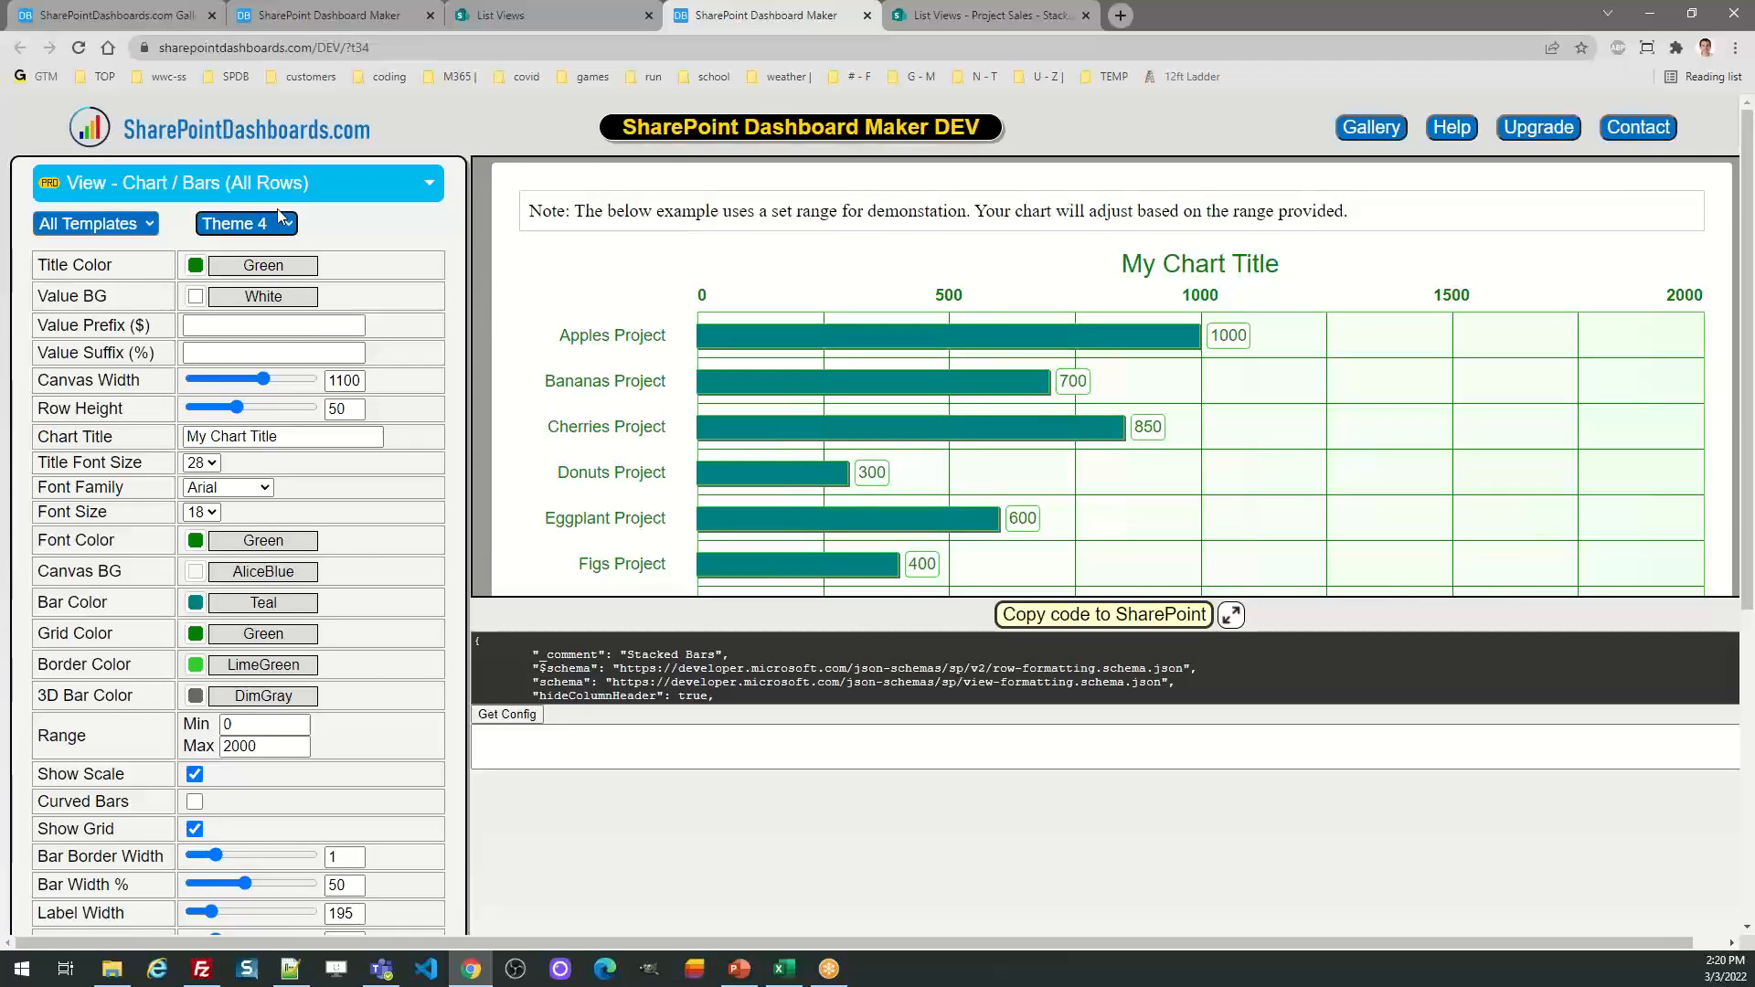
{"action": "left_click", "coordinate": [283, 222]}
{"action": "left_click", "coordinate": [288, 325]}
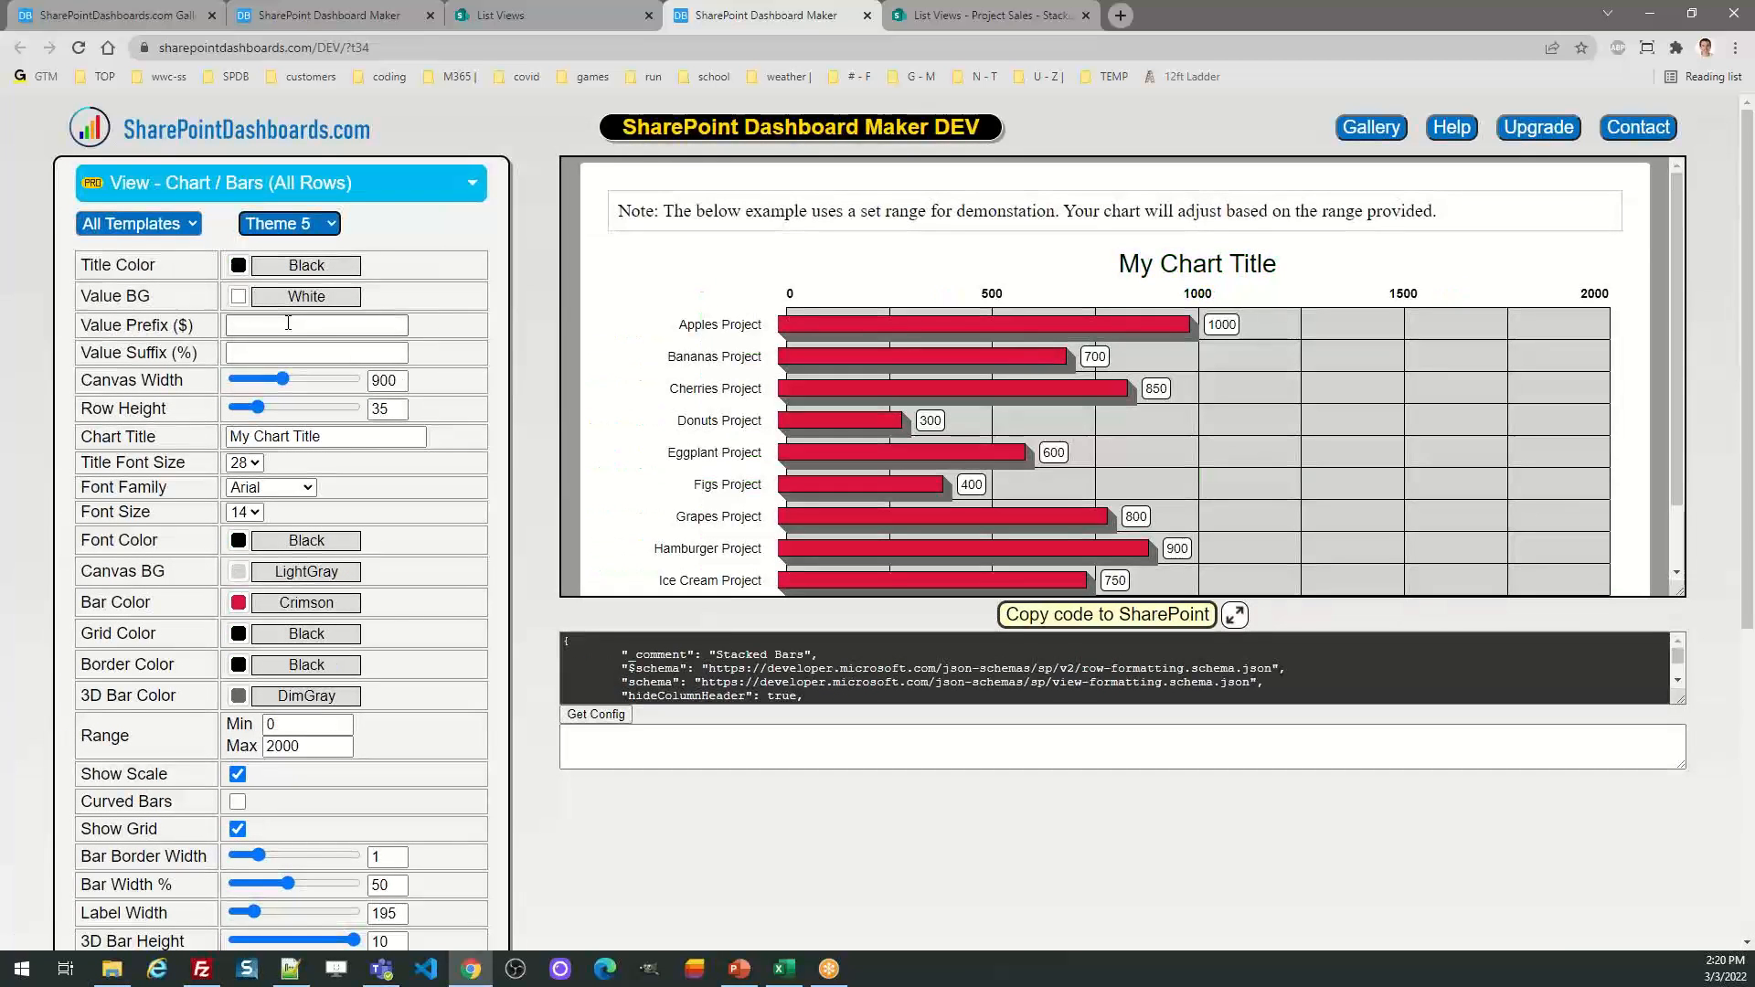
{"action": "left_click", "coordinate": [285, 229]}
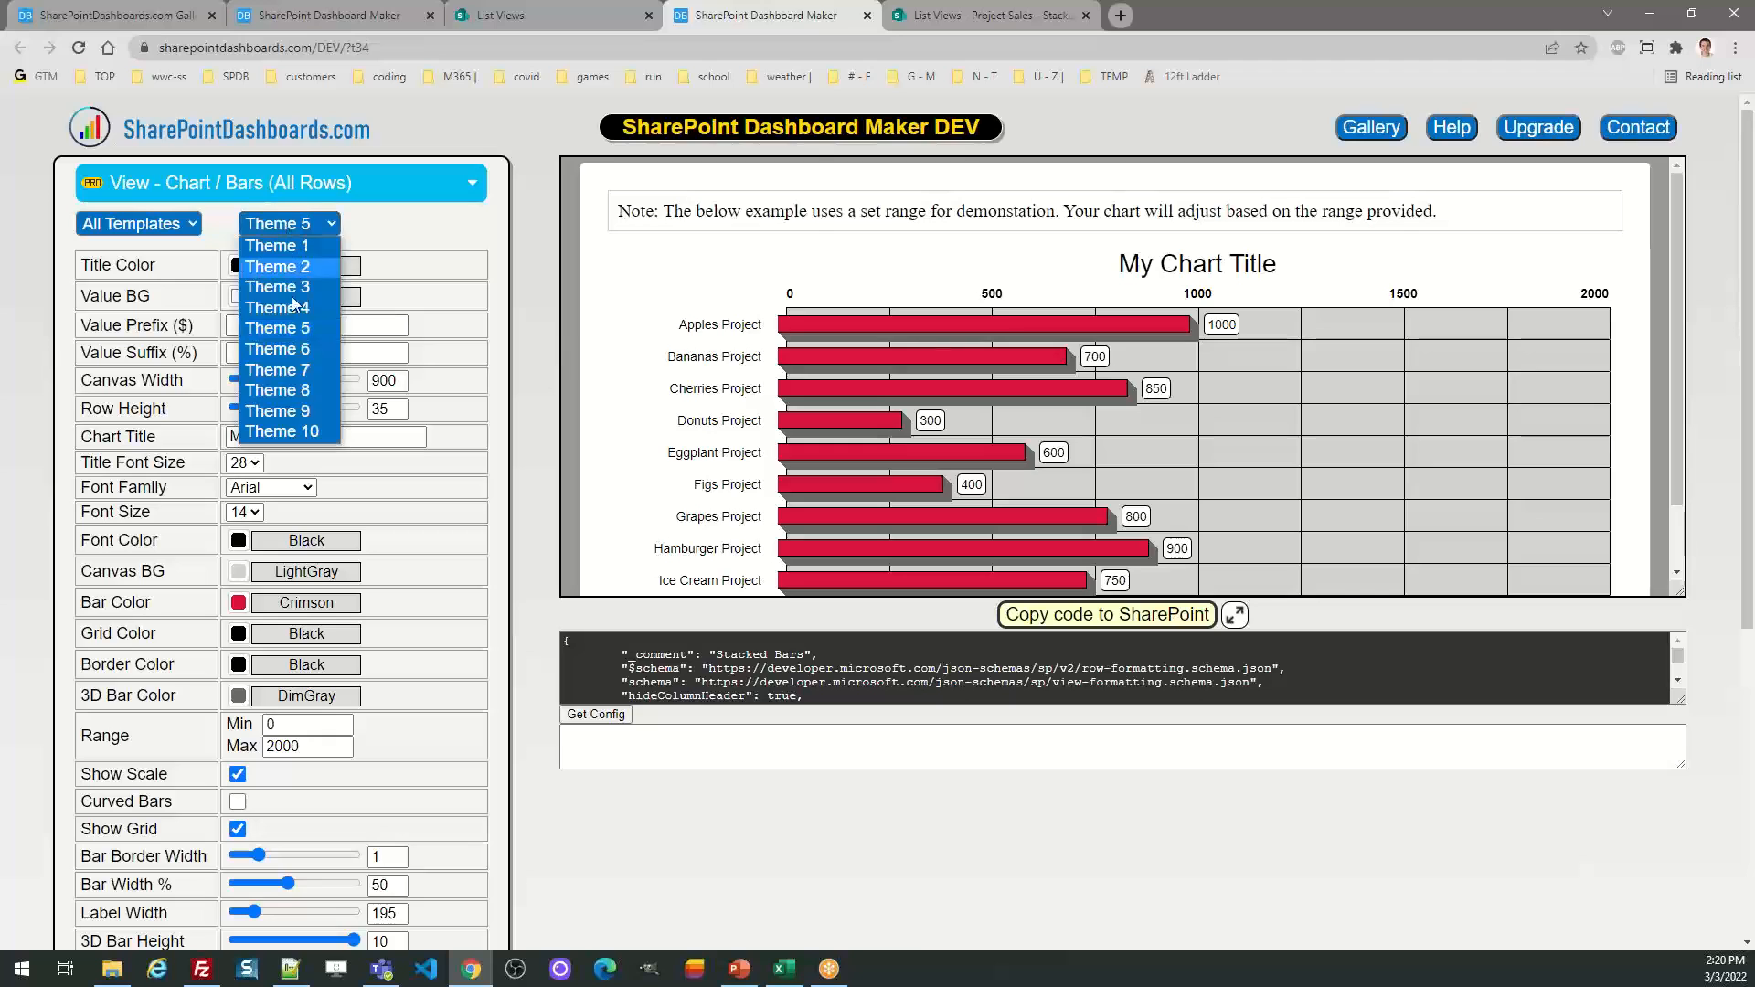
{"action": "left_click", "coordinate": [302, 349]}
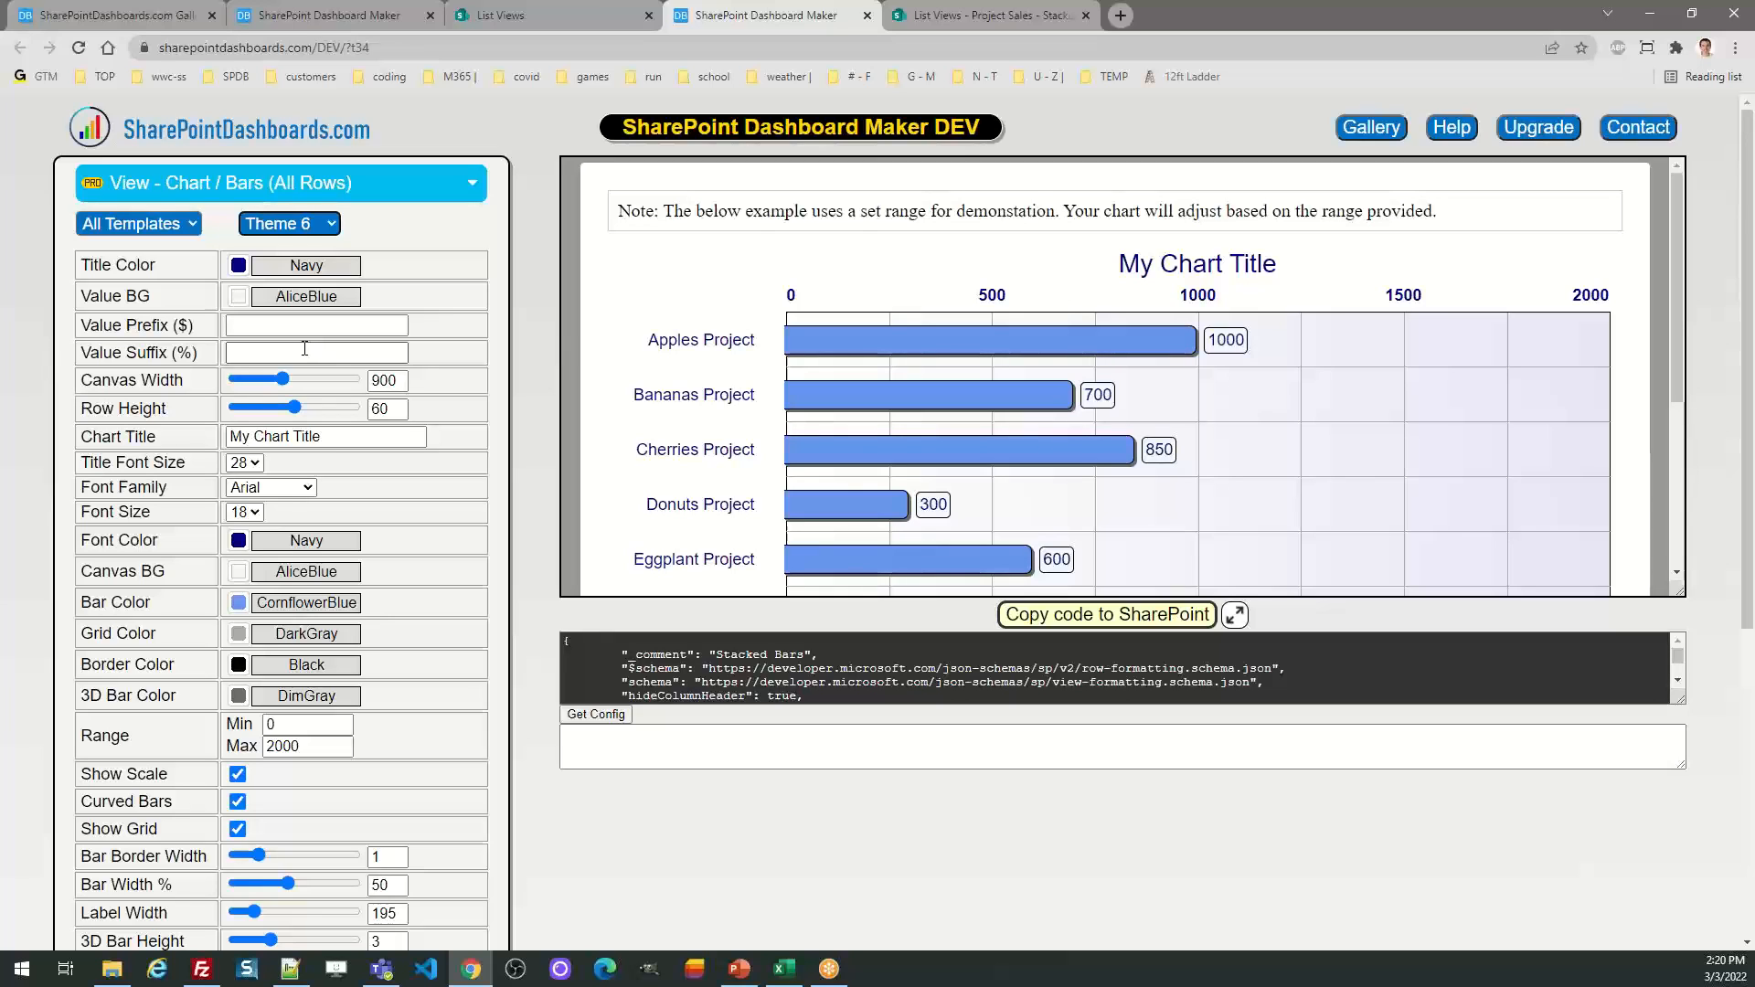
{"action": "left_click", "coordinate": [311, 225]}
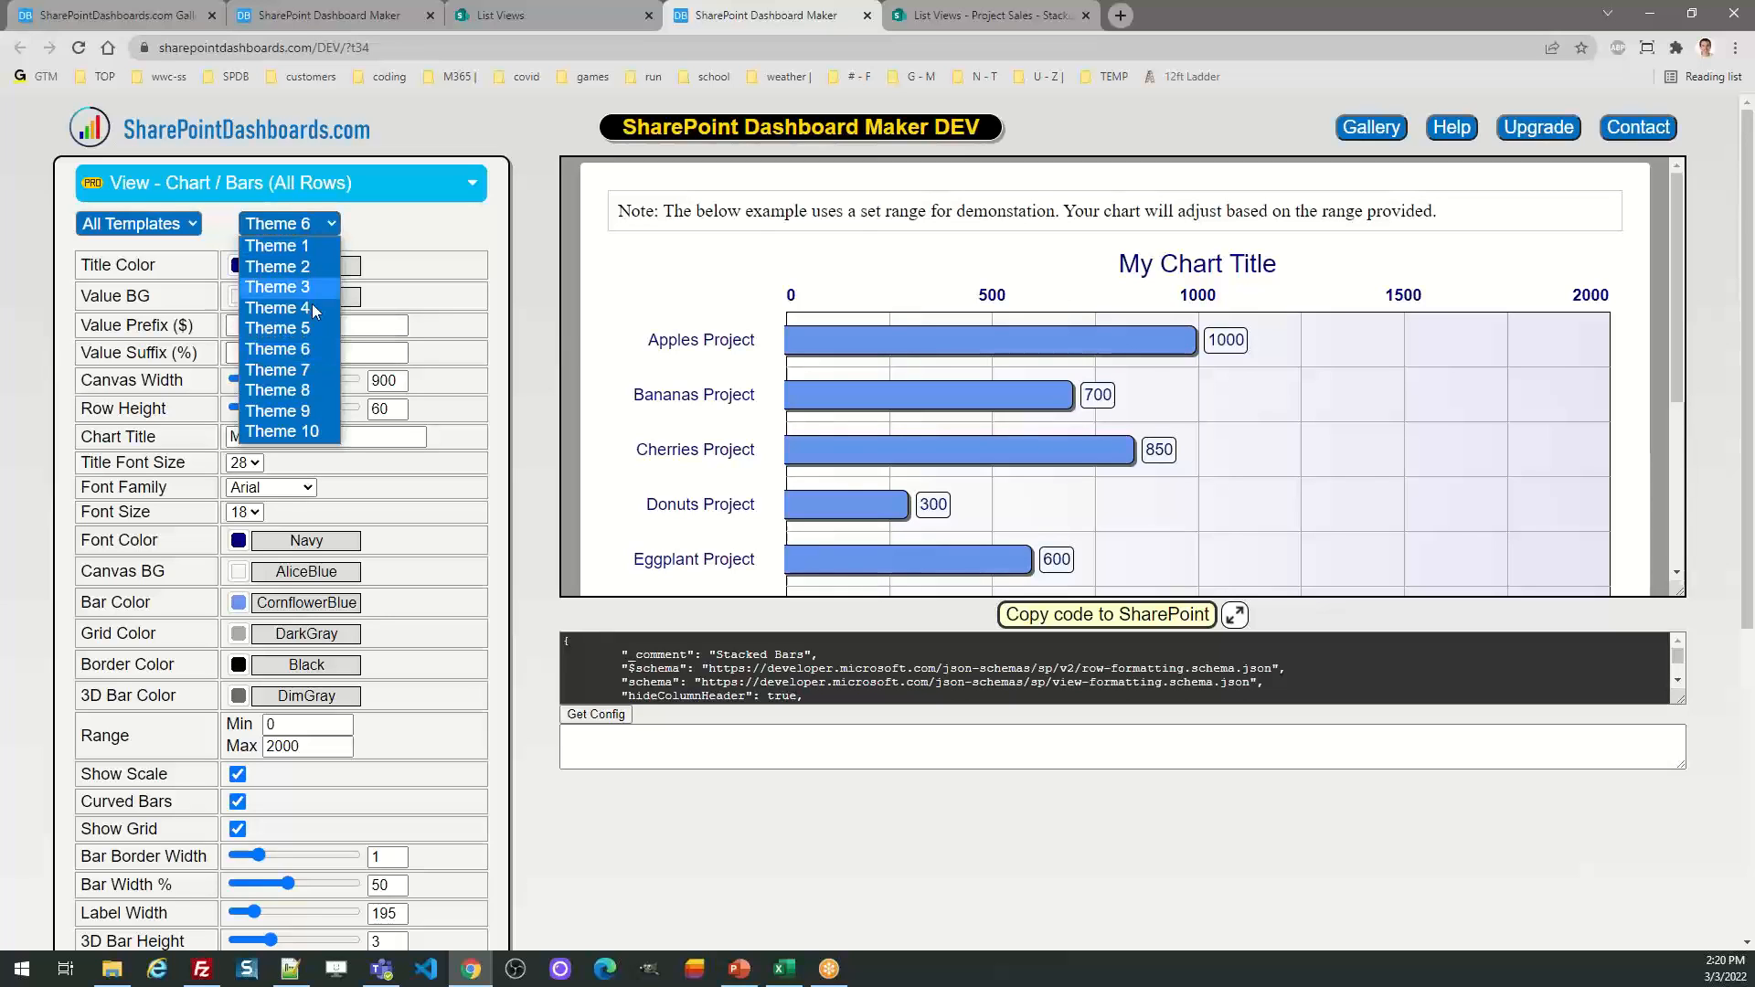
{"action": "left_click", "coordinate": [315, 370]}
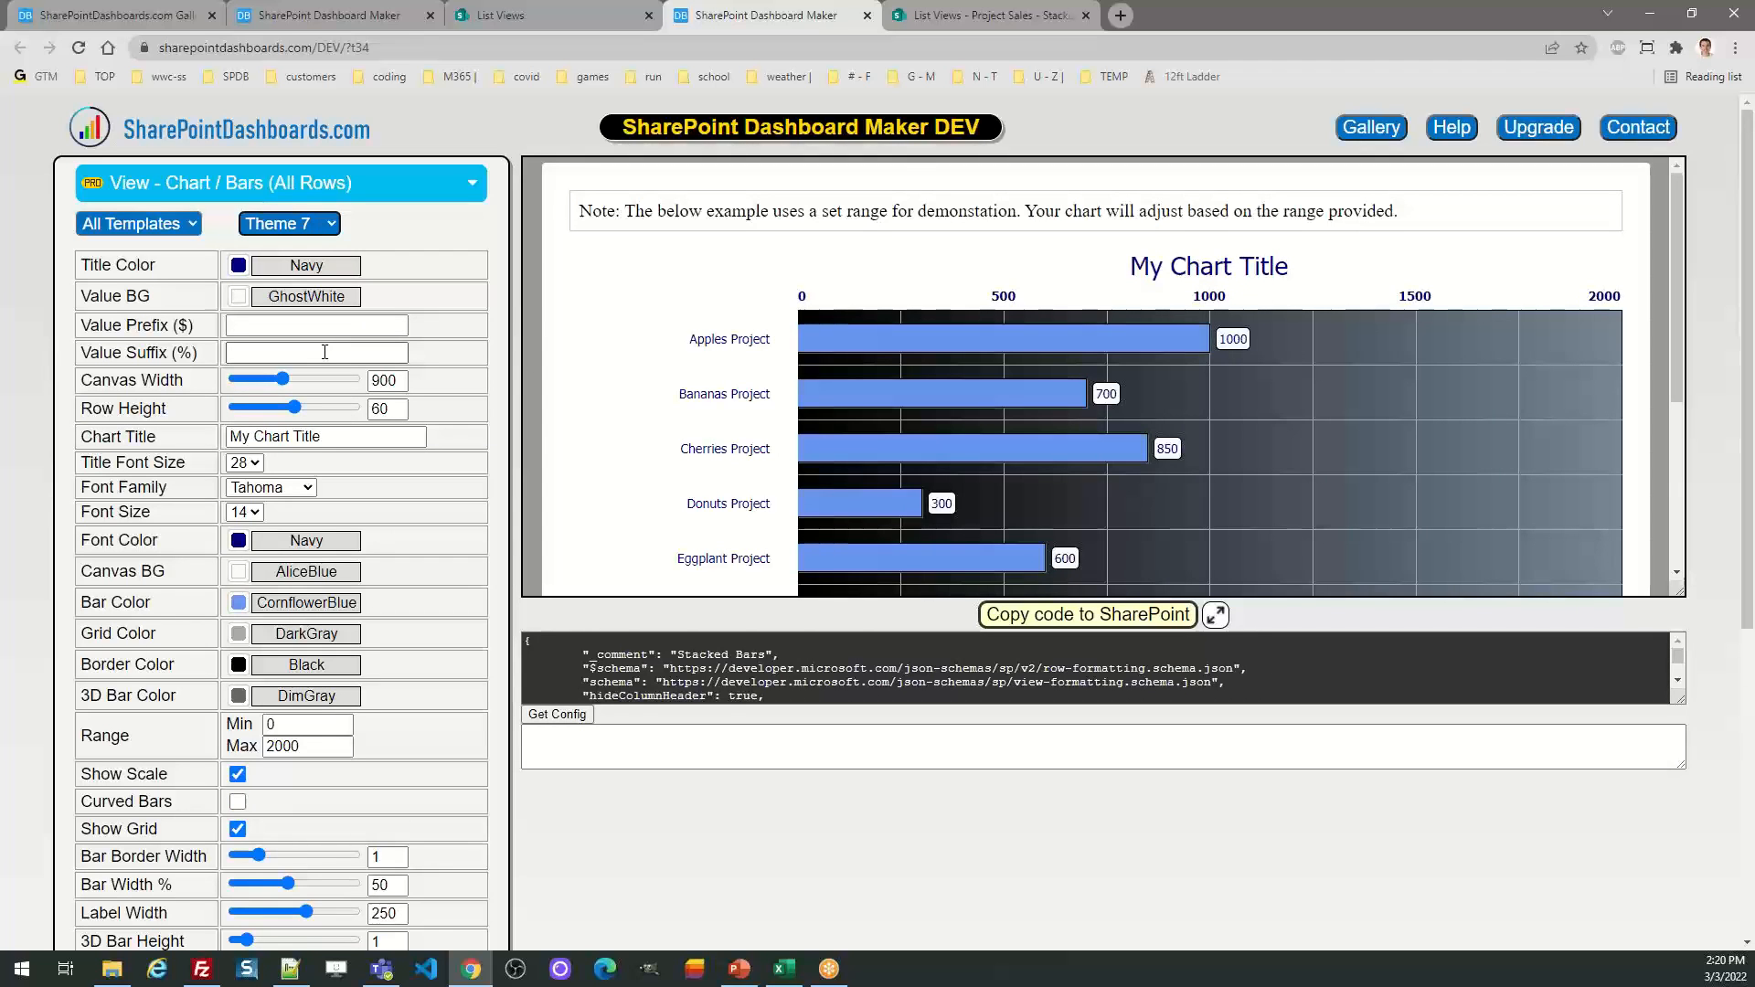
Close the All Rows template and Project Sales pages, and open the View - Chart / Bars Grouped template in SharePoint Dashboard Maker
{"action": "left_click", "coordinate": [865, 17]}
{"action": "left_click", "coordinate": [866, 17]}
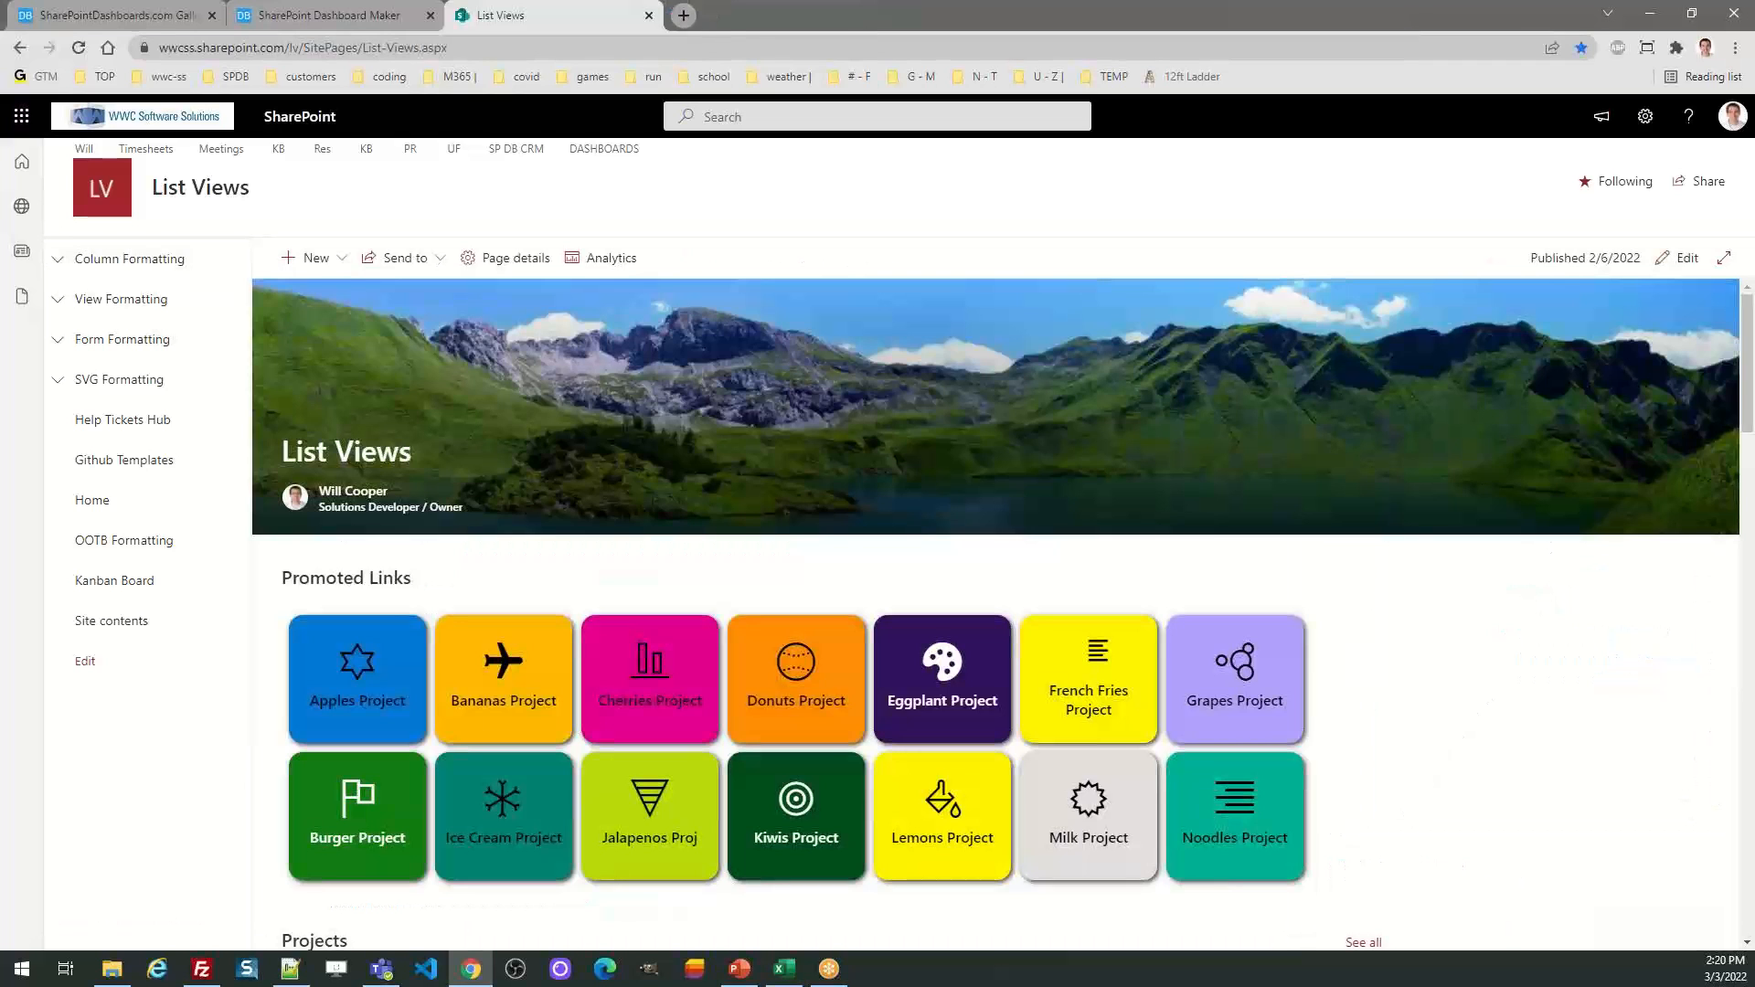
{"action": "key", "text": "alt+Tab"}
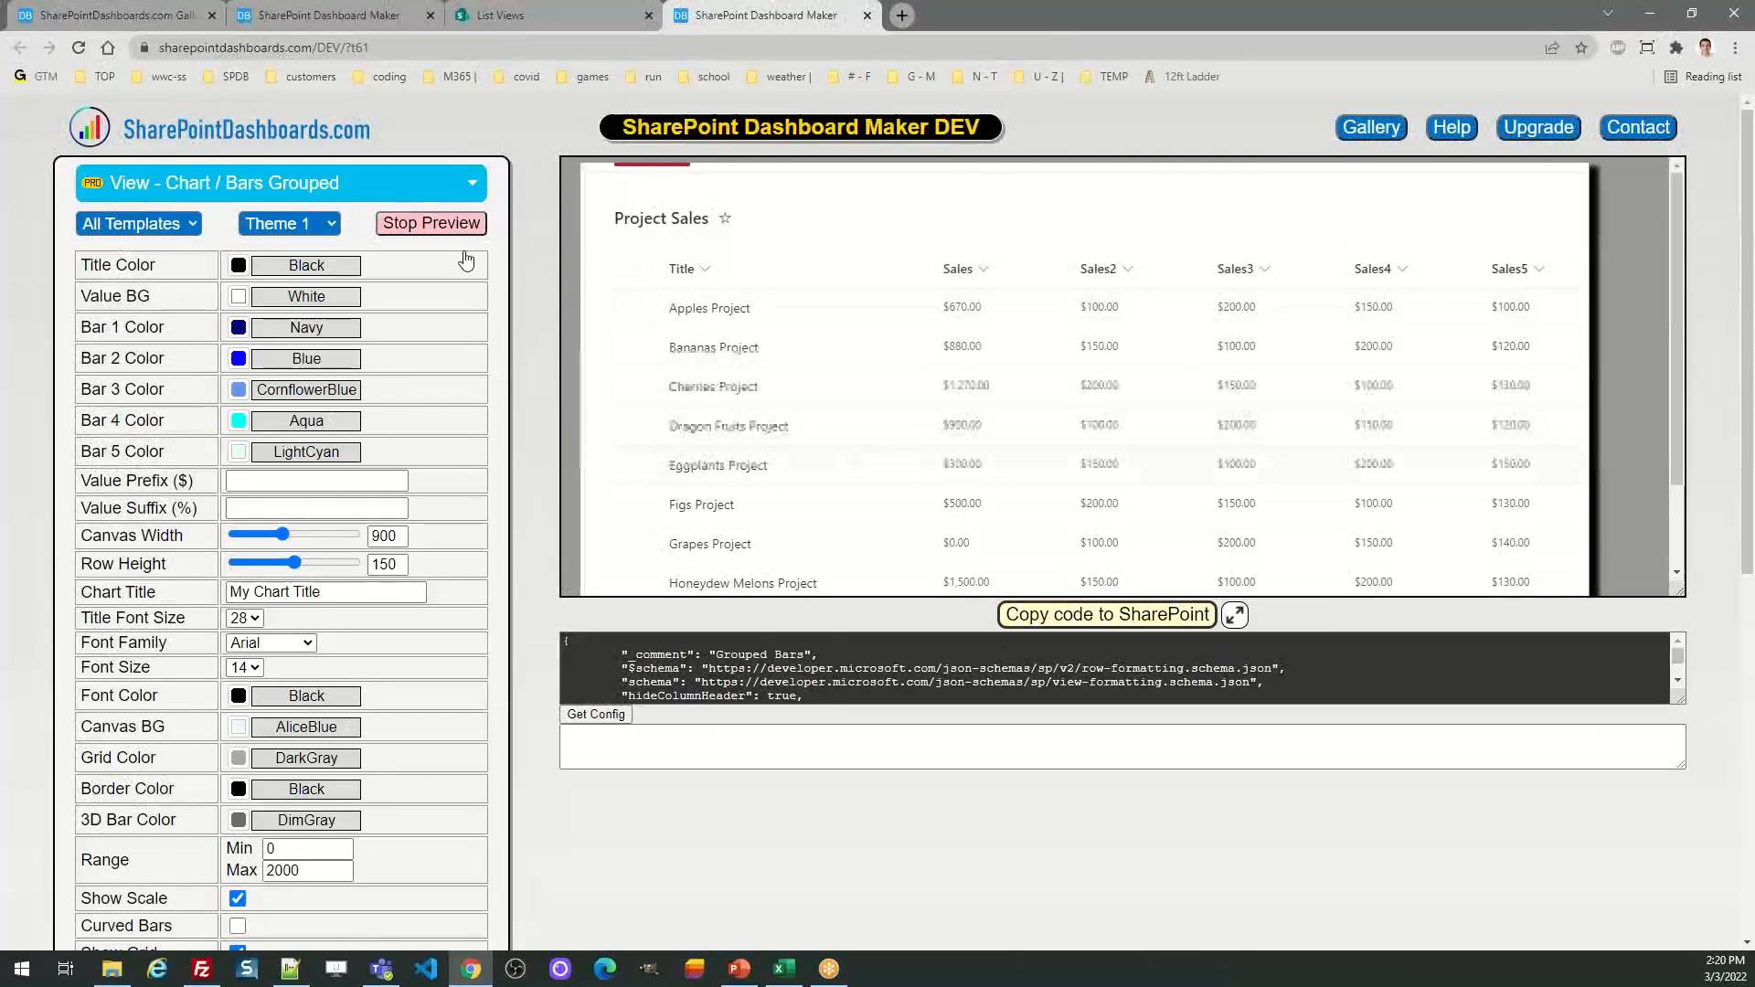
Stop the Bars Grouped template's preview and try Theme 2 before applying Theme 4 to the chart
{"action": "left_click", "coordinate": [453, 225]}
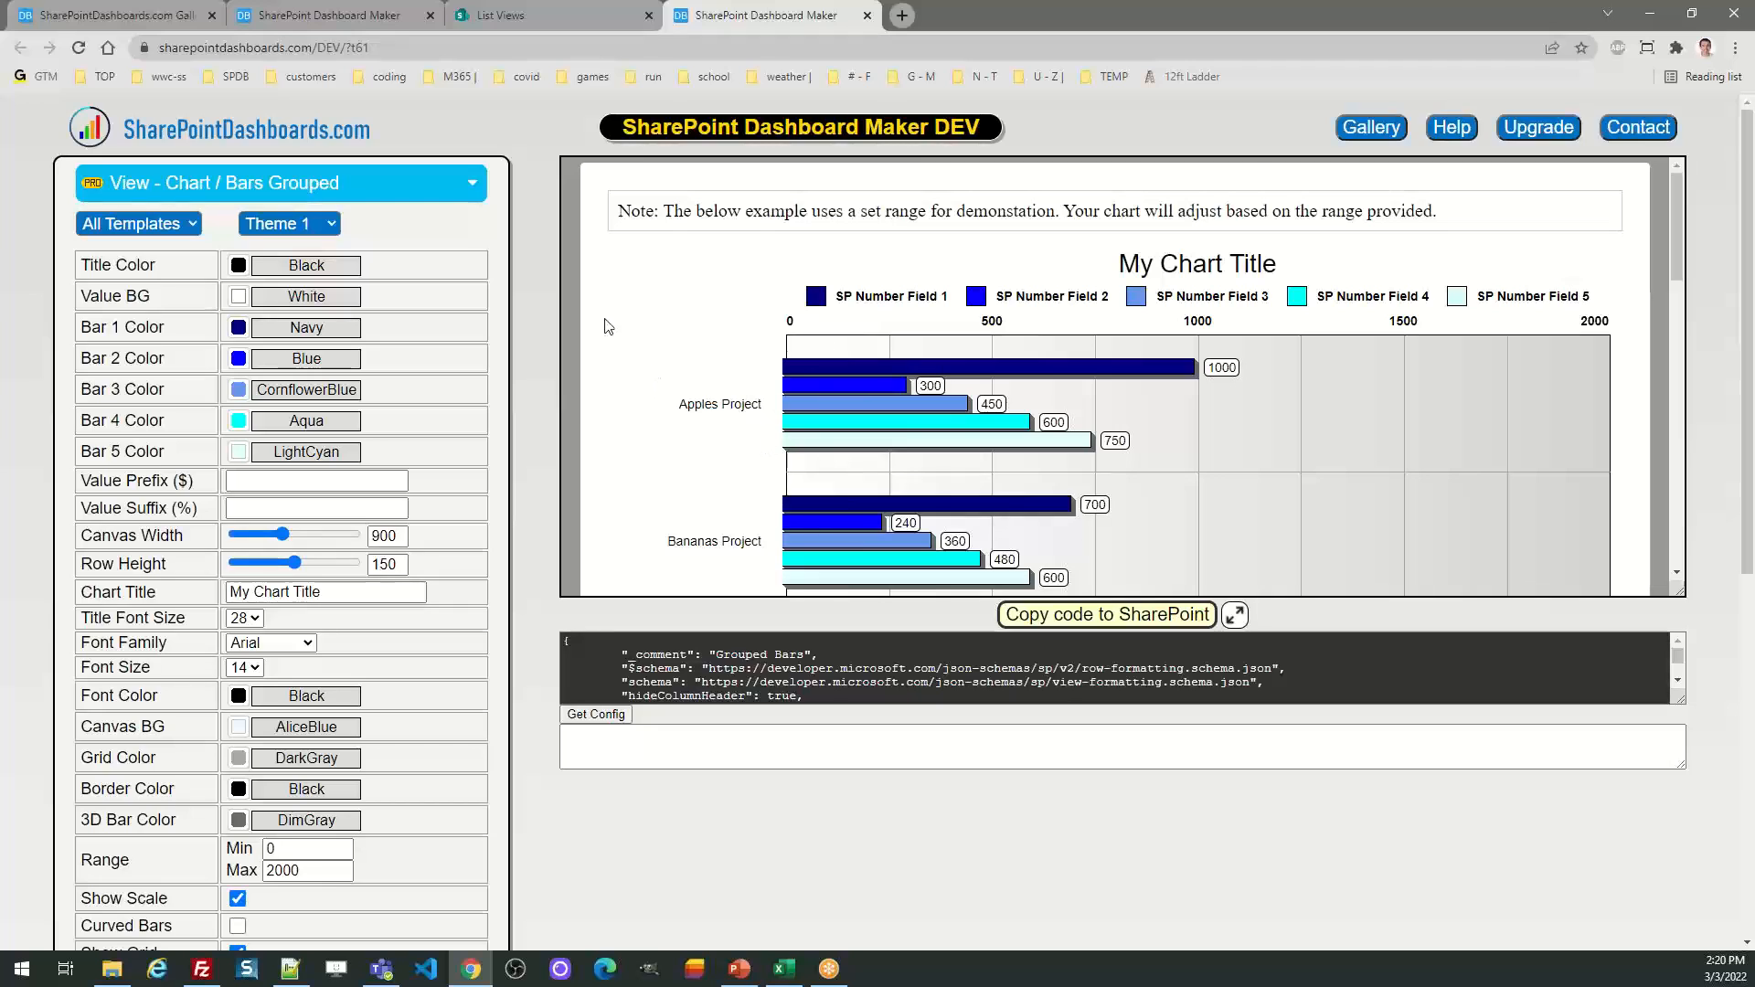
{"action": "left_click", "coordinate": [316, 223]}
{"action": "left_click", "coordinate": [310, 266]}
{"action": "left_click", "coordinate": [321, 231]}
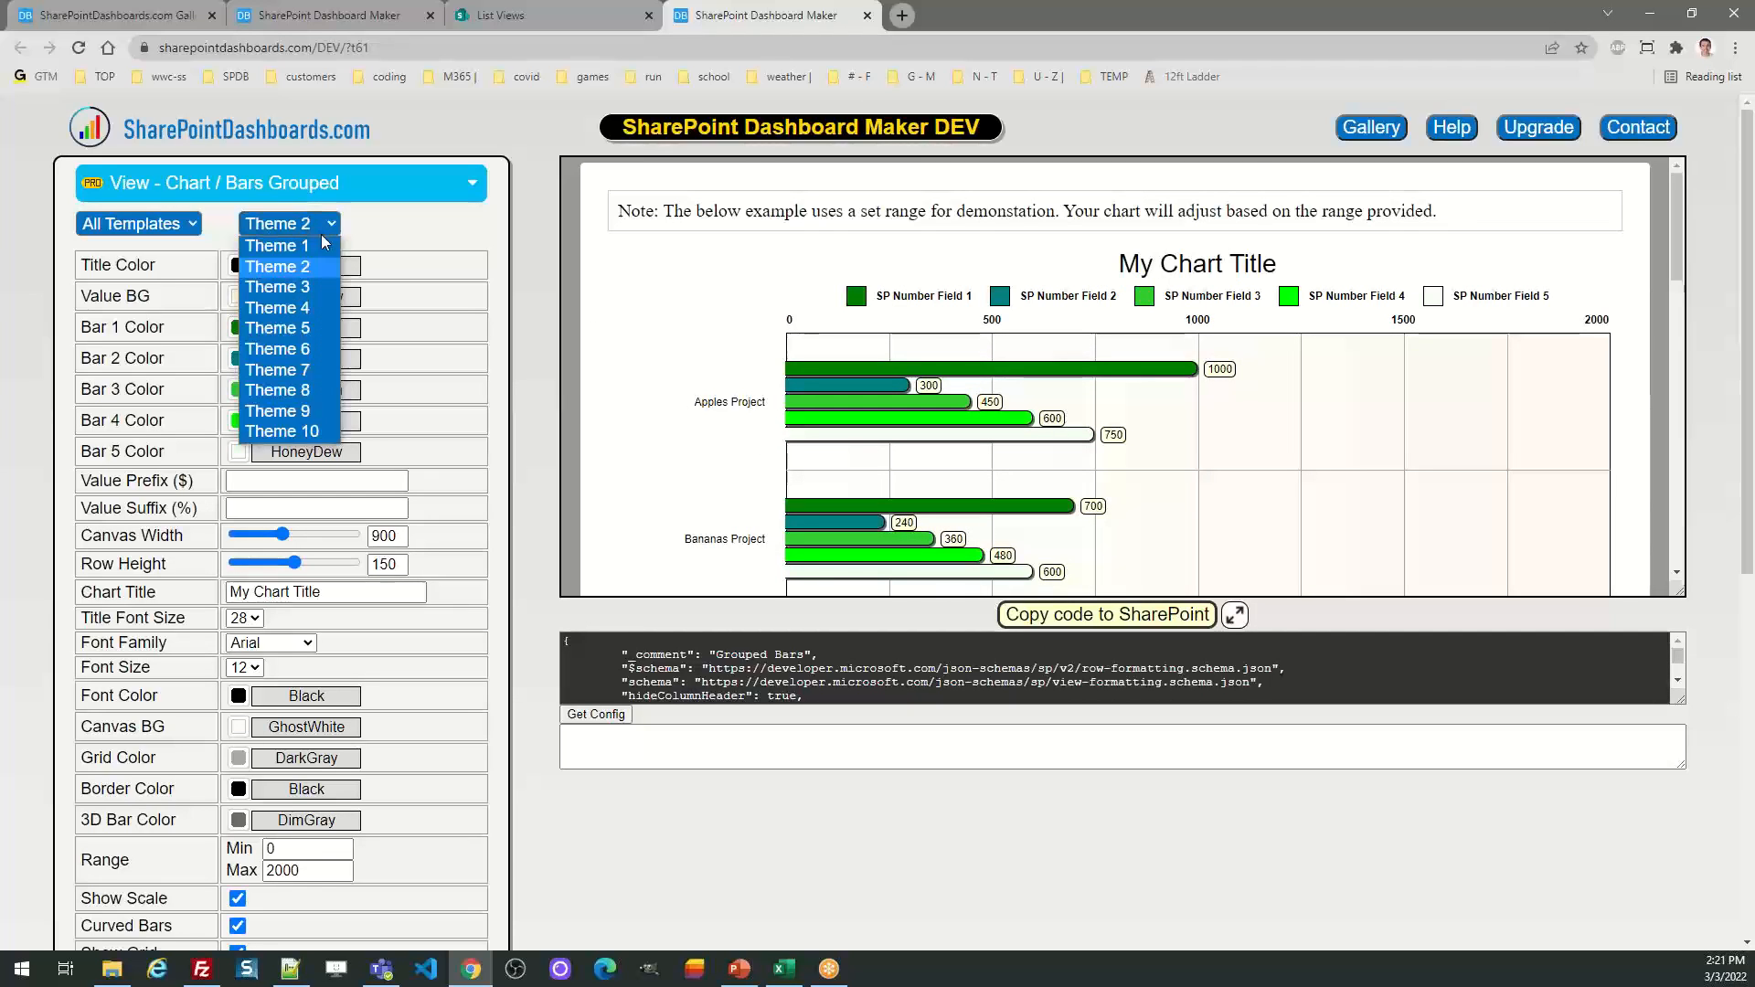
{"action": "left_click", "coordinate": [323, 301]}
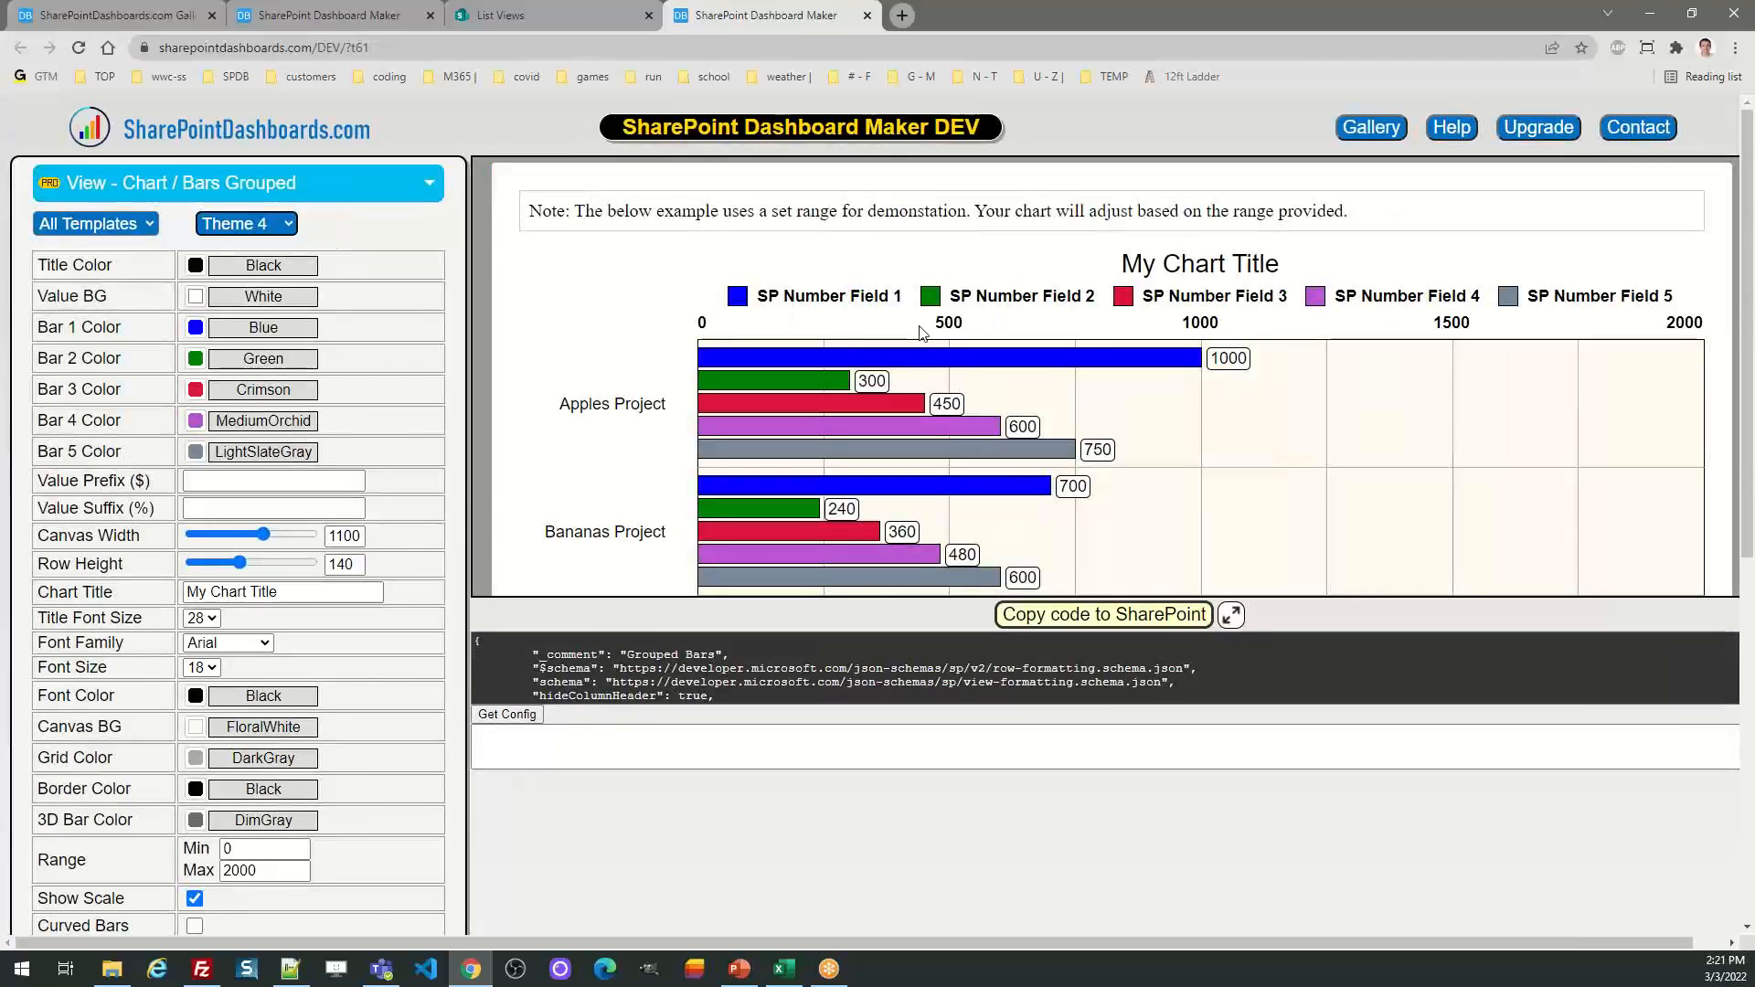
Reduce the grouped chart to three number fields by clearing the names SP Number Field 5 and SP Number Field 4
{"action": "left_click_drag", "start_coordinate": [1750, 358], "coordinate": [1750, 581]}
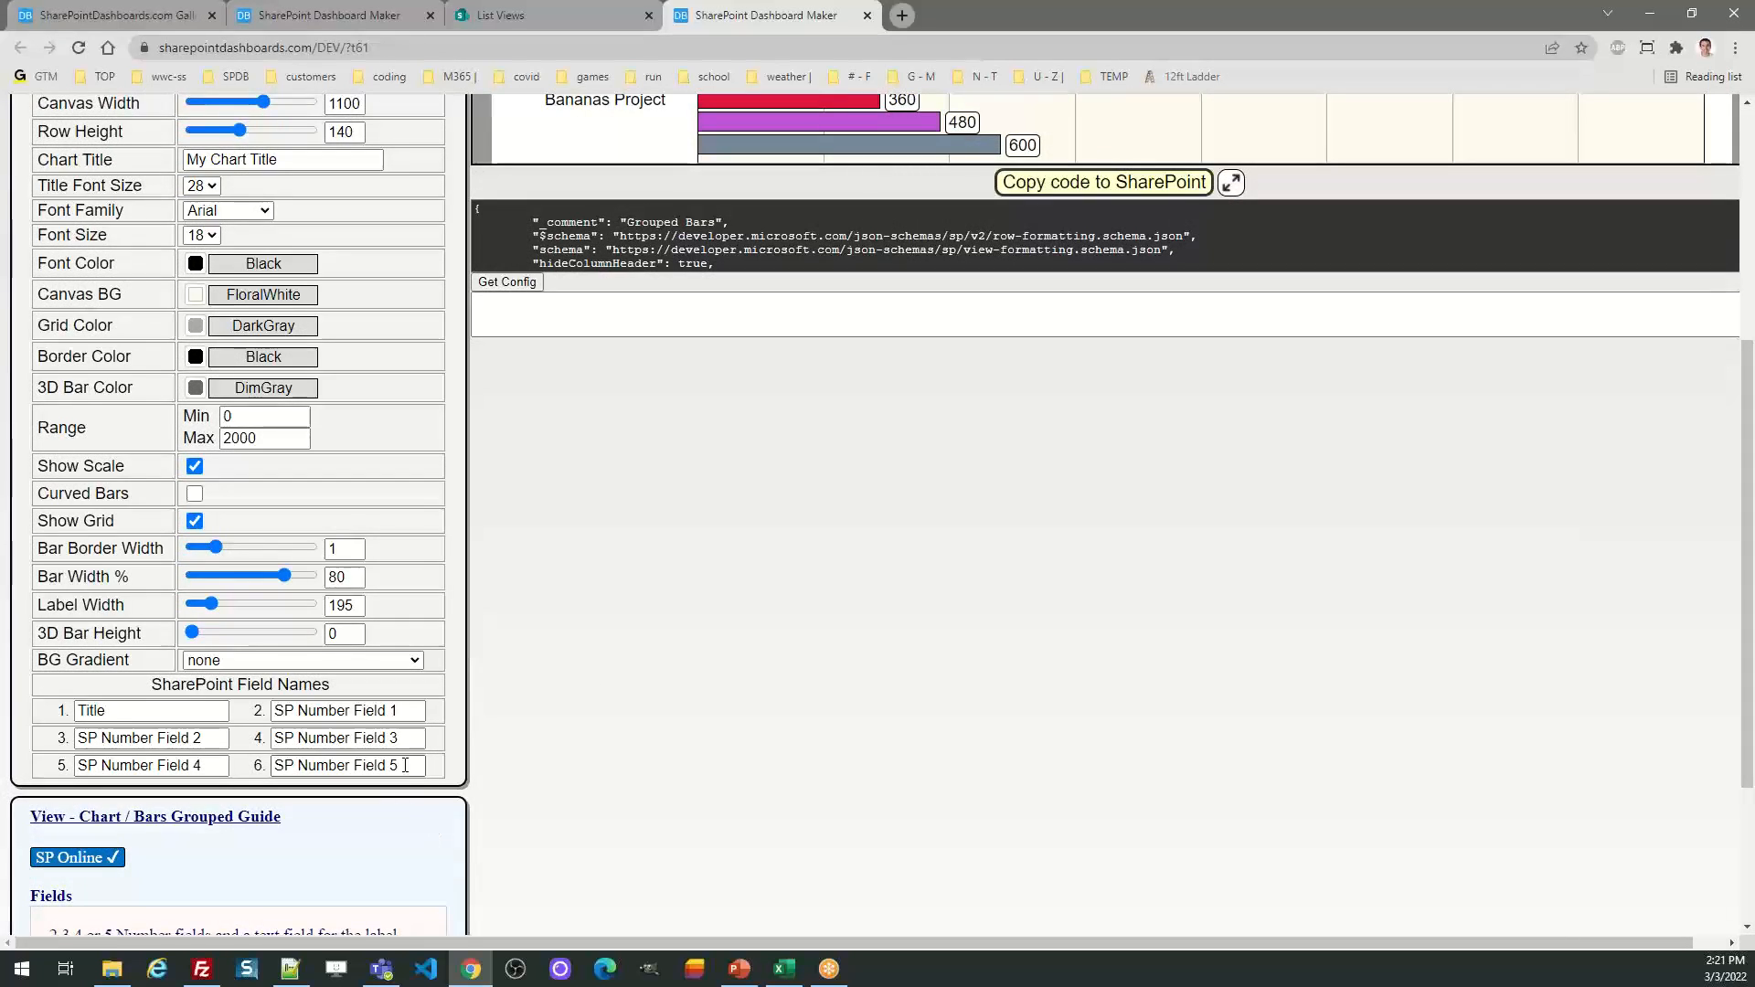
{"action": "left_click_drag", "start_coordinate": [406, 766], "coordinate": [247, 751]}
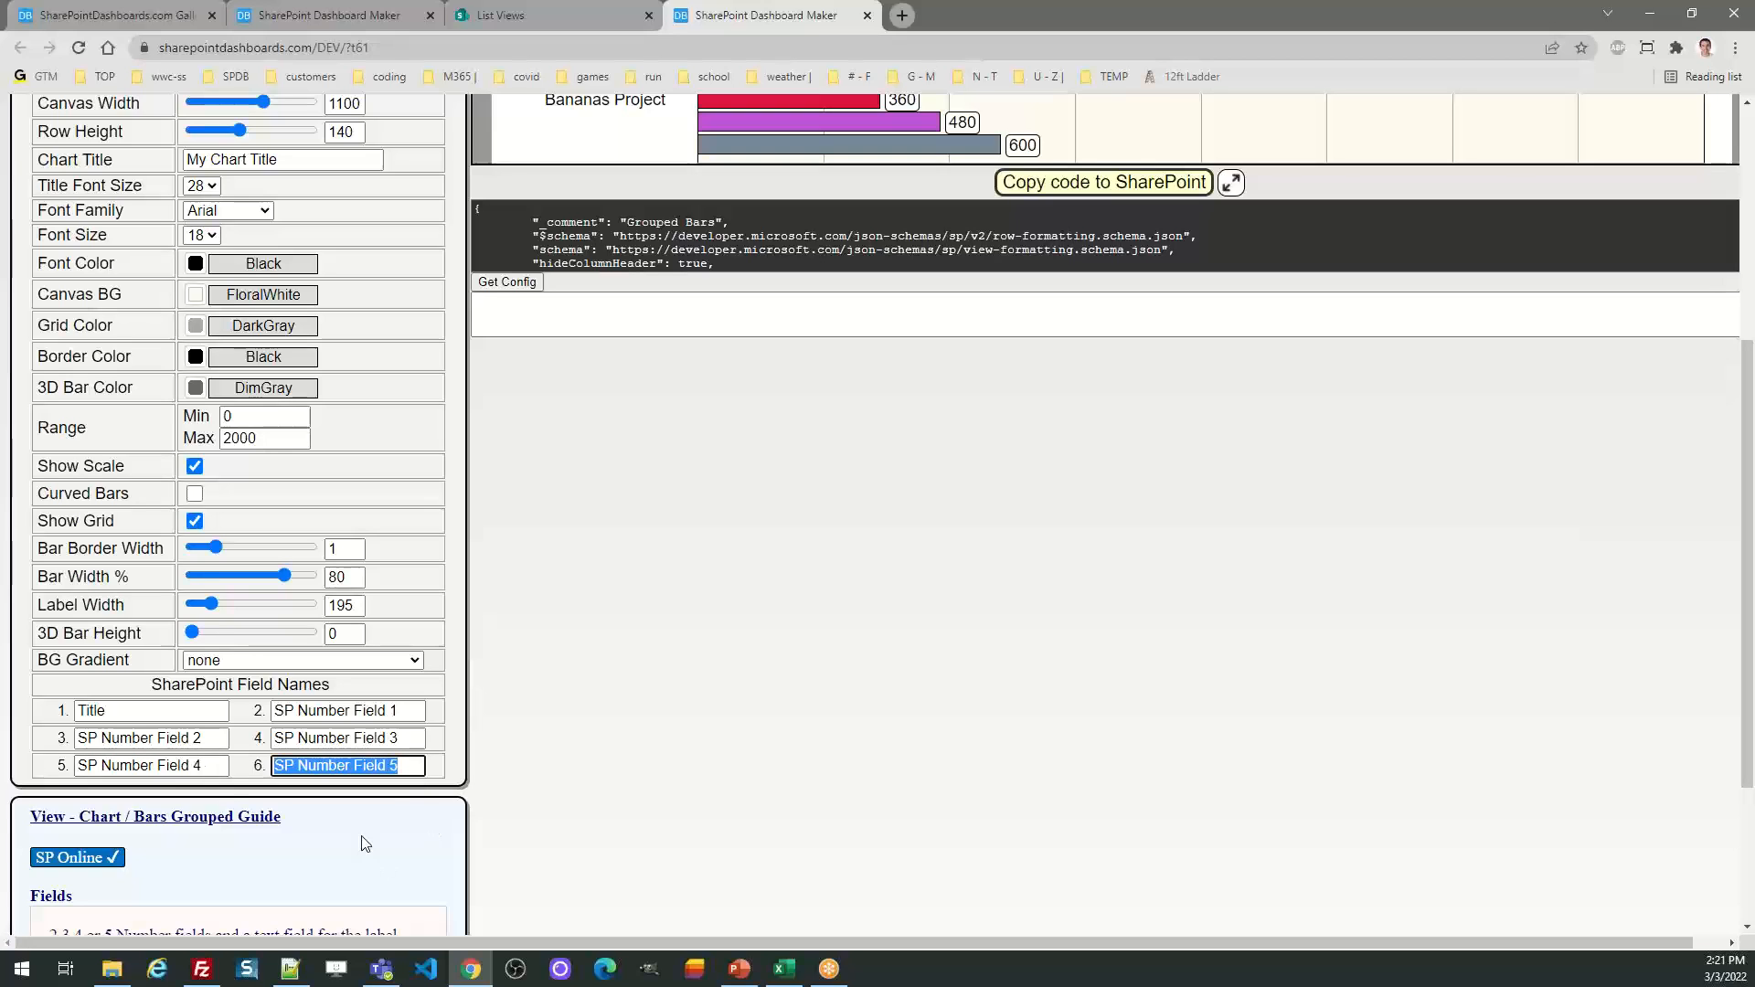
{"action": "key", "text": "Delete"}
{"action": "key", "text": "shift+Tab"}
{"action": "key", "text": "Delete"}
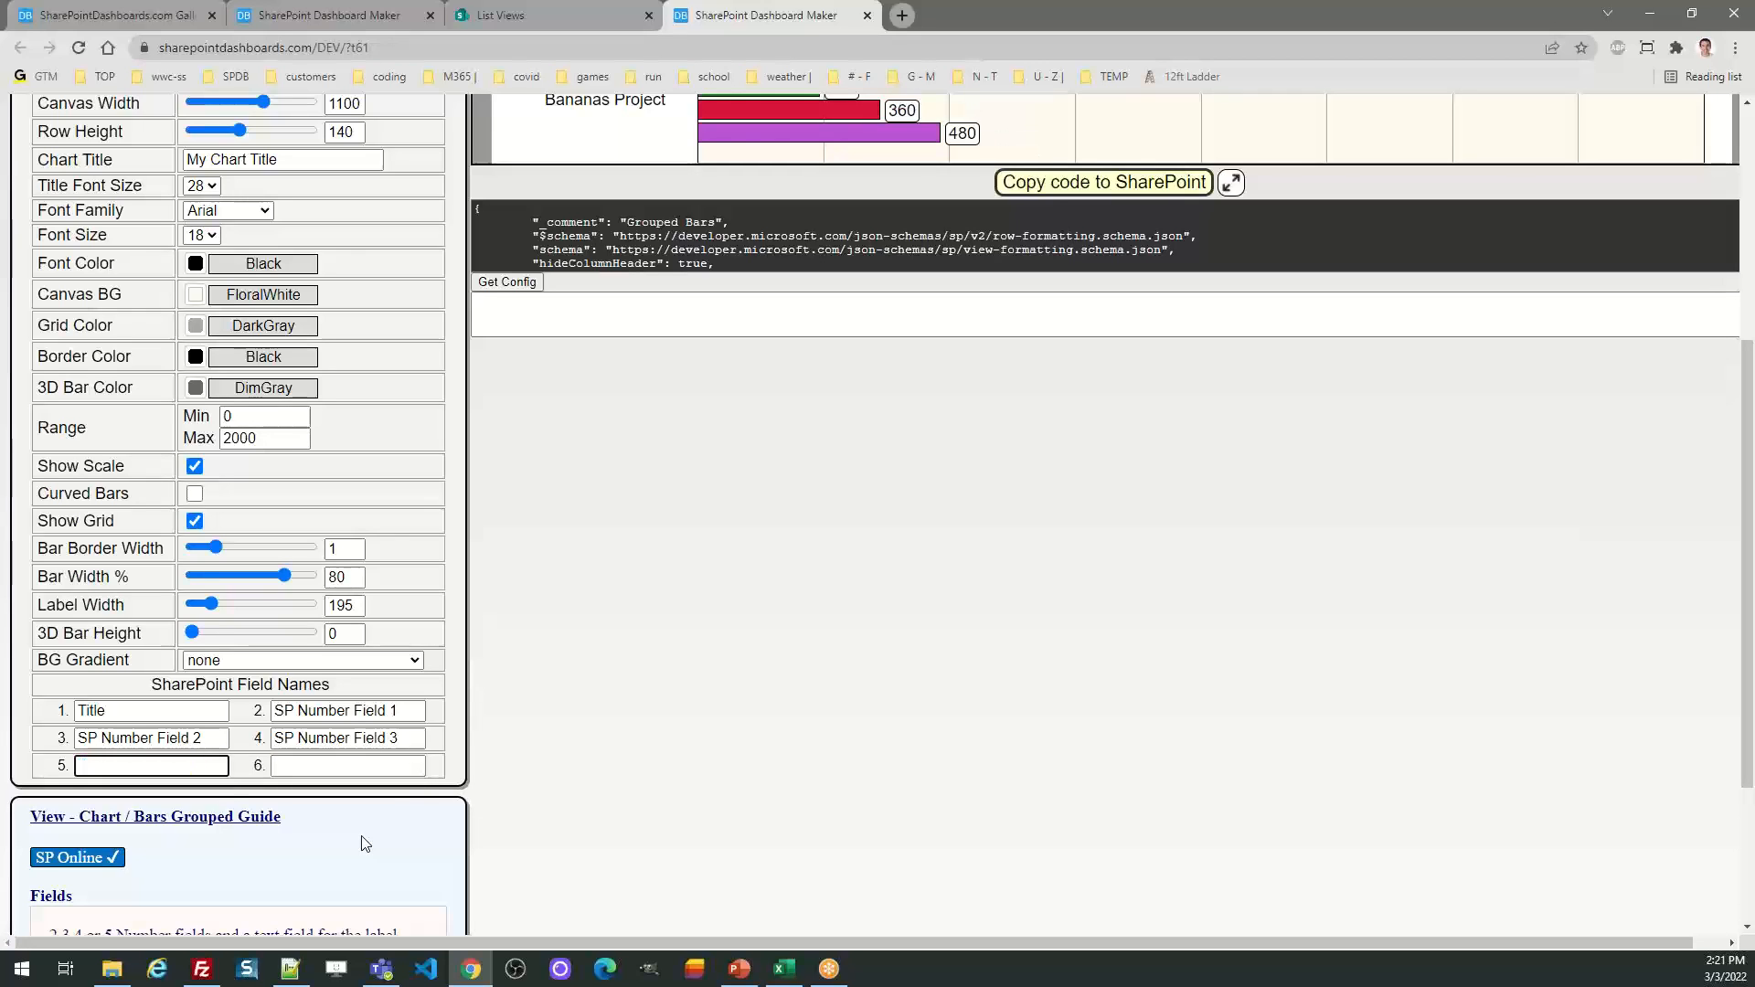
{"action": "key", "text": "shift+Tab"}
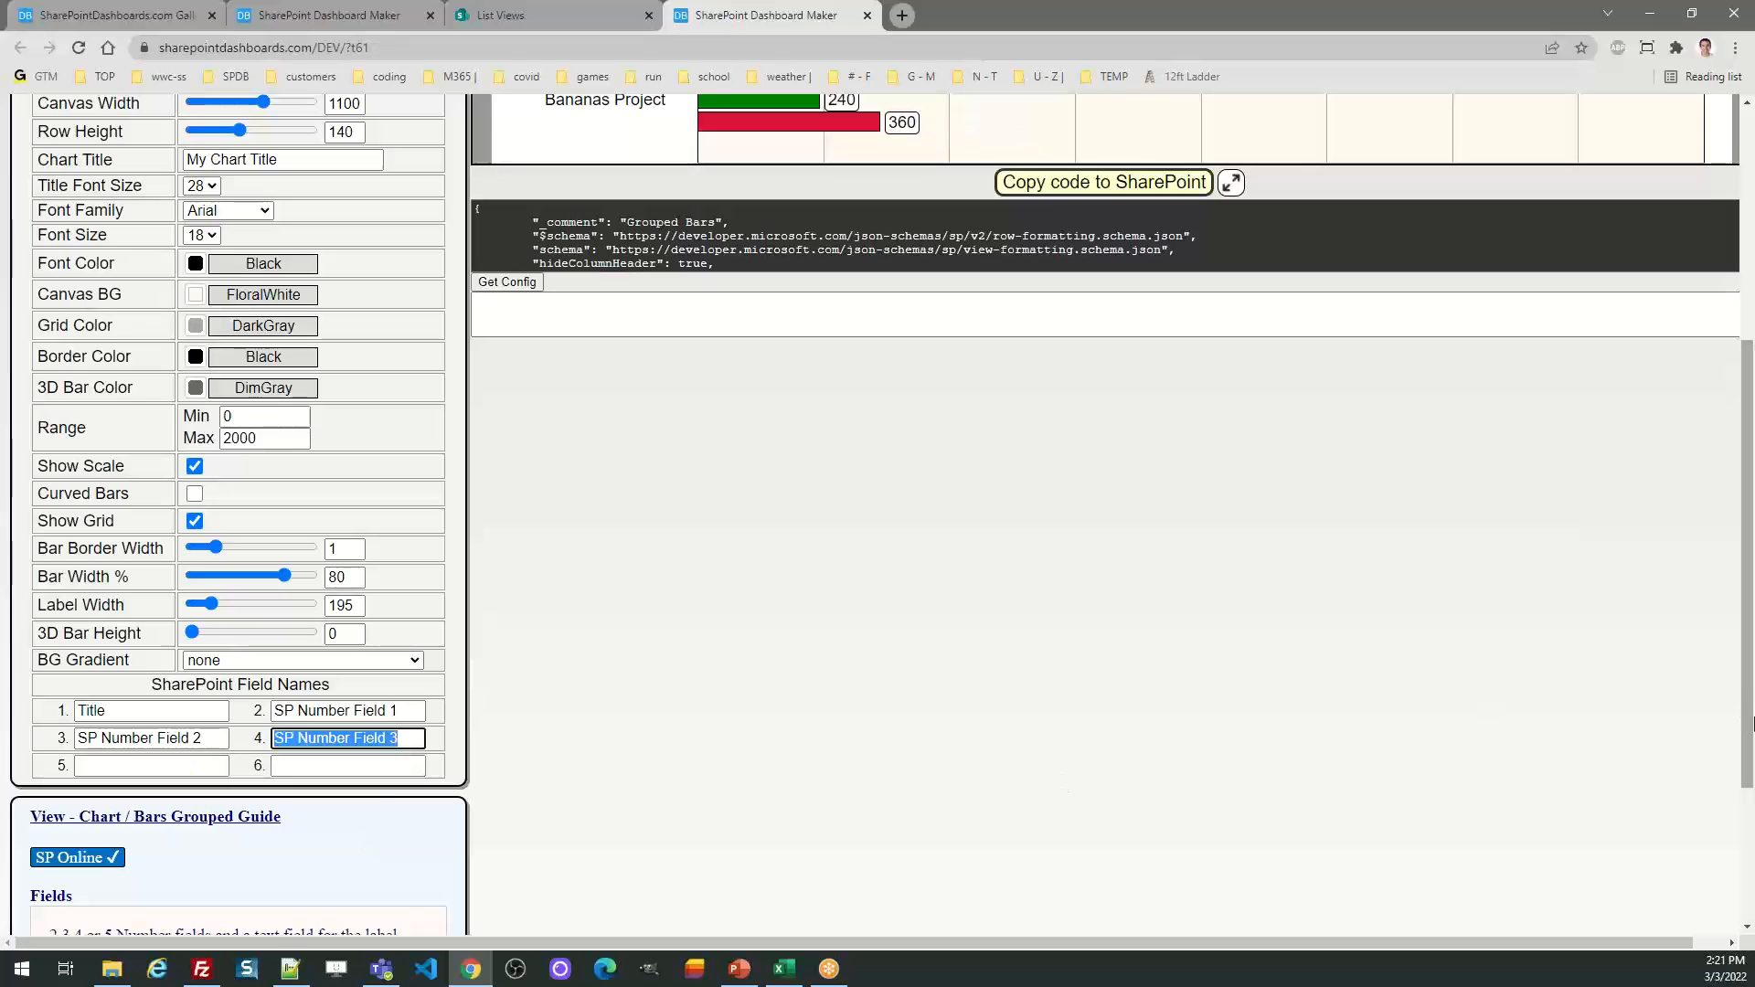
{"action": "left_click_drag", "start_coordinate": [1752, 724], "coordinate": [1737, 527]}
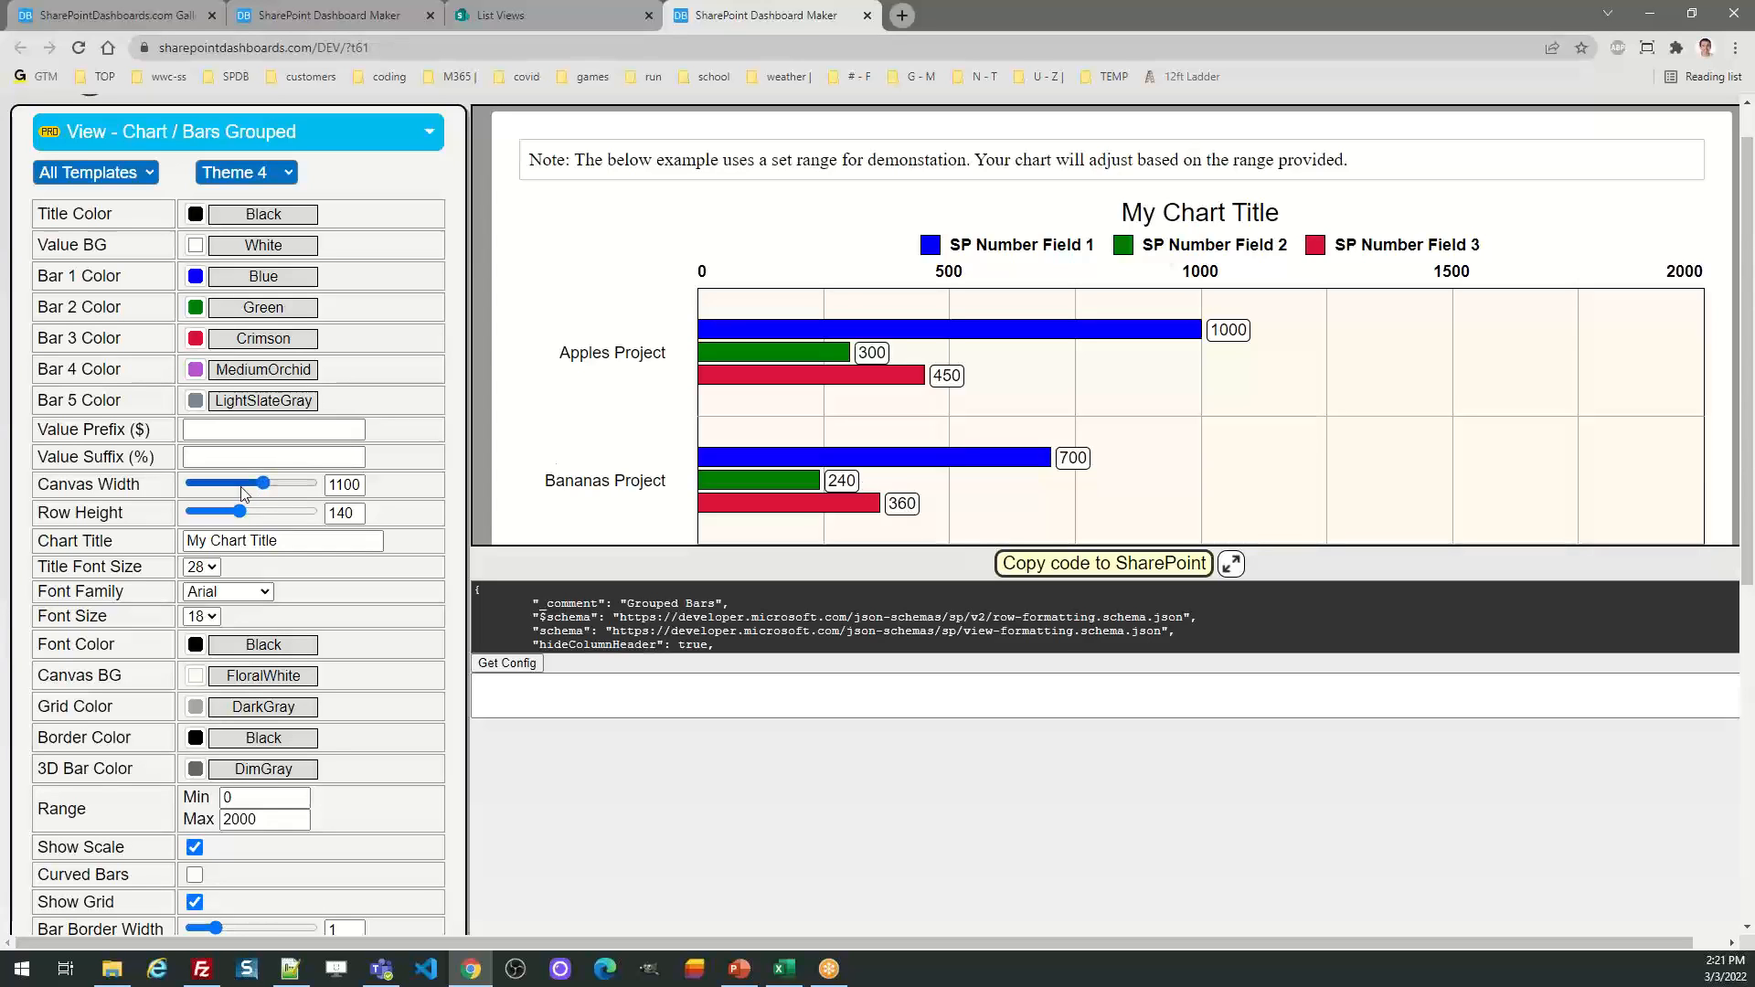
Reduce the grouped chart's Canvas Width to 882
{"action": "key", "text": "Left"}
{"action": "key", "text": "Left"}
{"action": "key", "text": "Left"}
{"action": "key", "text": "Left"}
{"action": "key", "text": "Left"}
{"action": "key", "text": "Left"}
{"action": "key", "text": "Left"}
{"action": "key", "text": "Left"}
{"action": "key", "text": "Left"}
{"action": "key", "text": "Left"}
{"action": "key", "text": "Left"}
{"action": "key", "text": "Left"}
{"action": "key", "text": "Left"}
{"action": "key", "text": "Left"}
{"action": "key", "text": "Left"}
{"action": "key", "text": "Left"}
{"action": "key", "text": "Left"}
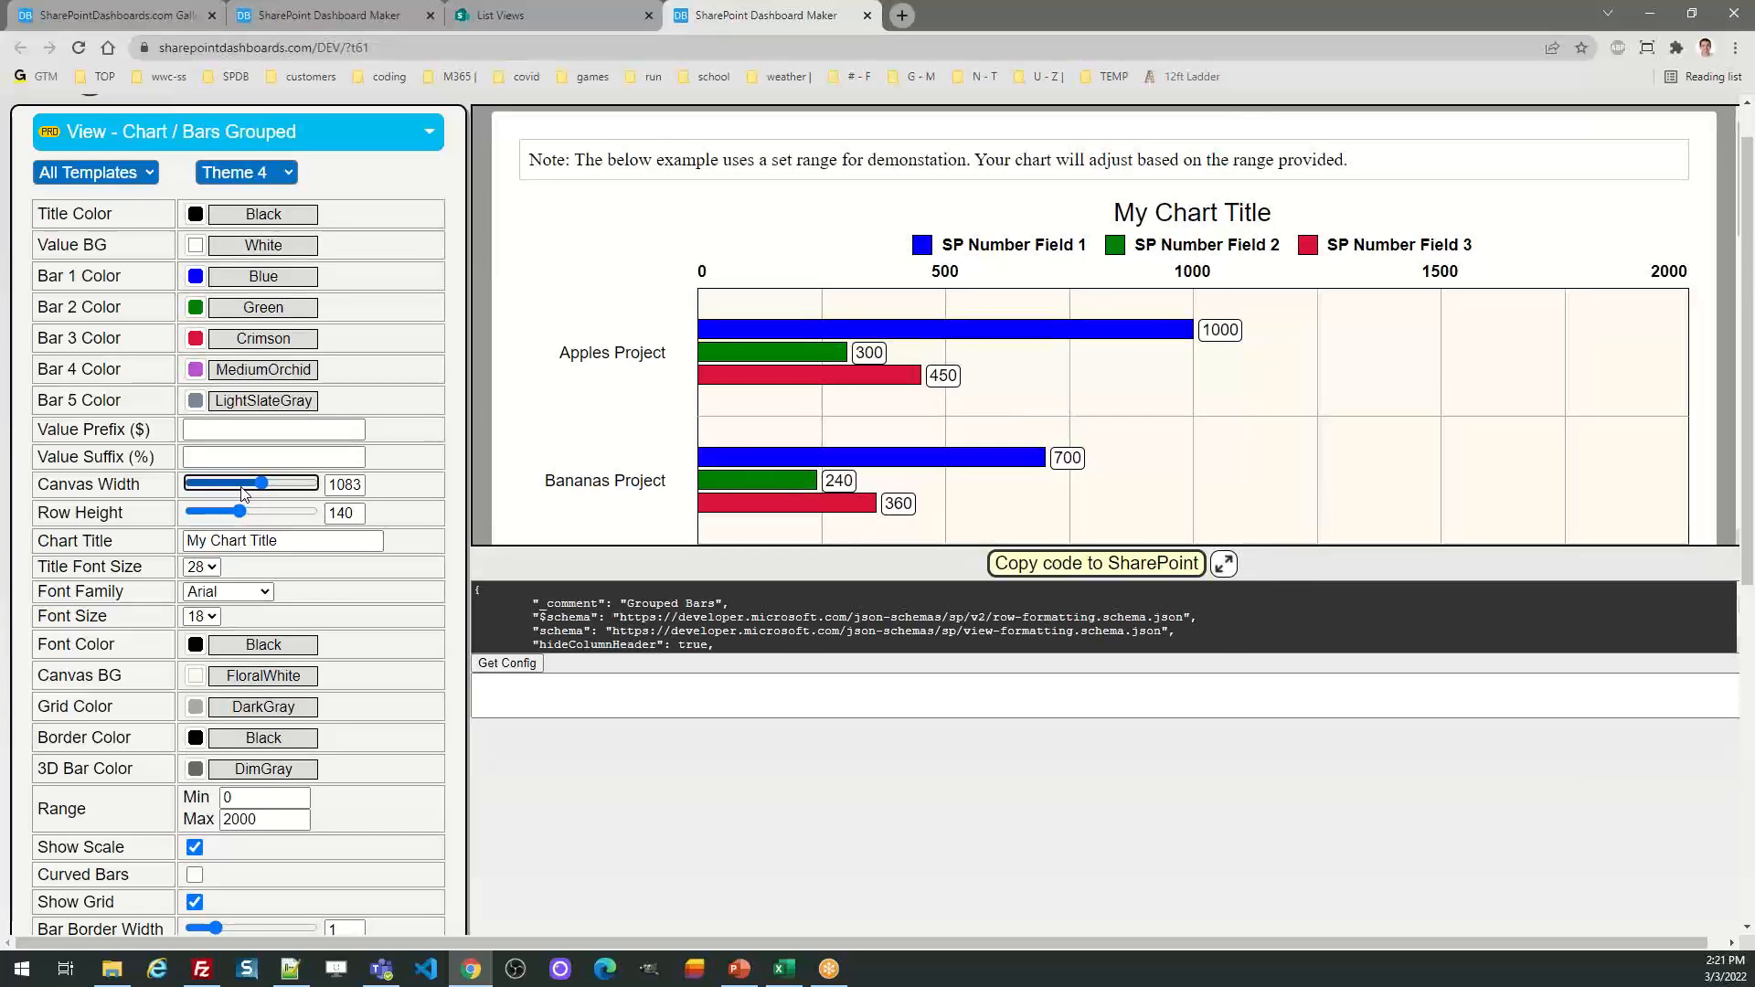
{"action": "mouse_move", "coordinate": [267, 484]}
{"action": "left_mouse_down"}
{"action": "mouse_move", "coordinate": [246, 484]}
{"action": "mouse_move", "coordinate": [281, 485]}
{"action": "left_mouse_up"}
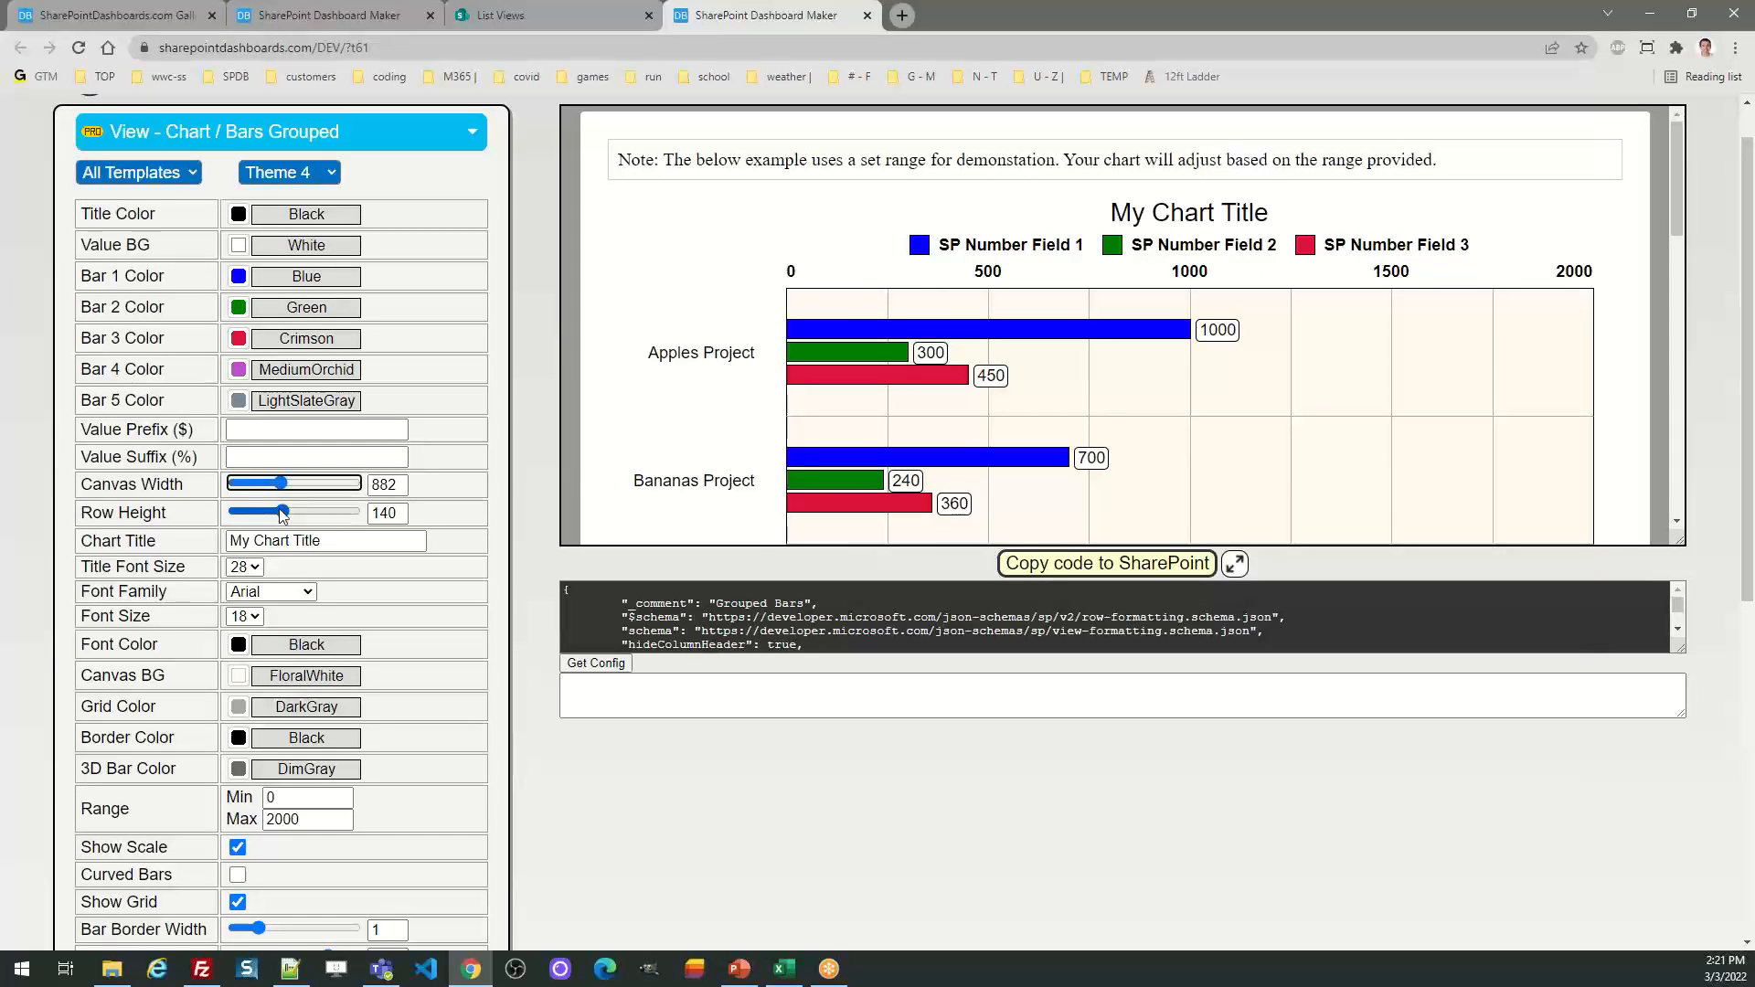
Set the chart's Value Prefix to $
{"action": "left_click", "coordinate": [259, 431]}
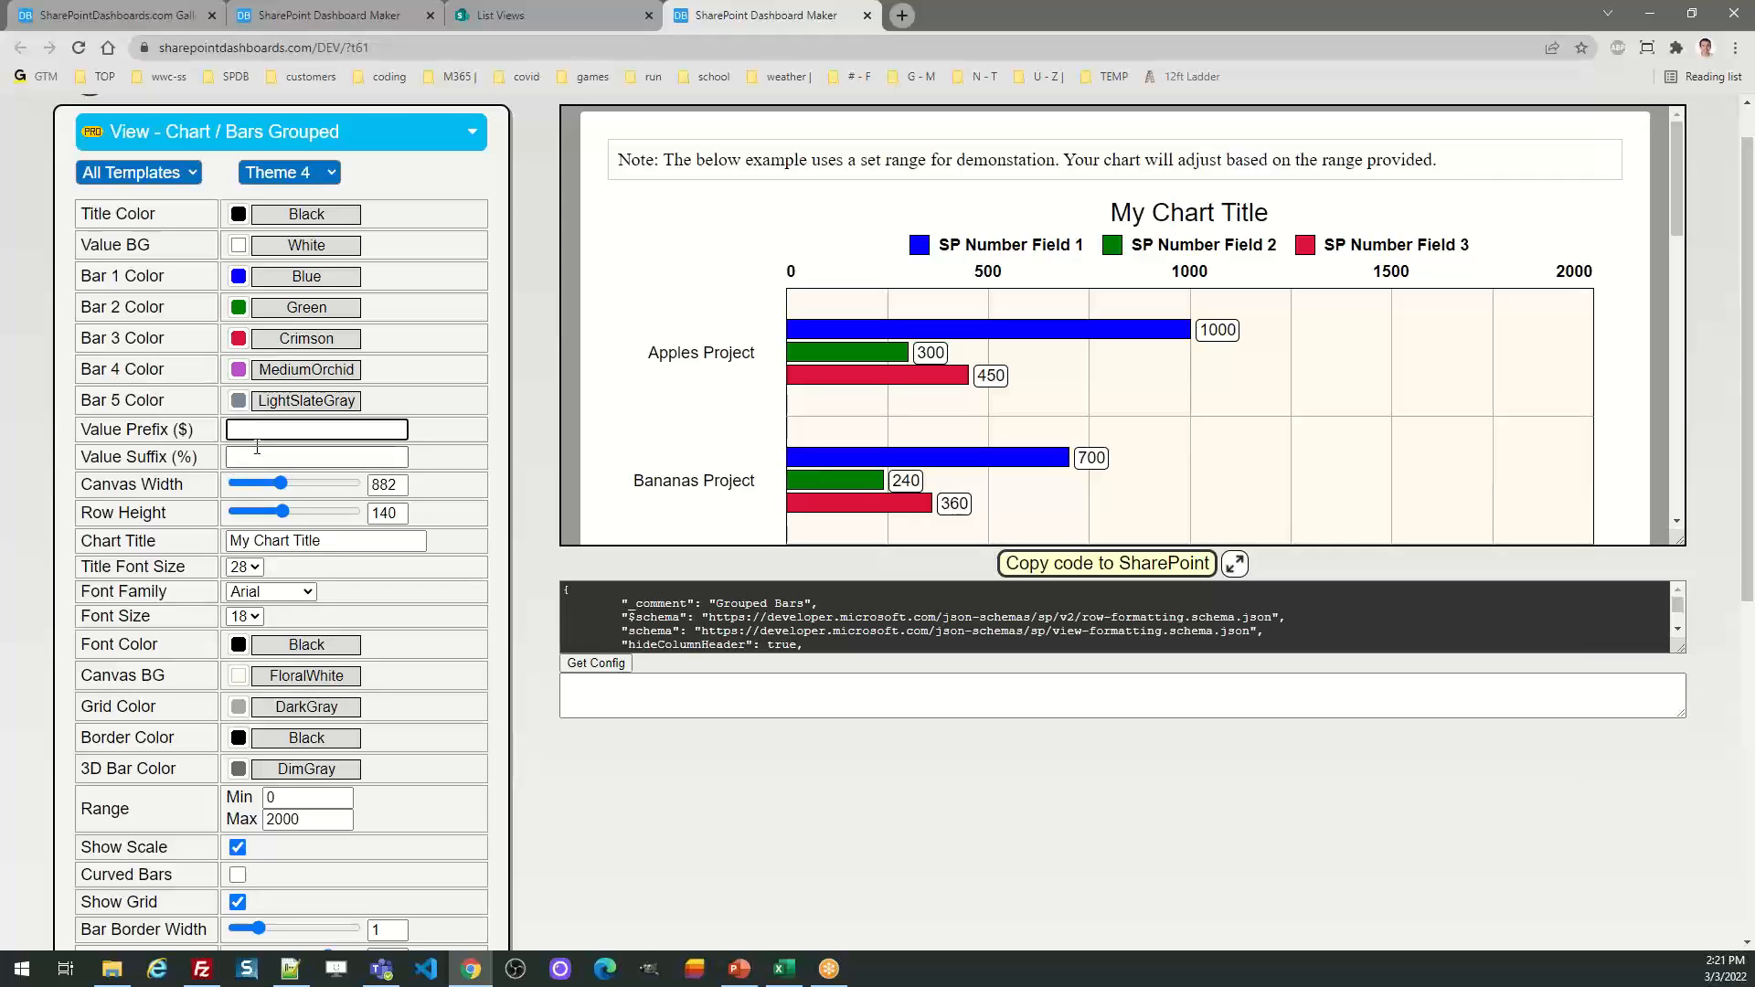
{"action": "type", "text": "$"}
{"action": "key", "text": "Tab"}
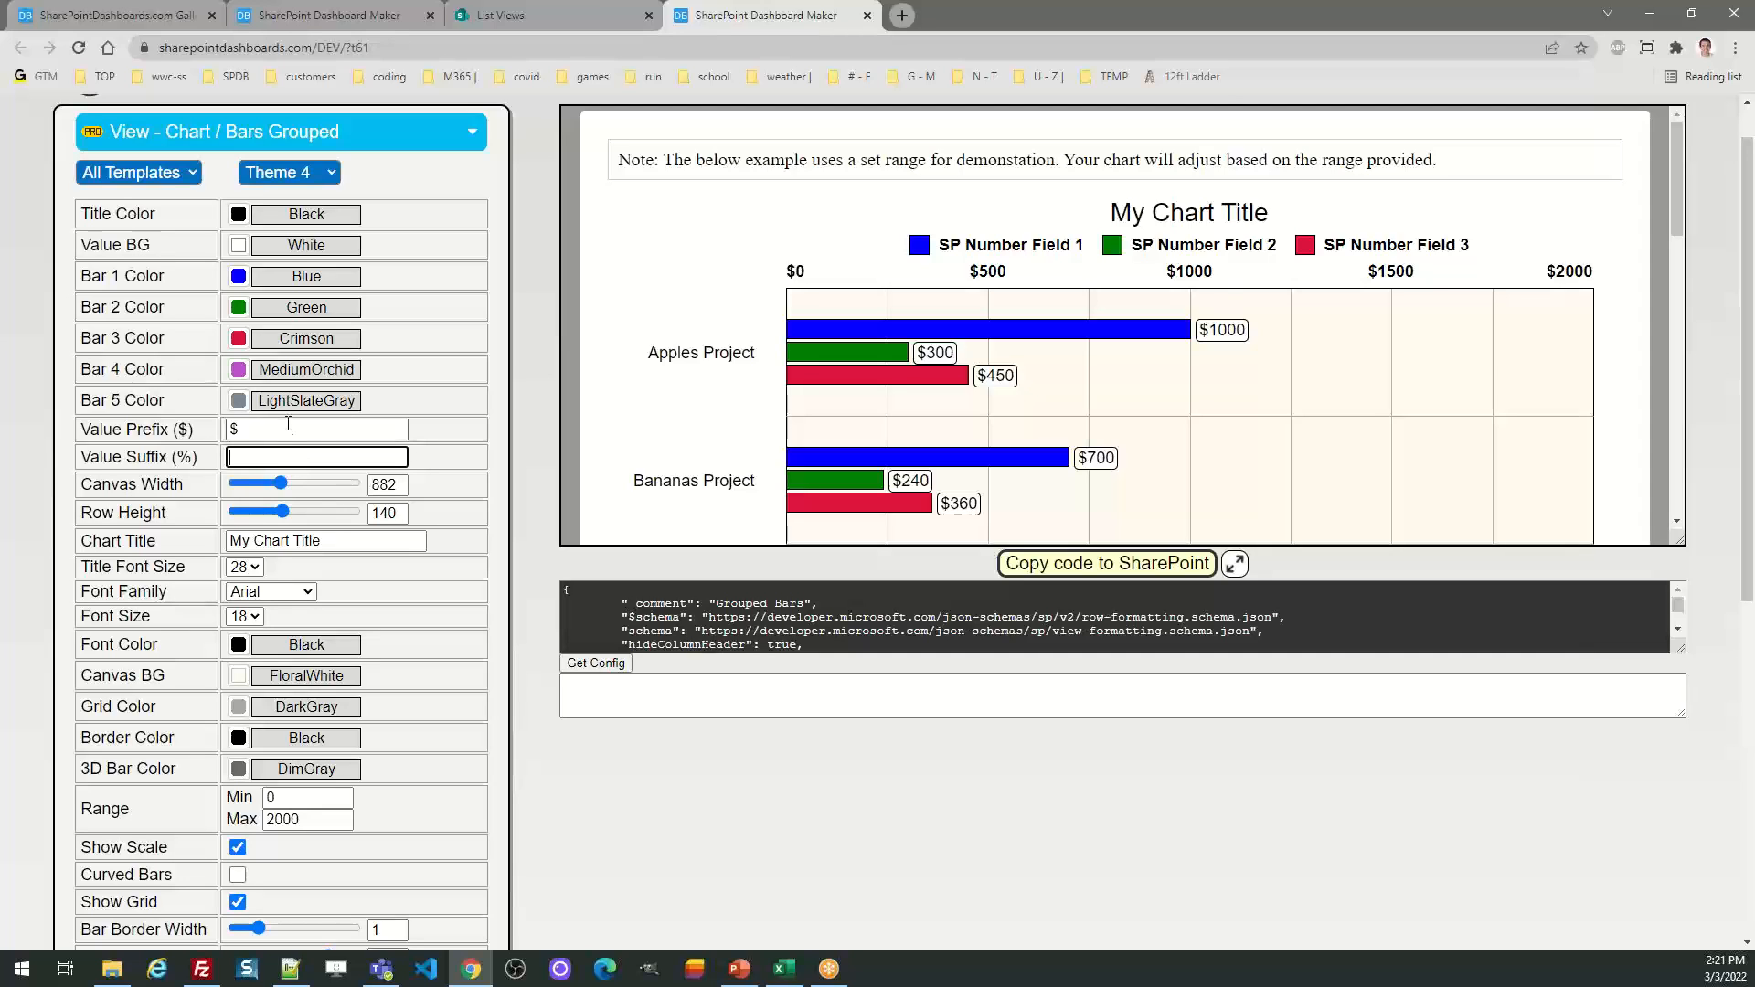
Try MediumOrchid as the Bar 1 Color, and settle on CornflowerBlue
{"action": "left_click", "coordinate": [239, 277]}
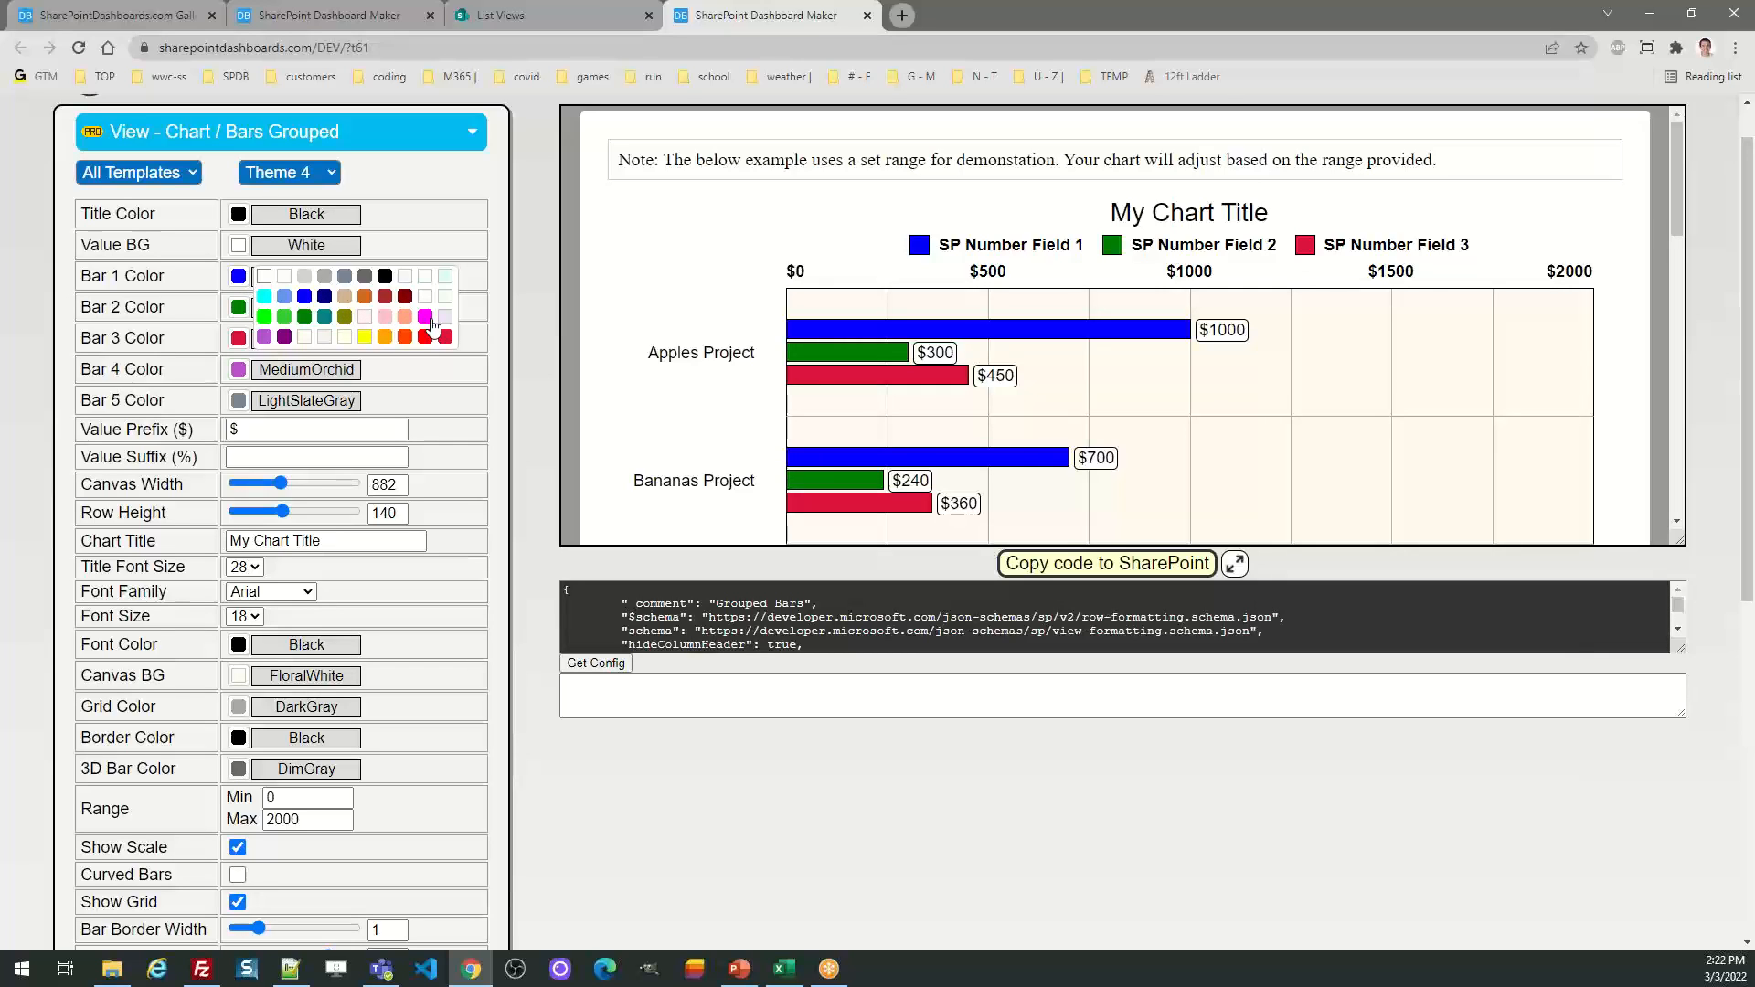
{"action": "left_click", "coordinate": [265, 337]}
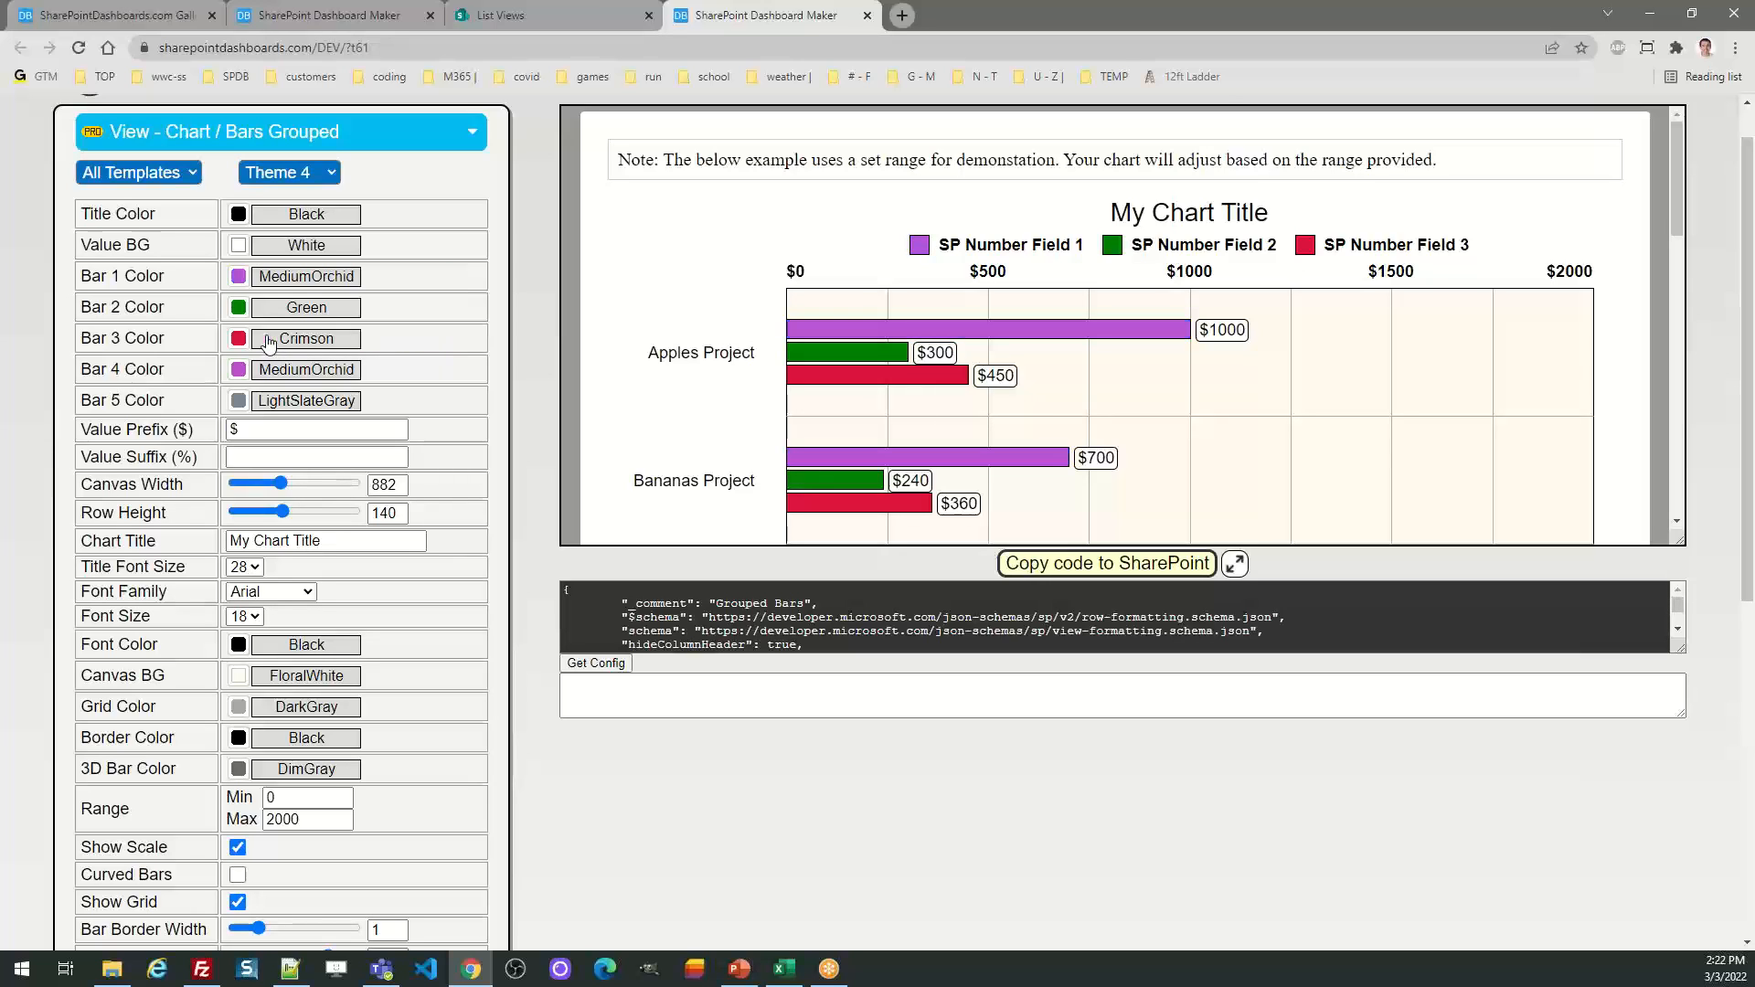
{"action": "left_click", "coordinate": [241, 285]}
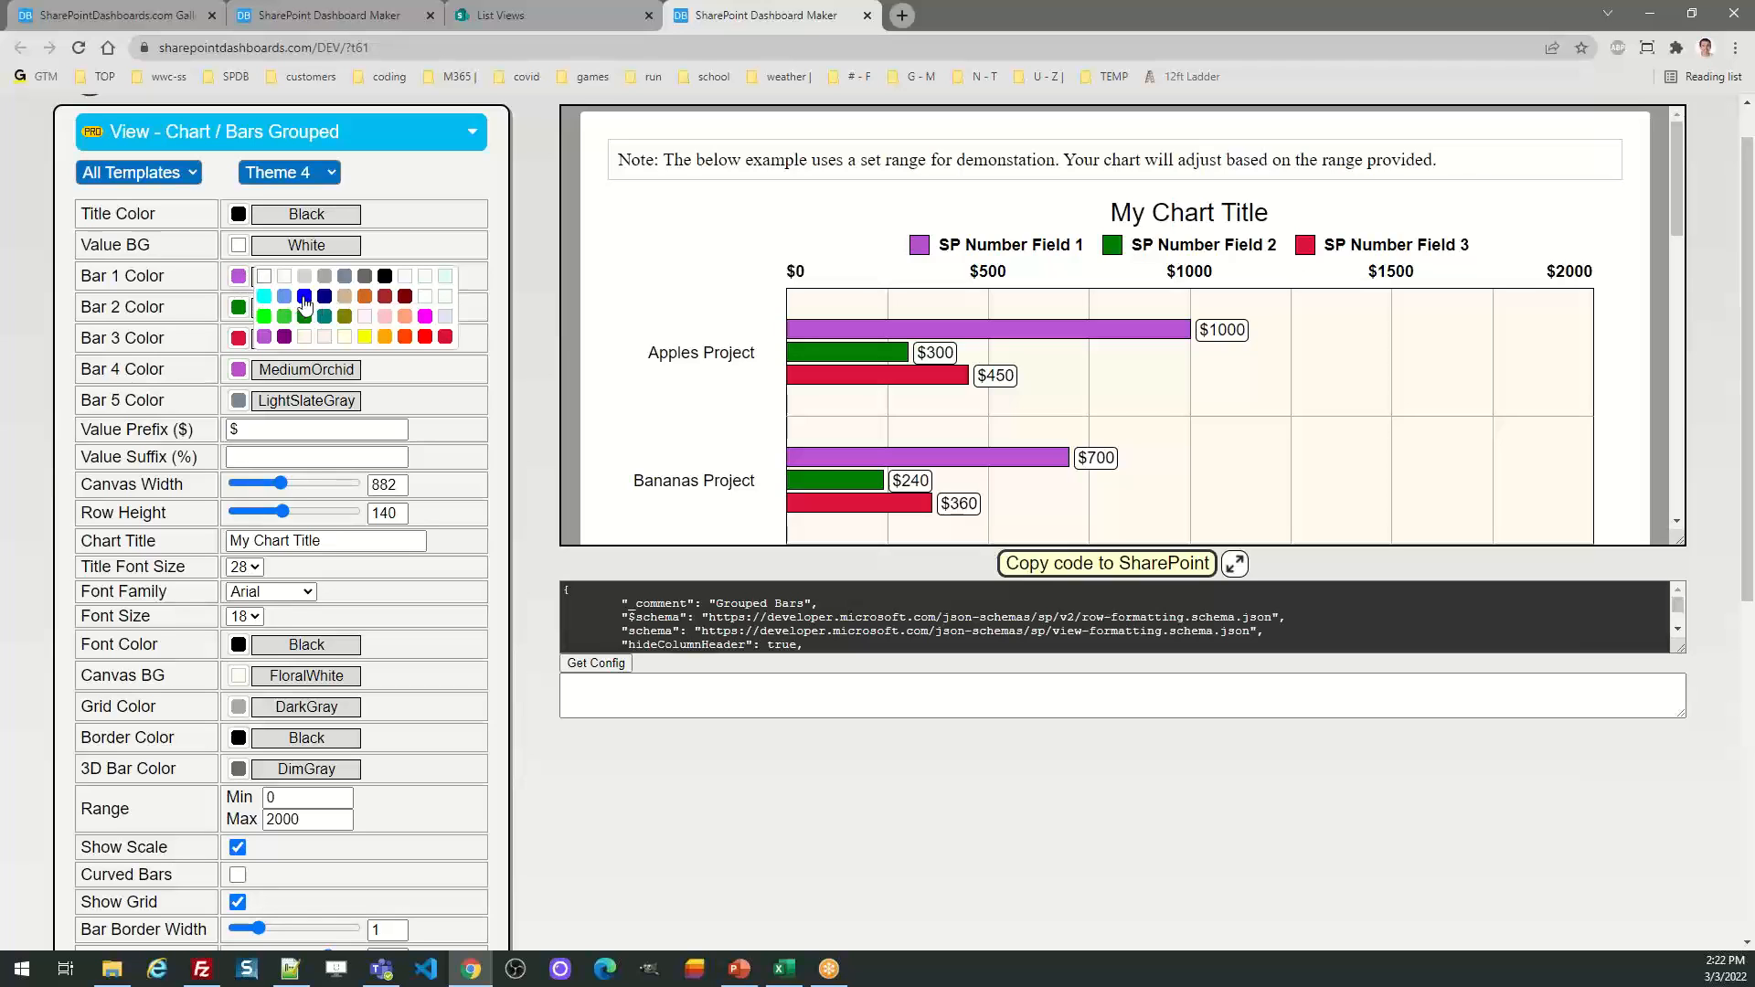
{"action": "left_click", "coordinate": [284, 296]}
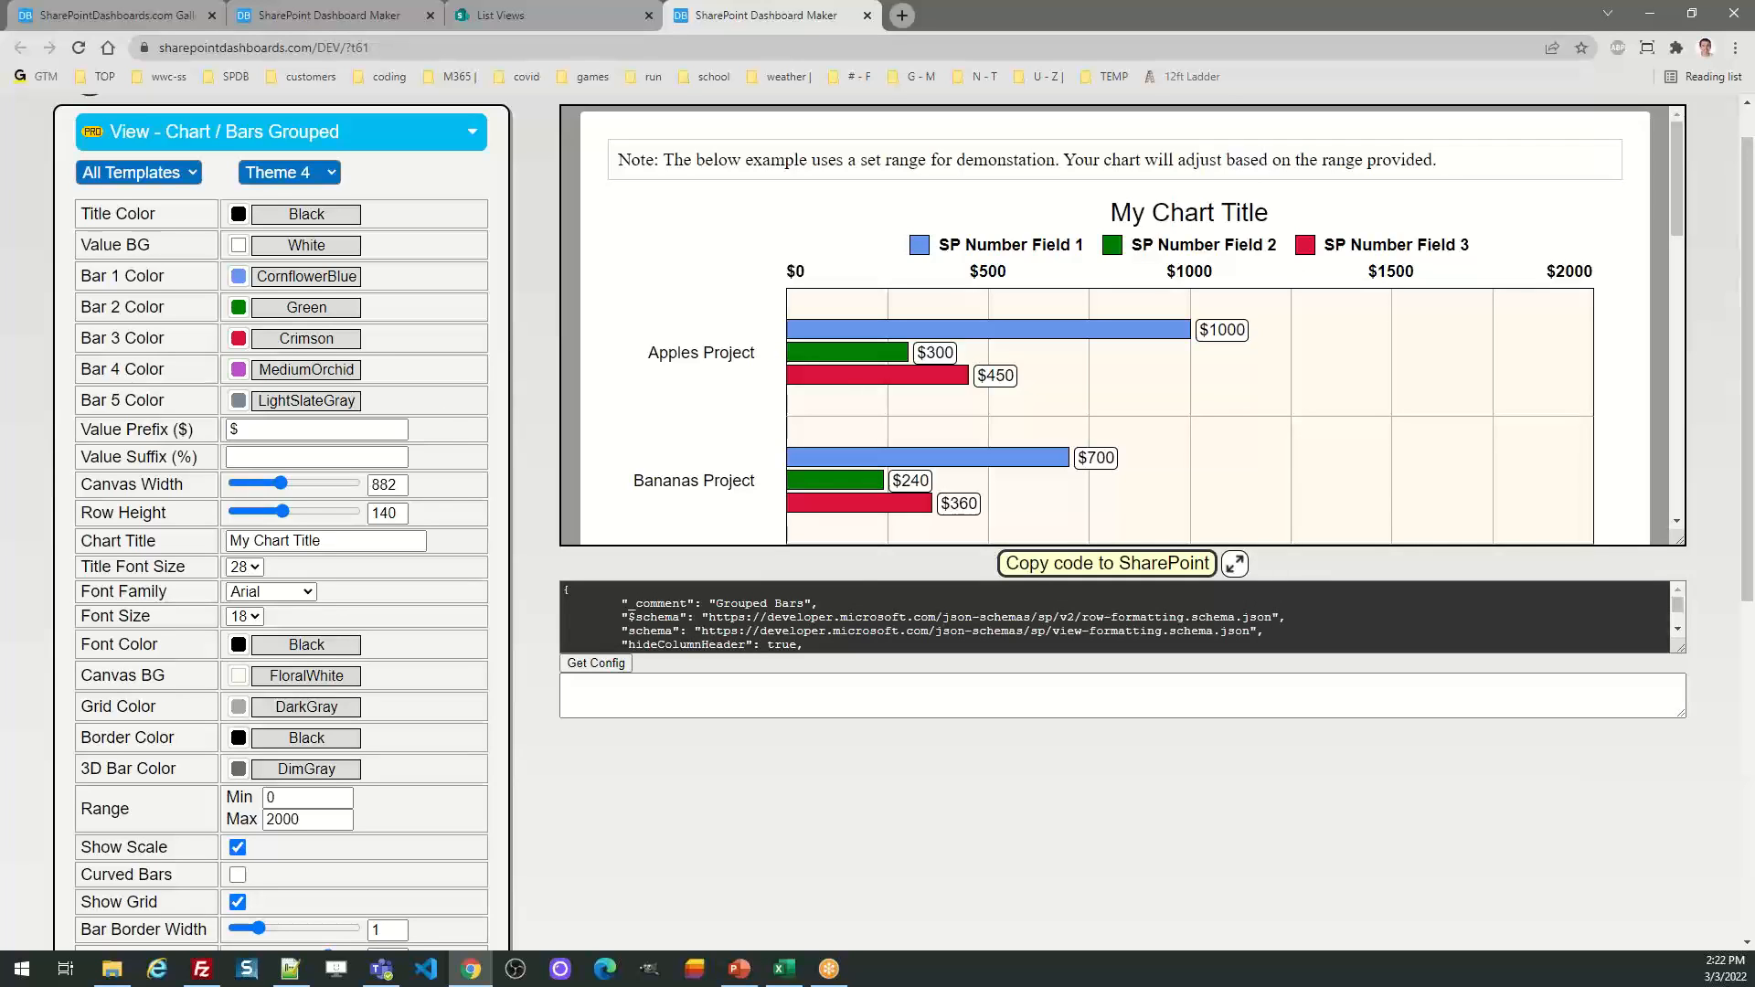
Open the View - Chart / Bars Stacked template, stop its preview, and examine its chart settings and SharePoint field names
{"action": "key", "text": "alt+Tab"}
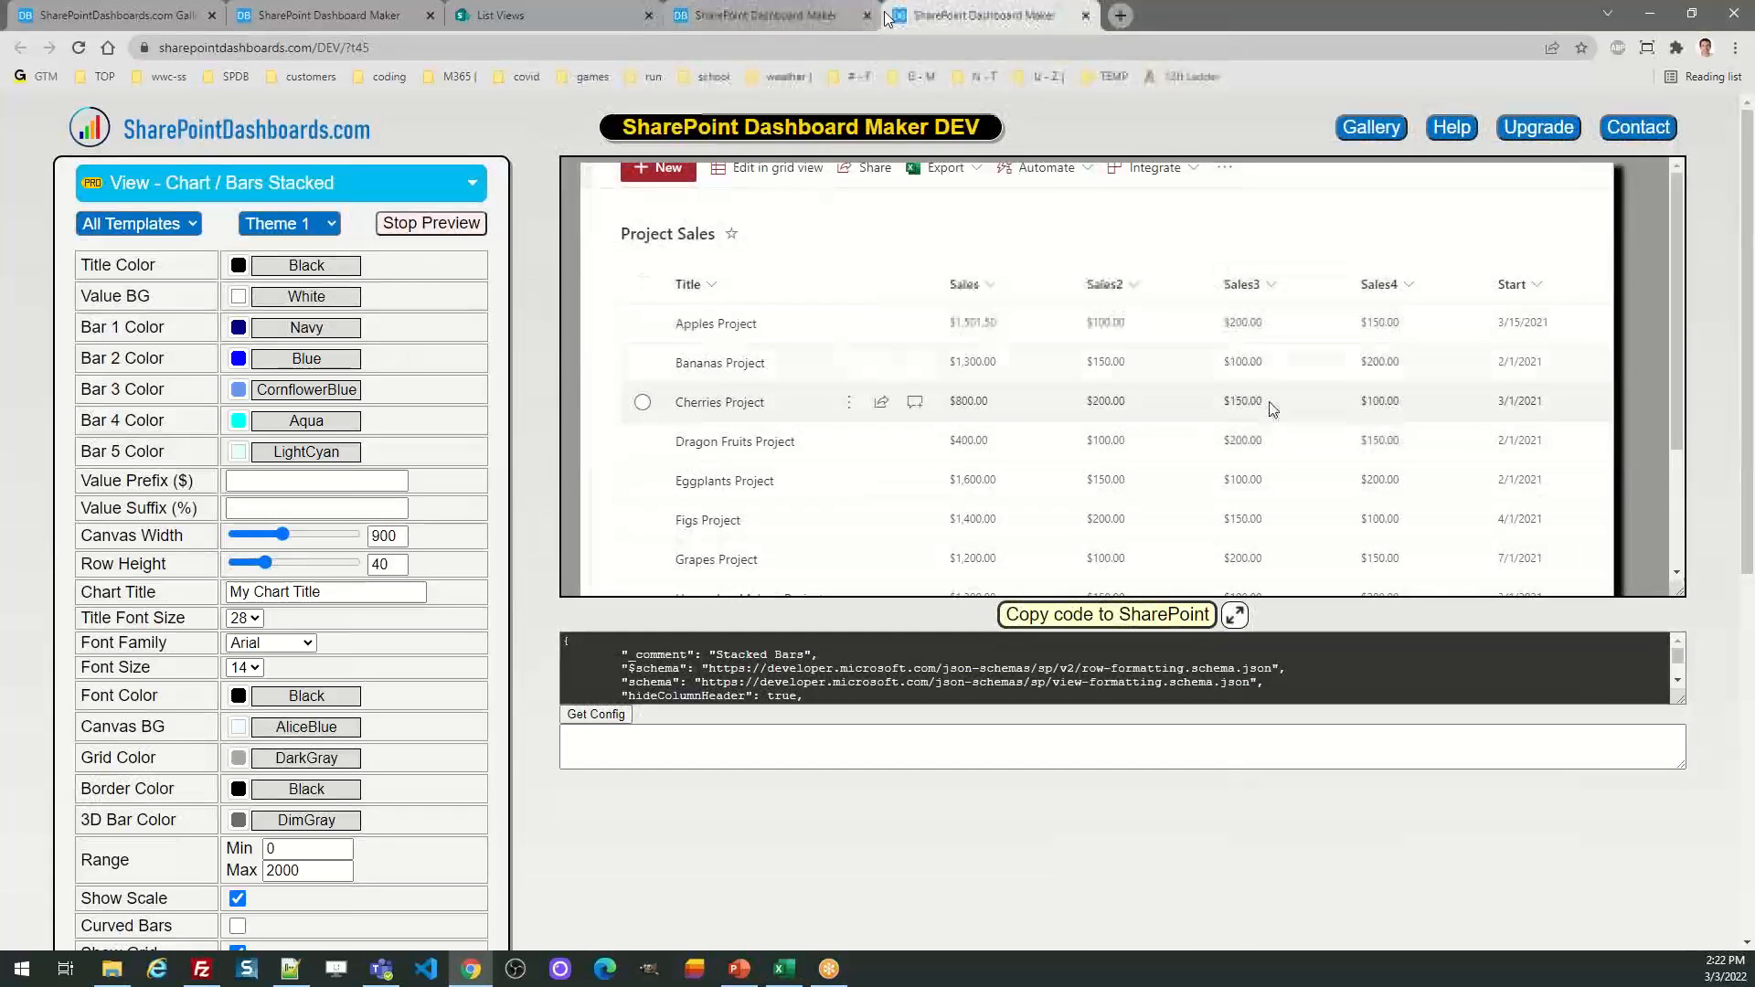
{"action": "left_click", "coordinate": [431, 223]}
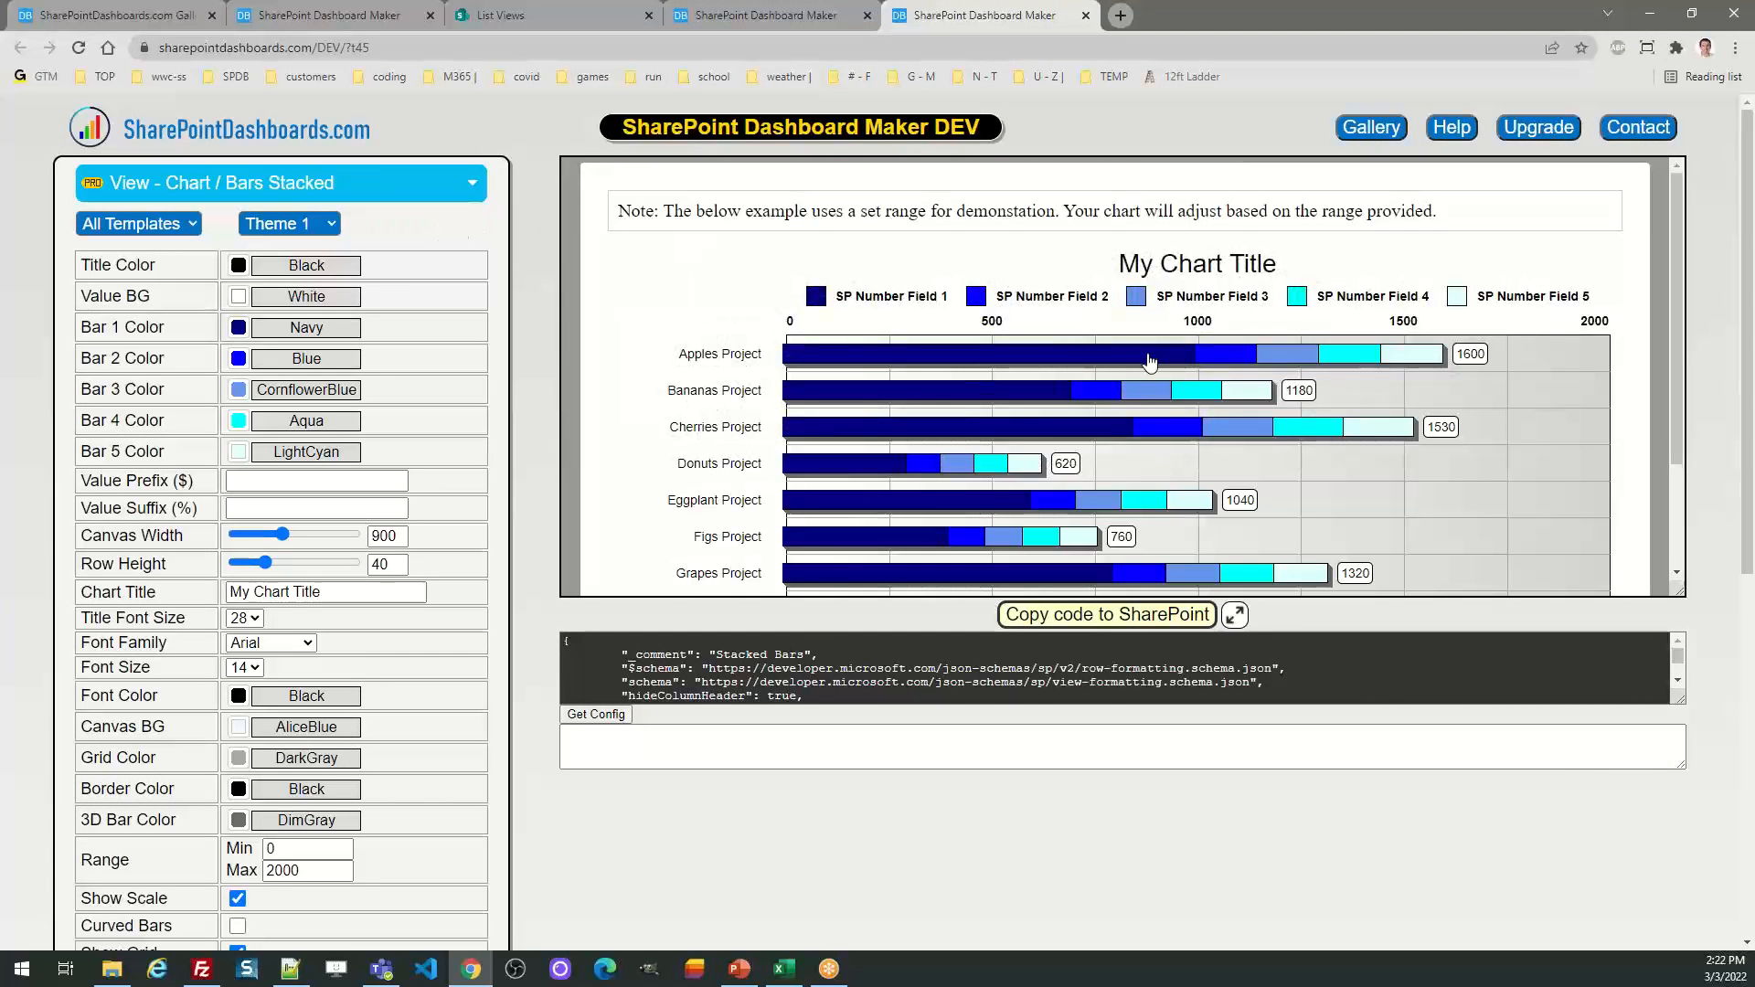
{"action": "mouse_move", "coordinate": [1154, 585]}
{"action": "scroll", "coordinate": [1746, 438], "scroll_direction": "down", "scroll_amount": 5}
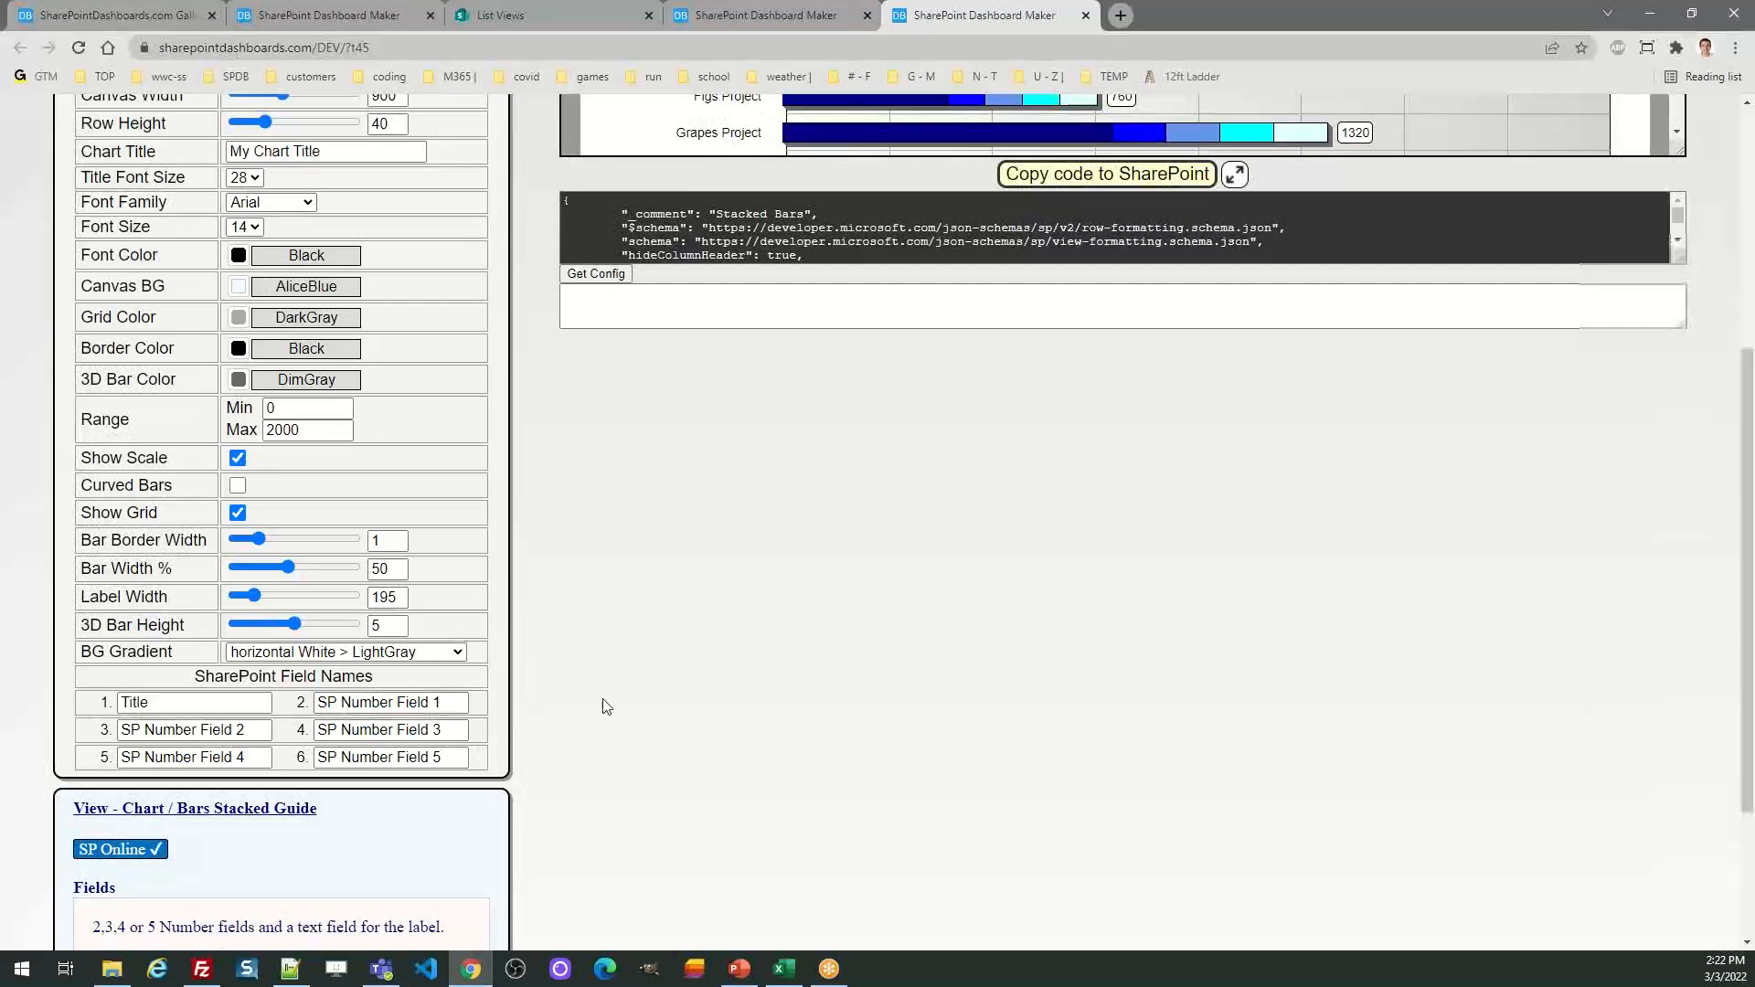
{"action": "triple_click", "coordinate": [423, 756]}
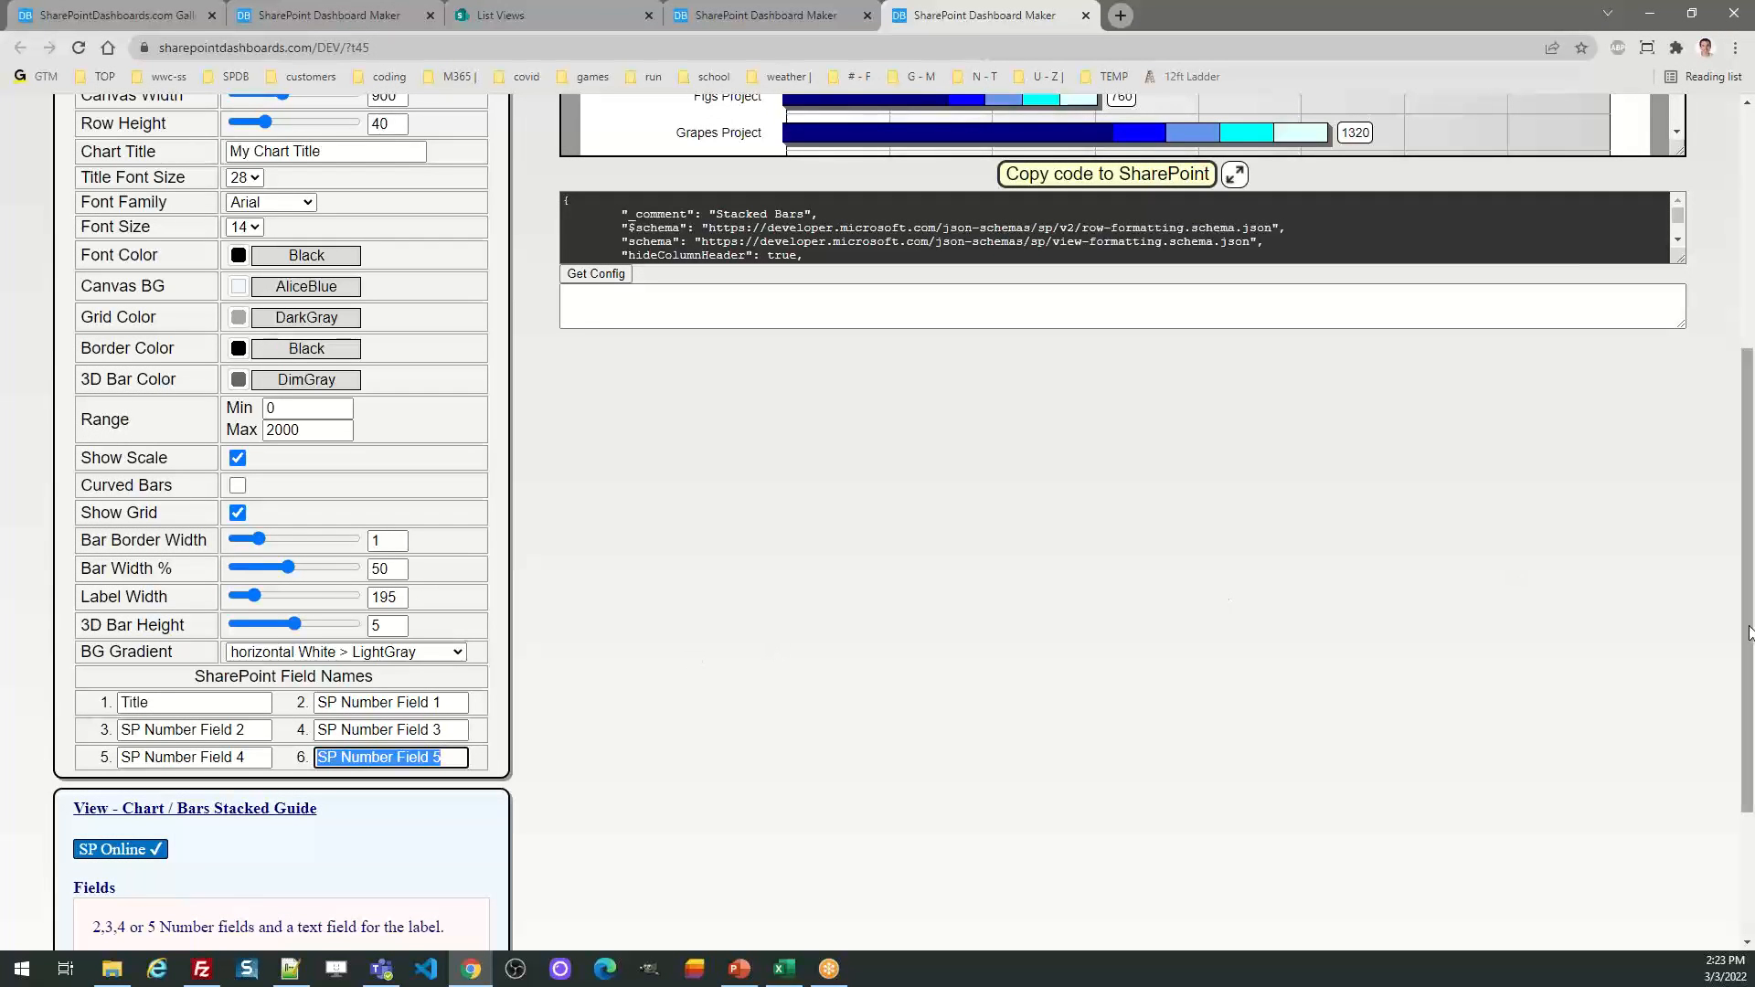
{"action": "left_click_drag", "start_coordinate": [1750, 631], "coordinate": [1719, 373]}
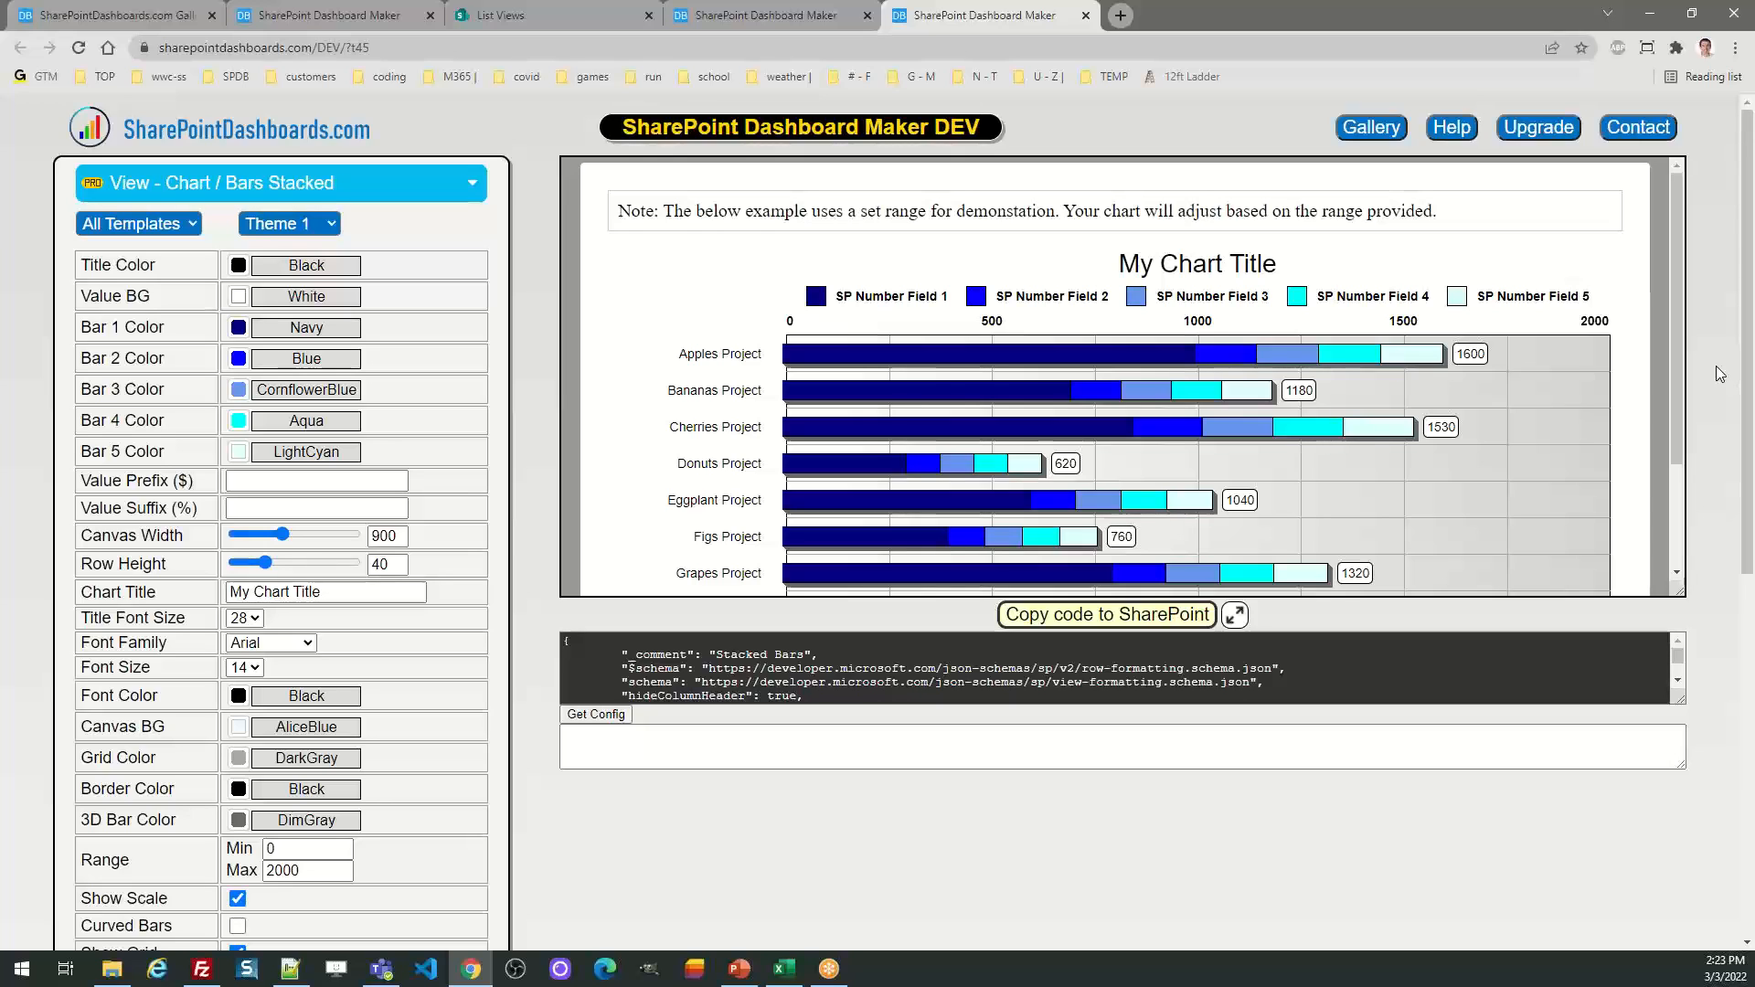
{"action": "scroll", "coordinate": [1748, 285], "scroll_direction": "down", "scroll_amount": 4}
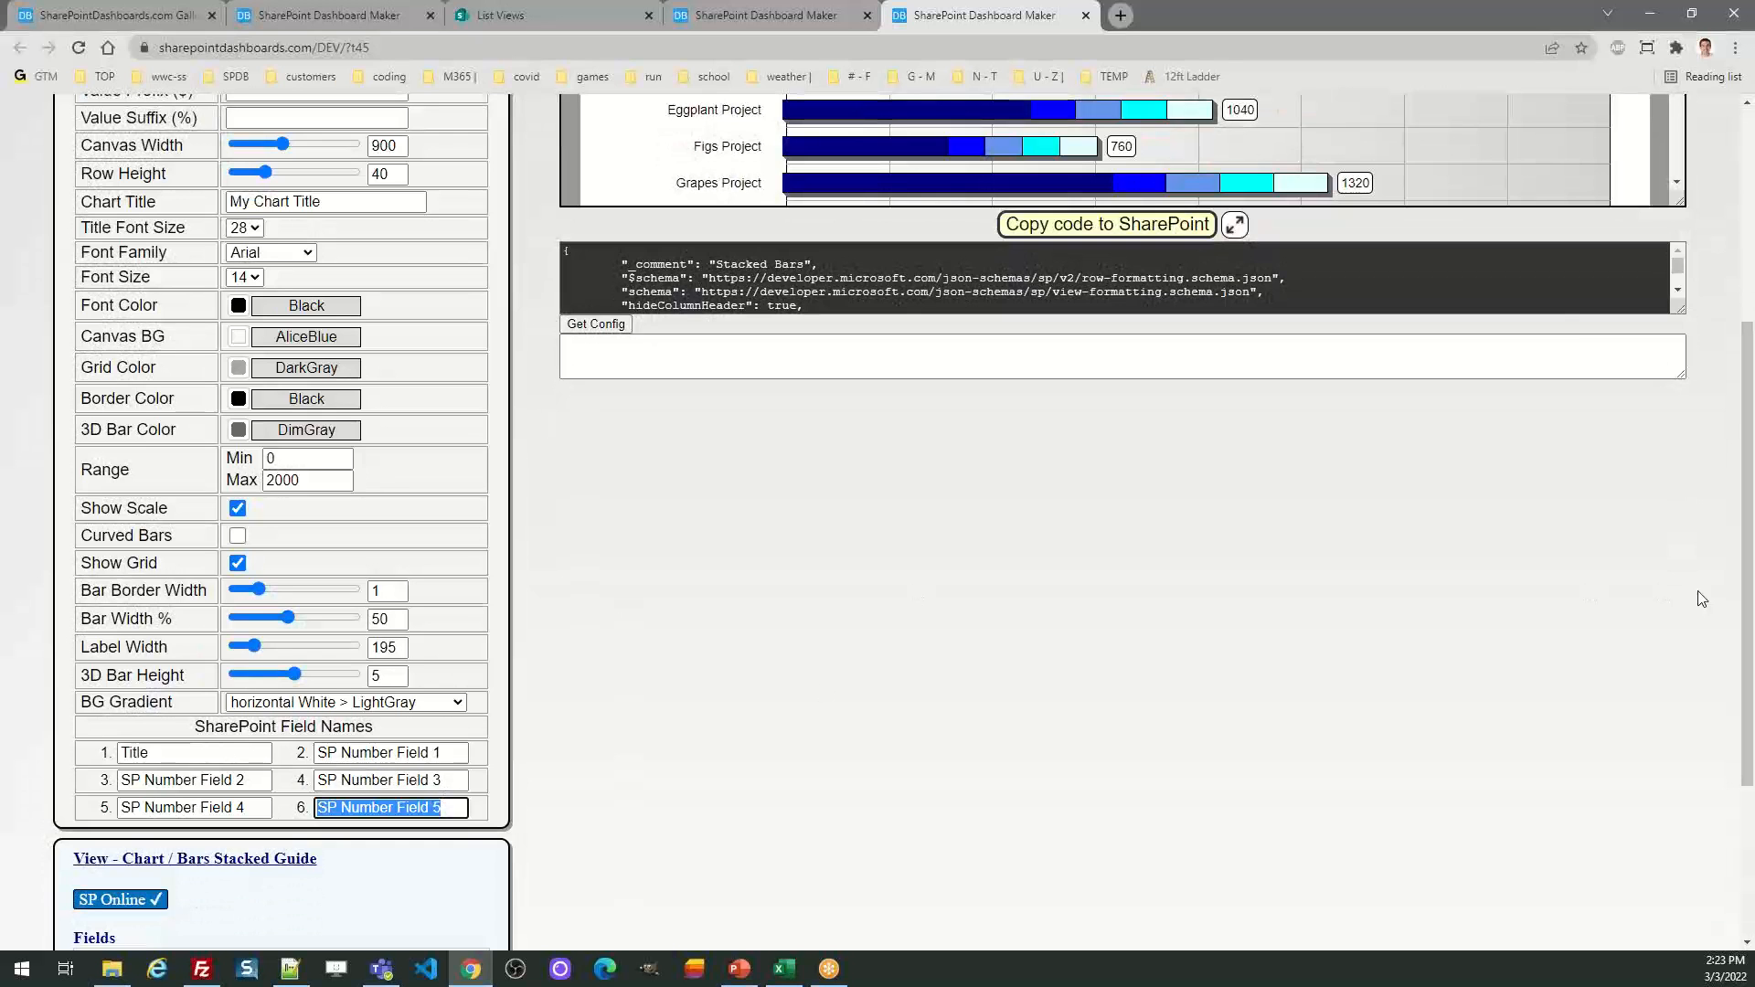
{"action": "scroll", "coordinate": [1697, 595], "scroll_direction": "up", "scroll_amount": 4}
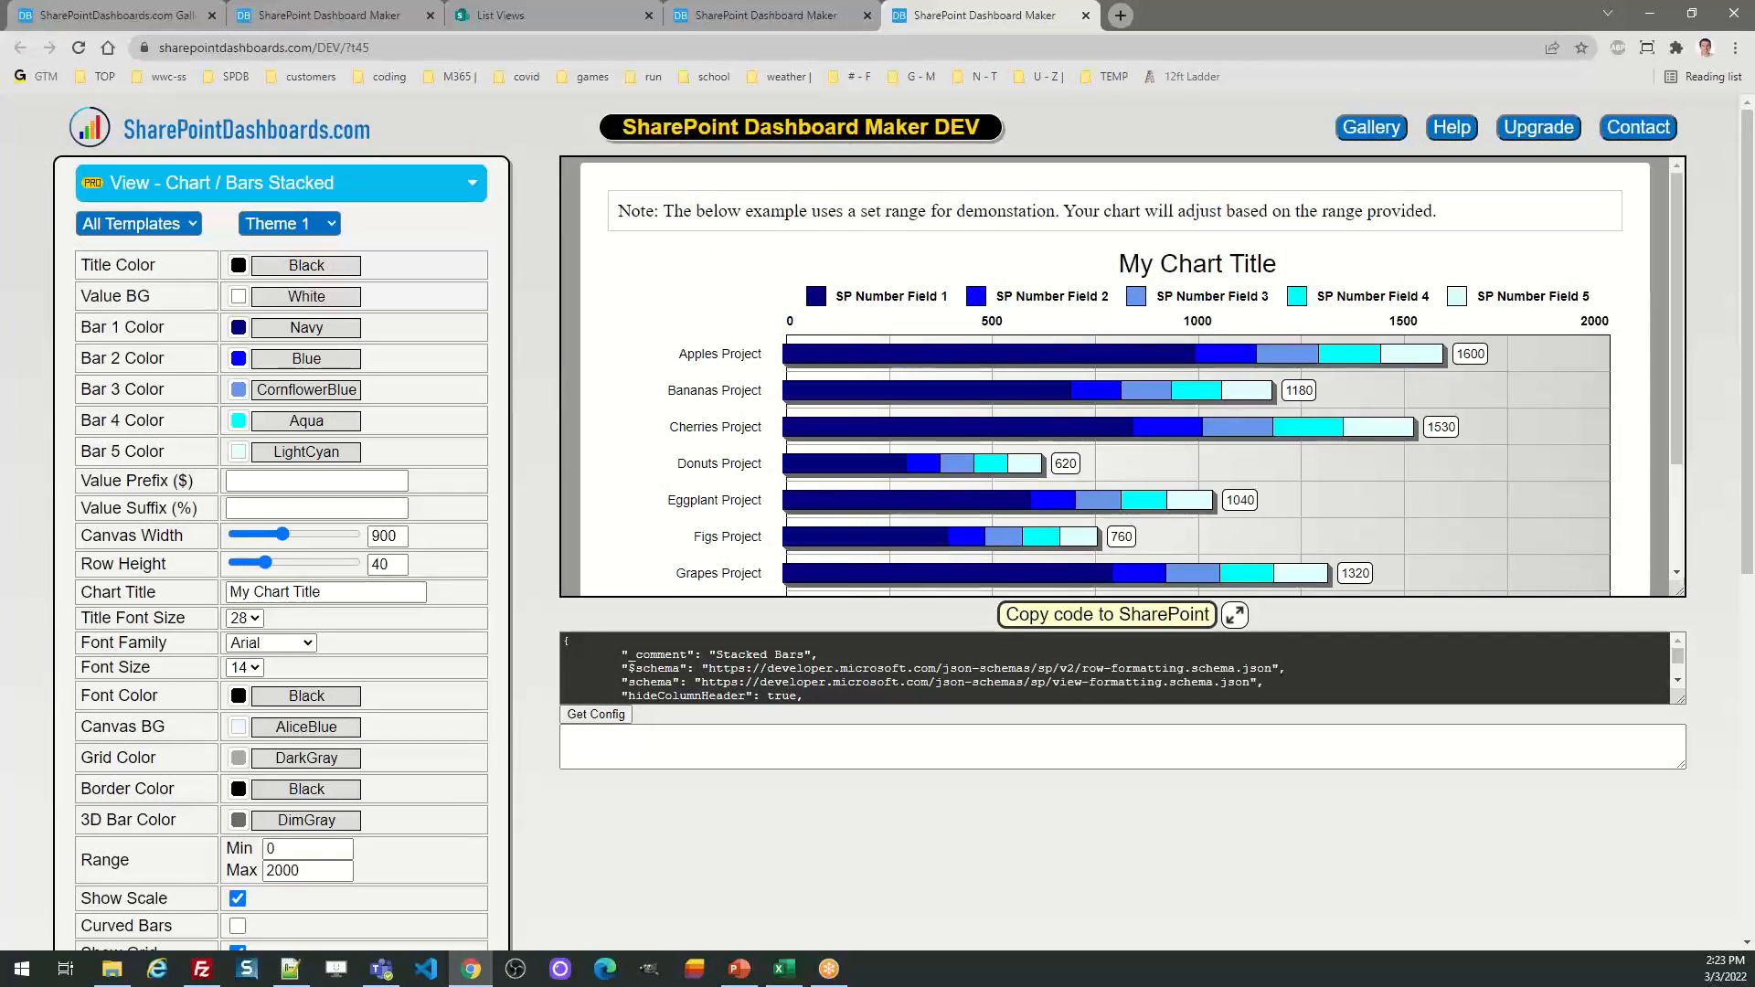
Close the Bars Stacked template, open the View - Chart / Columns (1 Row) template and stop its preview
{"action": "key", "text": "alt+Tab"}
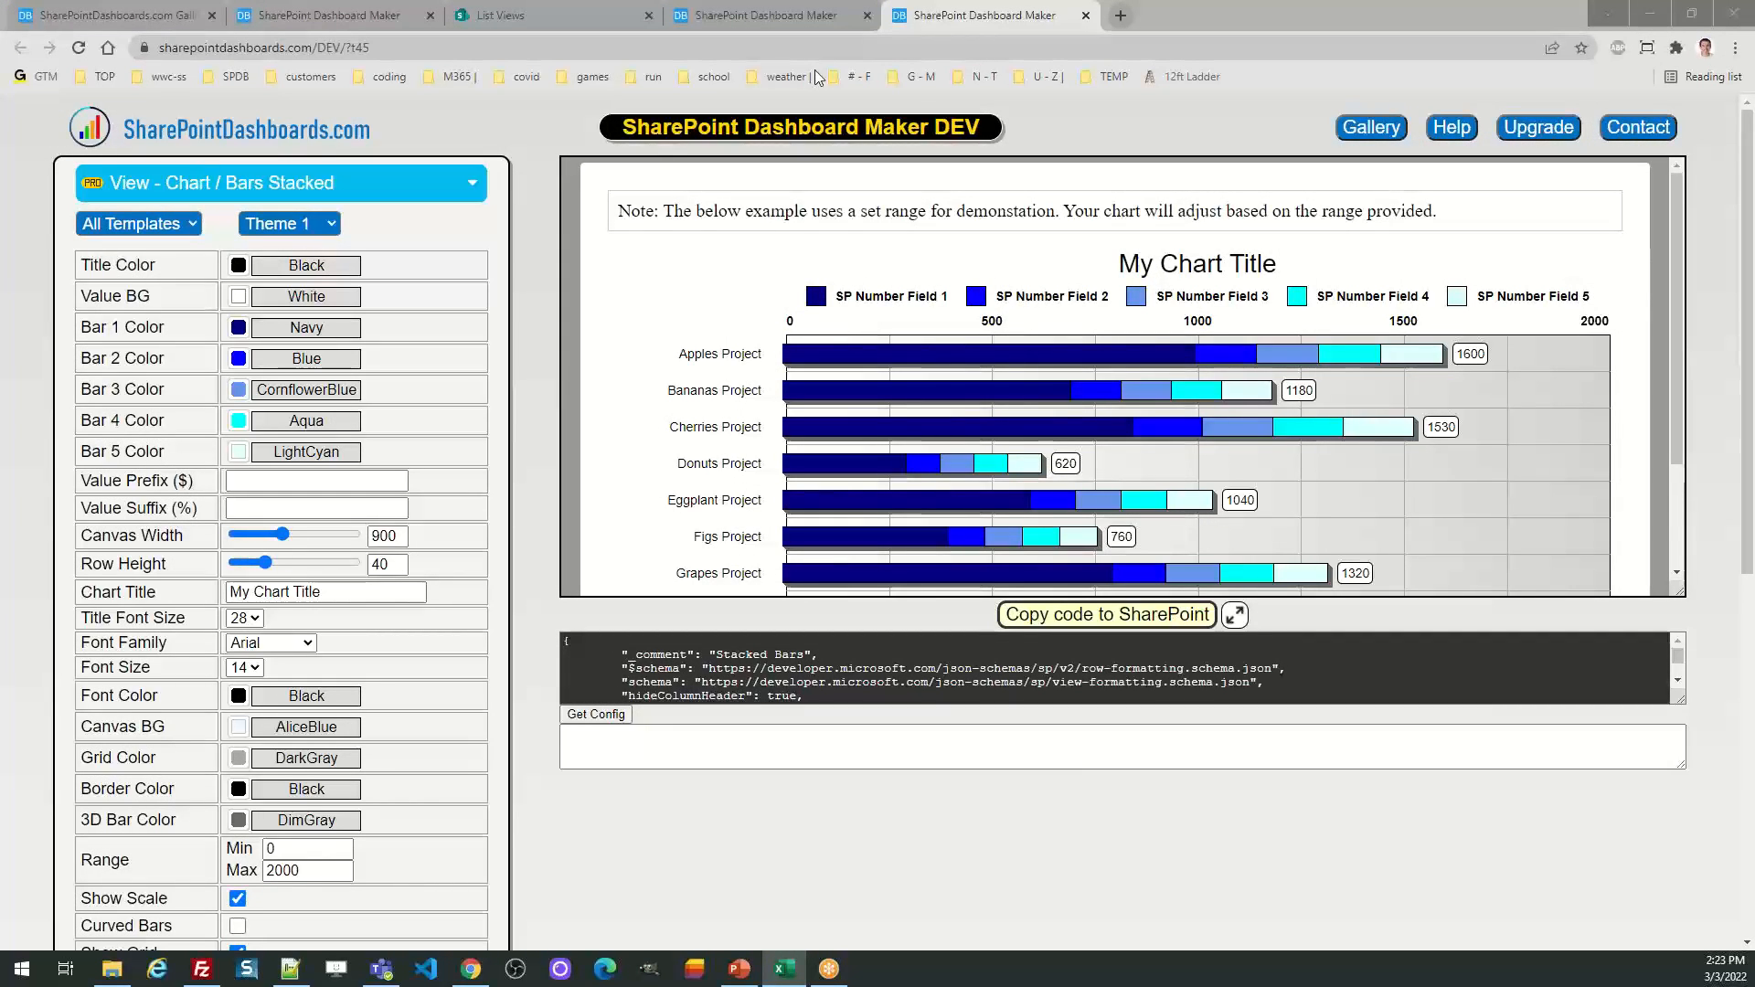
{"action": "left_click", "coordinate": [1086, 15]}
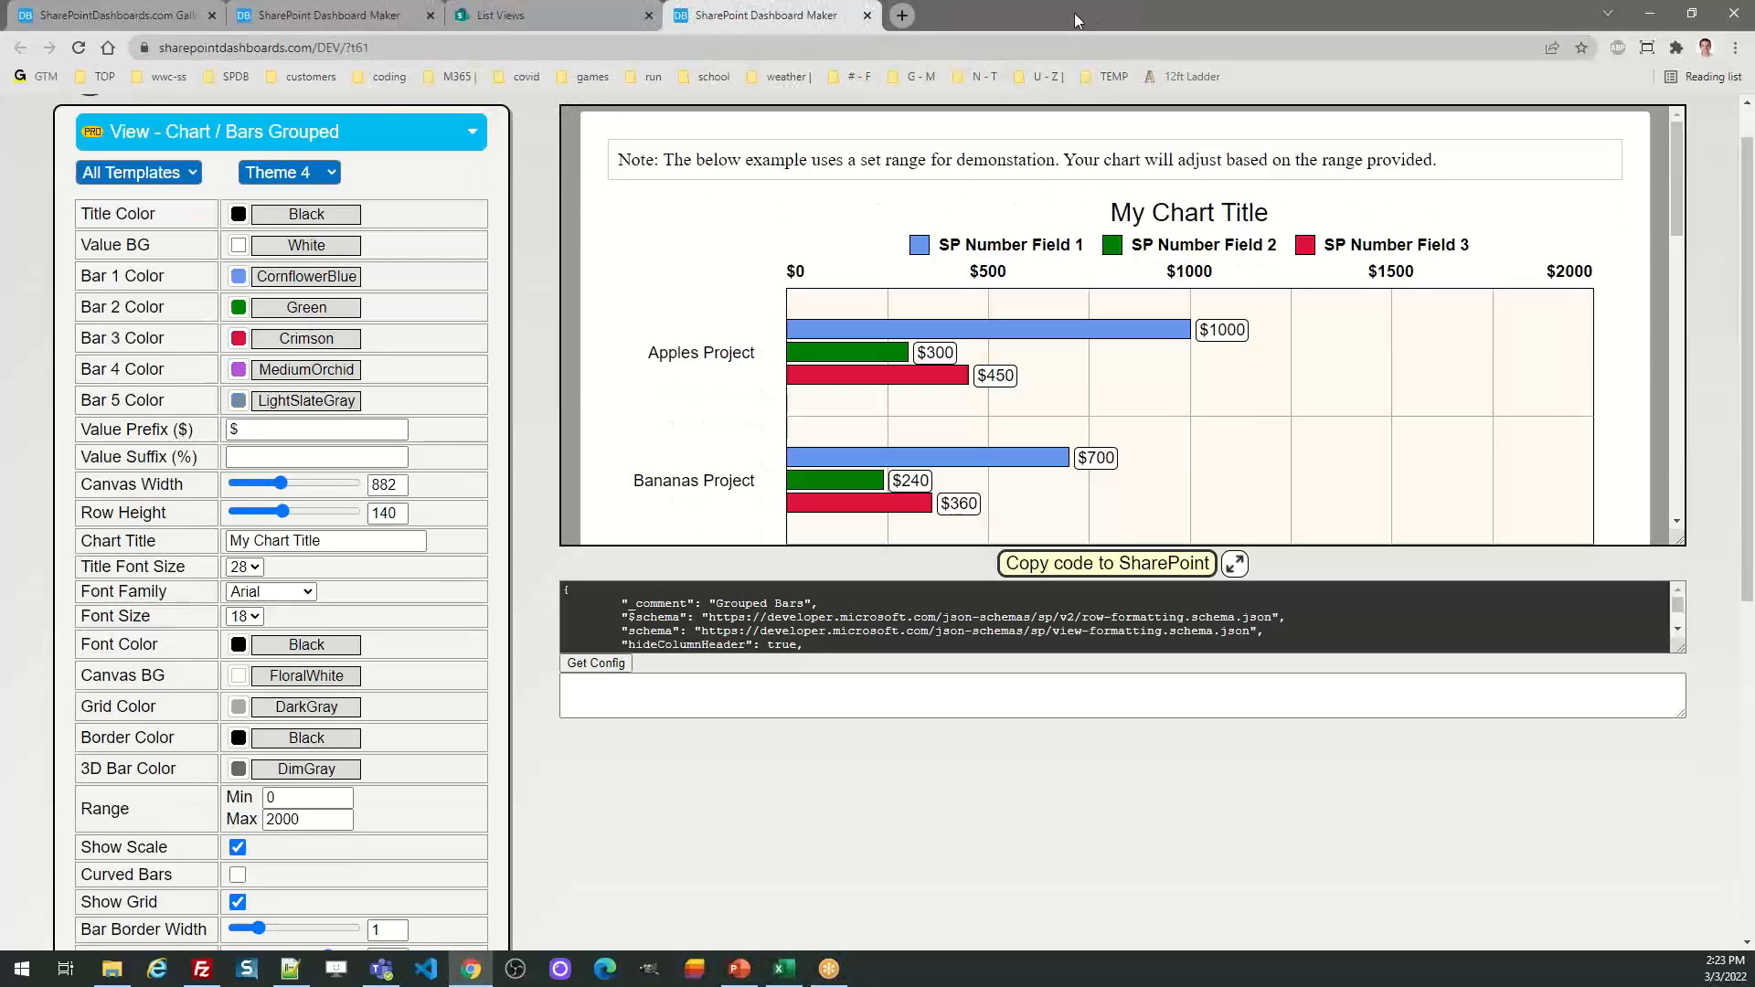
{"action": "key", "text": "alt+Tab"}
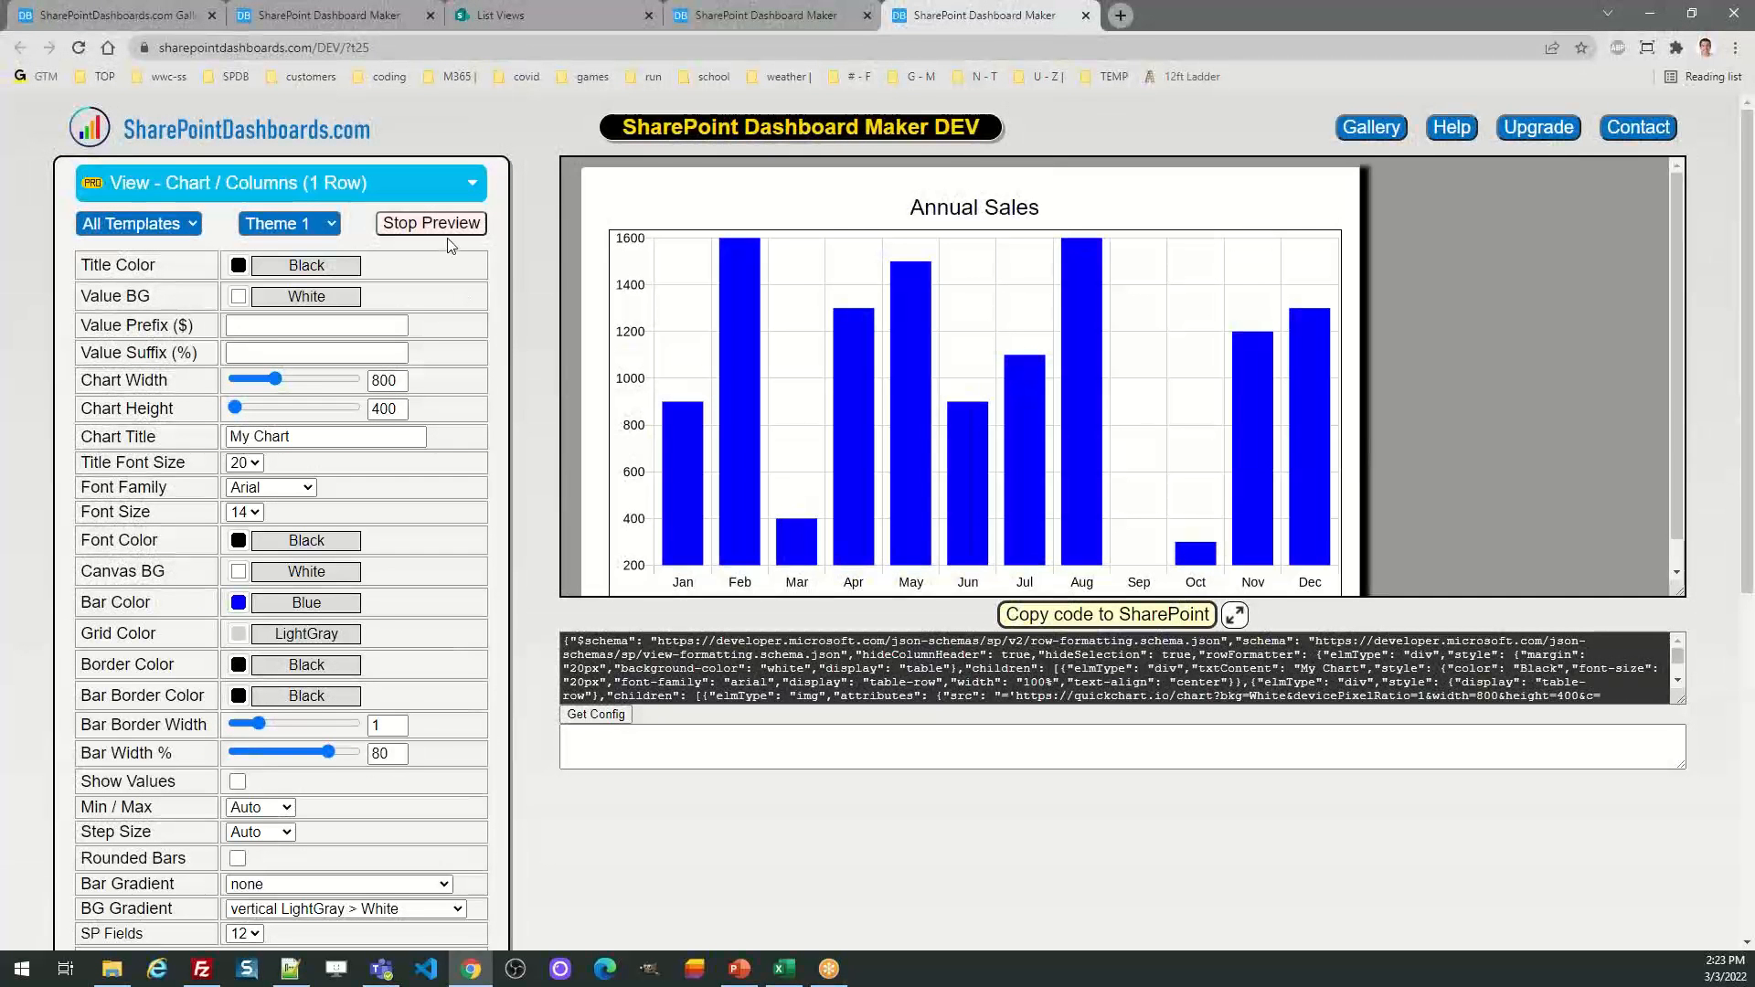
{"action": "left_click", "coordinate": [453, 222]}
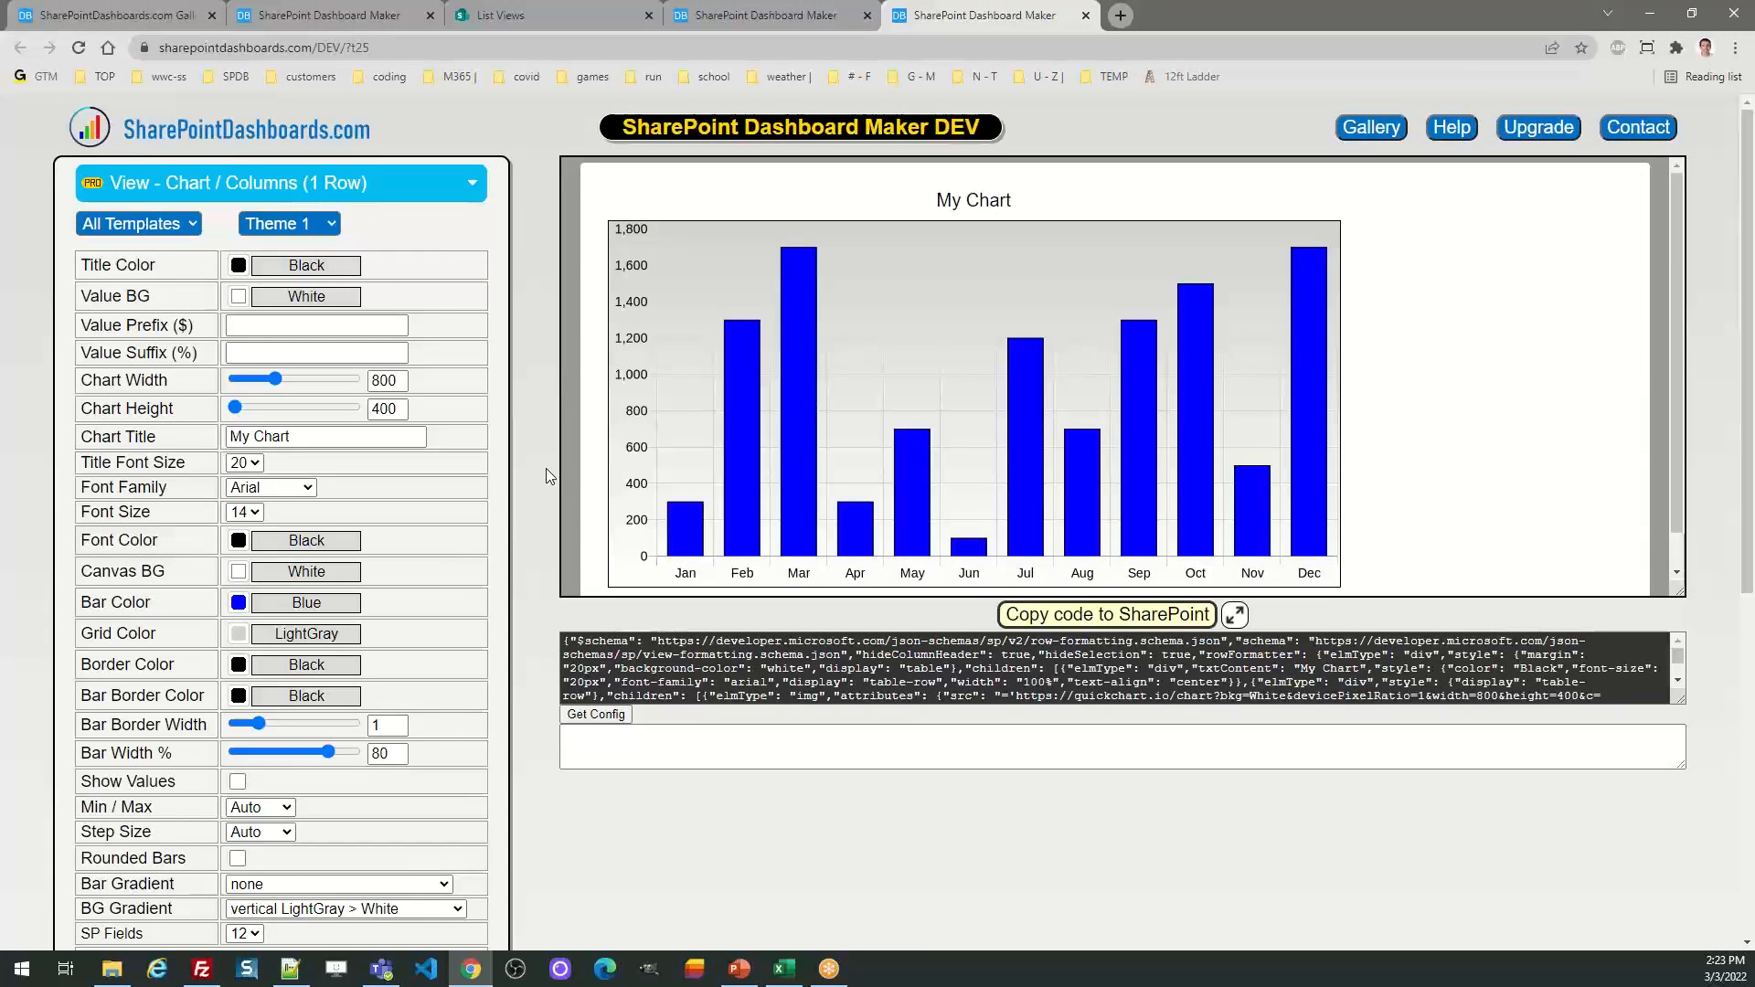
Preview the Columns (1 Row) chart in Theme 2 and Theme 4, viewing the full chart
{"action": "left_click", "coordinate": [333, 228]}
{"action": "left_click", "coordinate": [326, 265]}
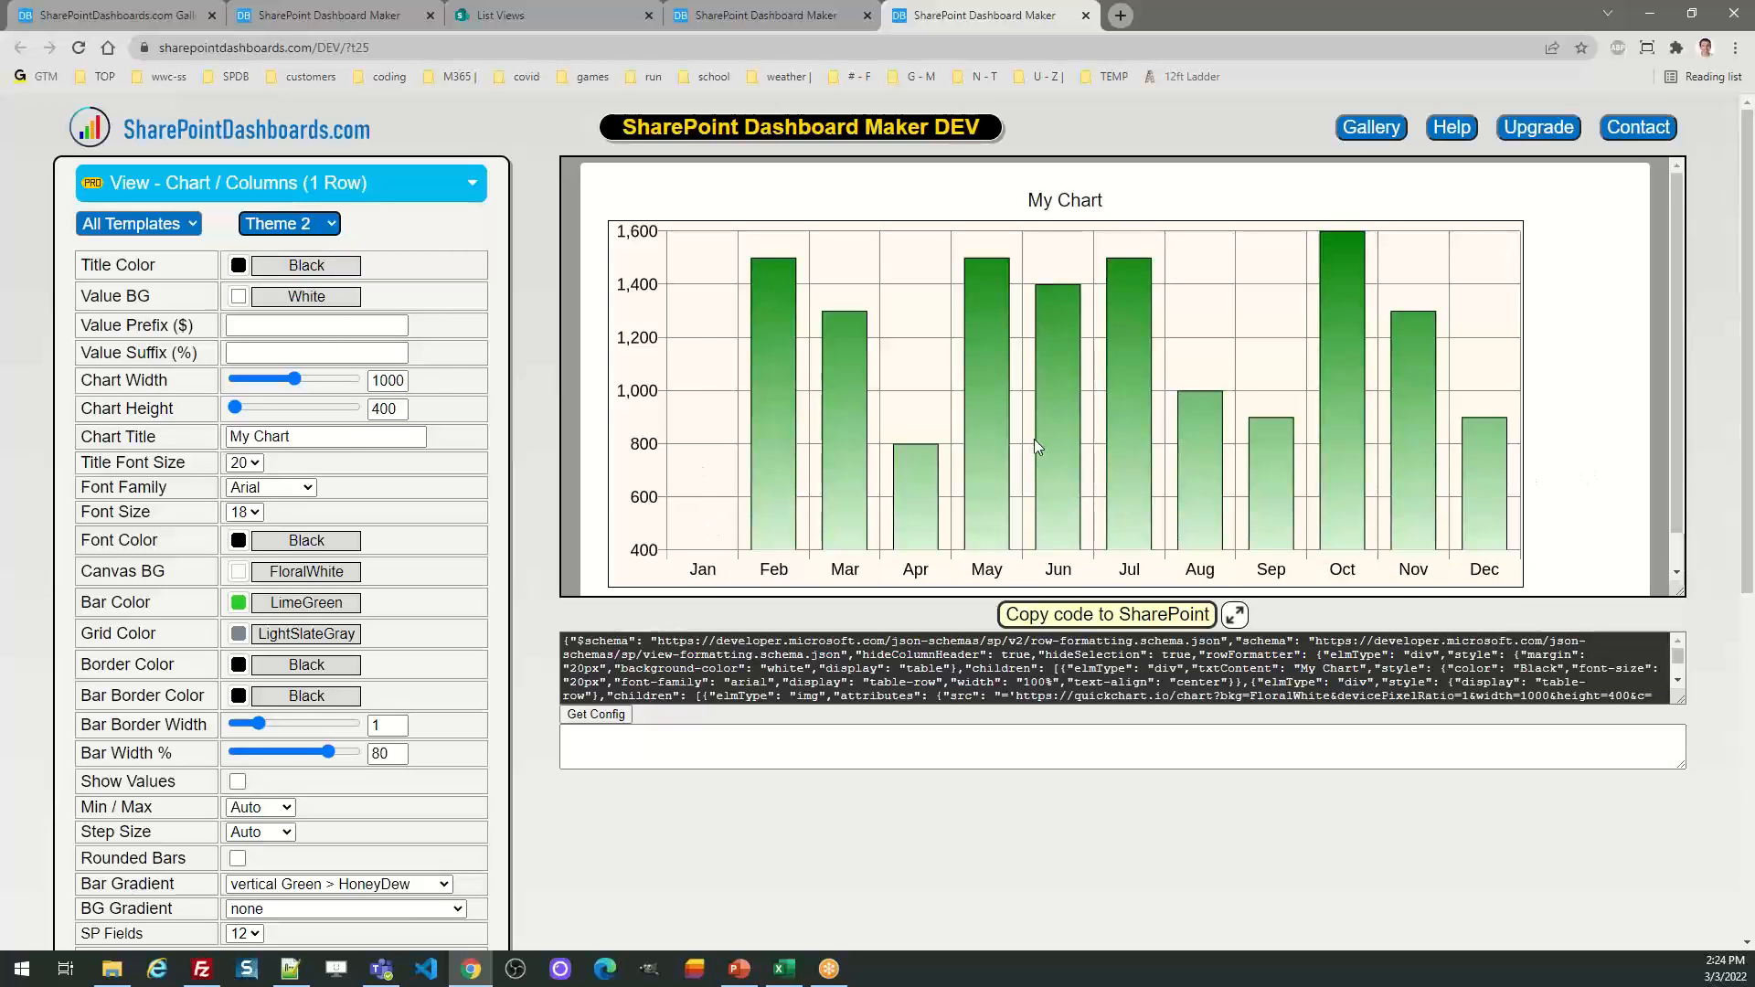
{"action": "left_click", "coordinate": [322, 233]}
{"action": "left_click", "coordinate": [316, 294]}
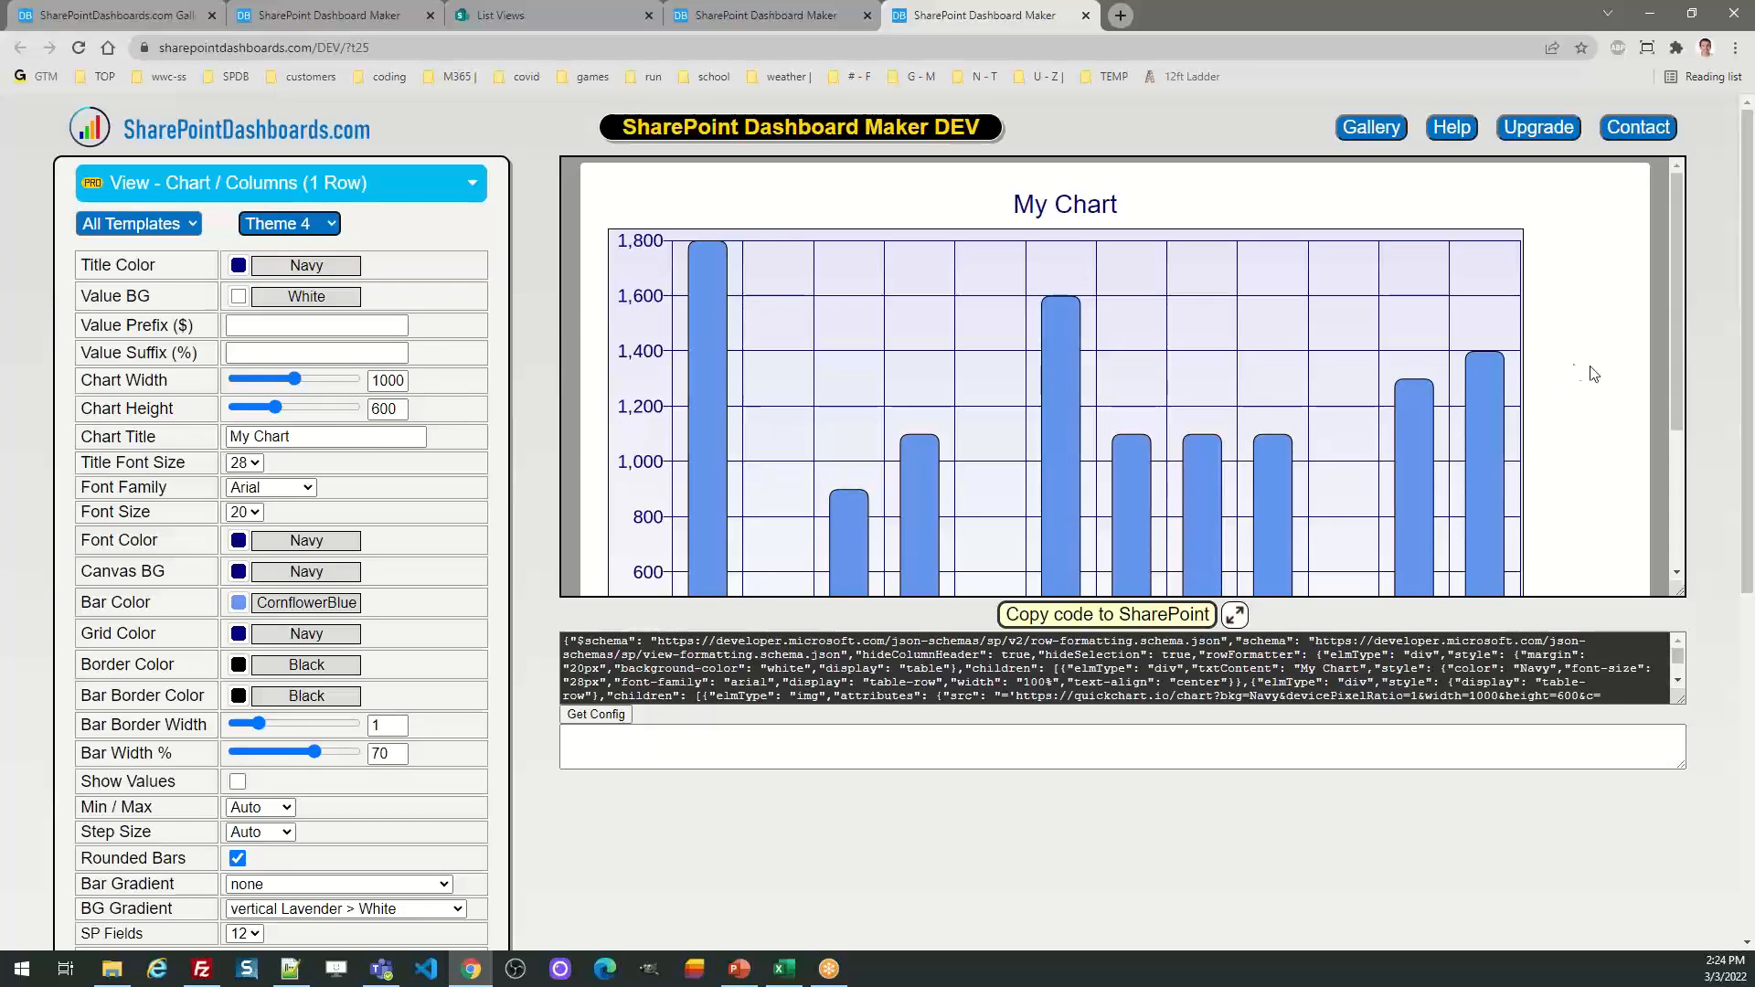
{"action": "left_click_drag", "start_coordinate": [1675, 362], "coordinate": [1670, 296]}
Close the Columns (1 Row) template, open the View - Chart / Columns (All Rows) template and stop its preview
{"action": "left_click", "coordinate": [1085, 15]}
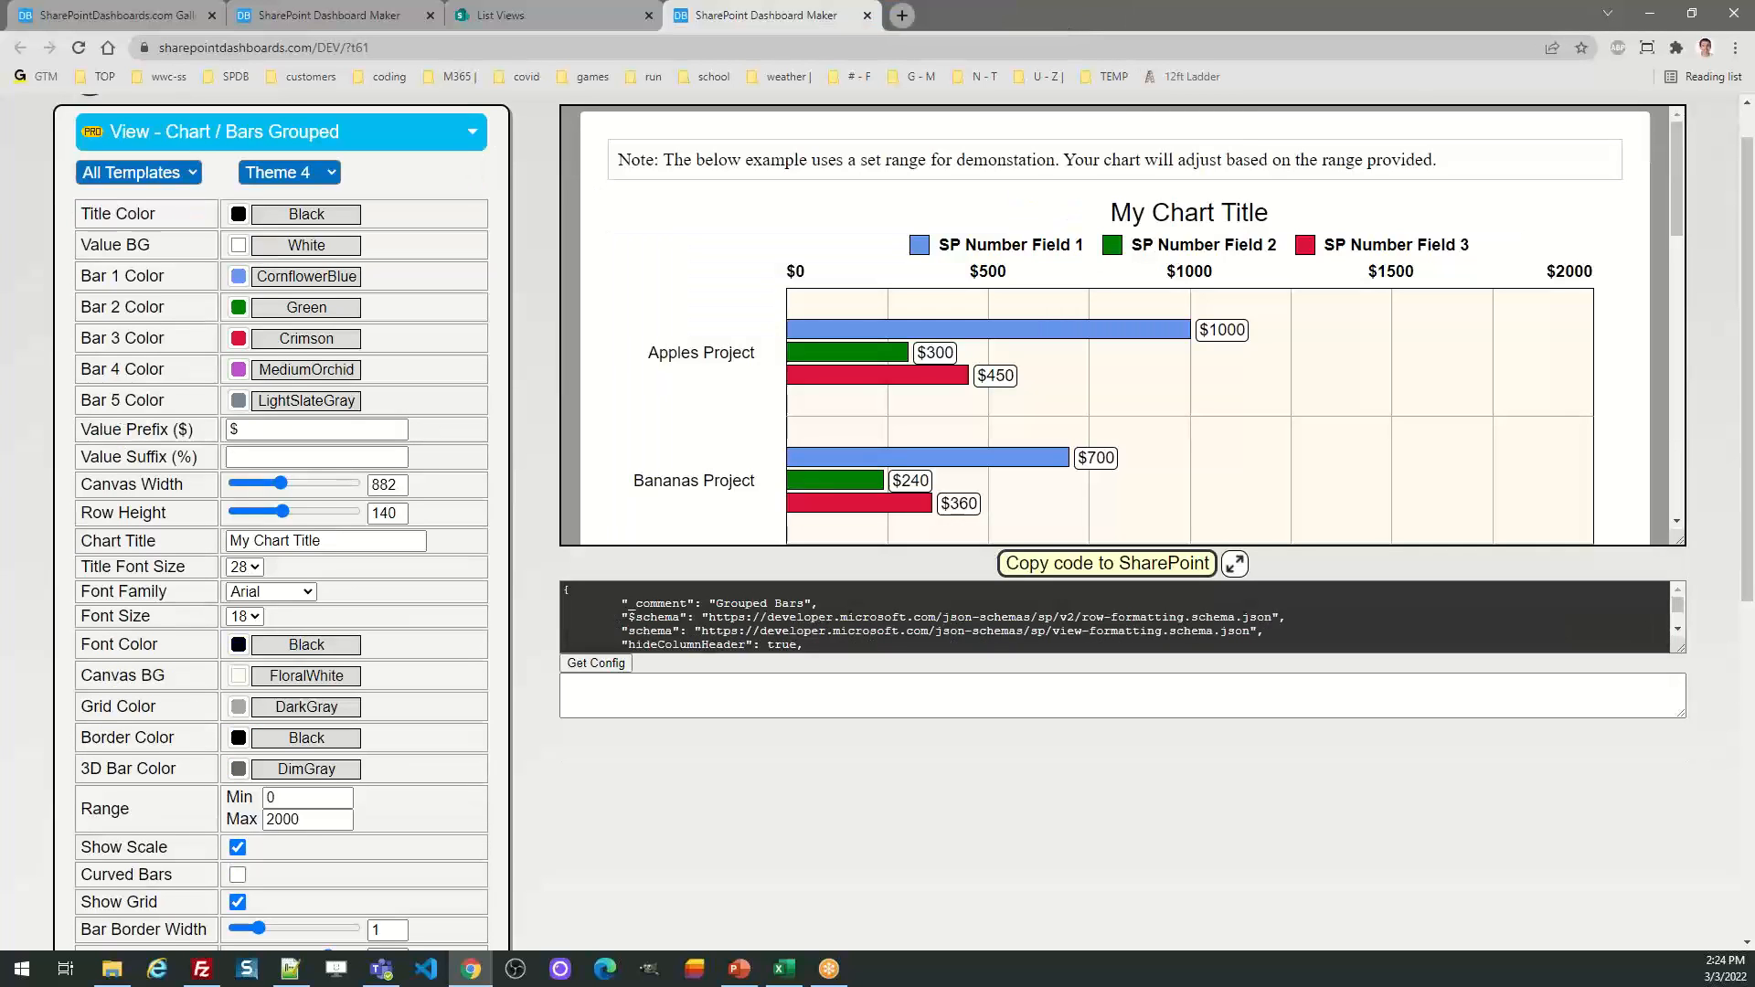
{"action": "key", "text": "alt+Tab"}
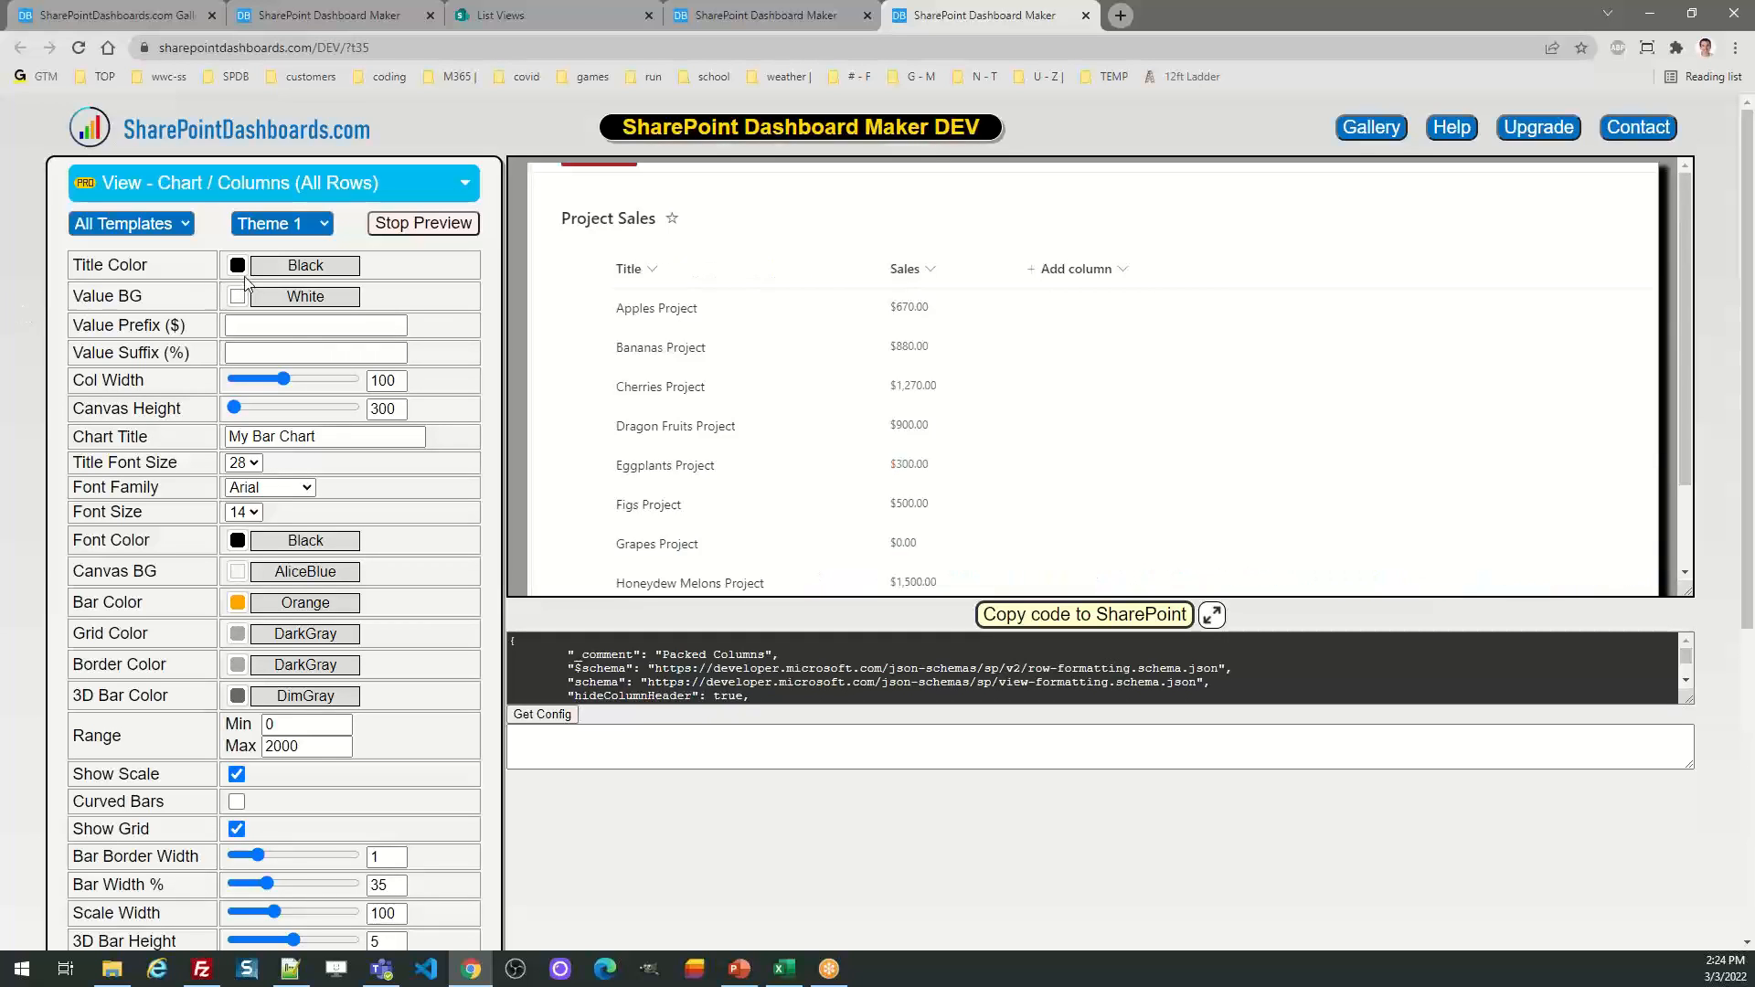
{"action": "left_click", "coordinate": [457, 228]}
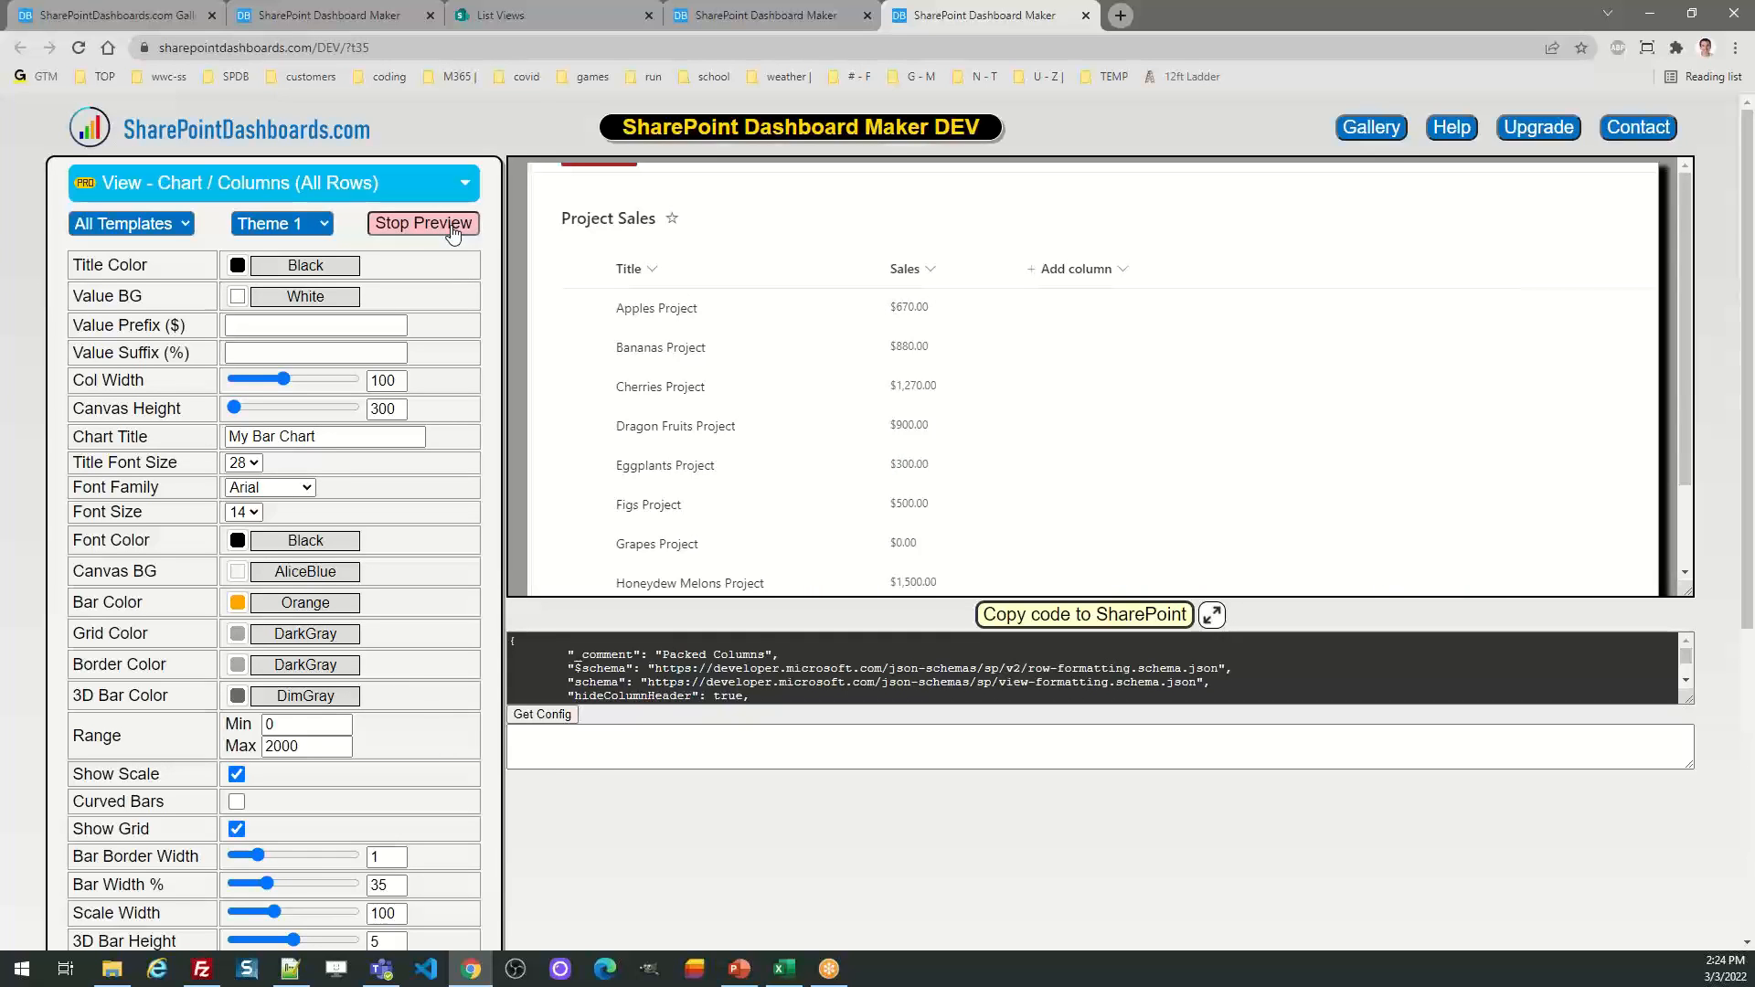
Try Theme 2 and Theme 3 on the Columns (All Rows) chart, ending with Theme 4 applied
{"action": "left_click", "coordinate": [322, 228]}
{"action": "left_click", "coordinate": [320, 249]}
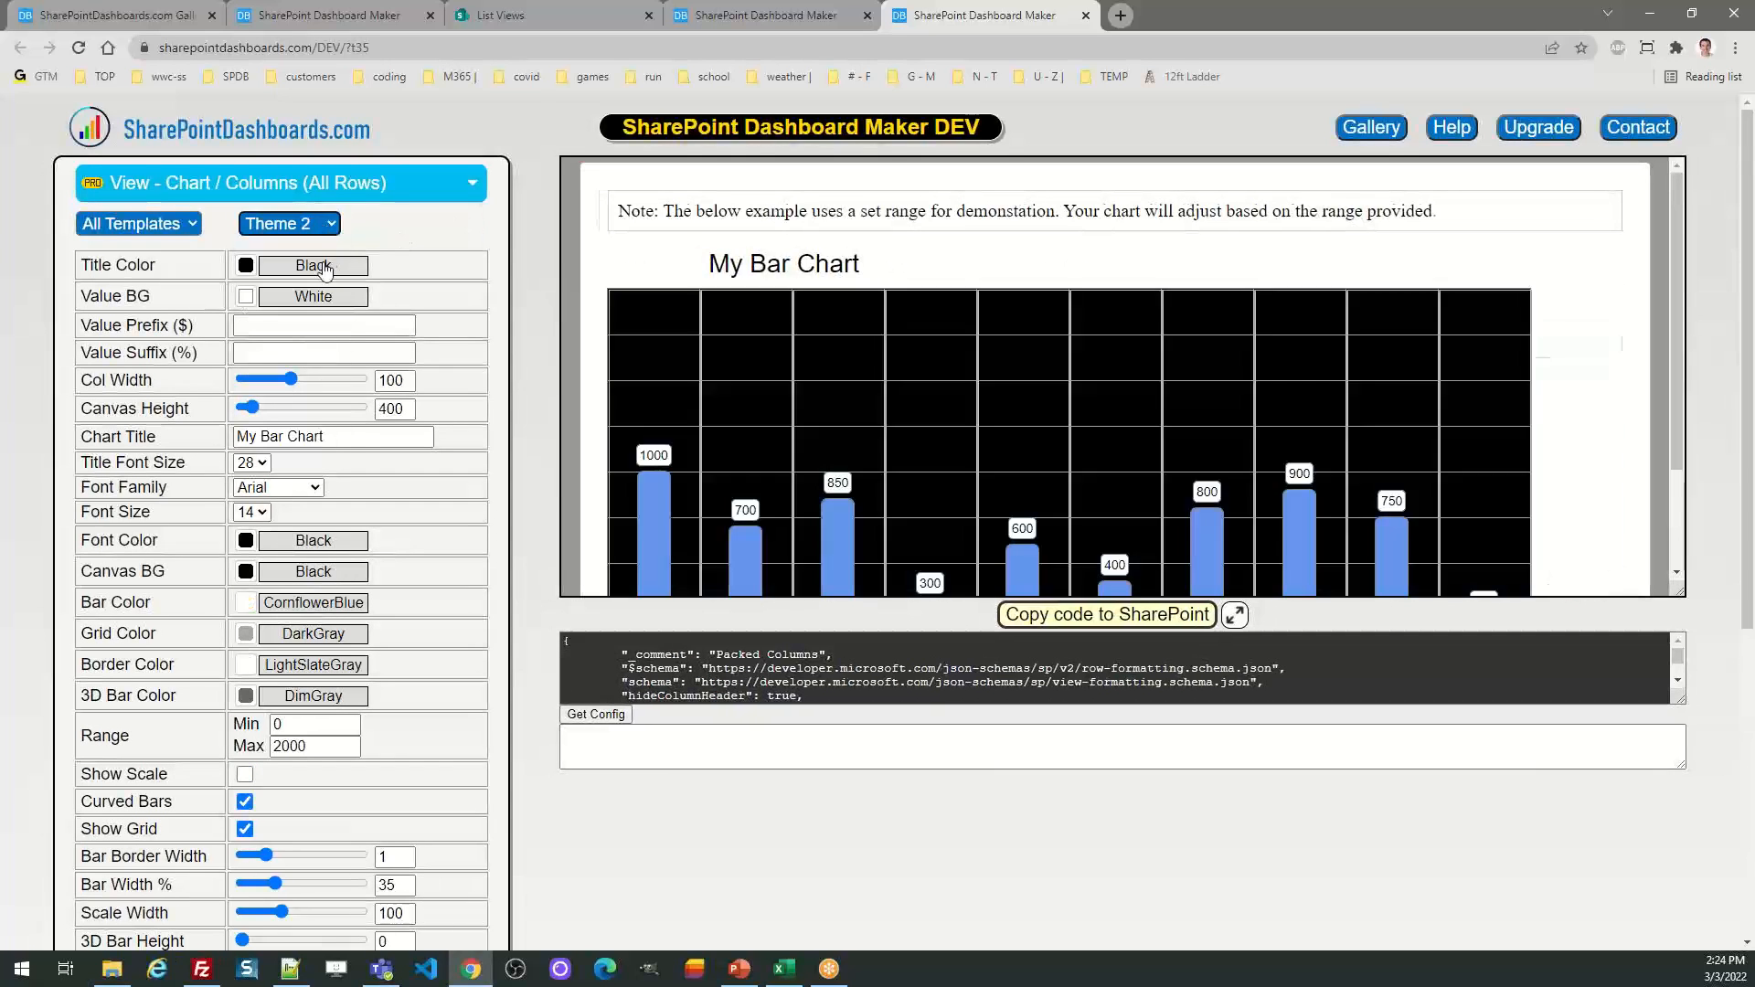
{"action": "left_click", "coordinate": [320, 224]}
{"action": "left_click", "coordinate": [315, 292]}
{"action": "left_click", "coordinate": [326, 227]}
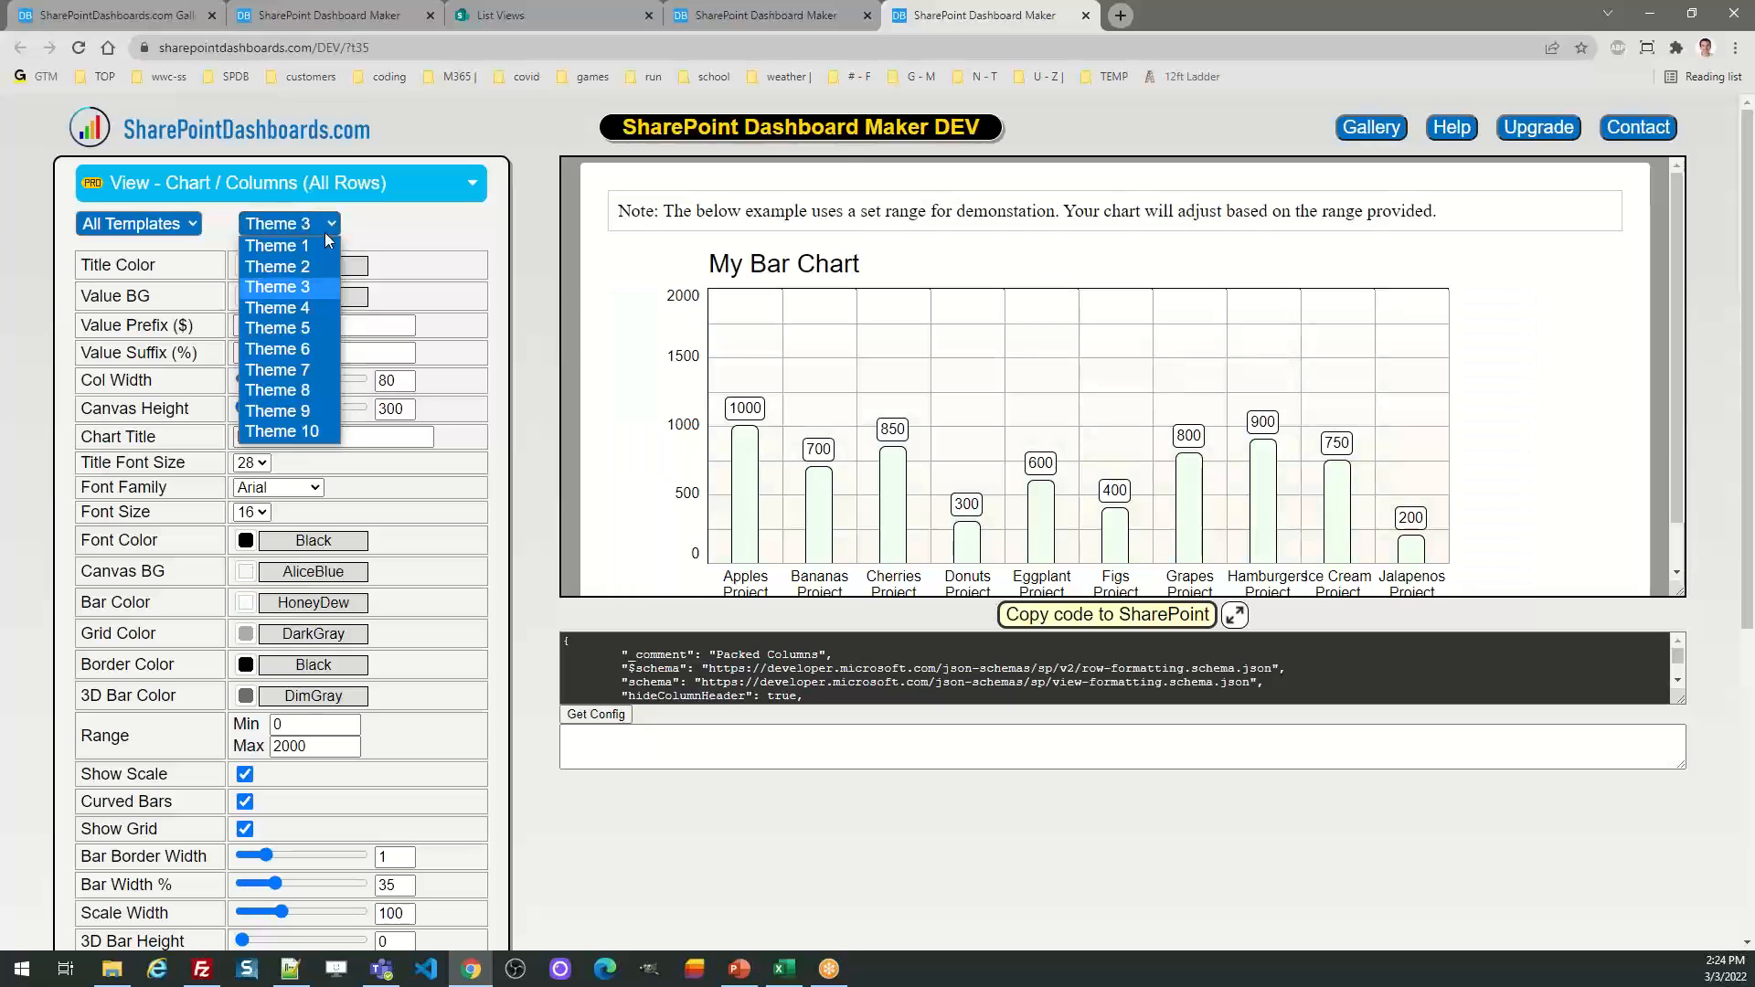
{"action": "left_click", "coordinate": [325, 311]}
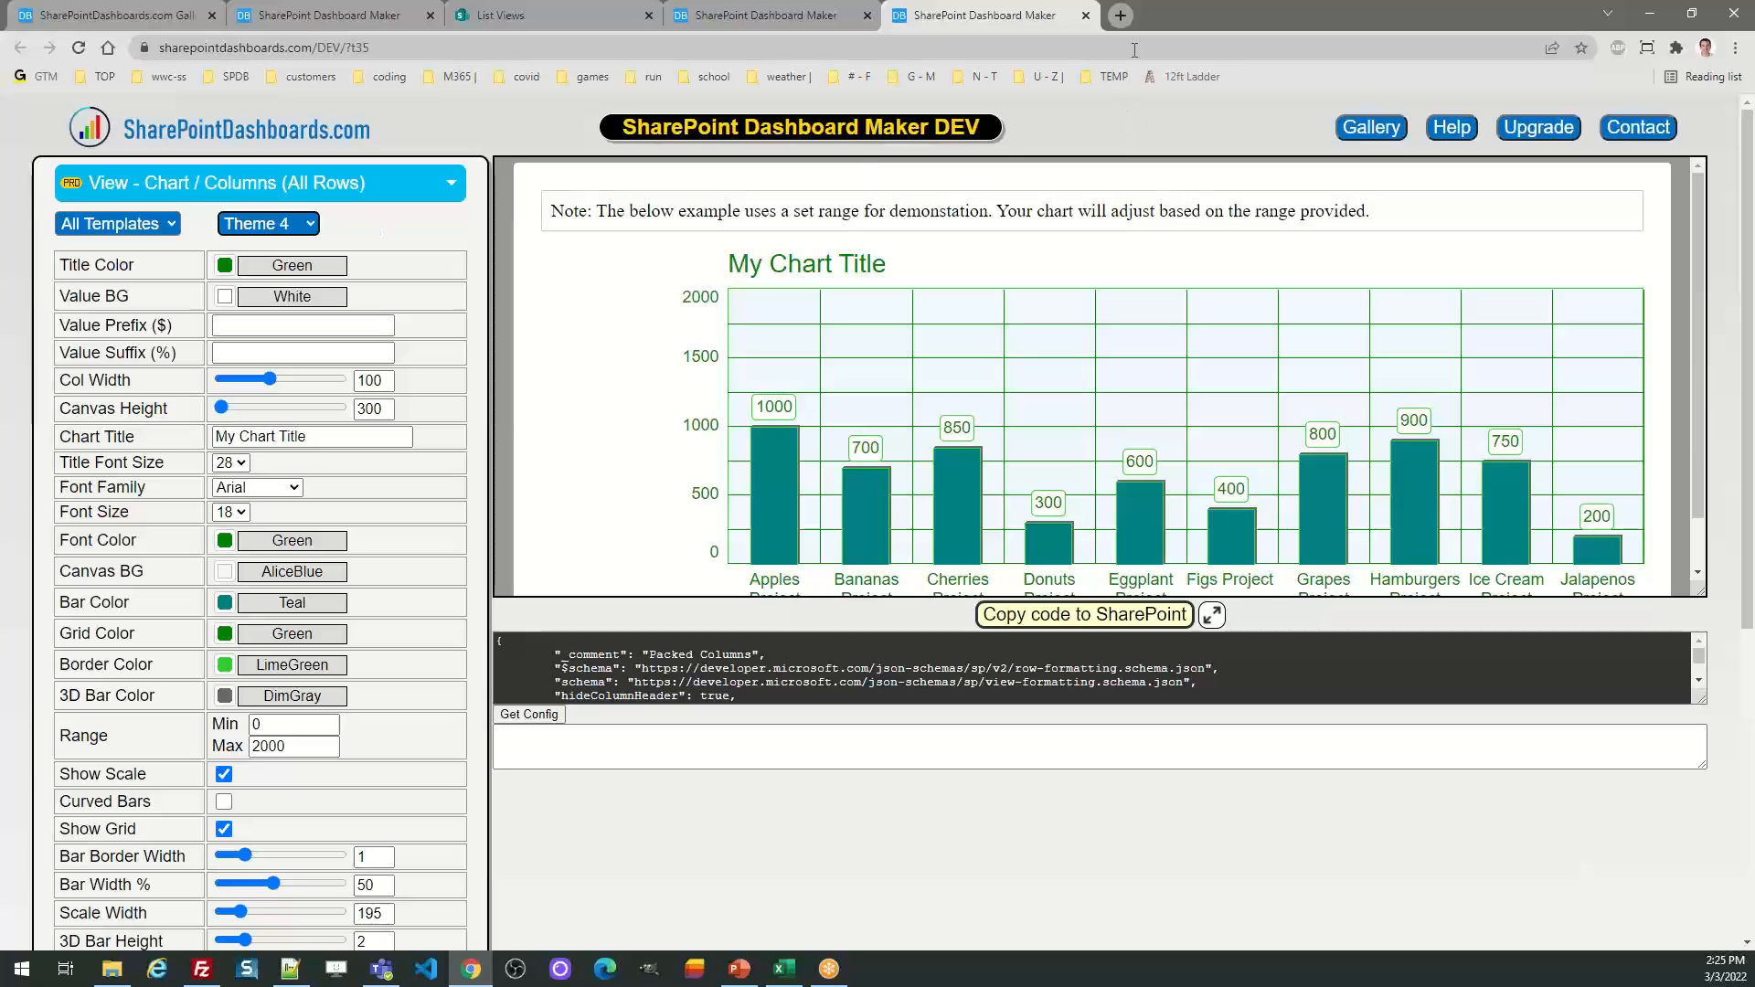
Close the Columns (All Rows) template, open the View - Chart / Columns Grouped template and stop its preview
{"action": "left_click", "coordinate": [1086, 15]}
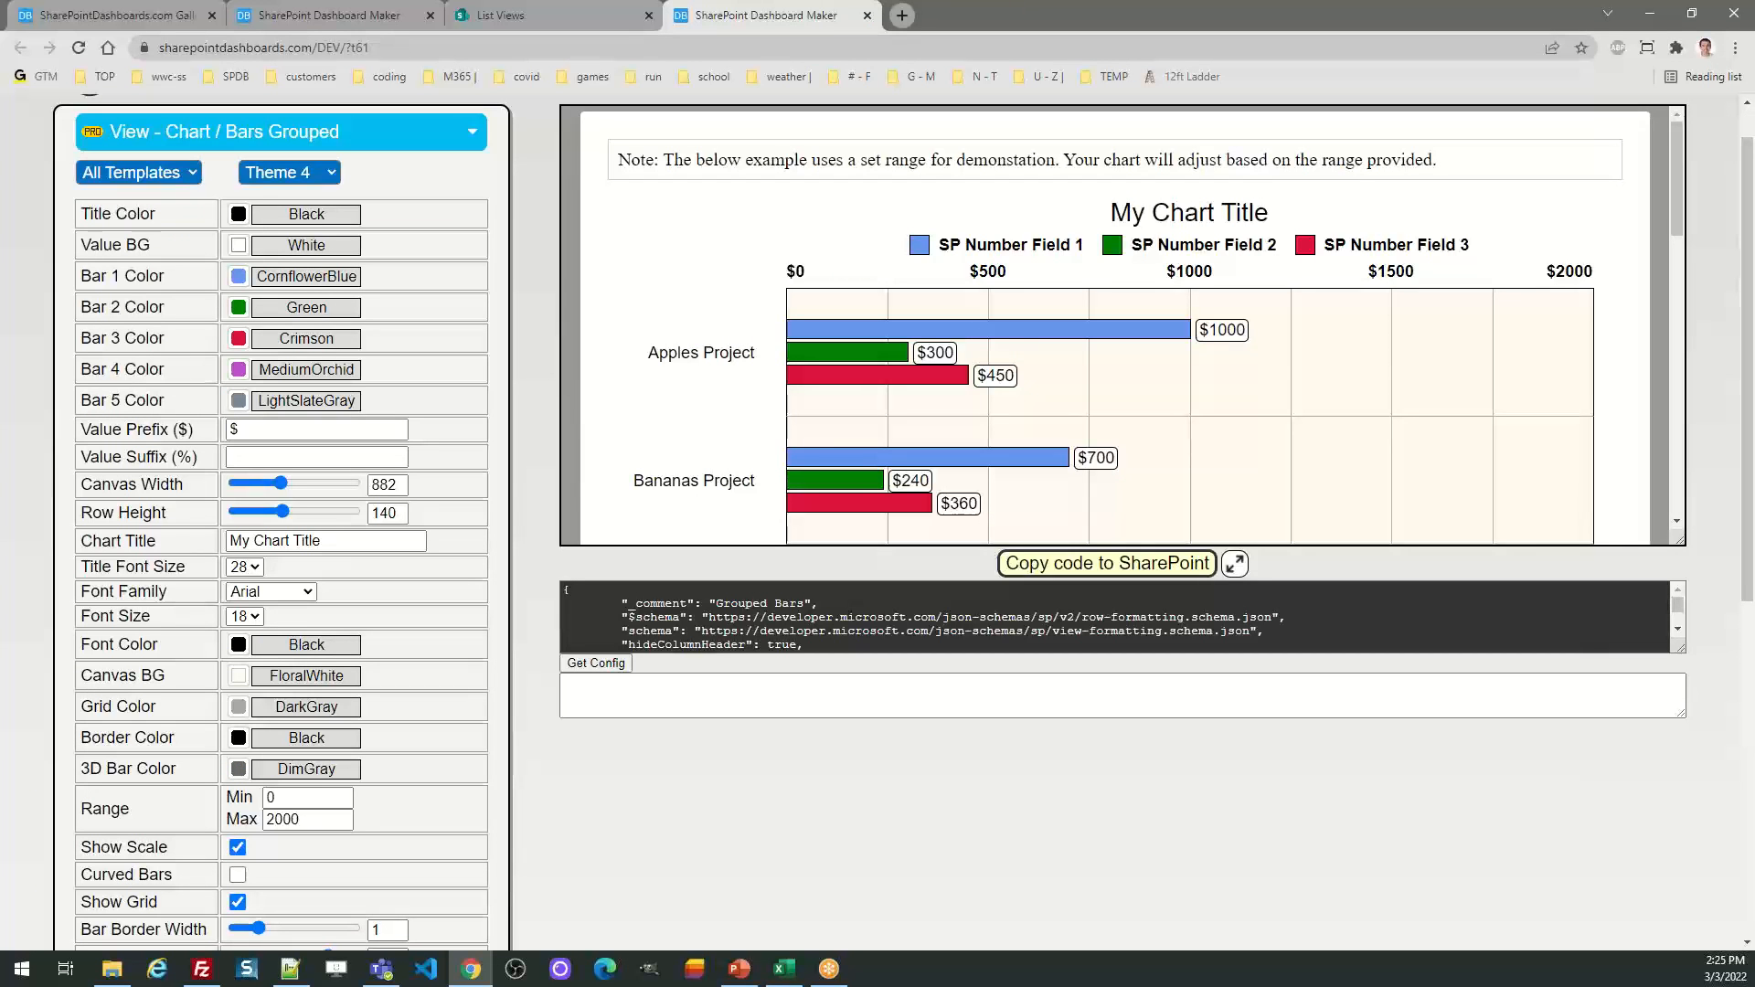
{"action": "key", "text": "alt+Tab"}
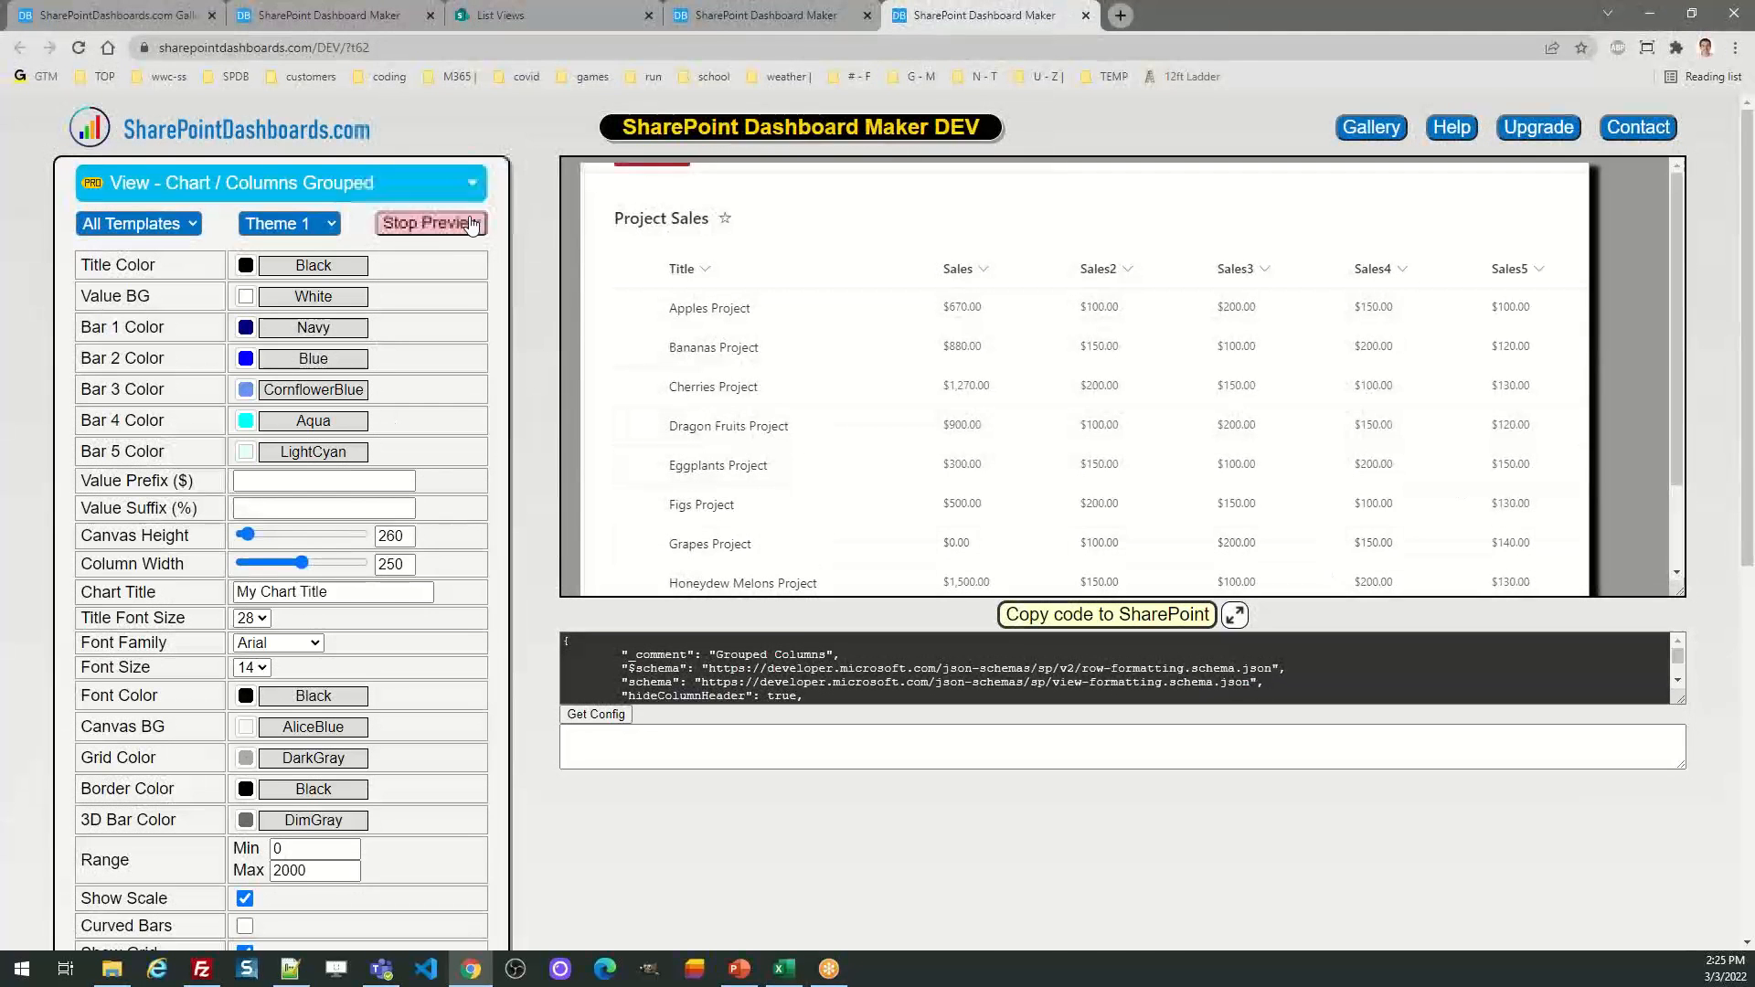
{"action": "left_click", "coordinate": [471, 224]}
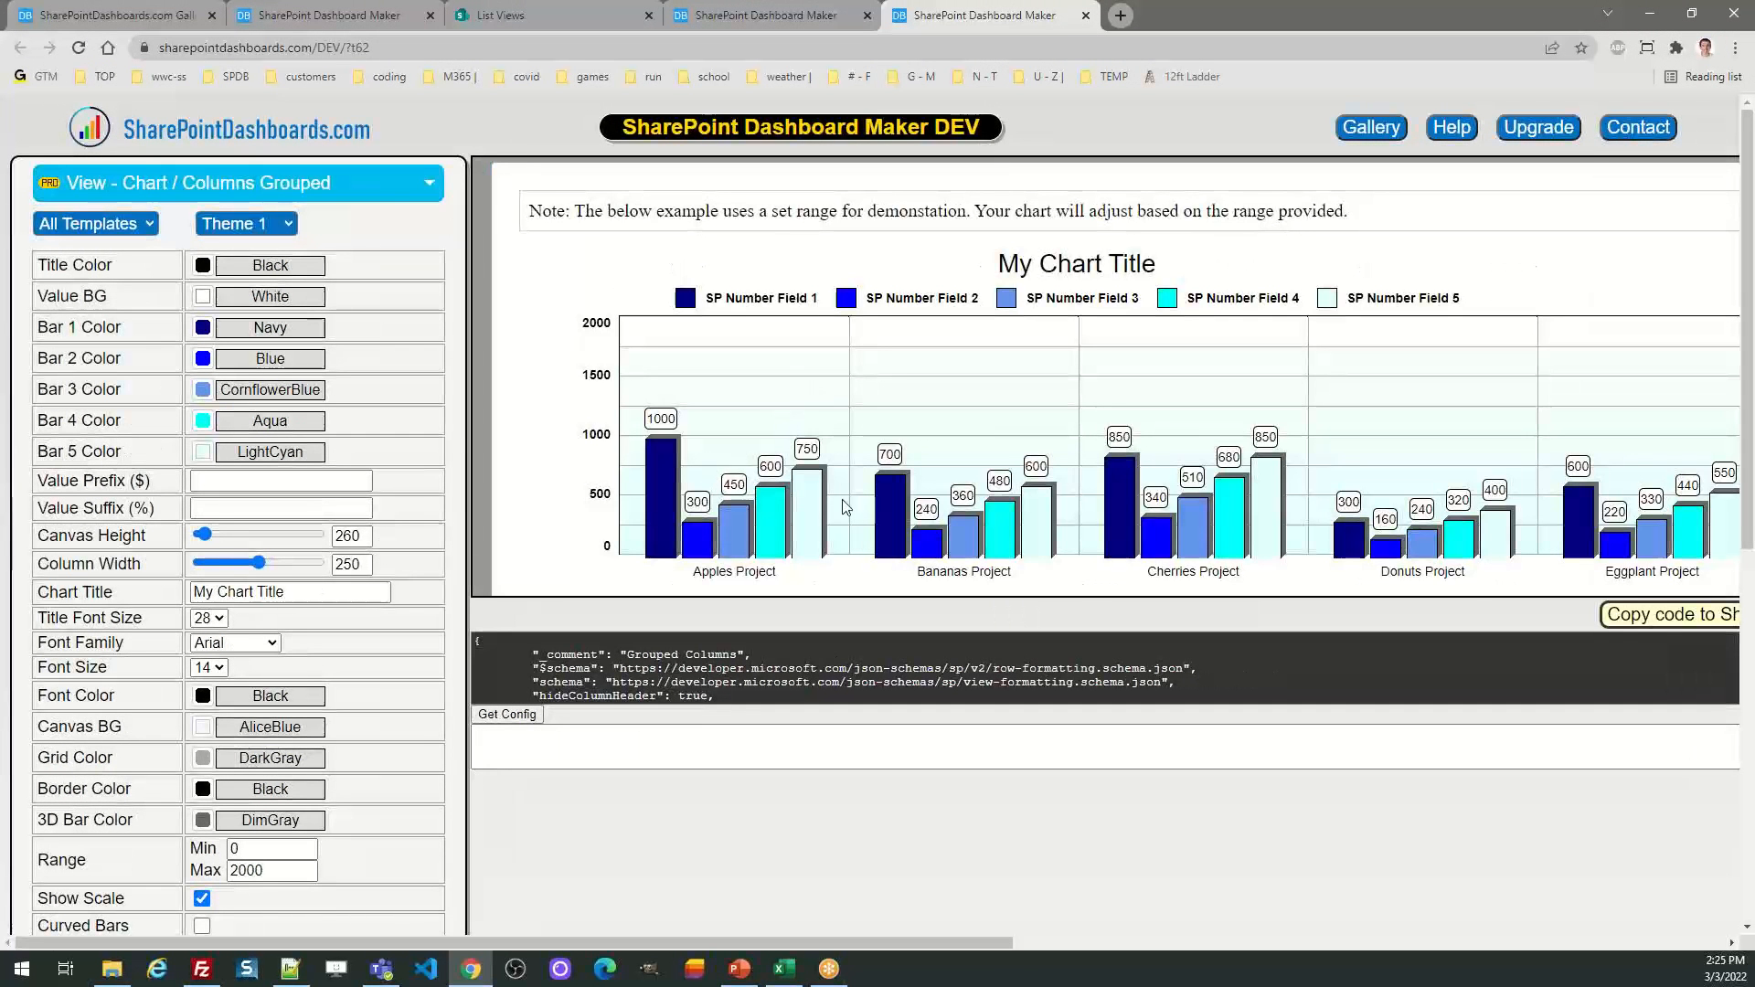
{"action": "mouse_move", "coordinate": [808, 501]}
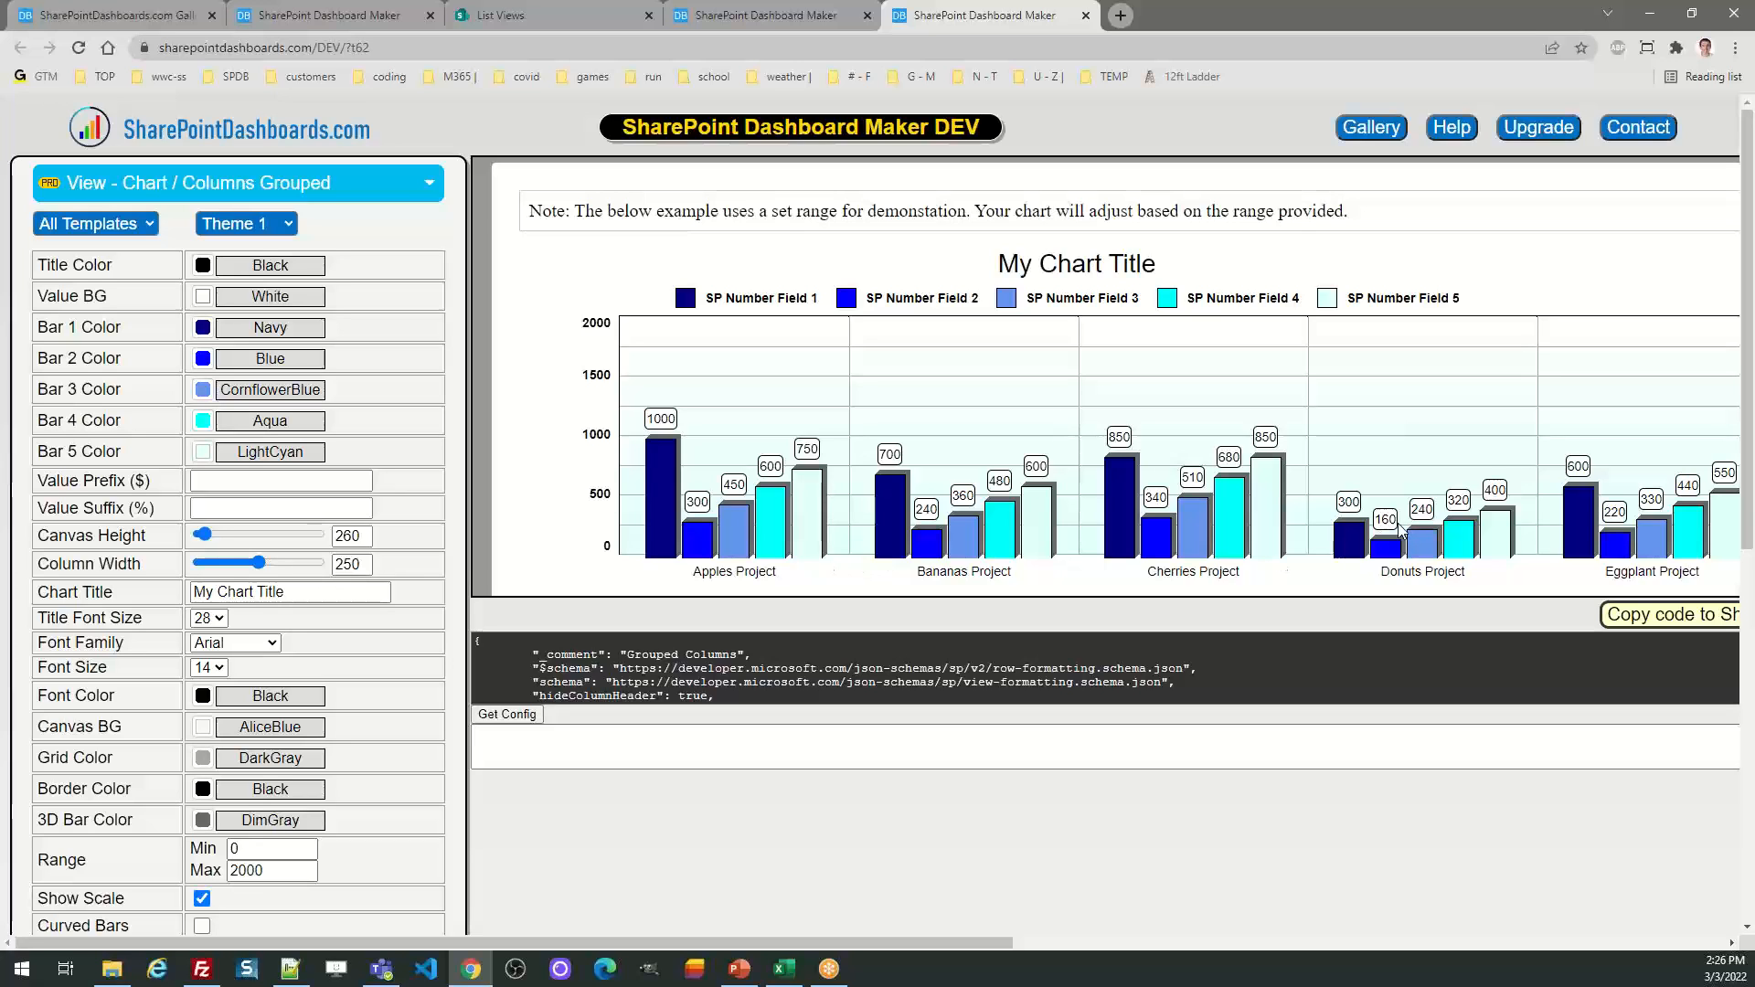
Close the Columns Grouped template, open the View - Chart / Columns Stacked template and stop its preview
{"action": "left_click", "coordinate": [1085, 16]}
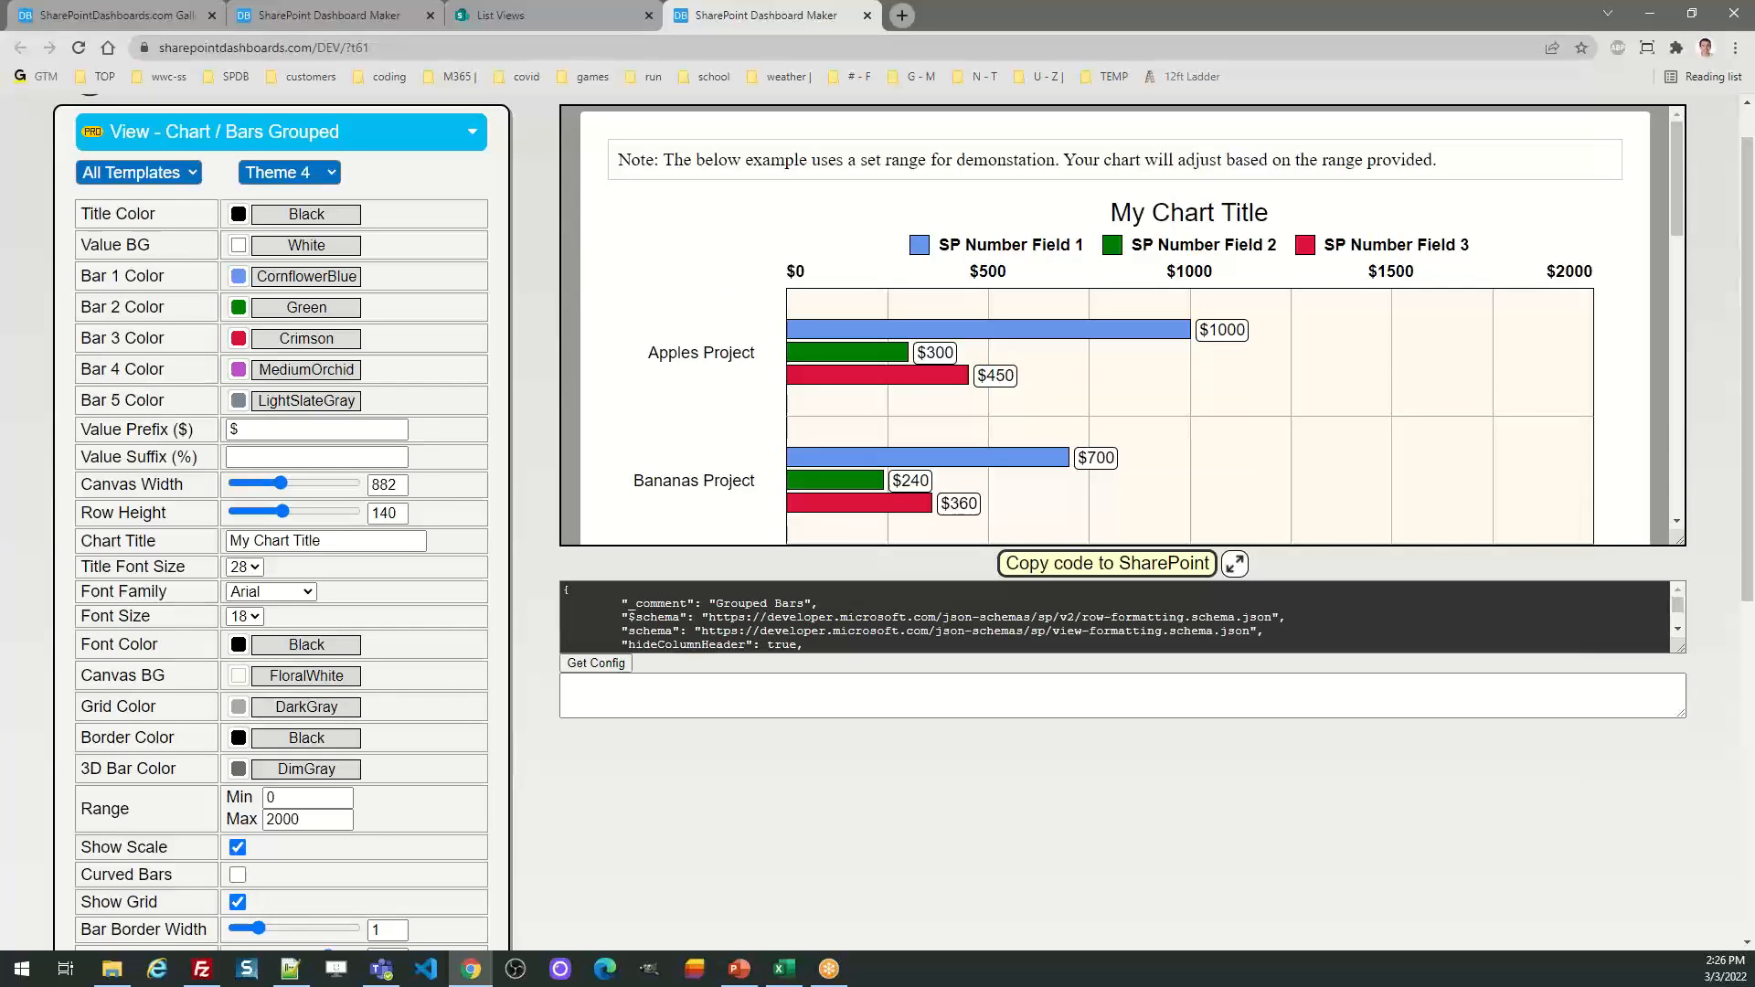
{"action": "key", "text": "alt+Tab"}
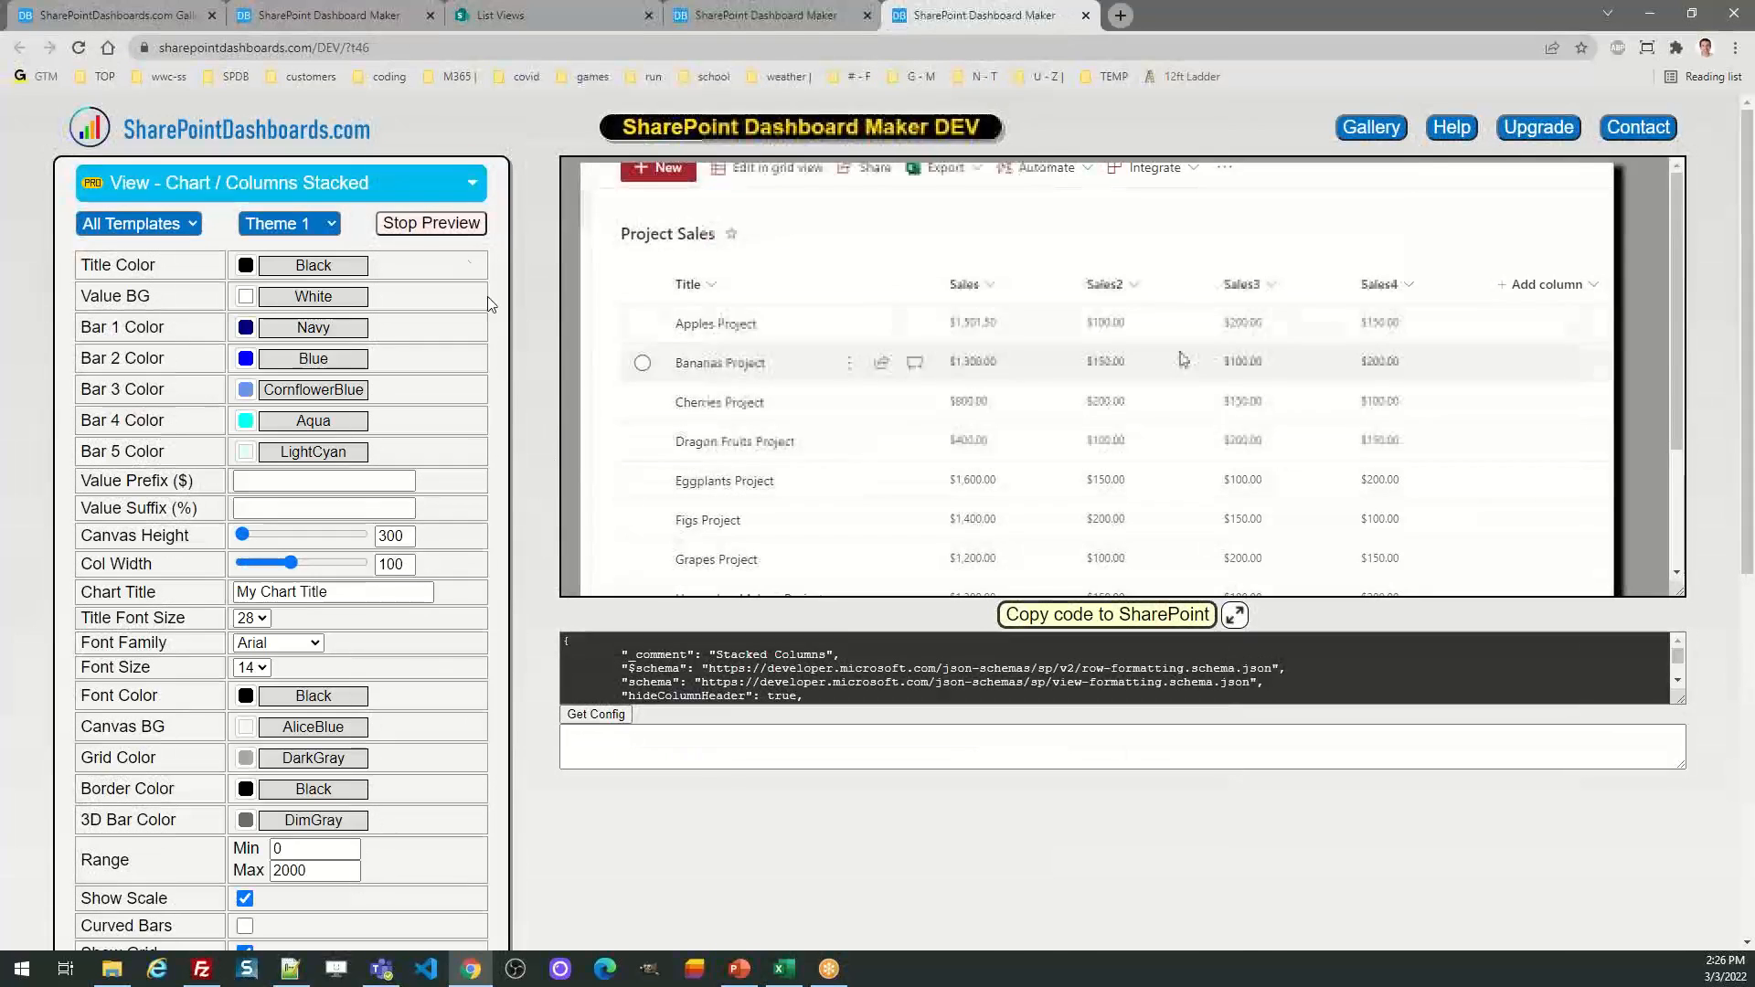
{"action": "left_click", "coordinate": [430, 223]}
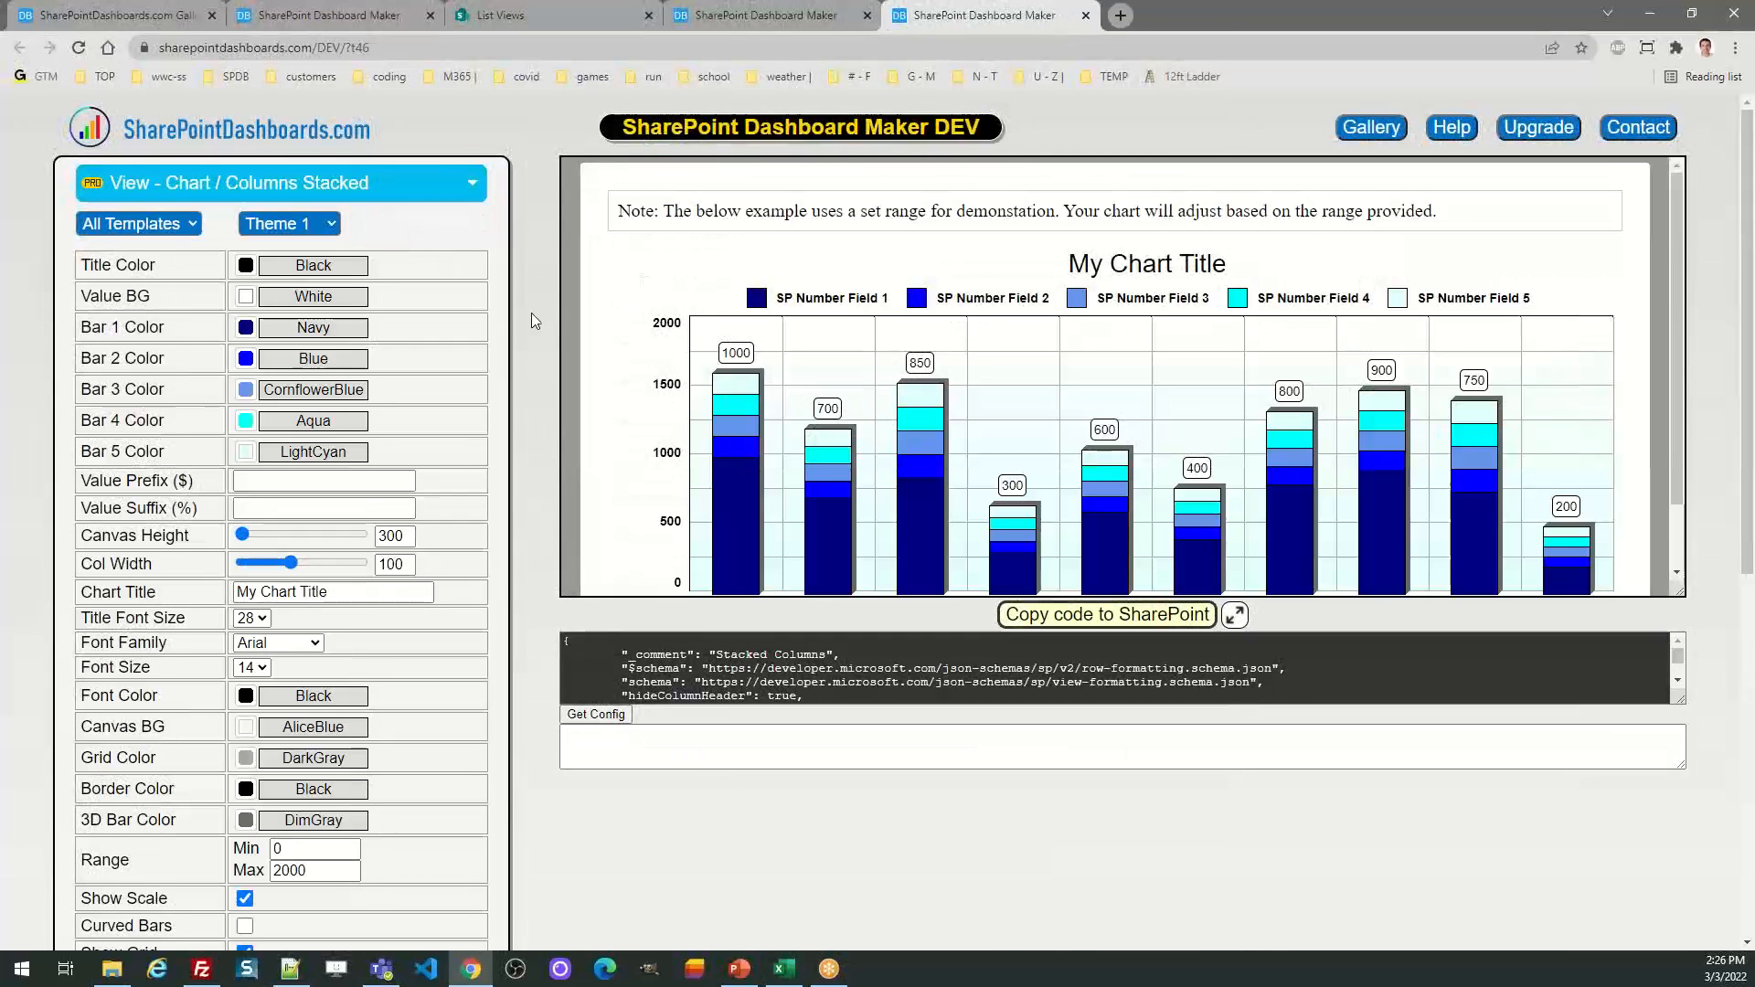
{"action": "mouse_move", "coordinate": [812, 570]}
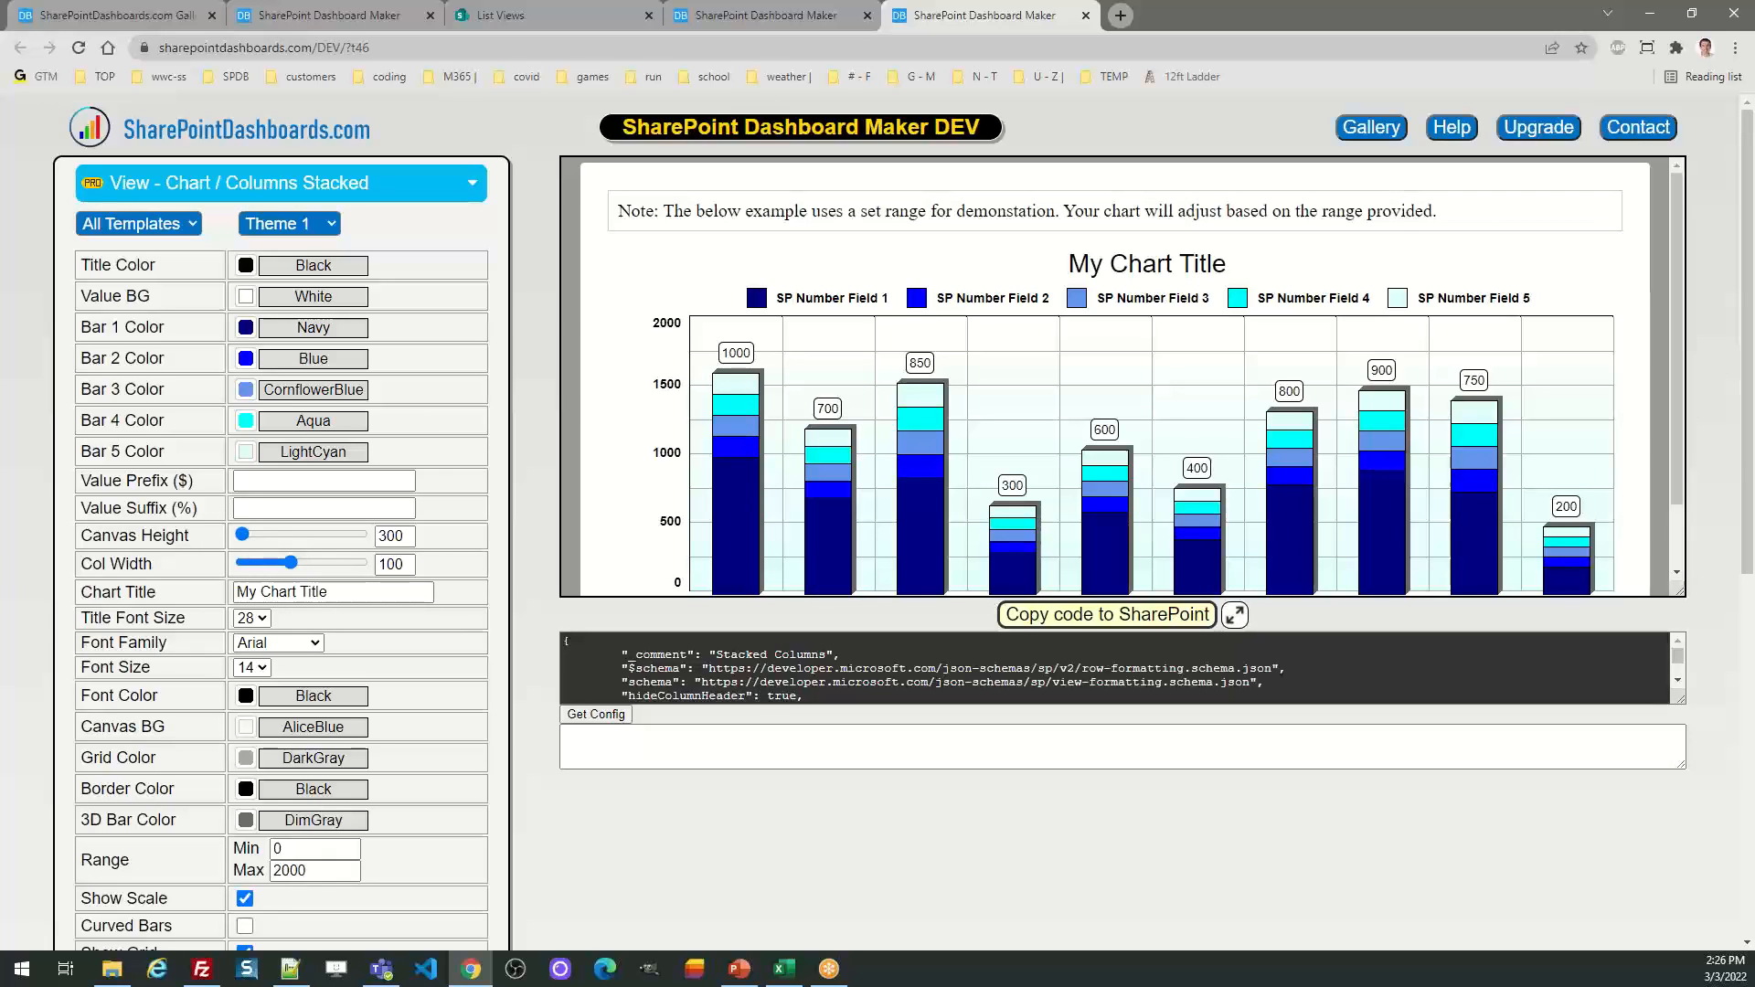
Replace the Columns Stacked template with View - Chart / Pie (1 Row) and try Themes 2 and 3, ending with Theme 4
{"action": "key", "text": "alt+Tab"}
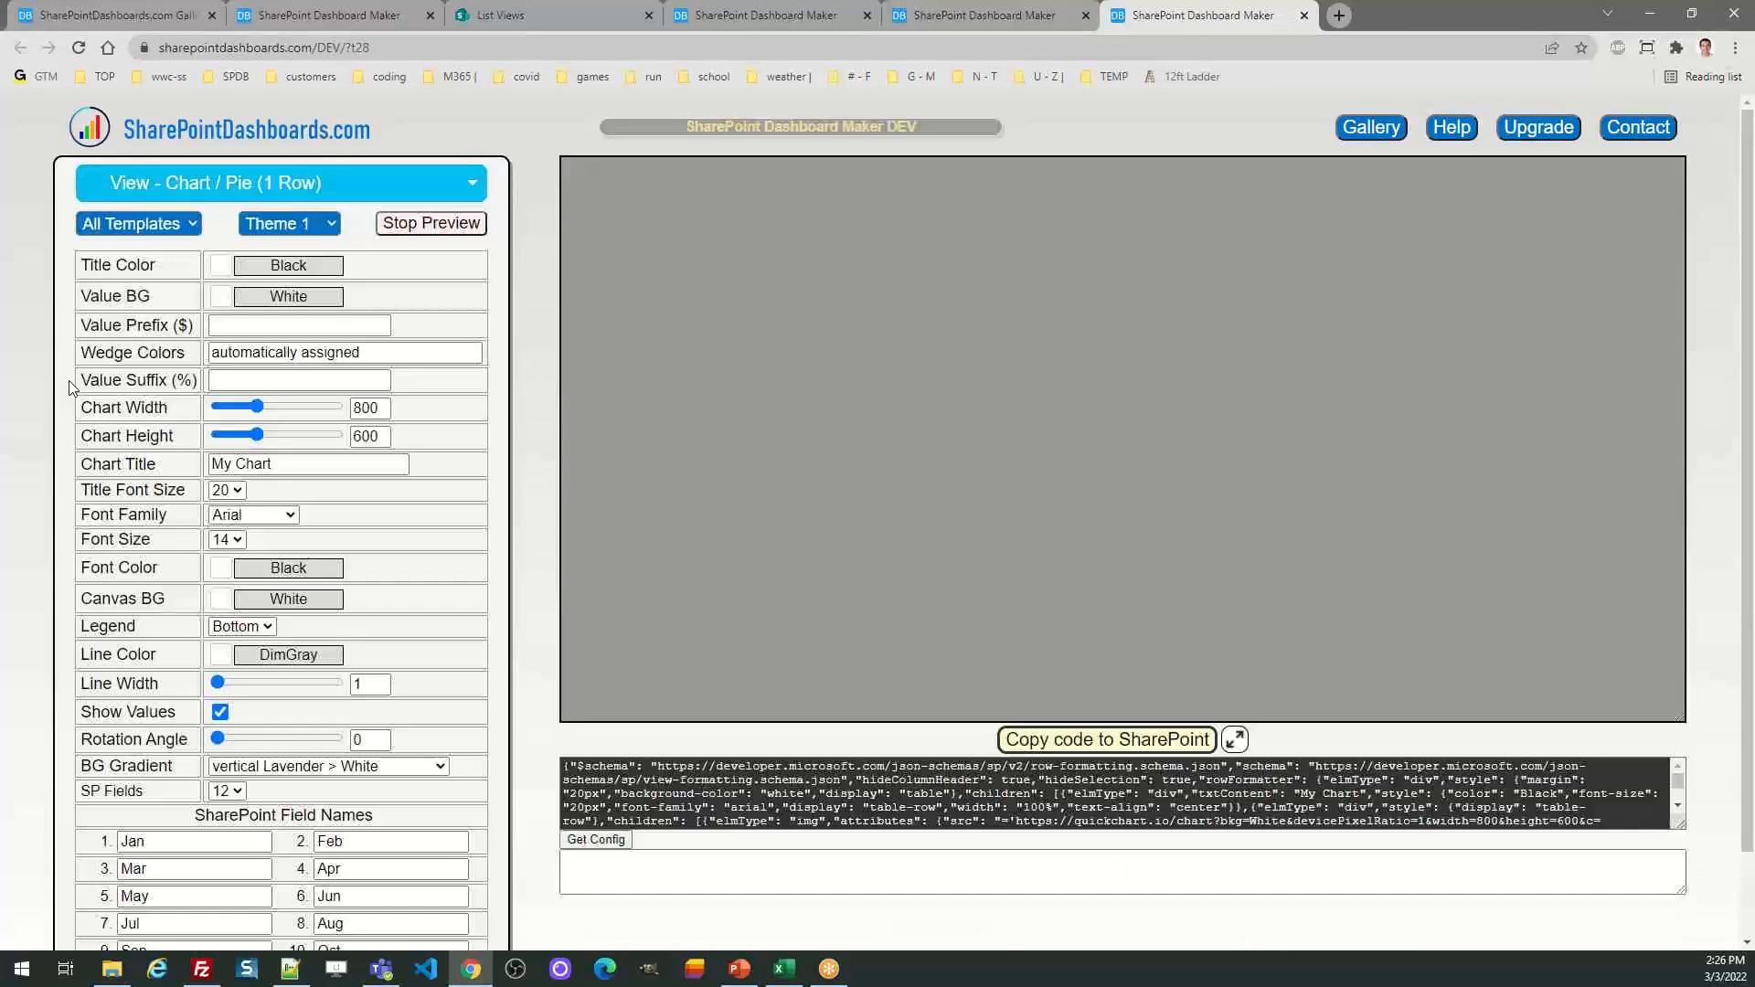
{"action": "left_click", "coordinate": [1086, 16]}
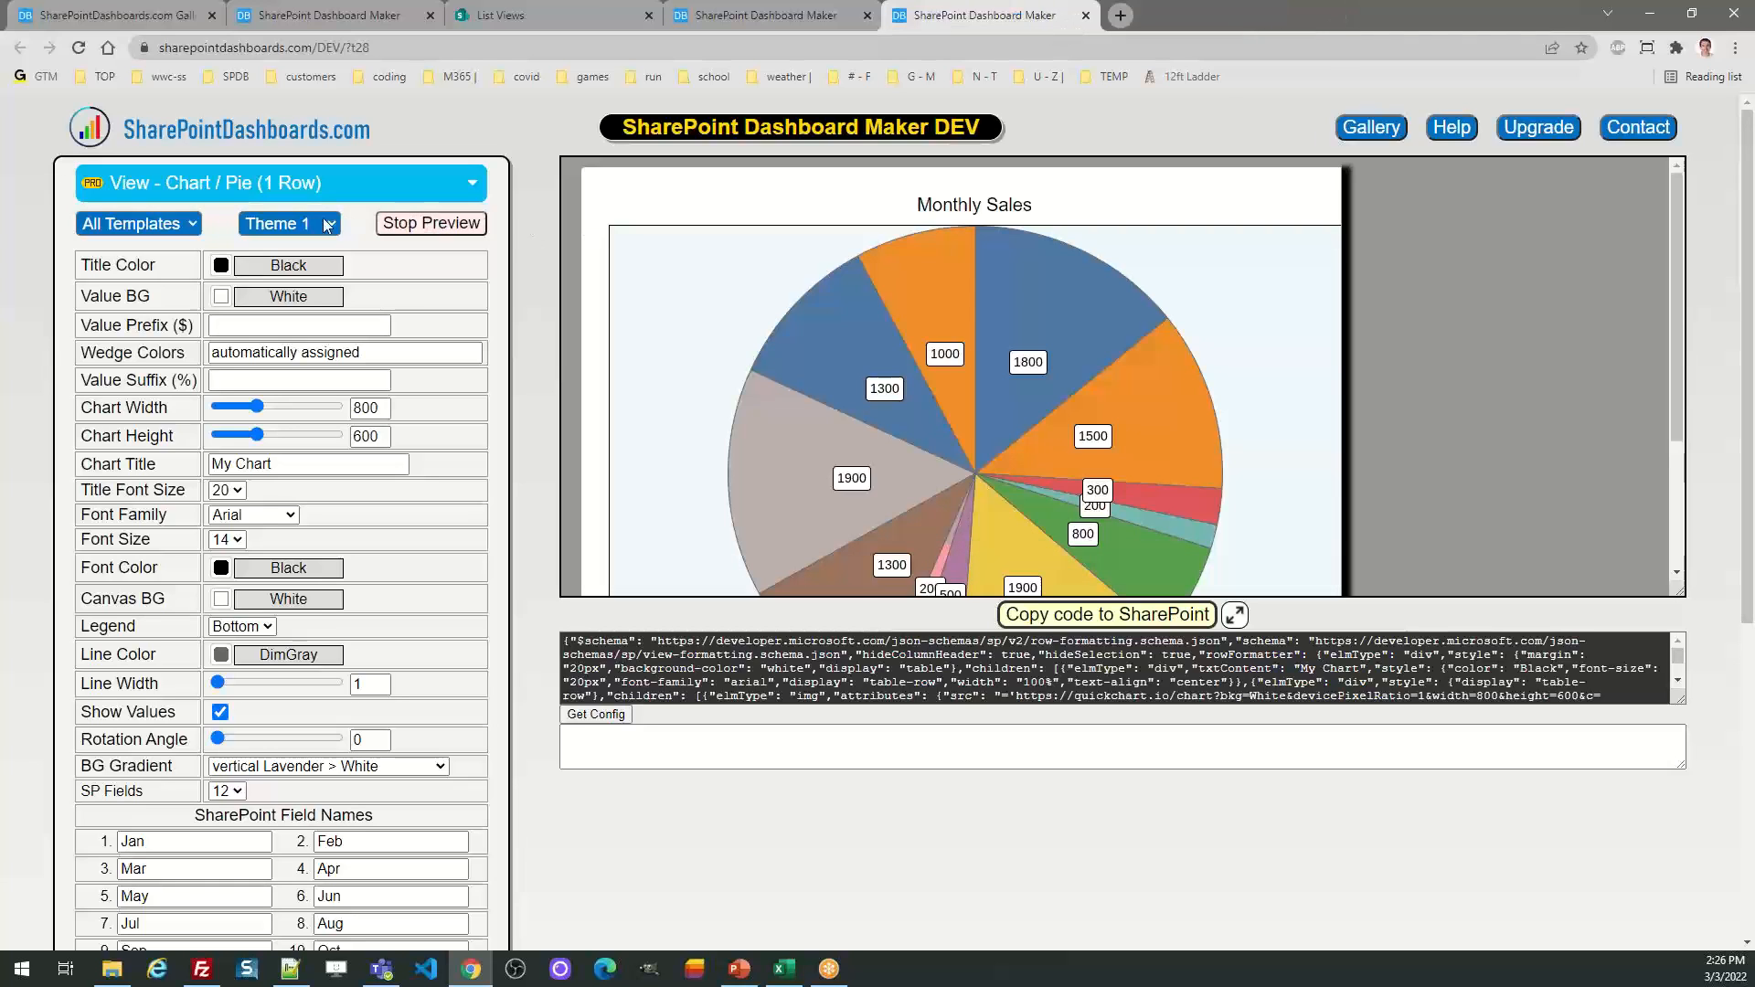
{"action": "left_click", "coordinate": [326, 224]}
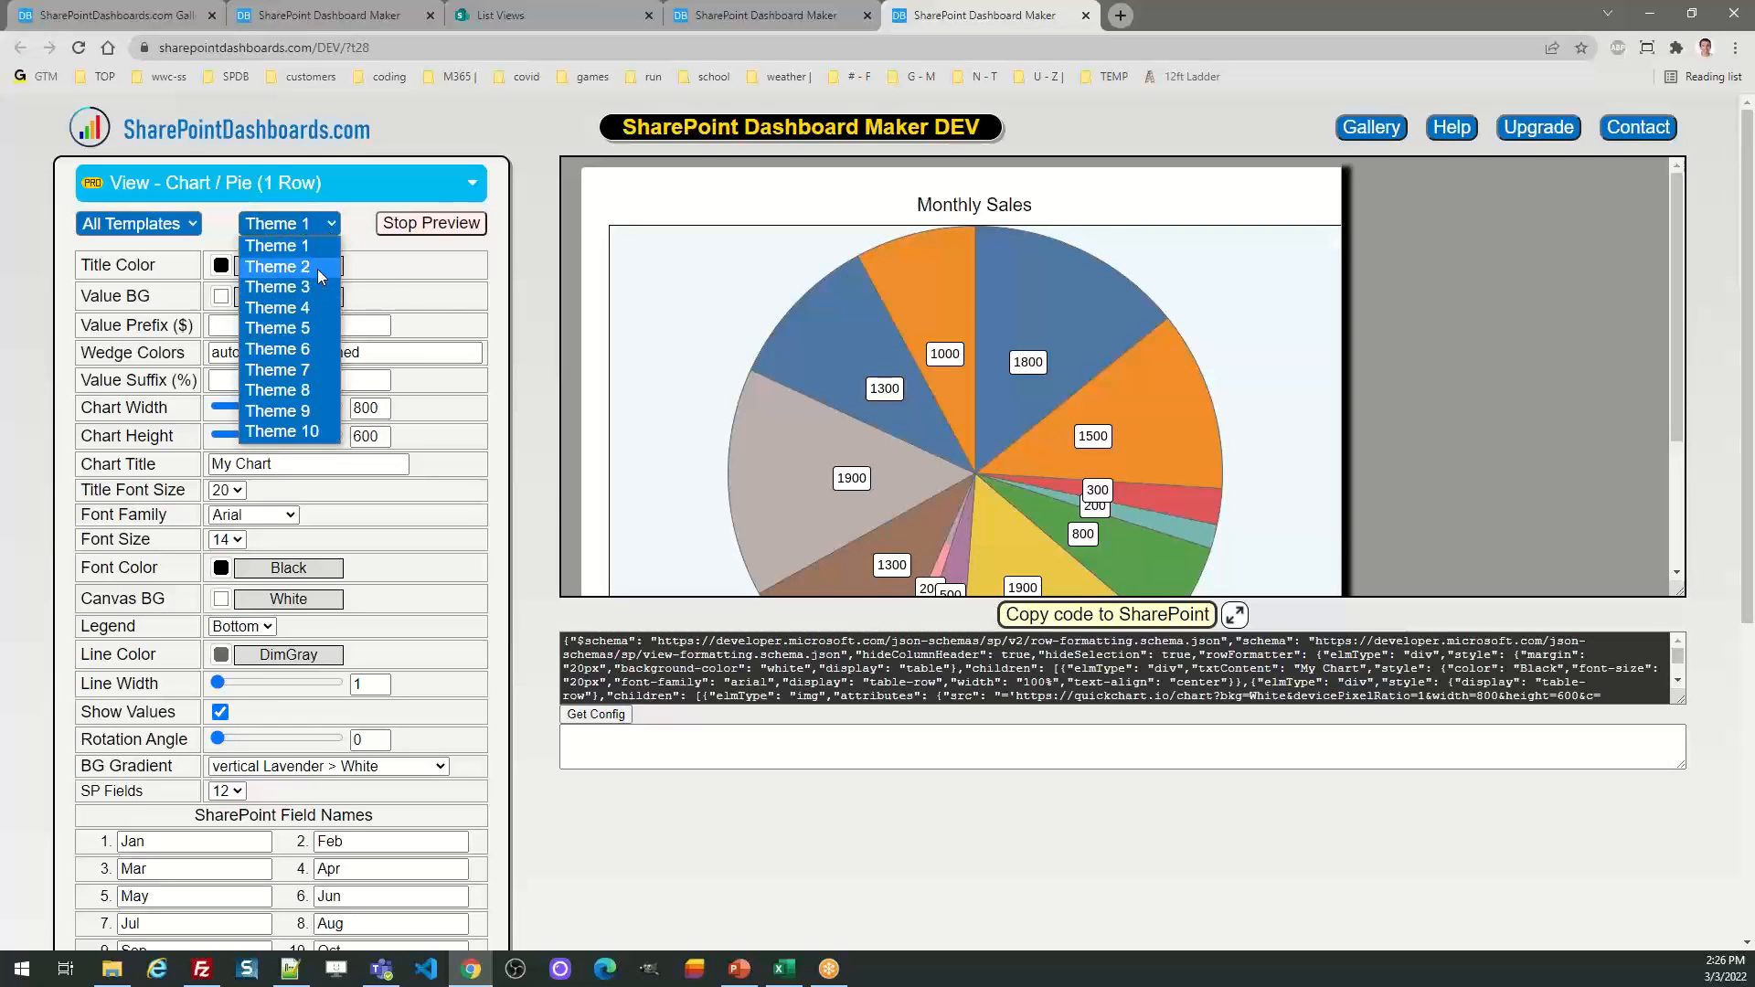
{"action": "left_click", "coordinate": [316, 269]}
{"action": "left_click", "coordinate": [327, 225]}
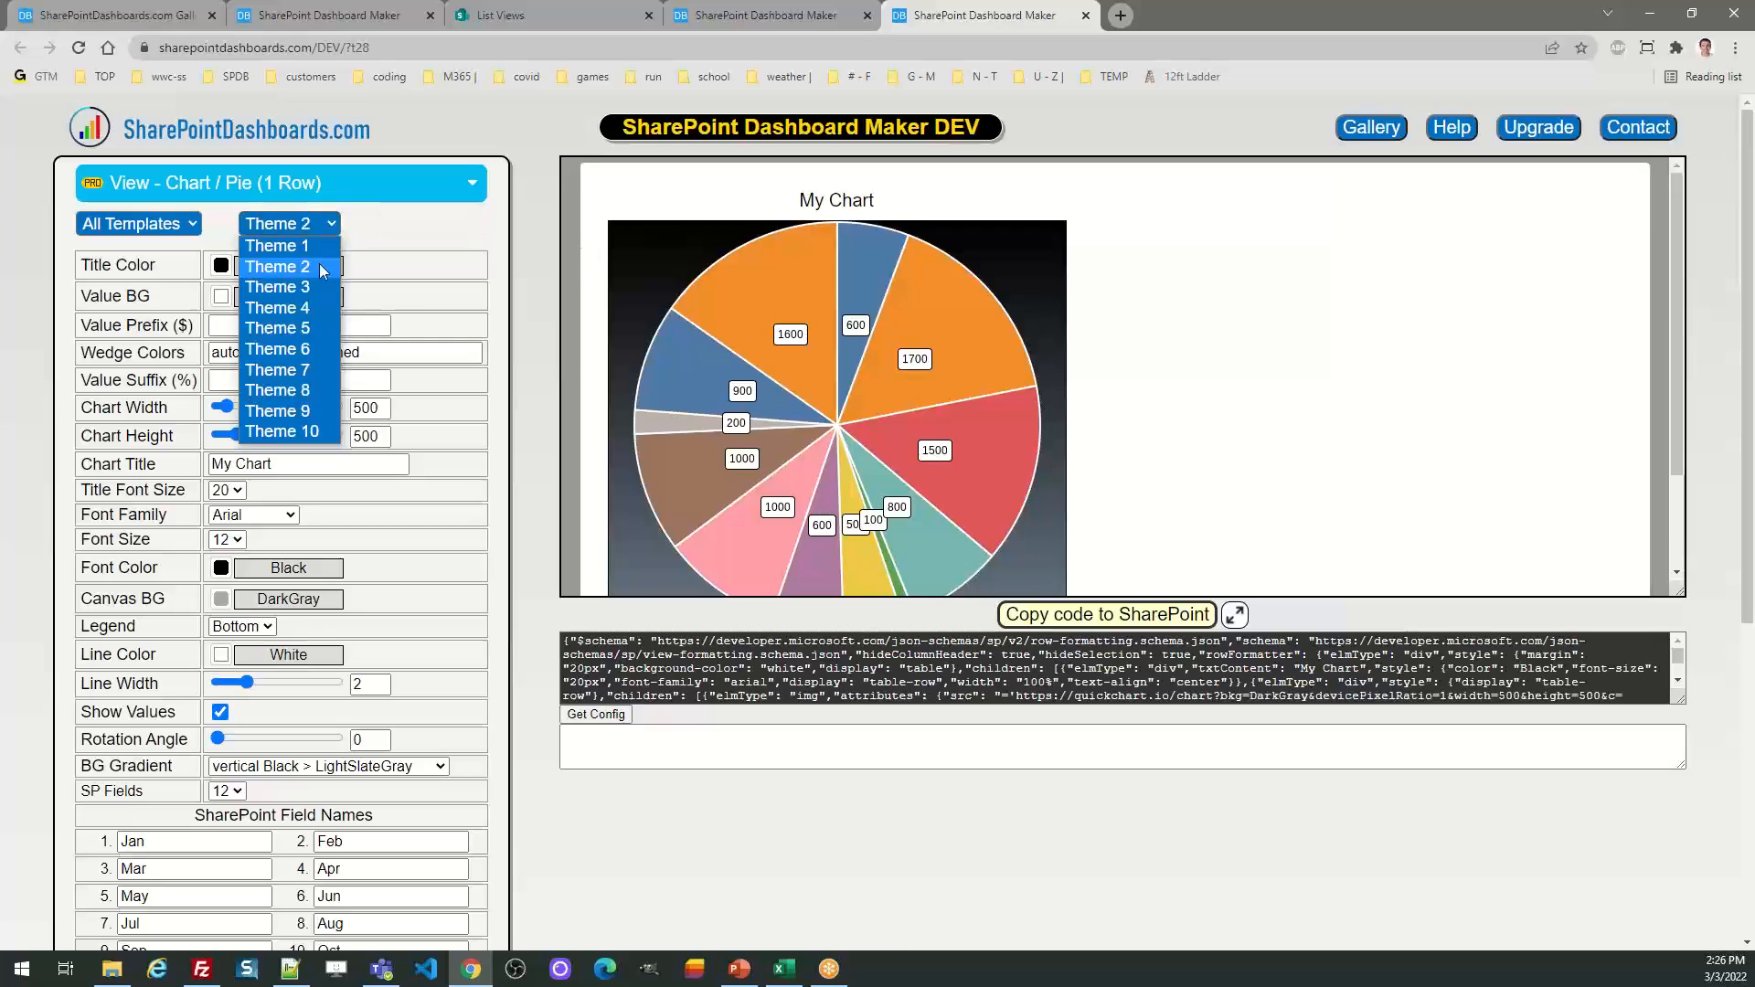
{"action": "left_click", "coordinate": [317, 289]}
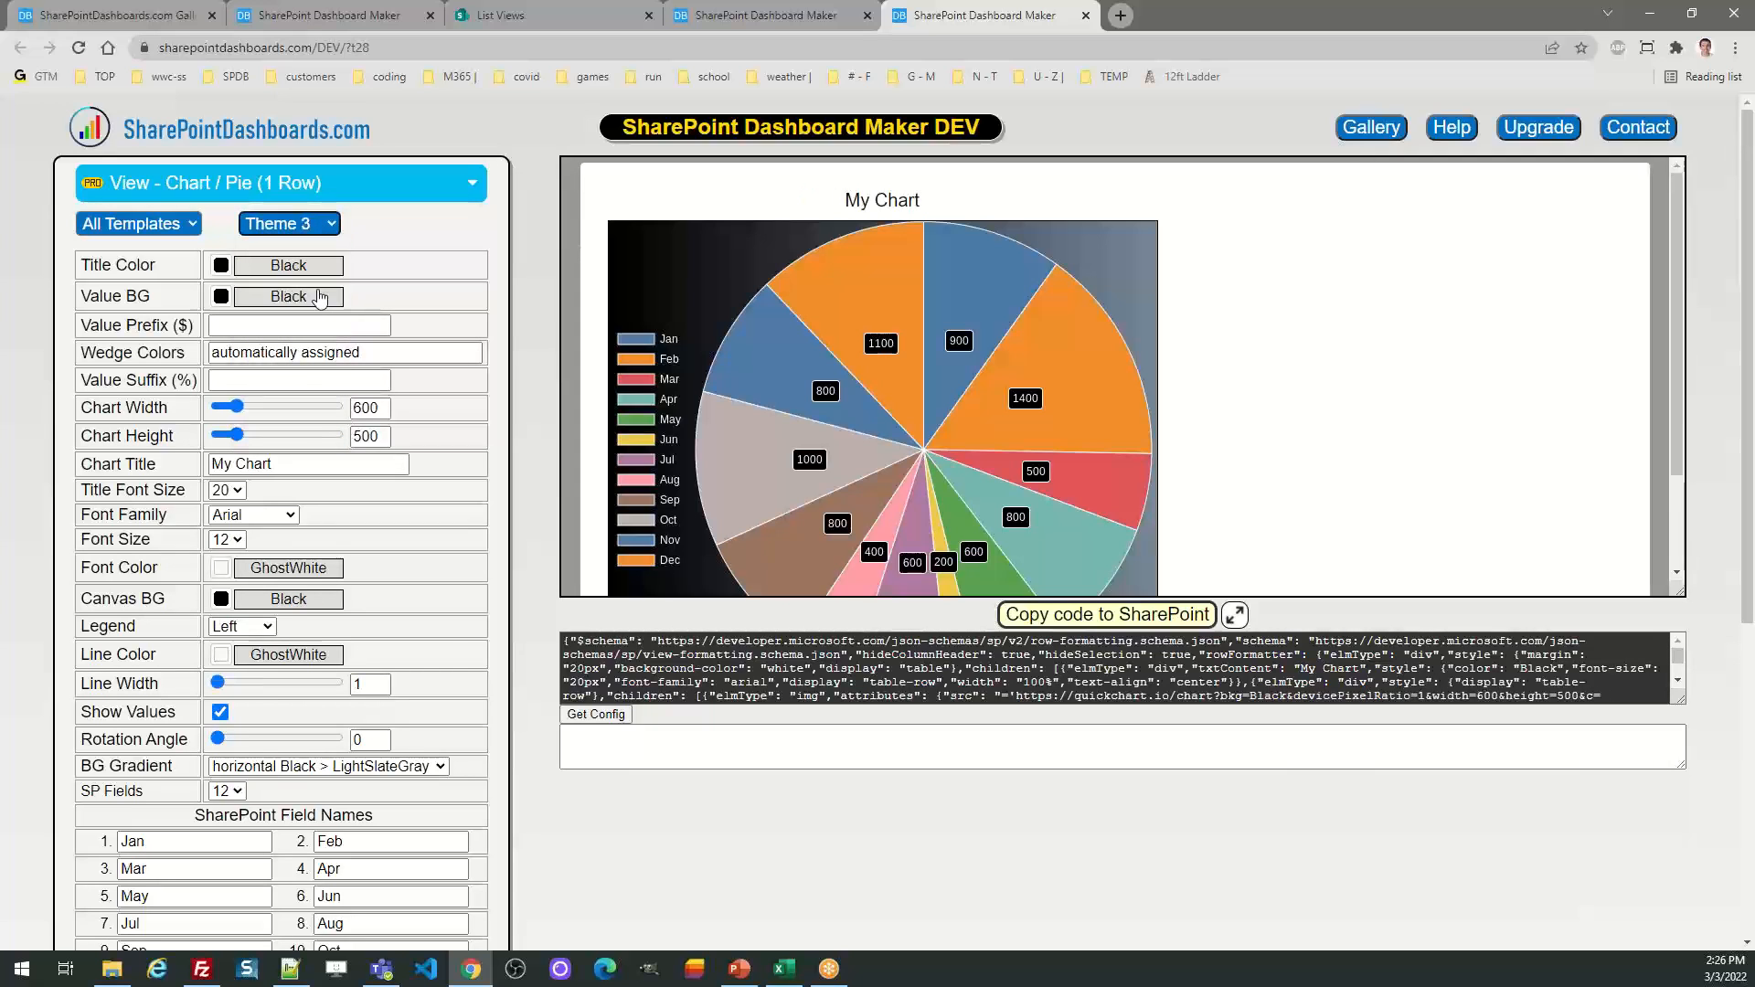
{"action": "left_click", "coordinate": [322, 227]}
{"action": "left_click", "coordinate": [316, 309]}
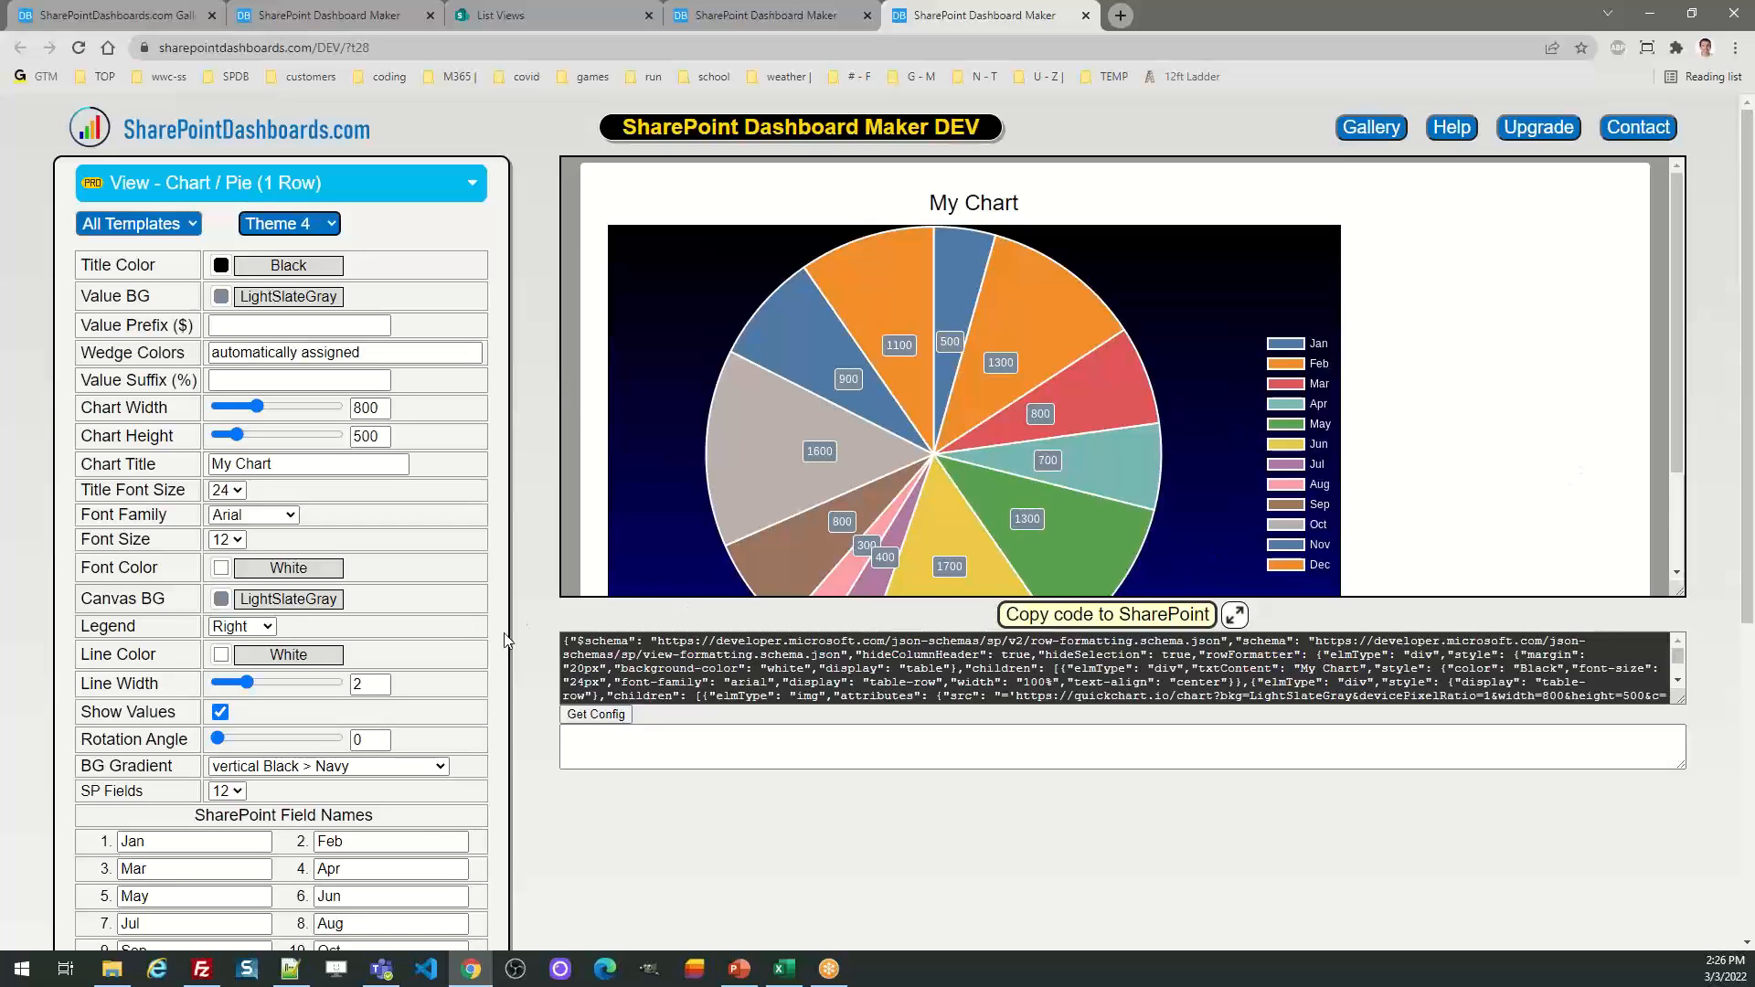
Remove the pie chart's background gradient by choosing none and set its Canvas BG to GhostWhite
{"action": "left_click", "coordinate": [439, 773]}
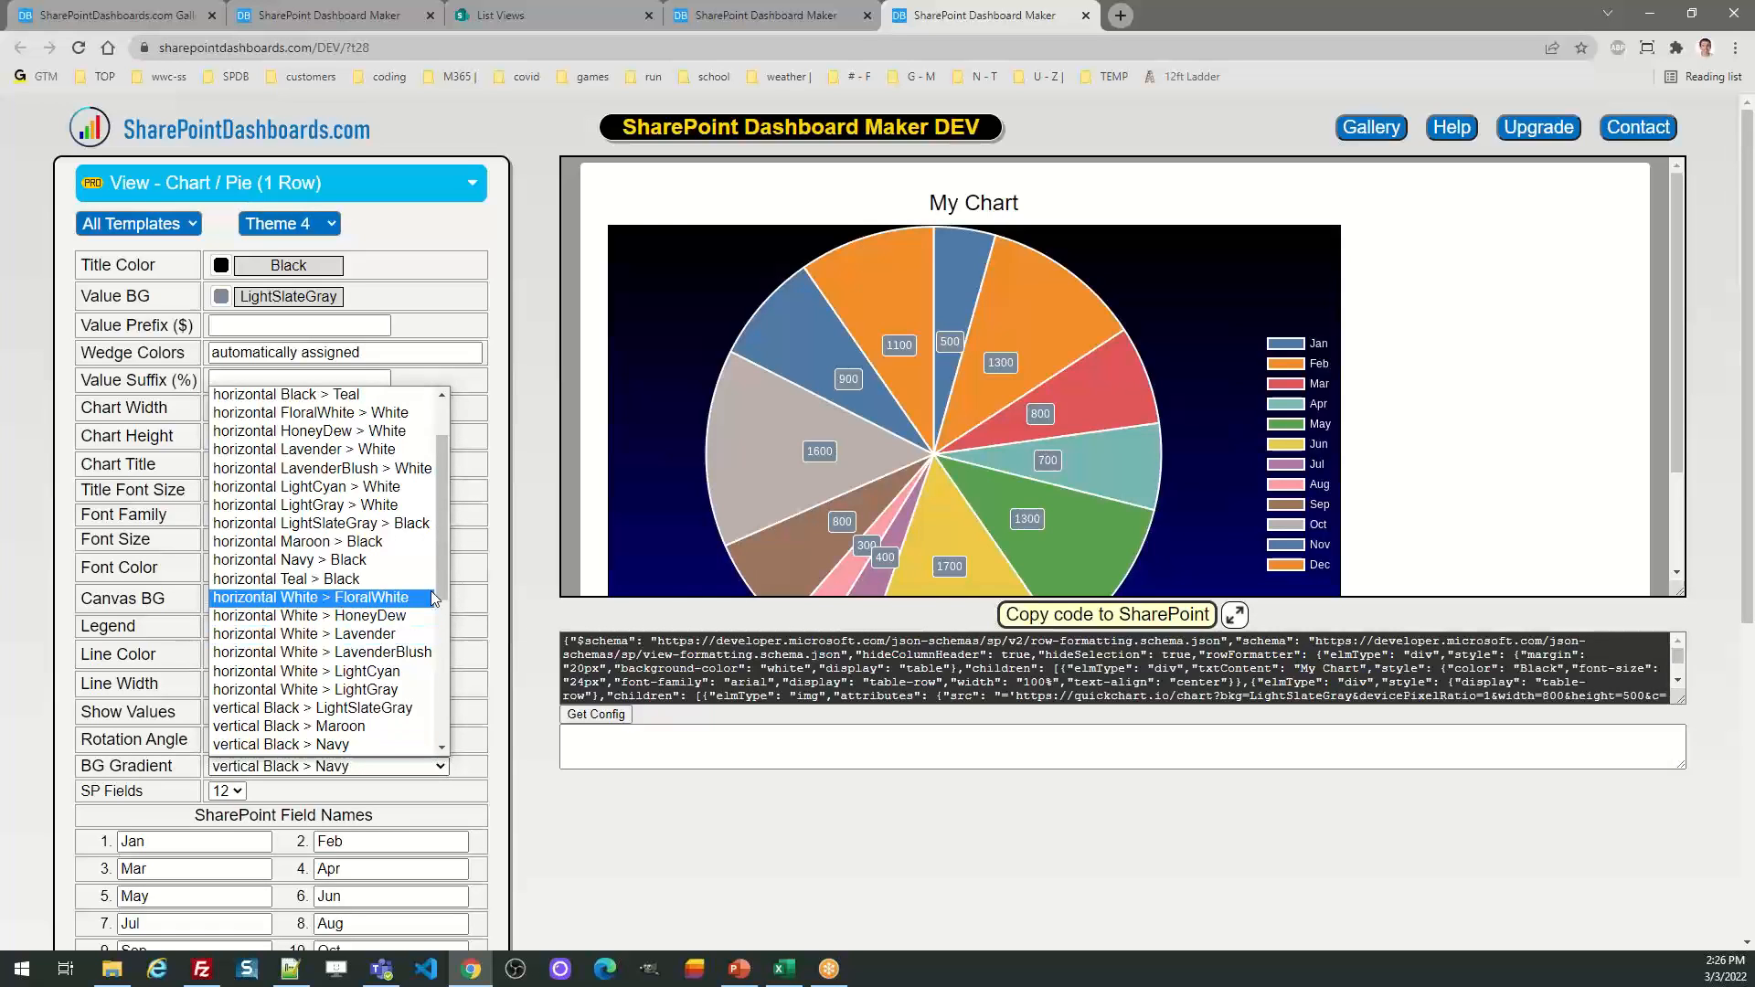
{"action": "left_click_drag", "start_coordinate": [443, 574], "coordinate": [441, 479]}
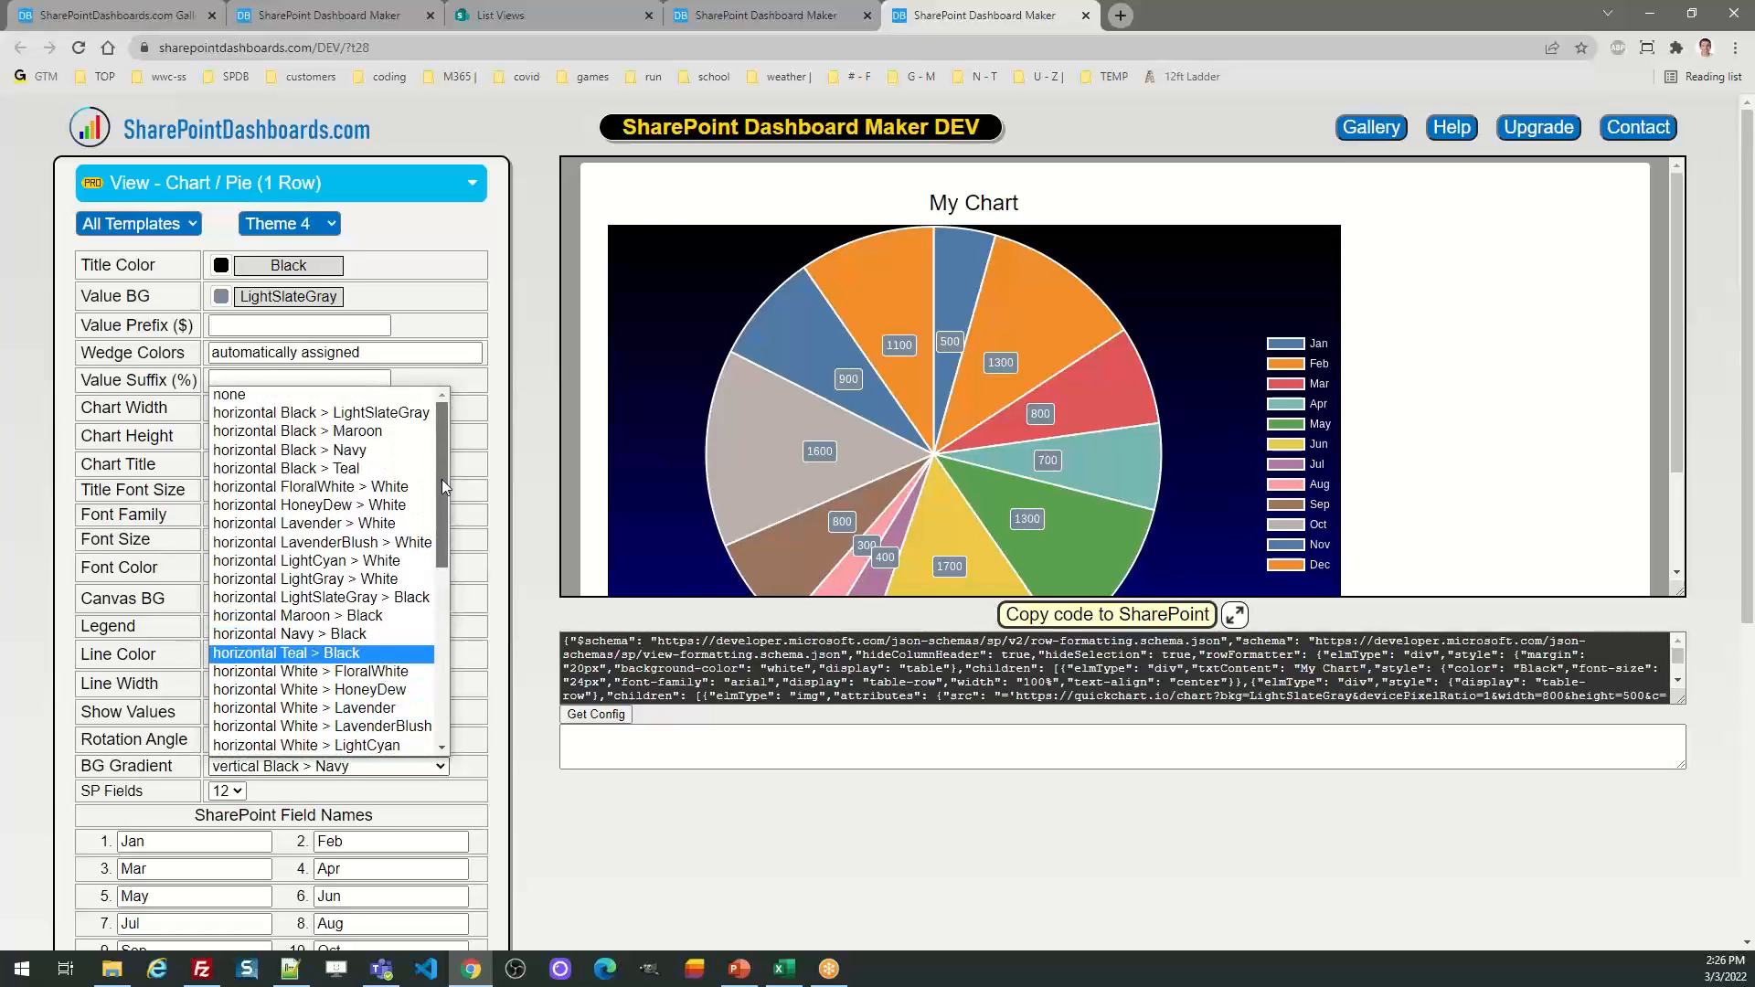
{"action": "left_click", "coordinate": [353, 394]}
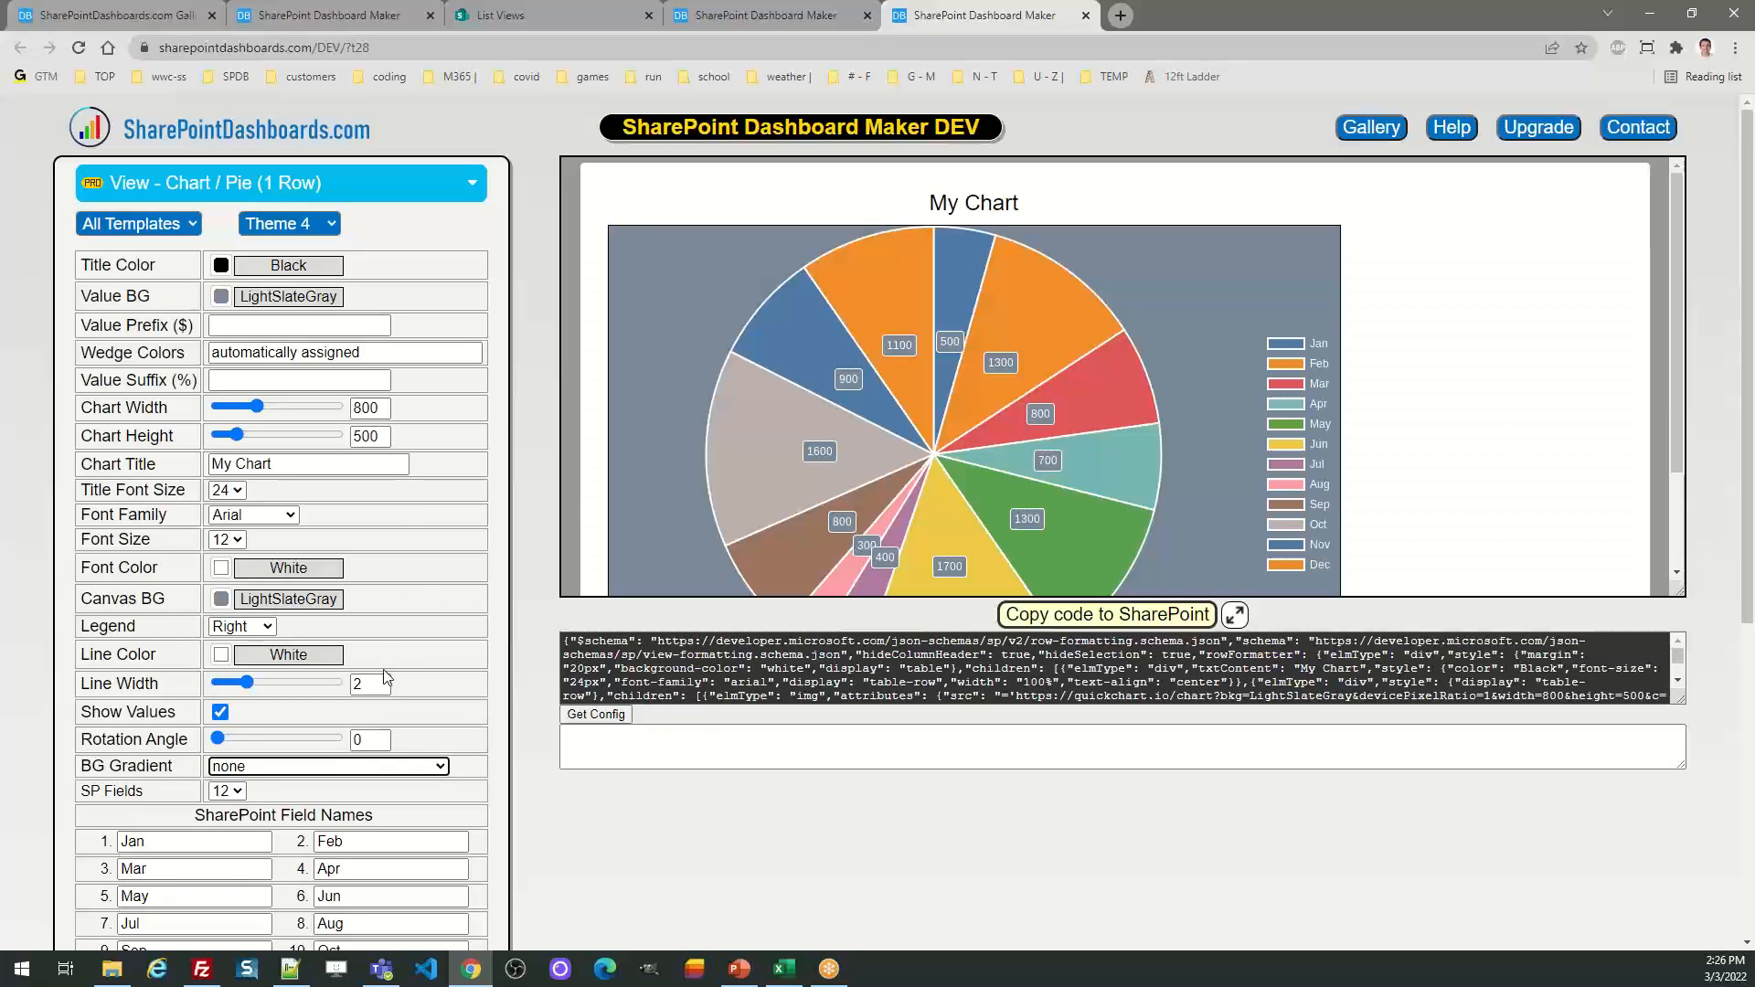
{"action": "left_click", "coordinate": [220, 599]}
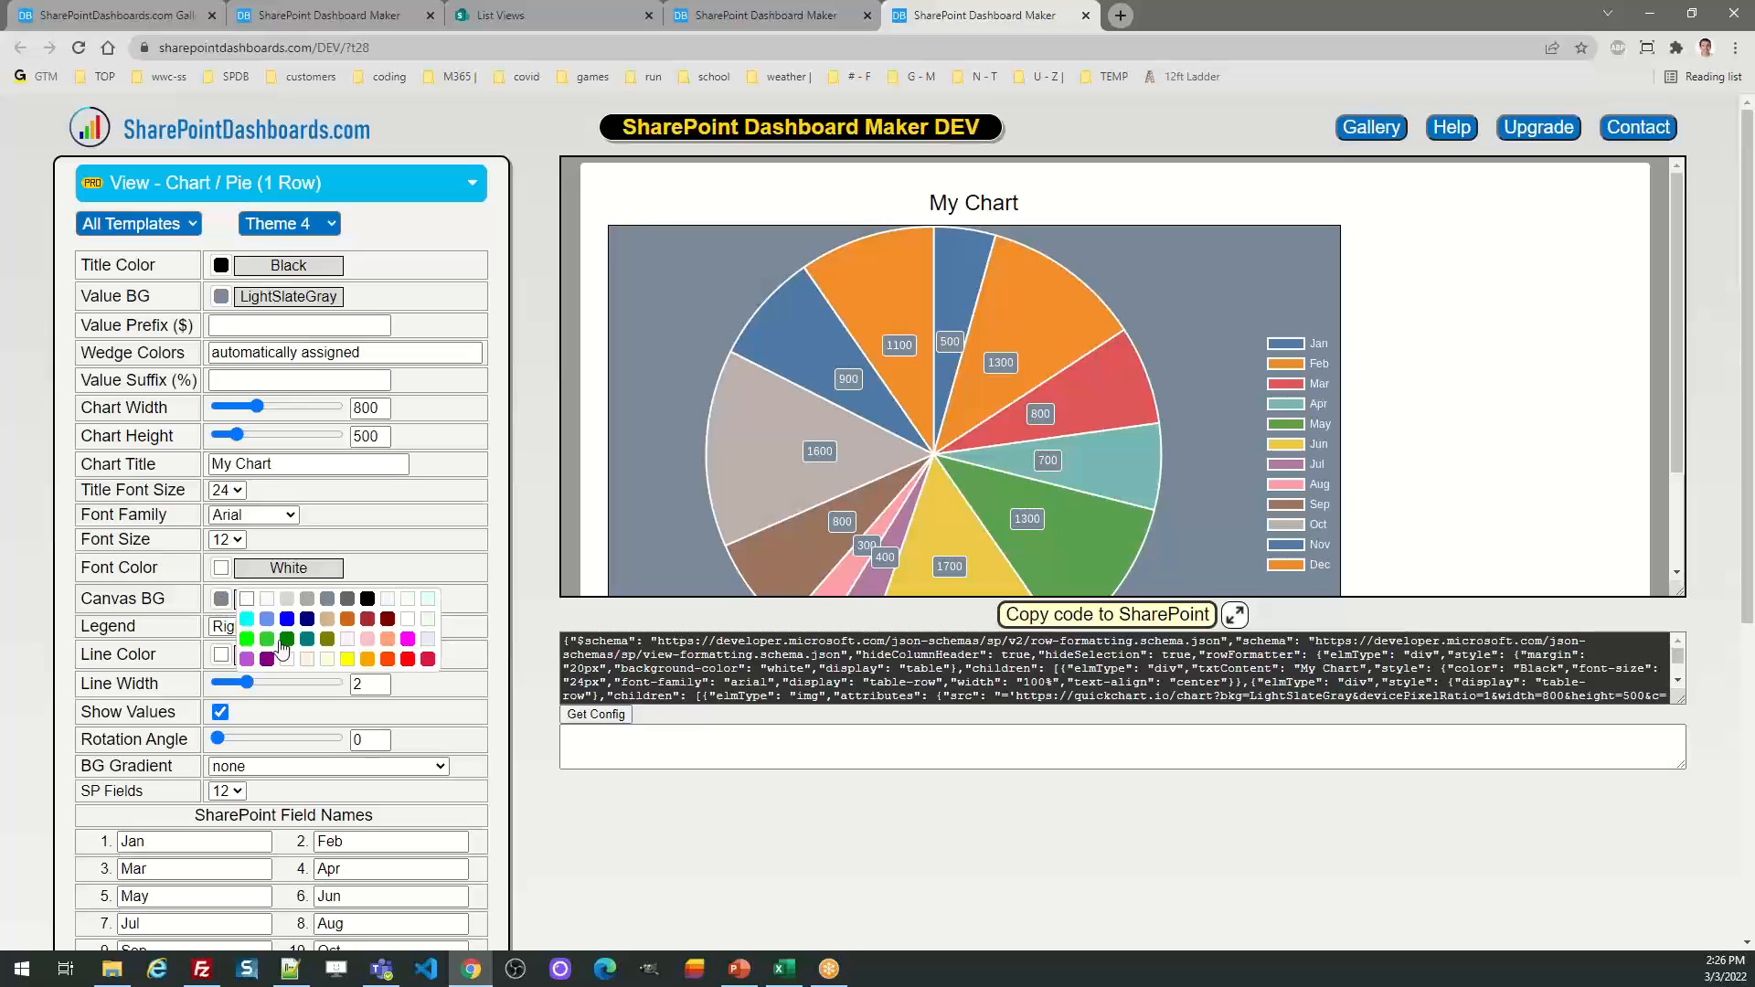
{"action": "left_click", "coordinate": [267, 600]}
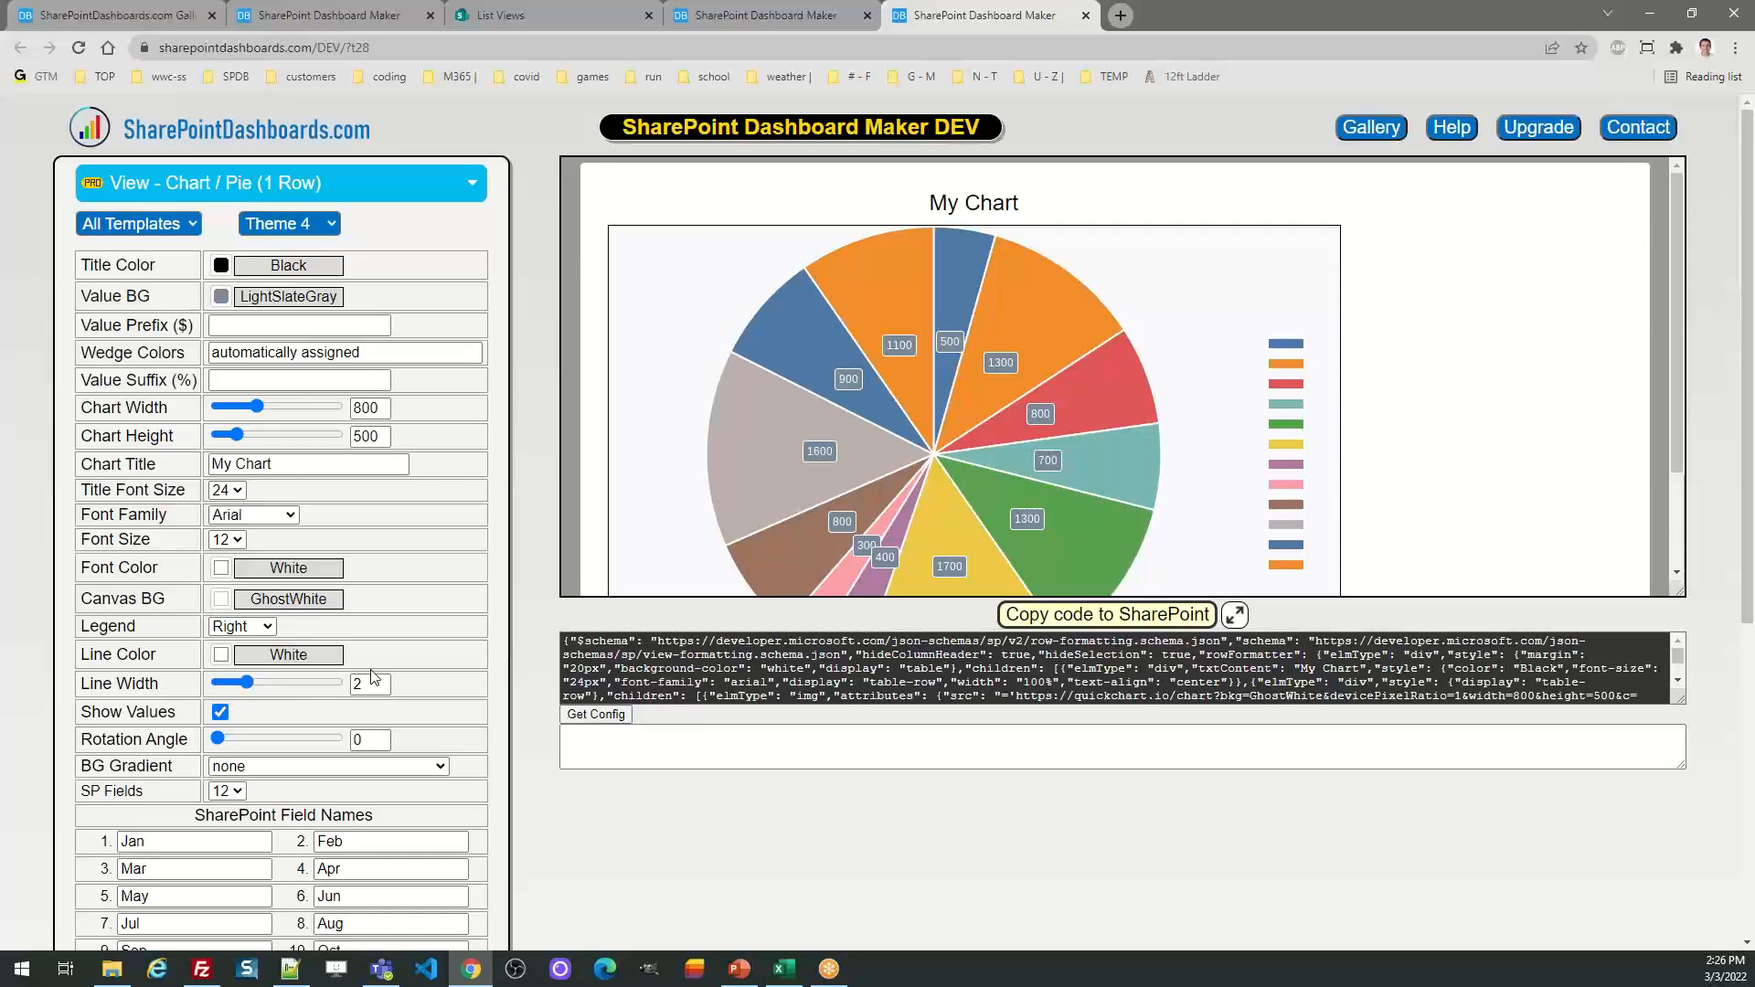
Set the pie chart's BG Gradient to horizontal White > FloralWhite and its Font Color to Black
{"action": "left_click", "coordinate": [369, 776]}
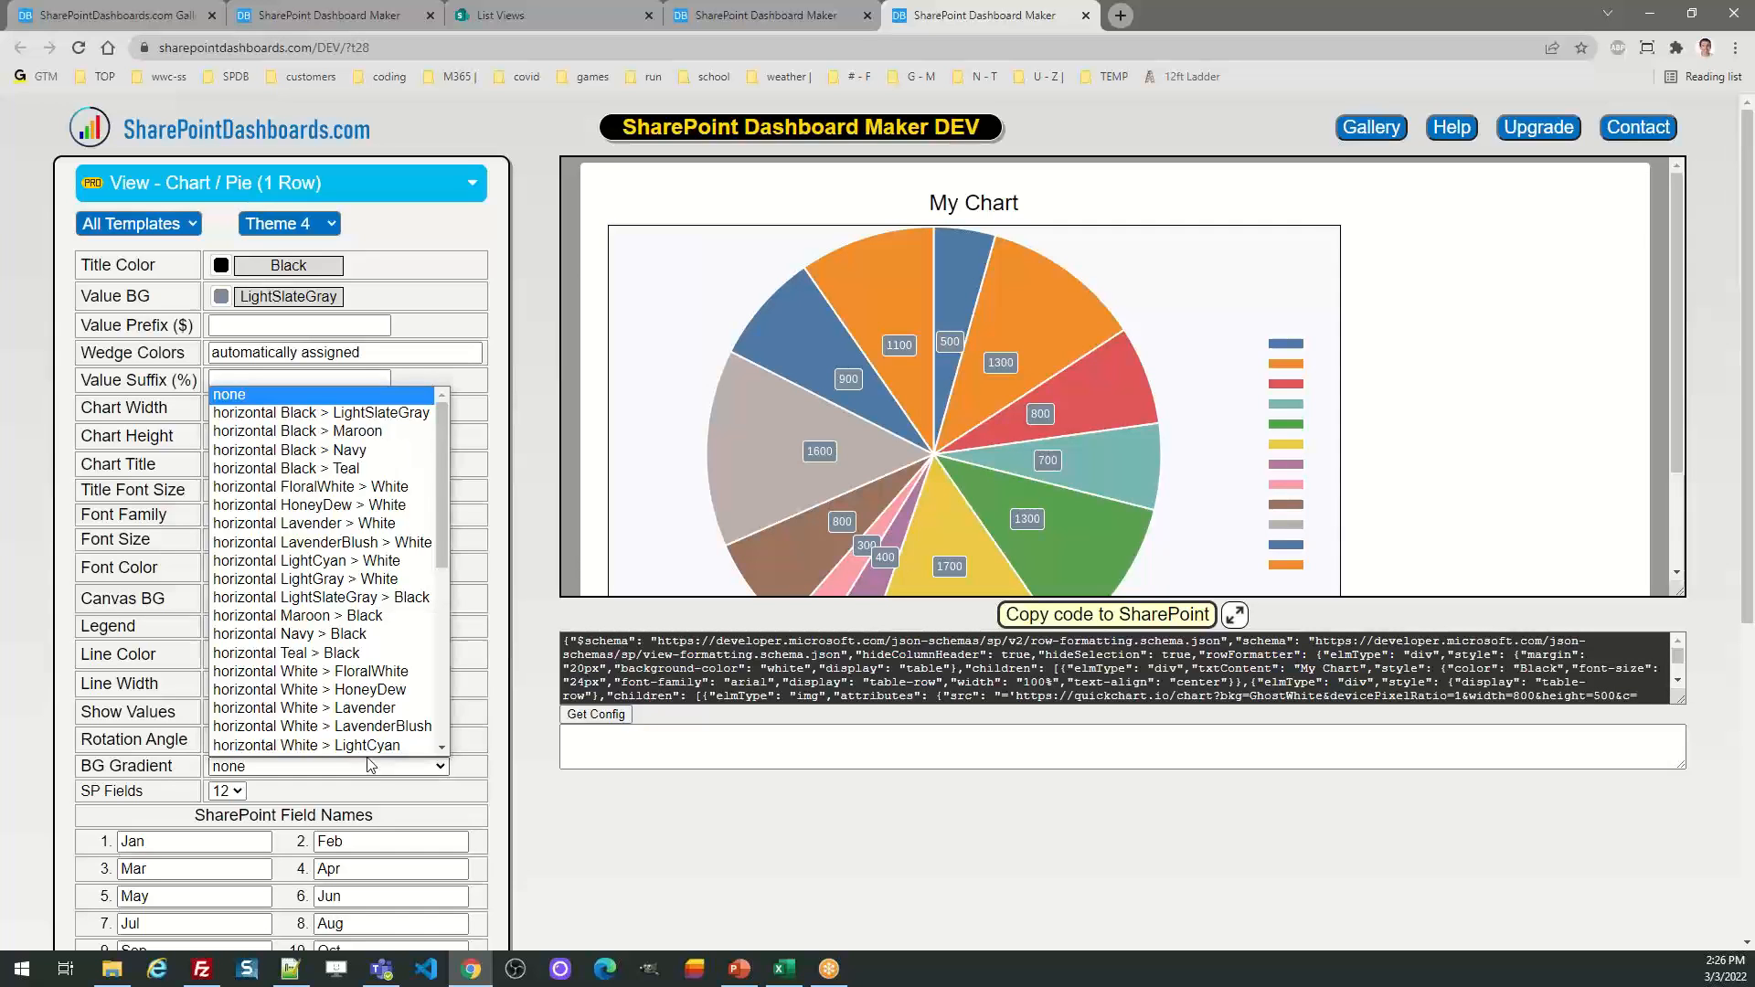
{"action": "scroll", "coordinate": [362, 731], "scroll_direction": "down", "scroll_amount": 1}
{"action": "left_click", "coordinate": [345, 640]}
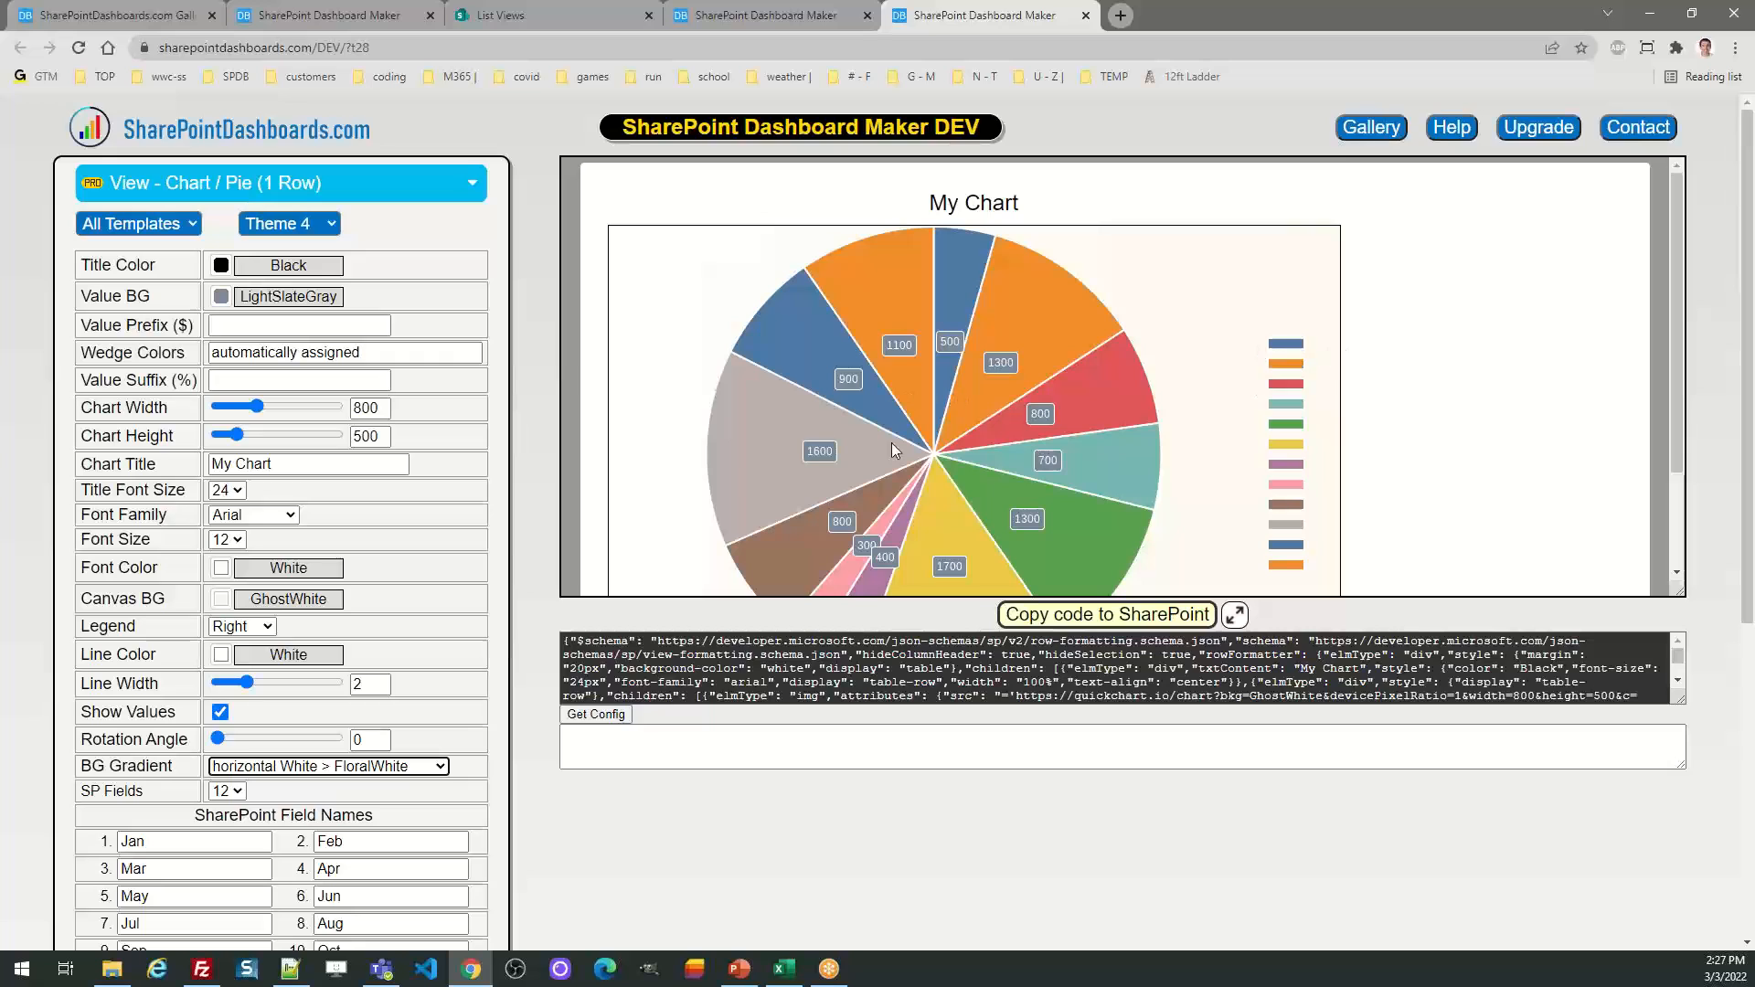
{"action": "left_click", "coordinate": [222, 572]}
{"action": "left_click", "coordinate": [371, 580]}
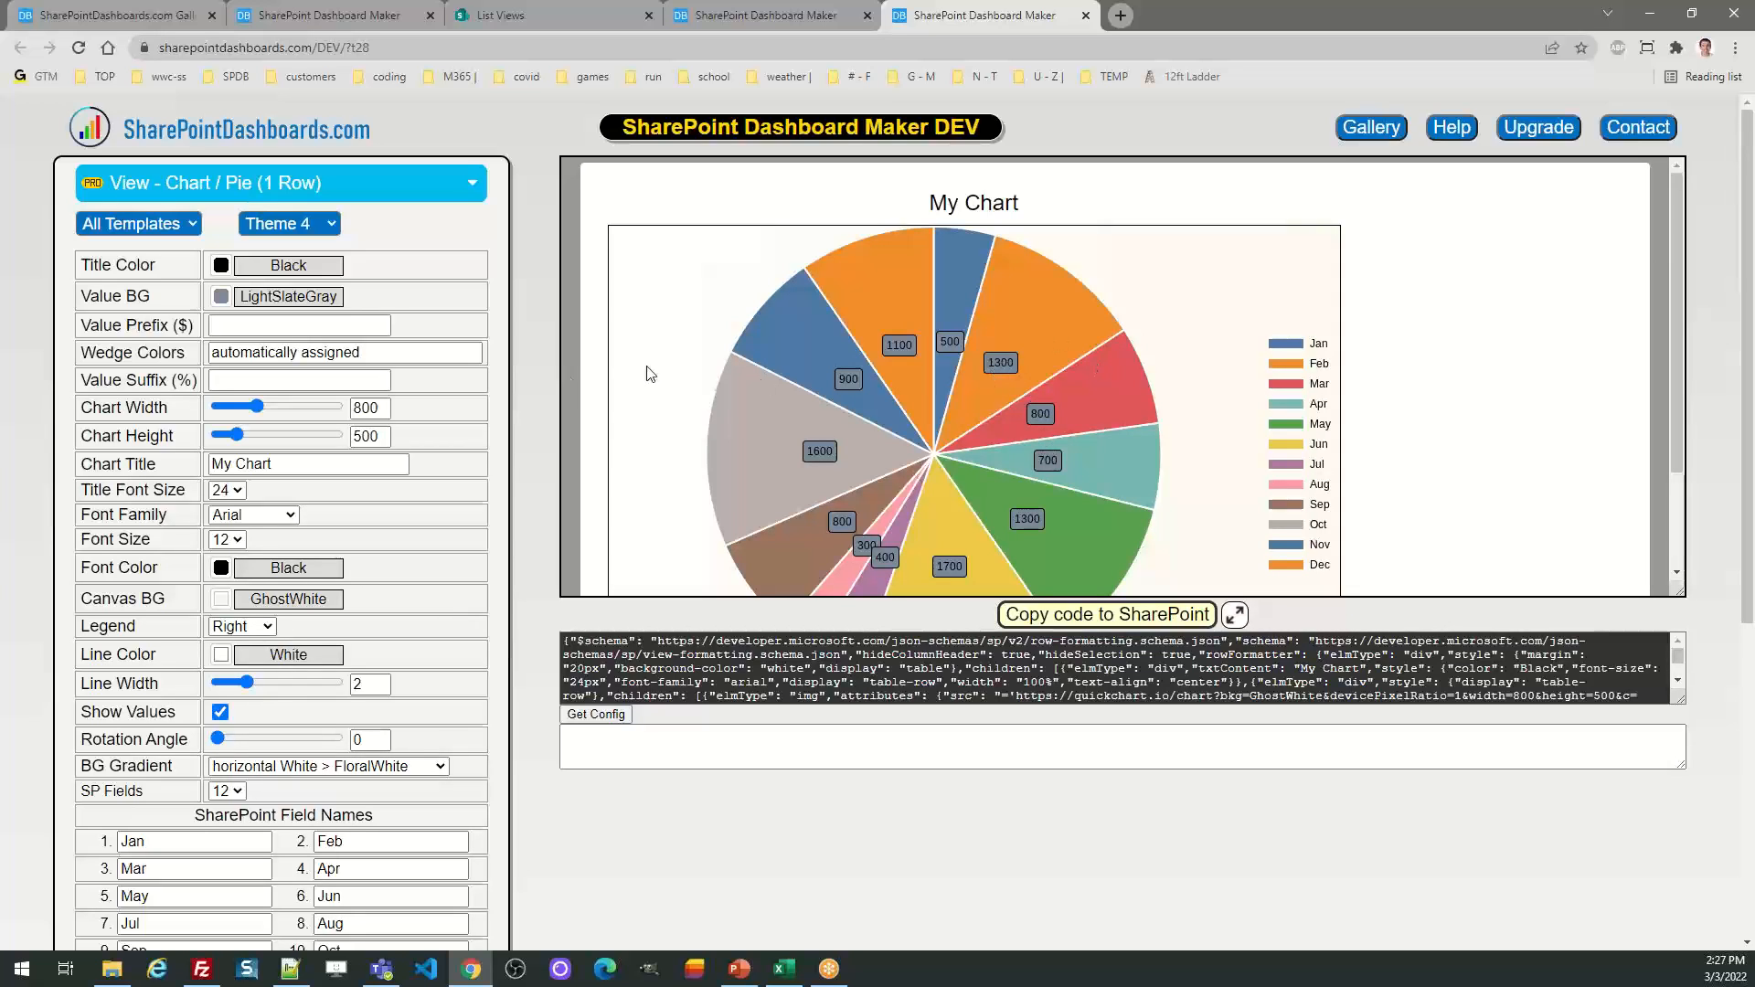
Set the pie chart's Value BG to GhostWhite and its Line Color to DimGray
{"action": "left_click", "coordinate": [223, 299]}
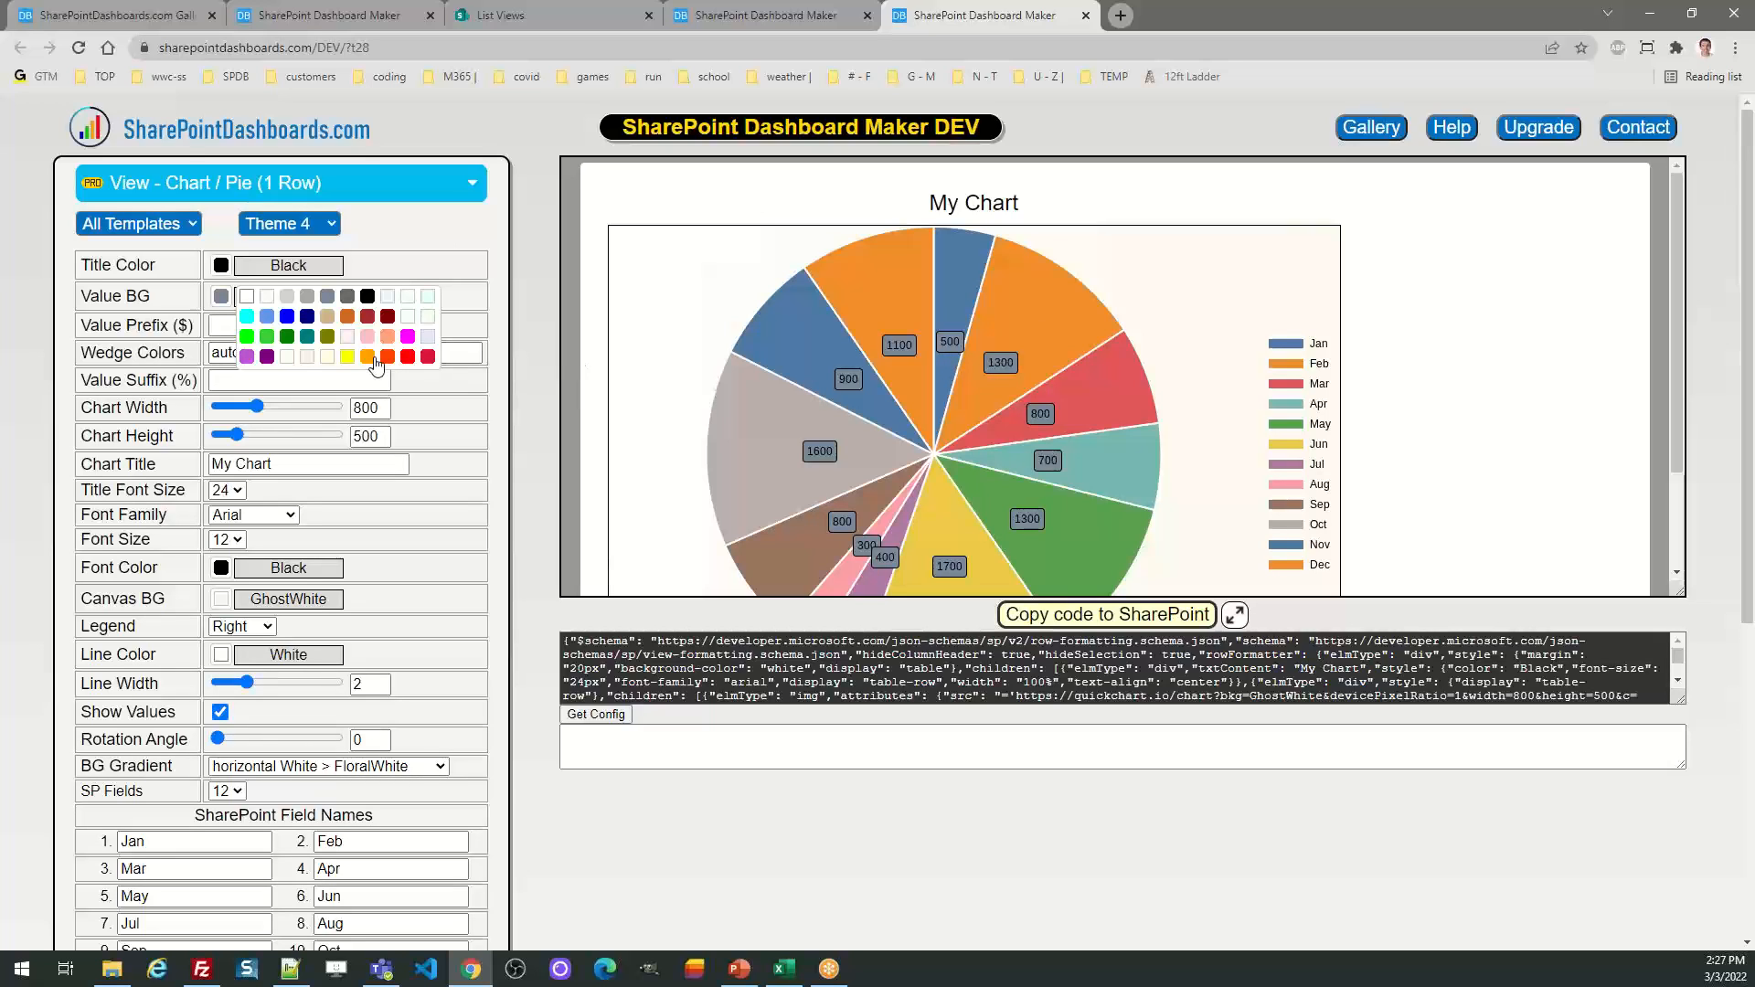
{"action": "left_click", "coordinate": [267, 296]}
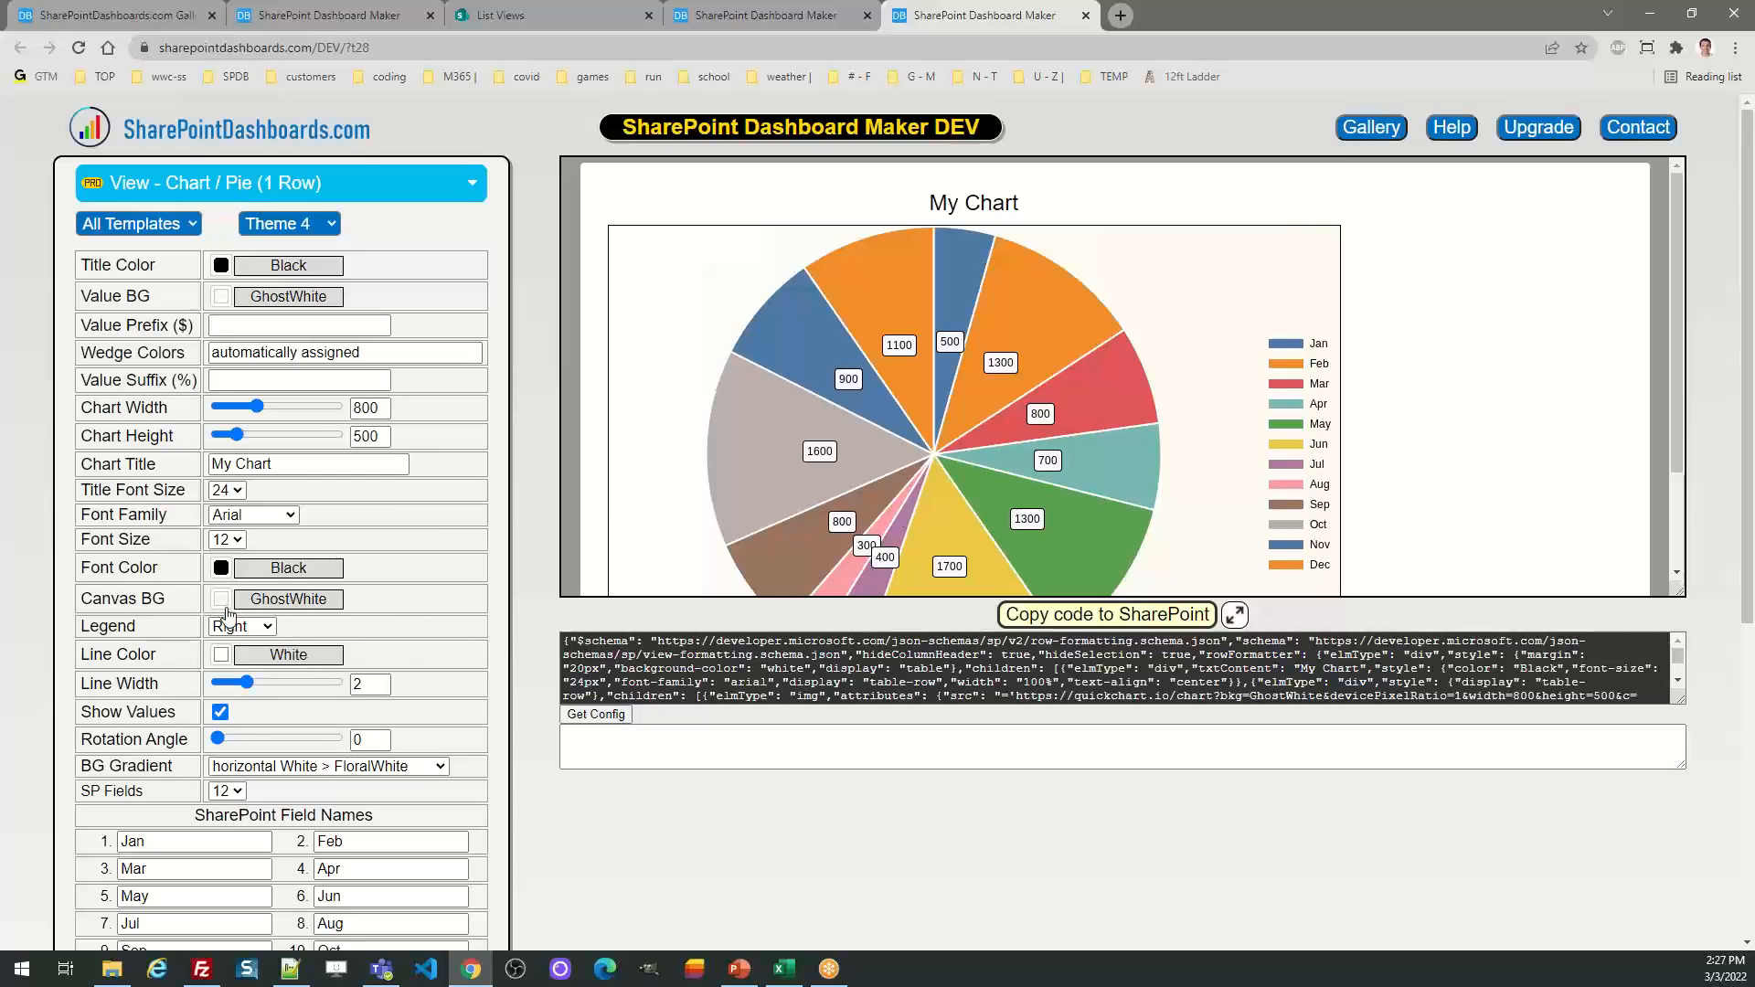
{"action": "left_click", "coordinate": [221, 657]}
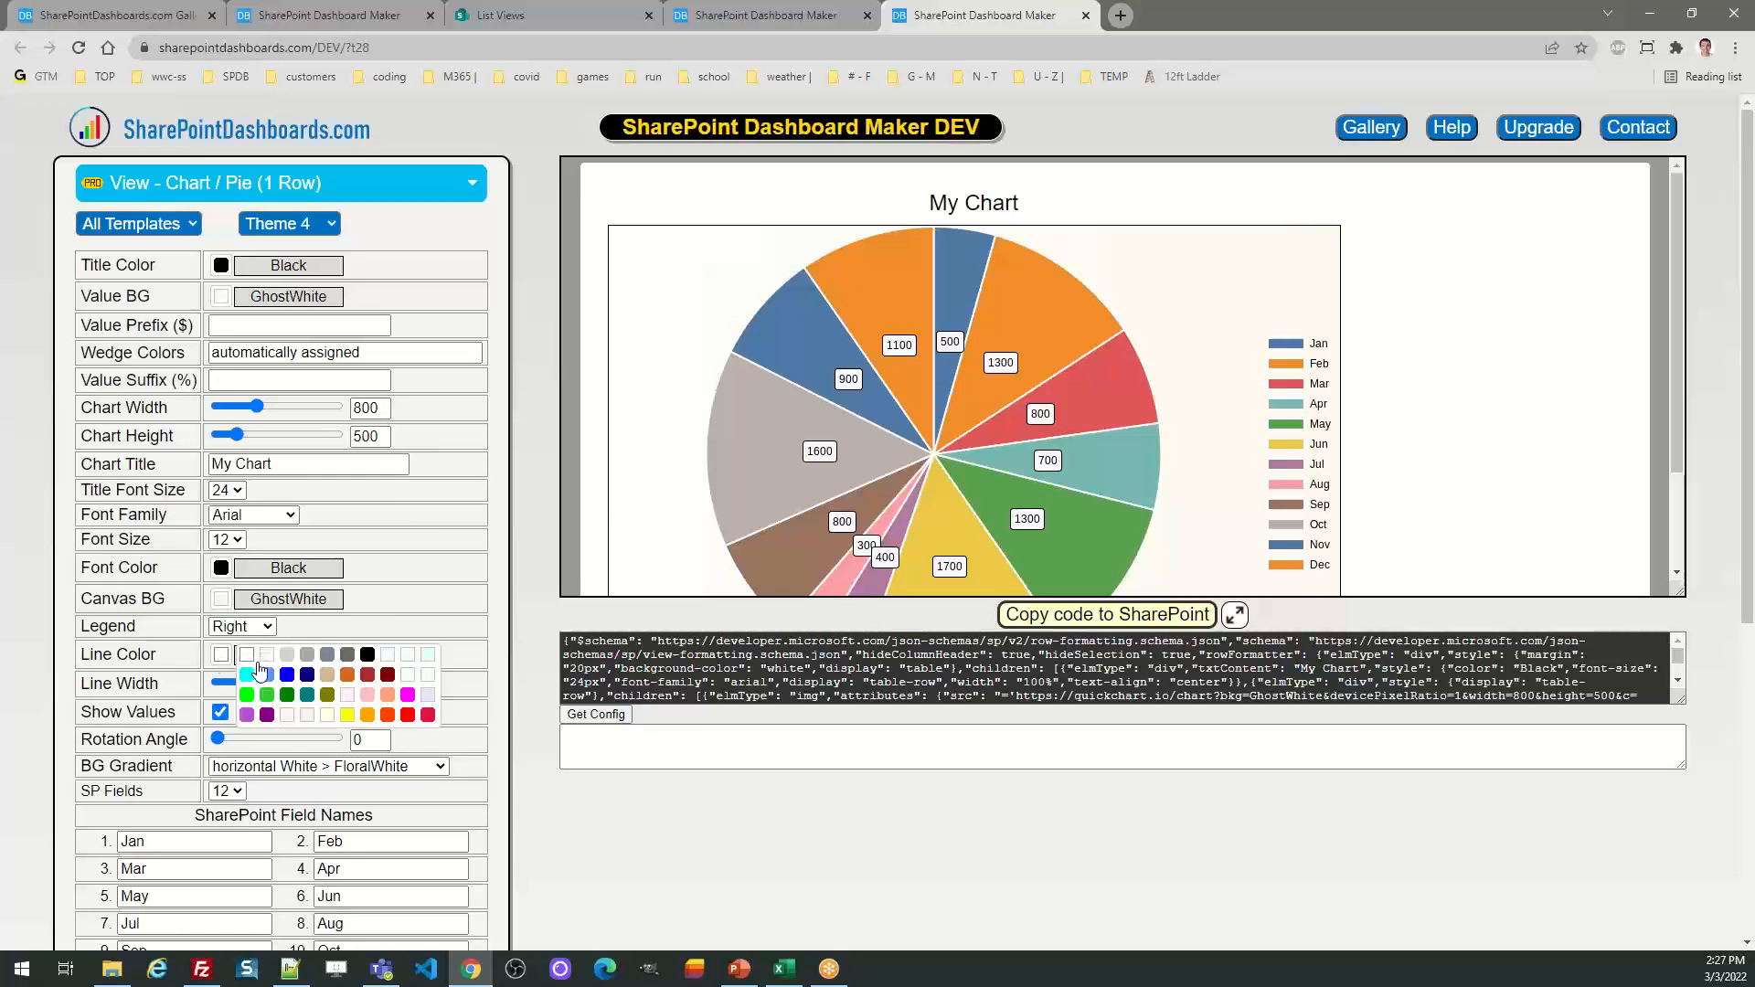
{"action": "left_click", "coordinate": [348, 655]}
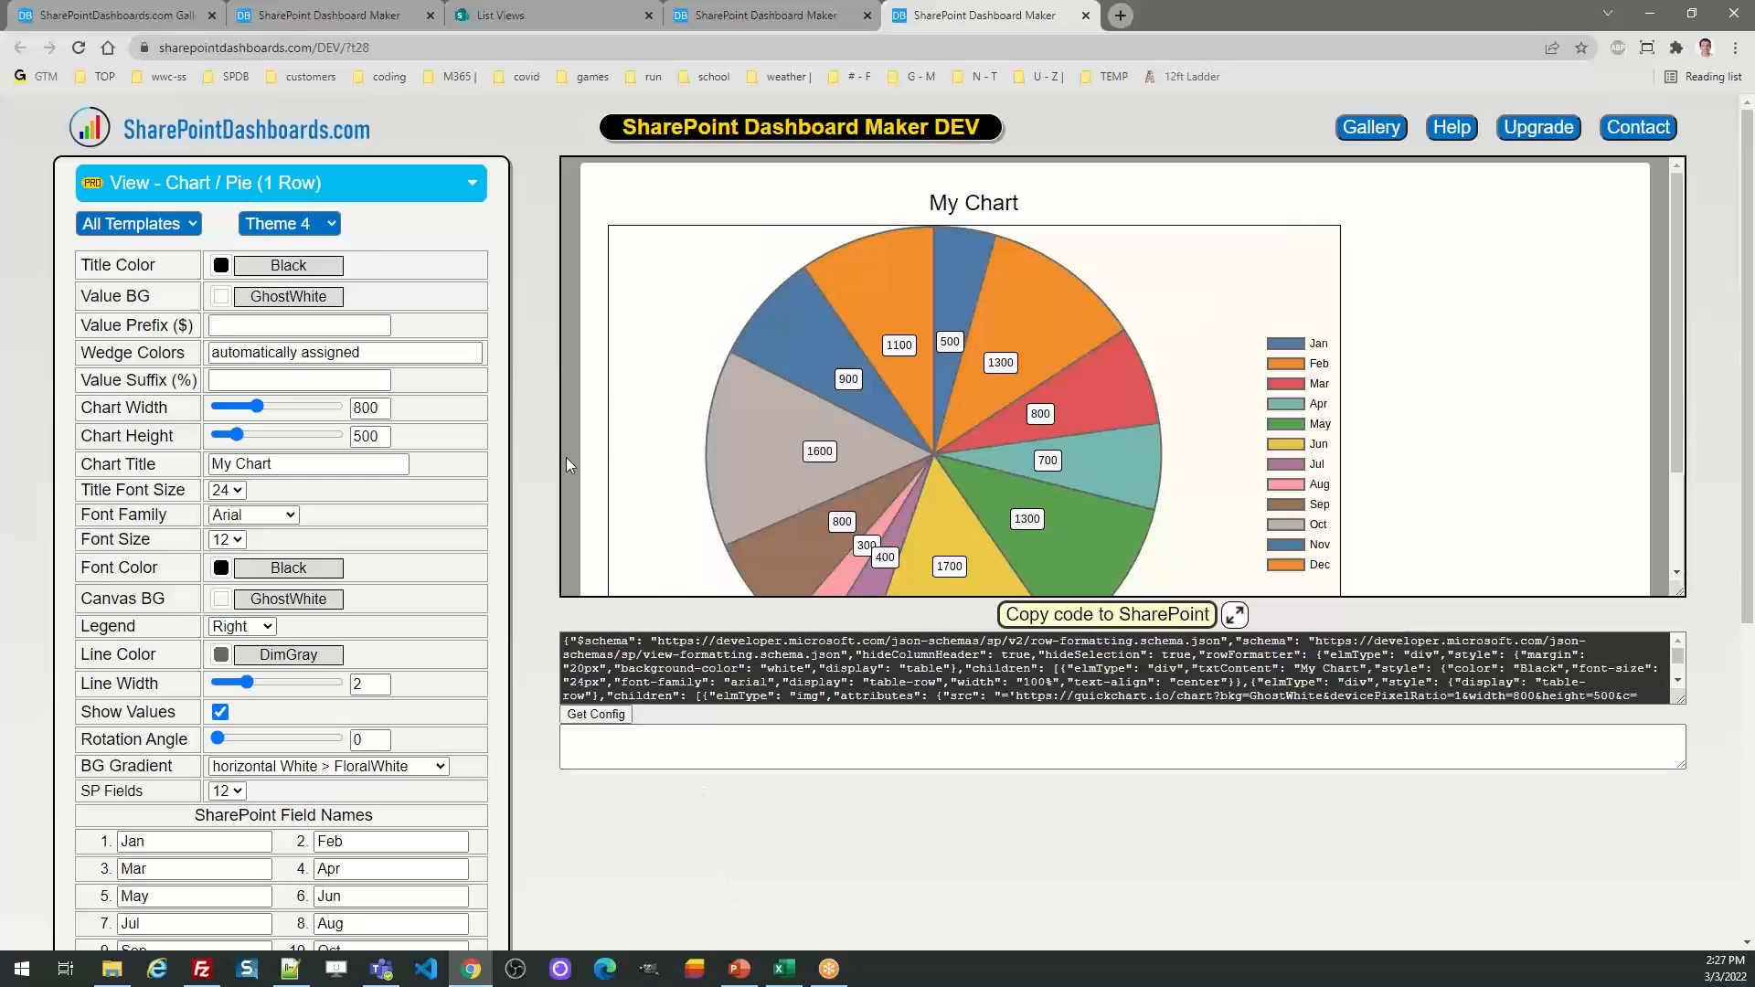
Apply Theme 7 to the Pie (1 Row) chart
{"action": "left_click", "coordinate": [329, 229]}
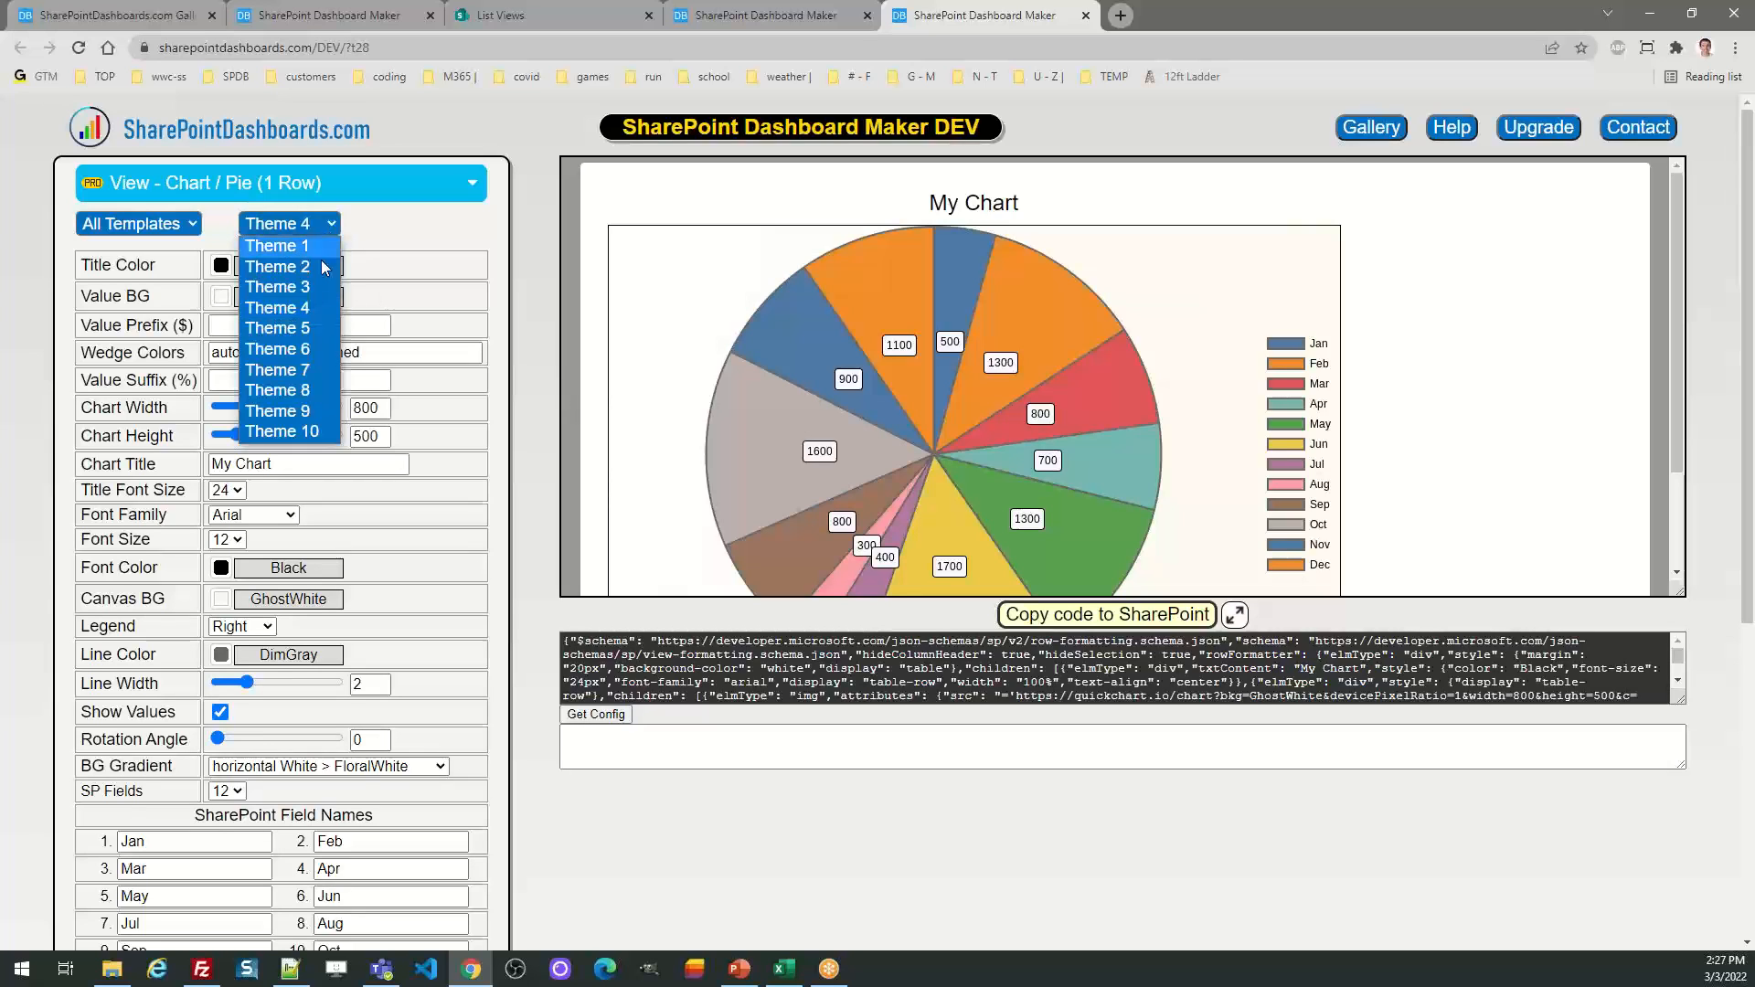
{"action": "left_click", "coordinate": [315, 375]}
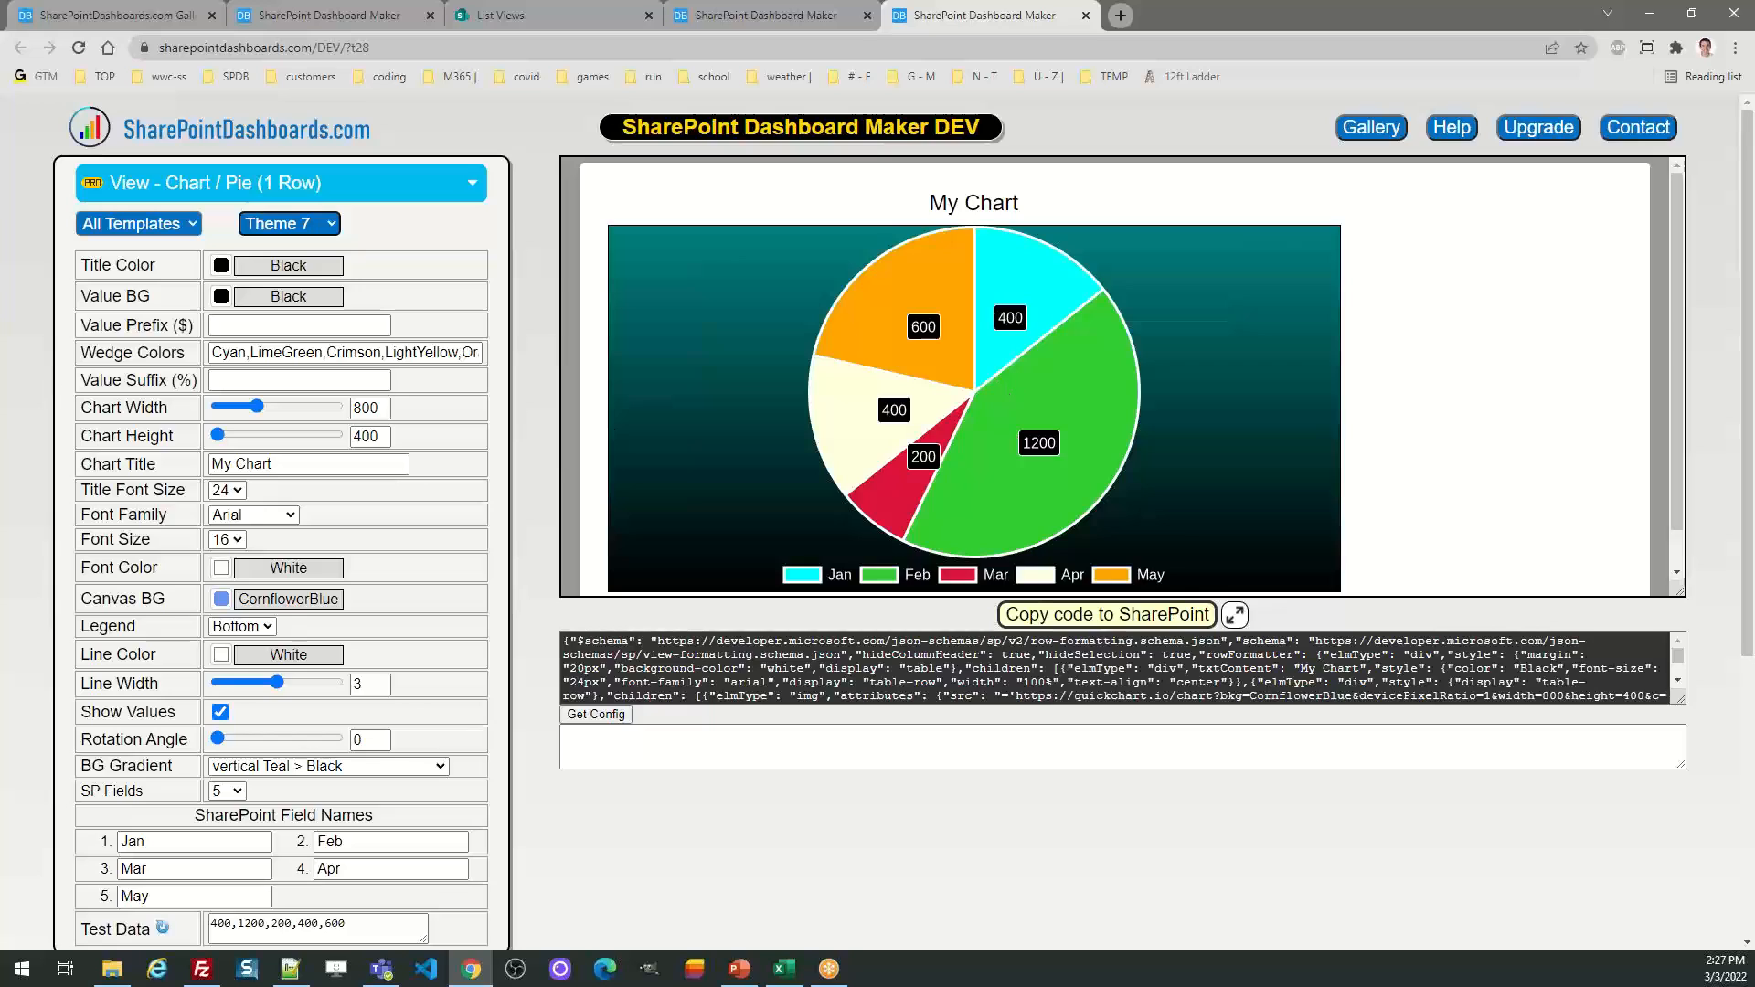
Open the View - Chart / Donut (1 Row) template, stop its preview and try Theme 3, ending with Theme 5
{"action": "key", "text": "alt+Tab"}
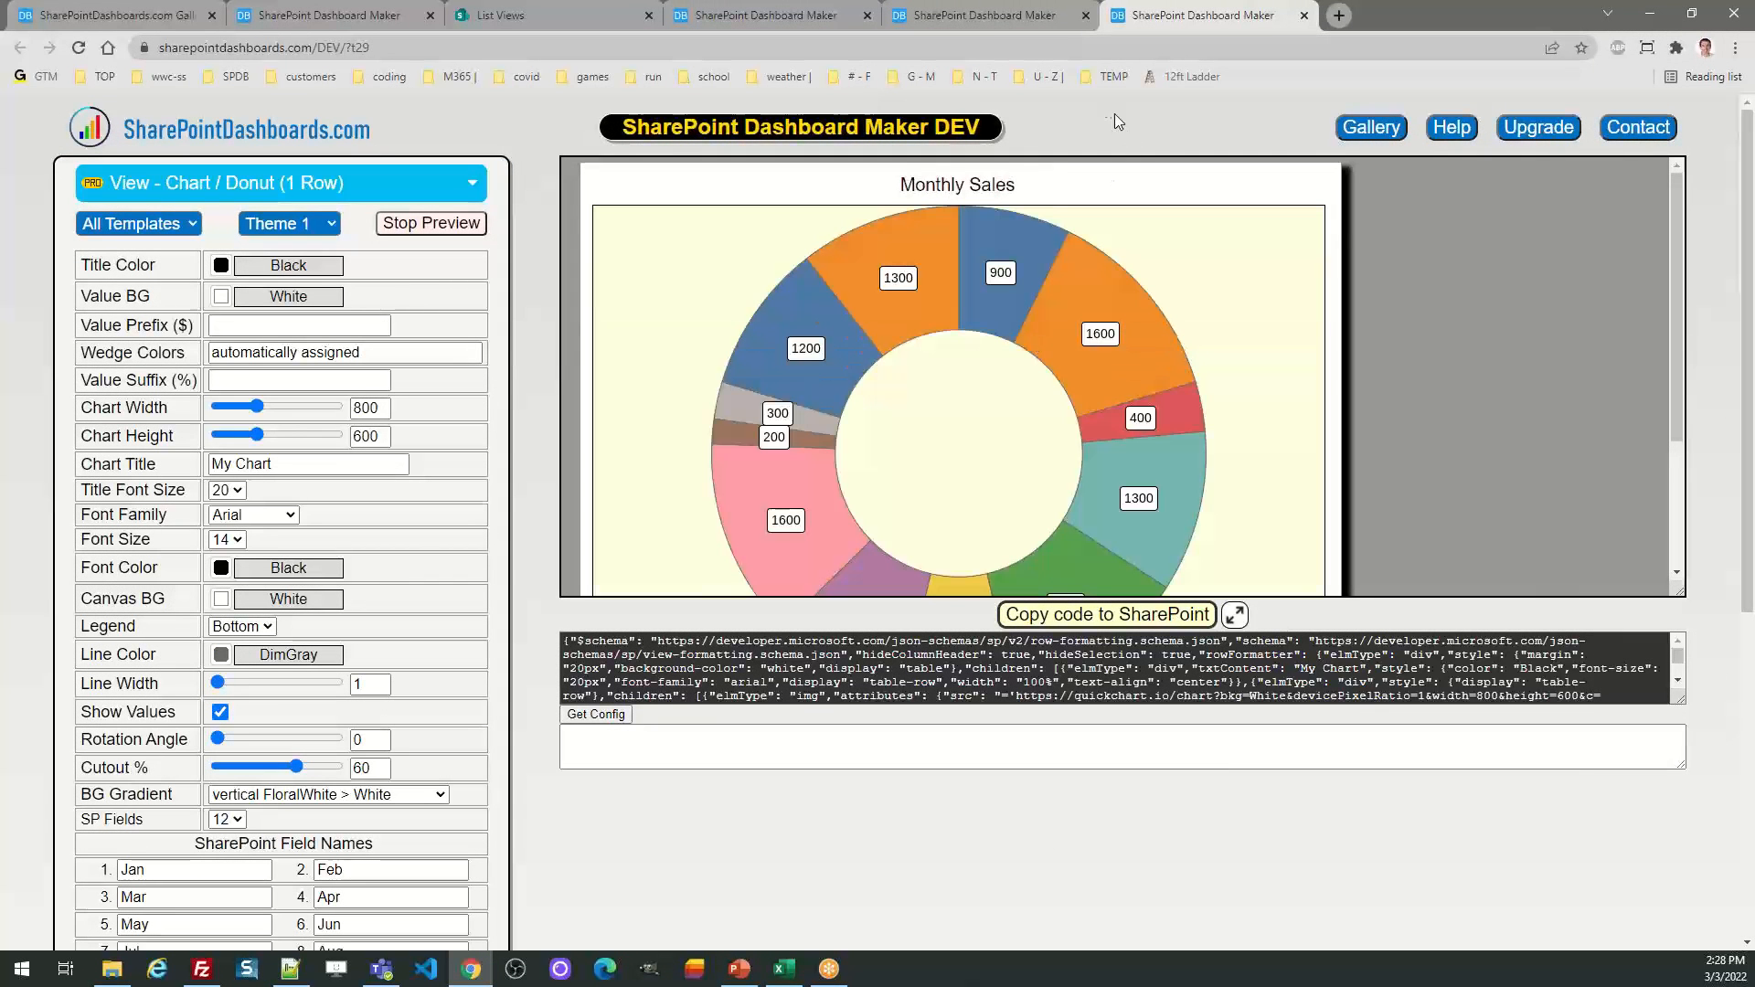
{"action": "left_click", "coordinate": [429, 223]}
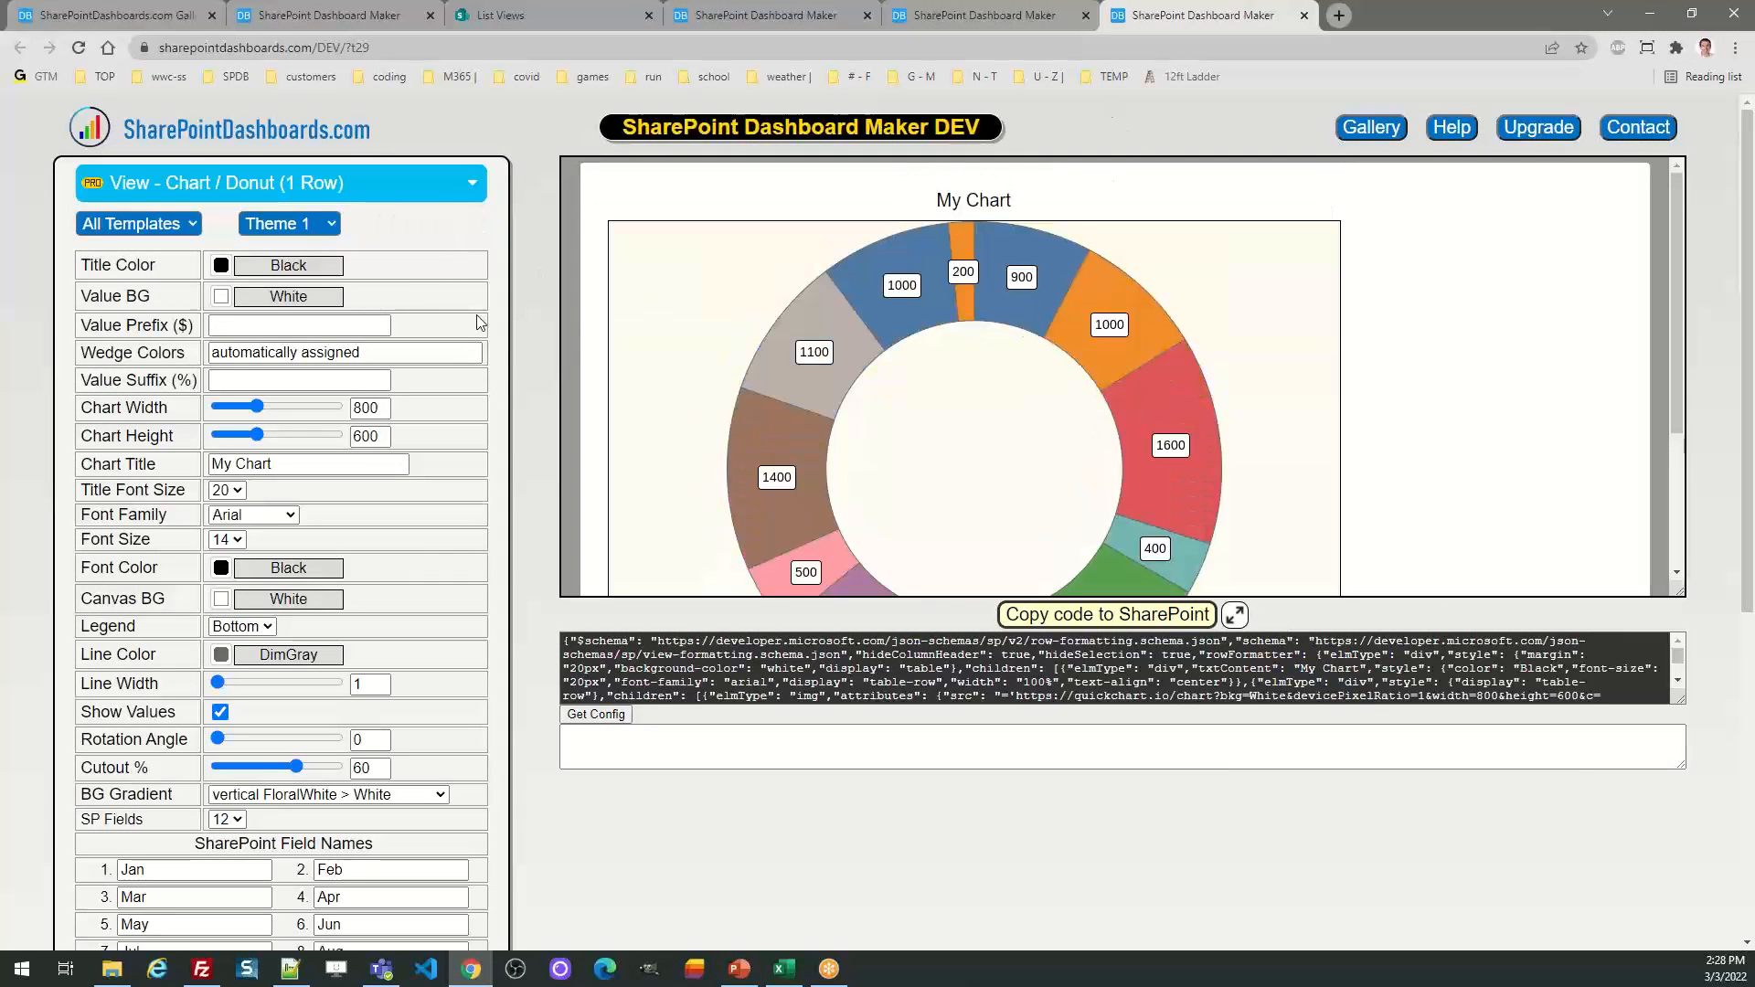
{"action": "left_click", "coordinate": [312, 226]}
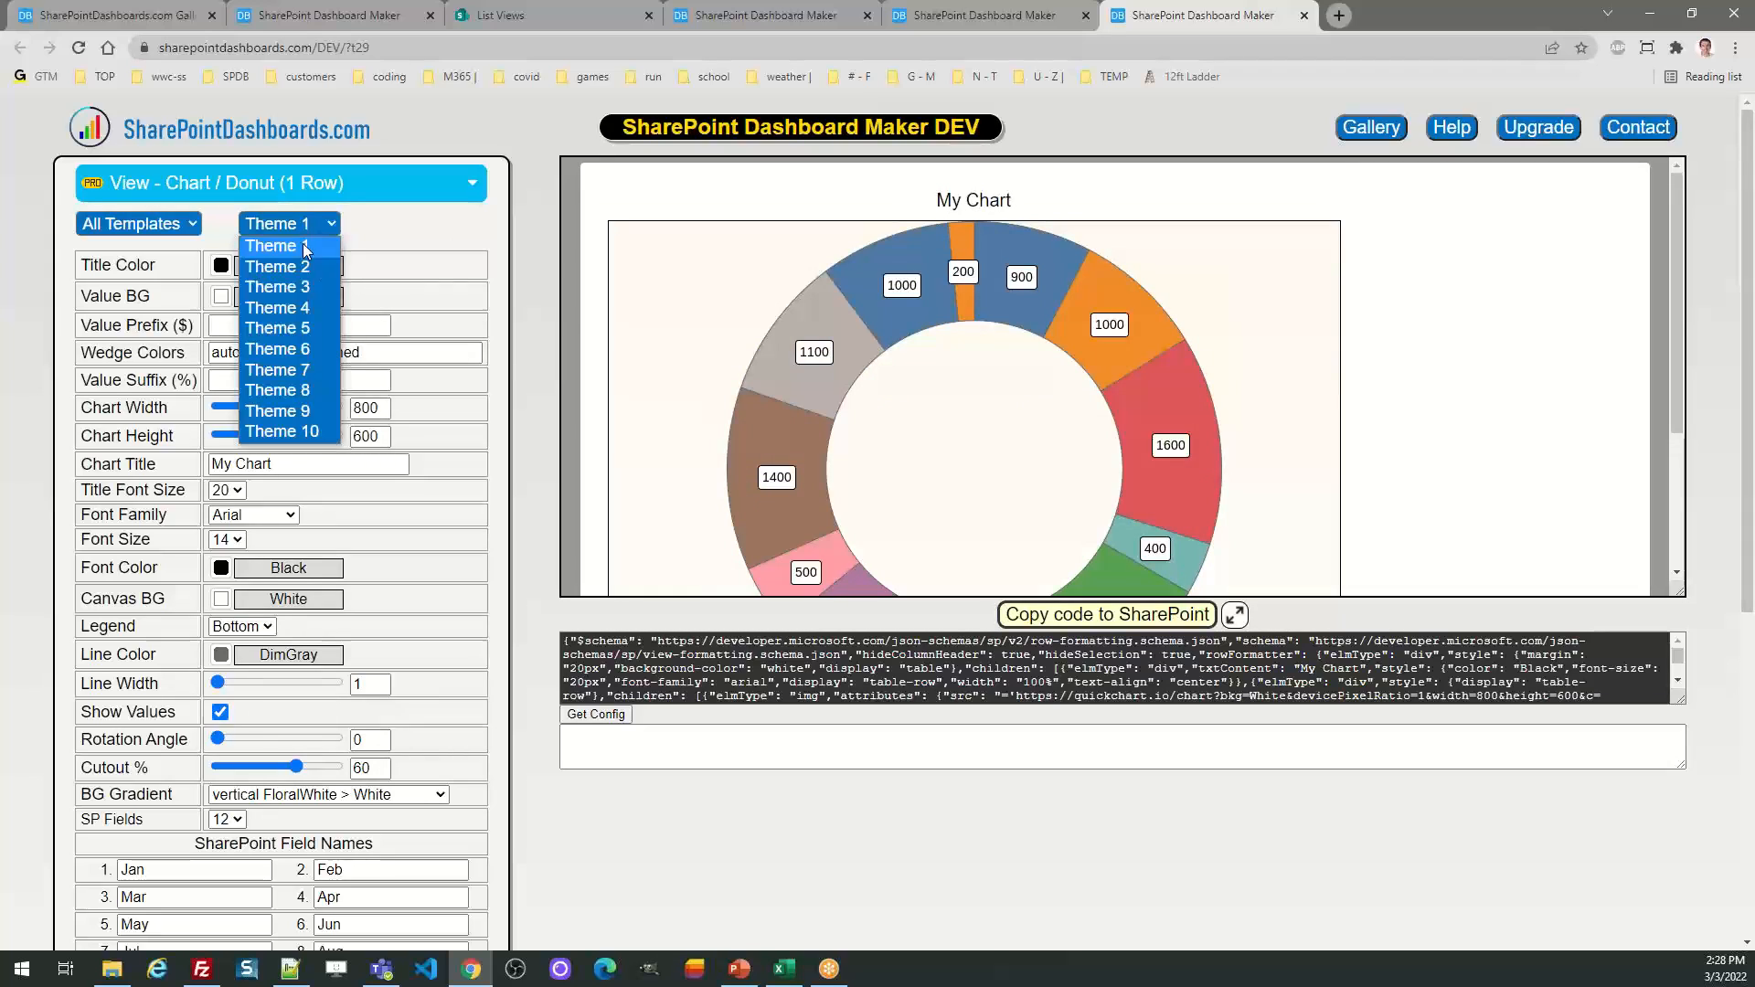
{"action": "left_click", "coordinate": [313, 293]}
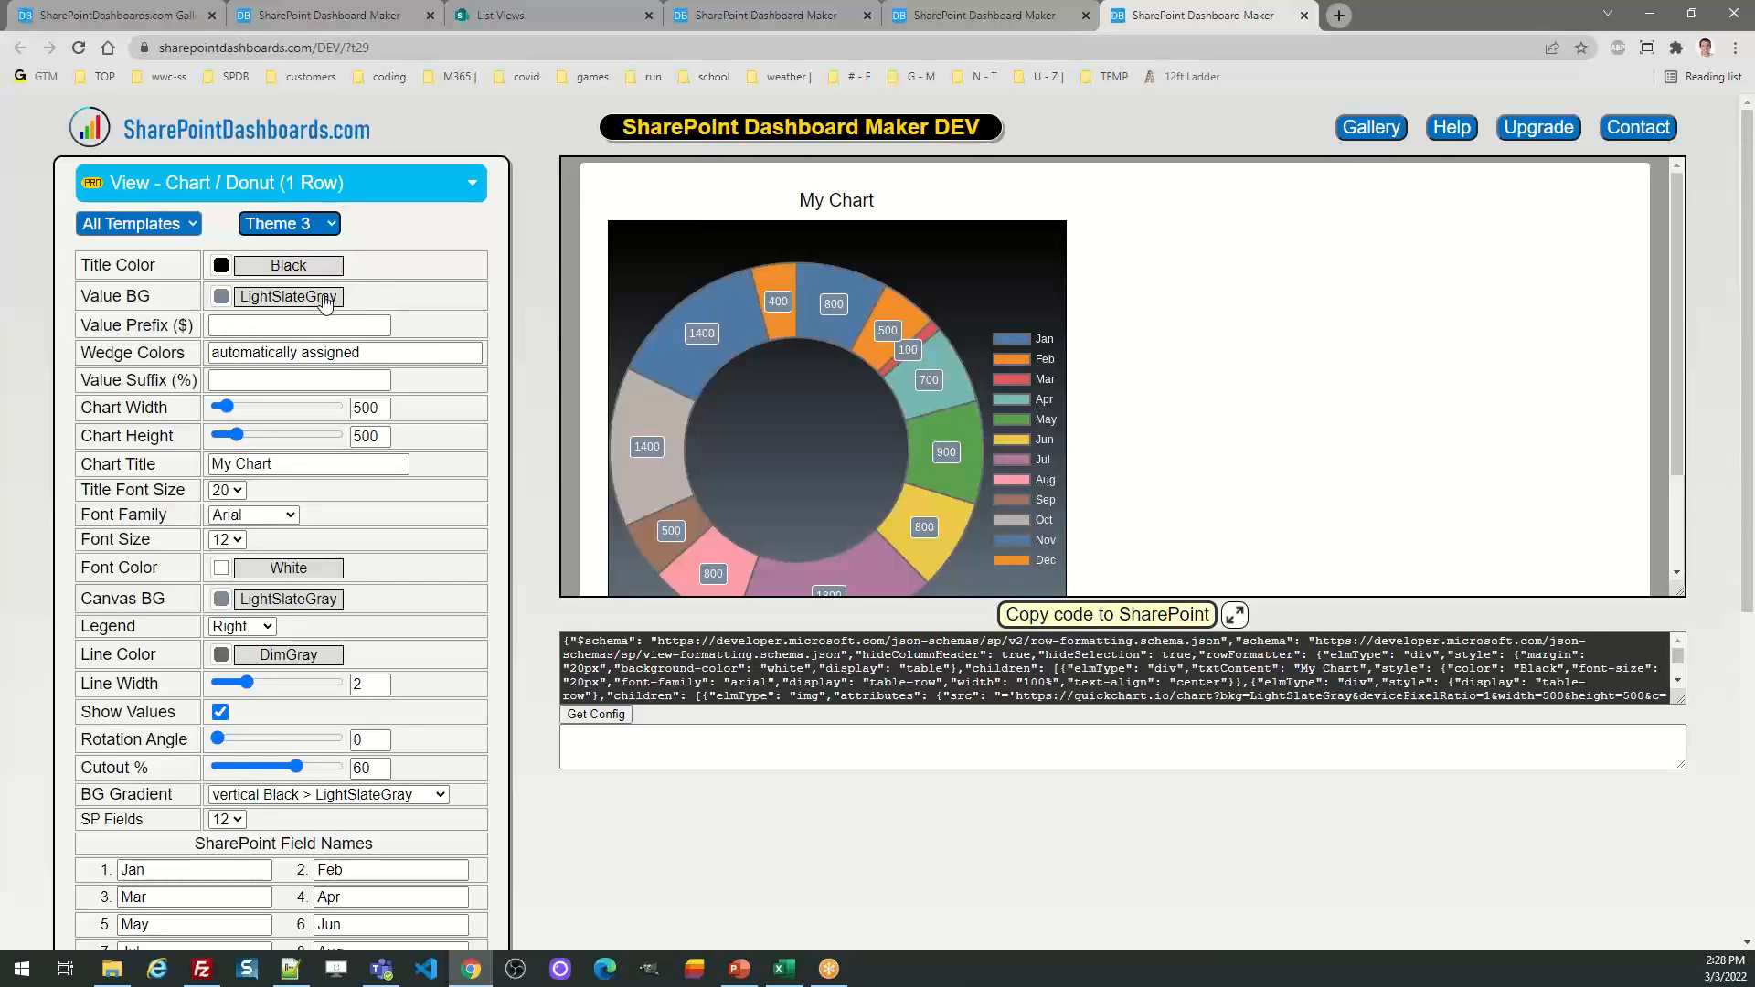
{"action": "left_click", "coordinate": [316, 224]}
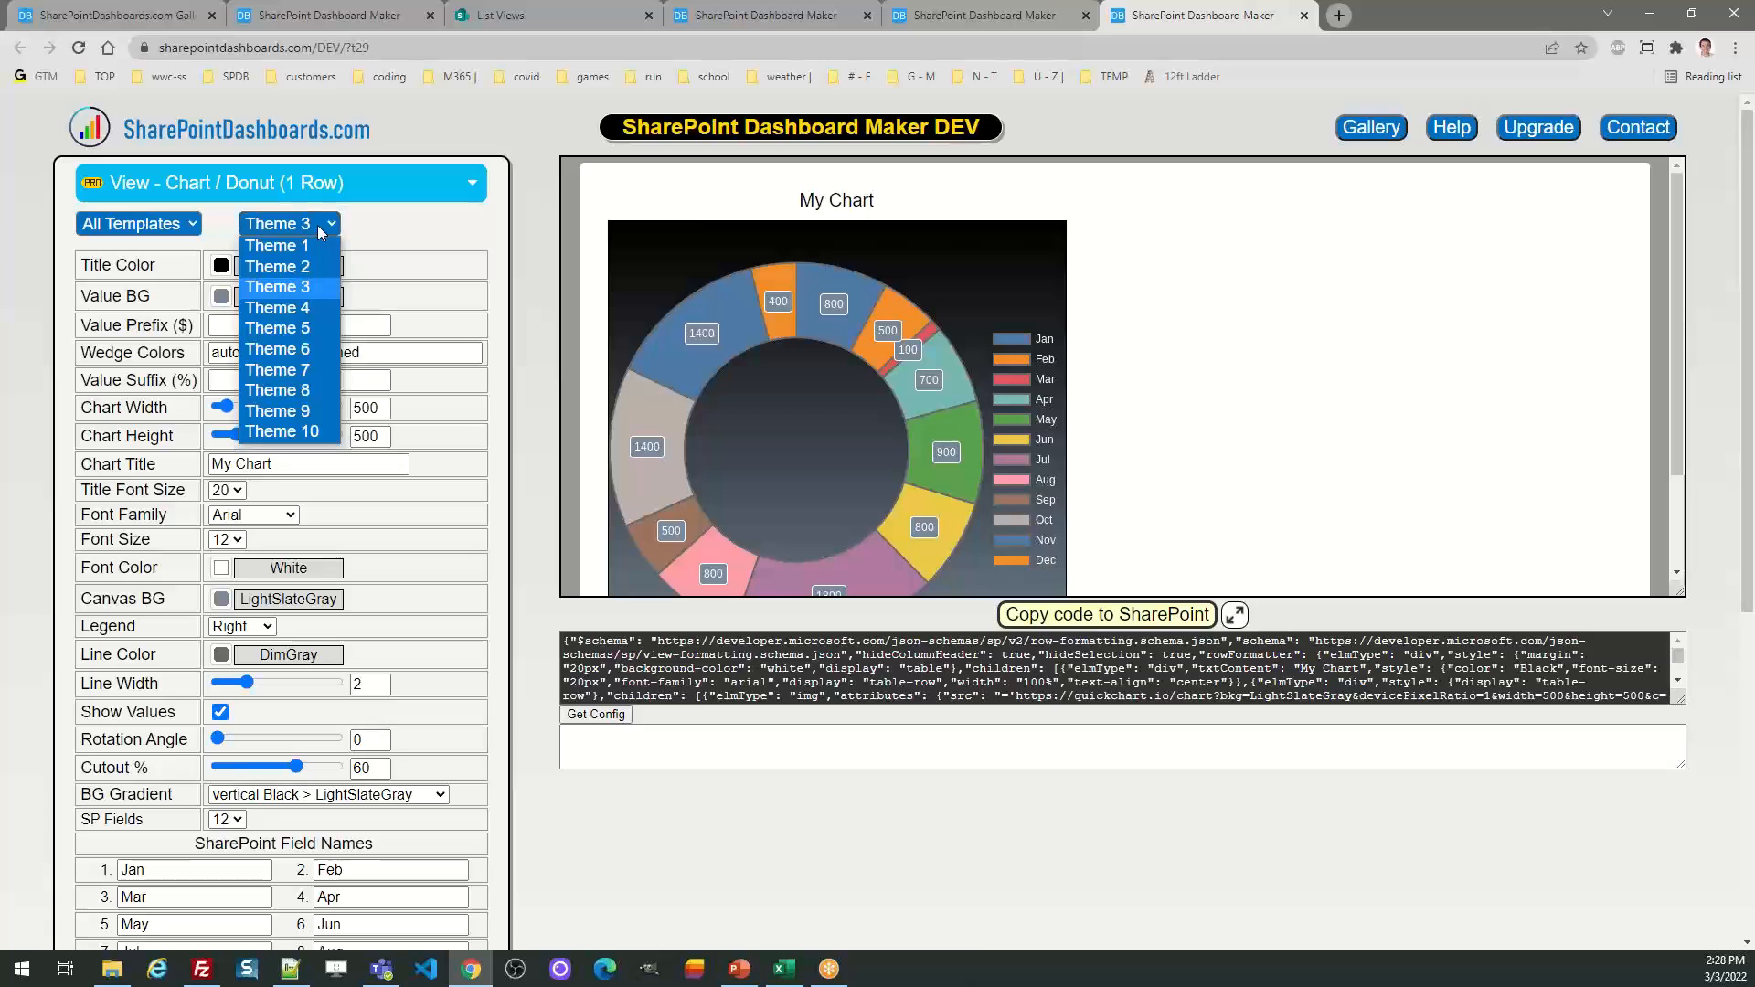
{"action": "left_click", "coordinate": [310, 318]}
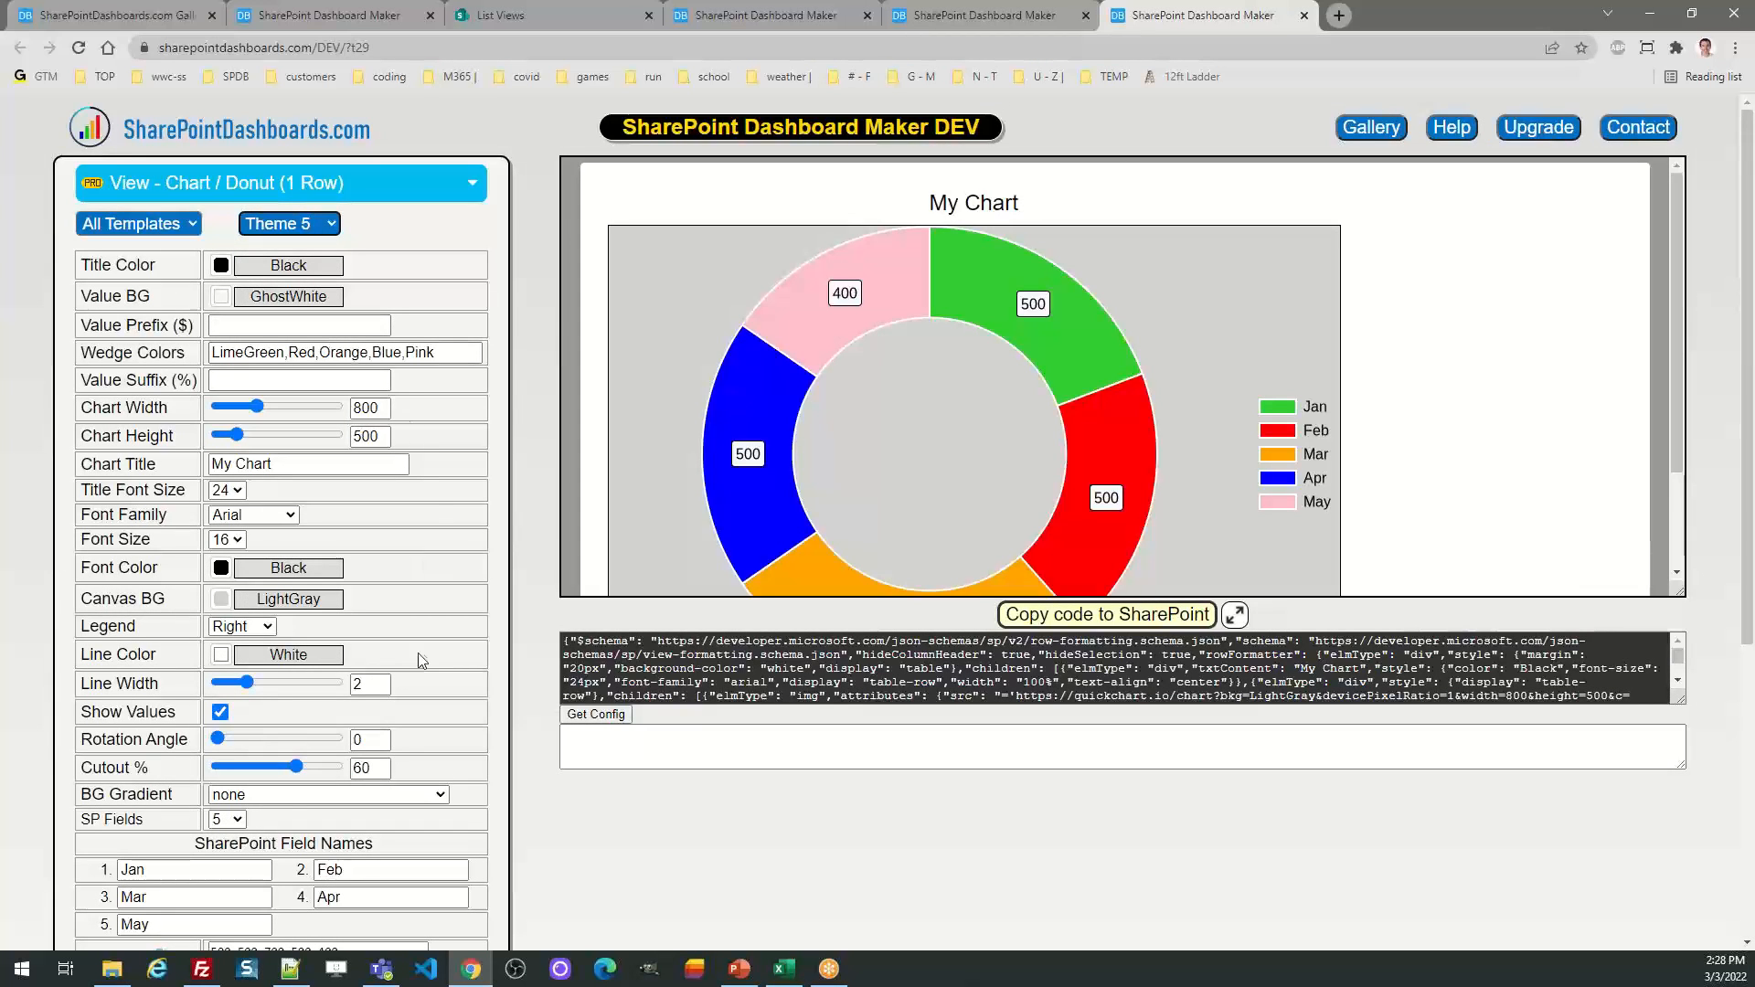
Reduce the donut chart's Cutout % to 54
{"action": "left_click", "coordinate": [295, 768]}
{"action": "key", "text": "Left"}
{"action": "key", "text": "Left"}
{"action": "key", "text": "Left"}
{"action": "key", "text": "Left"}
{"action": "key", "text": "Left"}
{"action": "key", "text": "Left"}
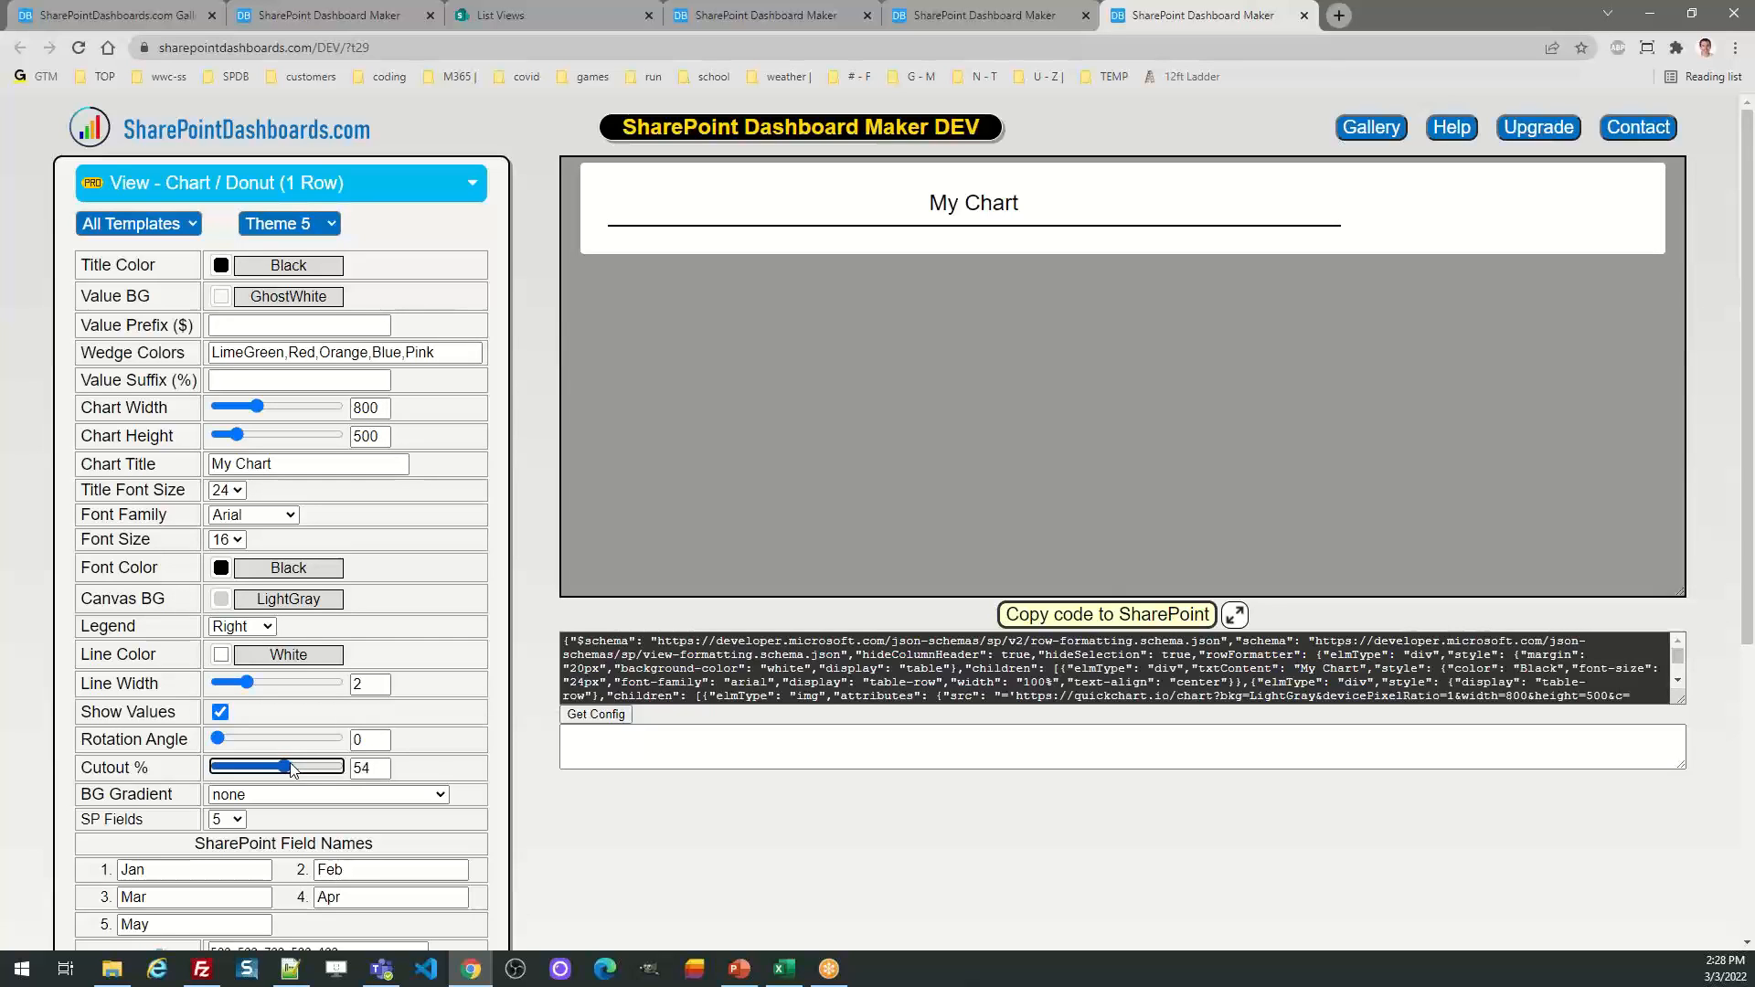
Lower the donut chart's Cutout % to 30
{"action": "key", "text": "Left"}
{"action": "key", "text": "Left"}
{"action": "key", "text": "Left"}
{"action": "key", "text": "Left"}
{"action": "key", "text": "Left"}
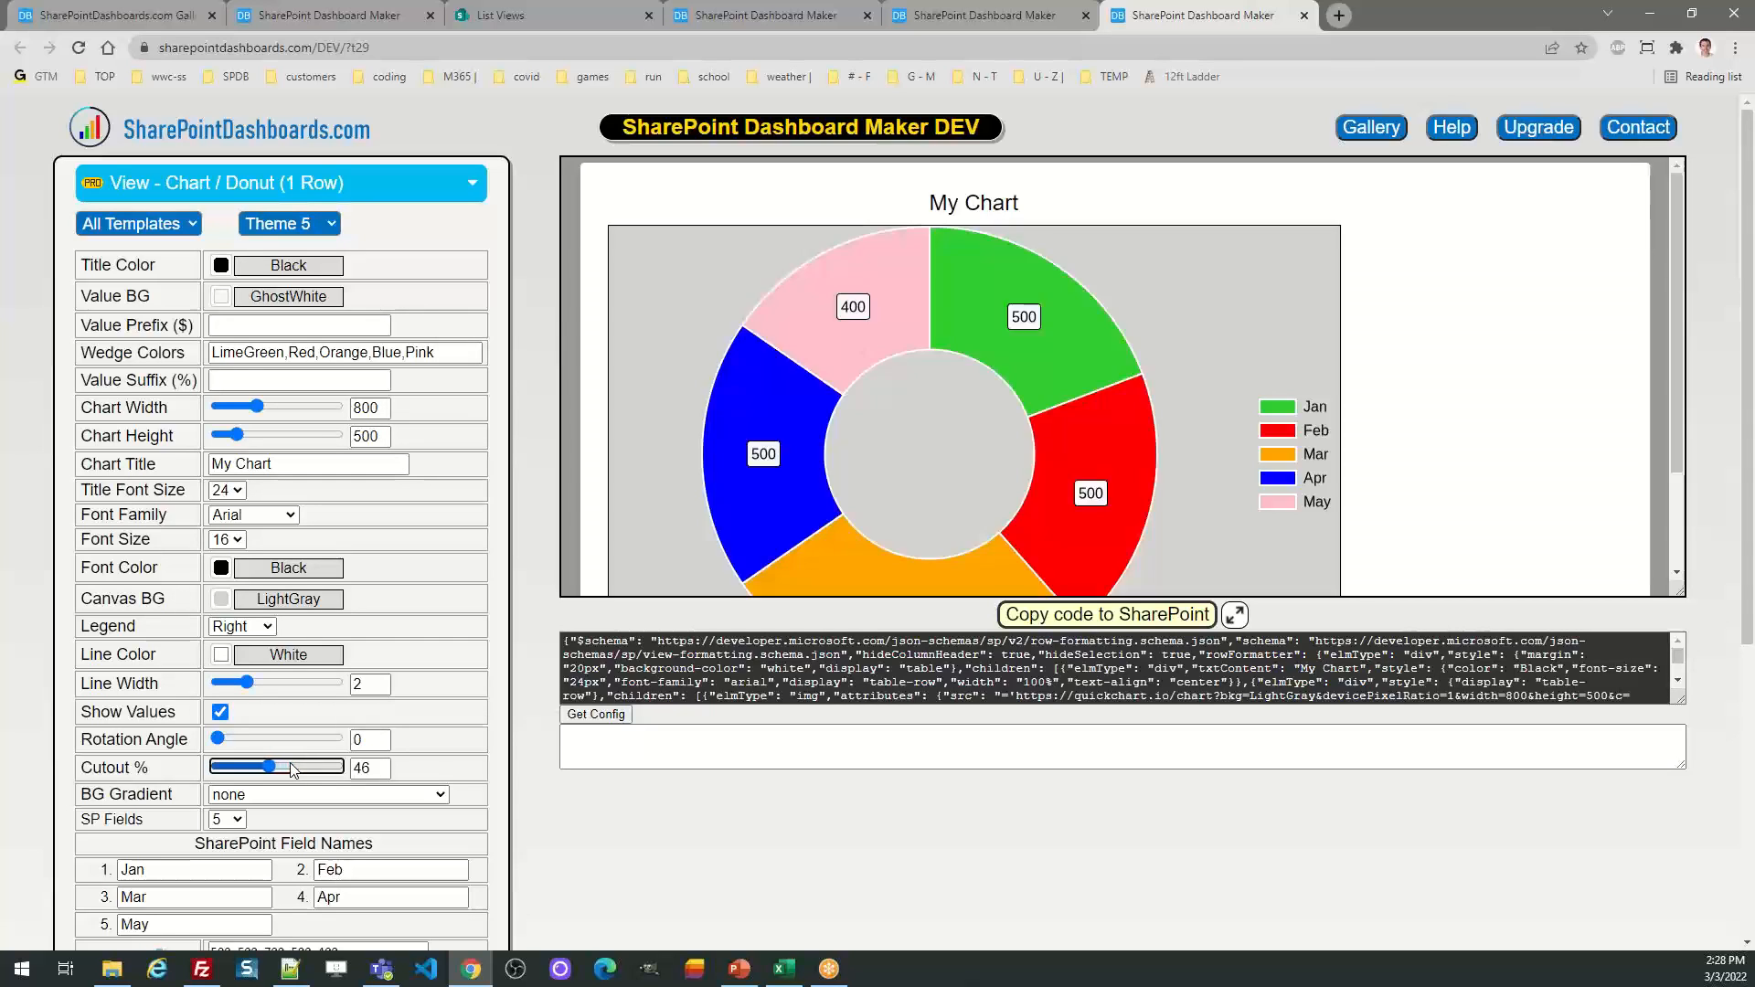
{"action": "key", "text": "Left"}
{"action": "key", "text": "Left"}
{"action": "key", "text": "Left"}
{"action": "key", "text": "Left"}
{"action": "key", "text": "Left"}
{"action": "key", "text": "Left"}
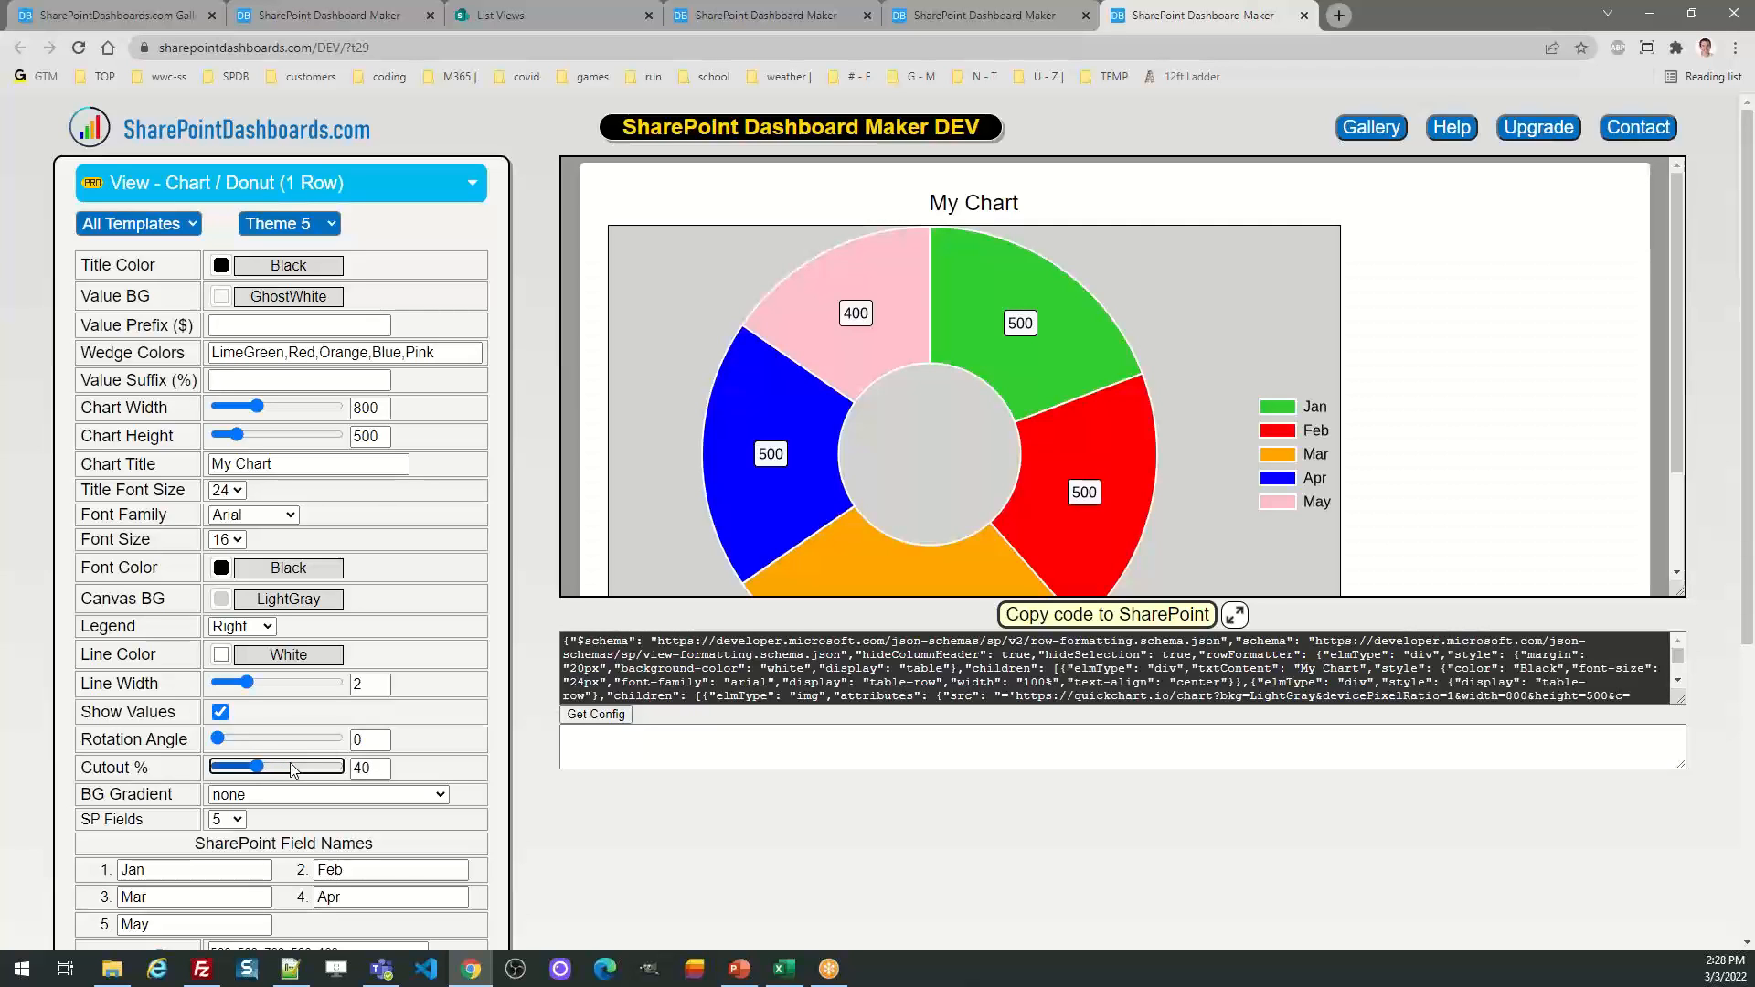
{"action": "key", "text": "Left"}
{"action": "key", "text": "Left"}
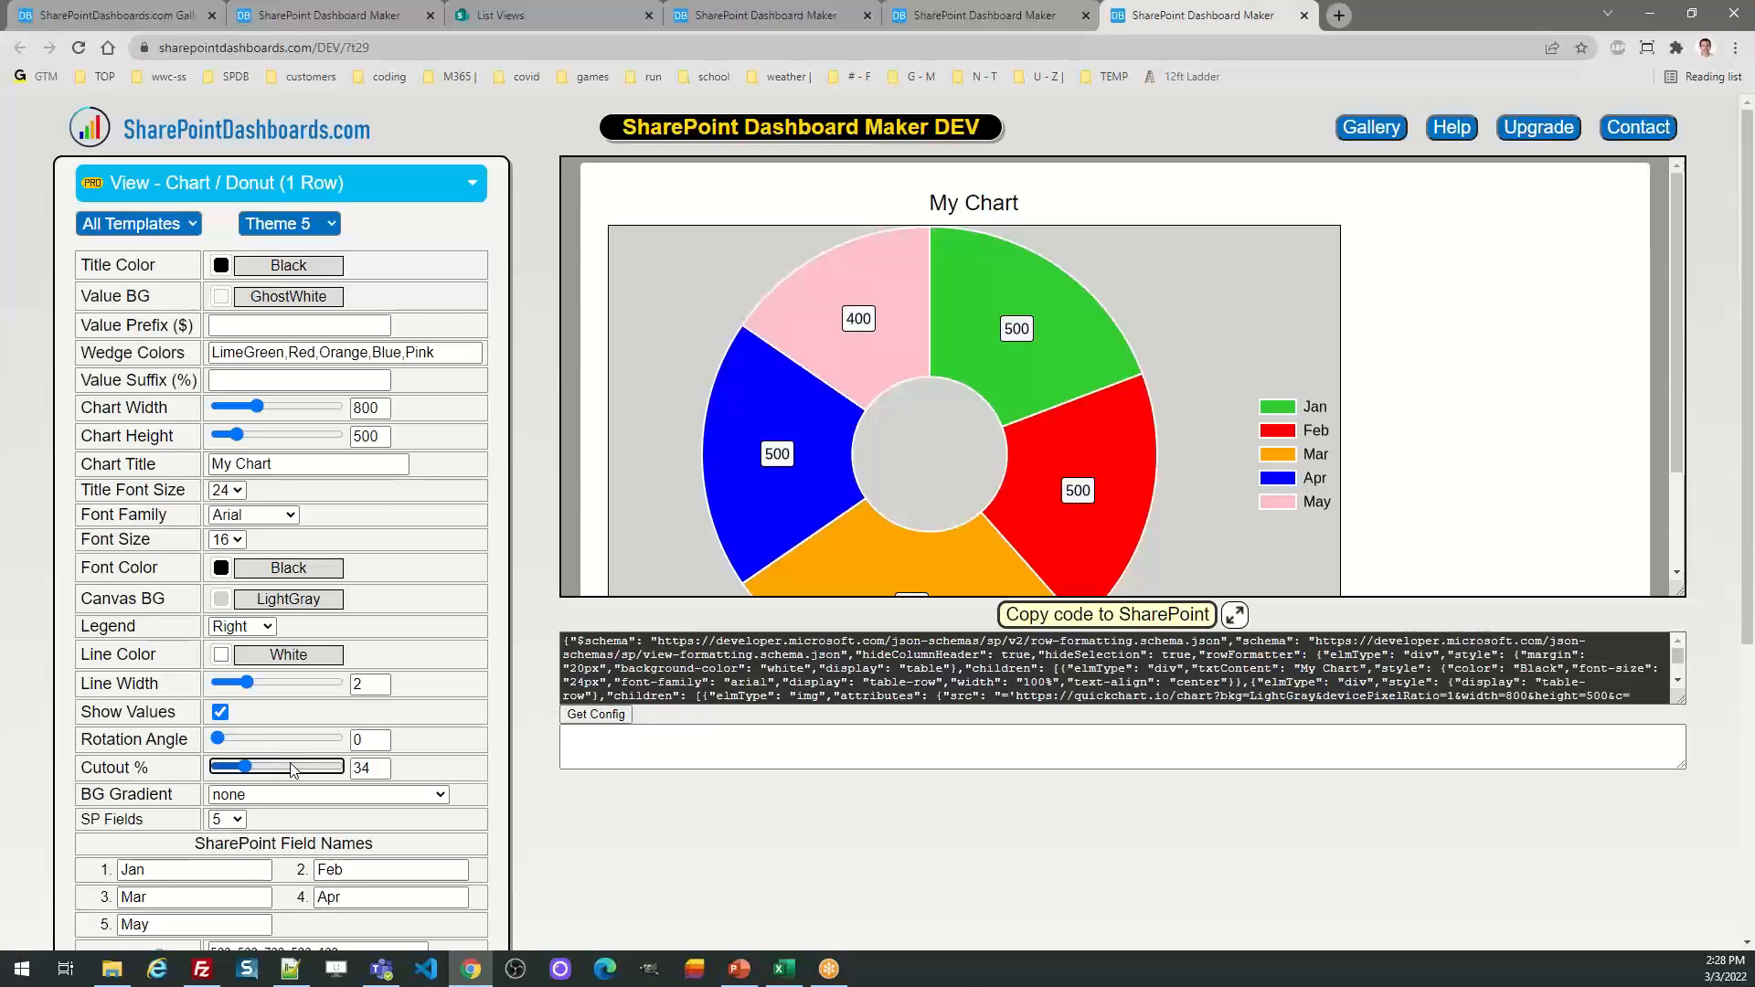
{"action": "key", "text": "Left"}
{"action": "key", "text": "Left"}
{"action": "key", "text": "Left"}
{"action": "key", "text": "Left"}
{"action": "key", "text": "Left"}
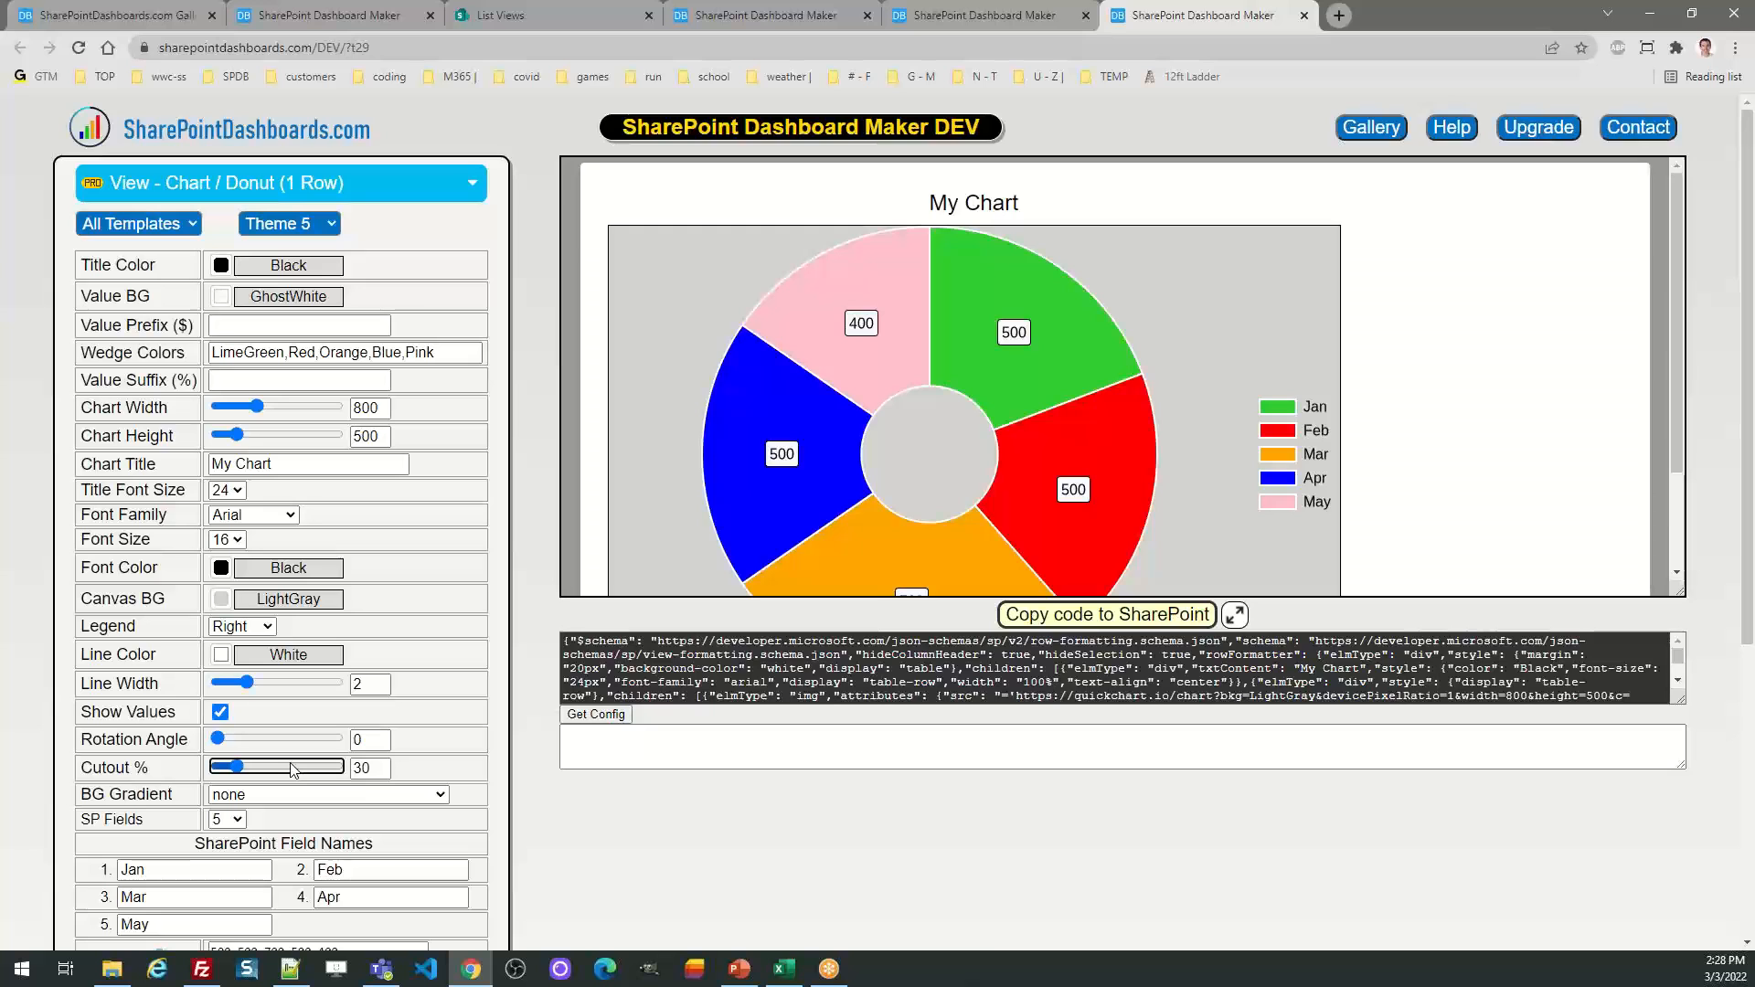
Raise the donut chart's Cutout % to 66 and set its Rotation Angle to 70
{"action": "key", "text": "Right"}
{"action": "key", "text": "Right"}
{"action": "key", "text": "Right"}
{"action": "key", "text": "Right"}
{"action": "key", "text": "Right"}
{"action": "key", "text": "Right"}
{"action": "key", "text": "Right"}
{"action": "key", "text": "Right"}
{"action": "key", "text": "Right"}
{"action": "key", "text": "Right"}
{"action": "key", "text": "Right"}
{"action": "key", "text": "Right"}
{"action": "key", "text": "Right"}
{"action": "key", "text": "Right"}
{"action": "key", "text": "Right"}
{"action": "key", "text": "Right"}
{"action": "key", "text": "Right"}
{"action": "key", "text": "Right"}
{"action": "key", "text": "Right"}
{"action": "key", "text": "Right"}
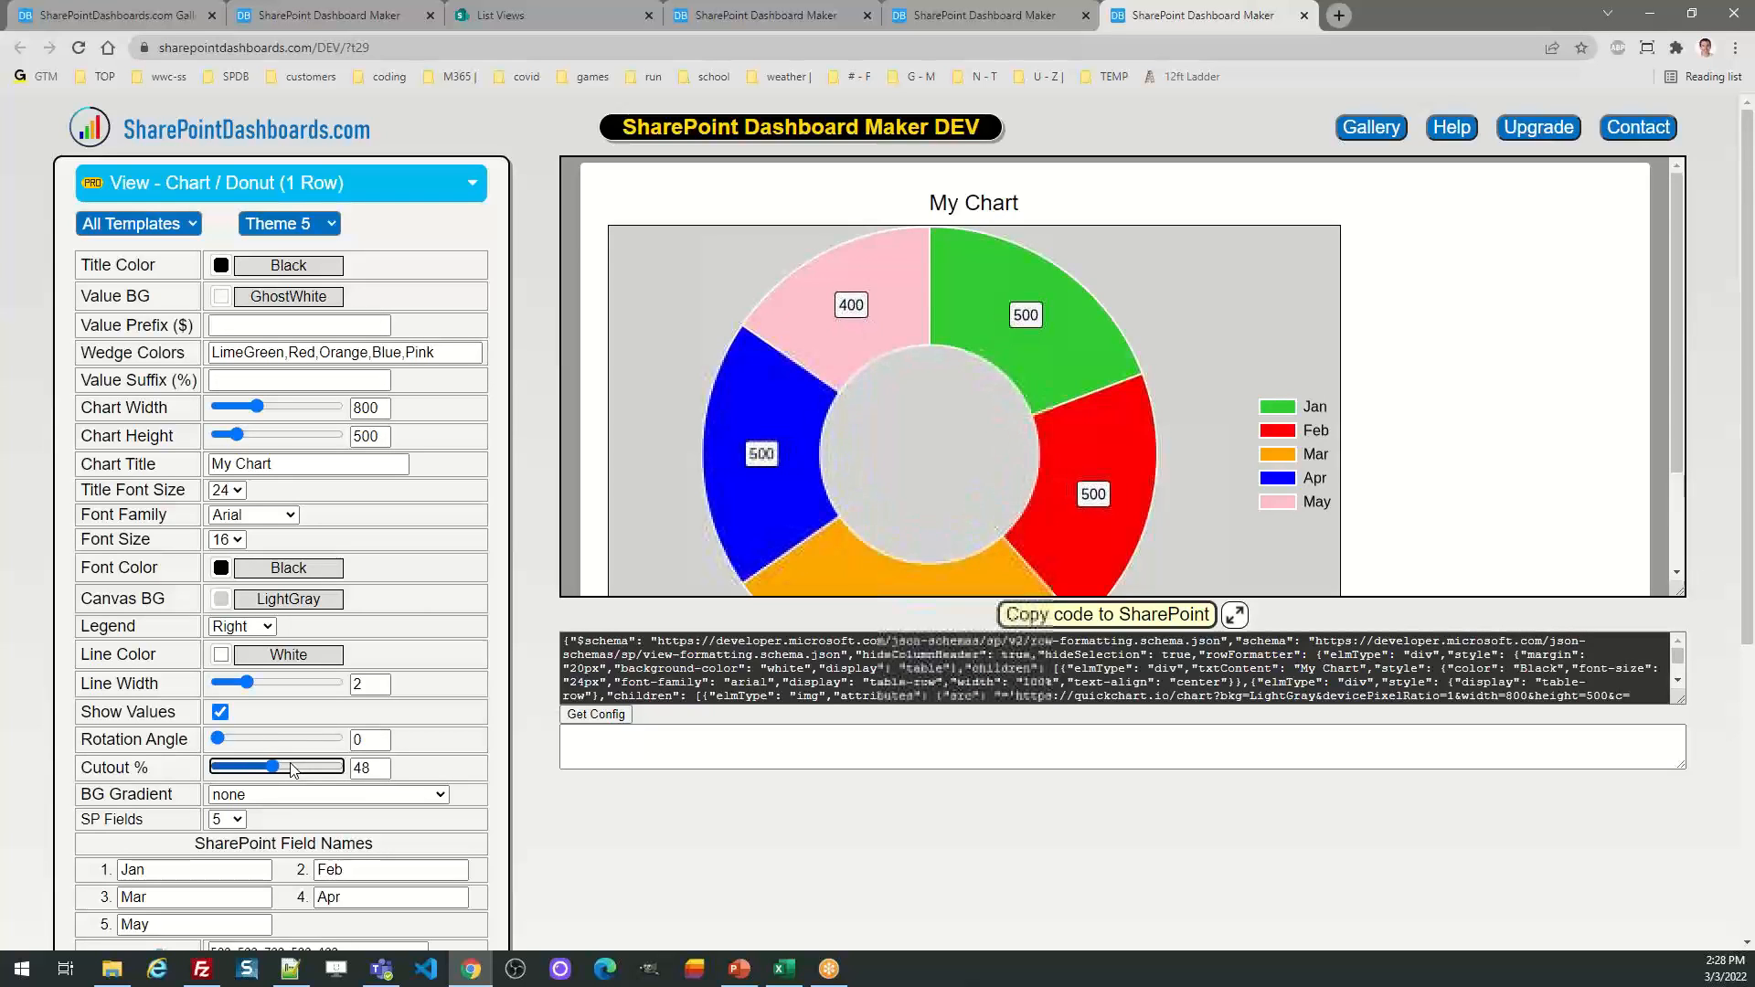
{"action": "key", "text": "Right"}
{"action": "key", "text": "Right"}
{"action": "key", "text": "Right"}
{"action": "key", "text": "Right"}
{"action": "key", "text": "Right"}
{"action": "key", "text": "Right"}
{"action": "key", "text": "Right"}
{"action": "key", "text": "Right"}
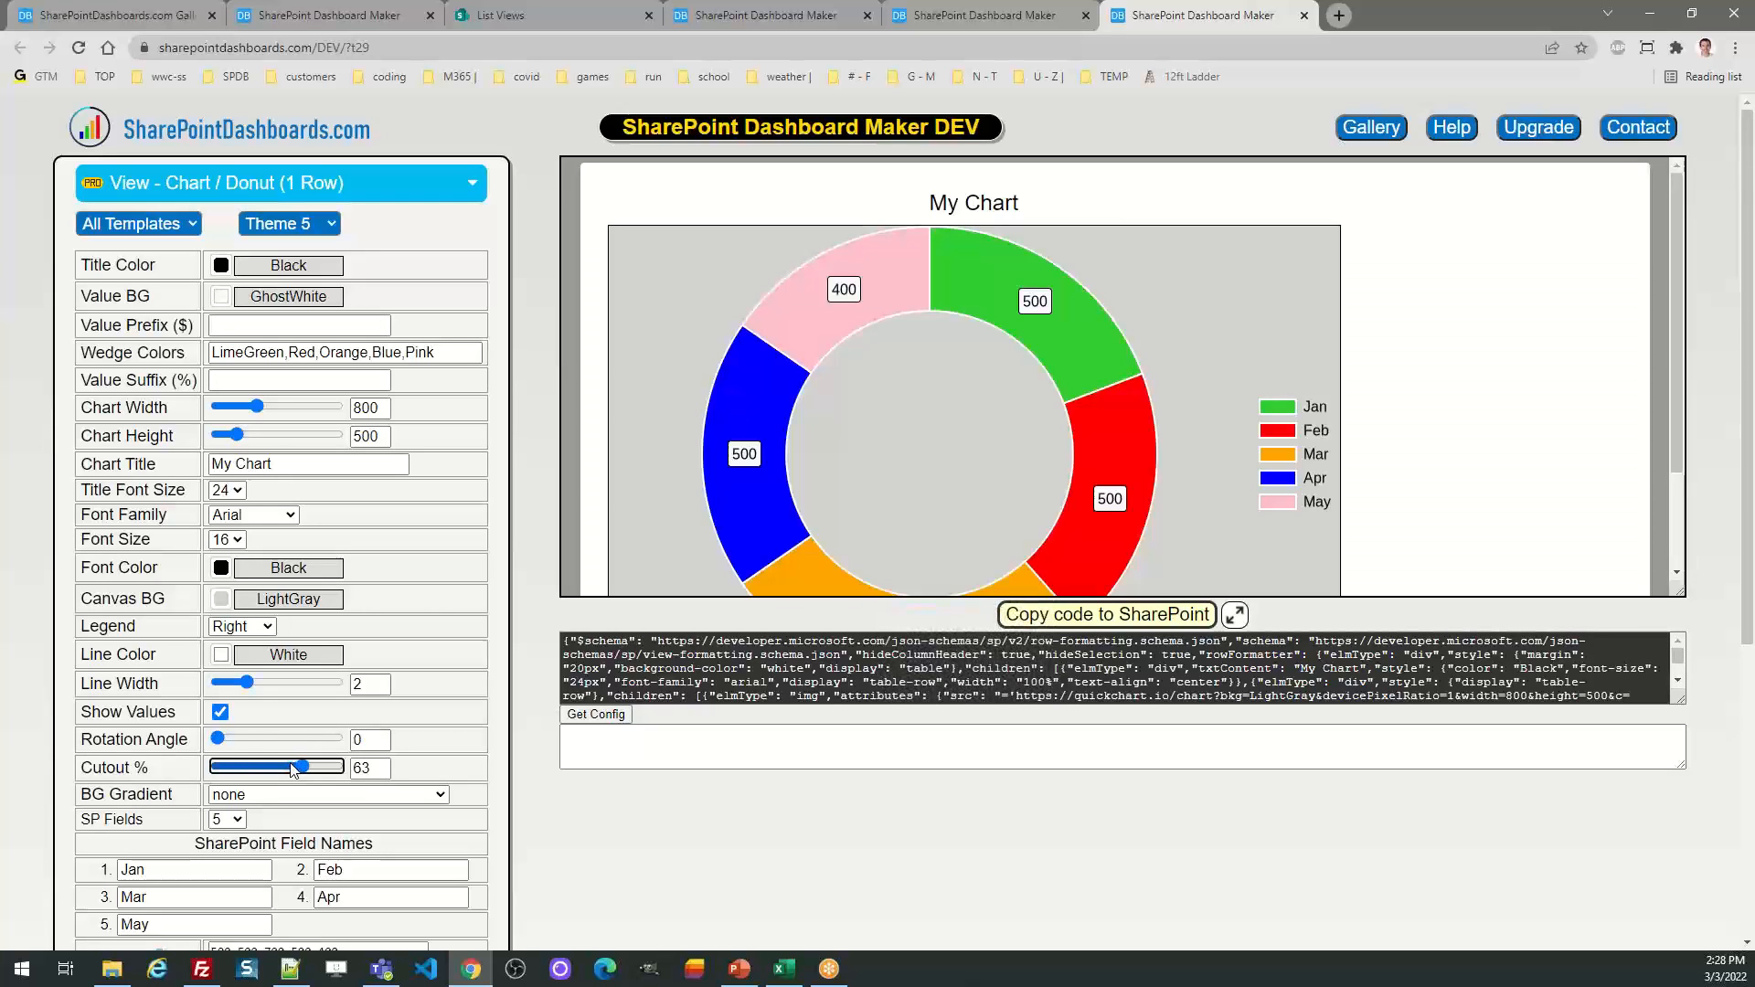
{"action": "key", "text": "Right"}
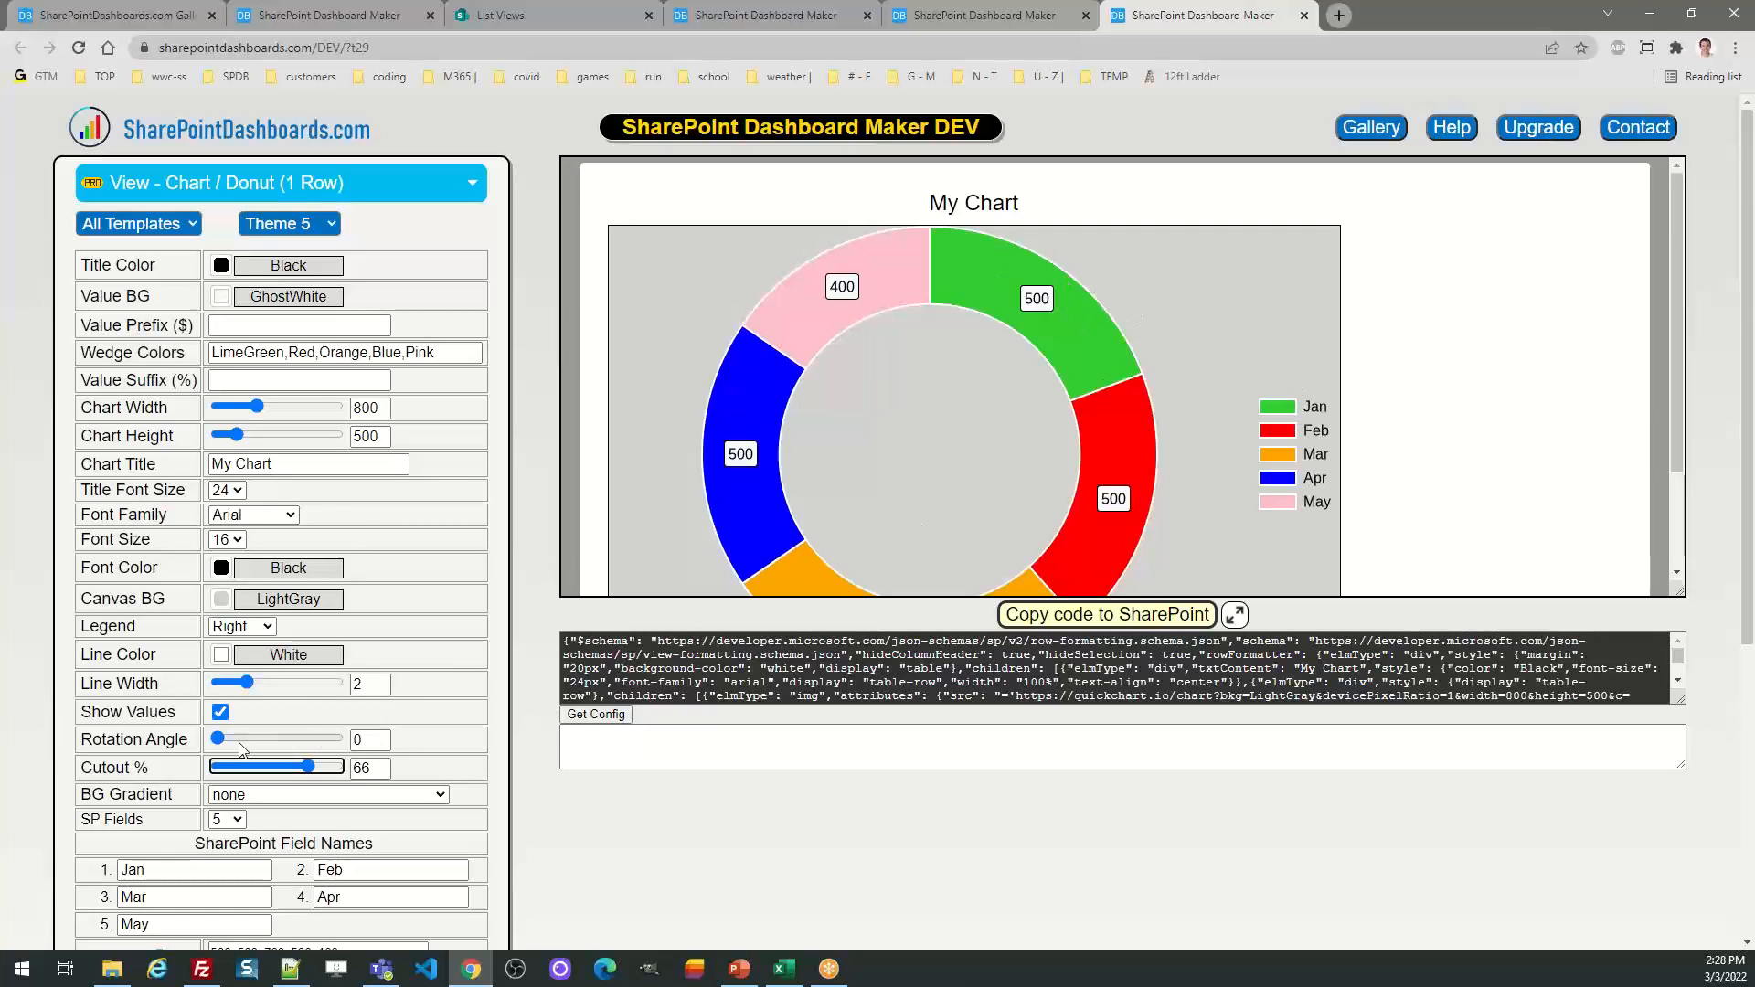
{"action": "left_click_drag", "start_coordinate": [216, 745], "coordinate": [258, 745]}
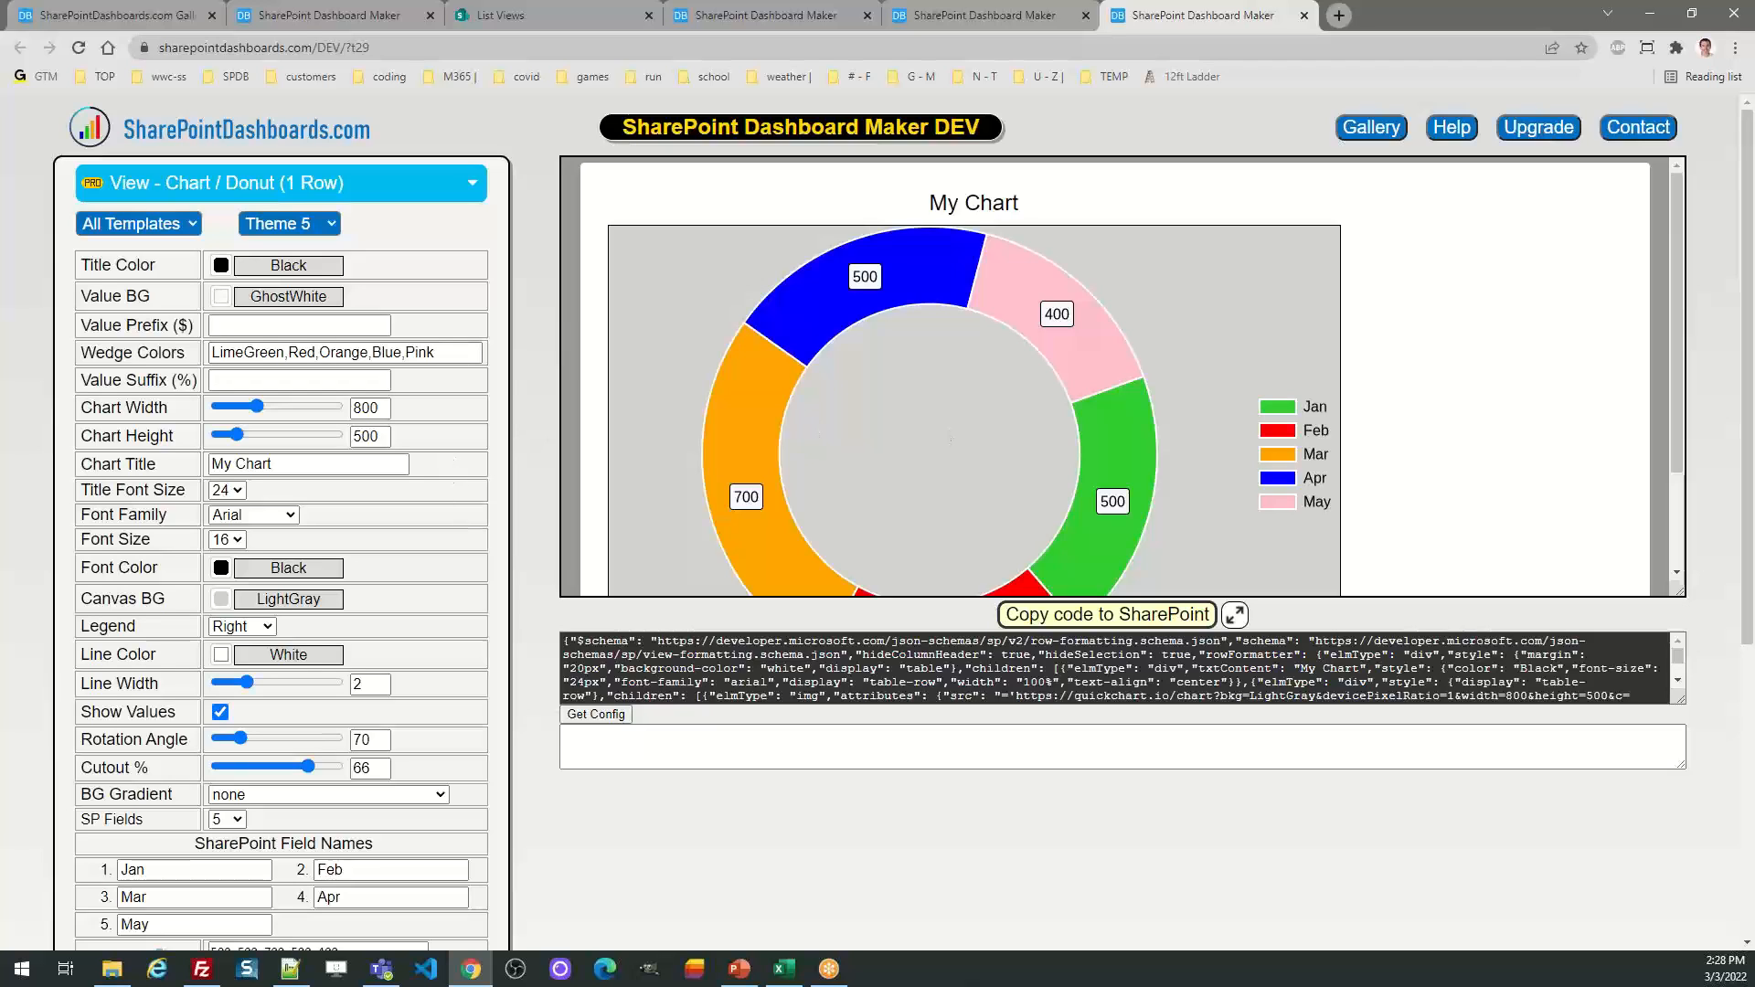
Open the View - Chart / Line (1 Row) template and stop its preview
{"action": "key", "text": "alt+Tab"}
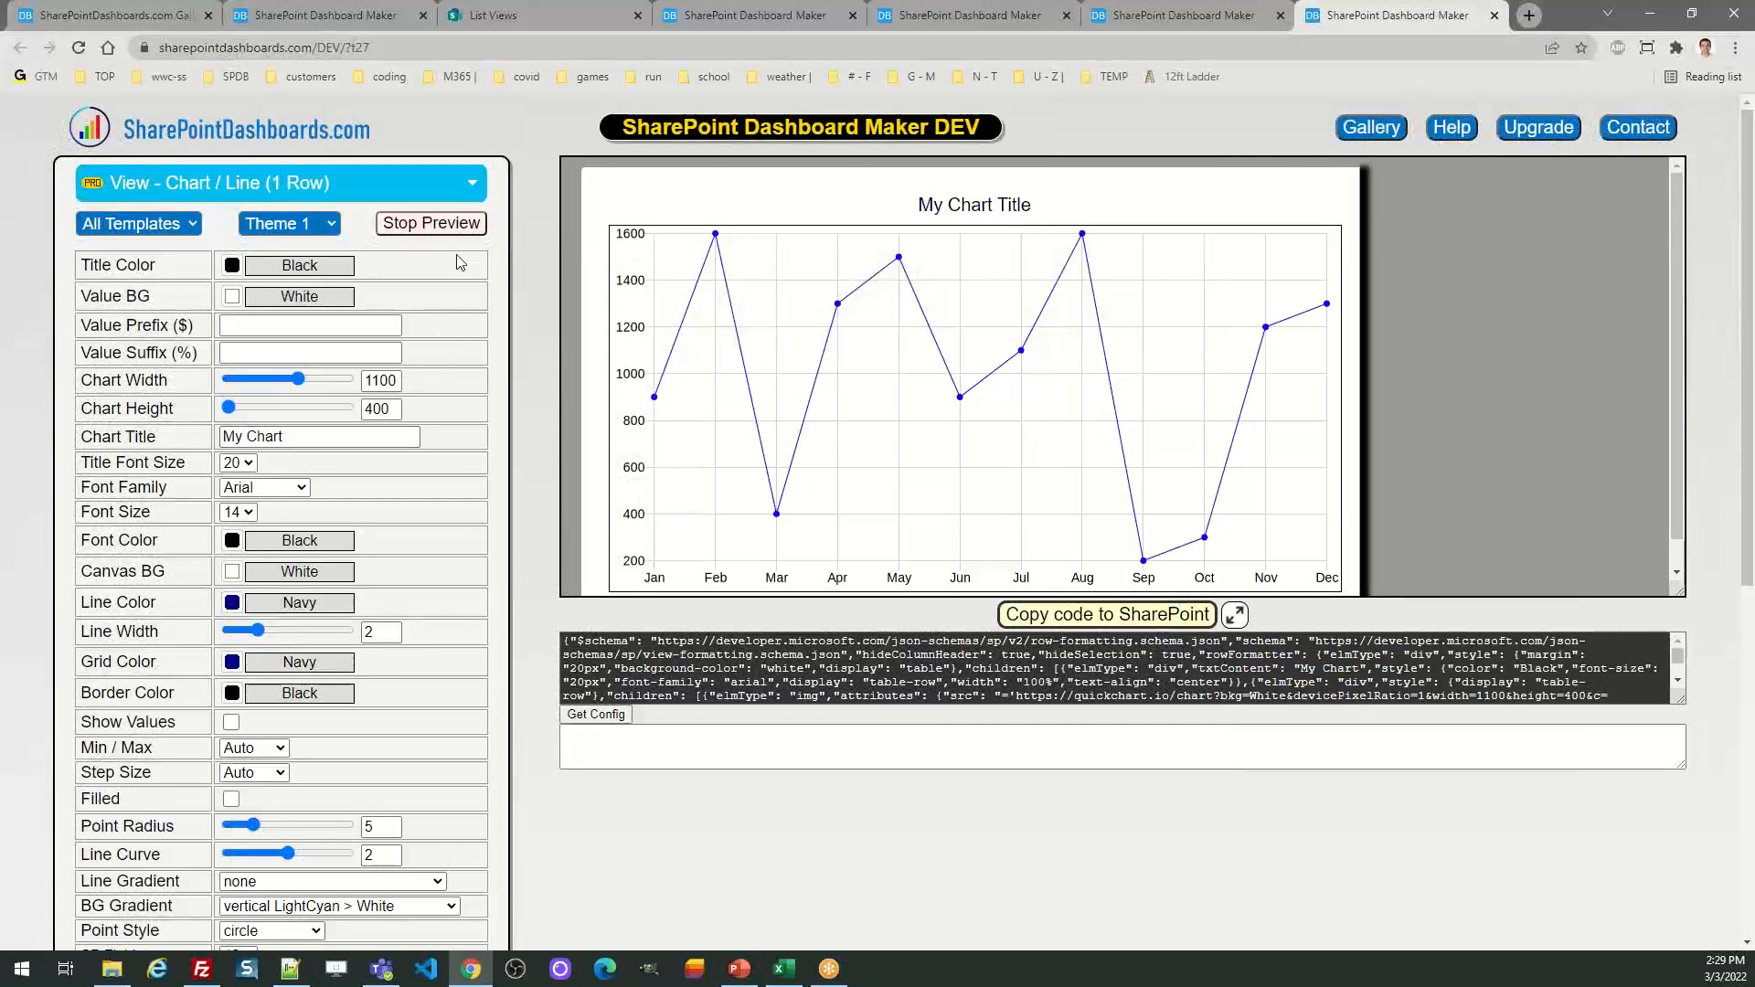
{"action": "left_click", "coordinate": [431, 223]}
Close the browser tabs with the Donut (1 Row), Pie (1 Row) and Bars Grouped templates
{"action": "left_click", "coordinate": [1244, 20]}
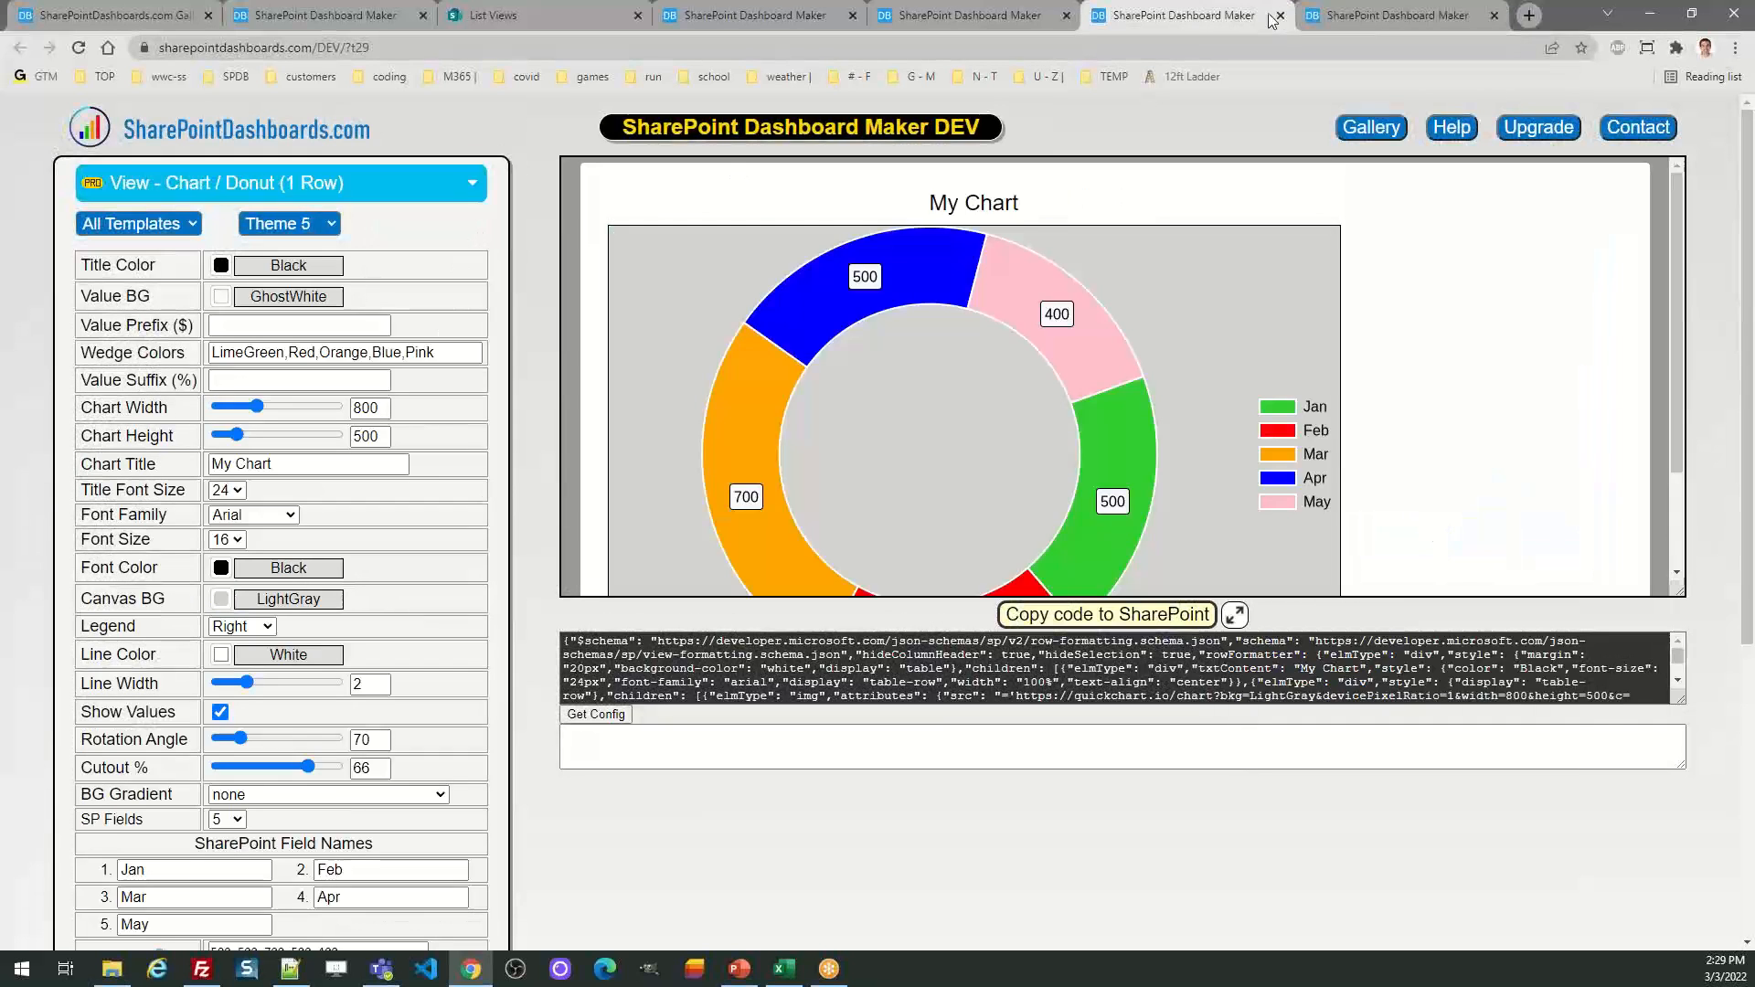
{"action": "left_click", "coordinate": [1280, 16]}
{"action": "left_click", "coordinate": [1001, 16]}
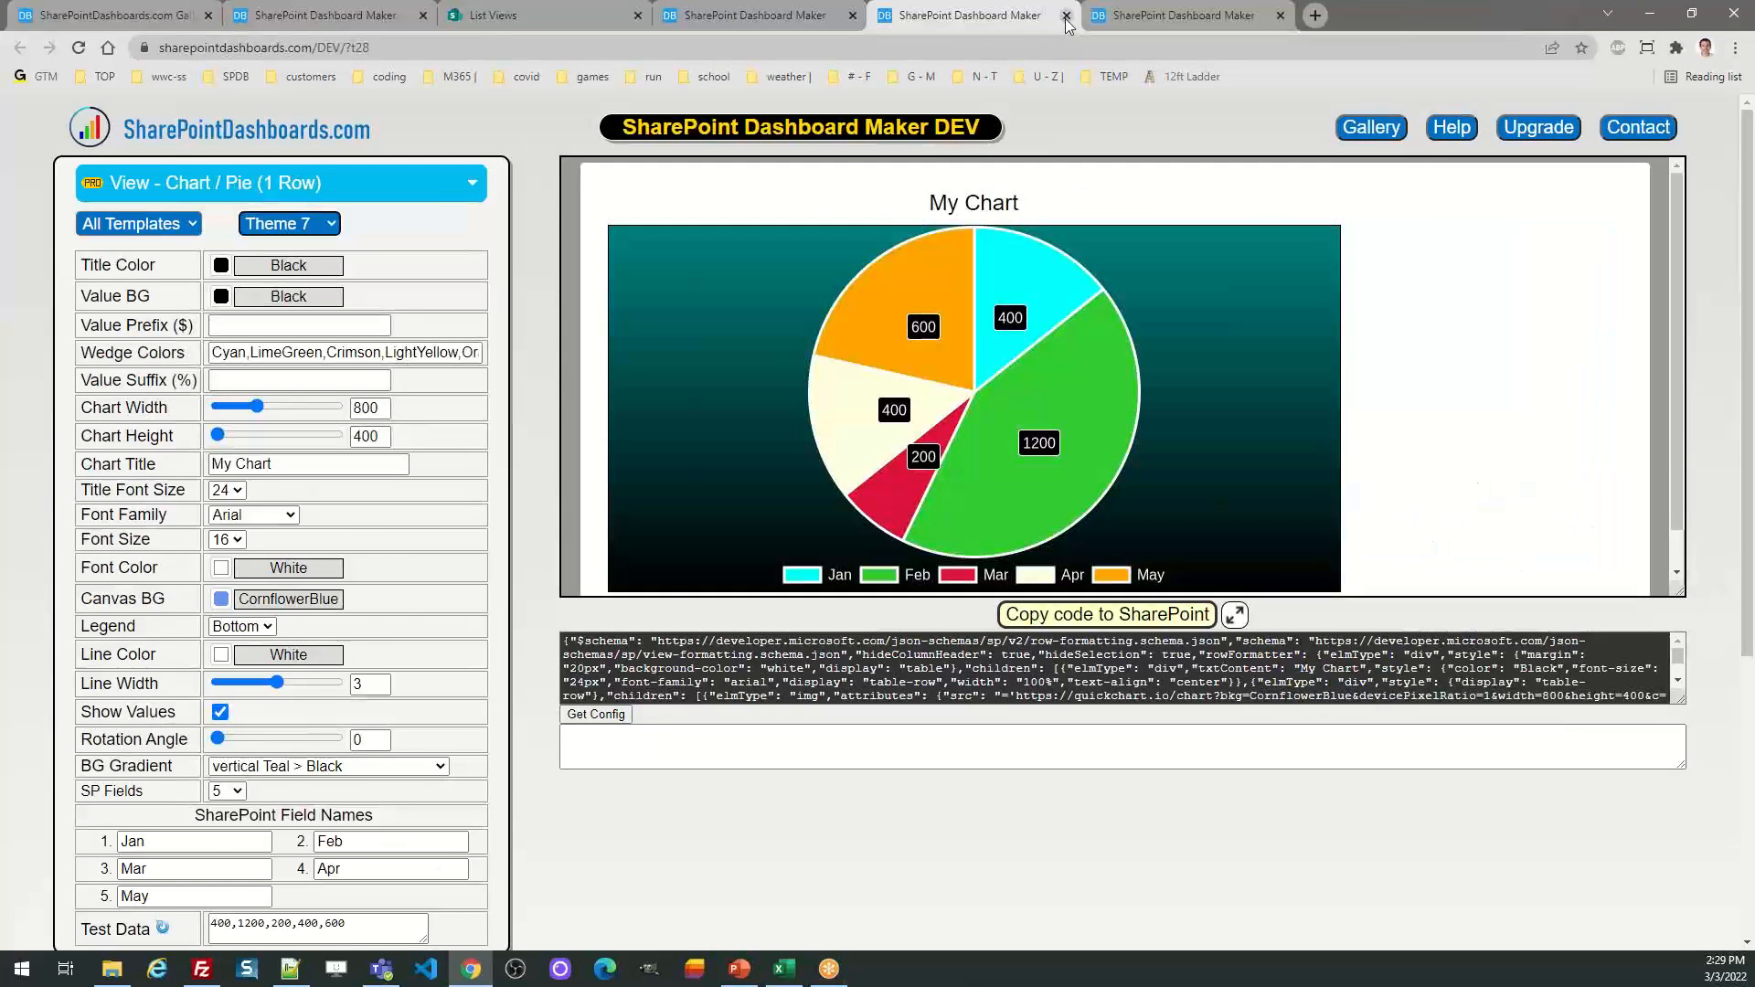
{"action": "left_click", "coordinate": [1066, 15]}
{"action": "left_click", "coordinate": [798, 19]}
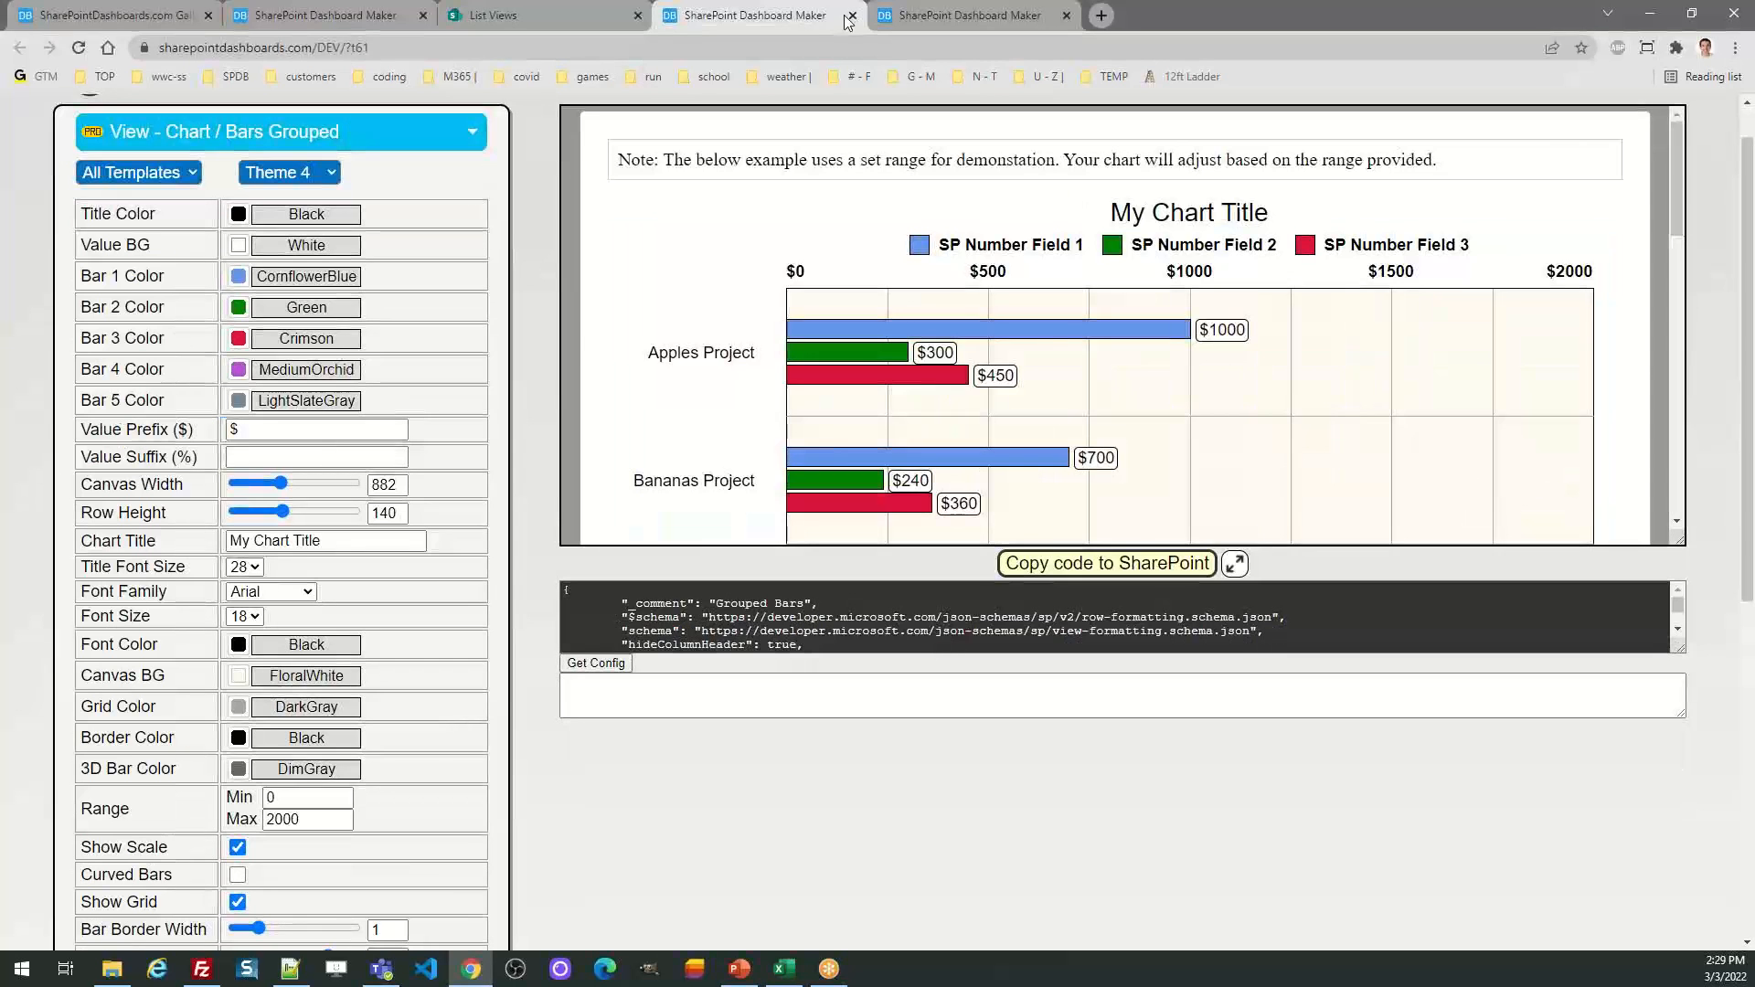
{"action": "left_click", "coordinate": [850, 15]}
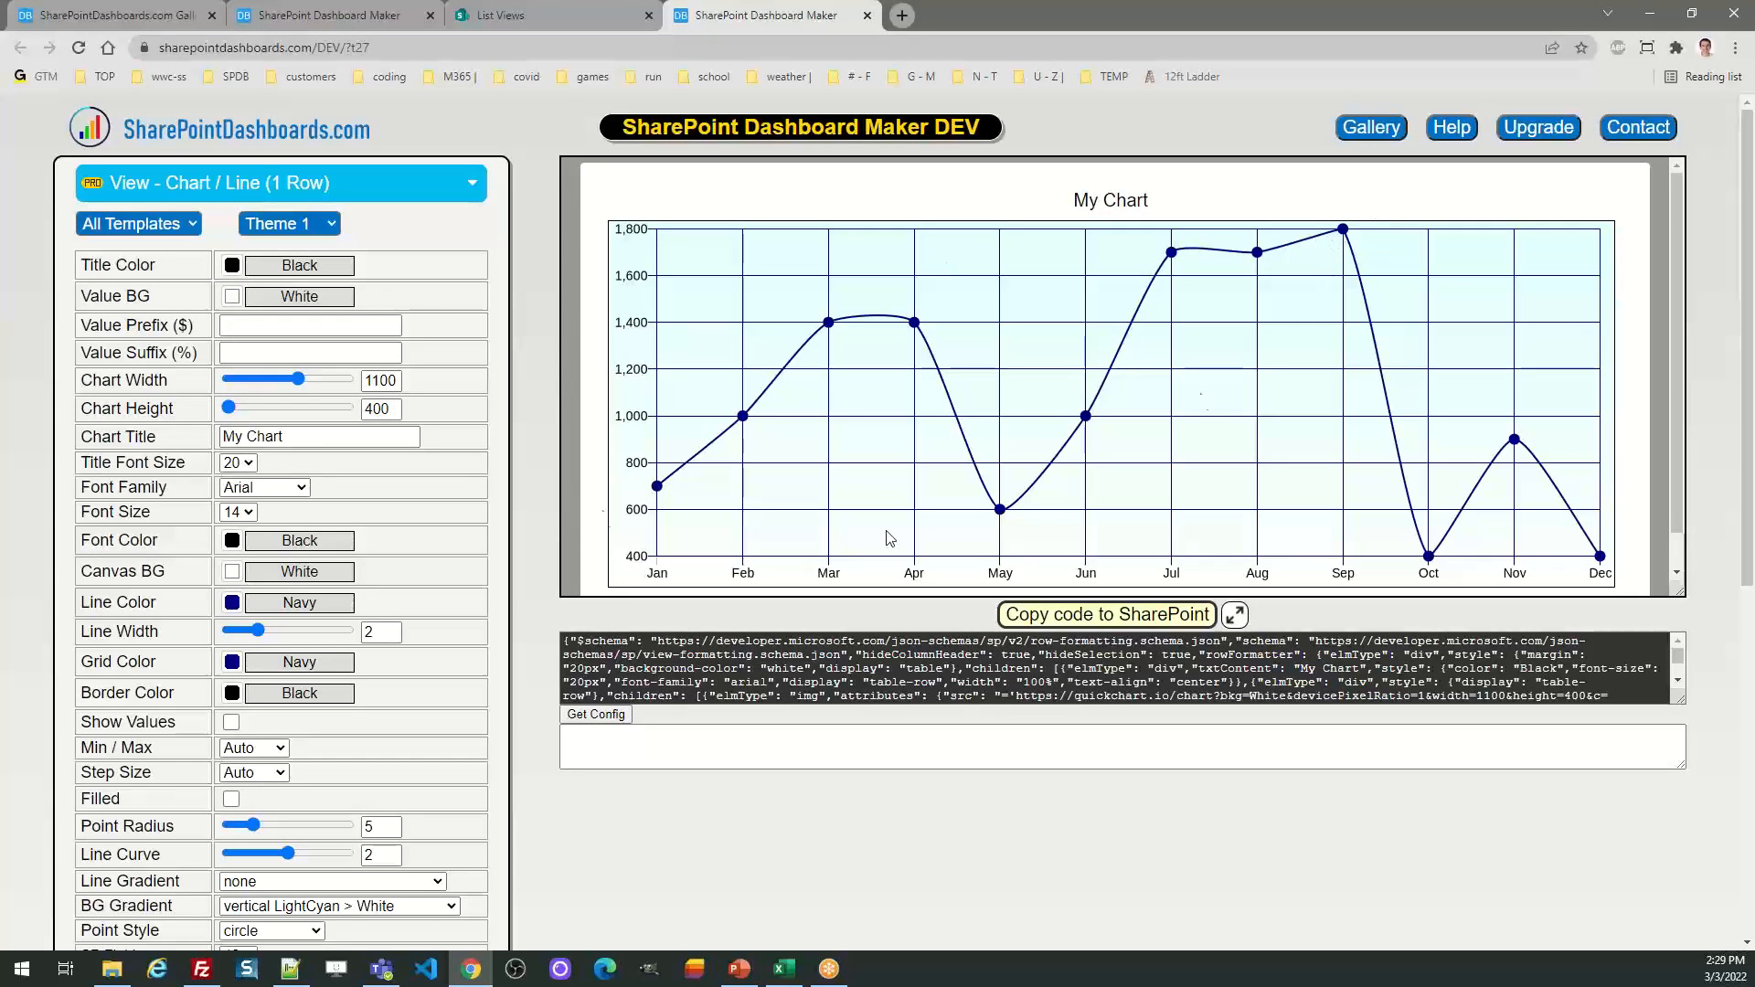
Try the line chart's Line Curve at 0 and 1, ending at 2
{"action": "left_click_drag", "start_coordinate": [287, 853], "coordinate": [203, 855]}
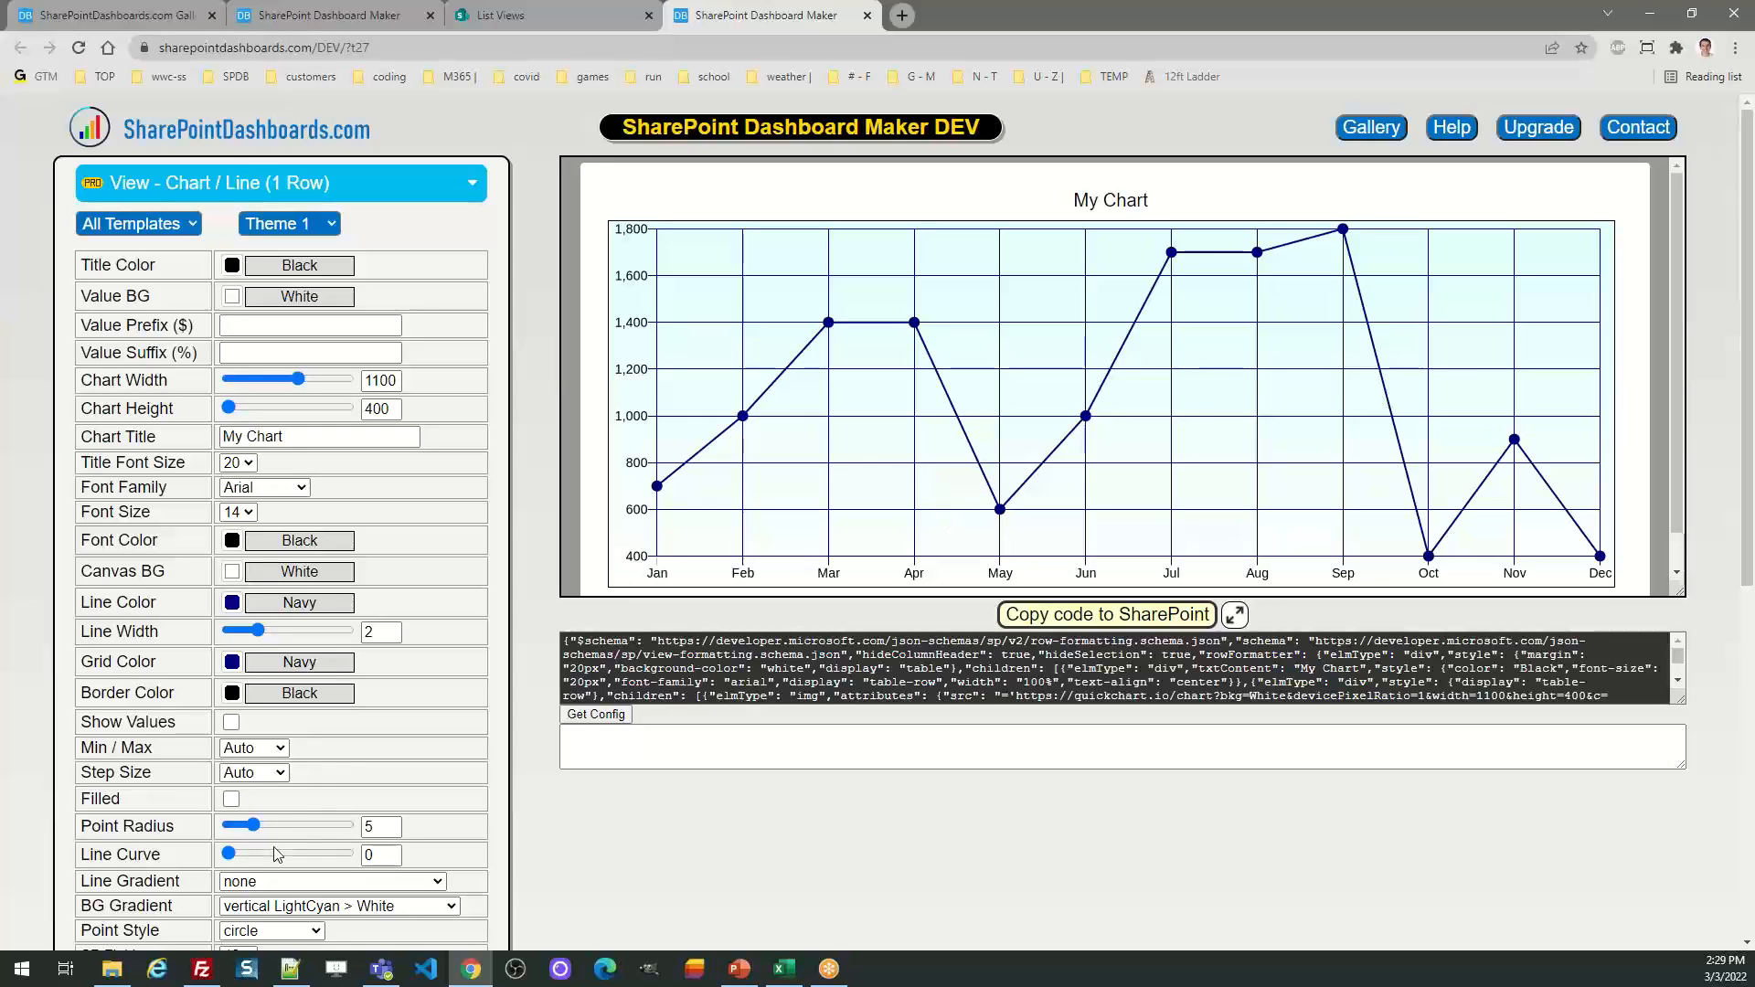
{"action": "left_click_drag", "start_coordinate": [230, 854], "coordinate": [257, 854]}
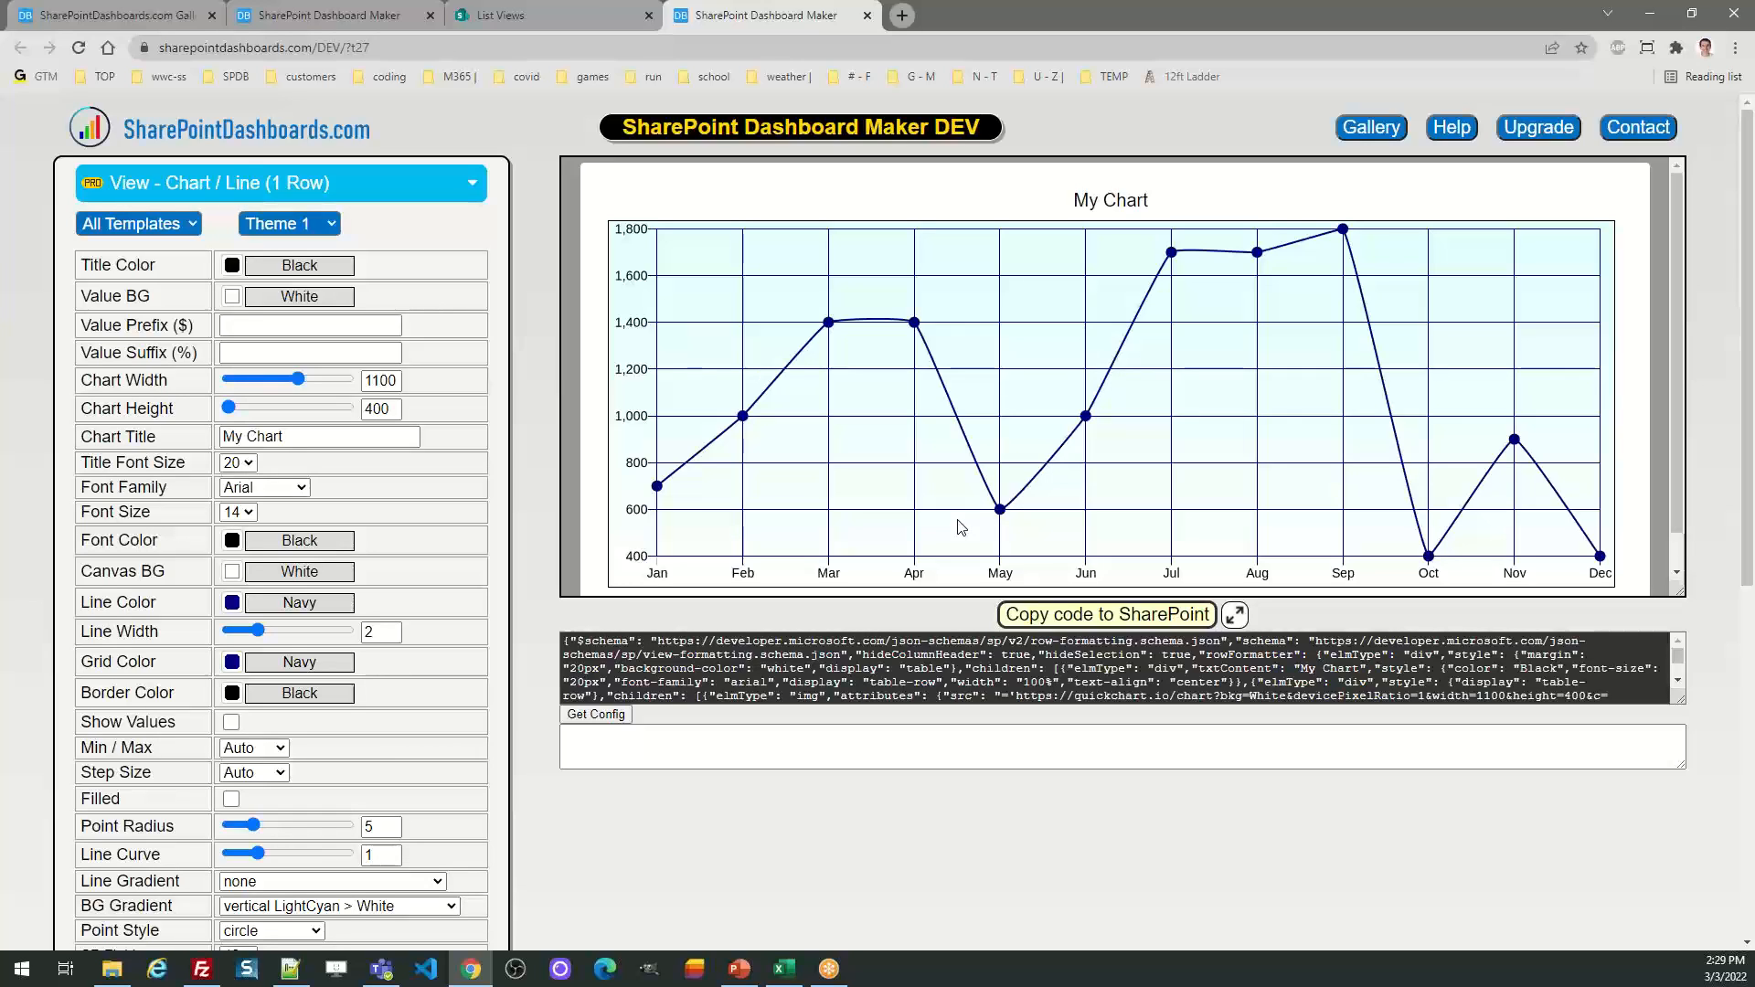
{"action": "left_click_drag", "start_coordinate": [257, 855], "coordinate": [289, 857]}
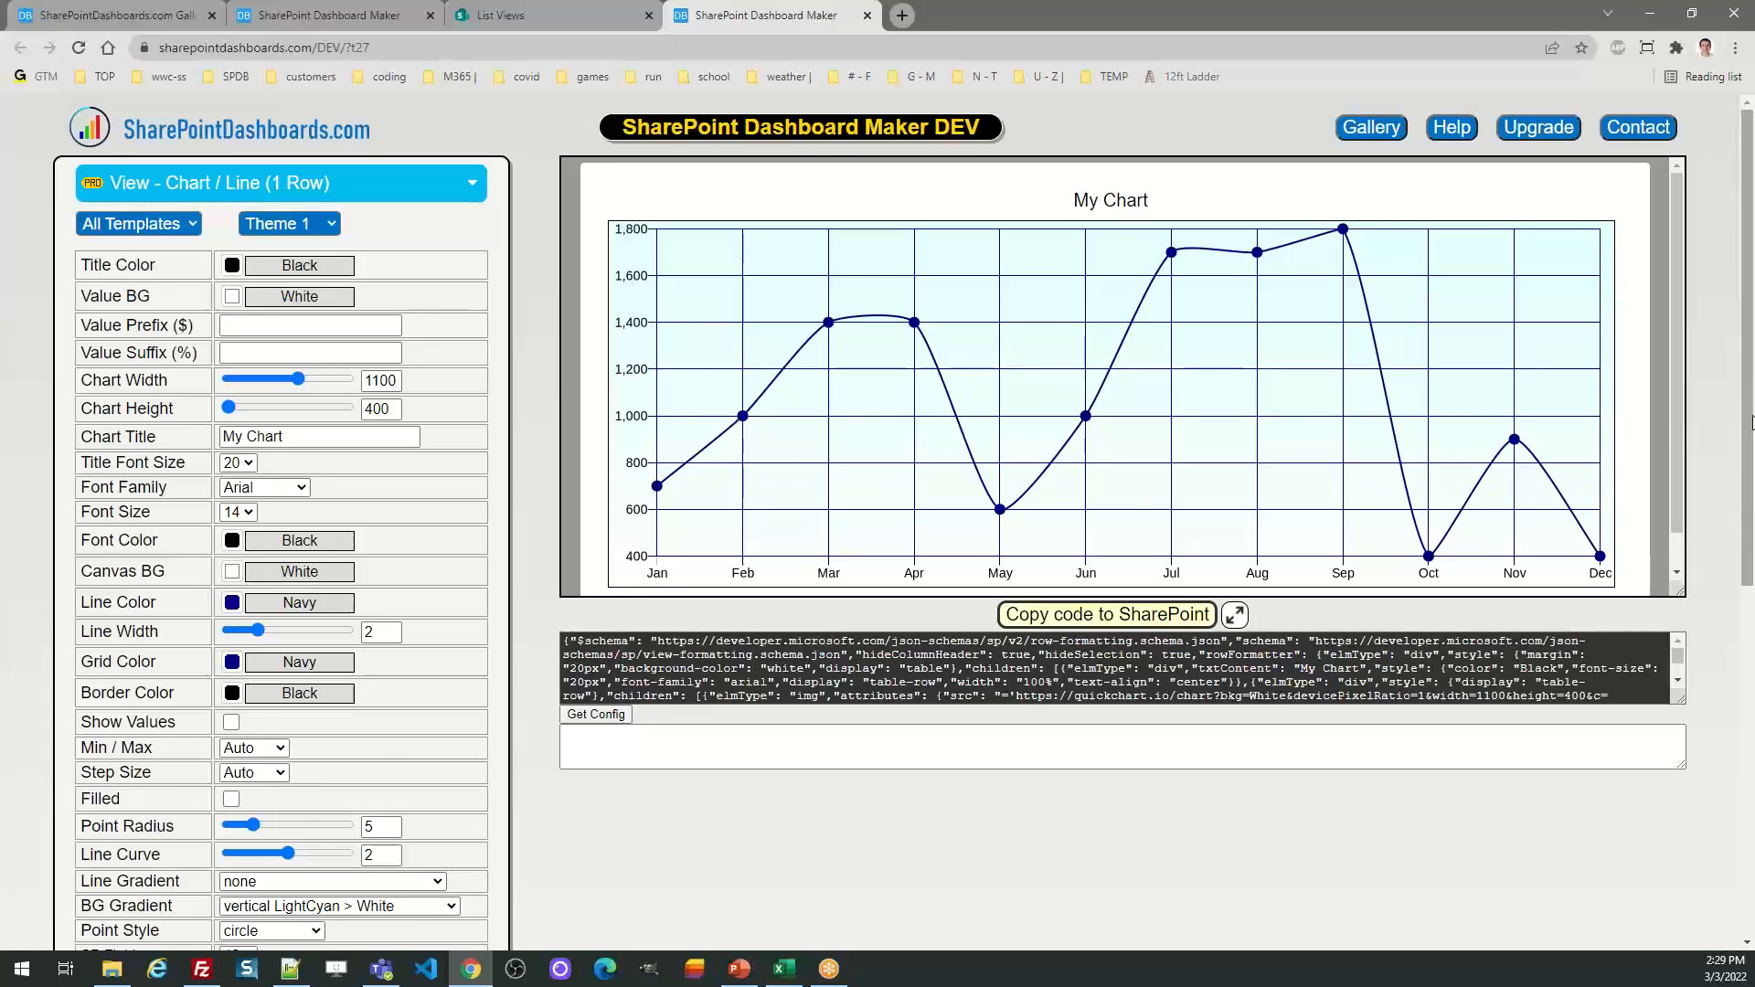
Set the line chart's Point Style to triangle and its Point Radius to 13
{"action": "scroll", "coordinate": [1751, 473], "scroll_direction": "down", "scroll_amount": 1}
{"action": "scroll", "coordinate": [1750, 473], "scroll_direction": "down", "scroll_amount": 4}
{"action": "scroll", "coordinate": [1746, 413], "scroll_direction": "up", "scroll_amount": 4}
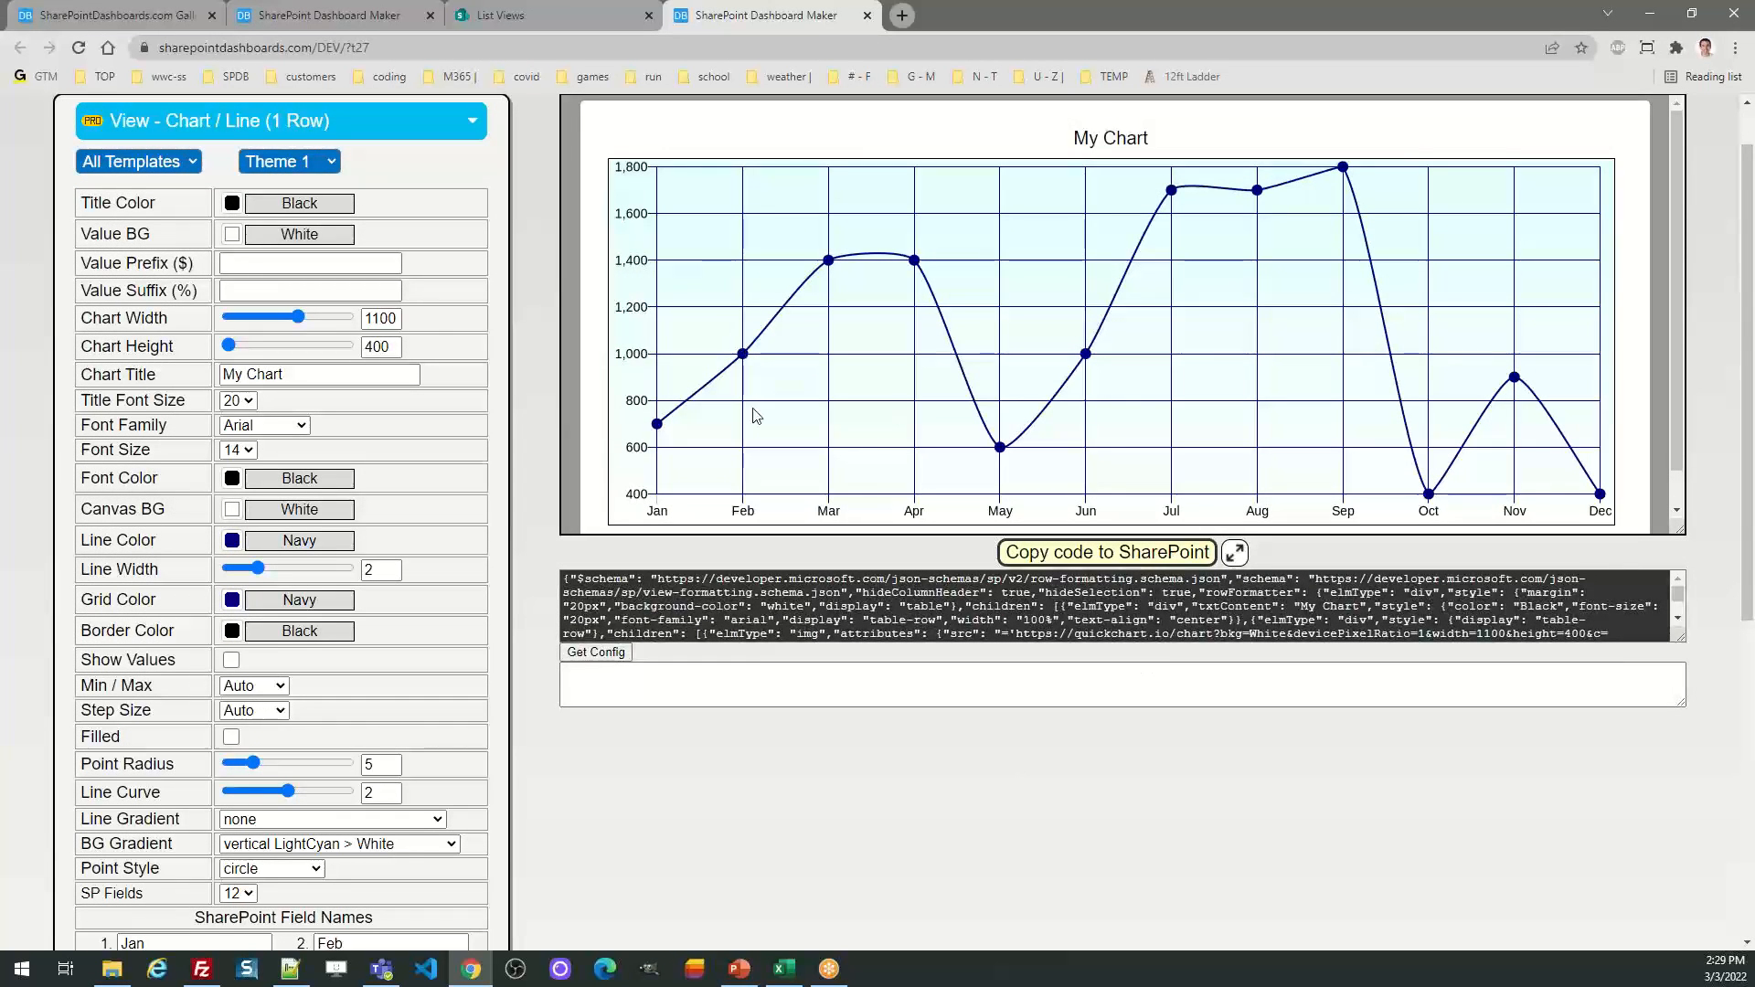
{"action": "left_click", "coordinate": [307, 869]}
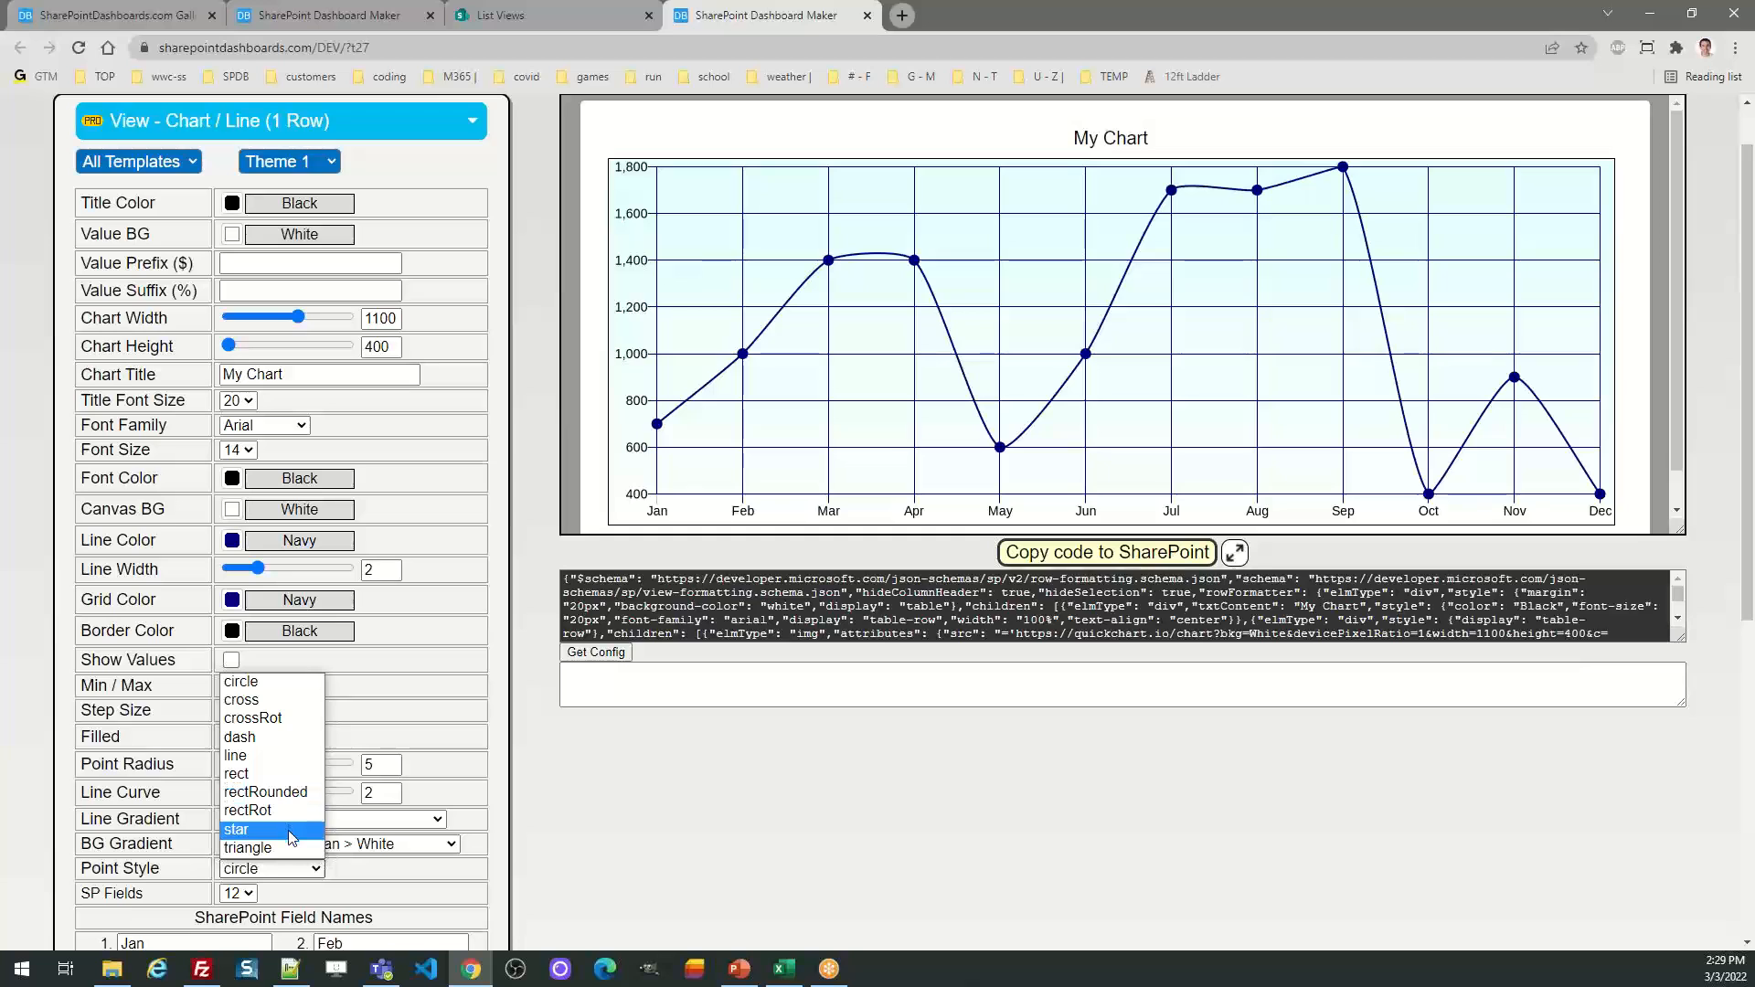
{"action": "left_click", "coordinate": [289, 849]}
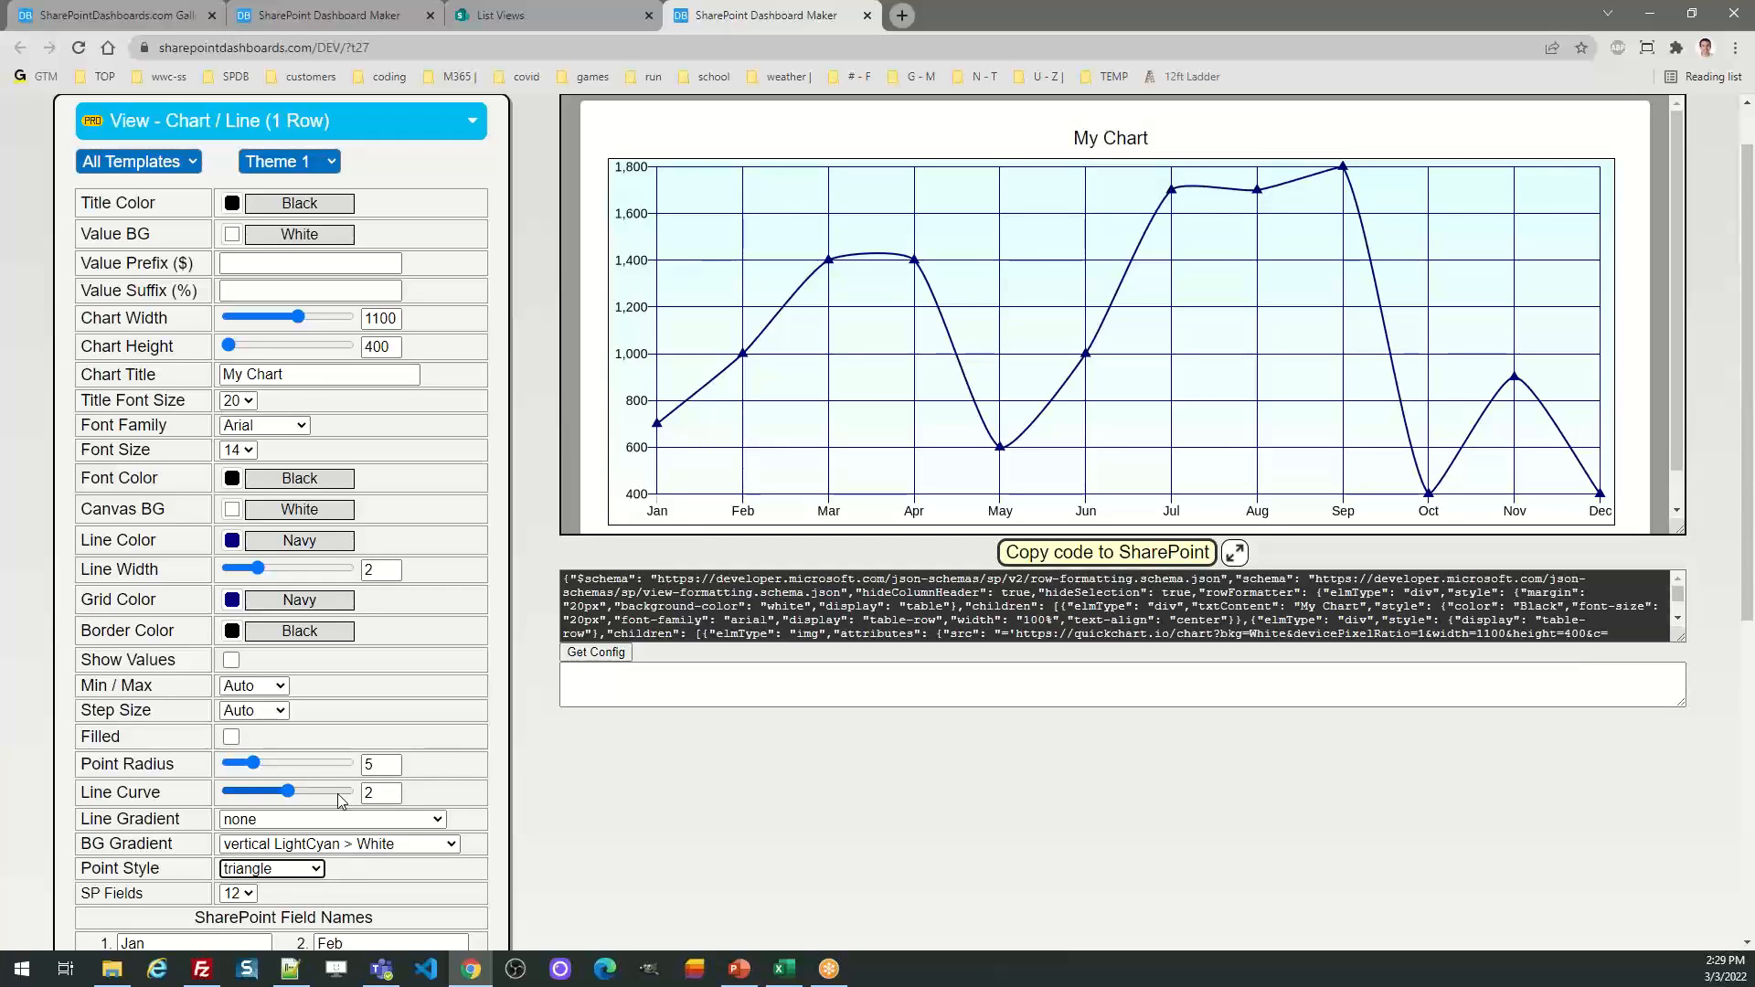
{"action": "left_click", "coordinate": [255, 763]}
{"action": "left_click_drag", "start_coordinate": [256, 764], "coordinate": [304, 763]}
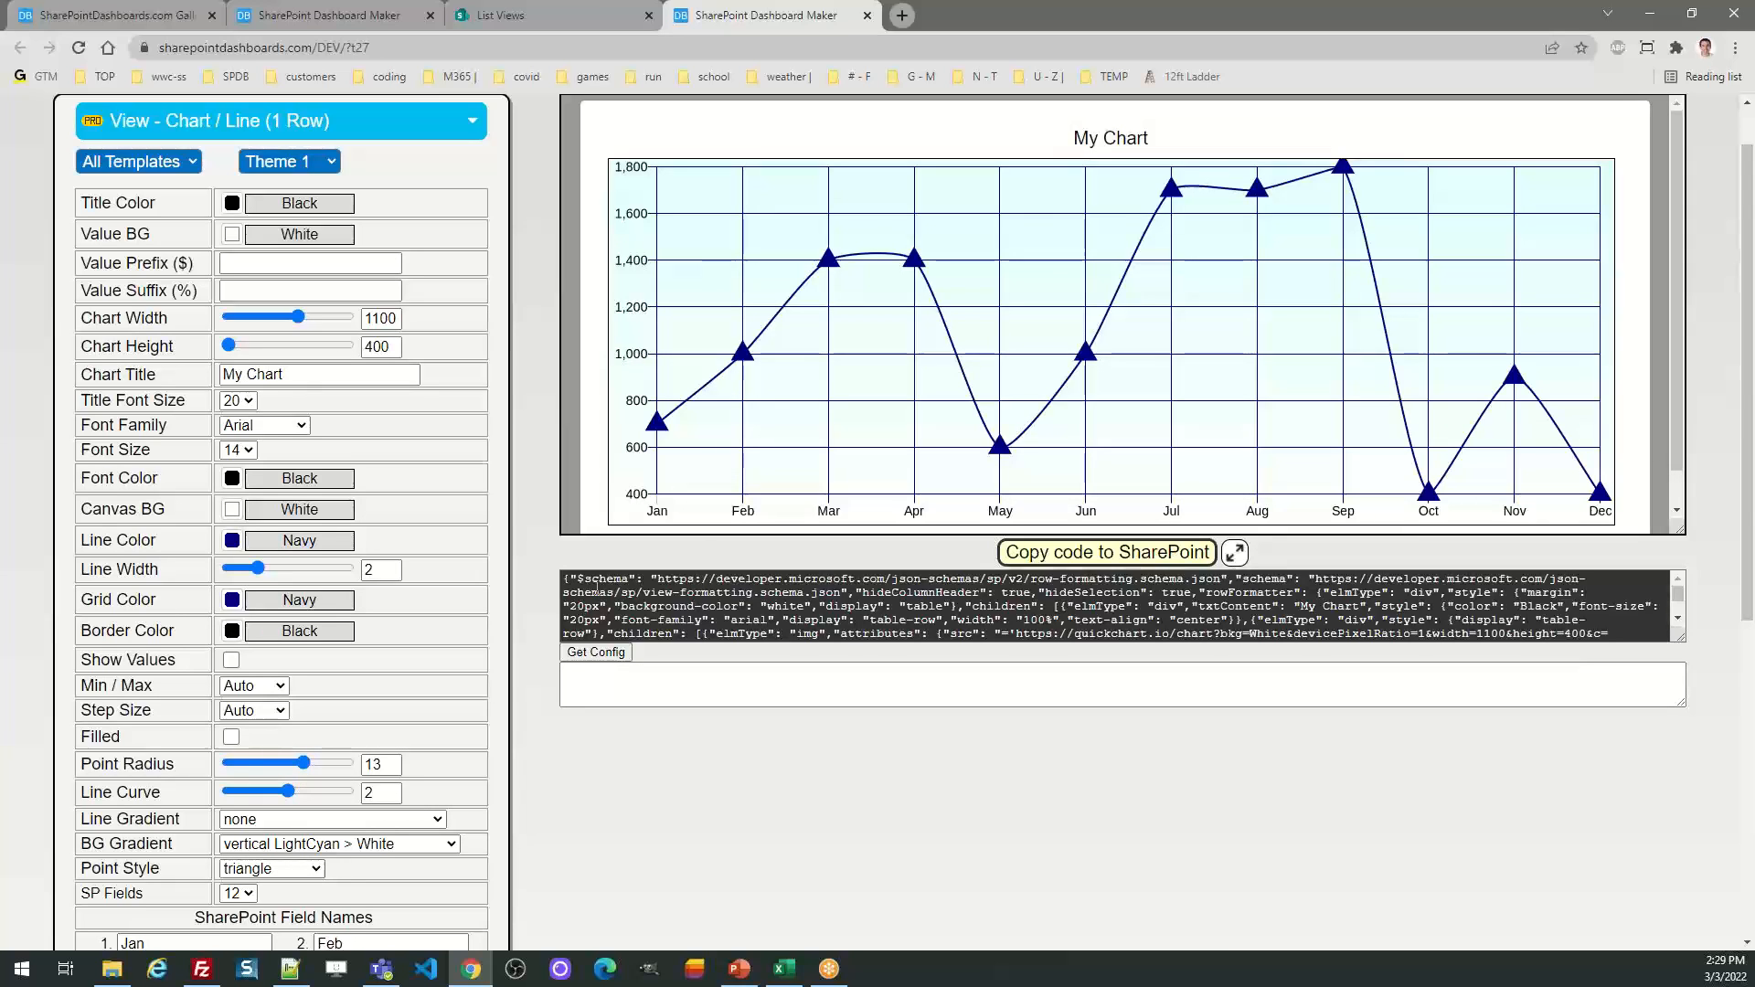
Try Themes 2, 3, 6 and 7 on the Line (1 Row) chart, ending with Theme 10
{"action": "left_click", "coordinate": [329, 164]}
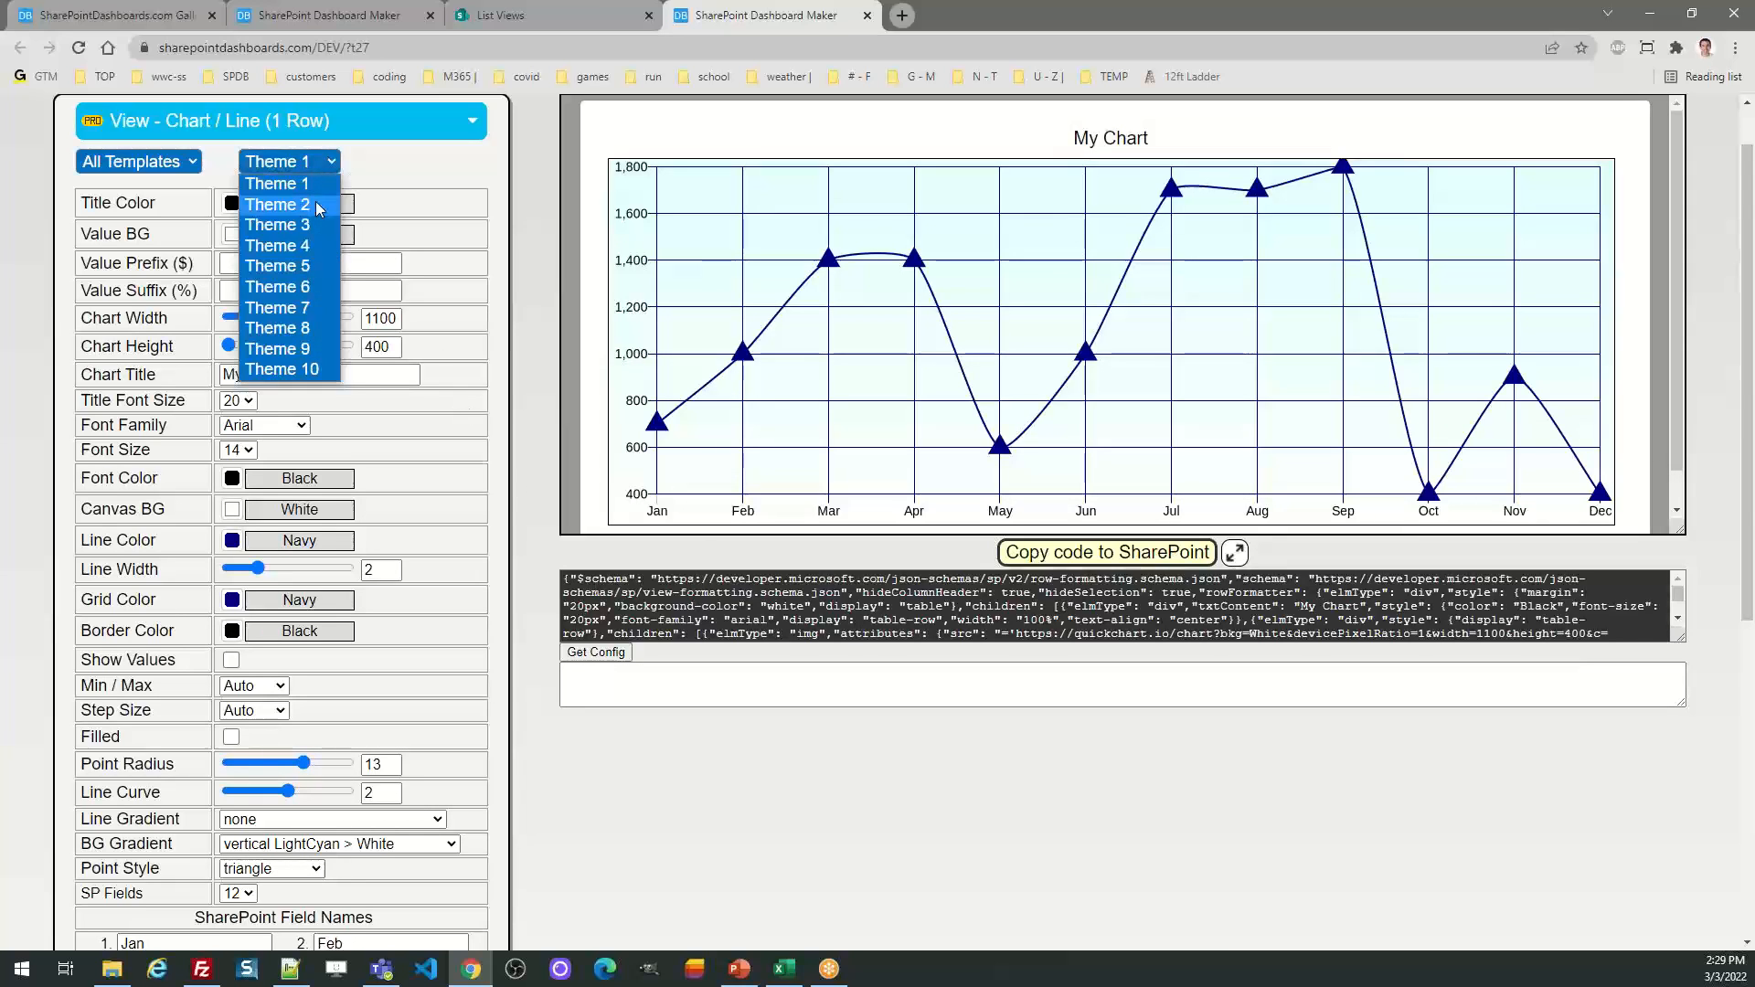
{"action": "left_click", "coordinate": [316, 208]}
{"action": "left_click", "coordinate": [318, 163]}
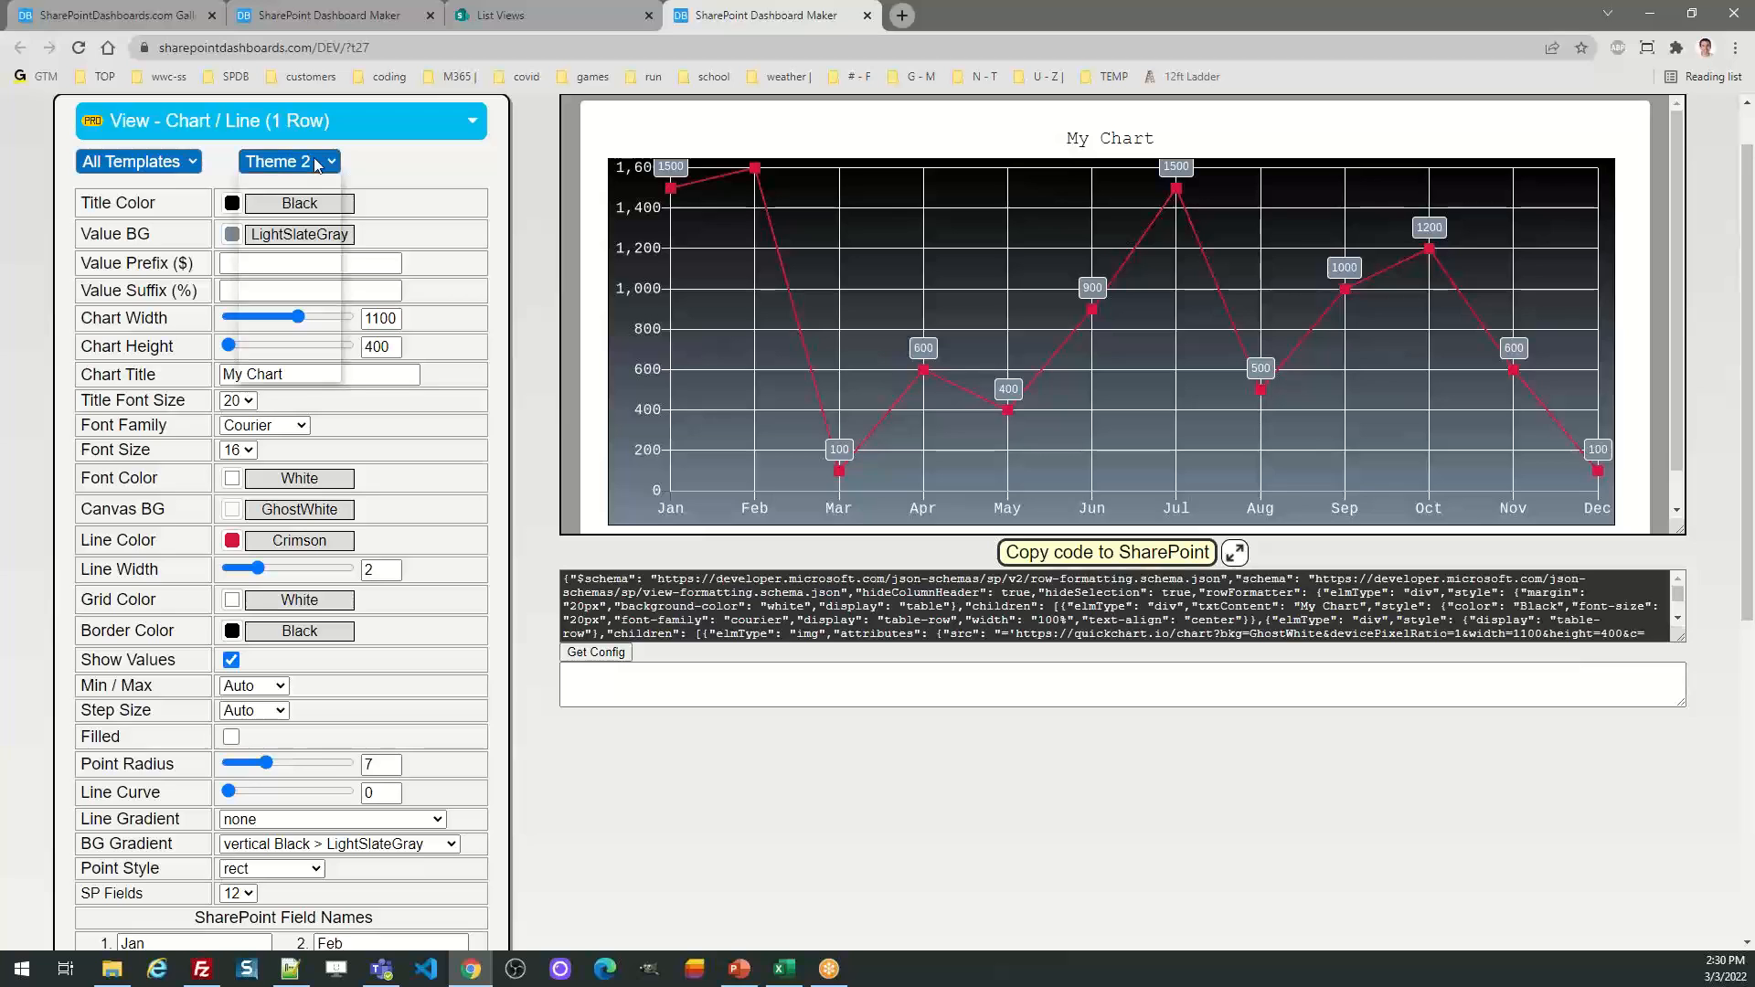
{"action": "left_click", "coordinate": [310, 224]}
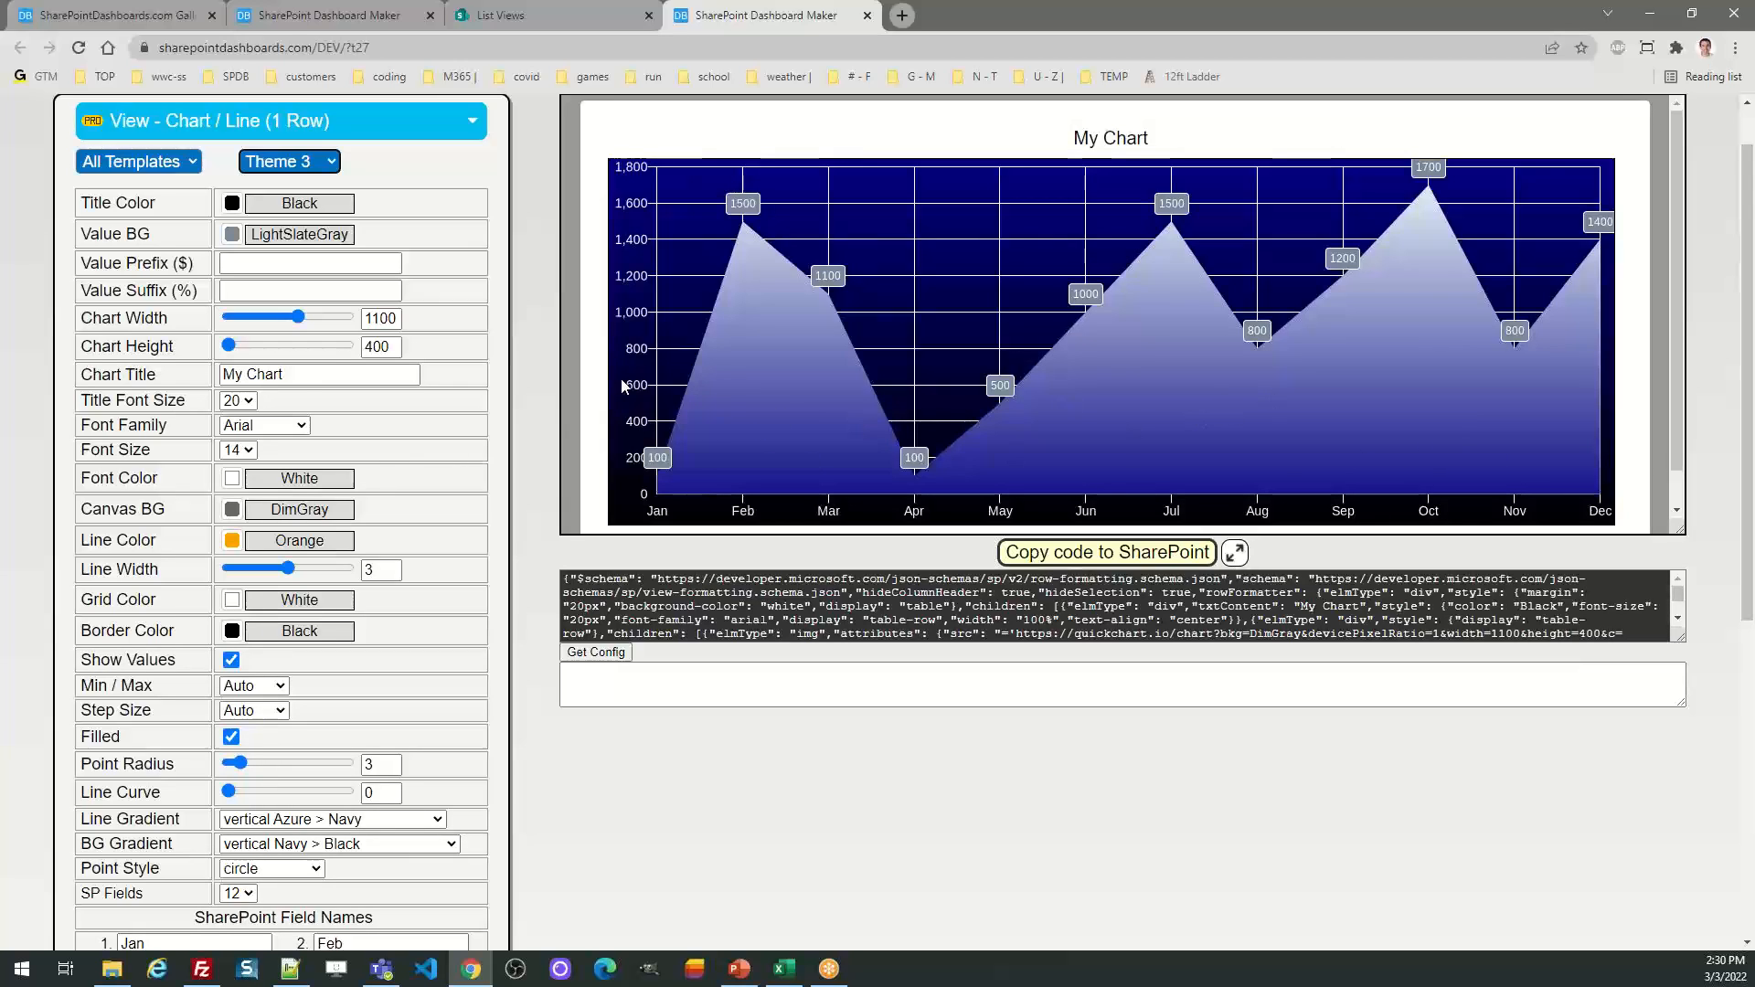
{"action": "left_click", "coordinate": [320, 164]}
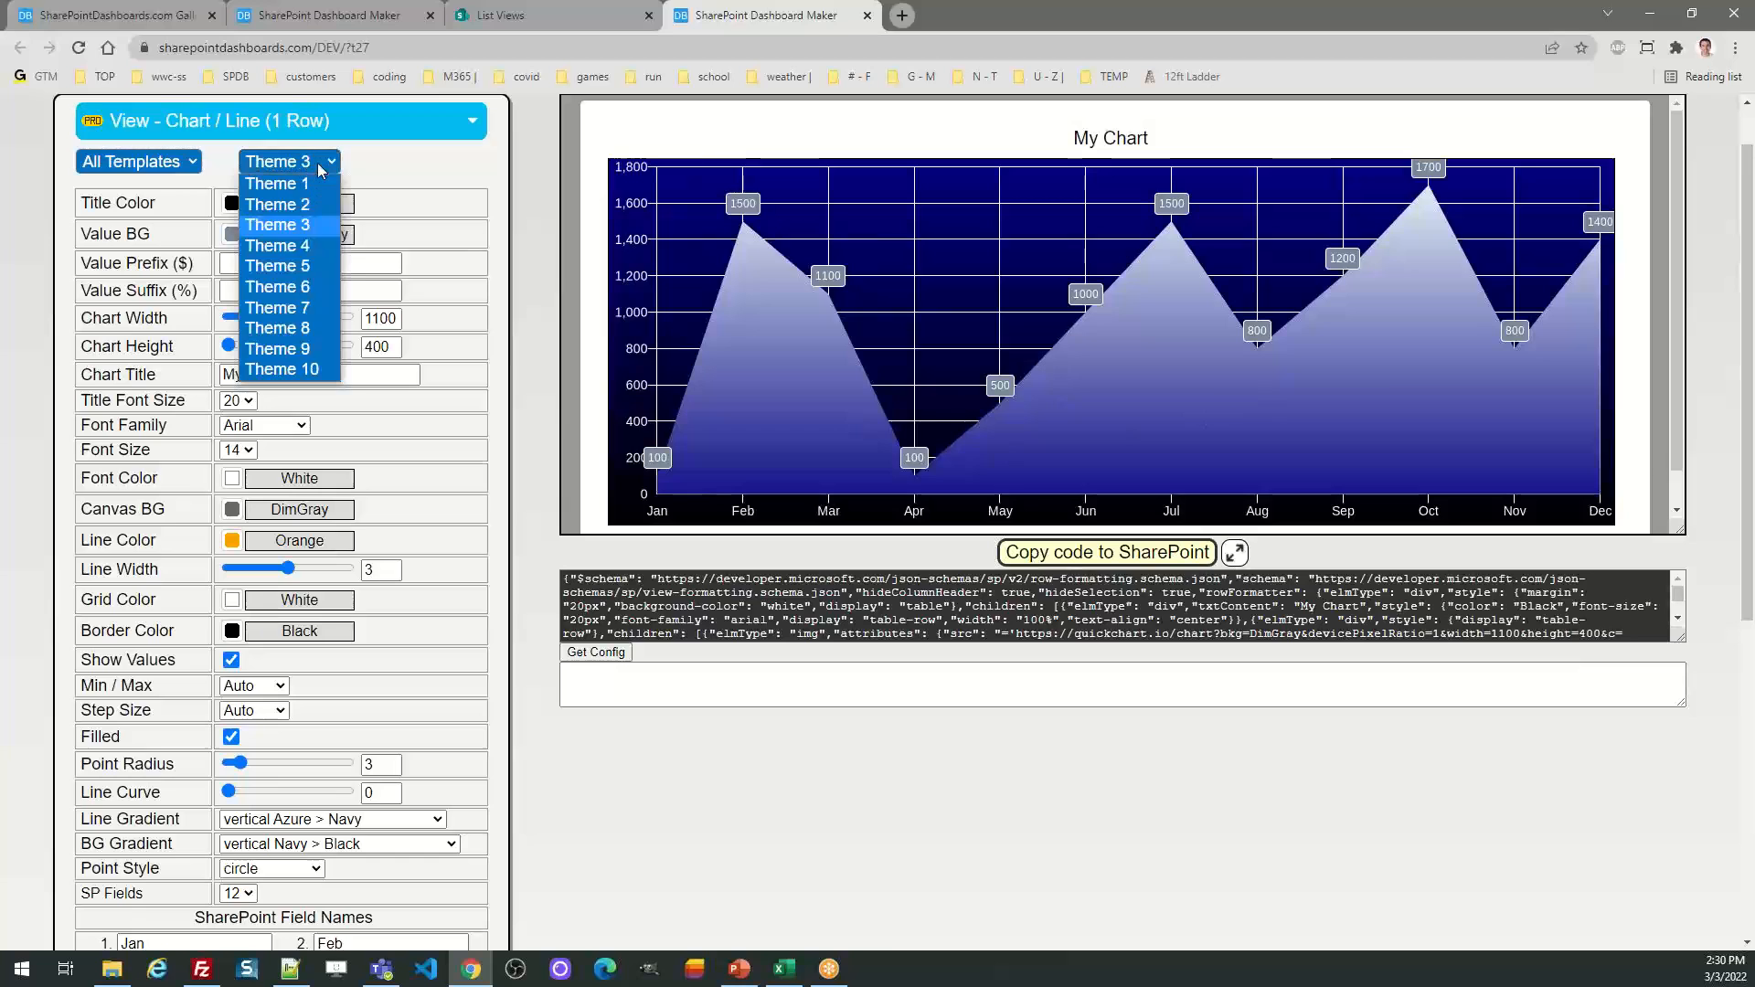
{"action": "left_click", "coordinate": [324, 286]}
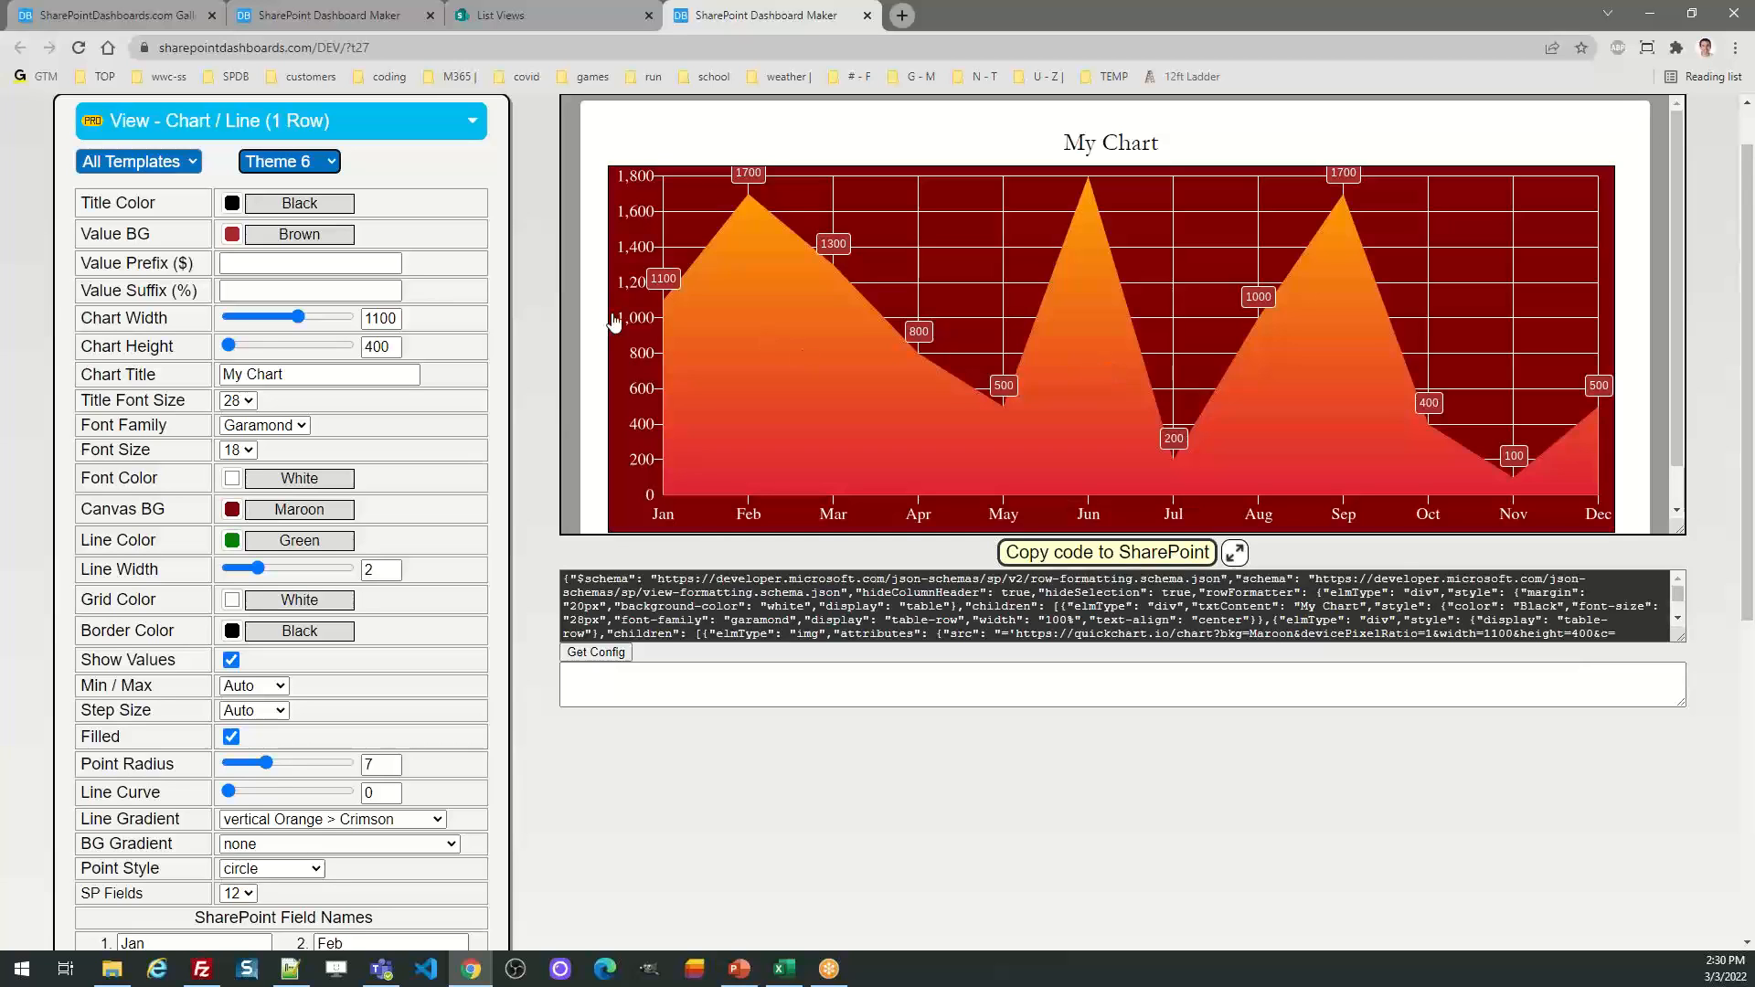
{"action": "left_click", "coordinate": [291, 163]}
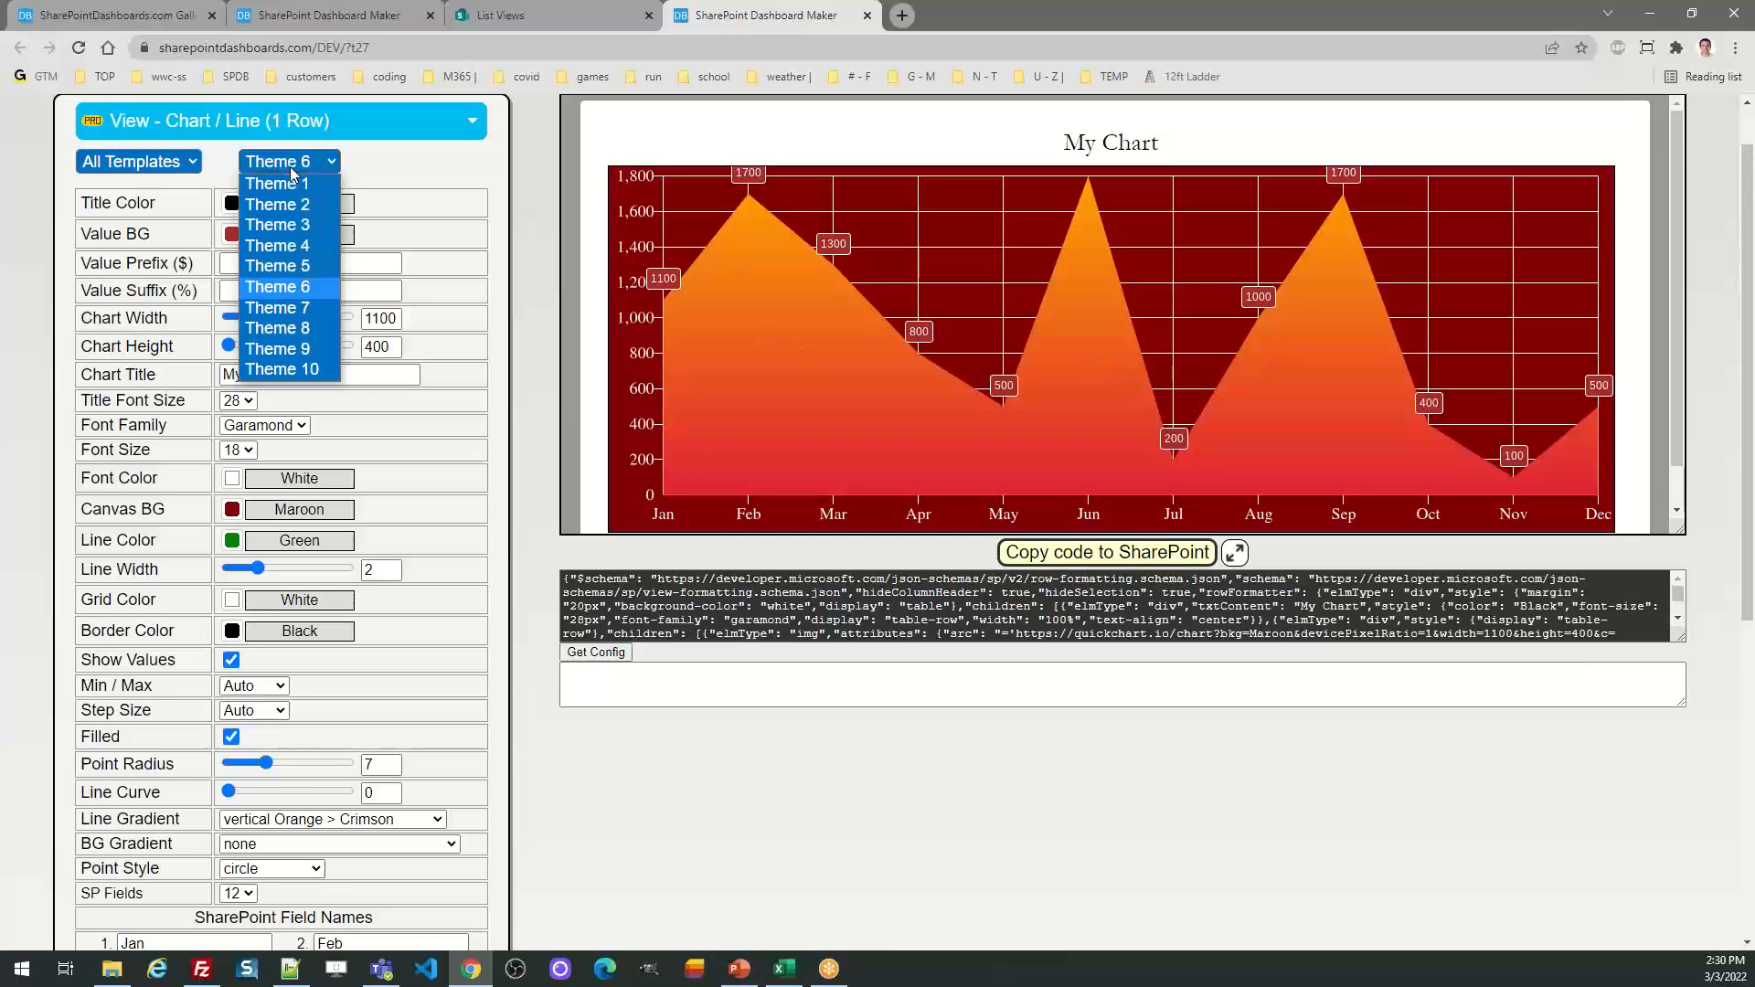
{"action": "left_click", "coordinate": [304, 311]}
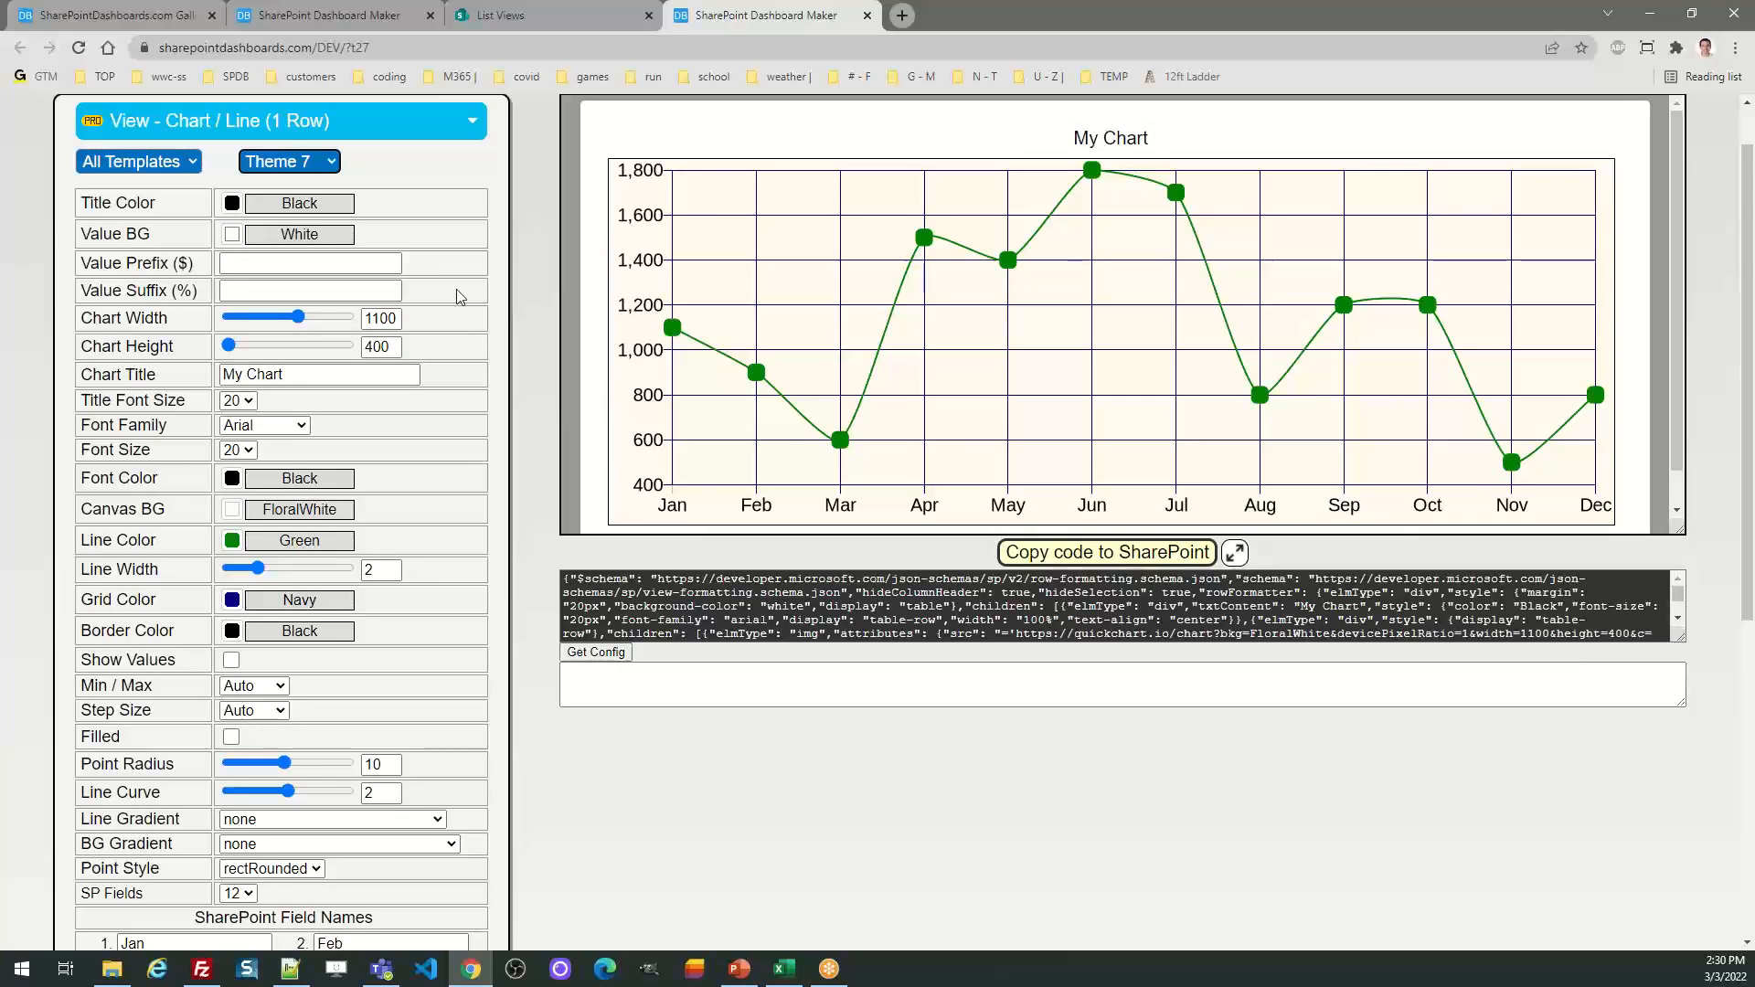
{"action": "left_click", "coordinate": [304, 164]}
{"action": "left_click", "coordinate": [309, 370]}
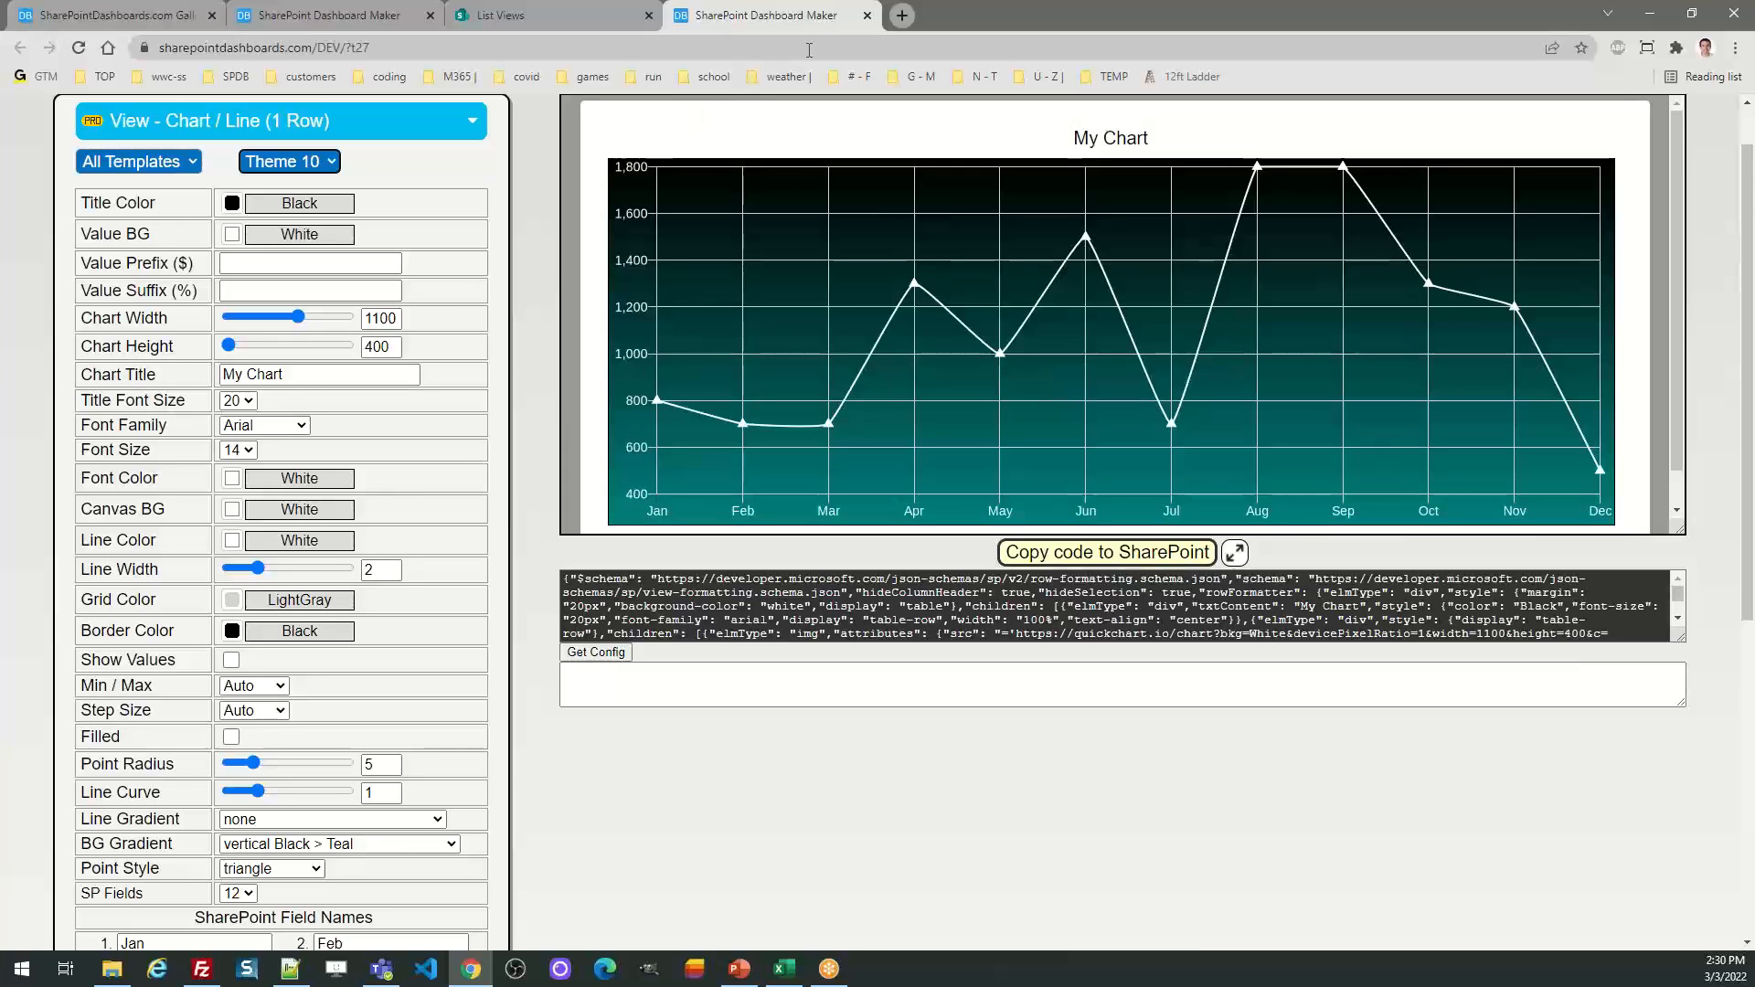
Close the line chart template, open the View - Chart / Gantt (All Rows) template and stop its preview
{"action": "left_click", "coordinate": [868, 16]}
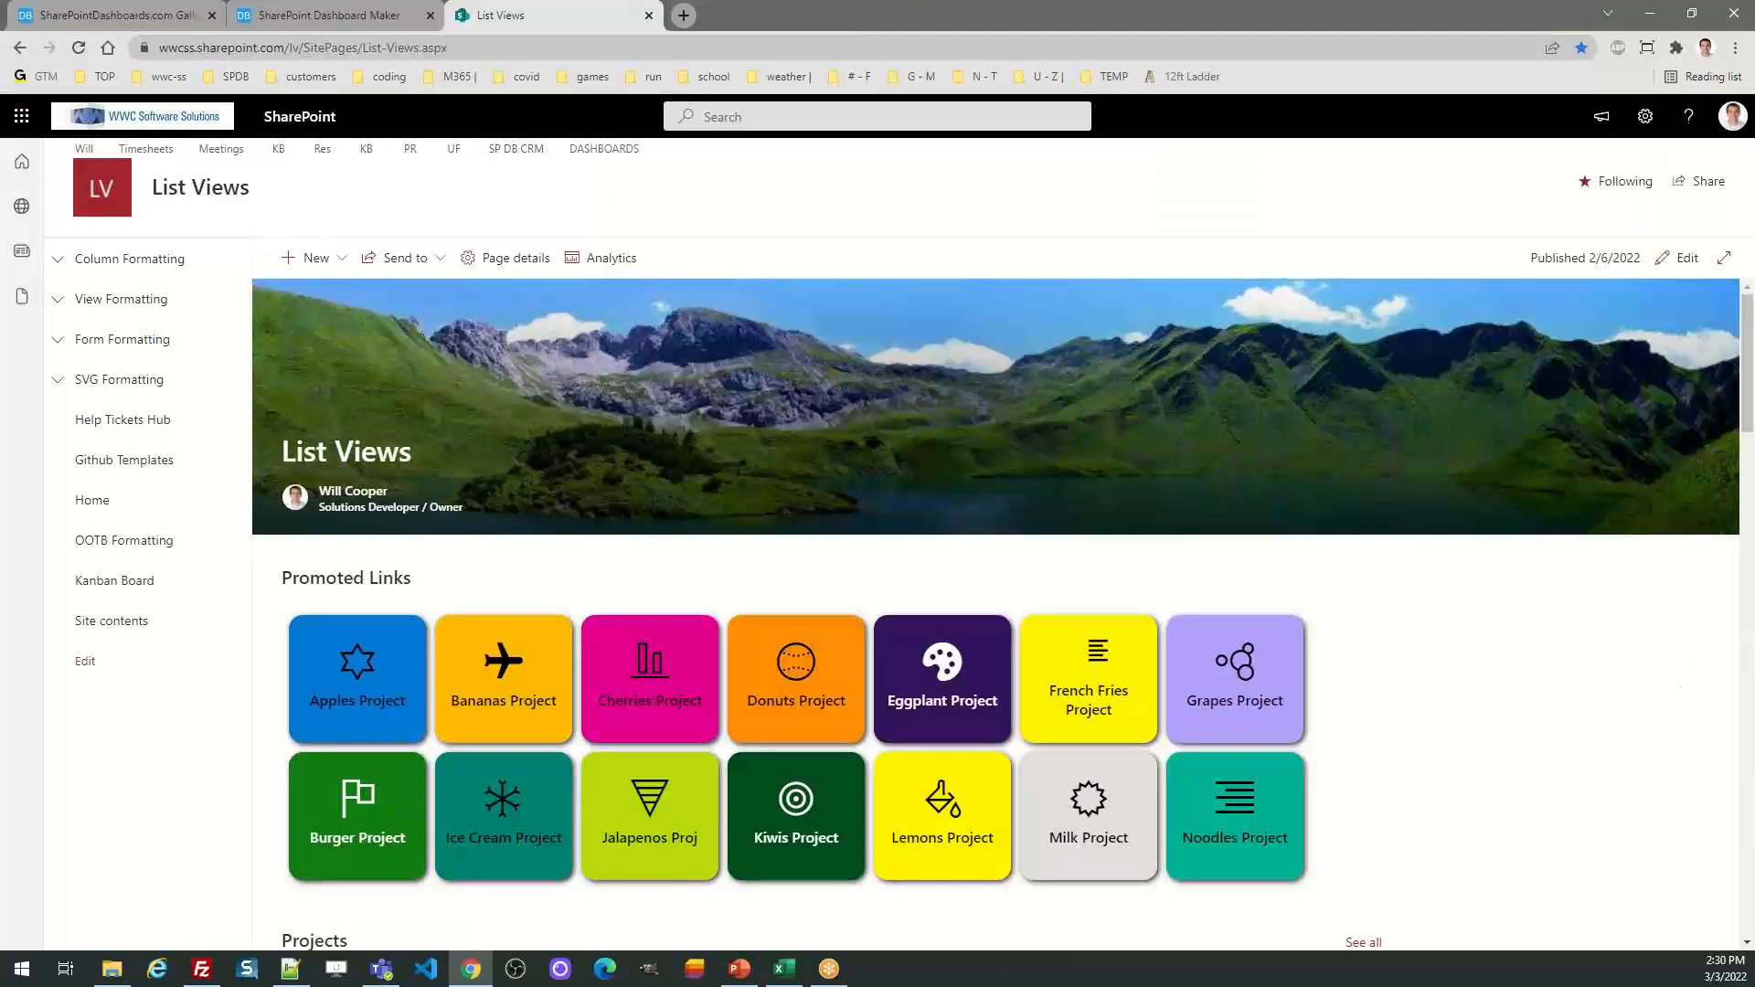
{"action": "key", "text": "alt+Tab"}
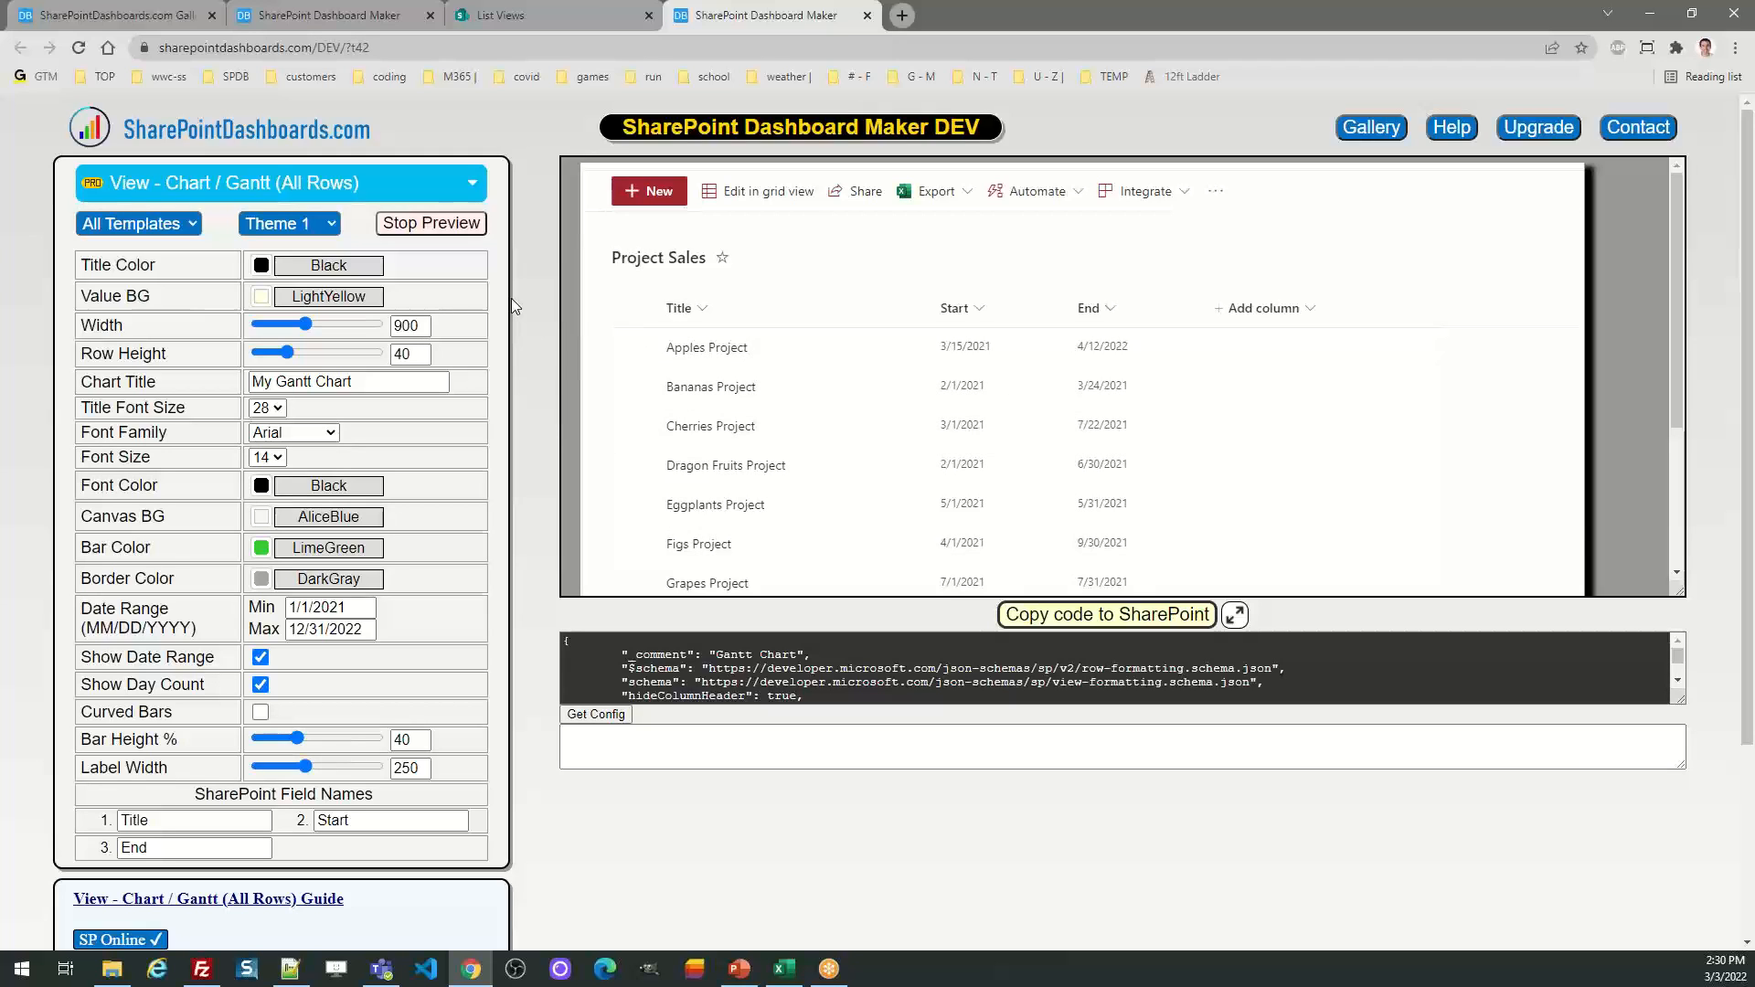
{"action": "left_click", "coordinate": [458, 240]}
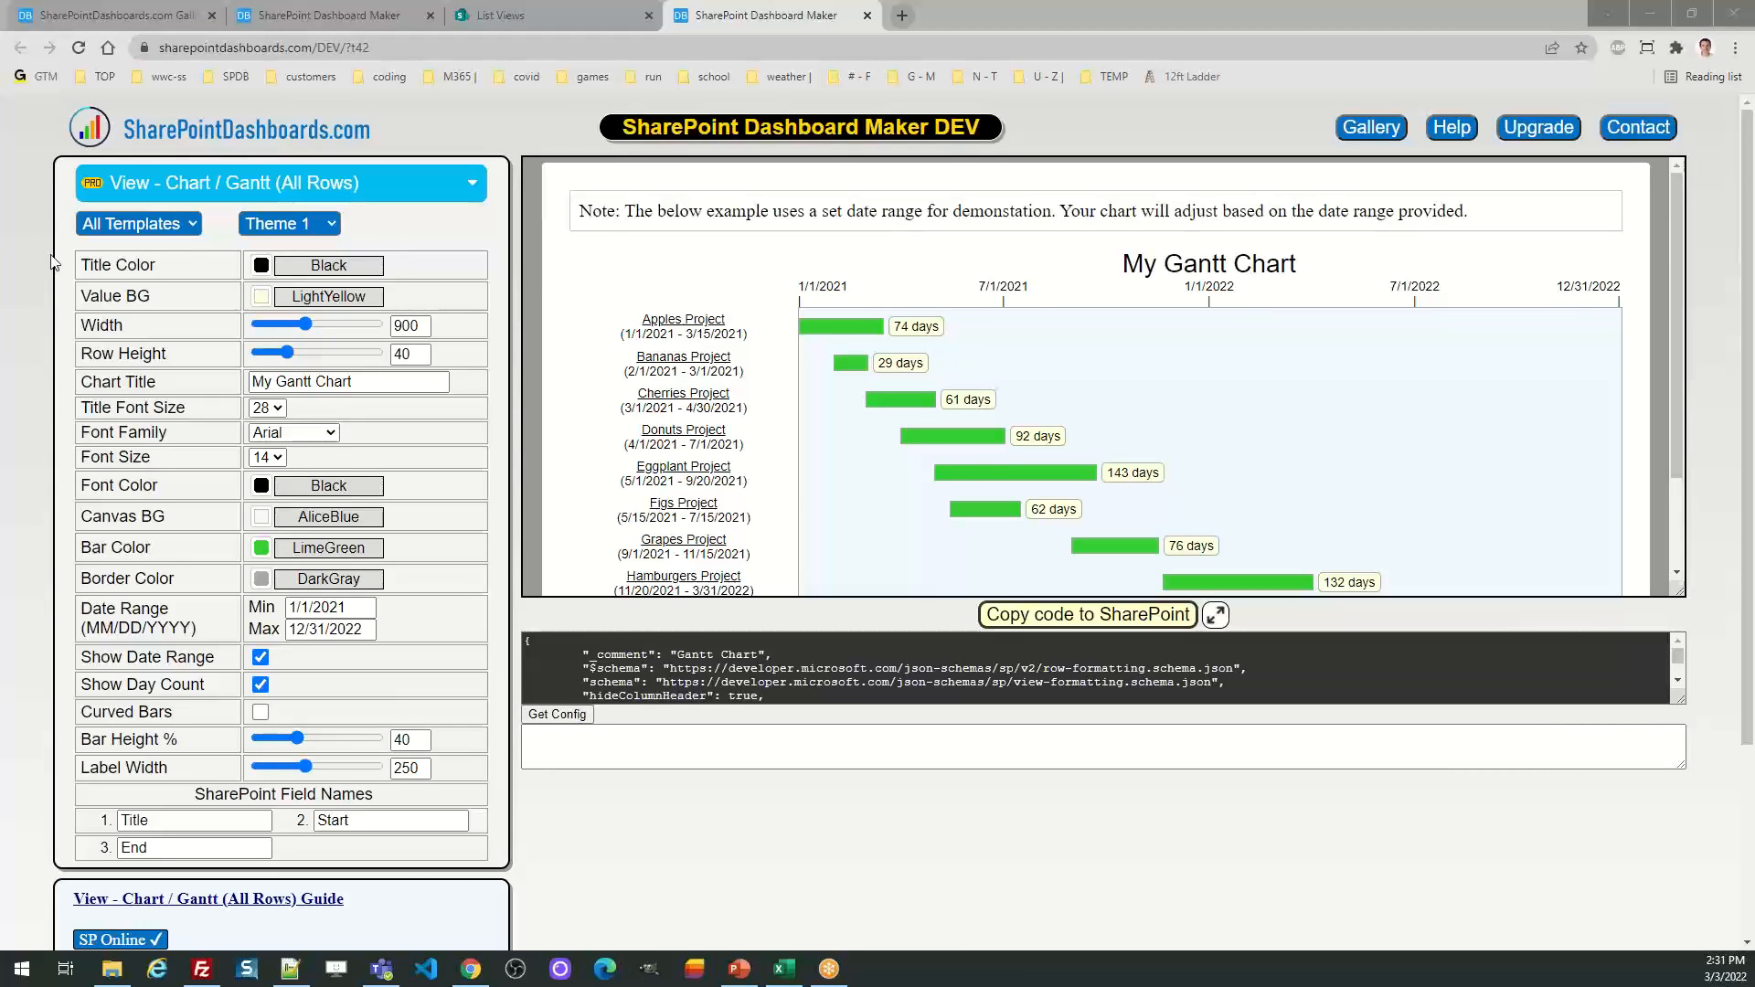
Switch to the SharePoint site and bring up the Project Sales list in its Gantt view
{"action": "left_click", "coordinate": [550, 13]}
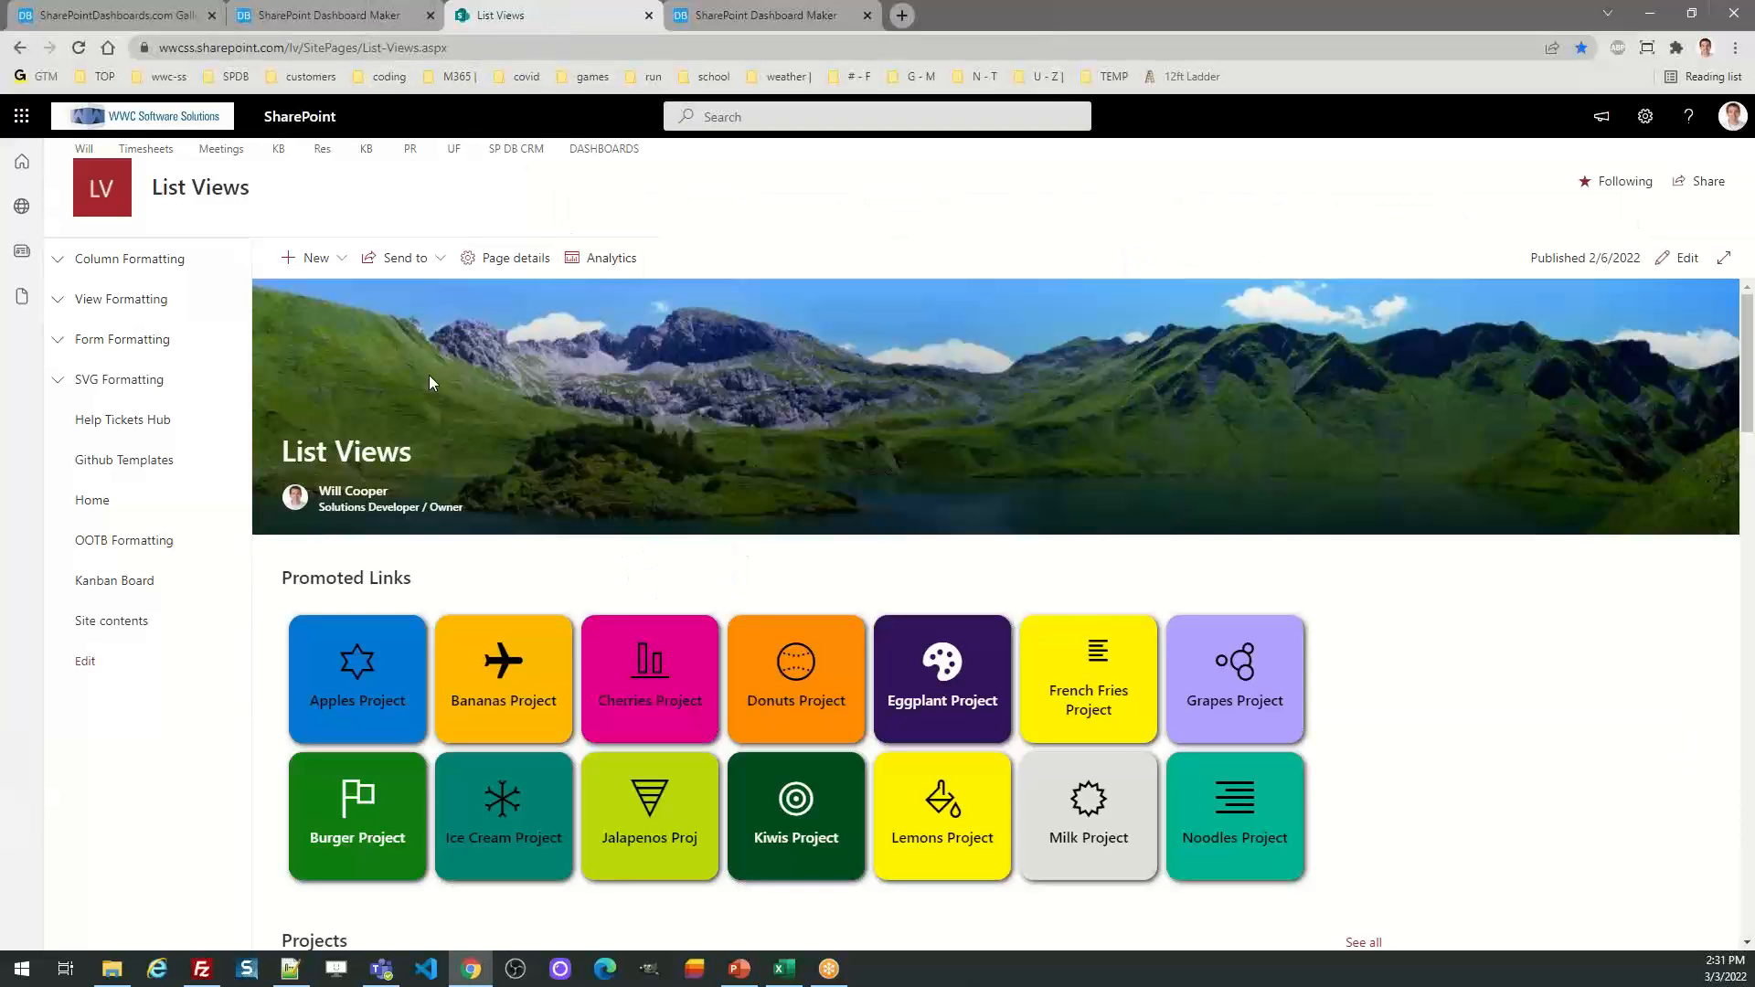
{"action": "left_click", "coordinate": [726, 18]}
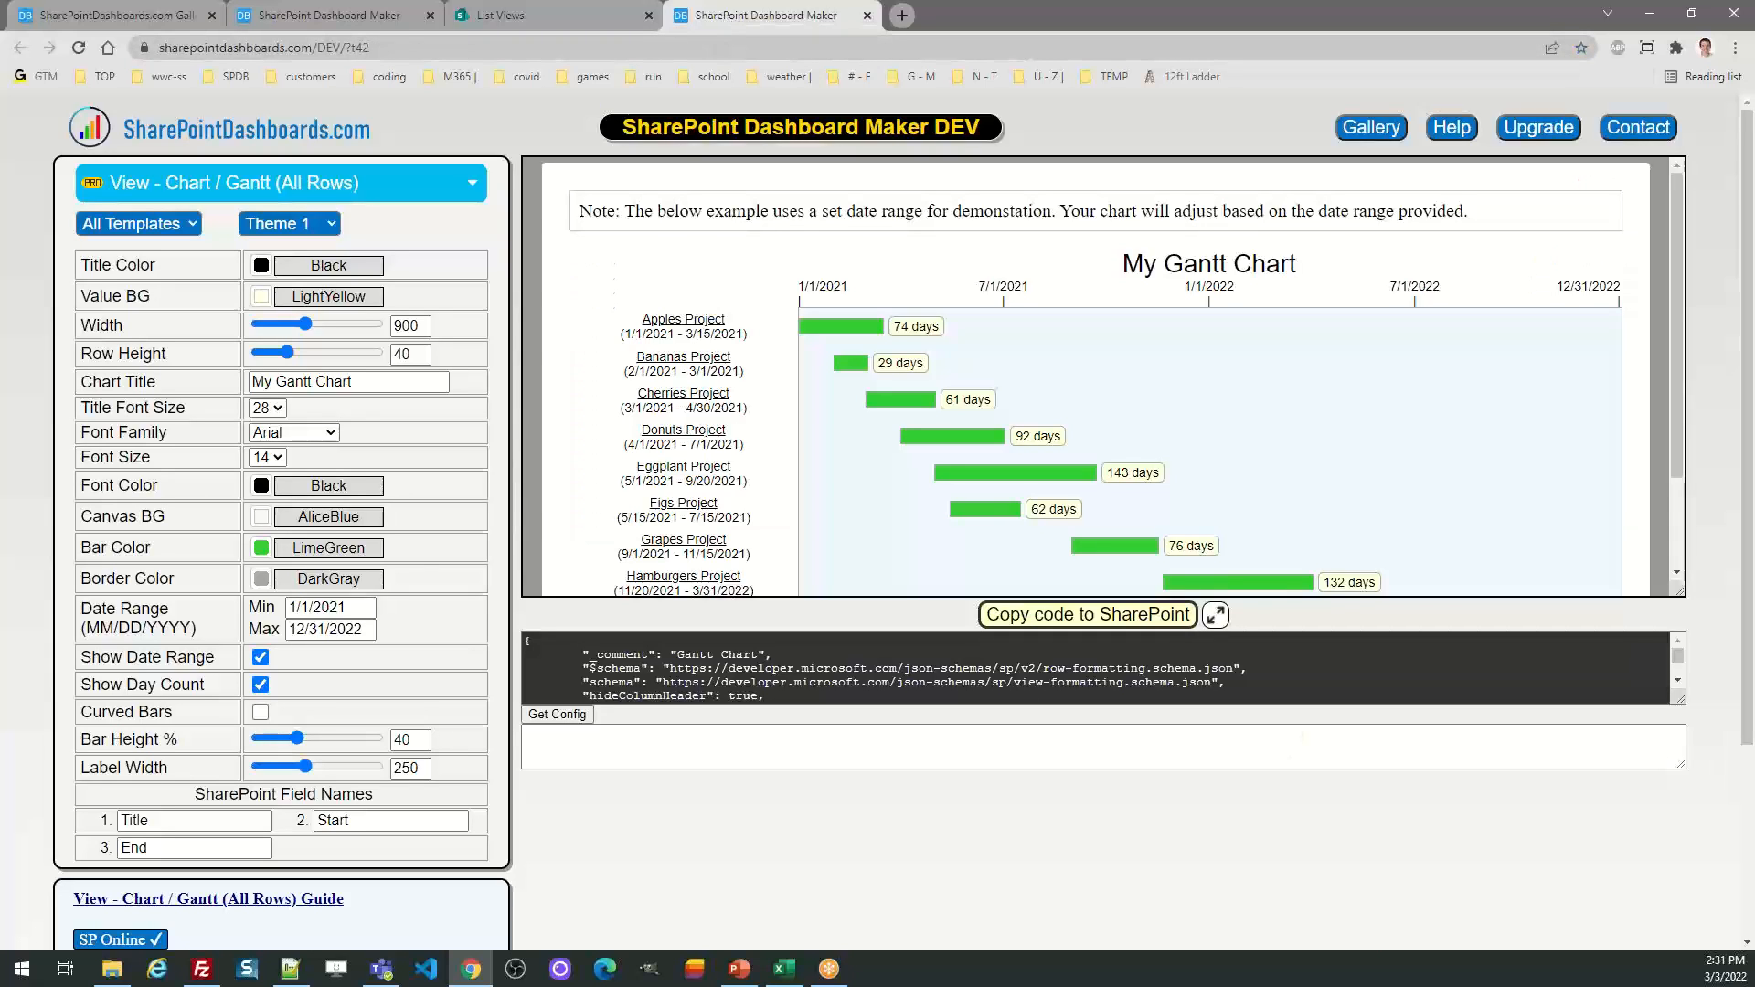
{"action": "key", "text": "alt+Tab"}
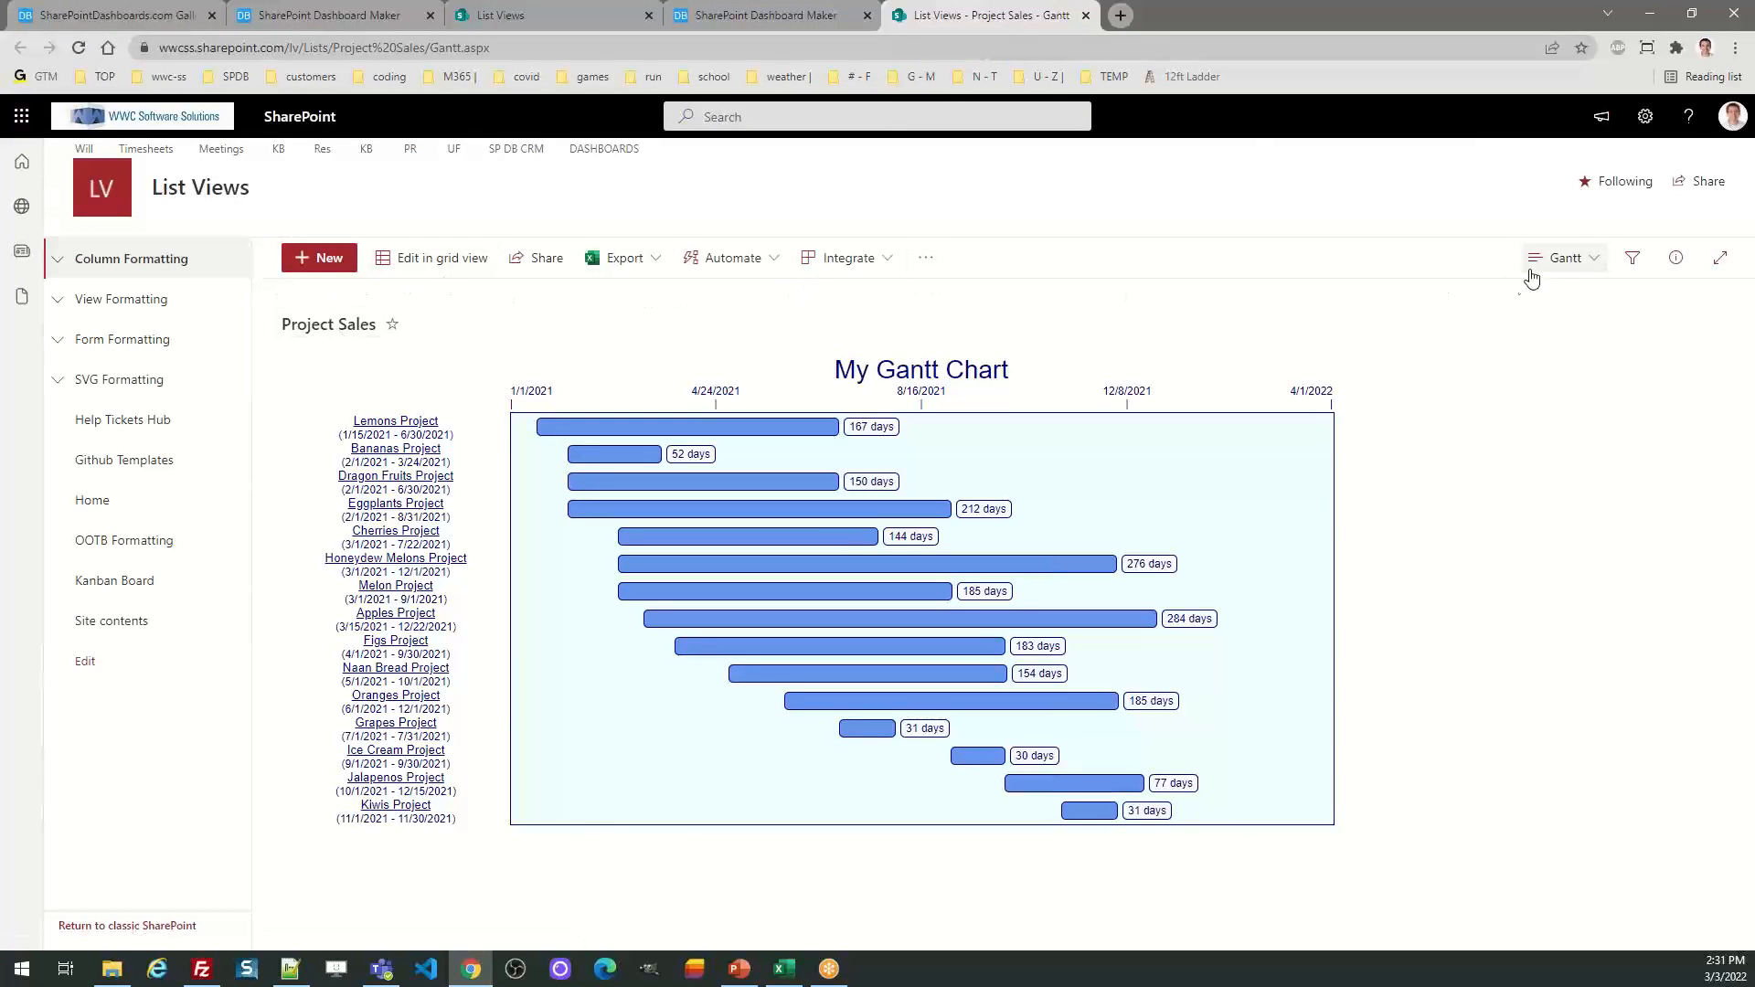
Show the Project Sales list in the All Items view, then return it to the Gantt view
{"action": "left_click", "coordinate": [1559, 260]}
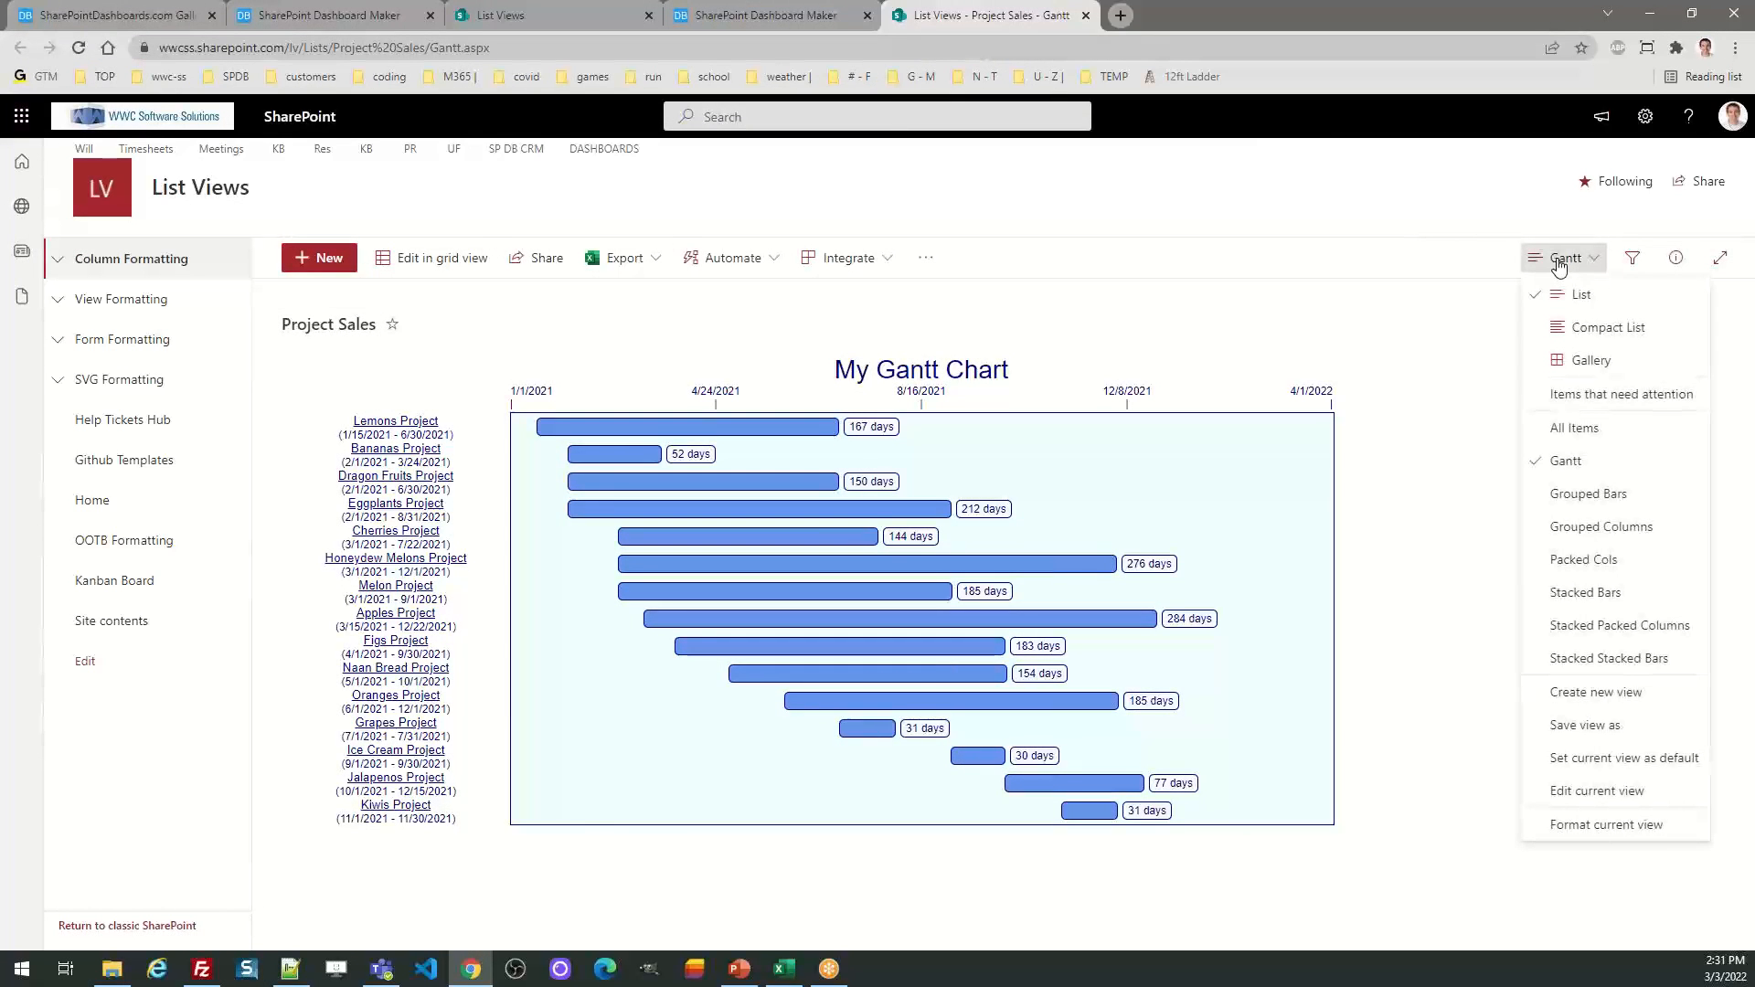
{"action": "left_click", "coordinate": [1574, 429]}
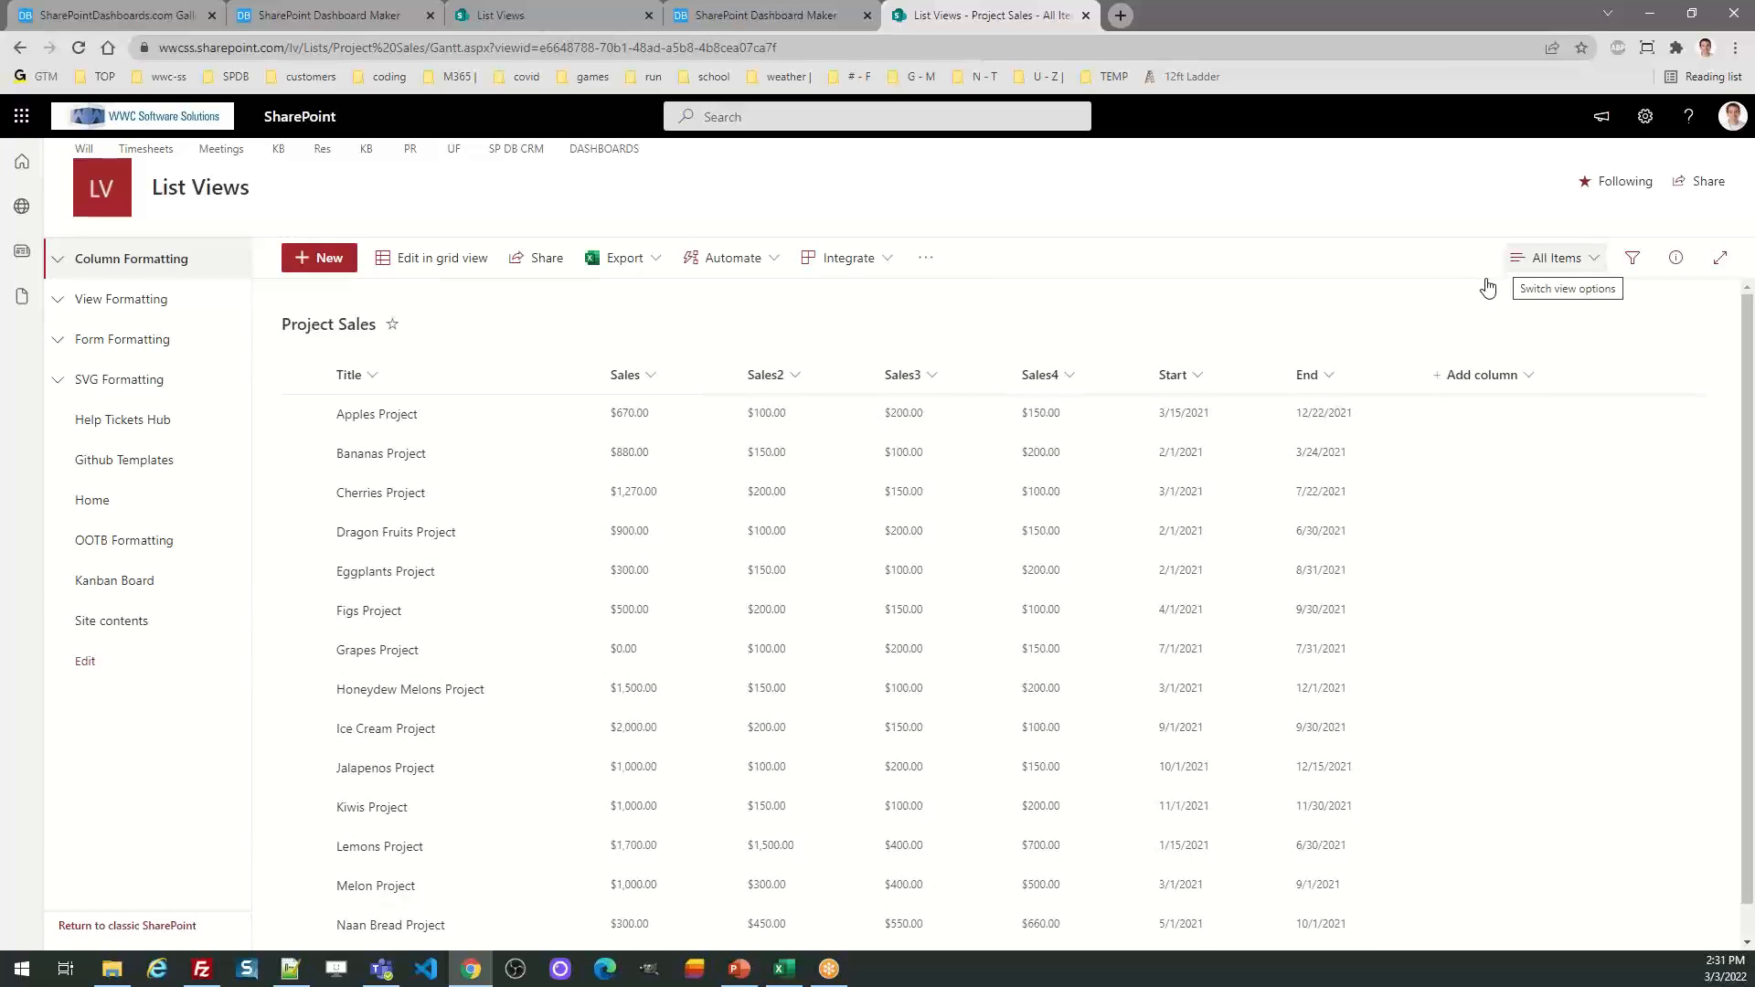
{"action": "left_click", "coordinate": [1534, 264]}
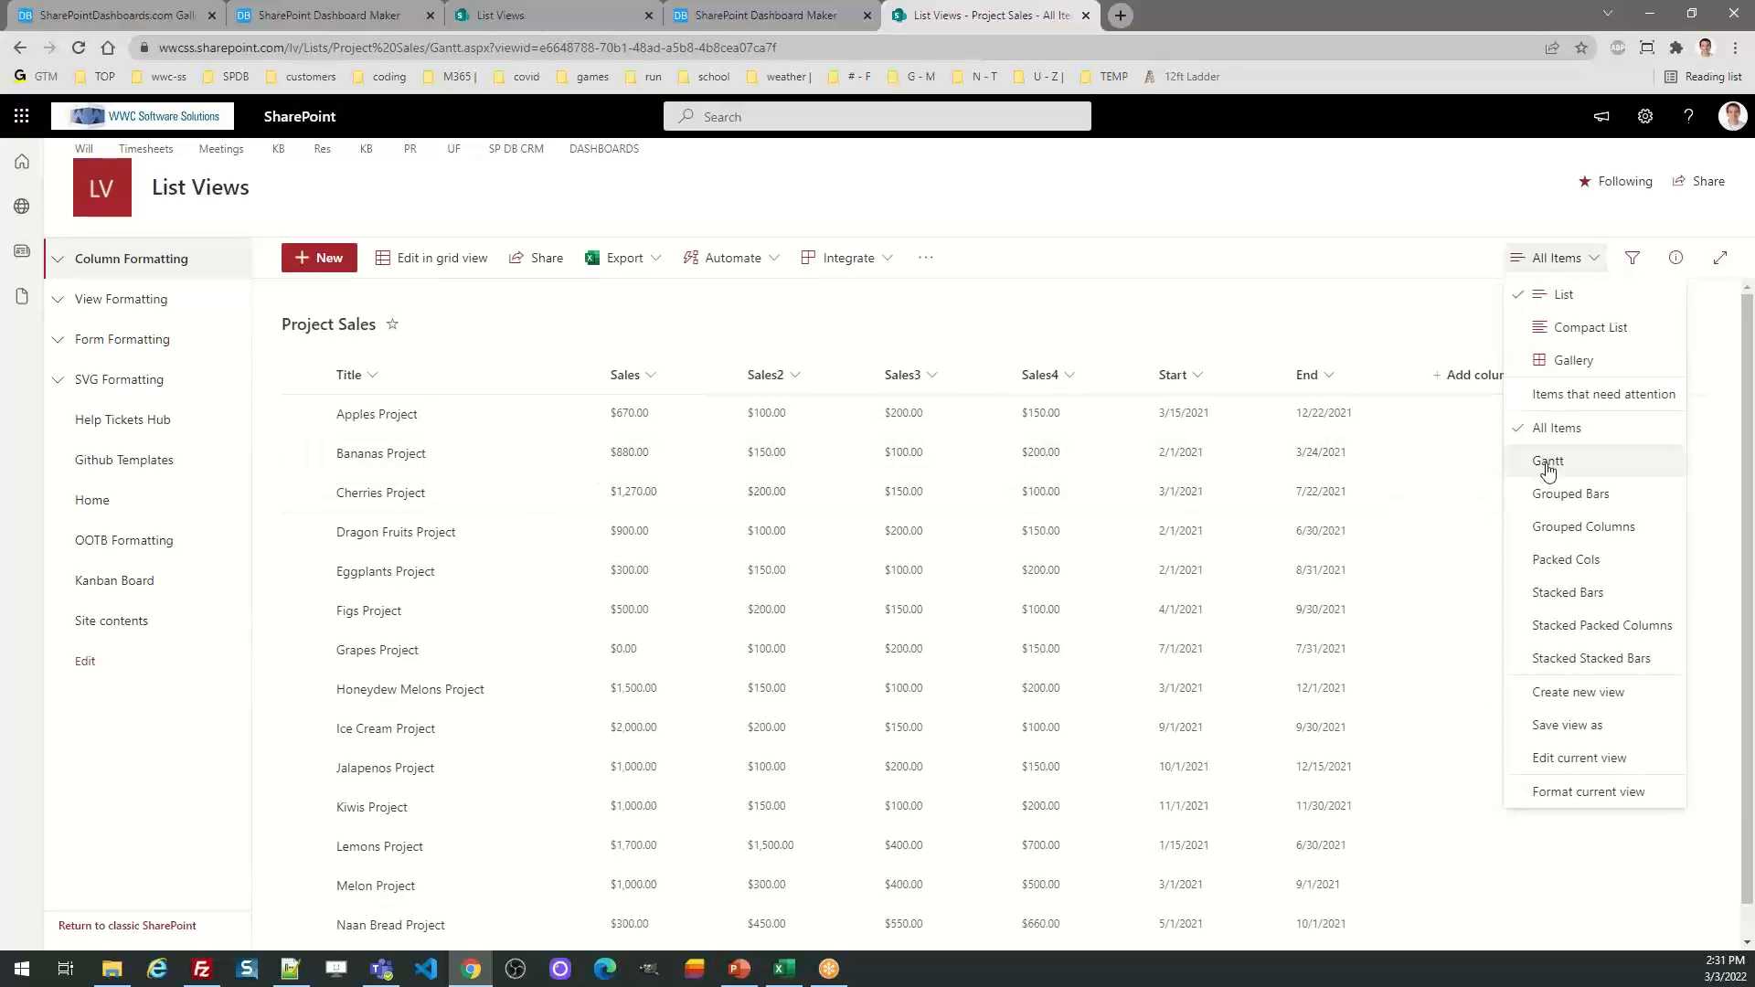
{"action": "left_click", "coordinate": [1550, 466]}
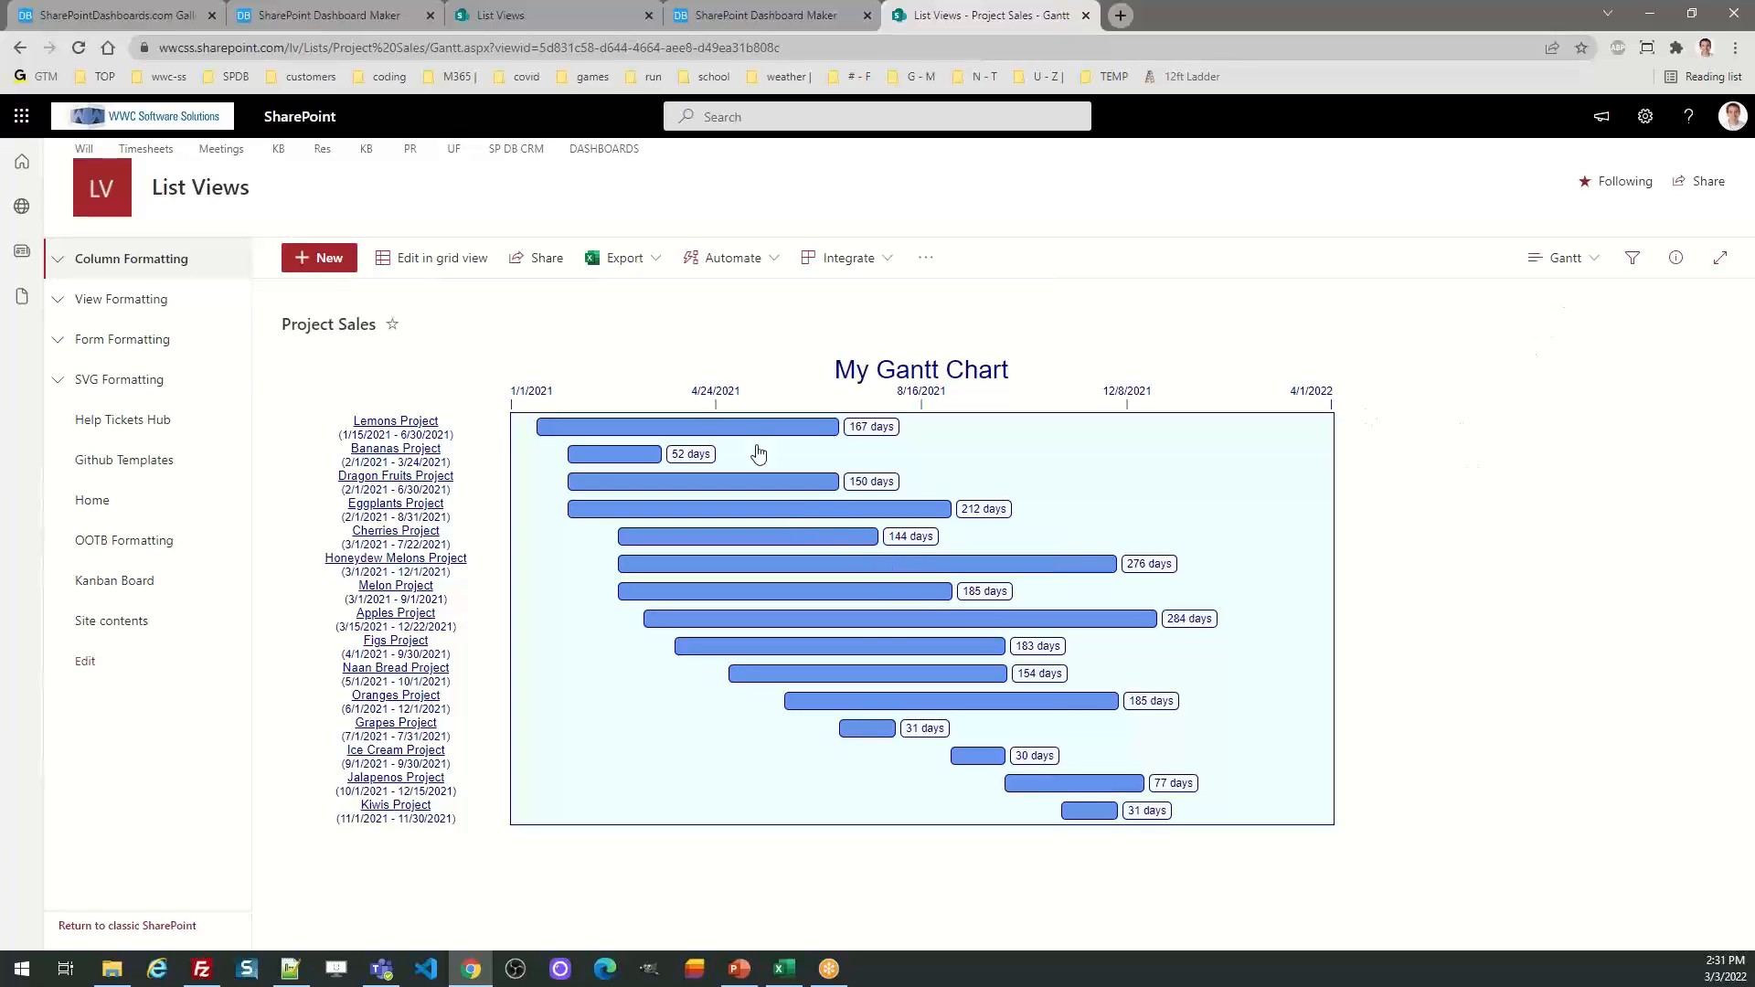
{"action": "mouse_move", "coordinate": [829, 487]}
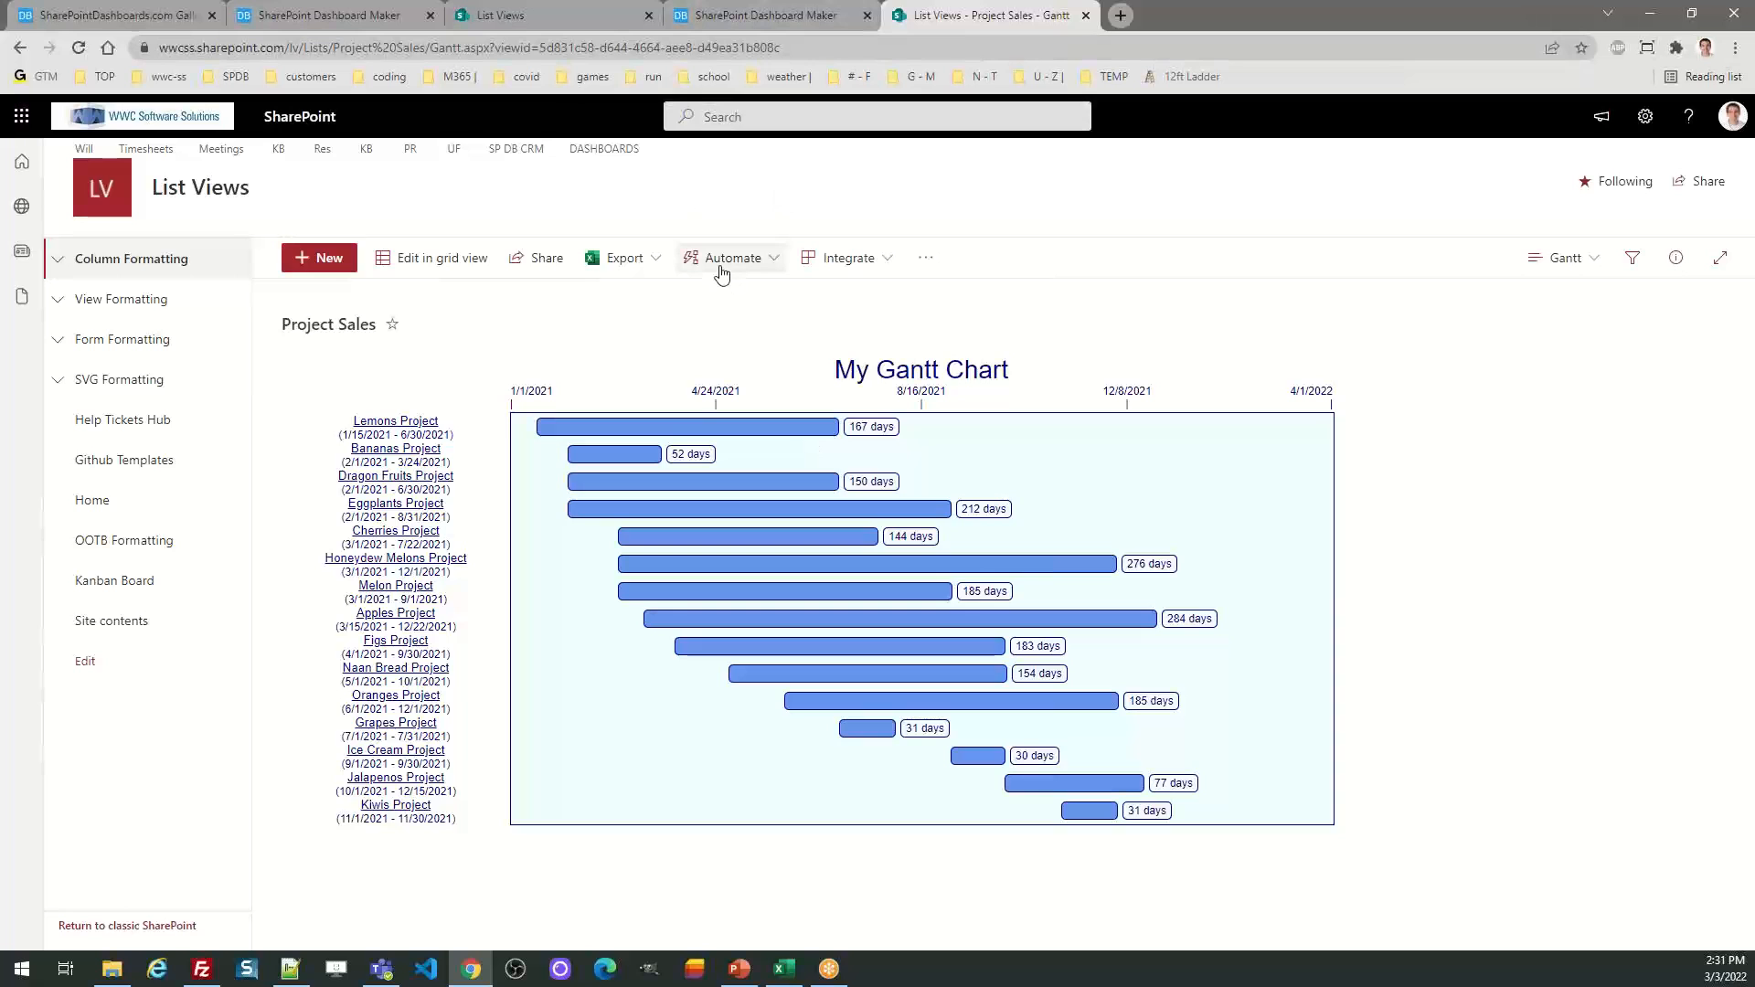
Return to SharePoint Dashboard Maker and try Theme 10 and Theme 9 on the Gantt (All Rows) chart
{"action": "left_click", "coordinate": [750, 26]}
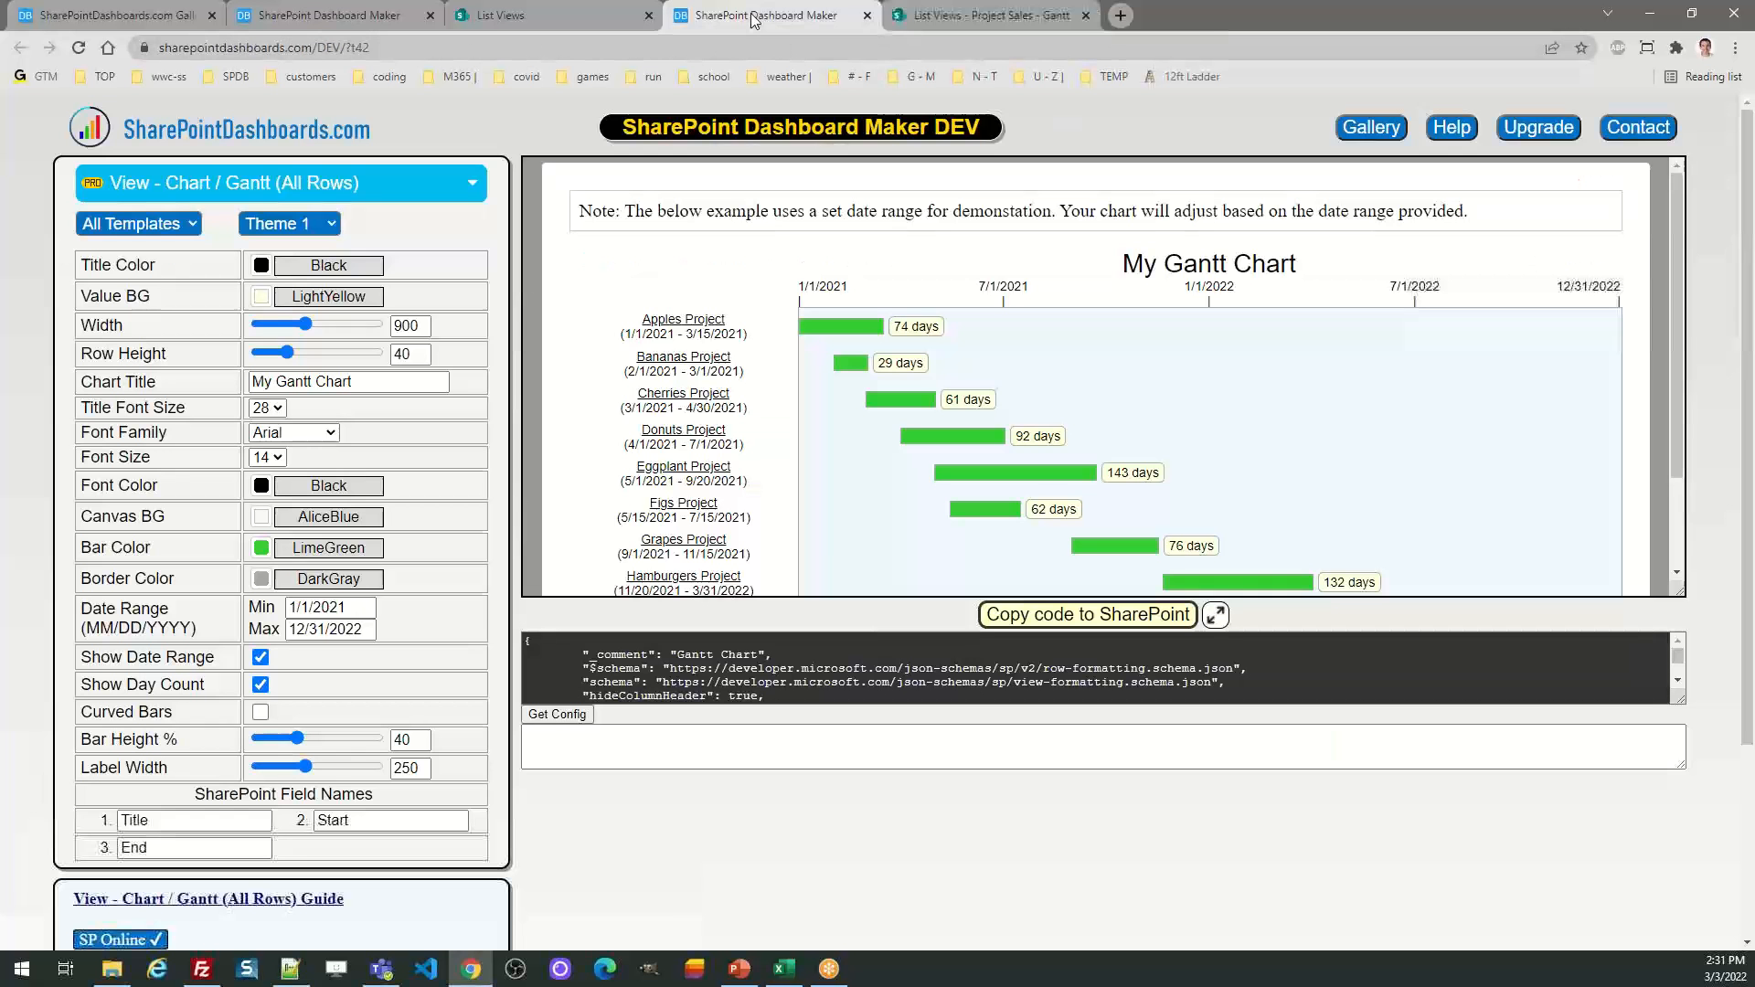
{"action": "left_click", "coordinate": [340, 225]}
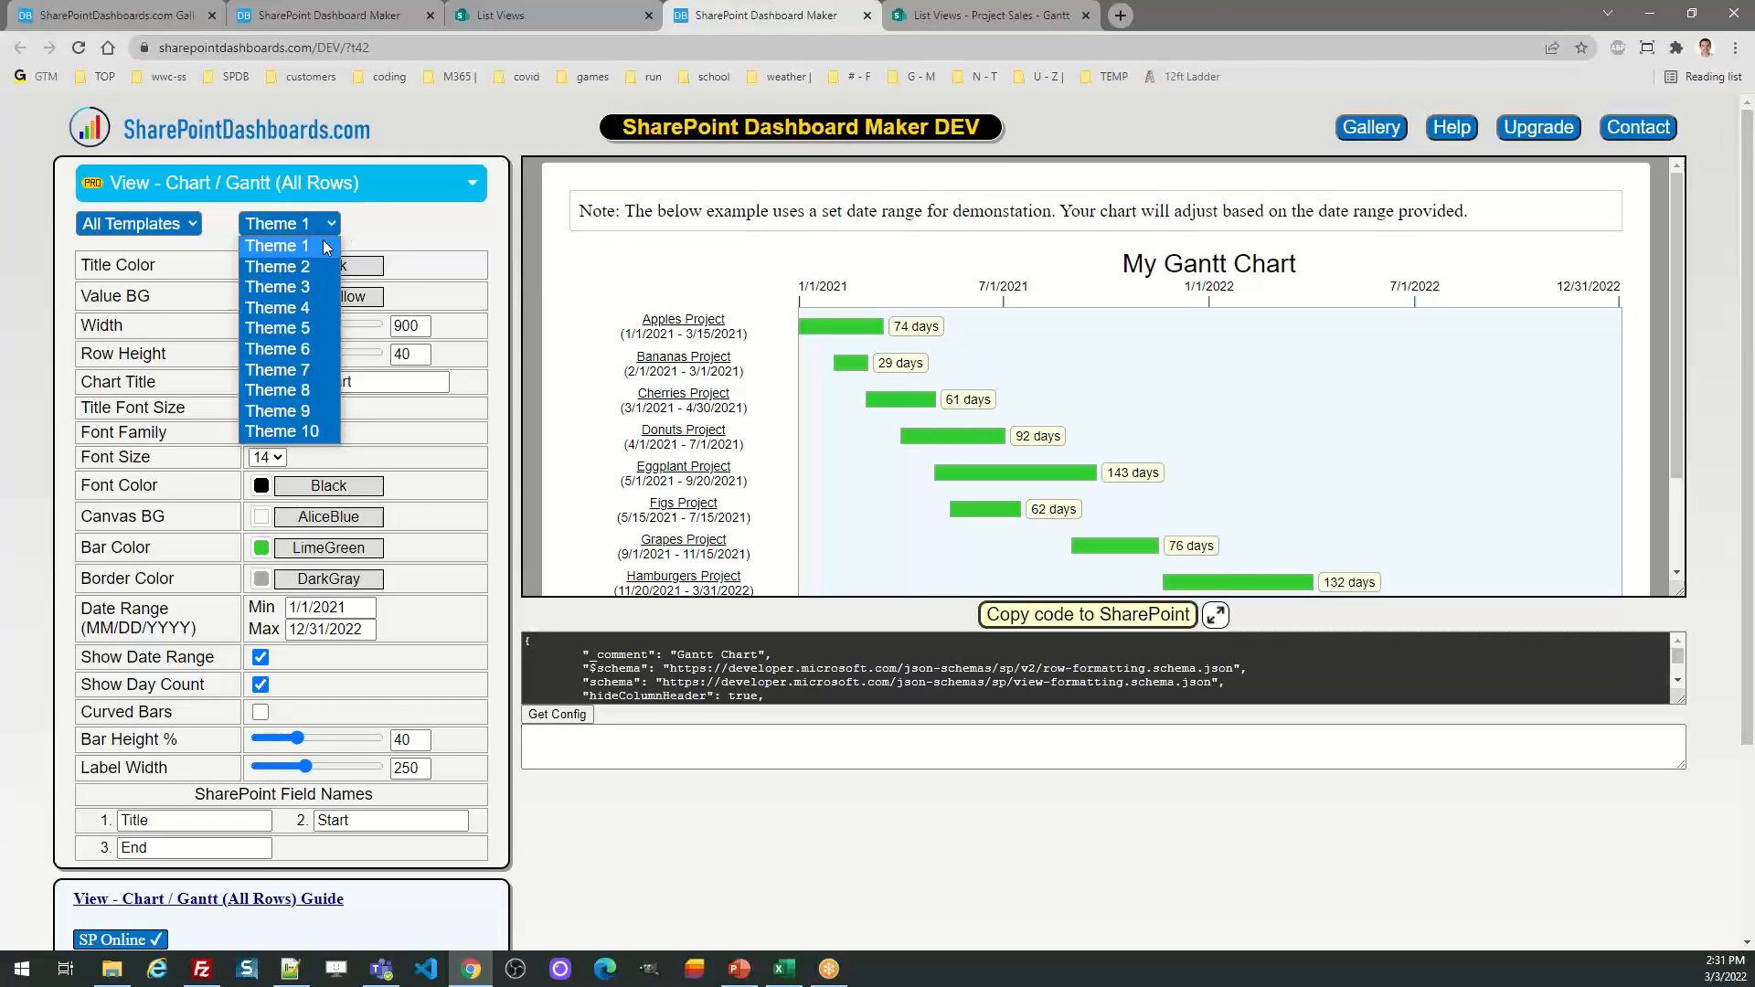
{"action": "left_click", "coordinate": [320, 431]}
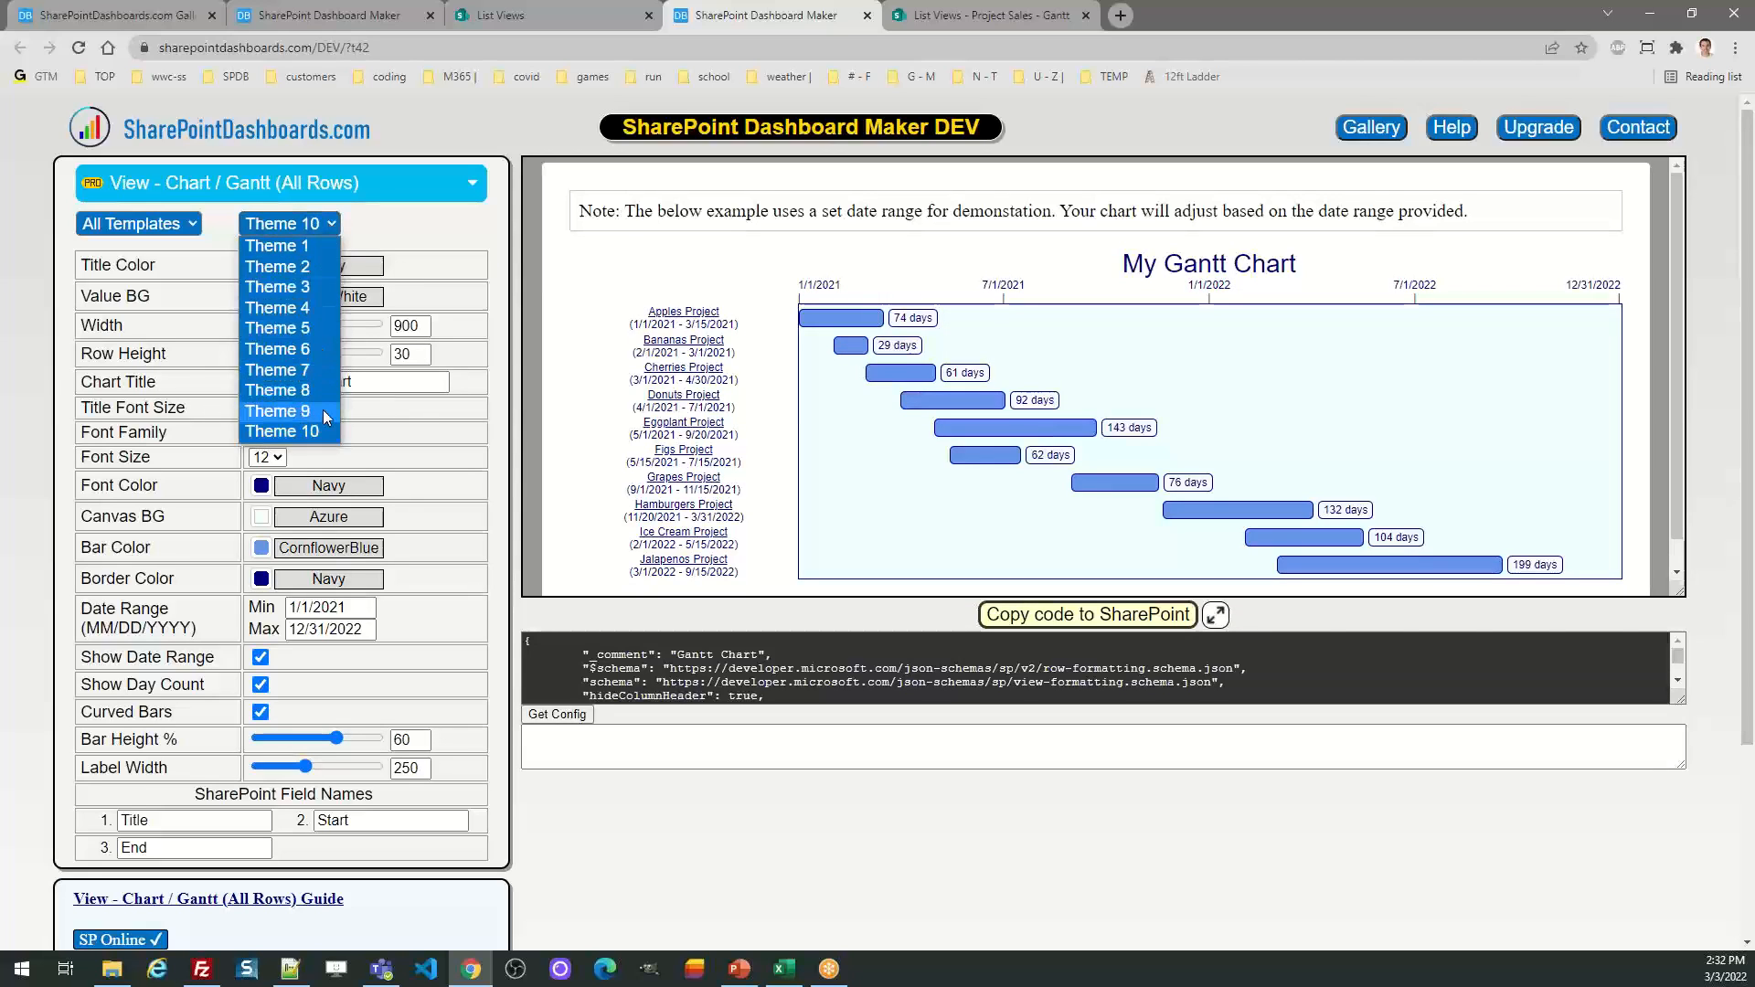
{"action": "left_click", "coordinate": [321, 411]}
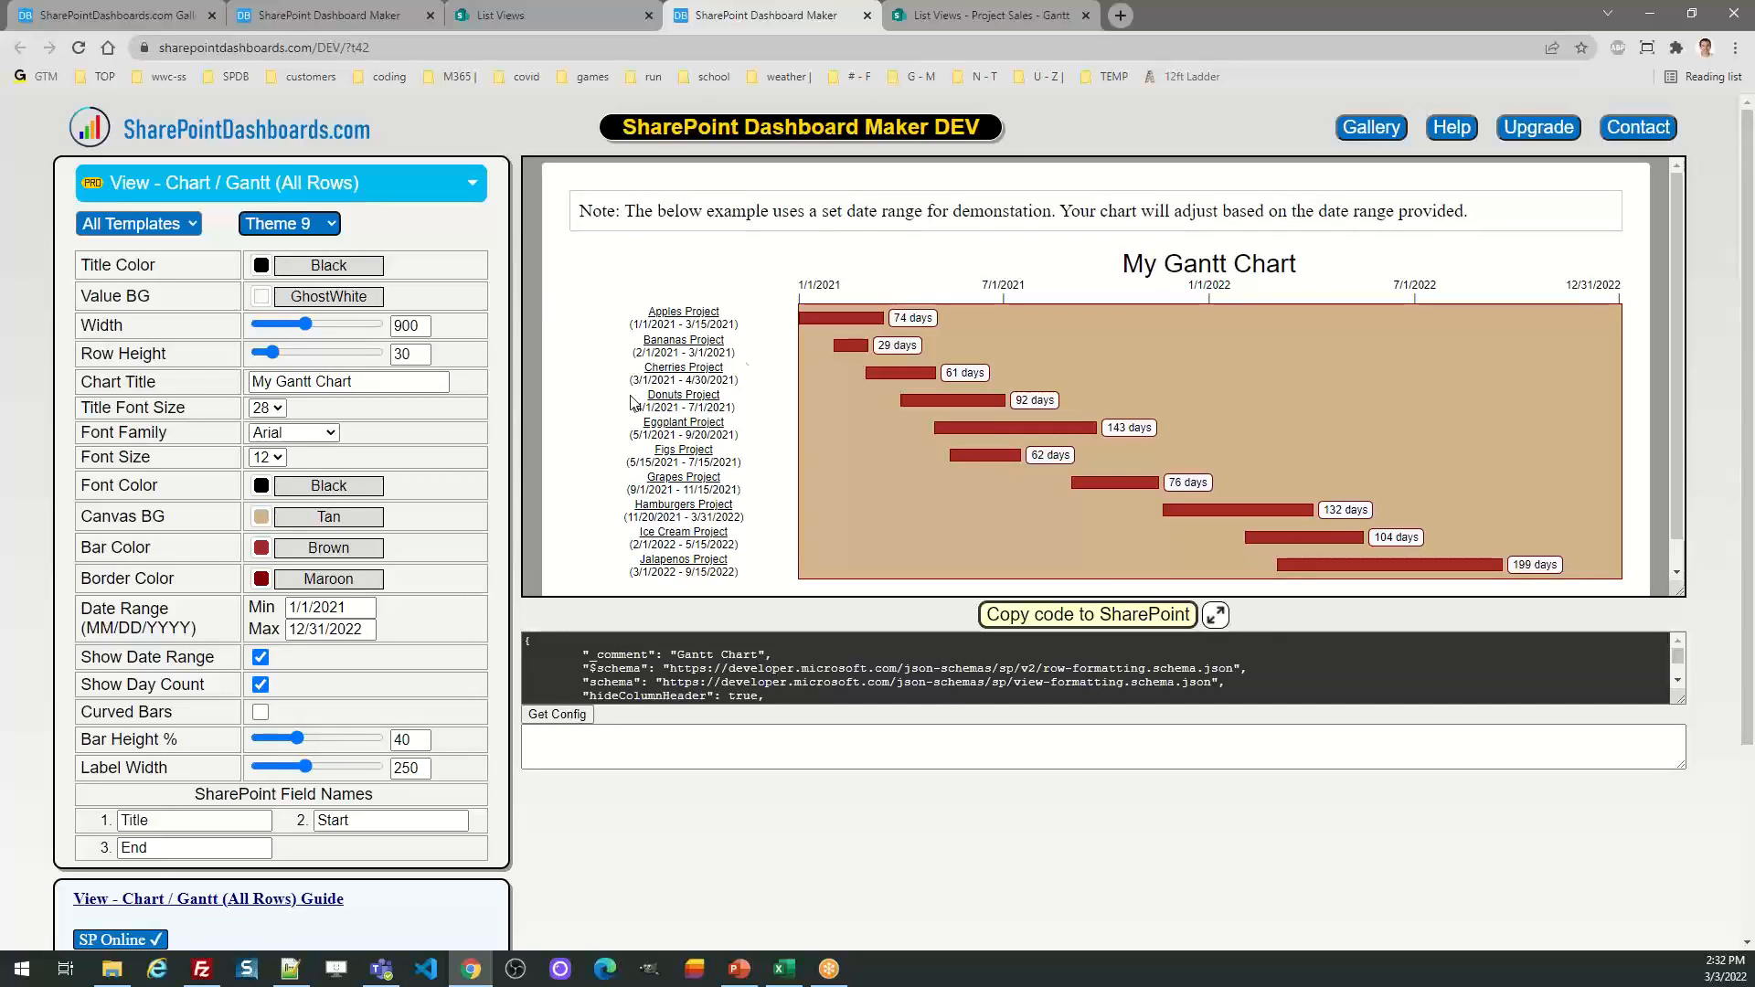
{"action": "left_click", "coordinate": [454, 187]}
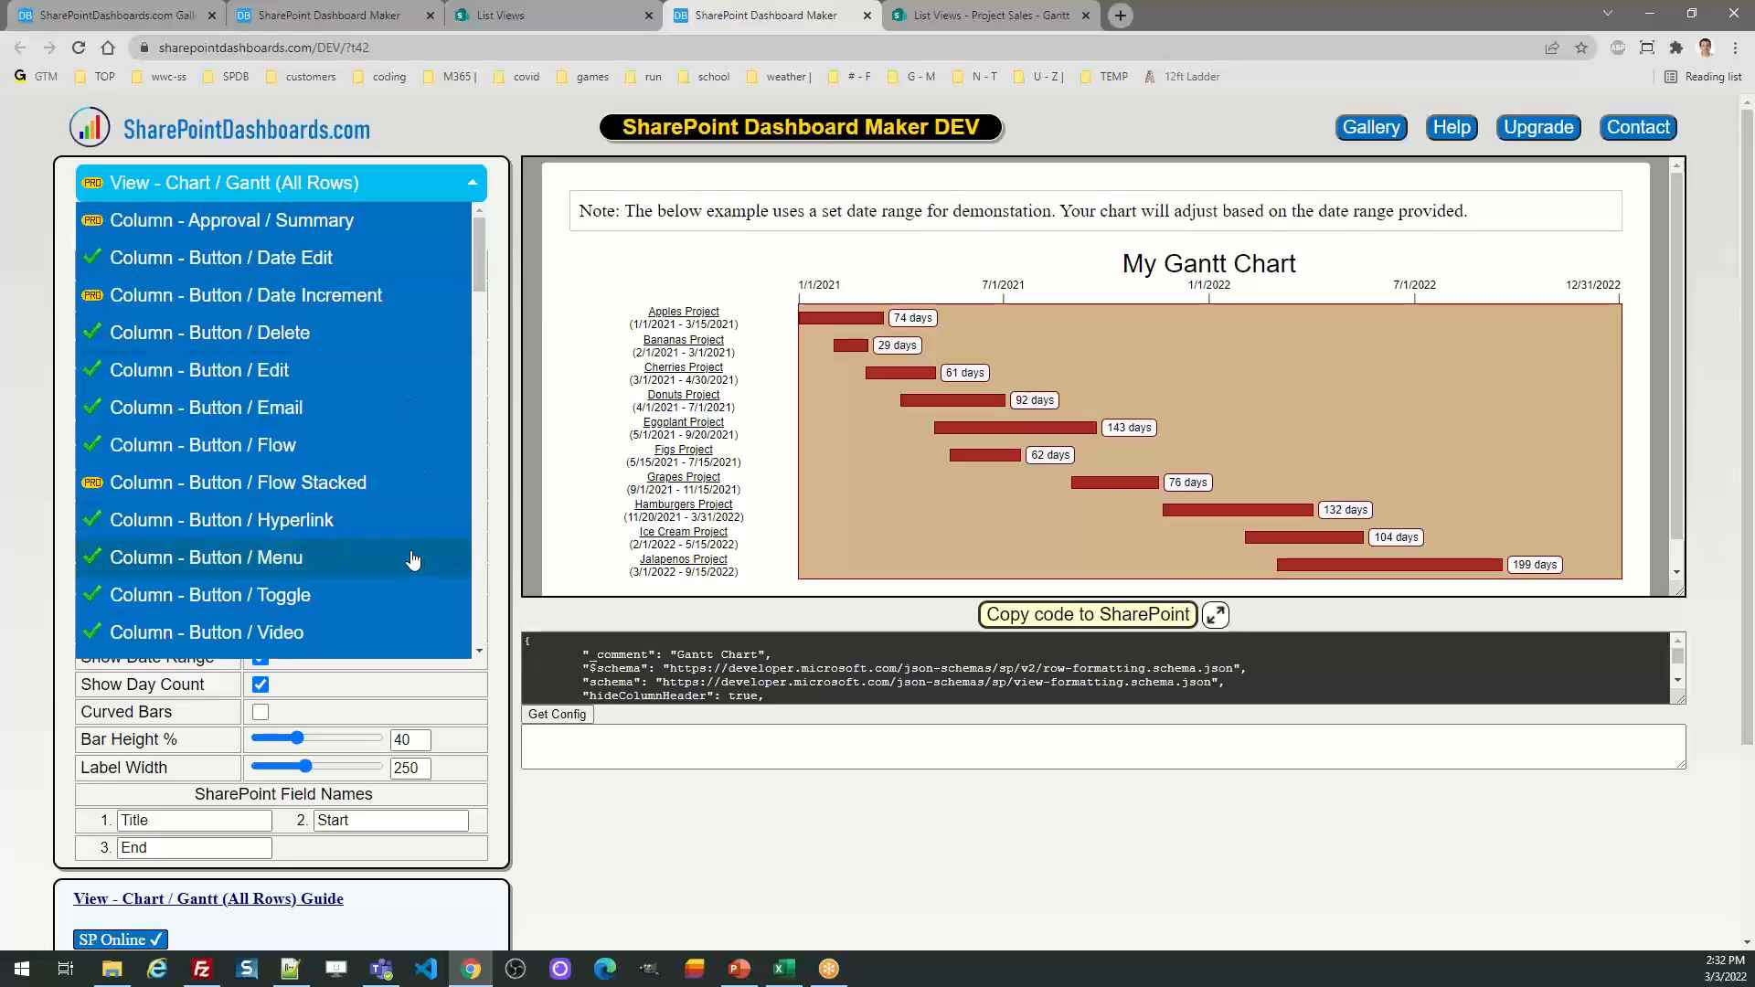
{"action": "left_click", "coordinate": [655, 827]}
{"action": "left_click", "coordinate": [331, 224]}
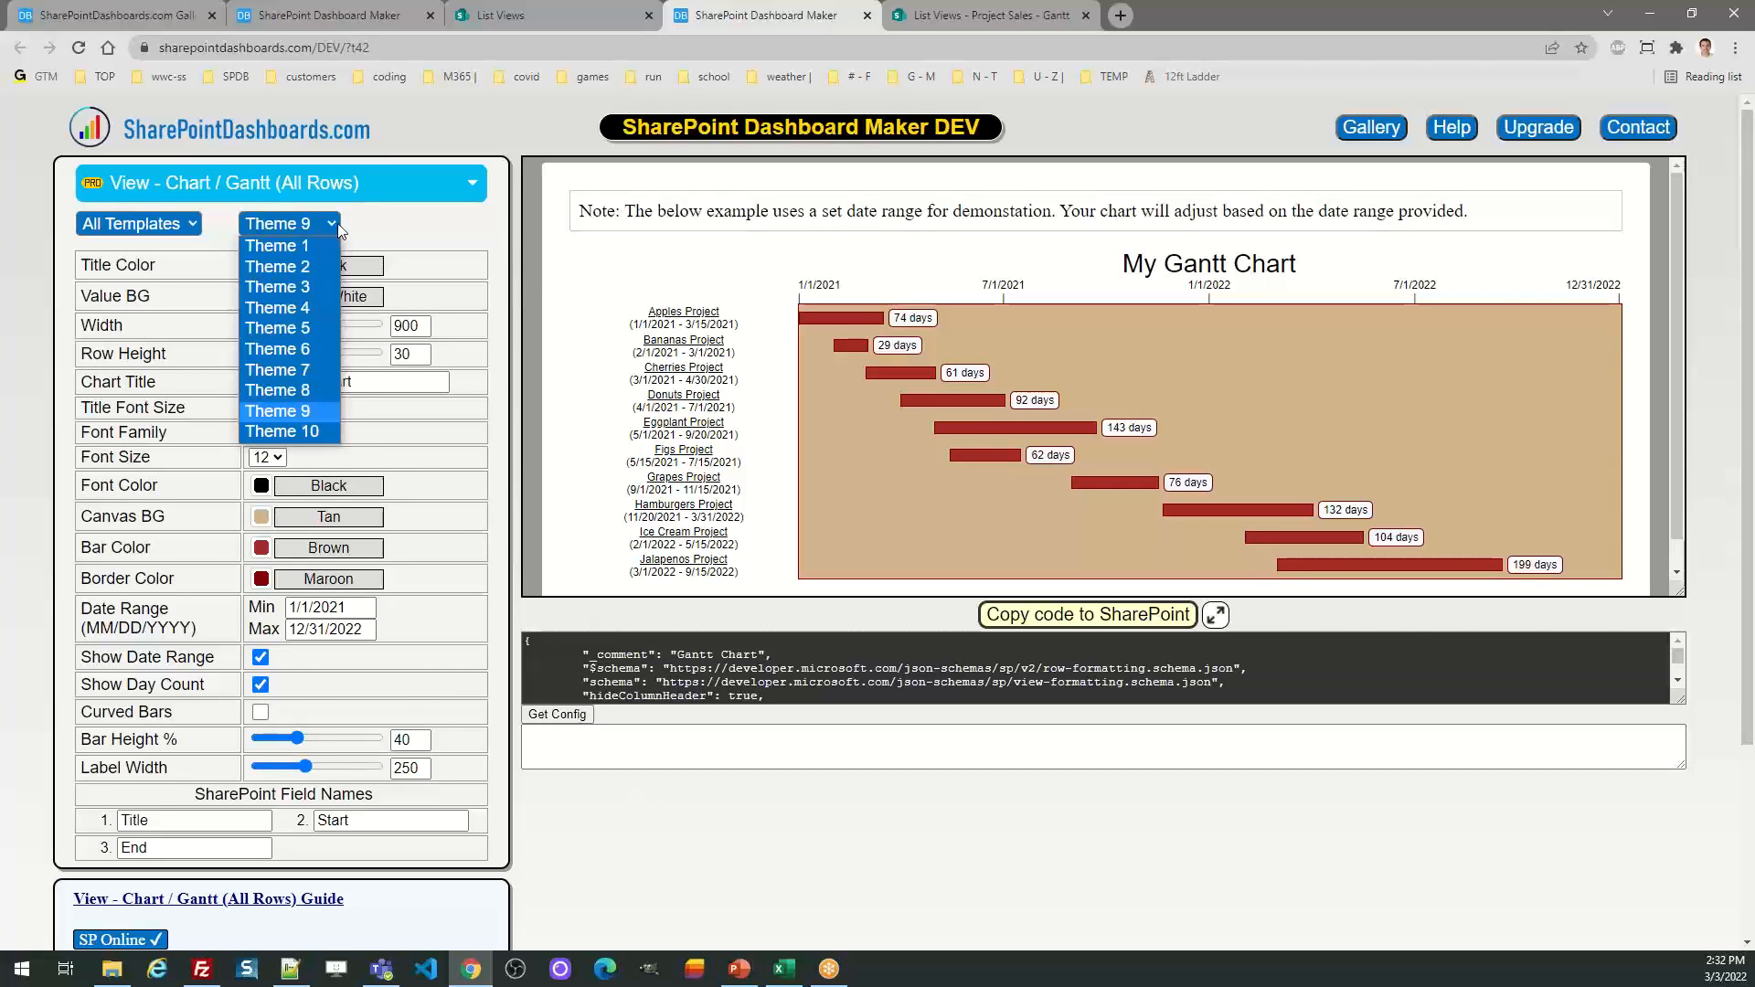
Preview the Gantt chart in Themes 8, 7, 6, 5, 4 and 3 in turn
{"action": "left_click", "coordinate": [320, 387]}
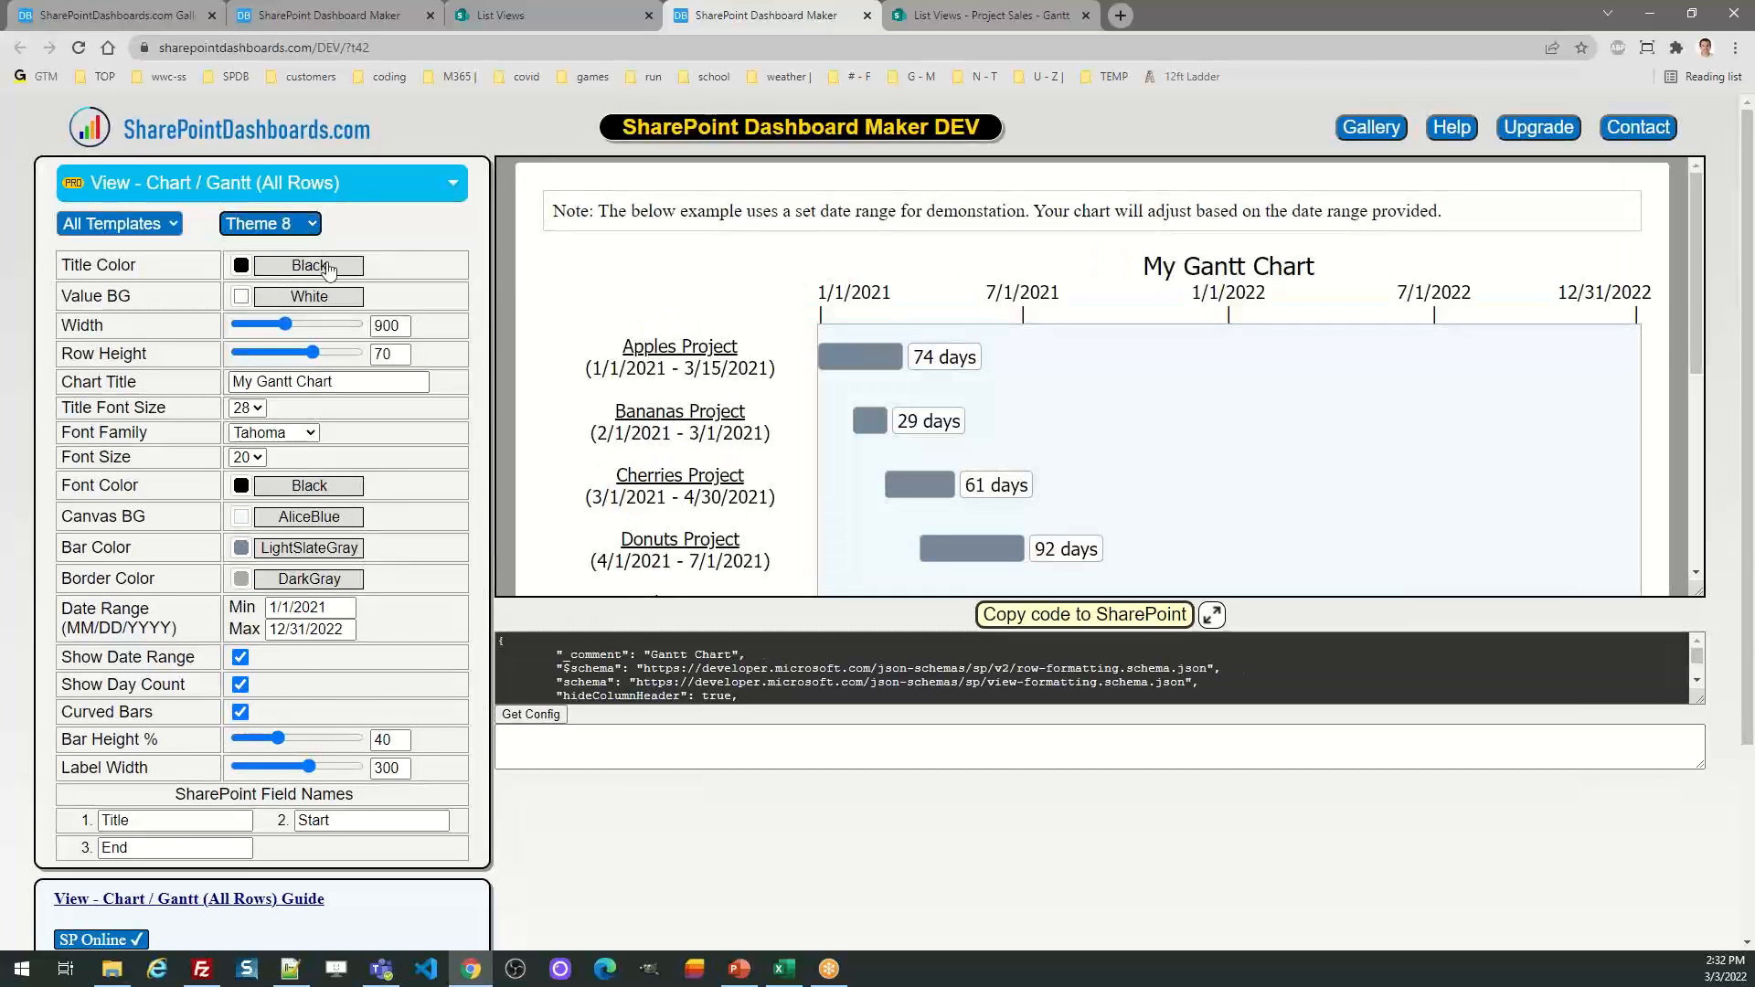
{"action": "left_click", "coordinate": [309, 224]}
{"action": "left_click", "coordinate": [314, 371]}
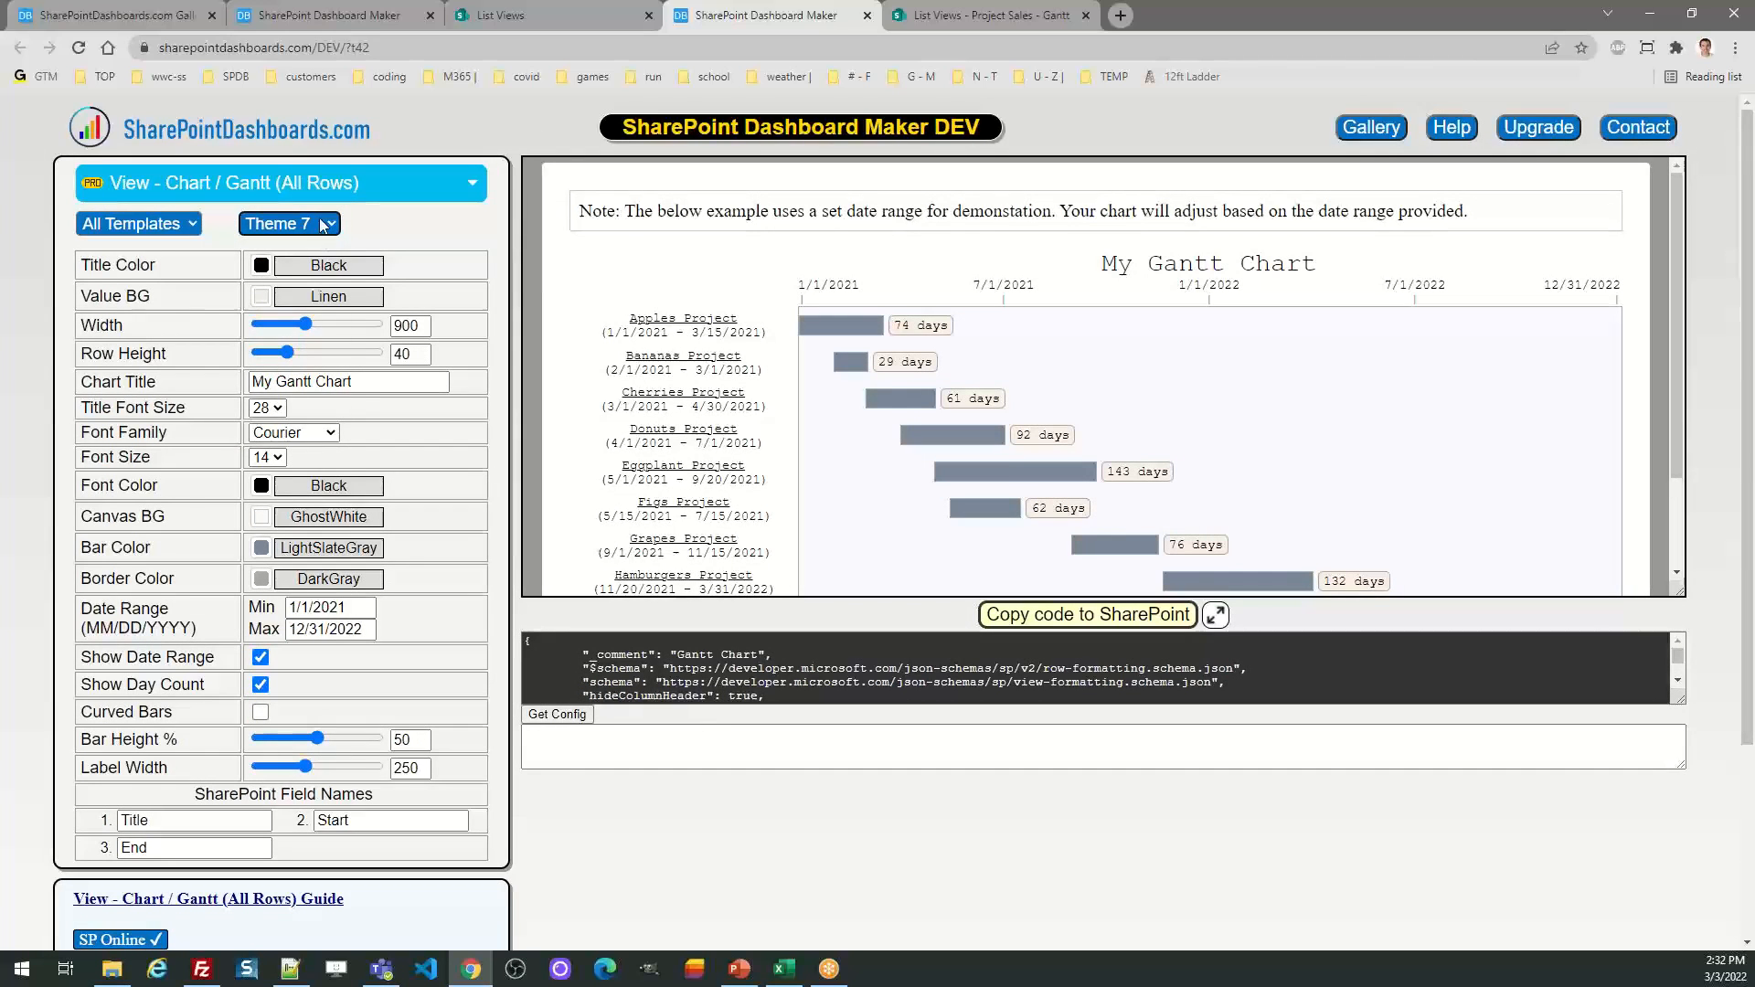
{"action": "left_click", "coordinate": [318, 226]}
{"action": "left_click", "coordinate": [316, 350]}
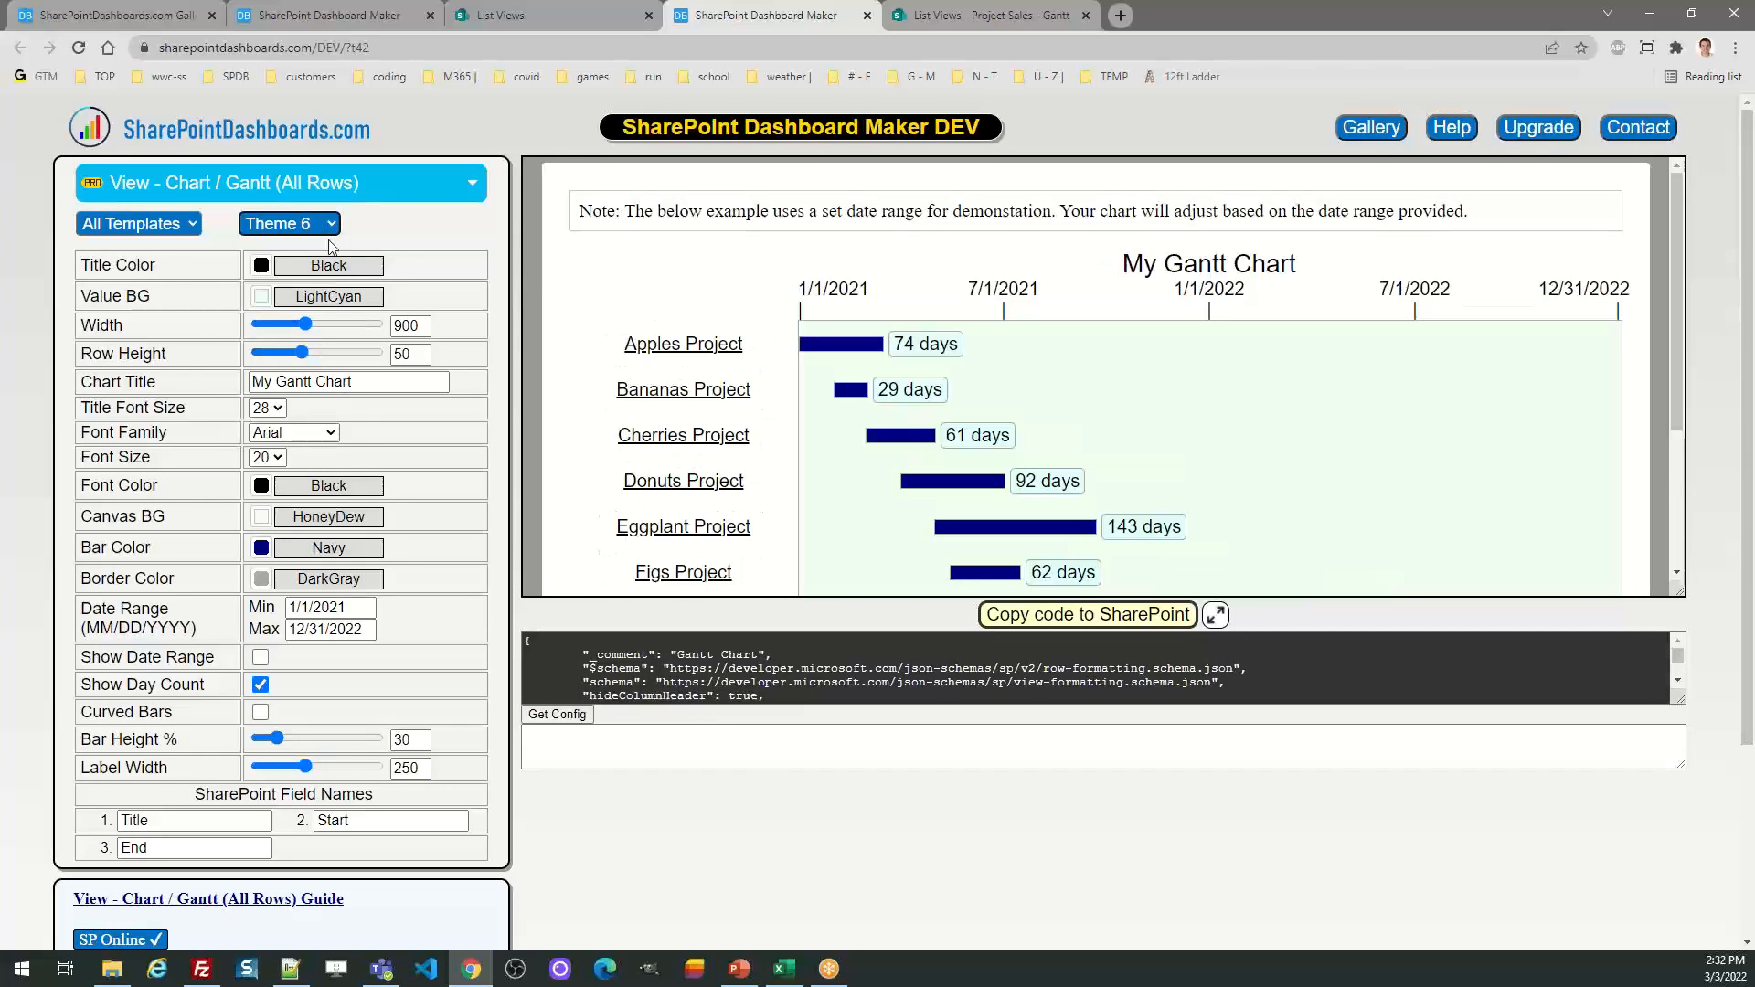
{"action": "left_click", "coordinate": [320, 225]}
{"action": "left_click", "coordinate": [323, 329]}
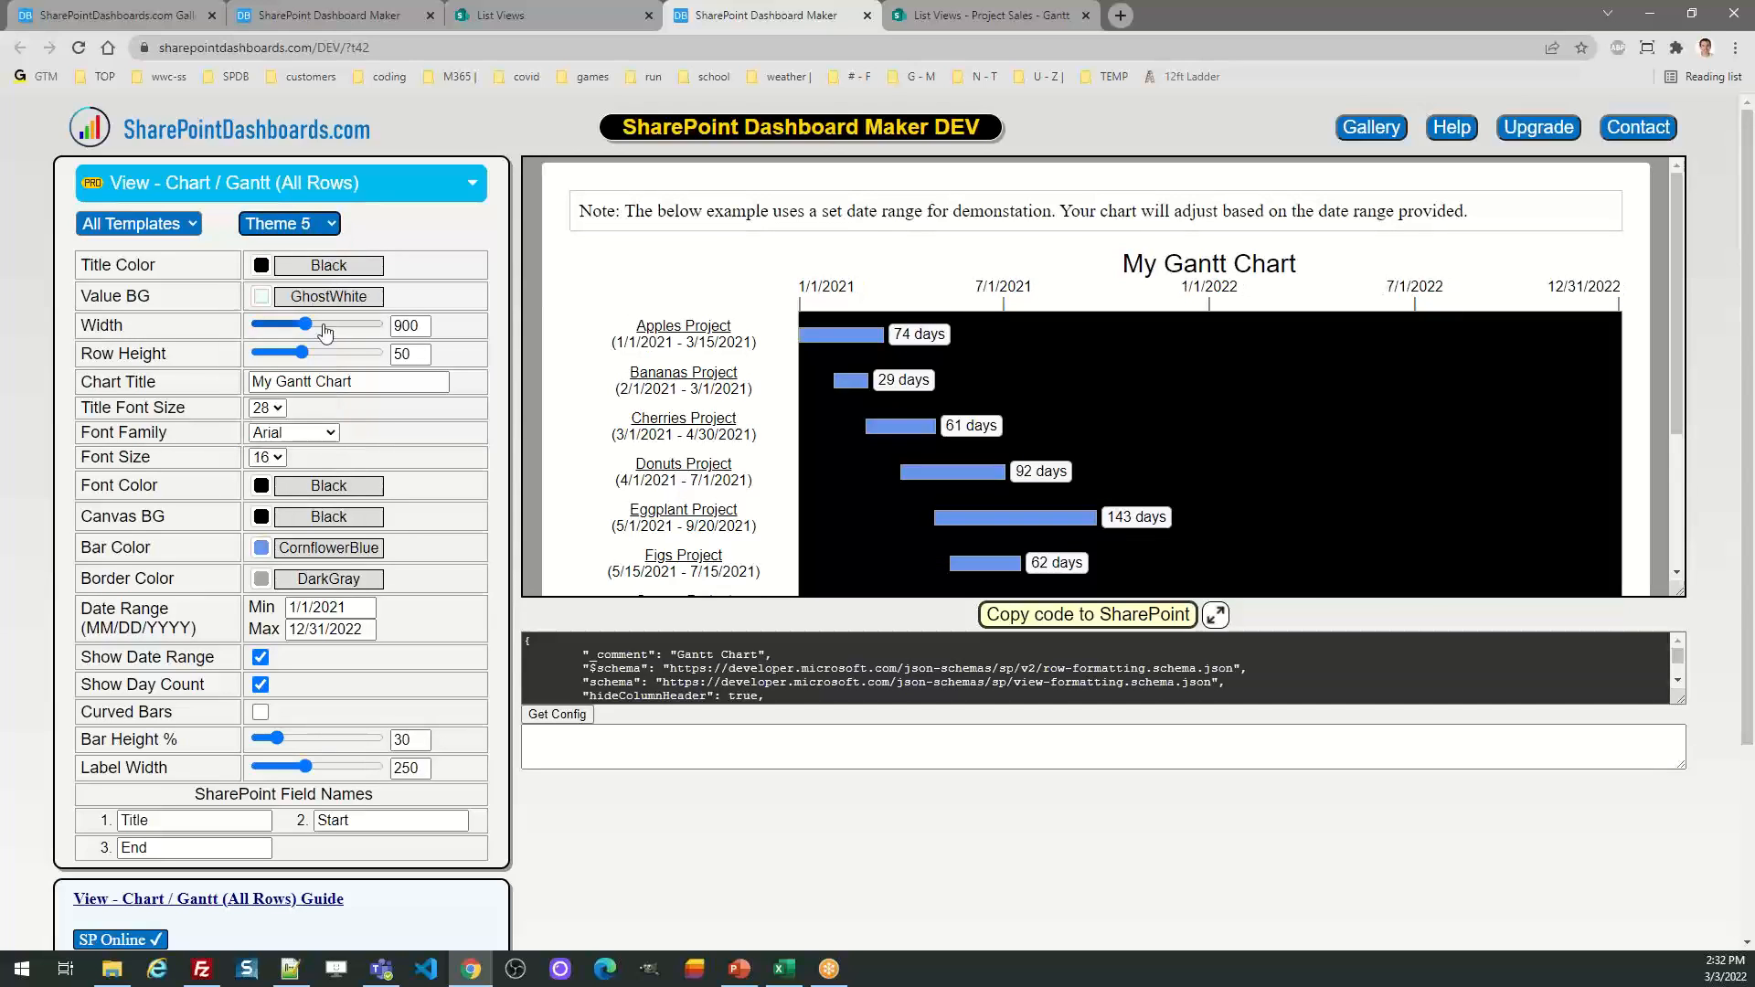
{"action": "left_click", "coordinate": [320, 225]}
{"action": "left_click", "coordinate": [322, 310]}
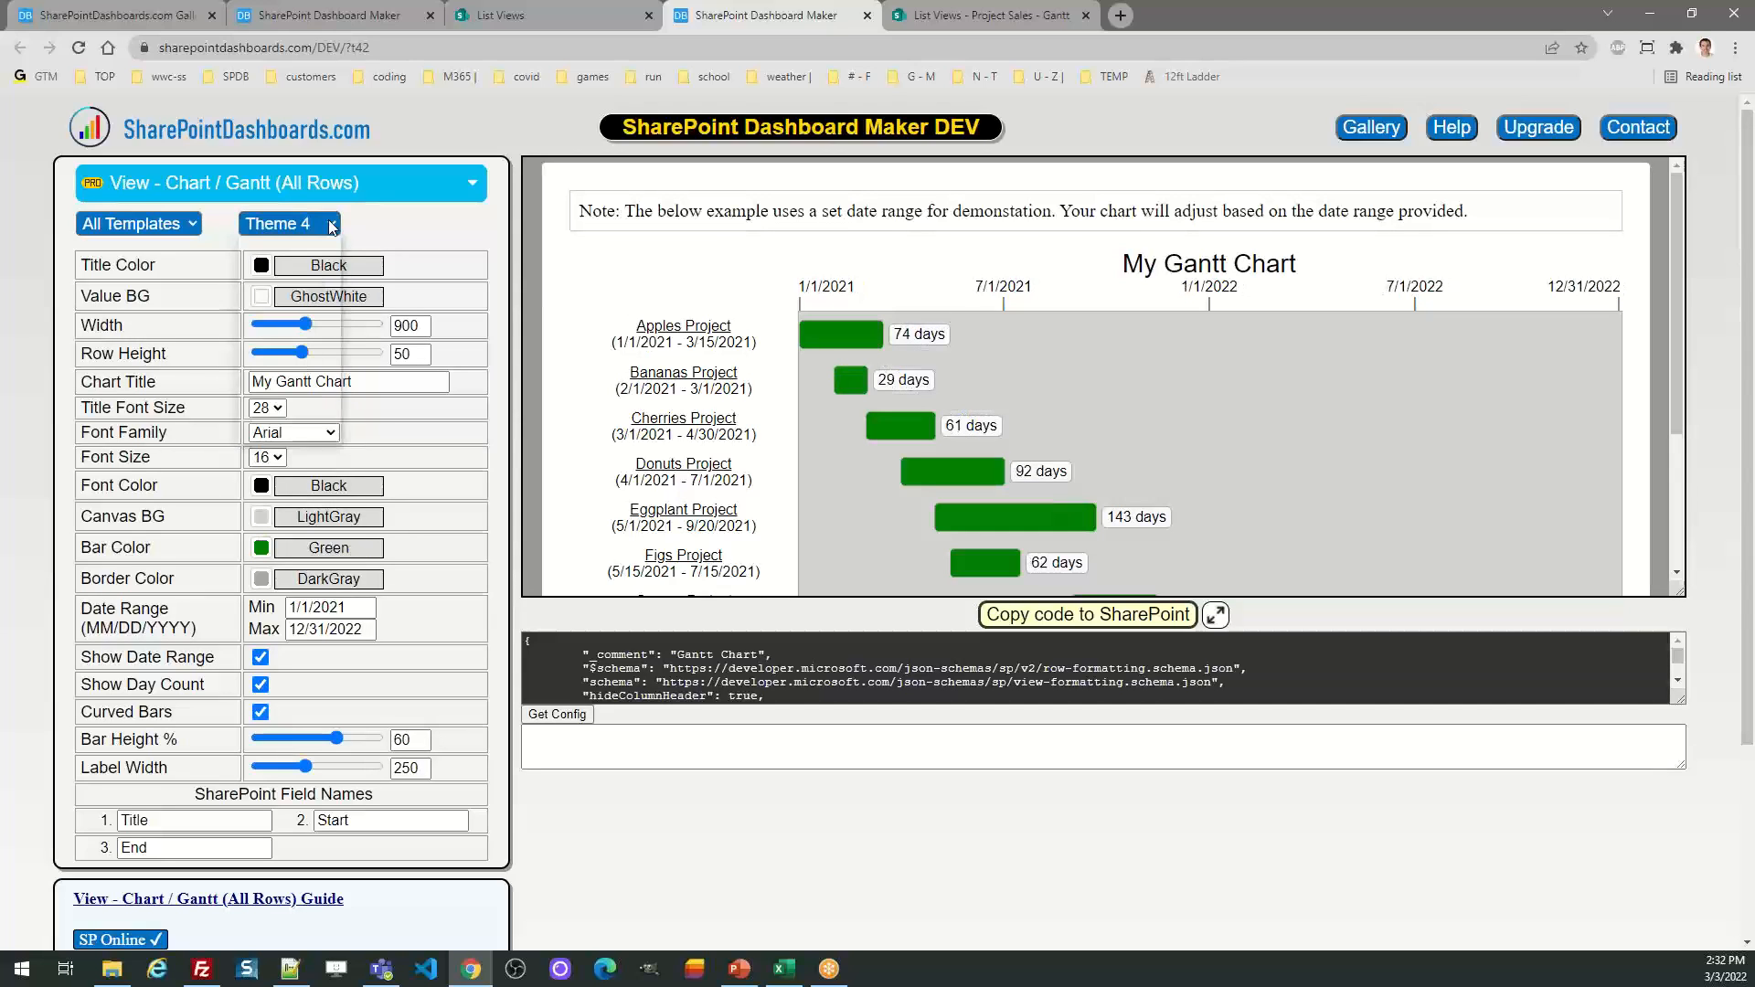
{"action": "left_click", "coordinate": [320, 225]}
{"action": "left_click", "coordinate": [322, 288]}
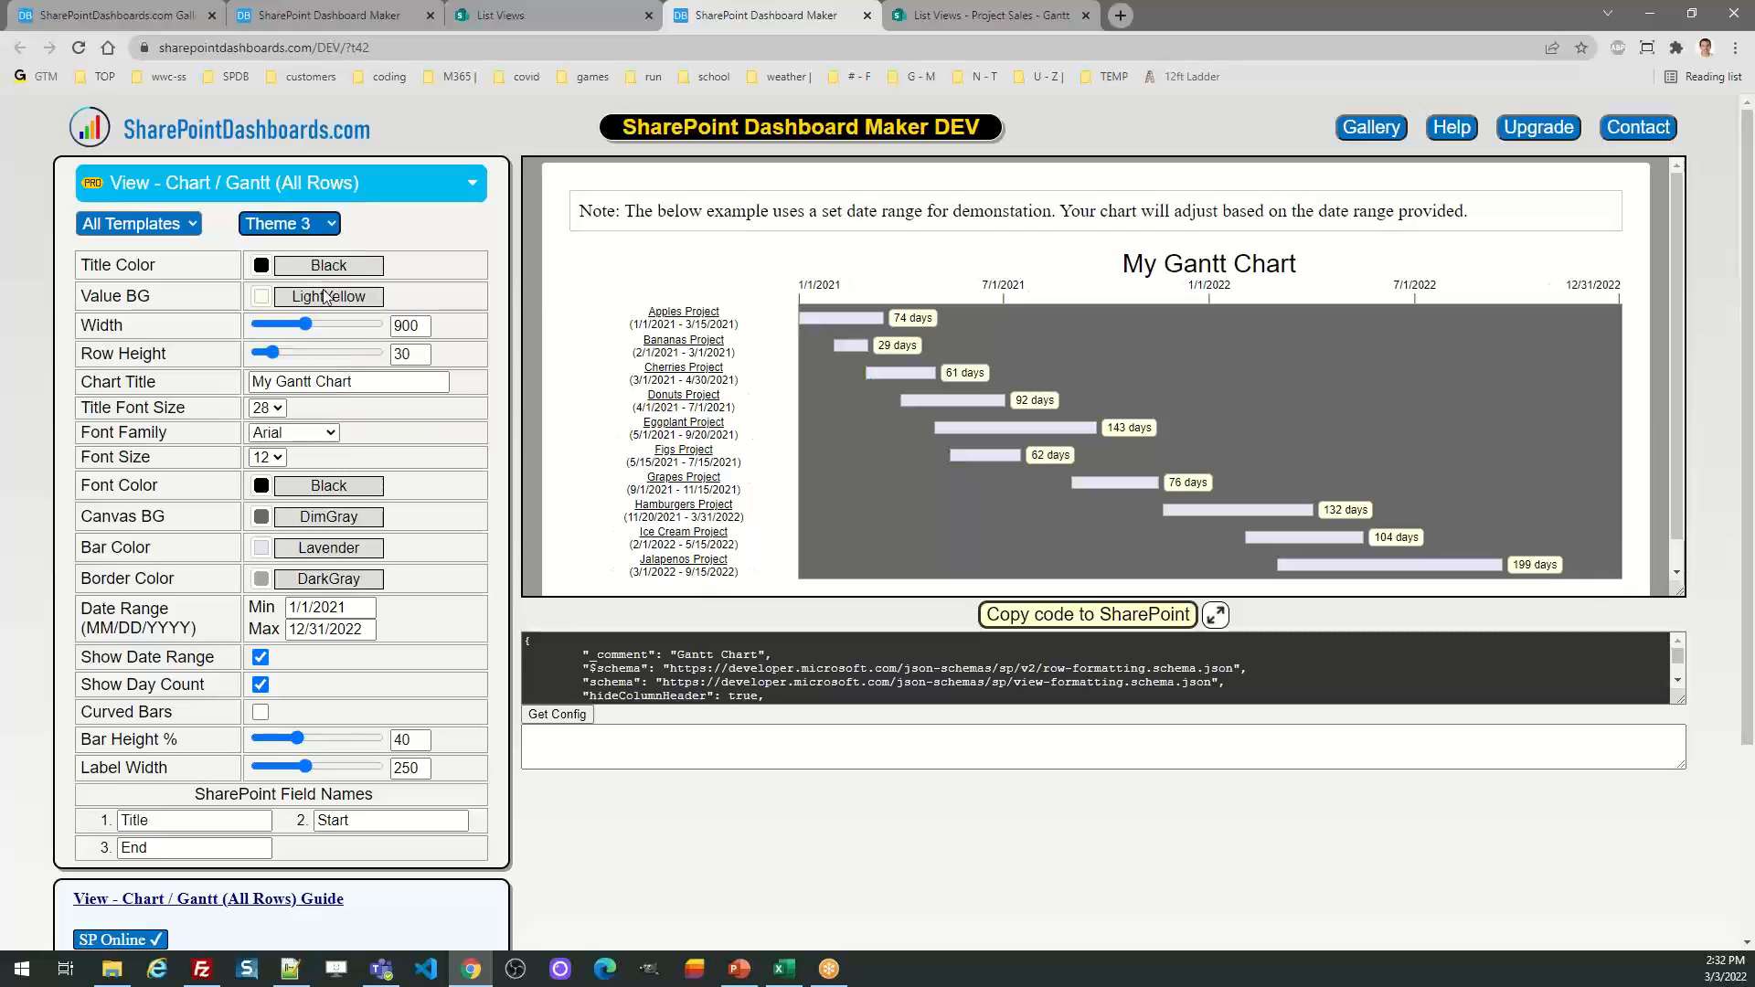
Apply Theme 2 to the Gantt chart and copy the generated code for SharePoint
{"action": "left_click", "coordinate": [322, 224]}
{"action": "left_click", "coordinate": [321, 268]}
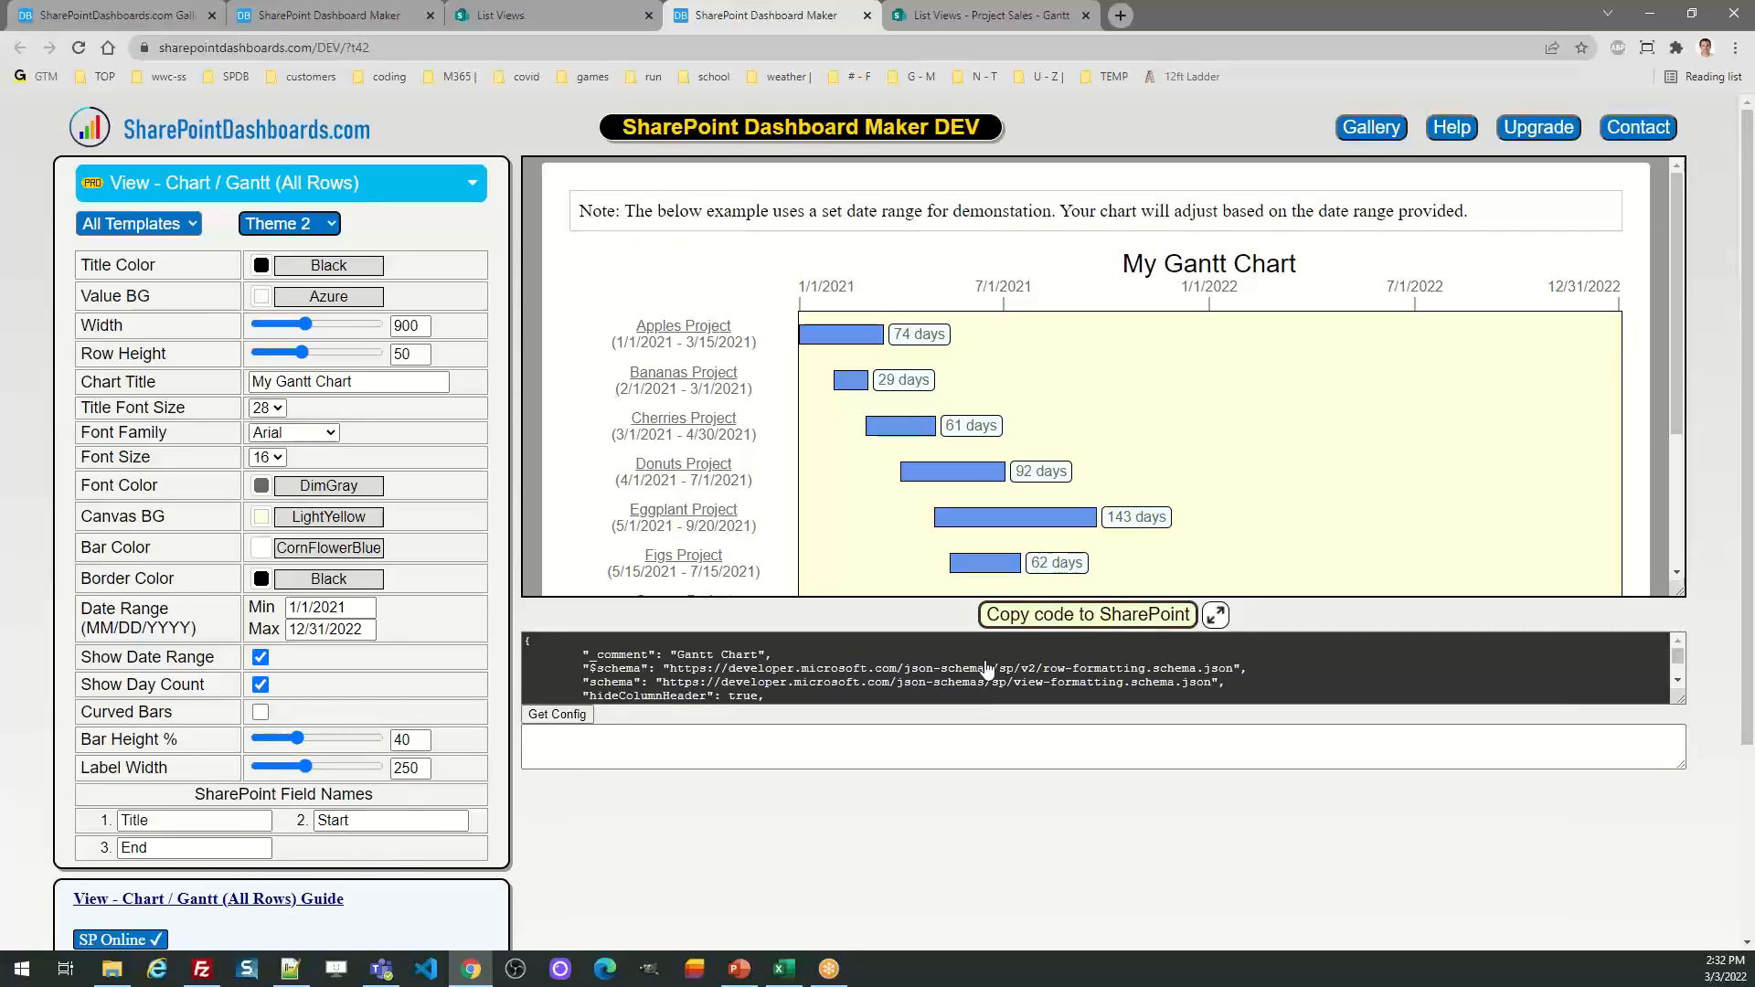
{"action": "left_click", "coordinate": [1096, 622]}
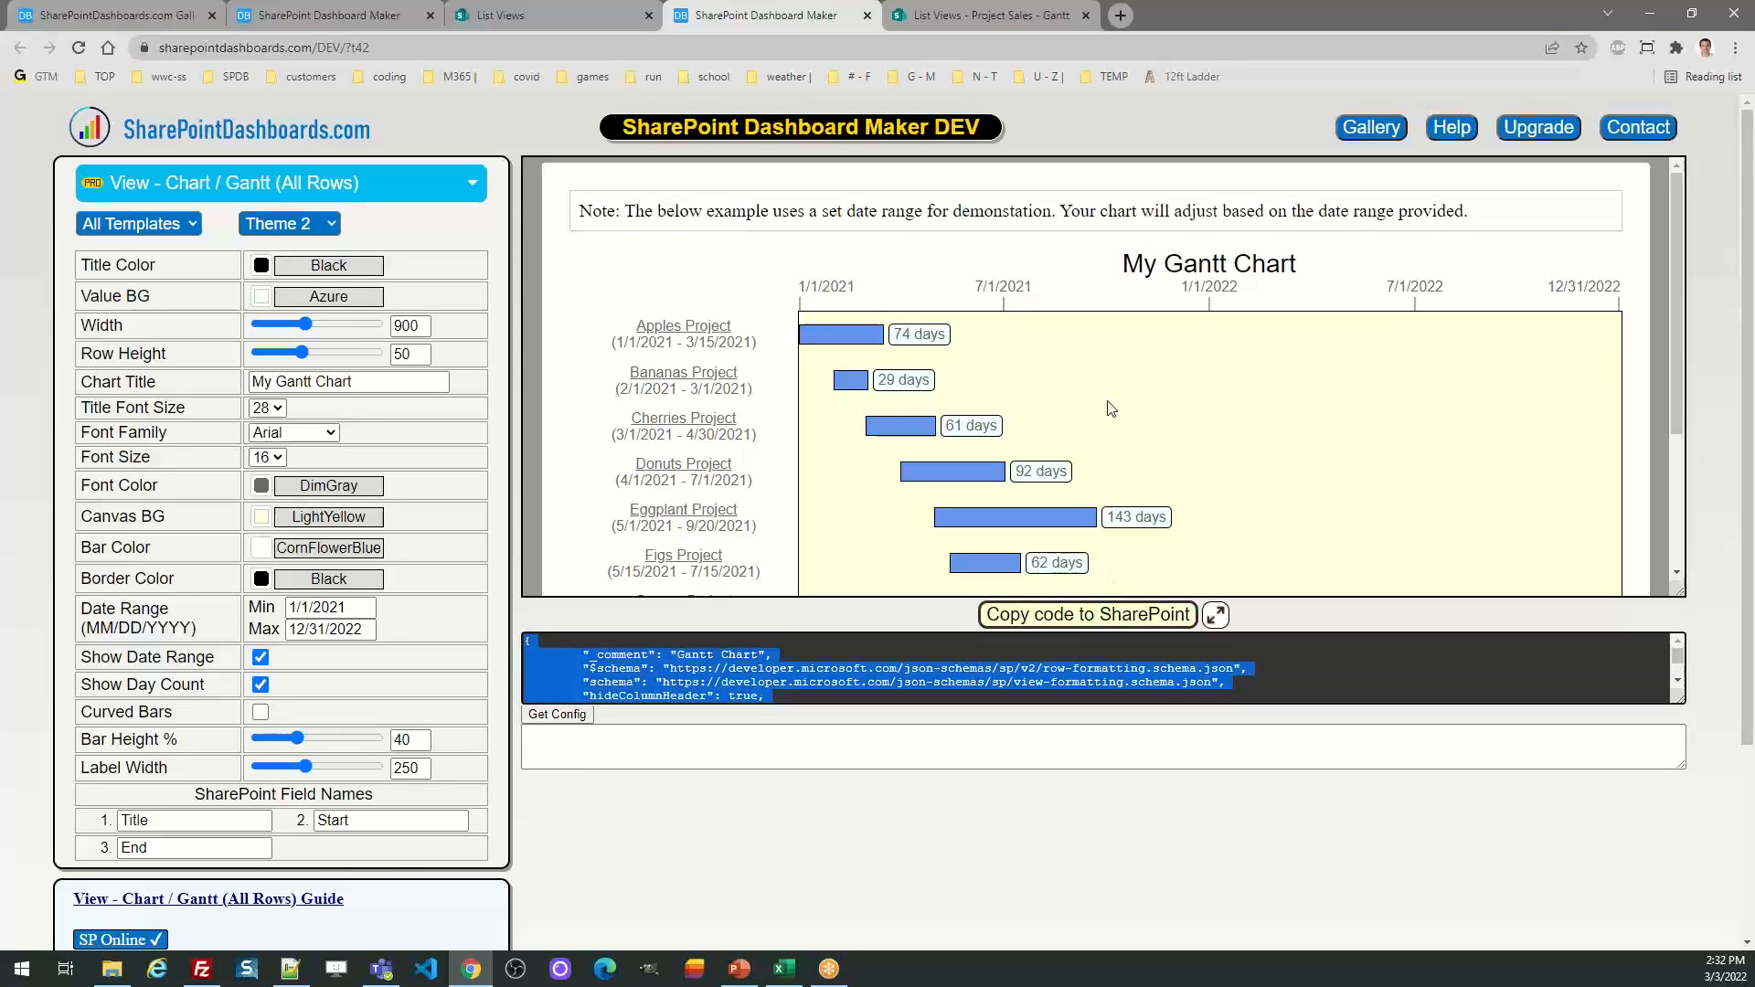
In the SharePoint Project Sales list, replace the Gantt view's formatting JSON with the copied code, save it and look over the chart
{"action": "left_click", "coordinate": [1042, 16]}
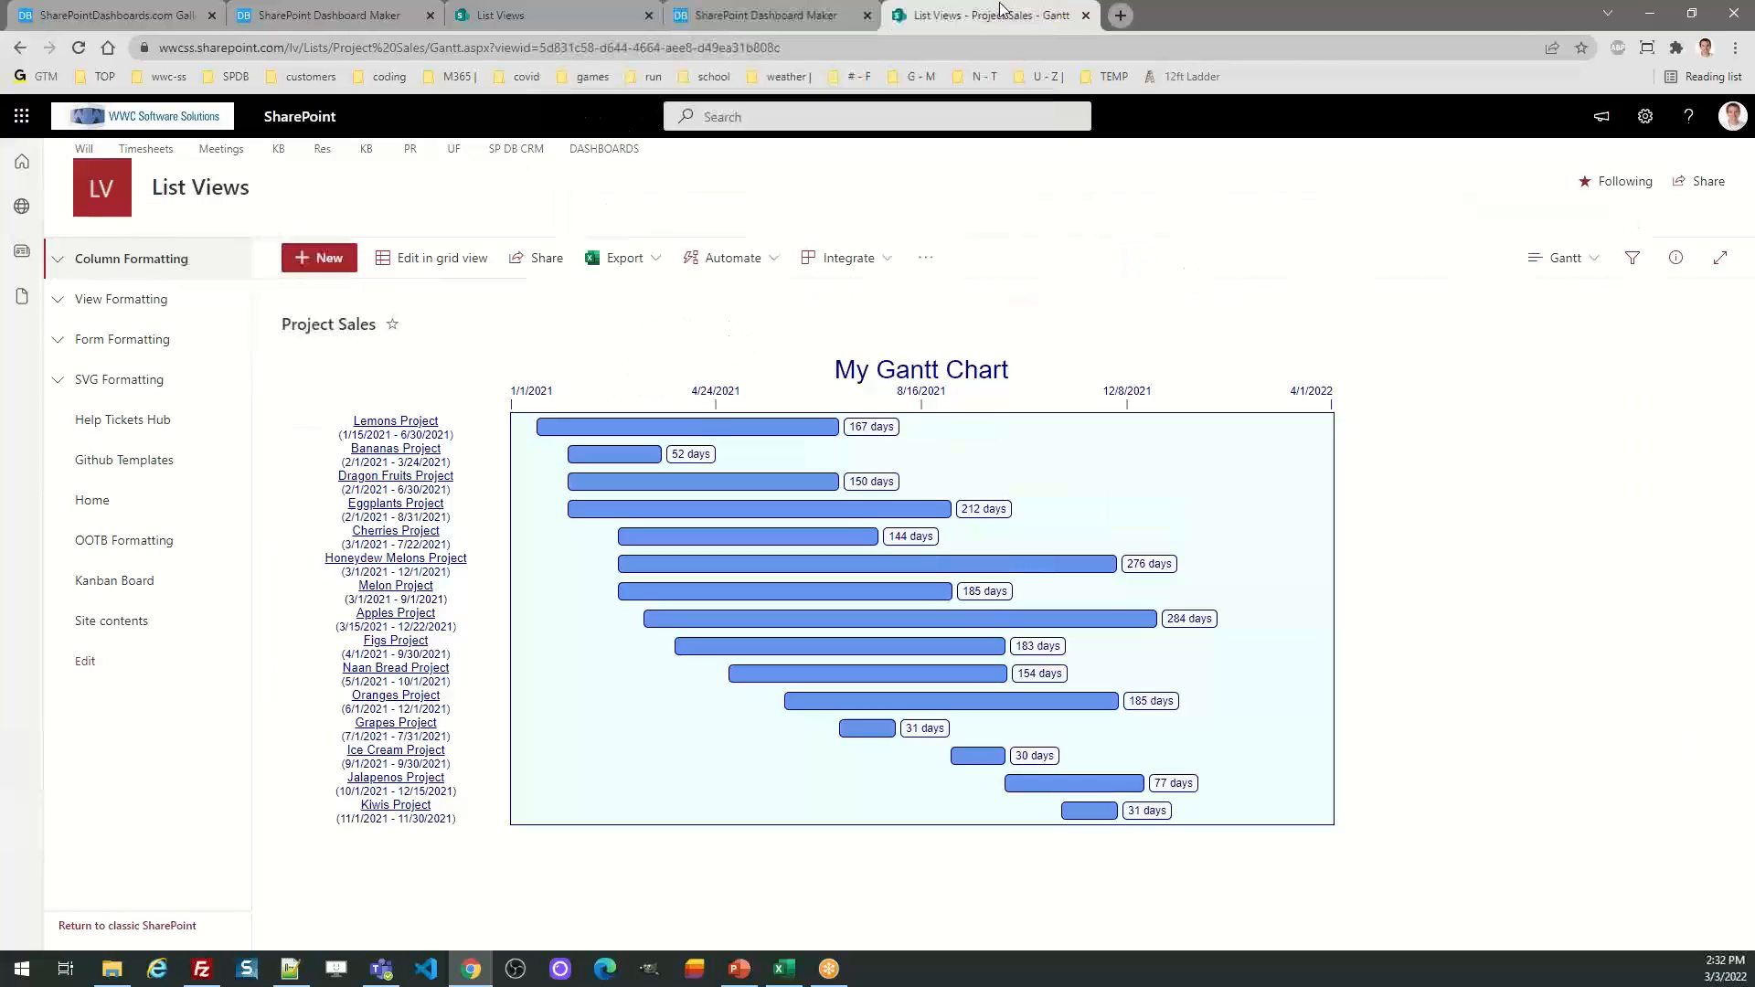
{"action": "left_click", "coordinate": [1561, 258]}
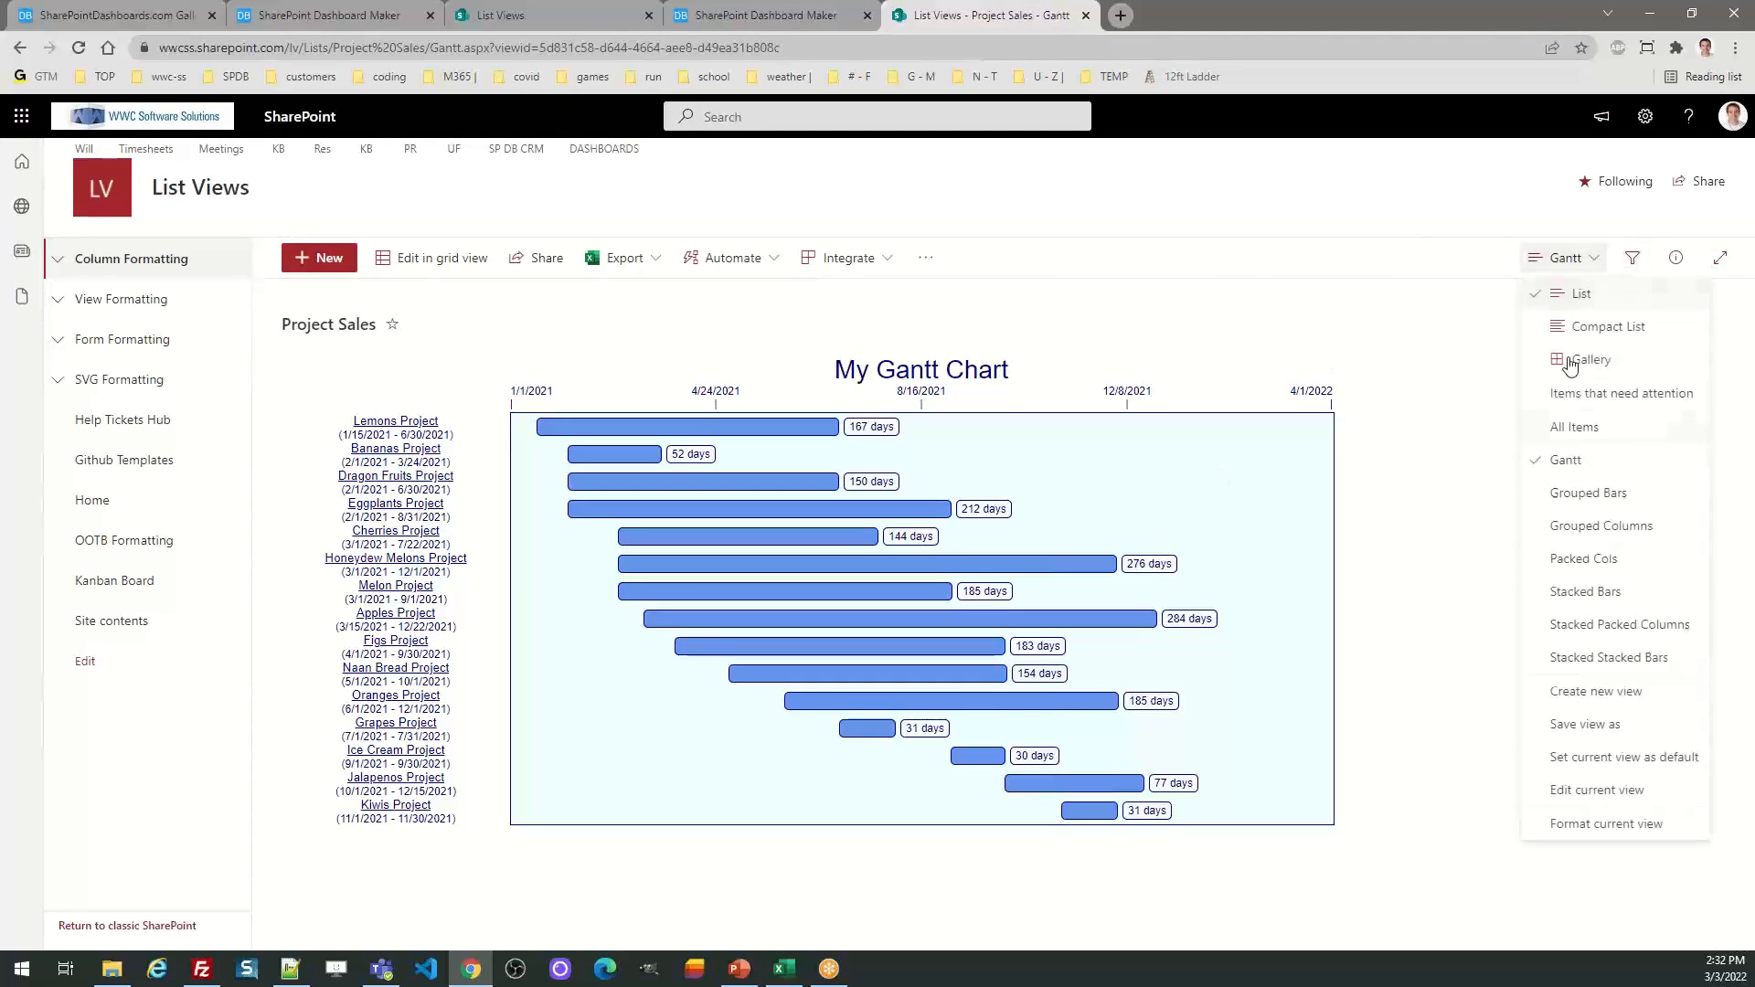
{"action": "left_click", "coordinate": [1605, 824]}
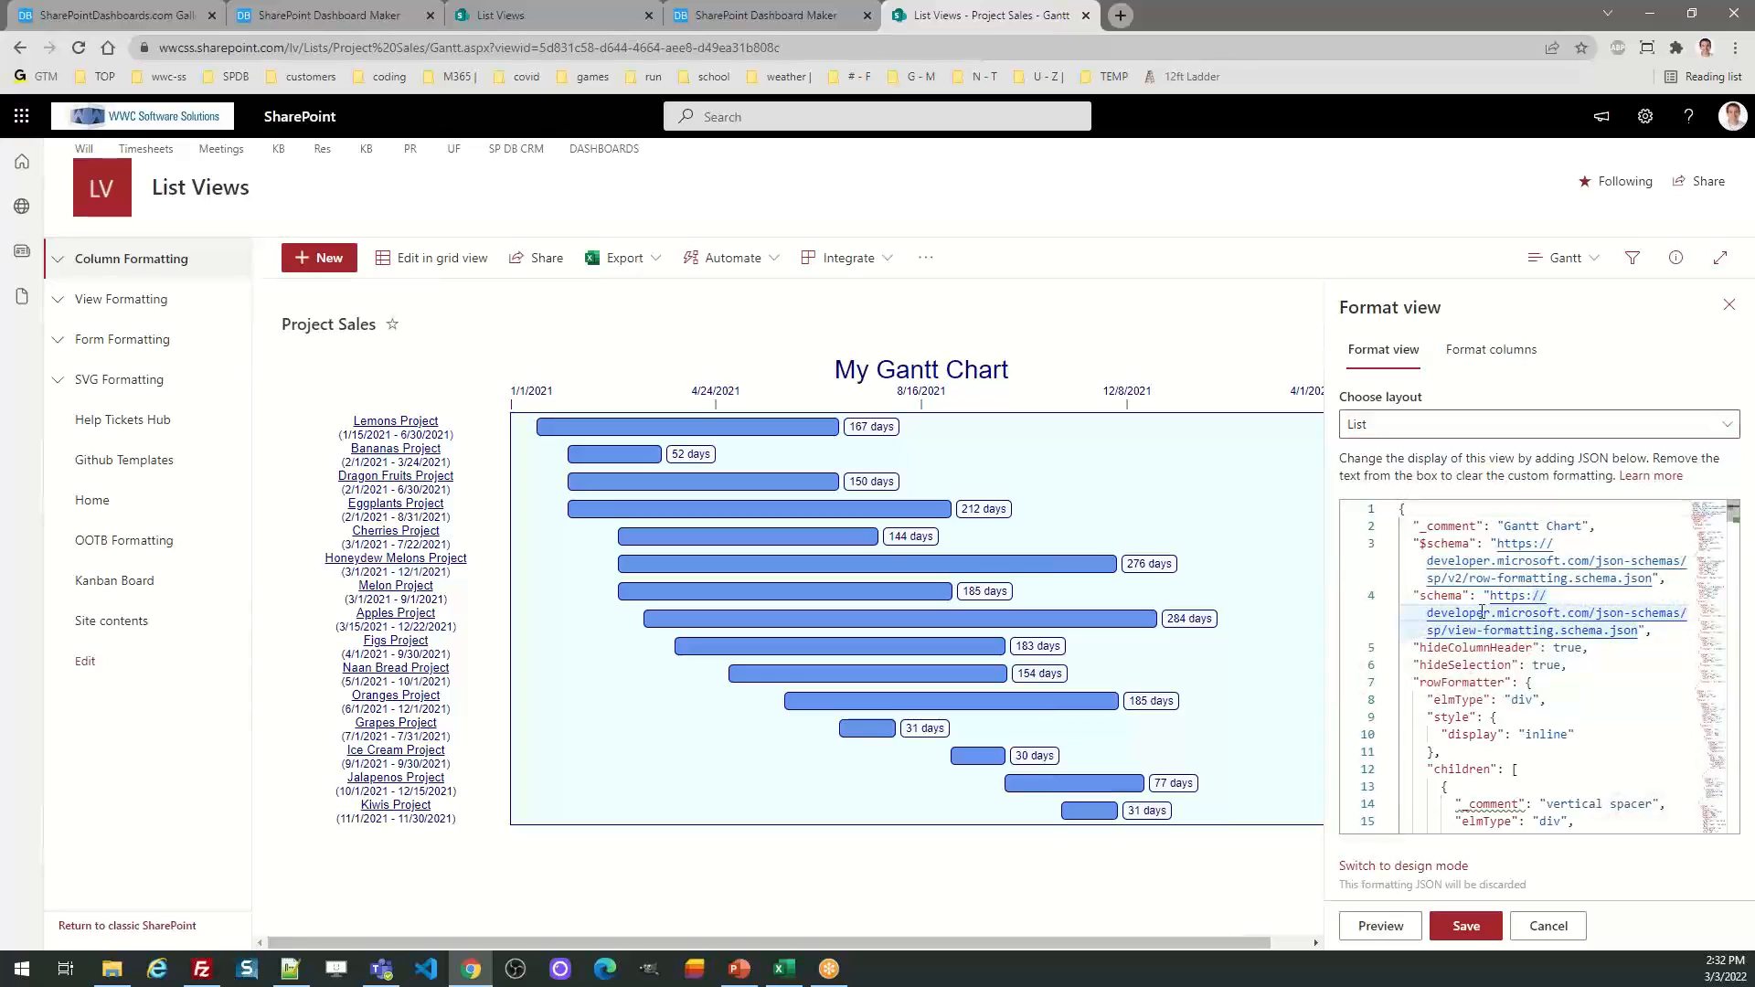
{"action": "key", "text": "ctrl+a"}
{"action": "key", "text": "ctrl+v"}
{"action": "left_click", "coordinate": [1466, 927]}
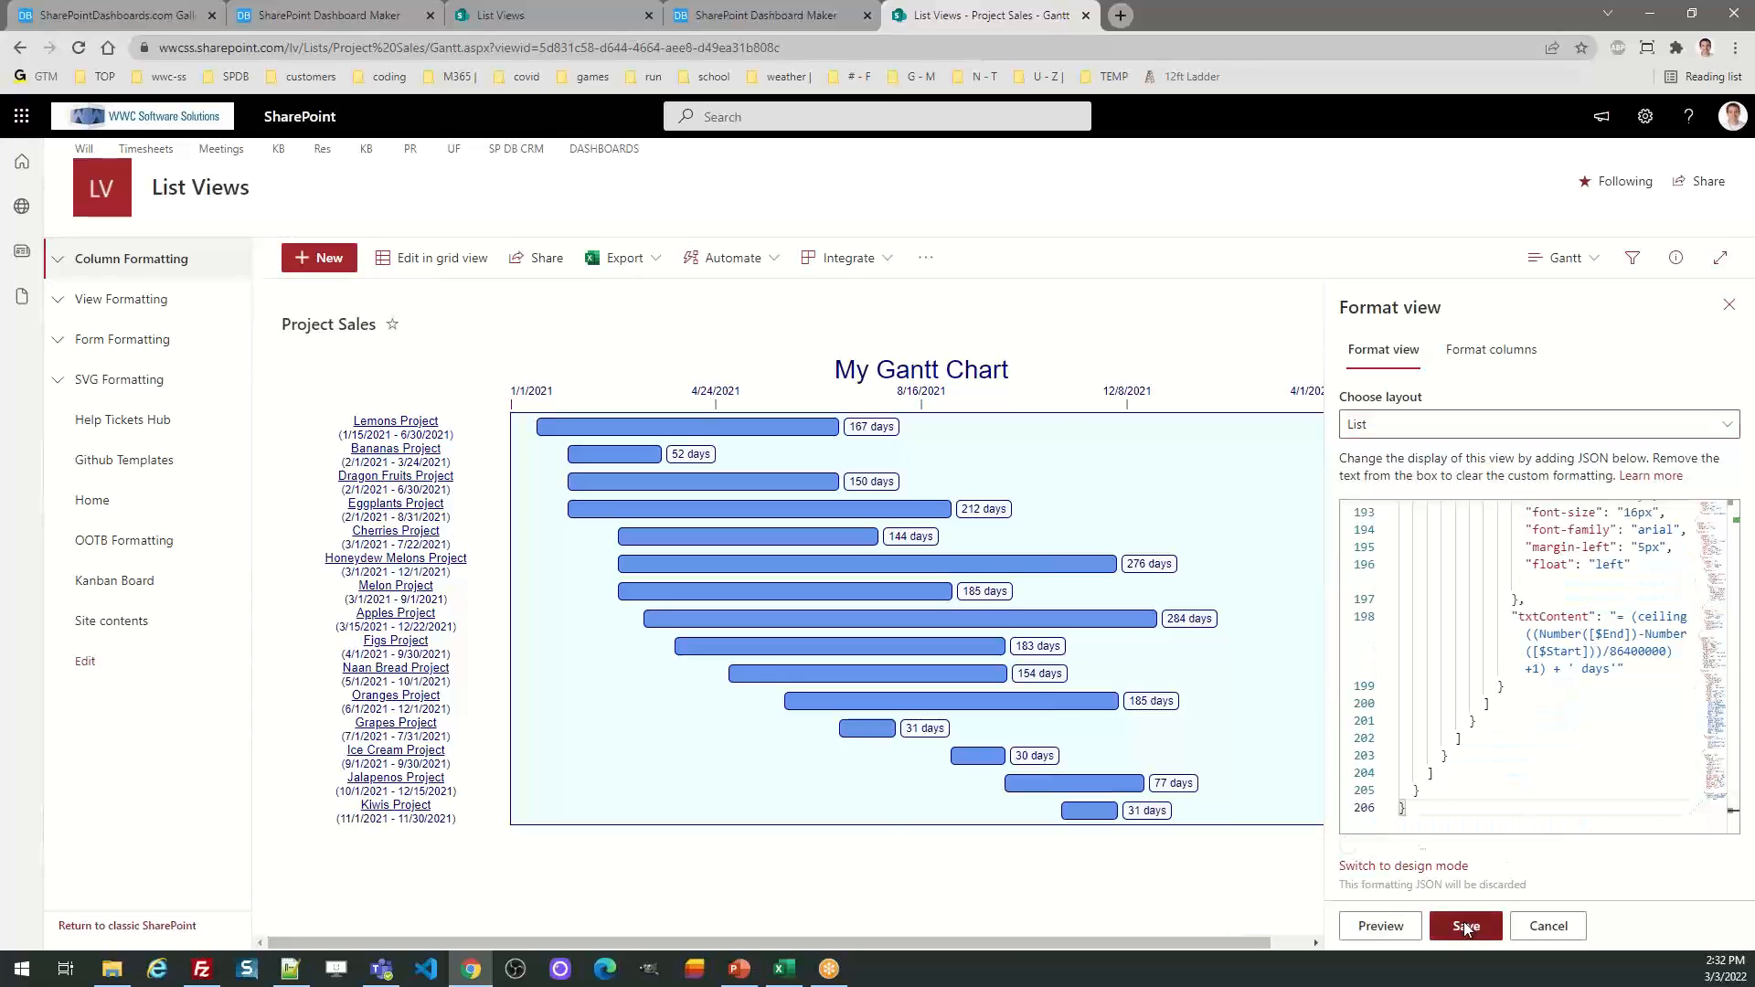
{"action": "left_click", "coordinate": [1729, 305]}
{"action": "left_click_drag", "start_coordinate": [1750, 397], "coordinate": [1742, 338]}
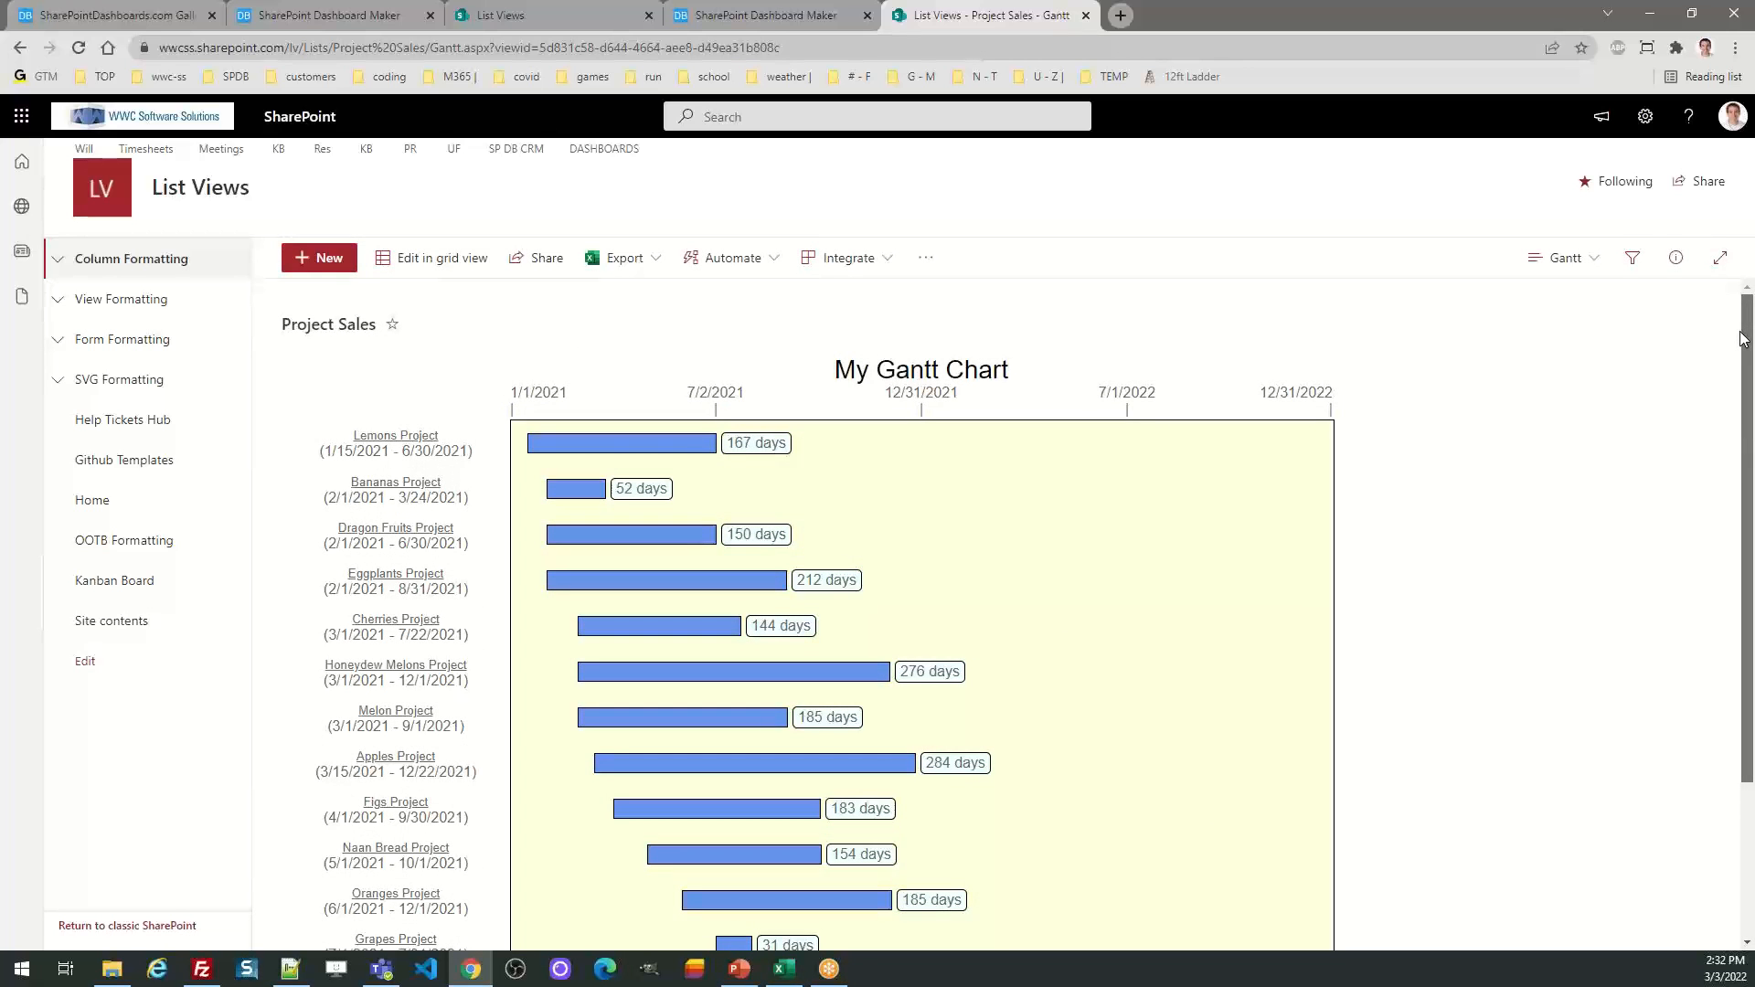
{"action": "mouse_move", "coordinate": [1741, 339]}
{"action": "left_mouse_down"}
{"action": "mouse_move", "coordinate": [1744, 463]}
{"action": "mouse_move", "coordinate": [1735, 361]}
{"action": "left_mouse_up"}
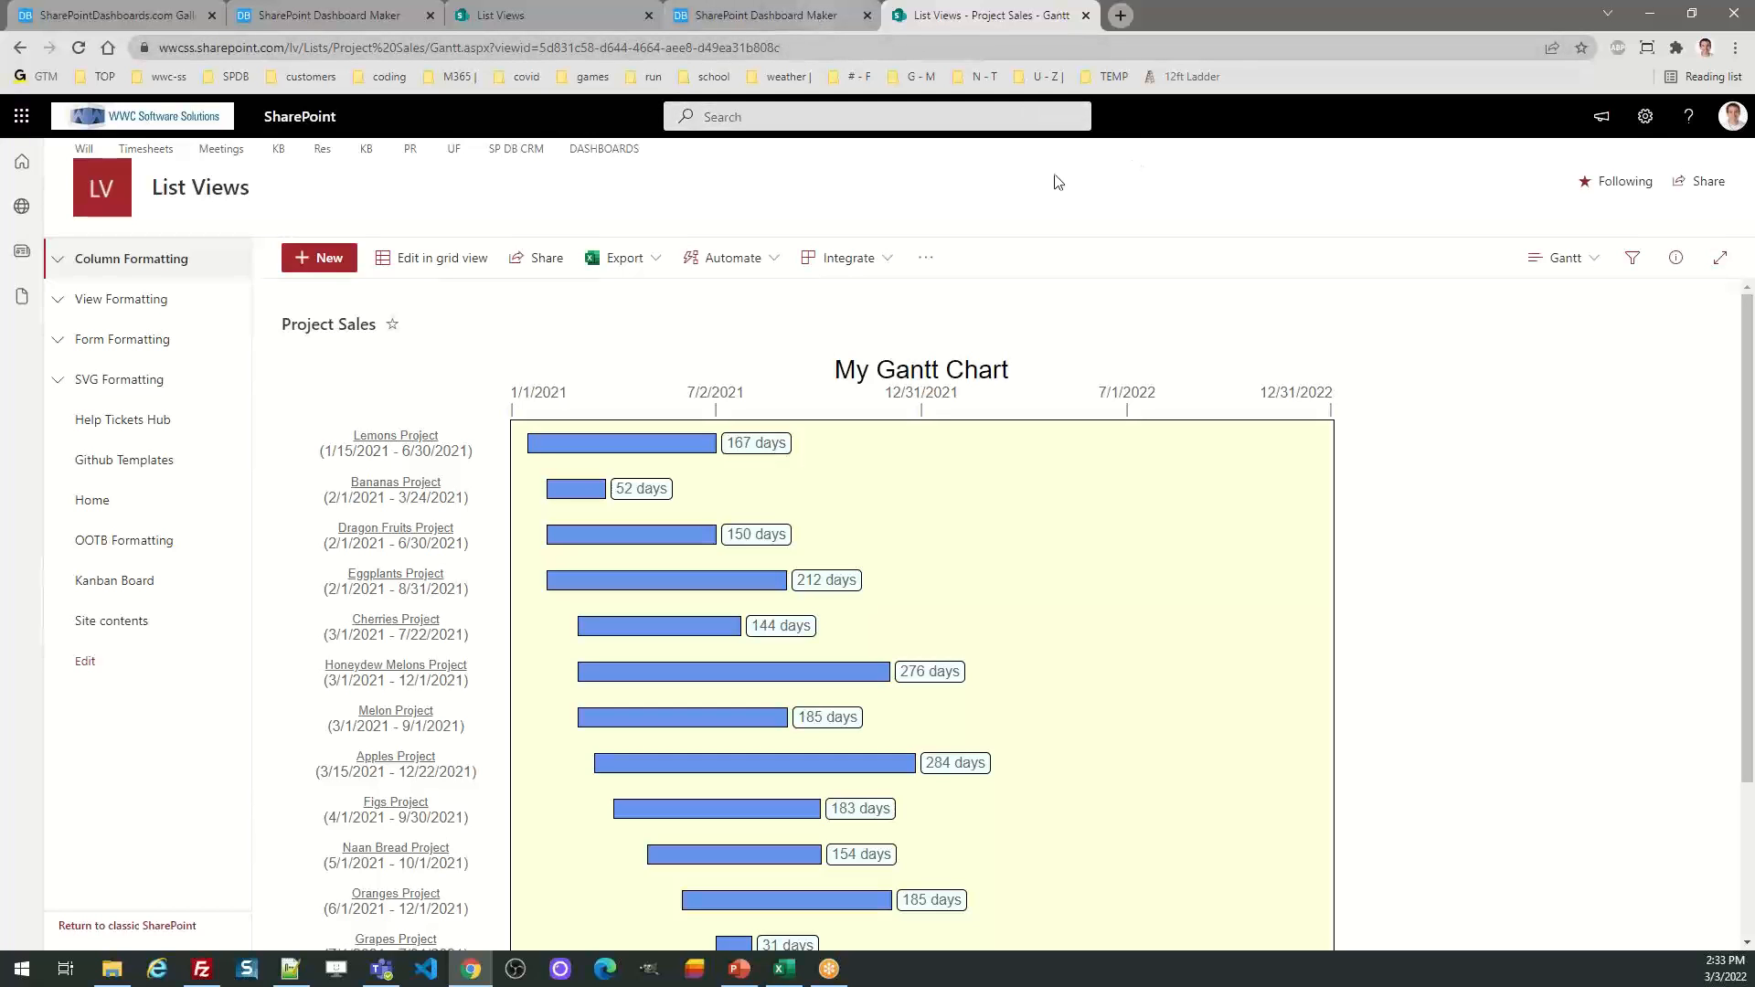
Open the Gantt view's formatting for editing, and set the chart's maximum date to 4/1/2022 in the Dashboard Maker
{"action": "left_click", "coordinate": [1559, 259]}
{"action": "left_click", "coordinate": [1606, 825]}
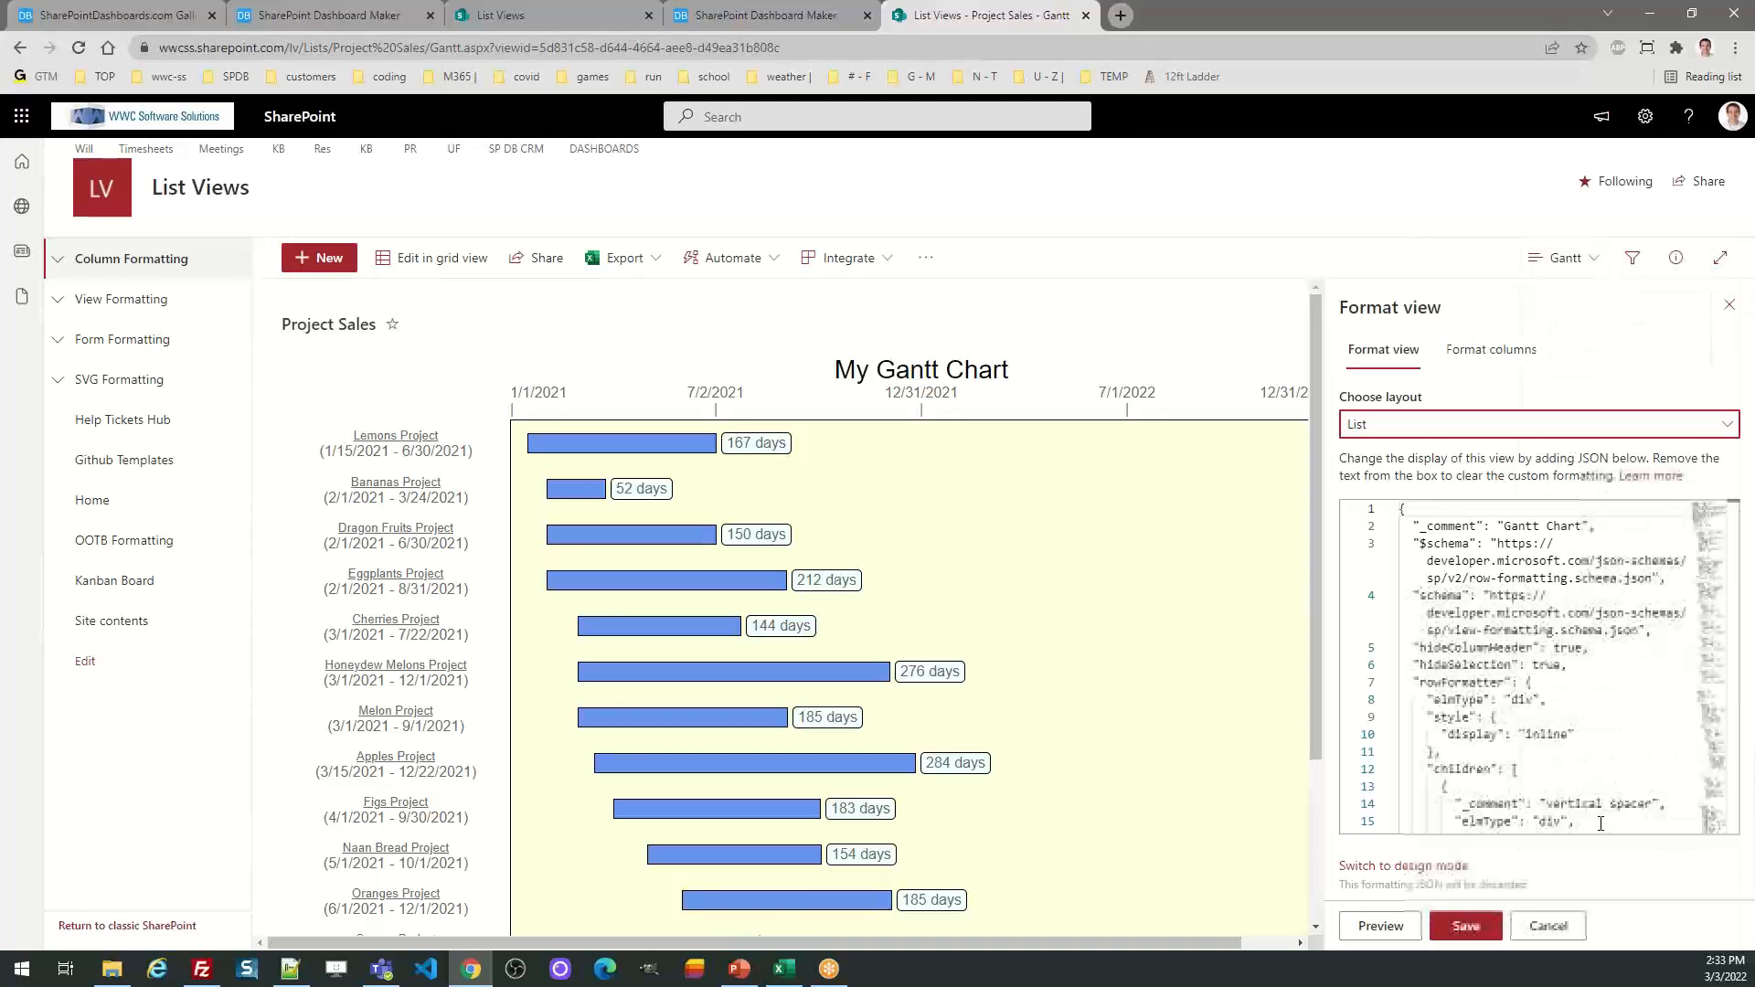
{"action": "left_click", "coordinate": [766, 16]}
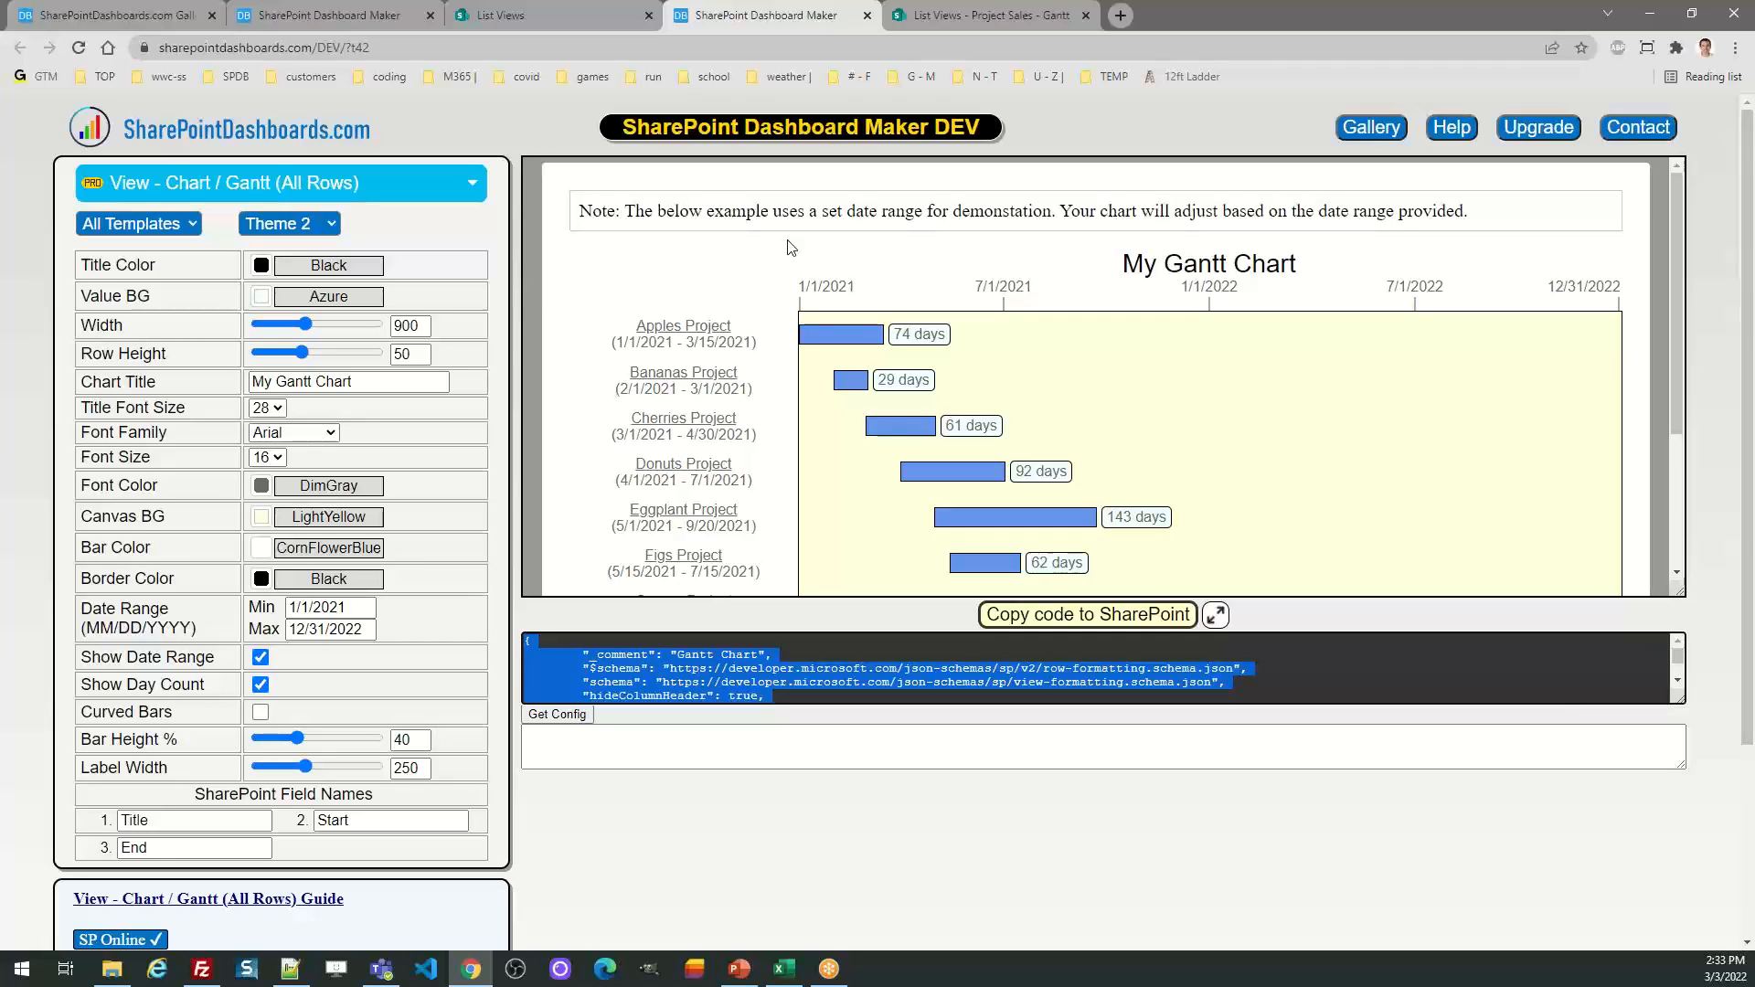
{"action": "left_click_drag", "start_coordinate": [363, 629], "coordinate": [267, 637]}
{"action": "type", "text": "4"}
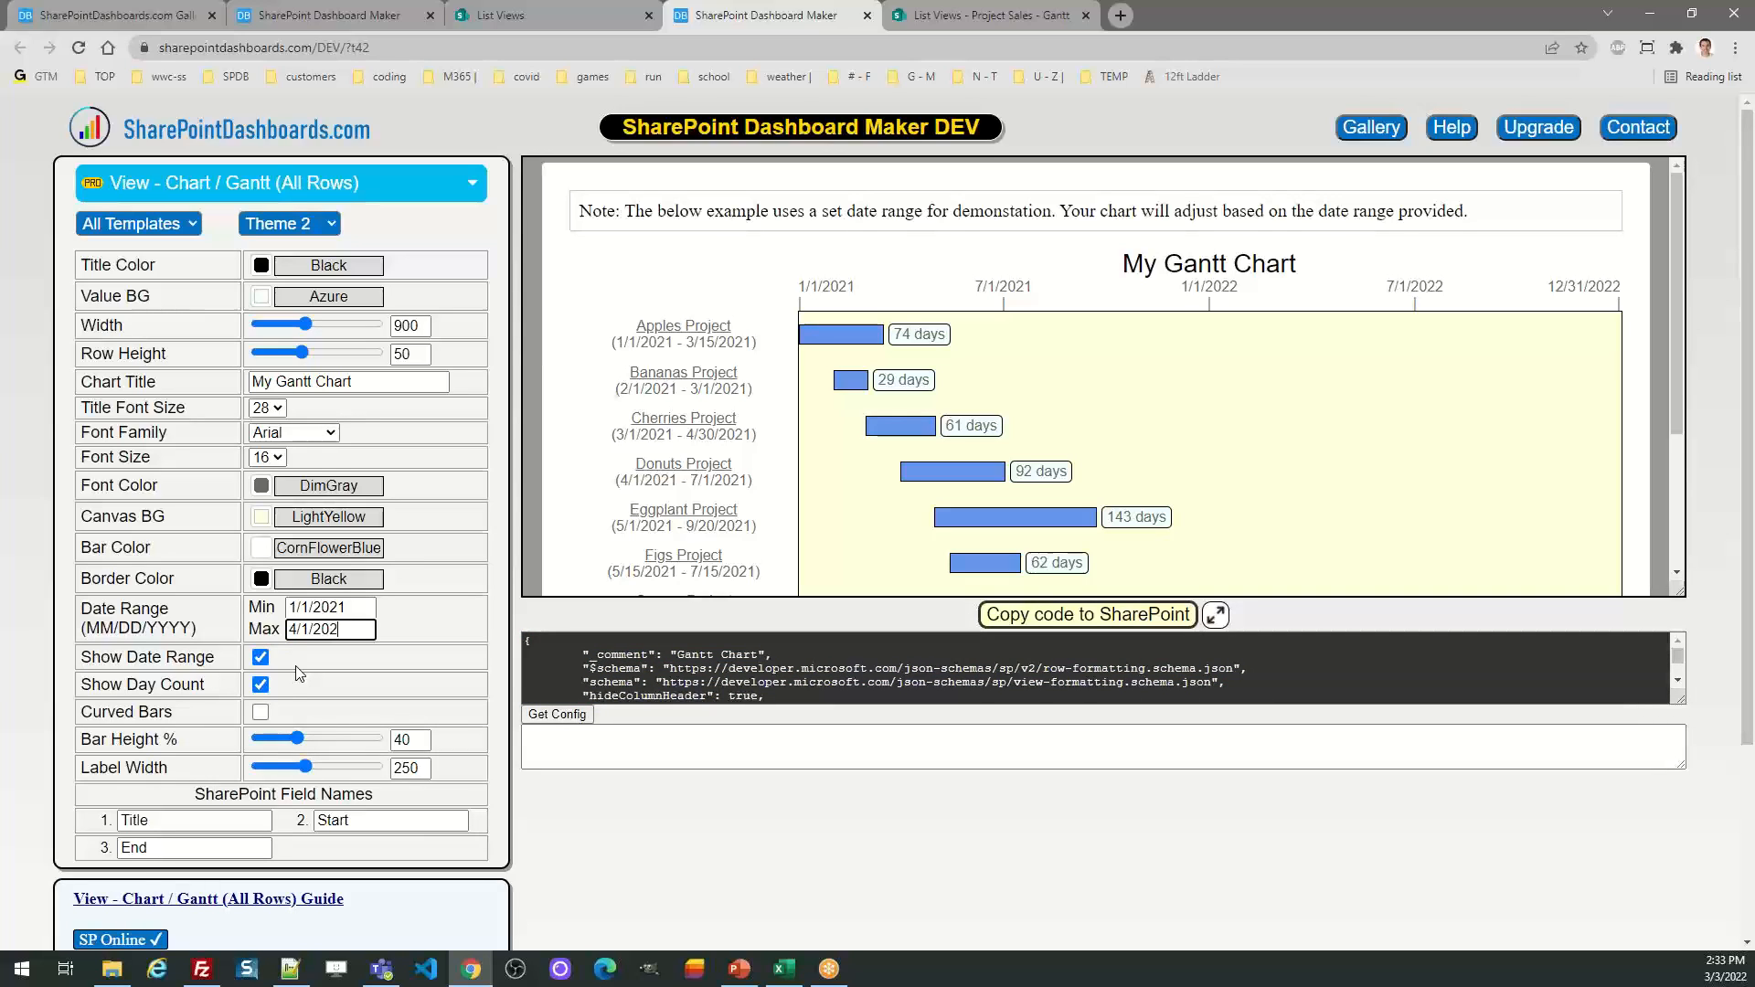
{"action": "key", "text": "Tab"}
Set the Gantt chart's width to 1200 and copy the updated code for SharePoint
{"action": "double_click", "coordinate": [435, 327]}
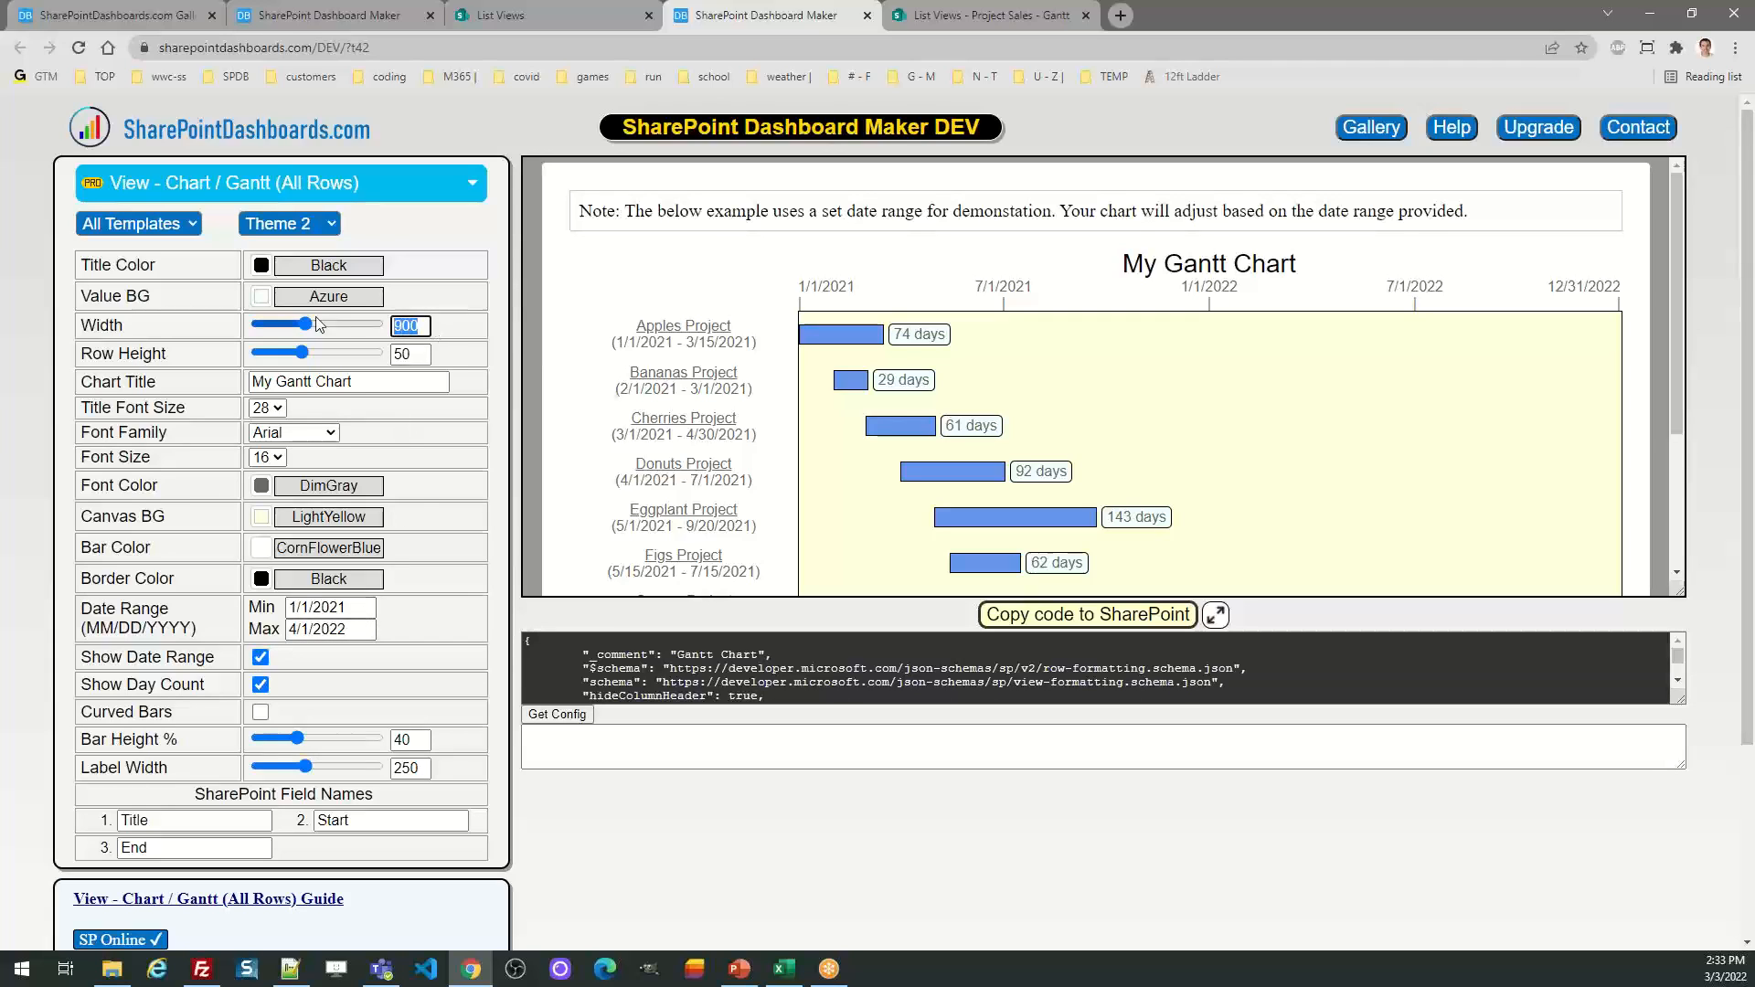
{"action": "type", "text": "1200"}
{"action": "key", "text": "Tab"}
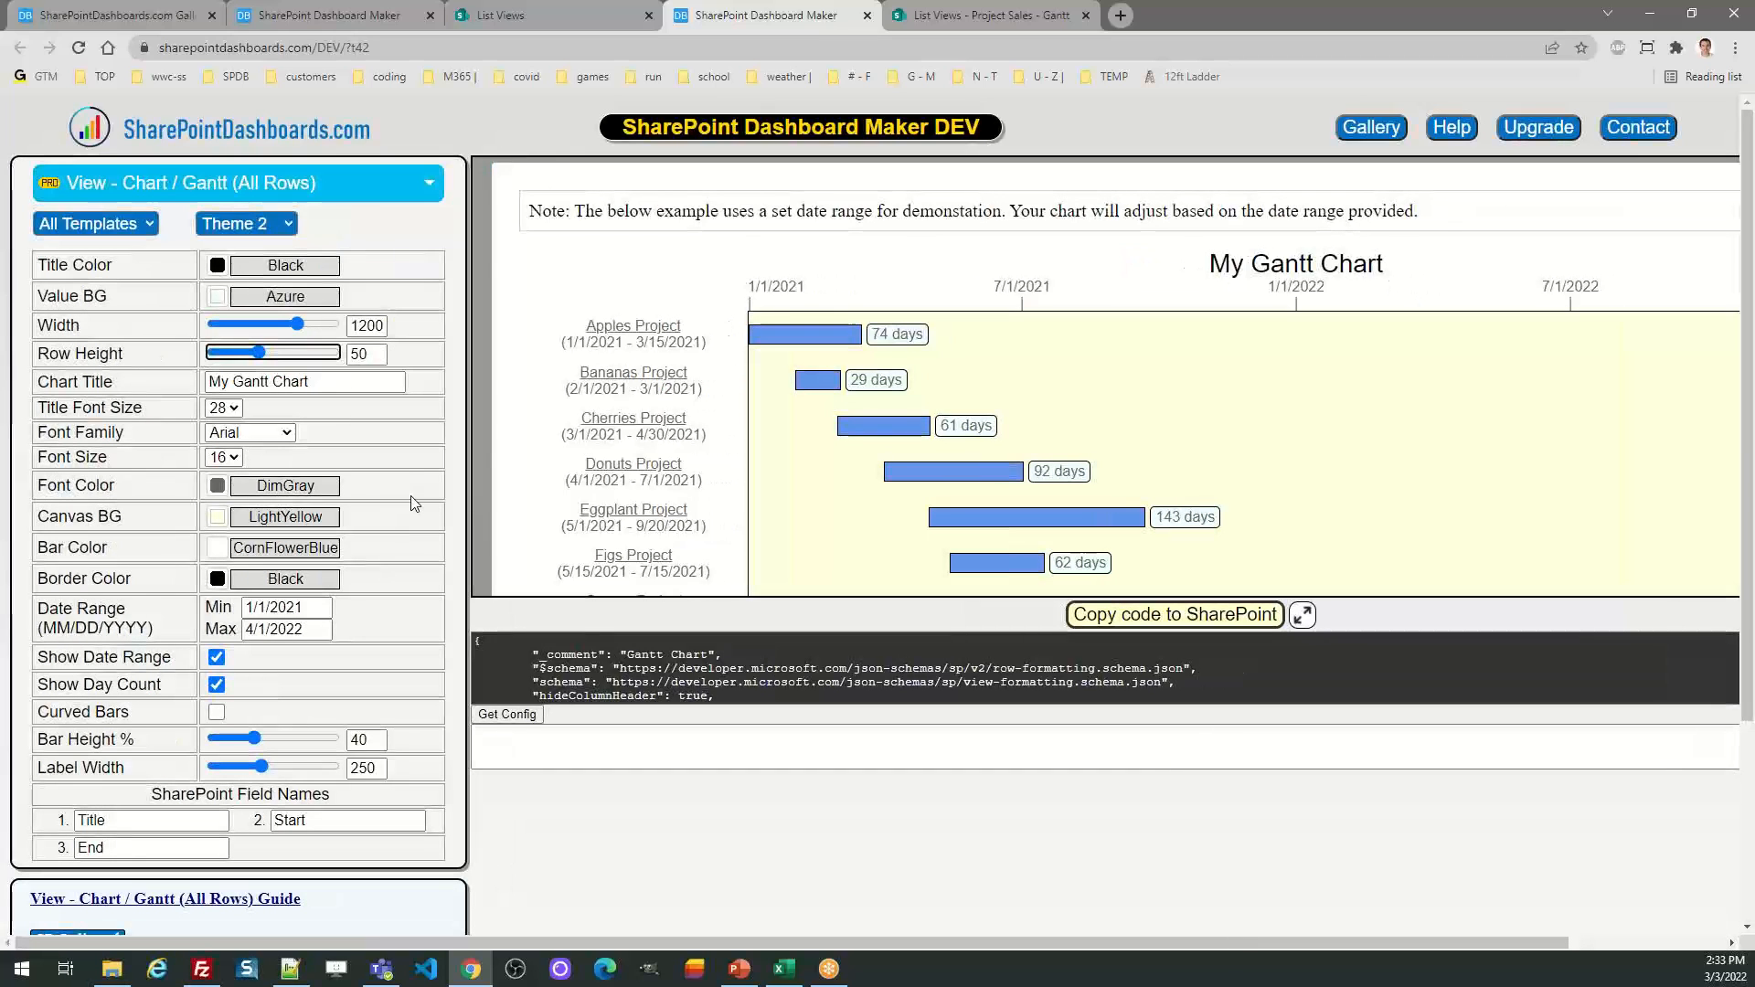
{"action": "left_click", "coordinate": [1209, 618]}
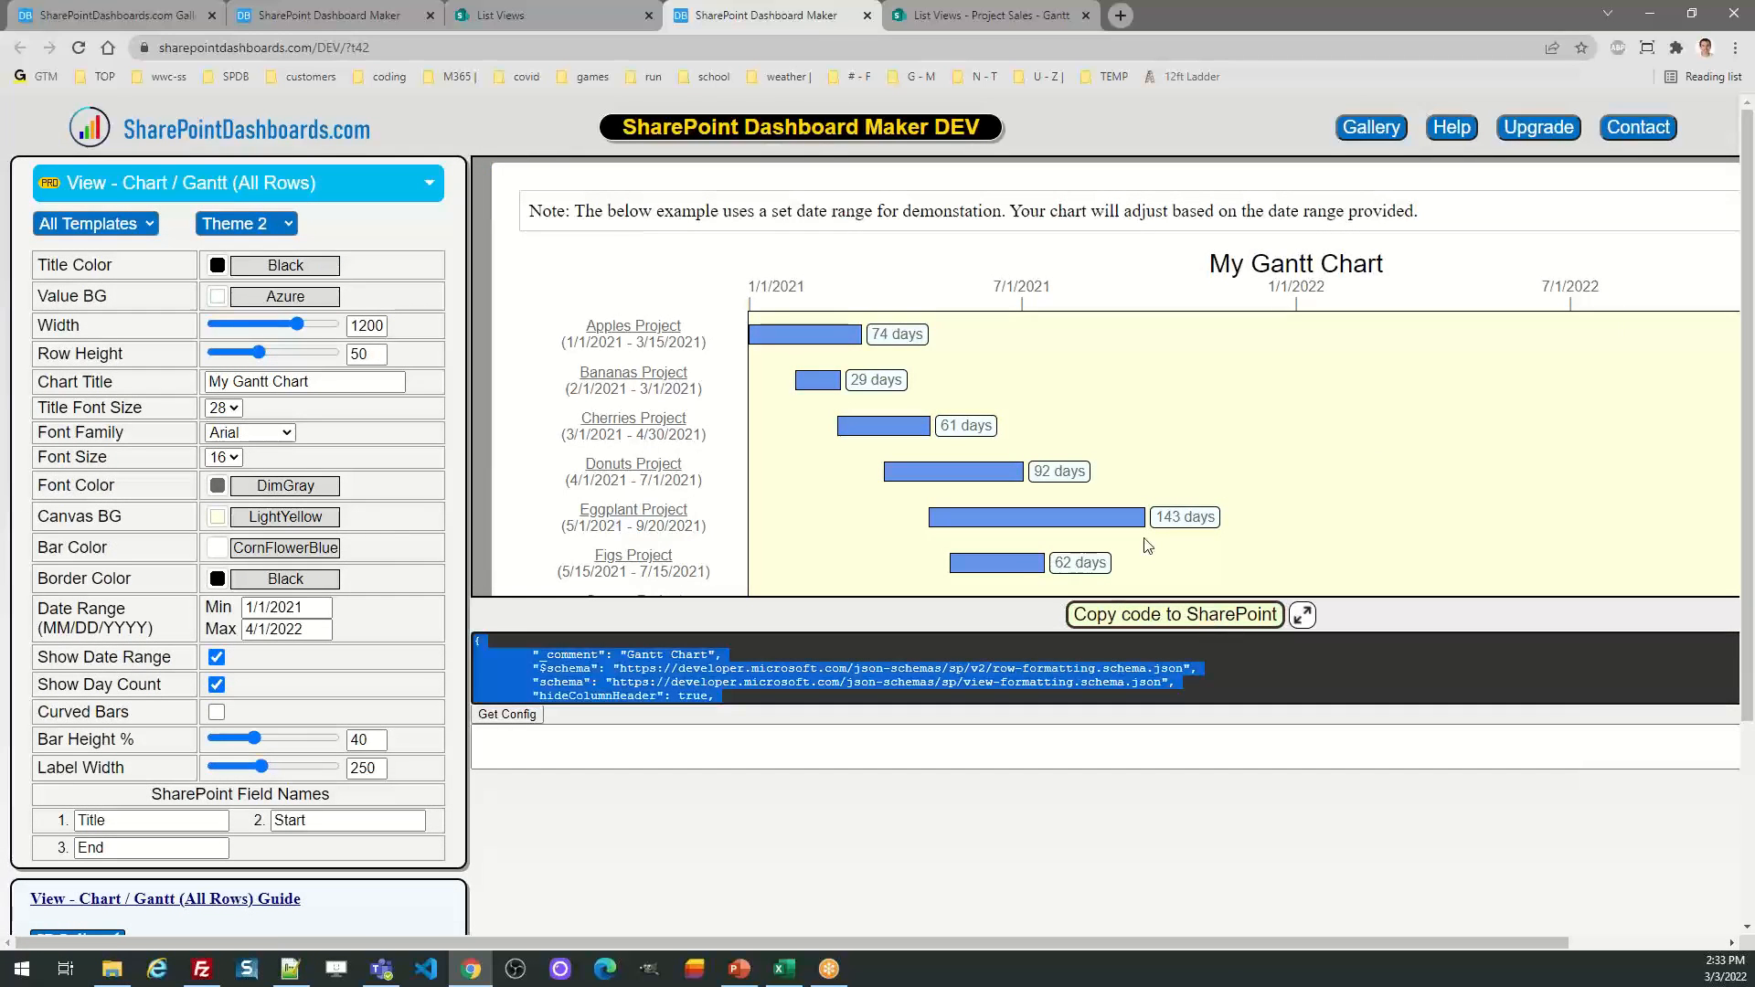
Replace the Project Sales Gantt view's formatting JSON with the updated code, save it and review the whole chart
{"action": "left_click", "coordinate": [986, 15]}
{"action": "left_click", "coordinate": [1543, 649]}
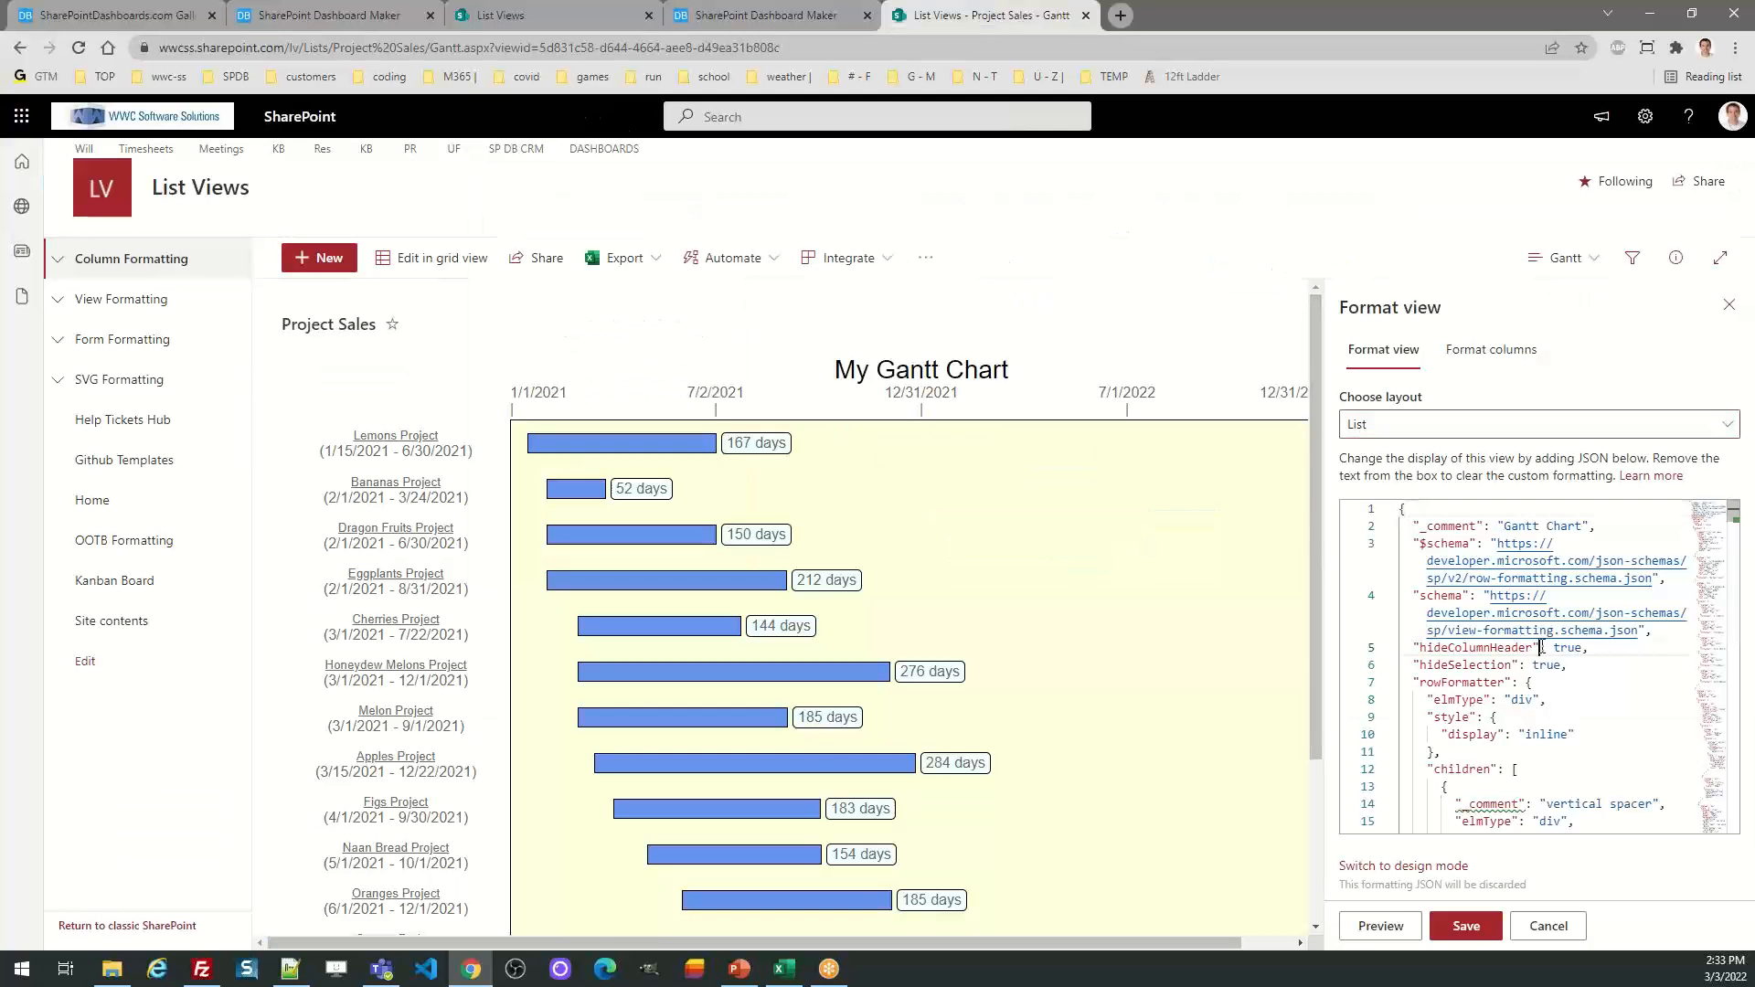
{"action": "key", "text": "ctrl+a"}
{"action": "key", "text": "ctrl+v"}
{"action": "left_click", "coordinate": [1466, 926]}
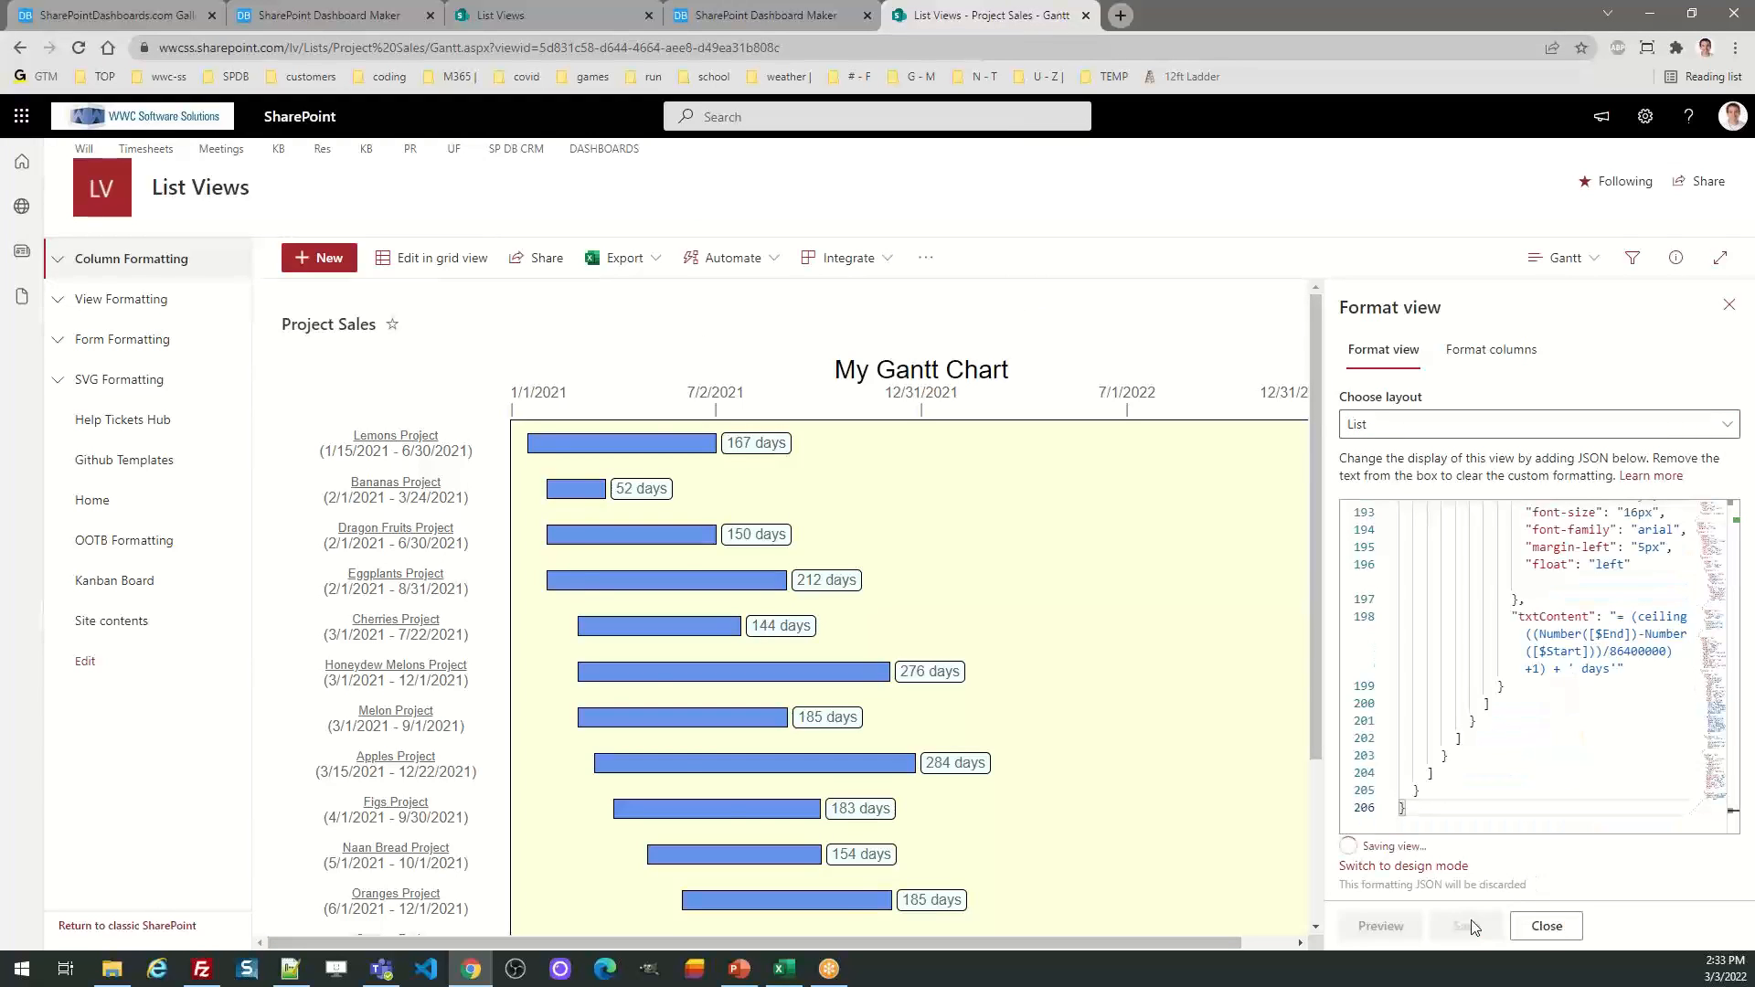
{"action": "left_click", "coordinate": [1728, 305]}
{"action": "scroll", "coordinate": [918, 548], "scroll_direction": "down", "scroll_amount": 2}
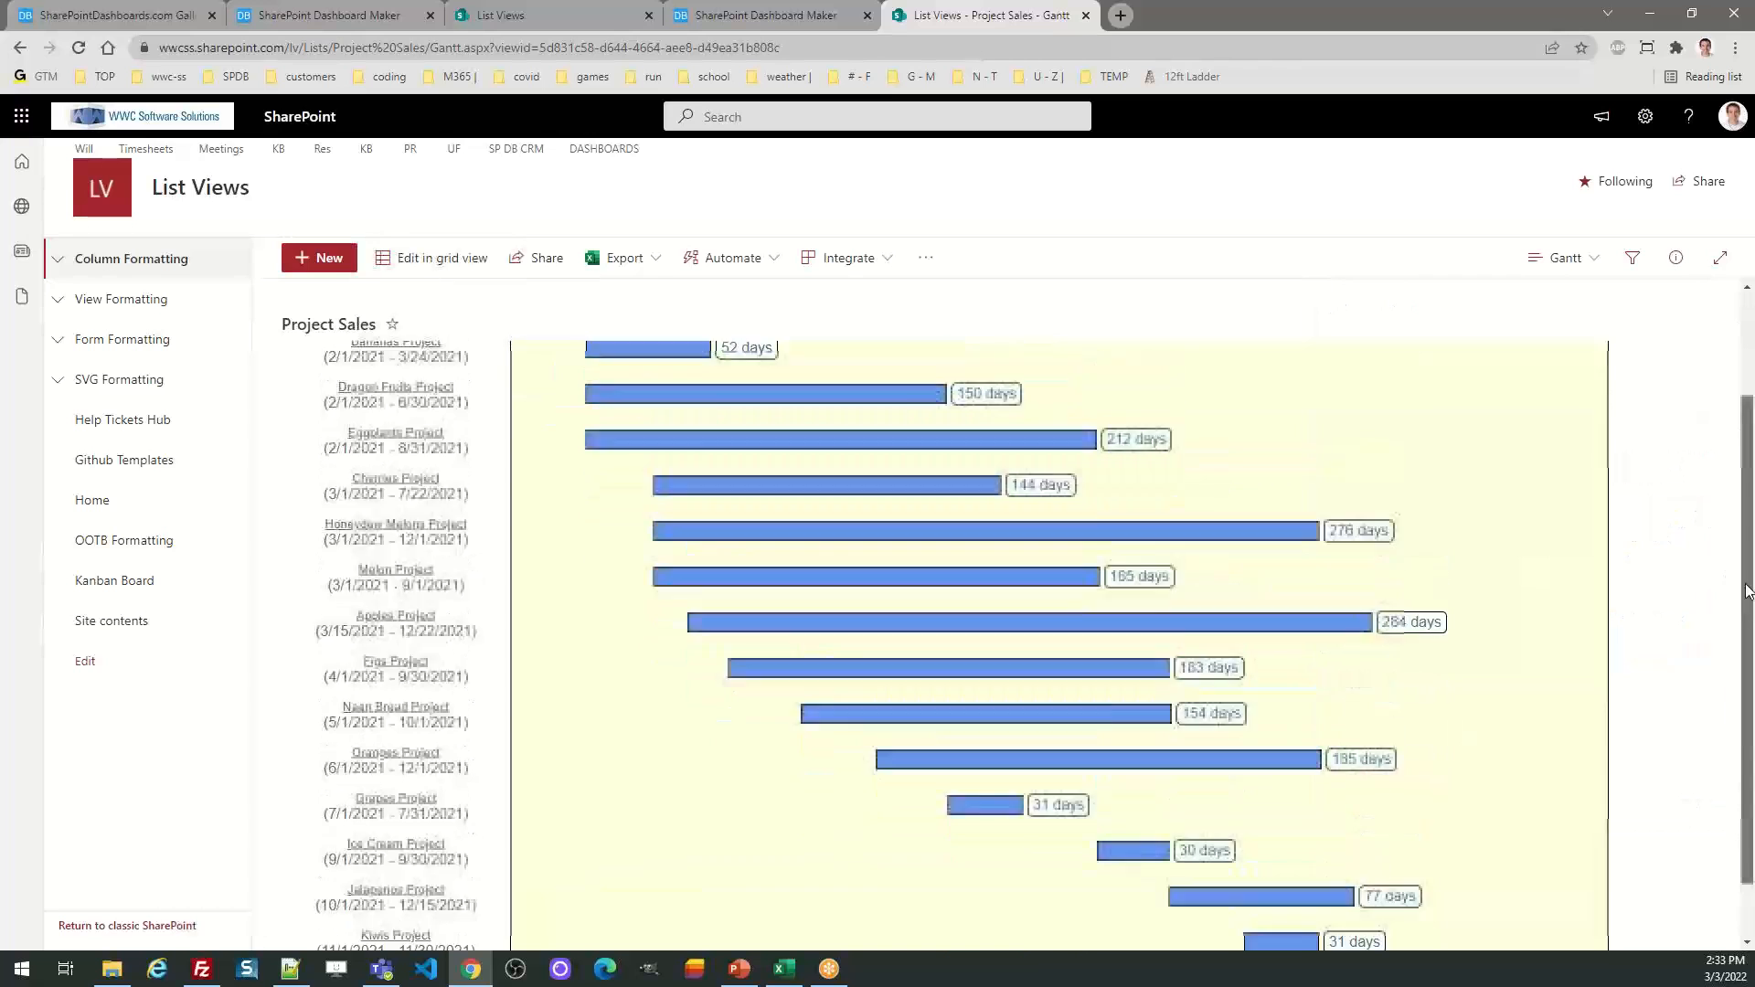
{"action": "scroll", "coordinate": [918, 549], "scroll_direction": "up", "scroll_amount": 2}
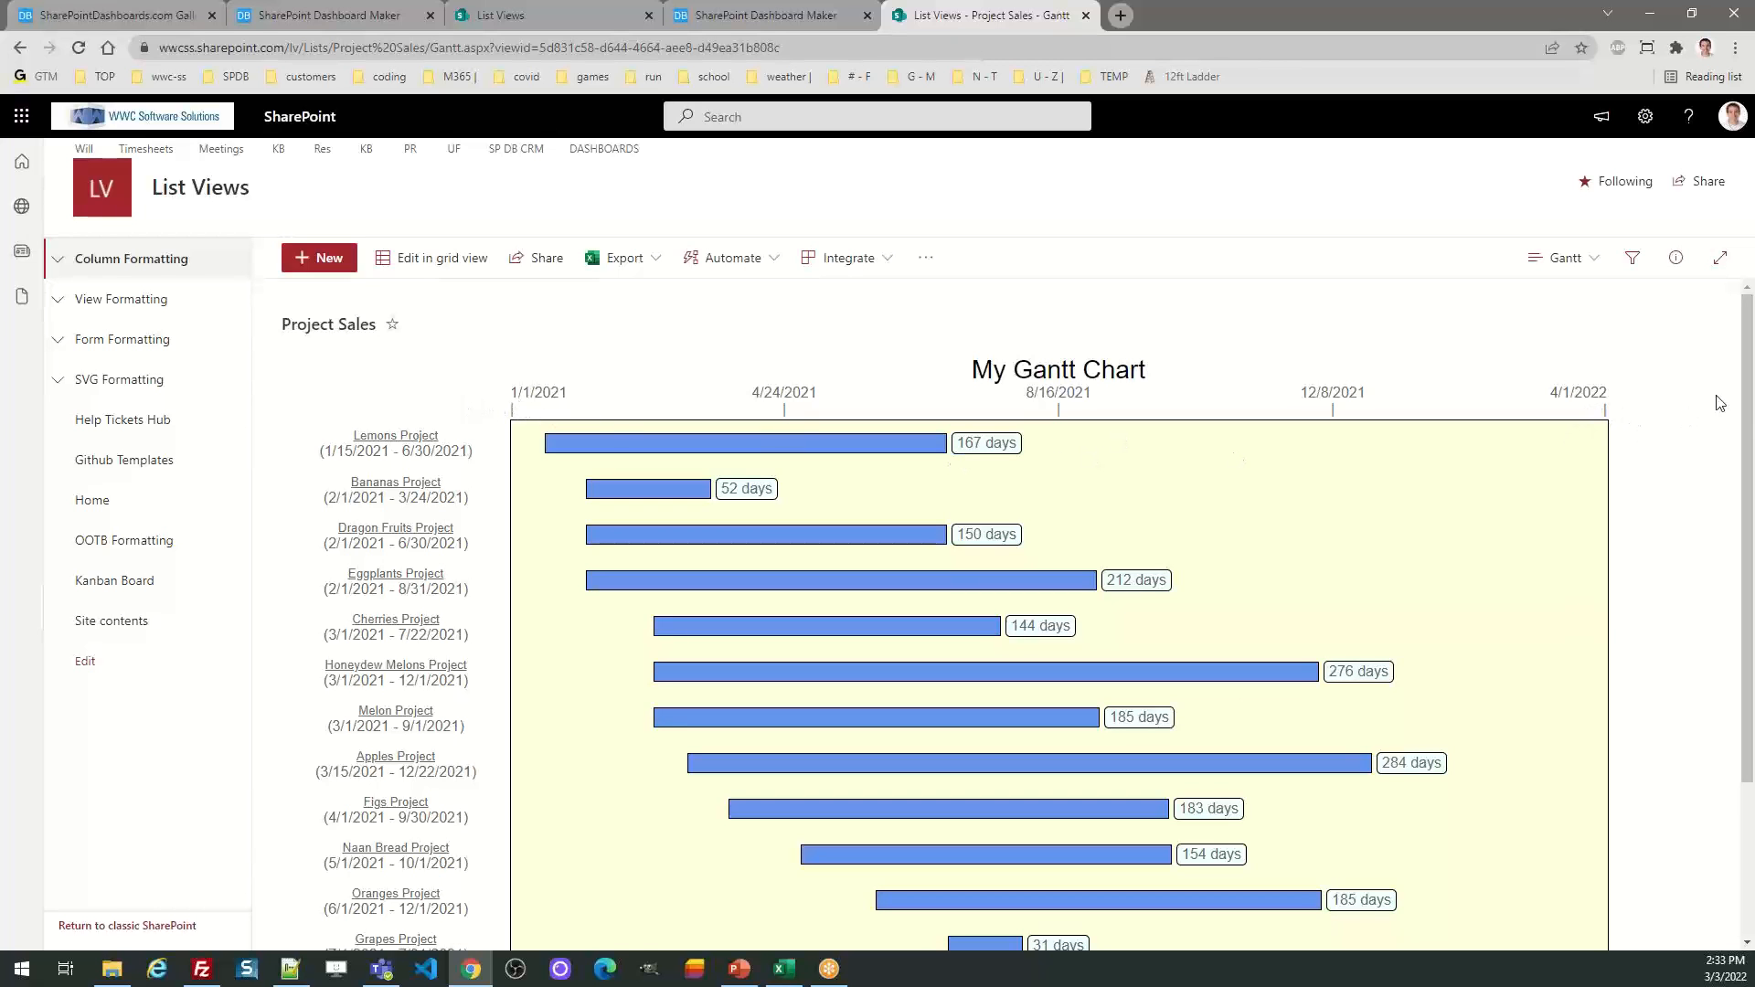
{"action": "left_click_drag", "start_coordinate": [1746, 357], "coordinate": [1737, 315]}
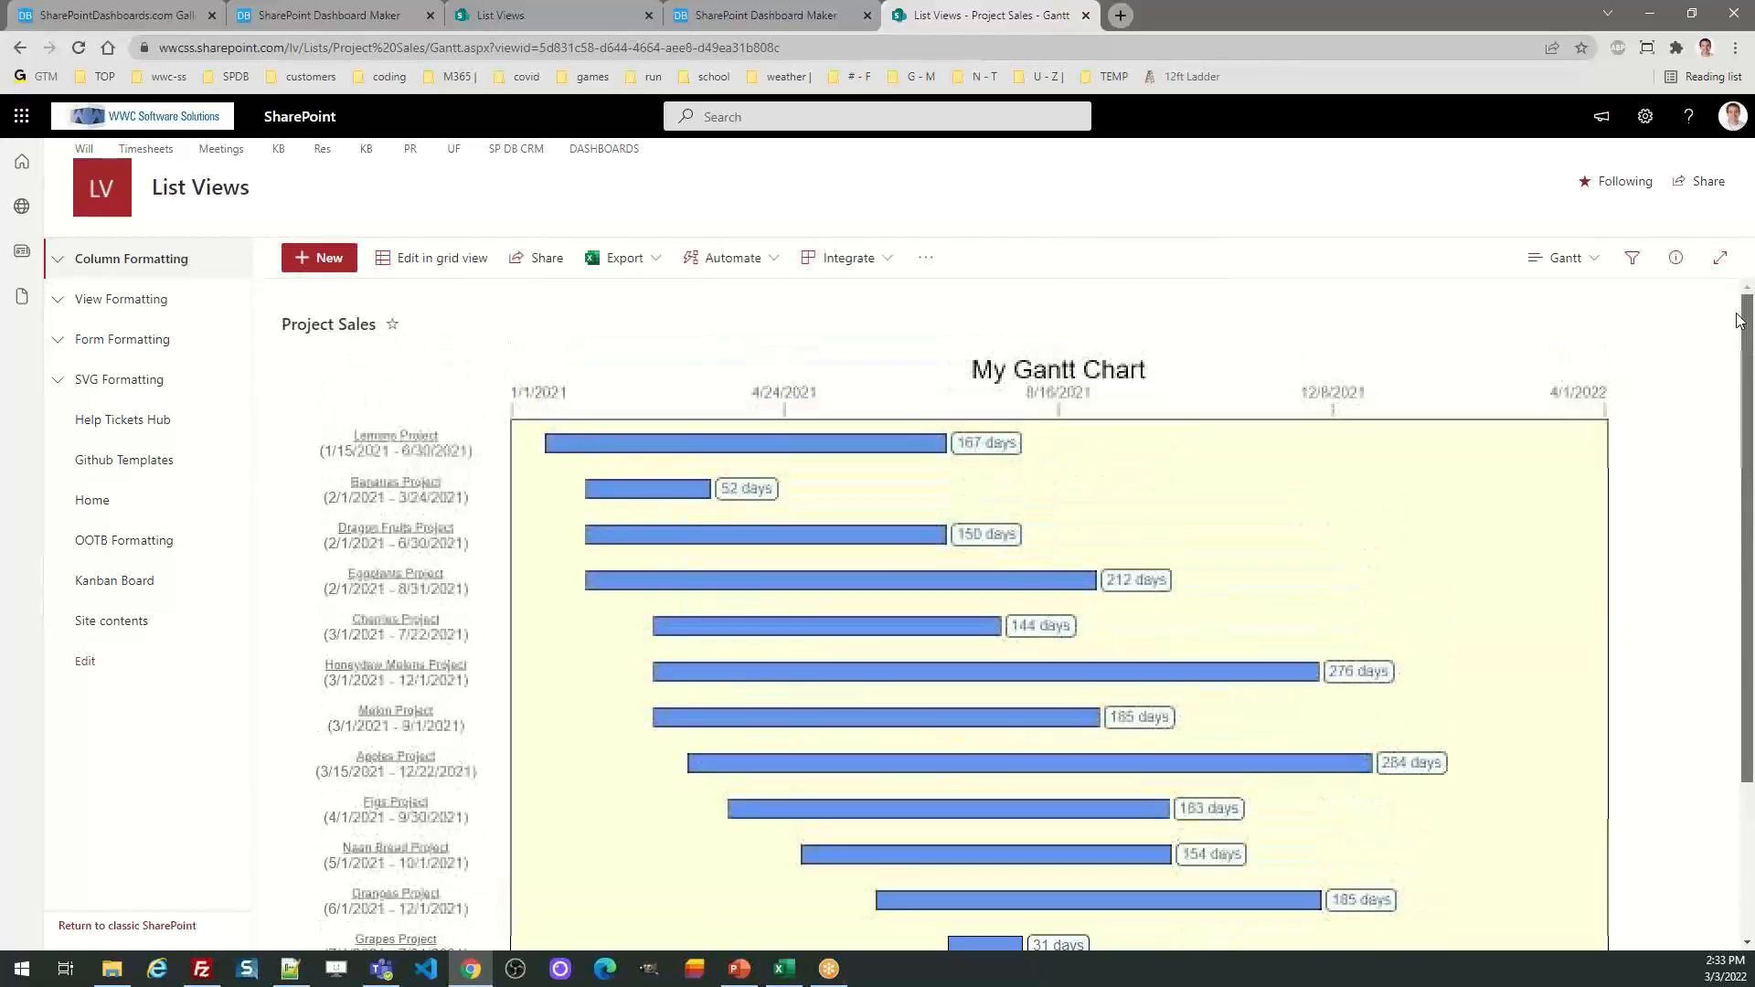
Open the Chart / Polar (1 Row) template from the Dashboard Maker gallery and preview its chart in Theme 2
{"action": "left_click", "coordinate": [777, 14]}
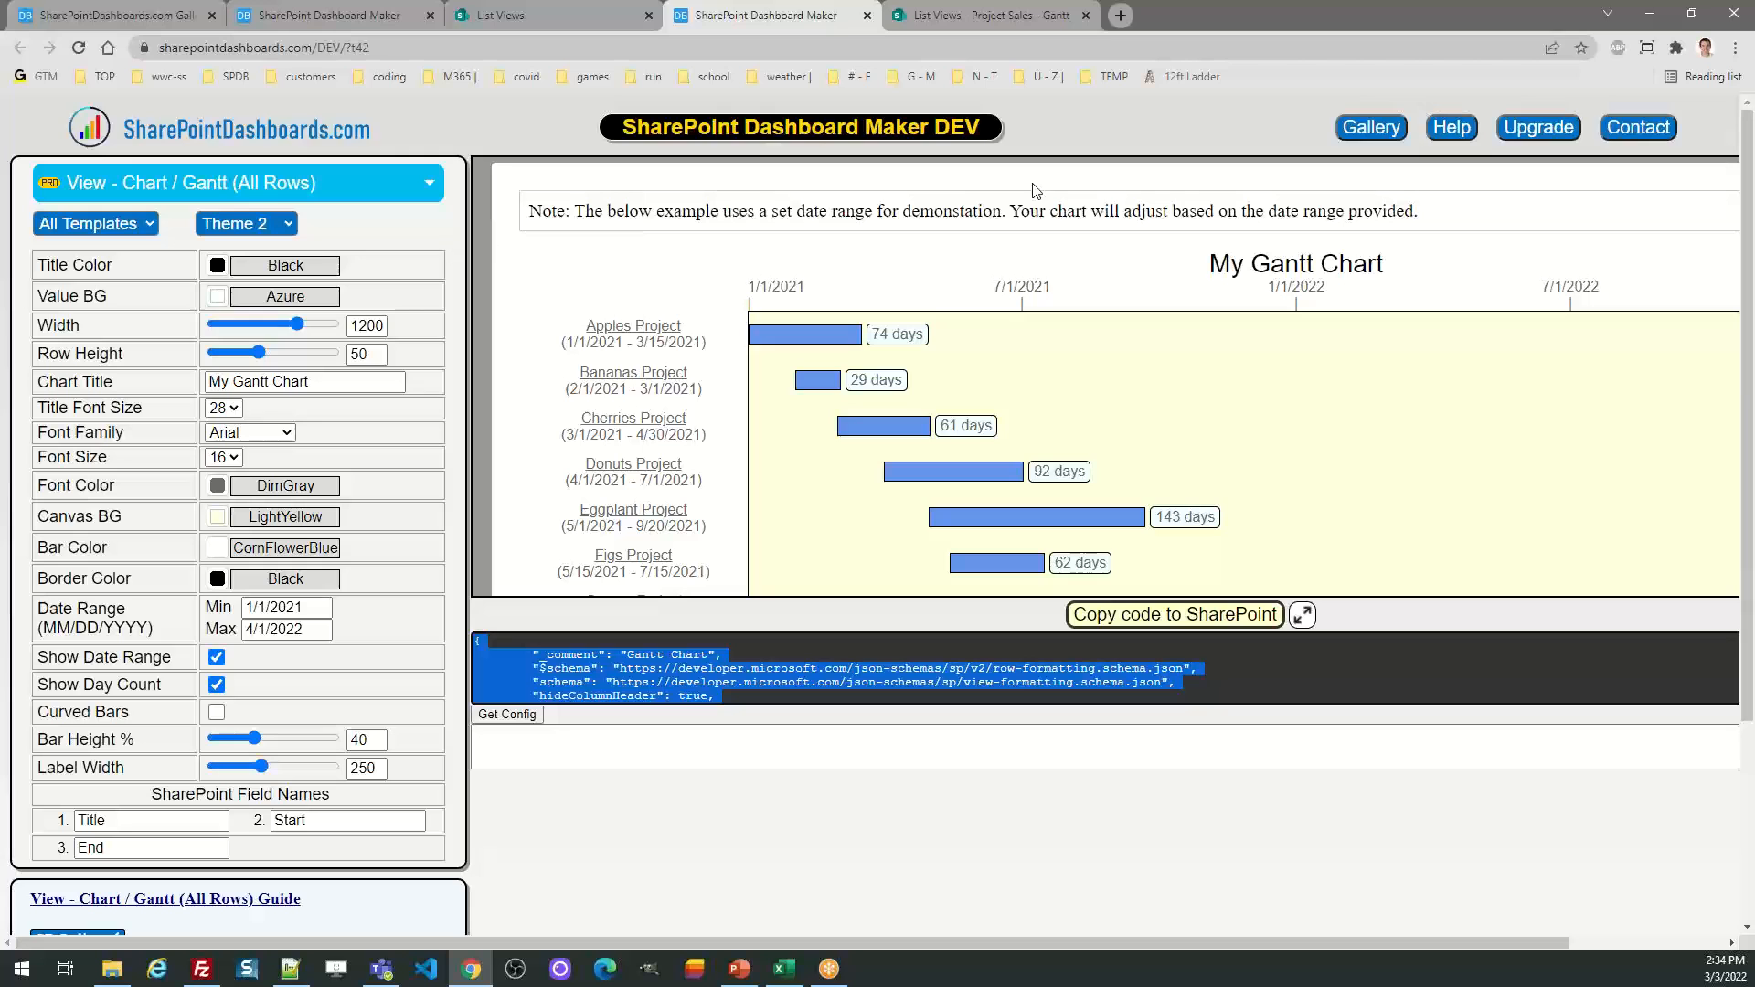
{"action": "left_click", "coordinate": [1371, 128]}
{"action": "left_click_drag", "start_coordinate": [1749, 160], "coordinate": [1750, 305]}
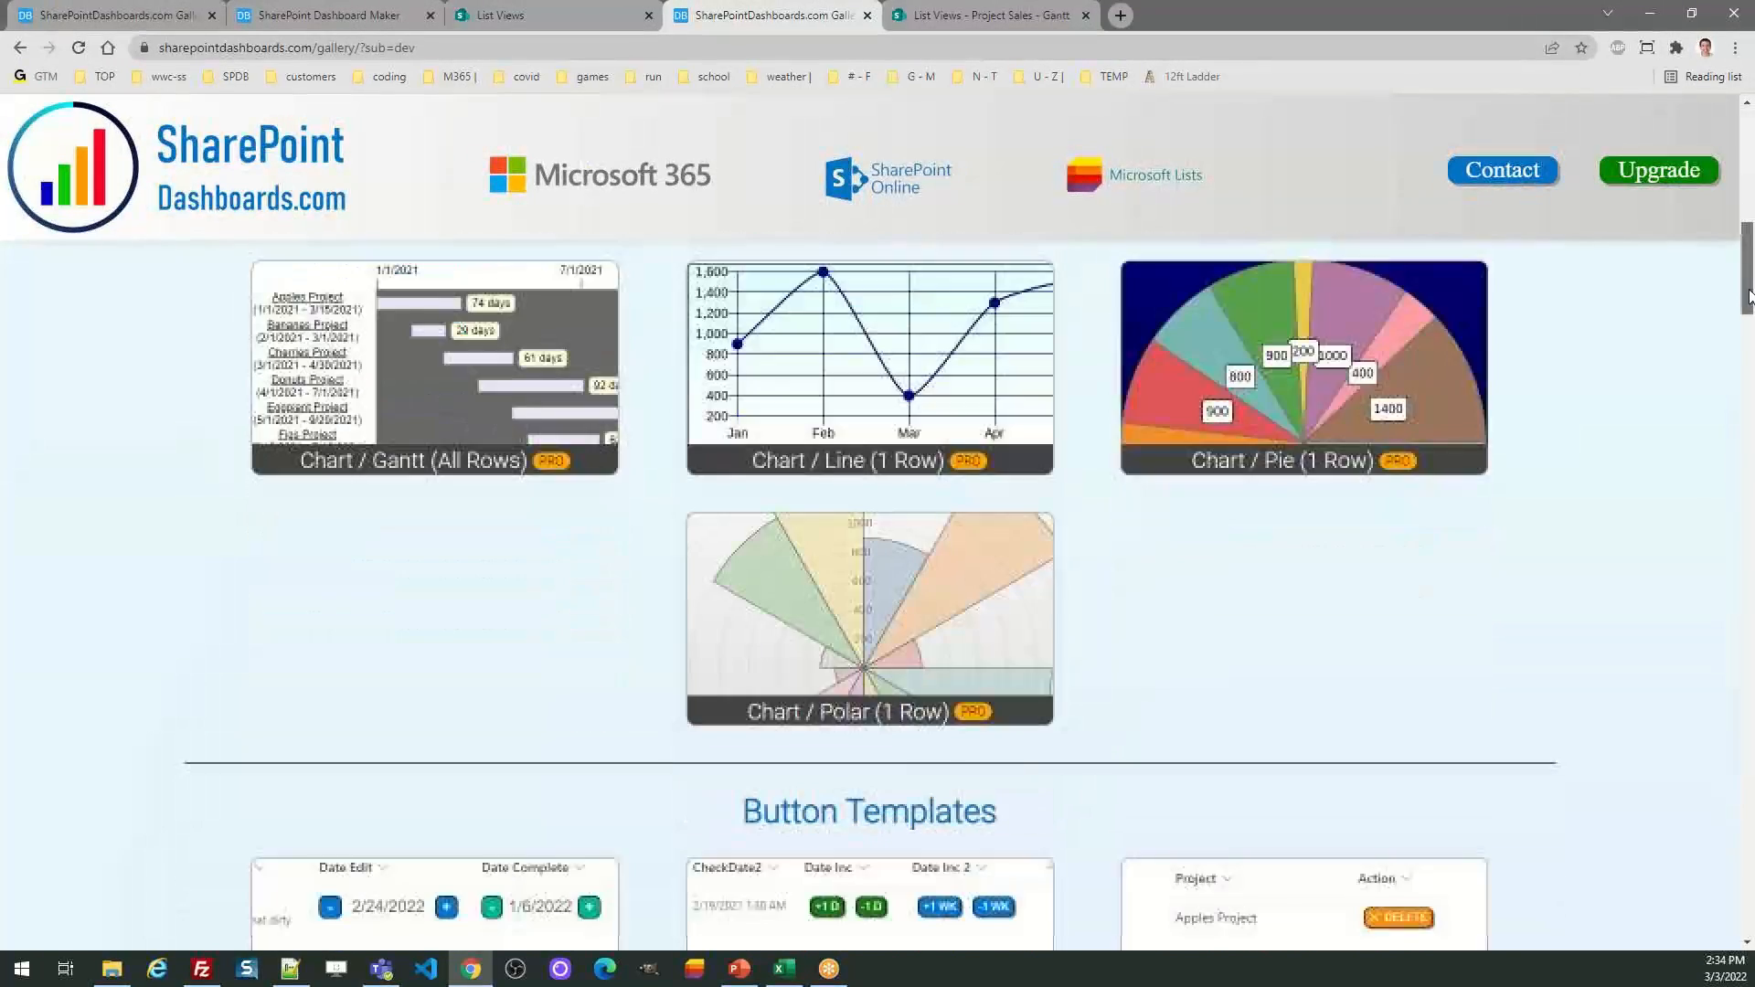
{"action": "left_click", "coordinate": [903, 583]}
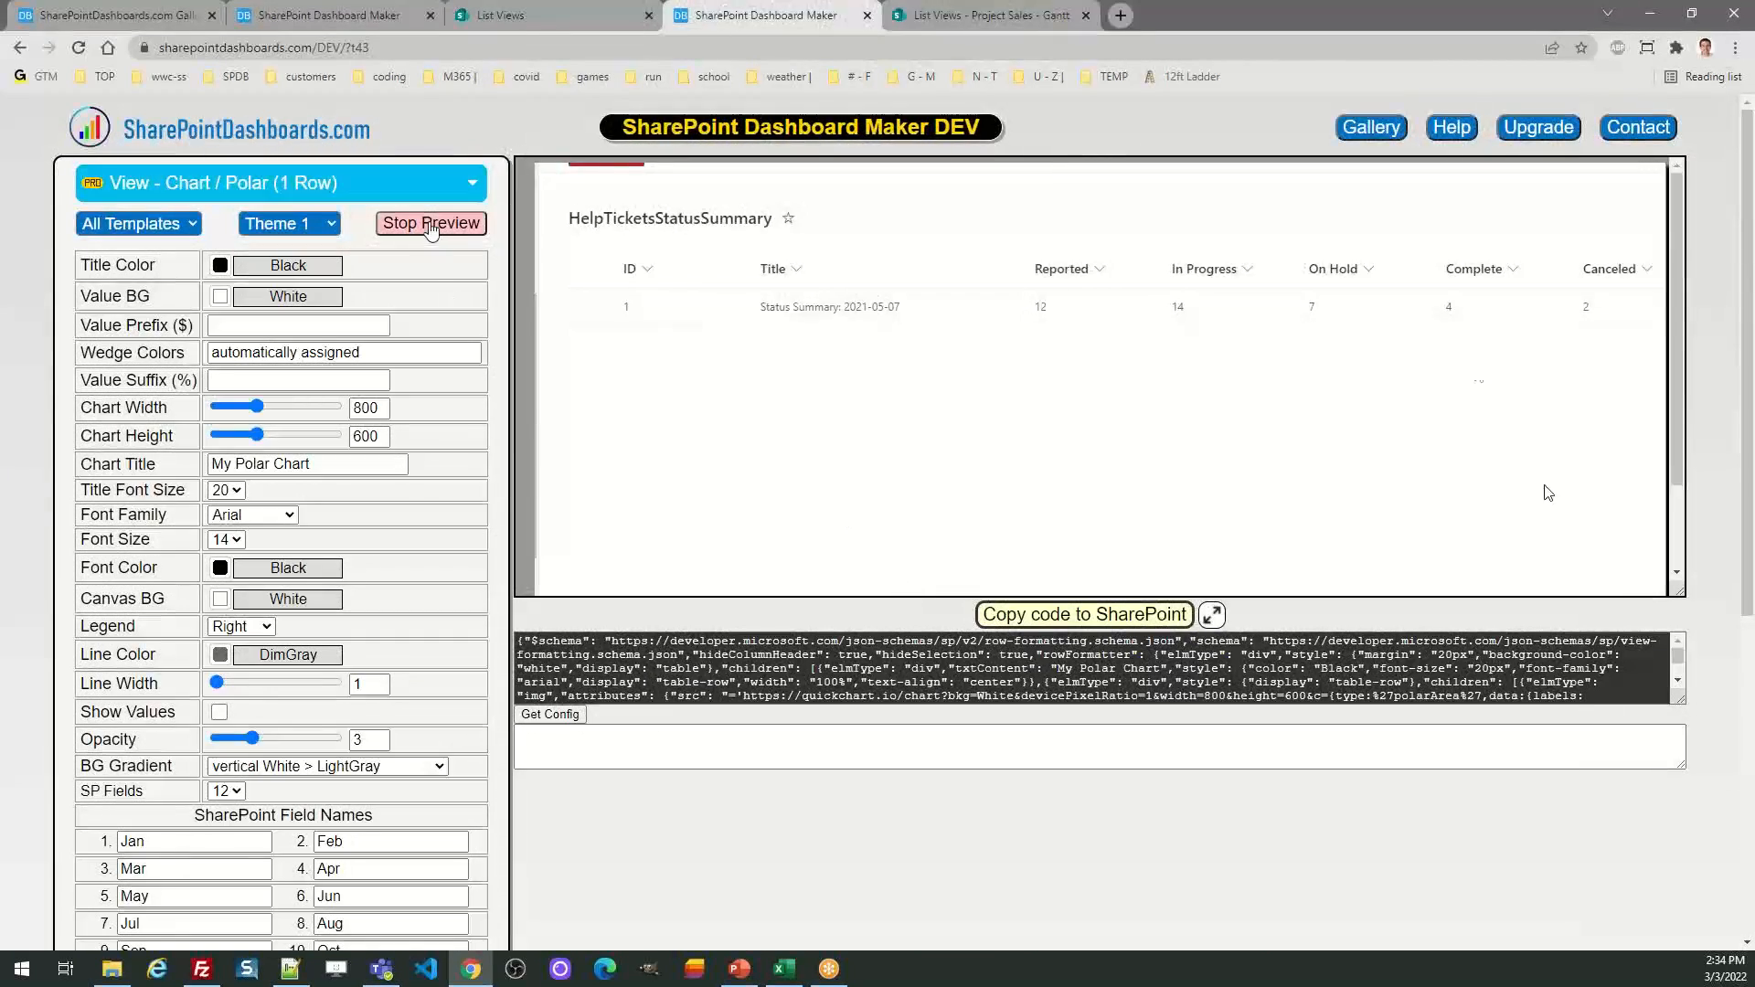
{"action": "left_click", "coordinate": [432, 227]}
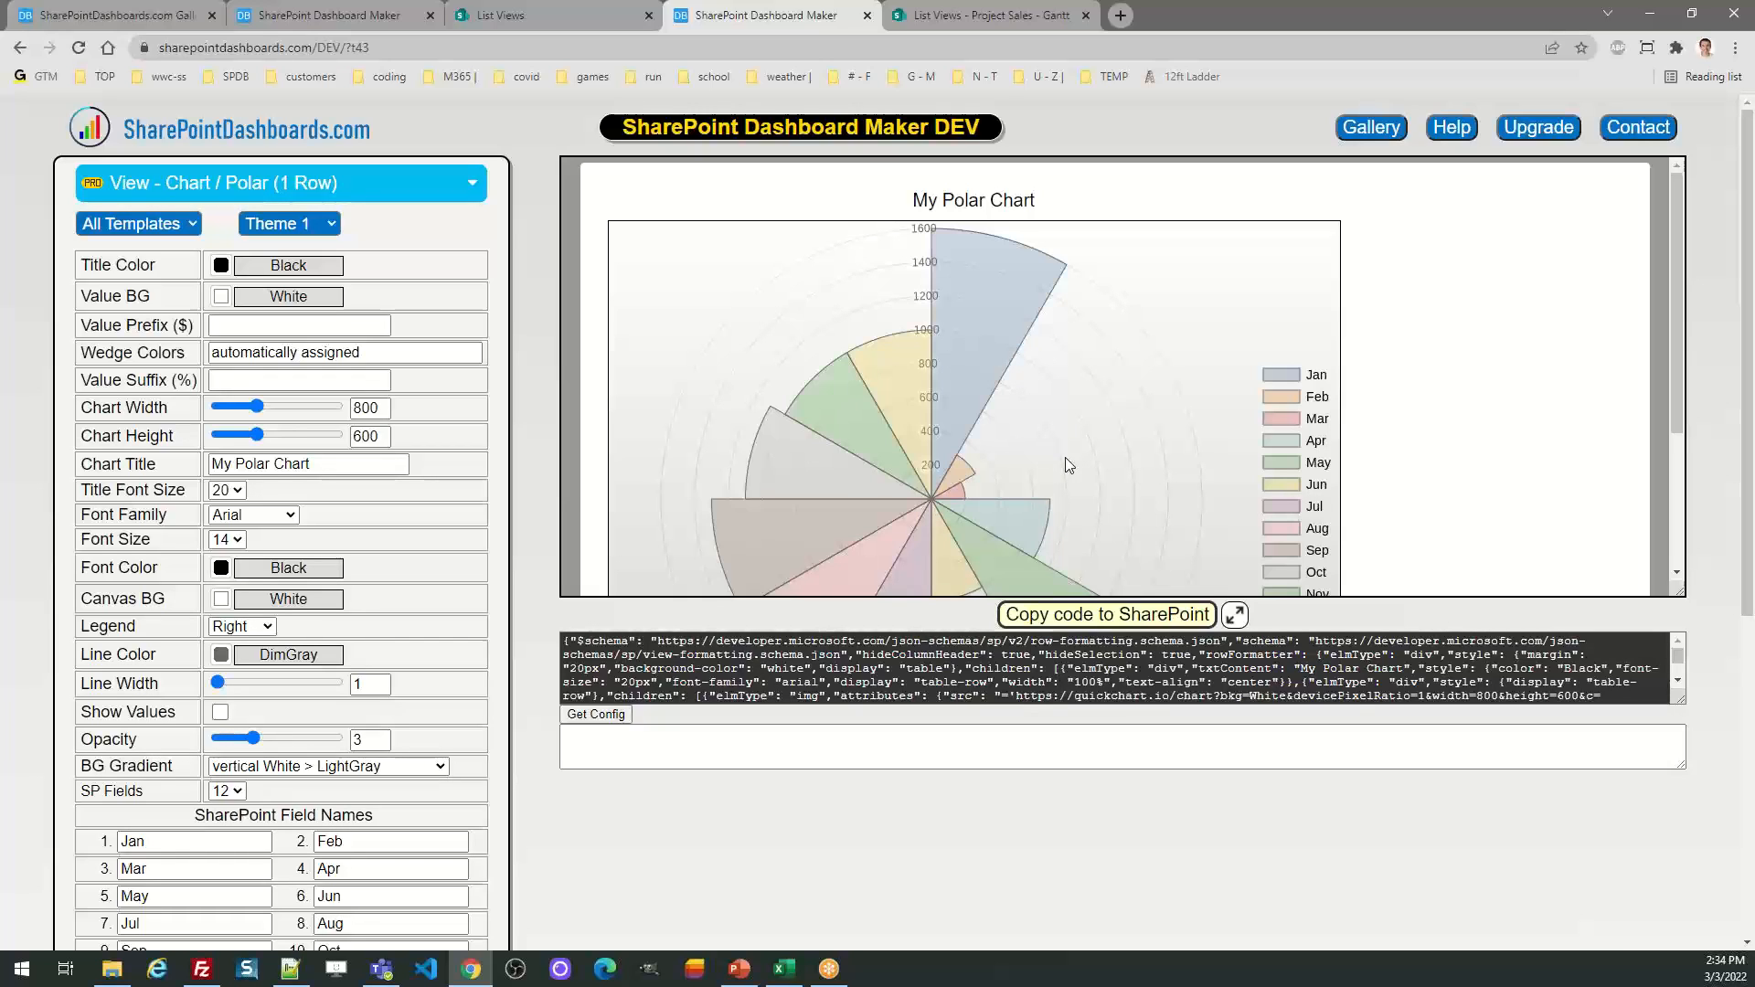
{"action": "left_click", "coordinate": [309, 225]}
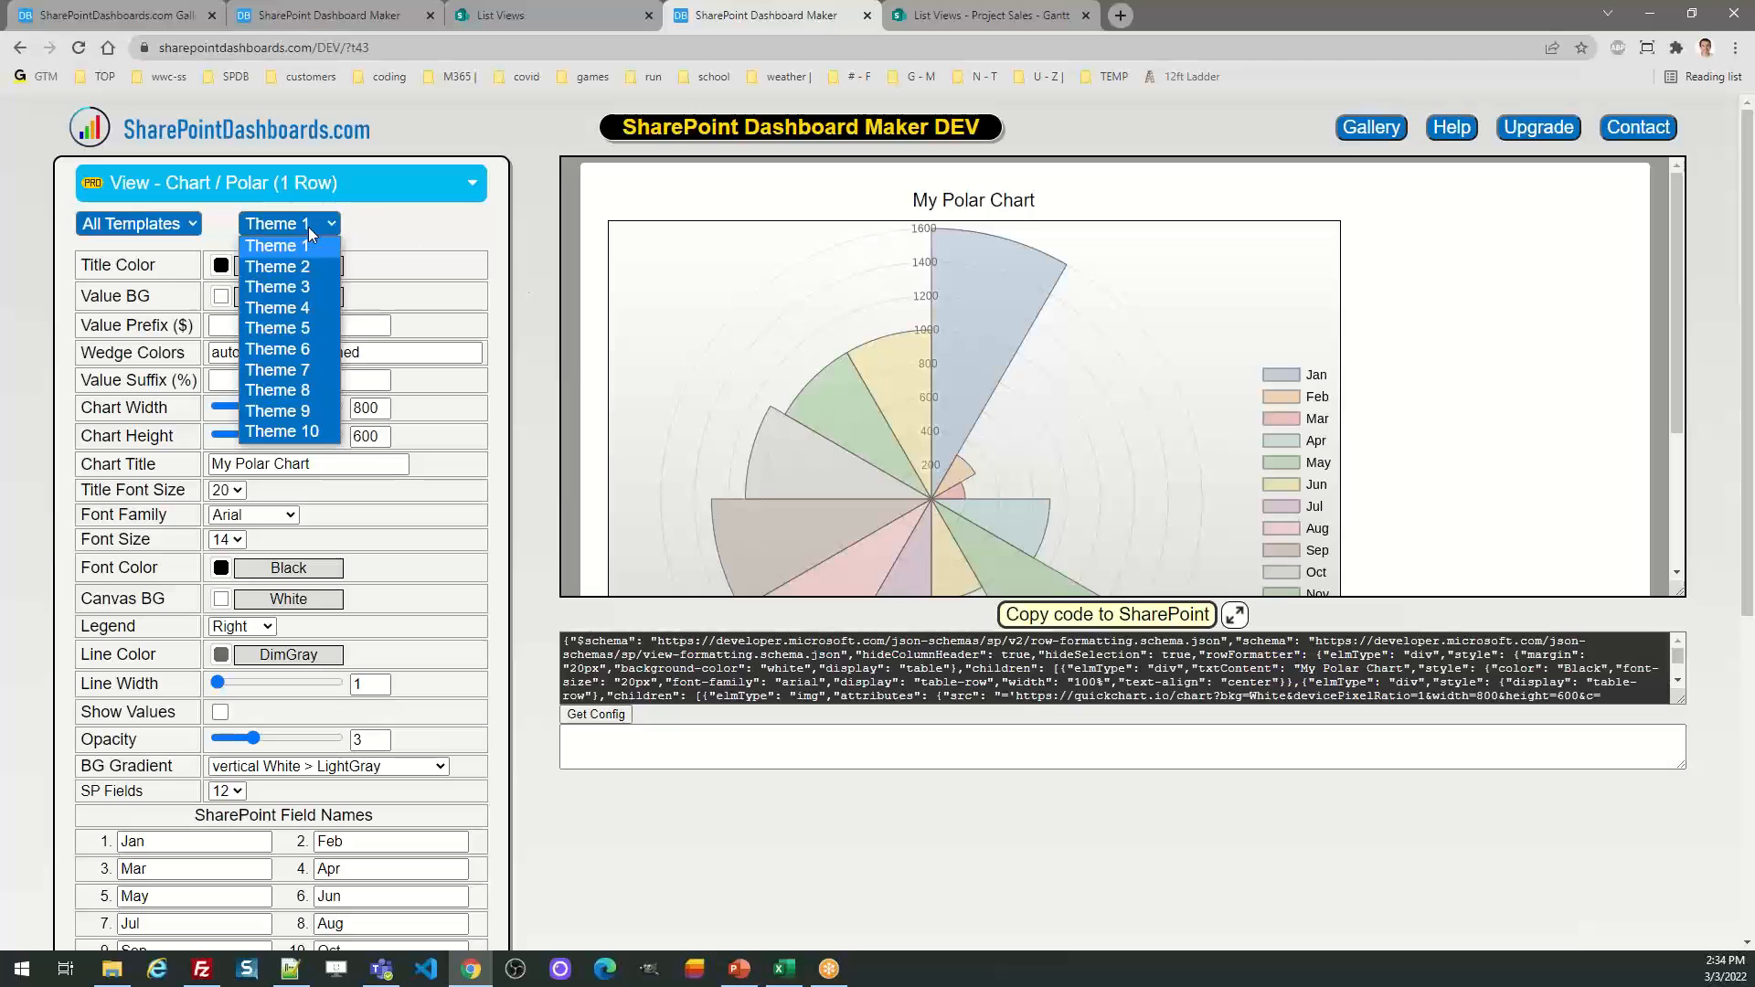
{"action": "left_click", "coordinate": [309, 272]}
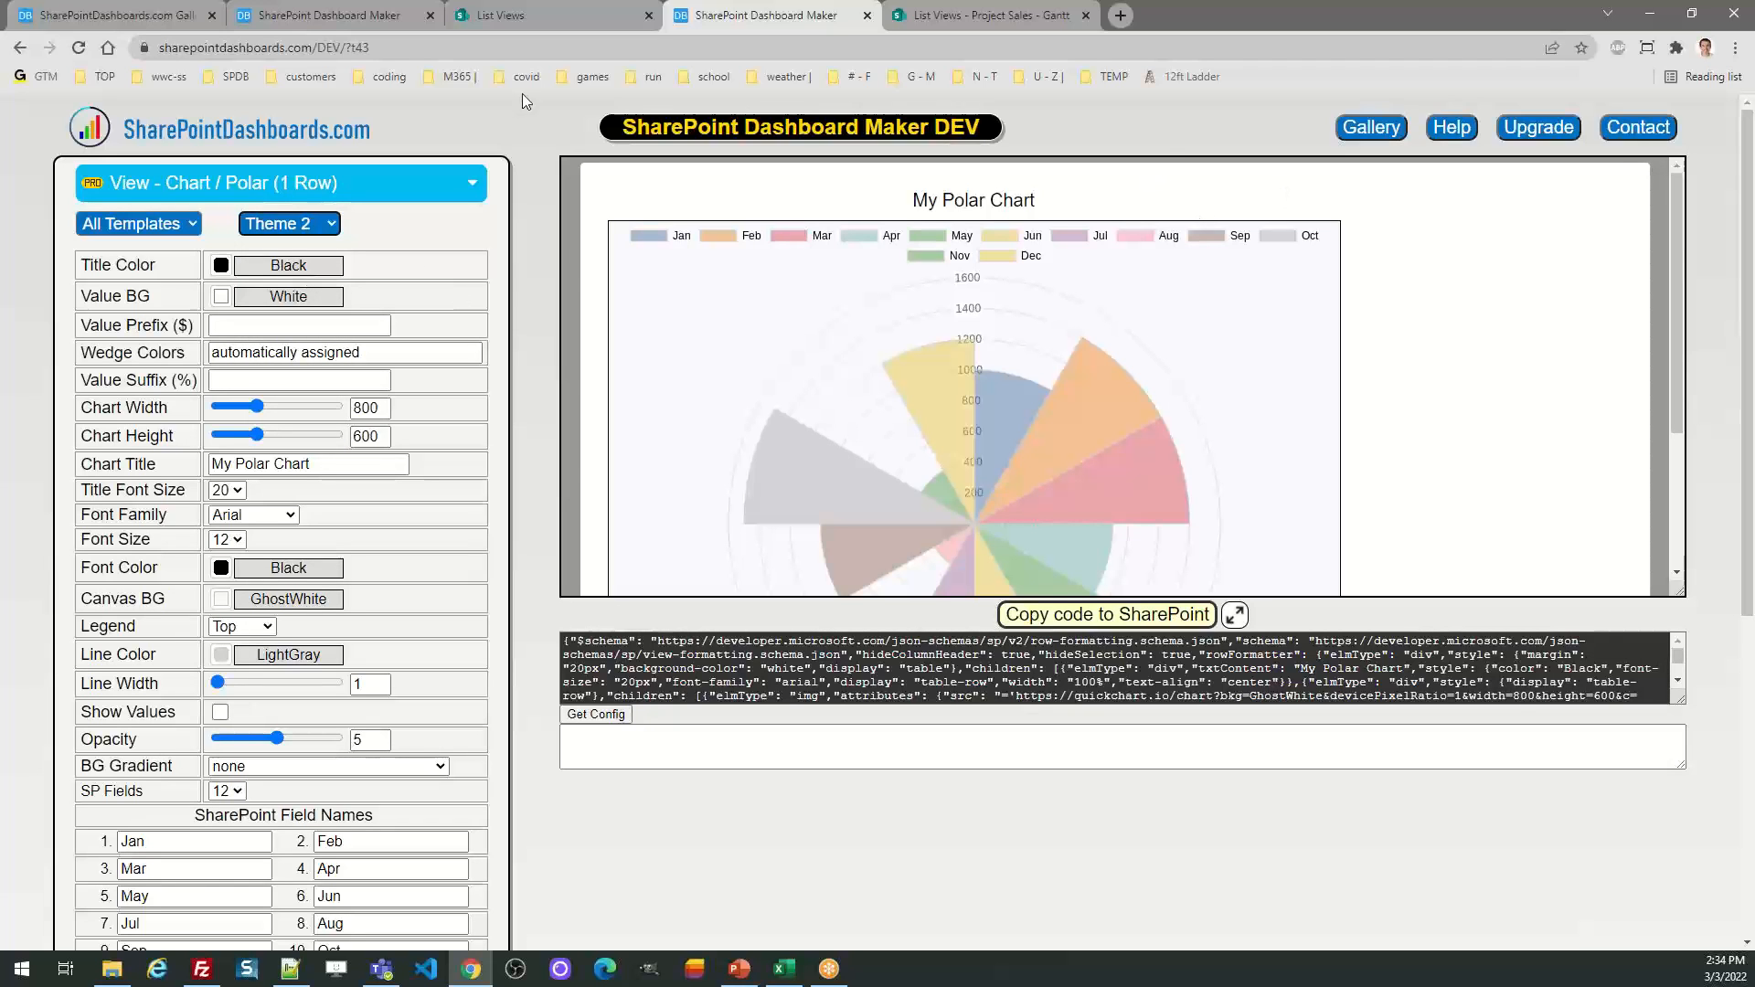
Close the polar chart template's tab and return to the beginning of the SharePointDashboards.com Templates Gallery
{"action": "left_click", "coordinate": [867, 15]}
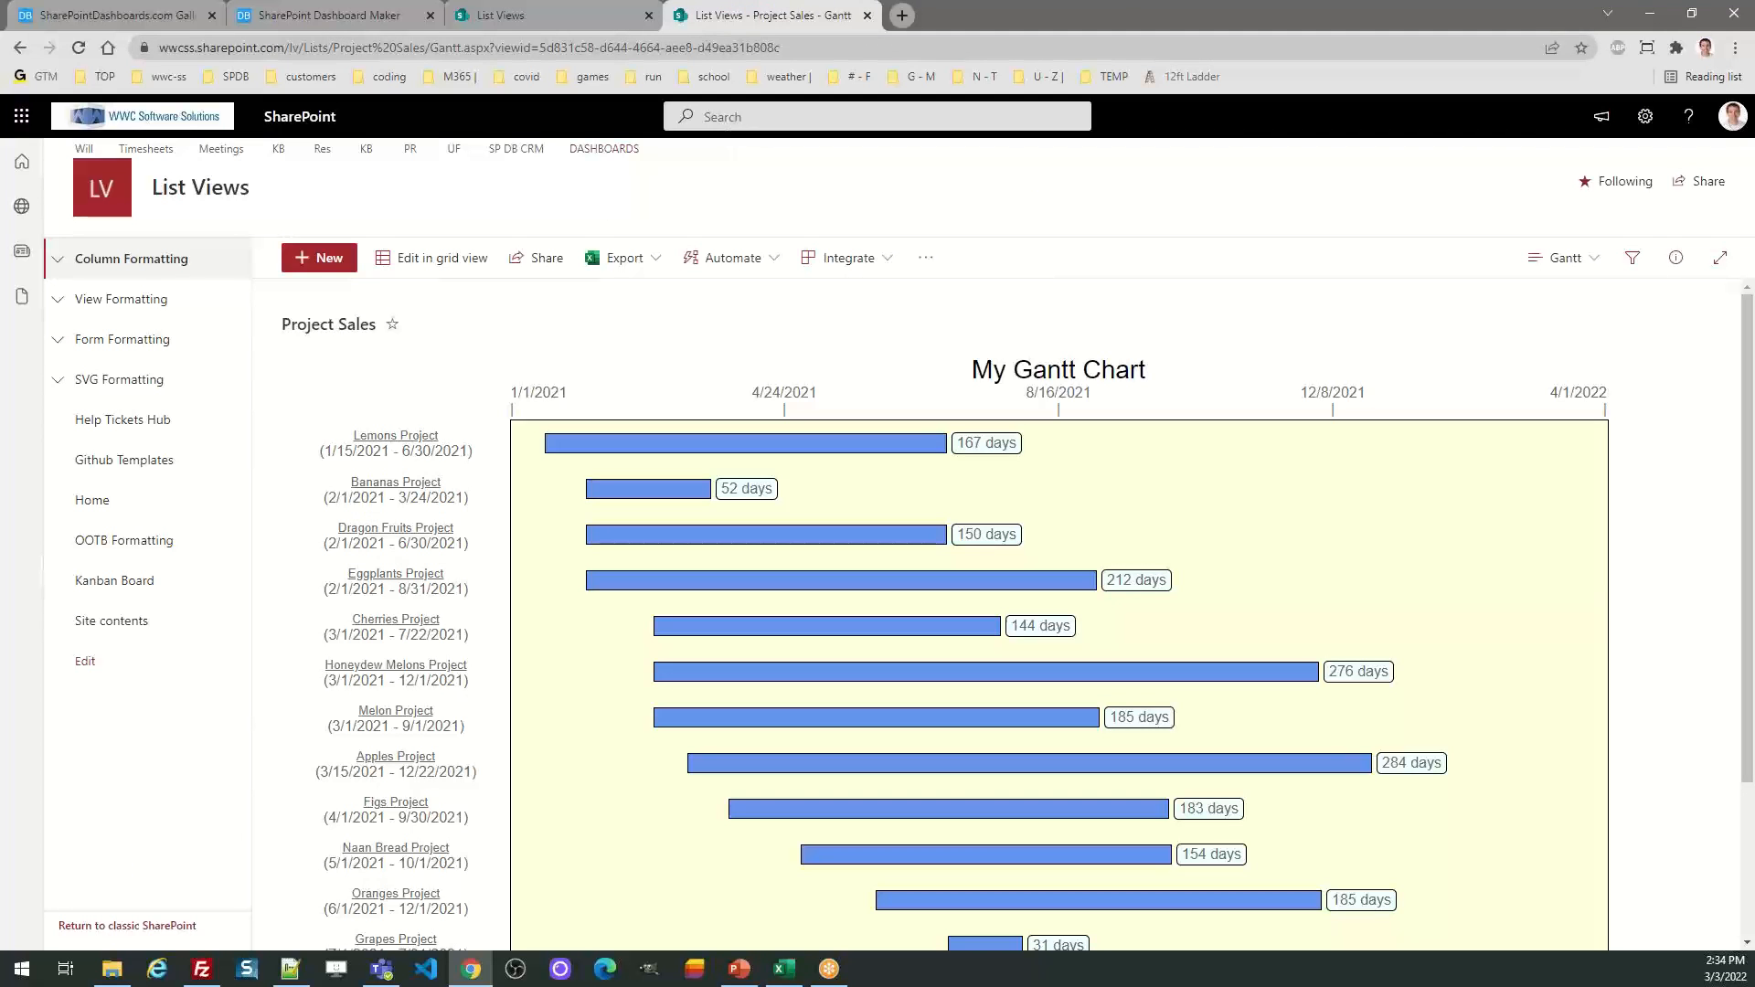
{"action": "key", "text": "alt+Tab"}
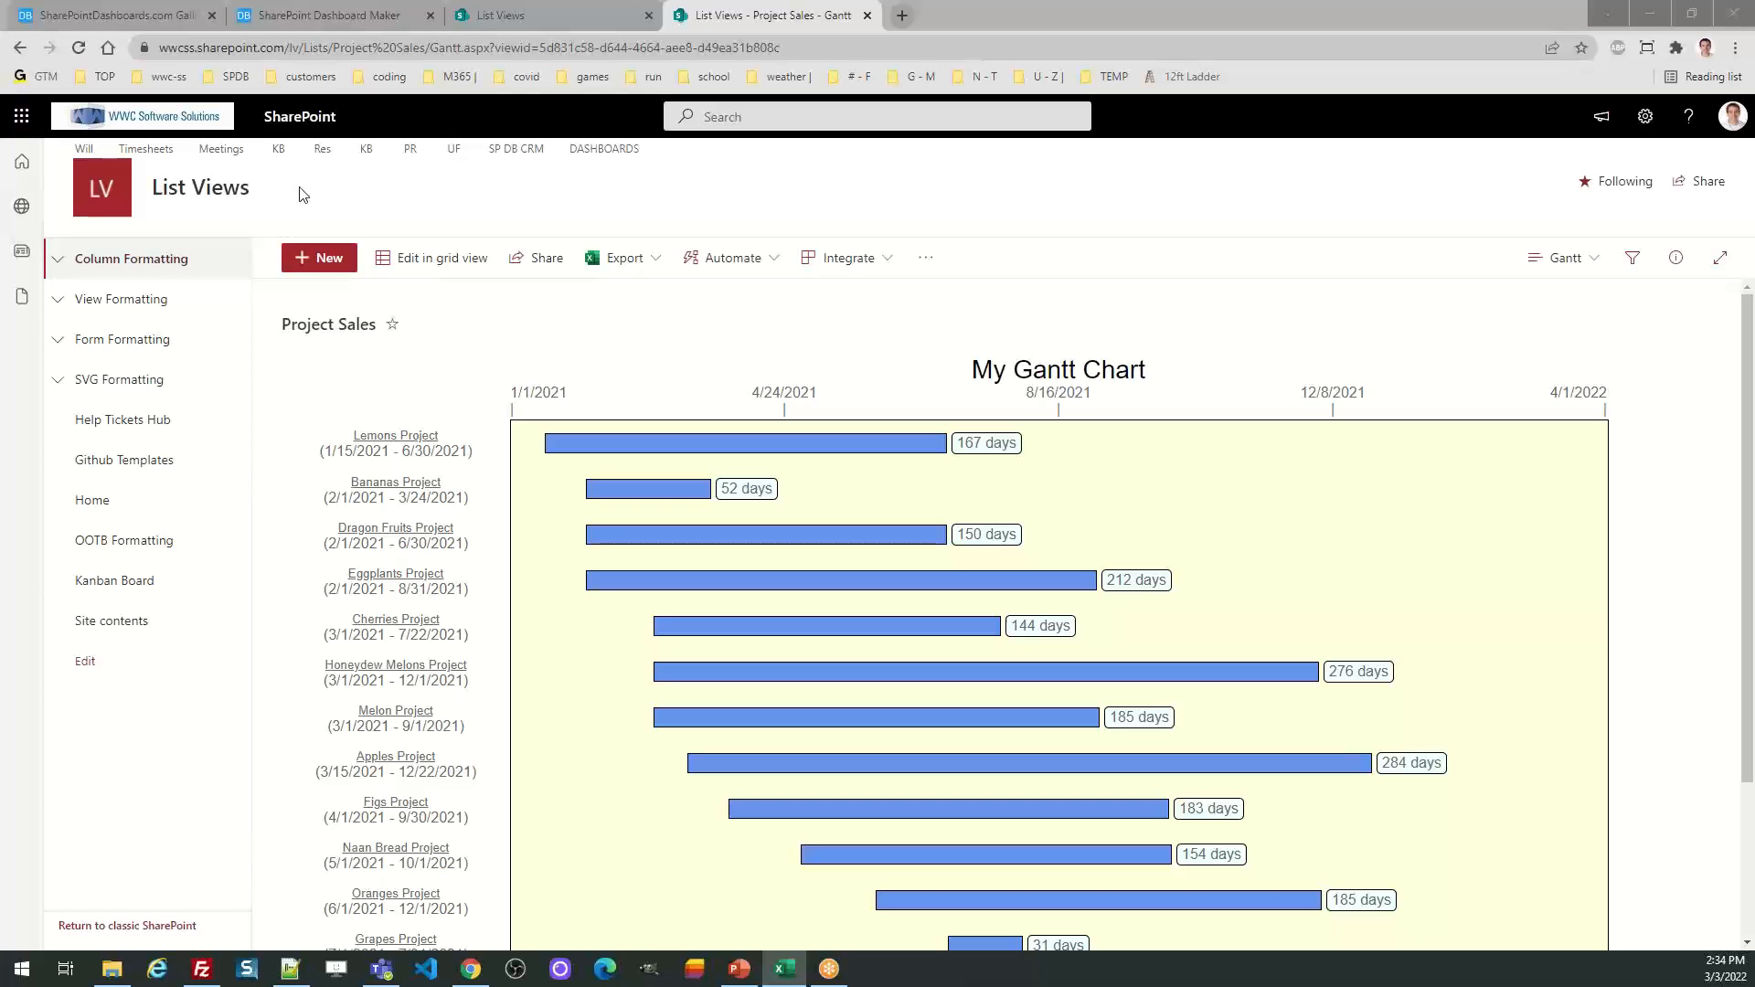
{"action": "left_click", "coordinate": [118, 16]}
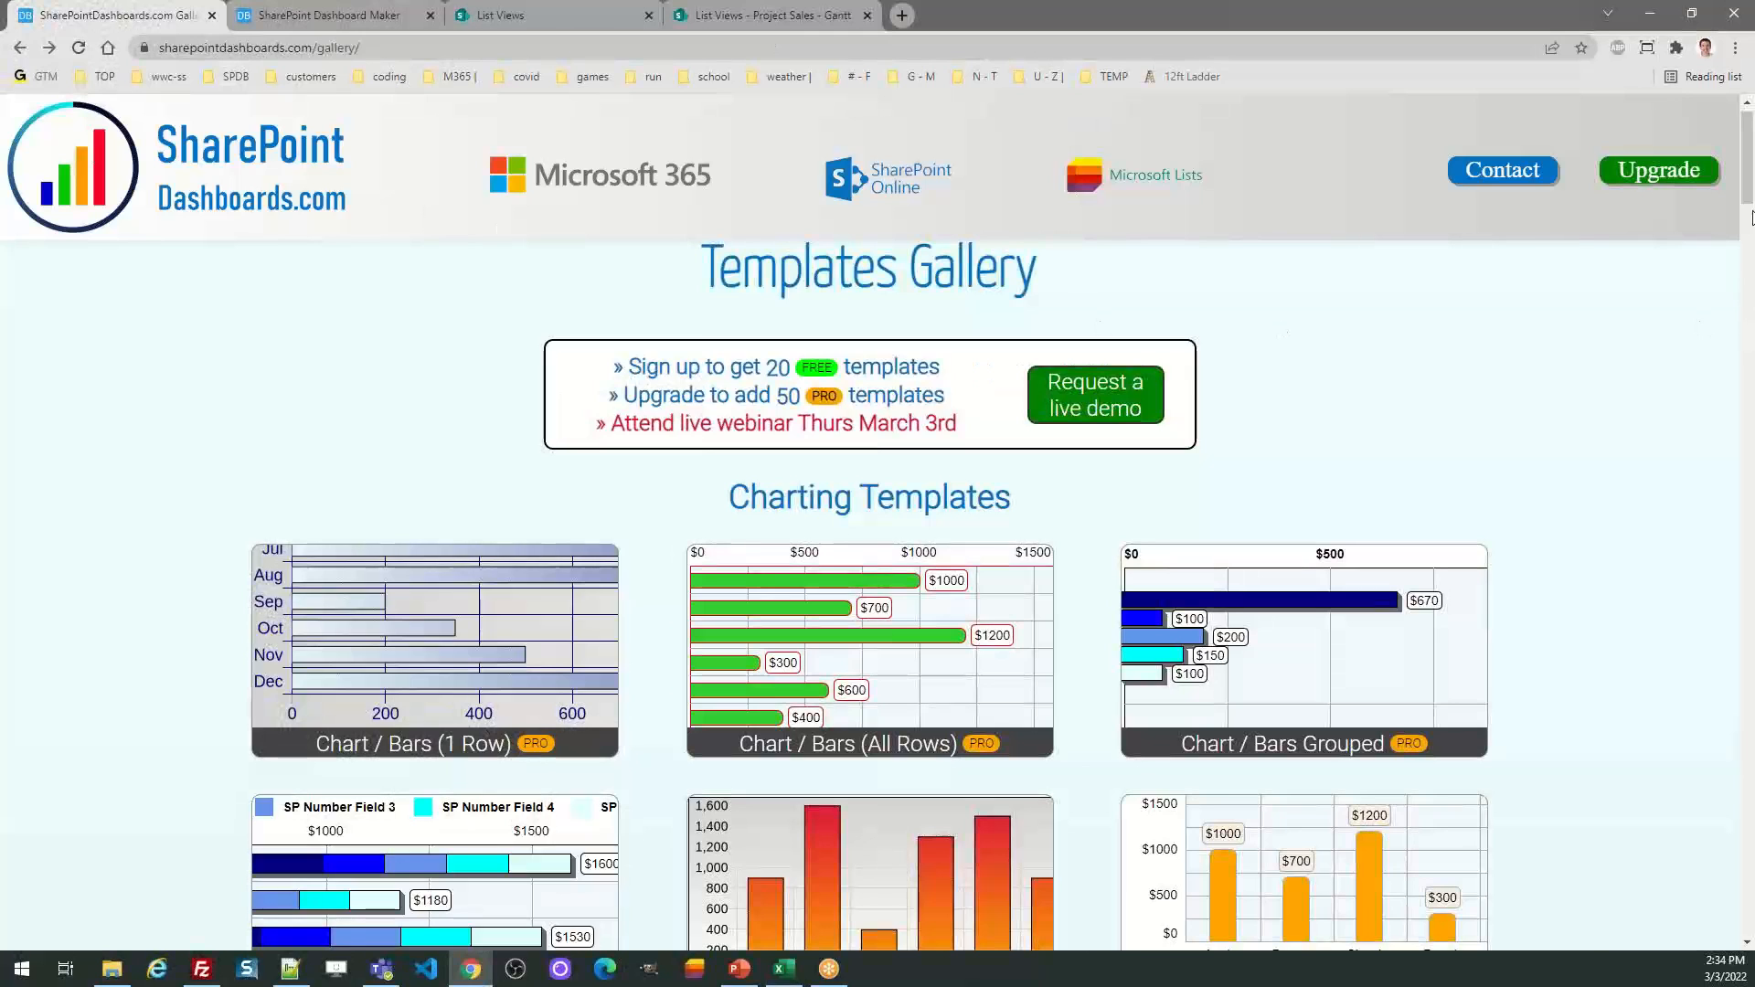
{"action": "scroll", "coordinate": [1326, 457], "scroll_direction": "up", "scroll_amount": 1}
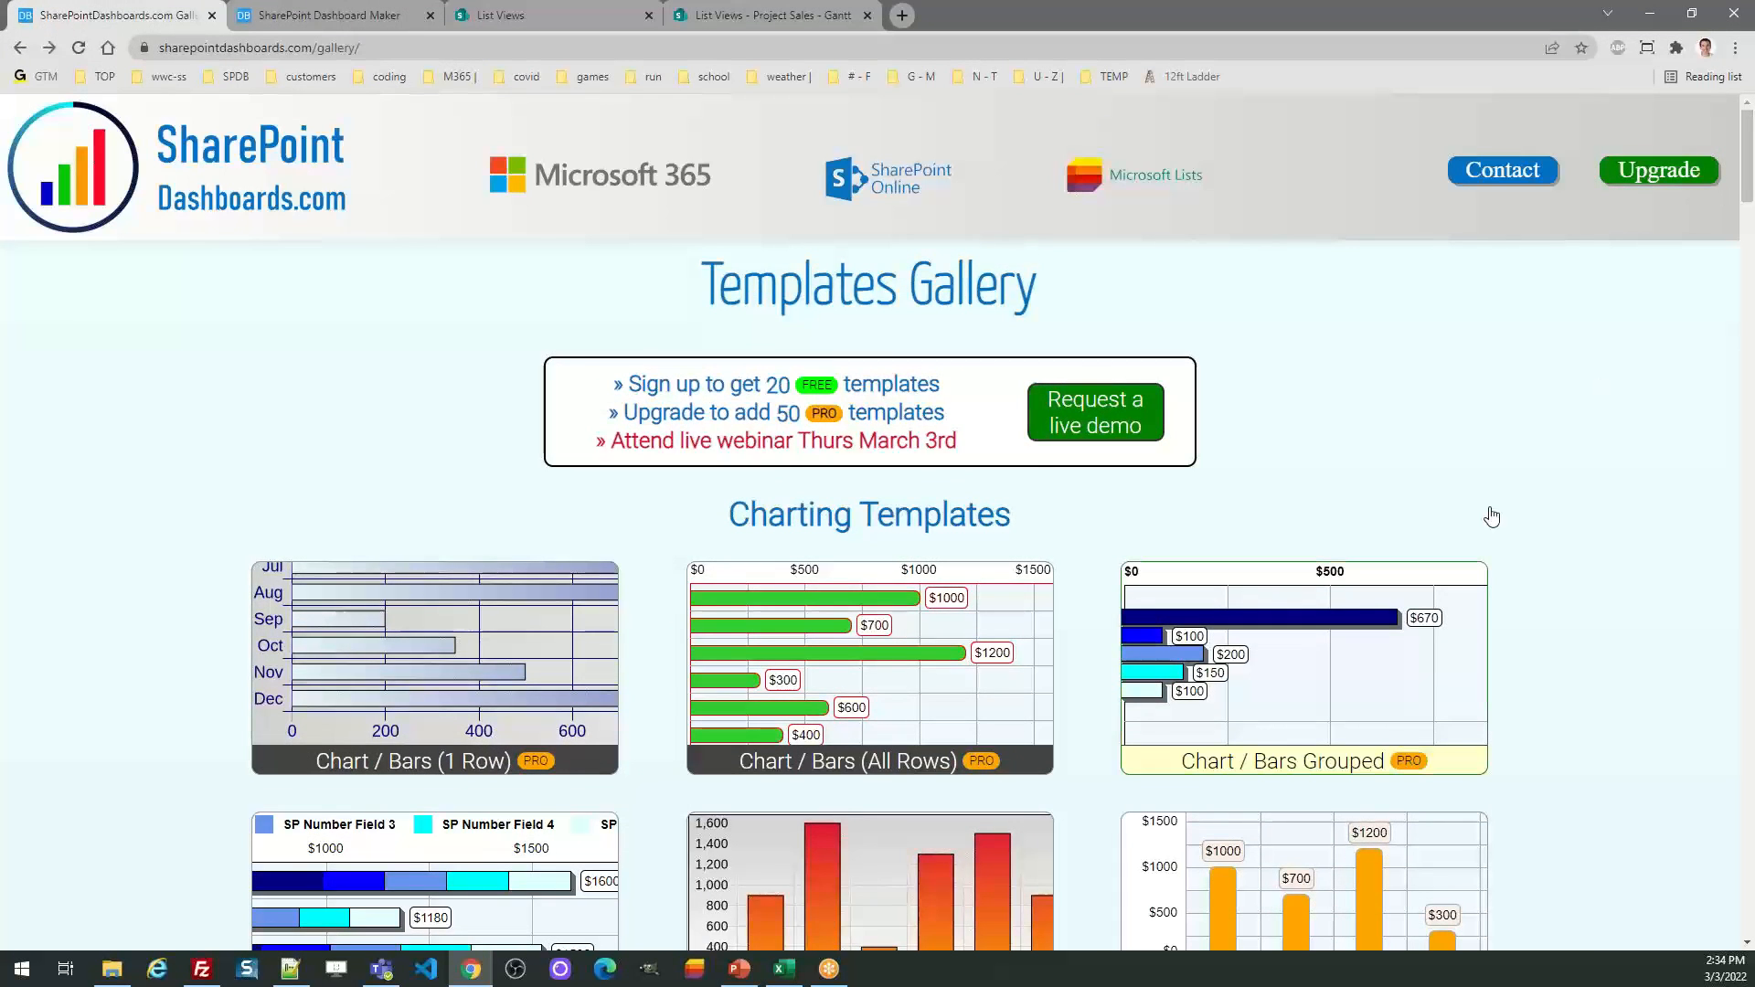
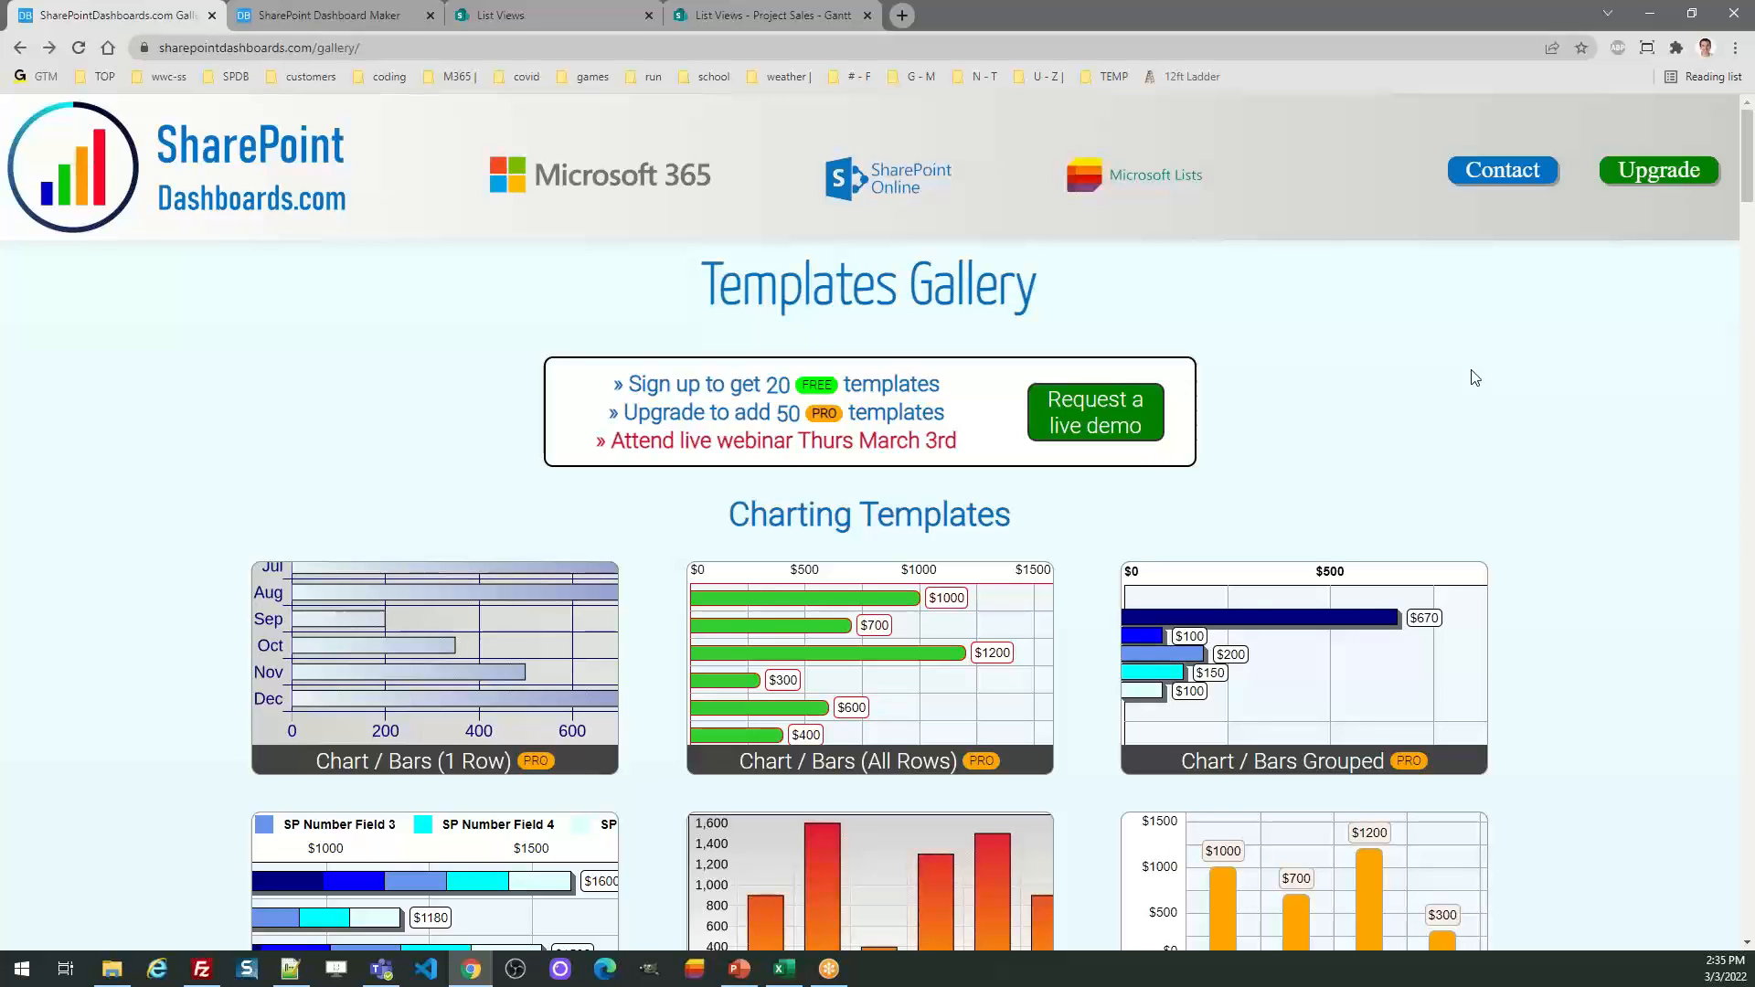
Check the professional license price for 2 users on the upgrade site's purchase page and return to the Templates Gallery
{"action": "left_click", "coordinate": [1654, 179]}
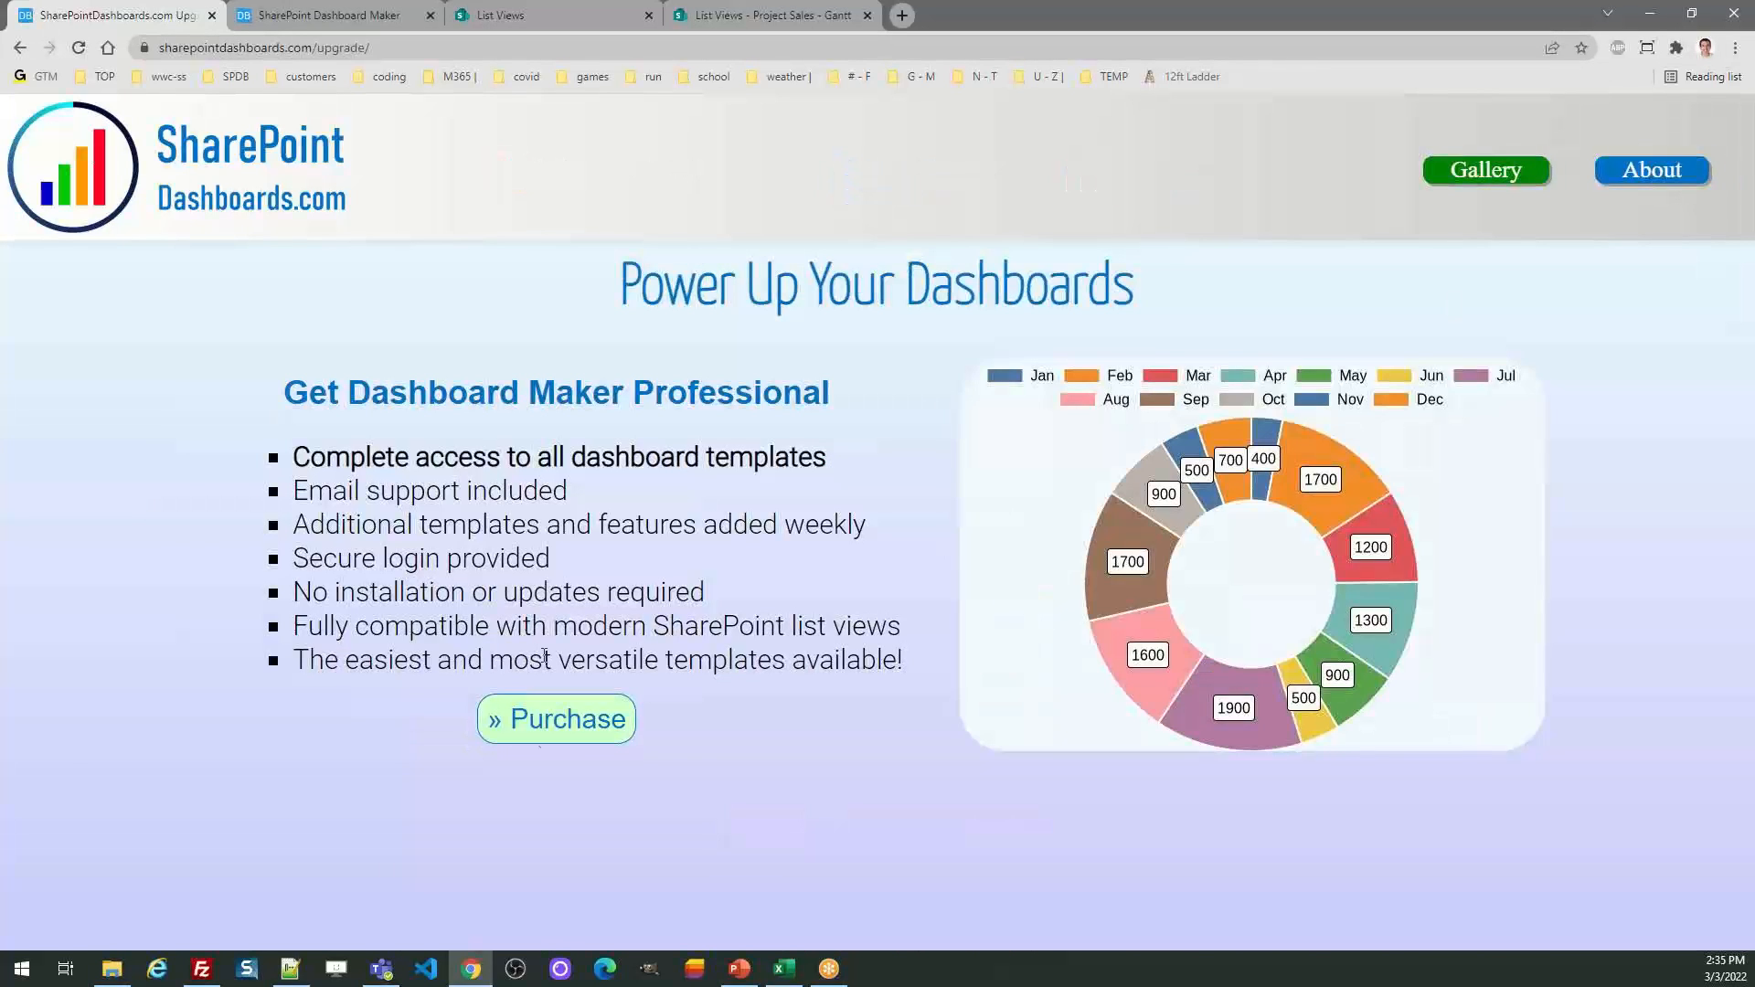
{"action": "left_click", "coordinate": [529, 718]}
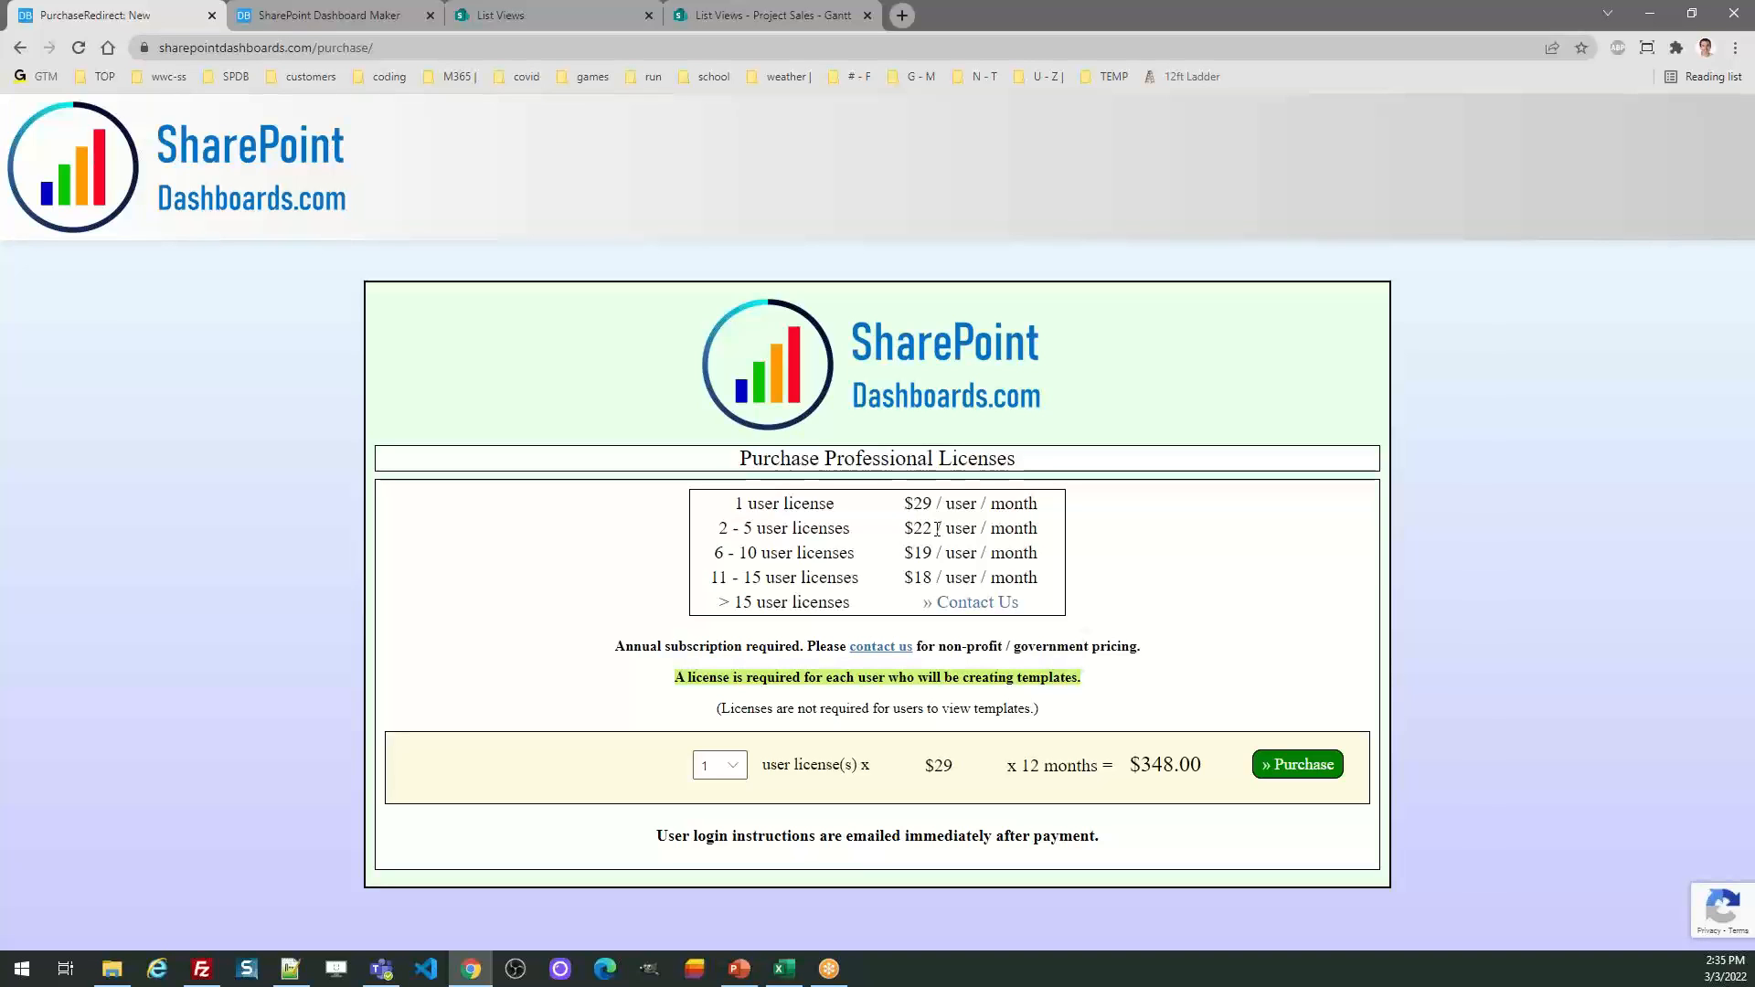
{"action": "left_click", "coordinate": [724, 766]}
{"action": "left_click", "coordinate": [706, 306]}
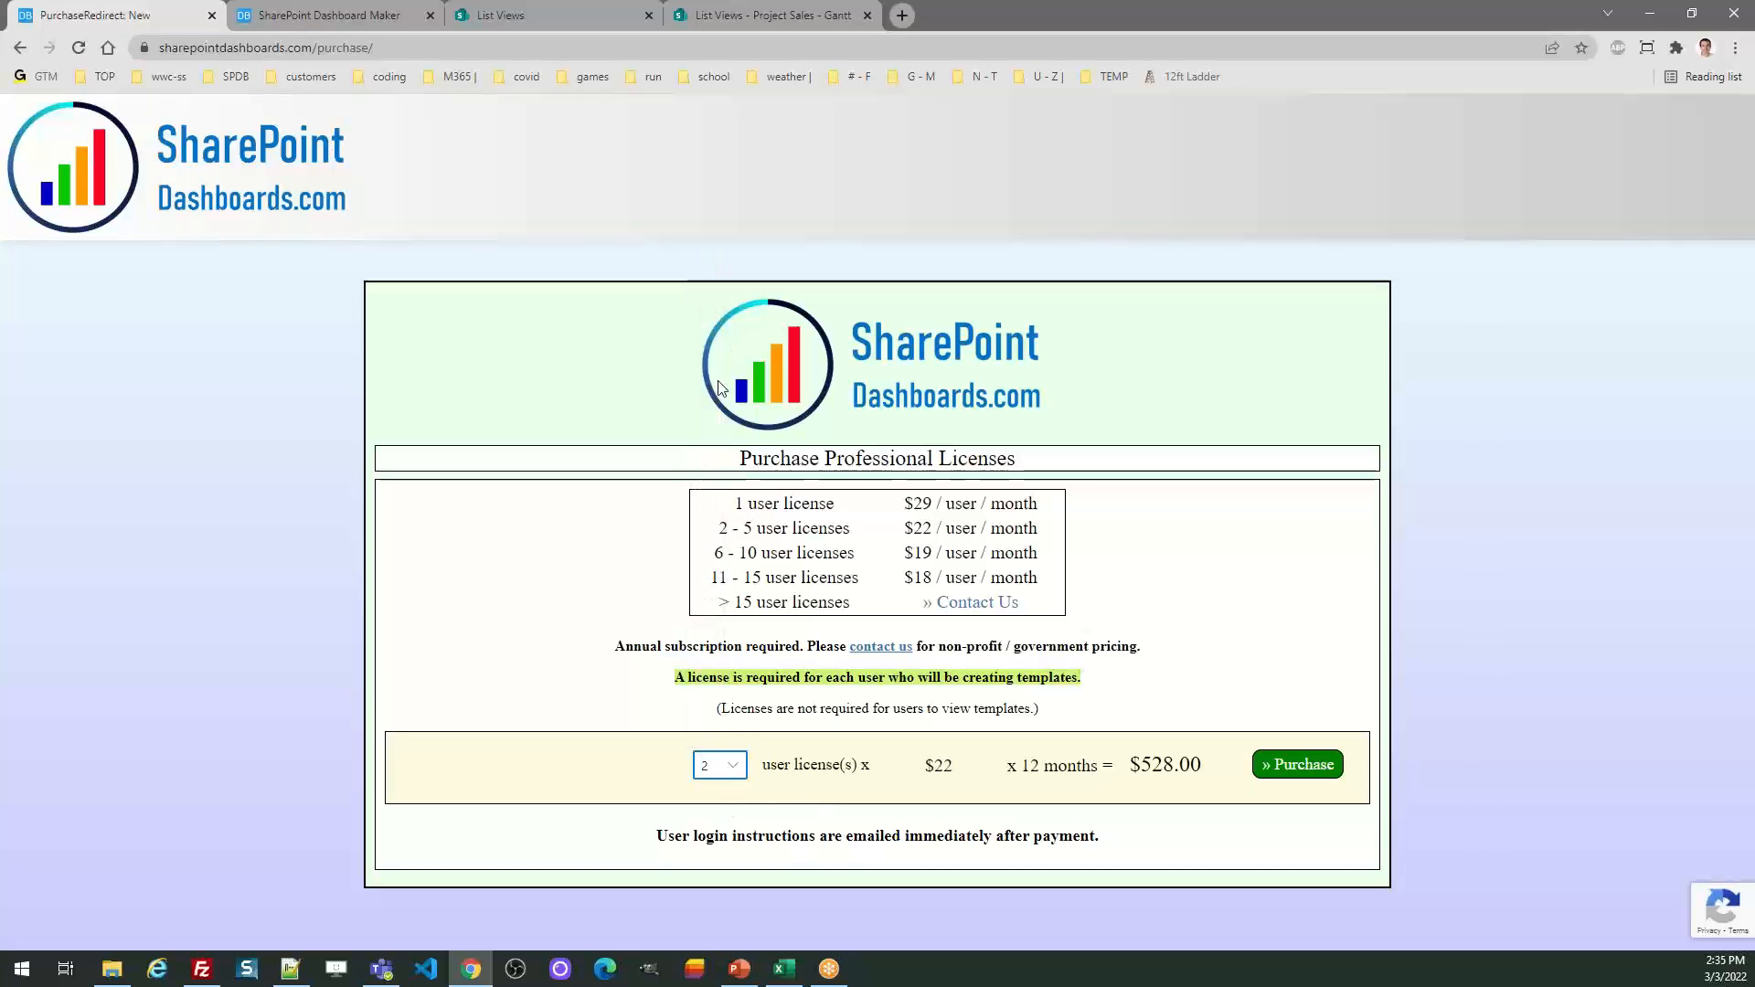
{"action": "left_click", "coordinate": [18, 47]}
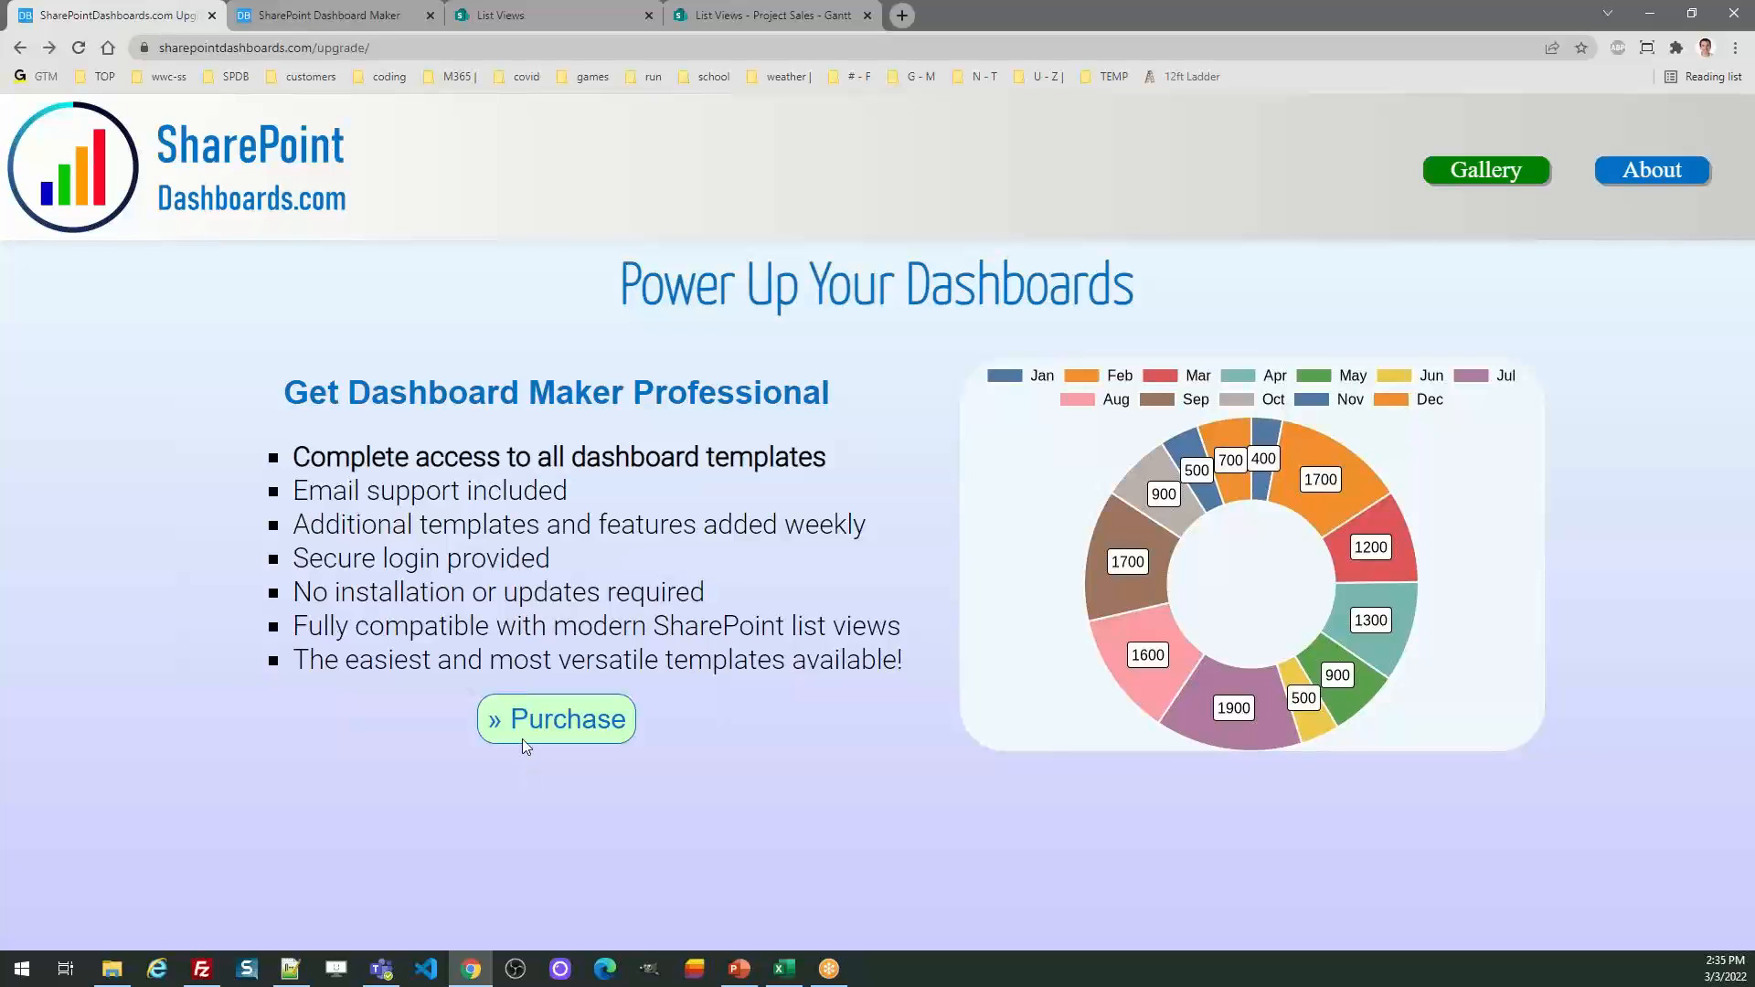
{"action": "left_click", "coordinate": [1449, 174]}
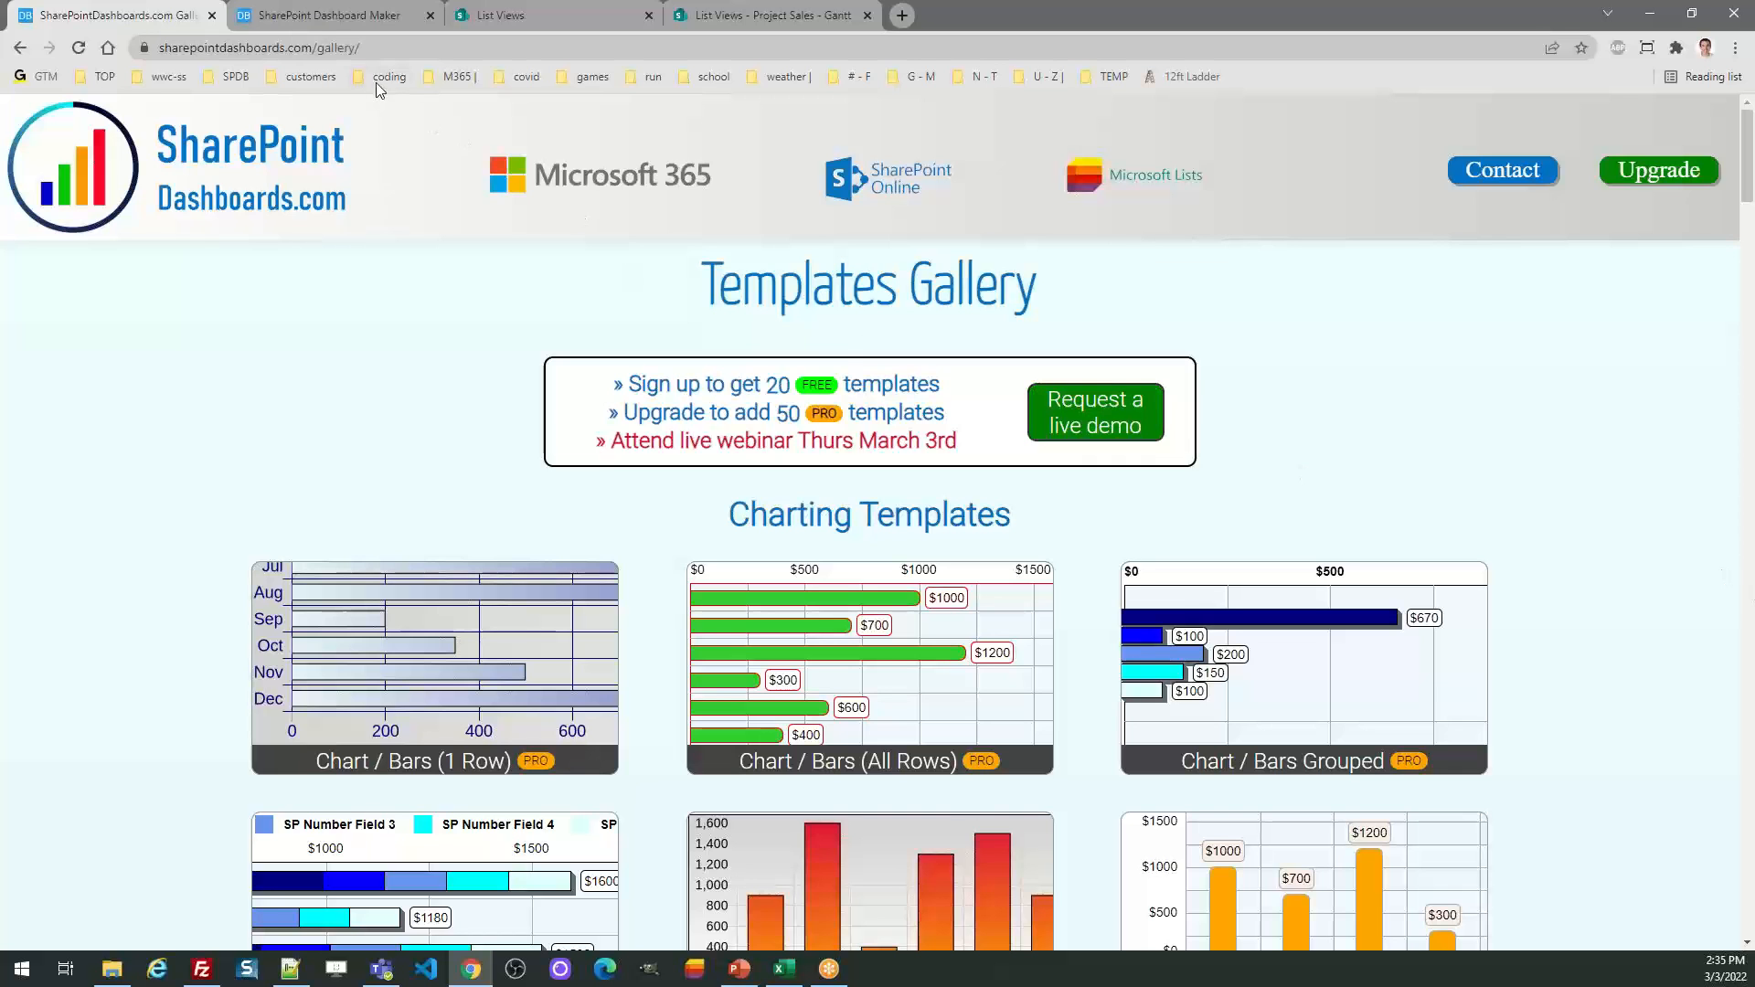
Open the Chart / Bars (1 Row) template, change its page address to the PRO version and review the What's New list
{"action": "left_click", "coordinate": [536, 630]}
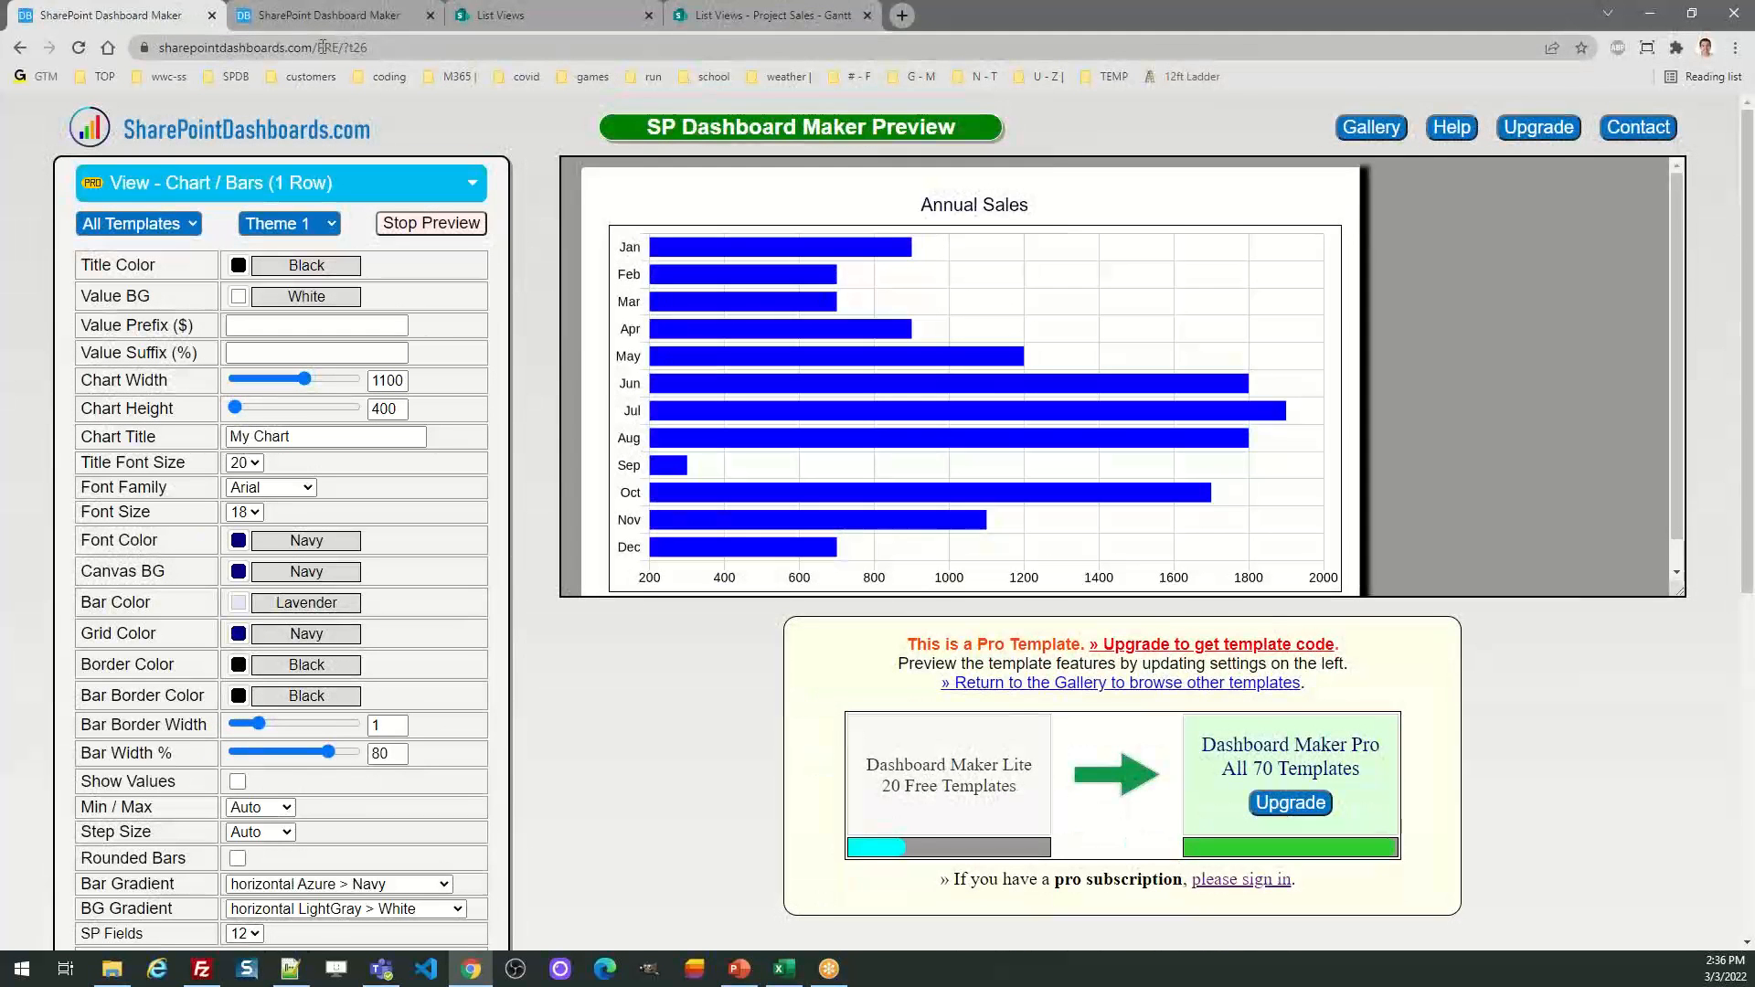
{"action": "left_click_drag", "start_coordinate": [317, 47], "coordinate": [452, 49]}
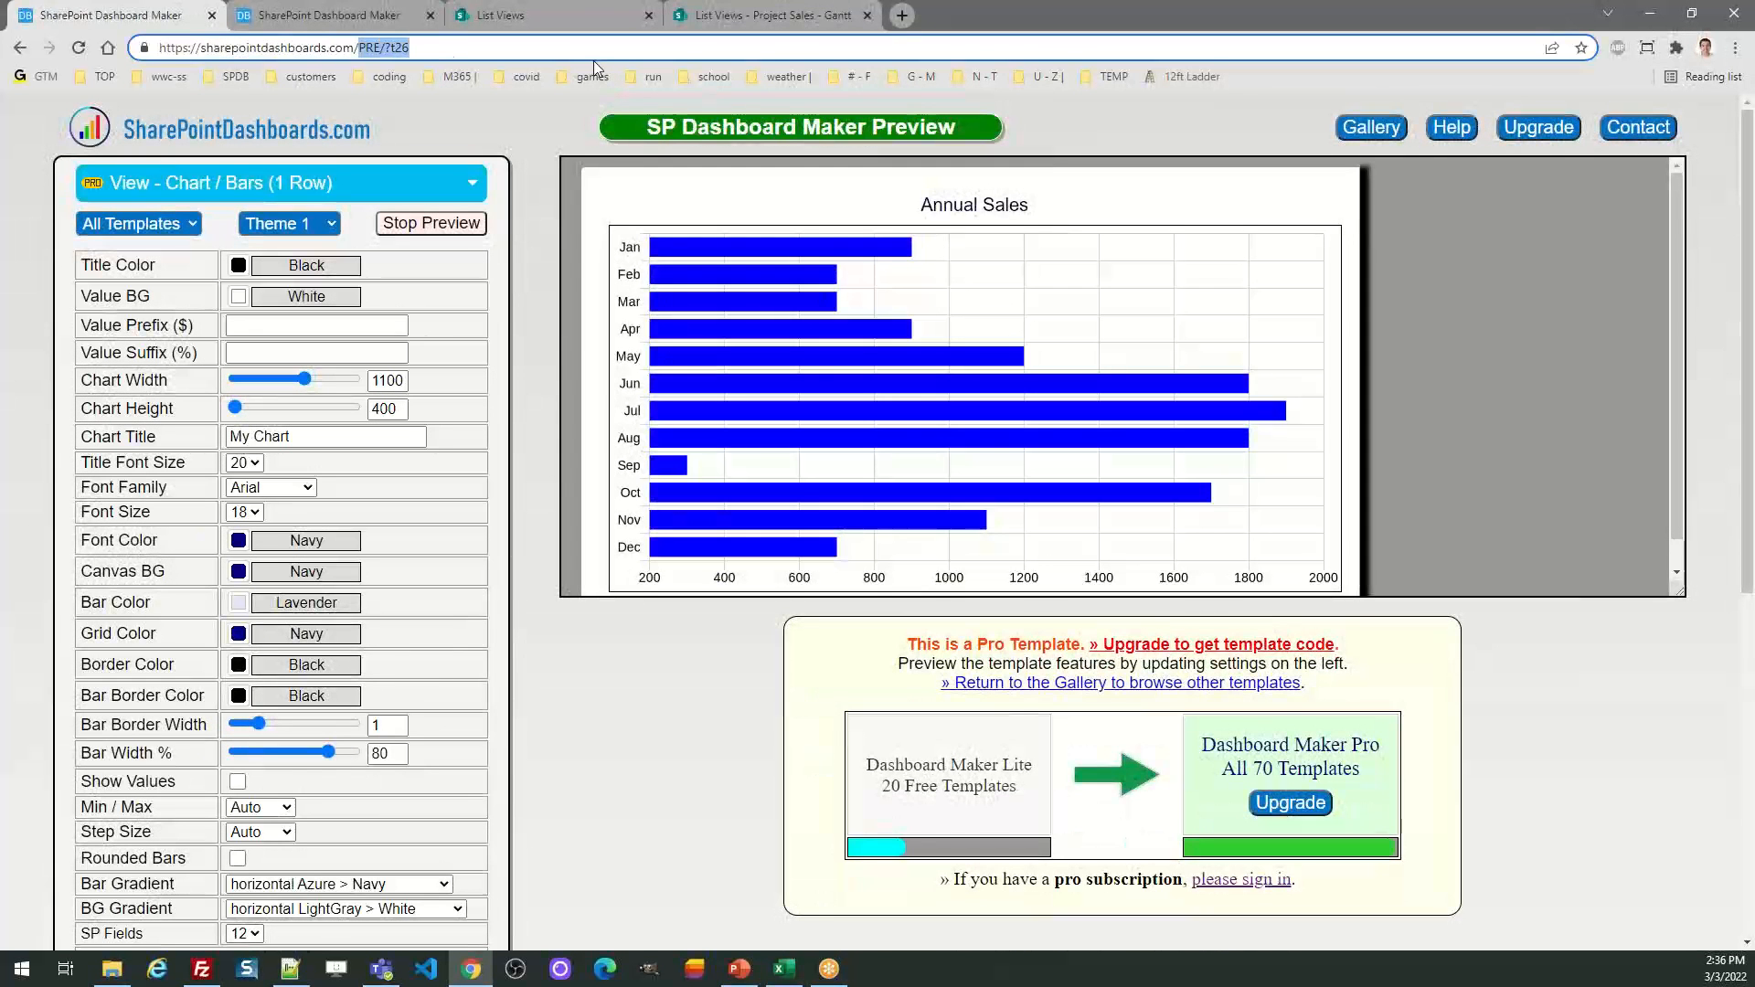
{"action": "type", "text": "PRO"}
{"action": "key", "text": "Return"}
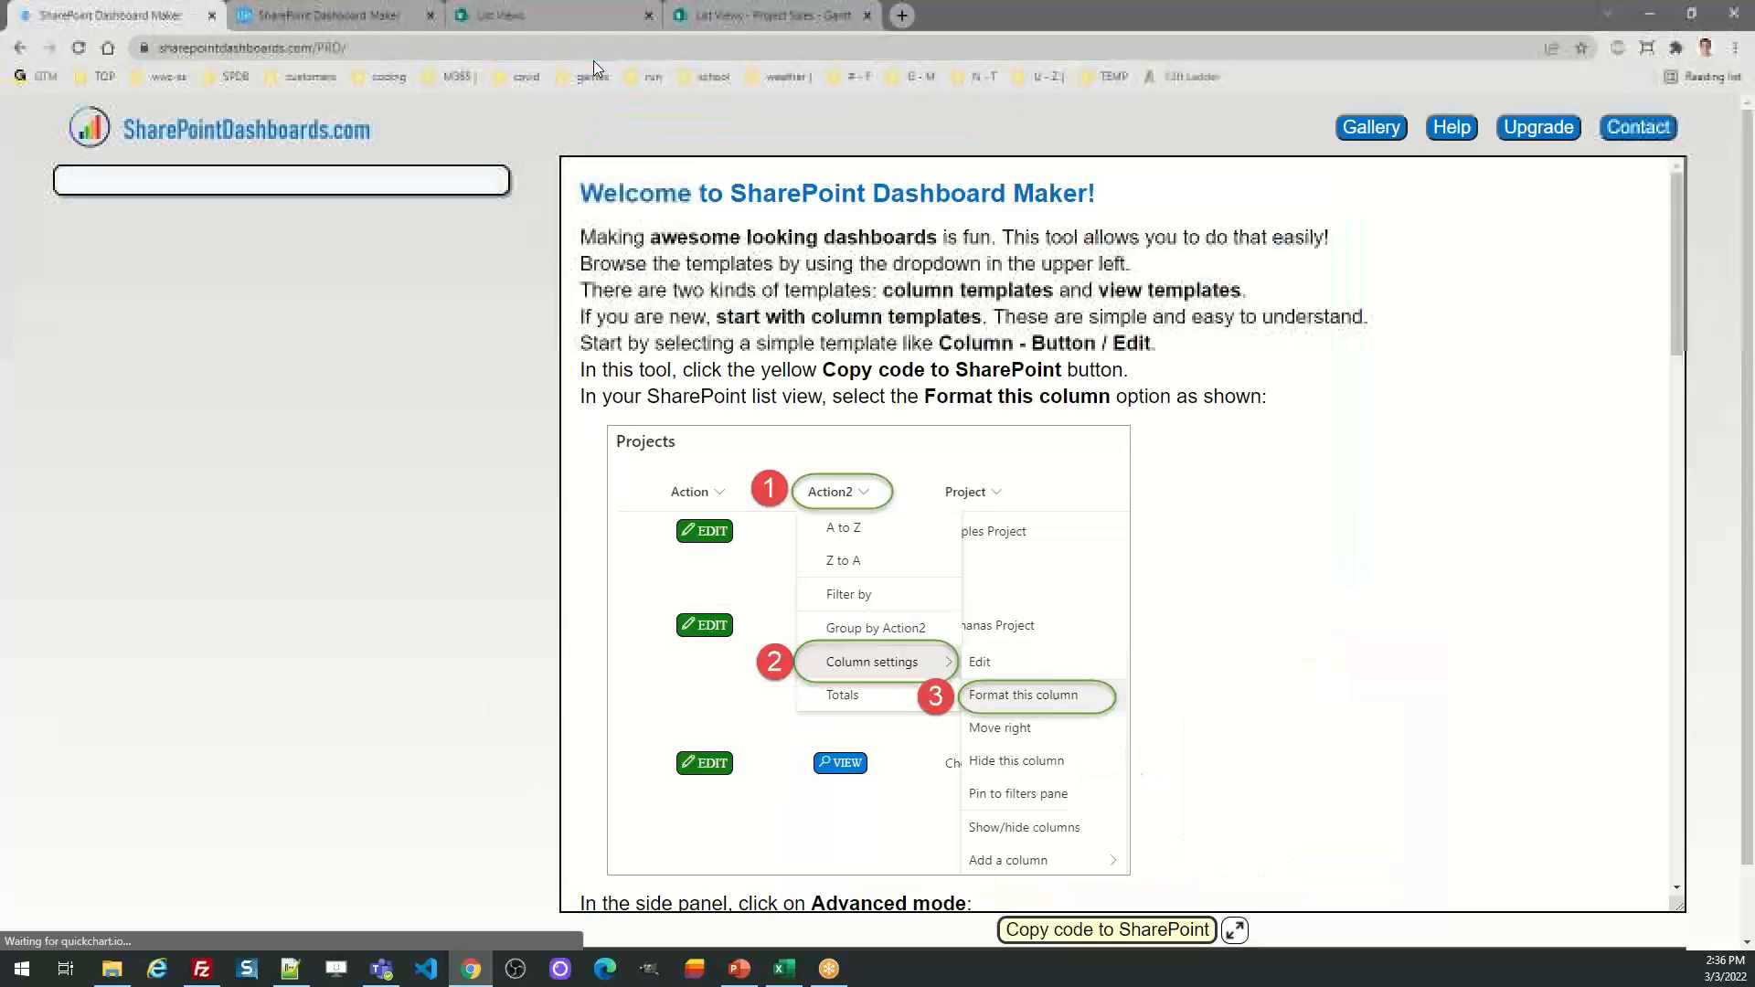
{"action": "left_click", "coordinate": [144, 245]}
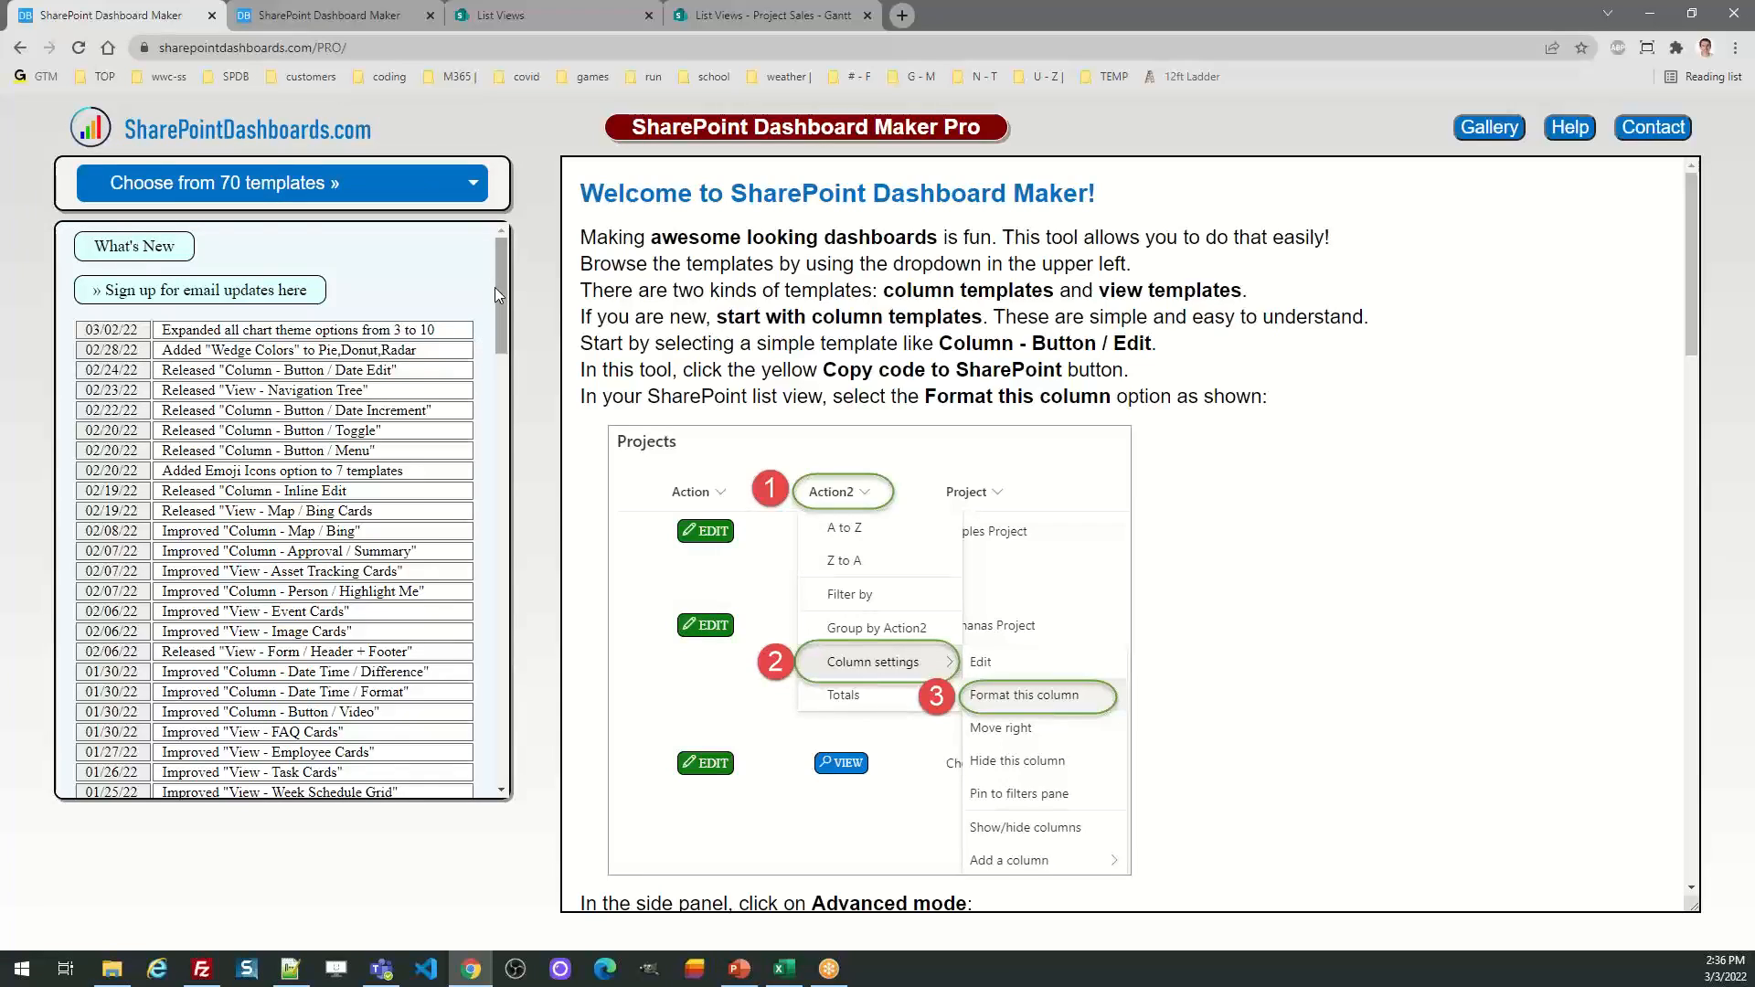
{"action": "mouse_move", "coordinate": [495, 287]}
{"action": "left_mouse_down"}
{"action": "mouse_move", "coordinate": [492, 622]}
{"action": "mouse_move", "coordinate": [490, 262]}
{"action": "left_mouse_up"}
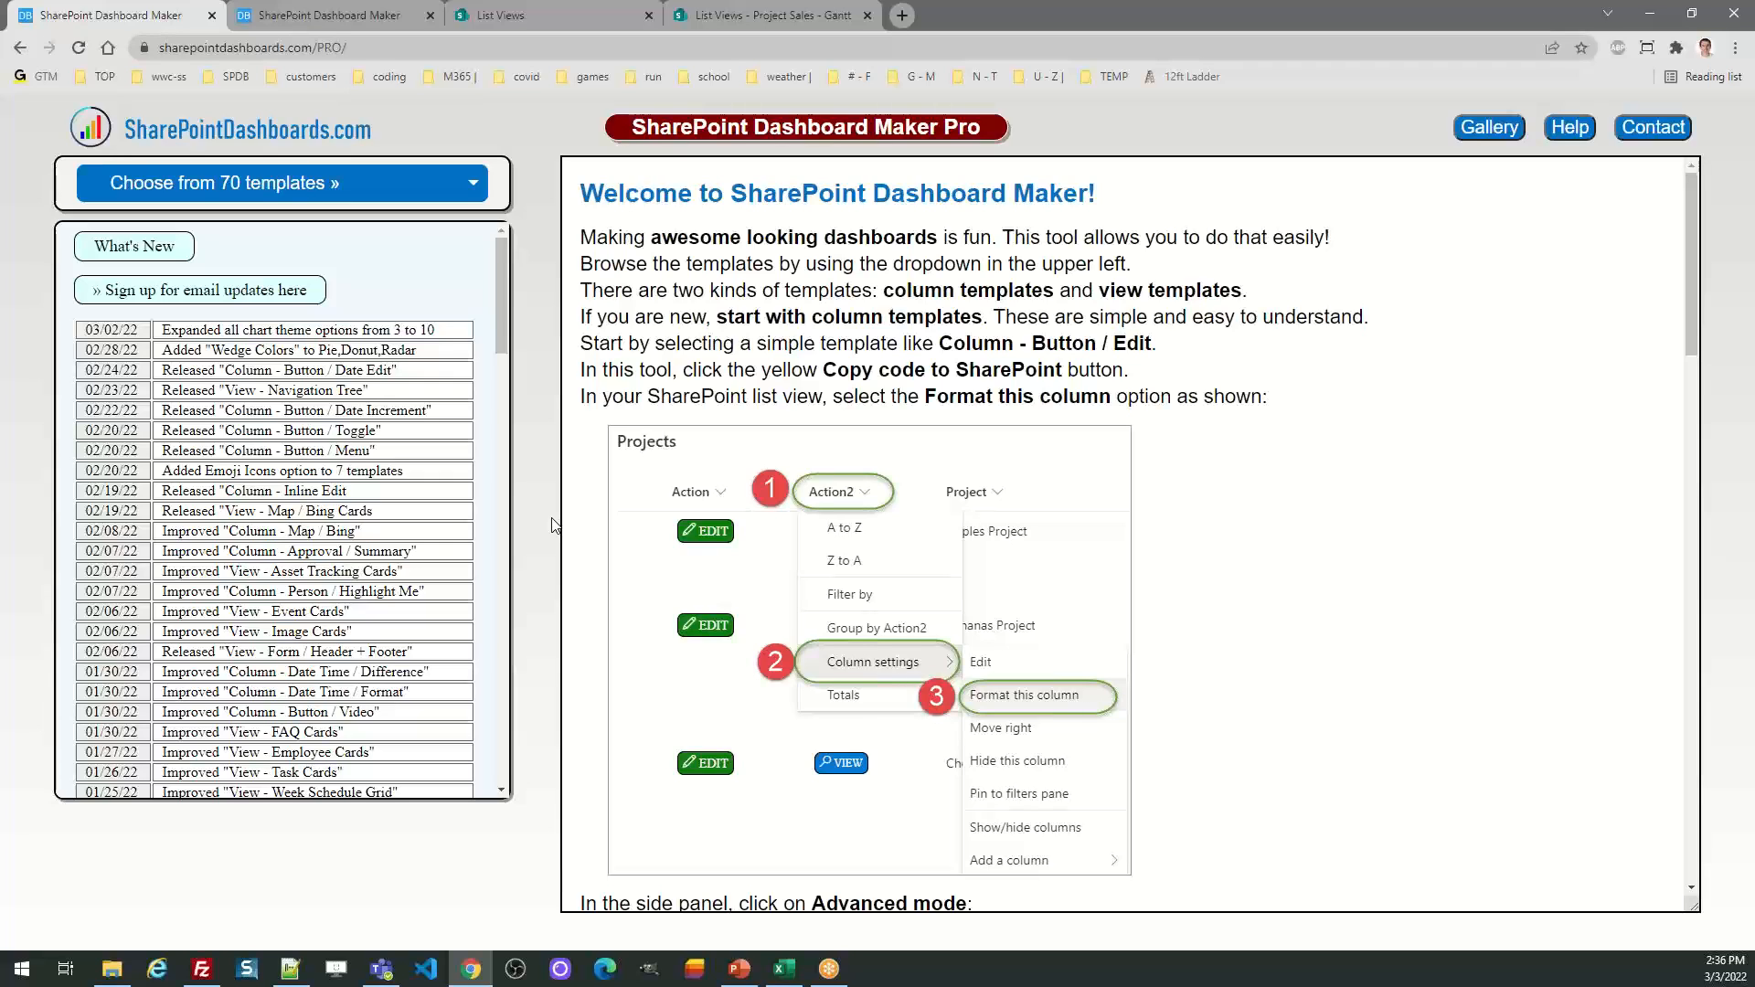
Browse the Pro Templates Gallery through the date, progress indicator and remaining column templates, and return to the charting templates
{"action": "left_click", "coordinate": [1487, 130]}
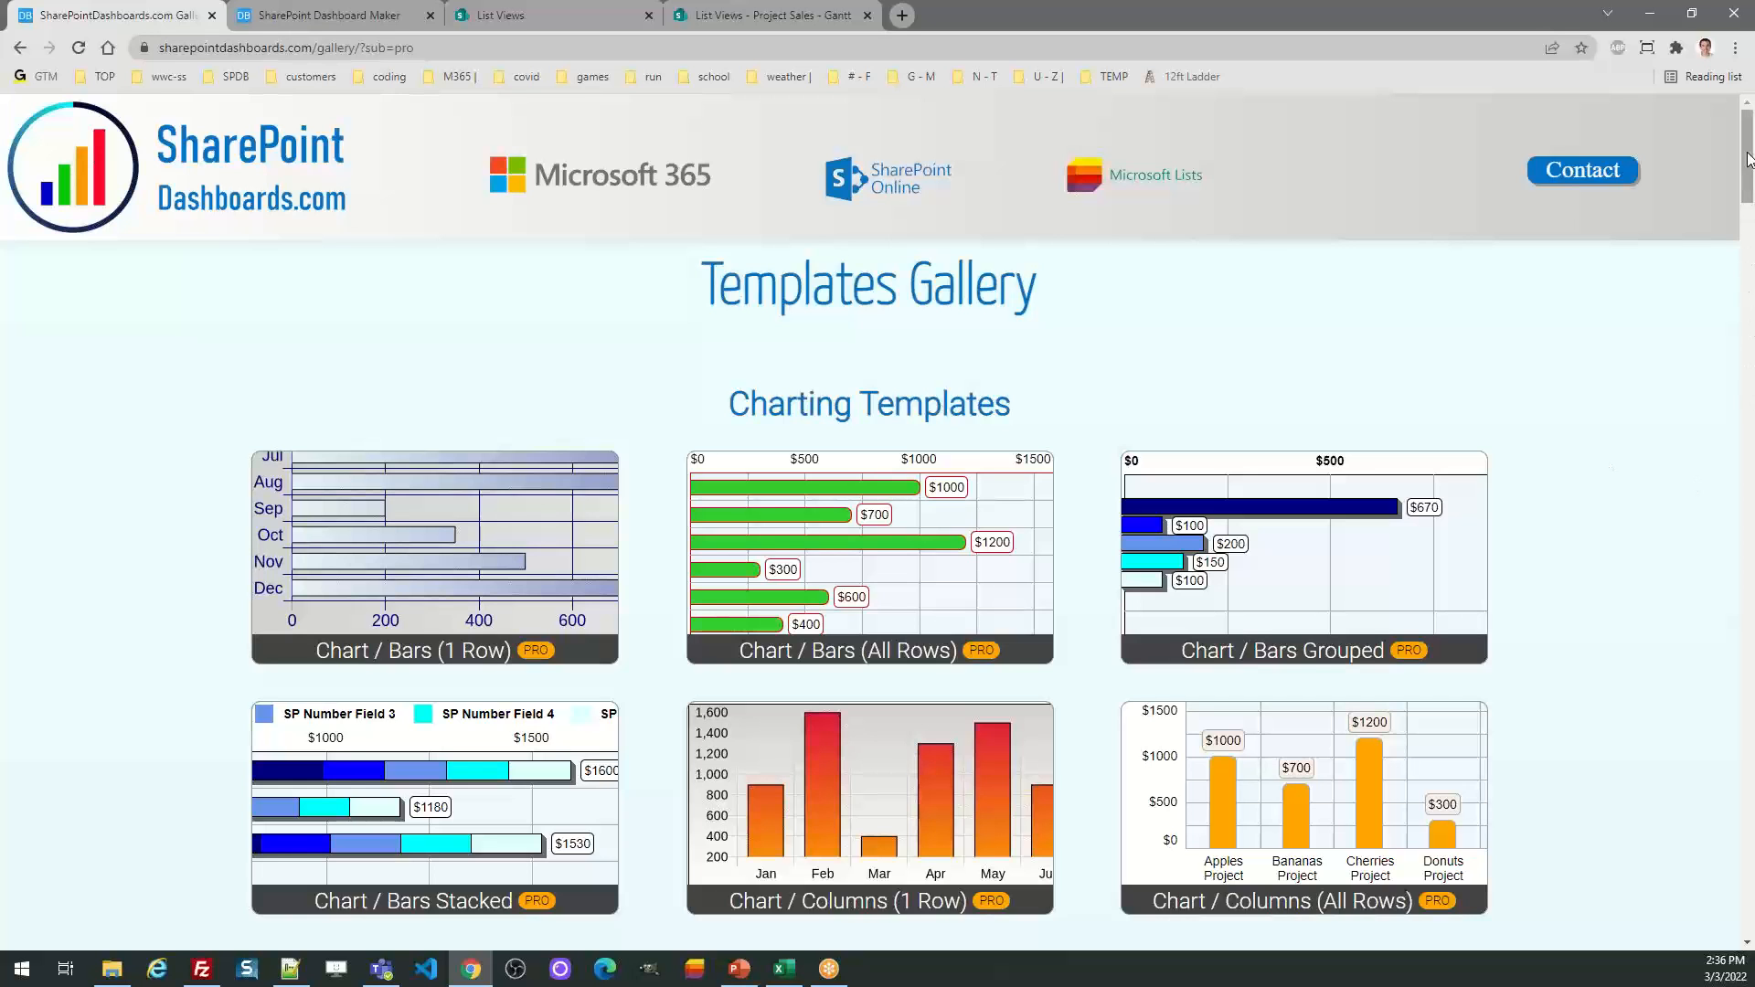
{"action": "left_click_drag", "start_coordinate": [1748, 154], "coordinate": [1751, 433]}
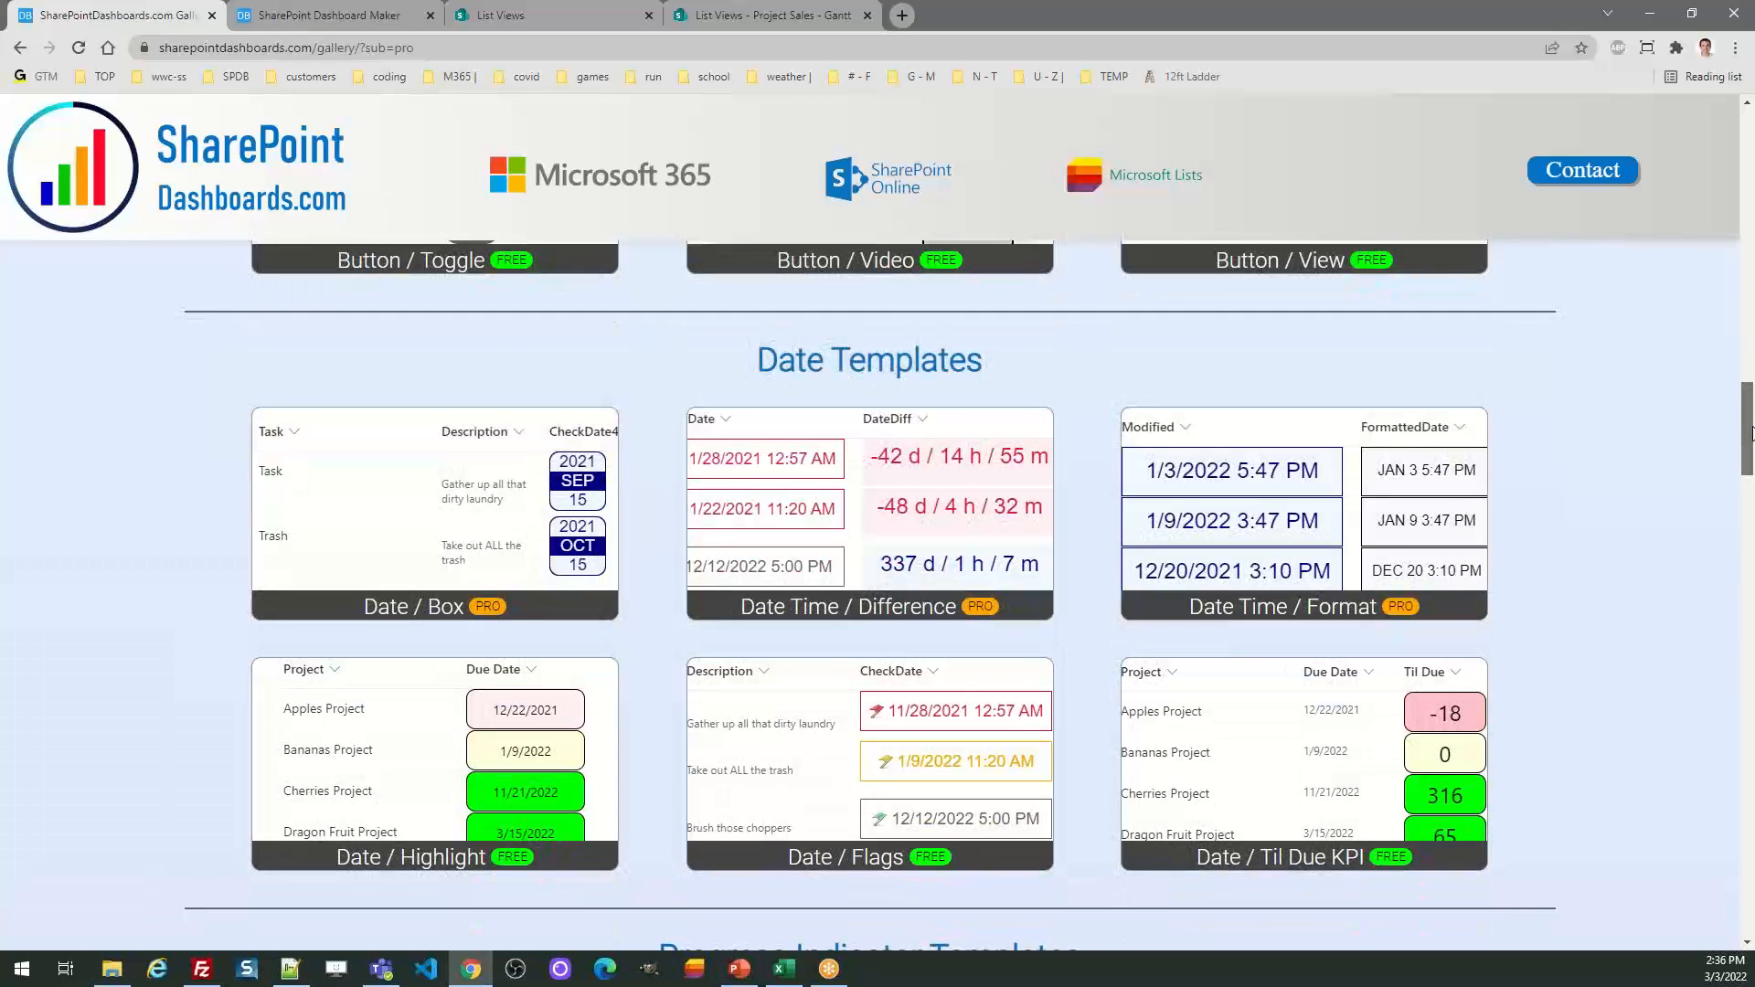
{"action": "left_click_drag", "start_coordinate": [1751, 434], "coordinate": [1751, 503]}
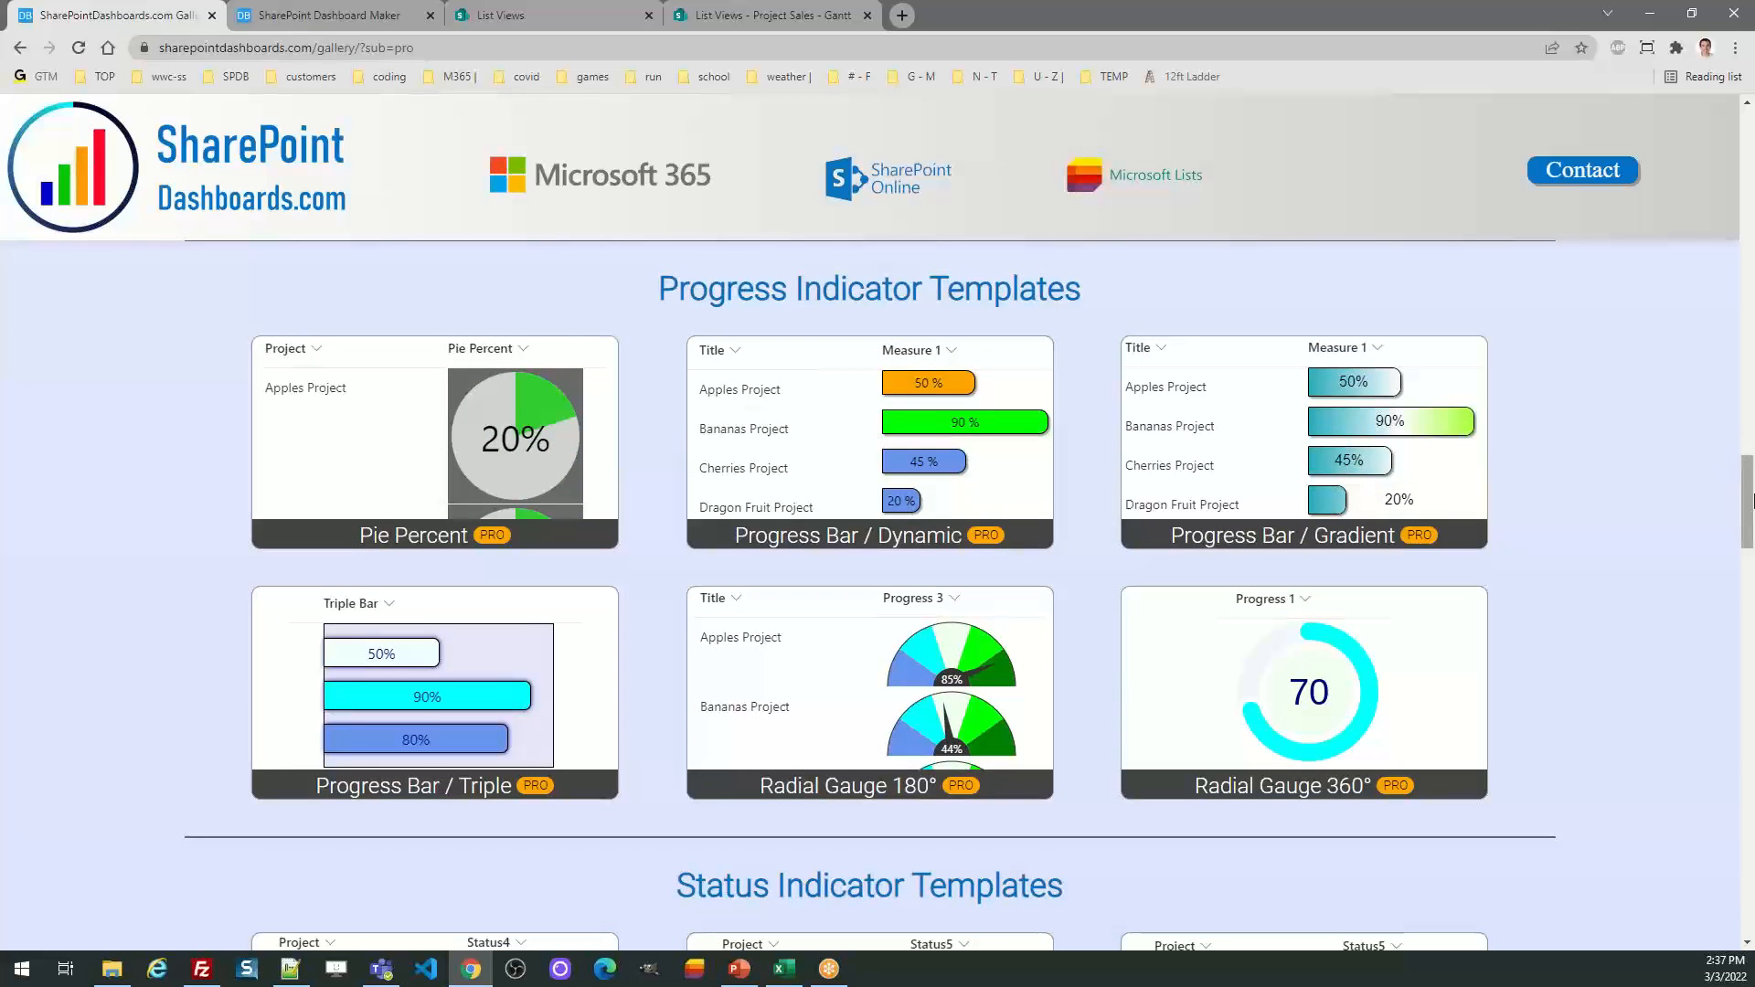
{"action": "scroll", "coordinate": [1752, 498], "scroll_direction": "down", "scroll_amount": 1}
{"action": "scroll", "coordinate": [1753, 491], "scroll_direction": "up", "scroll_amount": 1}
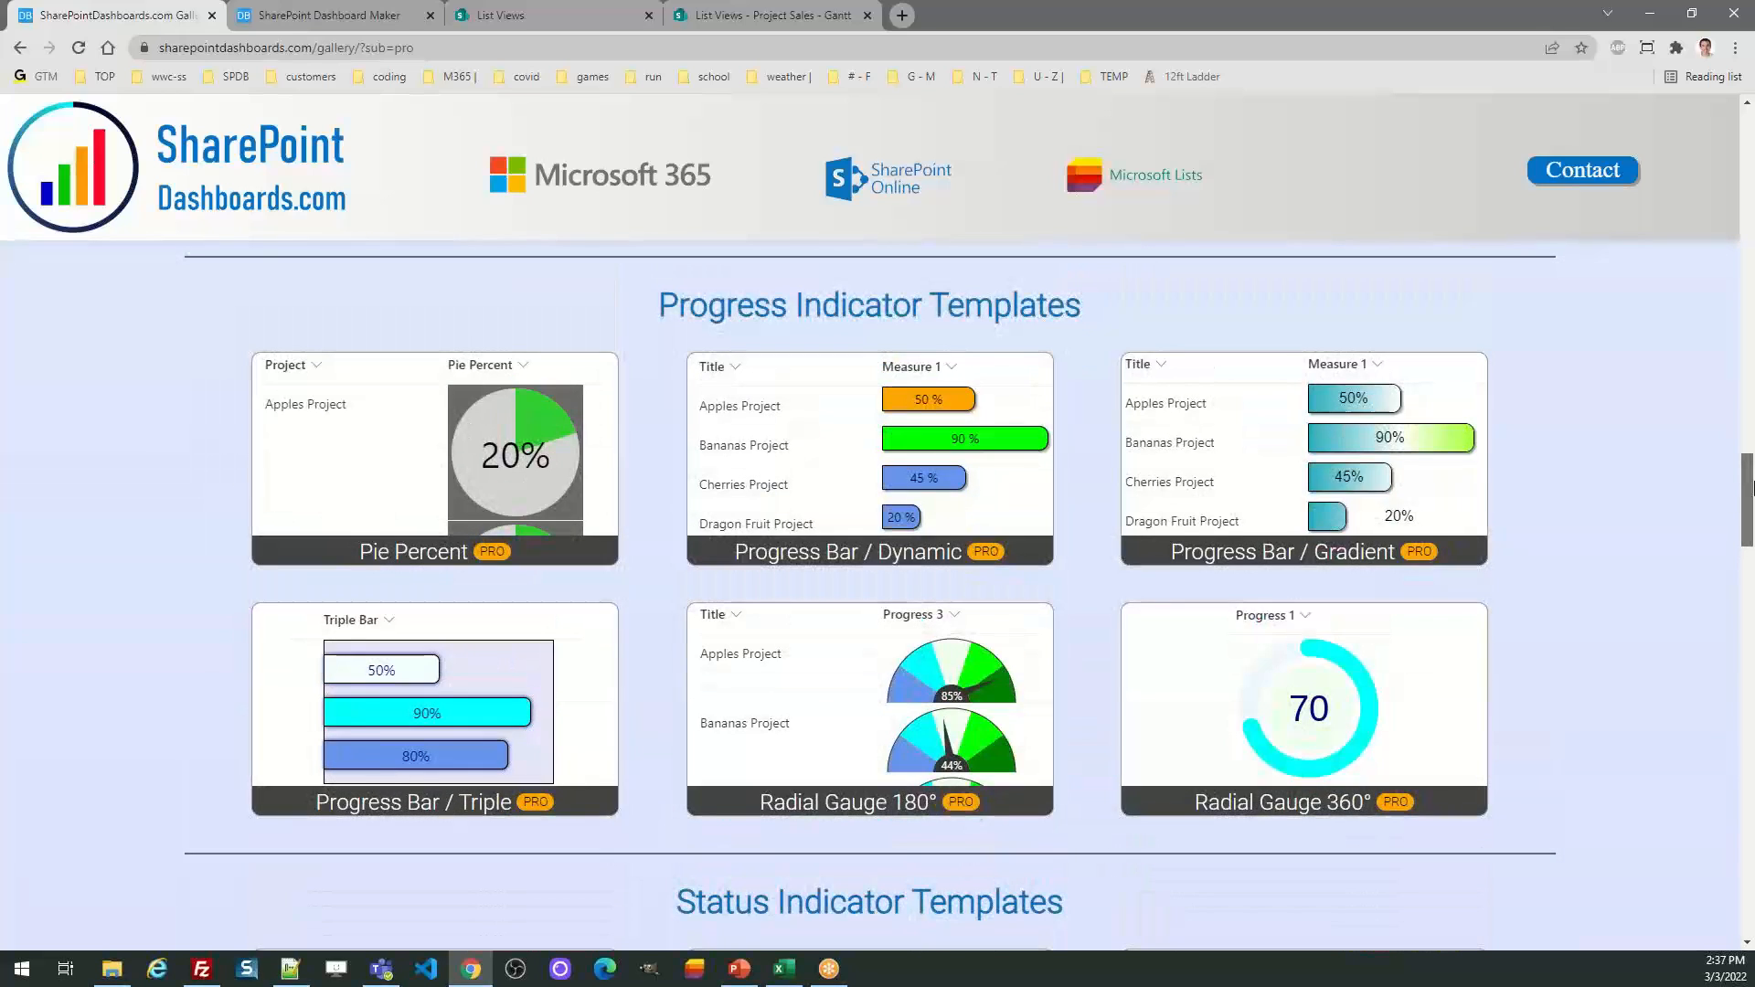
{"action": "left_click_drag", "start_coordinate": [1752, 489], "coordinate": [1751, 640]}
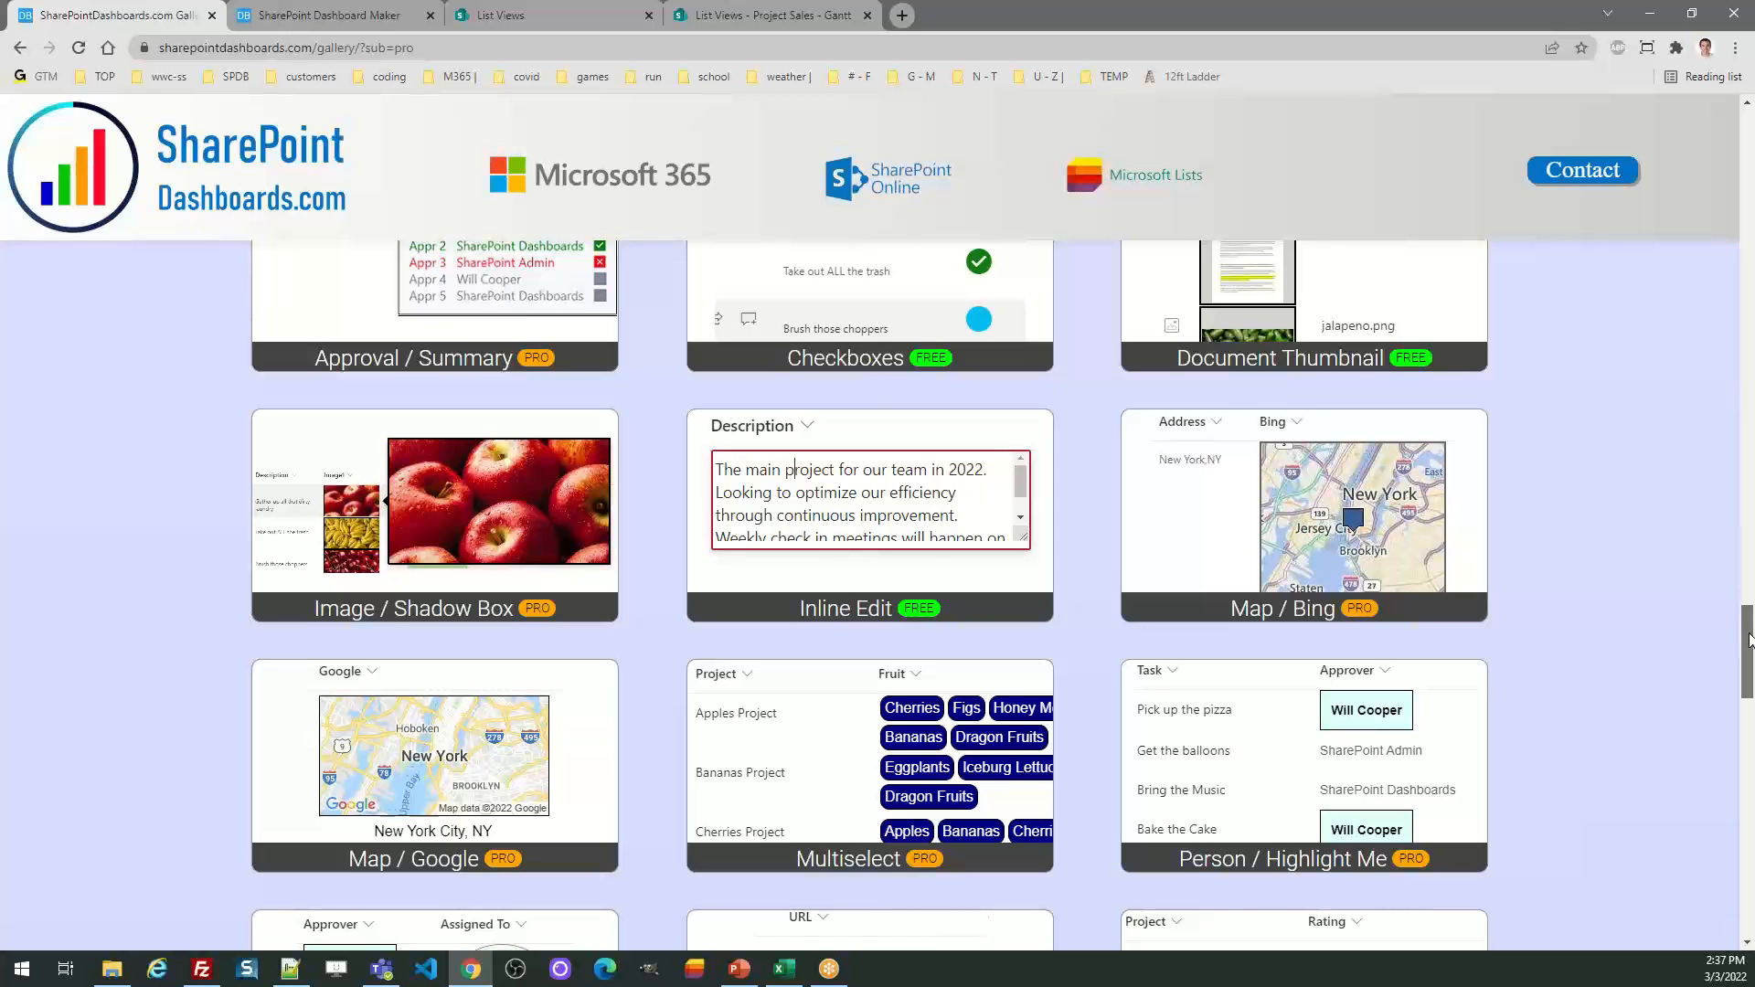
{"action": "left_click_drag", "start_coordinate": [1750, 639], "coordinate": [1749, 662]}
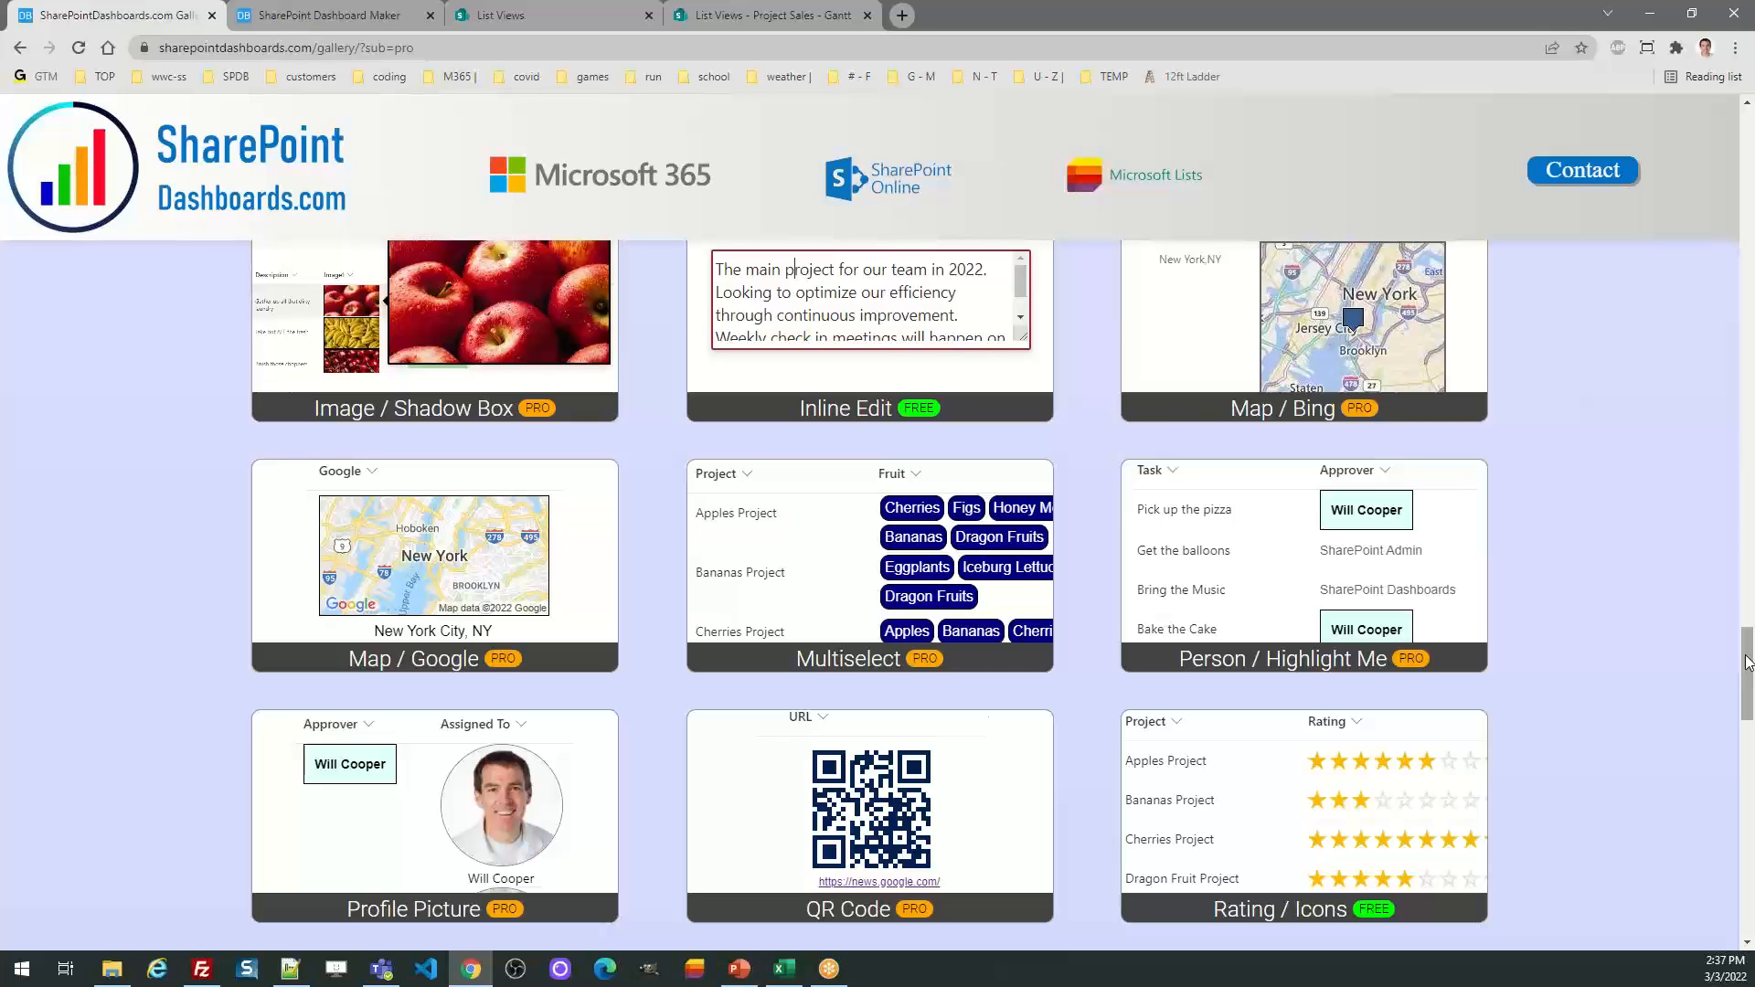
{"action": "left_click_drag", "start_coordinate": [1745, 656], "coordinate": [1746, 137]}
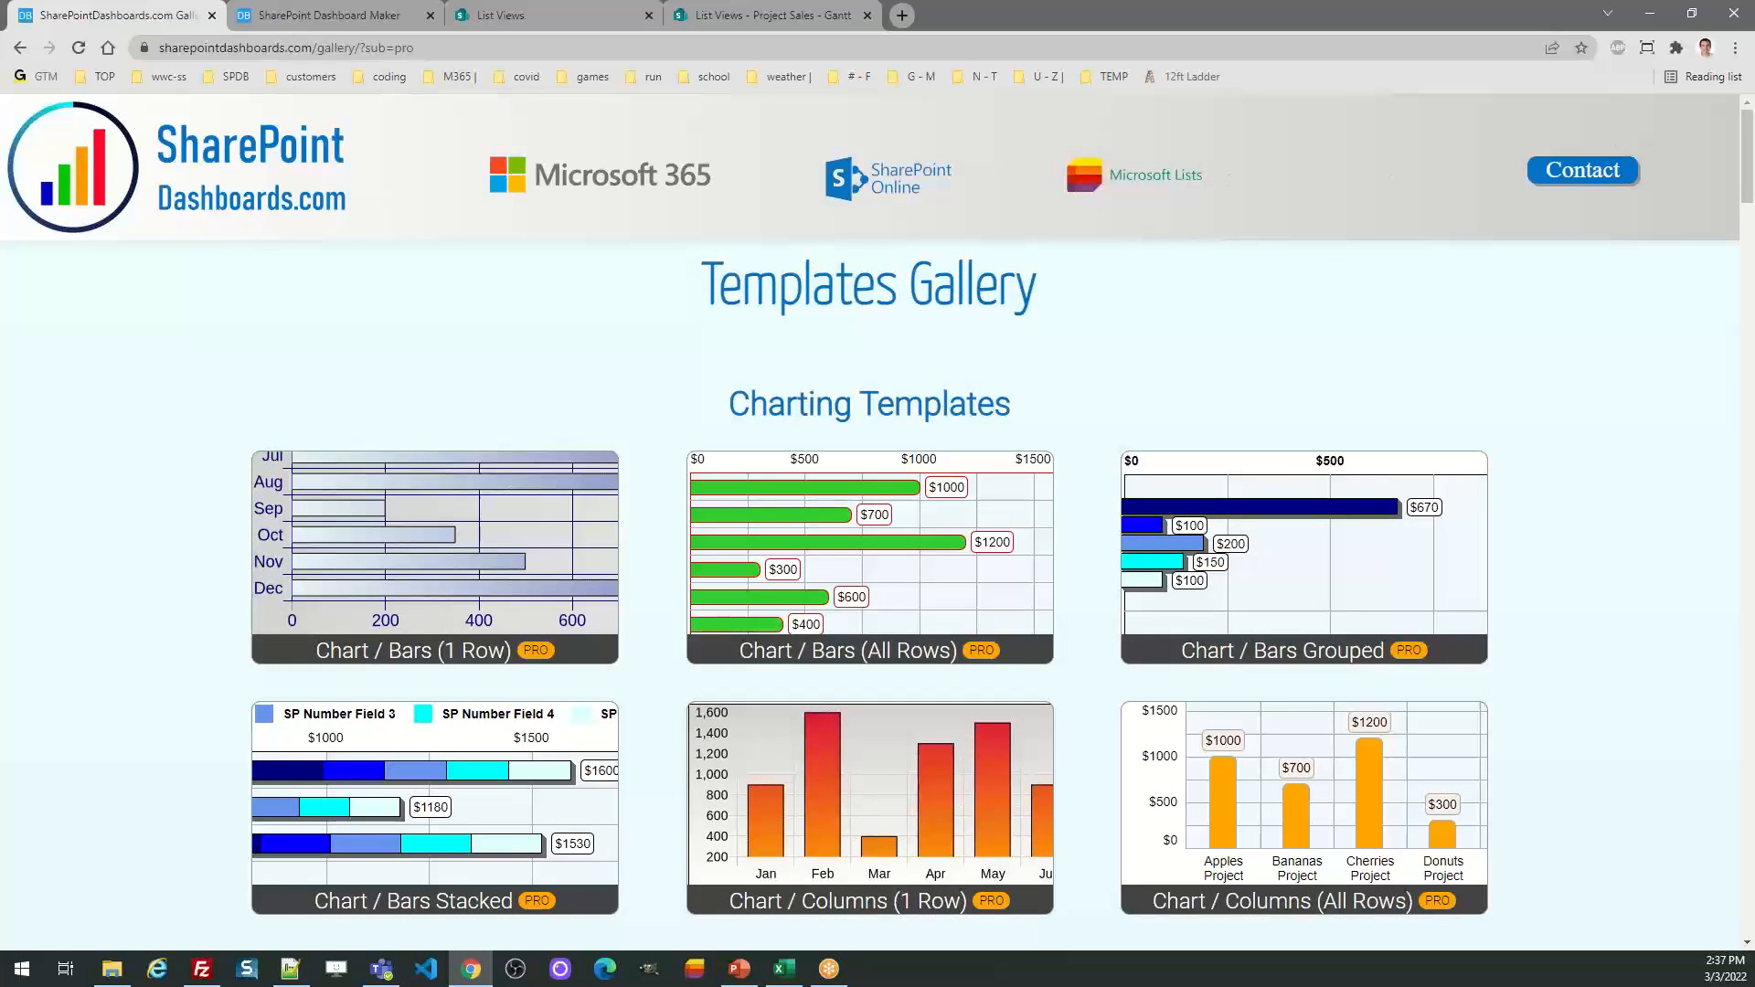
Switch to the Map / Google Cards template, preview its map card, try the hybrid map type and set the type to satellite
{"action": "key", "text": "alt+Tab"}
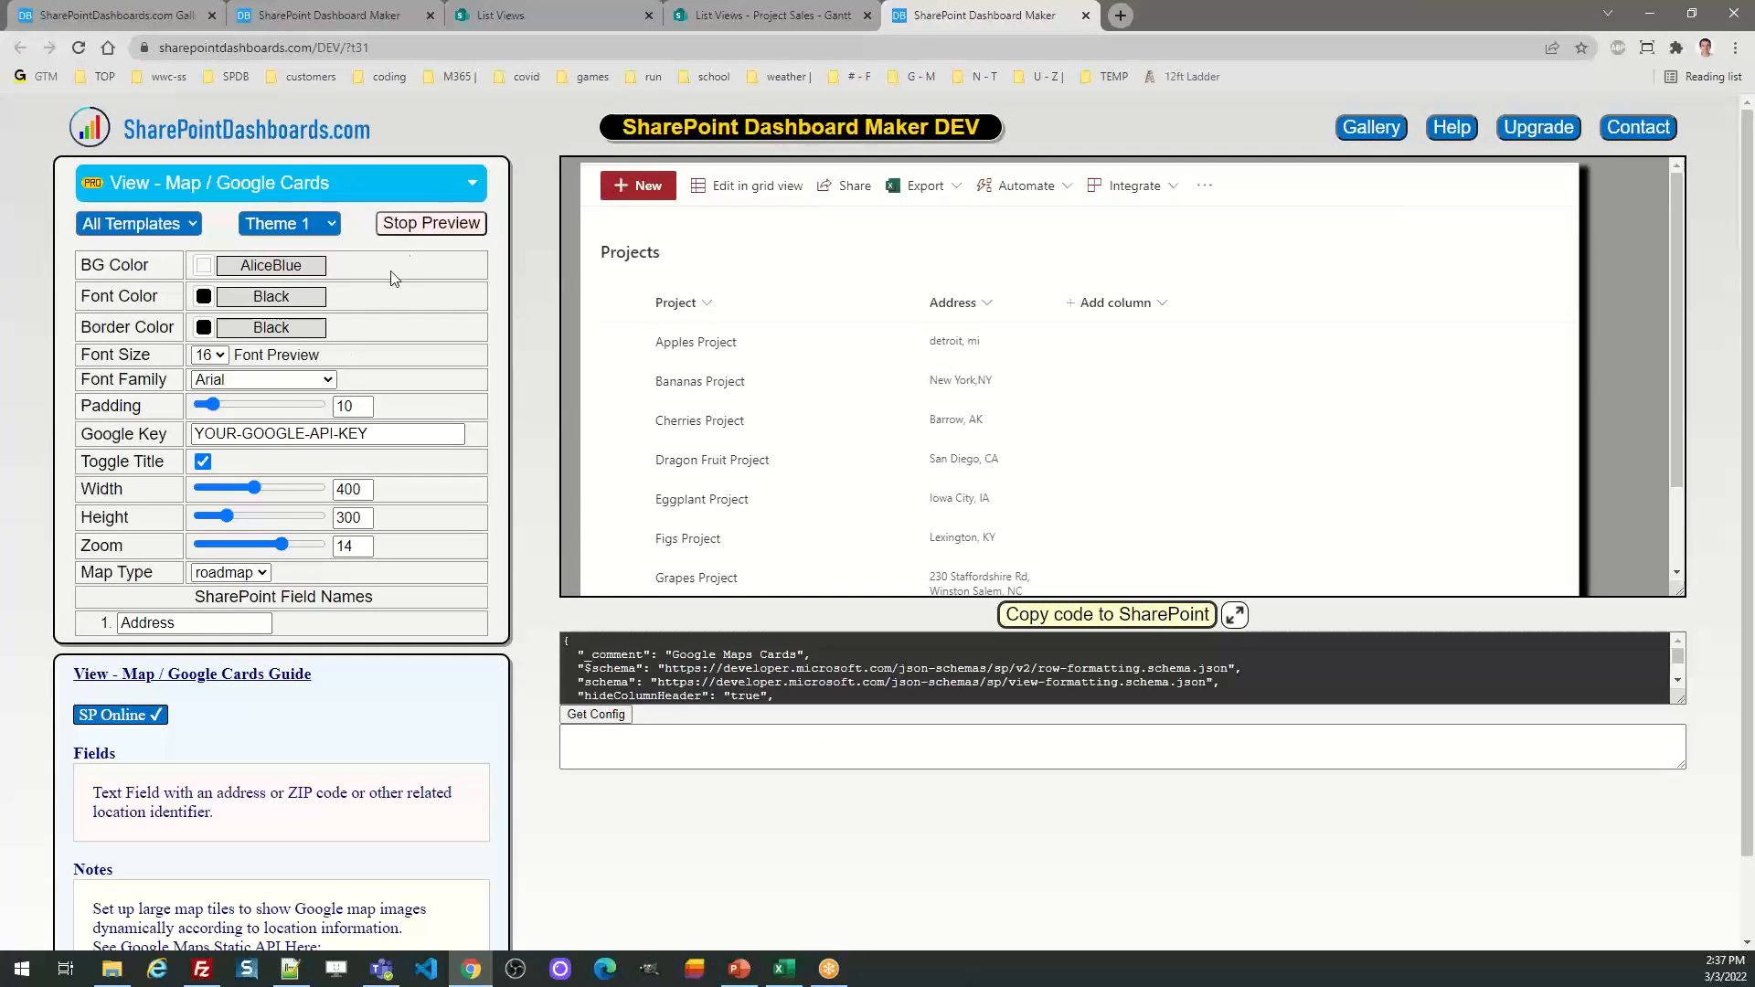
{"action": "left_click", "coordinate": [431, 223]}
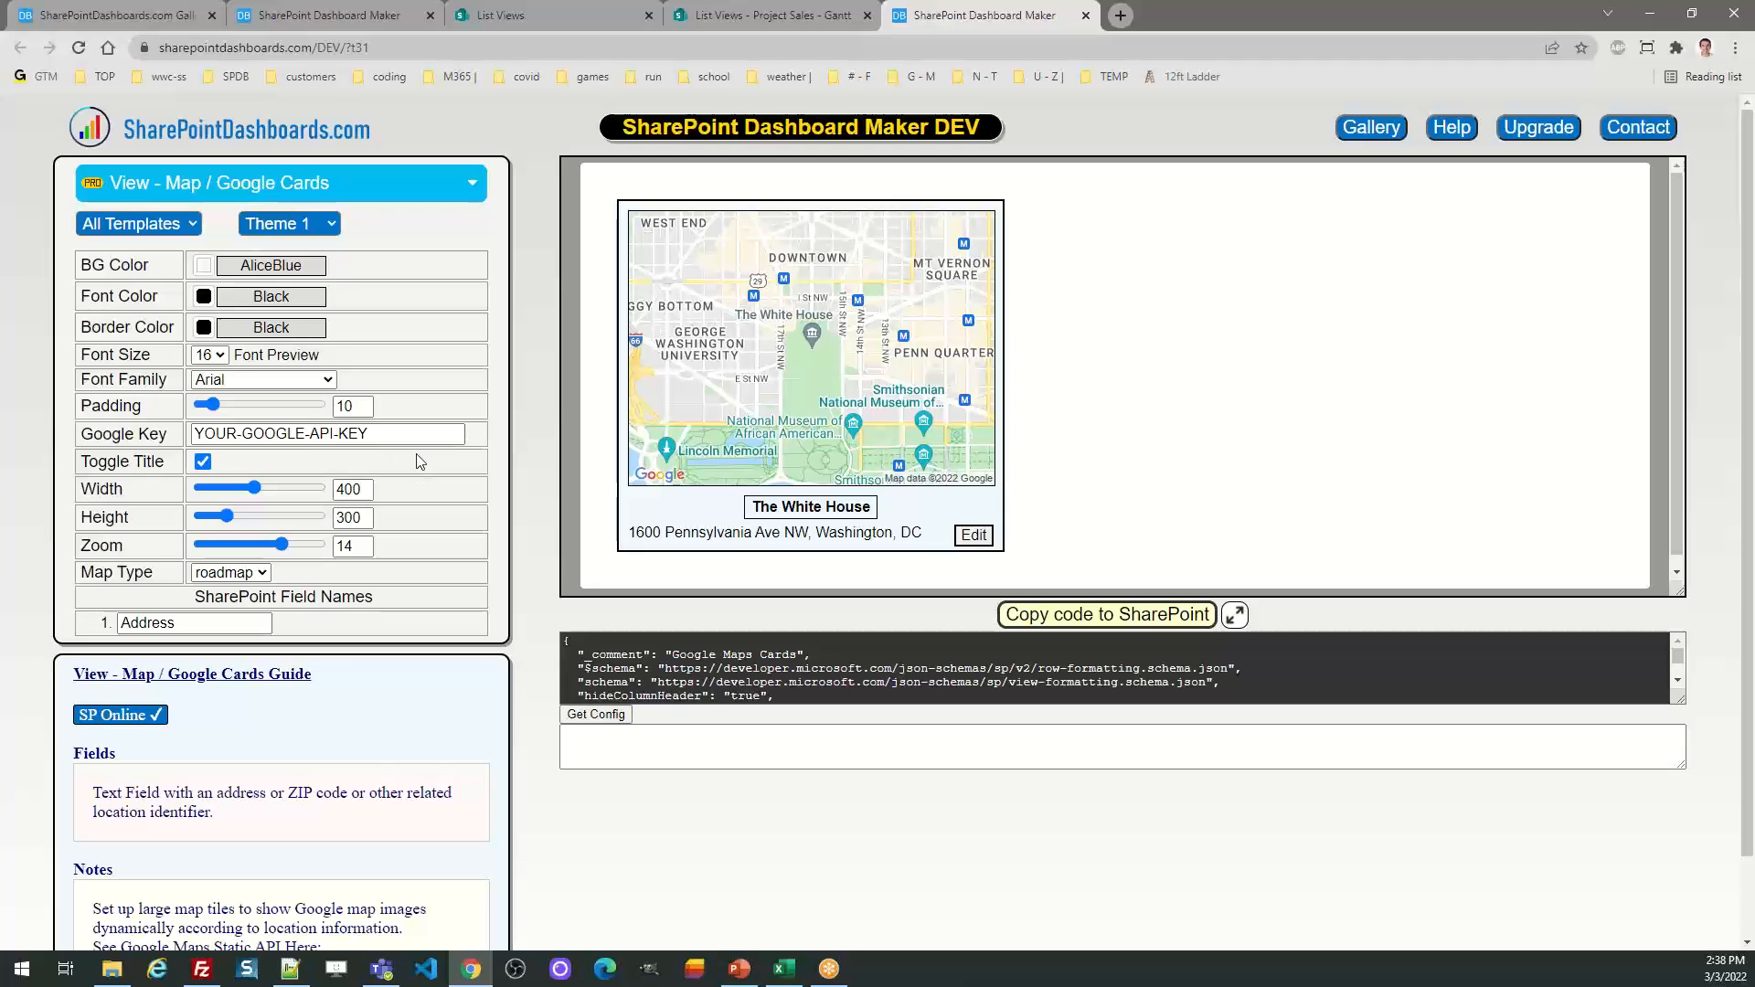
{"action": "left_click", "coordinate": [254, 573]}
{"action": "left_click", "coordinate": [257, 611]}
{"action": "left_click", "coordinate": [260, 574]}
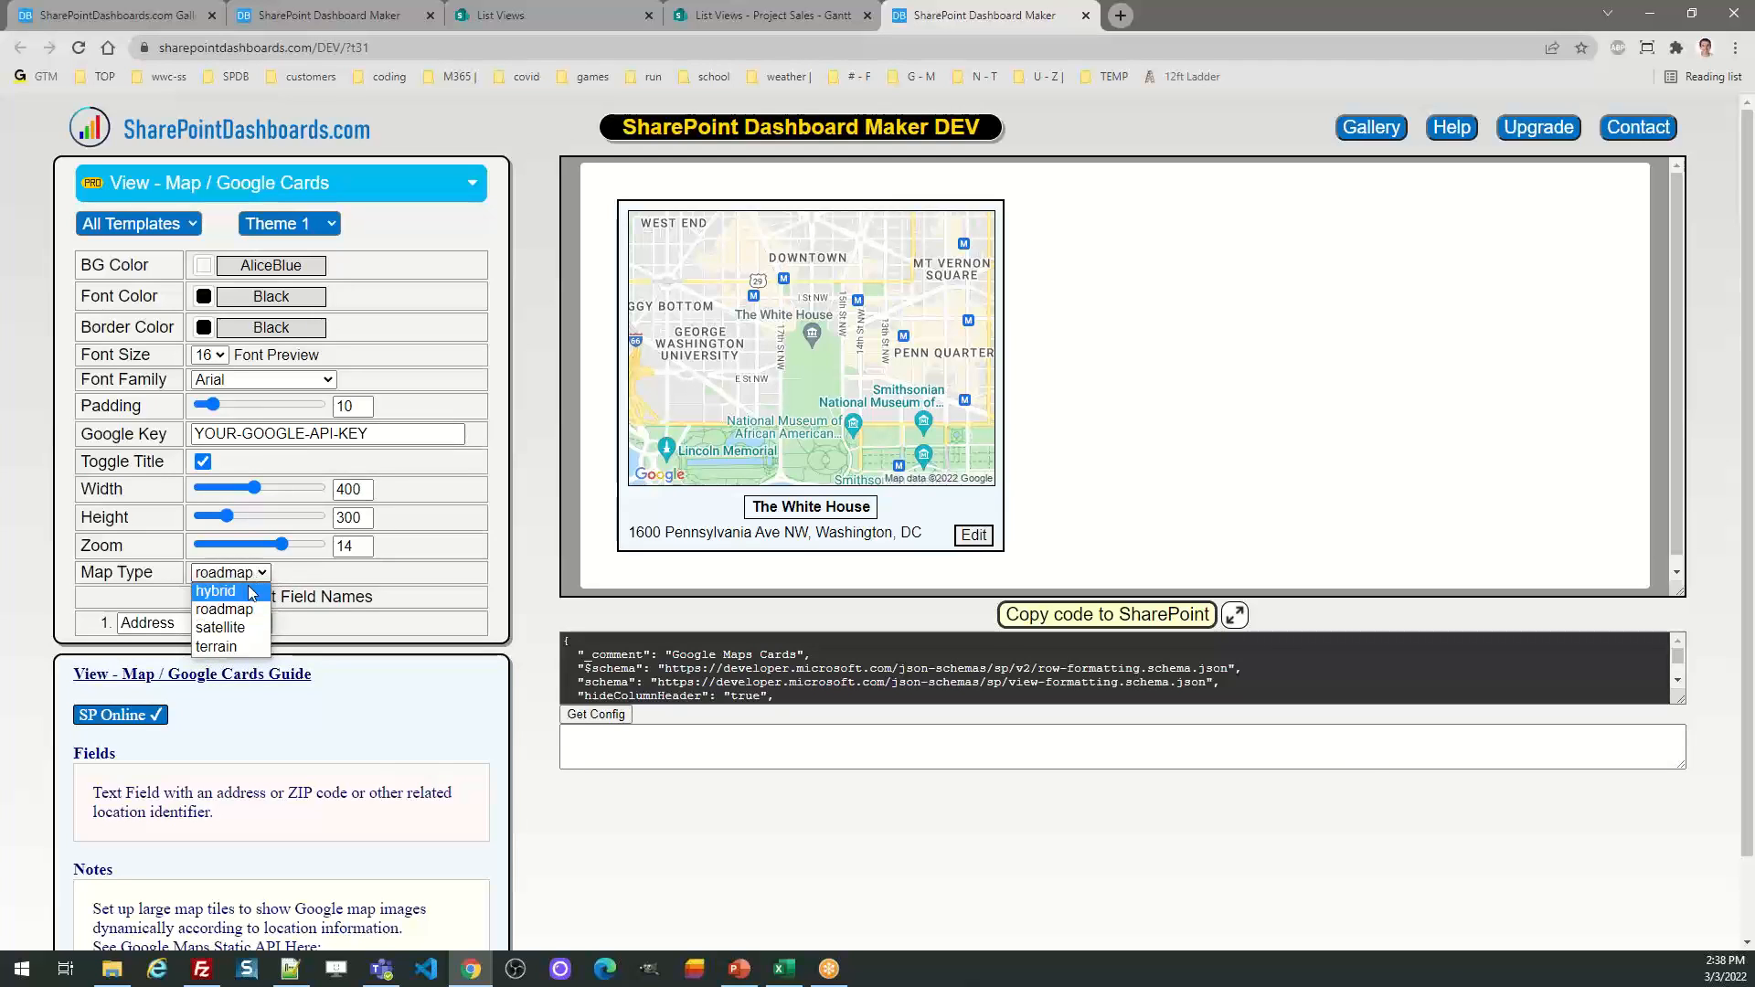
{"action": "left_click", "coordinate": [260, 592]}
{"action": "left_click", "coordinate": [261, 574]}
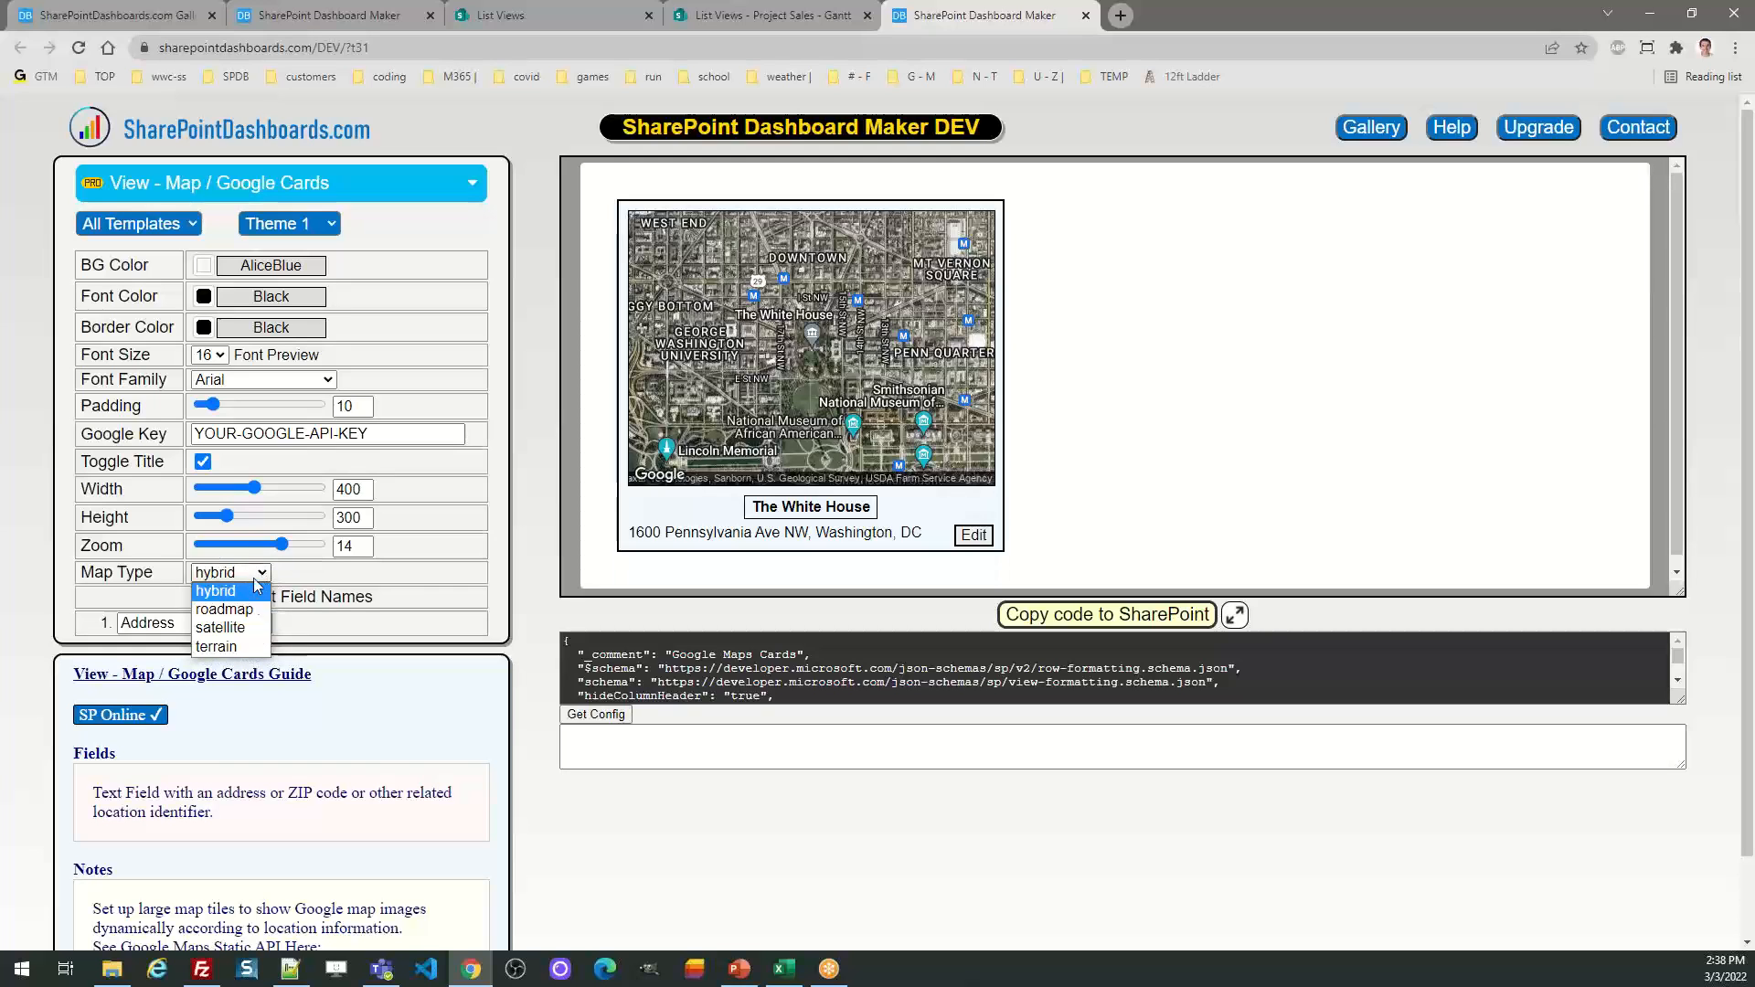
{"action": "left_click", "coordinate": [255, 629]}
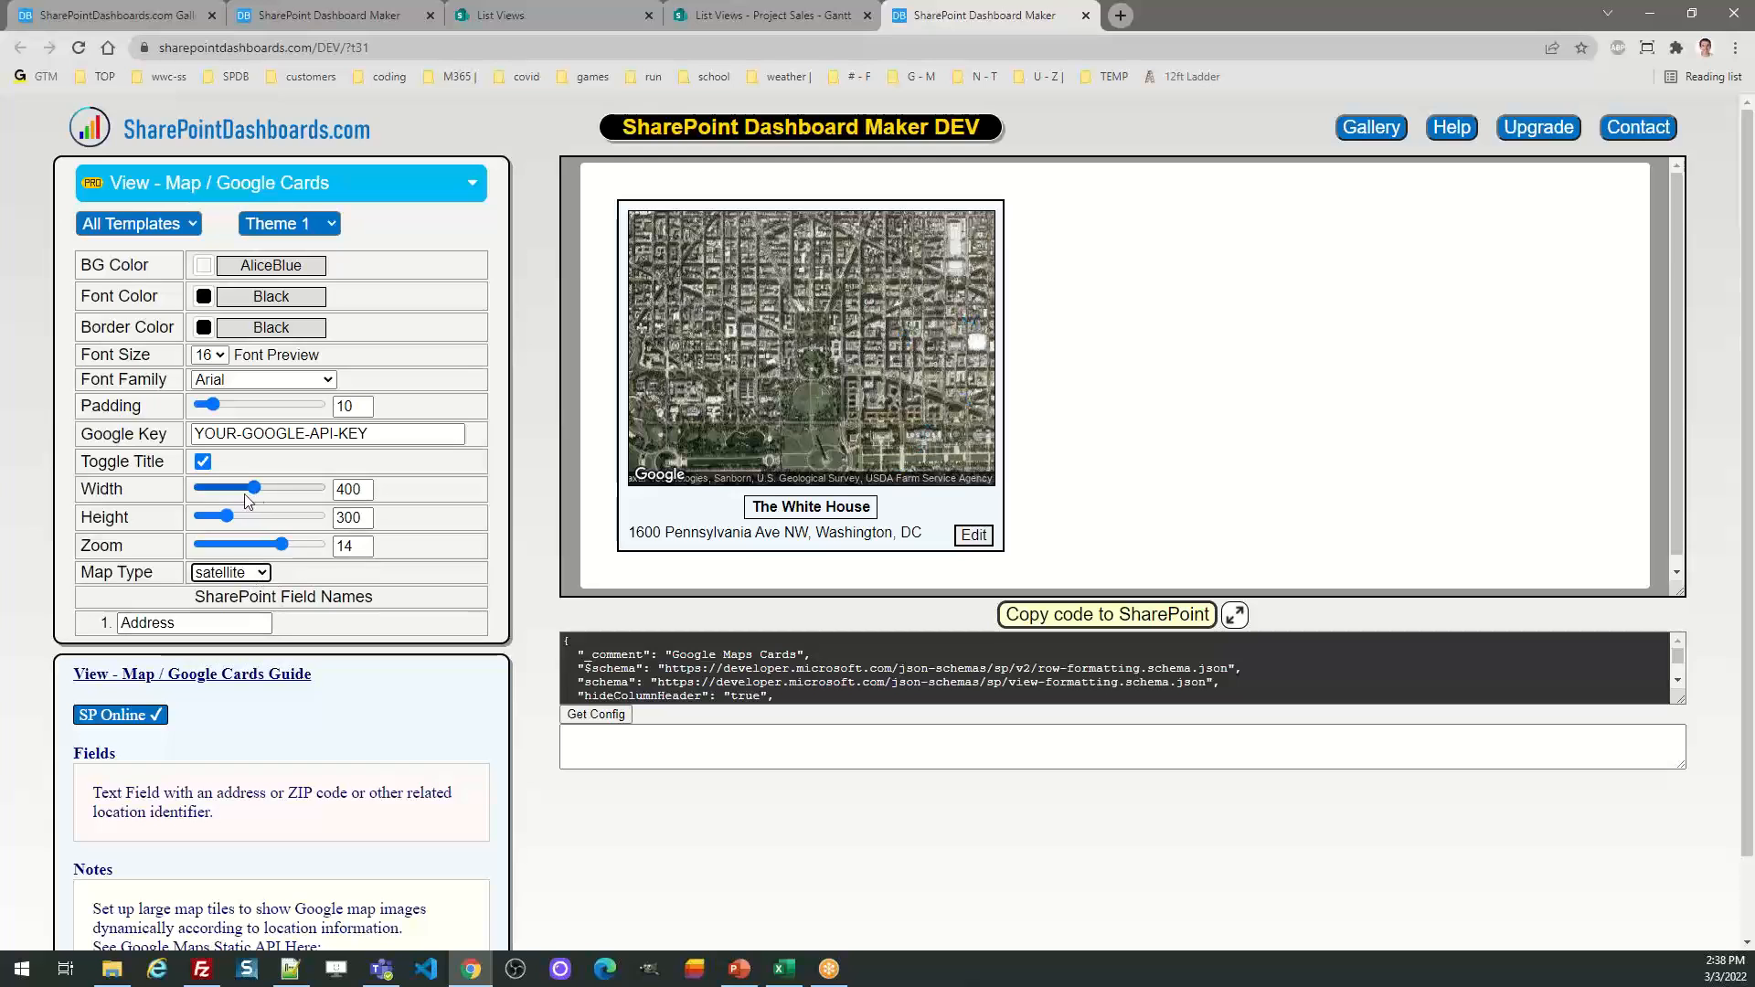
Resize the Google map card to about 587 wide by 371 high and, after trying zoom levels down to 4, set the zoom to 15
{"action": "left_click_drag", "start_coordinate": [255, 490], "coordinate": [305, 493]}
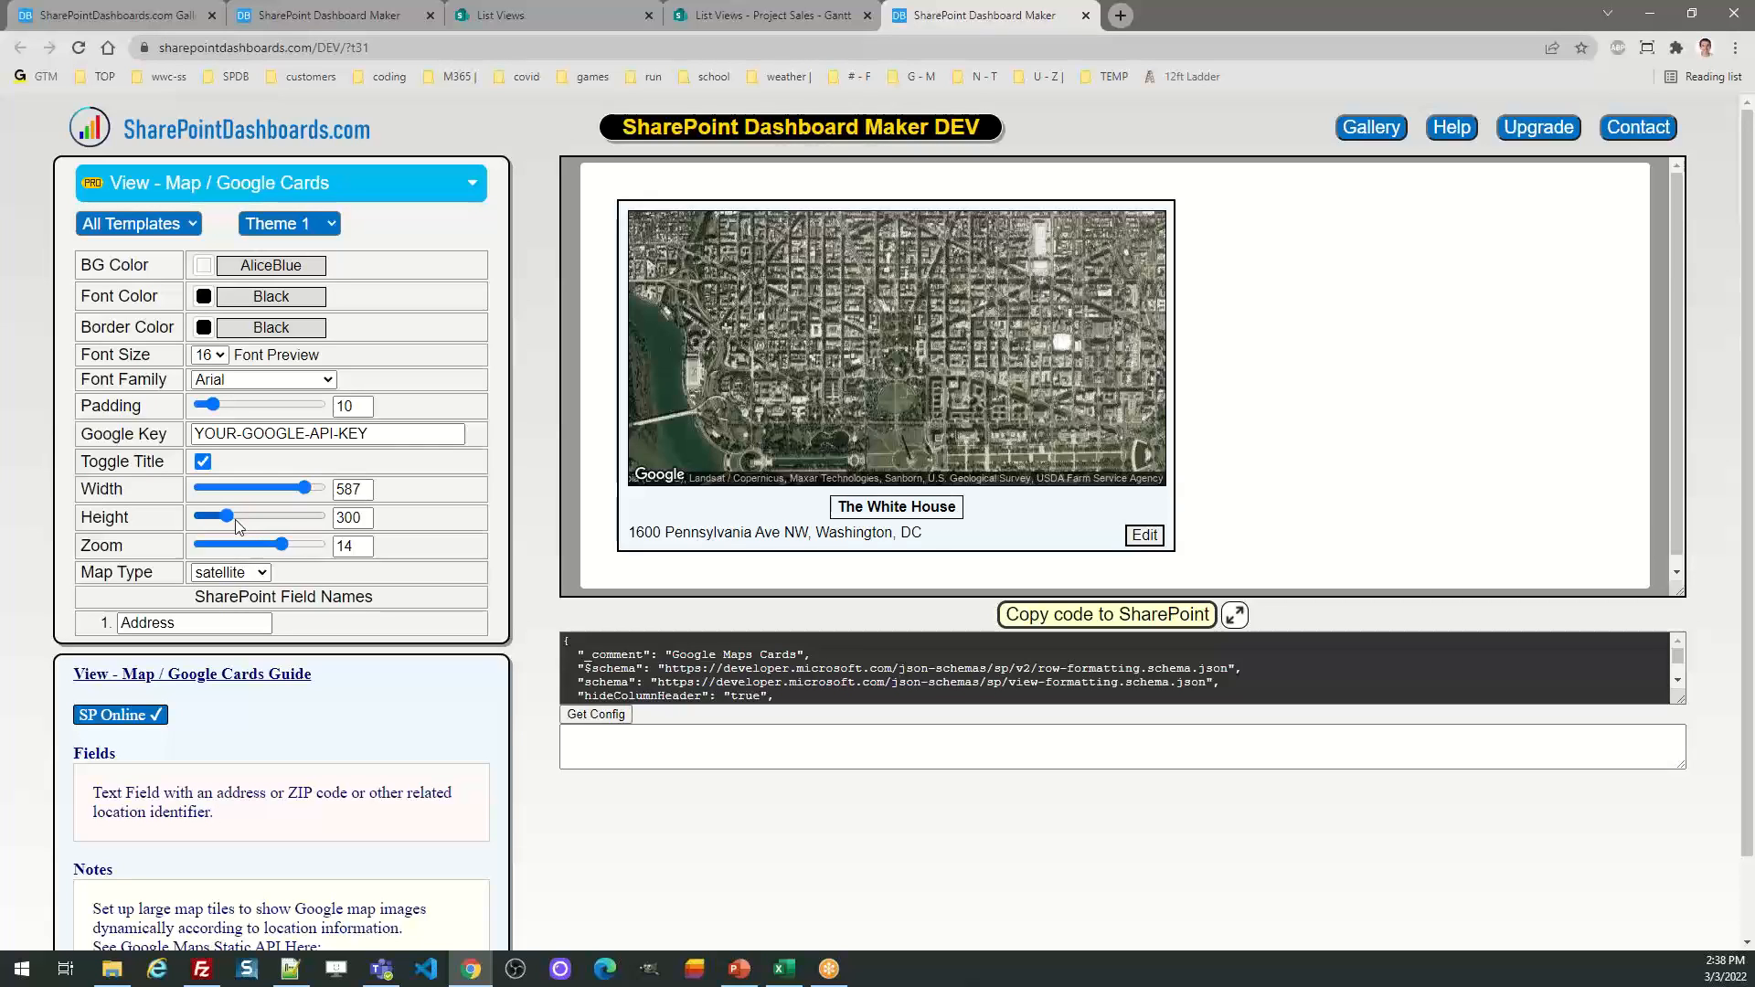
{"action": "left_click_drag", "start_coordinate": [228, 519], "coordinate": [246, 517]}
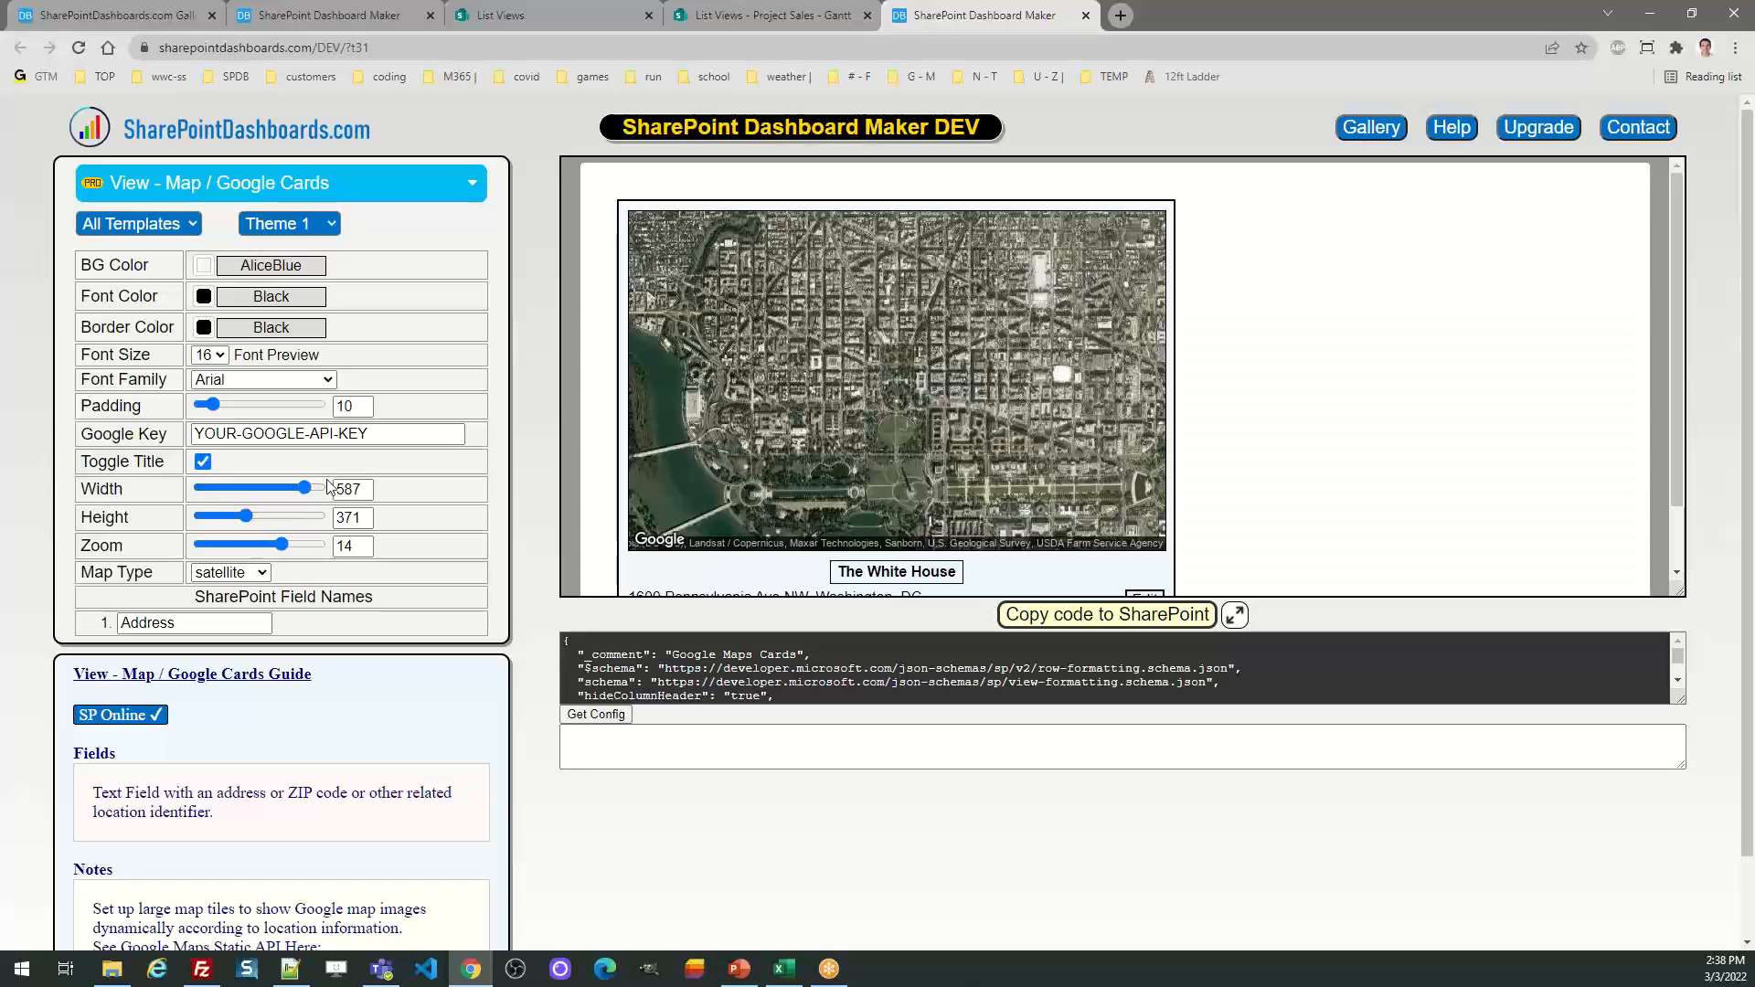
{"action": "left_click", "coordinate": [283, 545]}
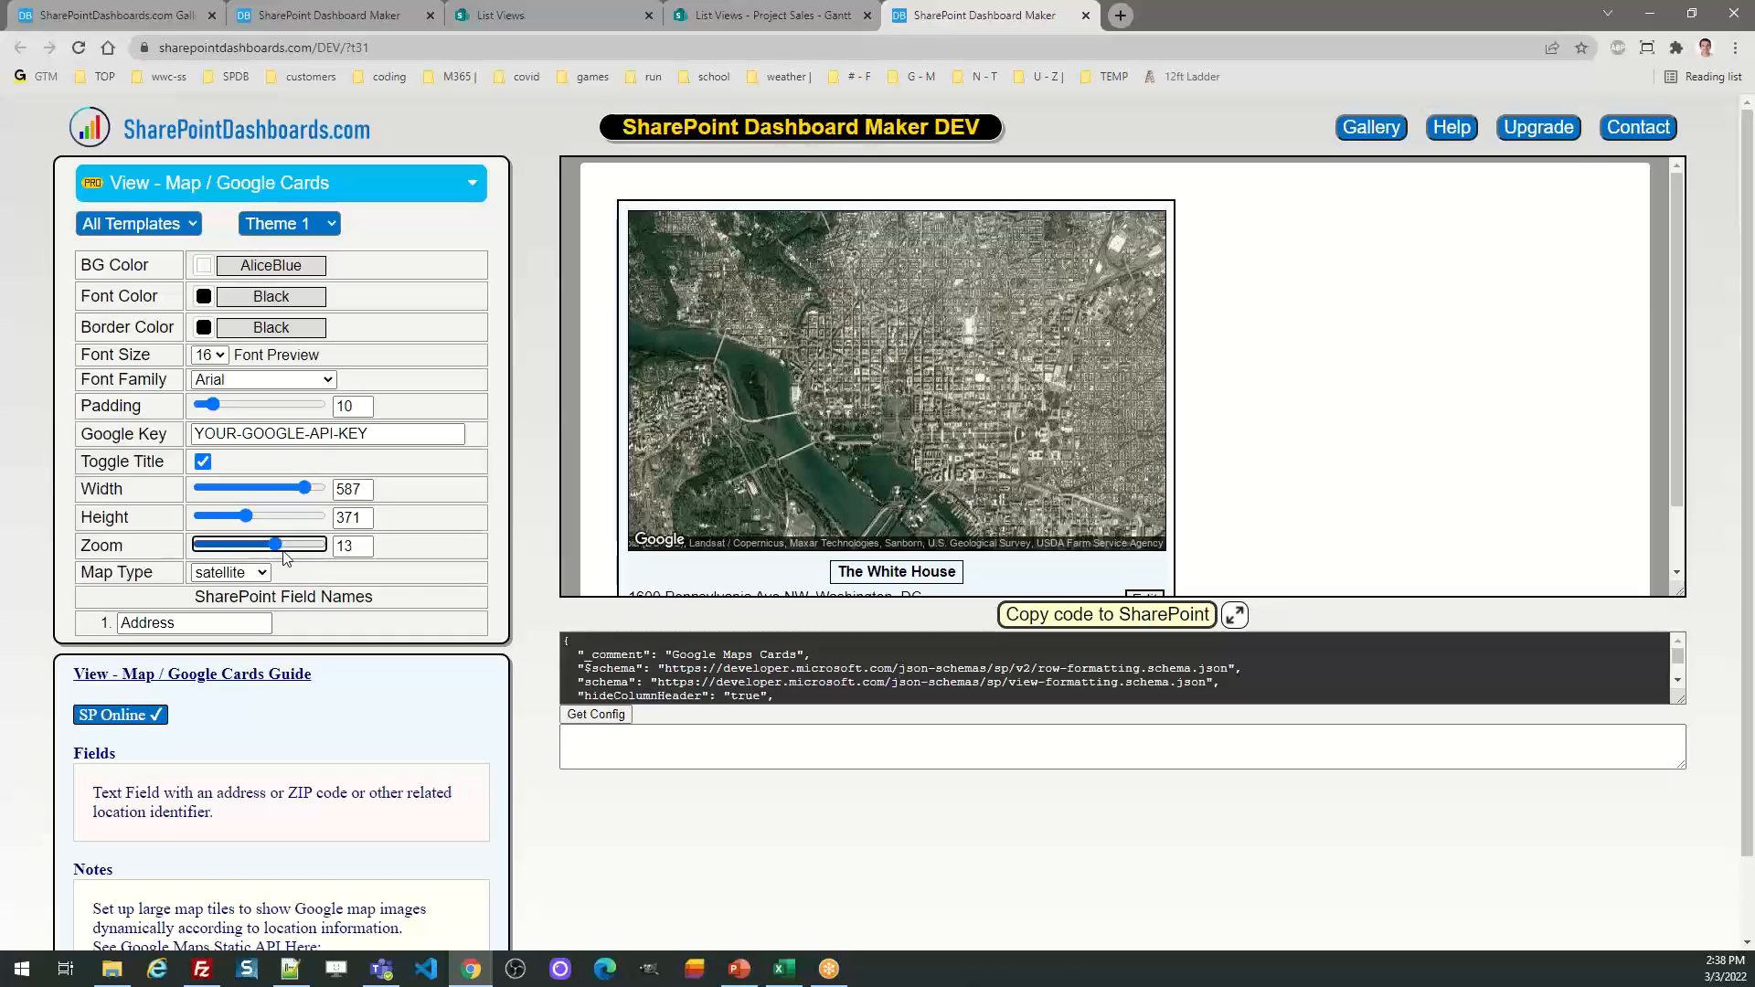
{"action": "key", "text": "Left"}
{"action": "key", "text": "Left"}
{"action": "key", "text": "Left"}
{"action": "key", "text": "Left"}
{"action": "key", "text": "Left"}
{"action": "key", "text": "Left"}
{"action": "key", "text": "Left"}
{"action": "key", "text": "Left"}
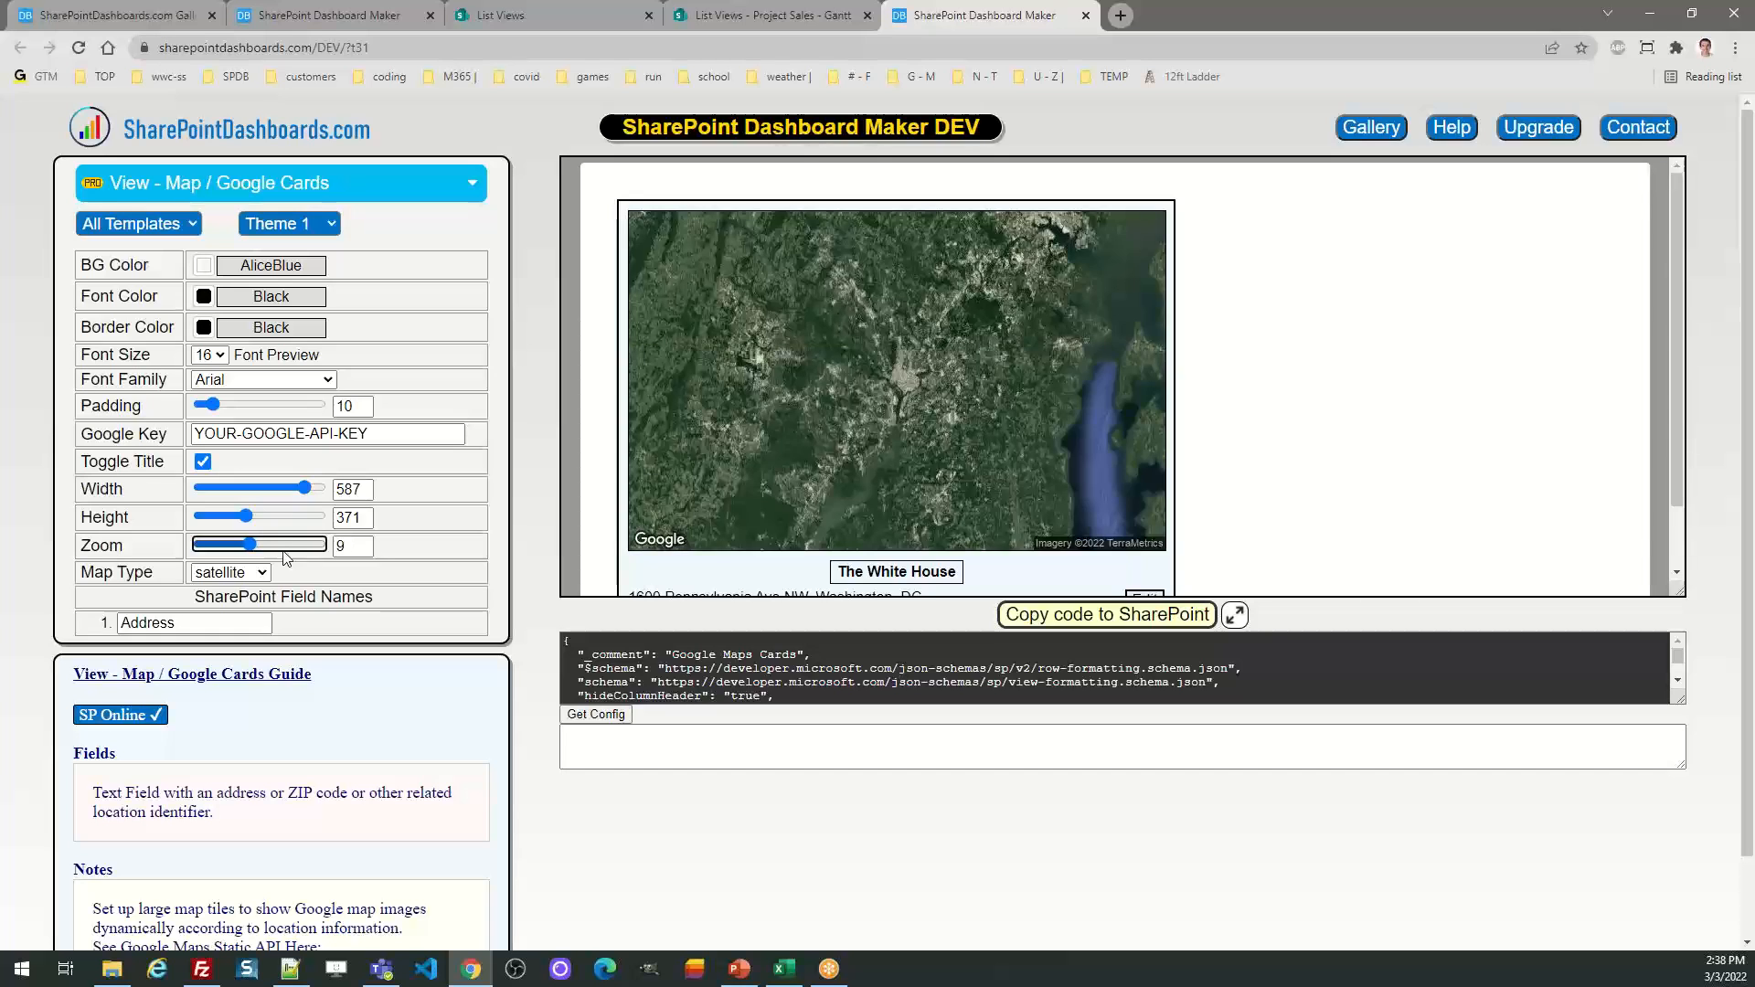
{"action": "key", "text": "Left"}
{"action": "key", "text": "Left"}
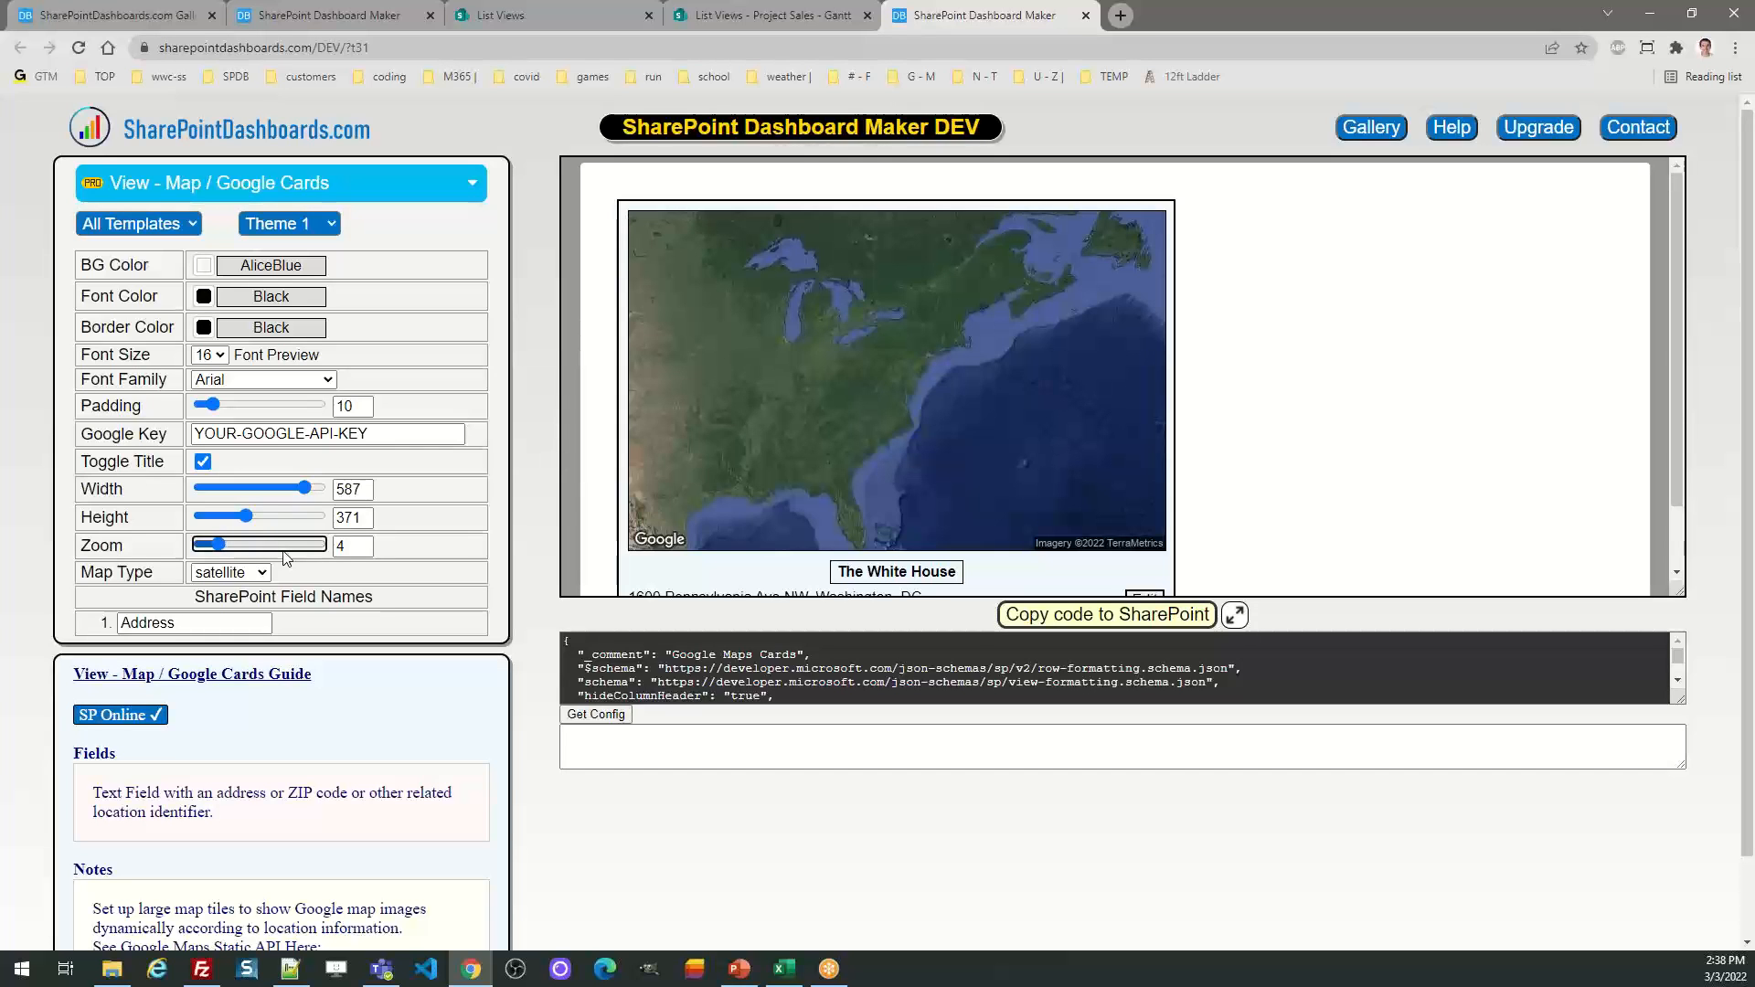
{"action": "key", "text": "Right"}
{"action": "key", "text": "Right"}
{"action": "key", "text": "Right"}
{"action": "key", "text": "Right"}
{"action": "key", "text": "Right"}
{"action": "key", "text": "Right"}
{"action": "key", "text": "Right"}
{"action": "key", "text": "Right"}
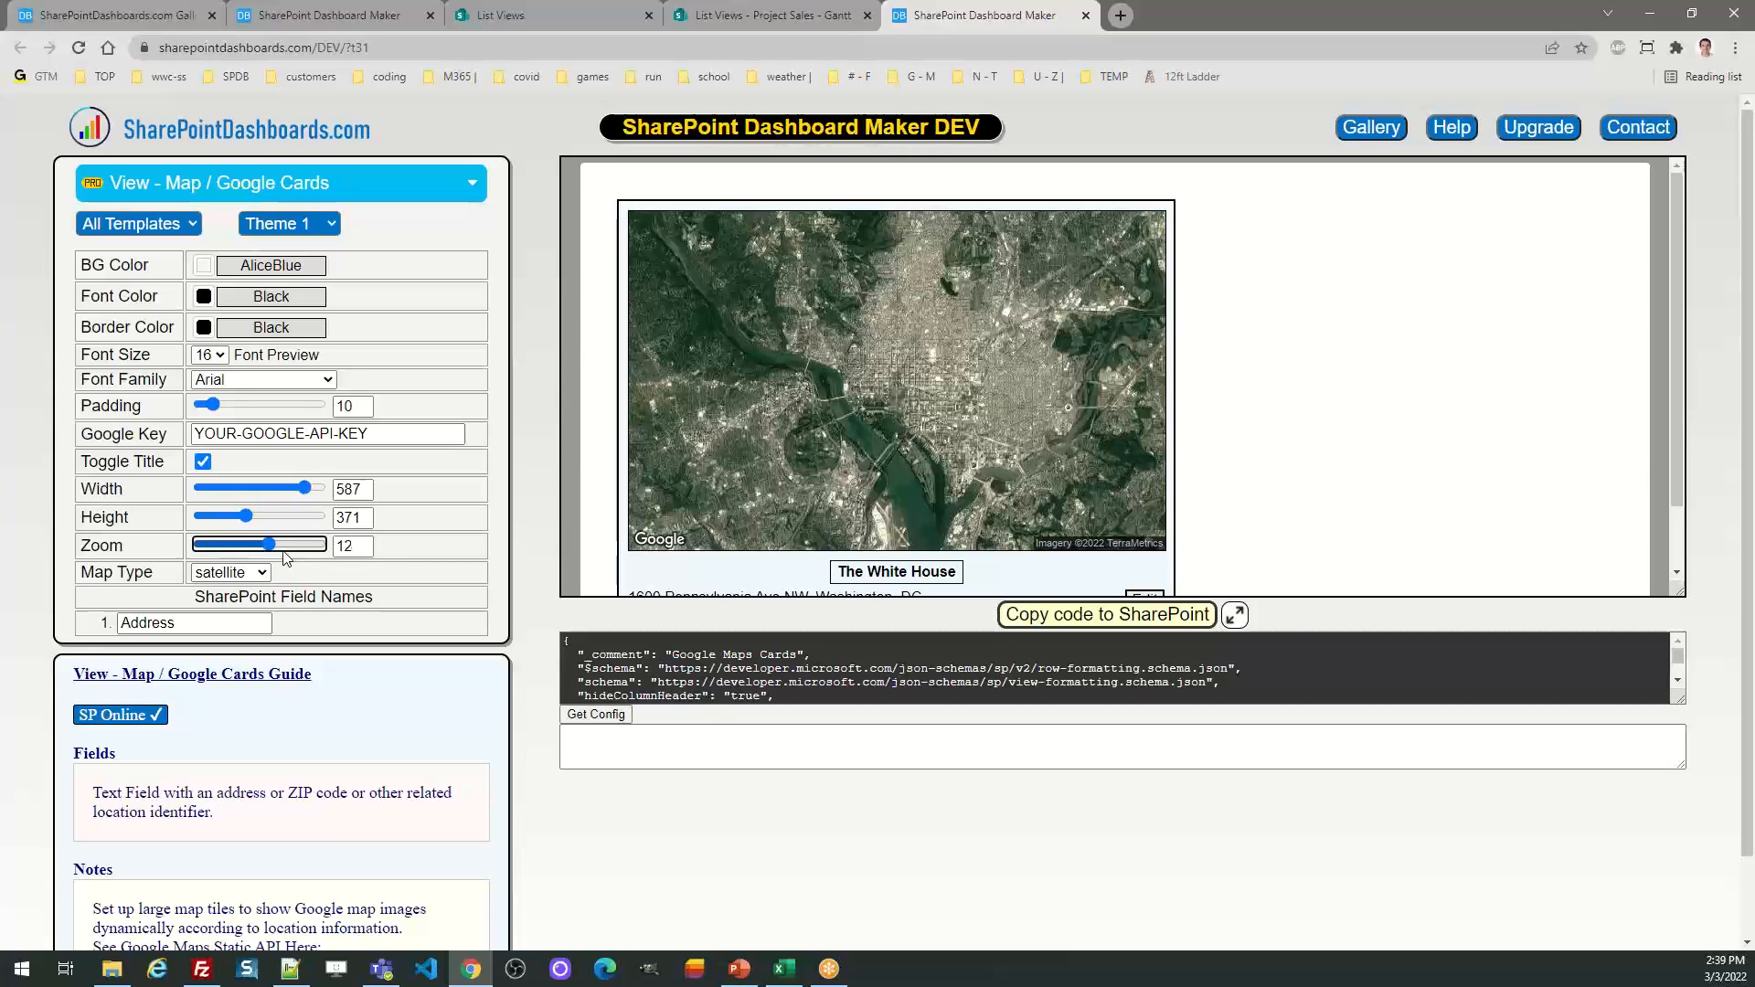
{"action": "key", "text": "Right"}
{"action": "key", "text": "Right"}
{"action": "key", "text": "Right"}
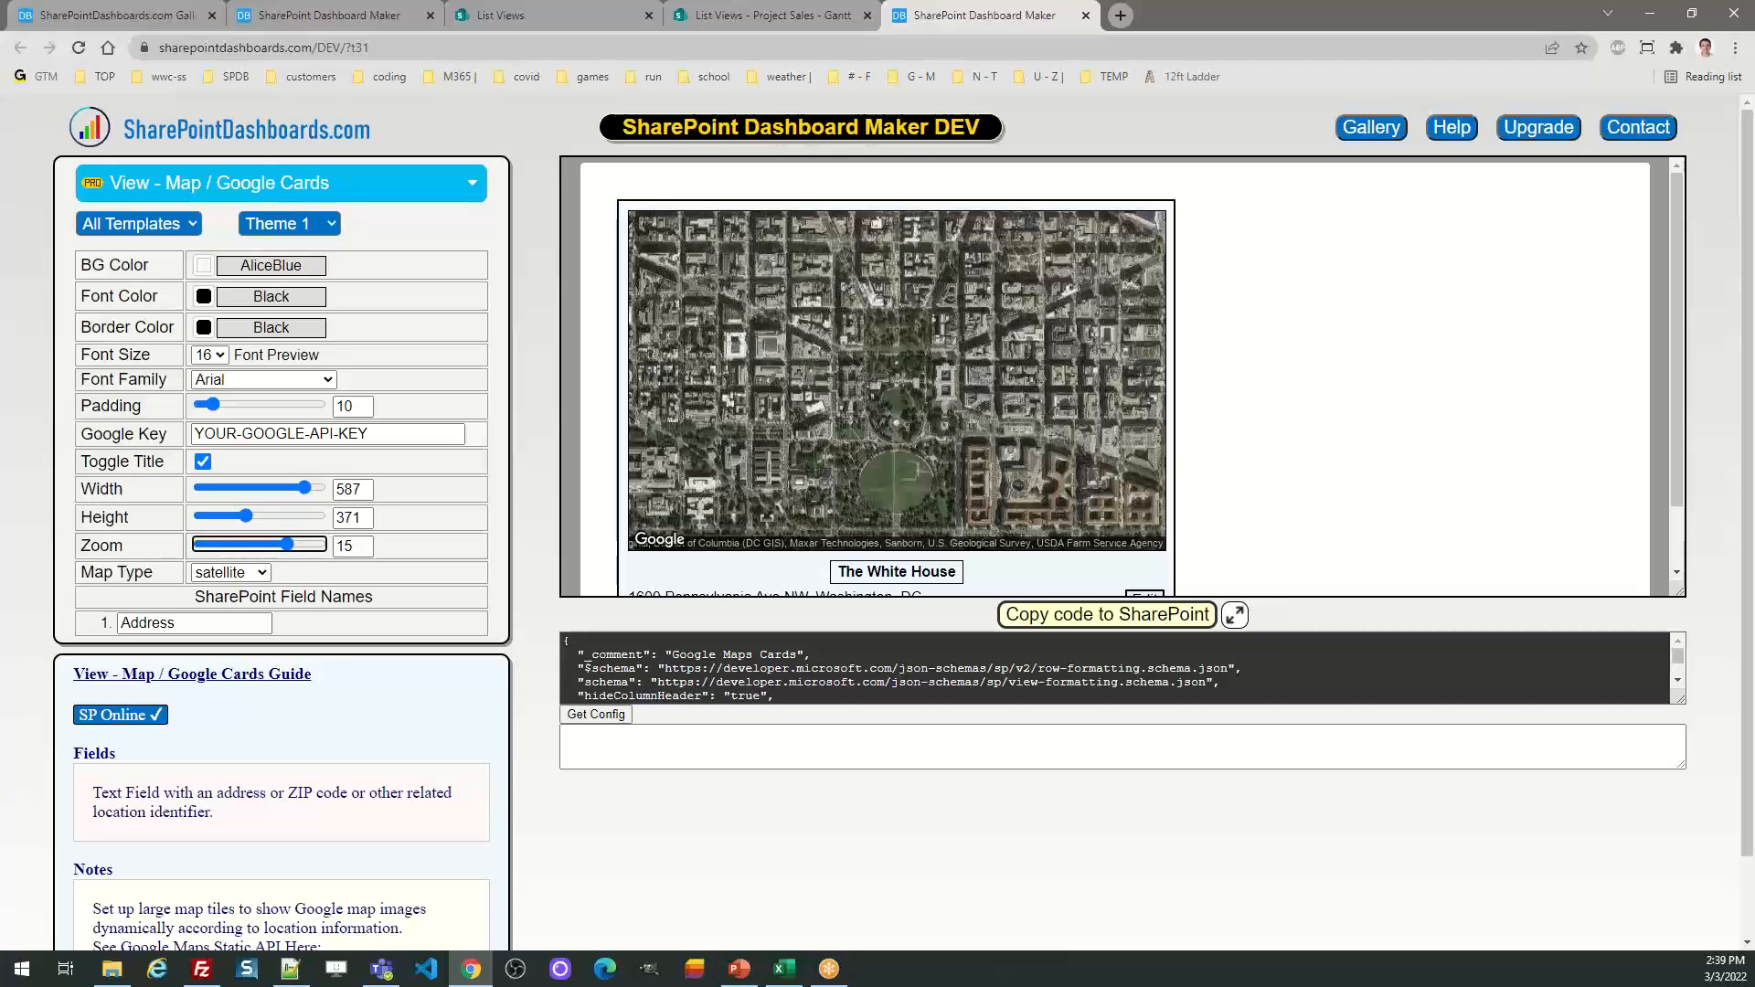
In the Projects list's Map Link Tiles view, save the Bananas Project's address as Winston Salem,NC and open its map tile in Google Maps
{"action": "key", "text": "alt+Tab"}
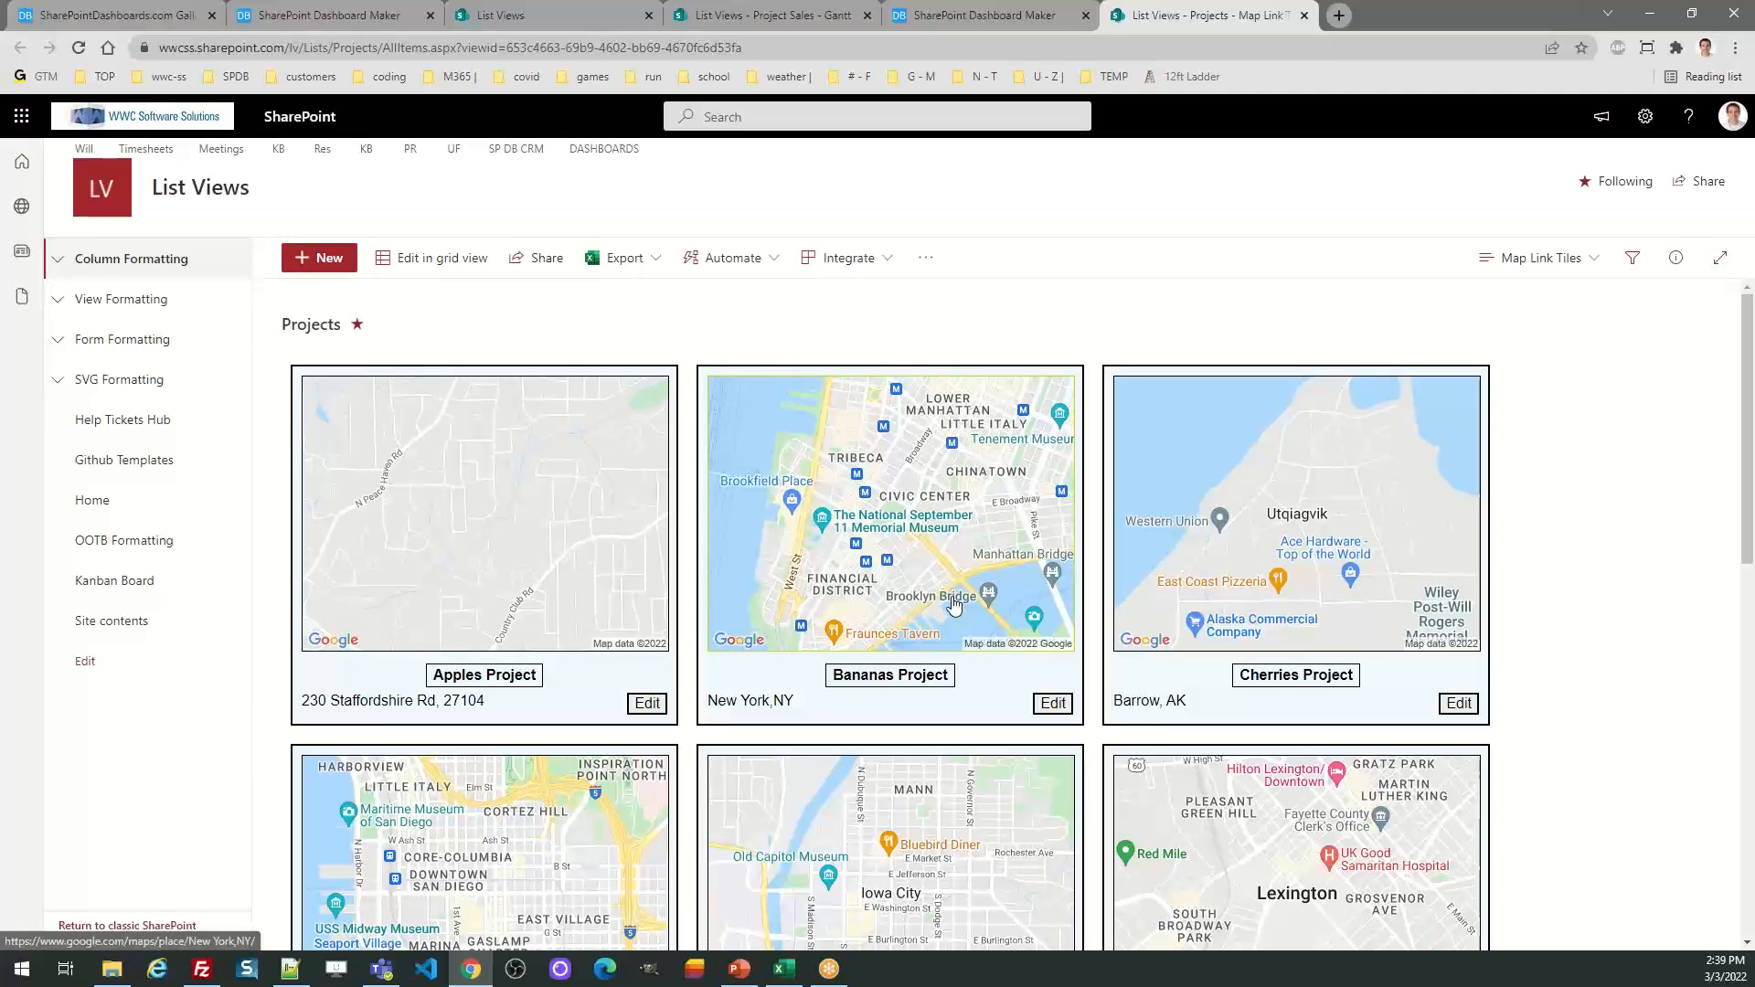
{"action": "left_click", "coordinate": [1053, 705]}
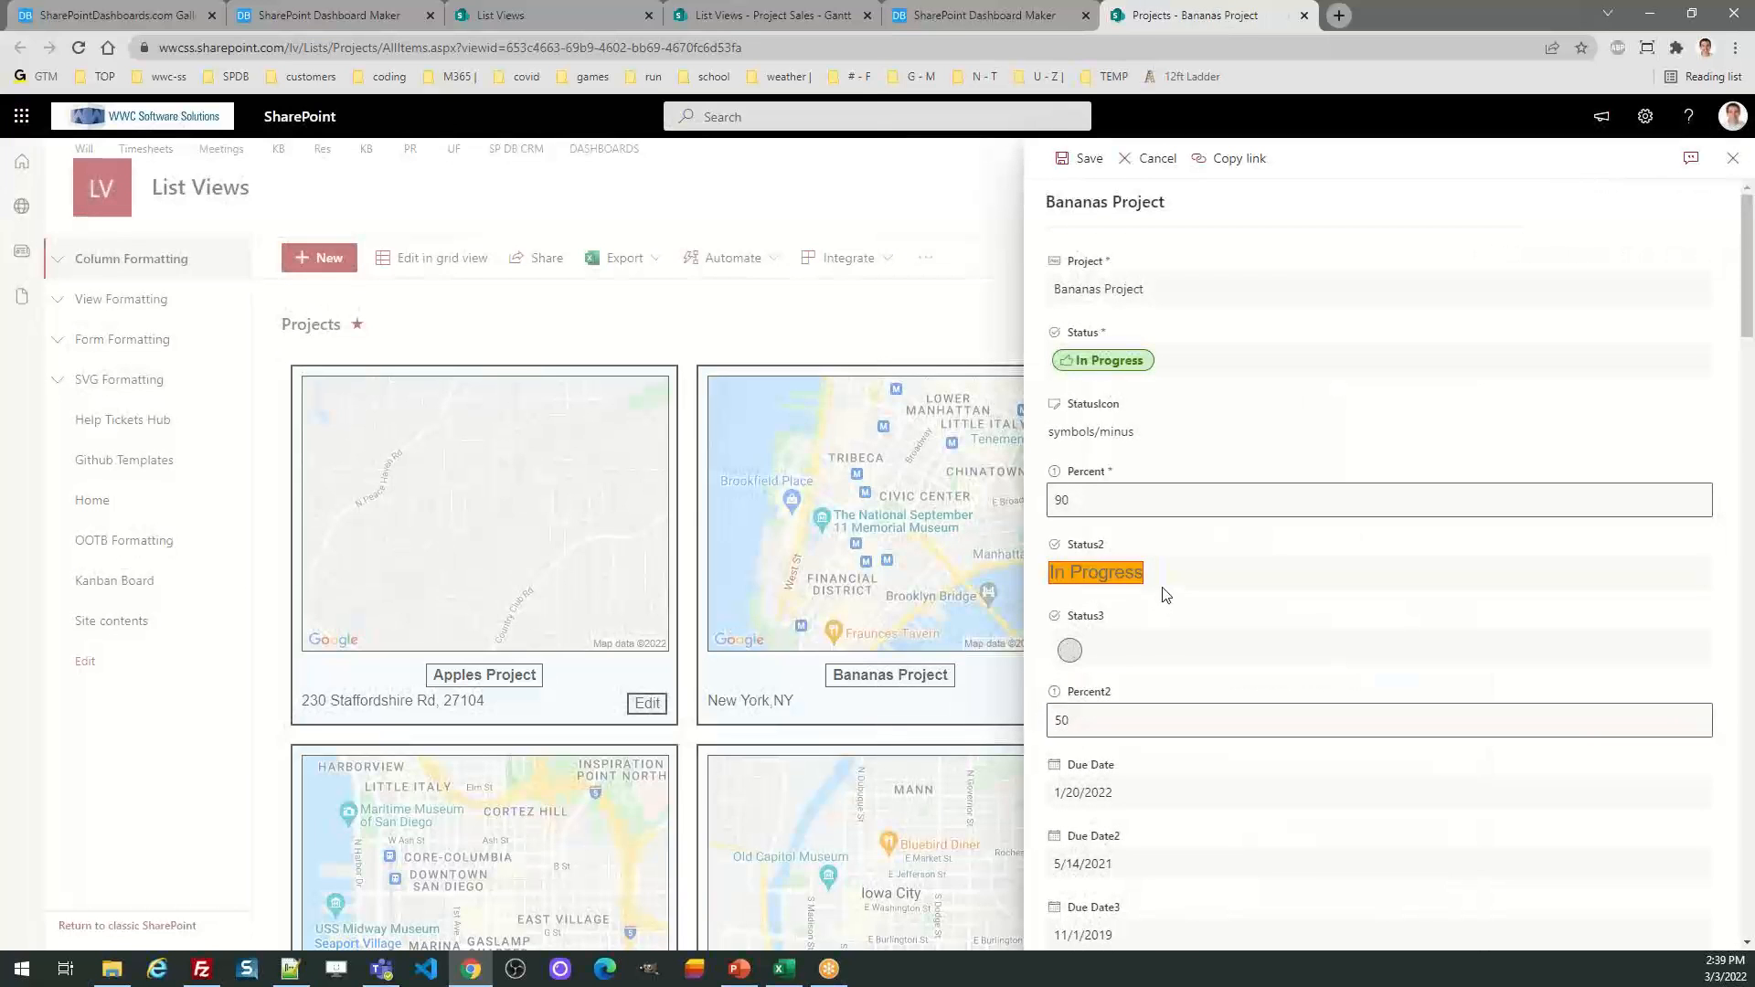
{"action": "left_click_drag", "start_coordinate": [1750, 286], "coordinate": [1749, 603]}
{"action": "left_click", "coordinate": [1156, 634]}
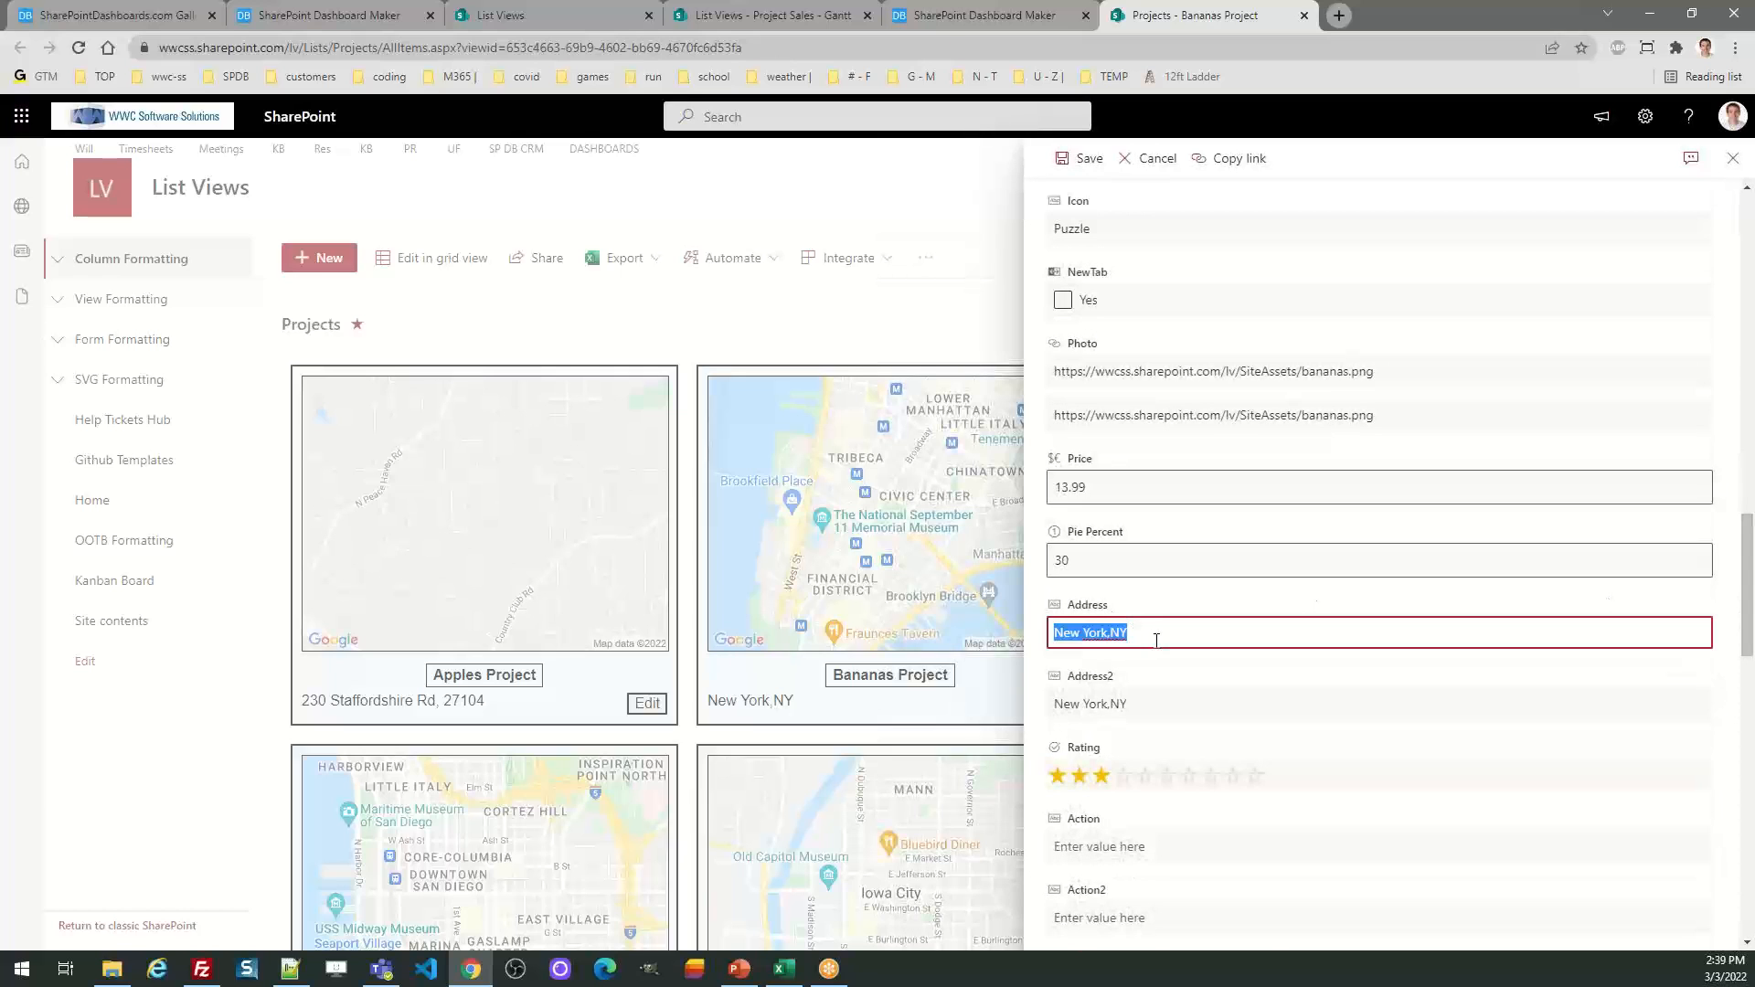
{"action": "type", "text": "Winston Salem,"}
{"action": "key", "text": "BackSpace"}
{"action": "type", "text": "NC"}
{"action": "left_click", "coordinate": [1093, 159]}
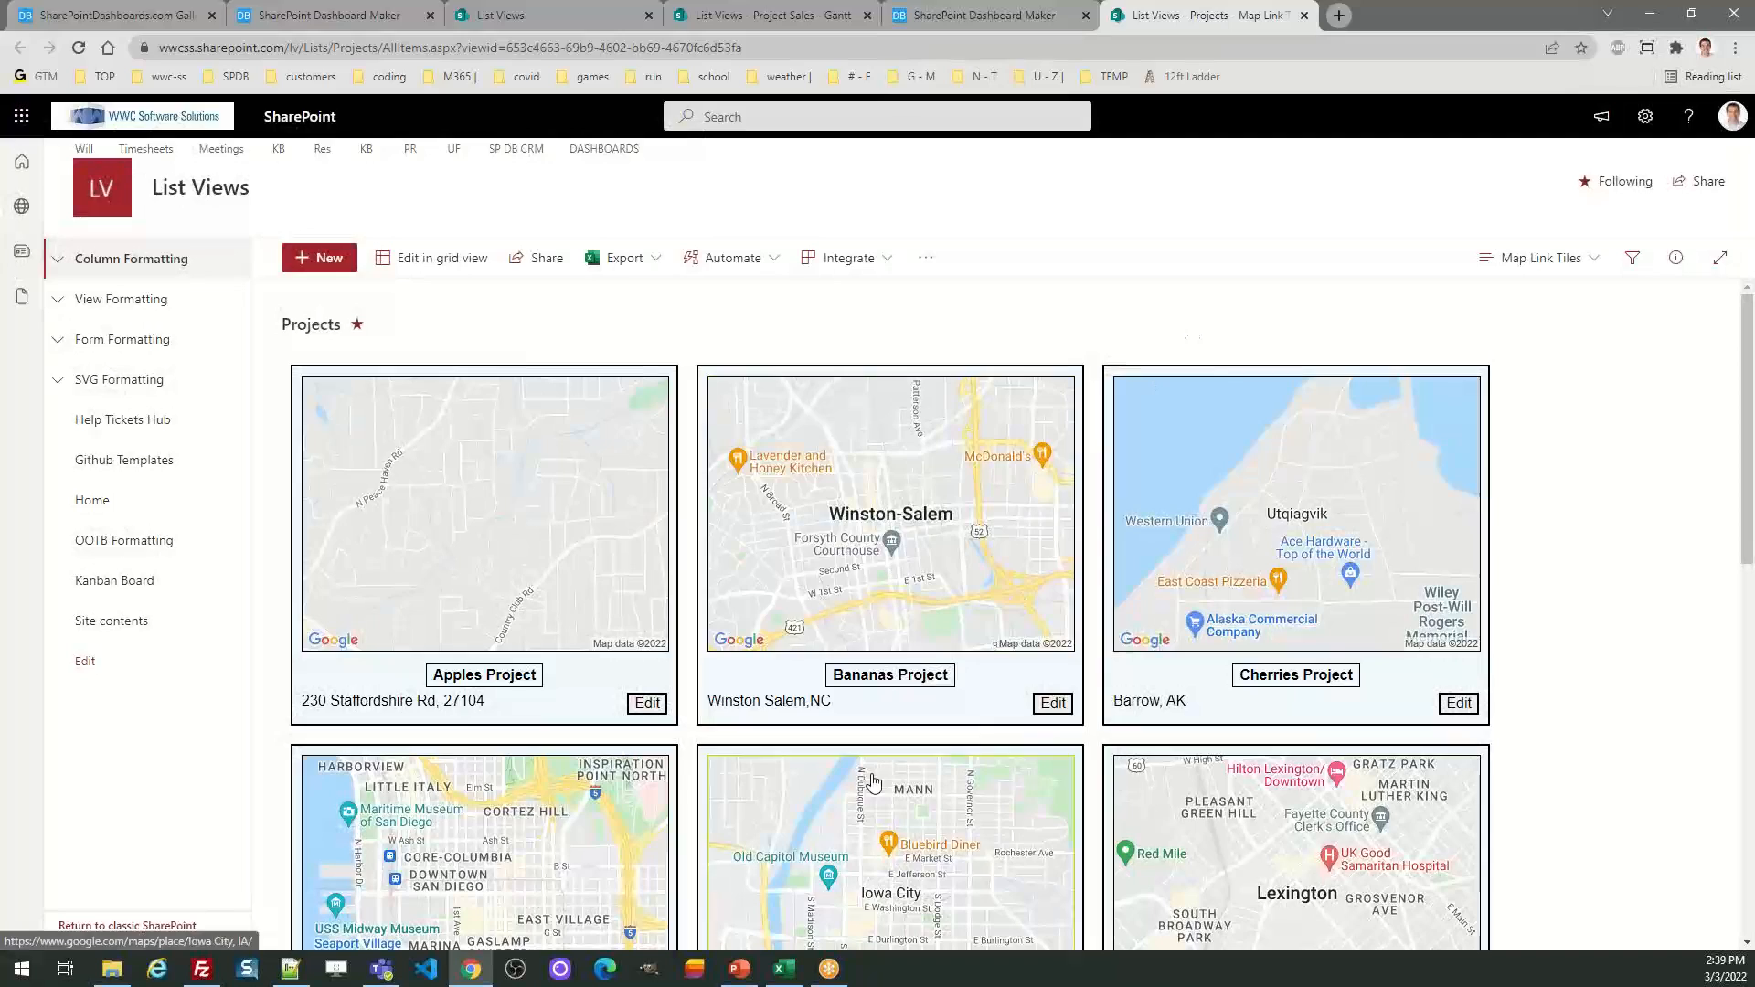
{"action": "left_click", "coordinate": [883, 541]}
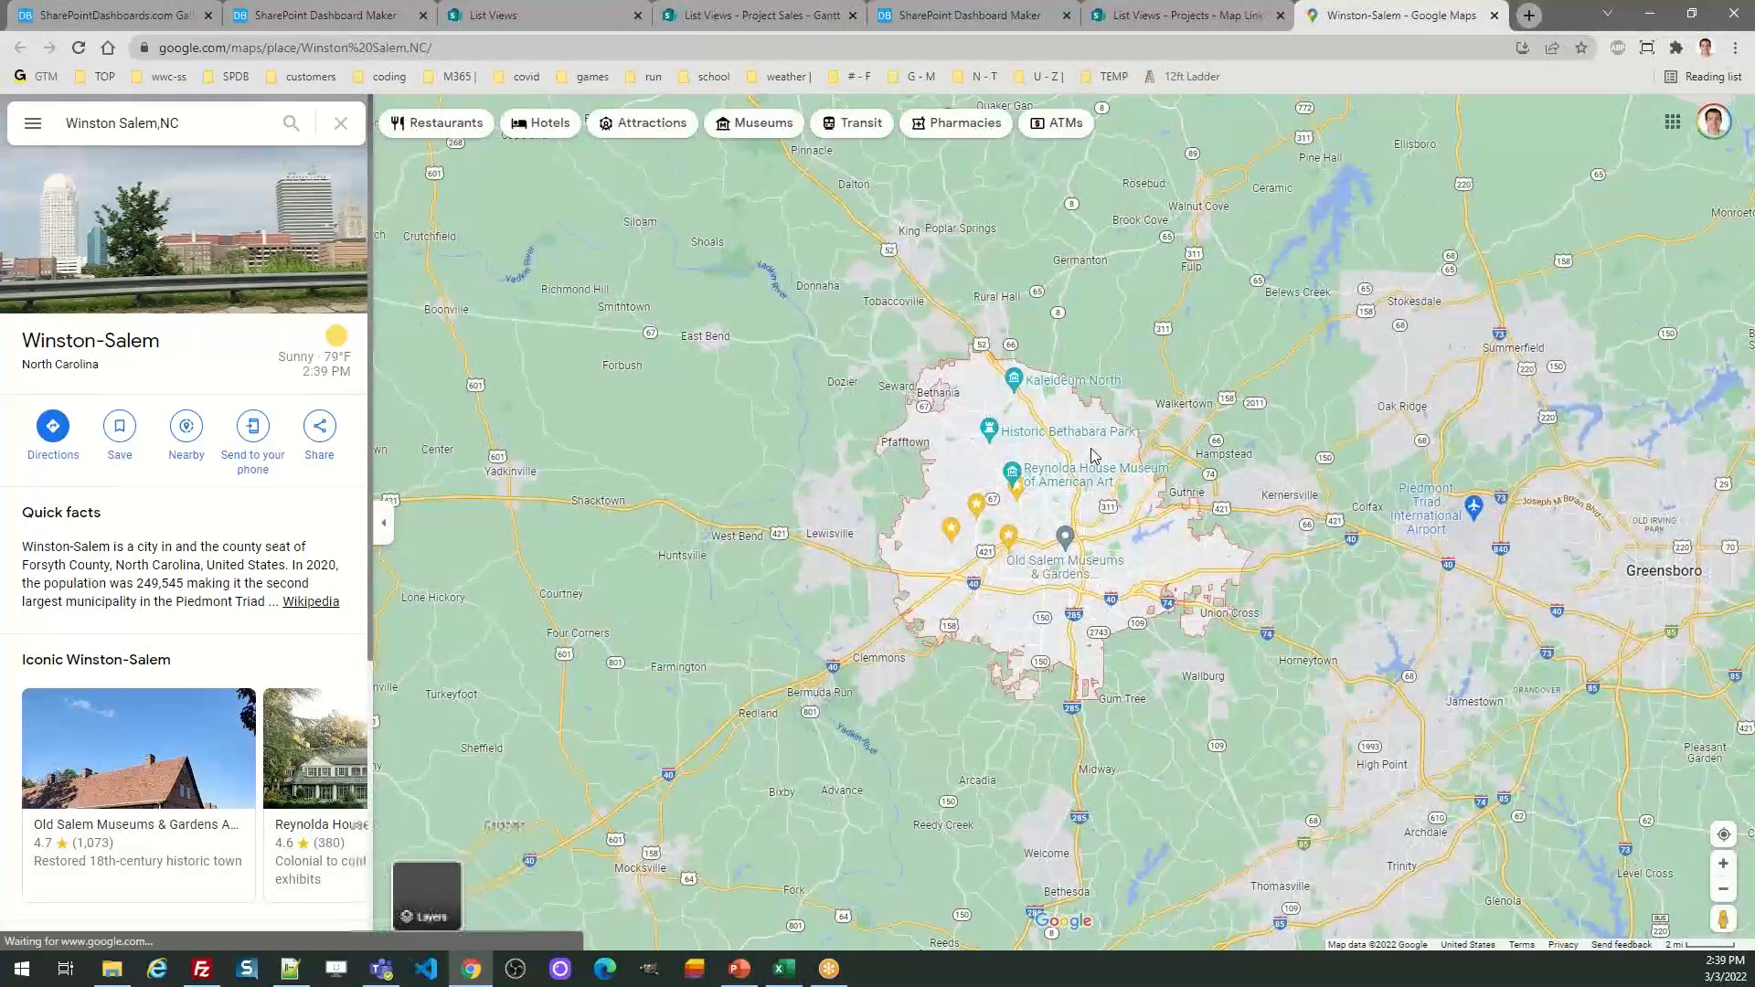
Close the Google Maps and Map Link Tiles pages and open the Projects list in its Edit Button view
{"action": "left_click", "coordinate": [1491, 14]}
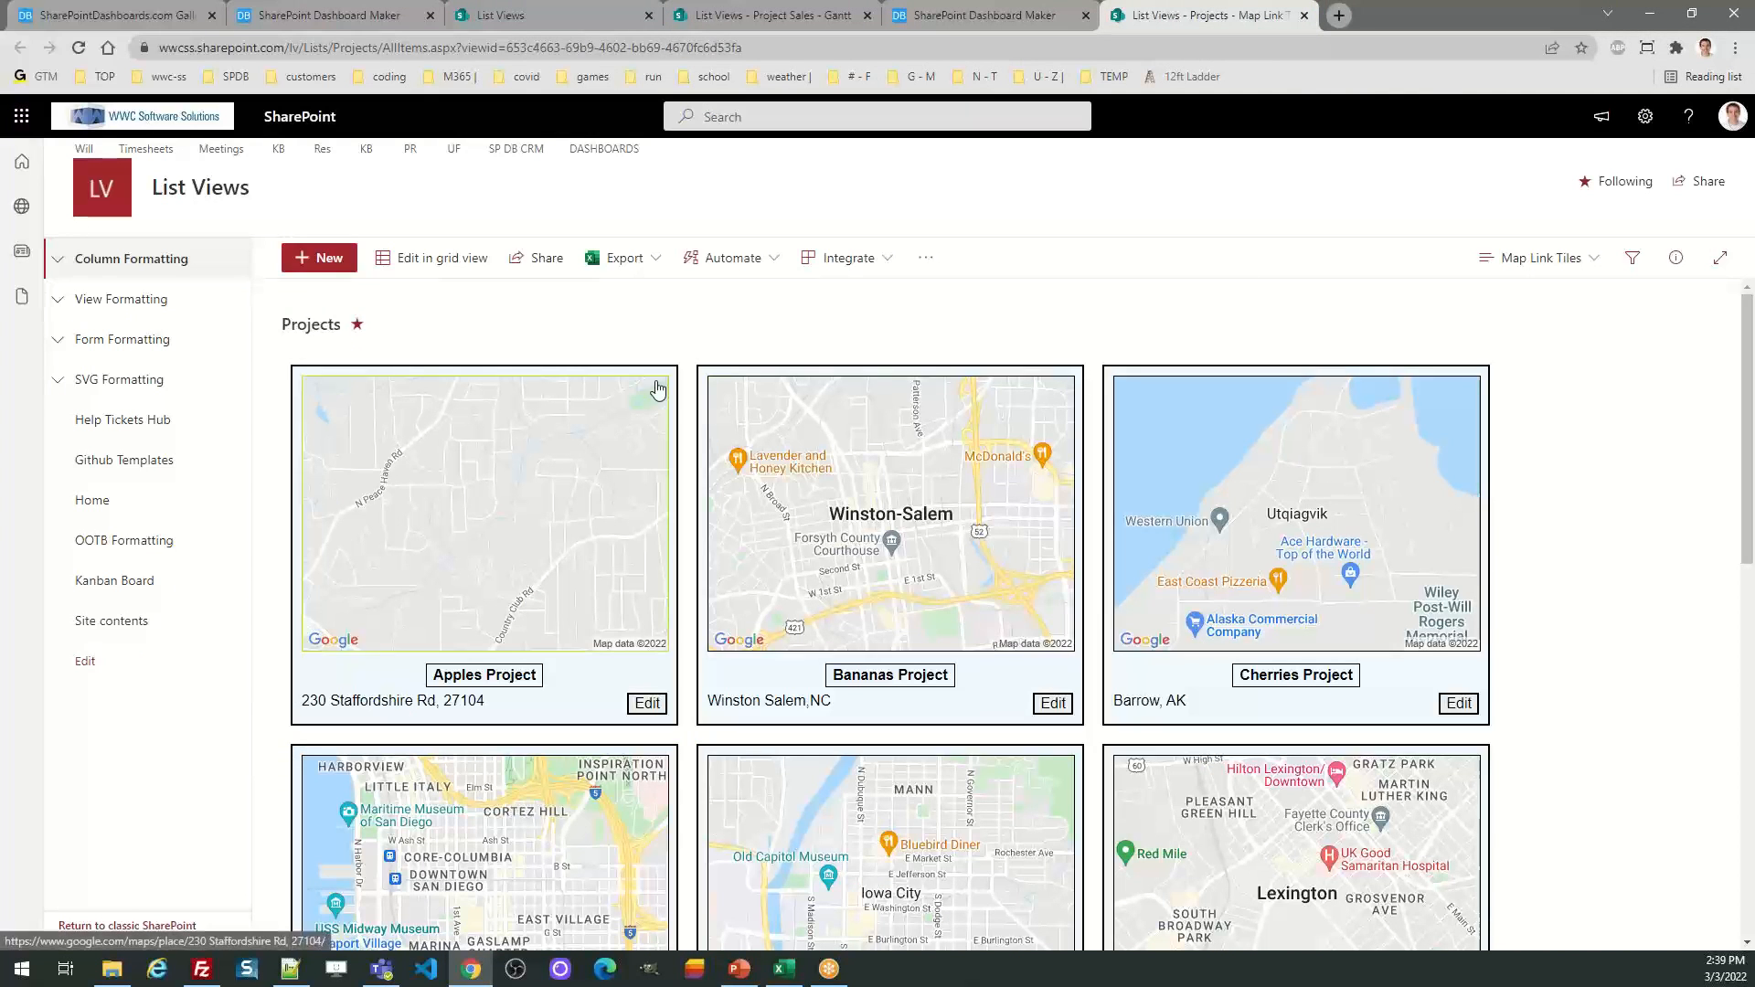
{"action": "left_click", "coordinate": [1304, 16]}
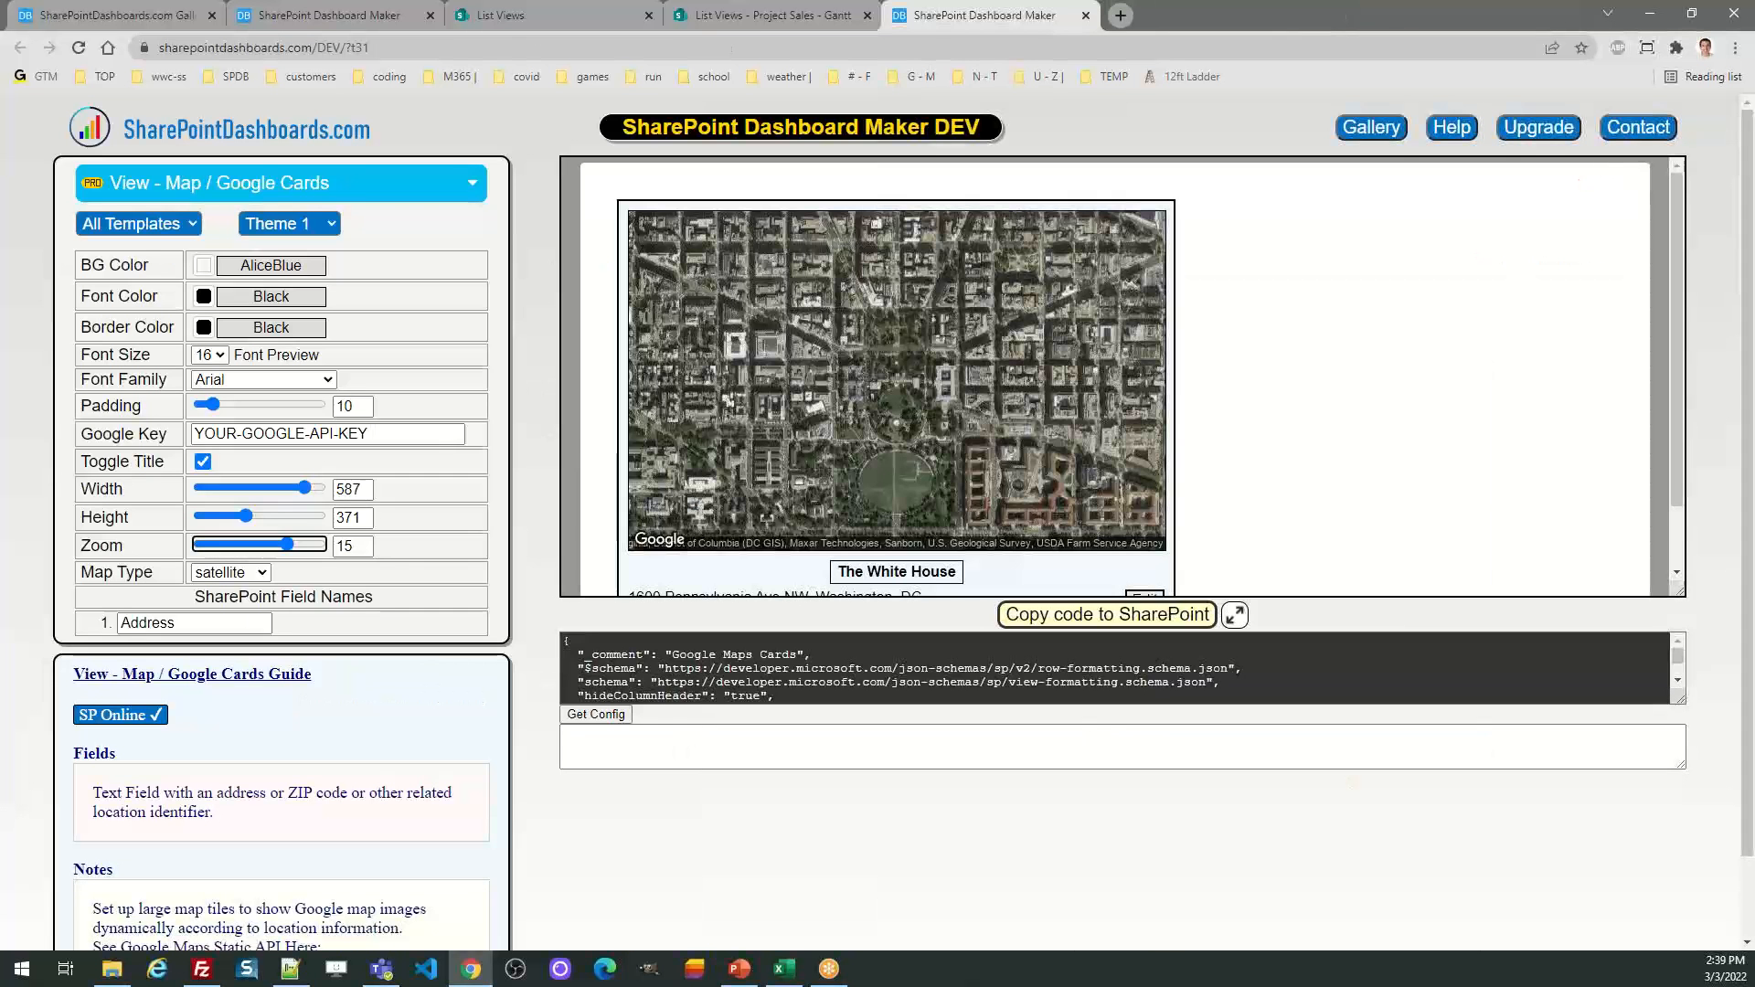
{"action": "key", "text": "alt+Tab"}
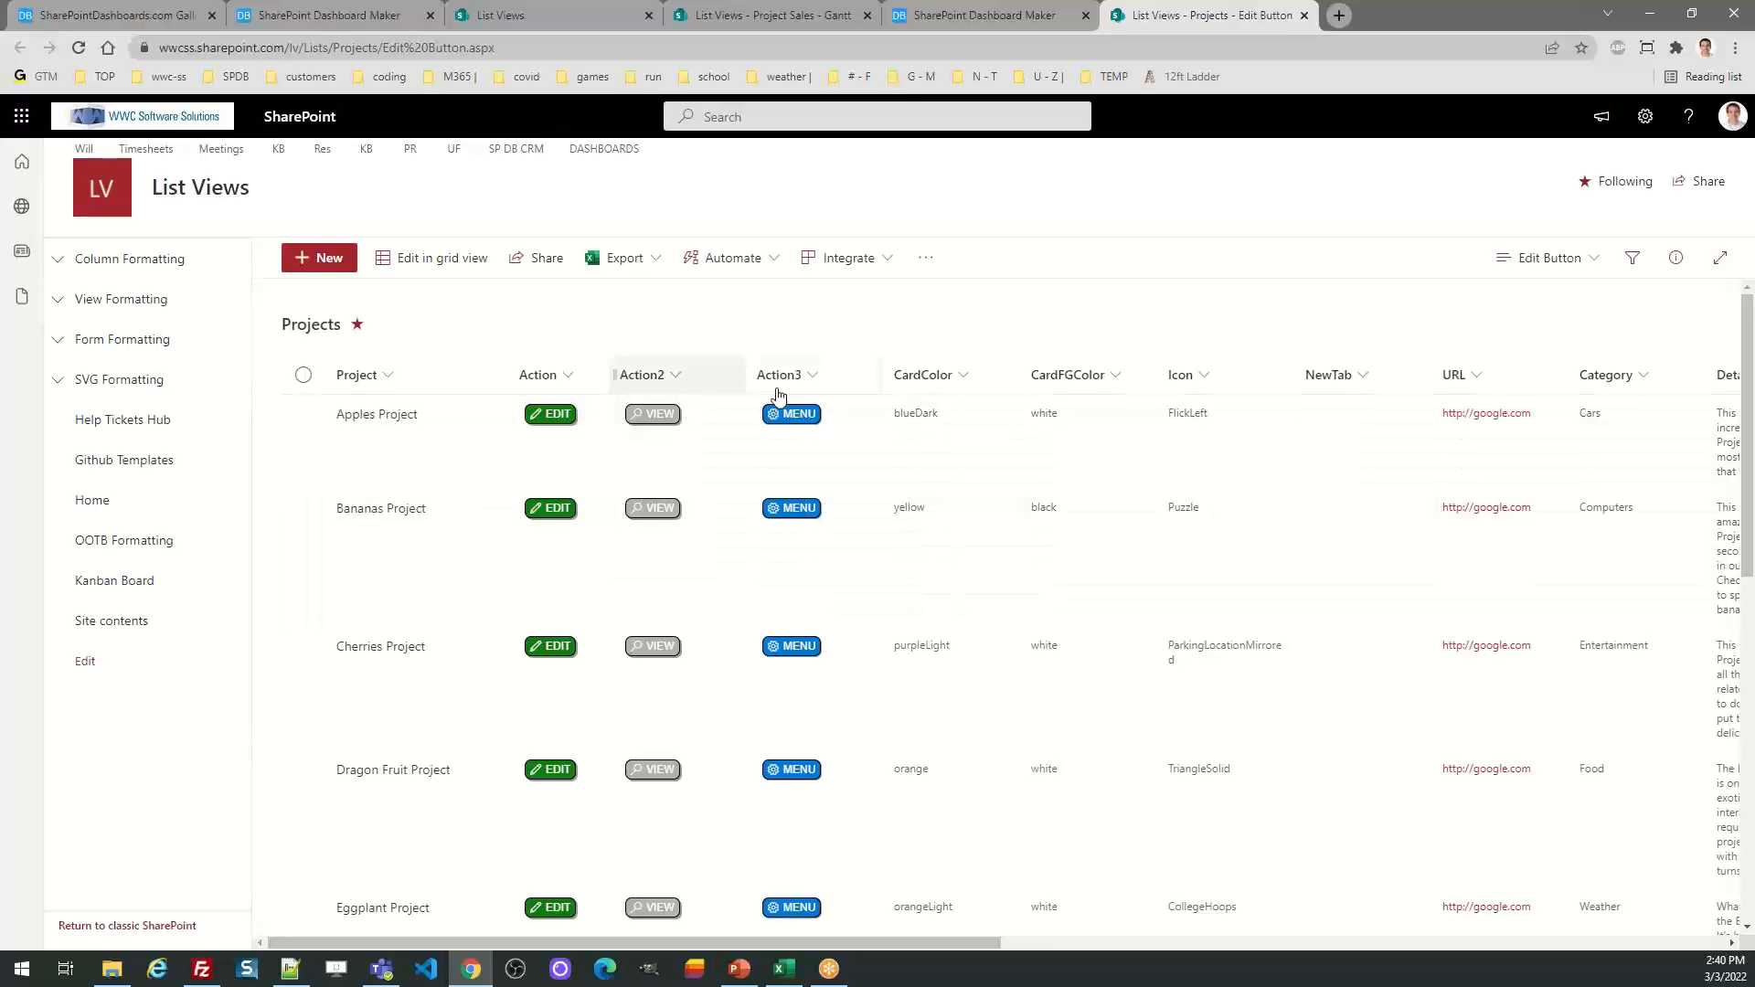
Preview the Apples Project's edit form and its display form through the row's Edit and View actions, closing each without changes
{"action": "left_click", "coordinate": [553, 418]}
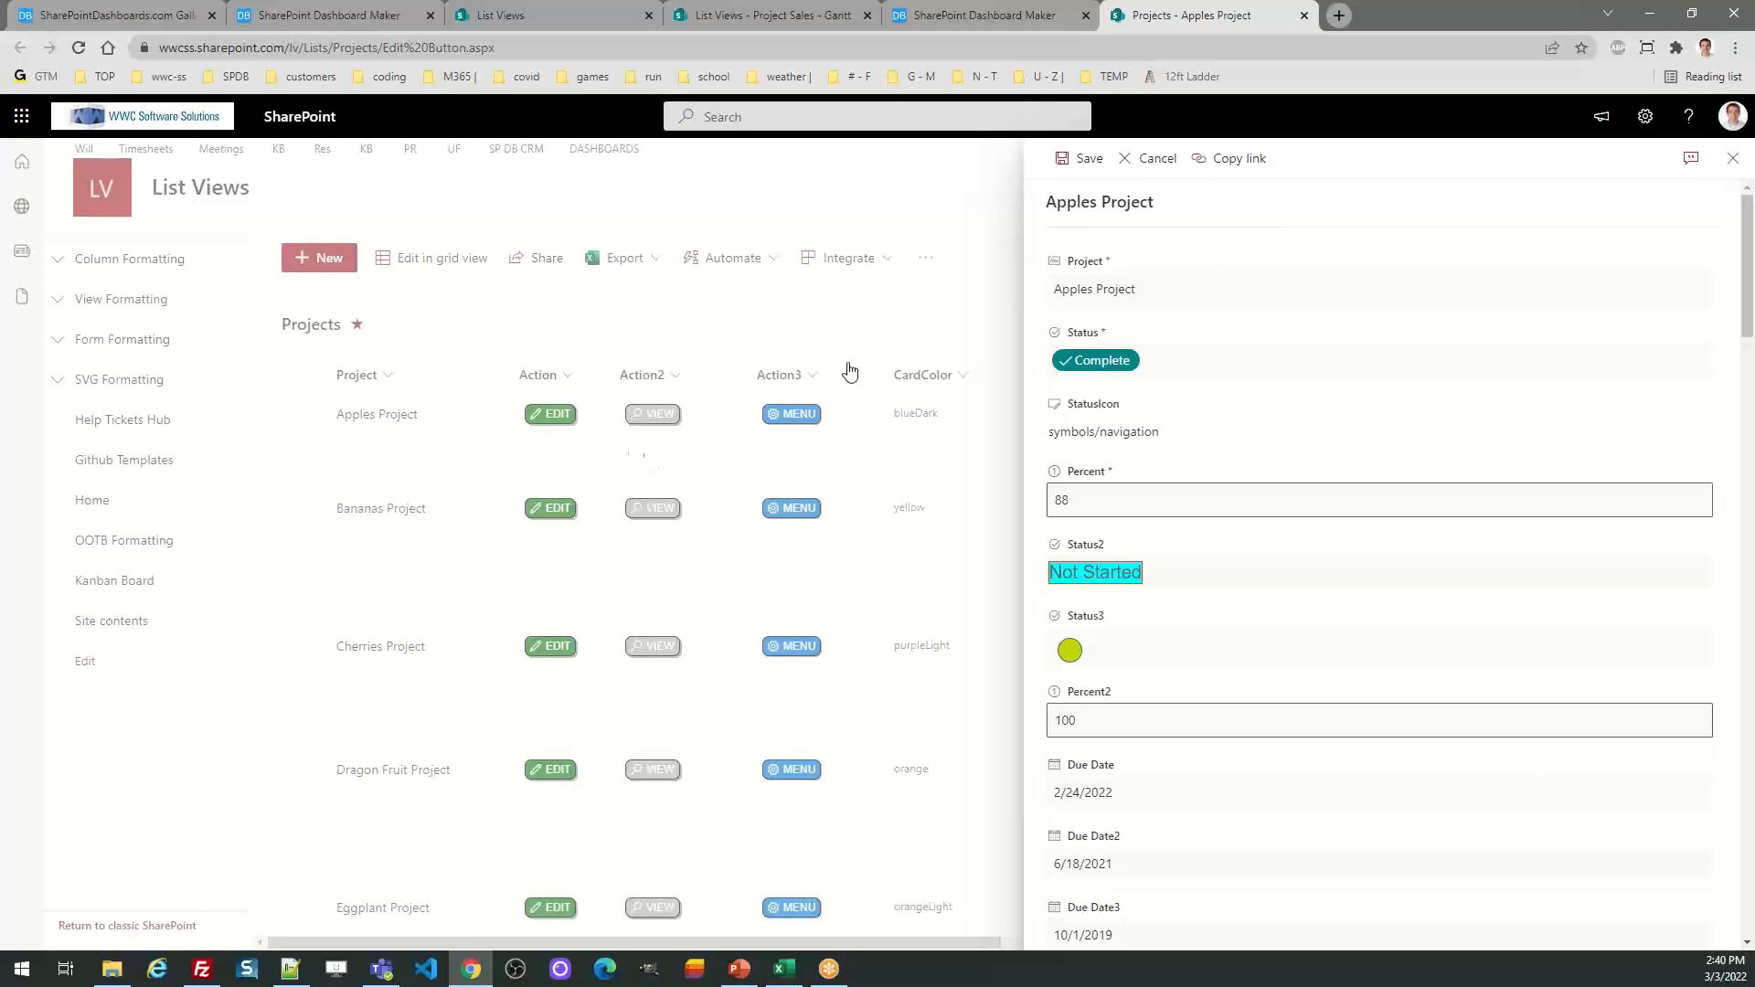
{"action": "left_click", "coordinate": [1732, 158]}
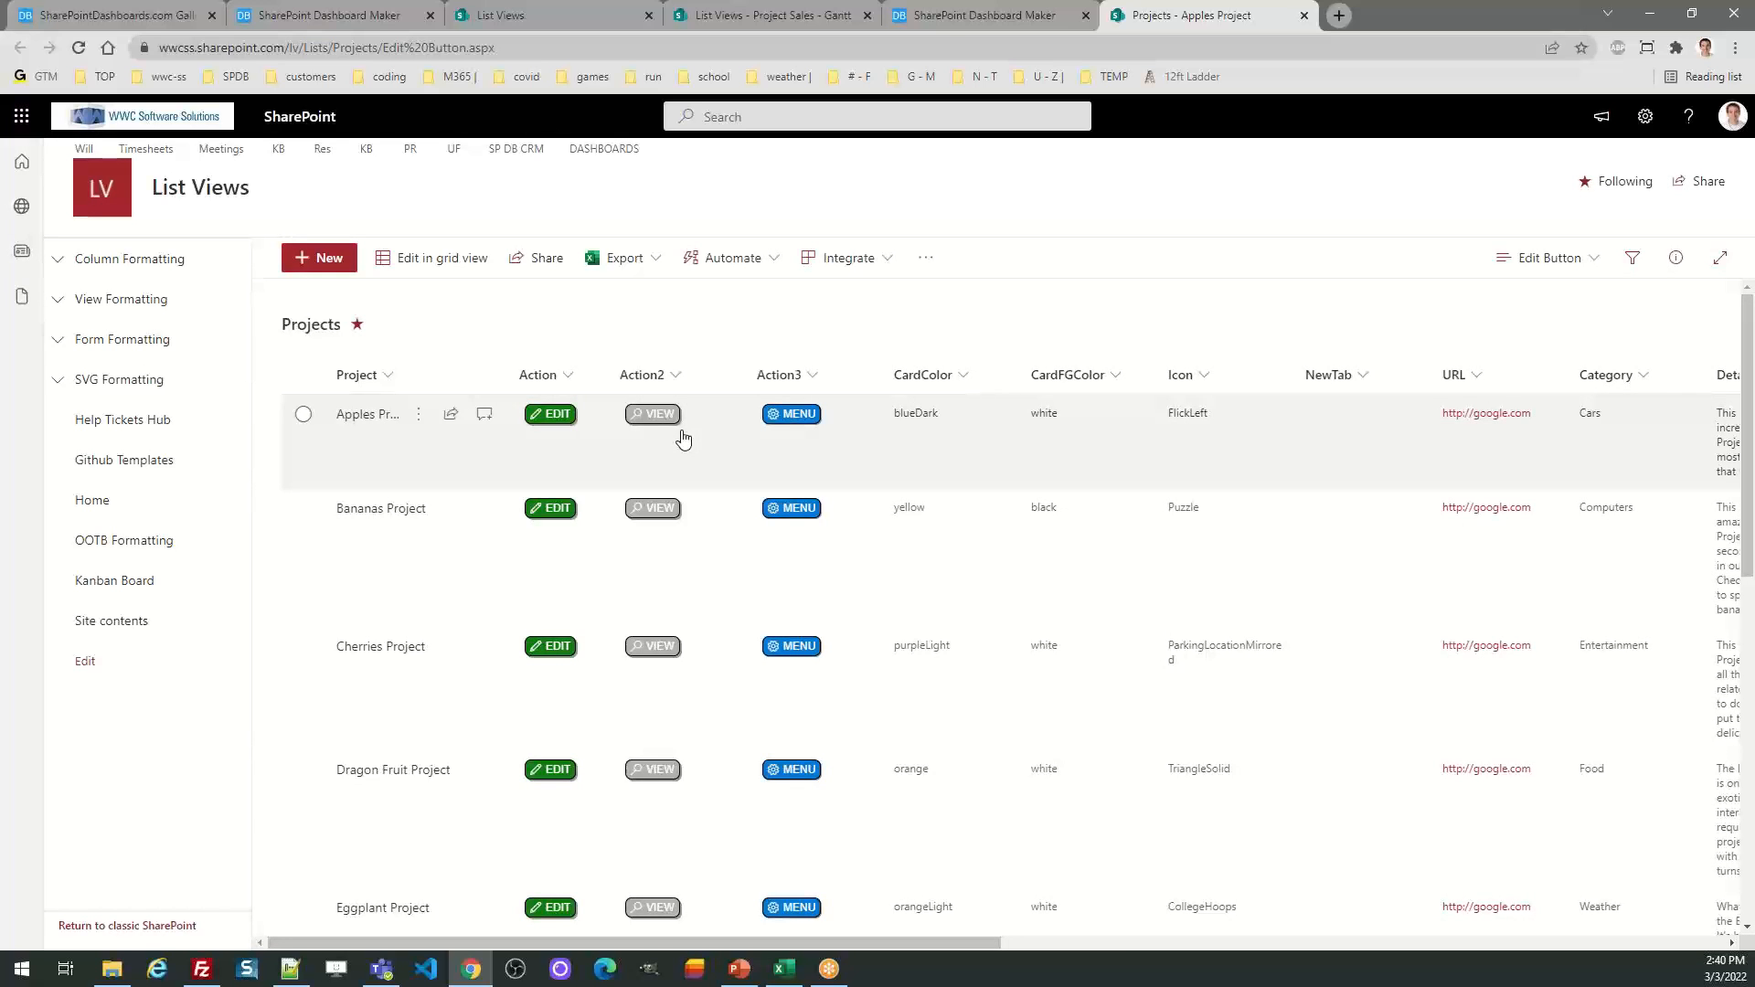
{"action": "left_click", "coordinate": [649, 417]}
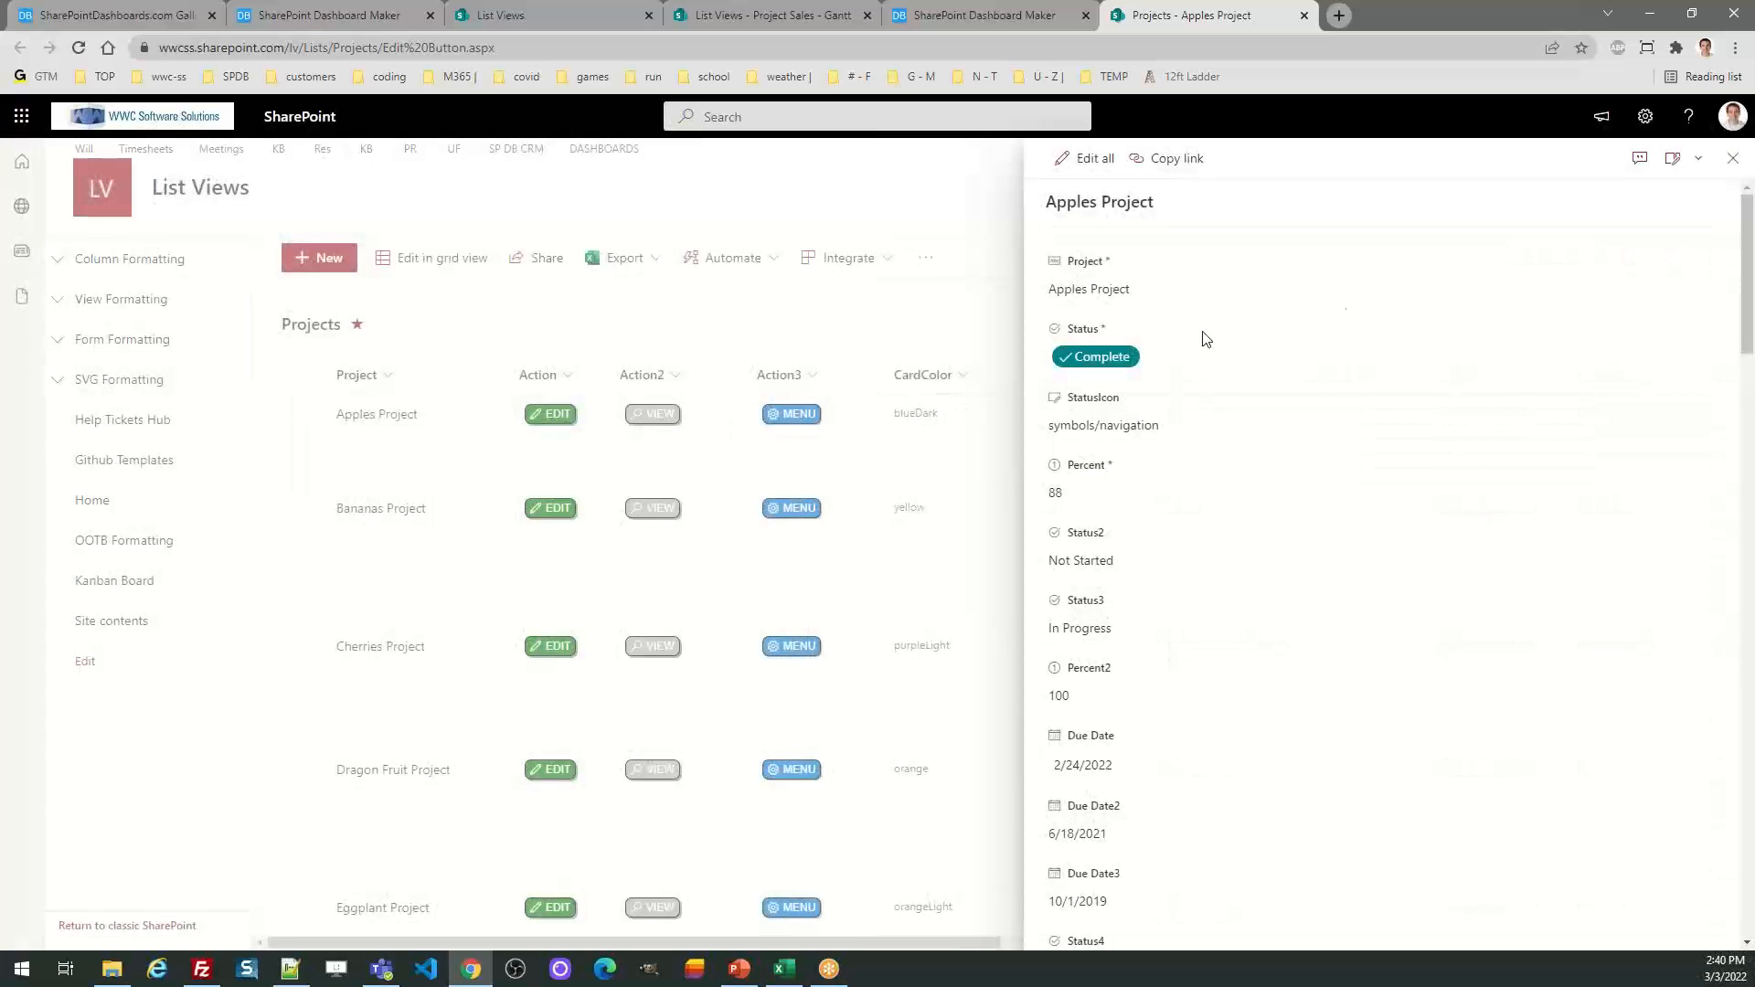
{"action": "left_click", "coordinate": [1732, 158]}
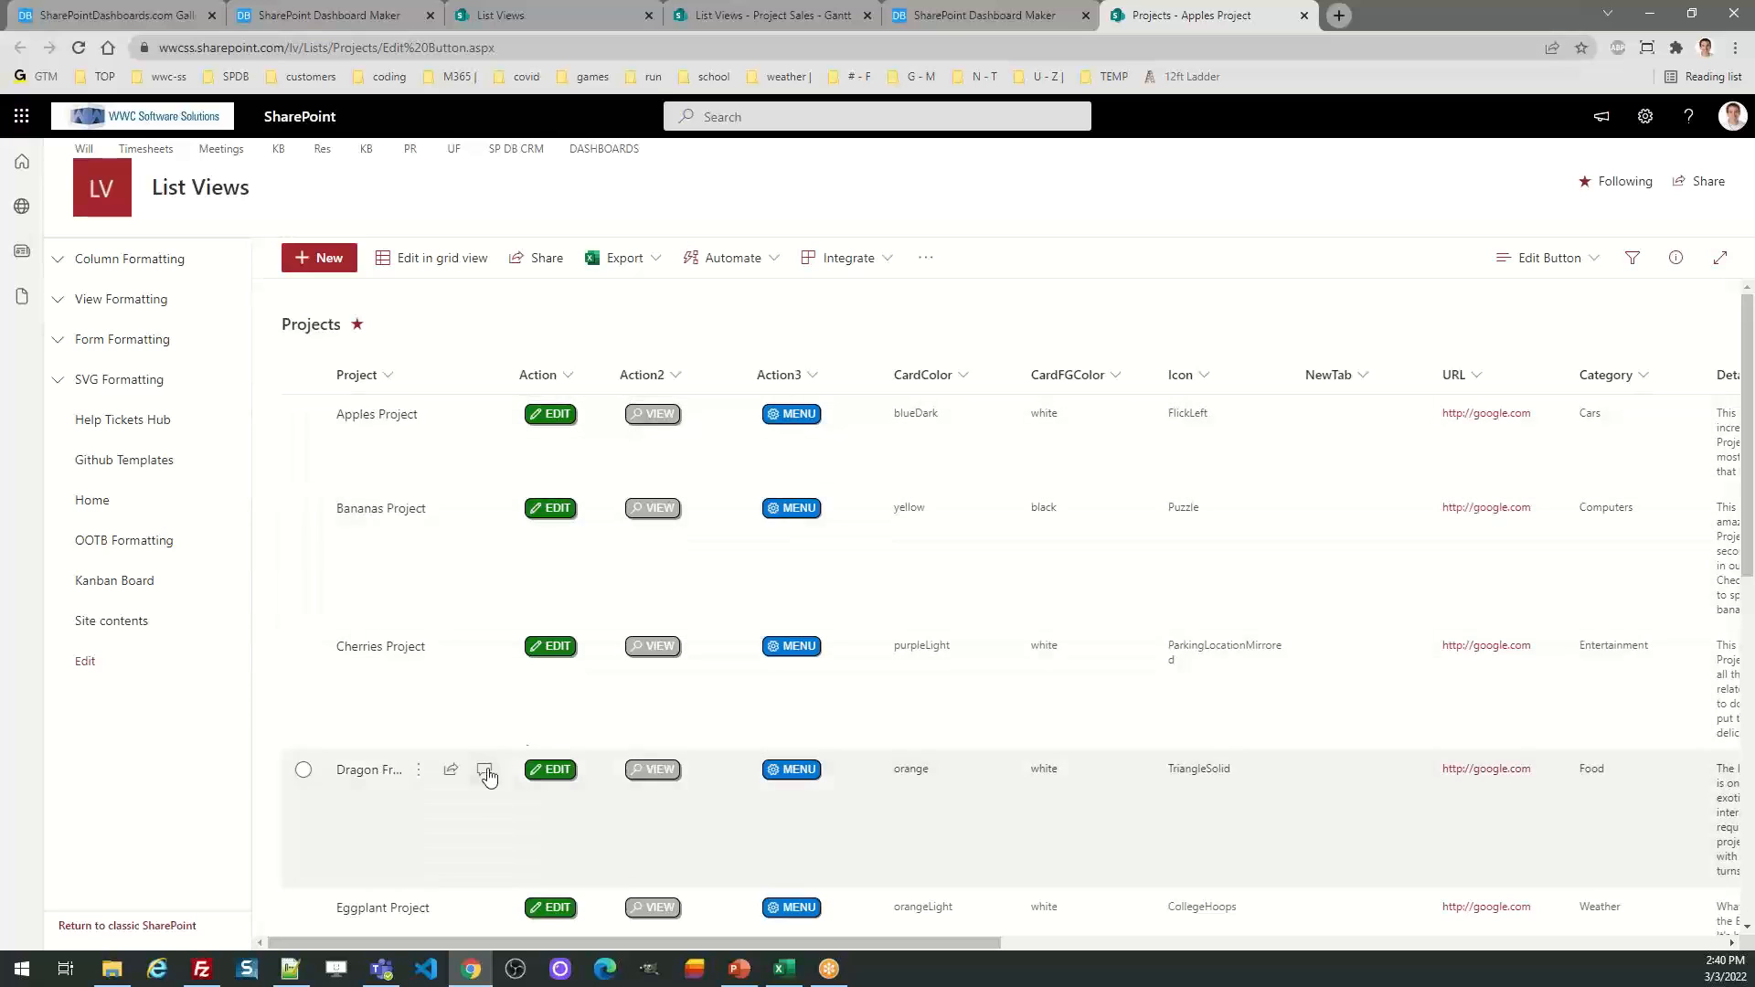
Compare the Apples Project's built-in item options with the ones offered by its custom Action3 Menu, choosing none
{"action": "left_click", "coordinate": [419, 415]}
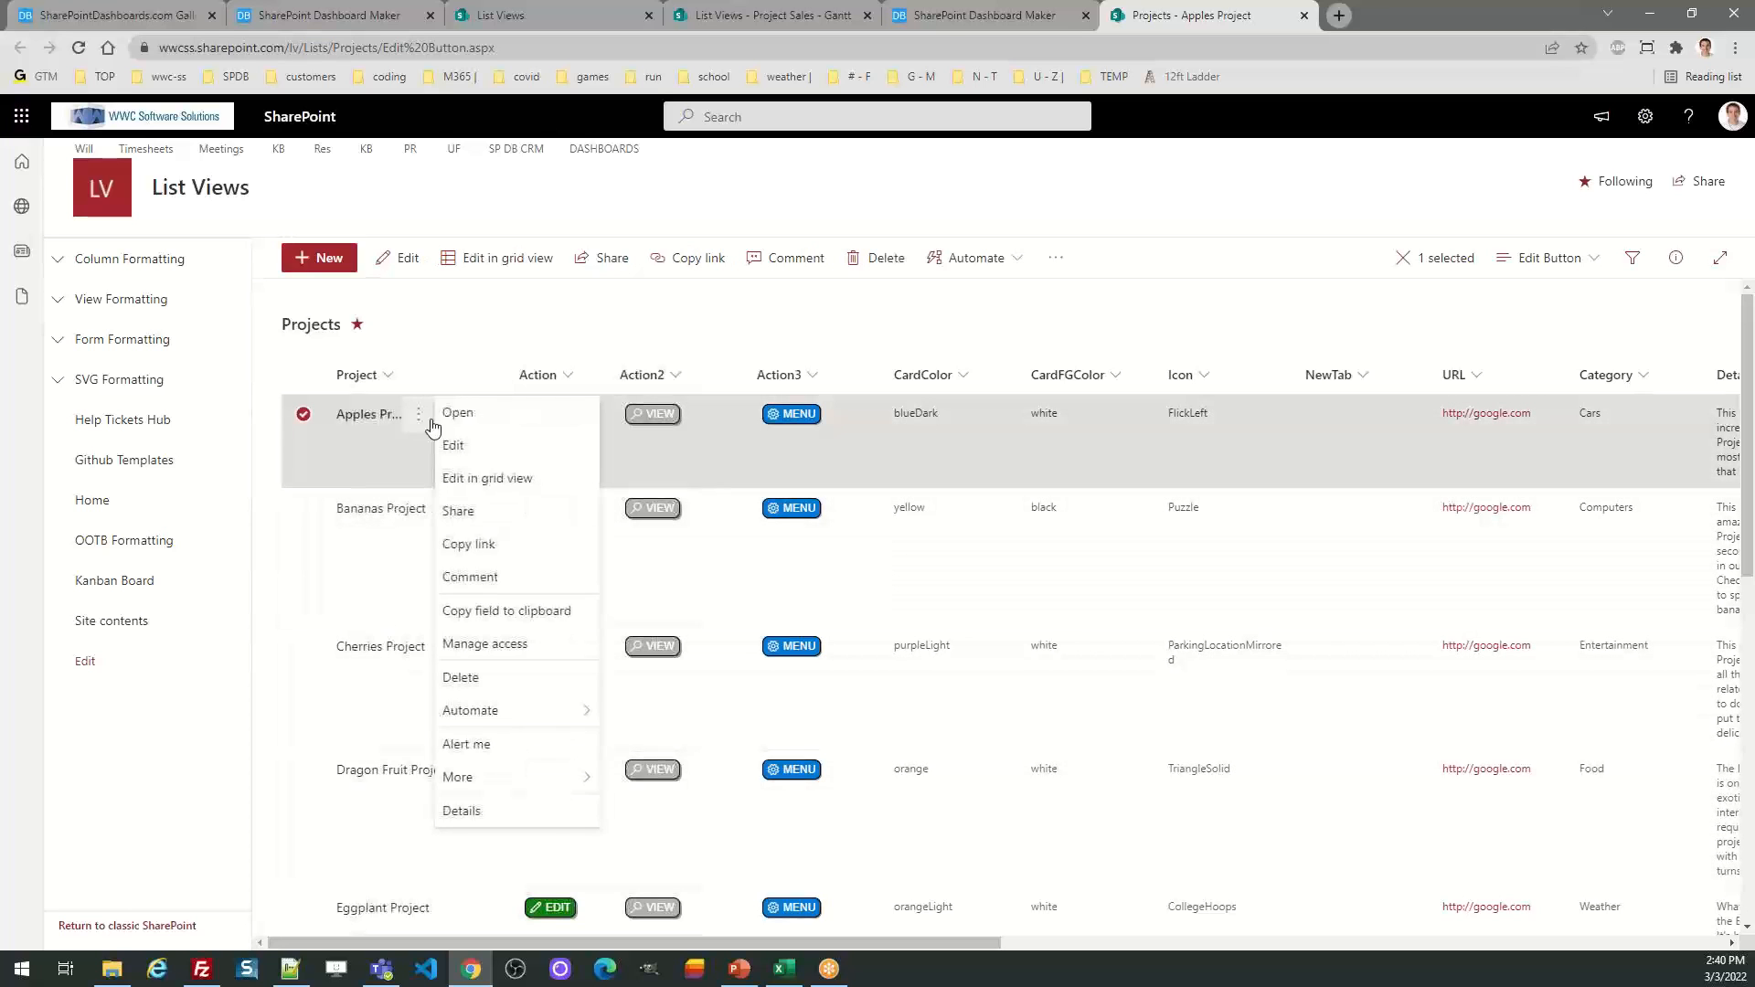
{"action": "left_click", "coordinate": [502, 345]}
{"action": "left_click", "coordinate": [504, 345]}
{"action": "left_click", "coordinate": [796, 422]}
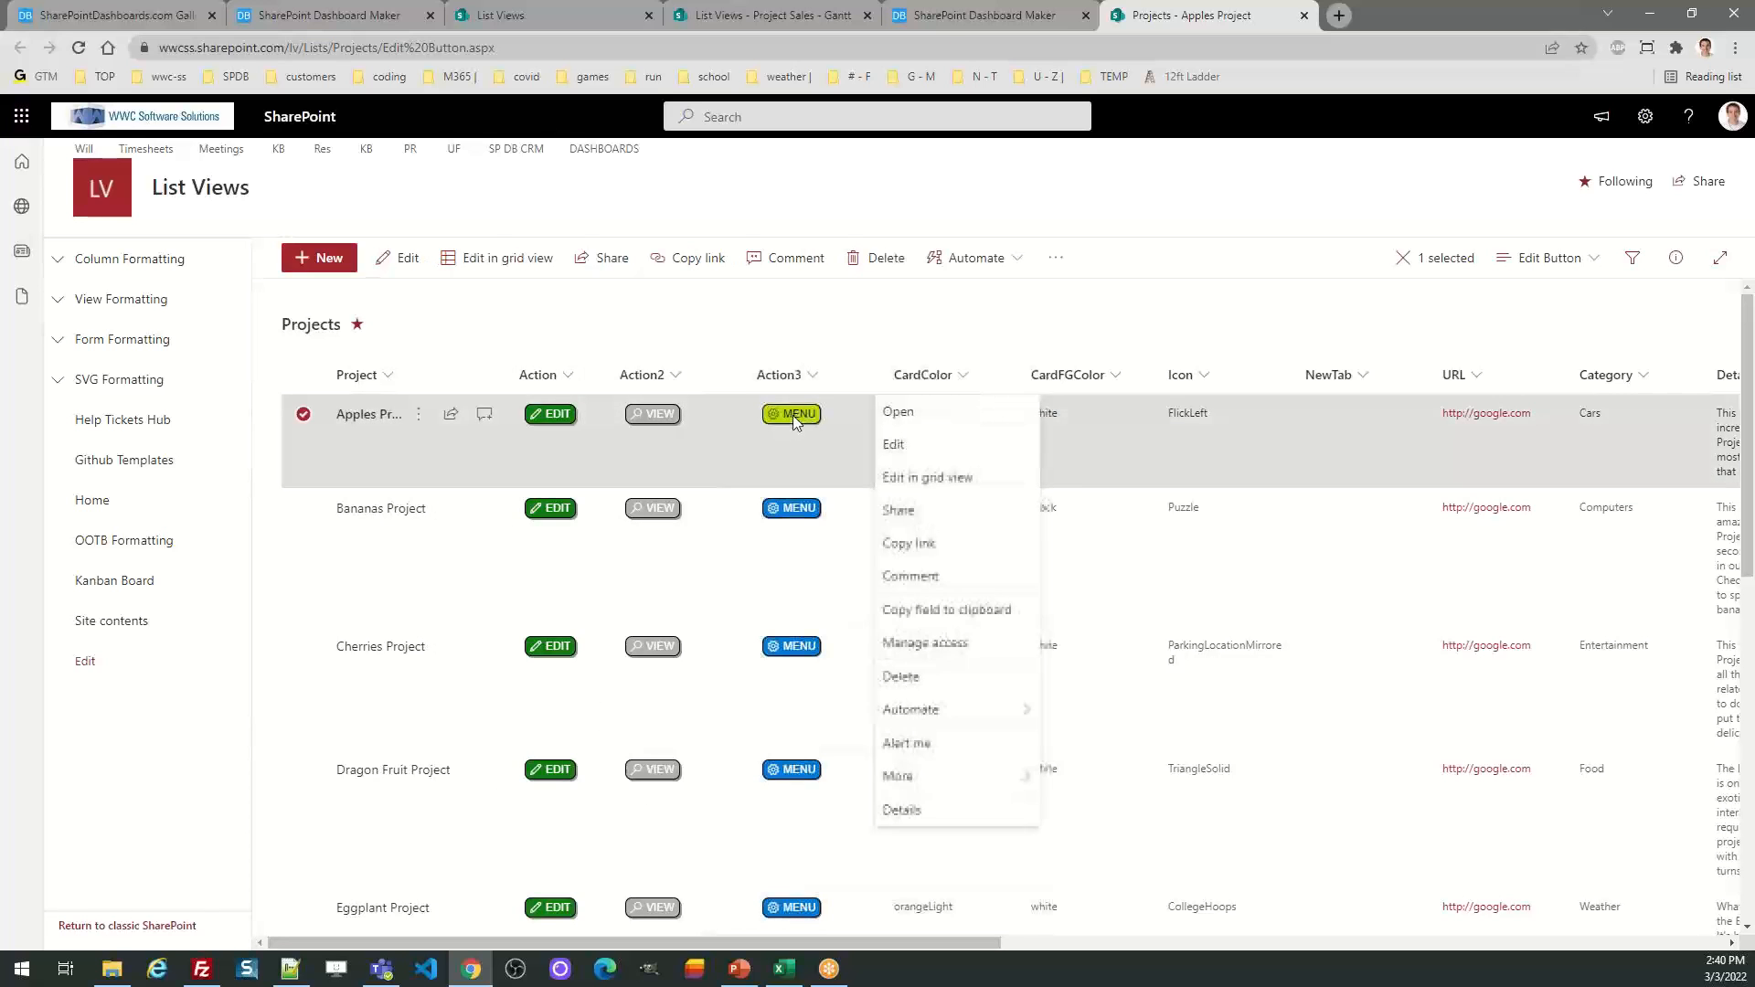
{"action": "left_click", "coordinate": [980, 335]}
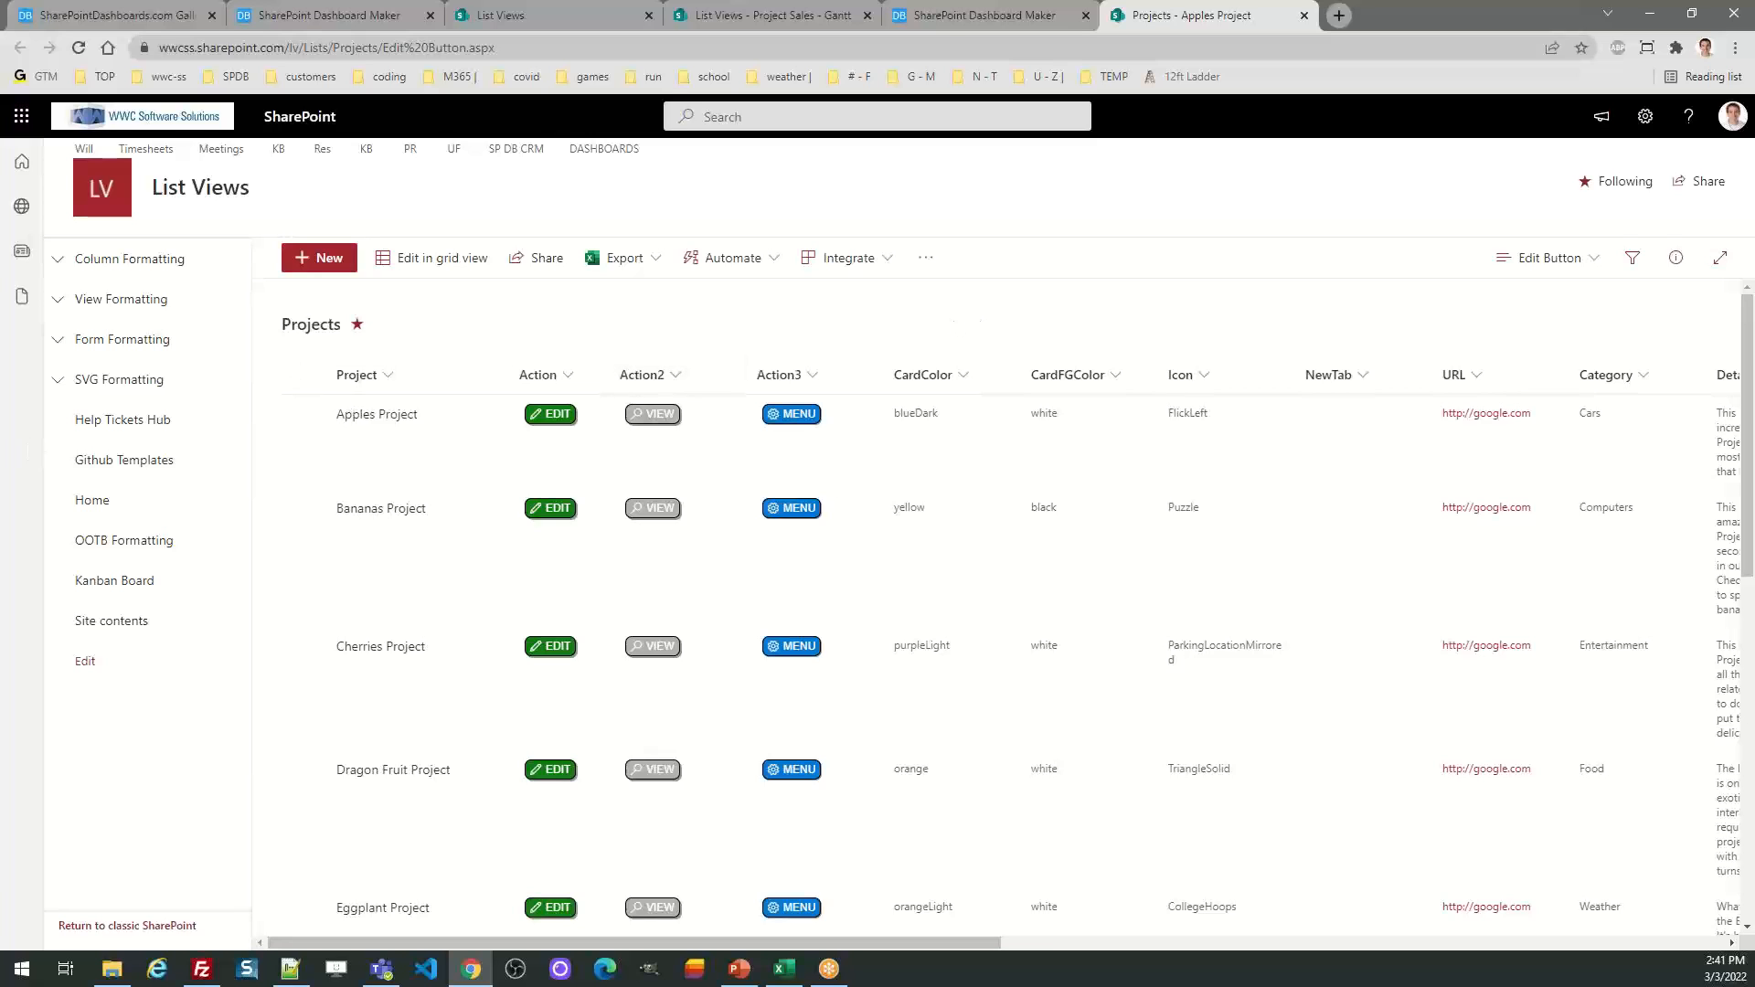
Replace the Projects page with the Inline list and examine grid editing and the inline Due date picker without changing the item
{"action": "key", "text": "alt+Tab"}
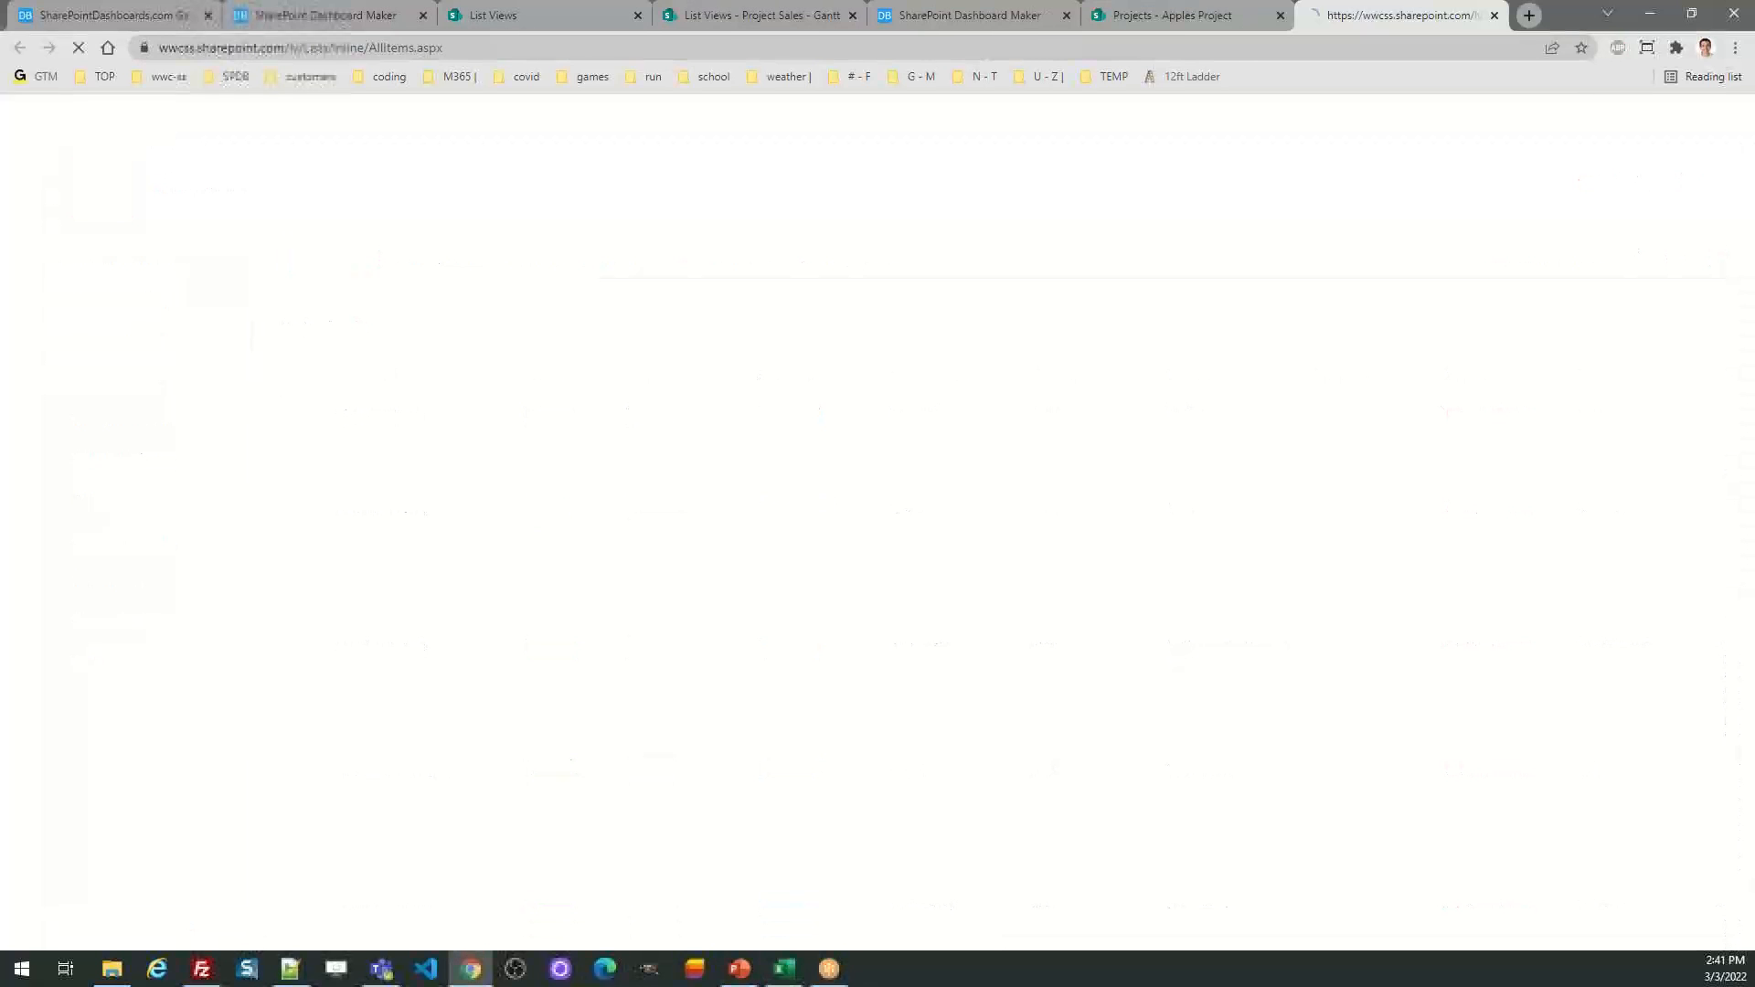
{"action": "left_click", "coordinate": [1280, 15]}
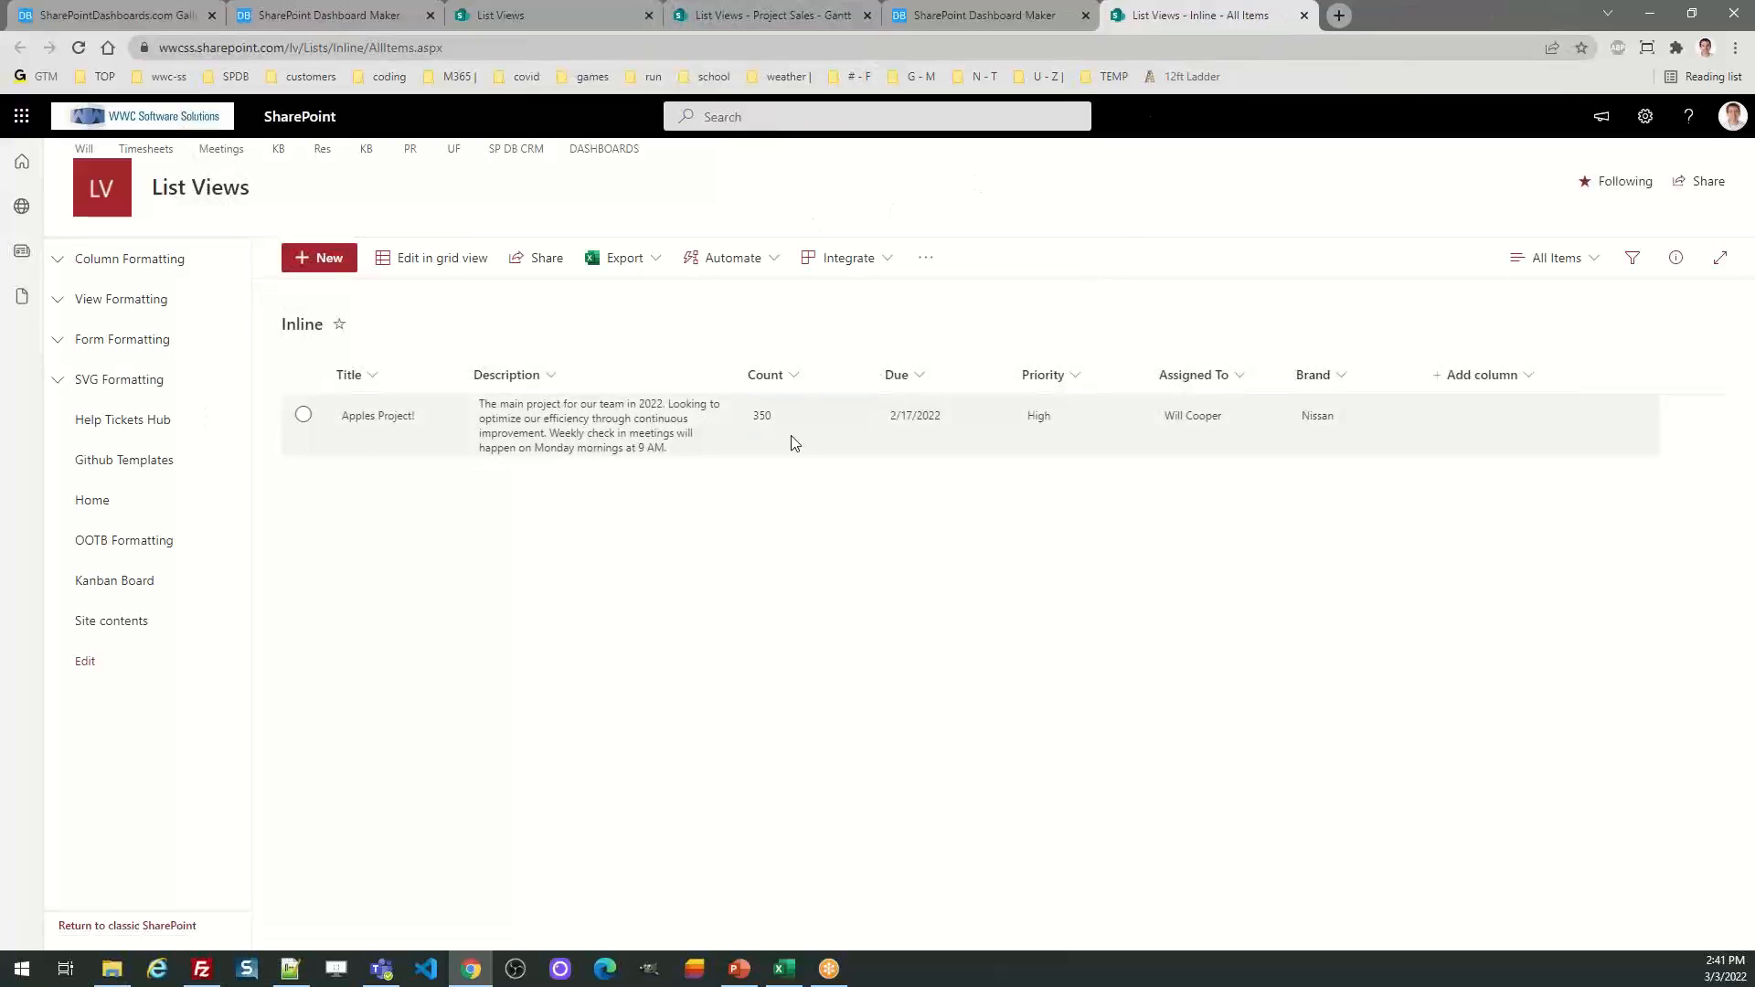
{"action": "left_click", "coordinate": [419, 259]}
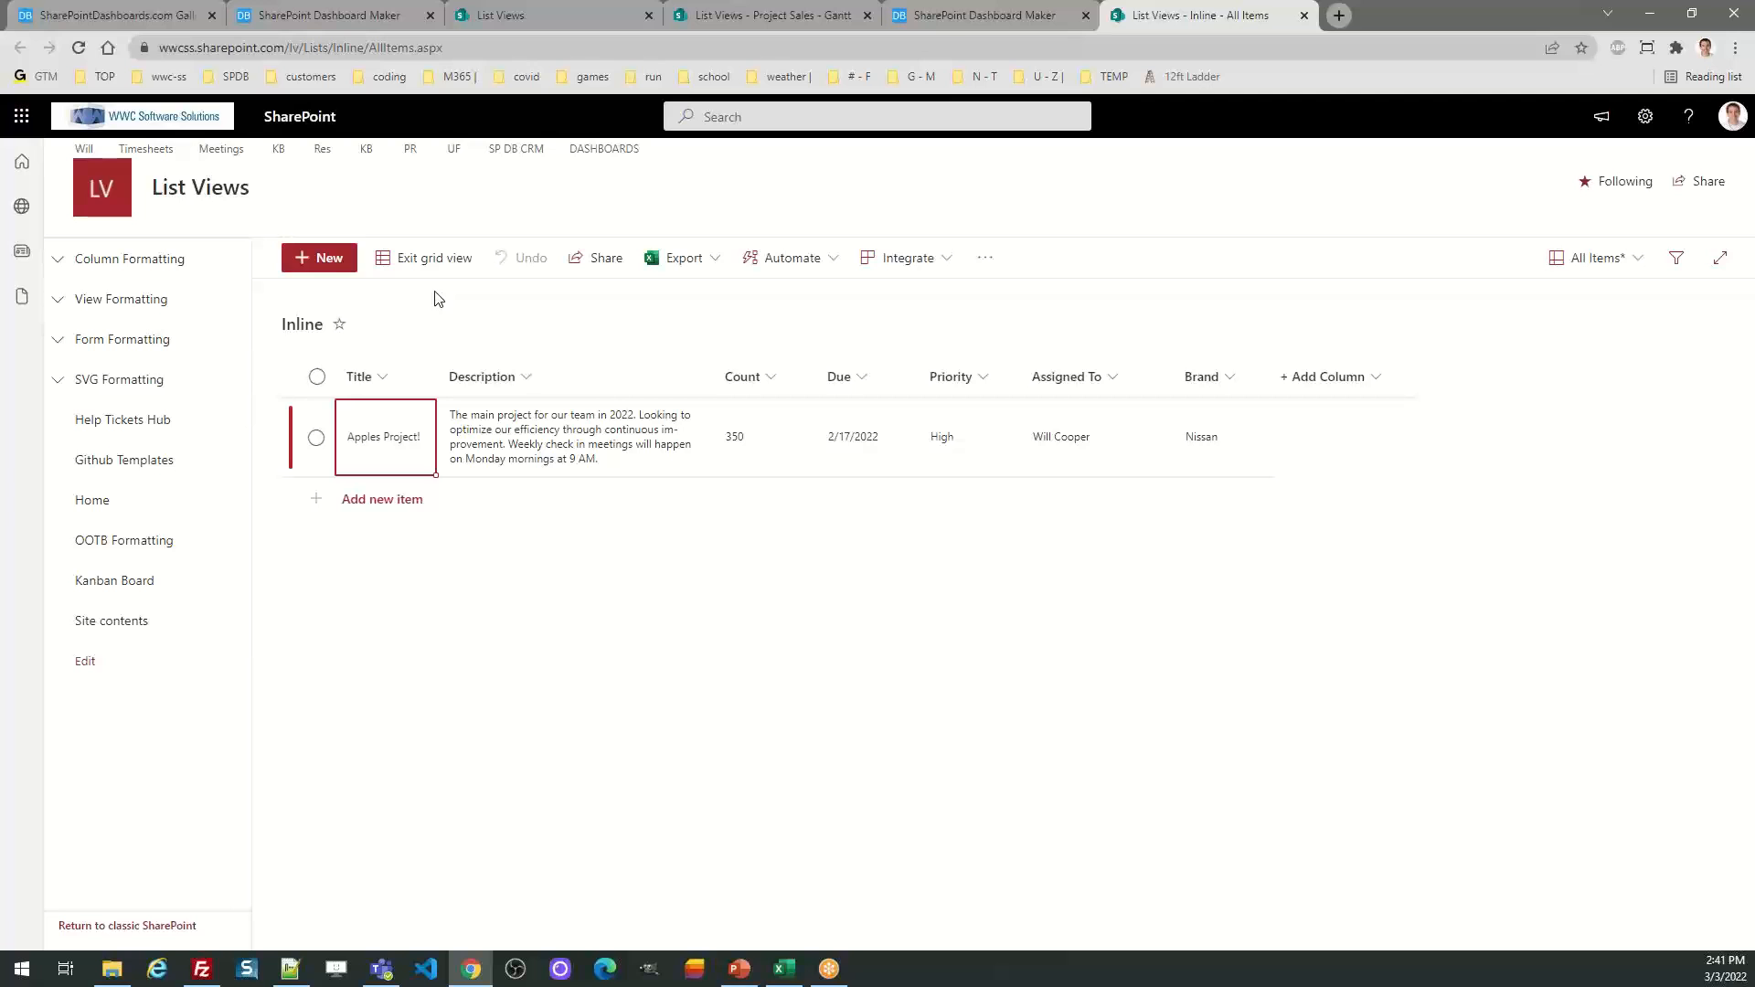
{"action": "left_click", "coordinate": [420, 263]}
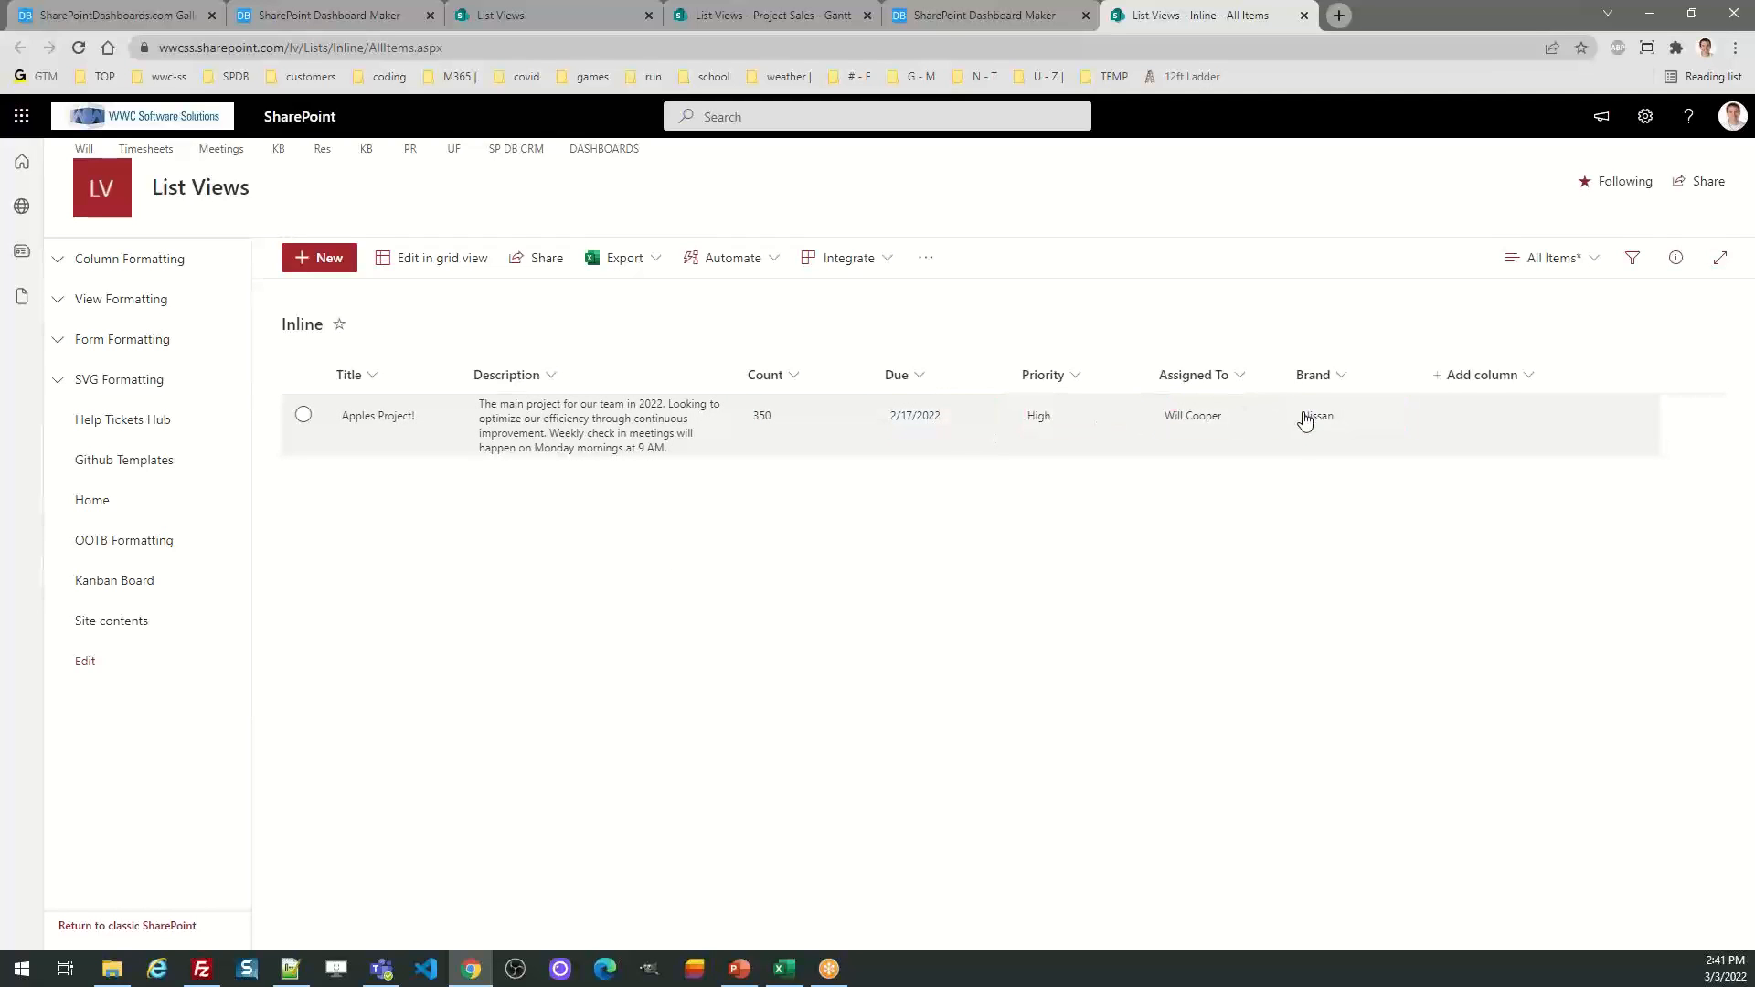
{"action": "left_click", "coordinate": [944, 421]}
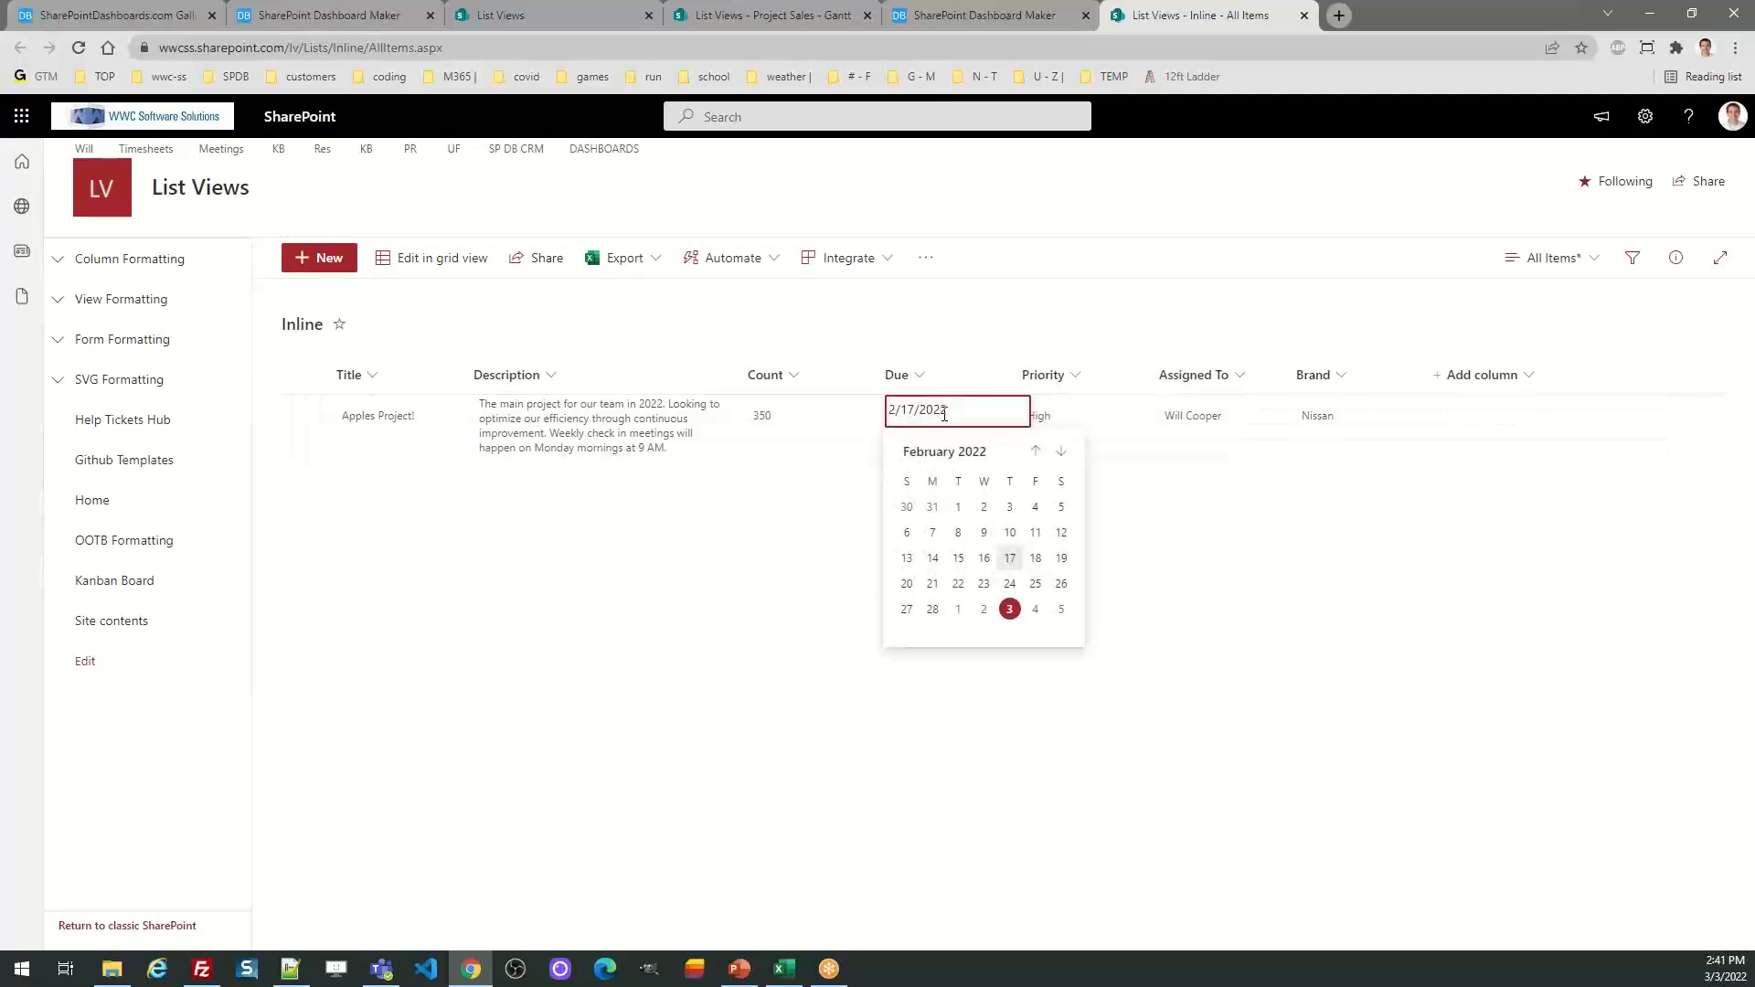
{"action": "left_click", "coordinate": [1188, 592]}
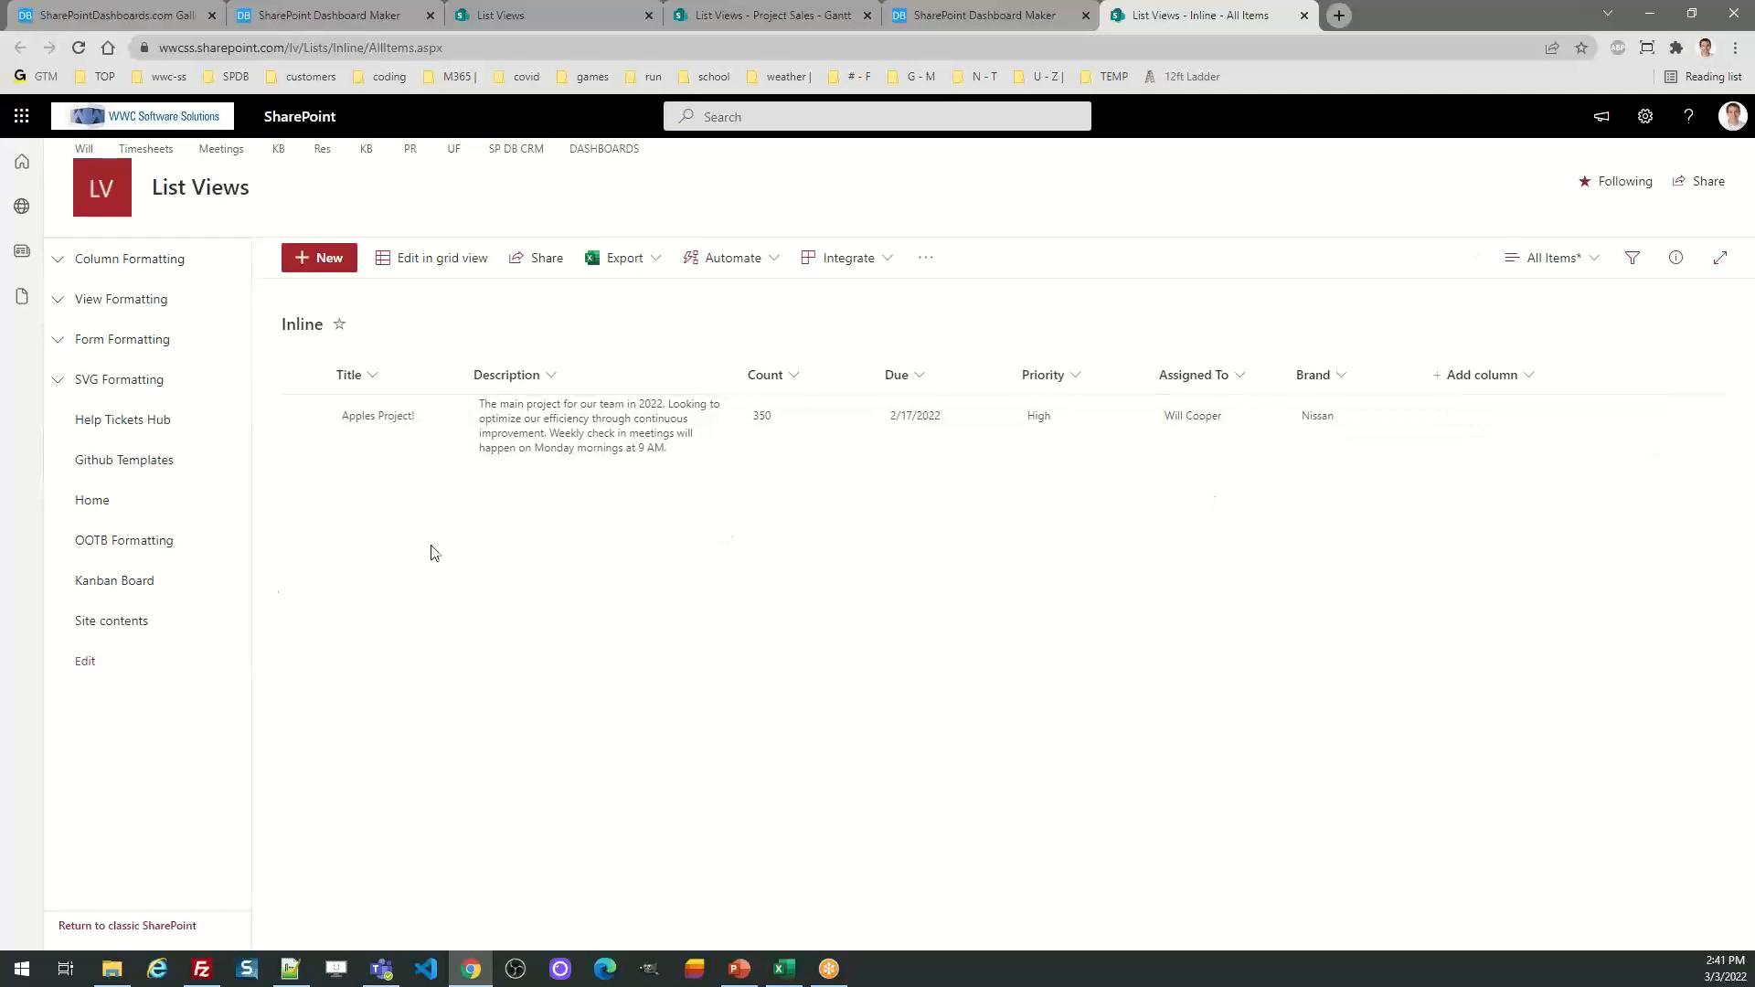
Open the Progress Bars list in place of the Inline list and bring its progress and QR code columns into view
{"action": "key", "text": "alt+Tab"}
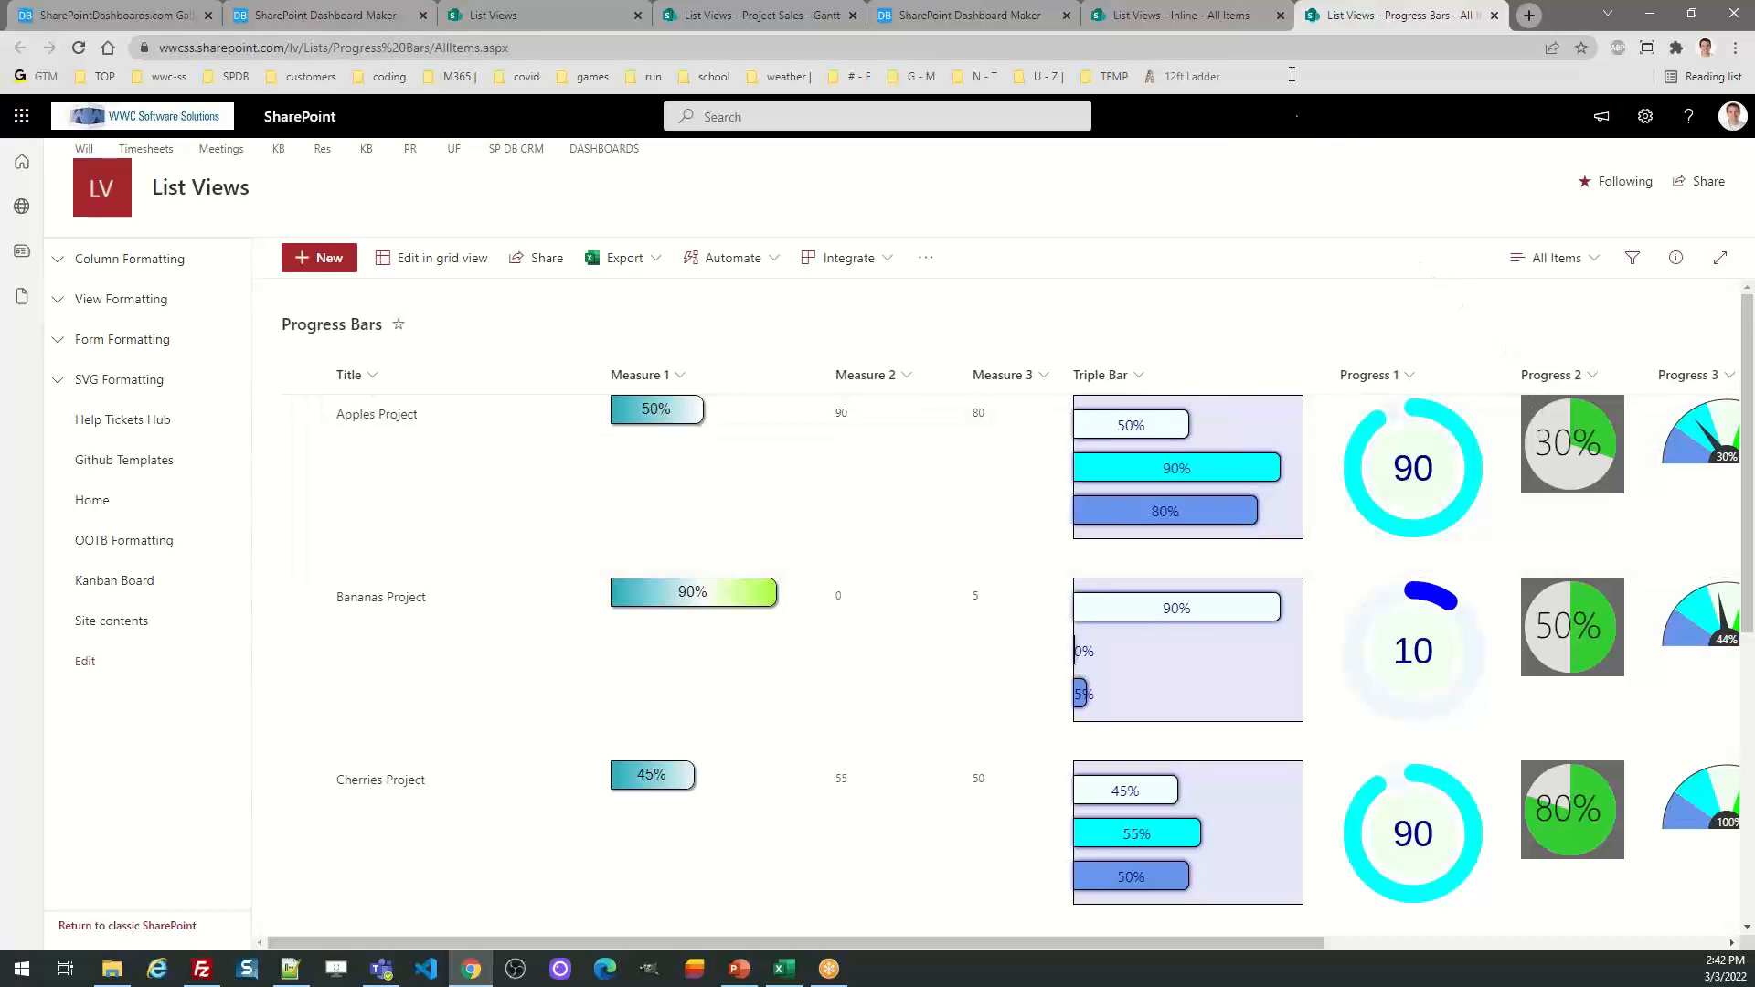
{"action": "left_click", "coordinate": [1281, 15]}
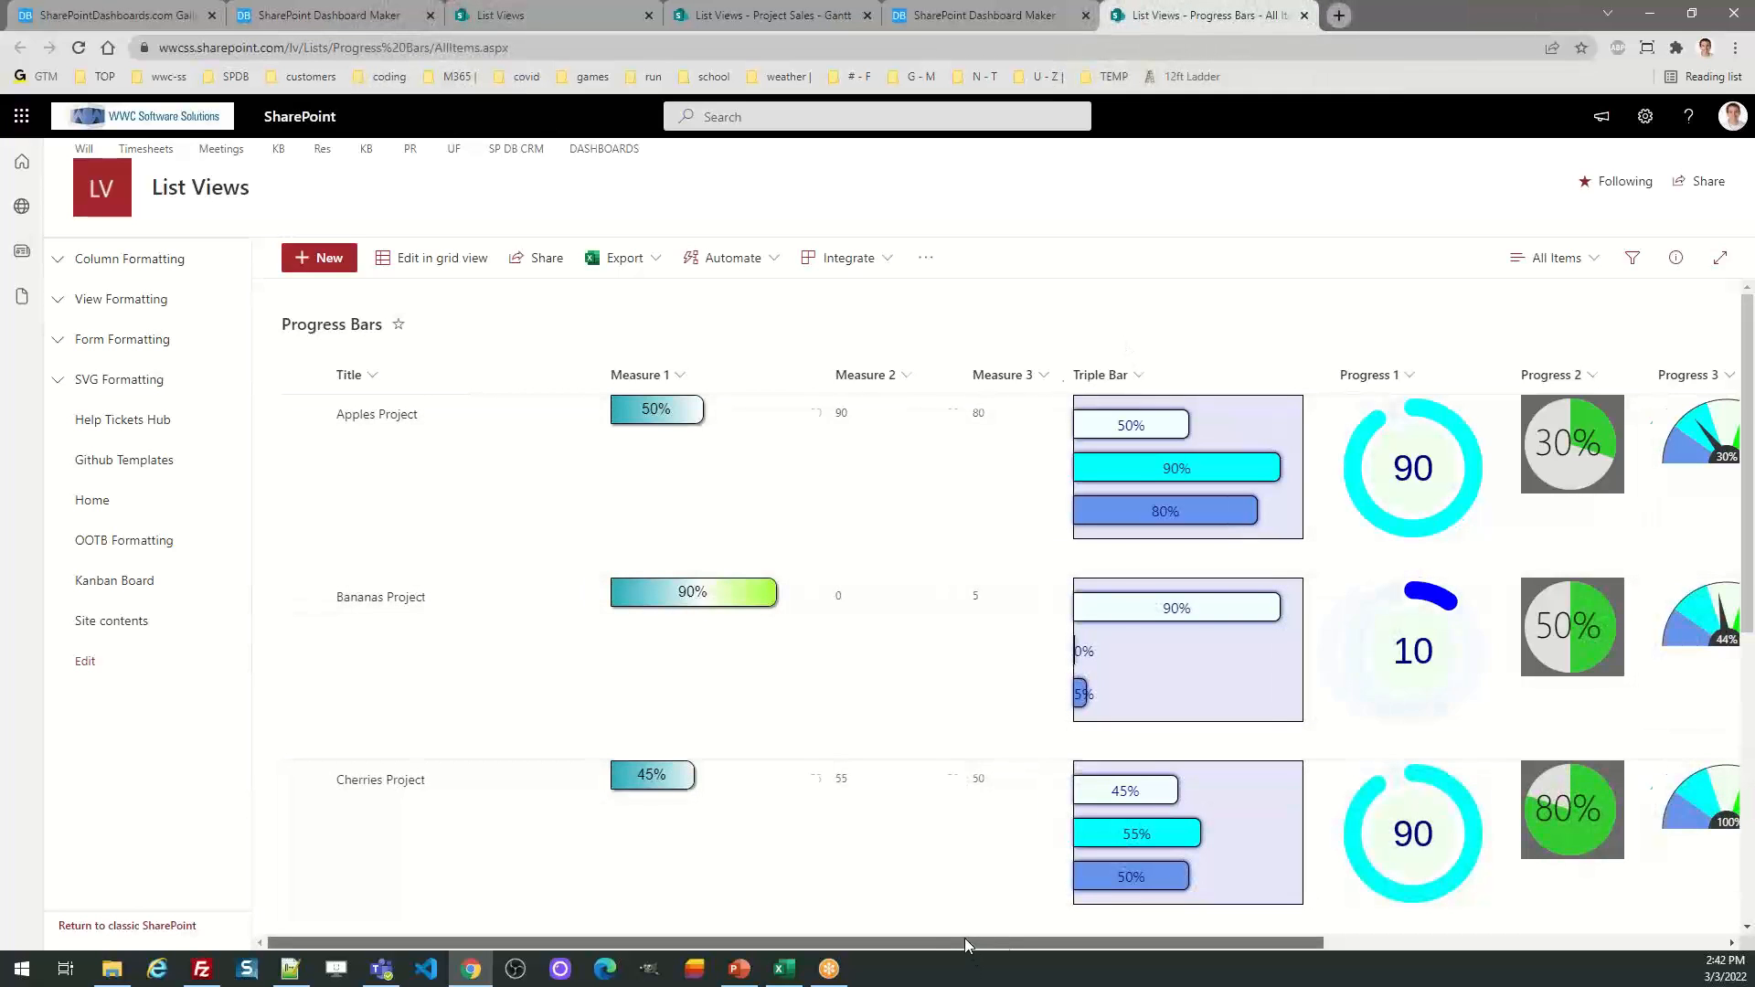
{"action": "left_click_drag", "start_coordinate": [964, 938], "coordinate": [1192, 930]}
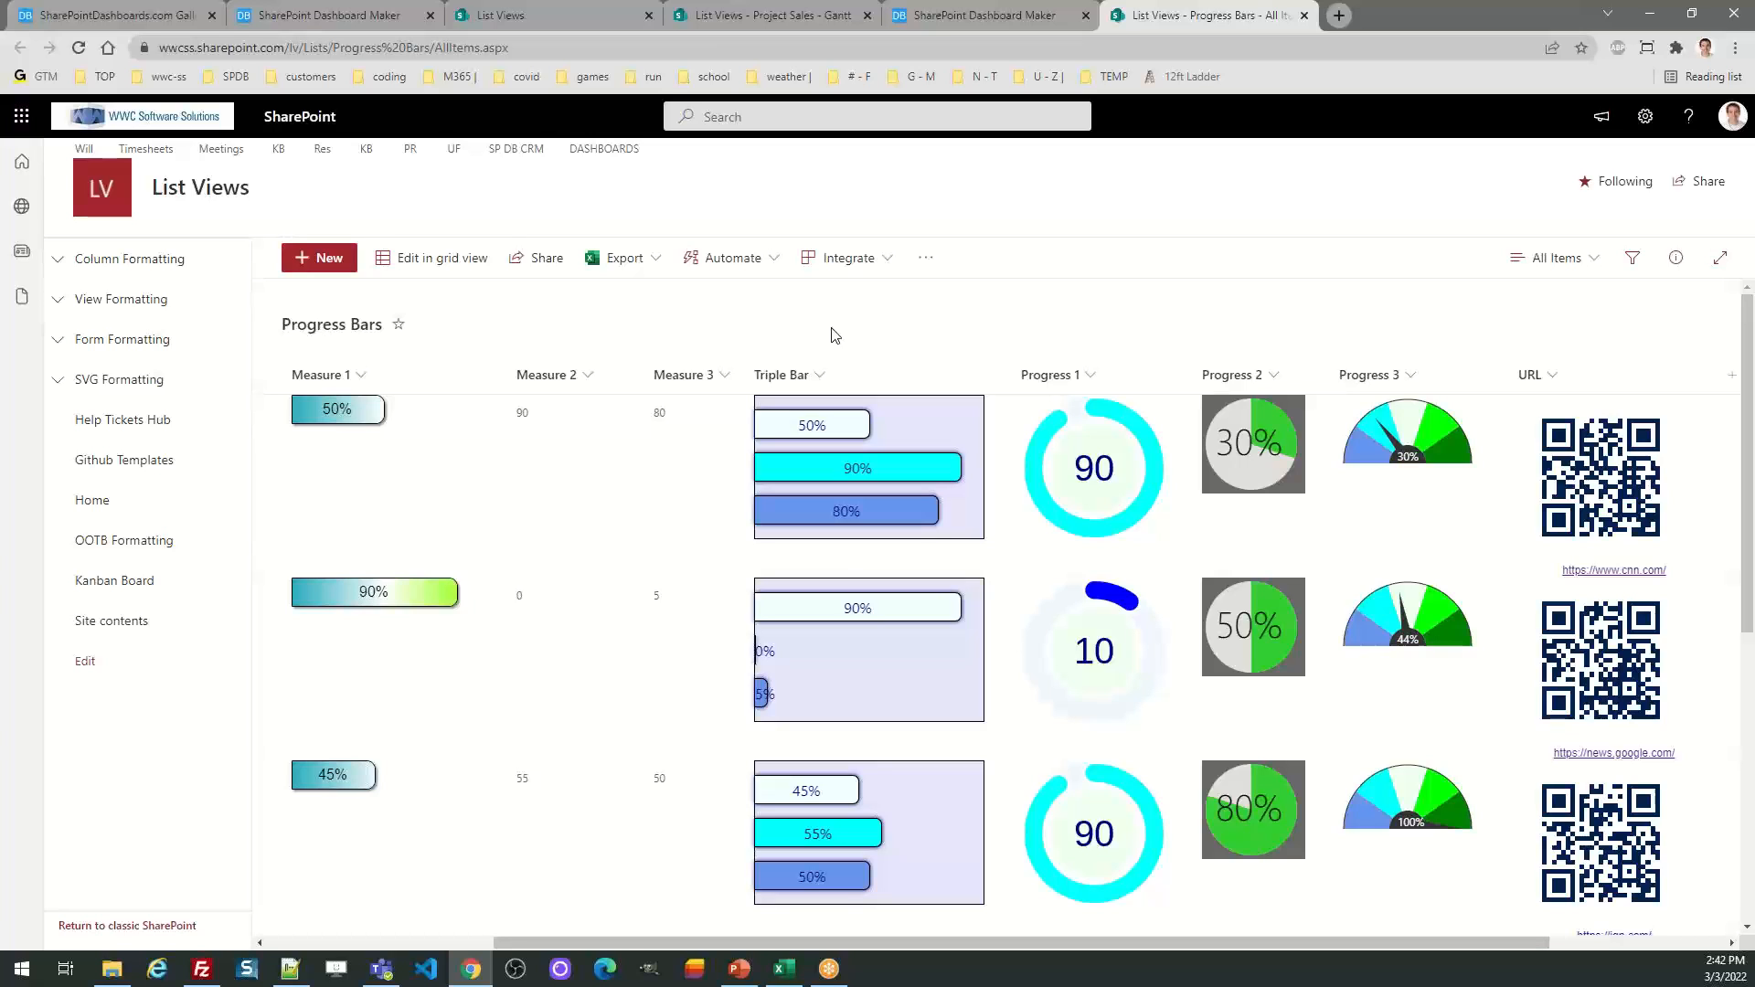
Set the Apples Project's Progress 1 ring to 50 by editing the value inline
{"action": "left_click", "coordinate": [669, 415]}
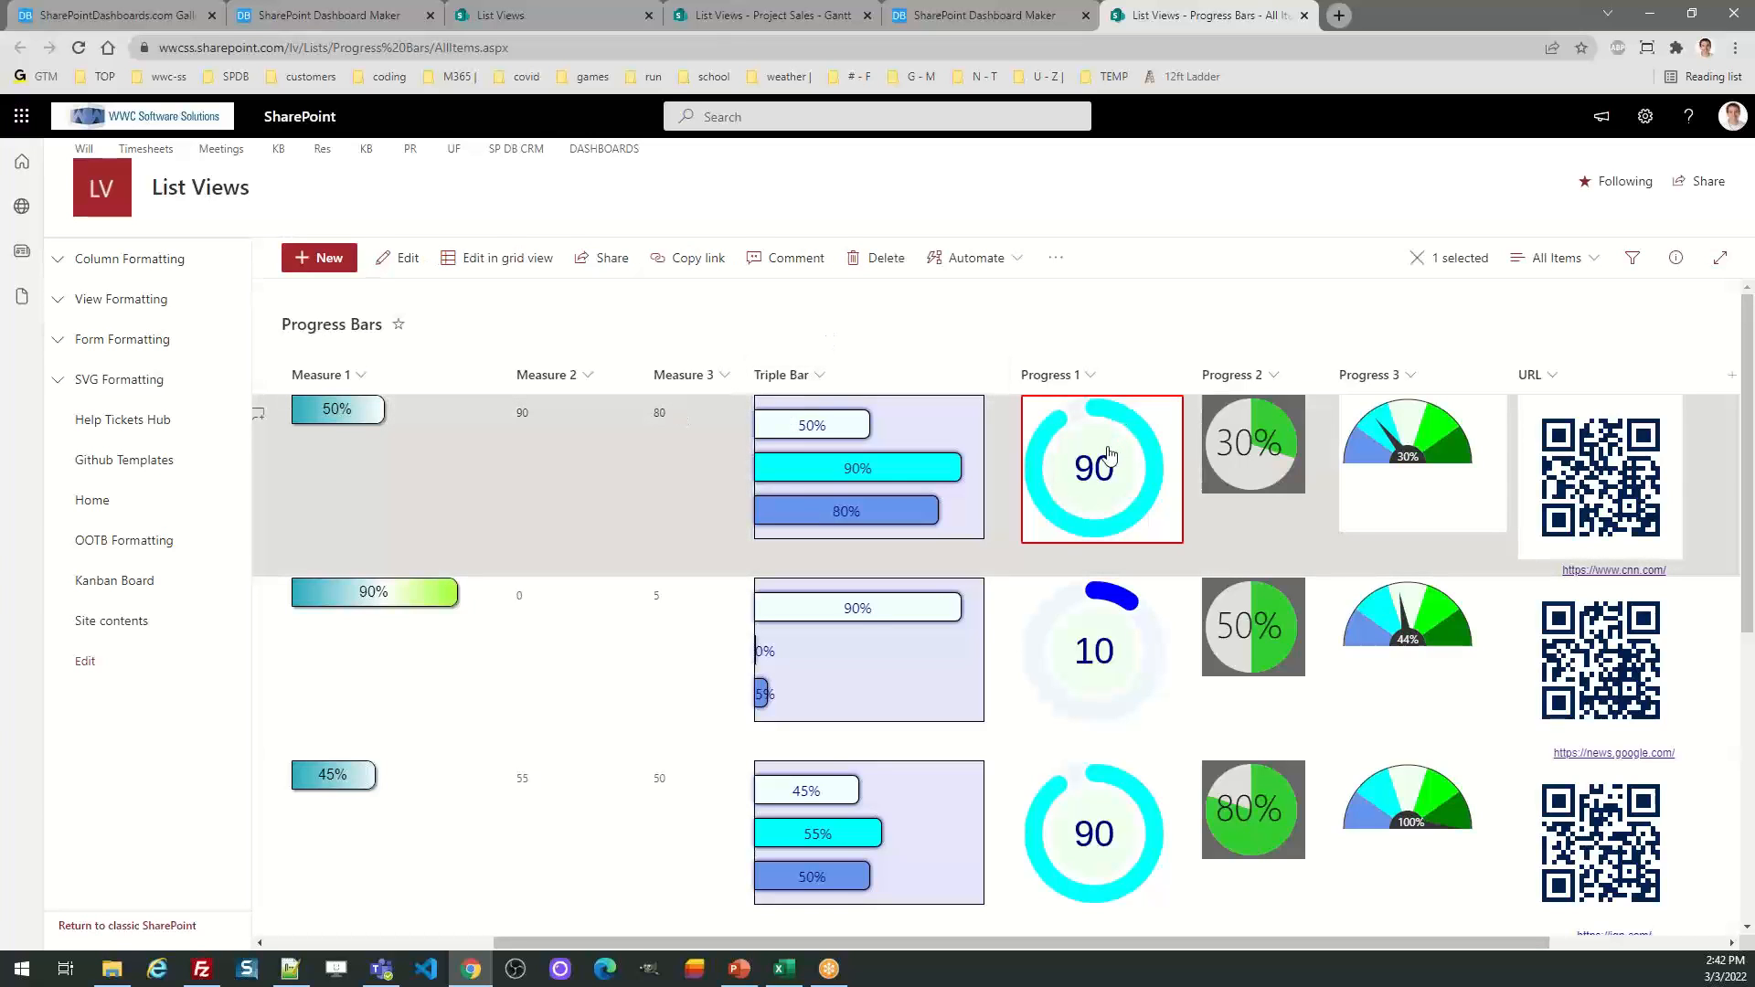
{"action": "left_click", "coordinate": [1117, 478]}
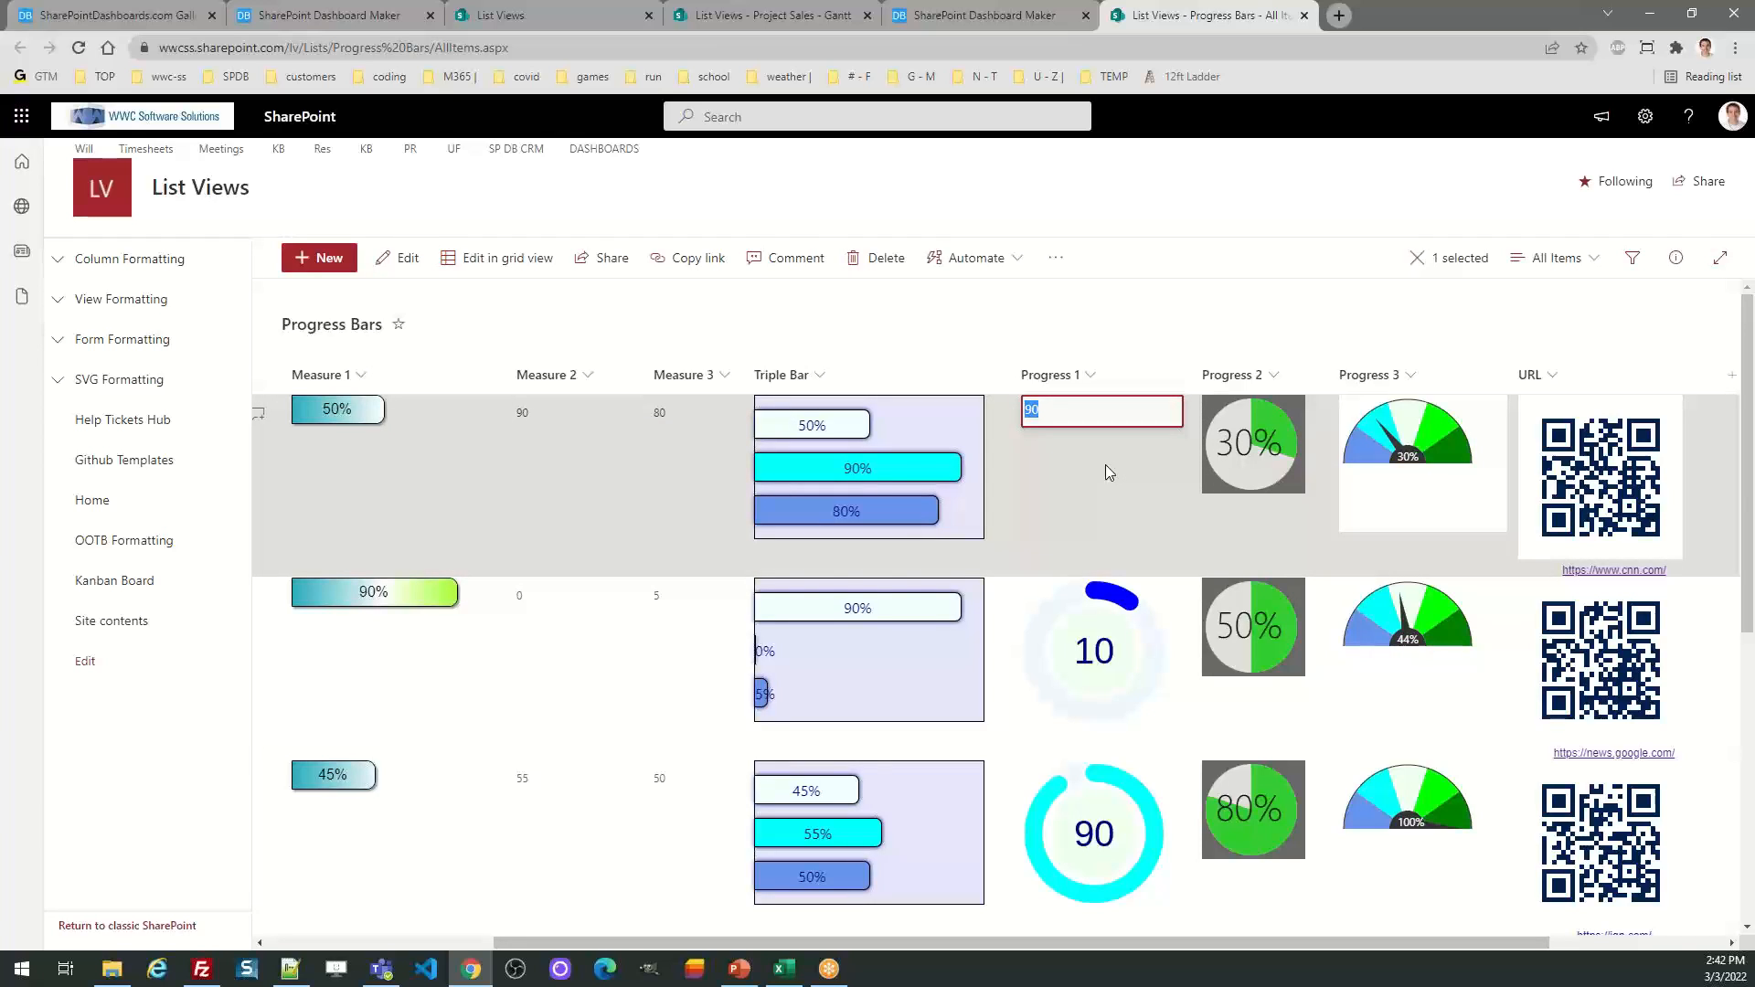
{"action": "type", "text": "50"}
{"action": "key", "text": "Return"}
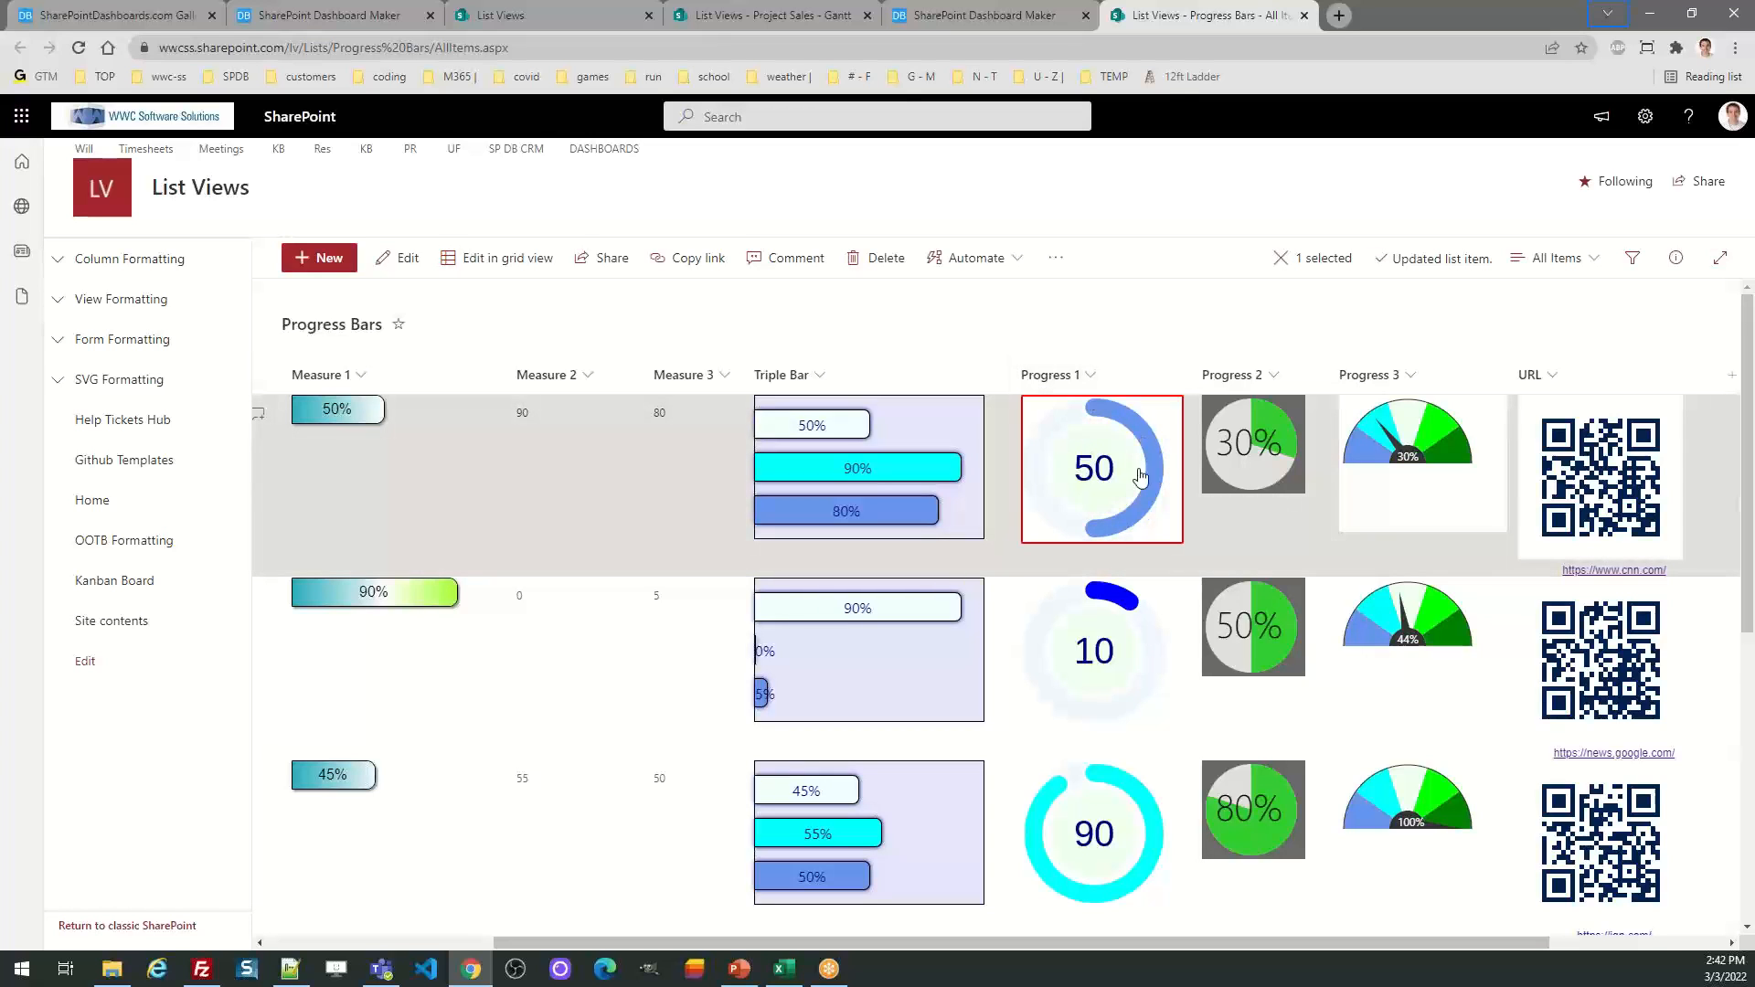
Set the Apples Project's Progress 1 ring to 10
{"action": "left_click", "coordinate": [1104, 468]}
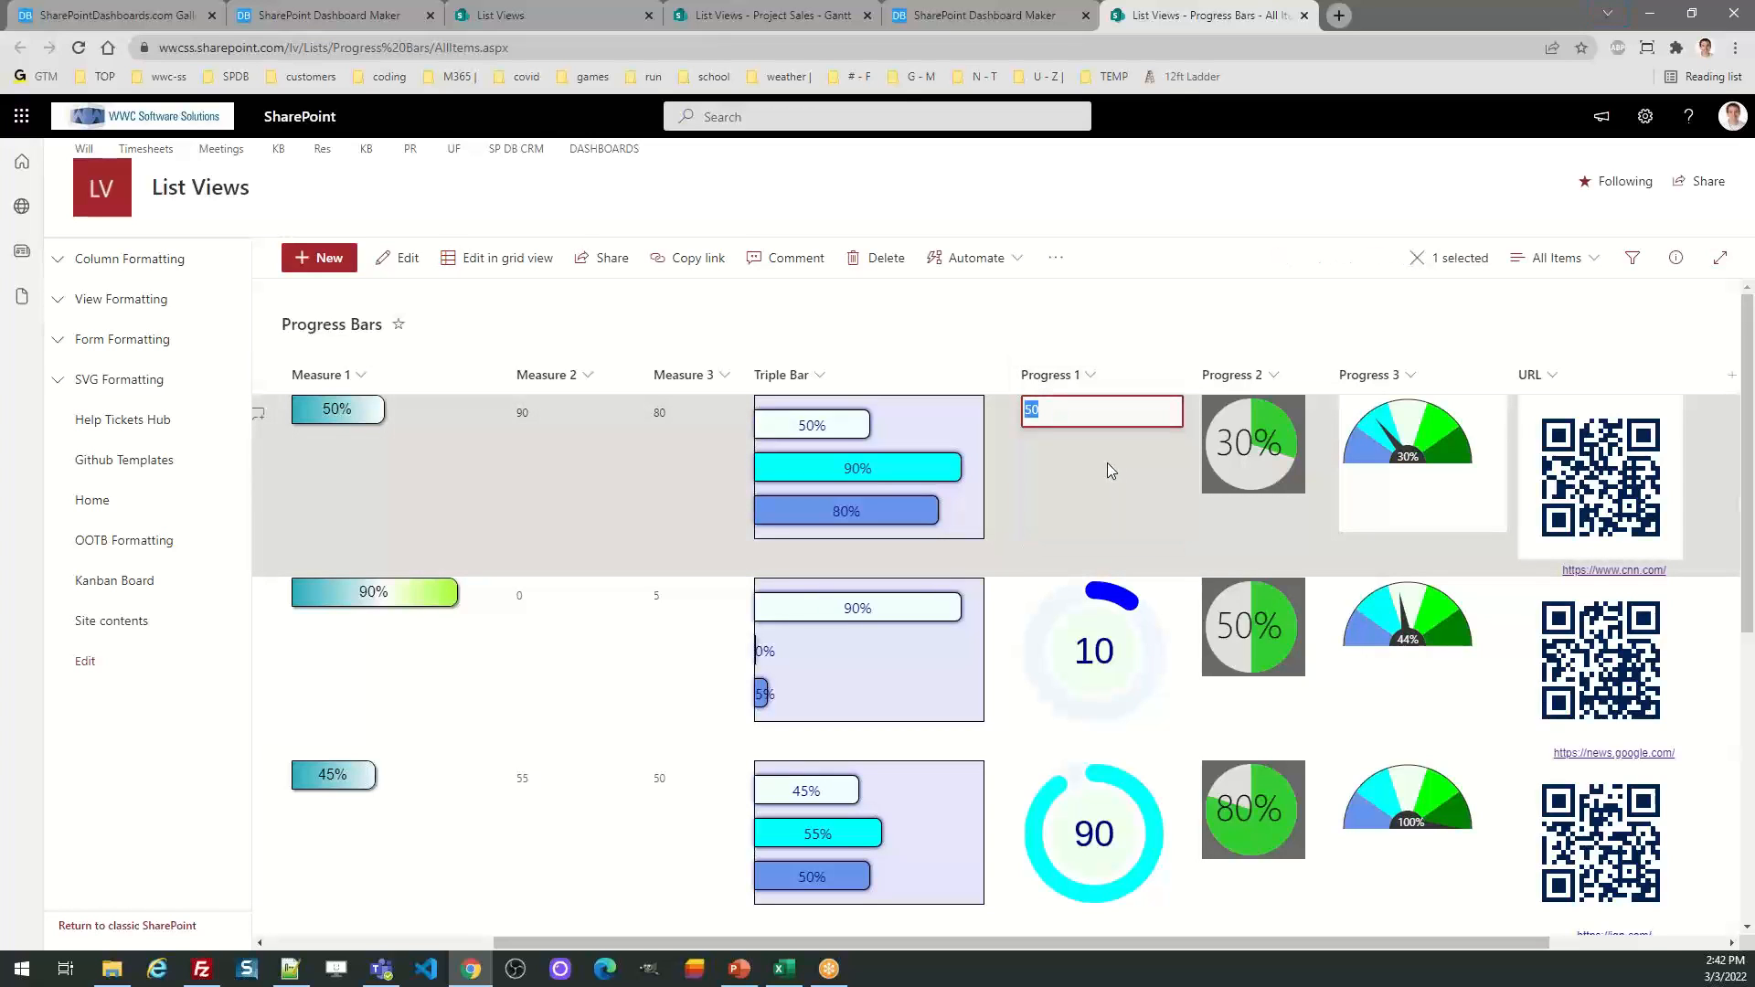
{"action": "left_click", "coordinate": [1050, 416]}
{"action": "key", "text": "BackSpace"}
{"action": "key", "text": "BackSpace"}
{"action": "type", "text": "10"}
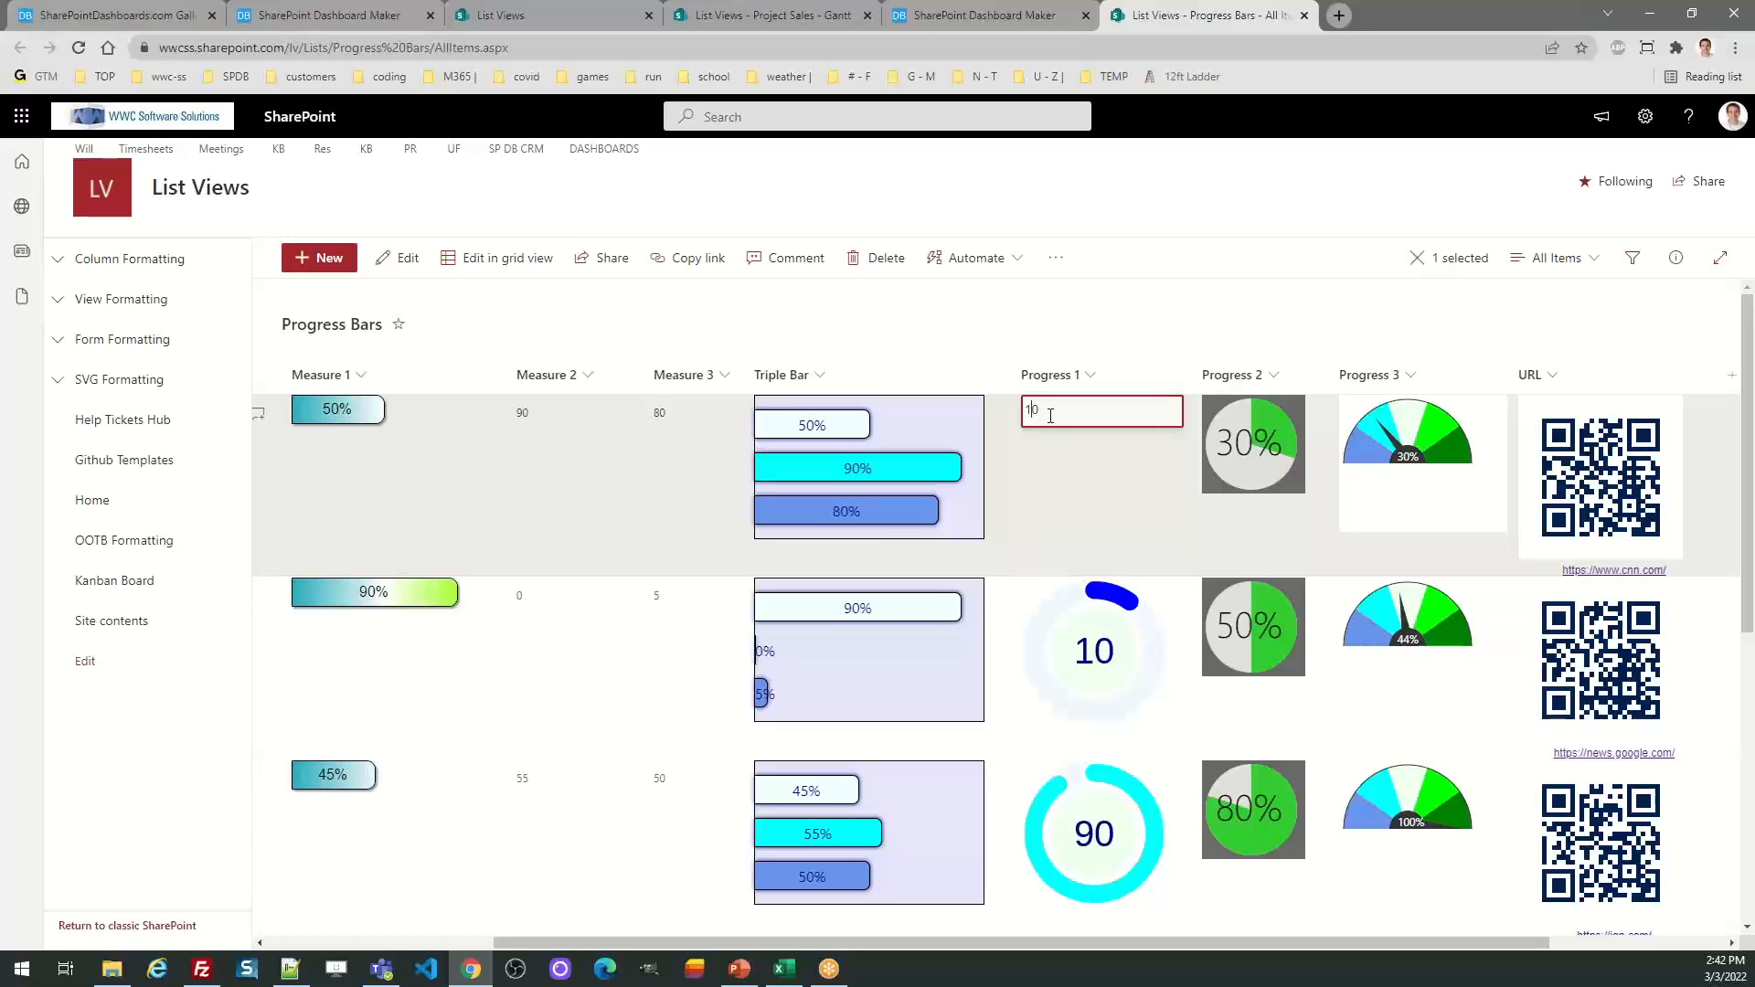
{"action": "key", "text": "Return"}
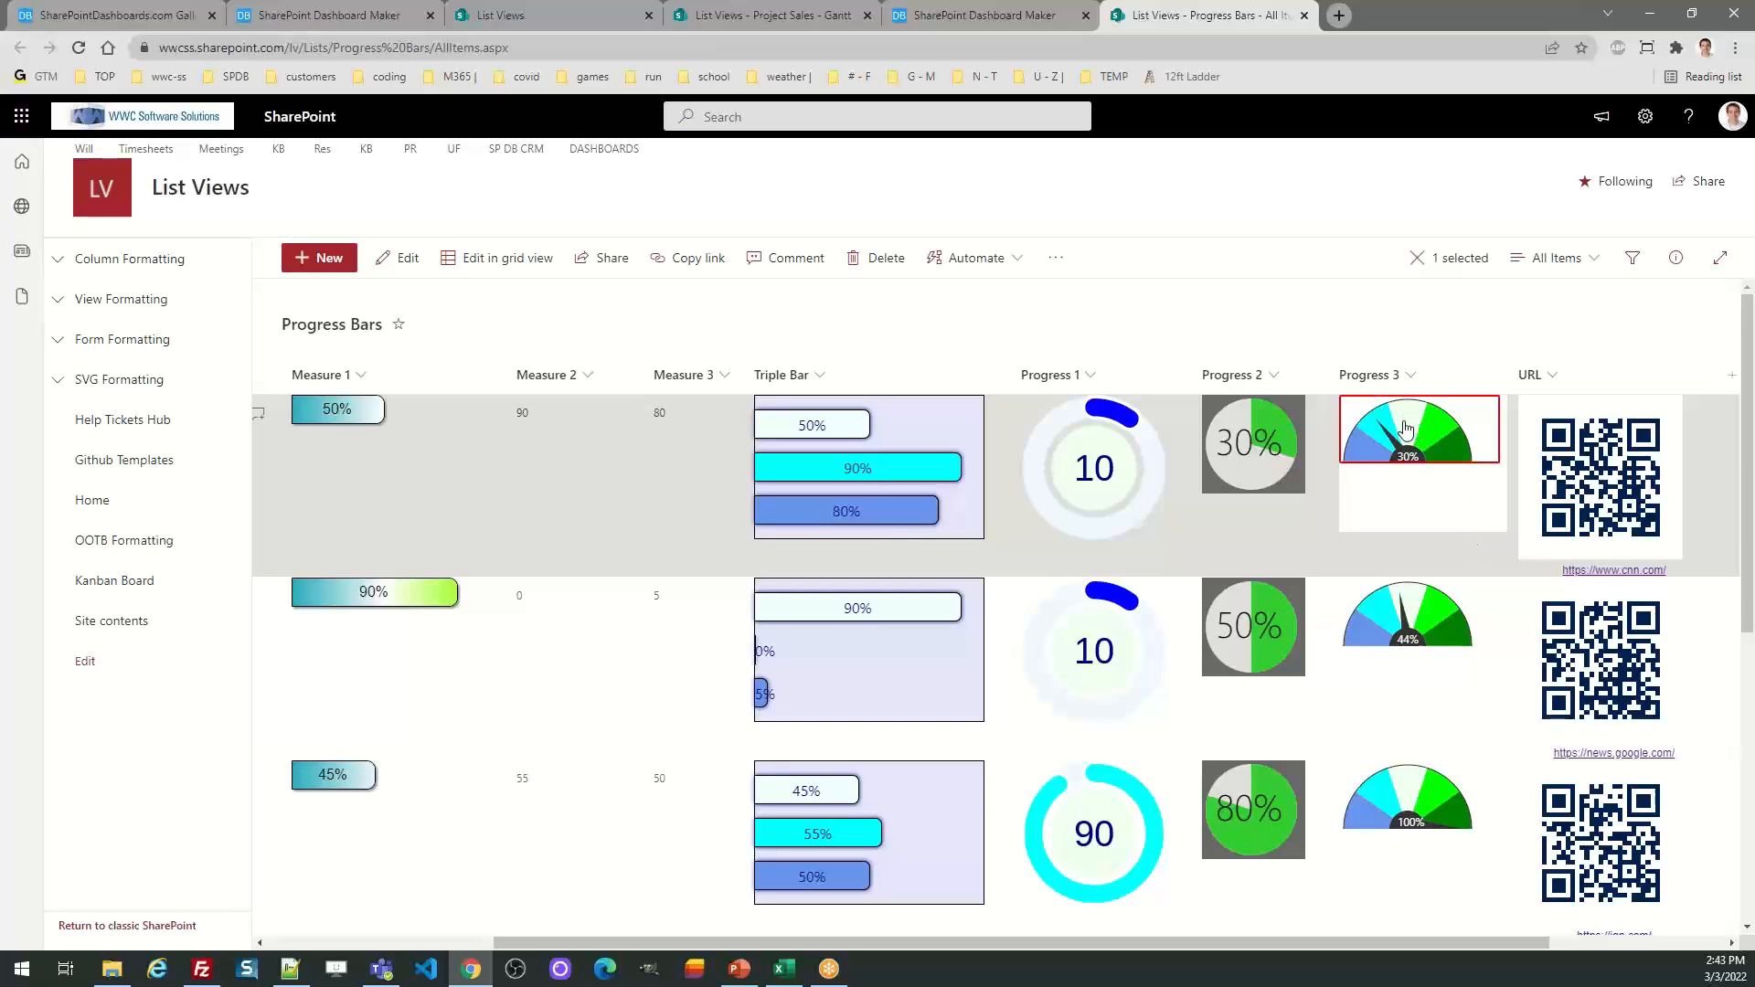
Set the Apples Project's Progress 3 gauge to 80
{"action": "mouse_move", "coordinate": [1405, 431]}
{"action": "left_click", "coordinate": [1406, 430]}
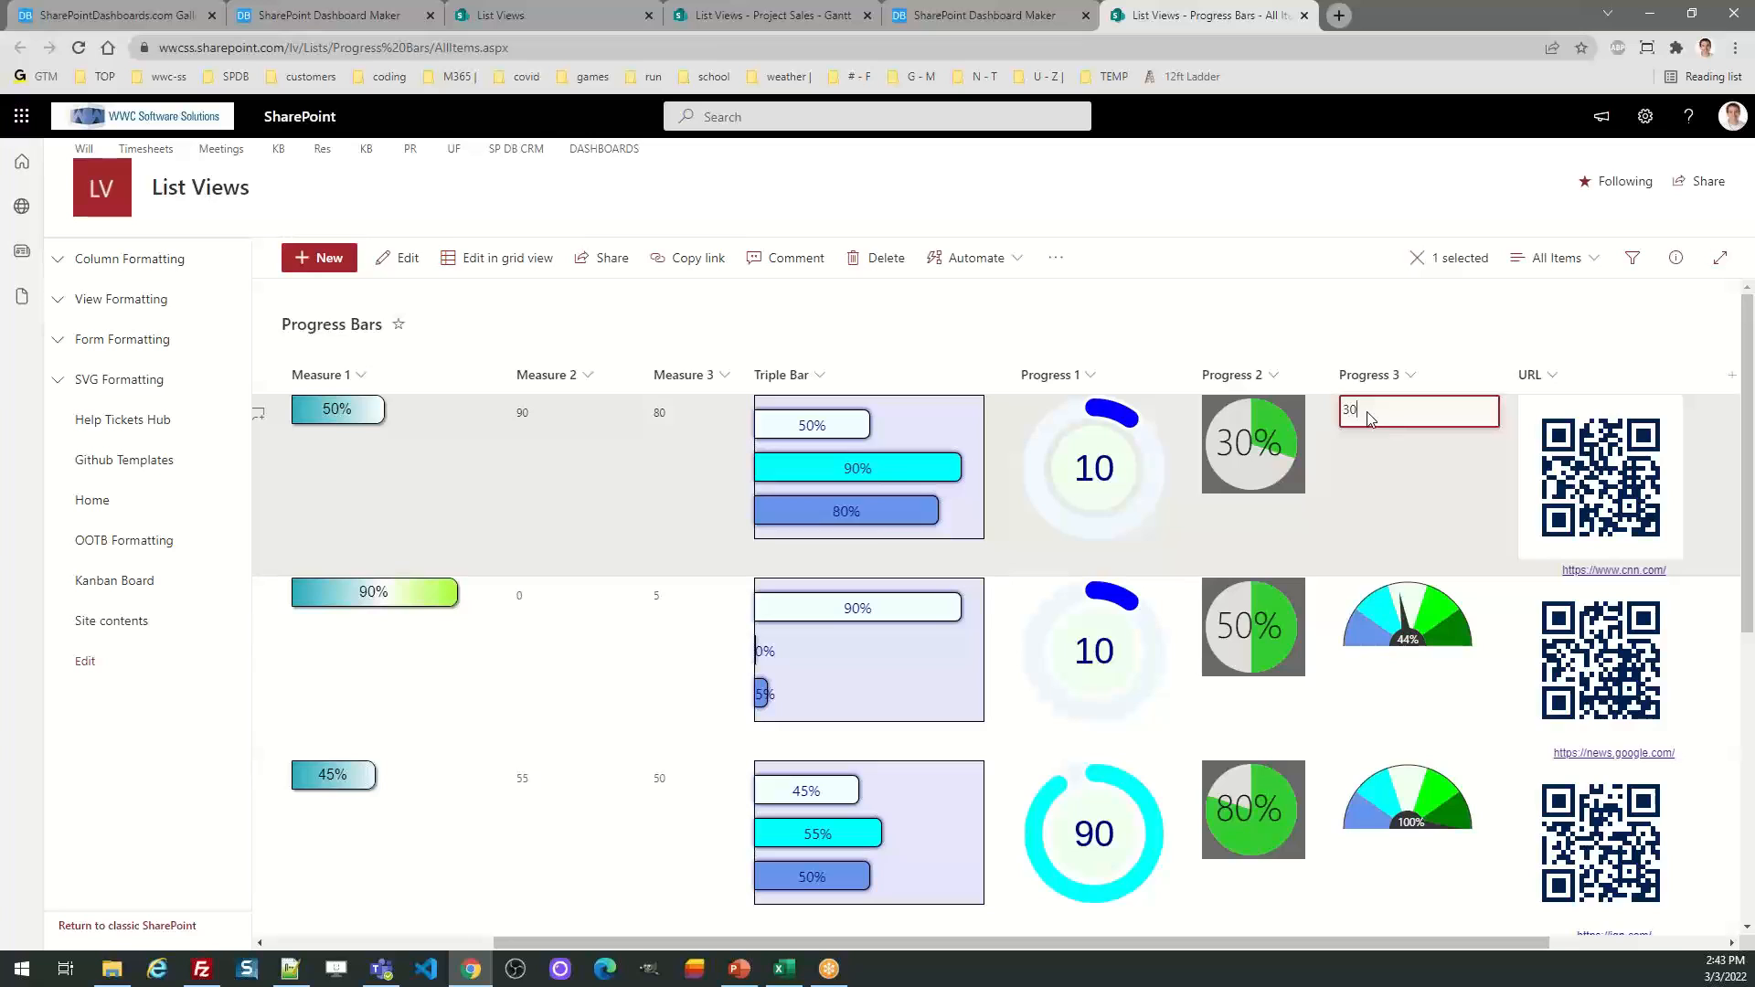
{"action": "key", "text": "BackSpace"}
{"action": "key", "text": "BackSpace"}
{"action": "type", "text": "80"}
{"action": "key", "text": "Return"}
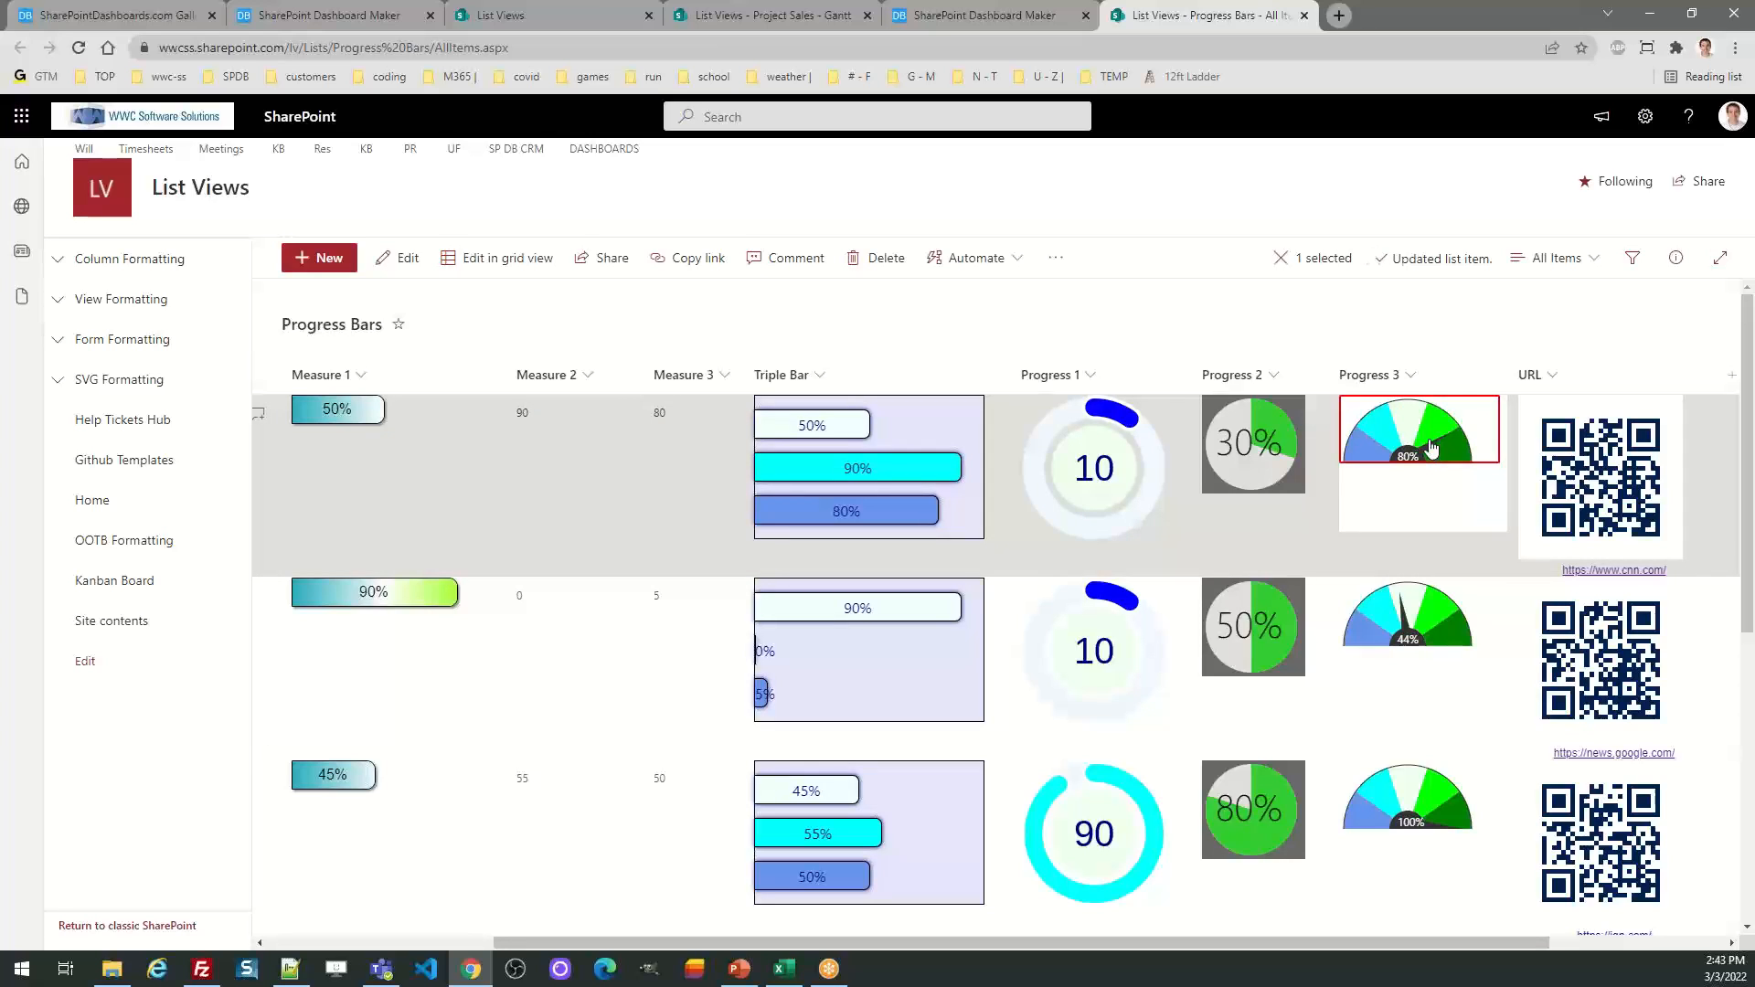
Set the Apples Project's Progress 3 gauge to 70
{"action": "left_click", "coordinate": [1417, 426]}
{"action": "left_click", "coordinate": [1370, 418]}
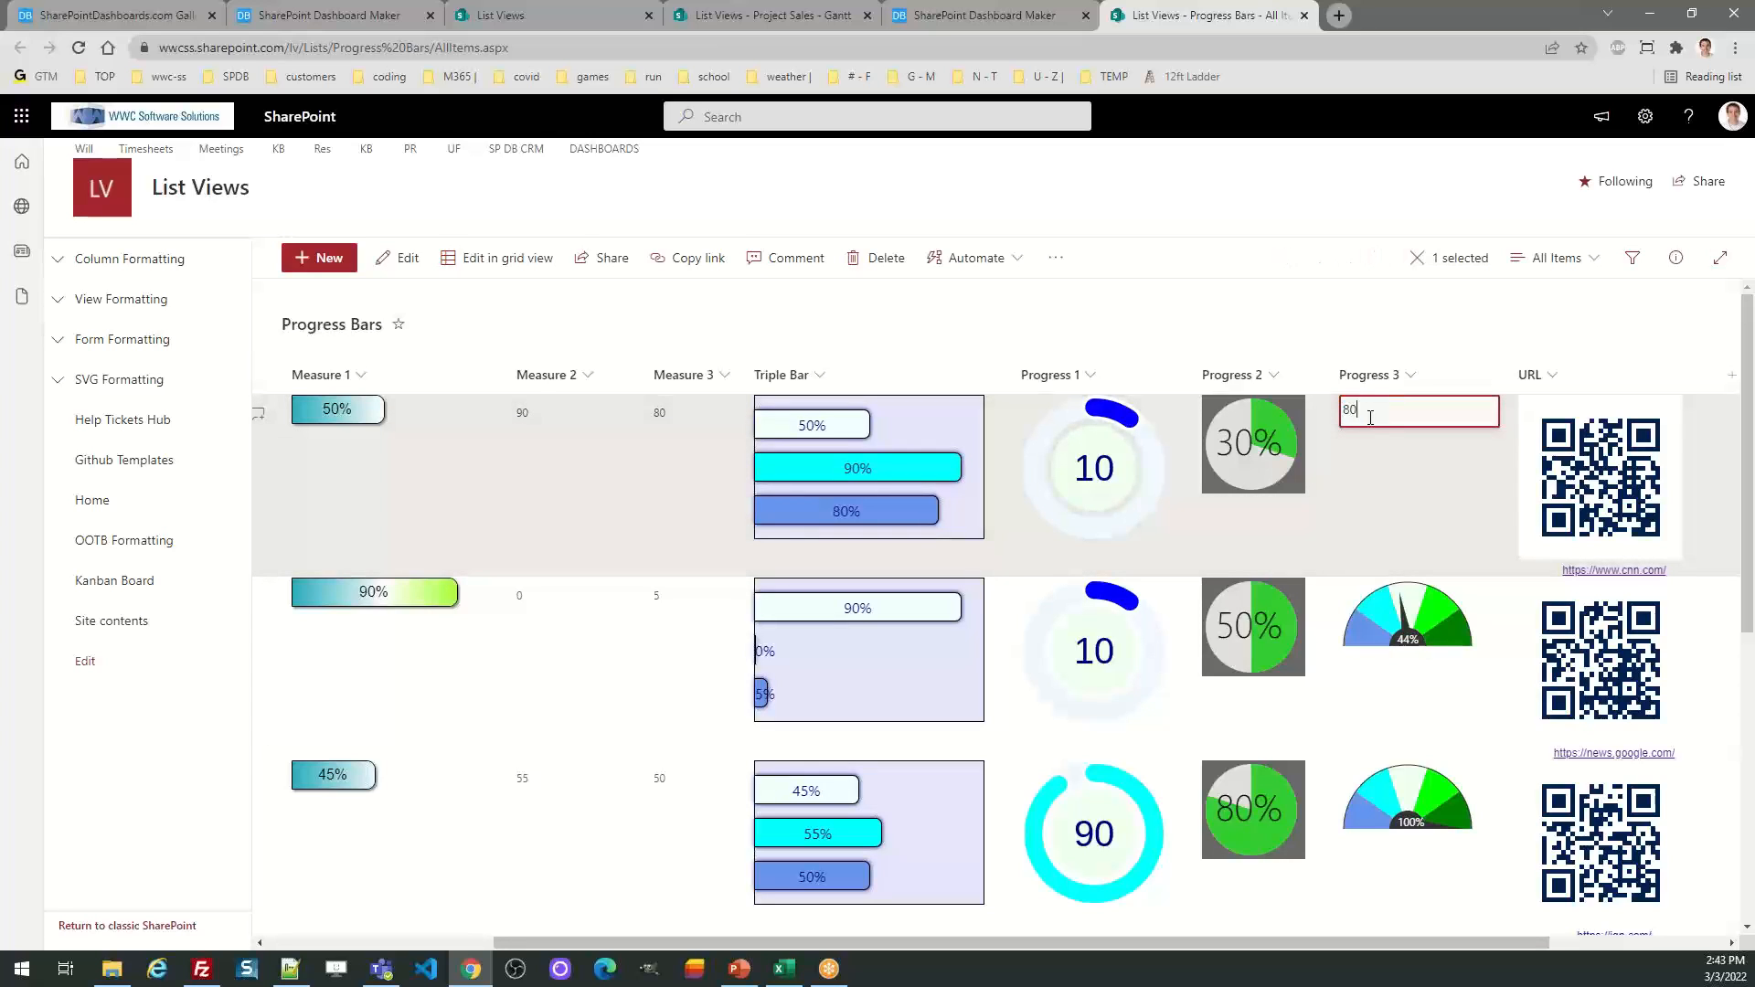
{"action": "type", "text": "7"}
{"action": "key", "text": "Return"}
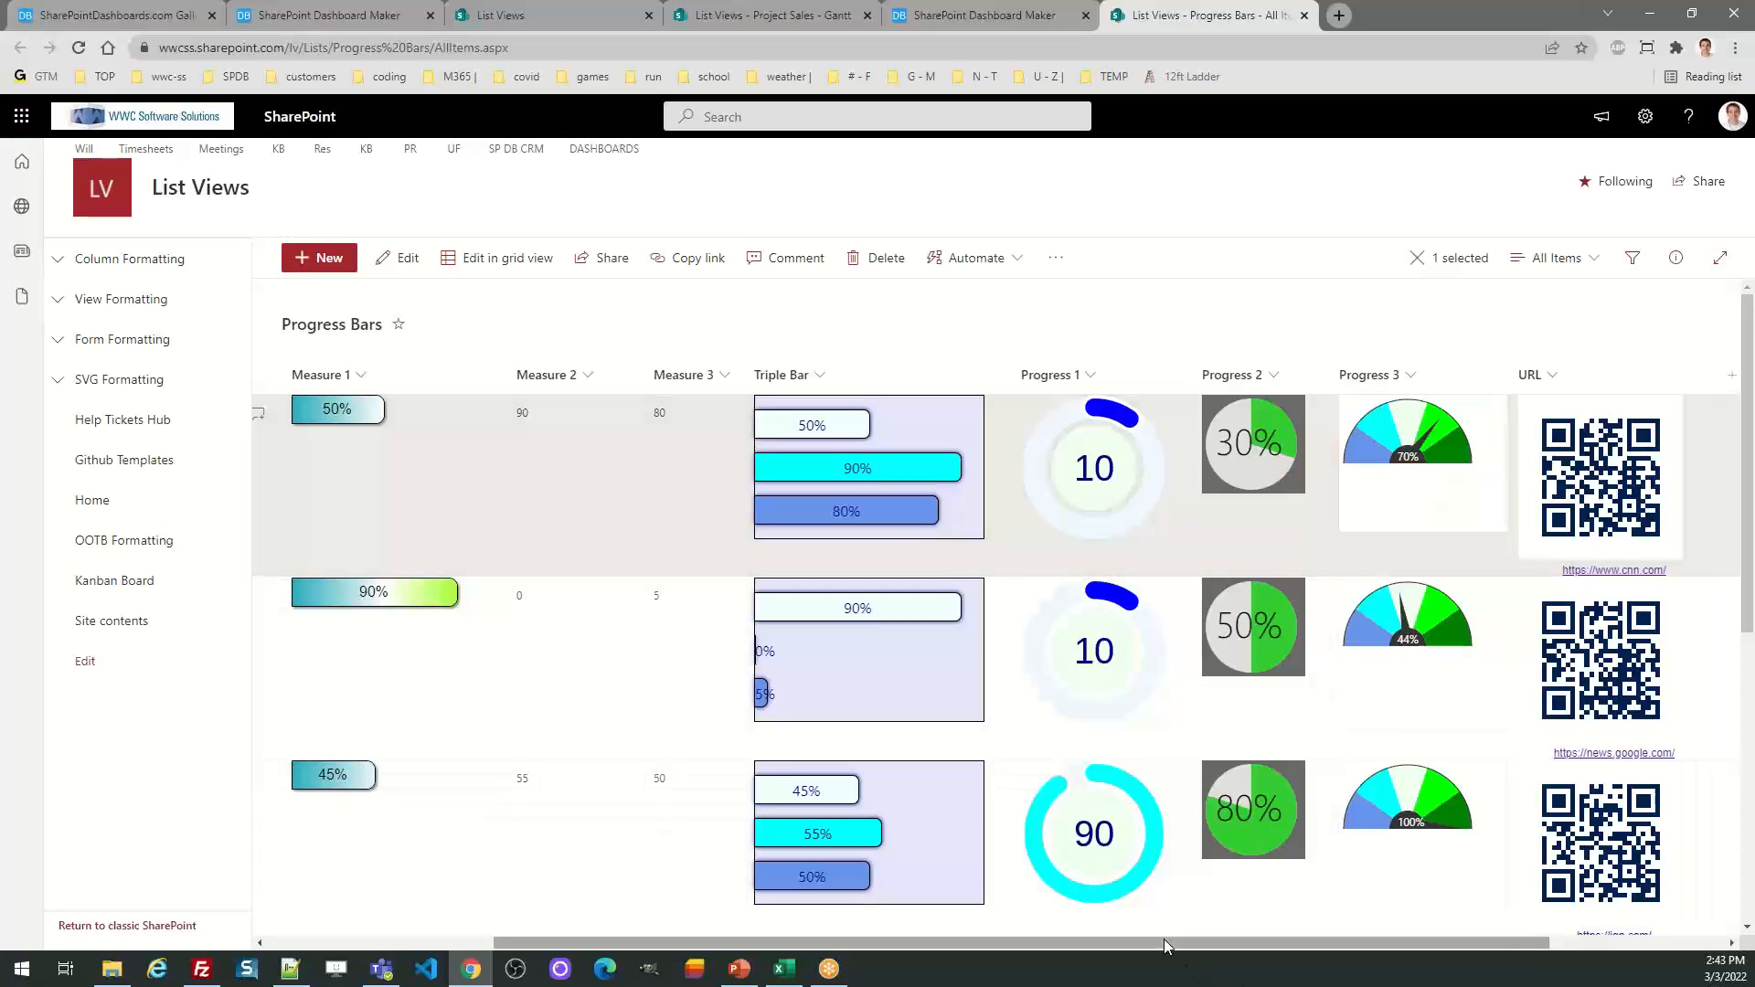
Set the Bananas Project's Measure 1 bar to 50
{"action": "left_click_drag", "start_coordinate": [1165, 940], "coordinate": [1324, 952]}
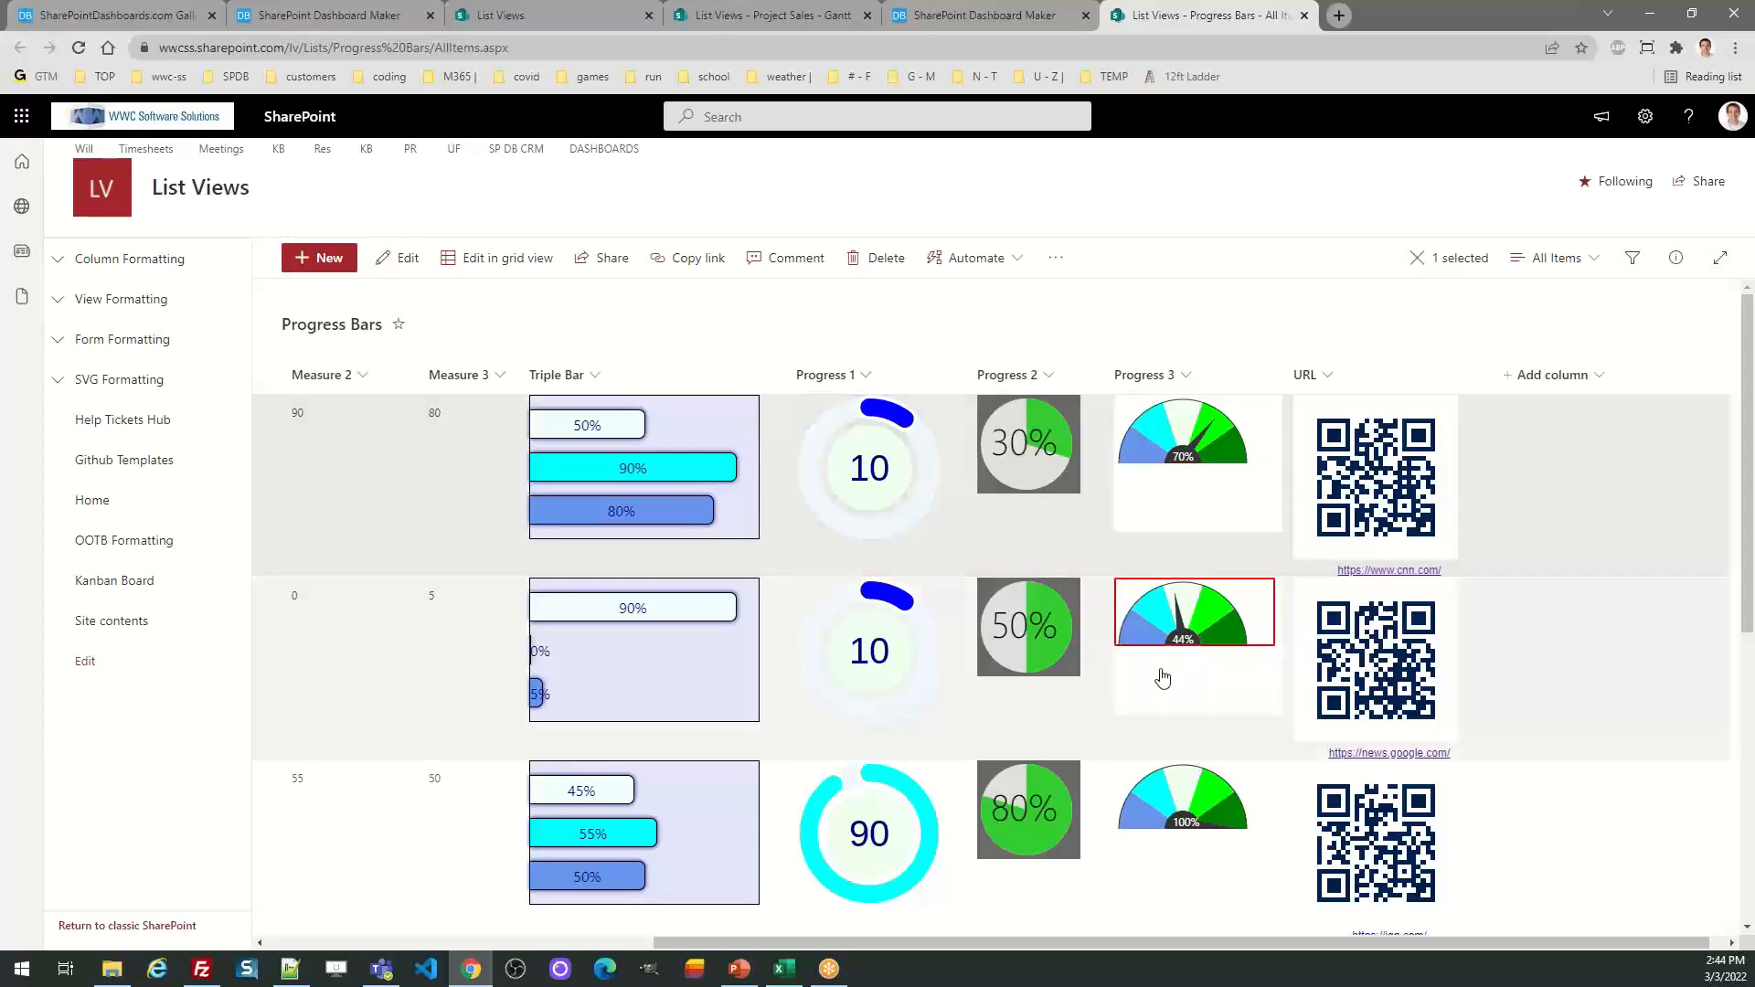
{"action": "left_click_drag", "start_coordinate": [1144, 940], "coordinate": [661, 942]}
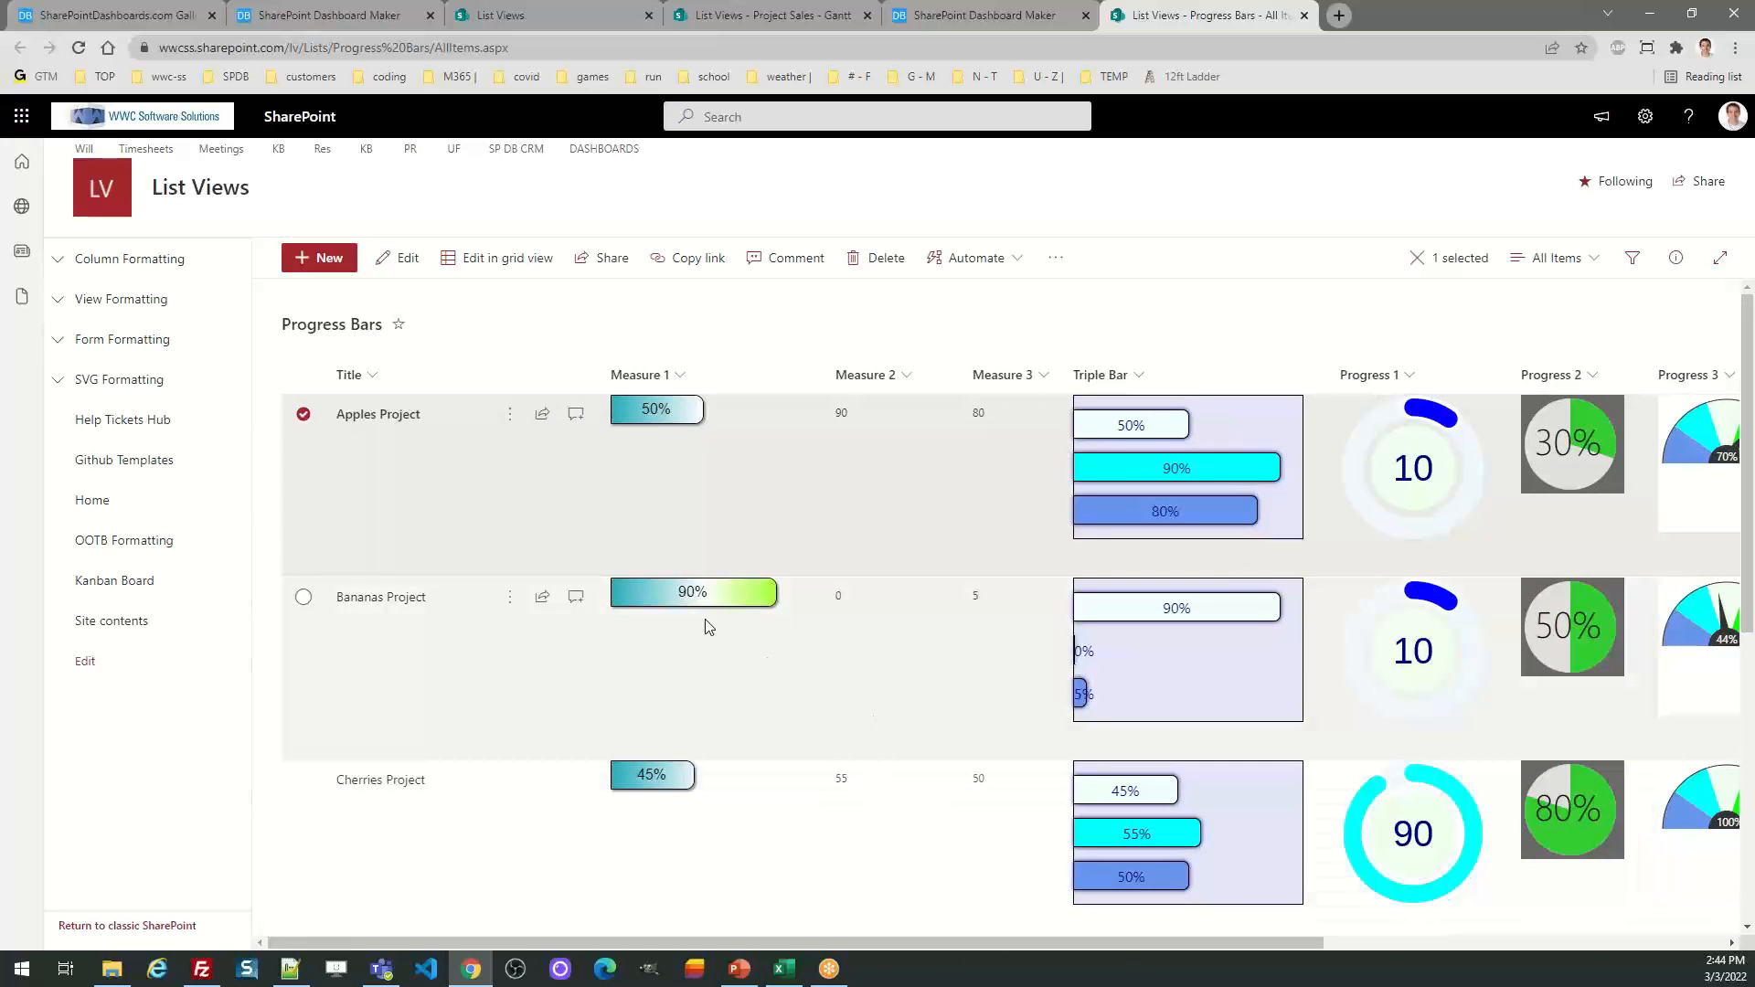
{"action": "left_click", "coordinate": [704, 596]}
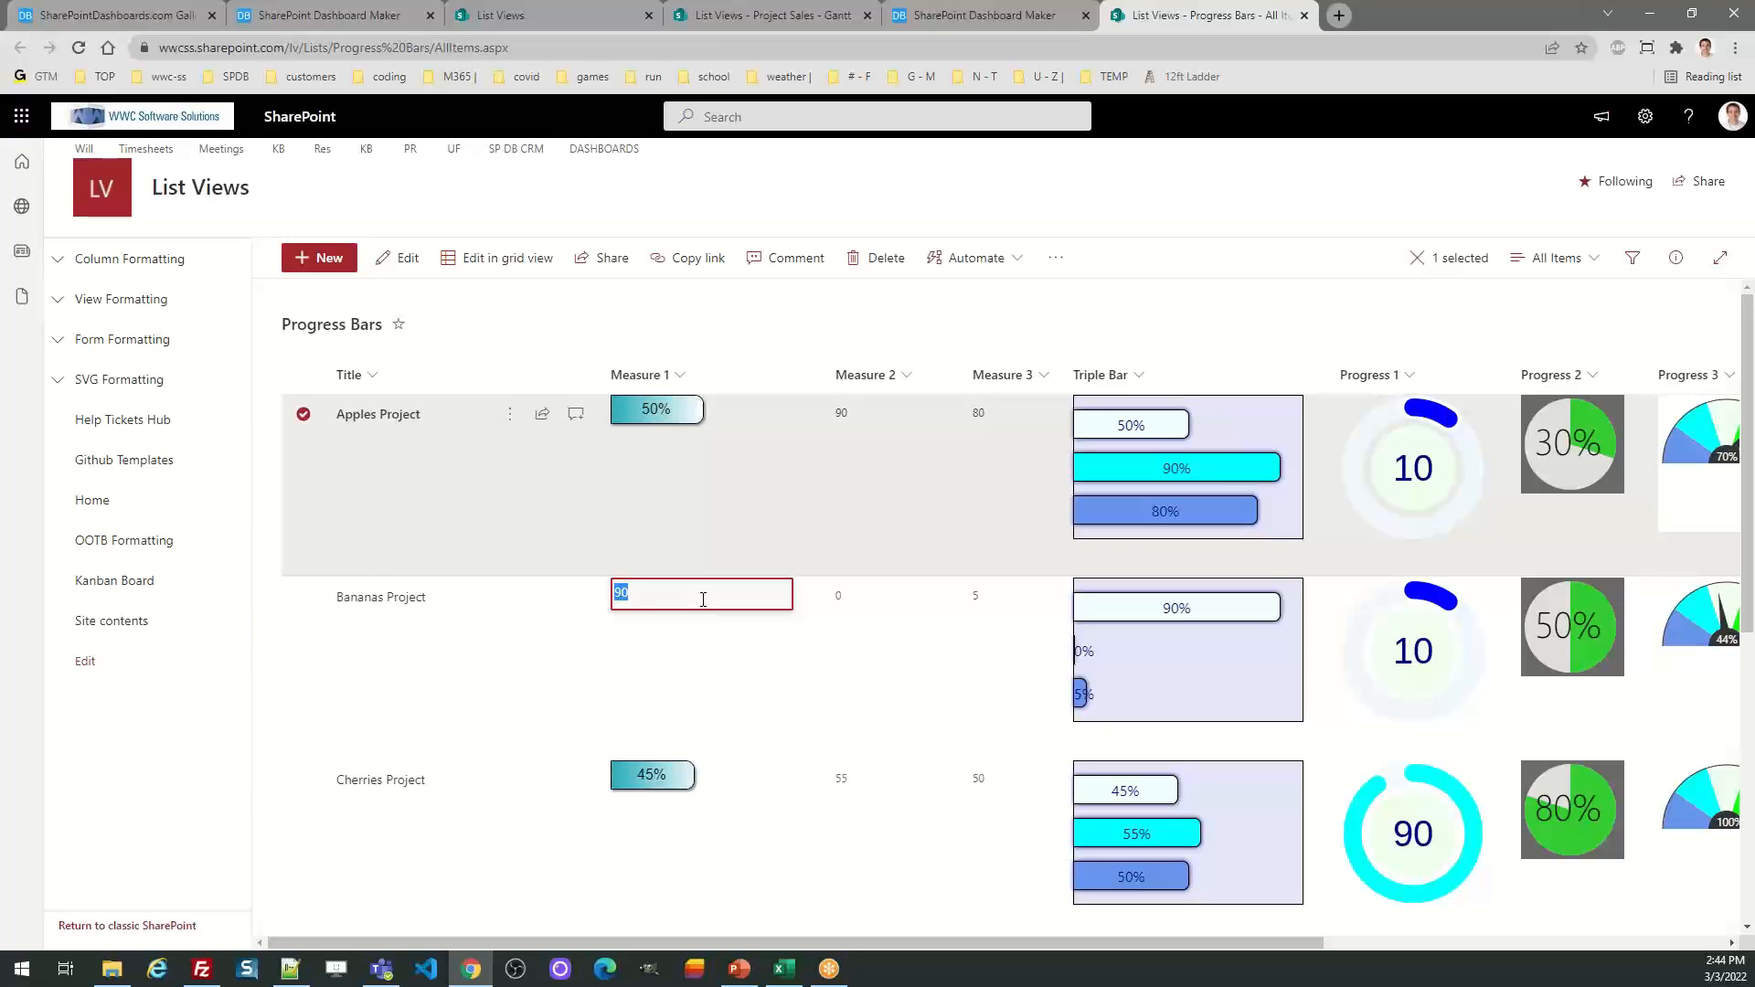
{"action": "type", "text": "50"}
{"action": "key", "text": "Return"}
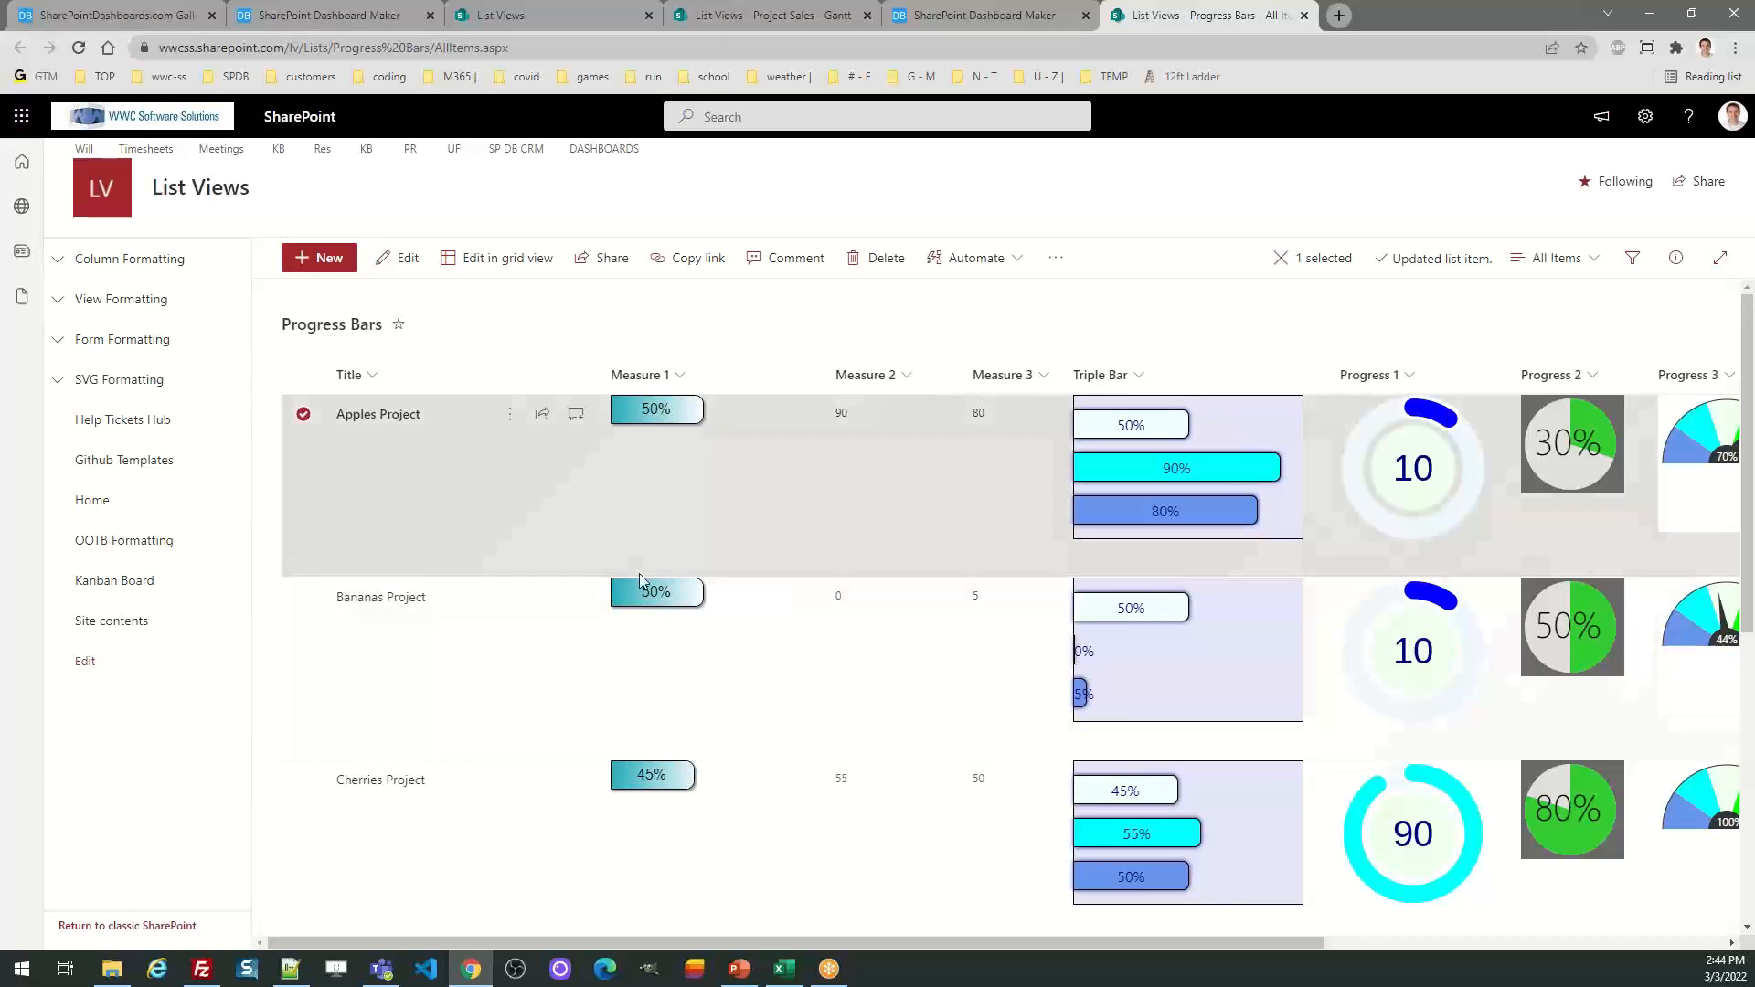
Set the Bananas Project's Measure 1 bar to 100
{"action": "left_click", "coordinate": [651, 594]}
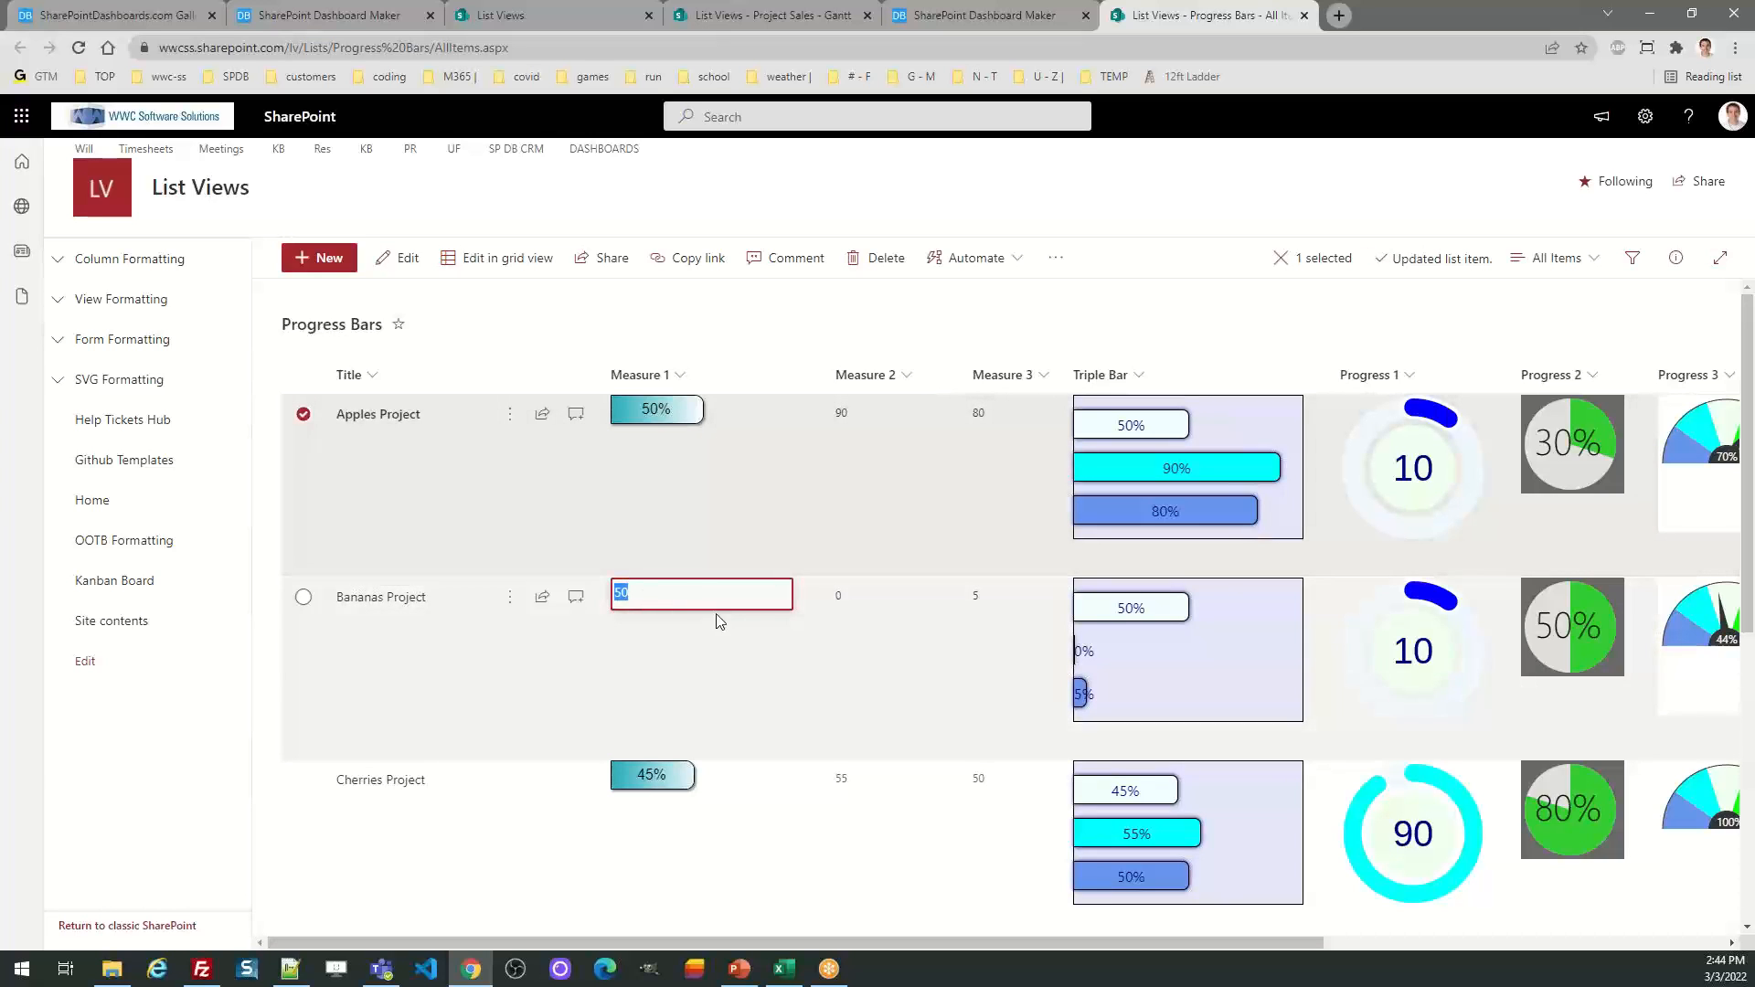
{"action": "type", "text": "100"}
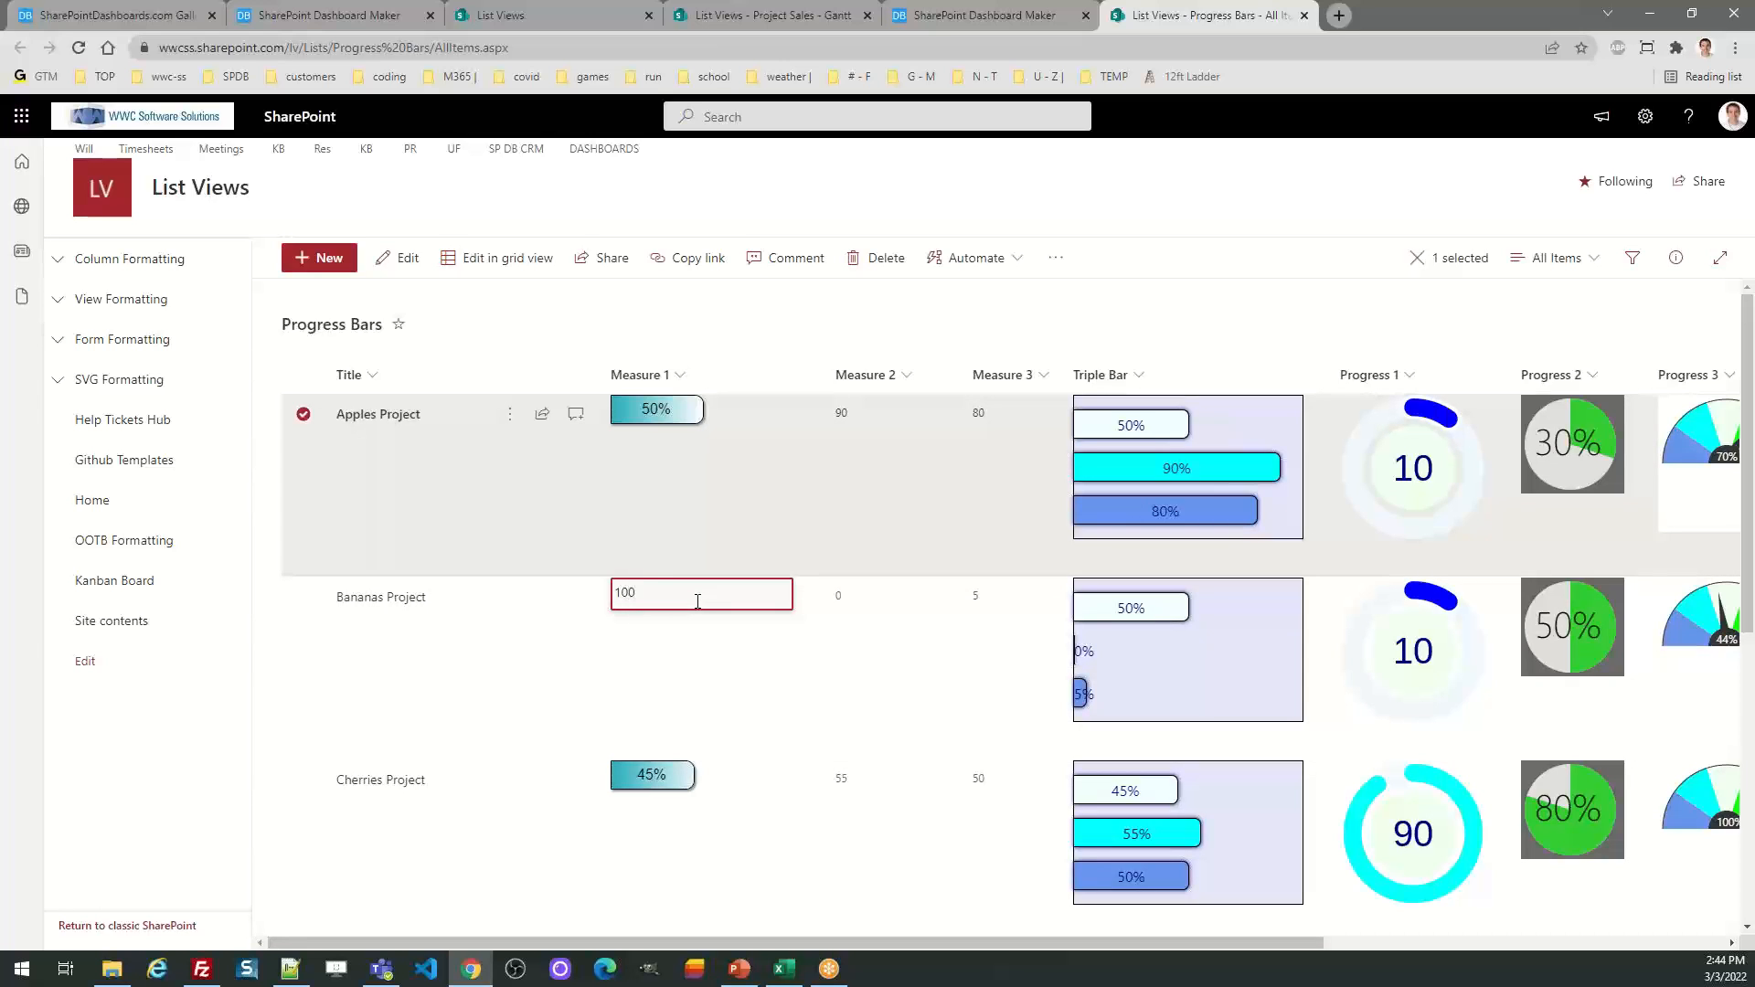
{"action": "key", "text": "Return"}
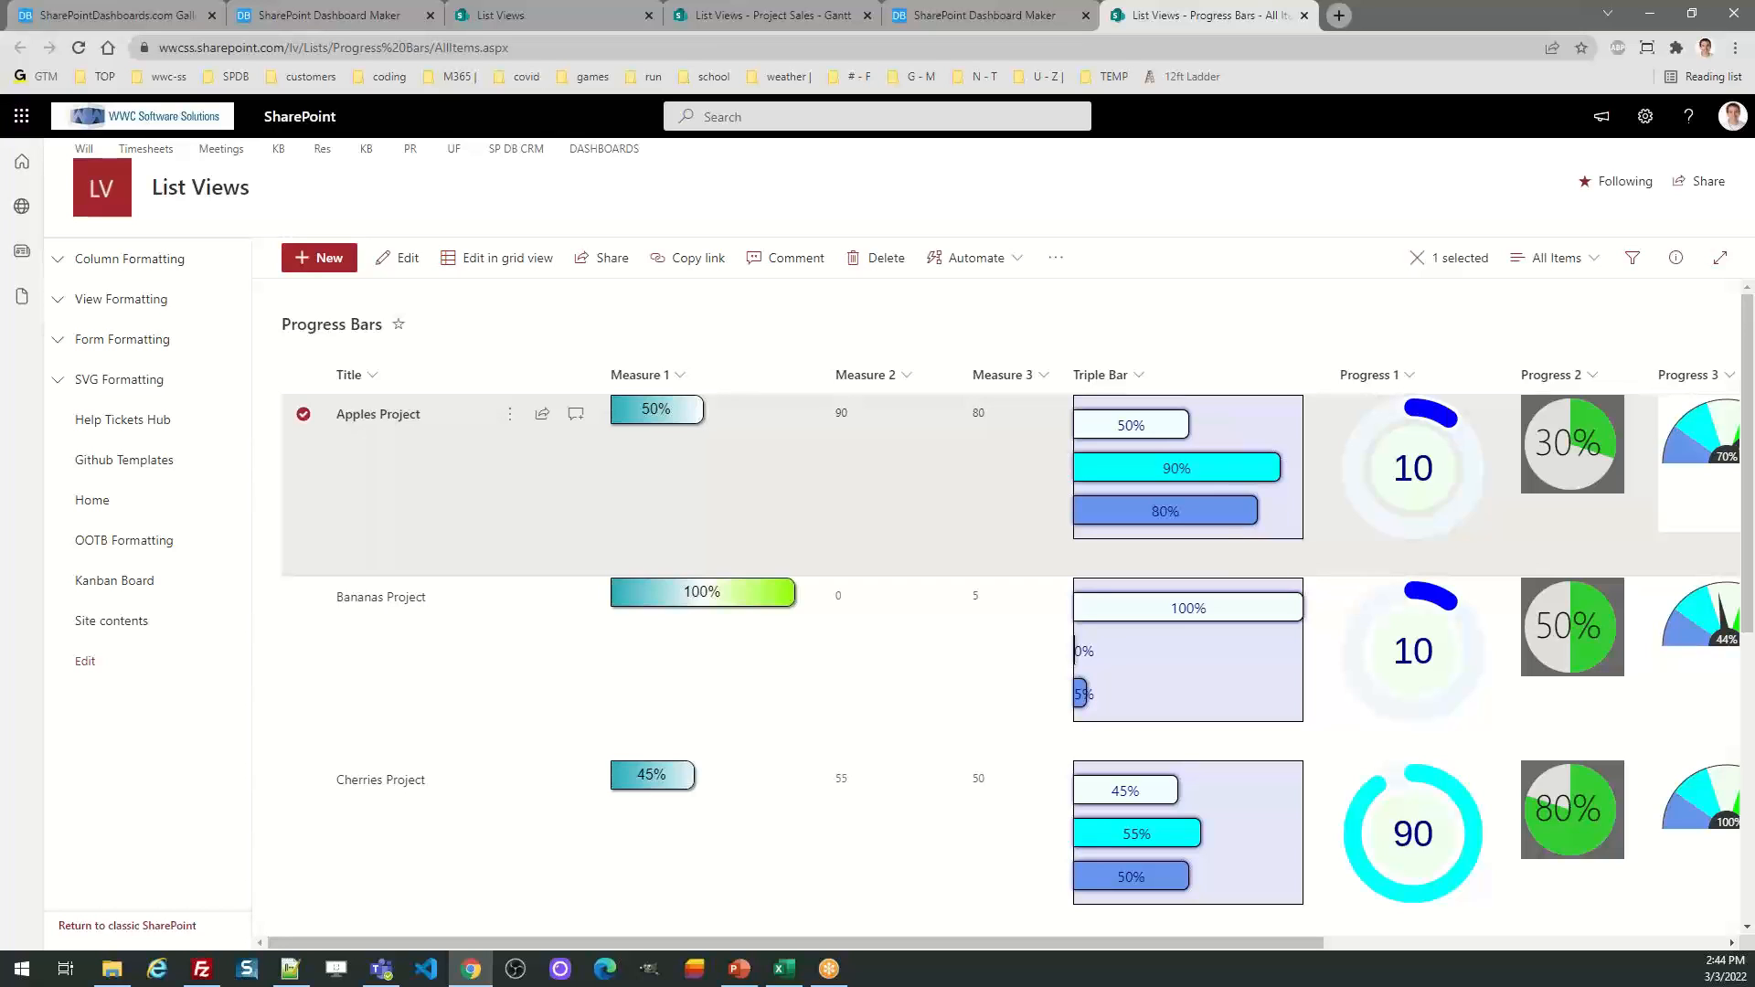
Open the Tasks list in its Checkboxes view and close the Progress Bars page
{"action": "key", "text": "alt+Tab"}
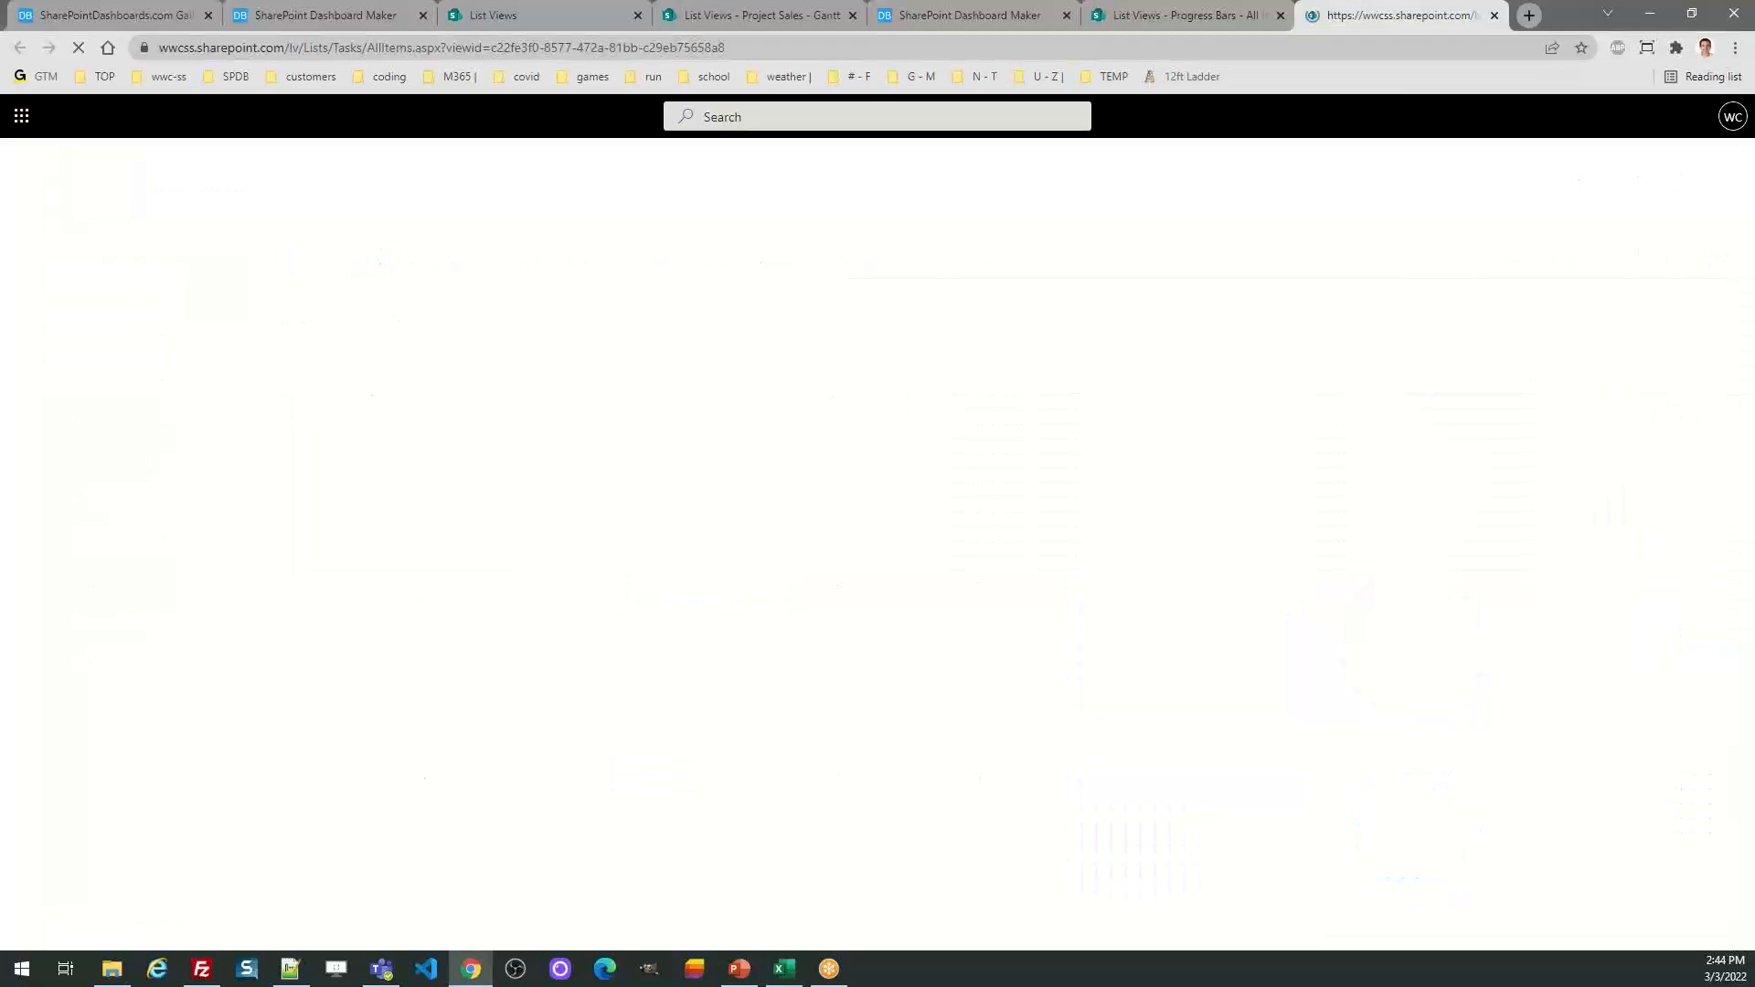
{"action": "left_click", "coordinate": [1198, 23]}
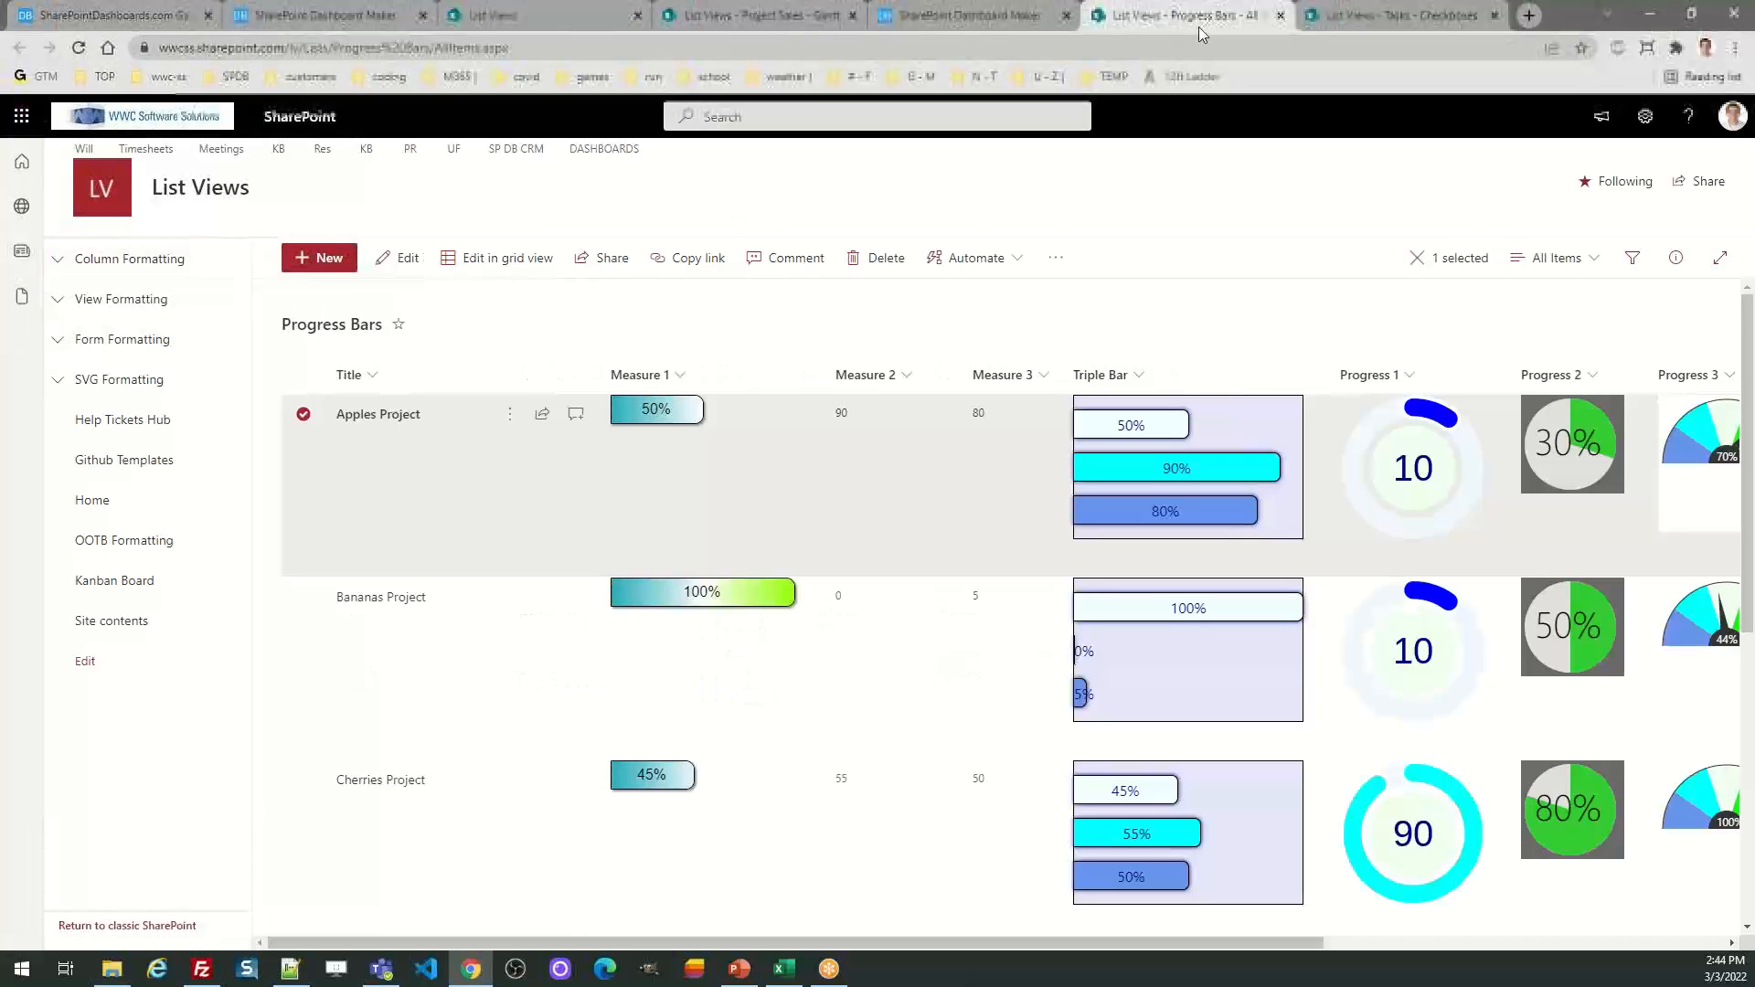
{"action": "left_click", "coordinate": [1280, 16]}
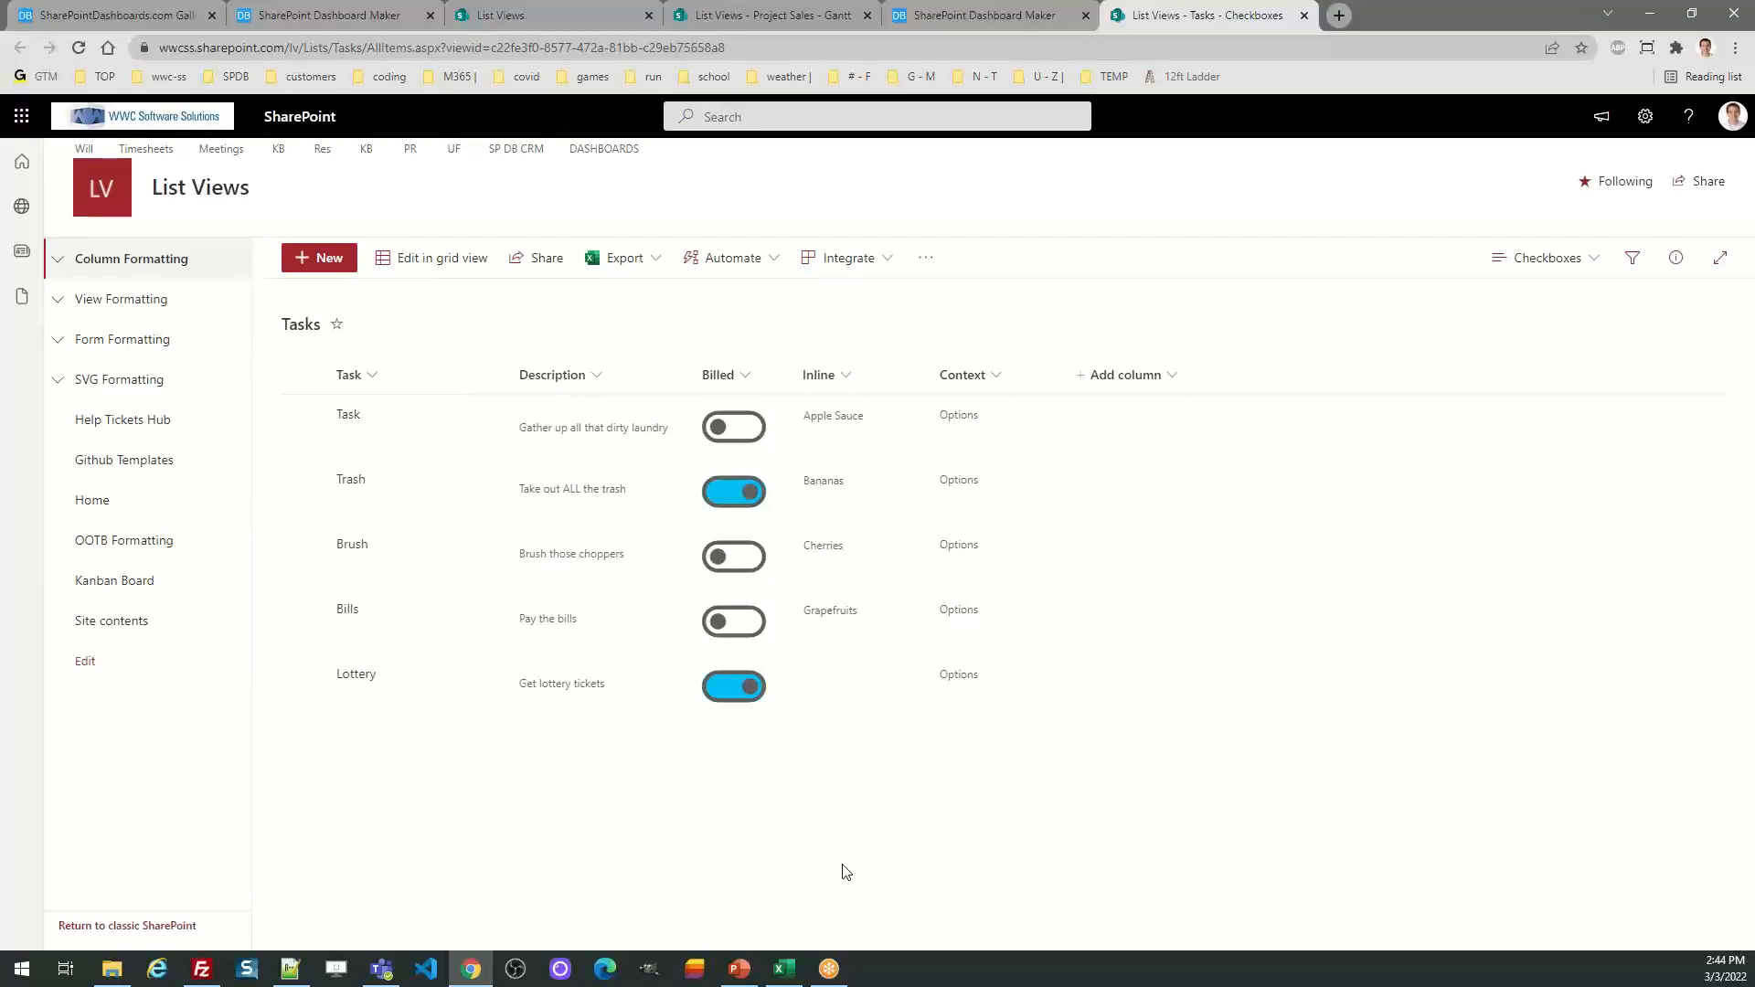
Toggle the Billed switch of the "Task" item on and off several times, leaving it on
{"action": "left_click", "coordinate": [744, 435]}
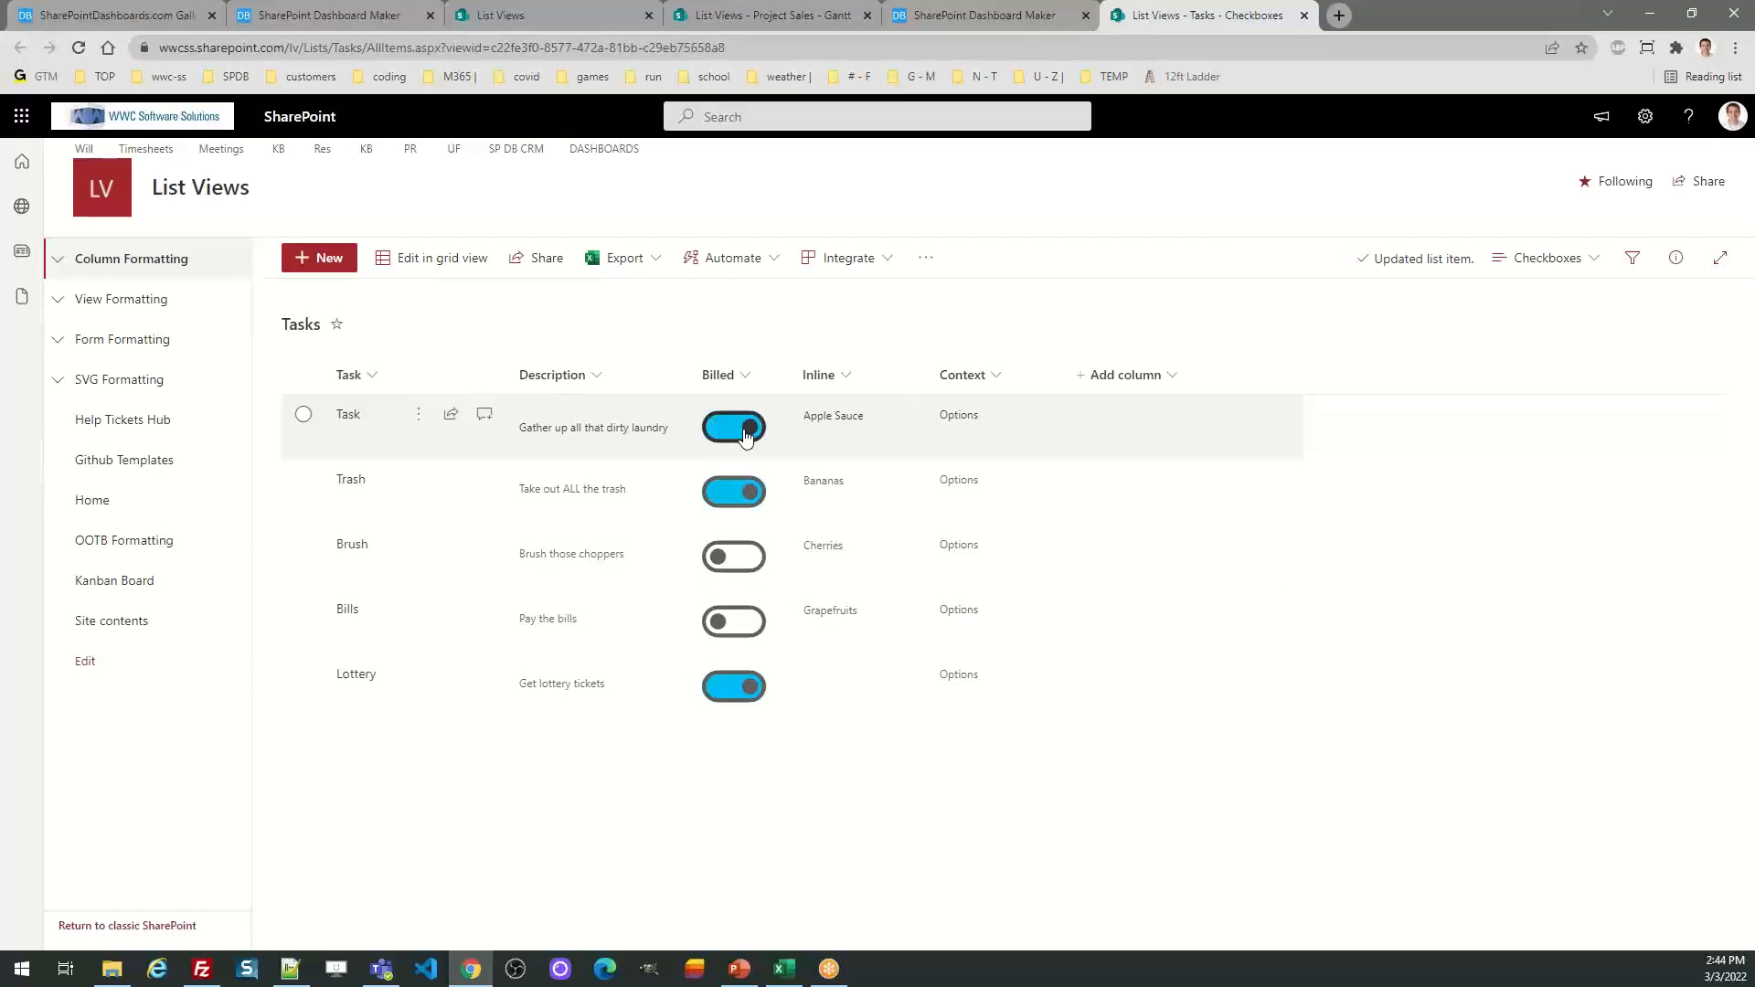
{"action": "left_click", "coordinate": [734, 429]}
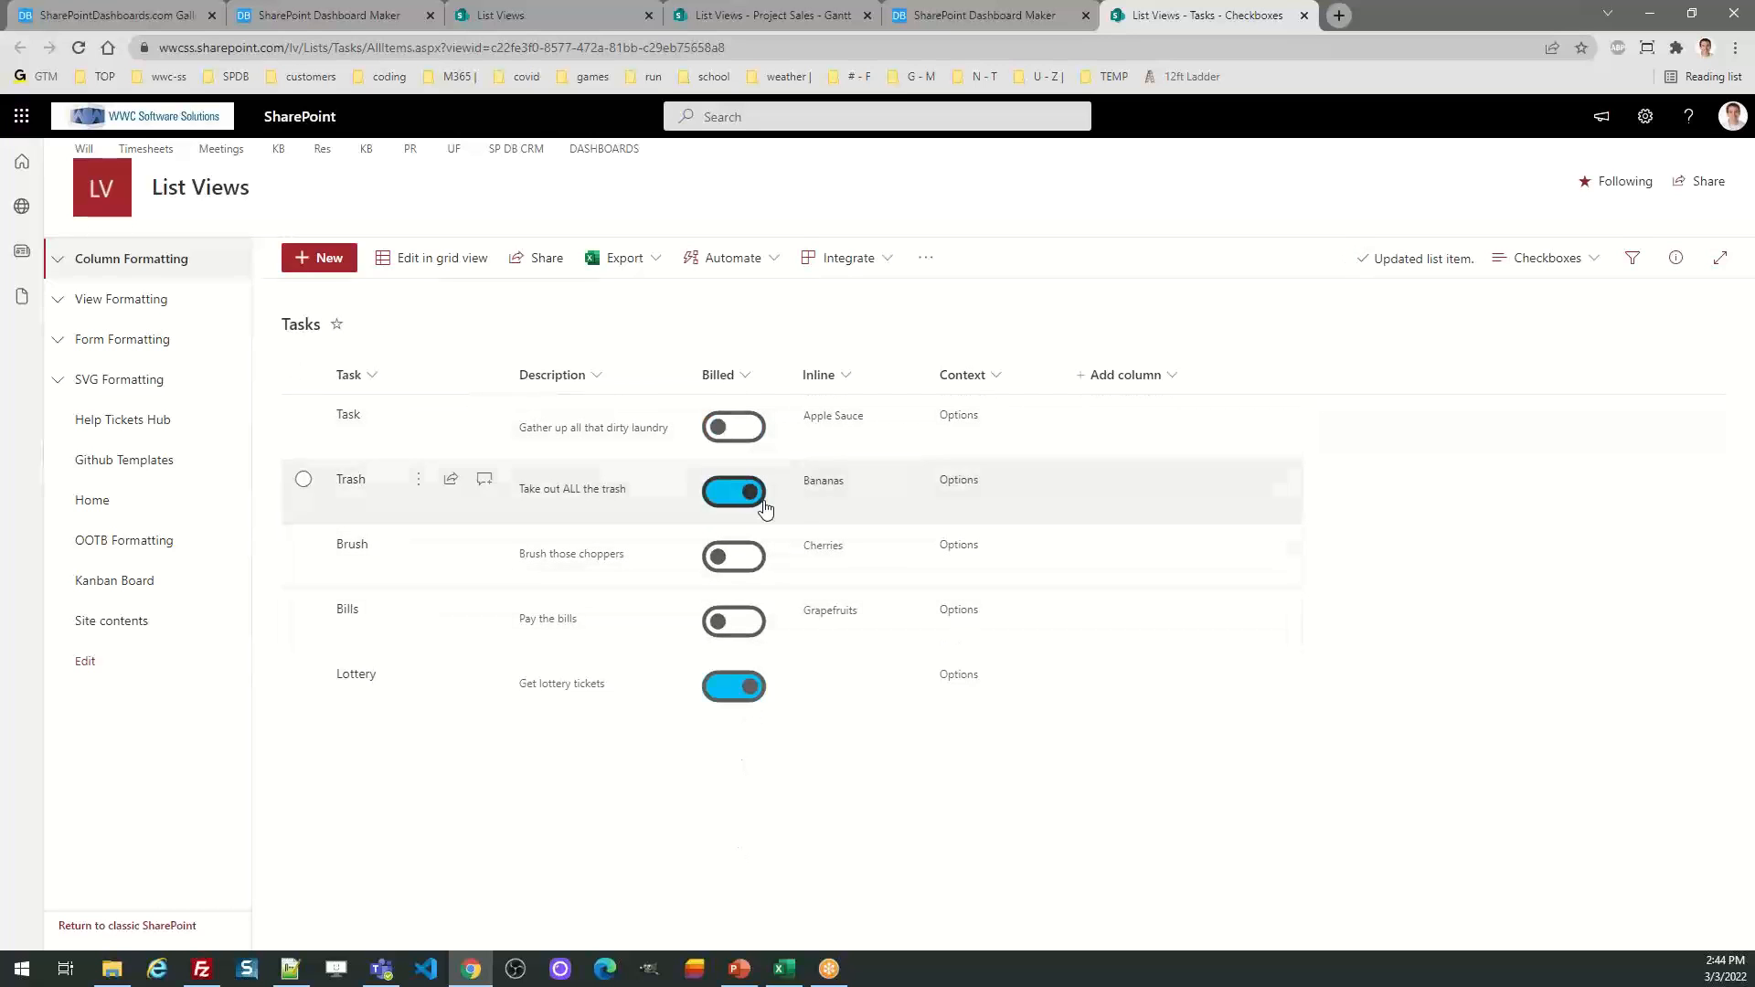
{"action": "left_click", "coordinate": [737, 428]}
{"action": "left_click", "coordinate": [737, 430]}
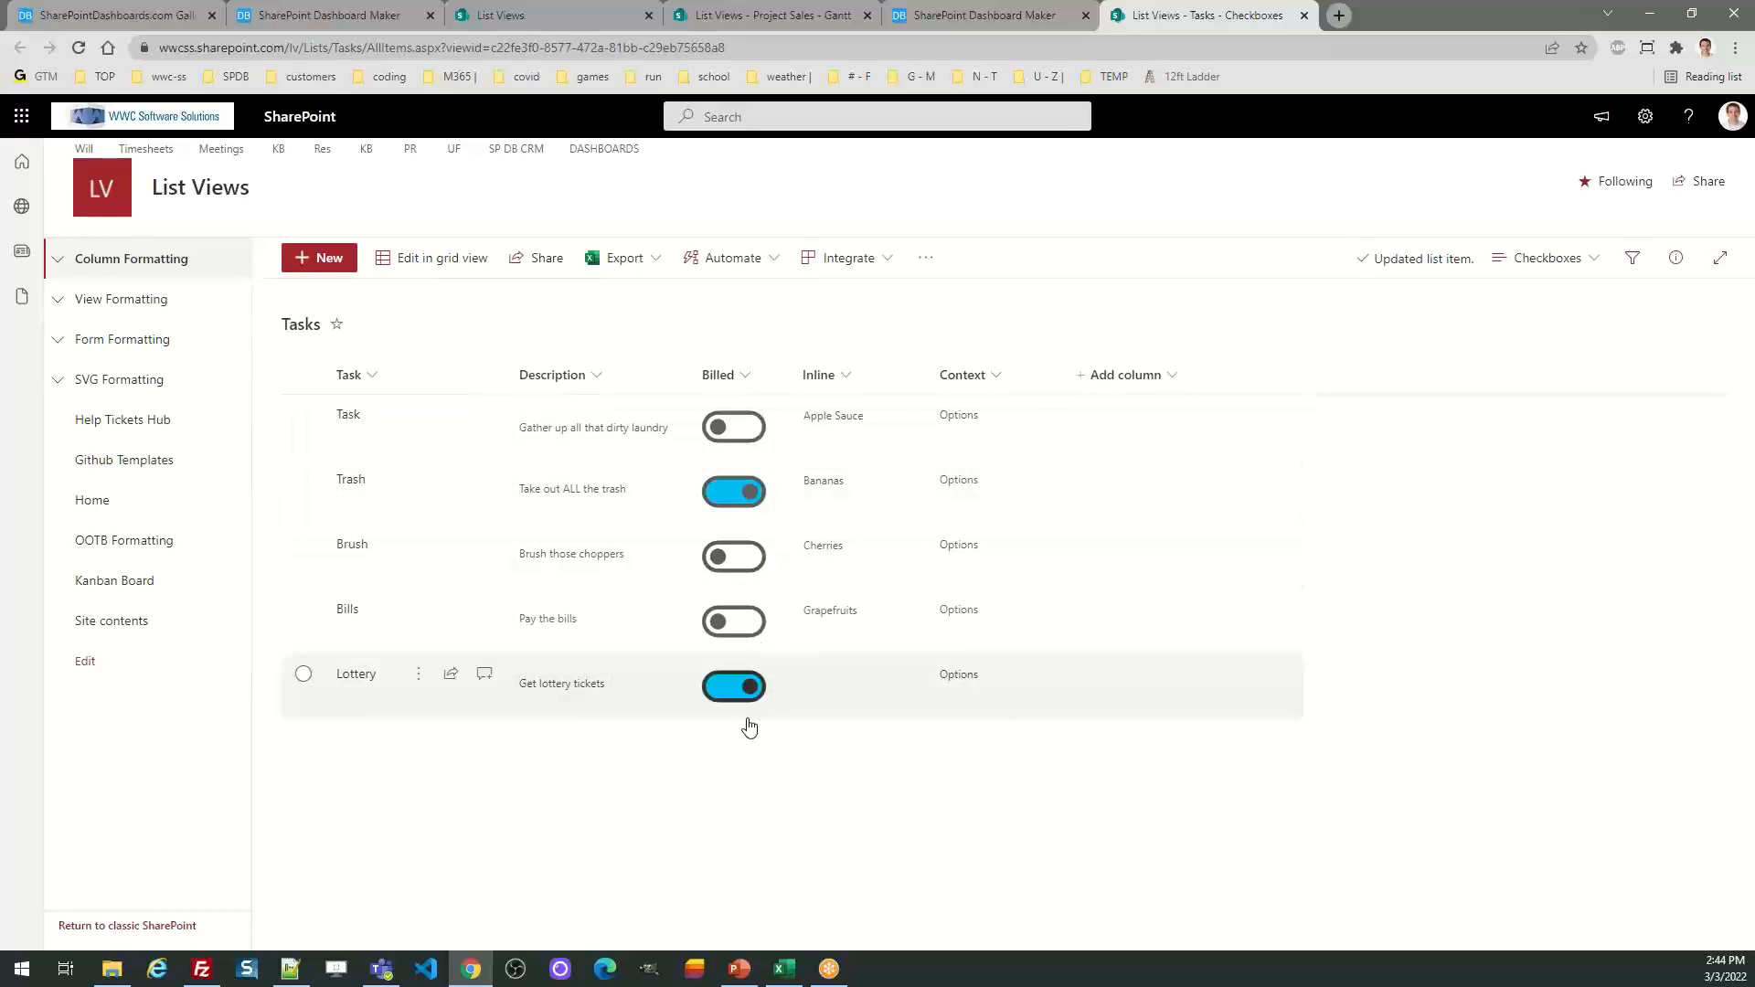
{"action": "left_click", "coordinate": [739, 429]}
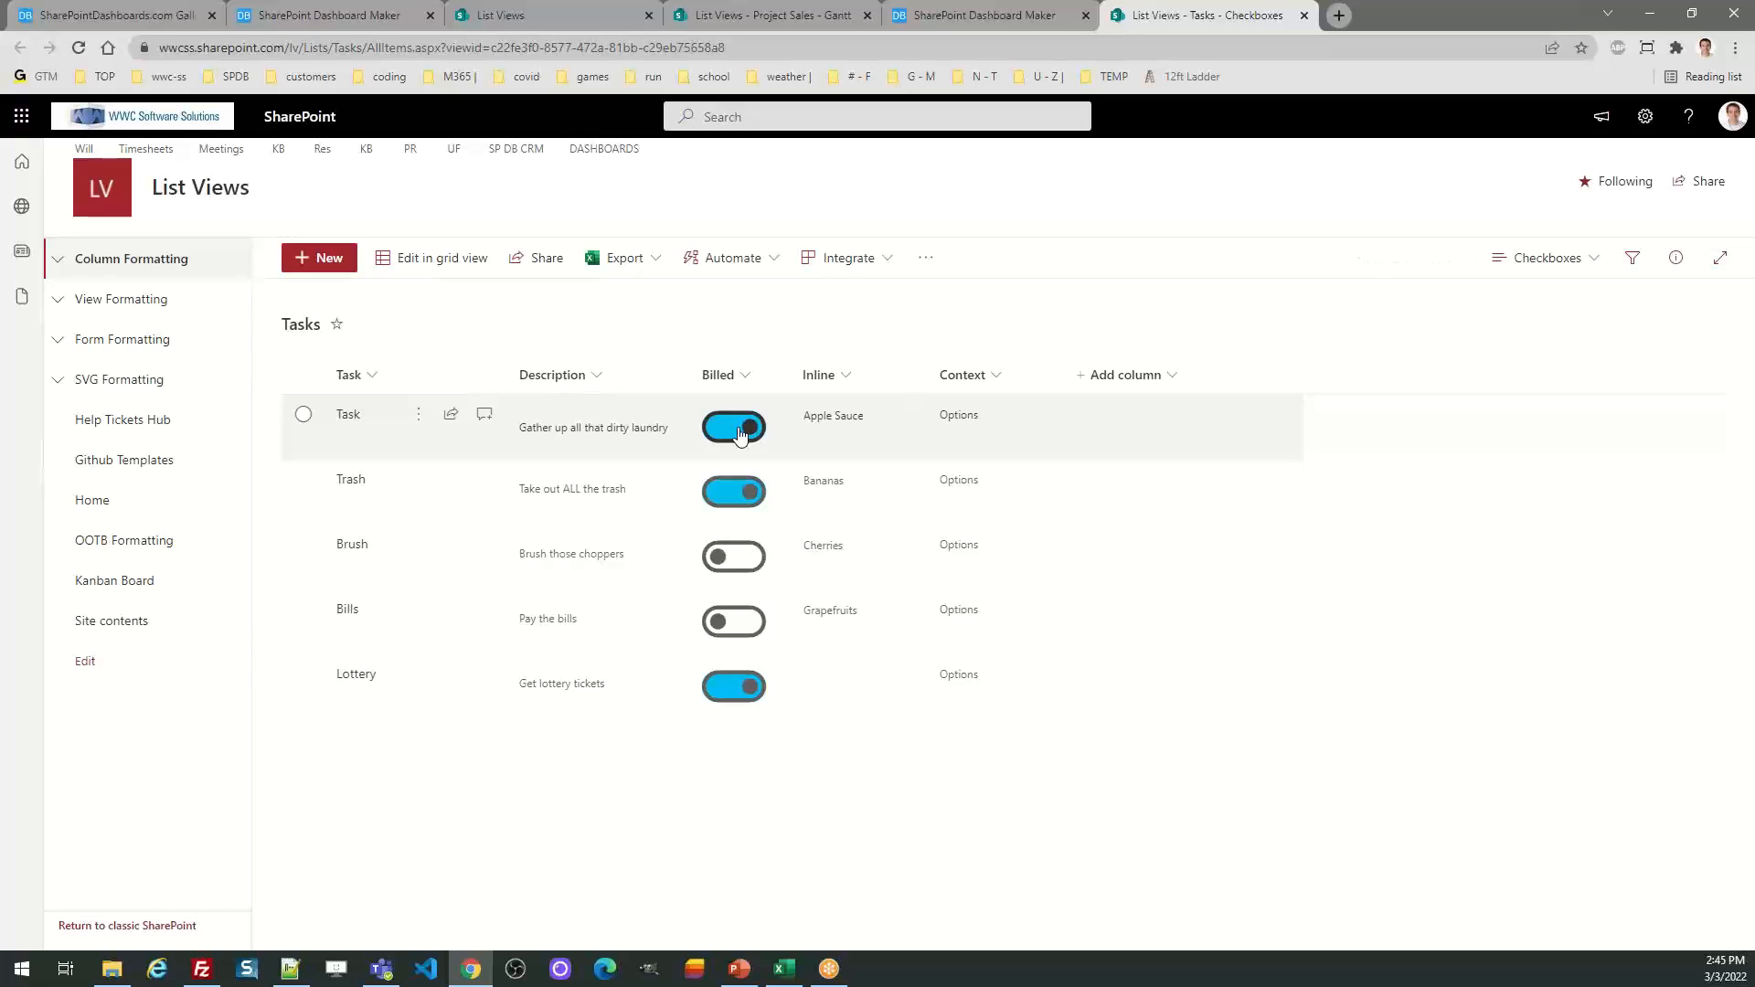
Open the "Task" item's edit form, cancel it without changes, and toggle the item's Billed switch in the list
{"action": "left_click", "coordinate": [419, 414]}
{"action": "left_click", "coordinate": [451, 446]}
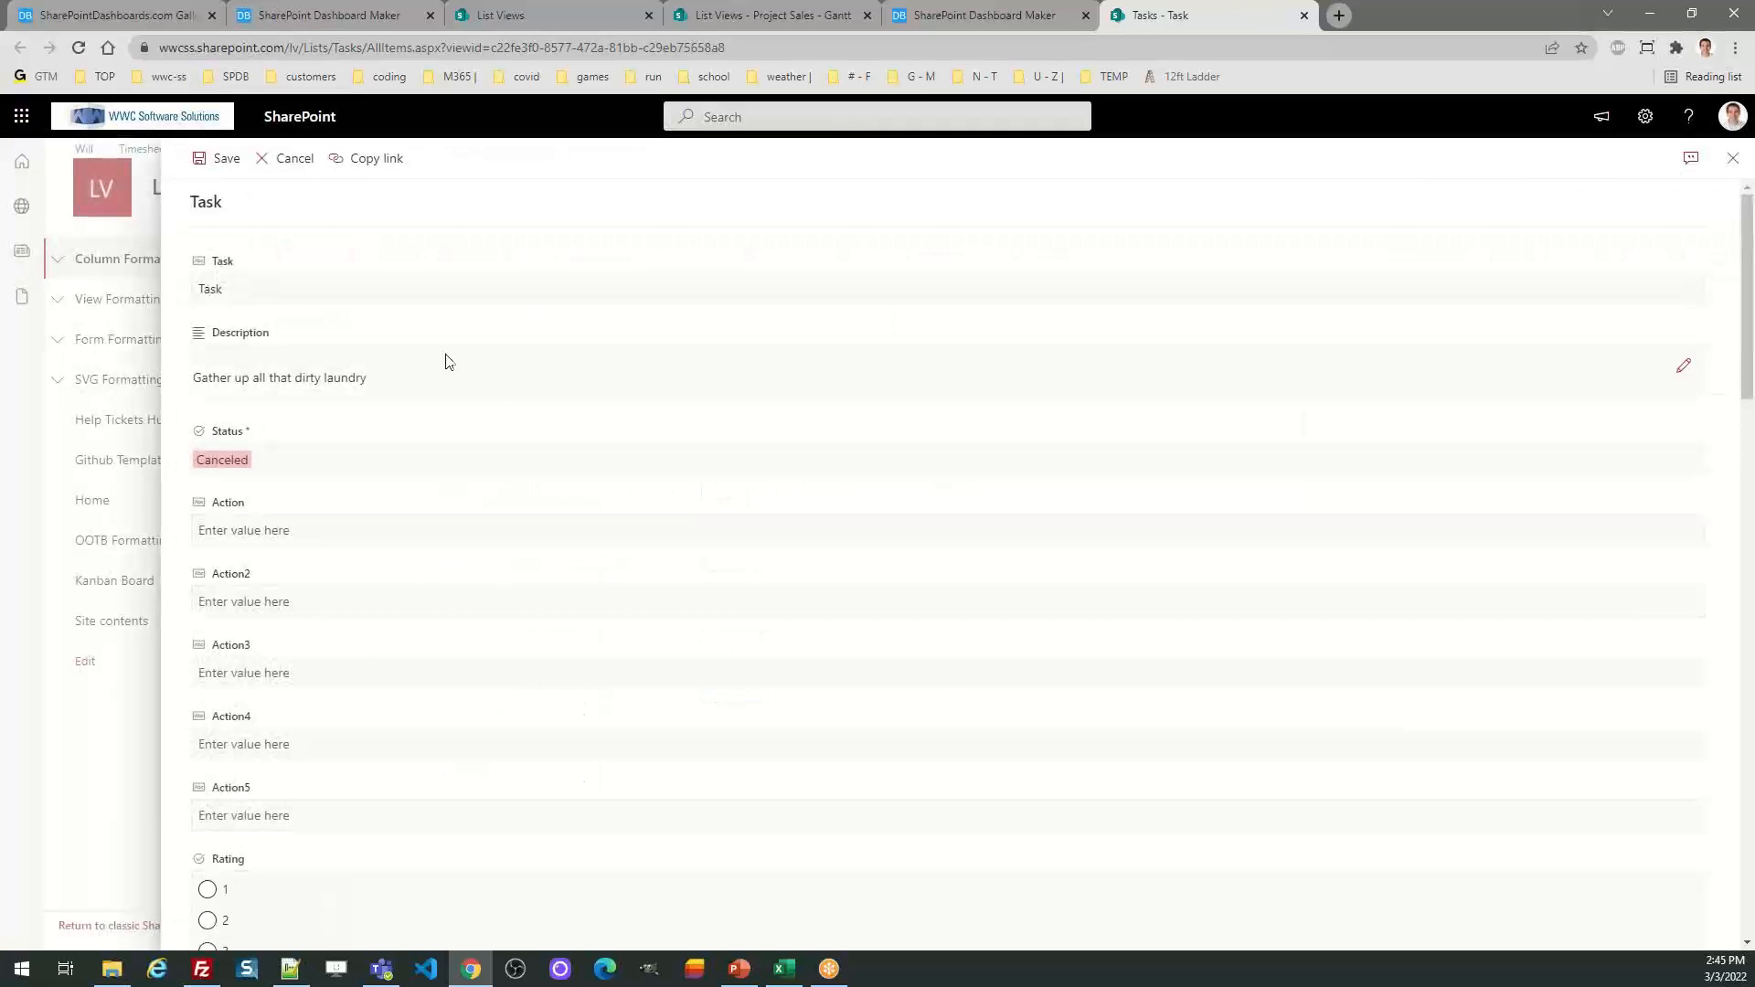
{"action": "left_click", "coordinate": [289, 160]}
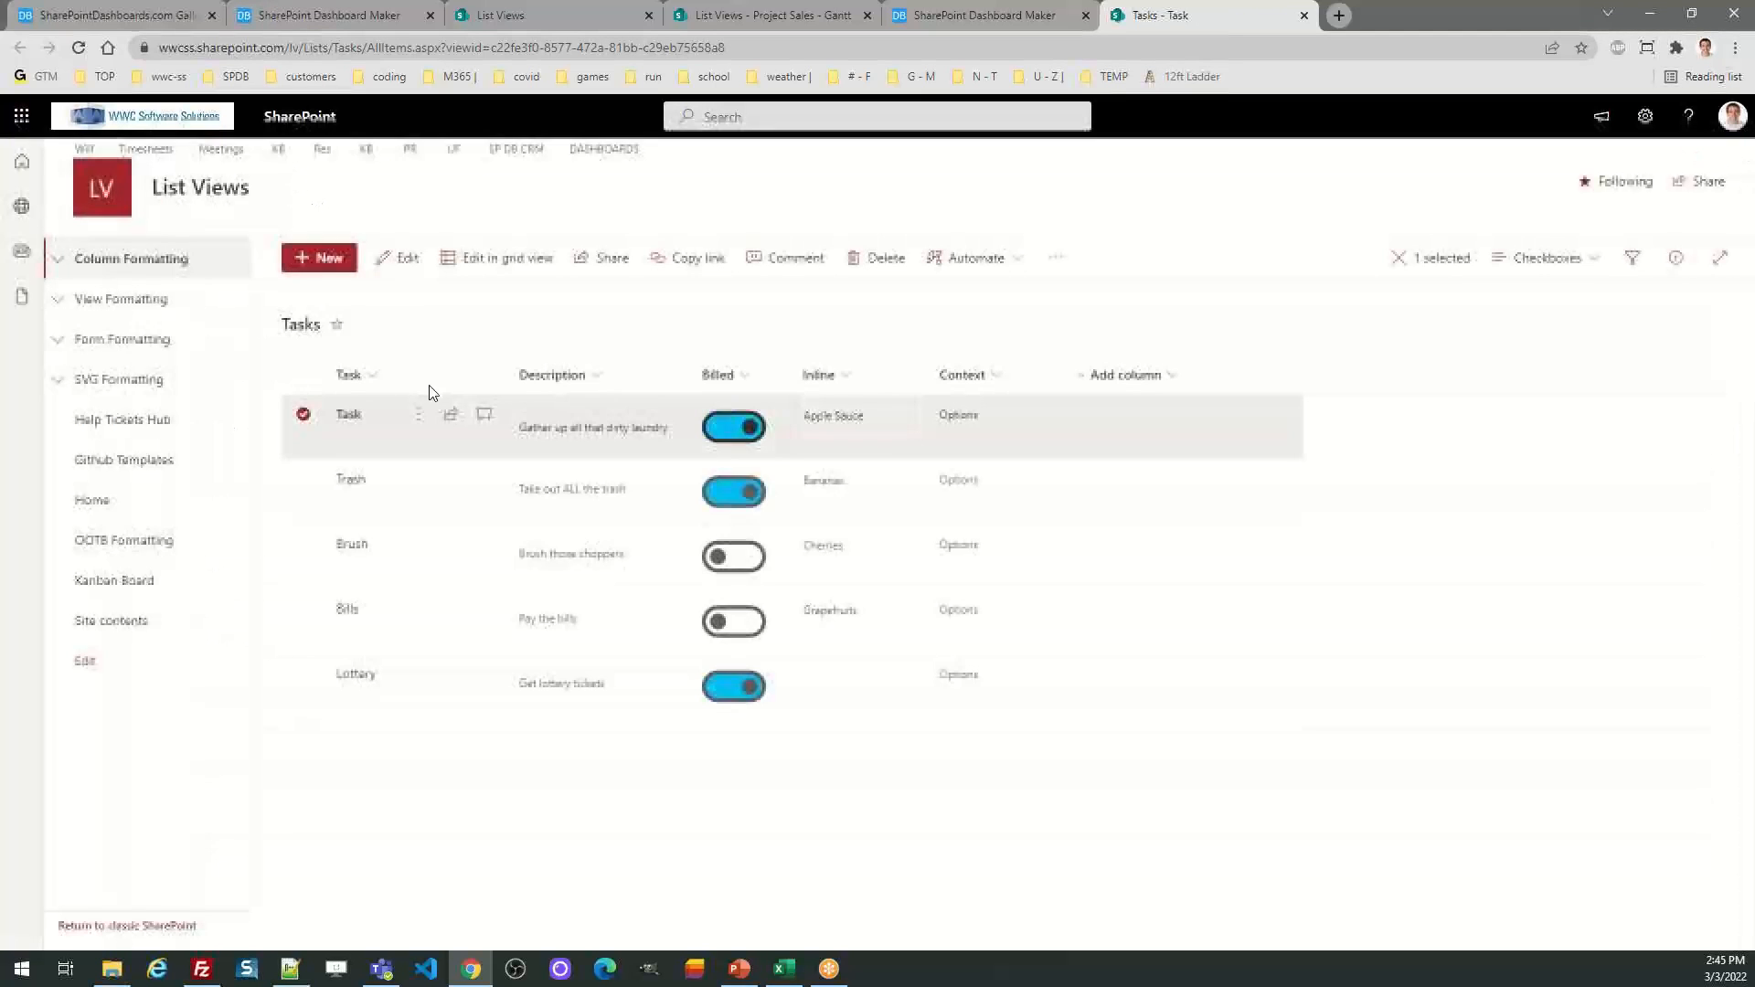
{"action": "left_click", "coordinate": [739, 427]}
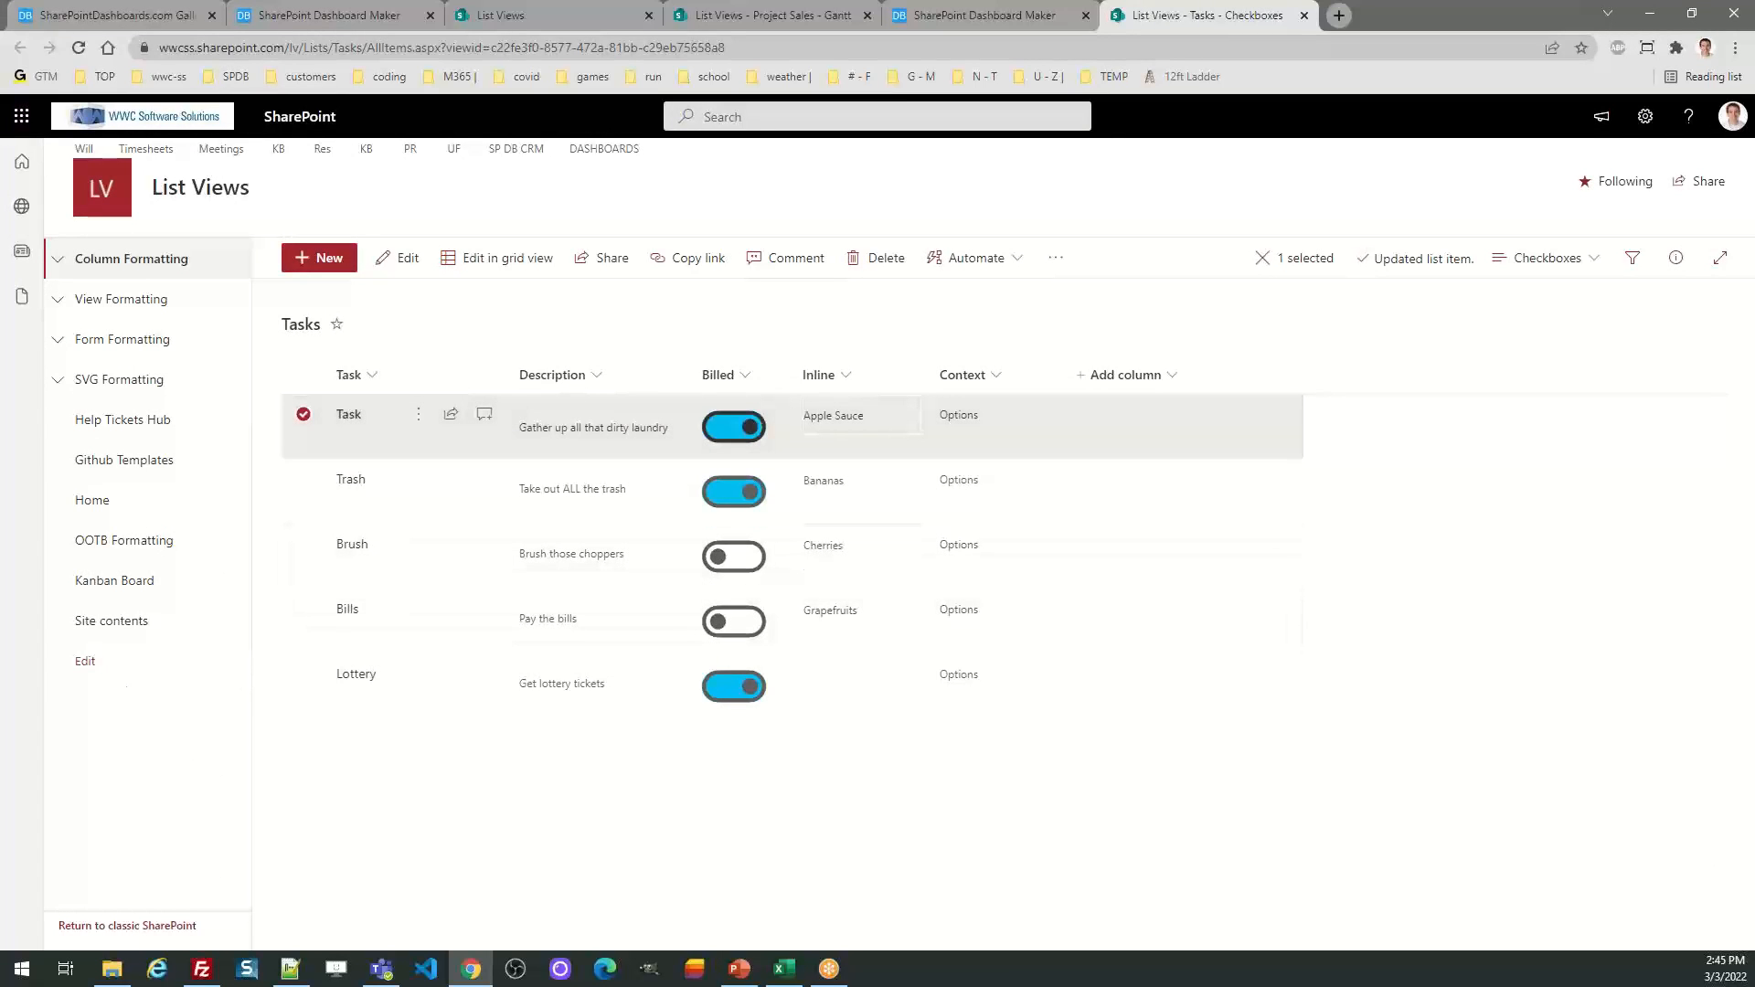
Replace the Checkboxes page with the Tasks list's Image Hover view and preview the enlarged Image1 picture of each item
{"action": "left_click", "coordinate": [1305, 16]}
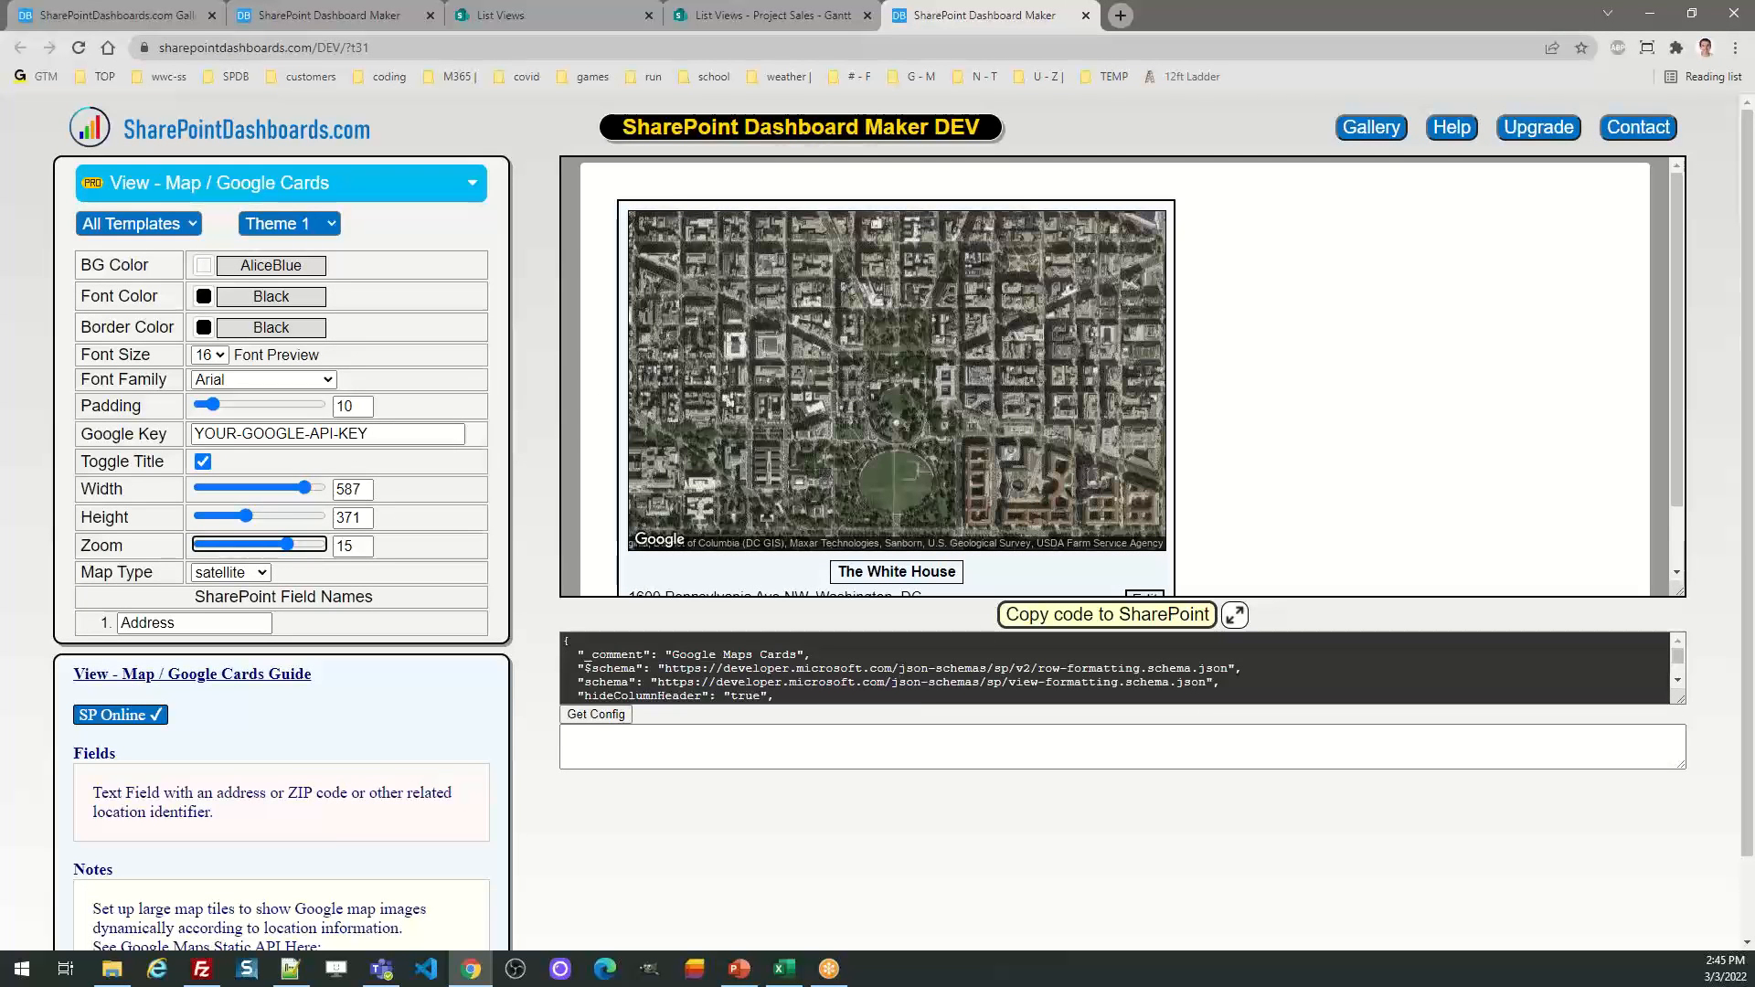
{"action": "key", "text": "alt+Tab"}
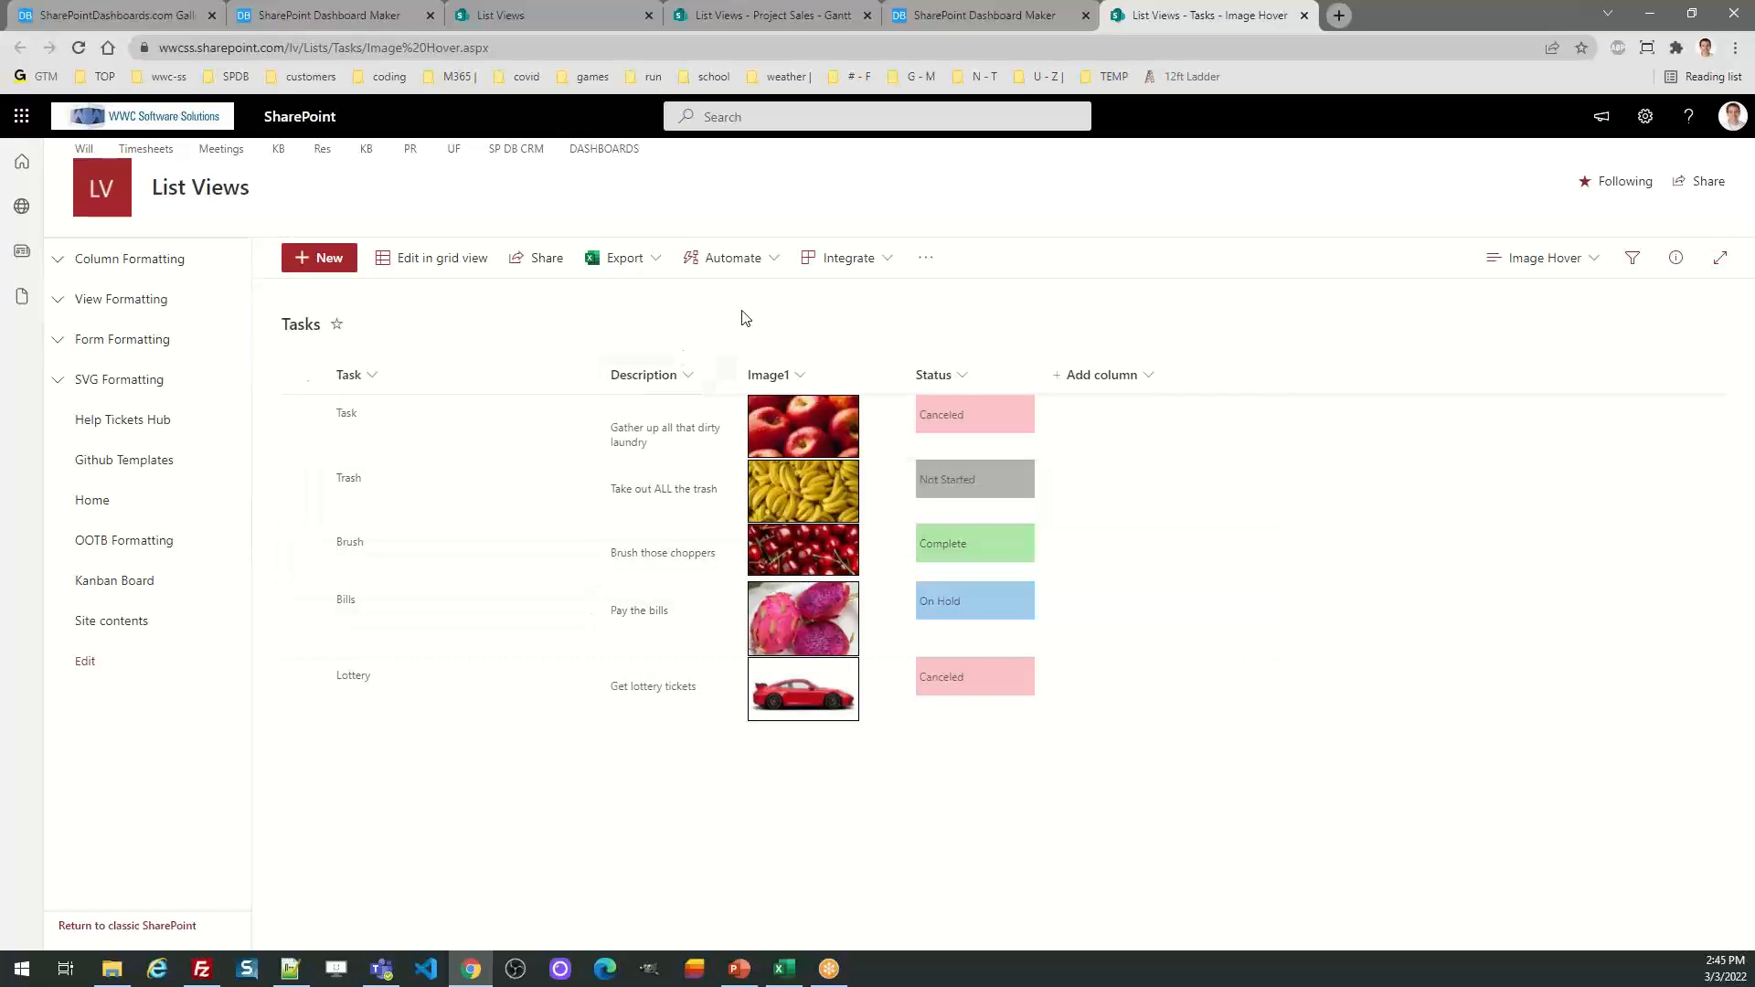
{"action": "mouse_move", "coordinate": [806, 425]}
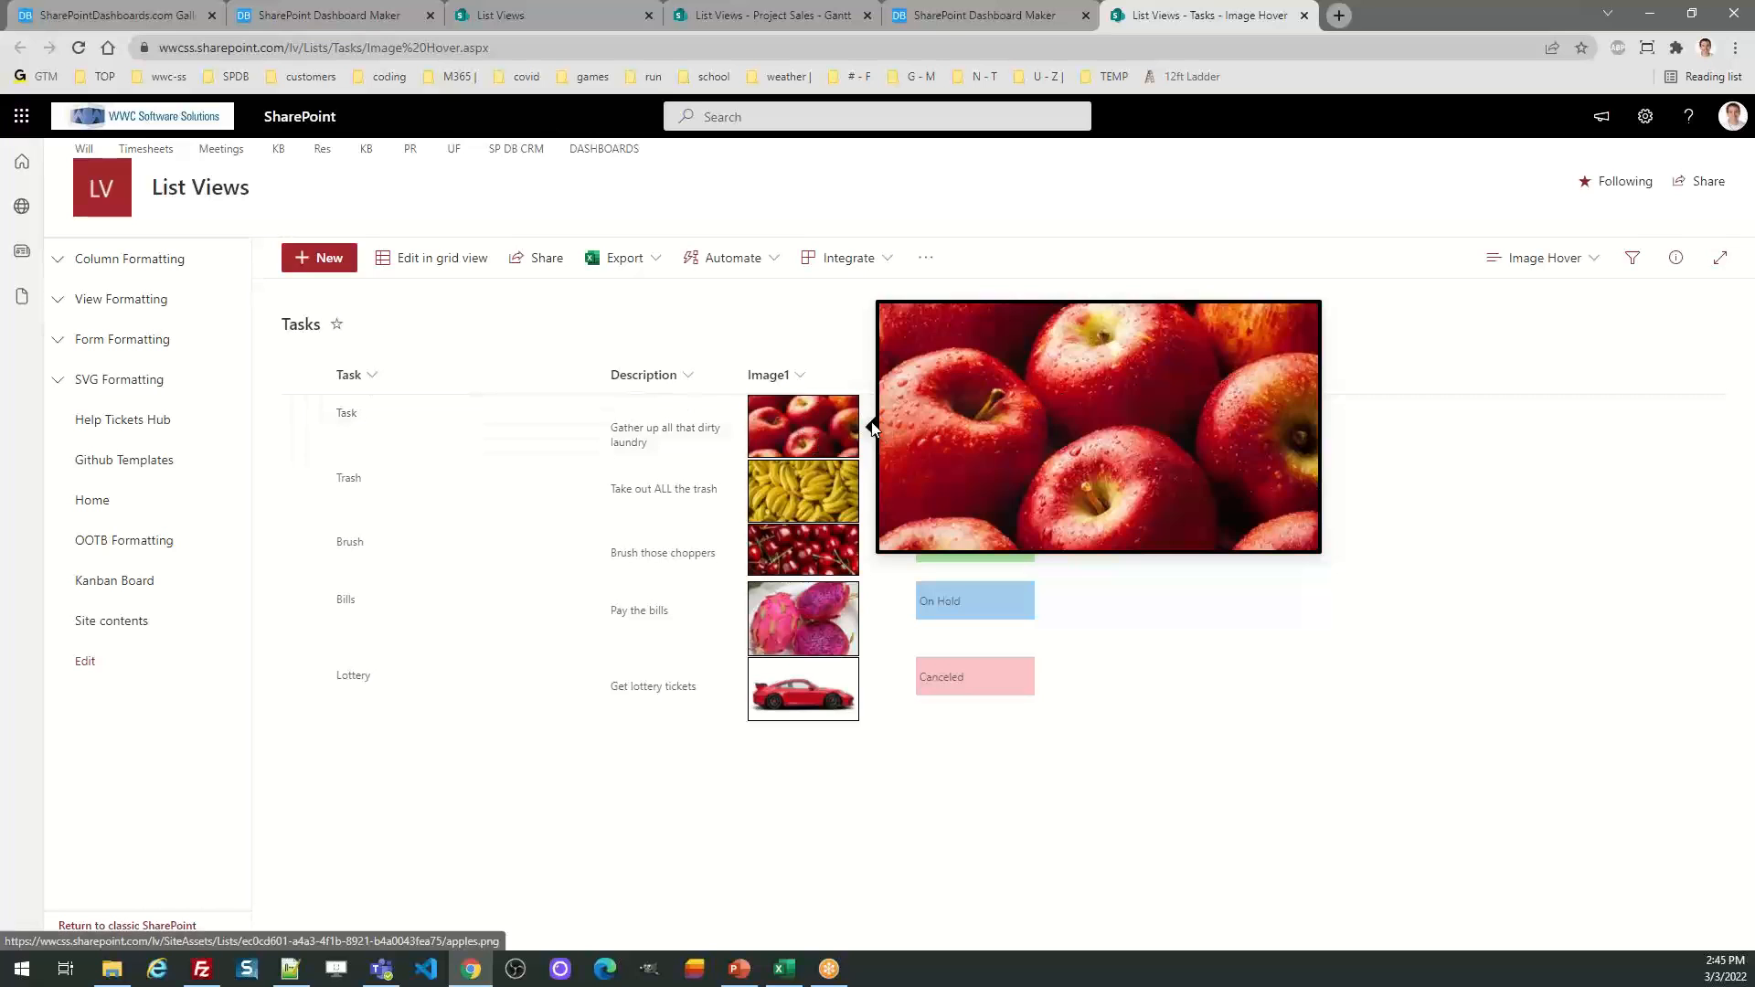
{"action": "mouse_move", "coordinate": [809, 498]}
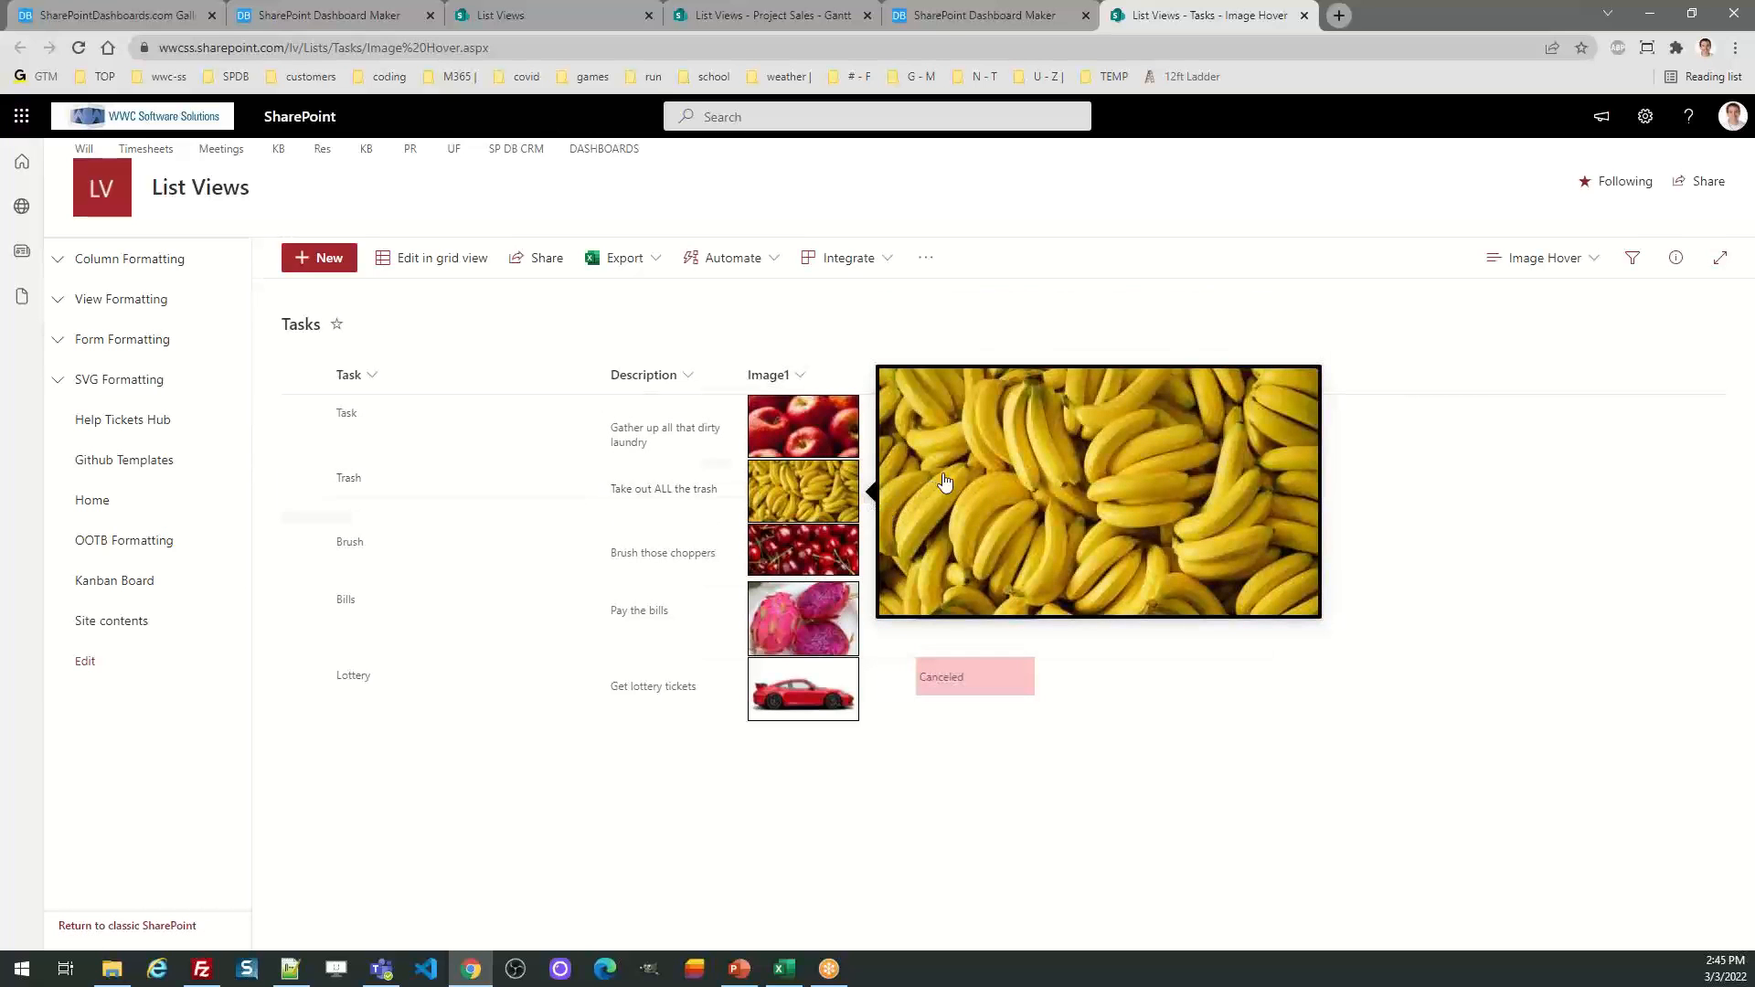
{"action": "mouse_move", "coordinate": [824, 564]}
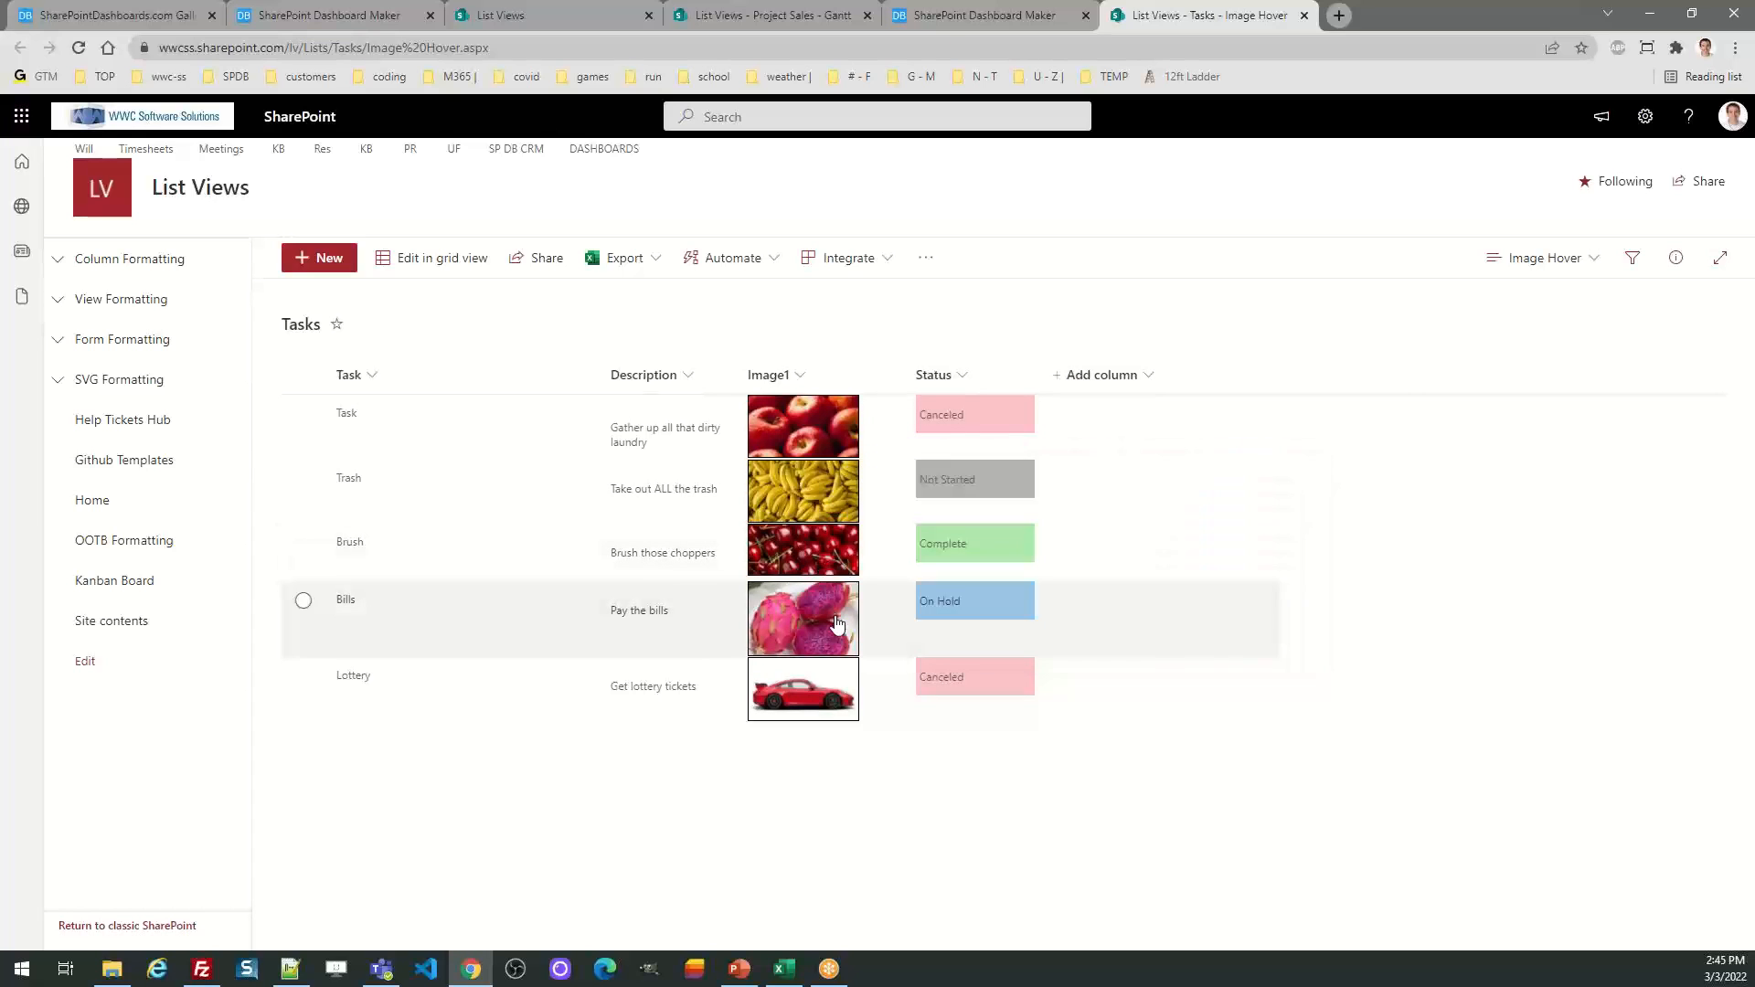
{"action": "mouse_move", "coordinate": [834, 620]}
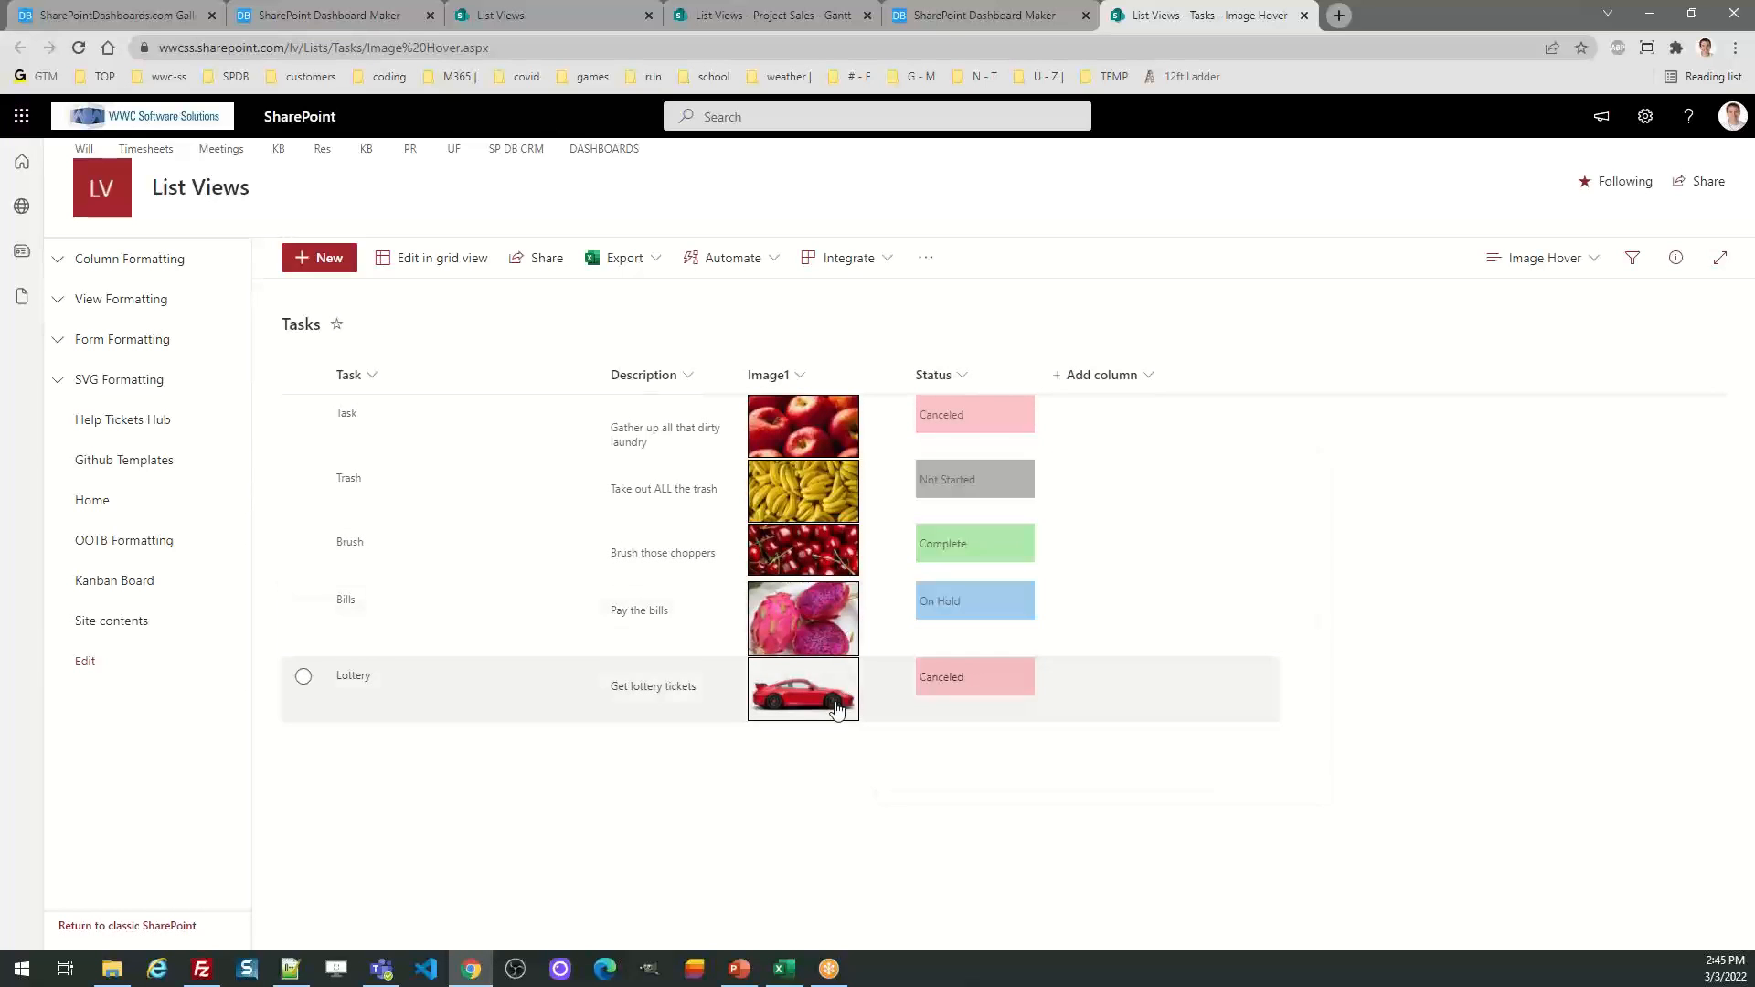
{"action": "mouse_move", "coordinate": [836, 693]}
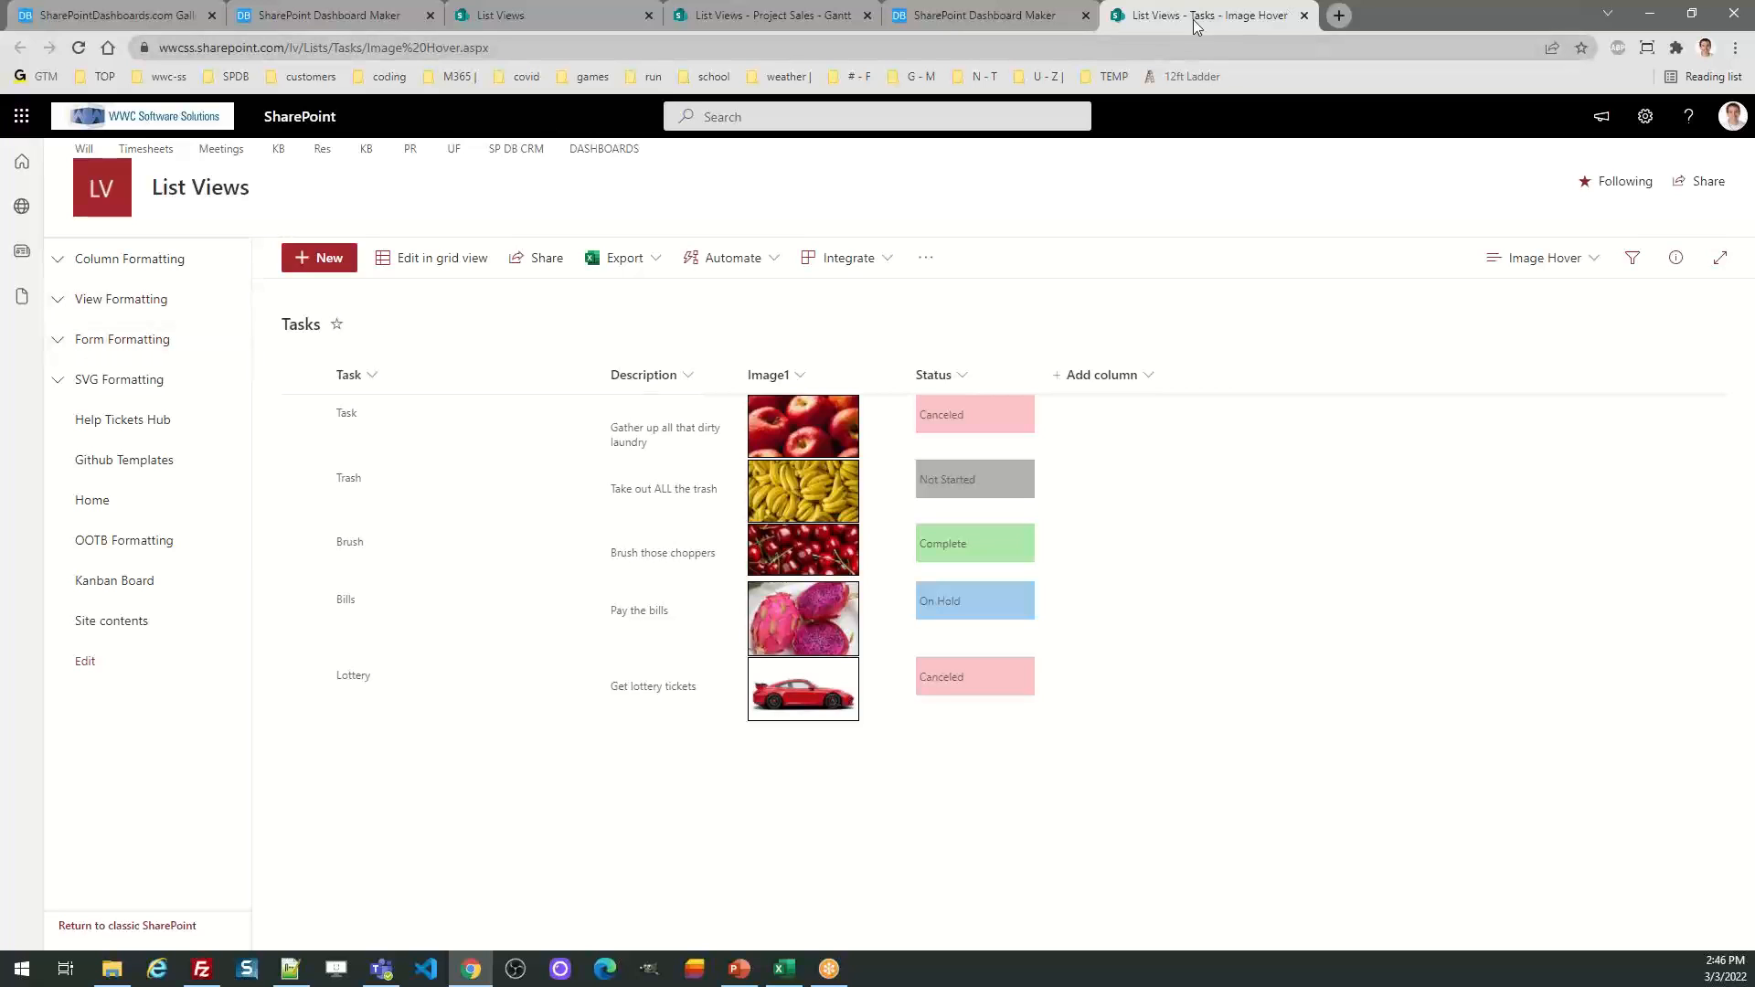
Switch to the WWC Assets list's Asset Cards view and examine the Standard Work Laptop card's category, ID, title, quantity and purchase date
{"action": "left_click", "coordinate": [1305, 14]}
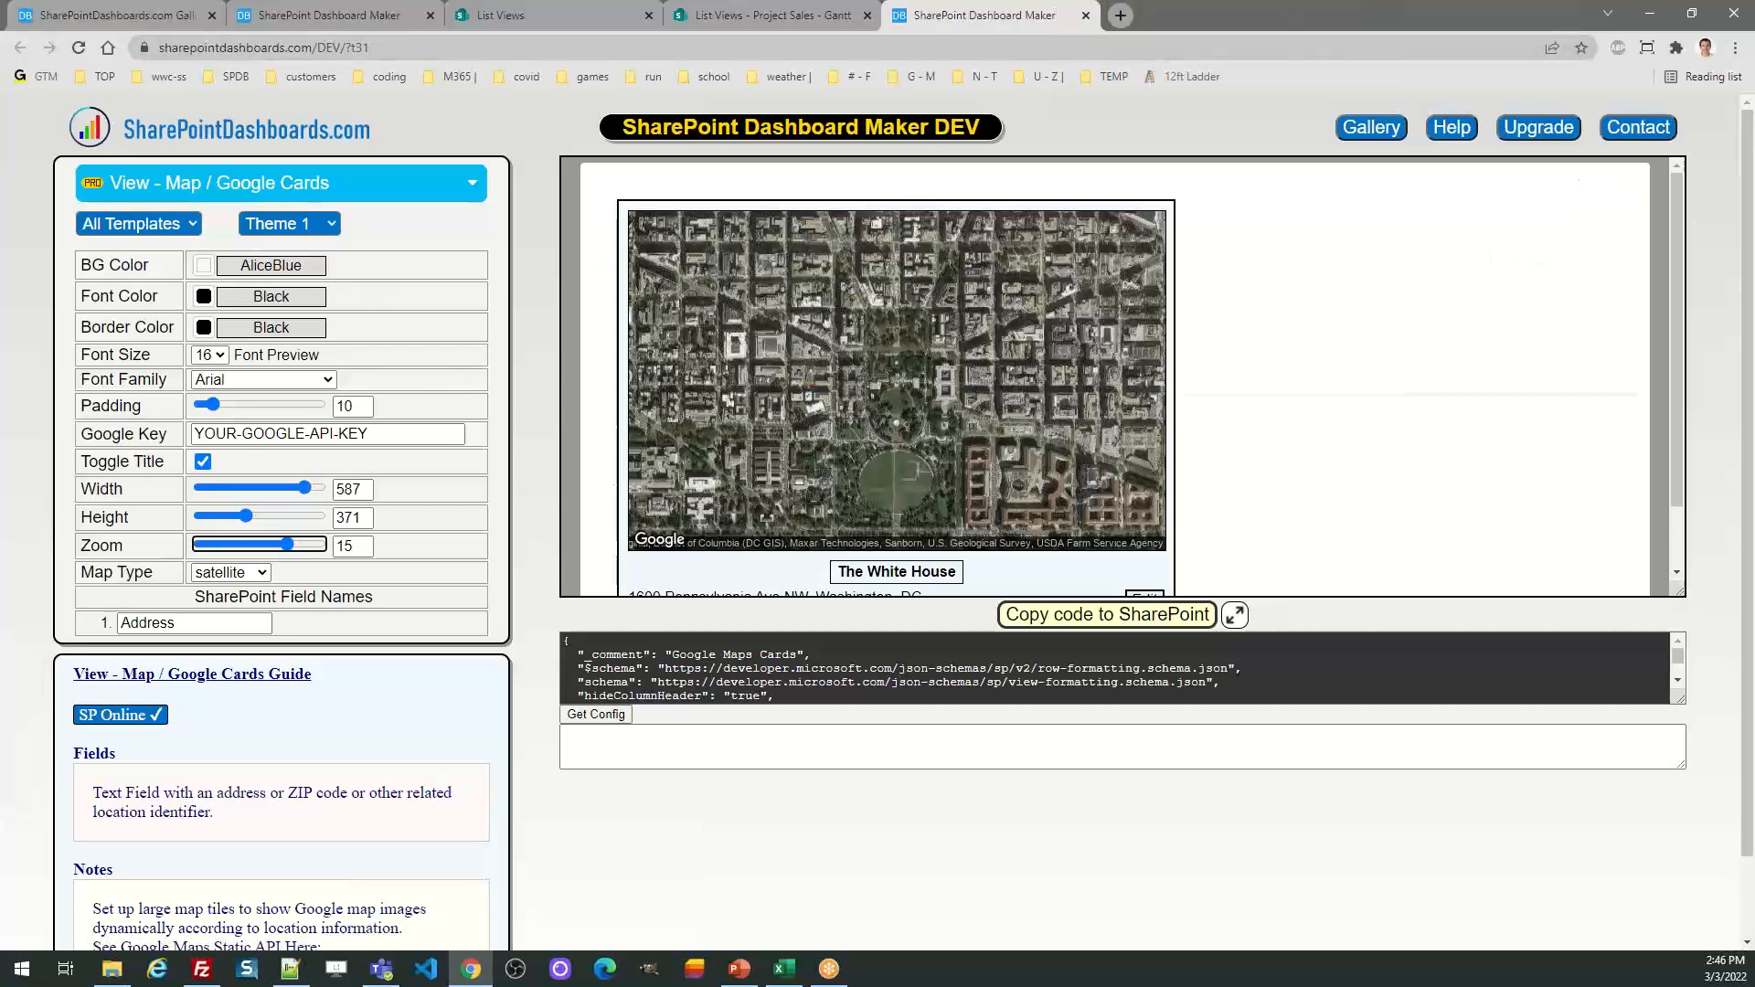
{"action": "key", "text": "alt+Tab"}
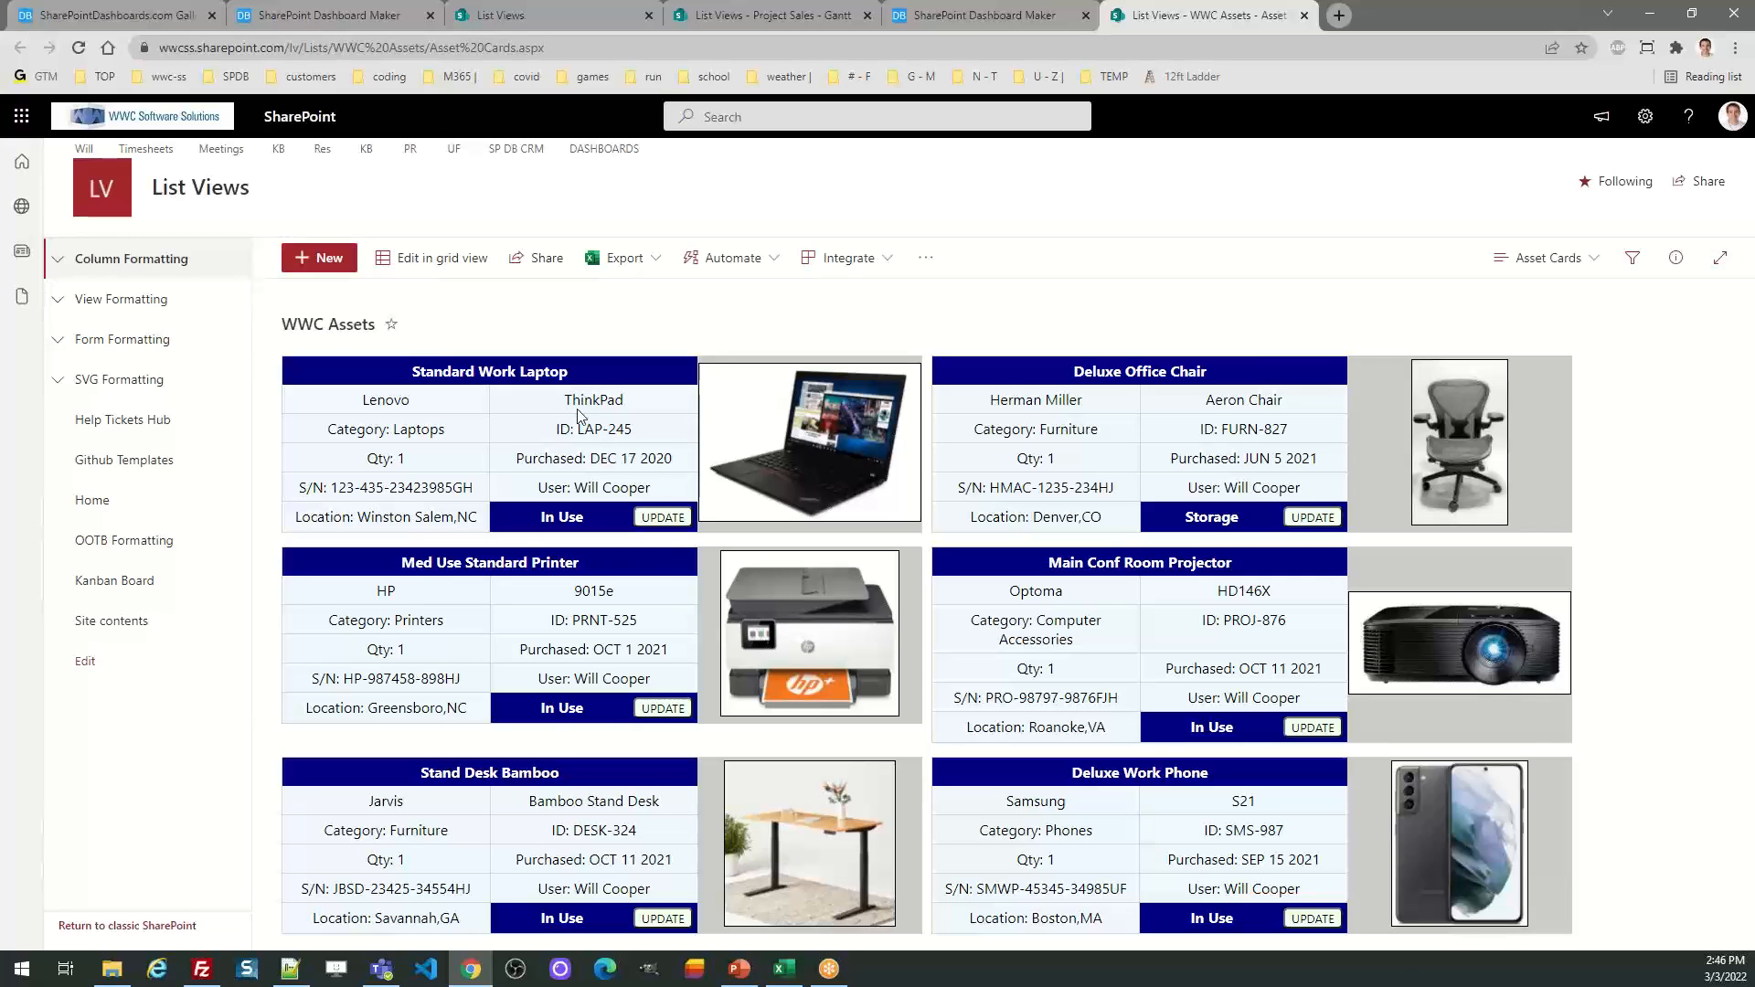
{"action": "left_click_drag", "start_coordinate": [457, 436], "coordinate": [330, 433]}
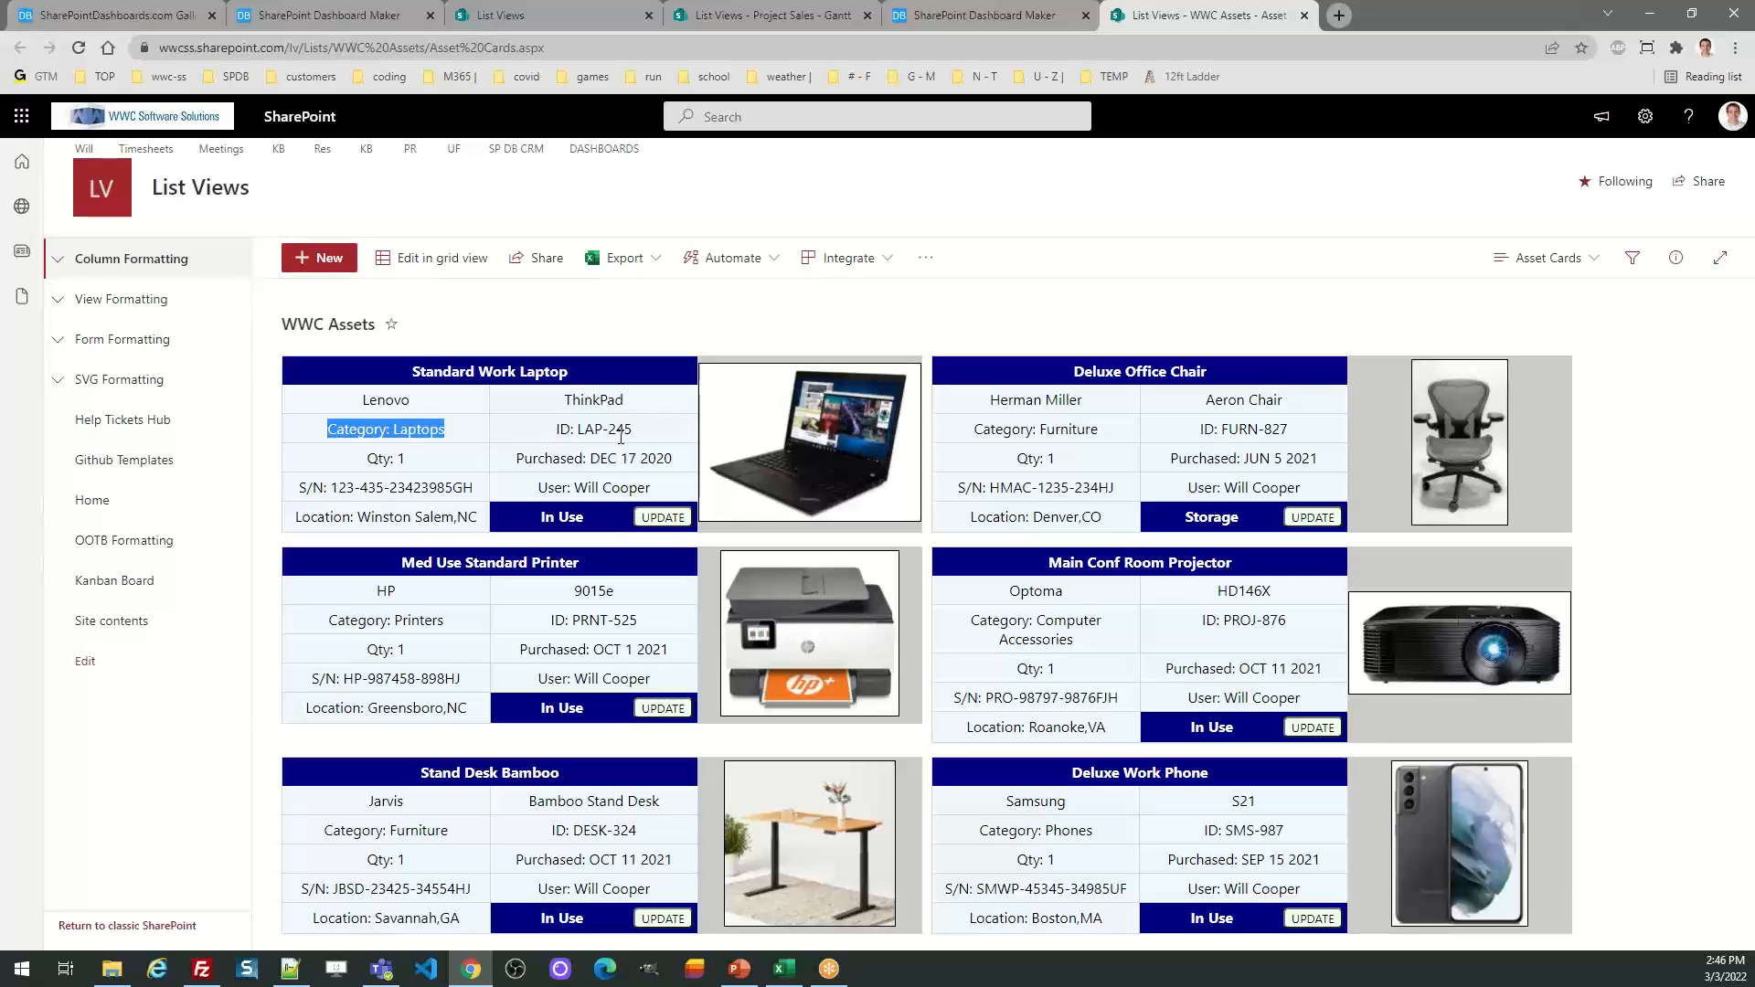
{"action": "left_click_drag", "start_coordinate": [648, 439], "coordinate": [536, 435]}
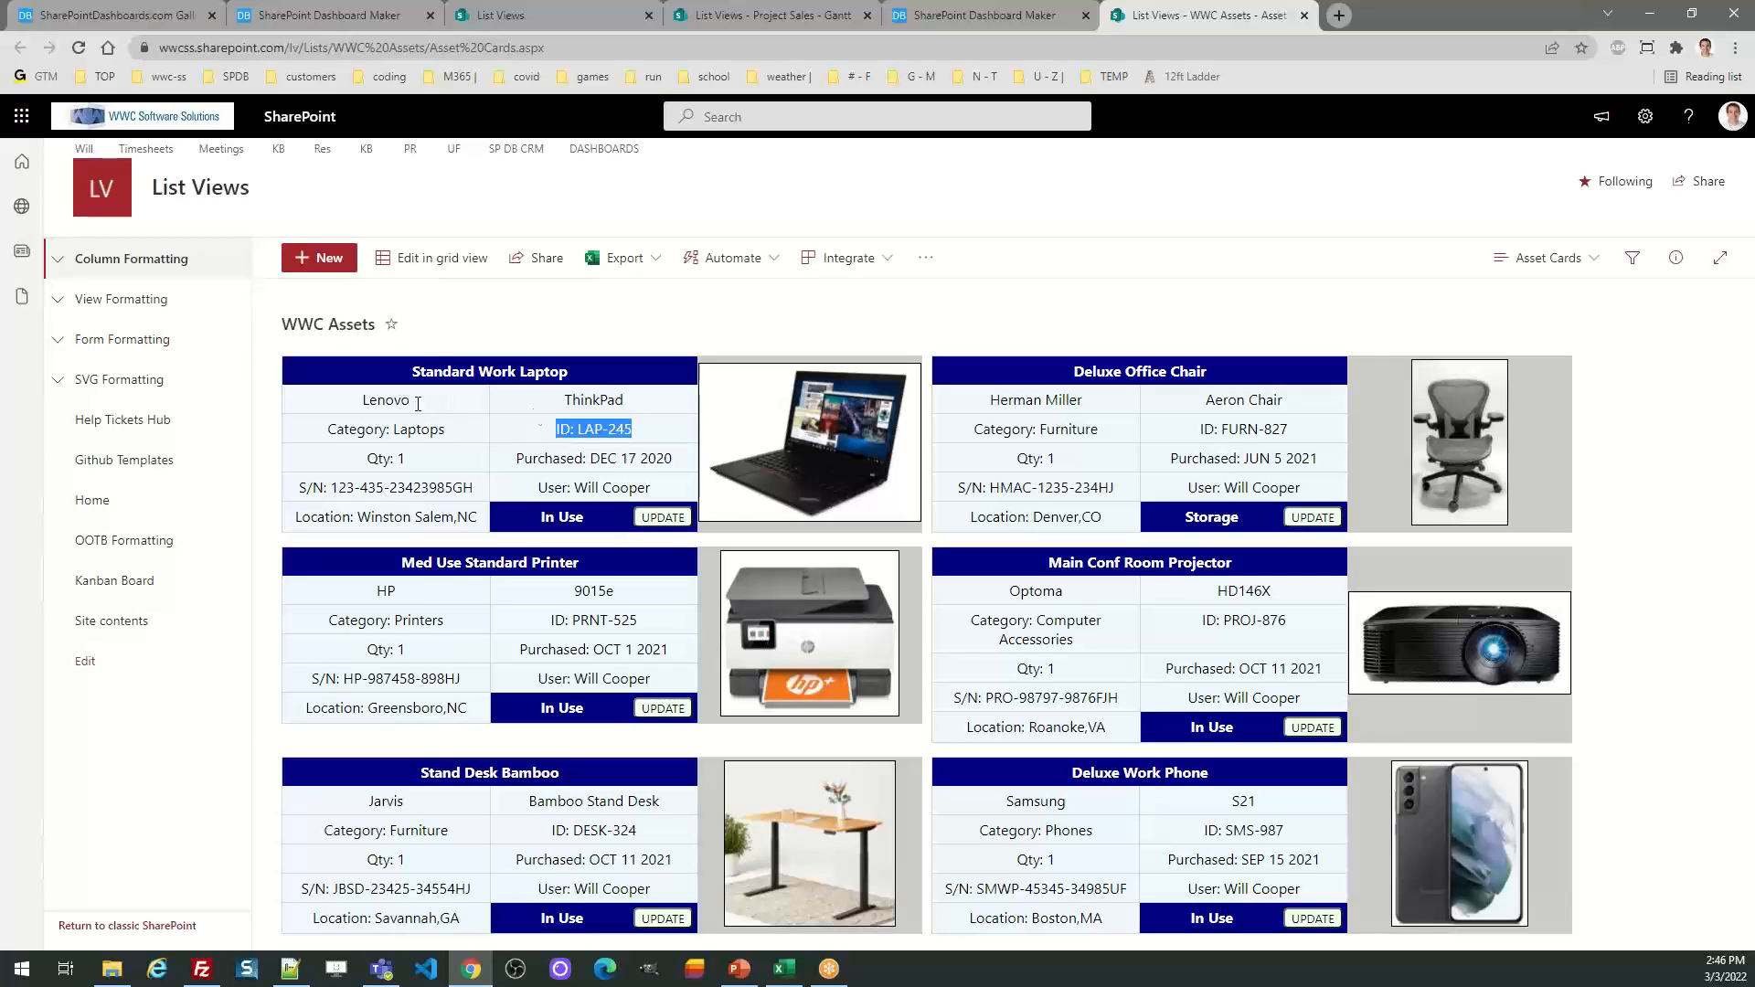
{"action": "left_click_drag", "start_coordinate": [575, 378], "coordinate": [399, 378]}
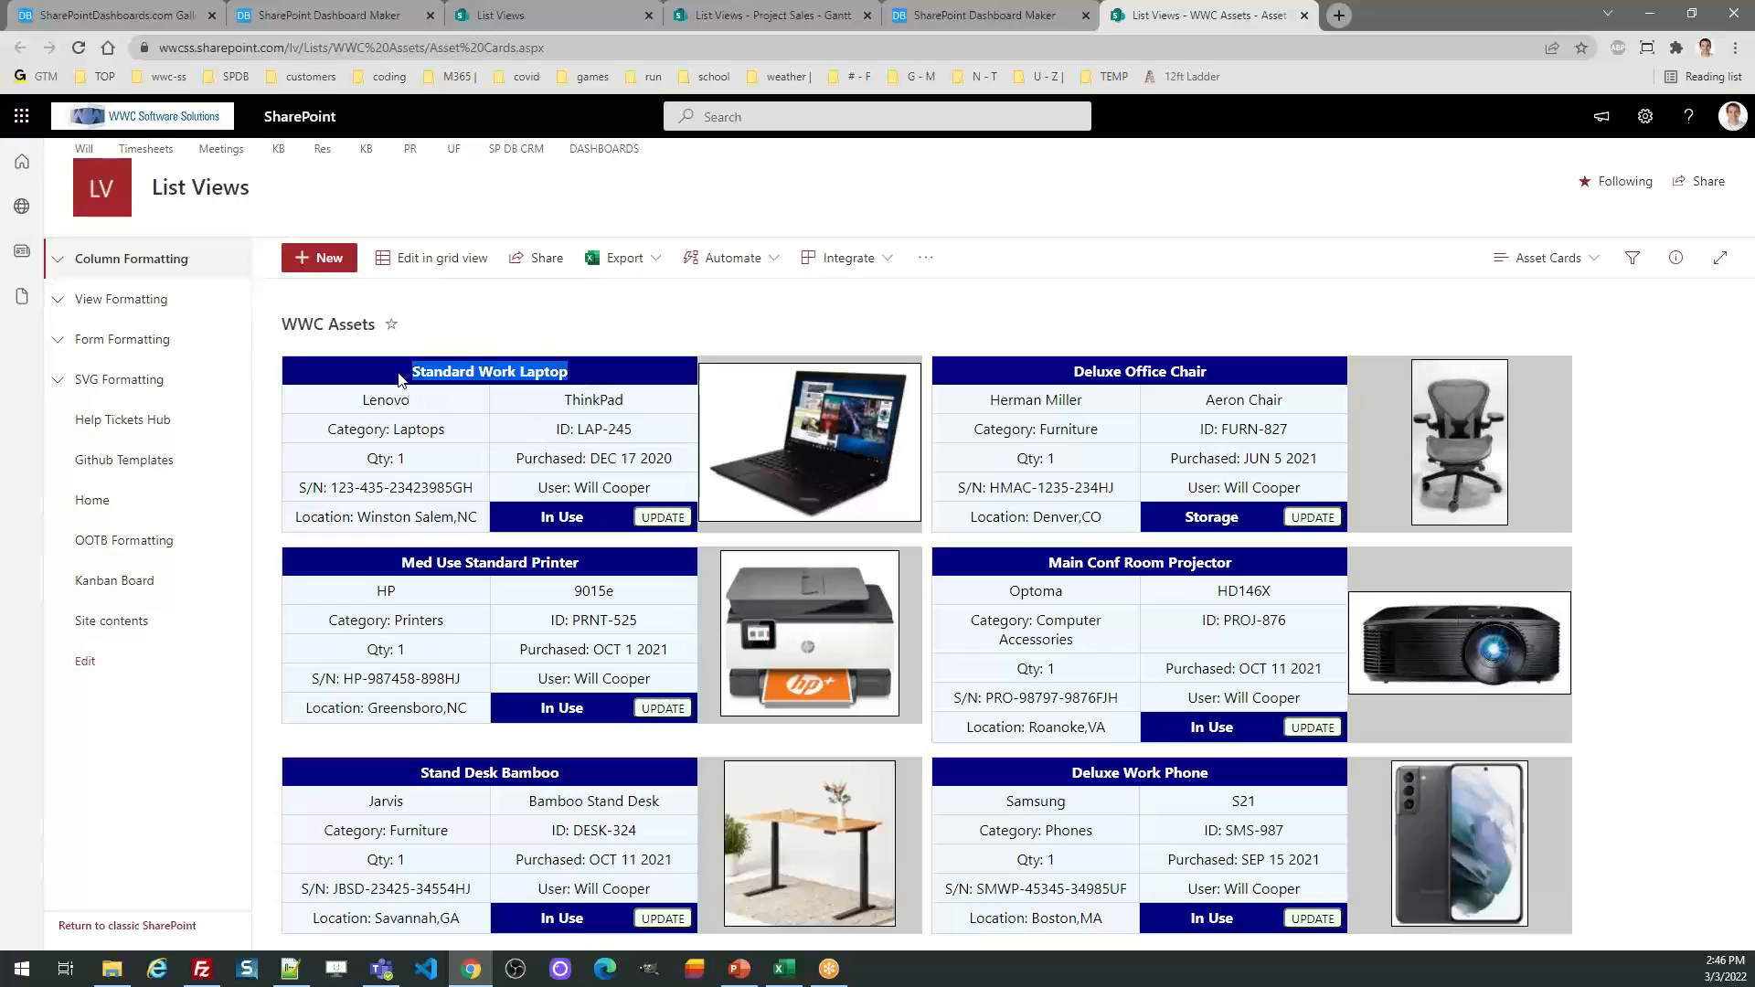
{"action": "left_click_drag", "start_coordinate": [405, 458], "coordinate": [358, 459]}
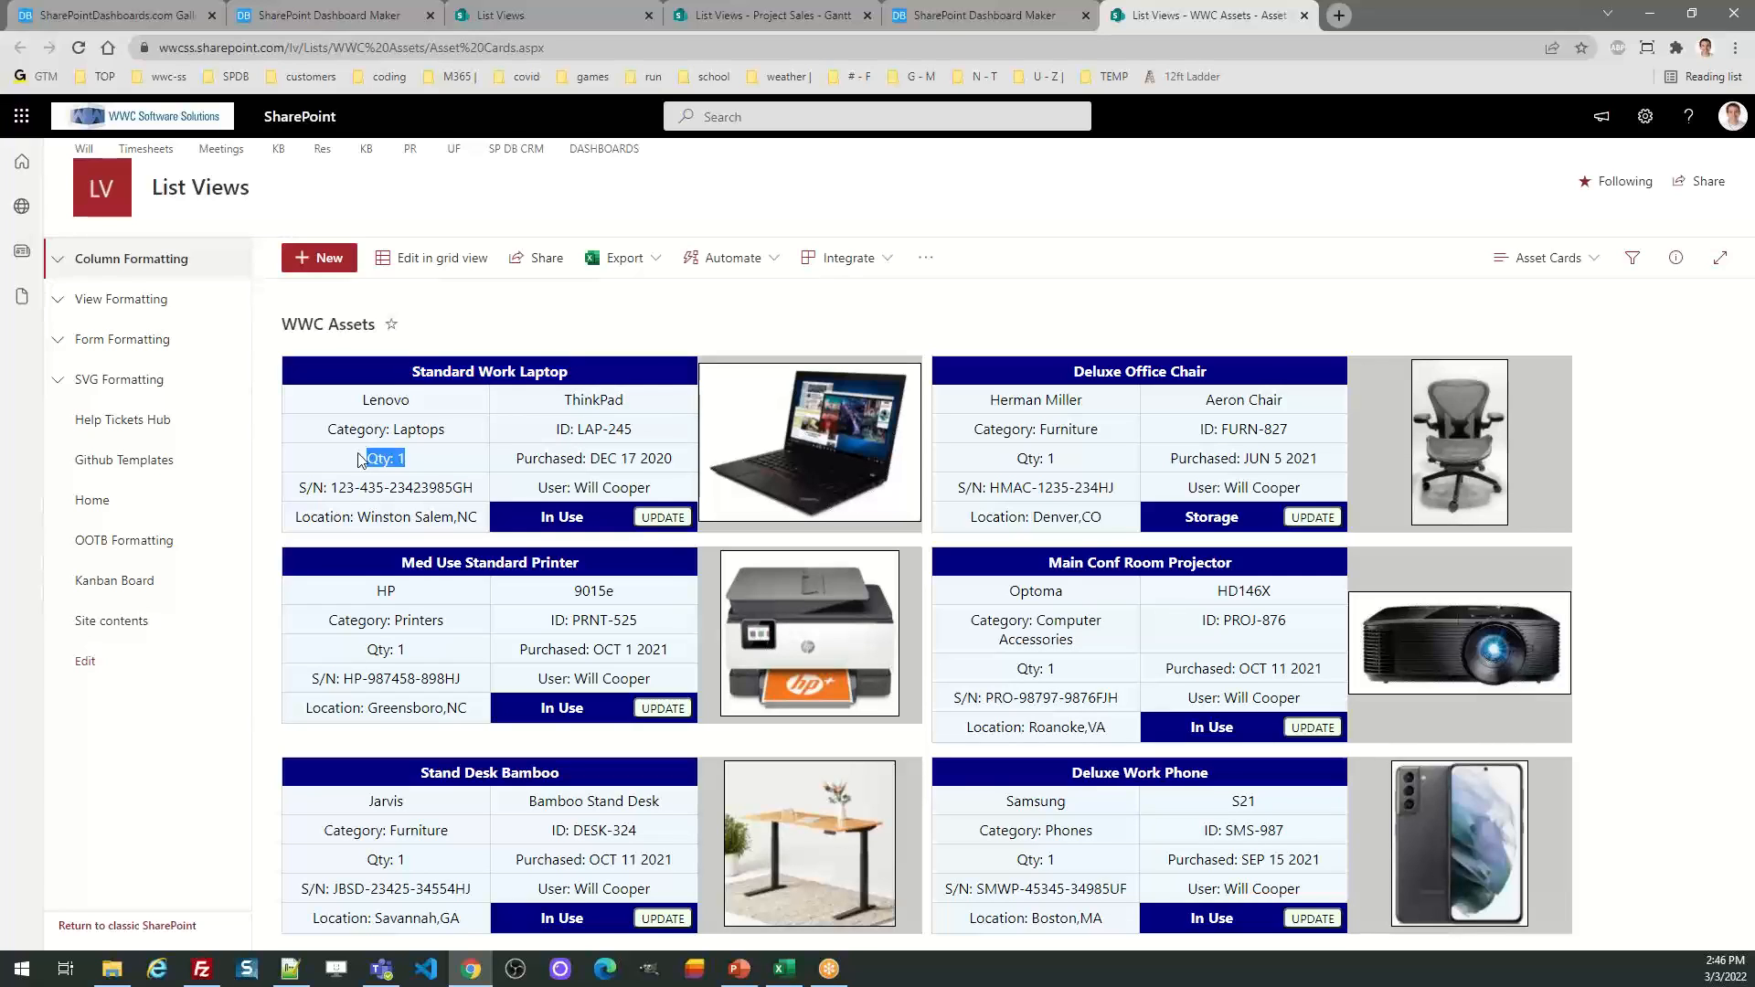
{"action": "left_click_drag", "start_coordinate": [681, 458], "coordinate": [509, 458]}
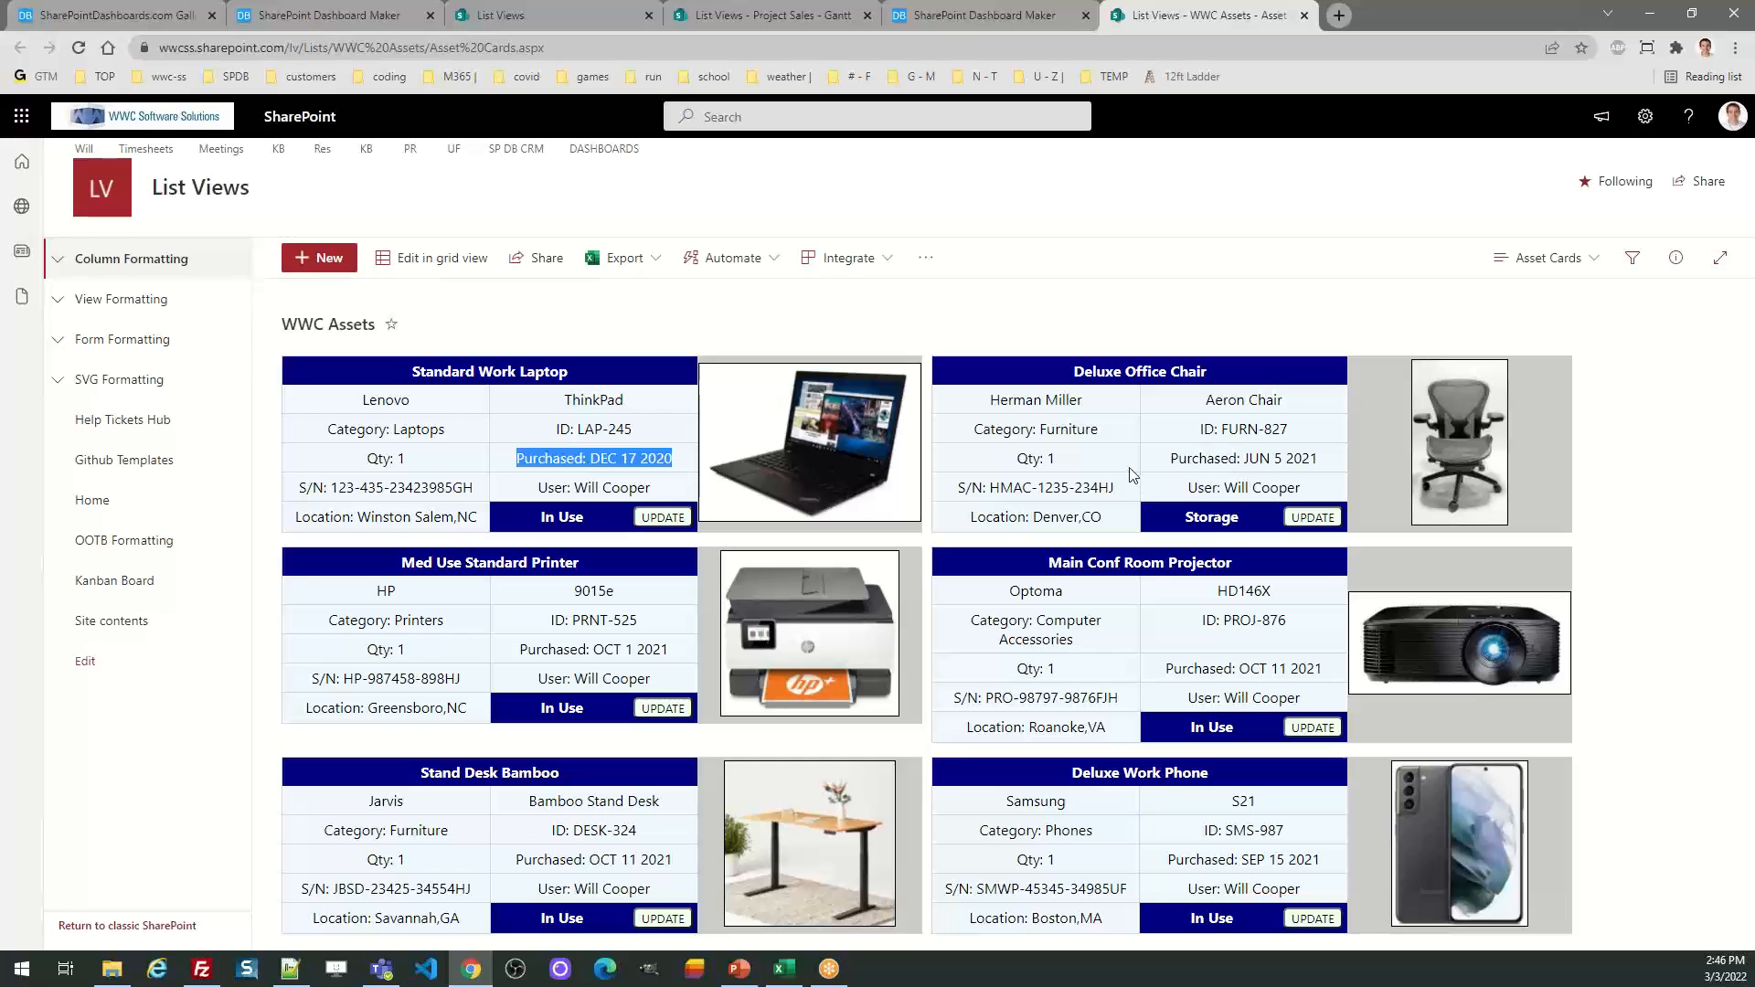
View the Standard Work Laptop's full-size image and return to the asset cards
{"action": "left_click", "coordinate": [837, 447]}
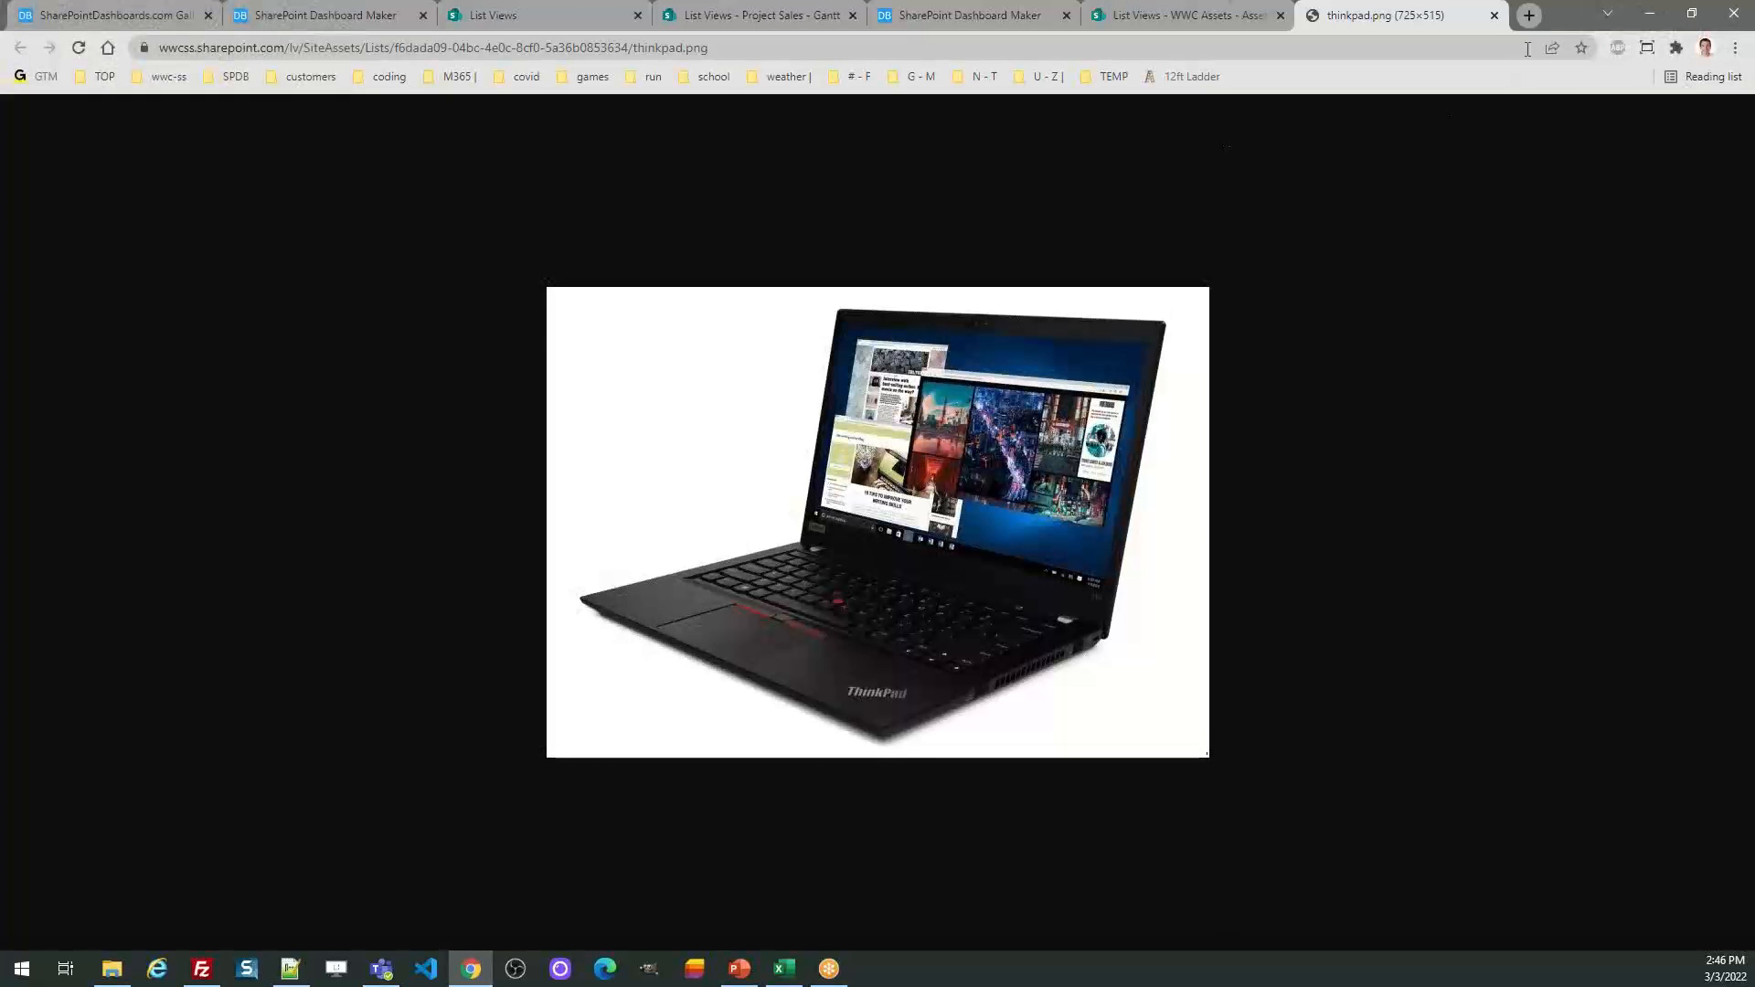
{"action": "left_click", "coordinate": [1495, 16]}
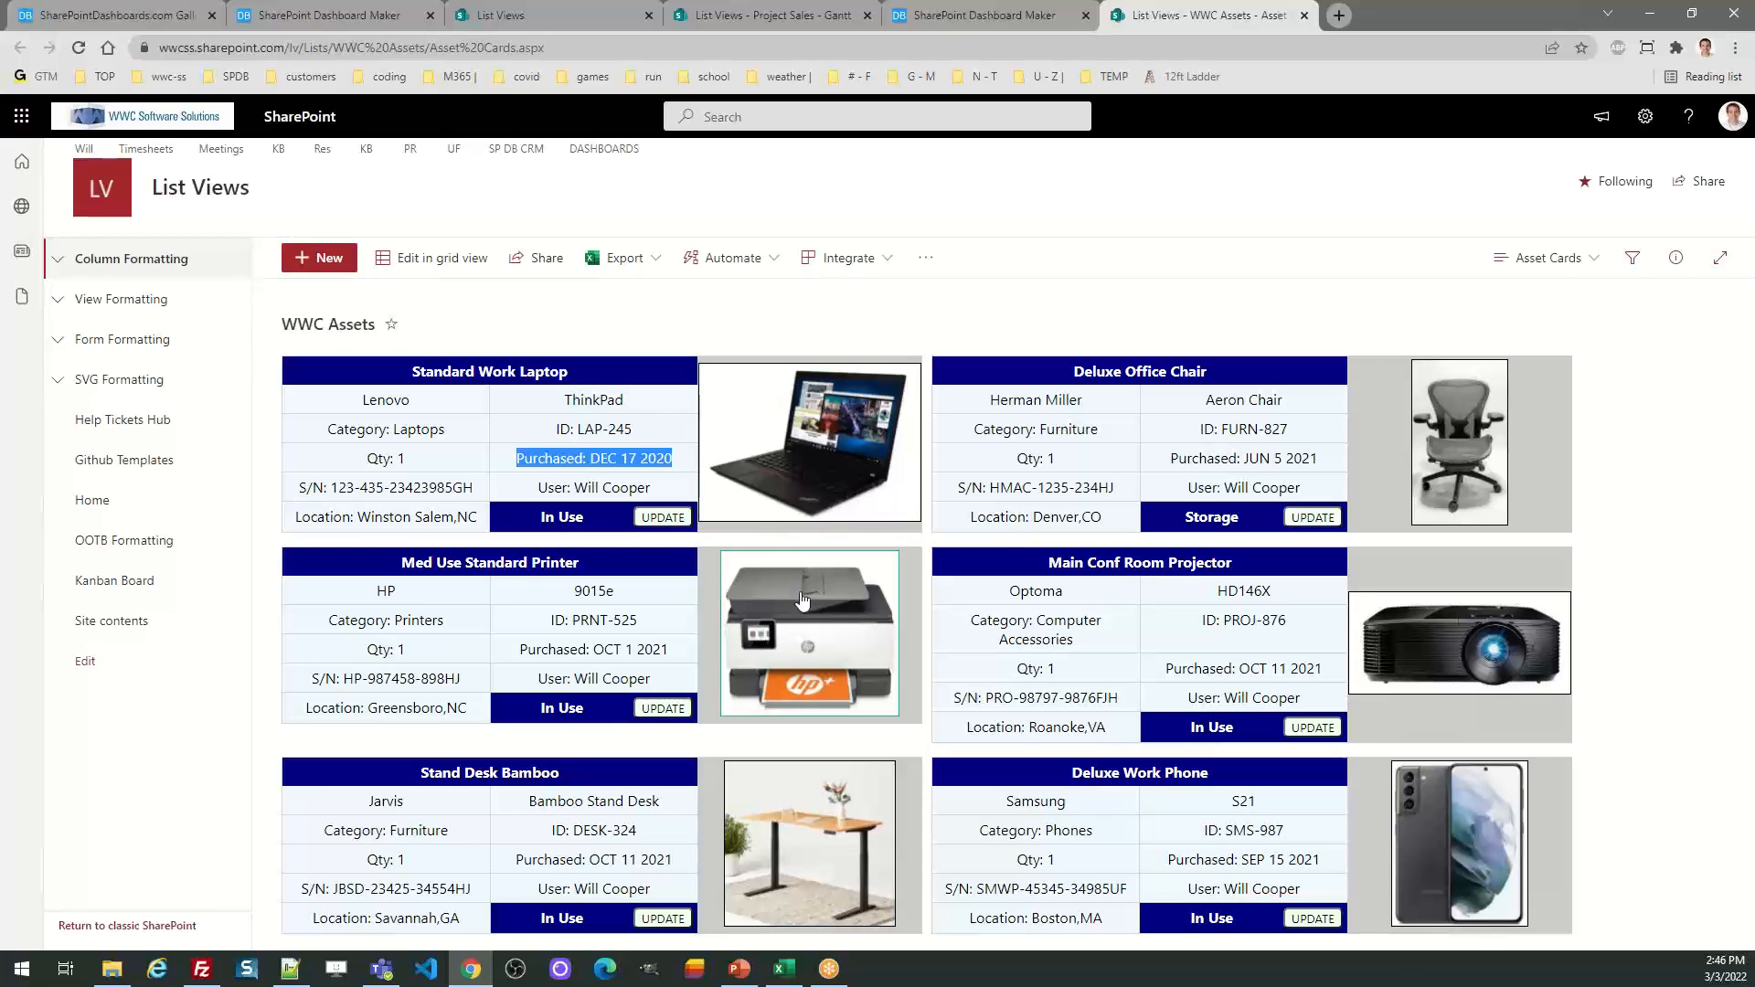
{"action": "left_click", "coordinate": [1753, 240]}
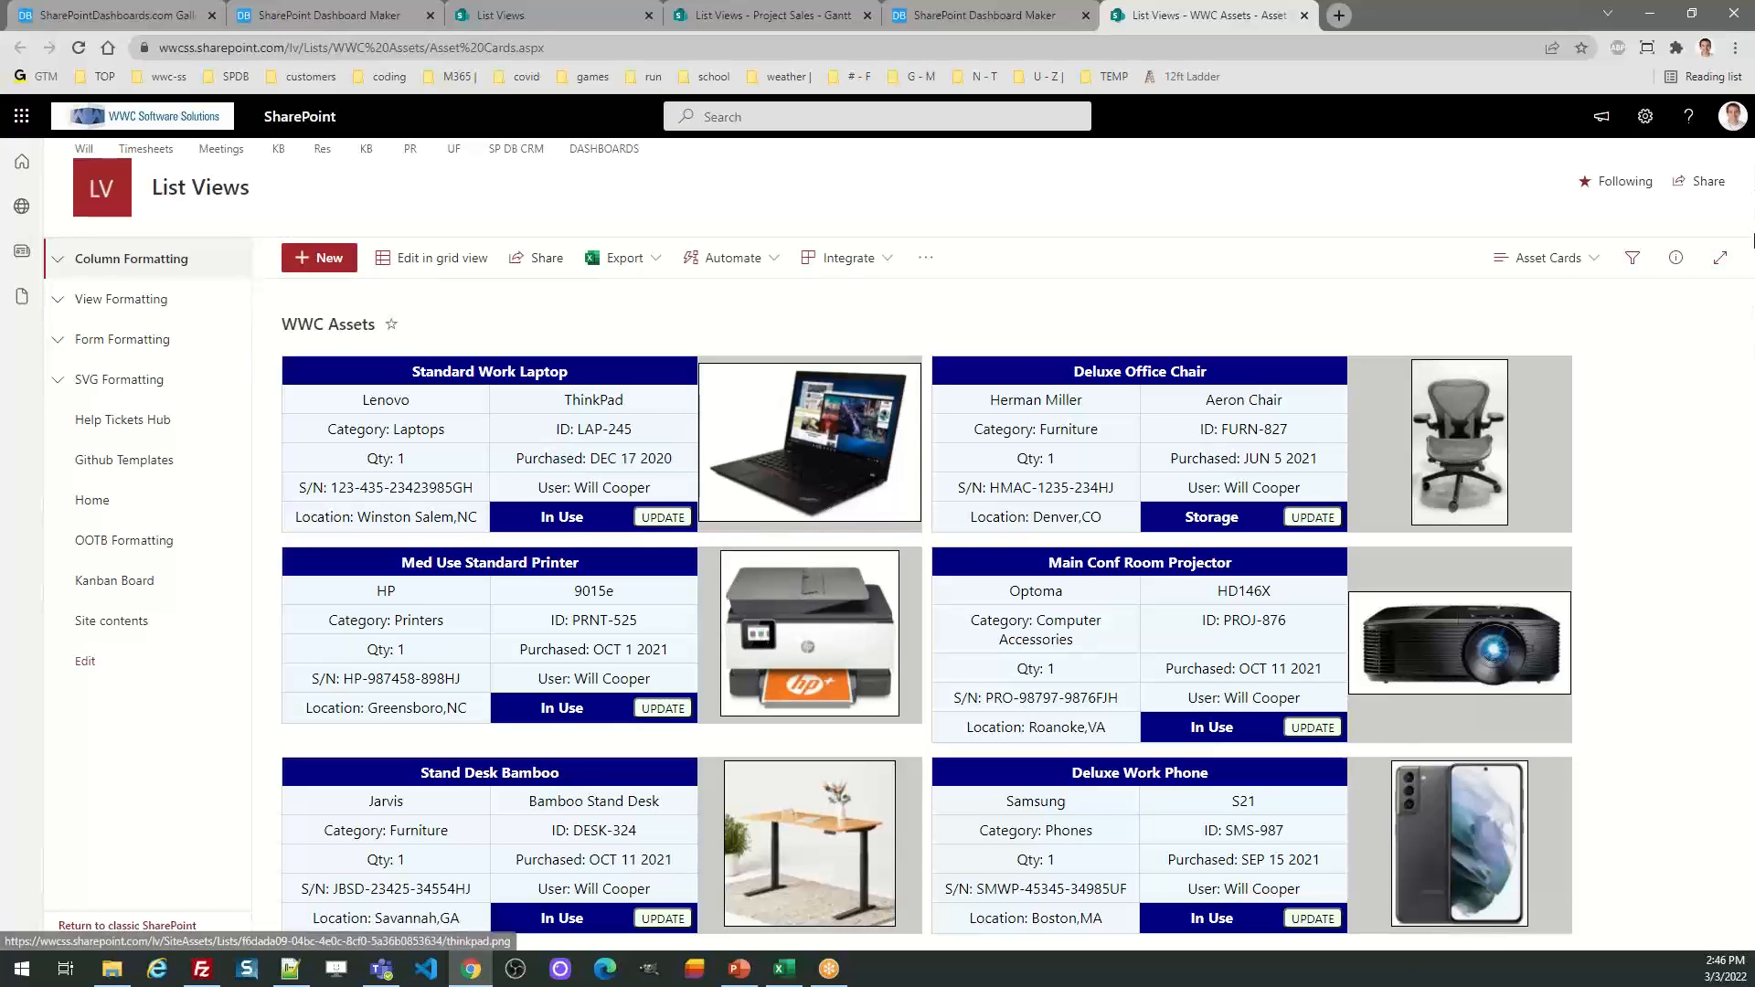
{"action": "left_click_drag", "start_coordinate": [1753, 240], "coordinate": [1752, 257]}
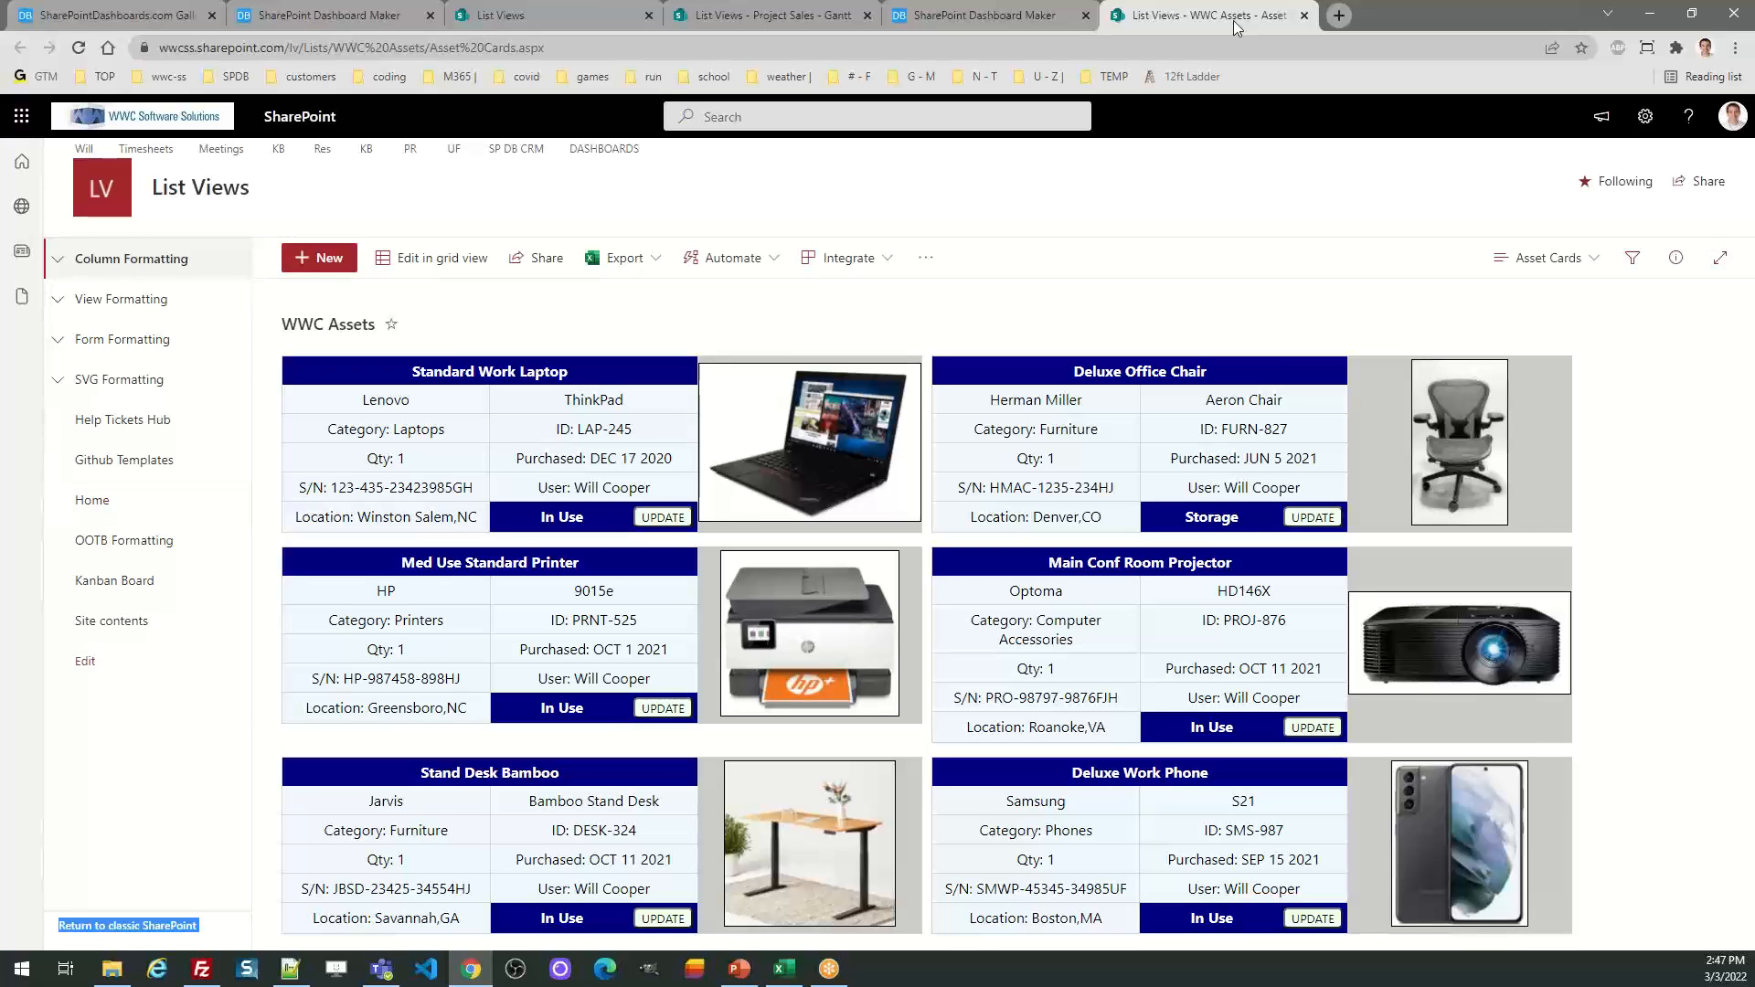
Replace the WWC Assets page with the Approval Tracking list and set the Bananas Project's Approval 5 to Declined, saving the item
{"action": "left_click", "coordinate": [1304, 16]}
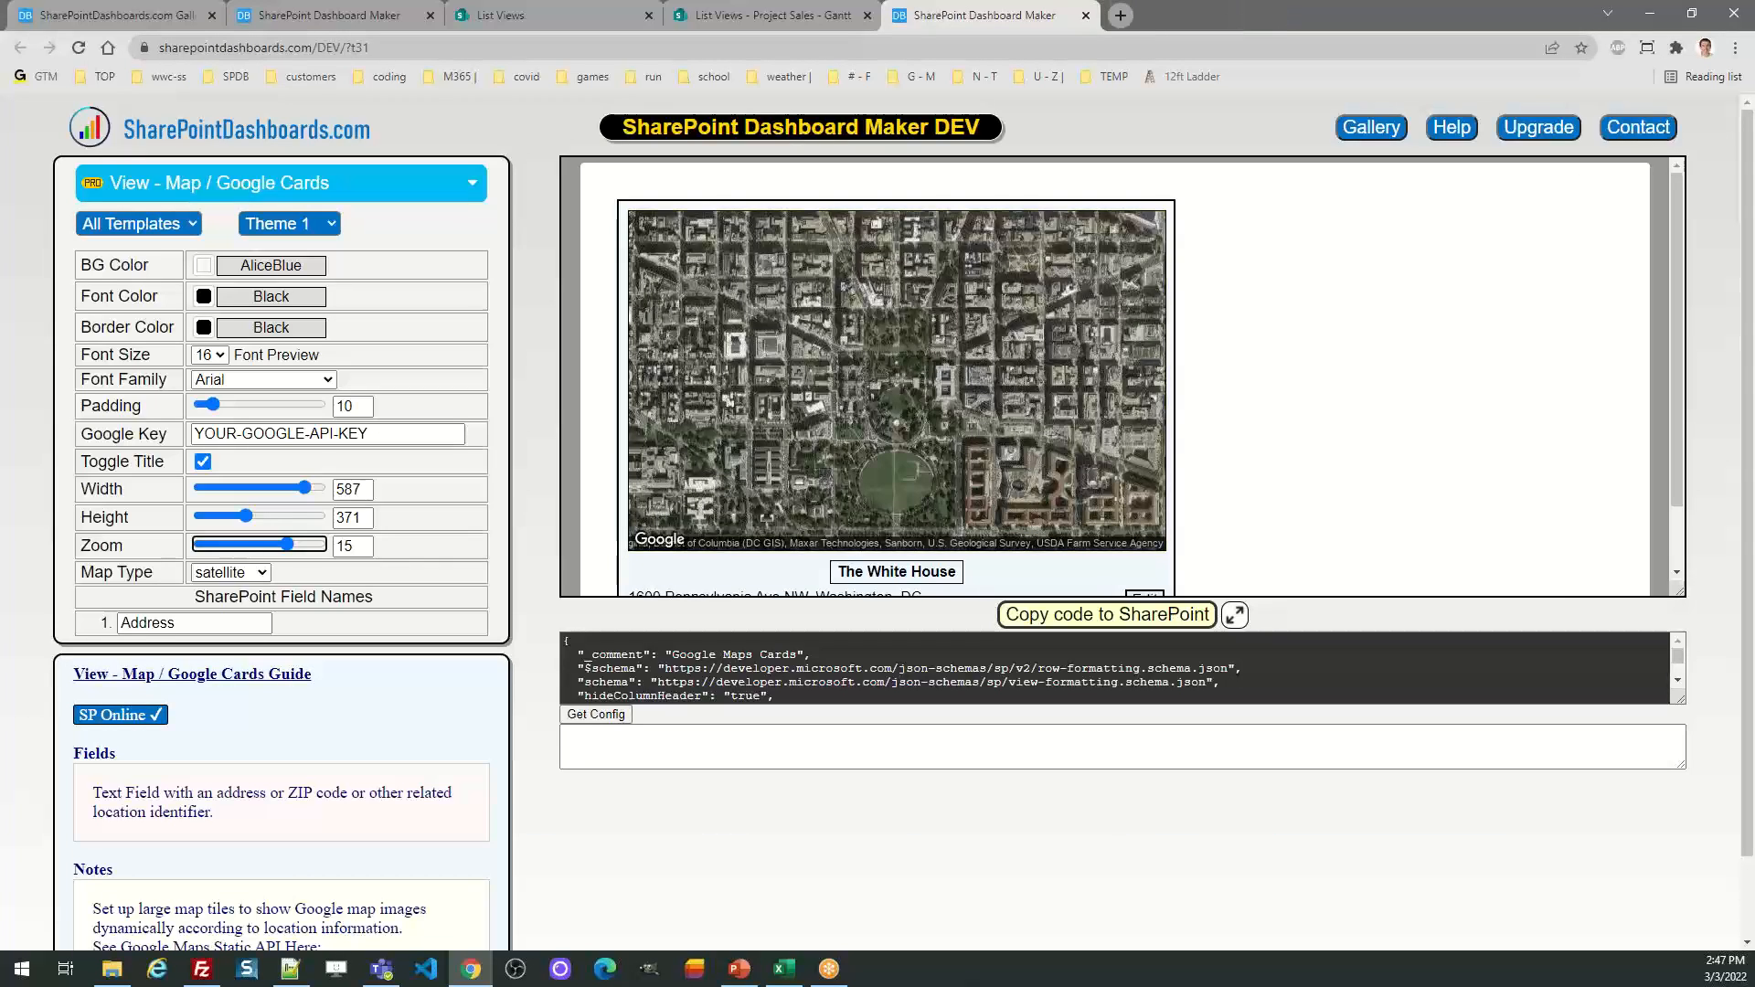
{"action": "key", "text": "alt+Tab"}
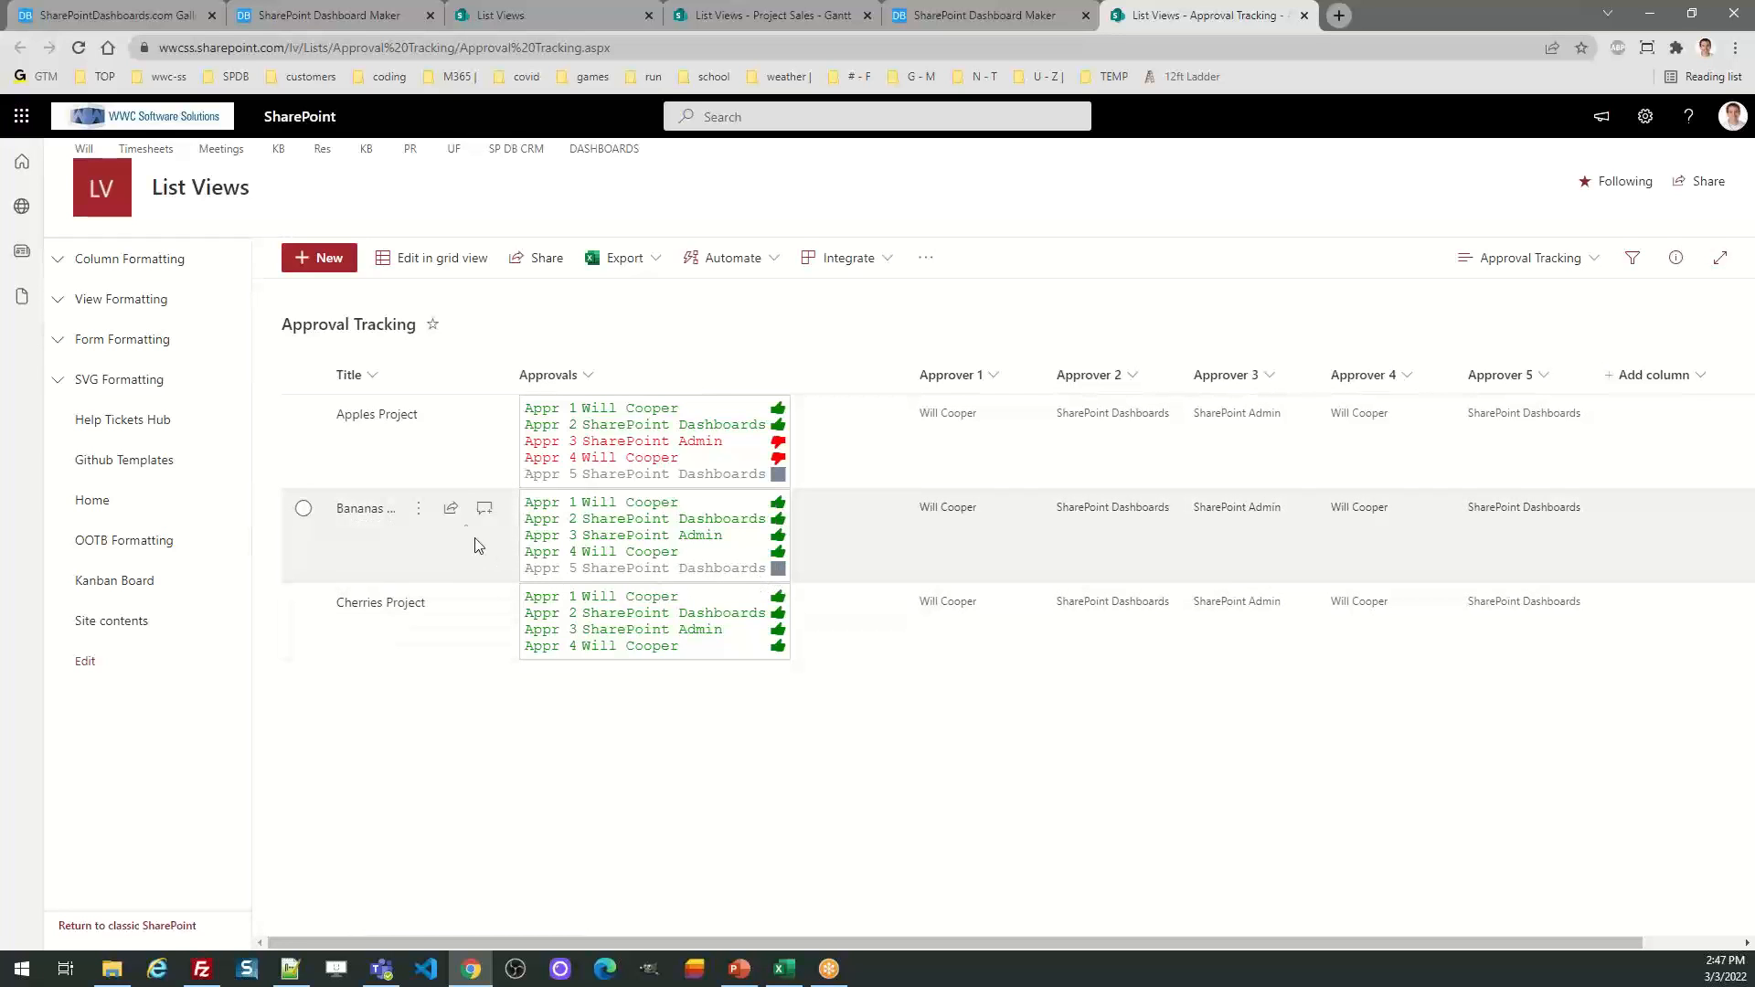
{"action": "left_click", "coordinate": [420, 509]}
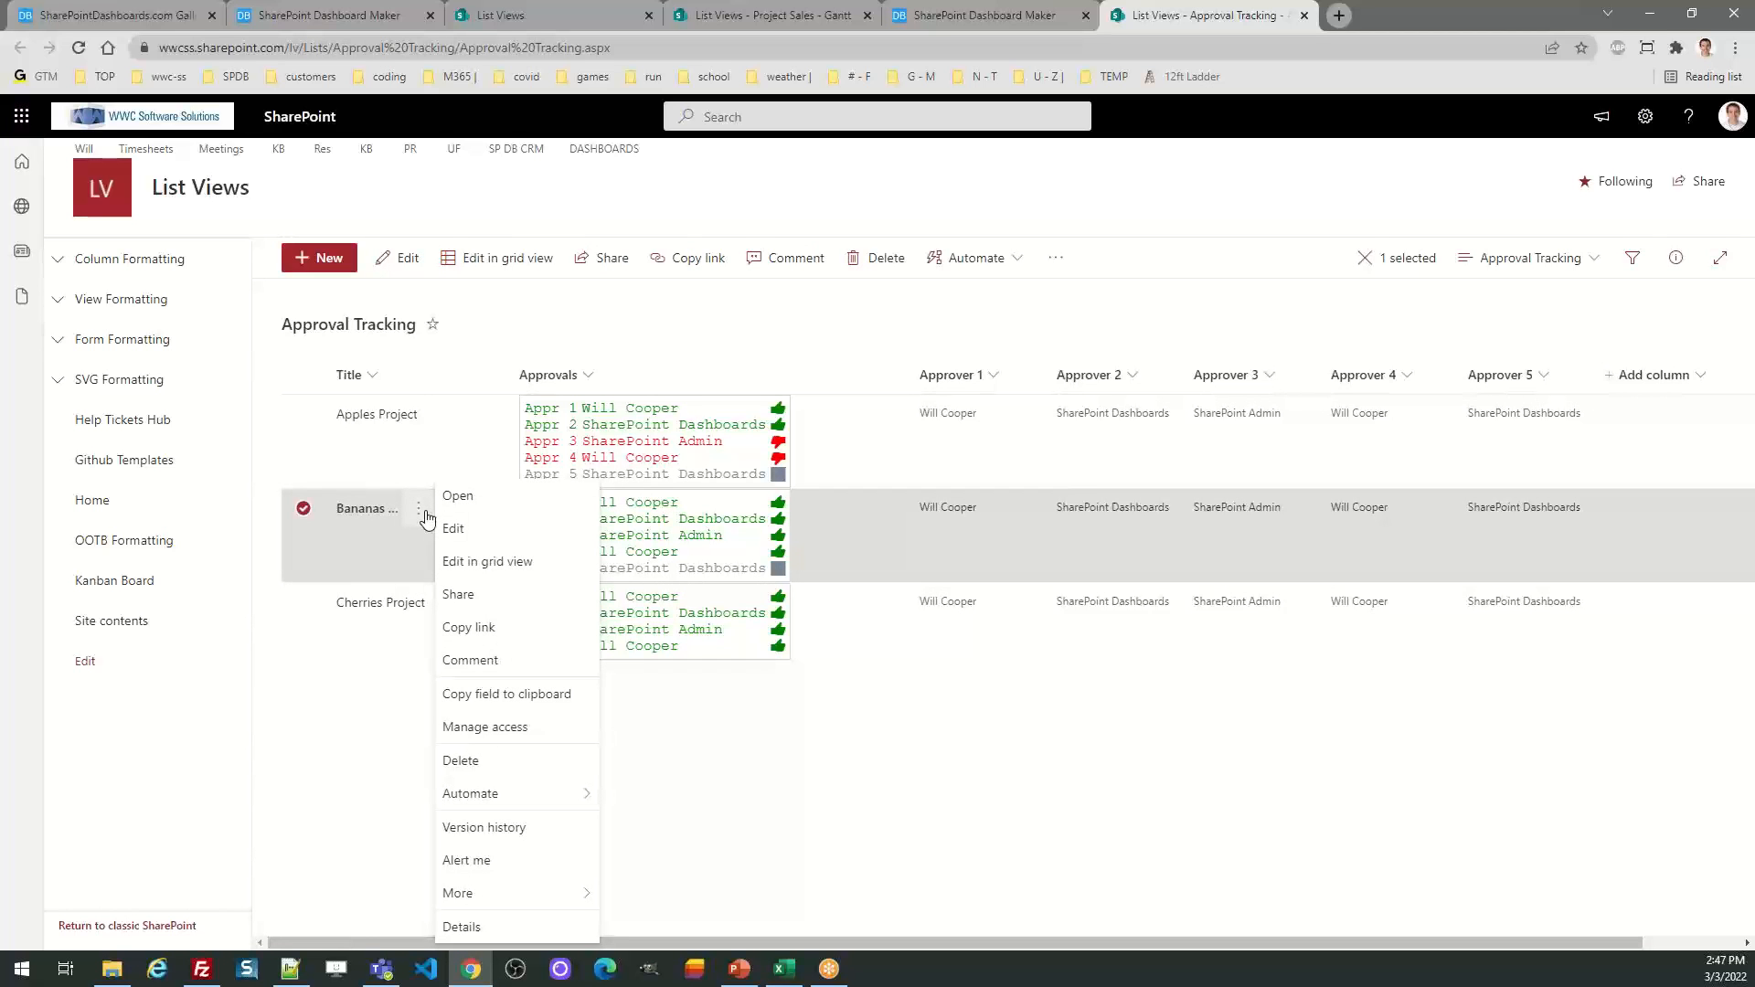
{"action": "left_click", "coordinate": [462, 528]}
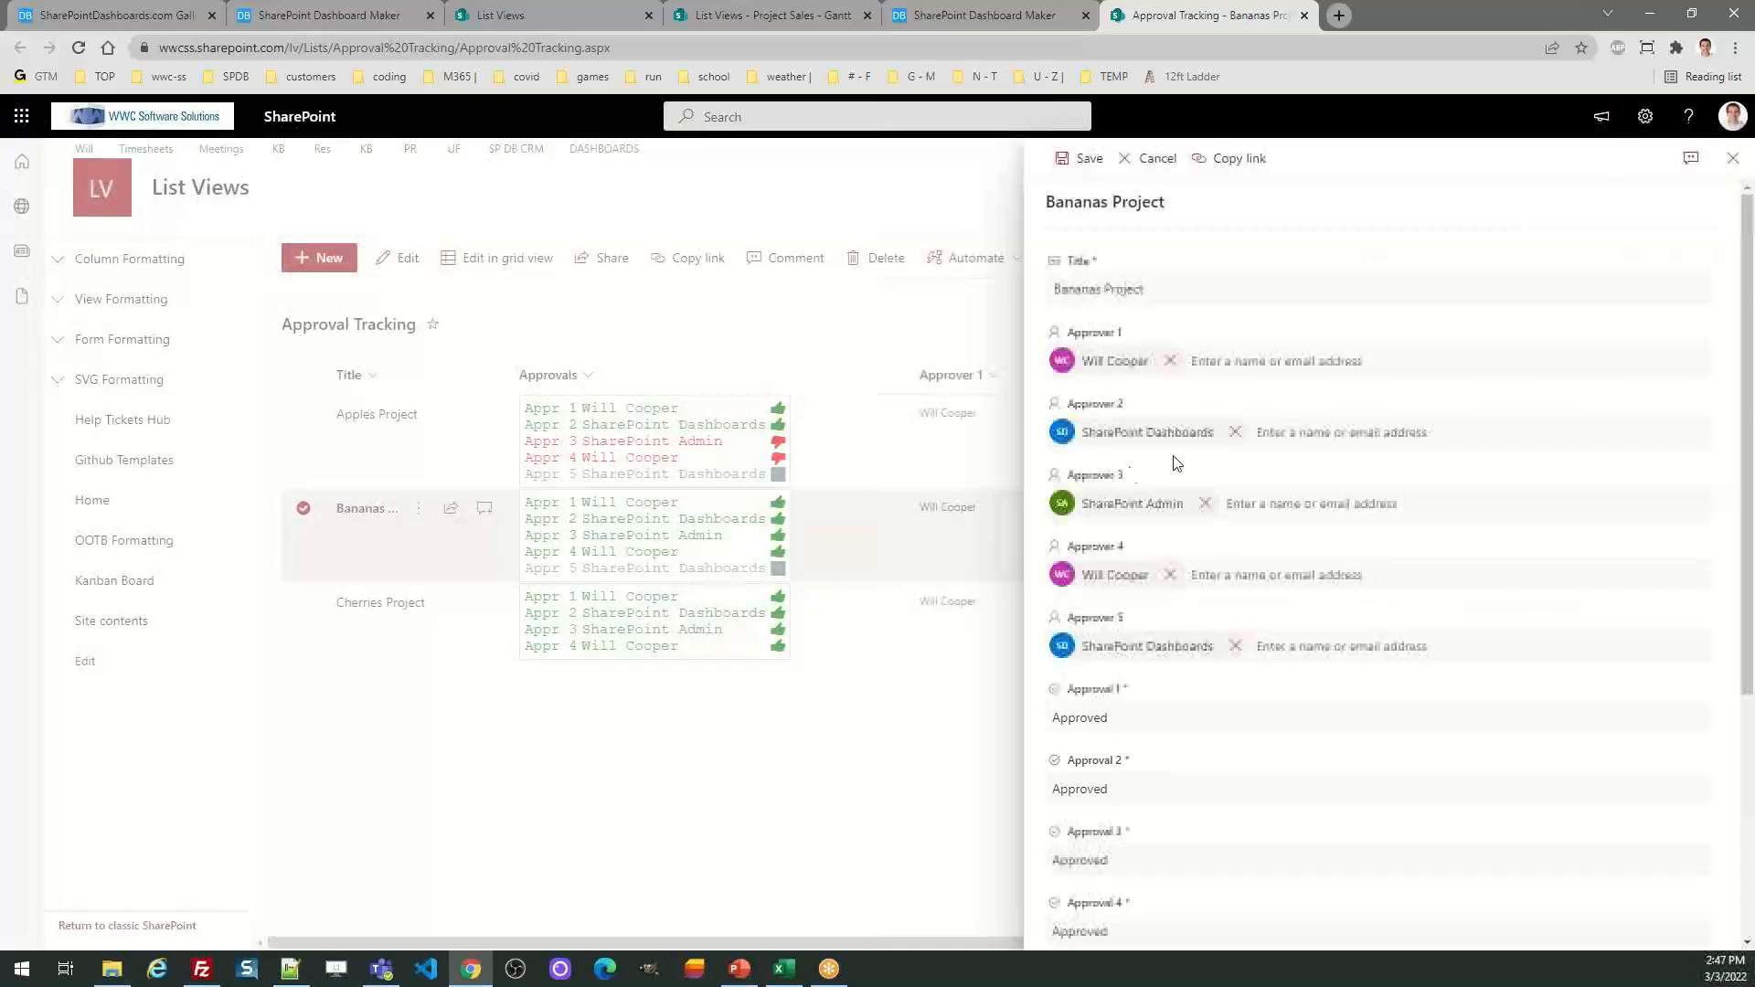
{"action": "scroll", "coordinate": [1207, 621], "scroll_direction": "down", "scroll_amount": 3}
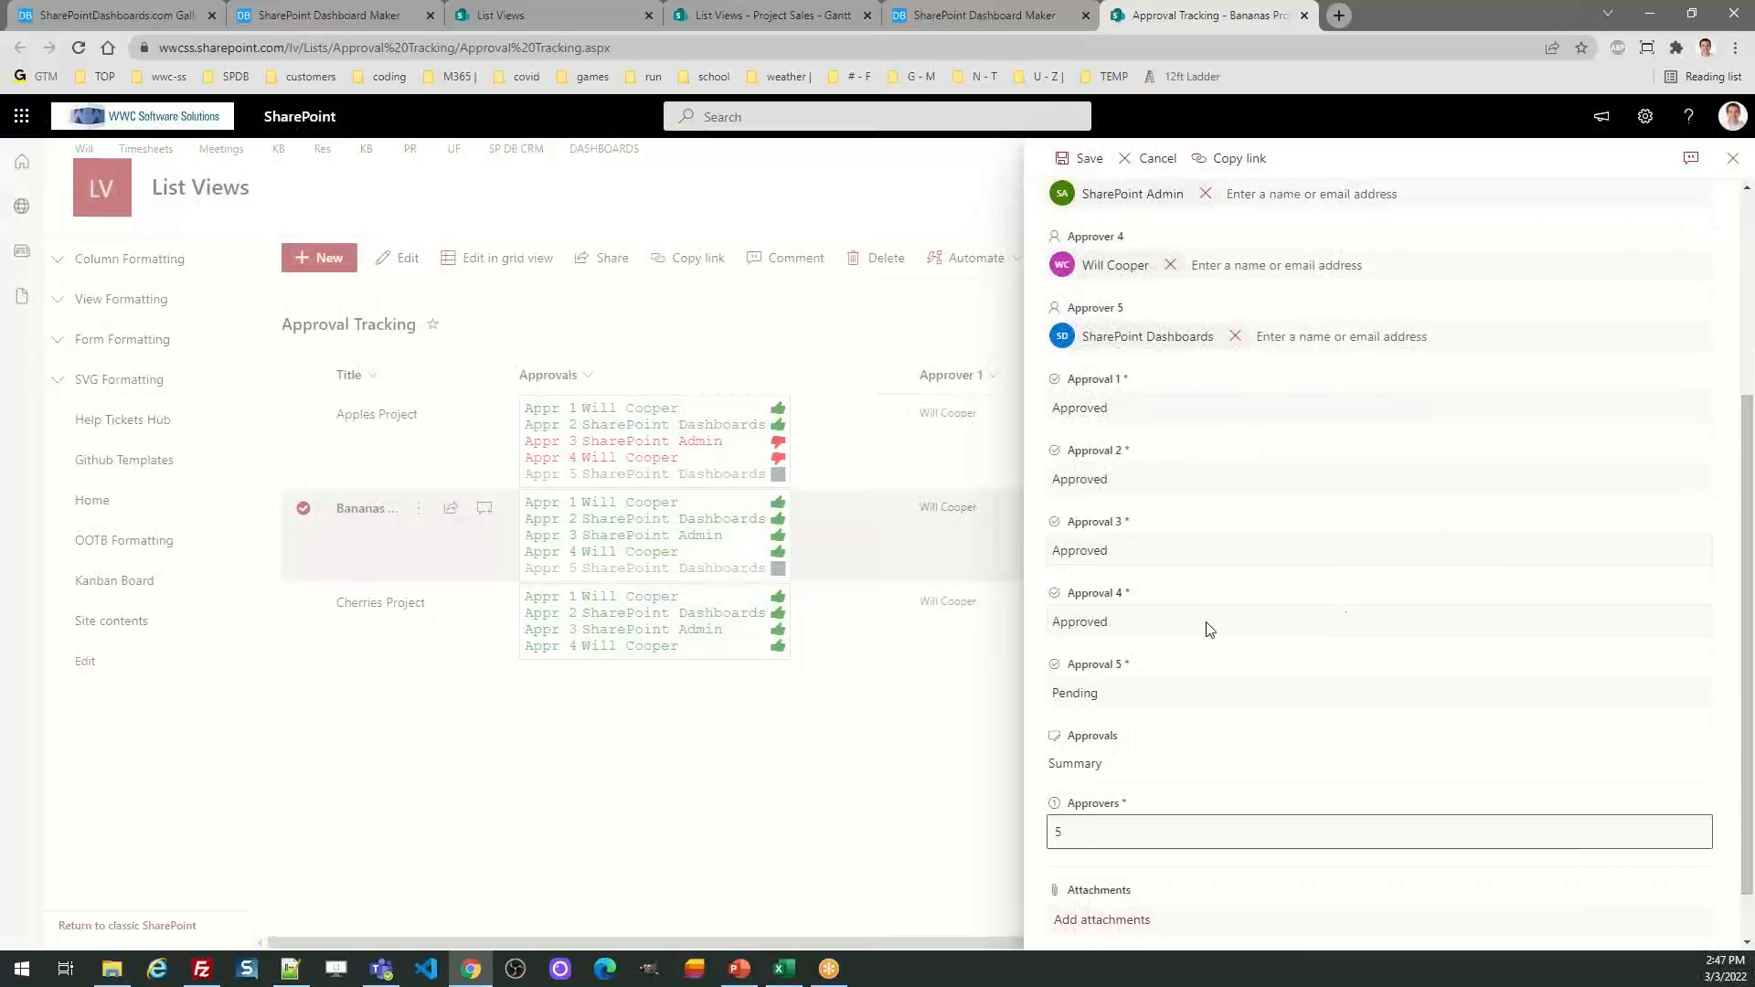
{"action": "left_click", "coordinate": [1143, 698]}
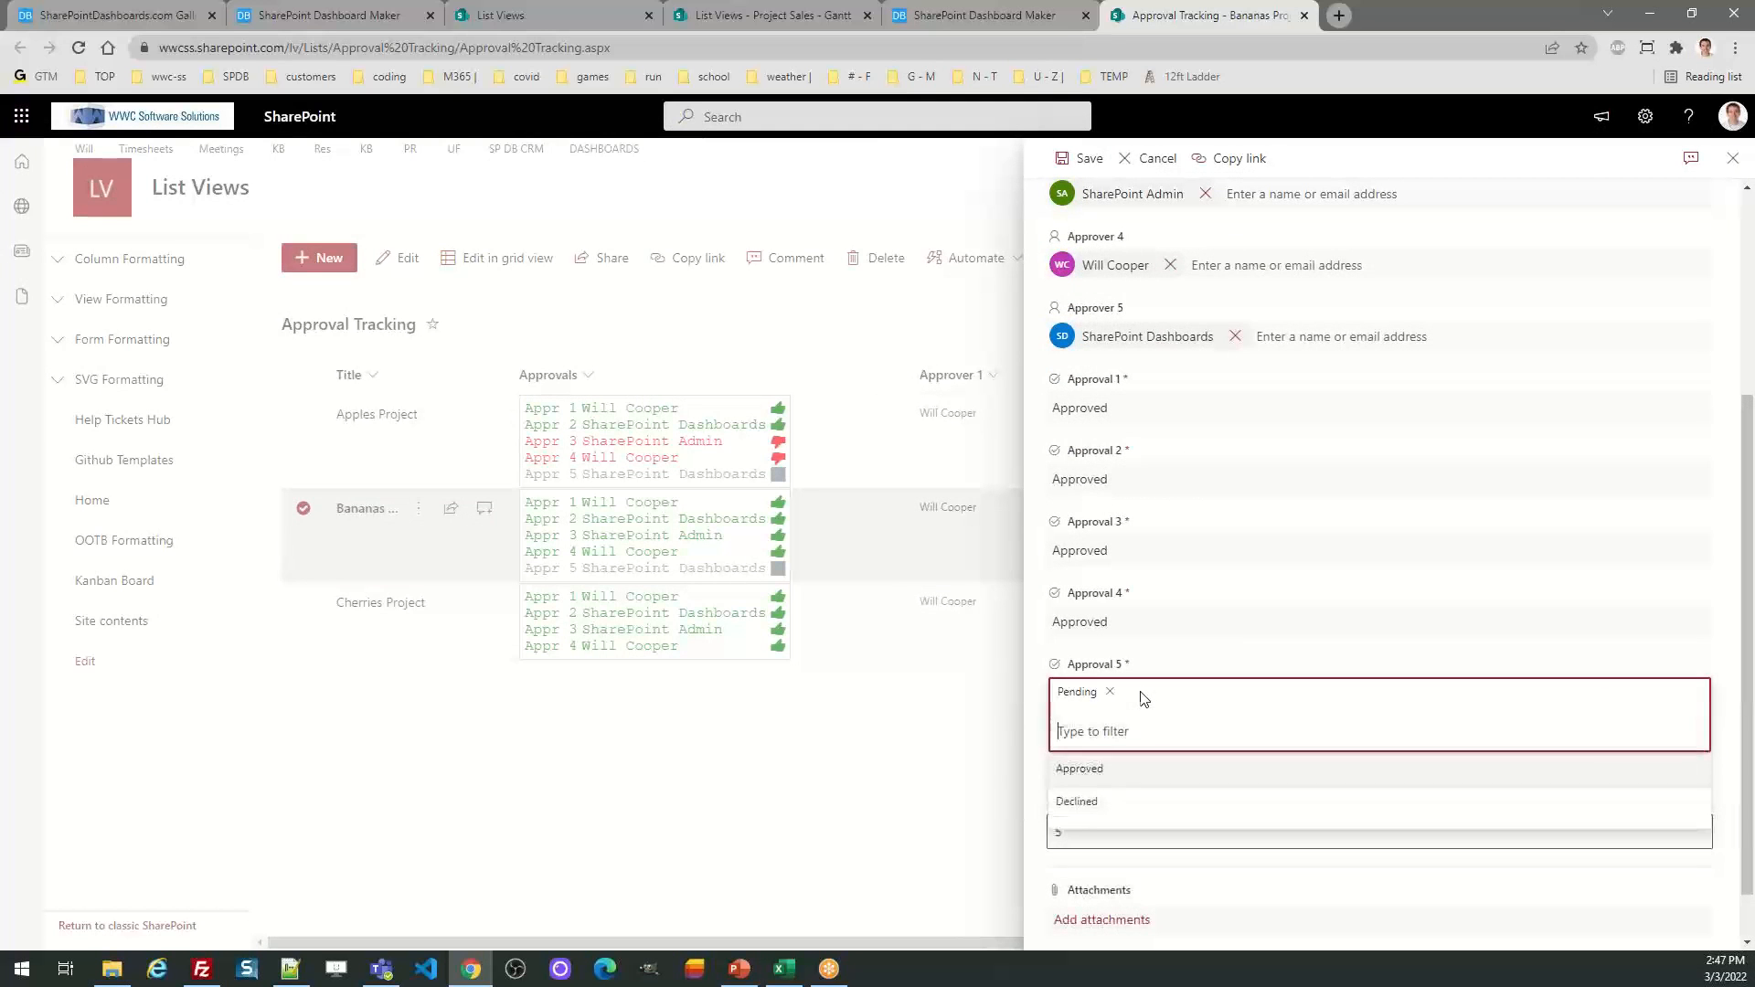
{"action": "left_click", "coordinate": [1087, 803]}
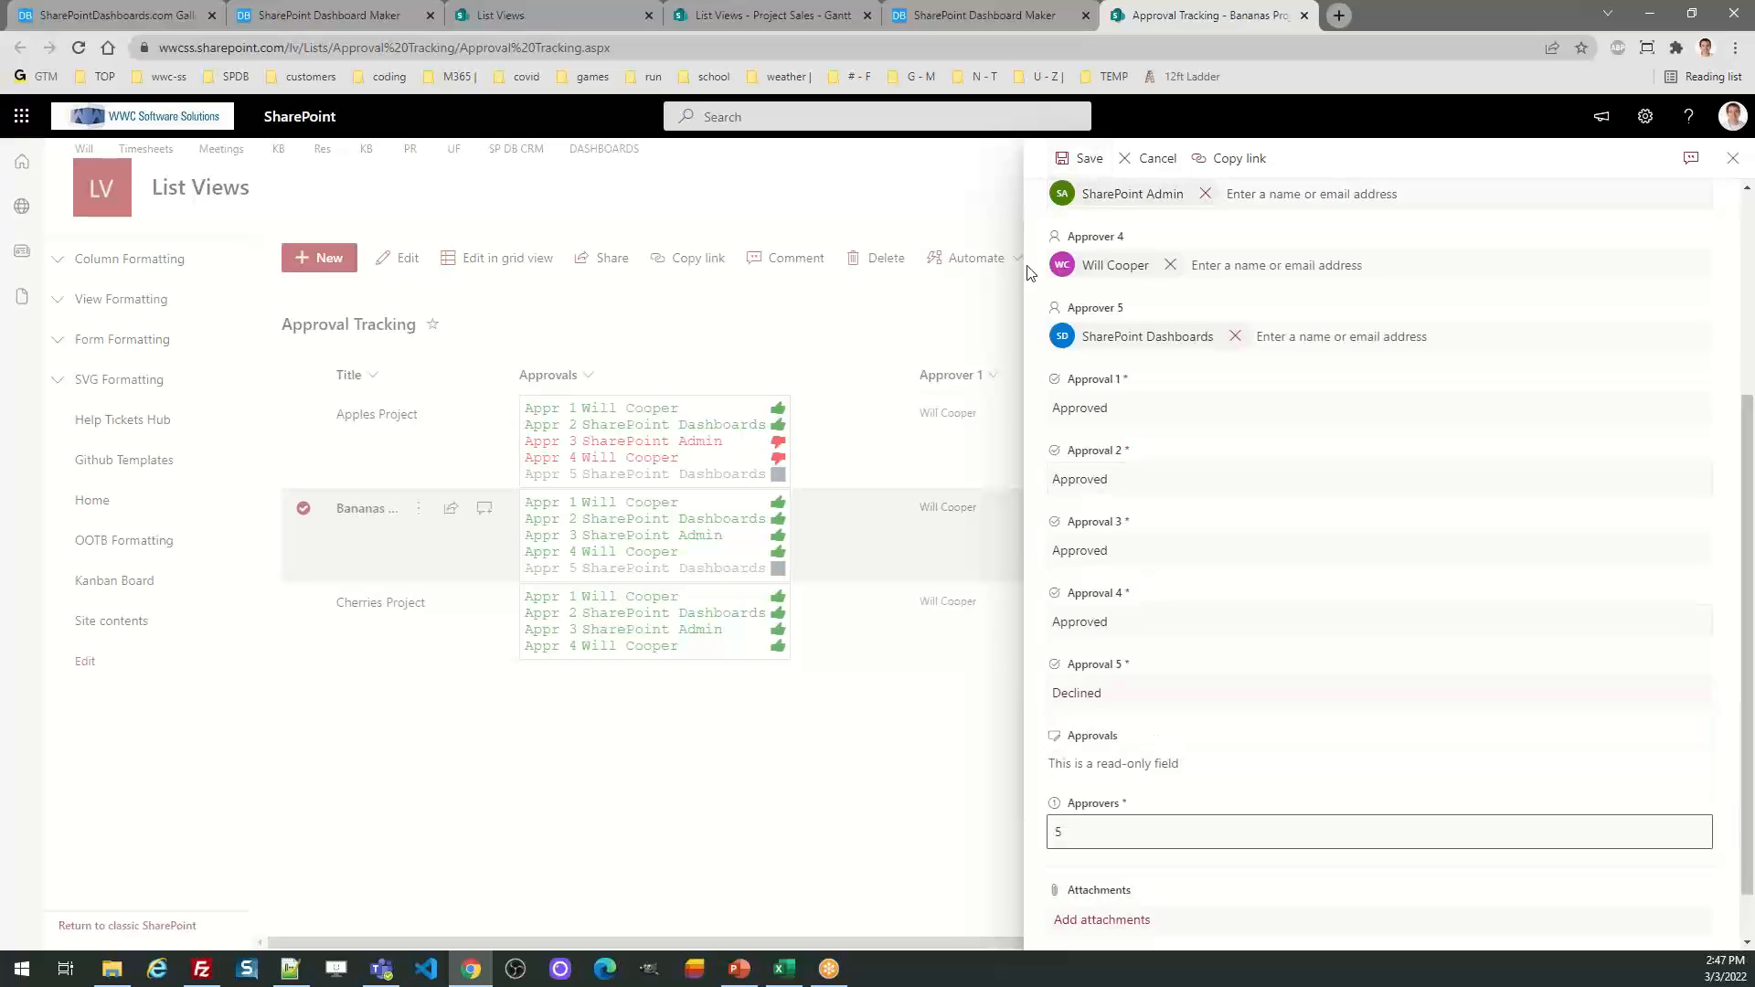
{"action": "left_click", "coordinate": [1081, 158]}
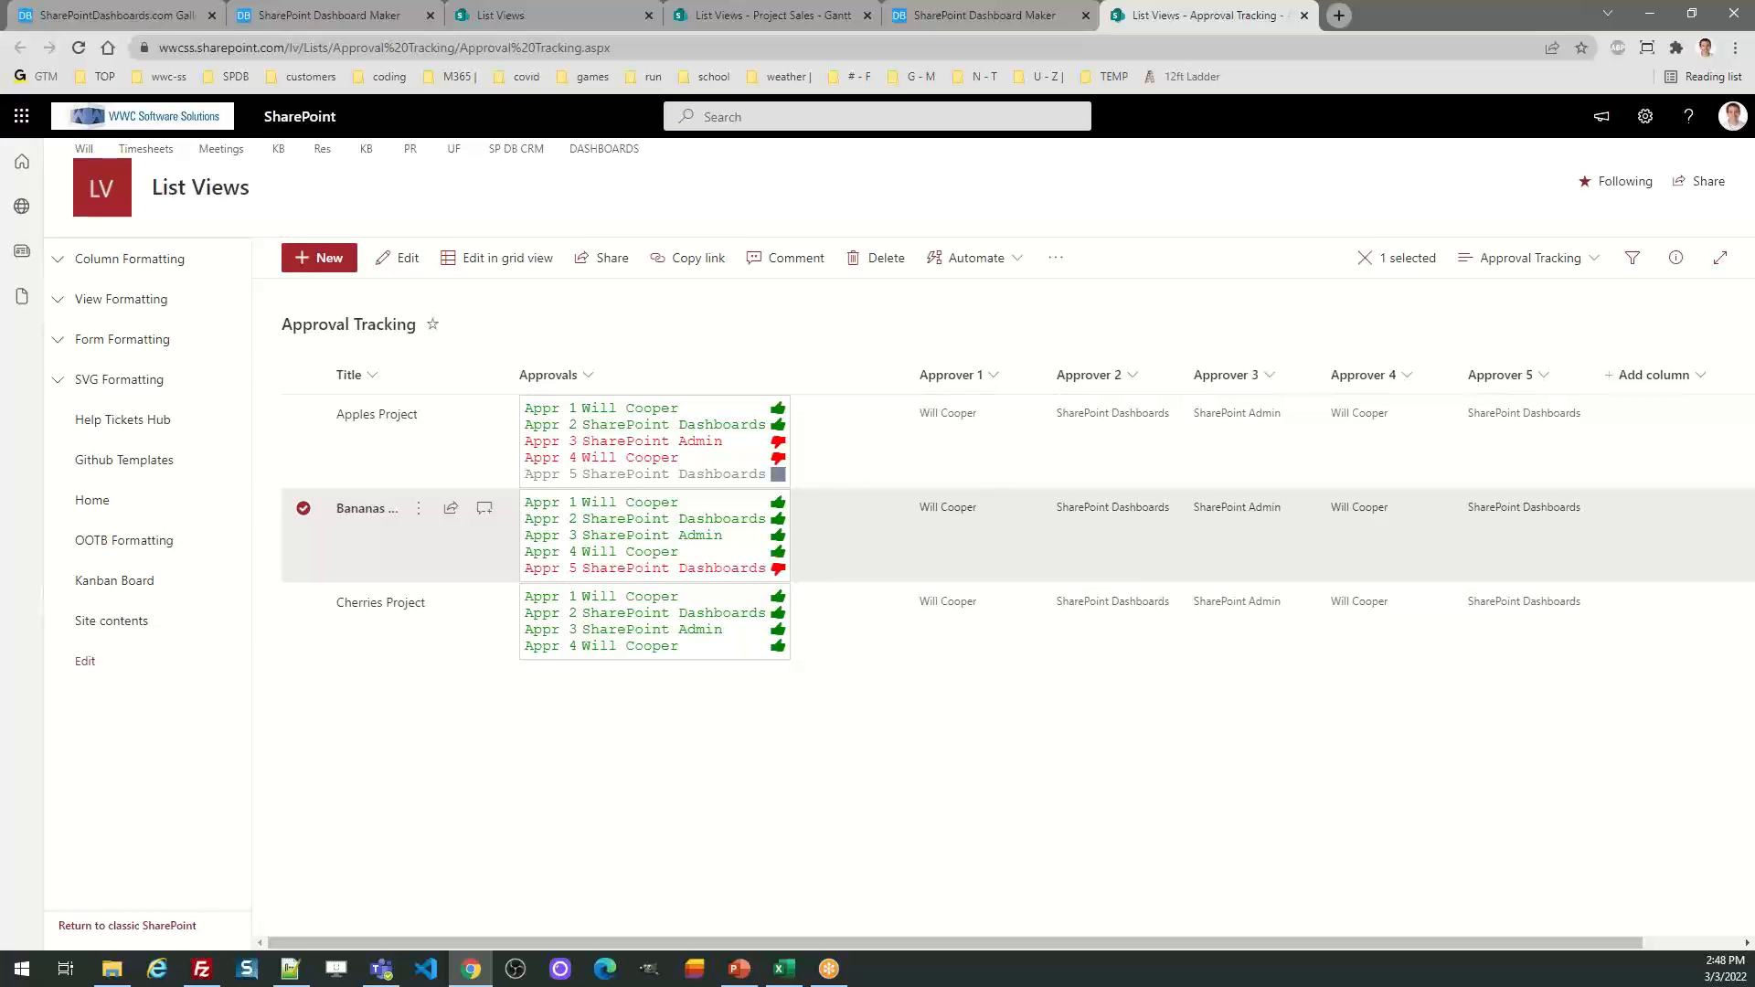
Open the Image Tiles list's Image Tiles view, look over the project image tiles, and close the page
{"action": "key", "text": "alt+Tab"}
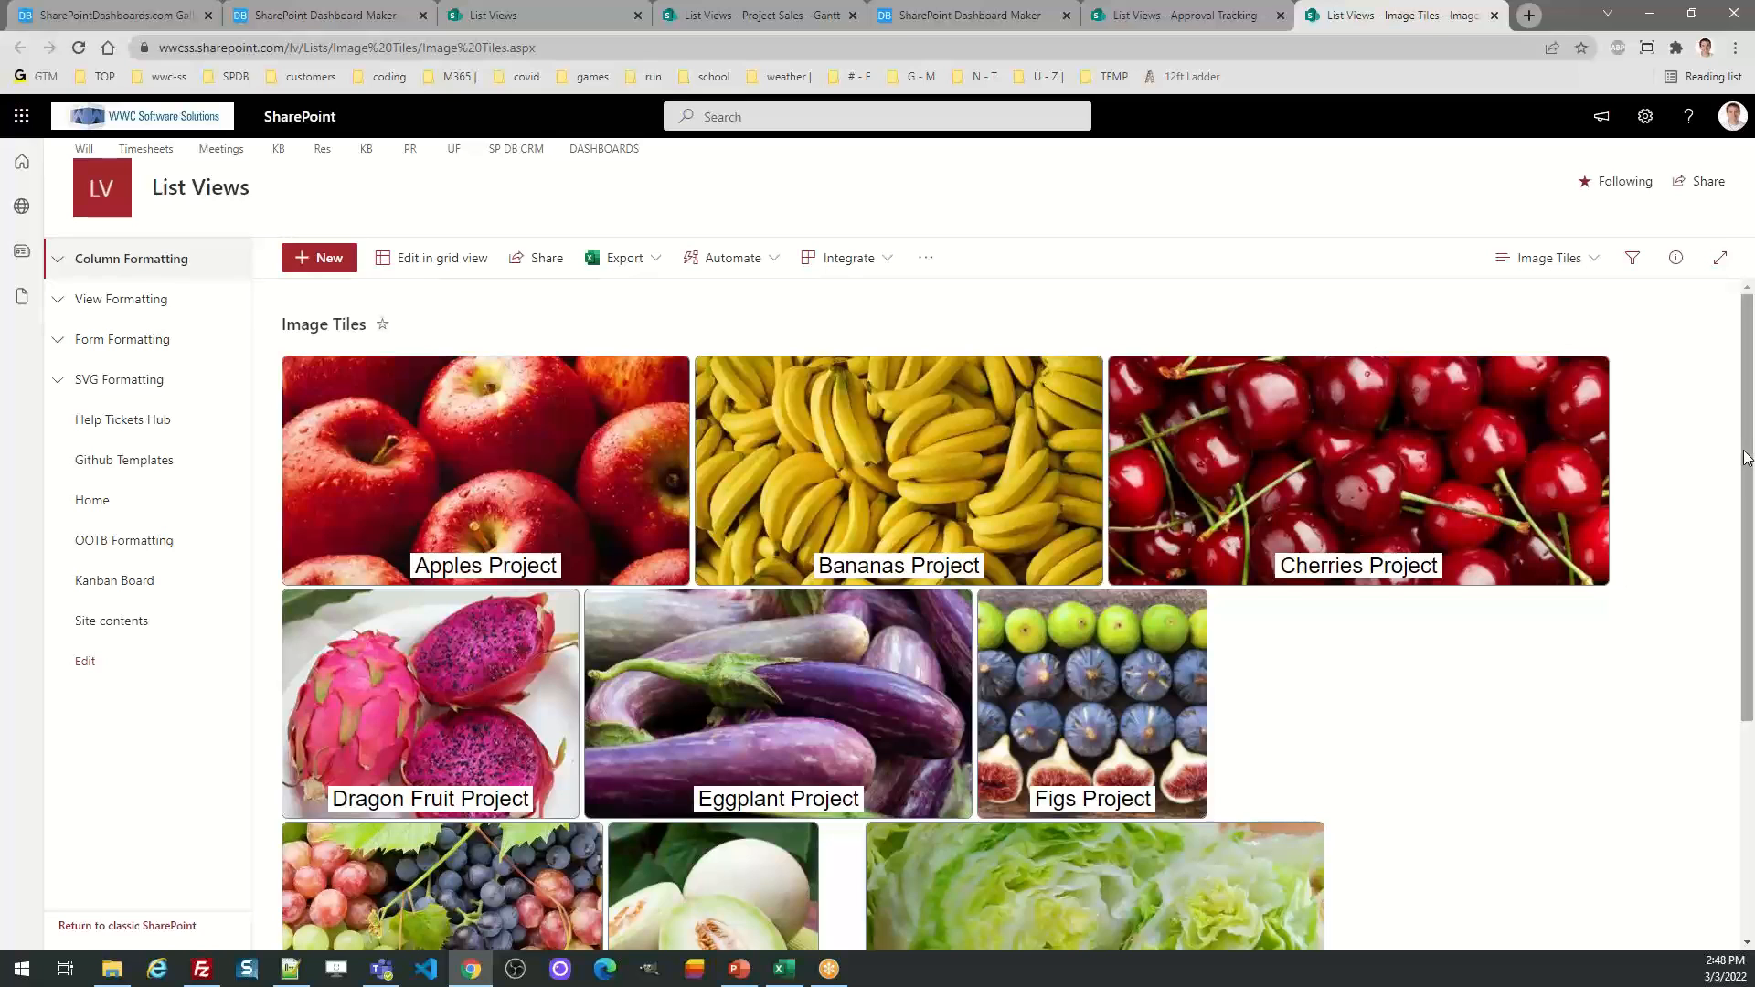
{"action": "mouse_move", "coordinate": [1744, 451]}
{"action": "left_mouse_down"}
{"action": "mouse_move", "coordinate": [1746, 672]}
{"action": "mouse_move", "coordinate": [1739, 427]}
{"action": "left_mouse_up"}
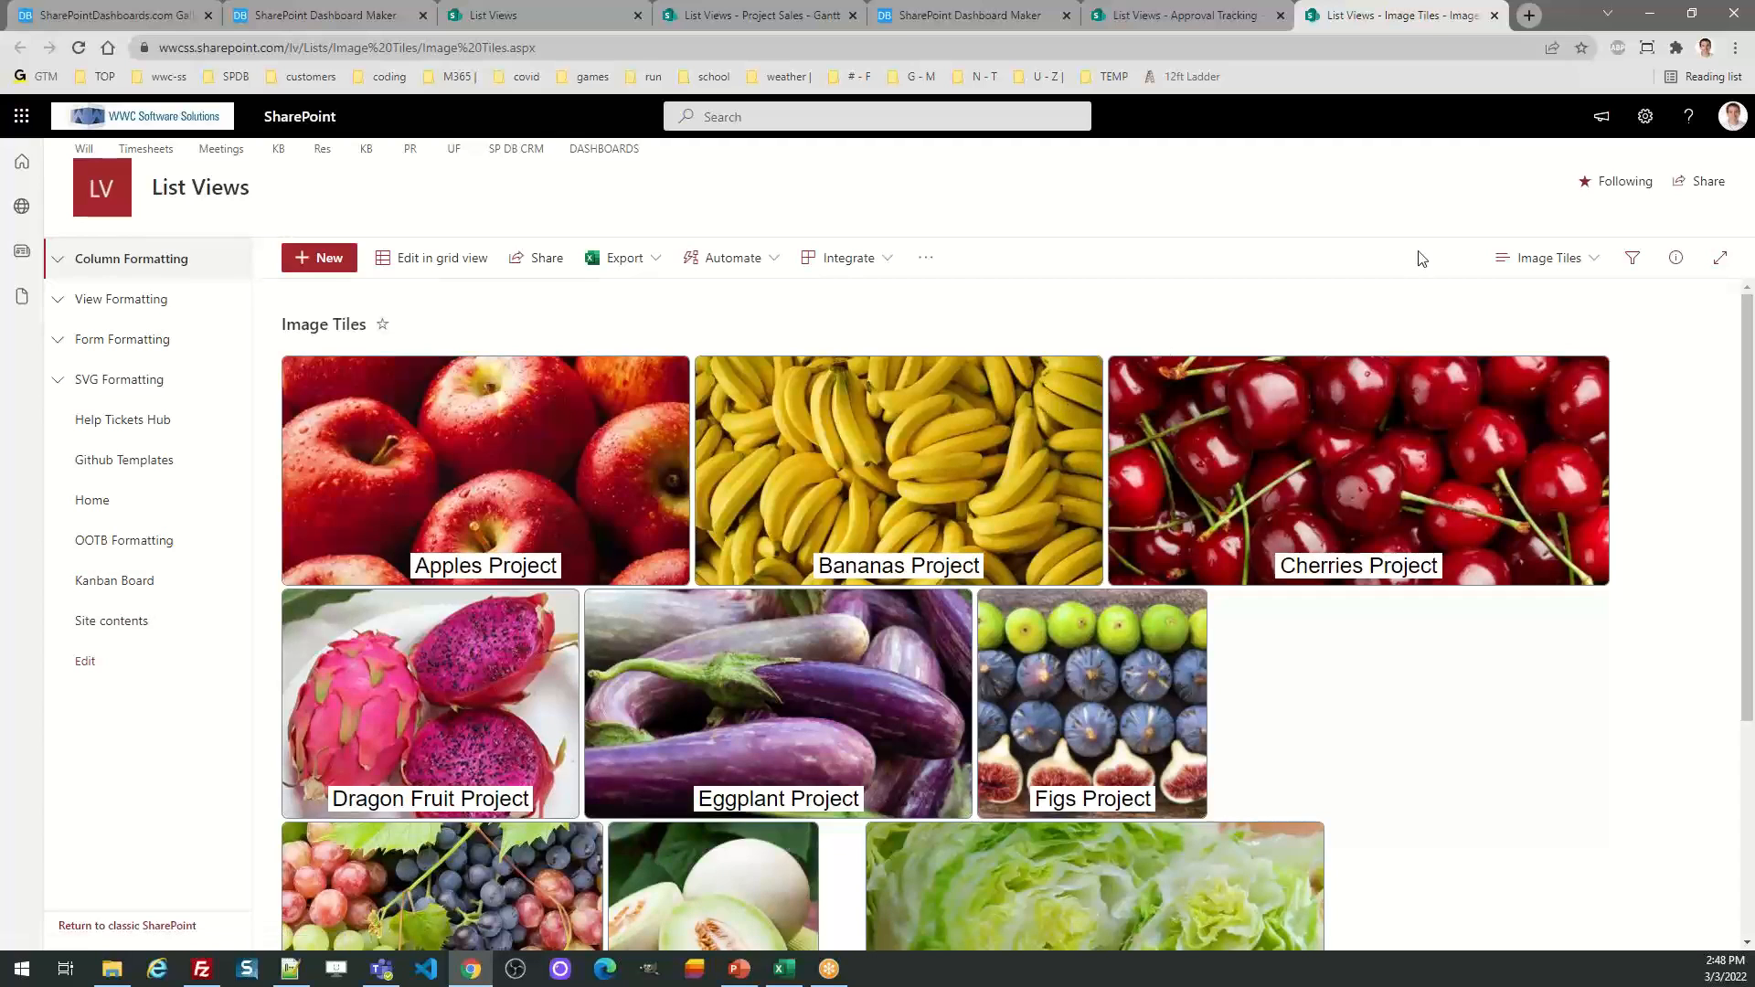
{"action": "left_click", "coordinate": [1495, 15]}
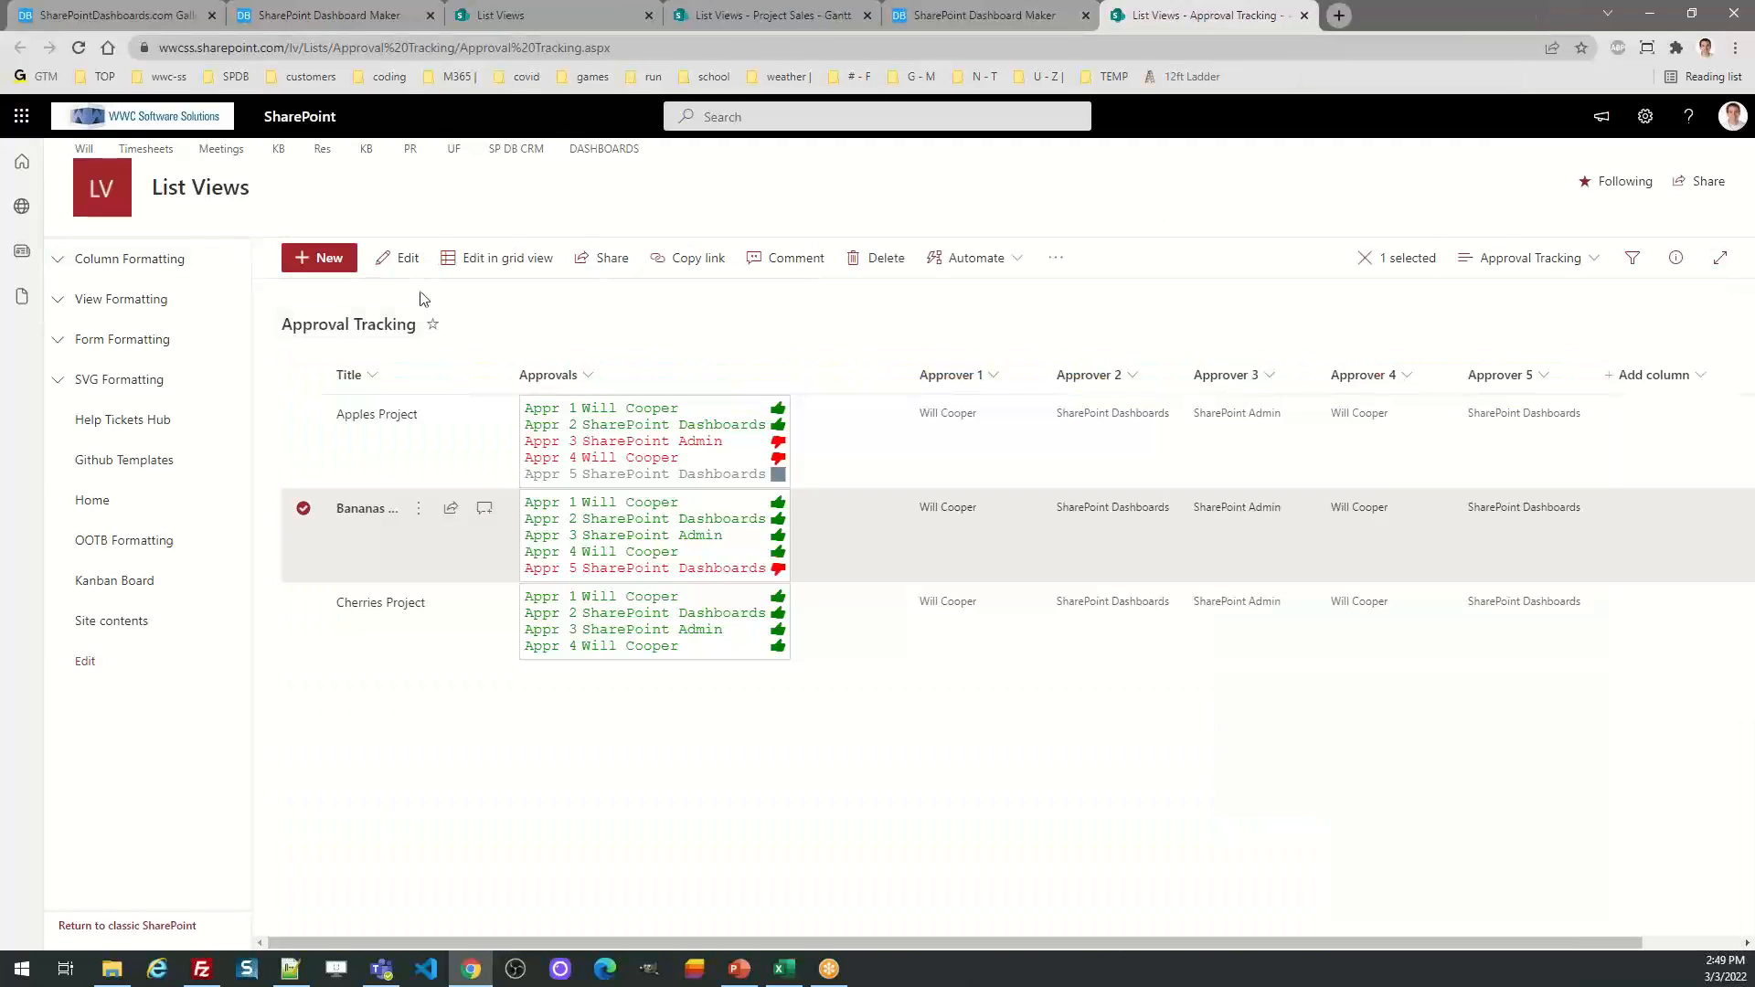
Open the Navigation Home page, replace the Approval Tracking page with the List Views page, and return to Navigation Home
{"action": "key", "text": "alt+Tab"}
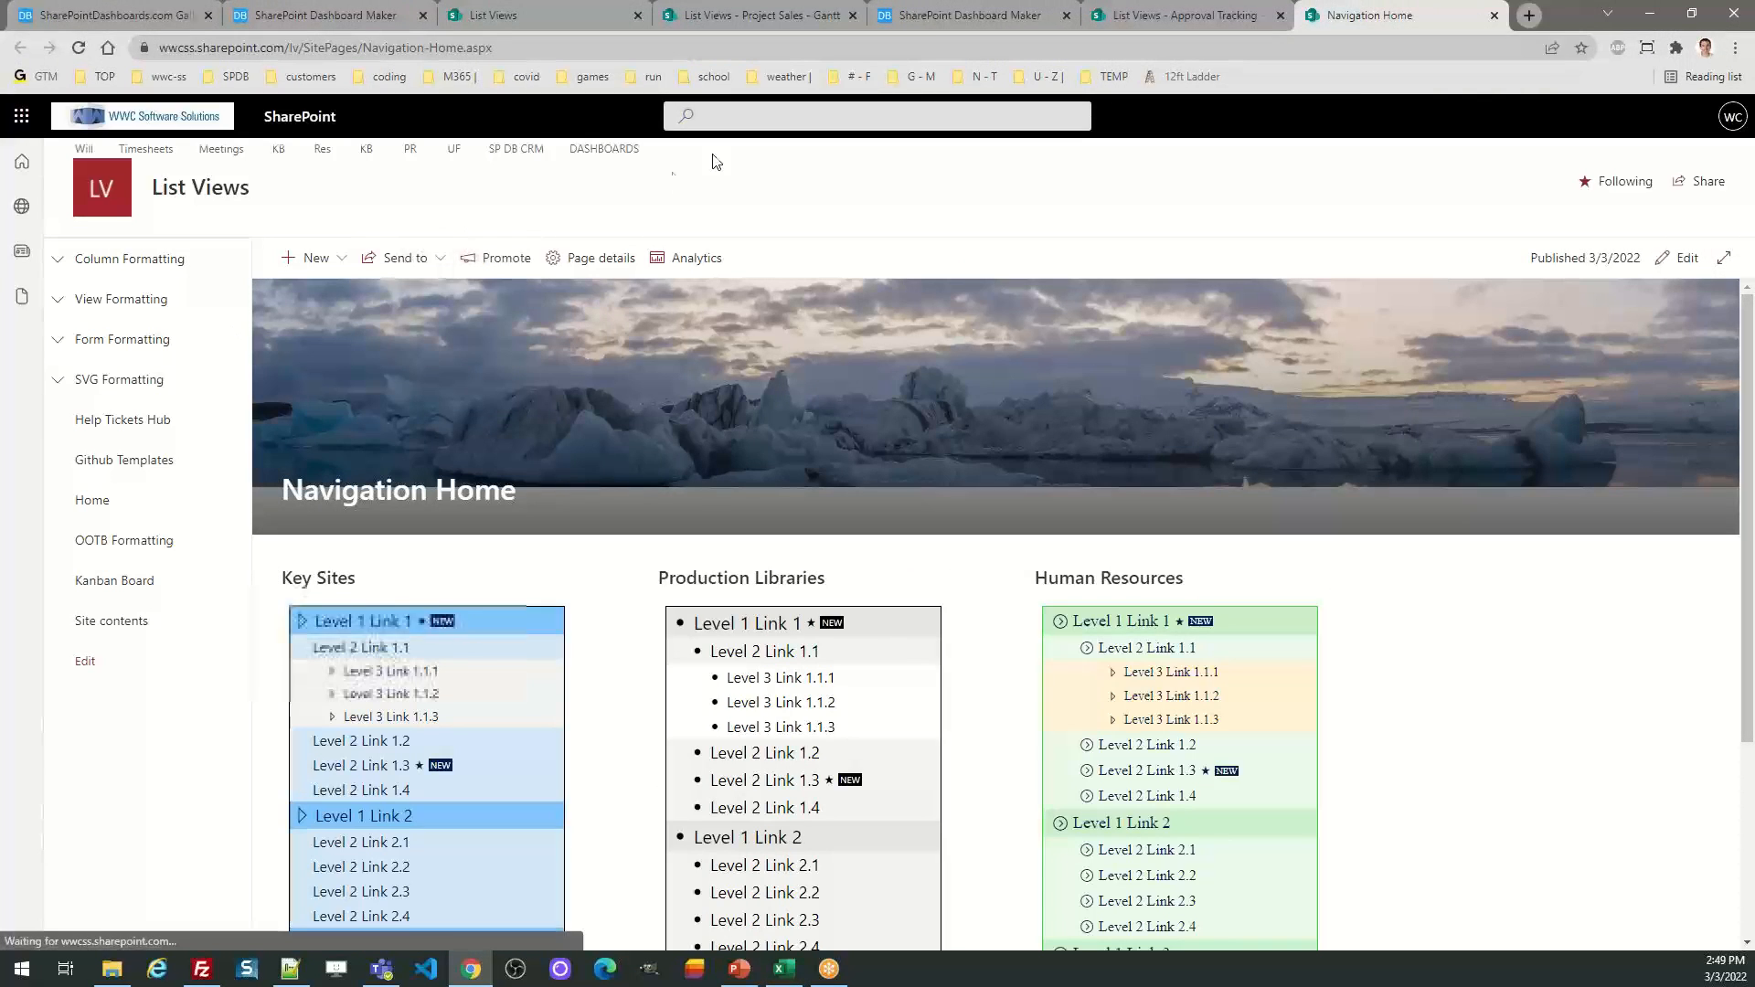
{"action": "left_click", "coordinate": [1192, 16]}
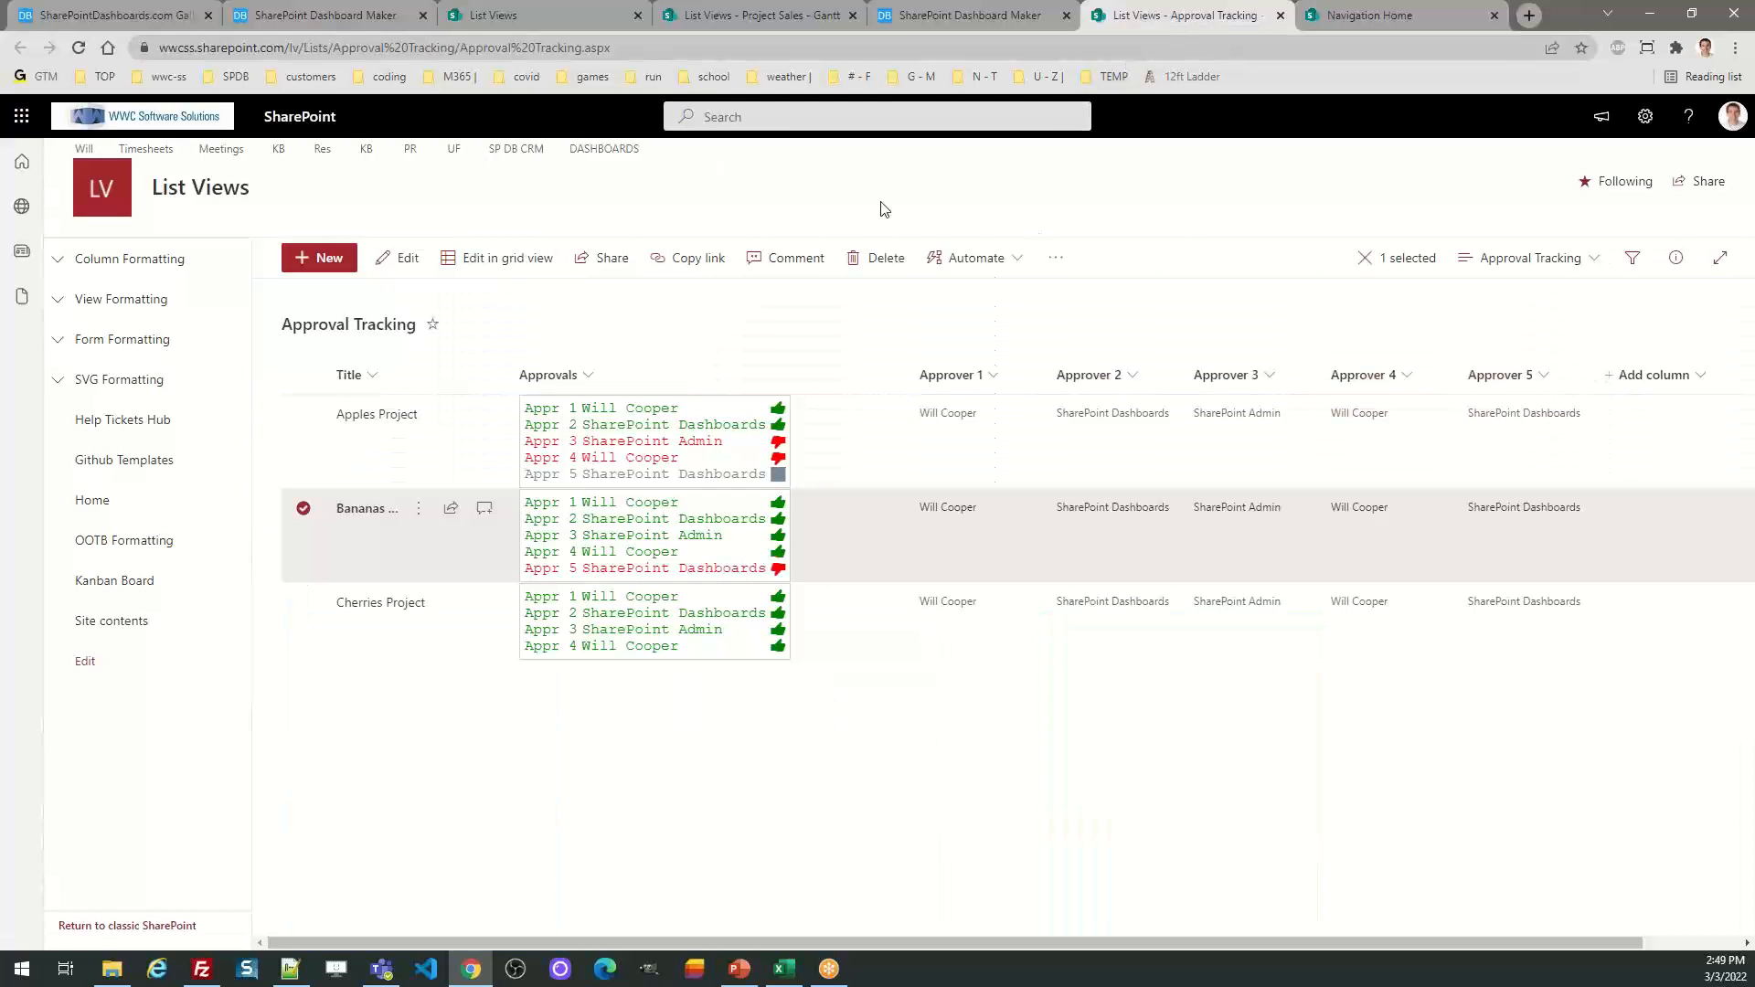
{"action": "left_click", "coordinate": [591, 152]}
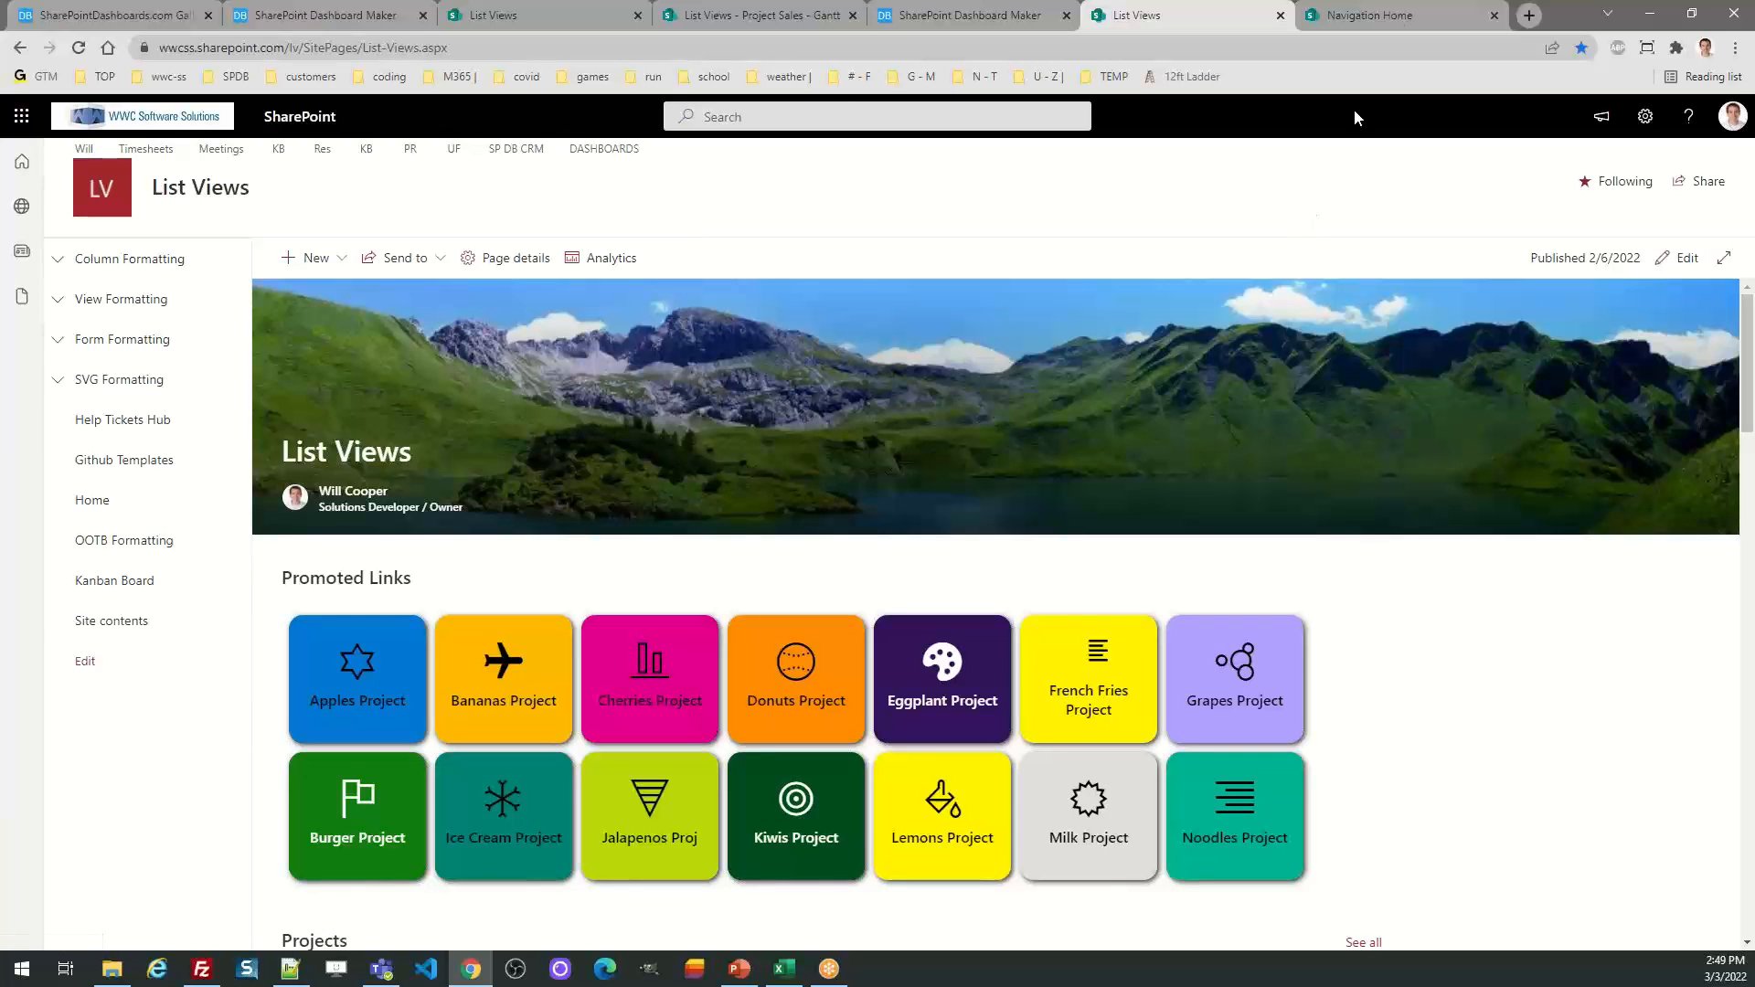
{"action": "left_click", "coordinate": [1402, 17]}
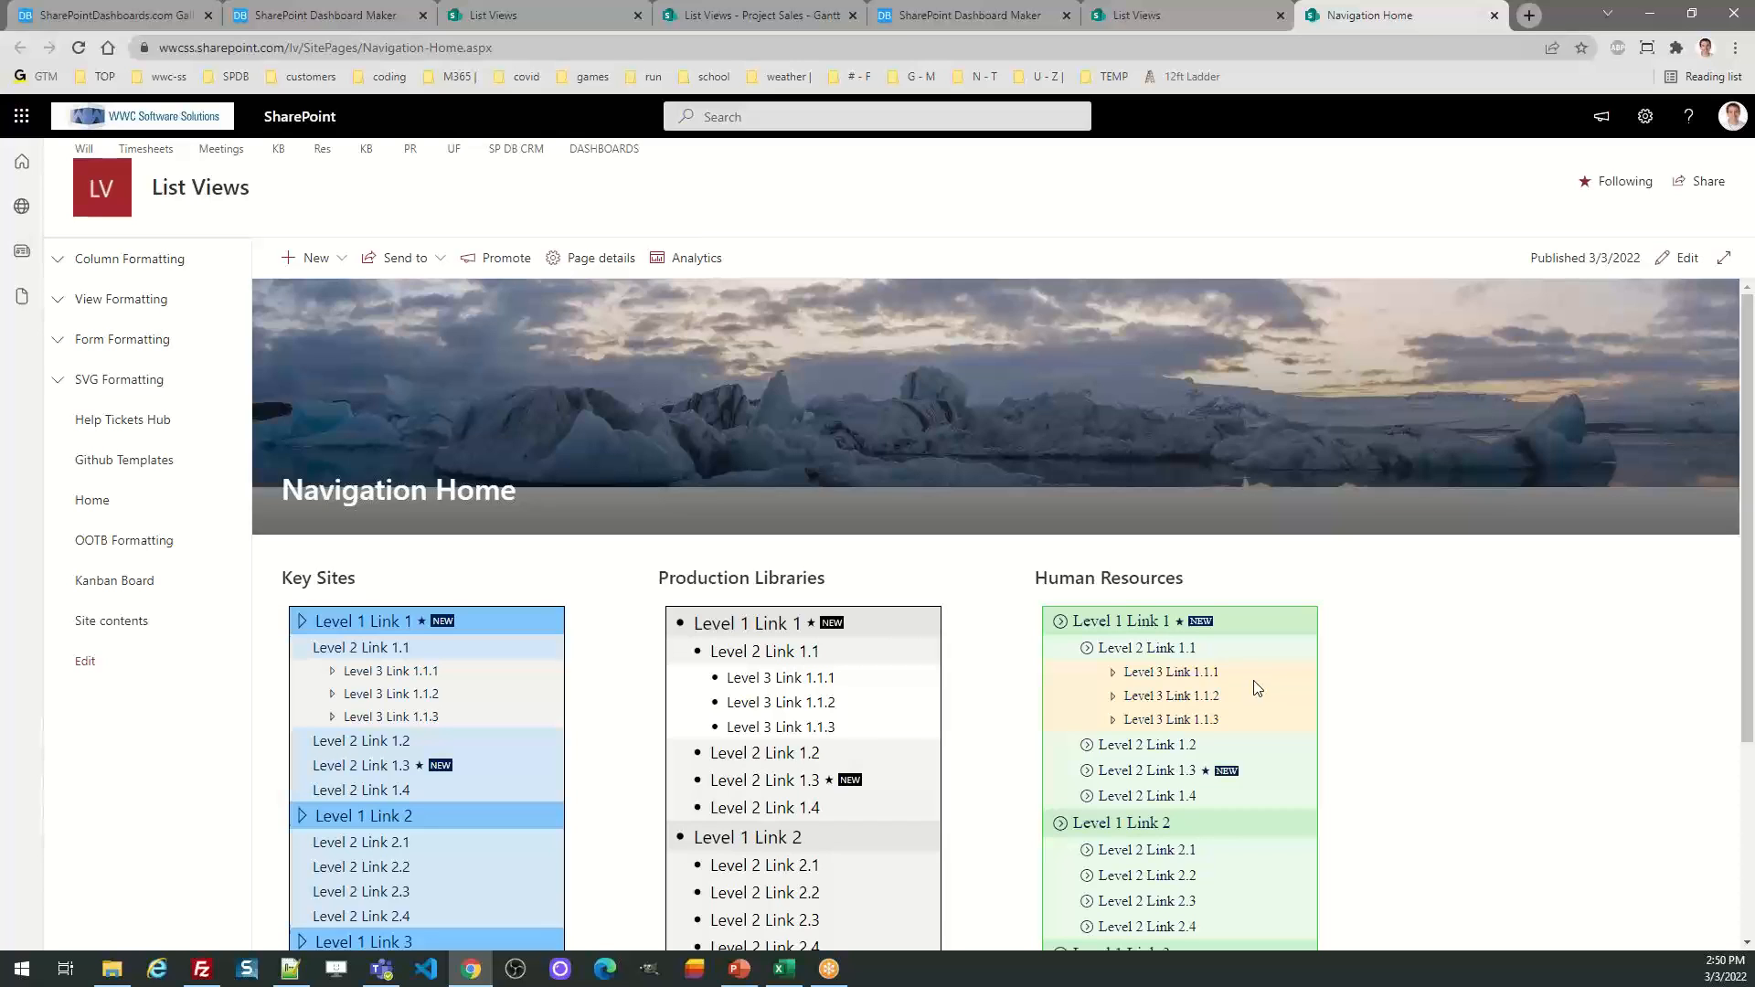
Examine the Key Sites navigation's link hierarchy, highlighting Level 1 Link 1, Level 2 Link 1.1 and the Level 3 links beneath it
{"action": "left_click_drag", "start_coordinate": [1750, 448], "coordinate": [1742, 474]}
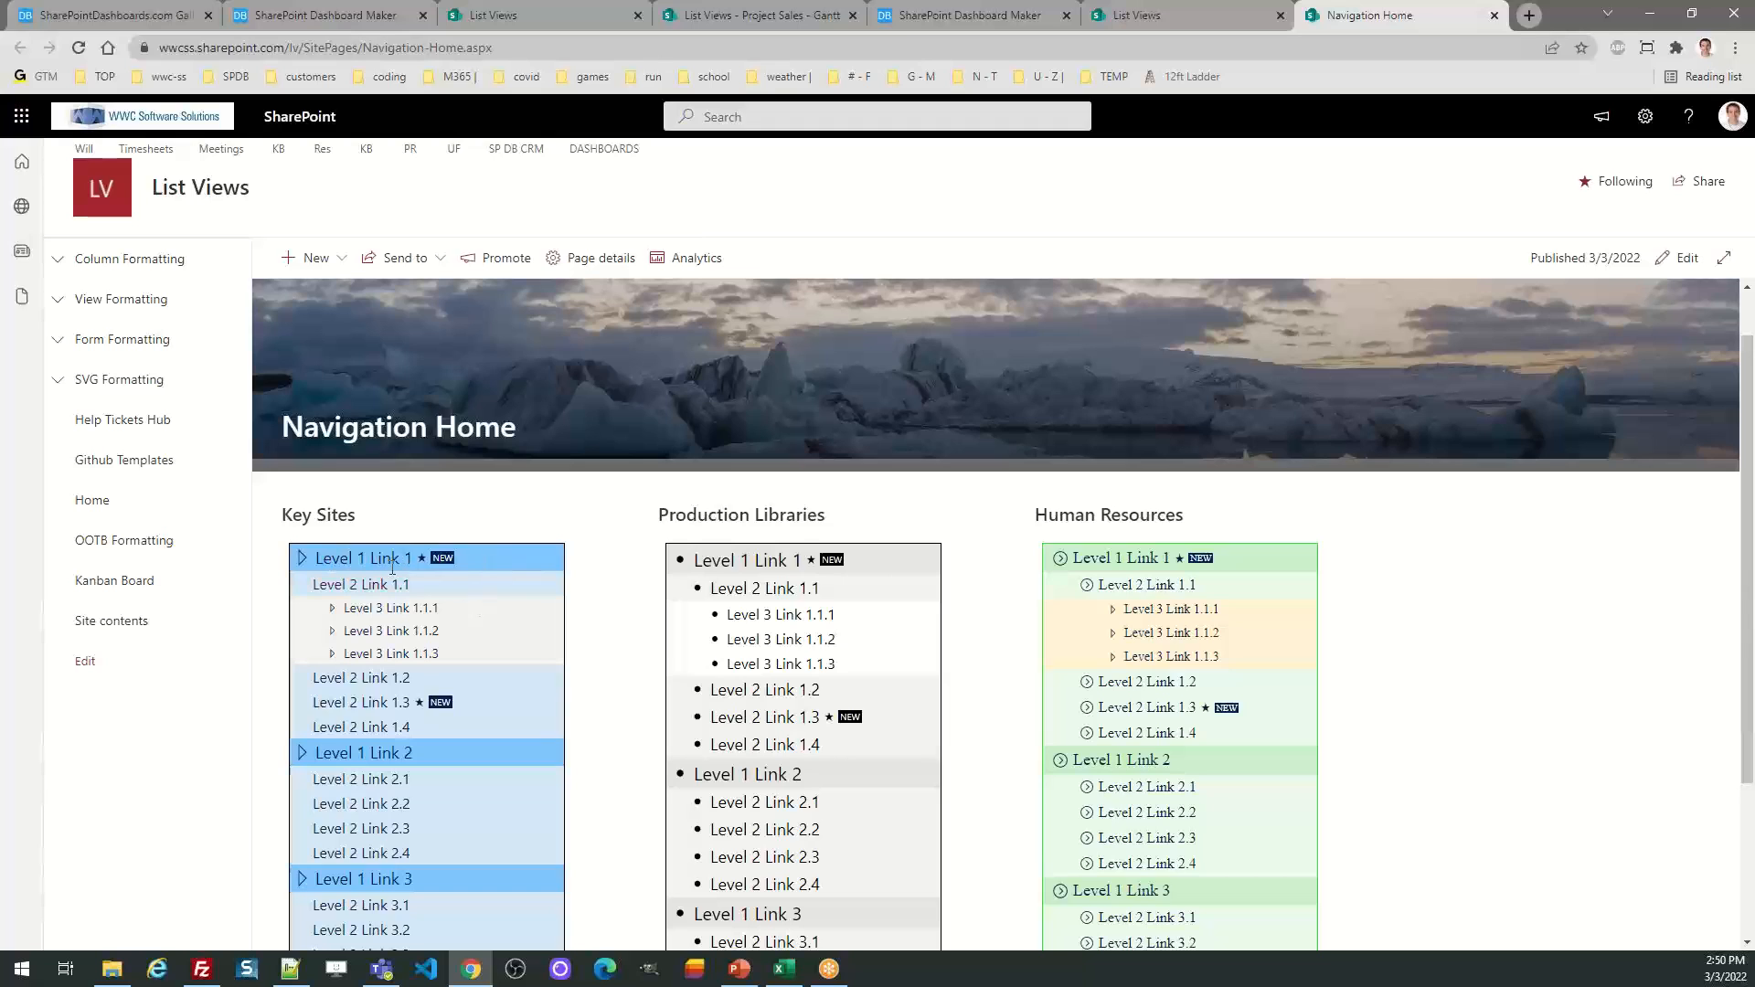
{"action": "left_click_drag", "start_coordinate": [416, 559], "coordinate": [301, 554]}
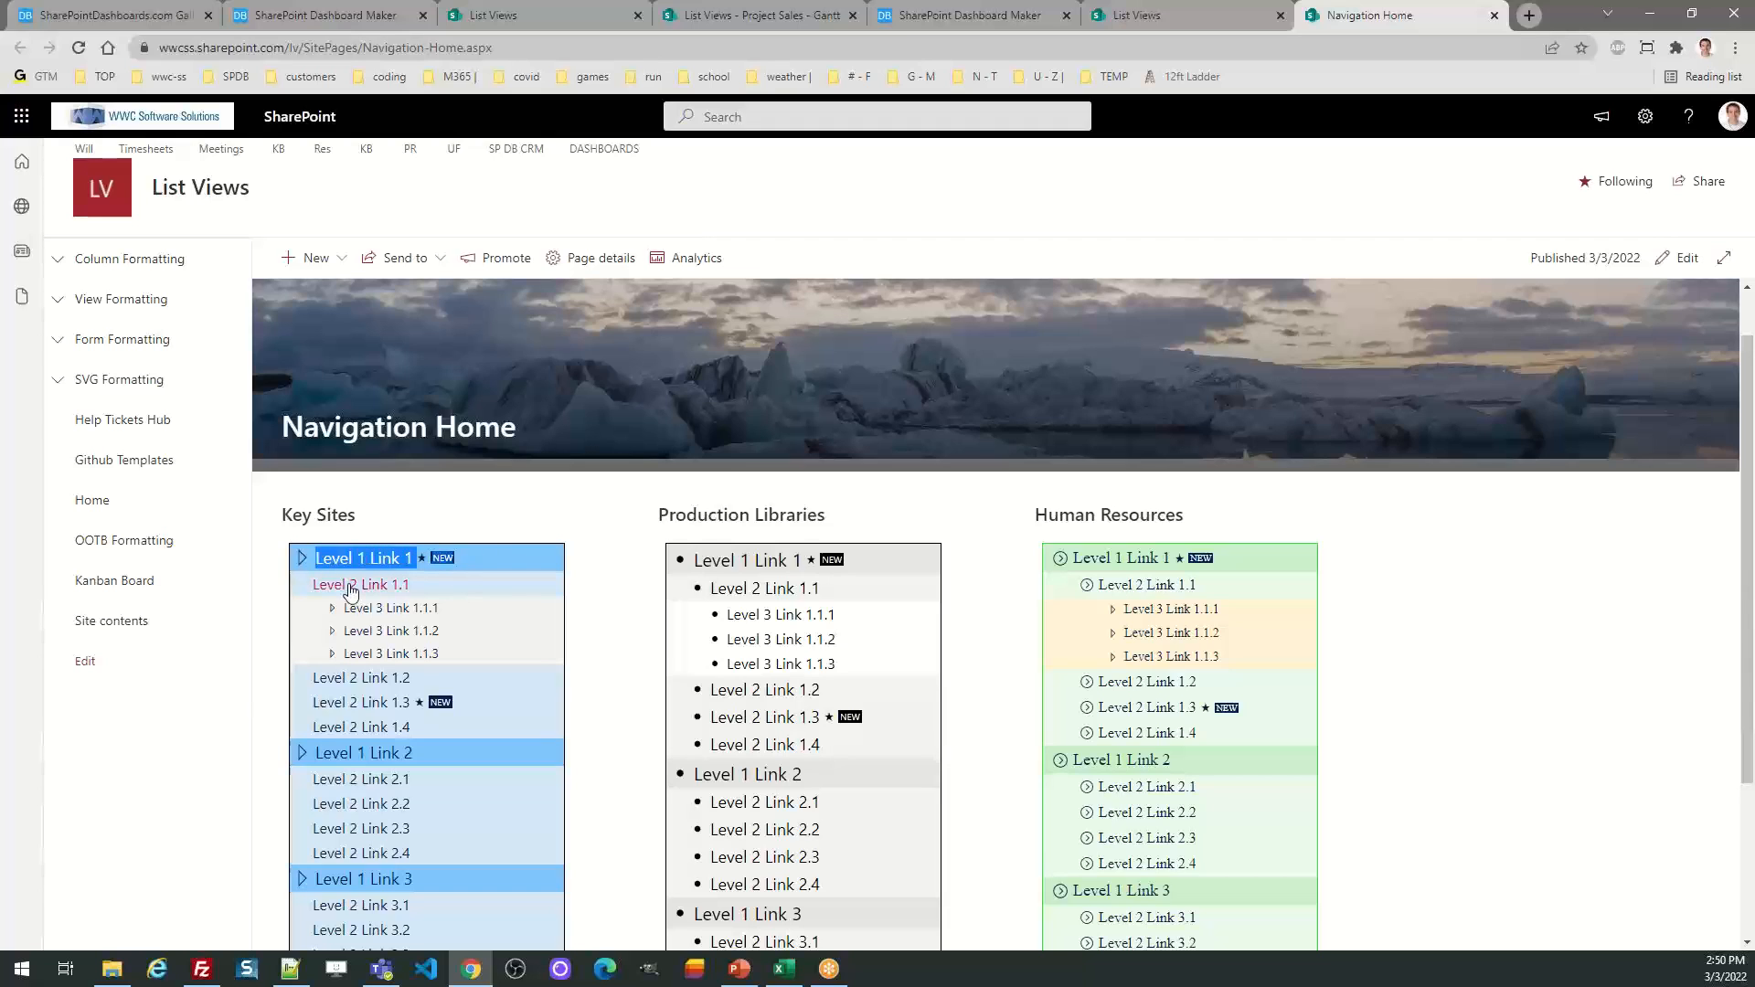
{"action": "left_click_drag", "start_coordinate": [414, 585], "coordinate": [307, 588]}
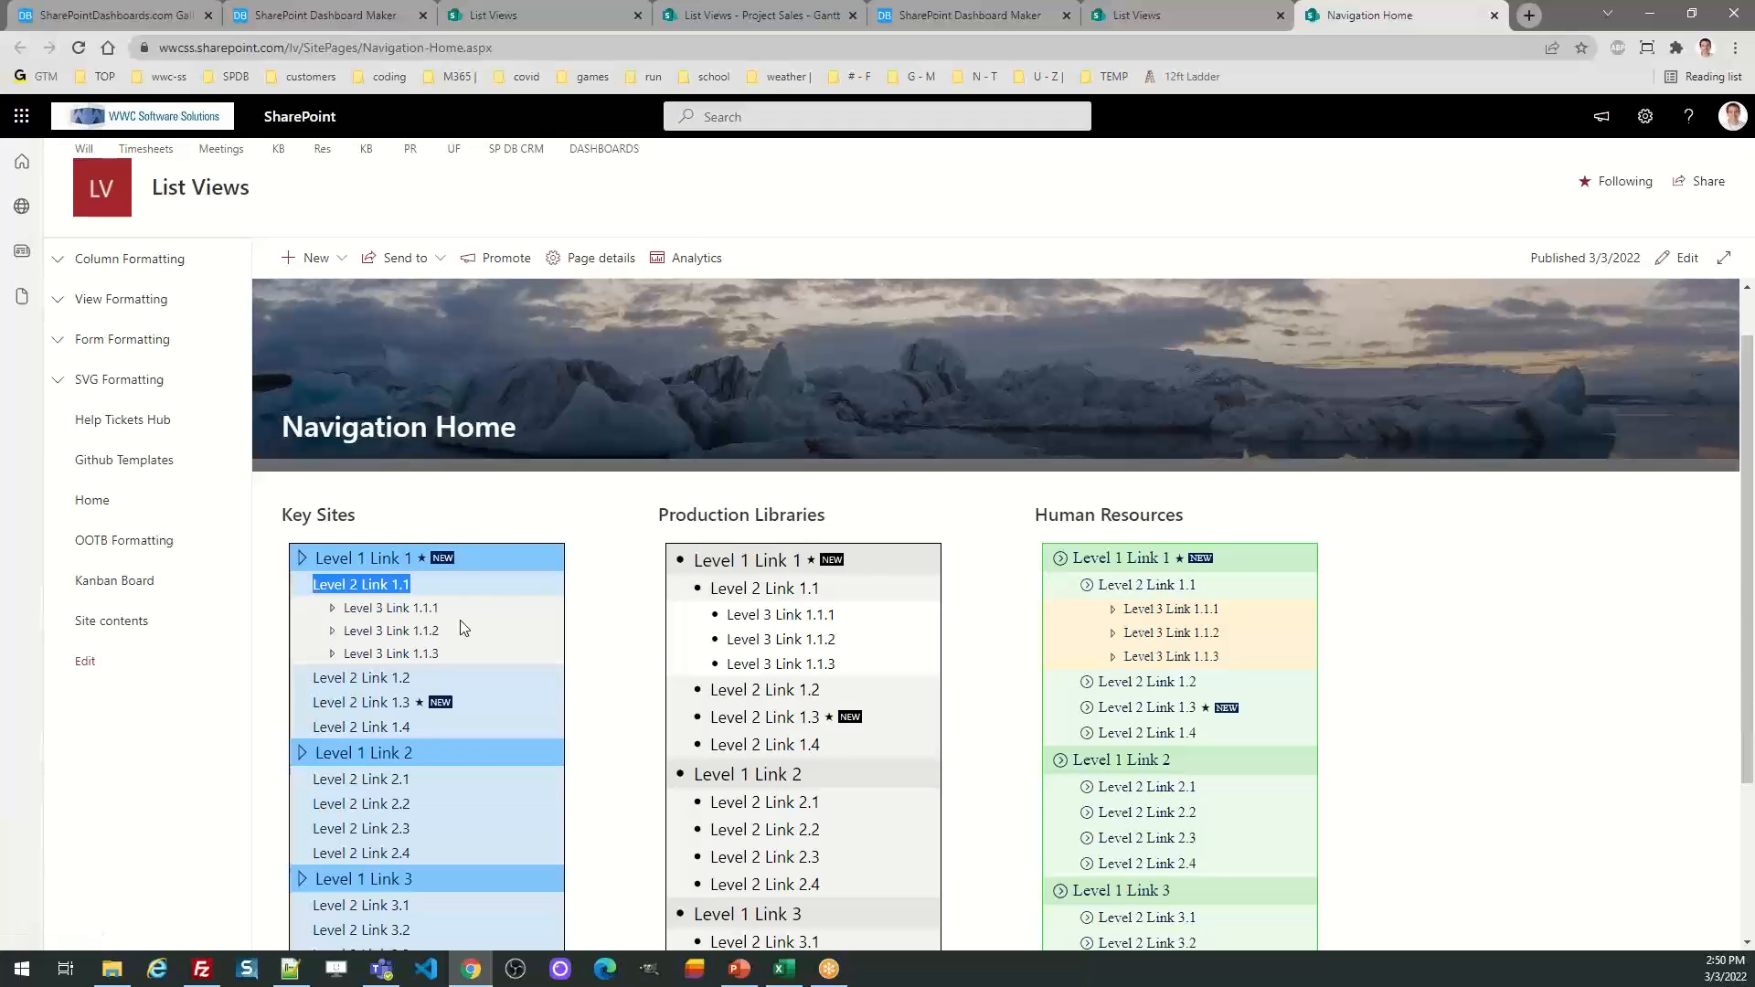
{"action": "left_click_drag", "start_coordinate": [461, 627], "coordinate": [309, 621]}
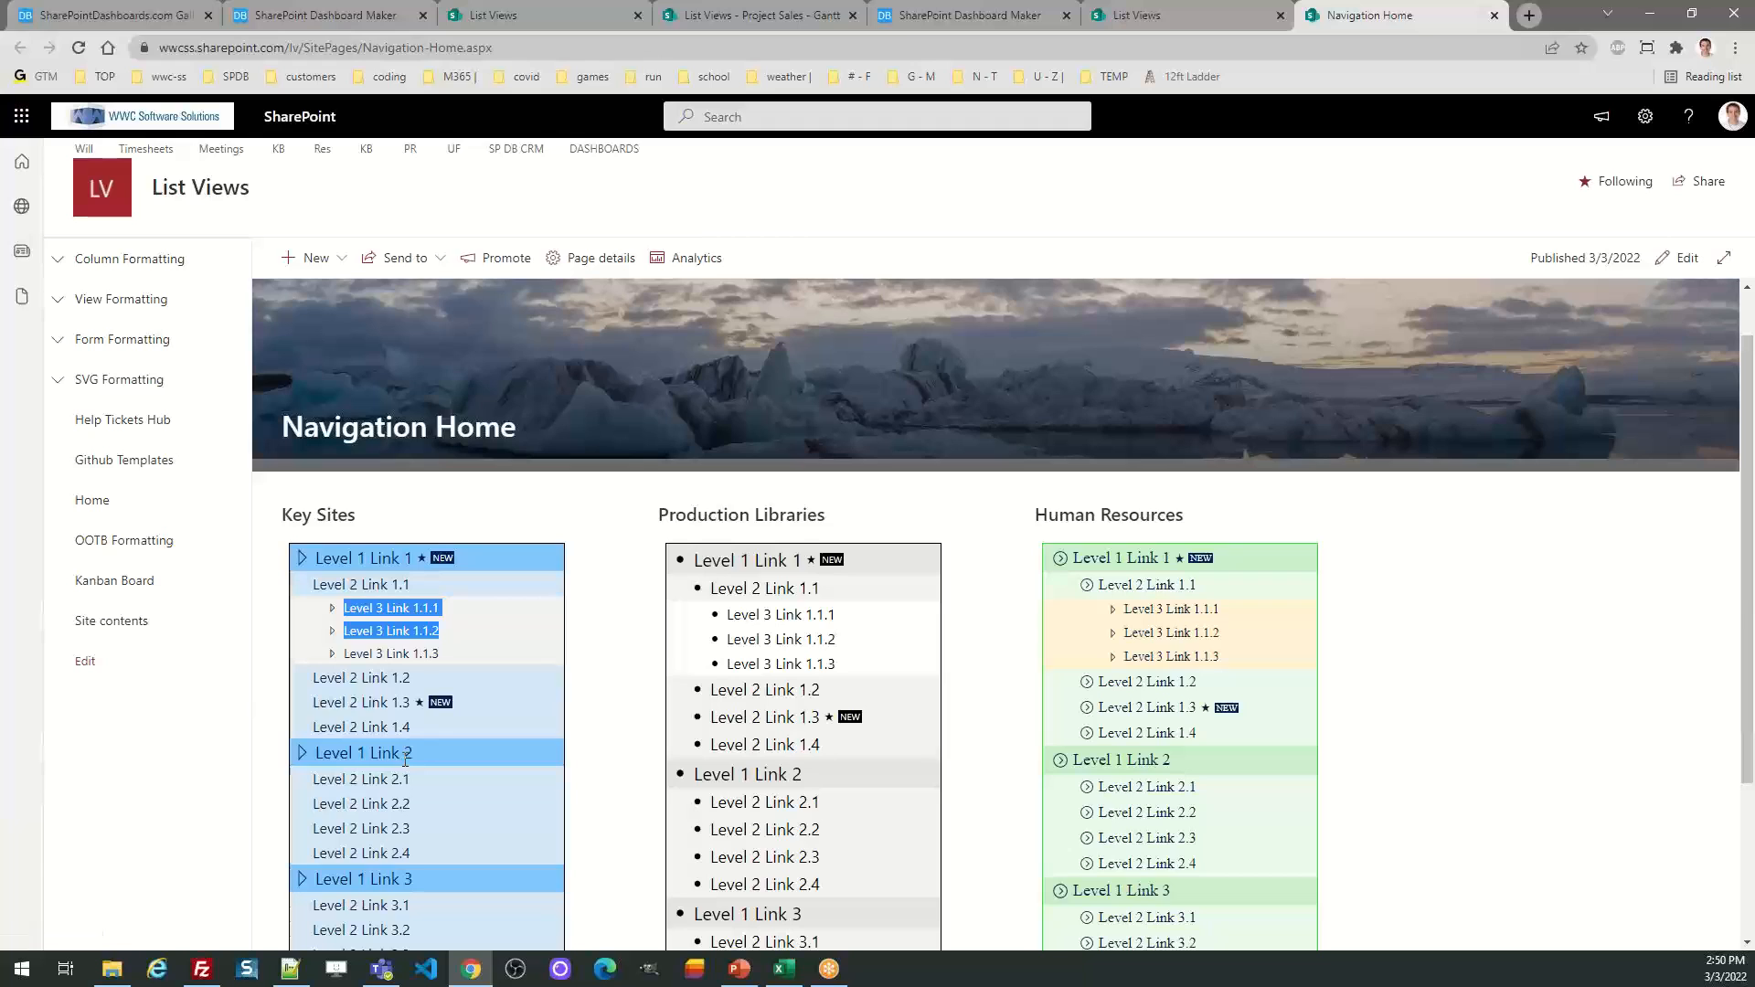
{"action": "left_click", "coordinate": [593, 536]}
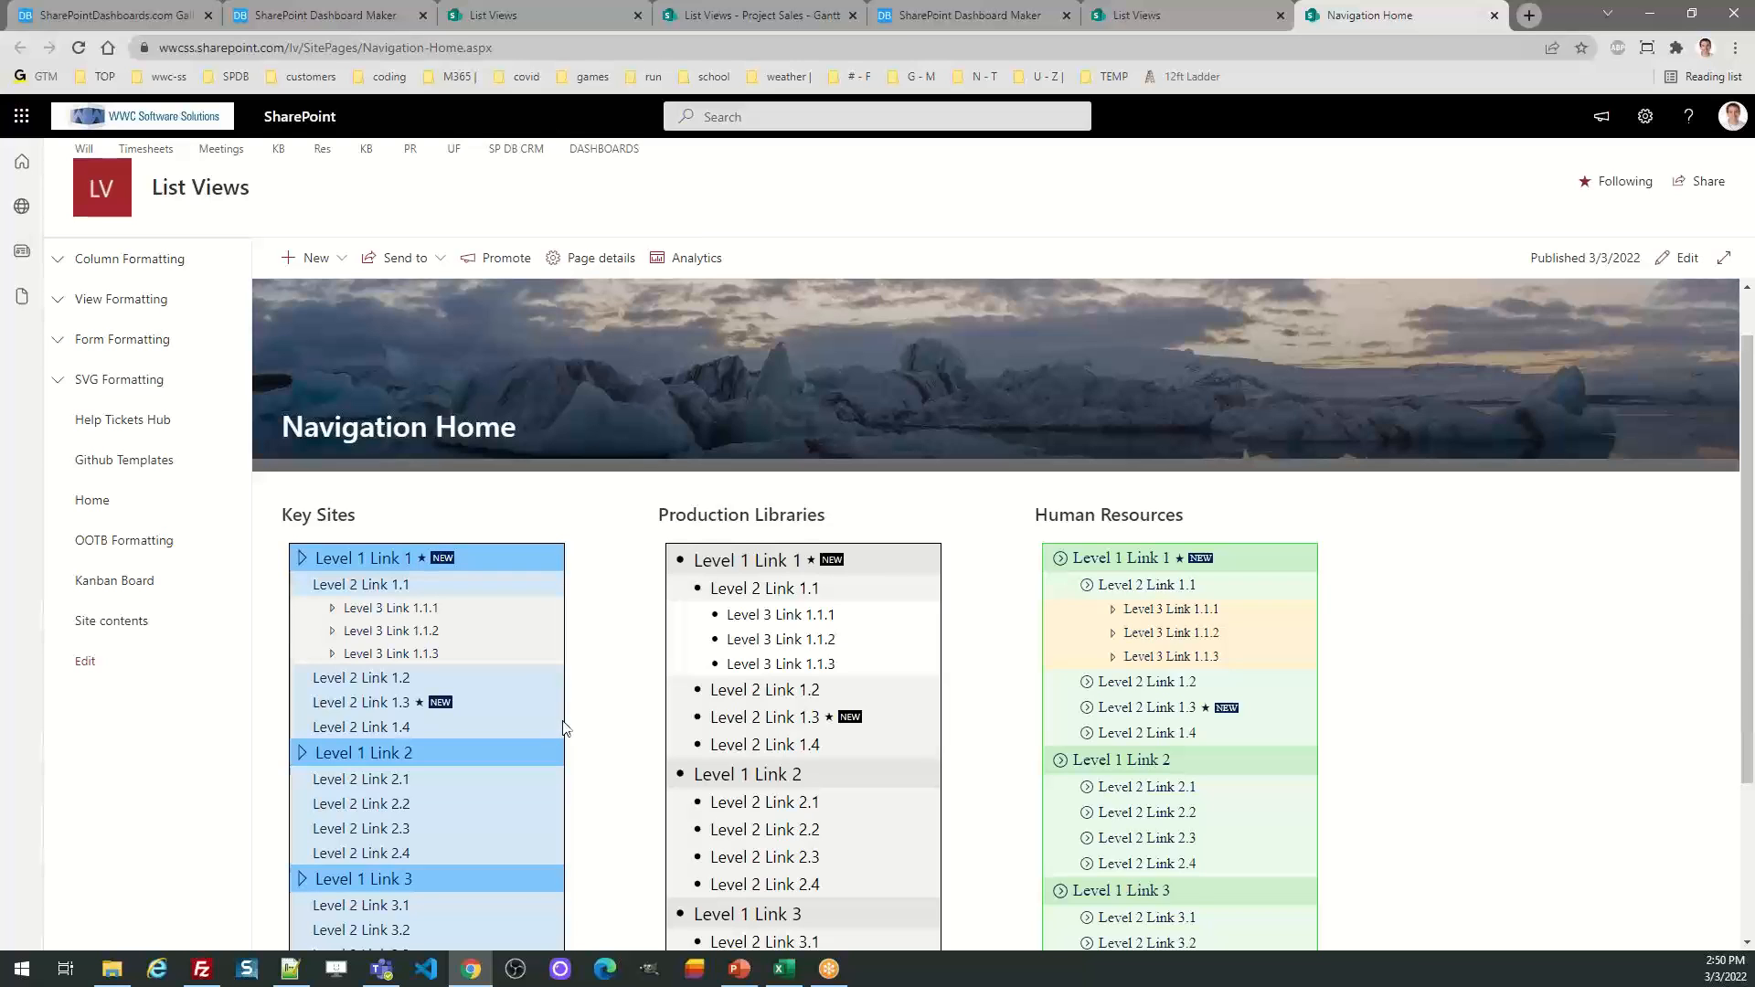
Review the full Key Sites, Production Libraries and Human Resources link lists, and close the Navigation Home page
{"action": "scroll", "coordinate": [1748, 437], "scroll_direction": "down", "scroll_amount": 1}
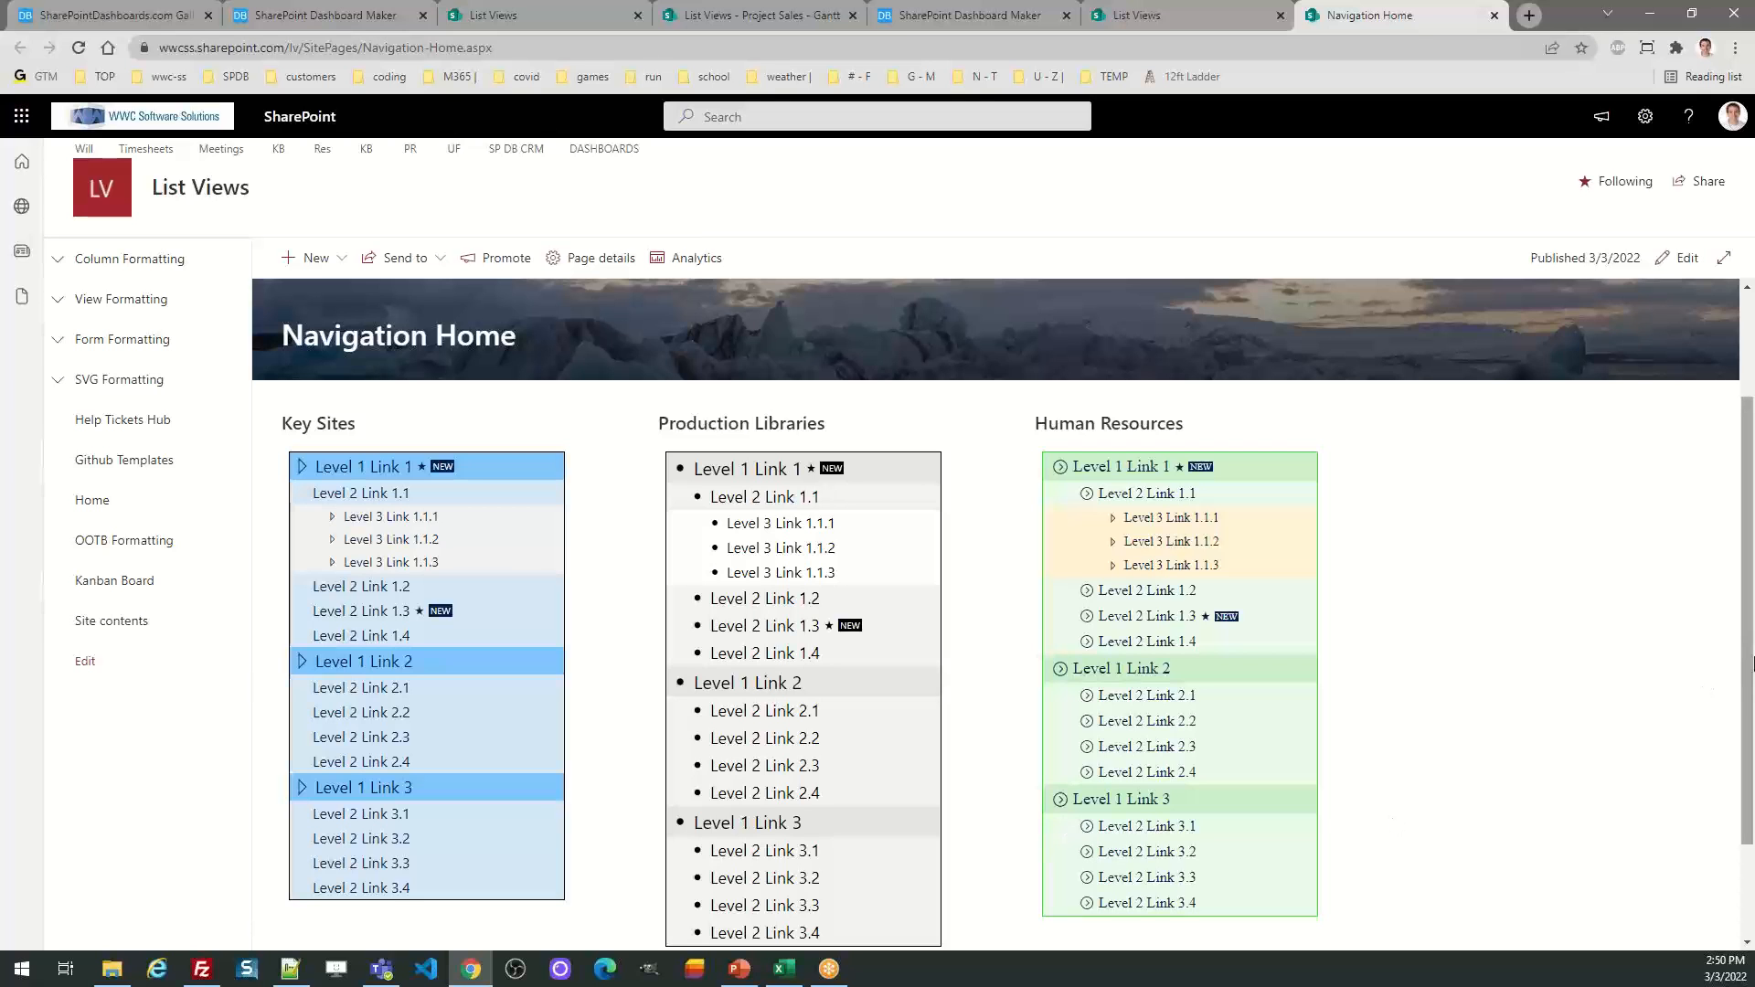
{"action": "scroll", "coordinate": [1752, 678], "scroll_direction": "down", "scroll_amount": 2}
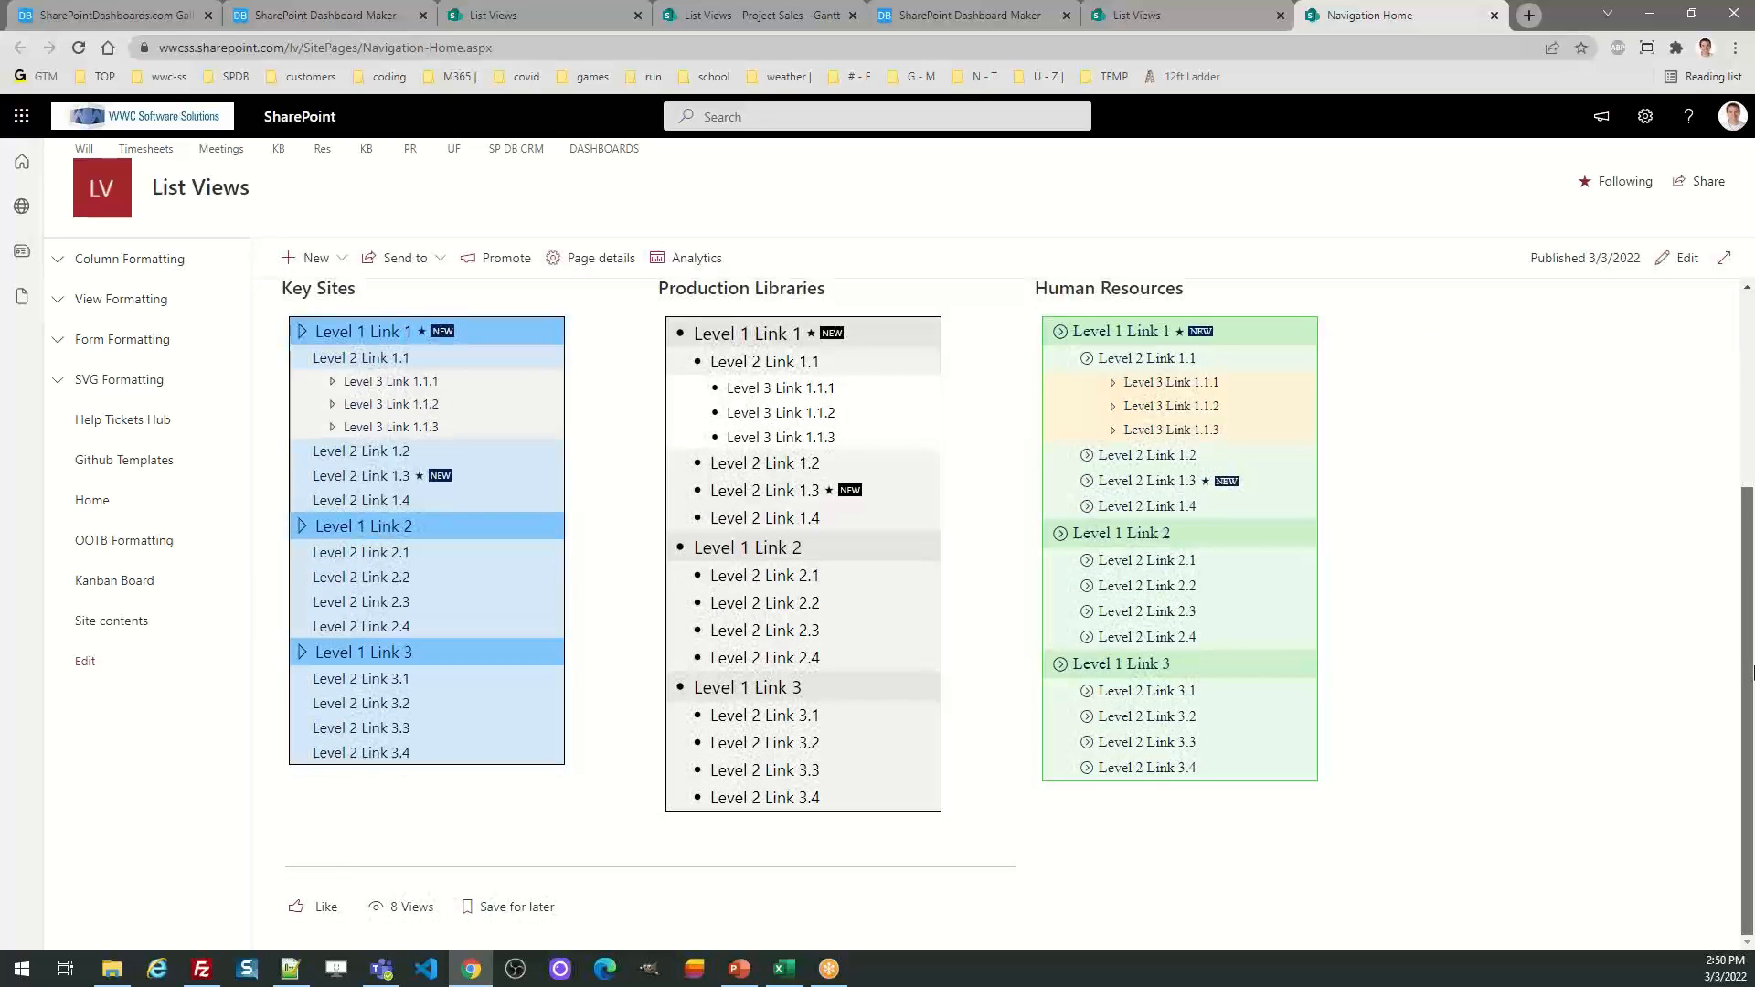
{"action": "left_click_drag", "start_coordinate": [1752, 674], "coordinate": [1734, 480]}
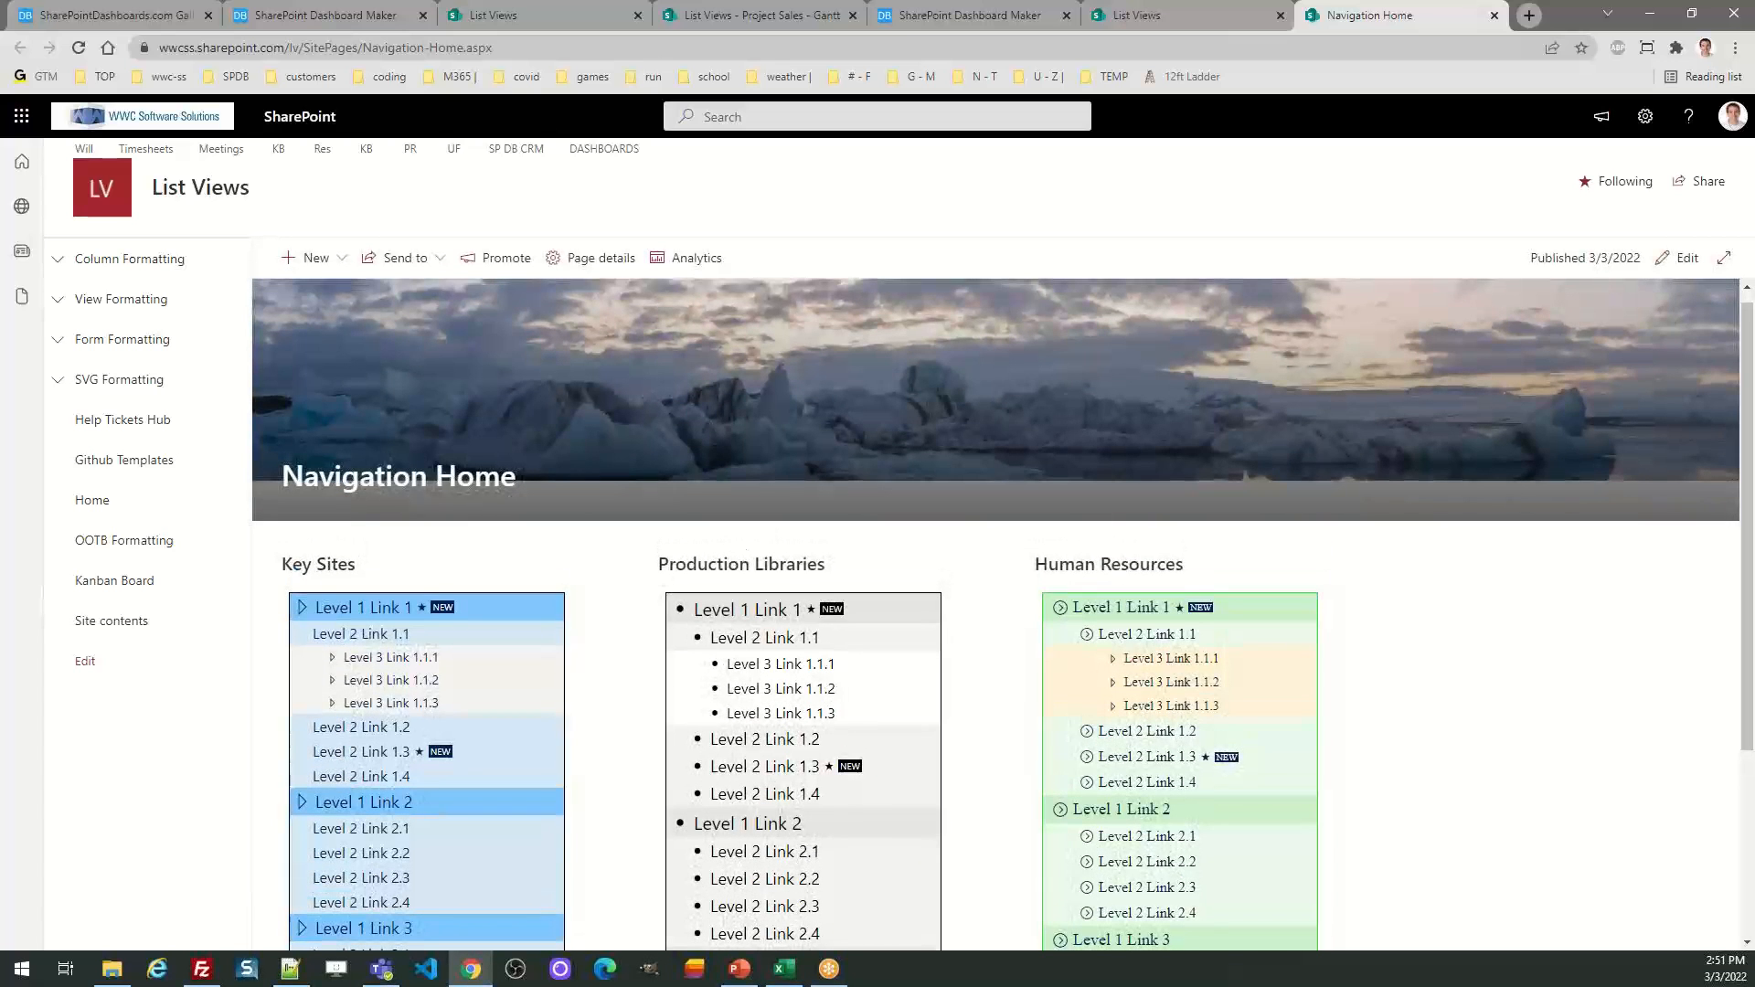
{"action": "key", "text": "alt+Tab"}
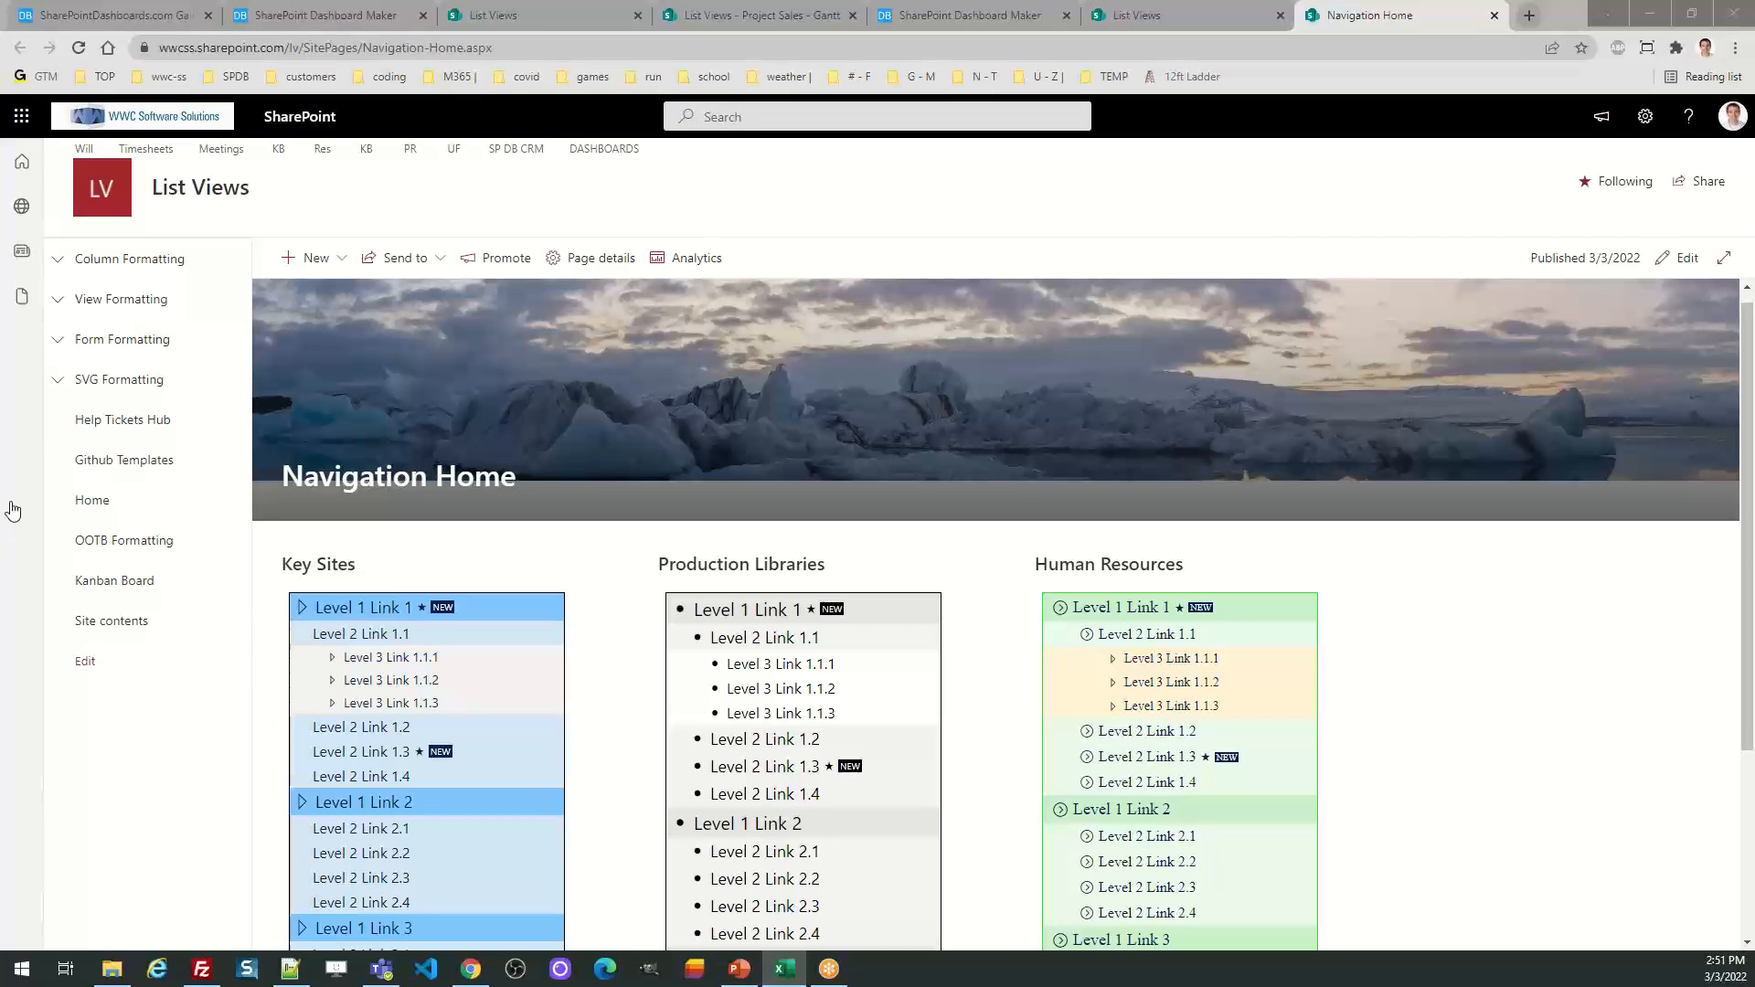
{"action": "left_click", "coordinate": [1494, 14]}
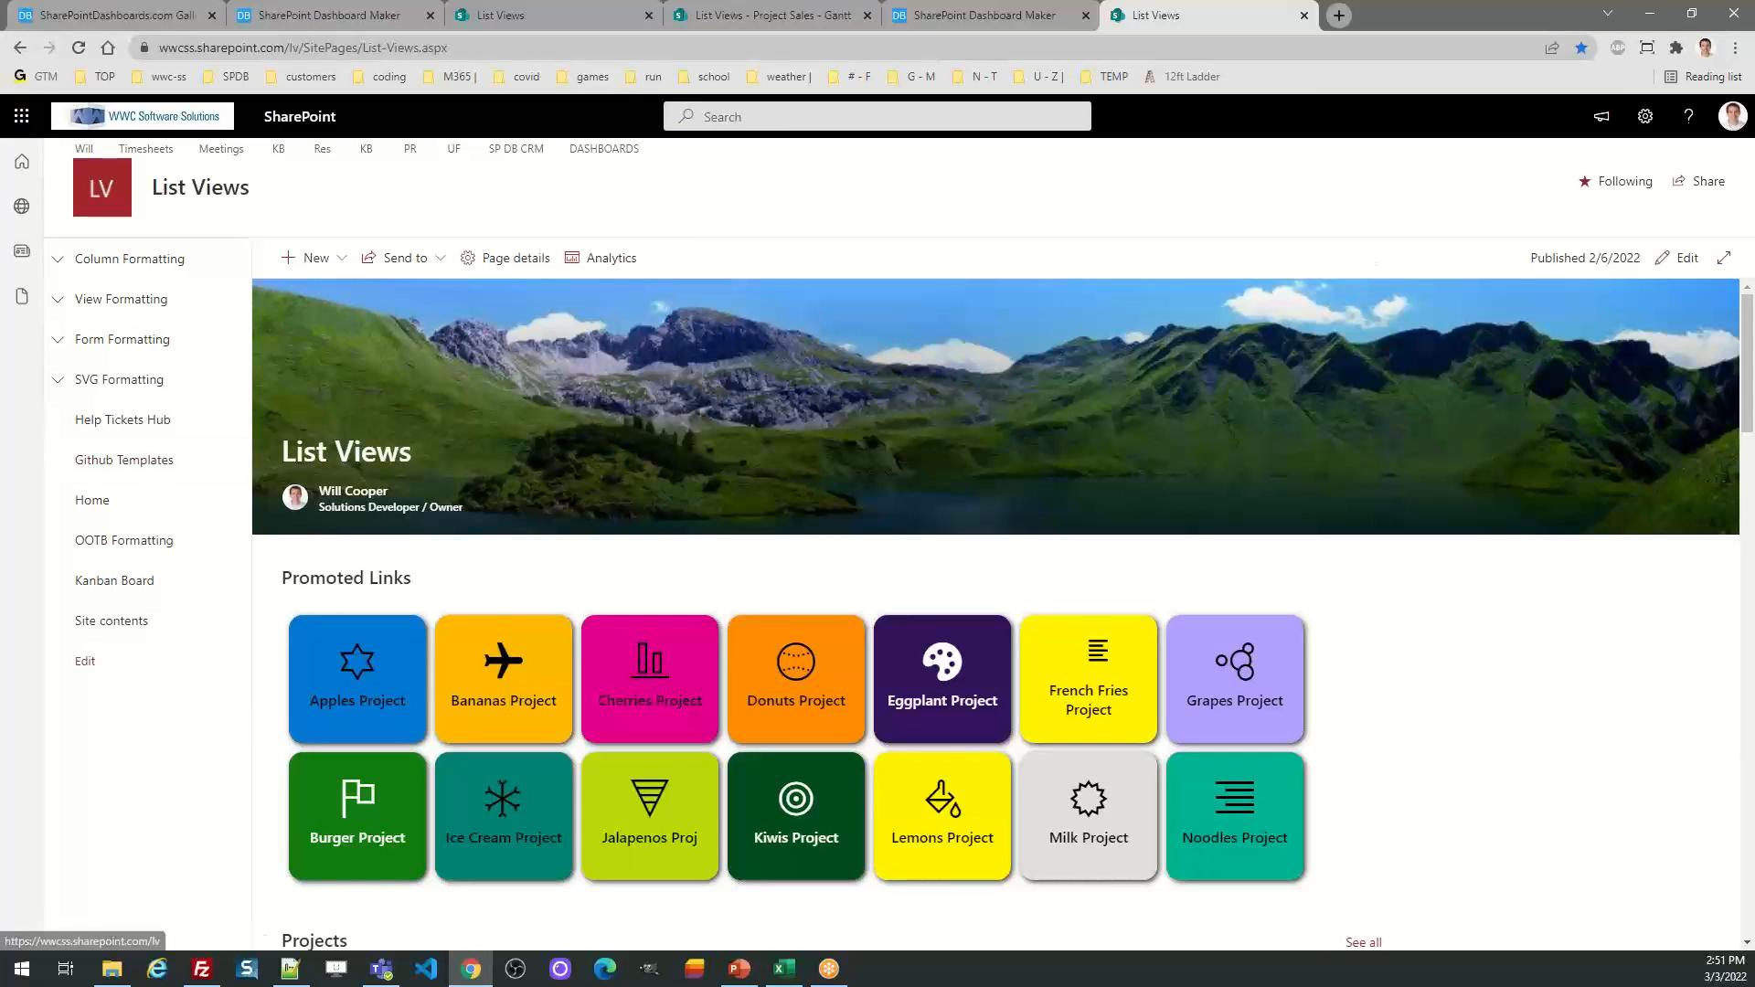
Open the Tasks list's Date Edit view and advance the "Task" item's Date Edit value by four days in one-day increments
{"action": "key", "text": "alt+Tab"}
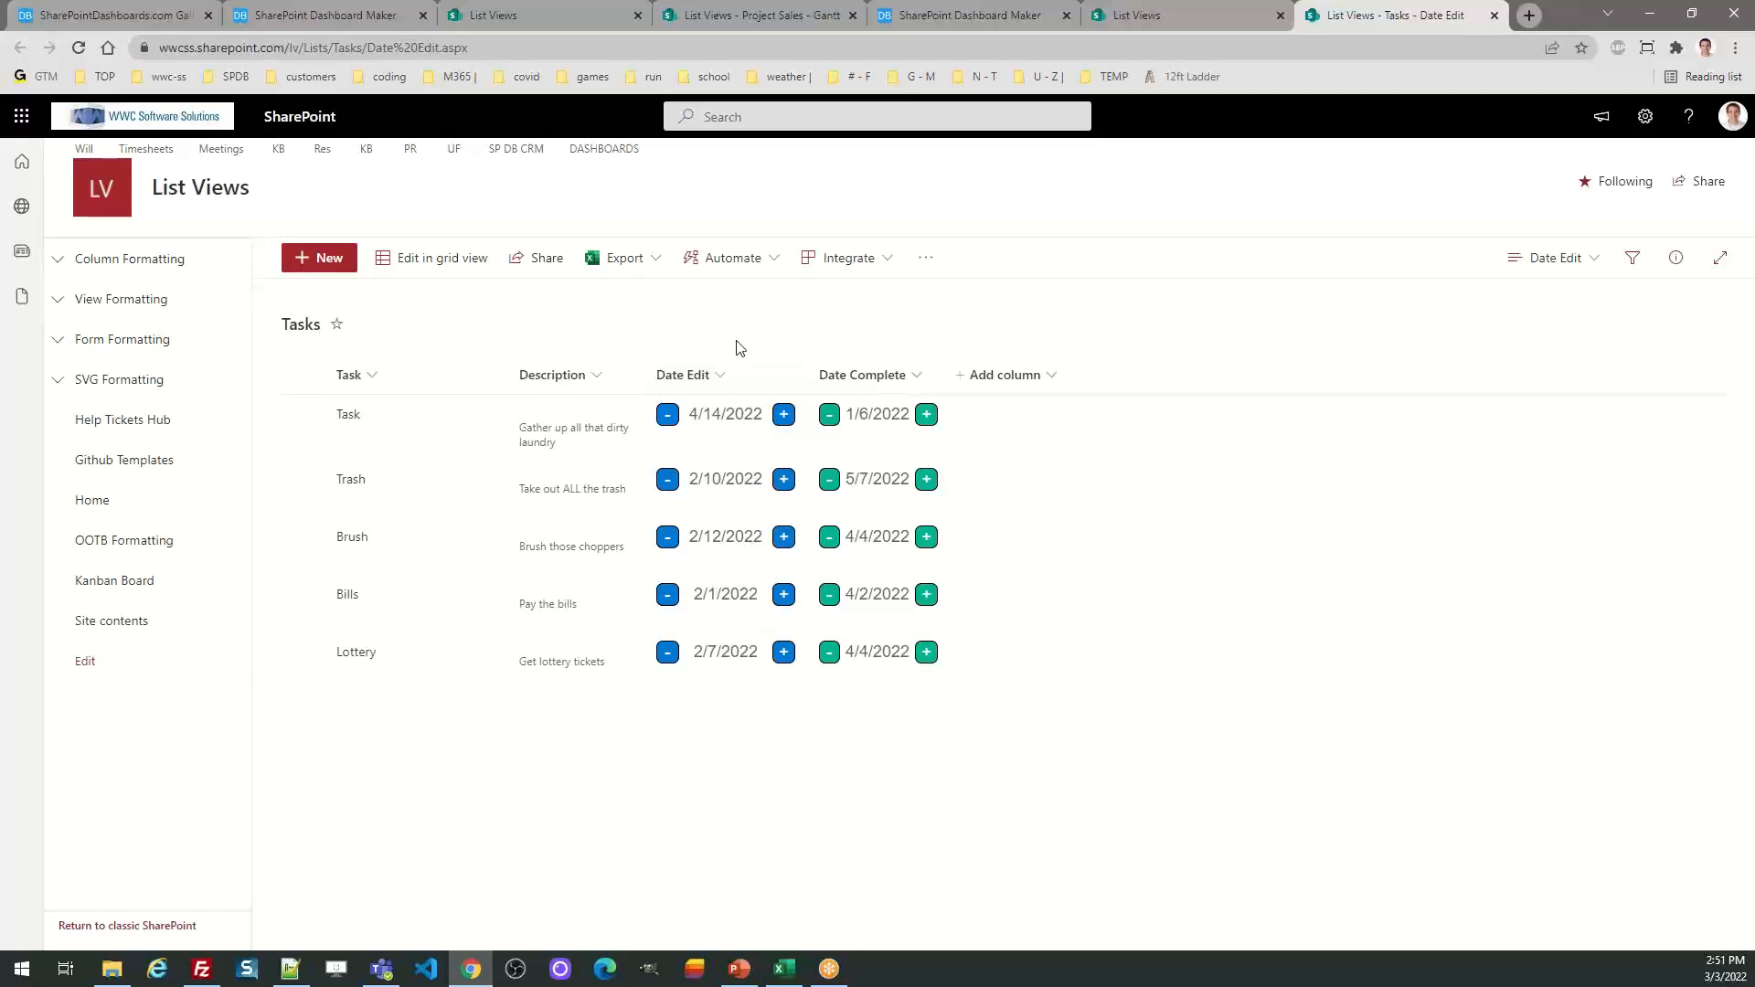
{"action": "left_click", "coordinate": [784, 420]}
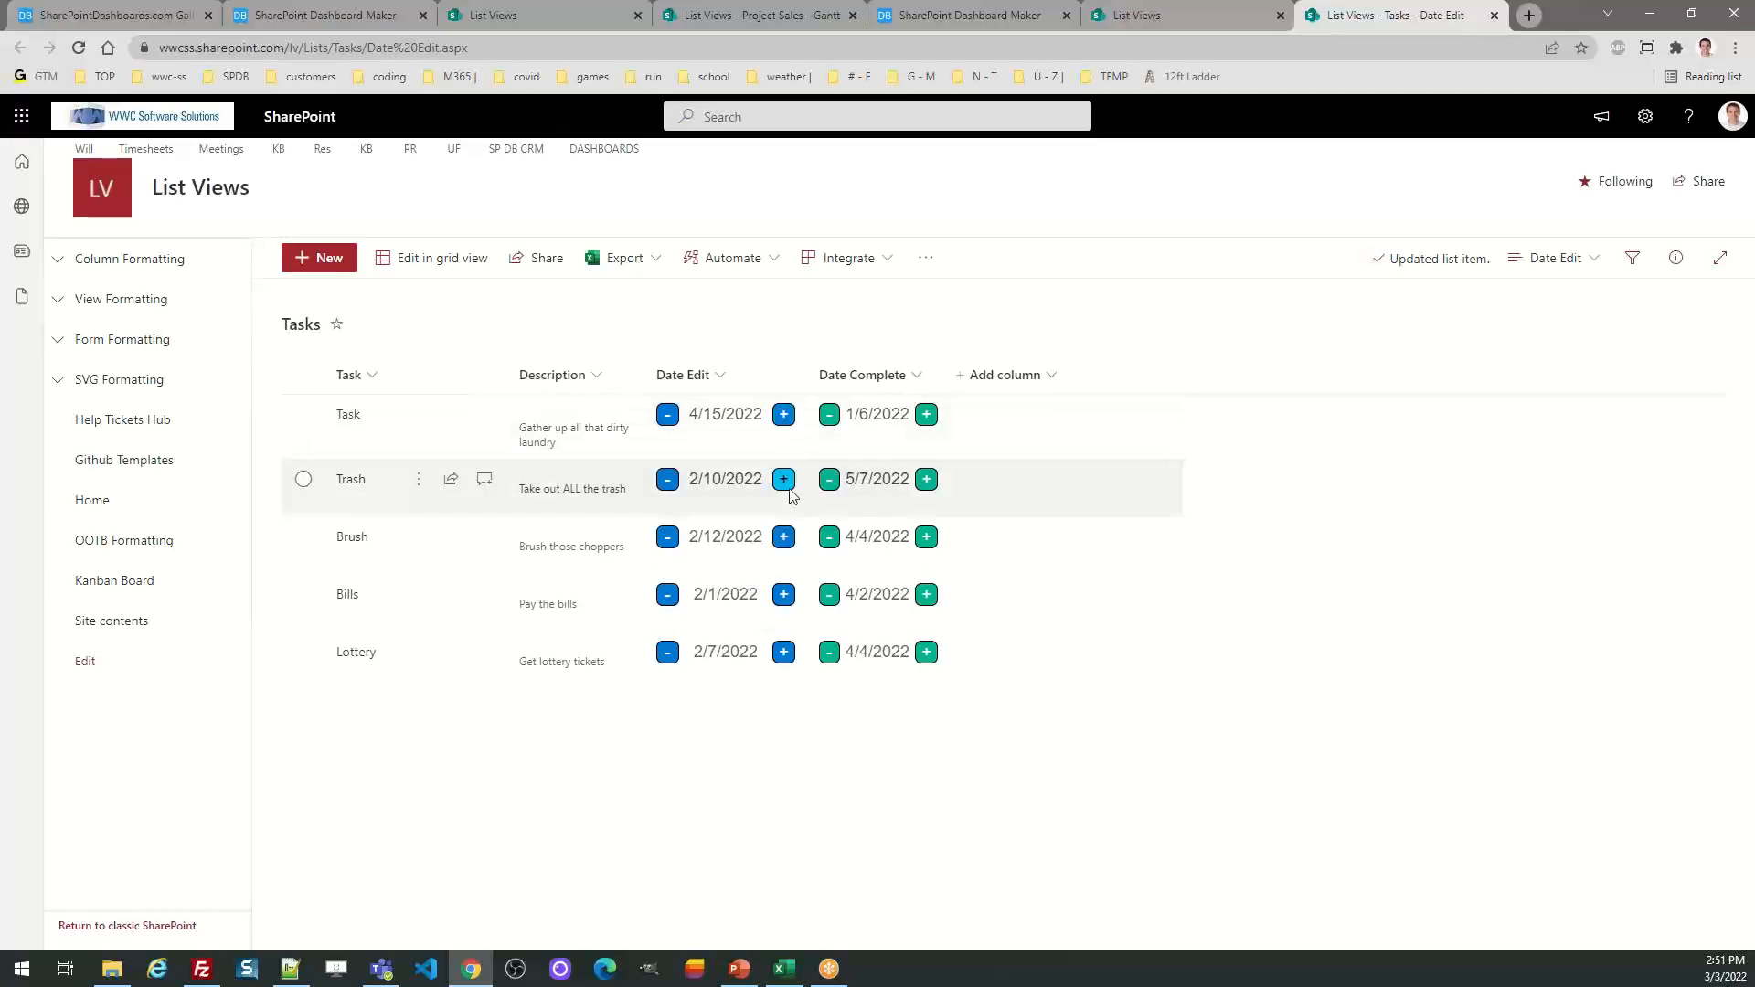
{"action": "left_click", "coordinate": [785, 419]}
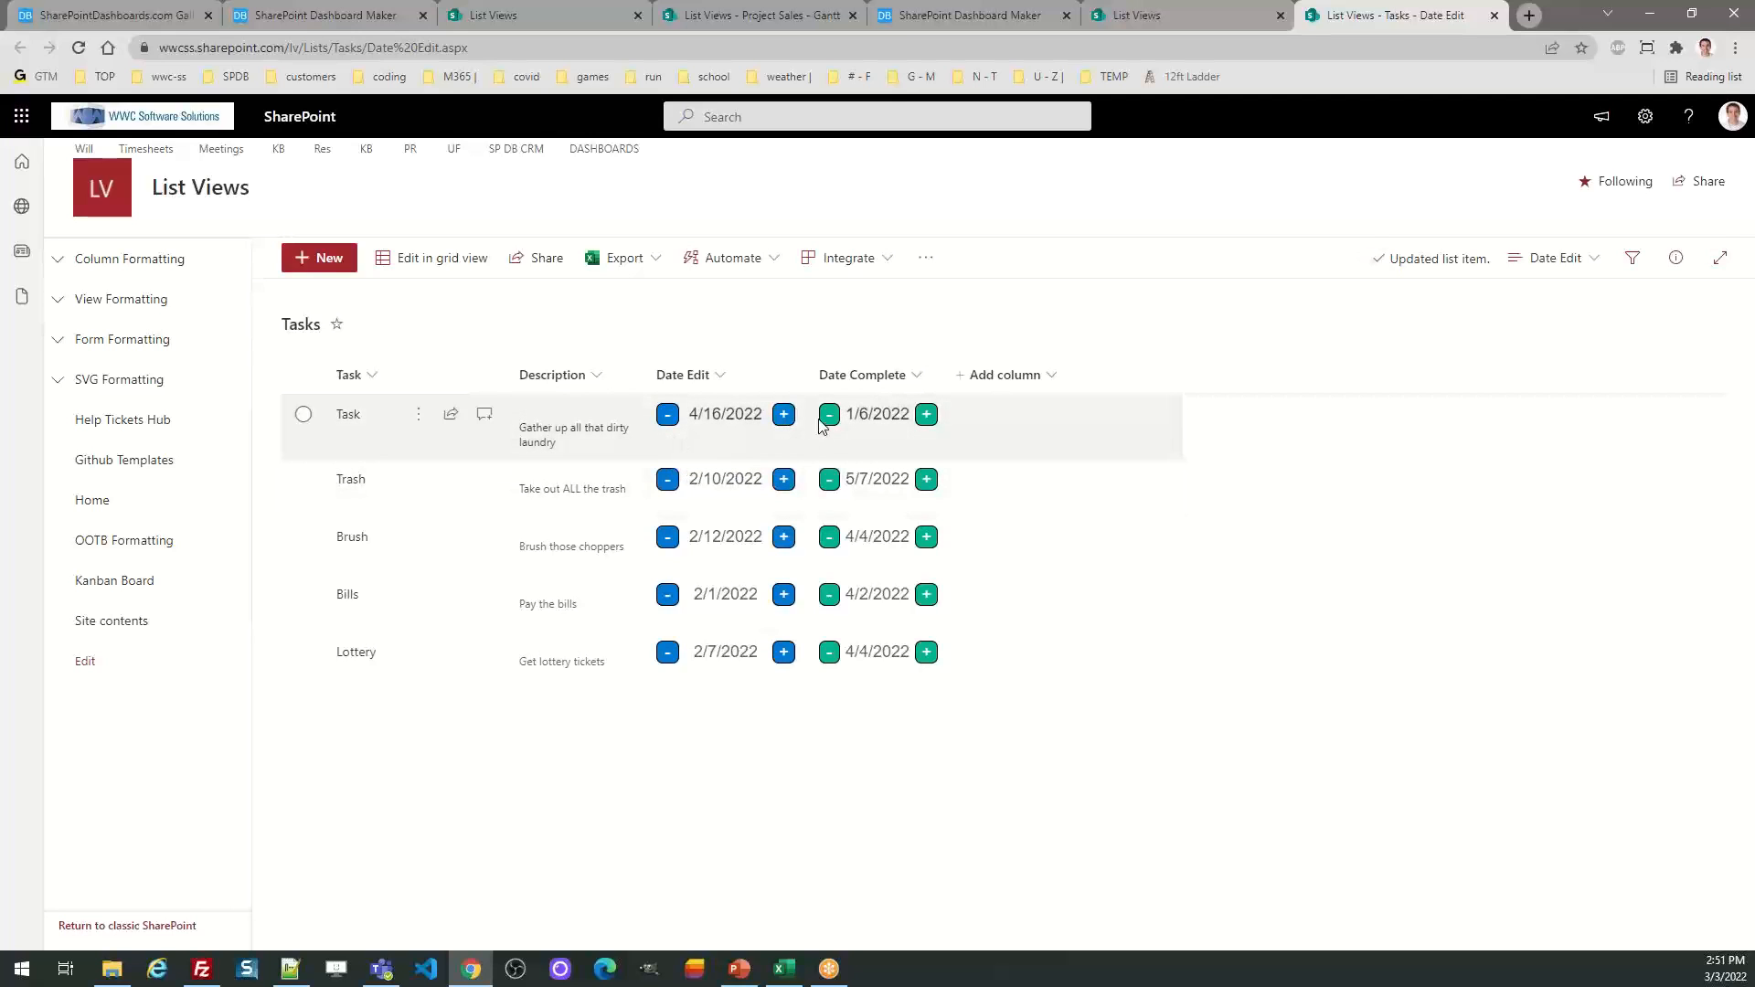
{"action": "left_click", "coordinate": [787, 420]}
{"action": "left_click", "coordinate": [783, 418]}
Move the "Task" item's Date Edit value back two days, and set it to 4/22/2022 using the calendar
{"action": "left_click", "coordinate": [668, 418]}
{"action": "left_click", "coordinate": [670, 422]}
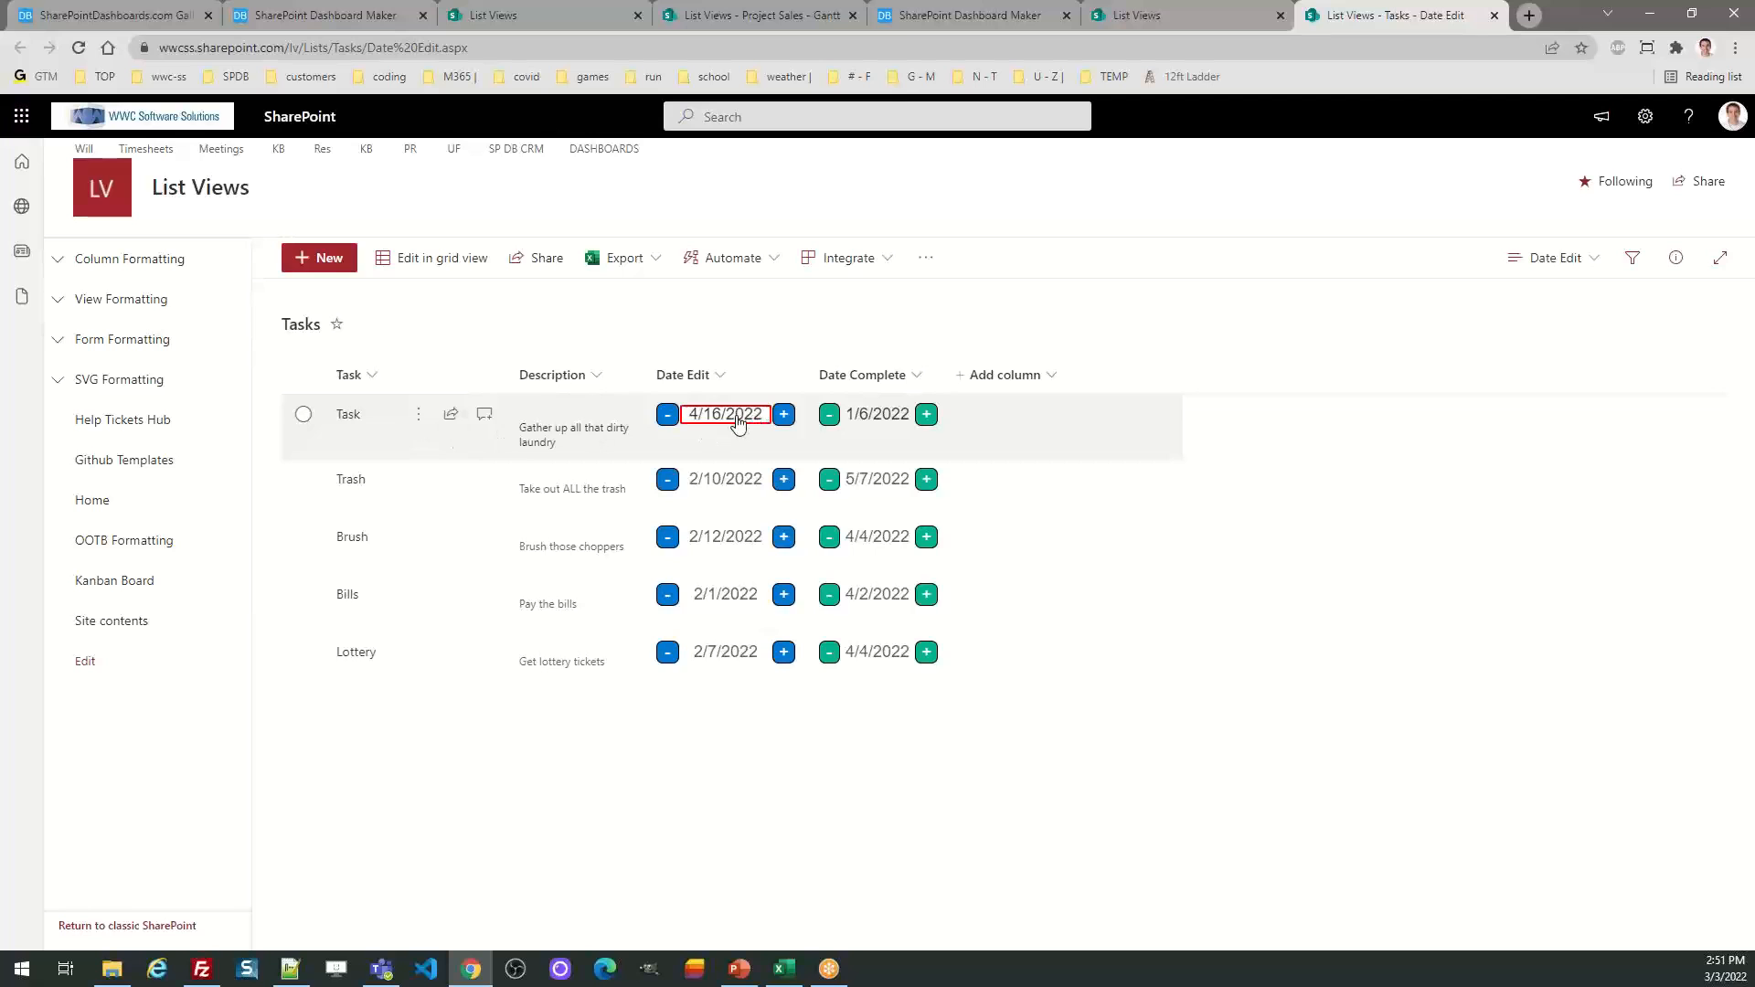
{"action": "left_click", "coordinate": [737, 421]}
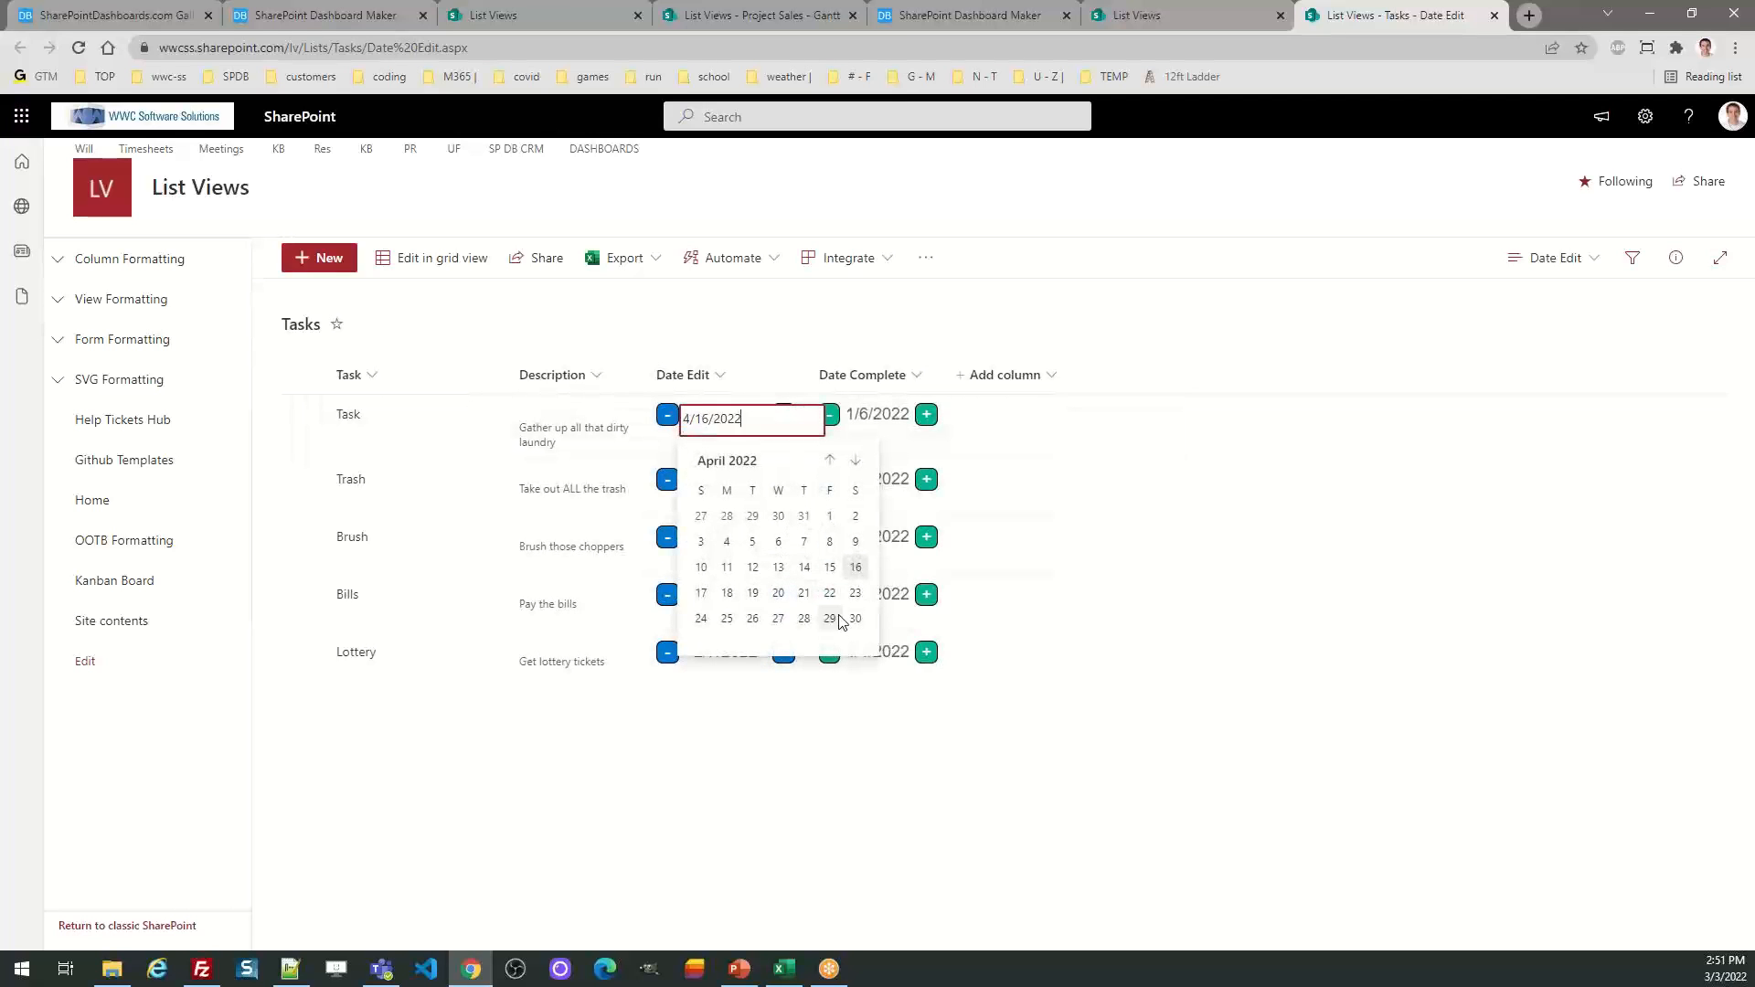
{"action": "left_click", "coordinate": [829, 593]}
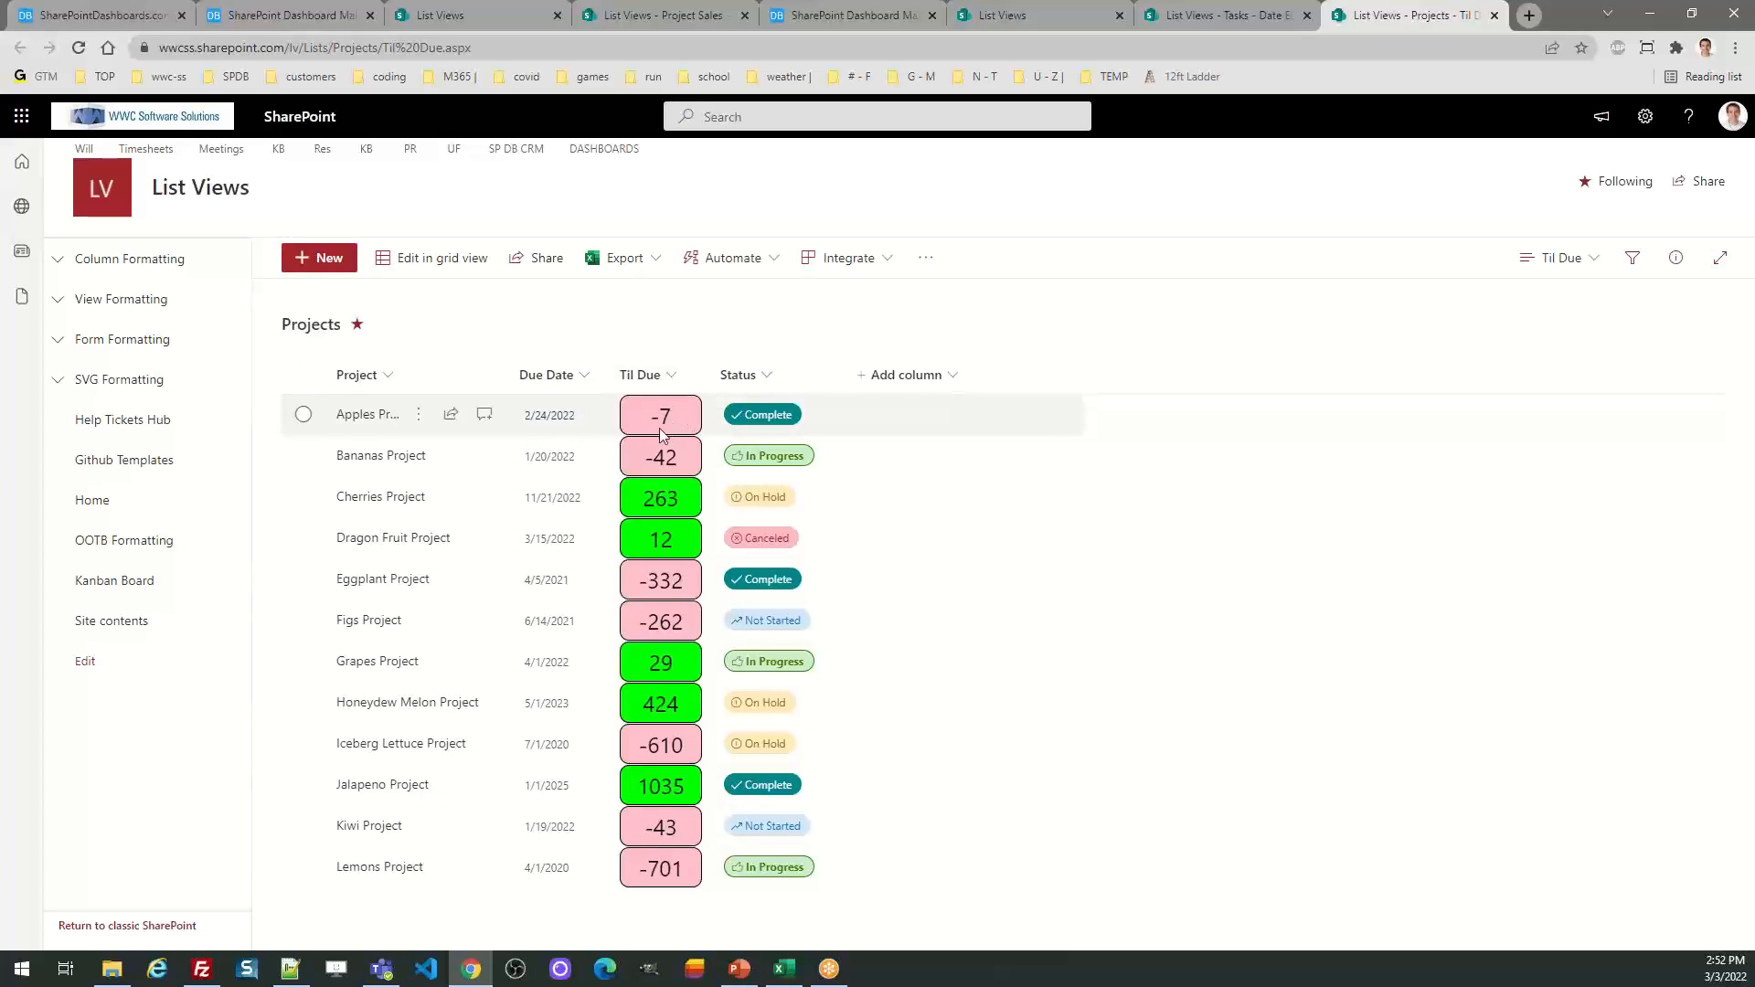
In the Projects list's Til Due view, set the Apples Project's Due Date to 3/11/2022
{"action": "left_click", "coordinate": [569, 427]}
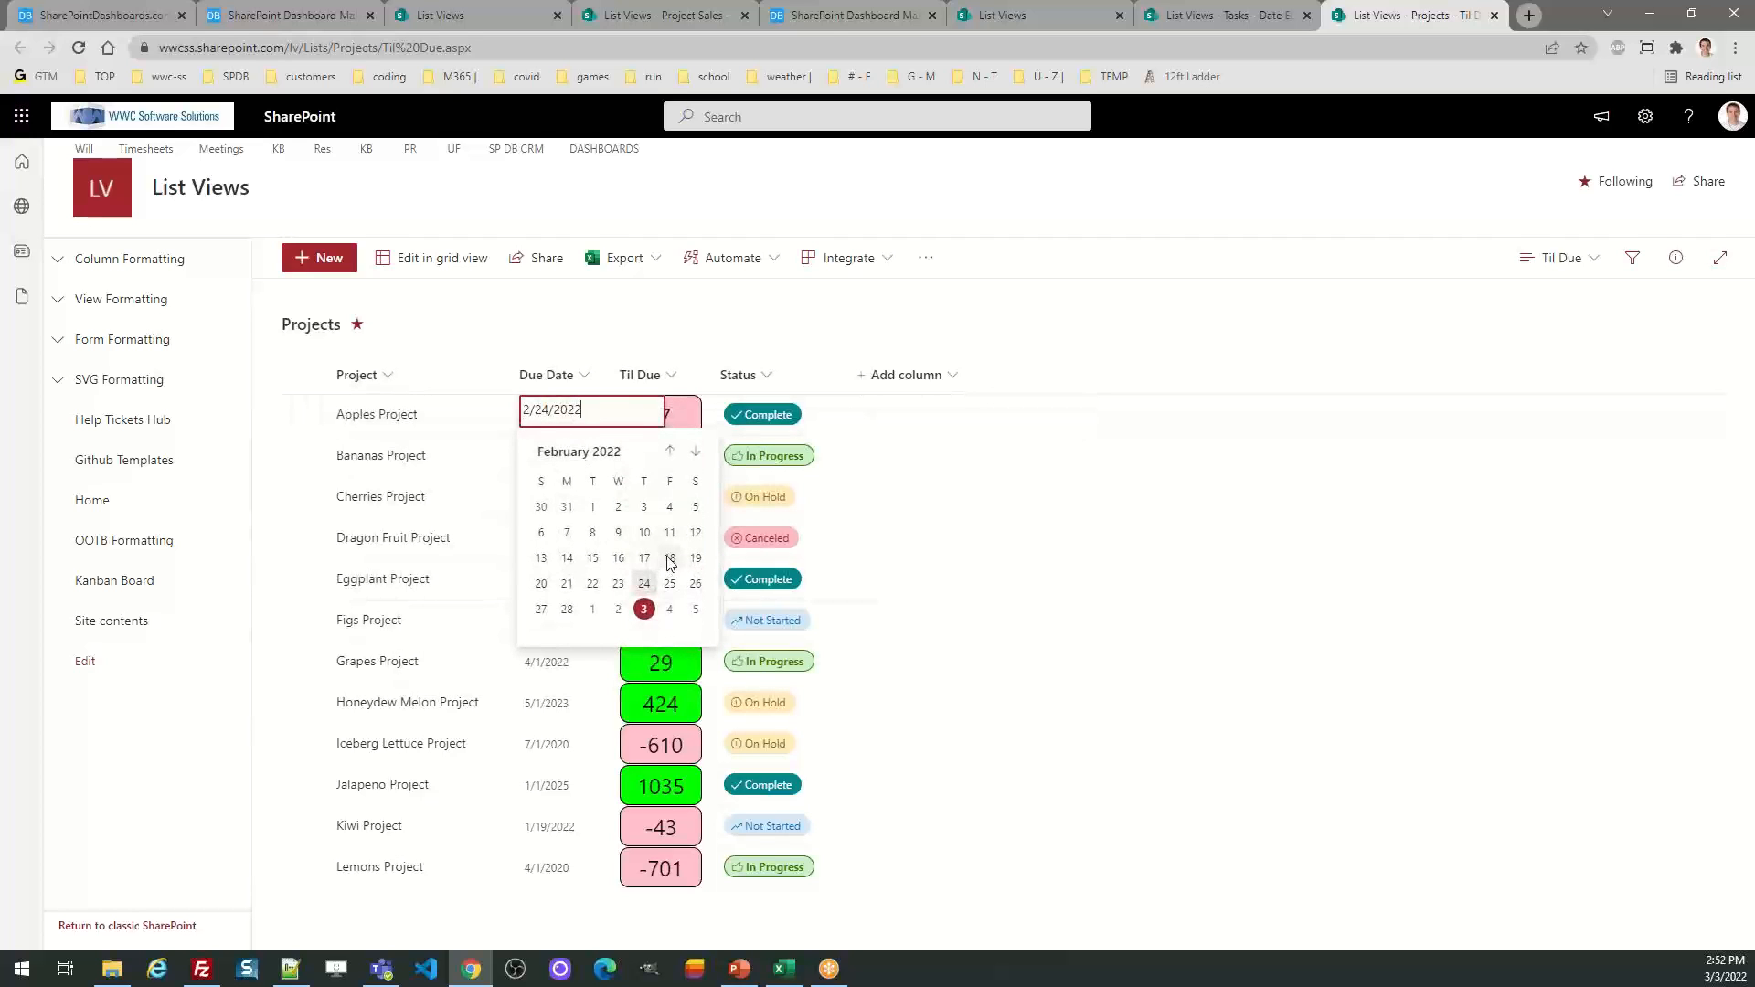
{"action": "left_click", "coordinate": [695, 450]}
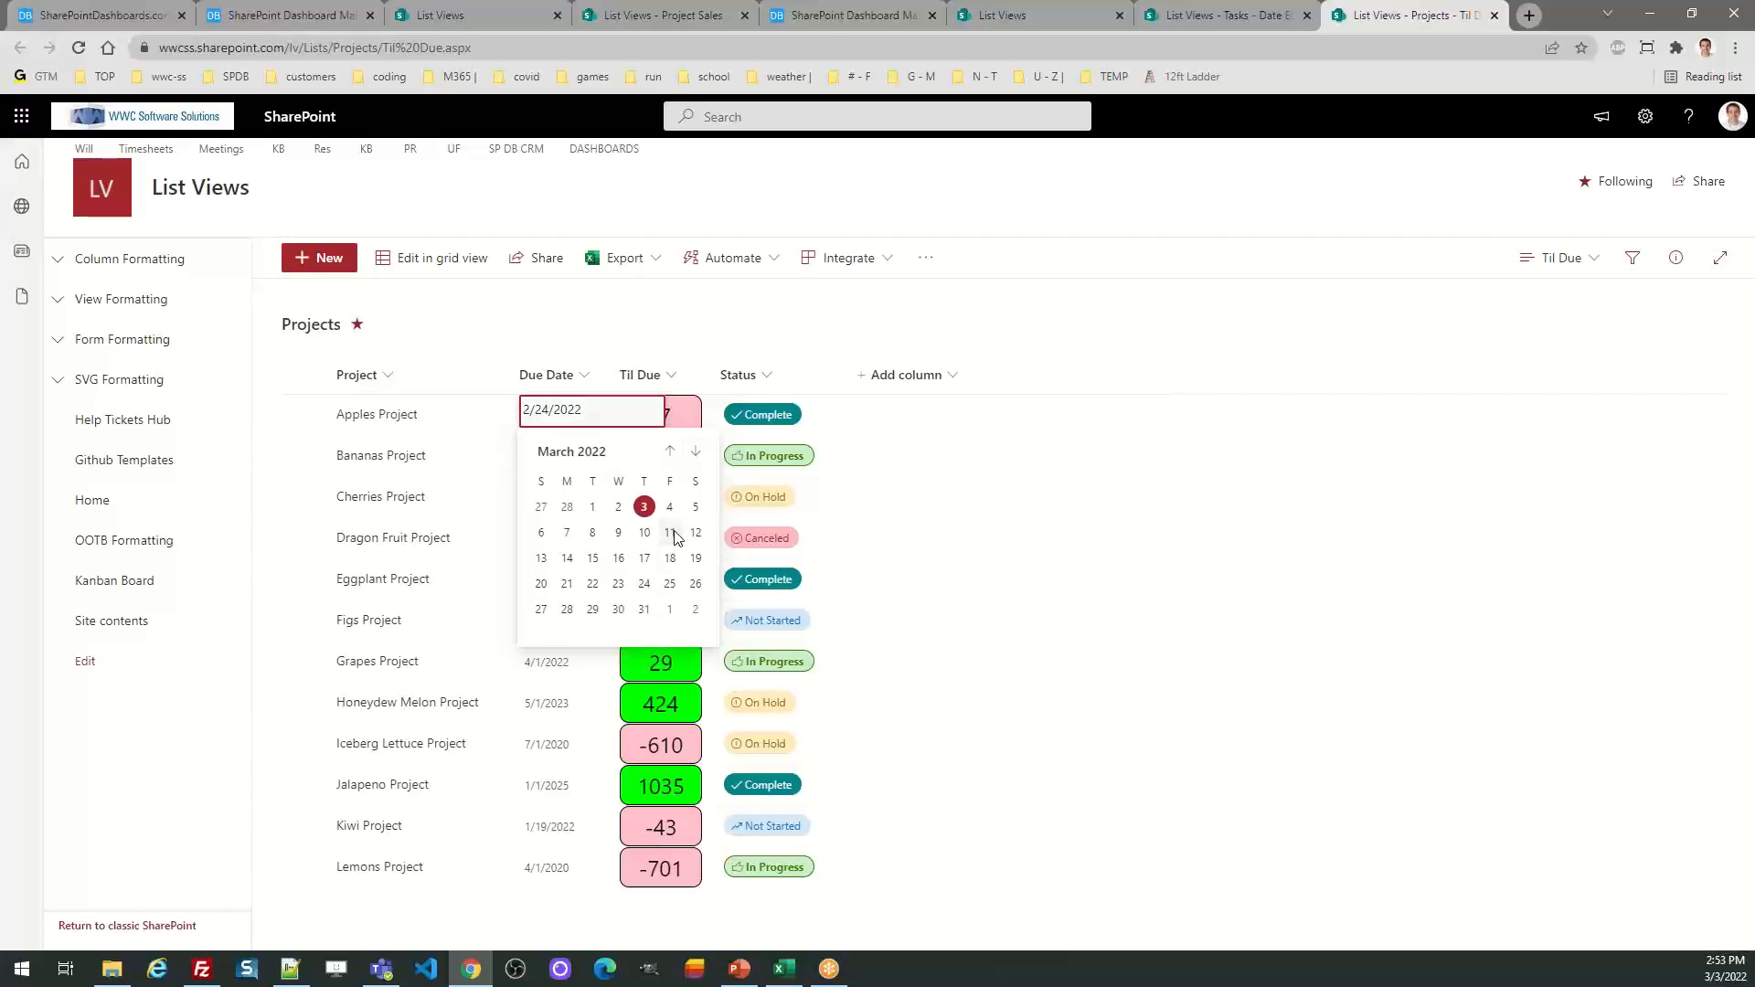
{"action": "left_click", "coordinate": [674, 534]}
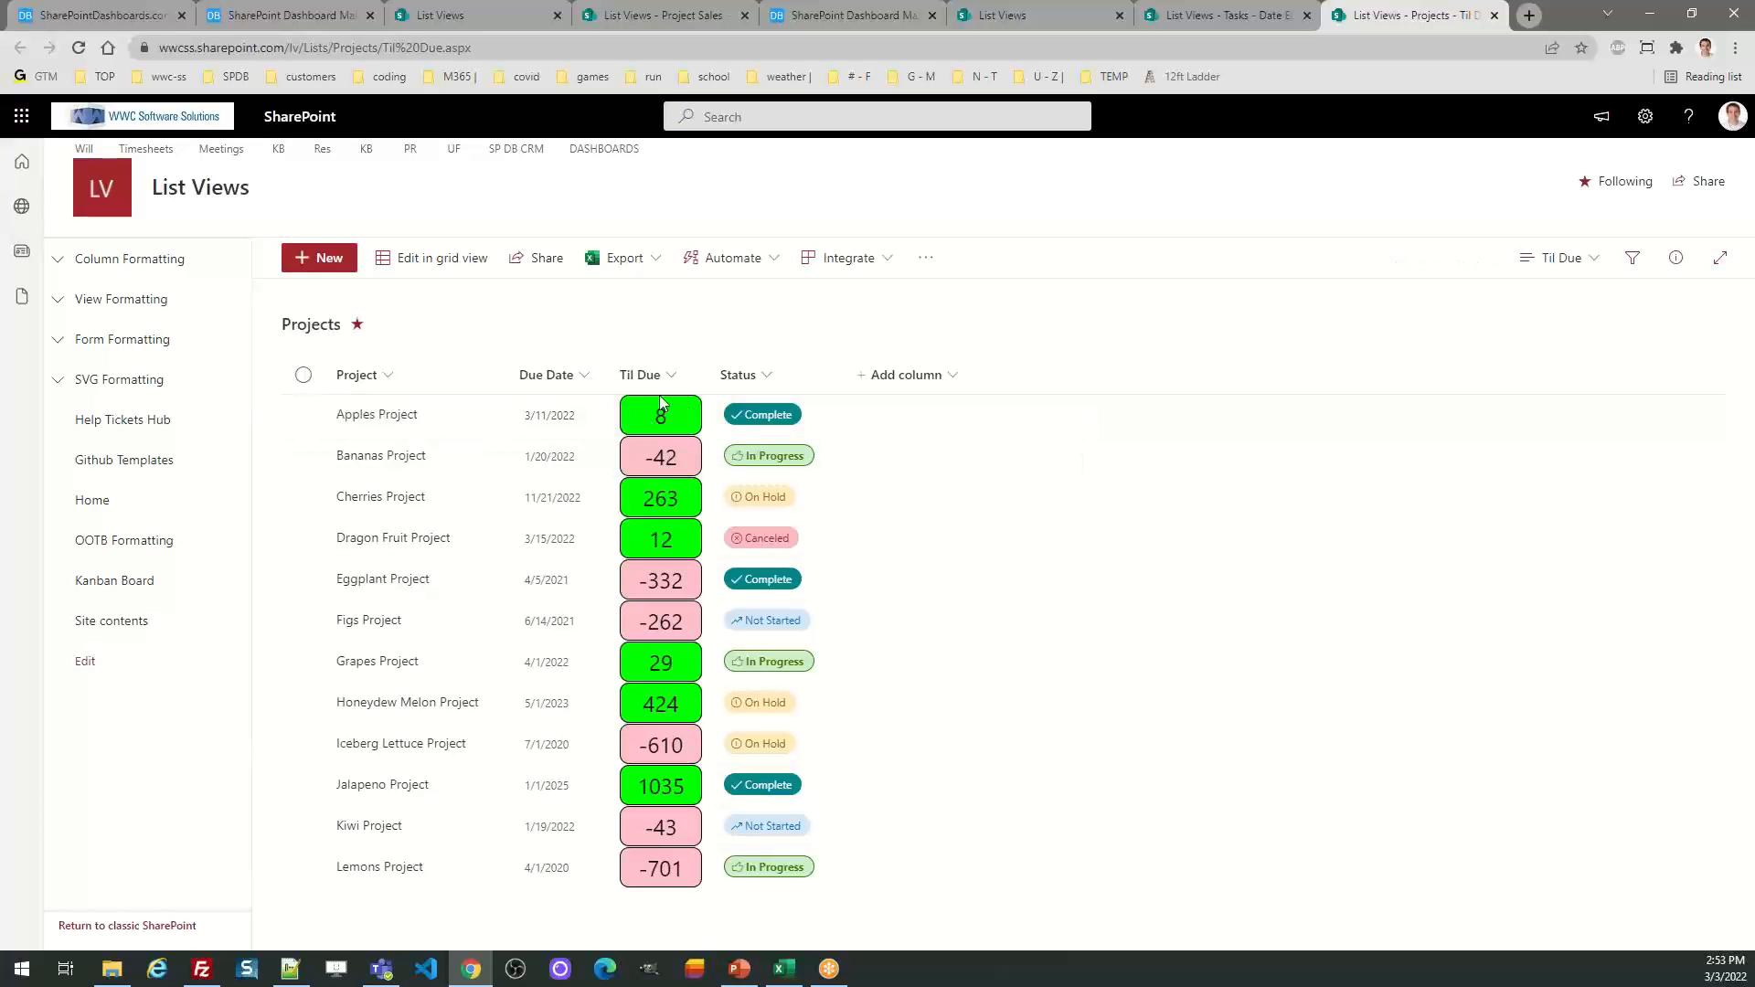
Set the Apples Project's Due Date to 2/10/2022 in the Projects list's Til Due view
{"action": "left_click", "coordinate": [564, 426]}
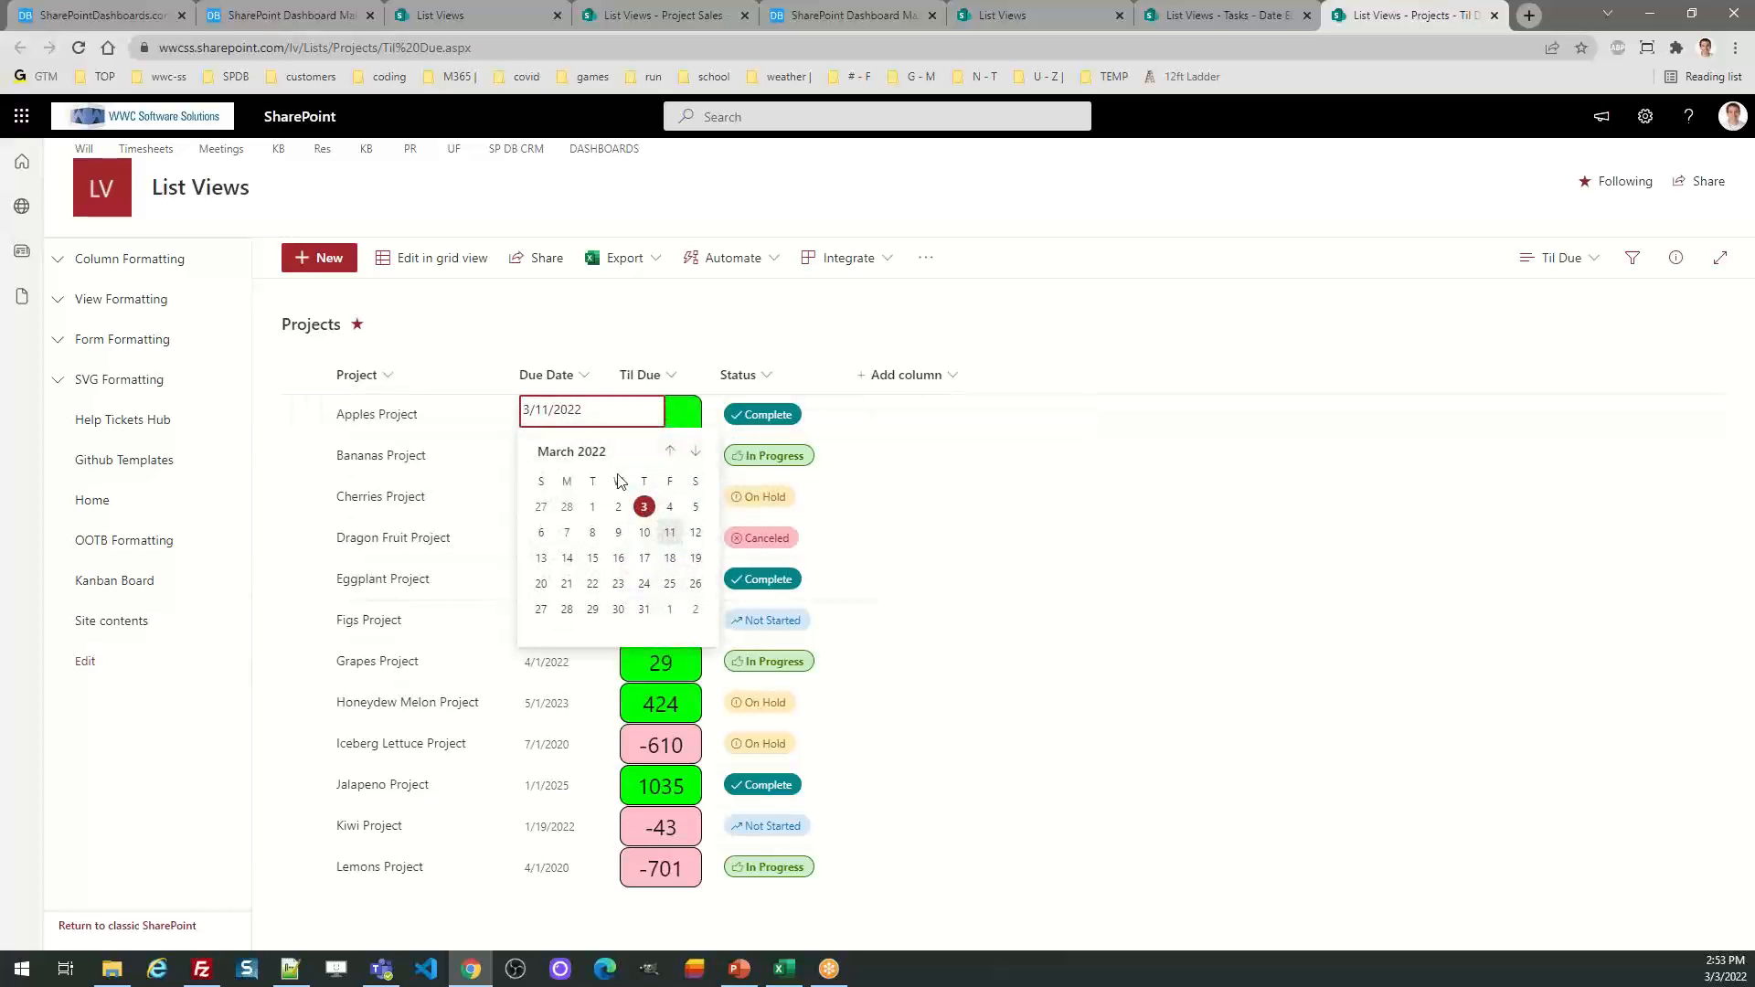
{"action": "left_click", "coordinate": [672, 454]}
{"action": "left_click", "coordinate": [645, 535]}
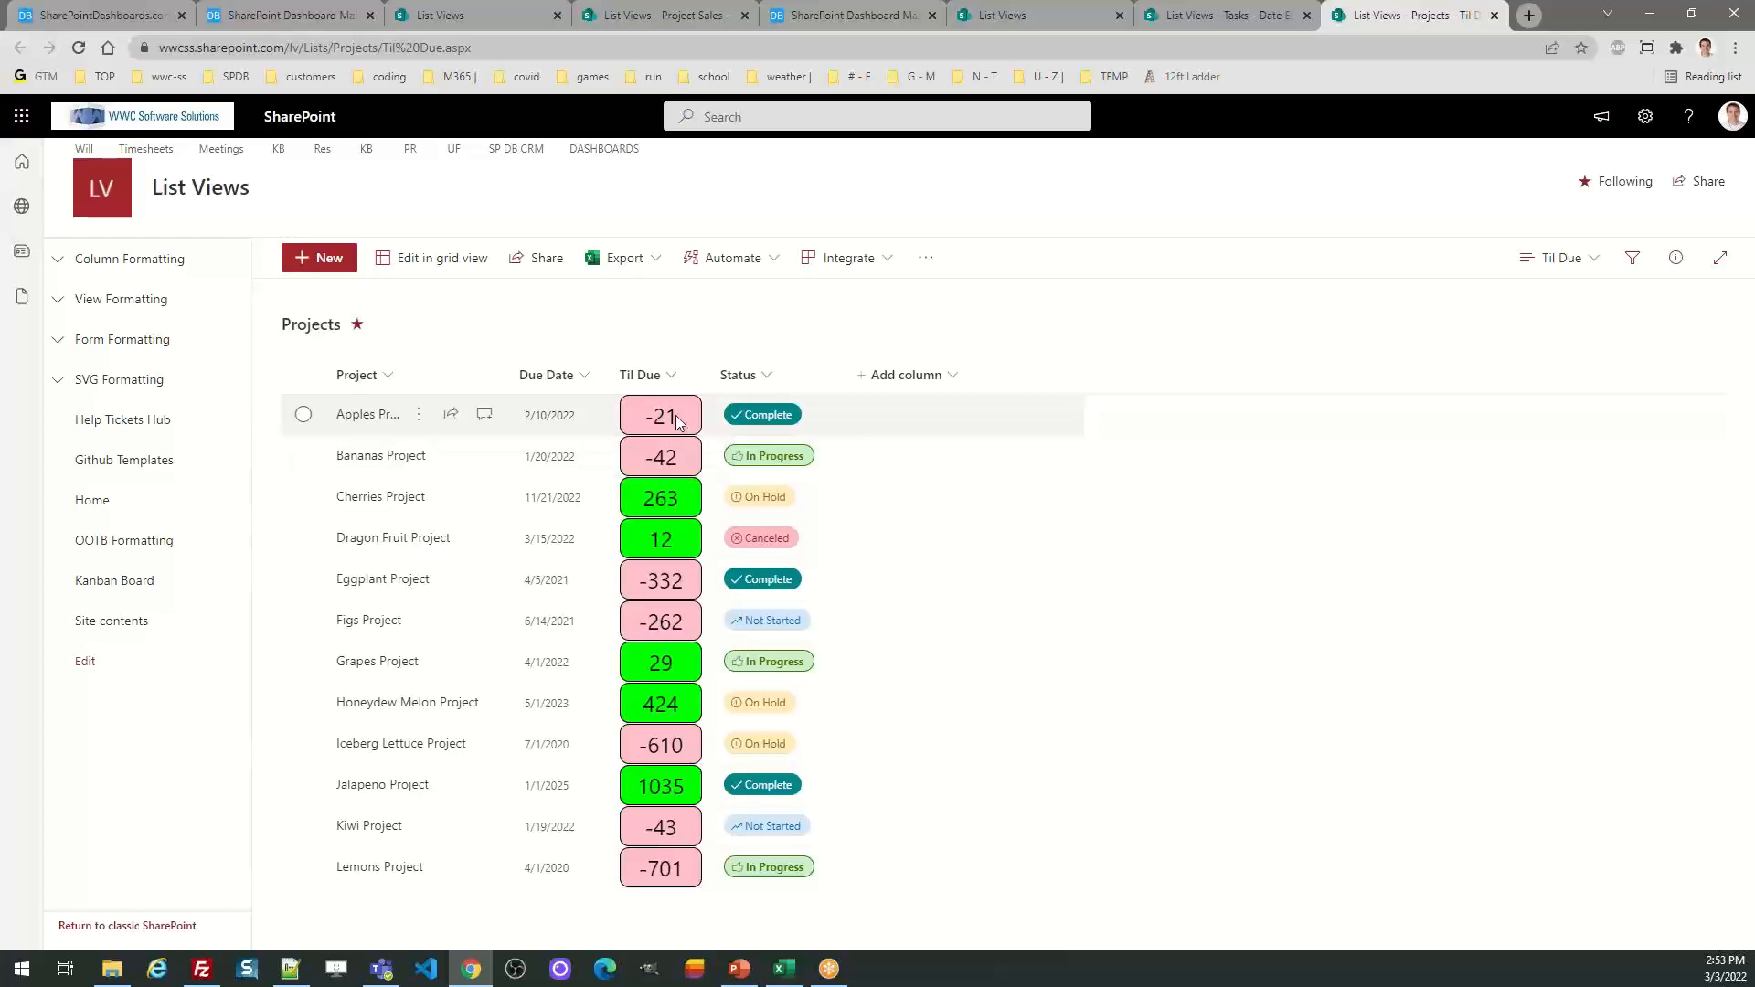
{"action": "mouse_move", "coordinate": [674, 409]}
Open the Column - Date Time / Difference template and preview Format Options A, B, C and D in turn
{"action": "key", "text": "alt+Tab"}
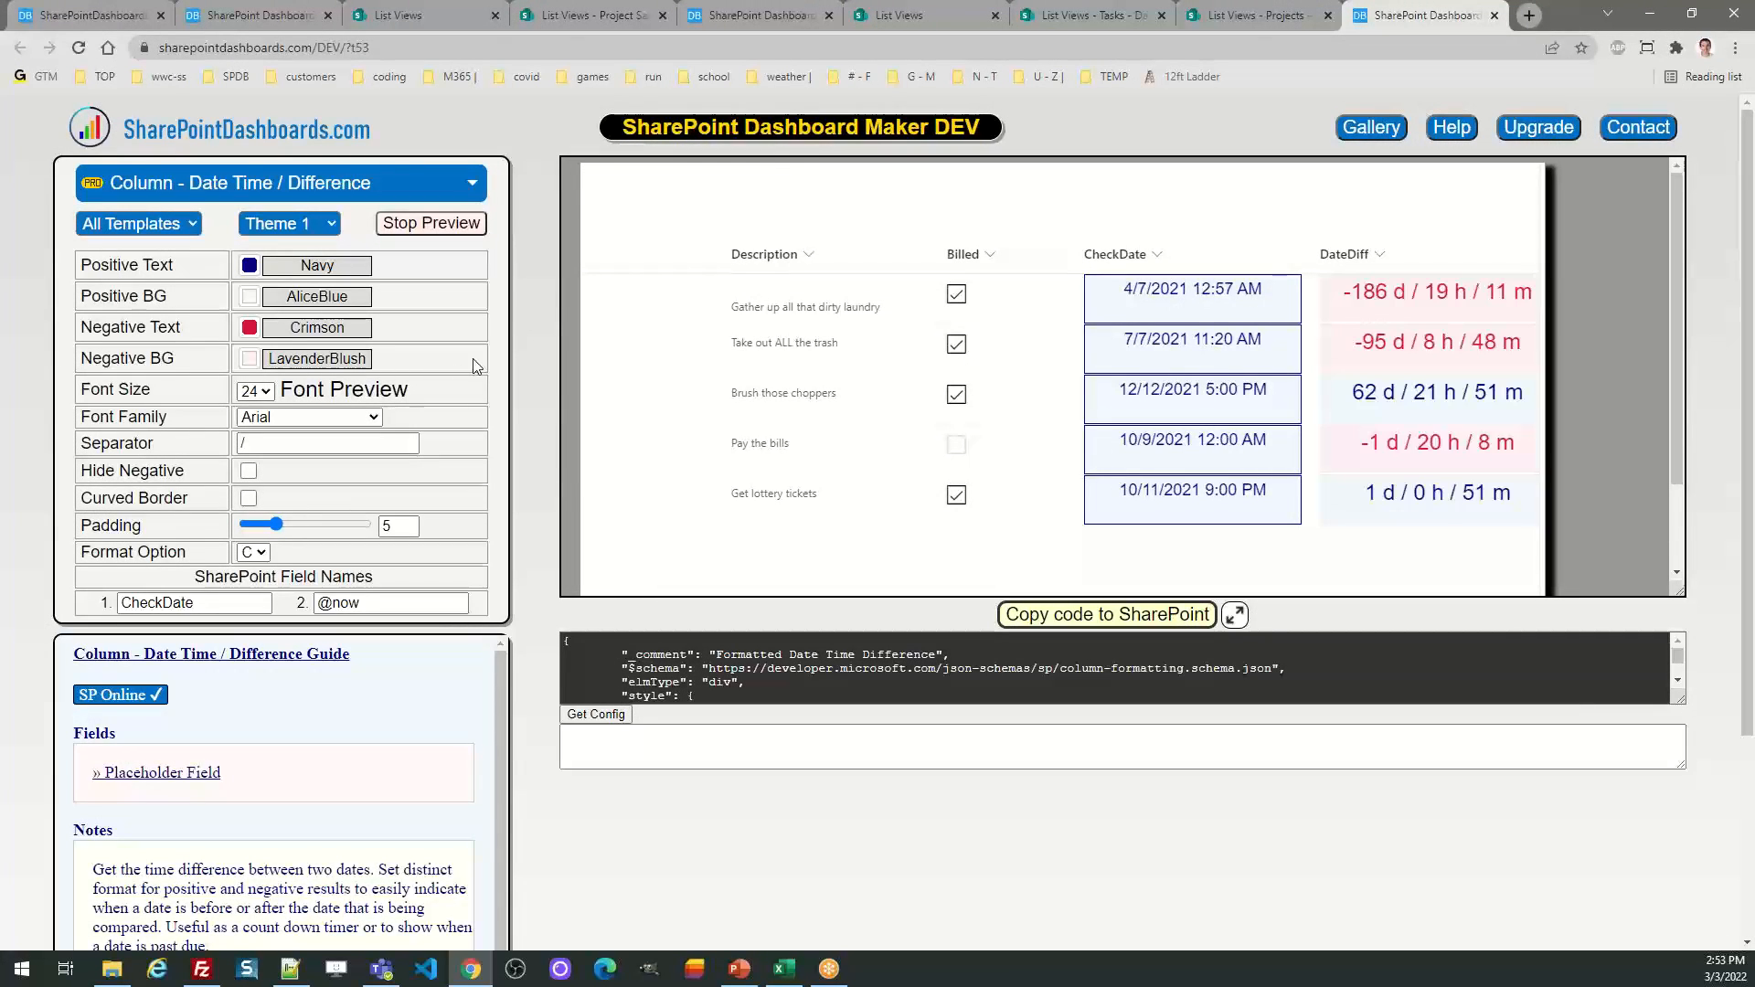
{"action": "left_click", "coordinate": [254, 552]}
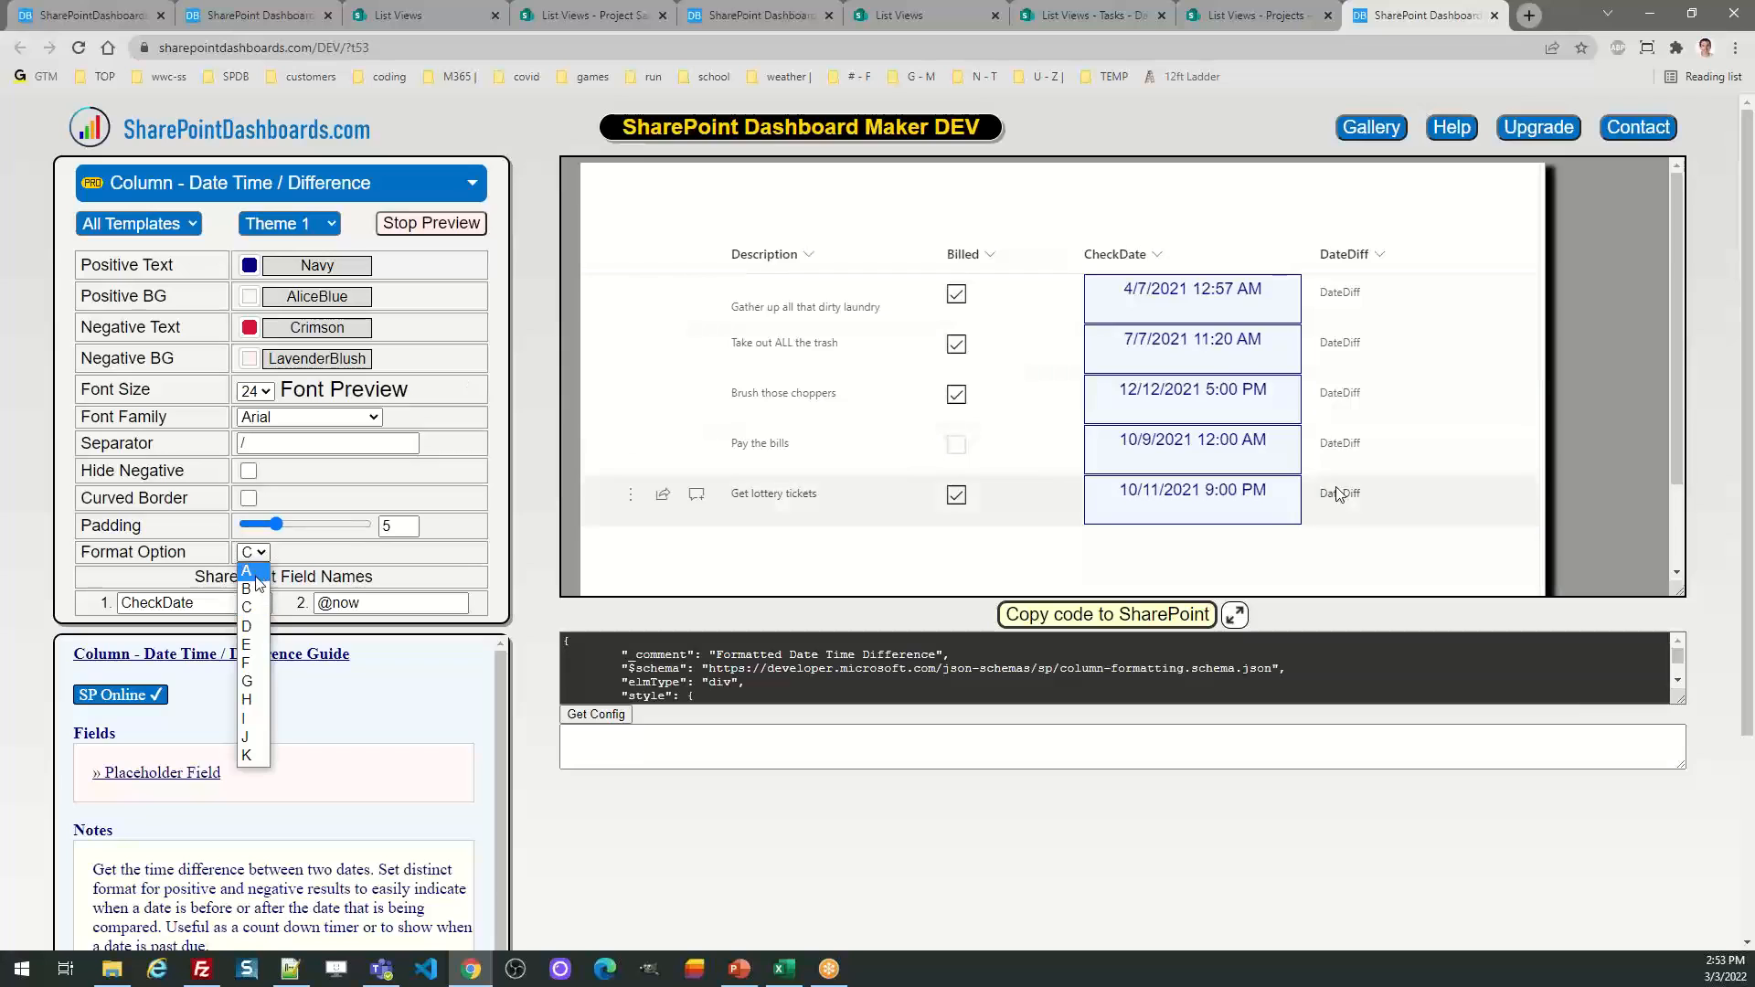
{"action": "left_click", "coordinate": [252, 571]}
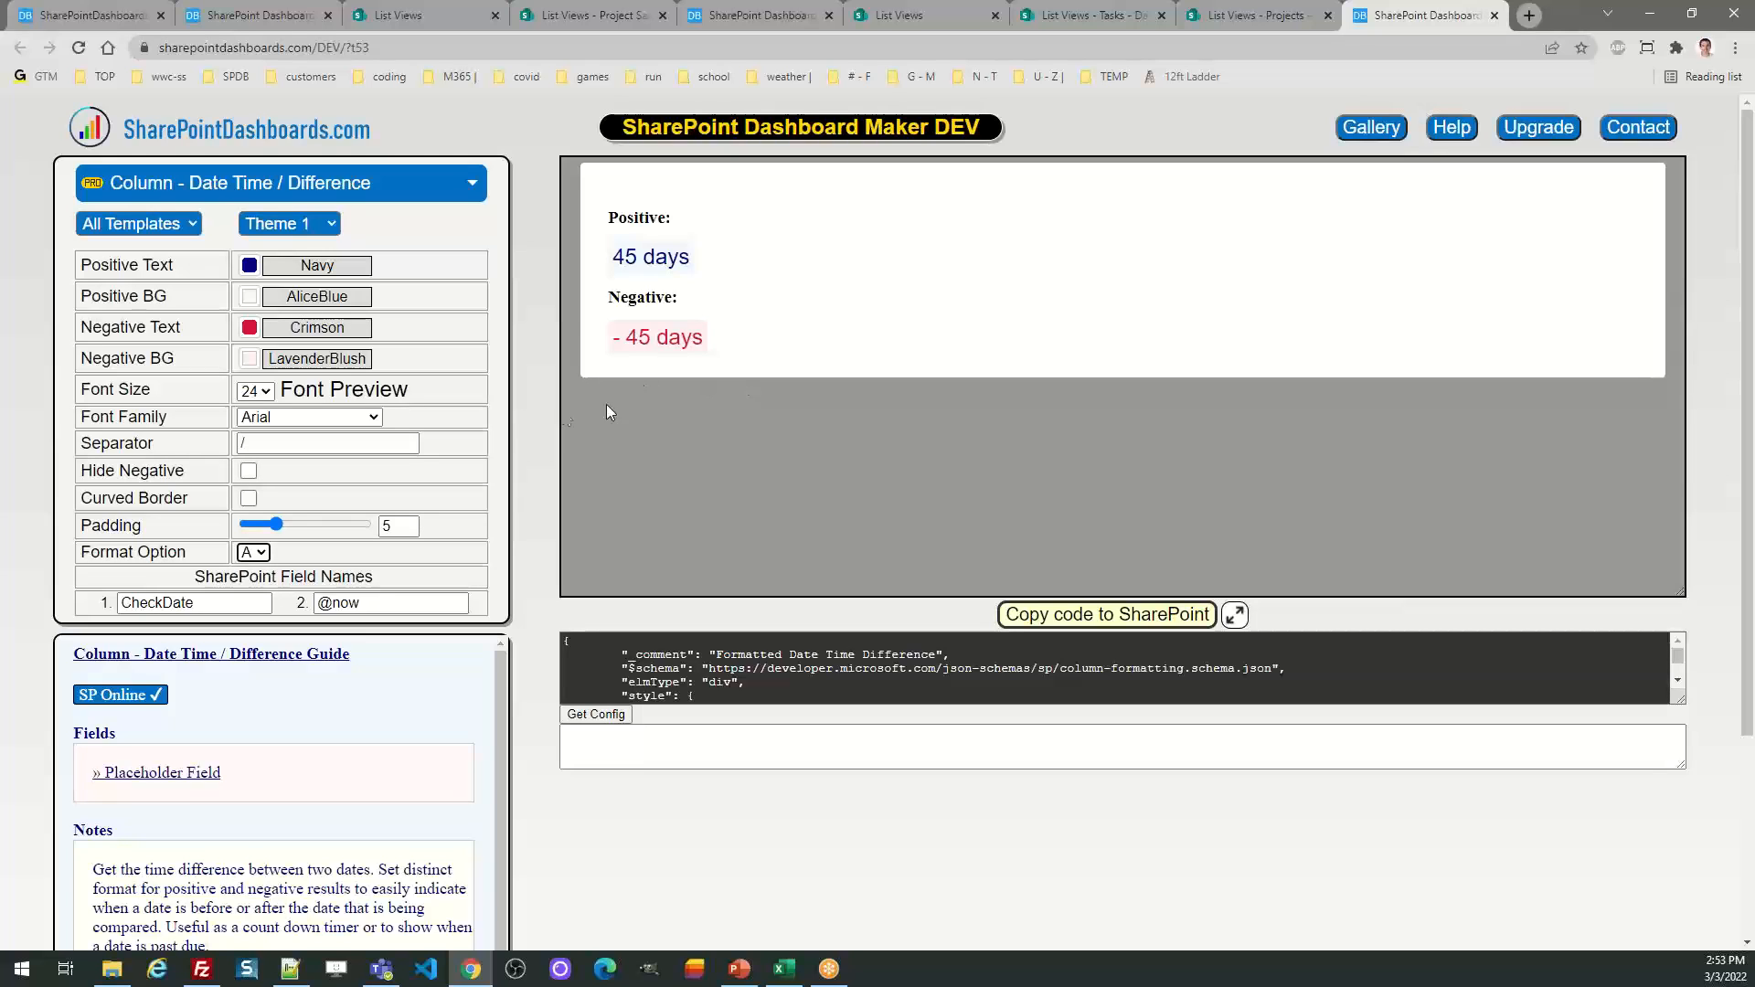
{"action": "left_click", "coordinate": [253, 552]}
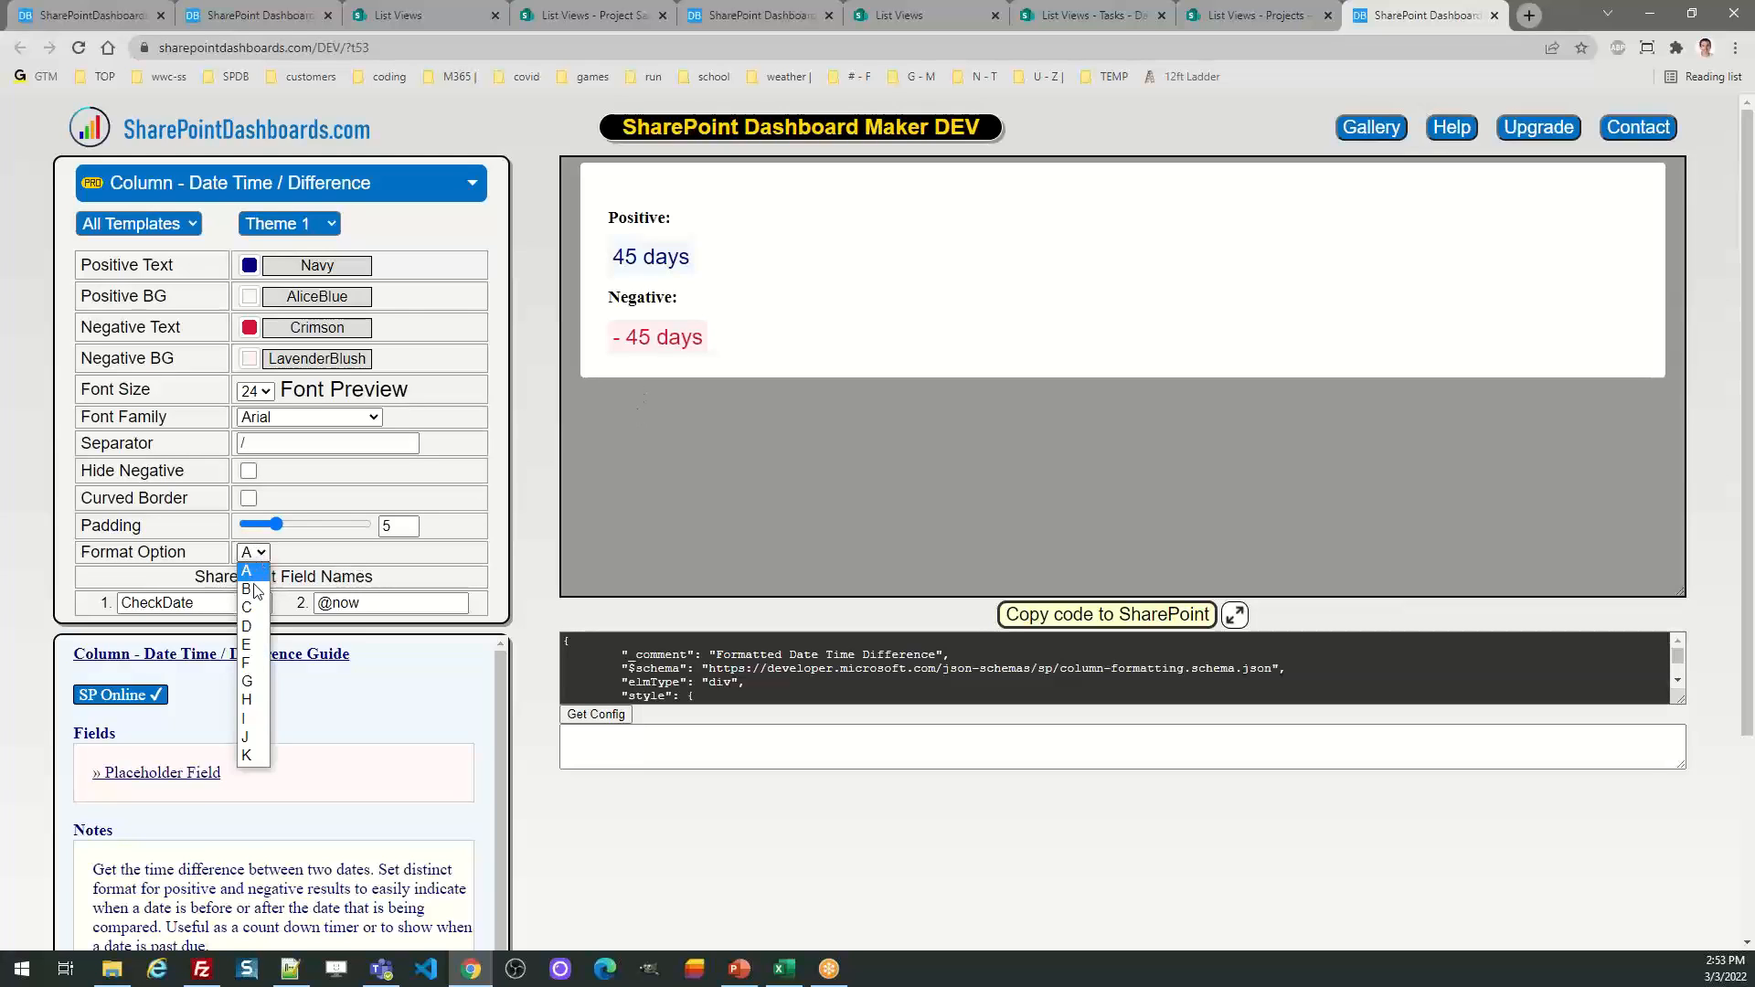
{"action": "left_click", "coordinate": [254, 580]}
{"action": "left_click", "coordinate": [253, 552]}
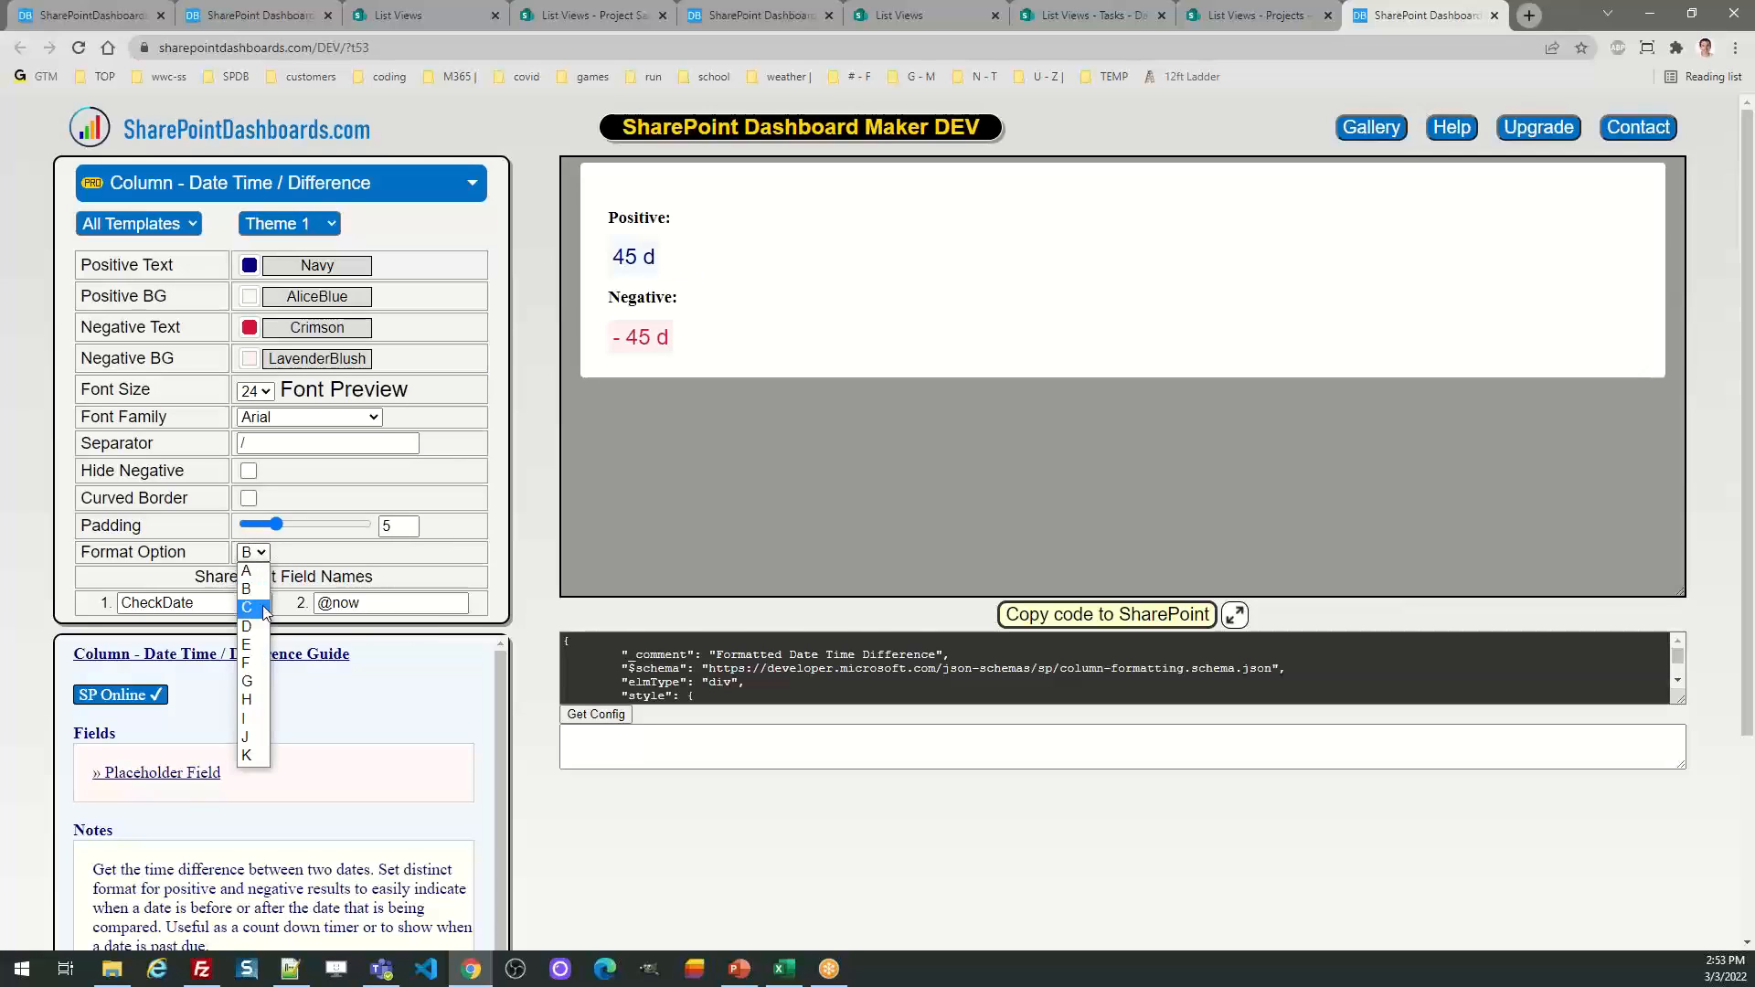
{"action": "left_click", "coordinate": [256, 598]}
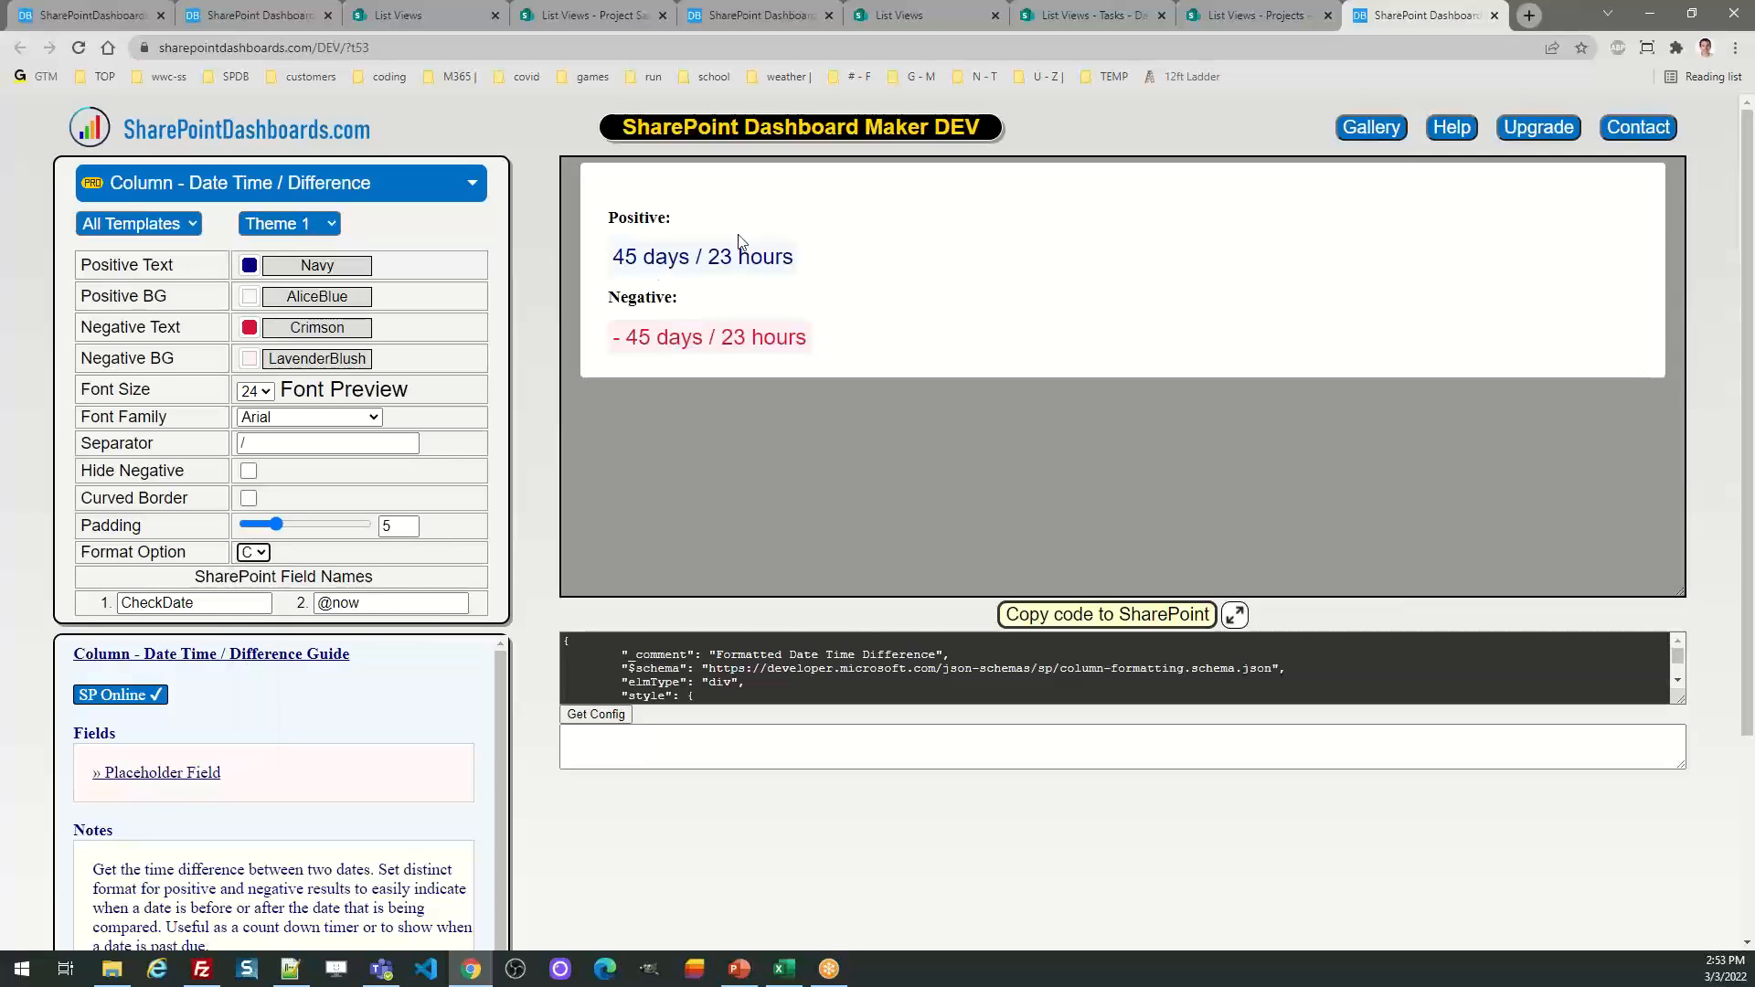
{"action": "left_click", "coordinate": [254, 552]}
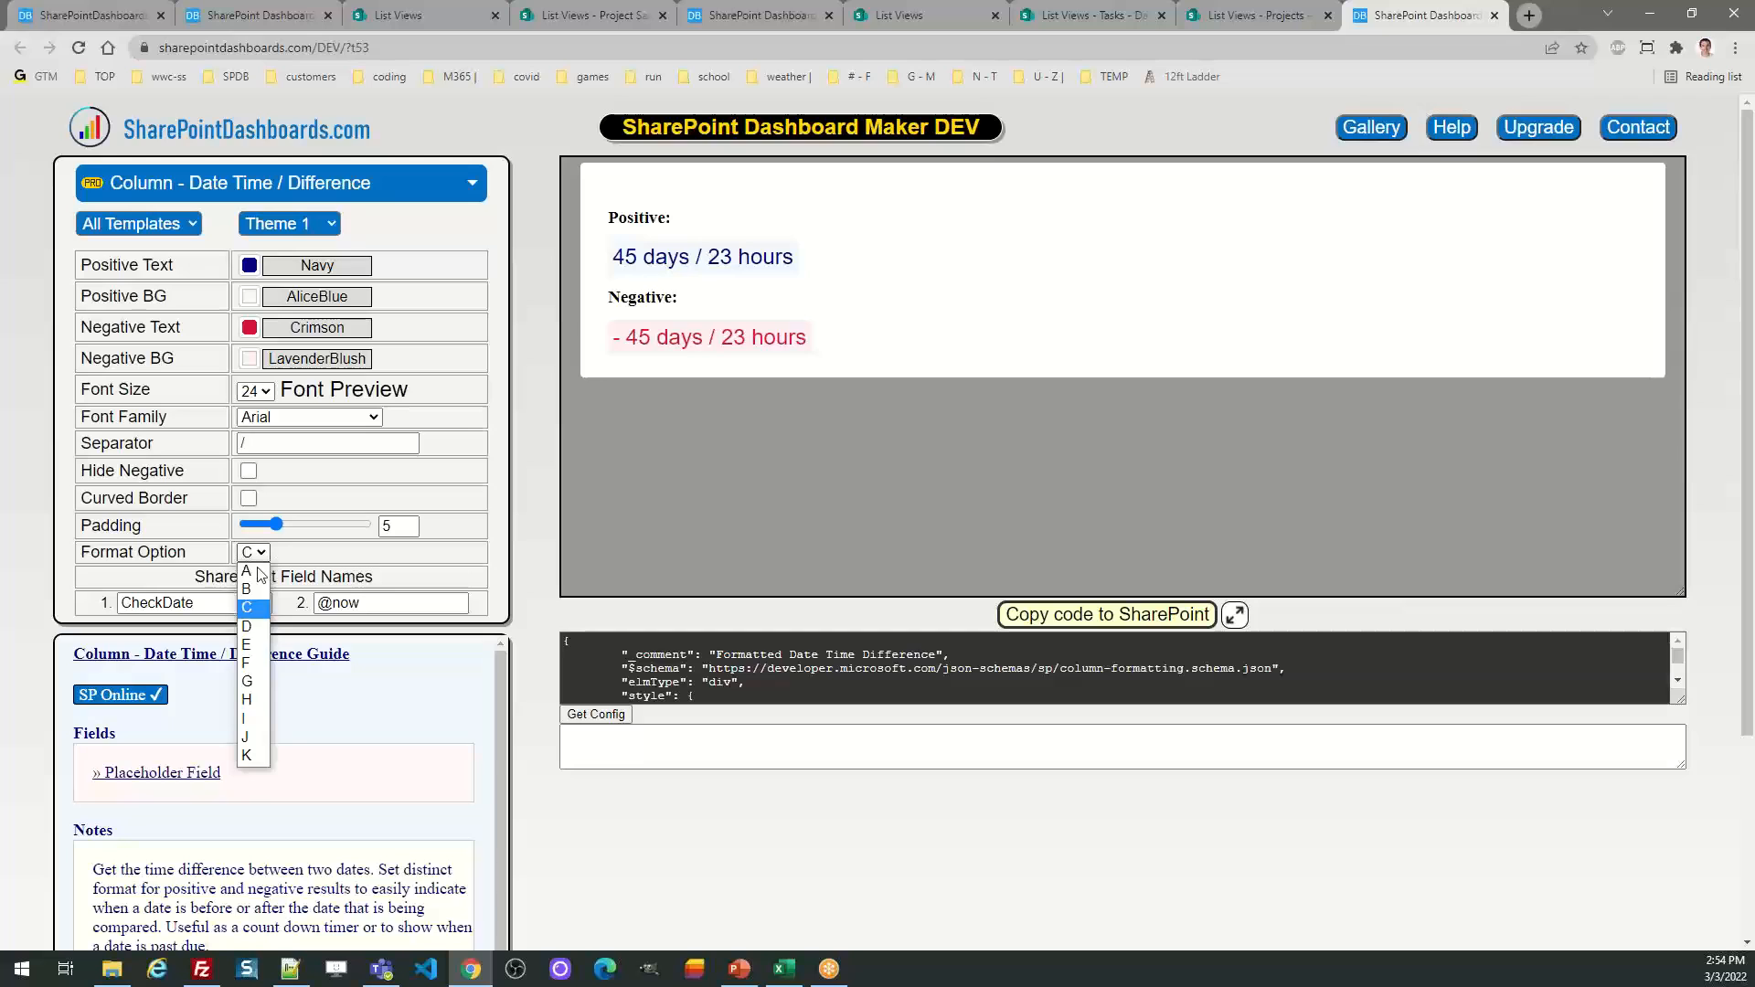
{"action": "left_click", "coordinate": [262, 632]}
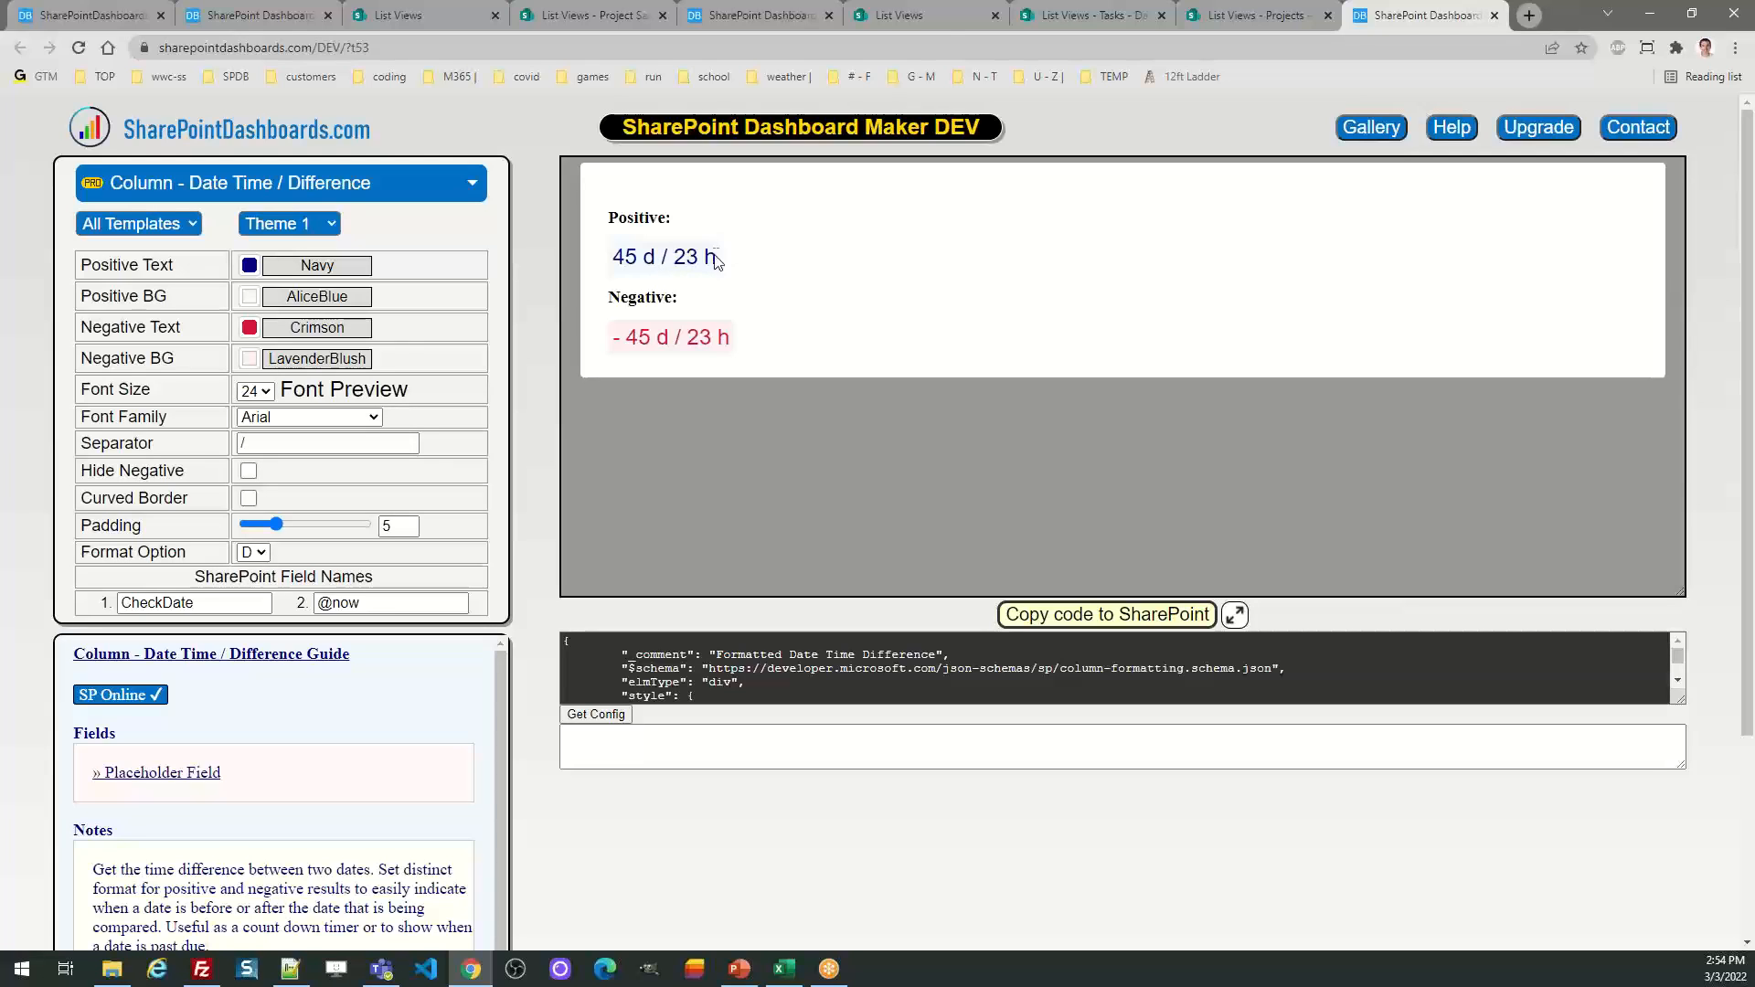
Preview Format Options E and F of the date difference template, and set Format Option to G
{"action": "left_click", "coordinate": [254, 552]}
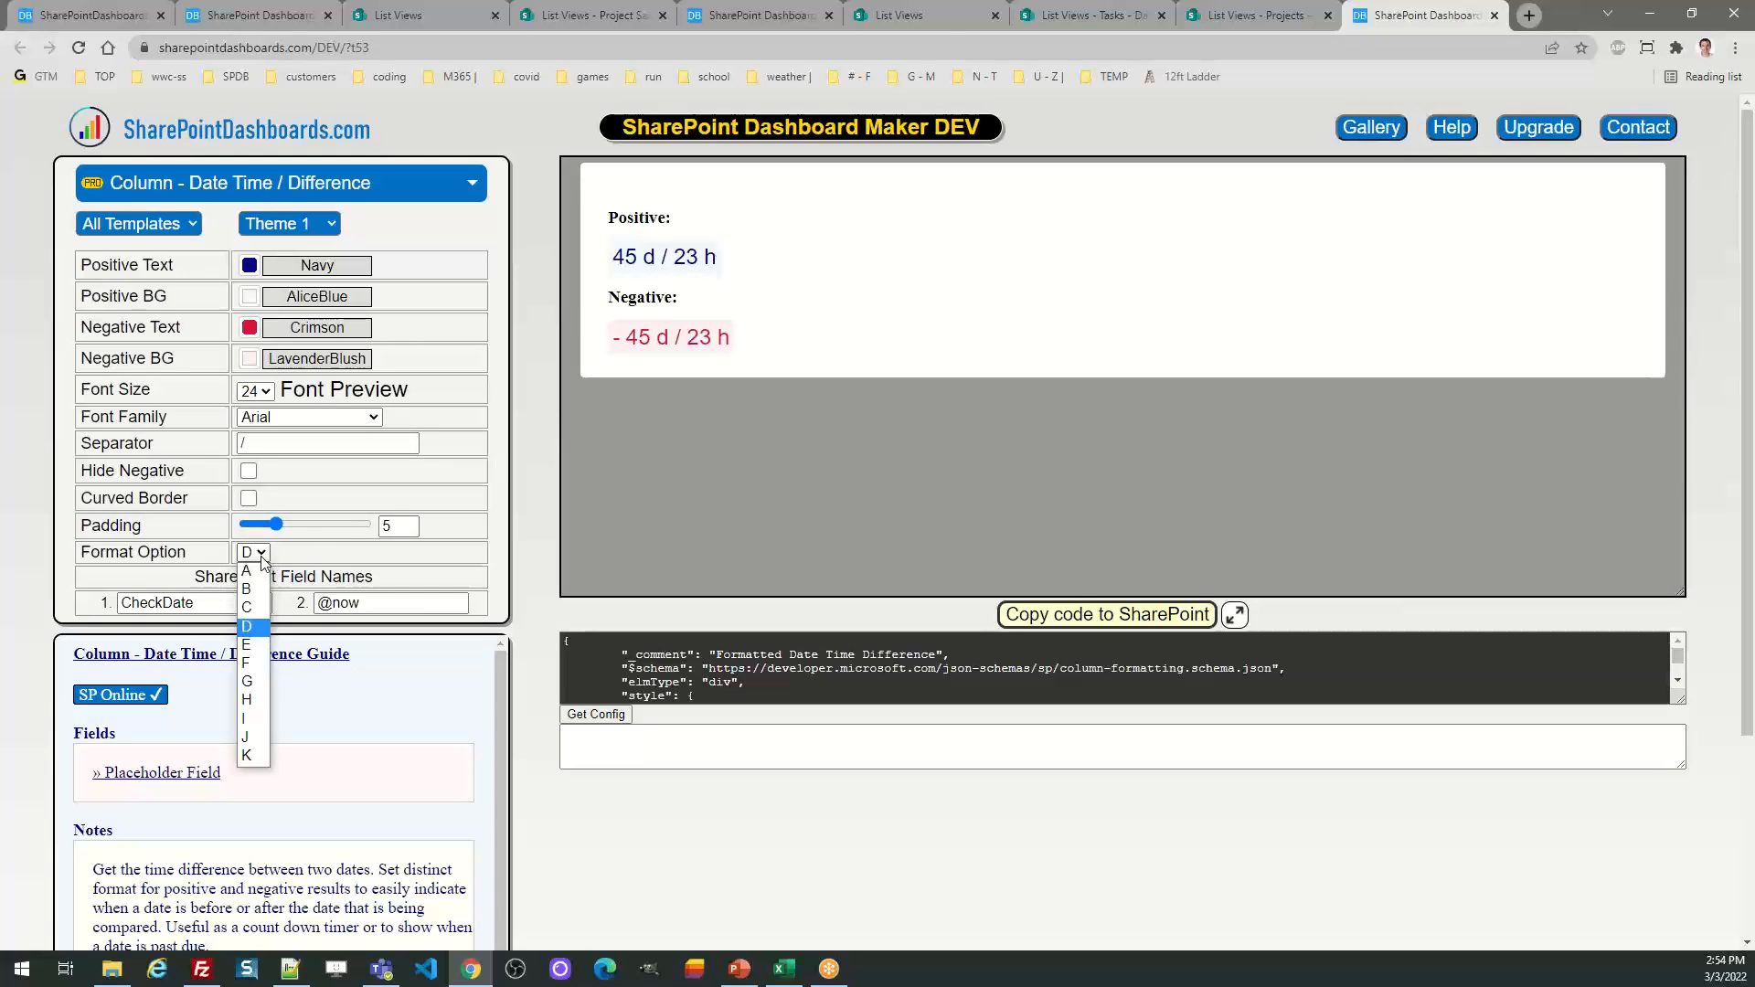
{"action": "left_click", "coordinate": [252, 648]}
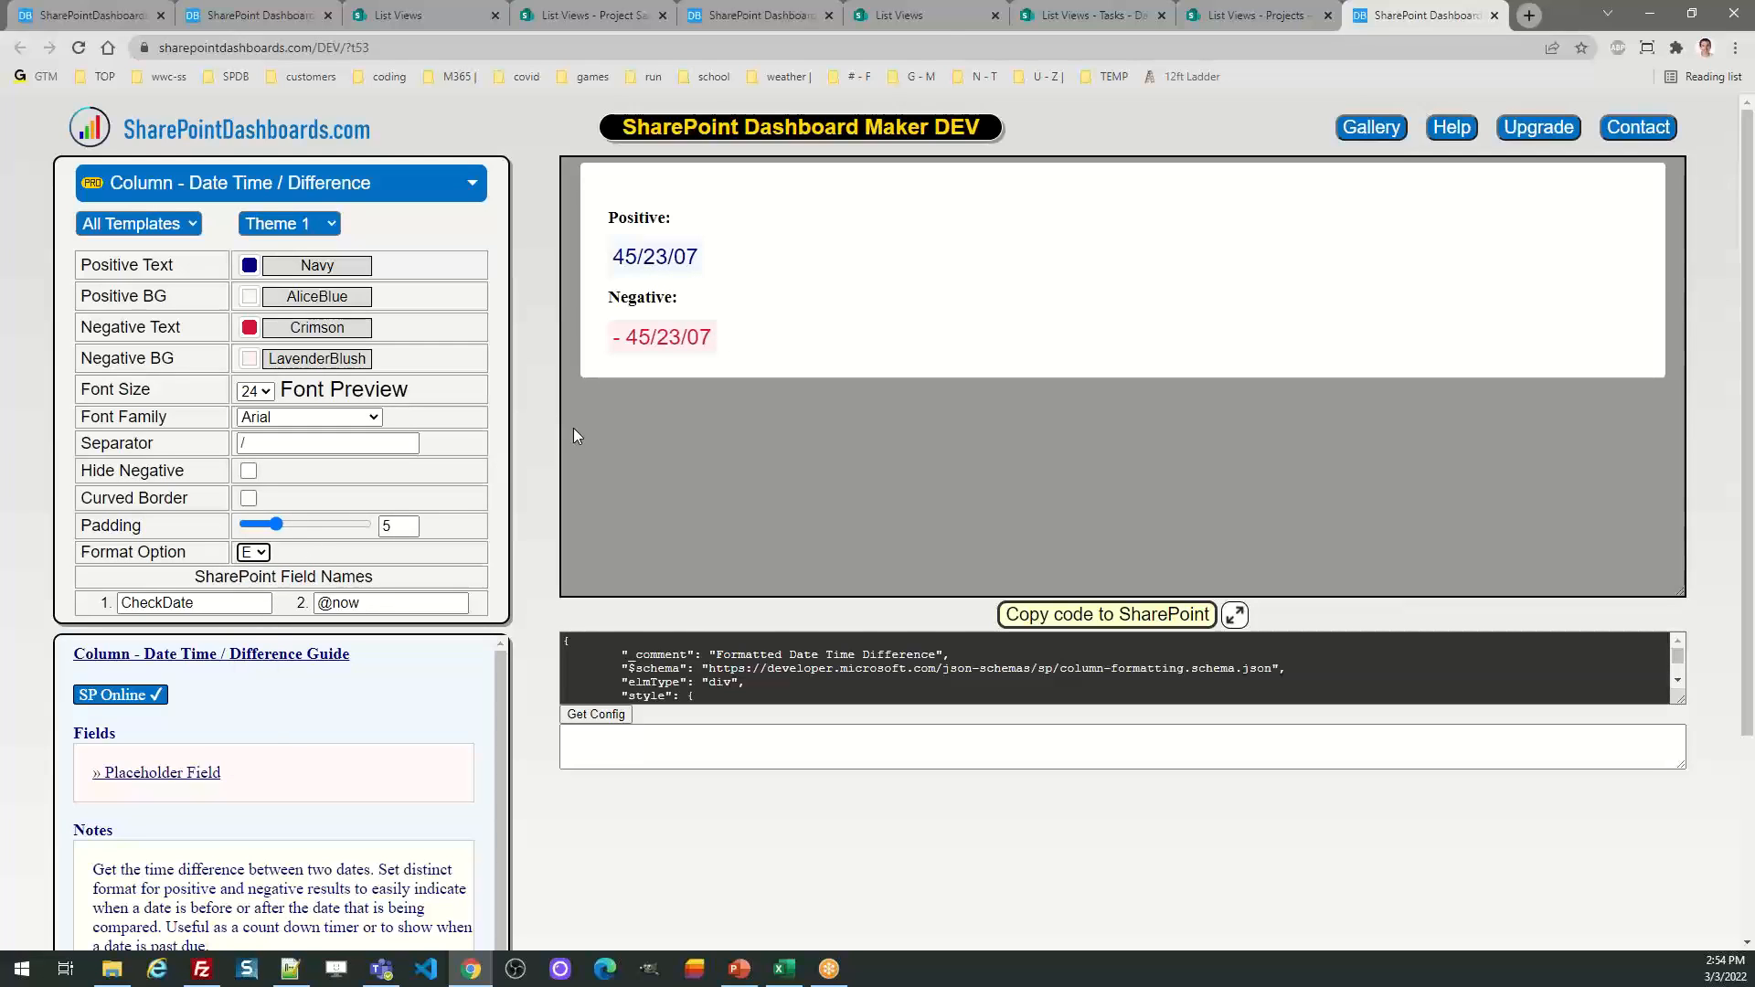
{"action": "left_click", "coordinate": [253, 552]}
{"action": "left_click", "coordinate": [255, 673]}
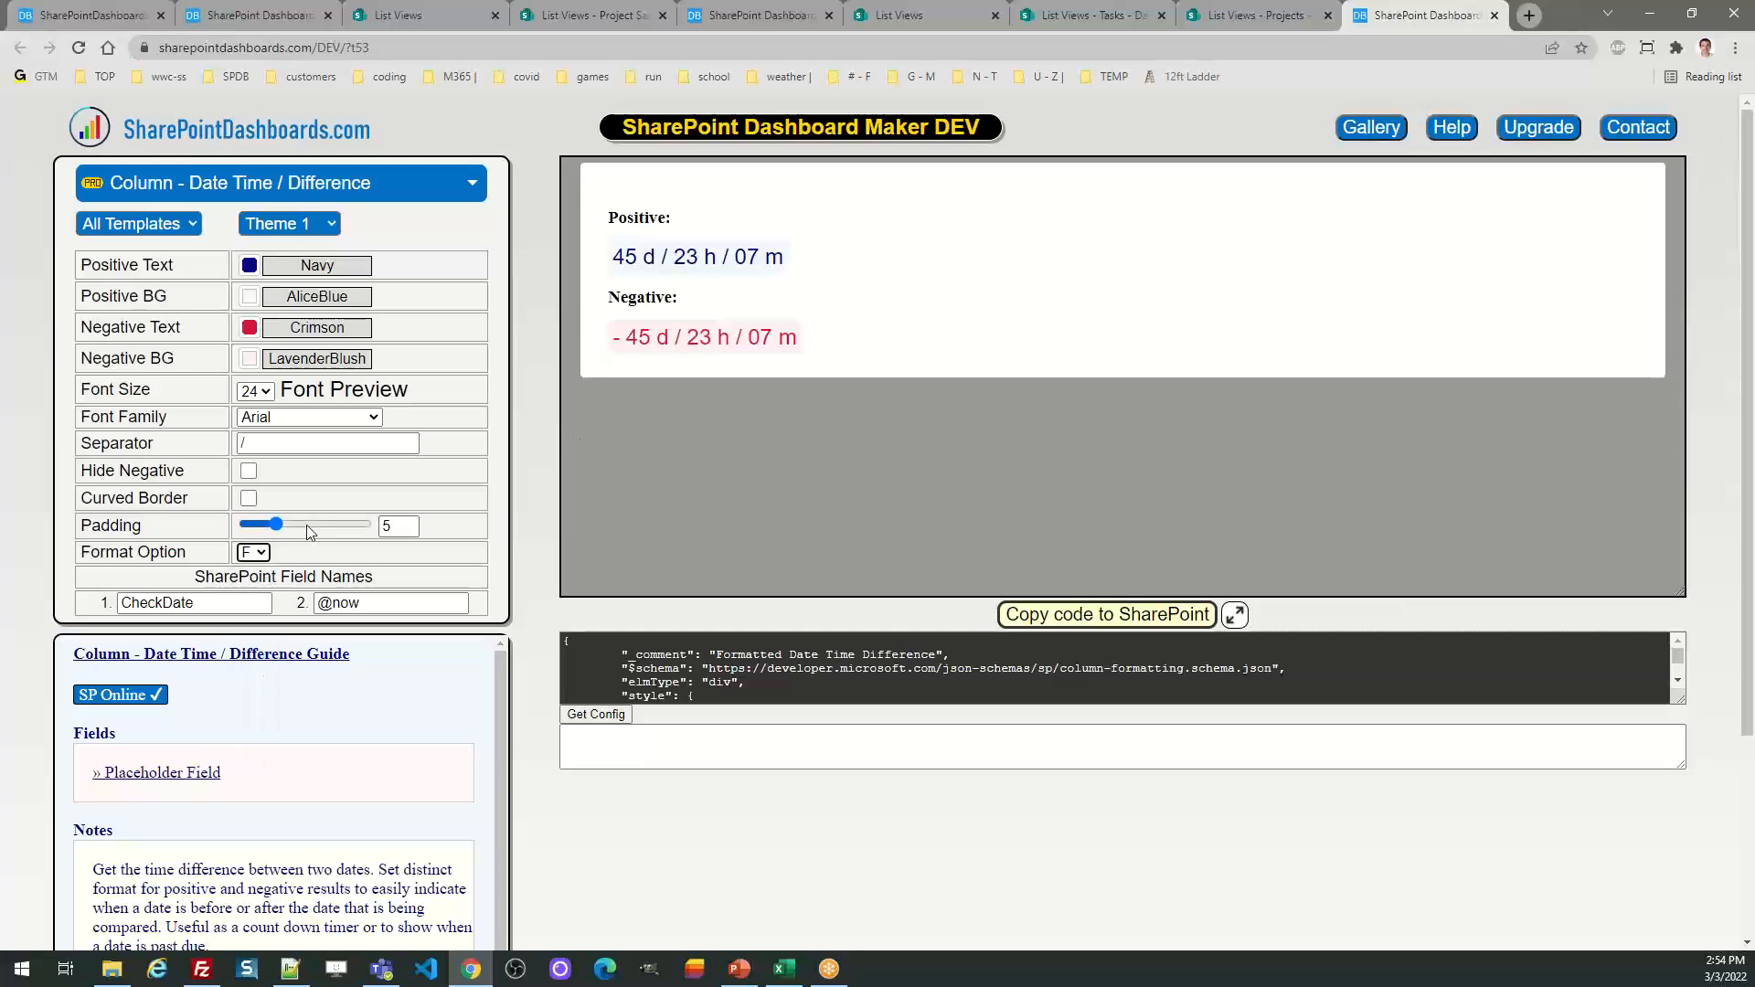
{"action": "left_click", "coordinate": [253, 552]}
{"action": "left_click", "coordinate": [250, 683]}
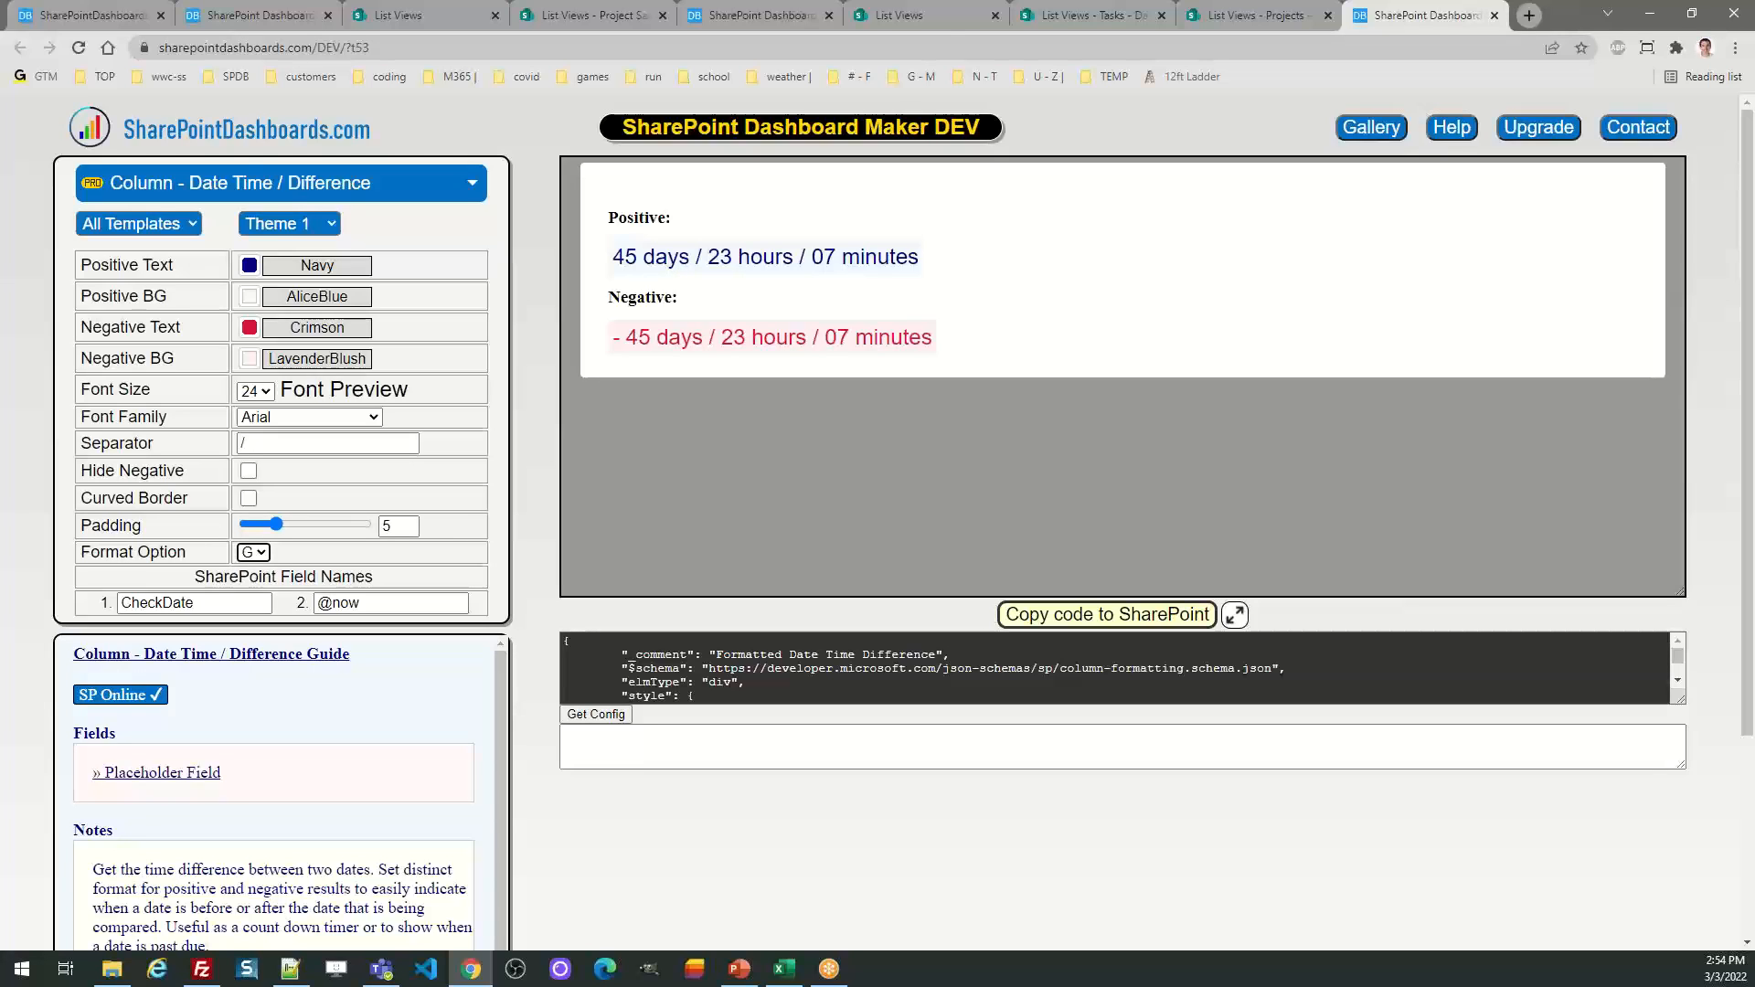
In the Projects list's Five Stars view, raise the Bananas Project's Rating to four stars and return it to three
{"action": "key", "text": "alt+Tab"}
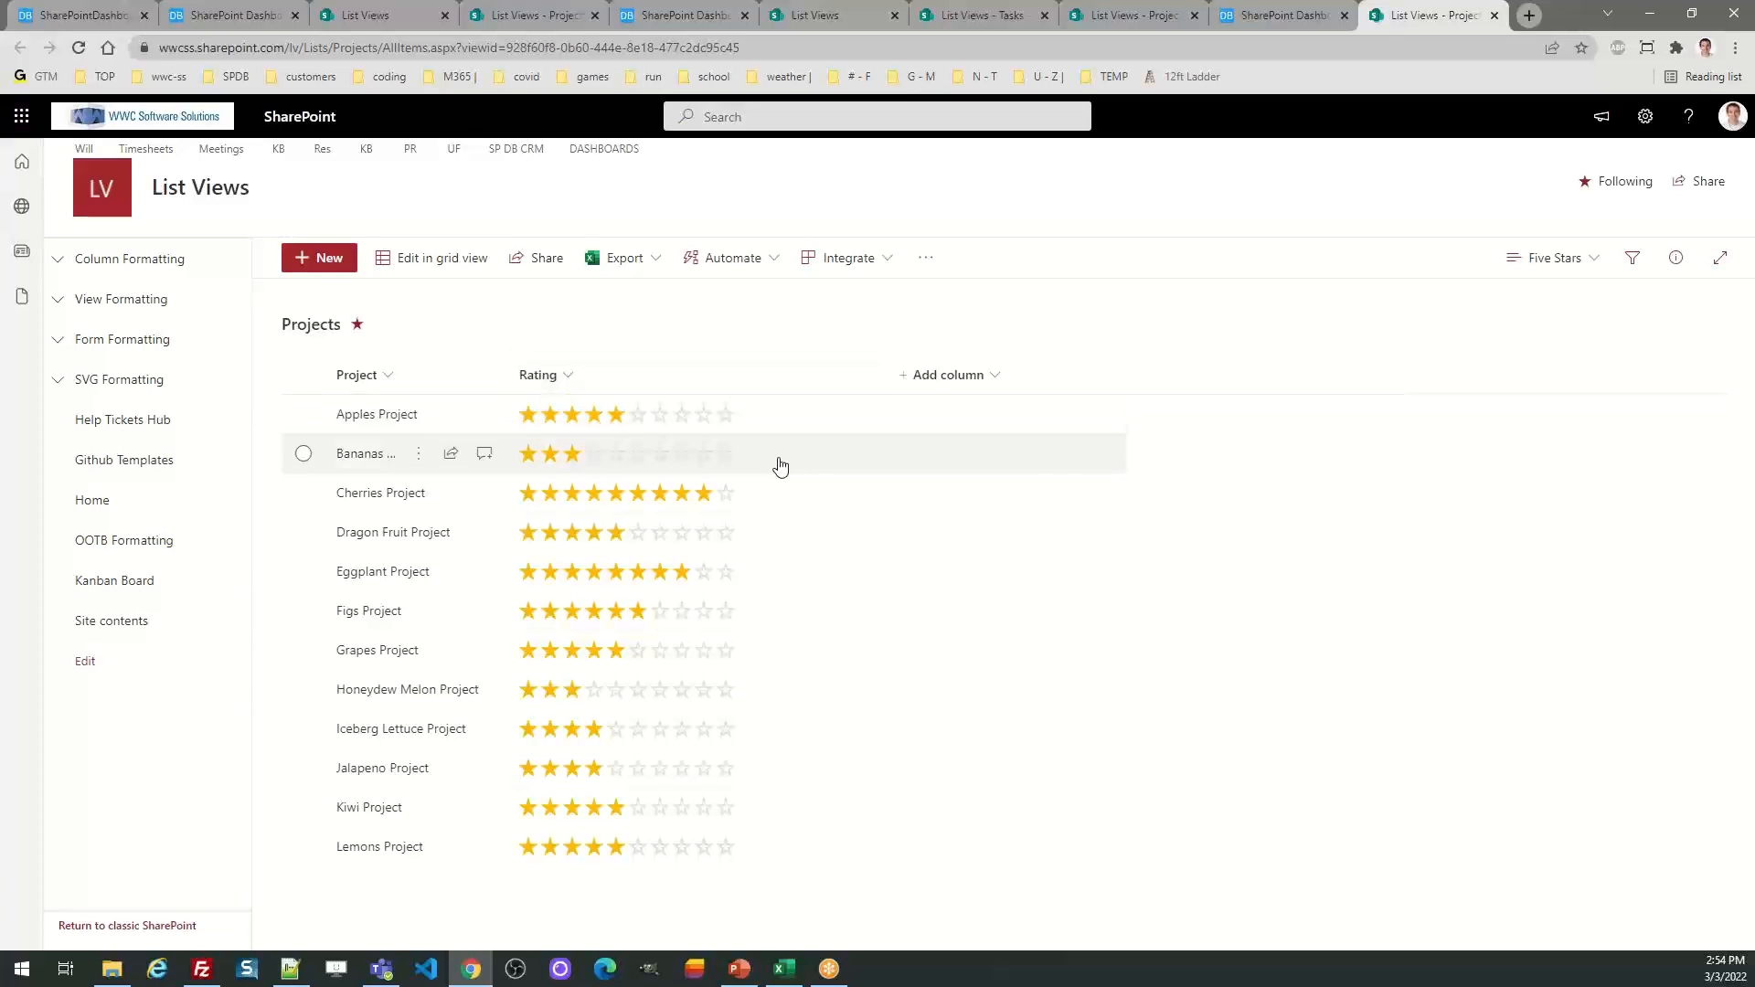
{"action": "left_click", "coordinate": [615, 457]}
{"action": "left_click", "coordinate": [593, 457]}
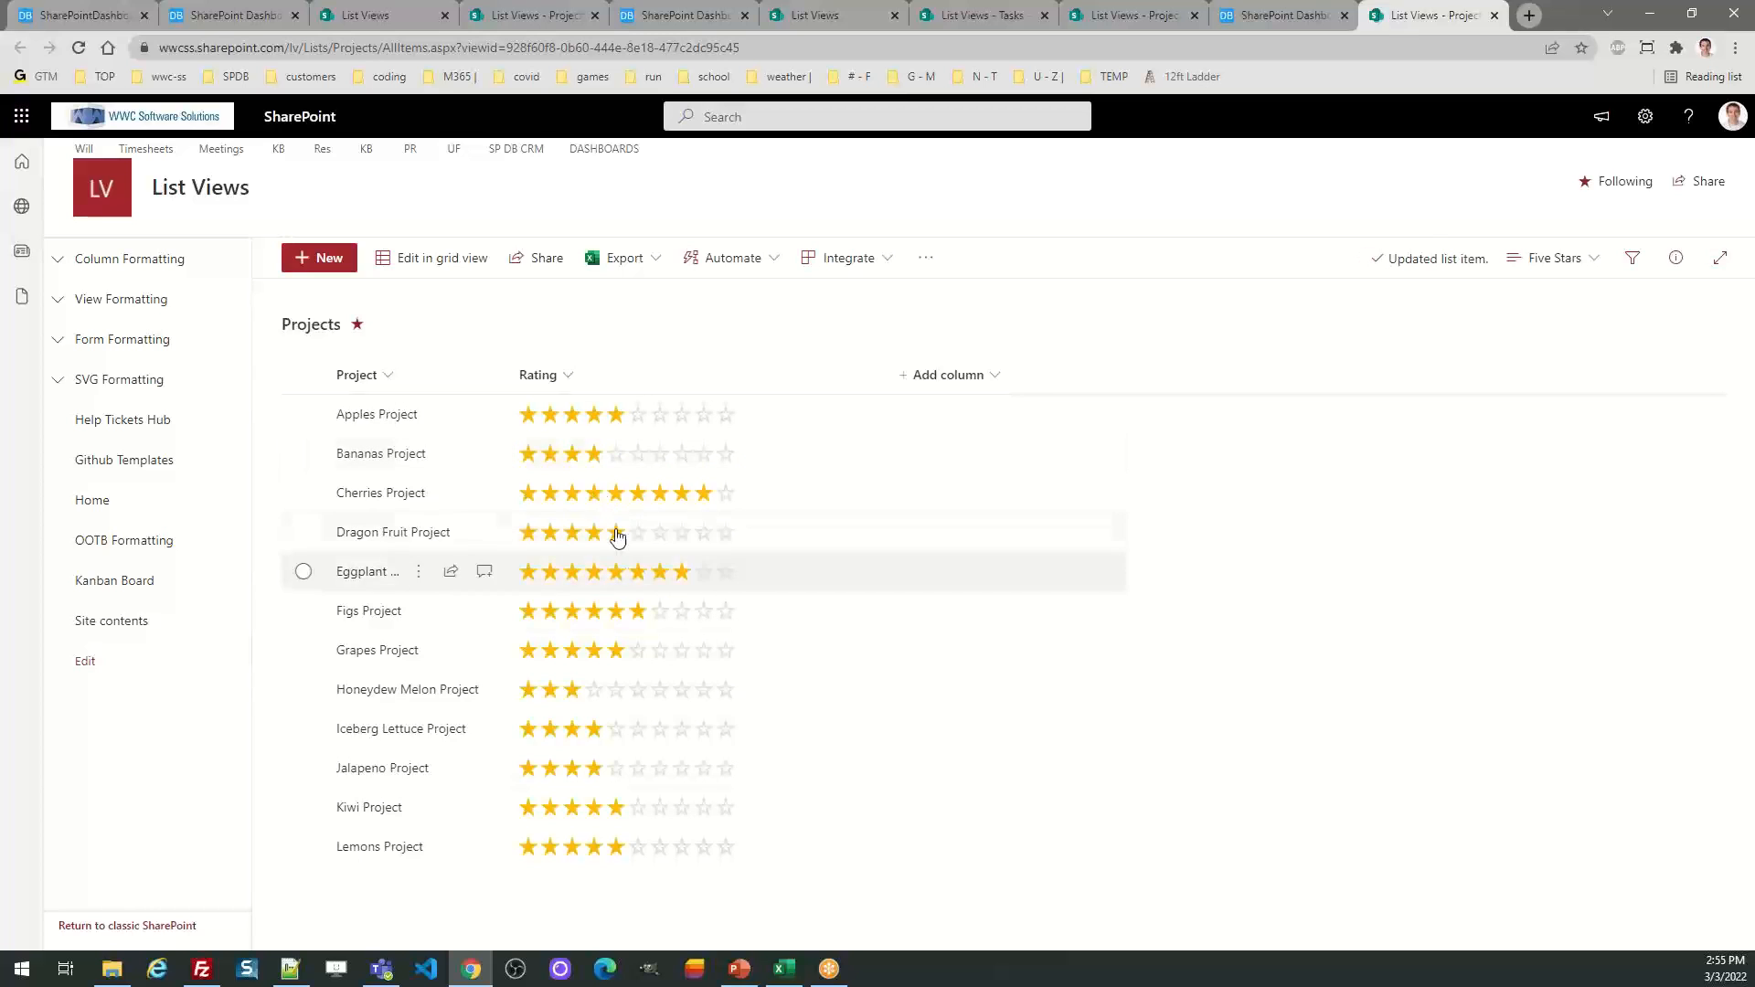
{"action": "left_click", "coordinate": [568, 457]}
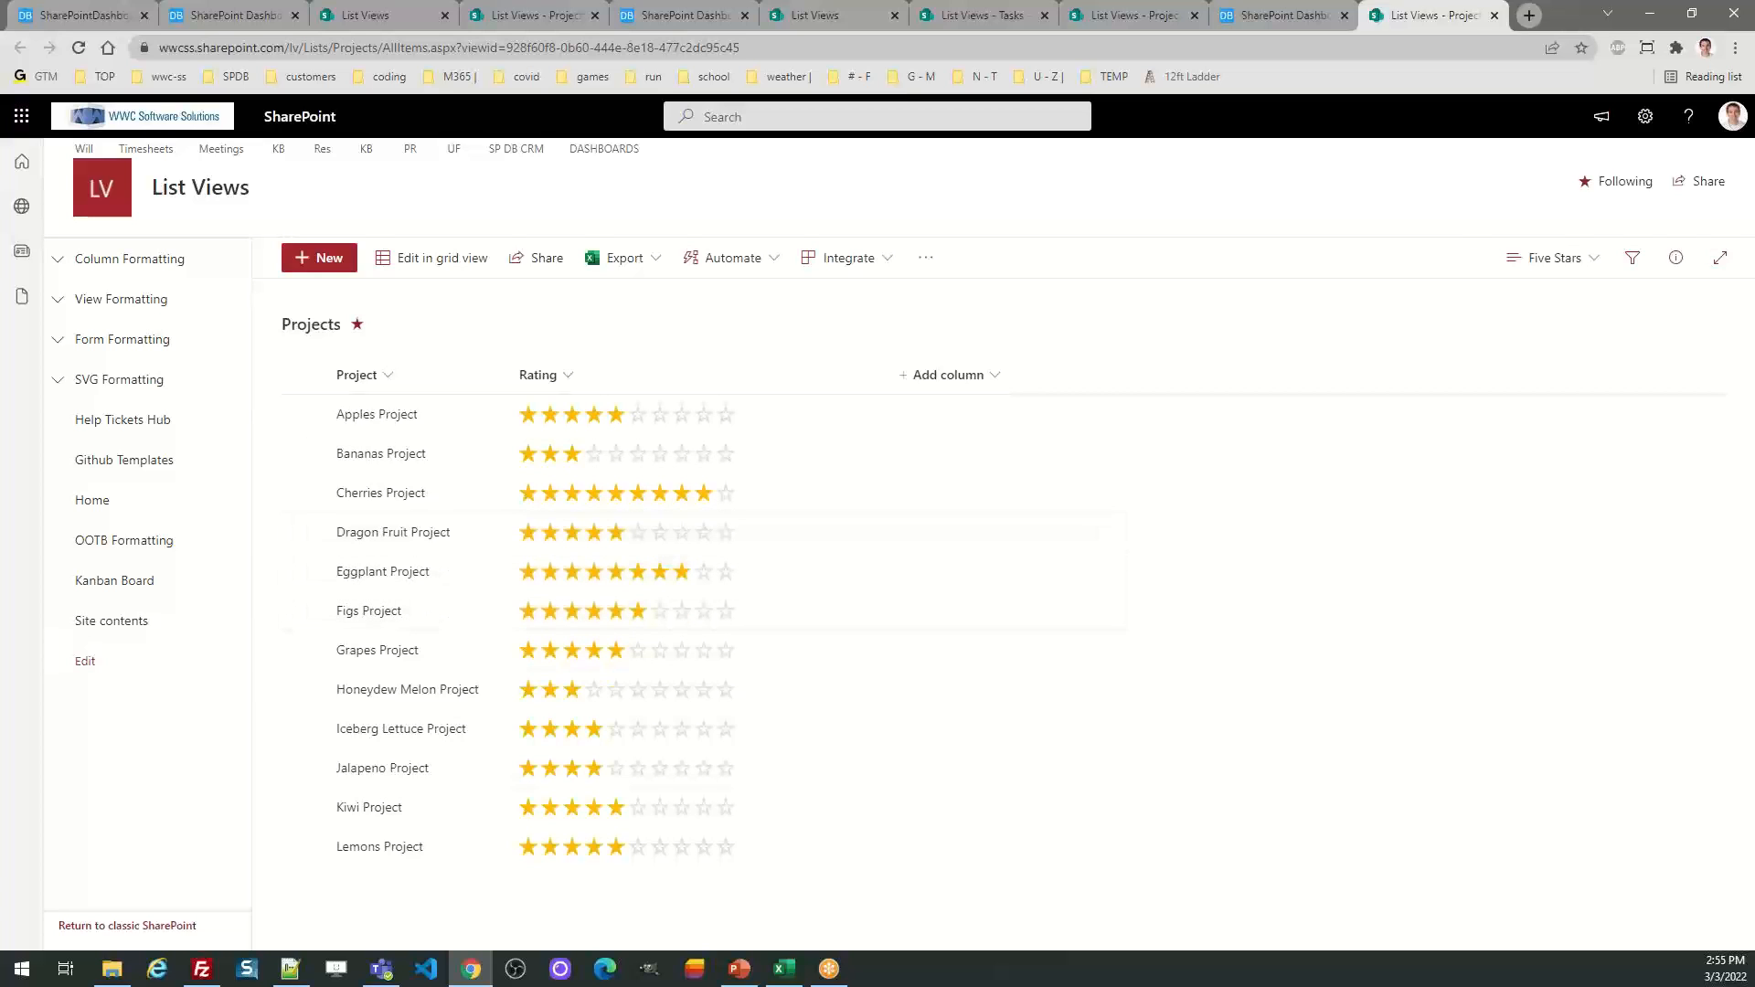
In the Documents library's Docs Thumbs view, open ChartVideo.xlsx from its thumbnail and close the file
{"action": "key", "text": "alt+Tab"}
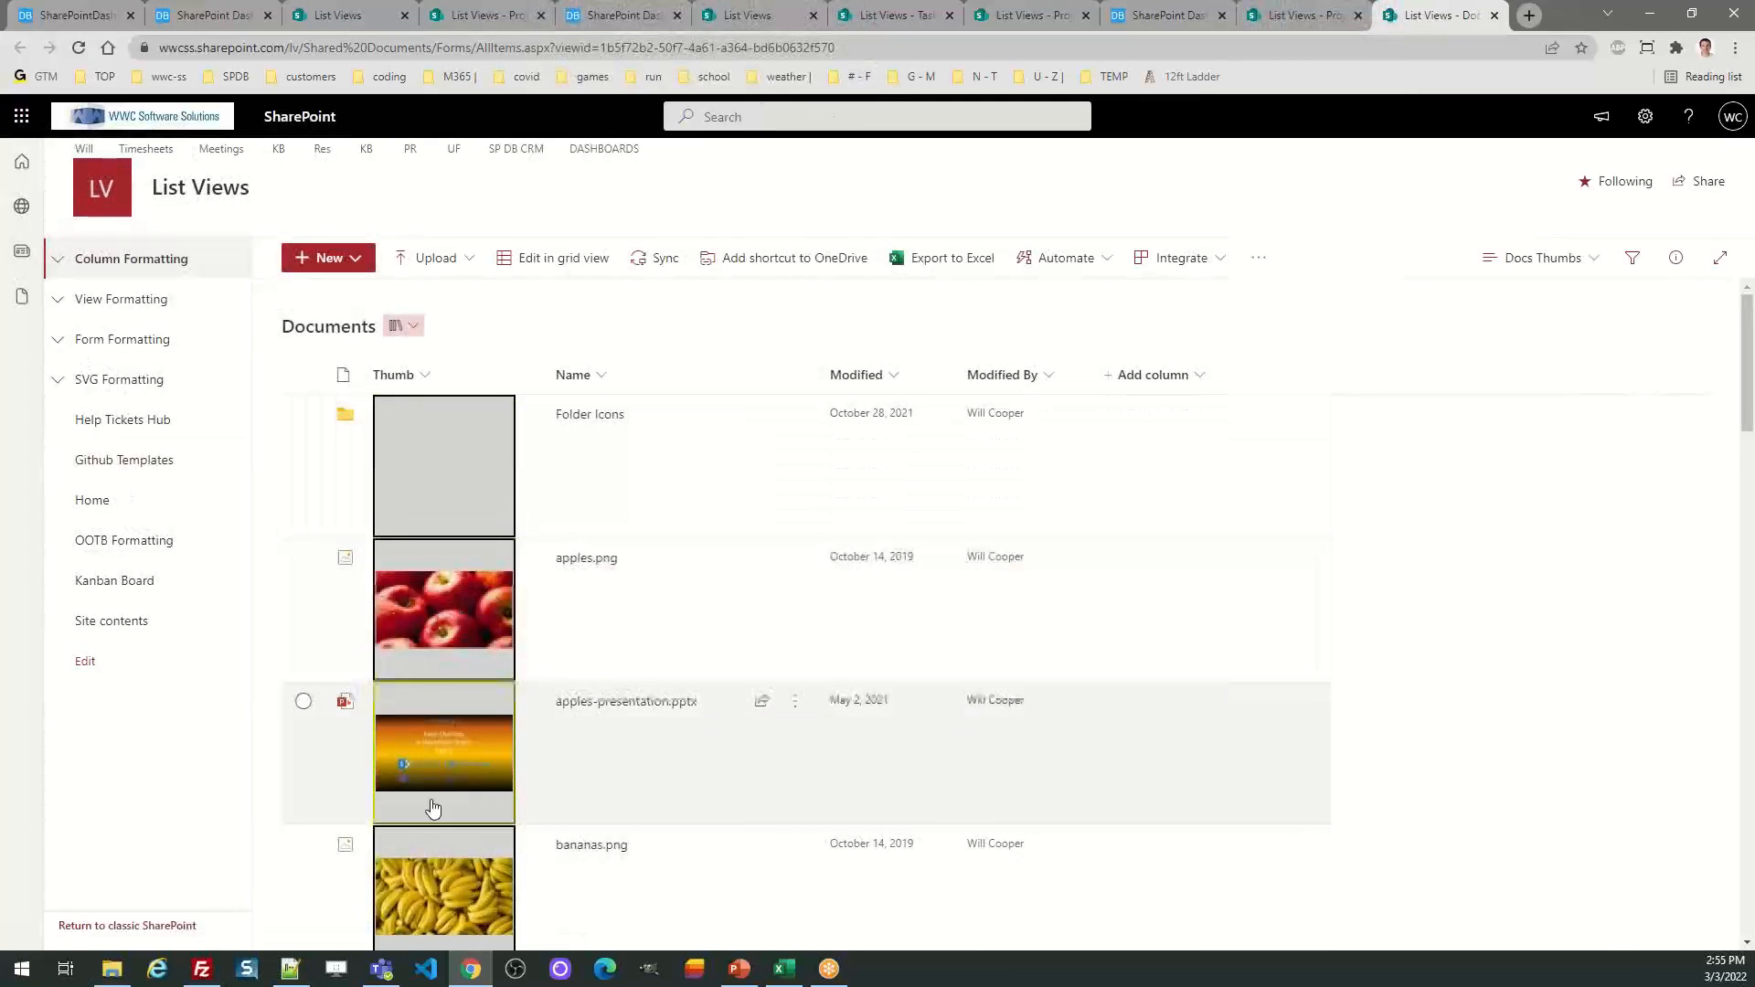
{"action": "left_click_drag", "start_coordinate": [1747, 376], "coordinate": [1751, 484]}
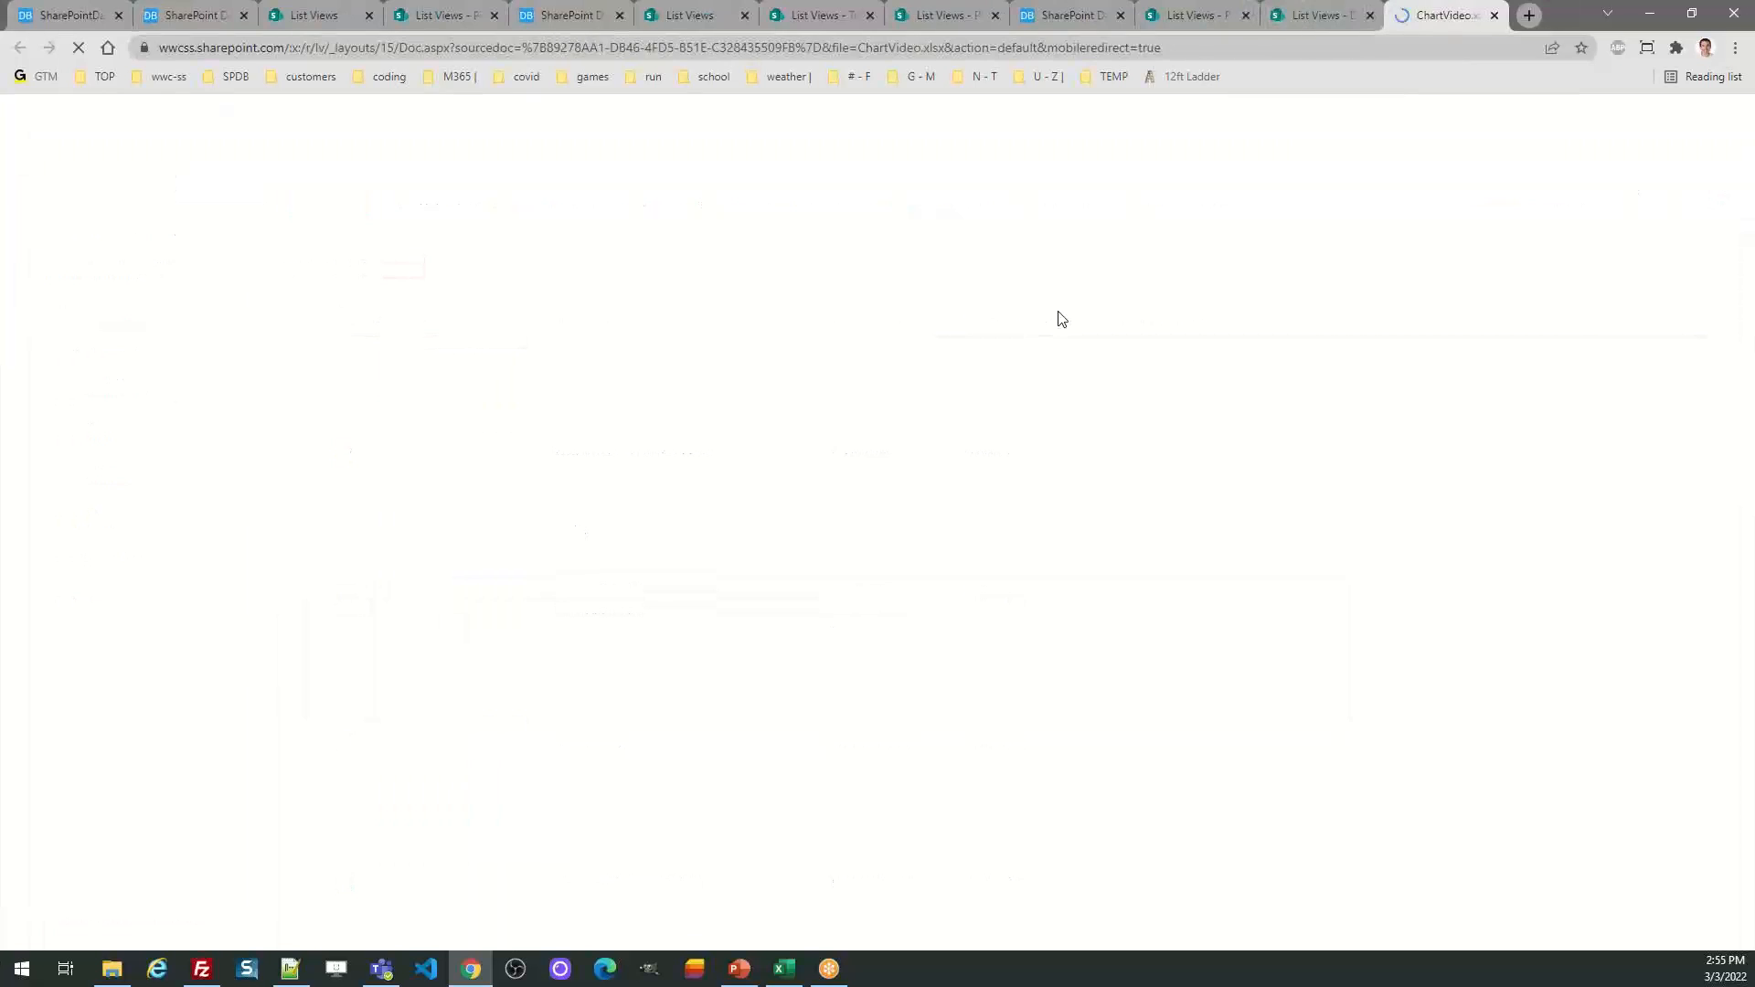
{"action": "left_click", "coordinate": [1496, 16]}
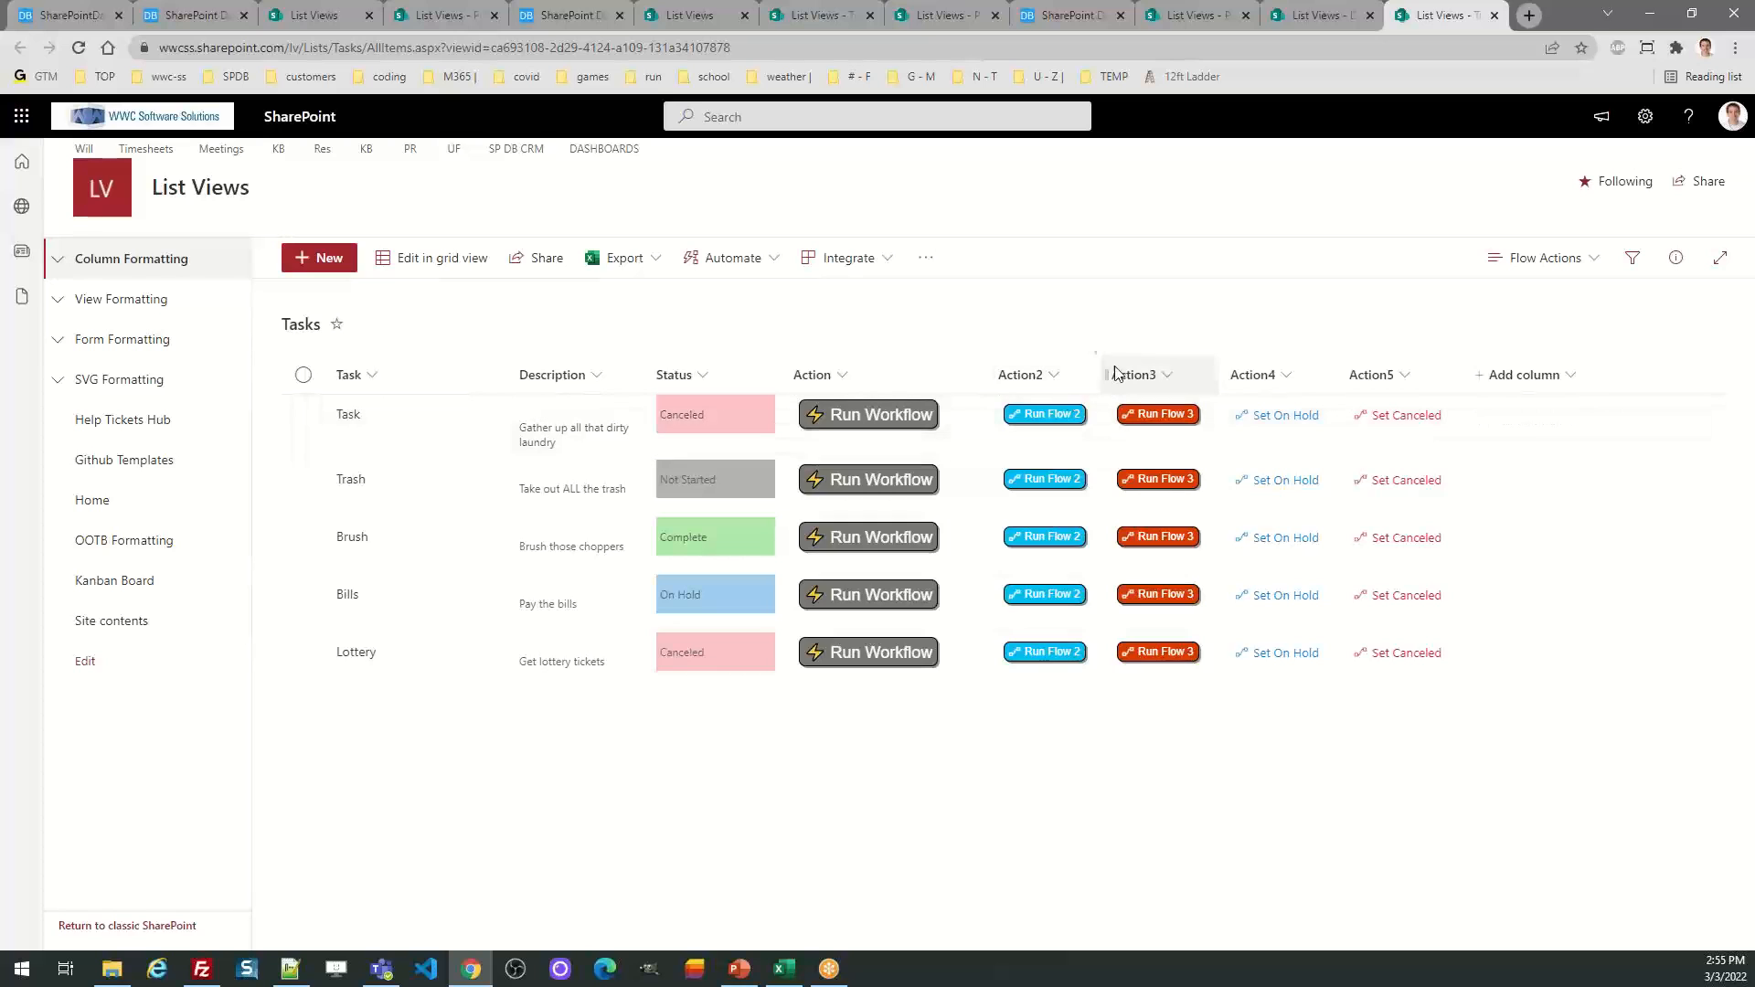
Return to SharePoint Dashboard Maker, find "edit" in the Templates Gallery, and open the Button / Edit template
{"action": "left_click", "coordinate": [1069, 15]}
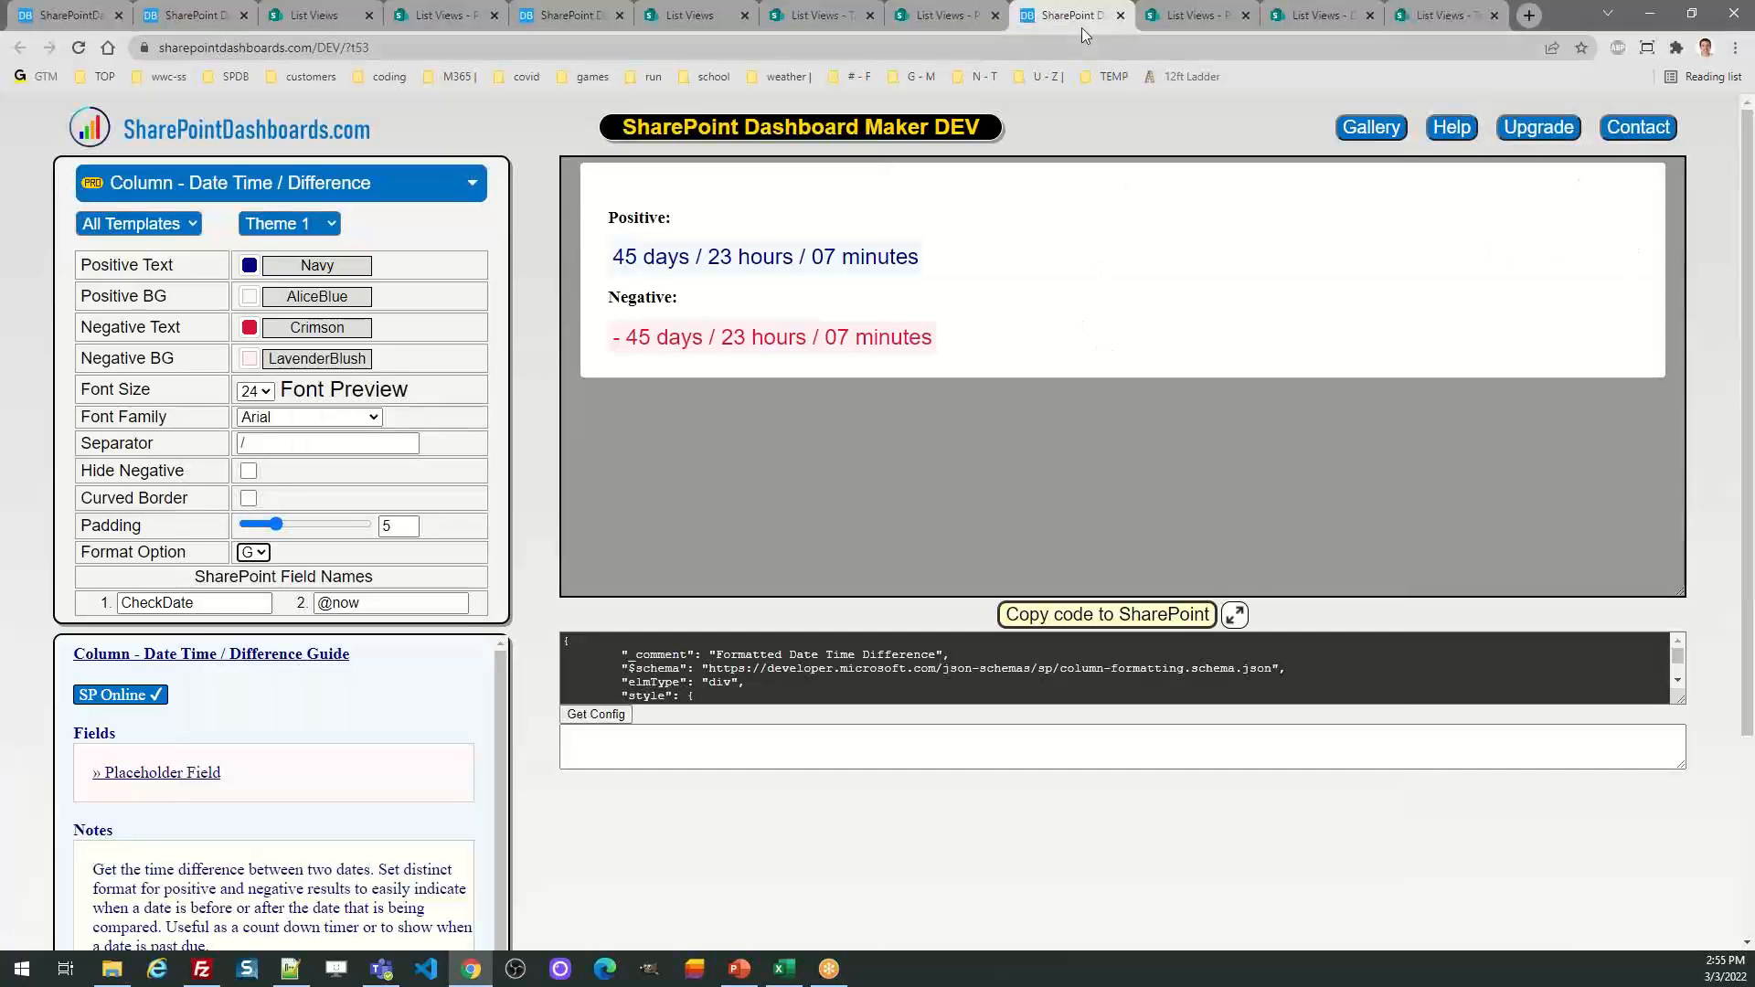
{"action": "left_click", "coordinate": [1371, 131]}
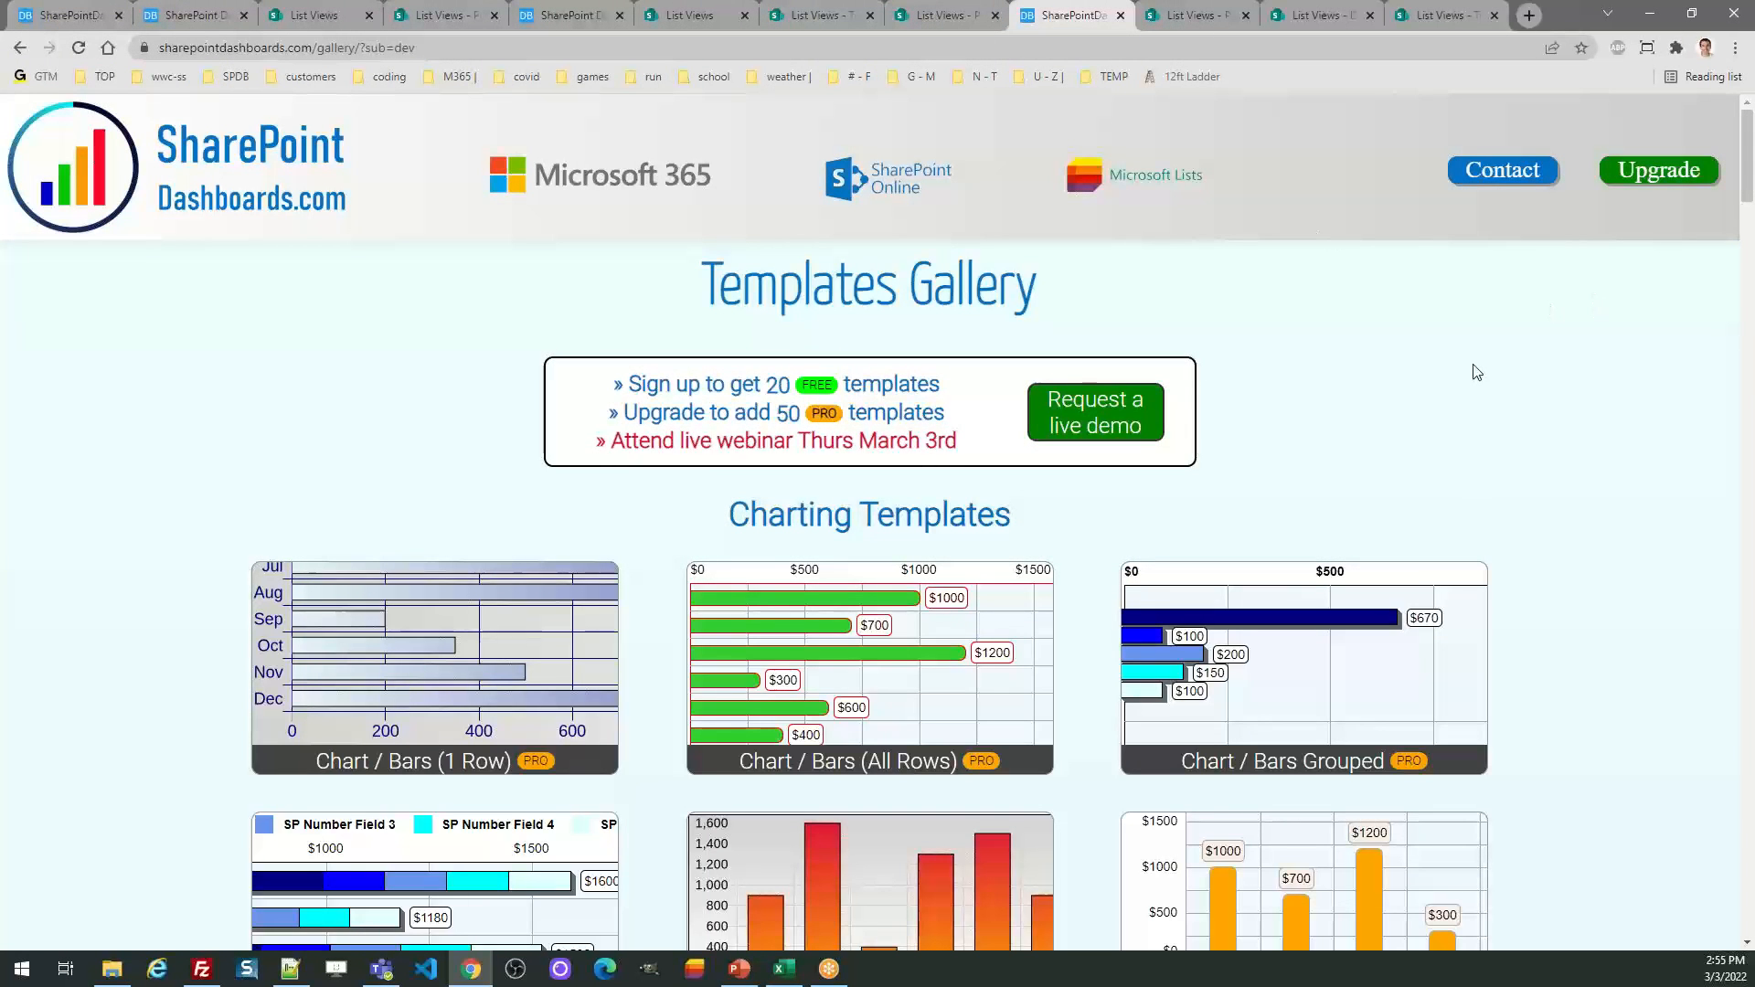
{"action": "key", "text": "ctrl+f"}
{"action": "type", "text": "edci"}
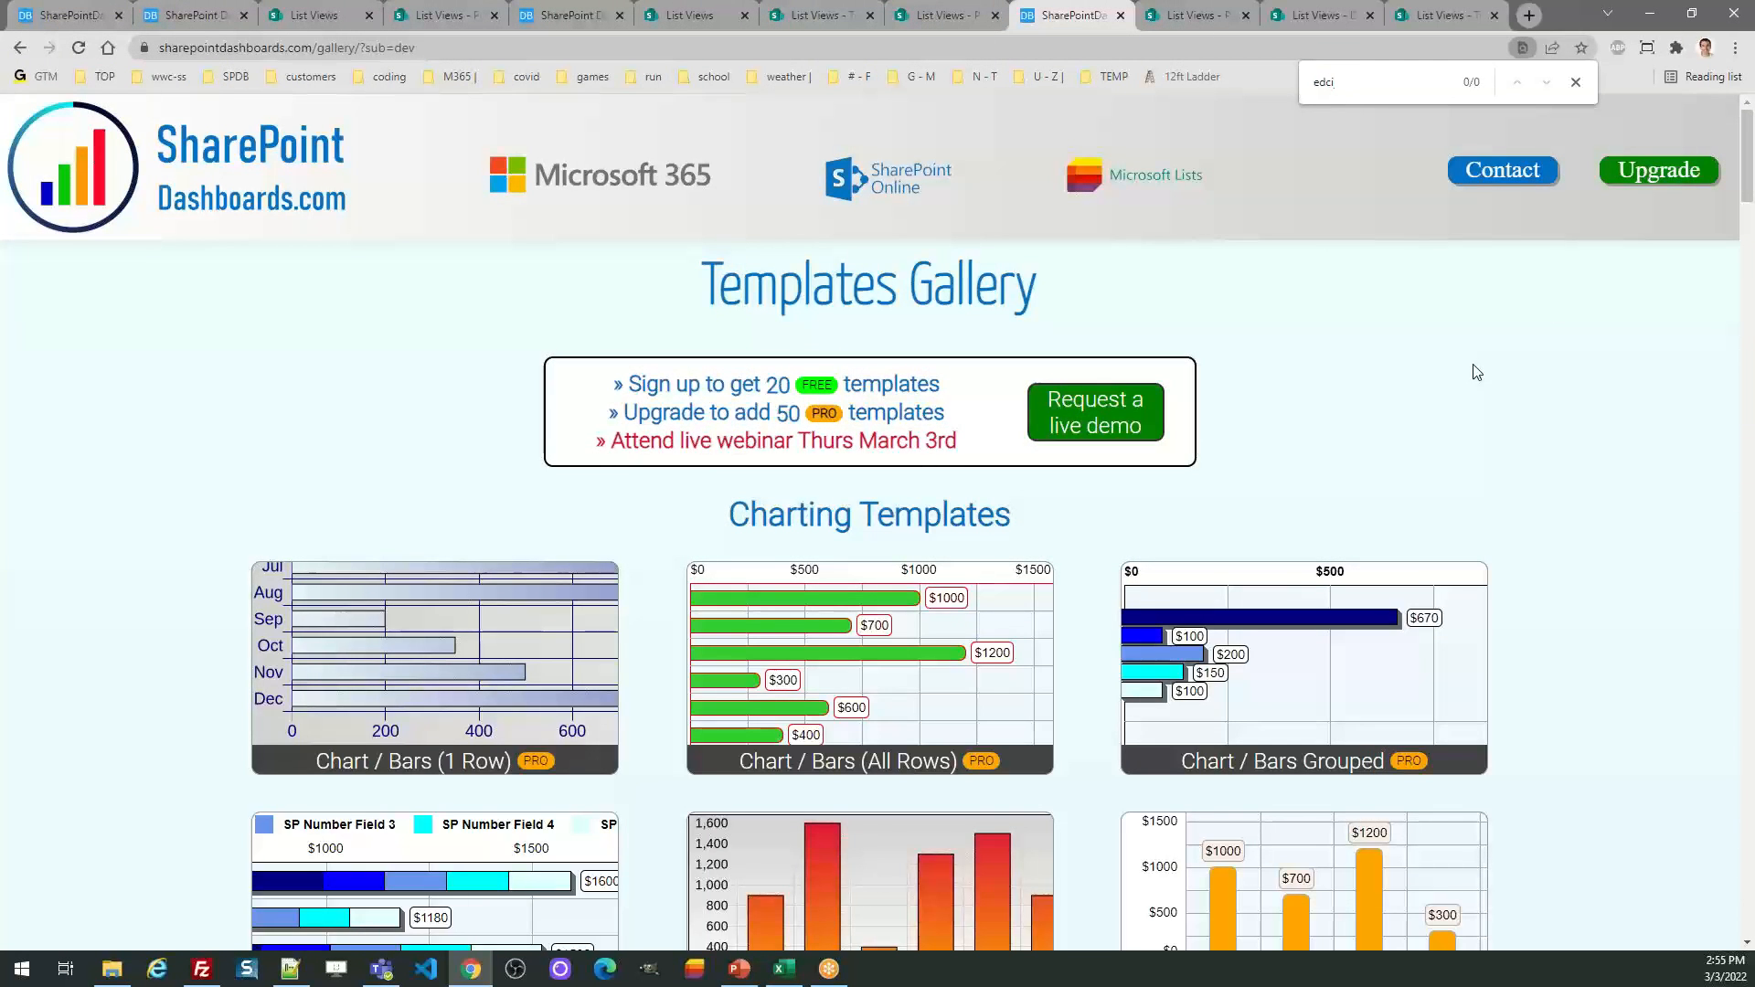
{"action": "key", "text": "BackSpace"}
{"action": "type", "text": "it"}
{"action": "key", "text": "Return"}
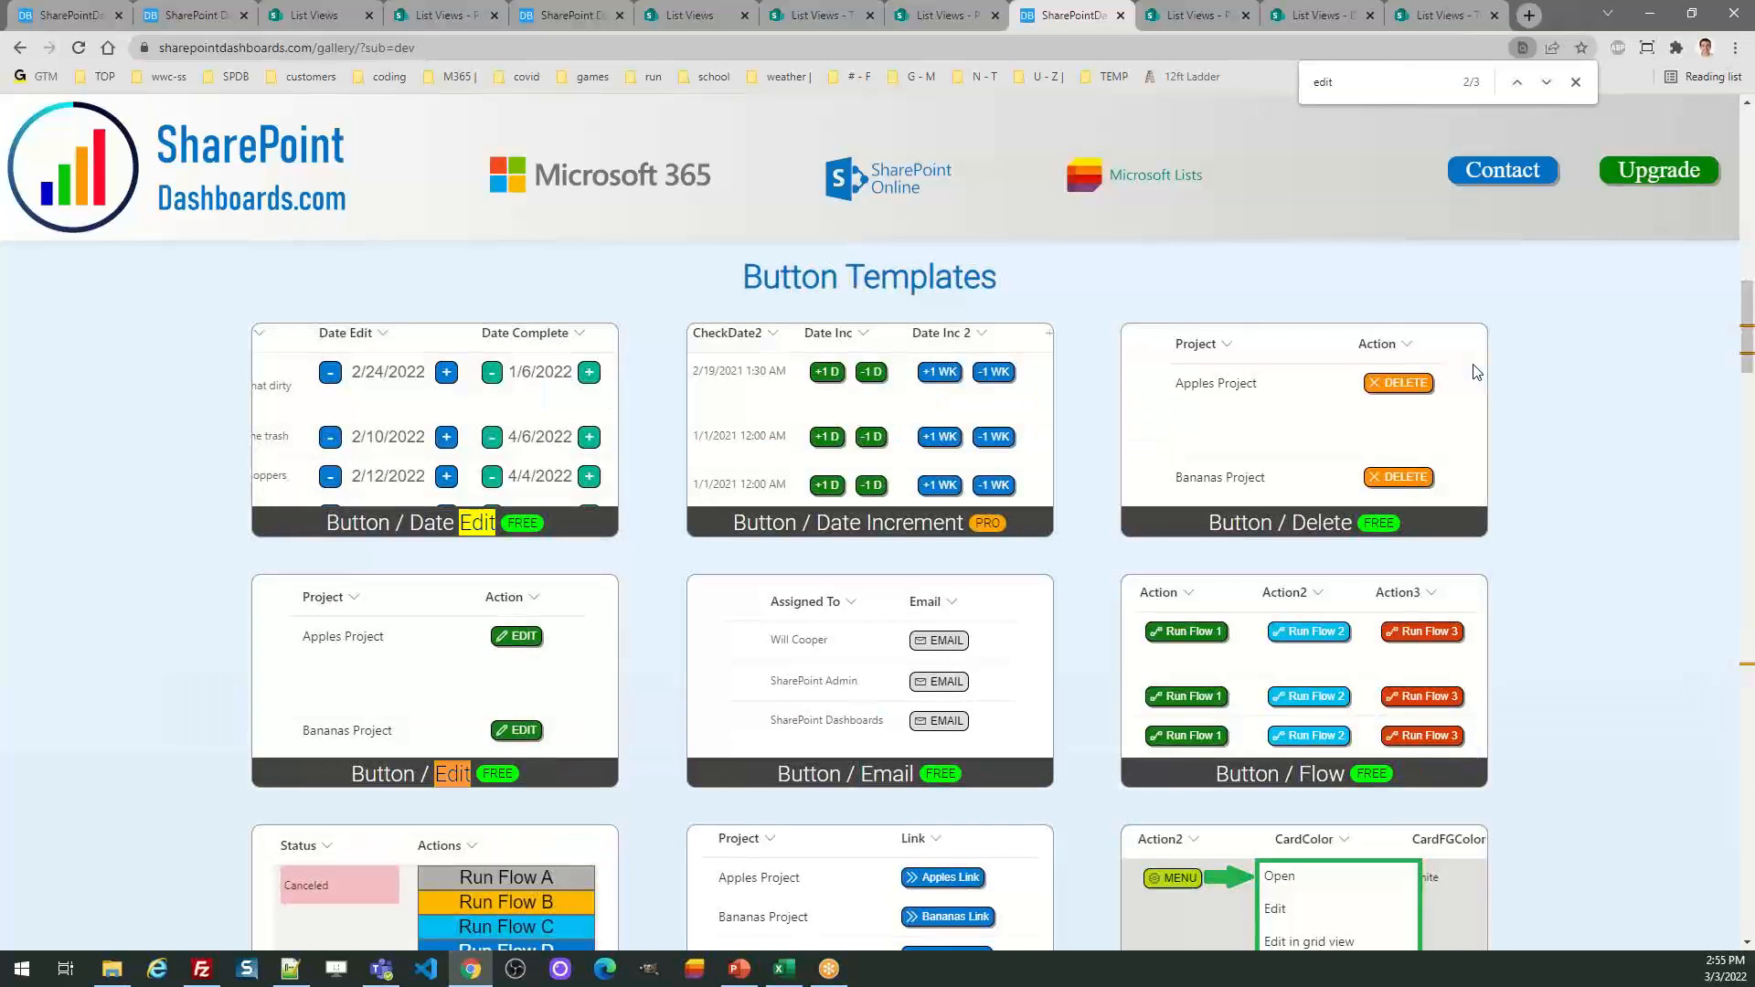
{"action": "left_click", "coordinate": [441, 677]}
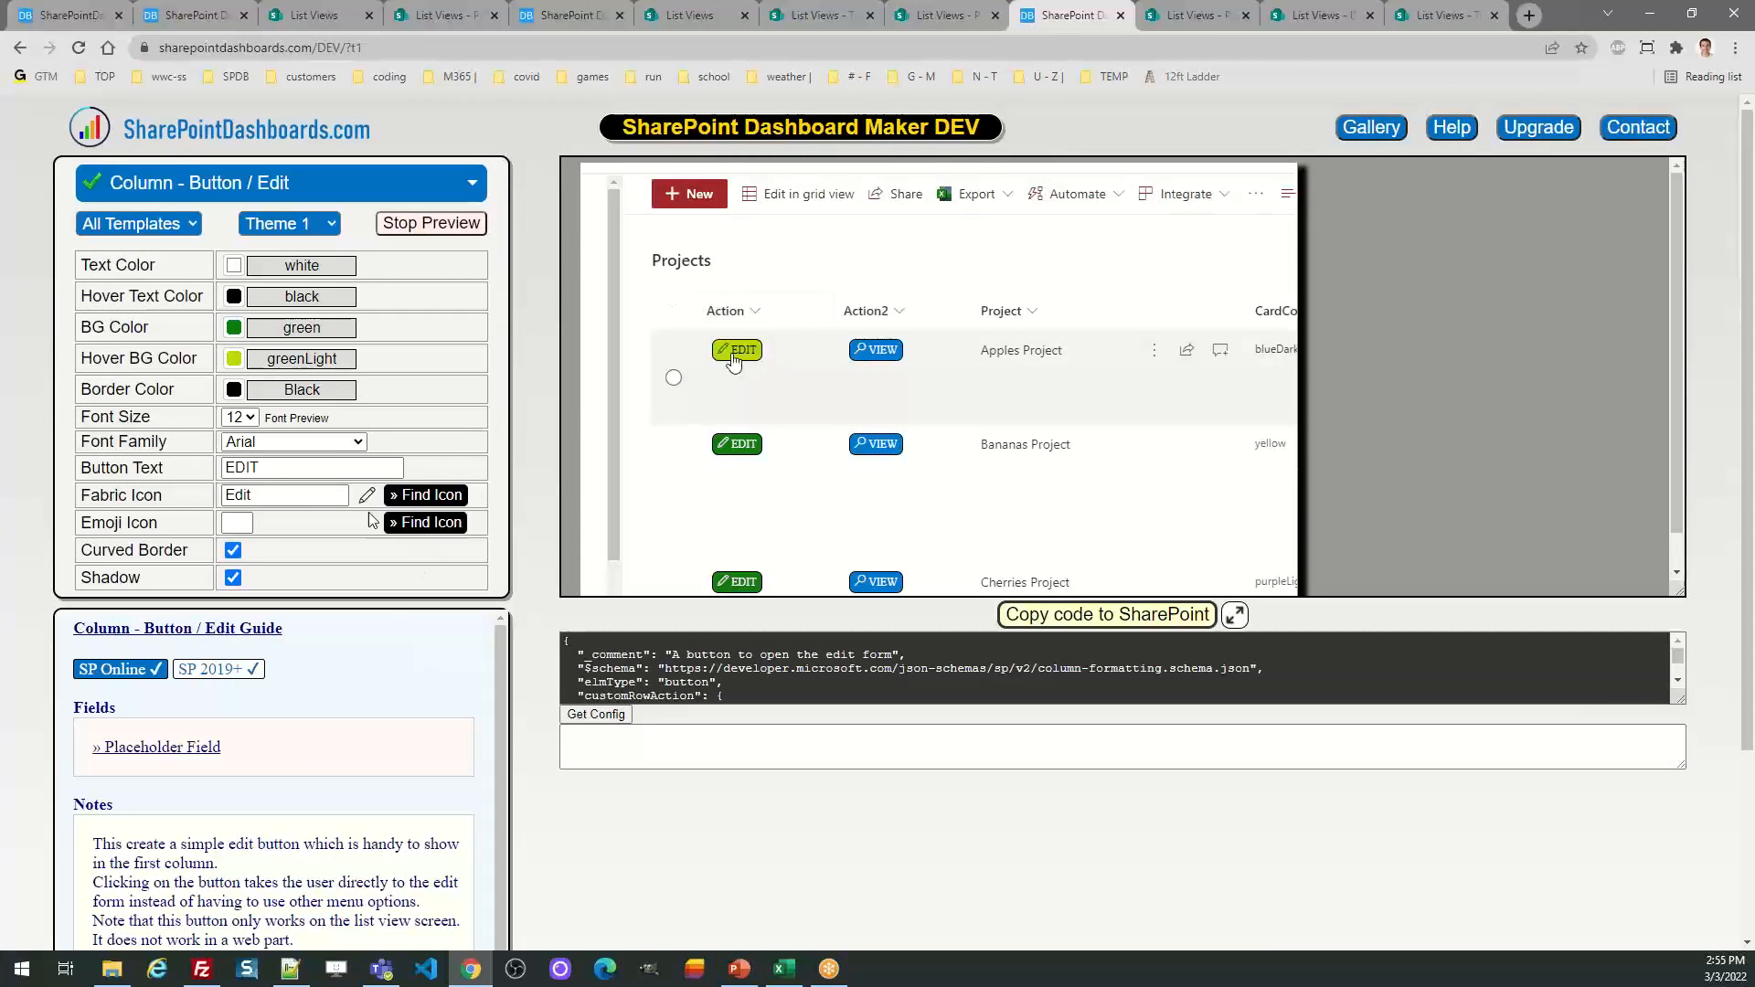
Open the Fabric icon finder for the Edit button's Fabric Icon and search the icons for "folder"
{"action": "double_click", "coordinate": [264, 494]}
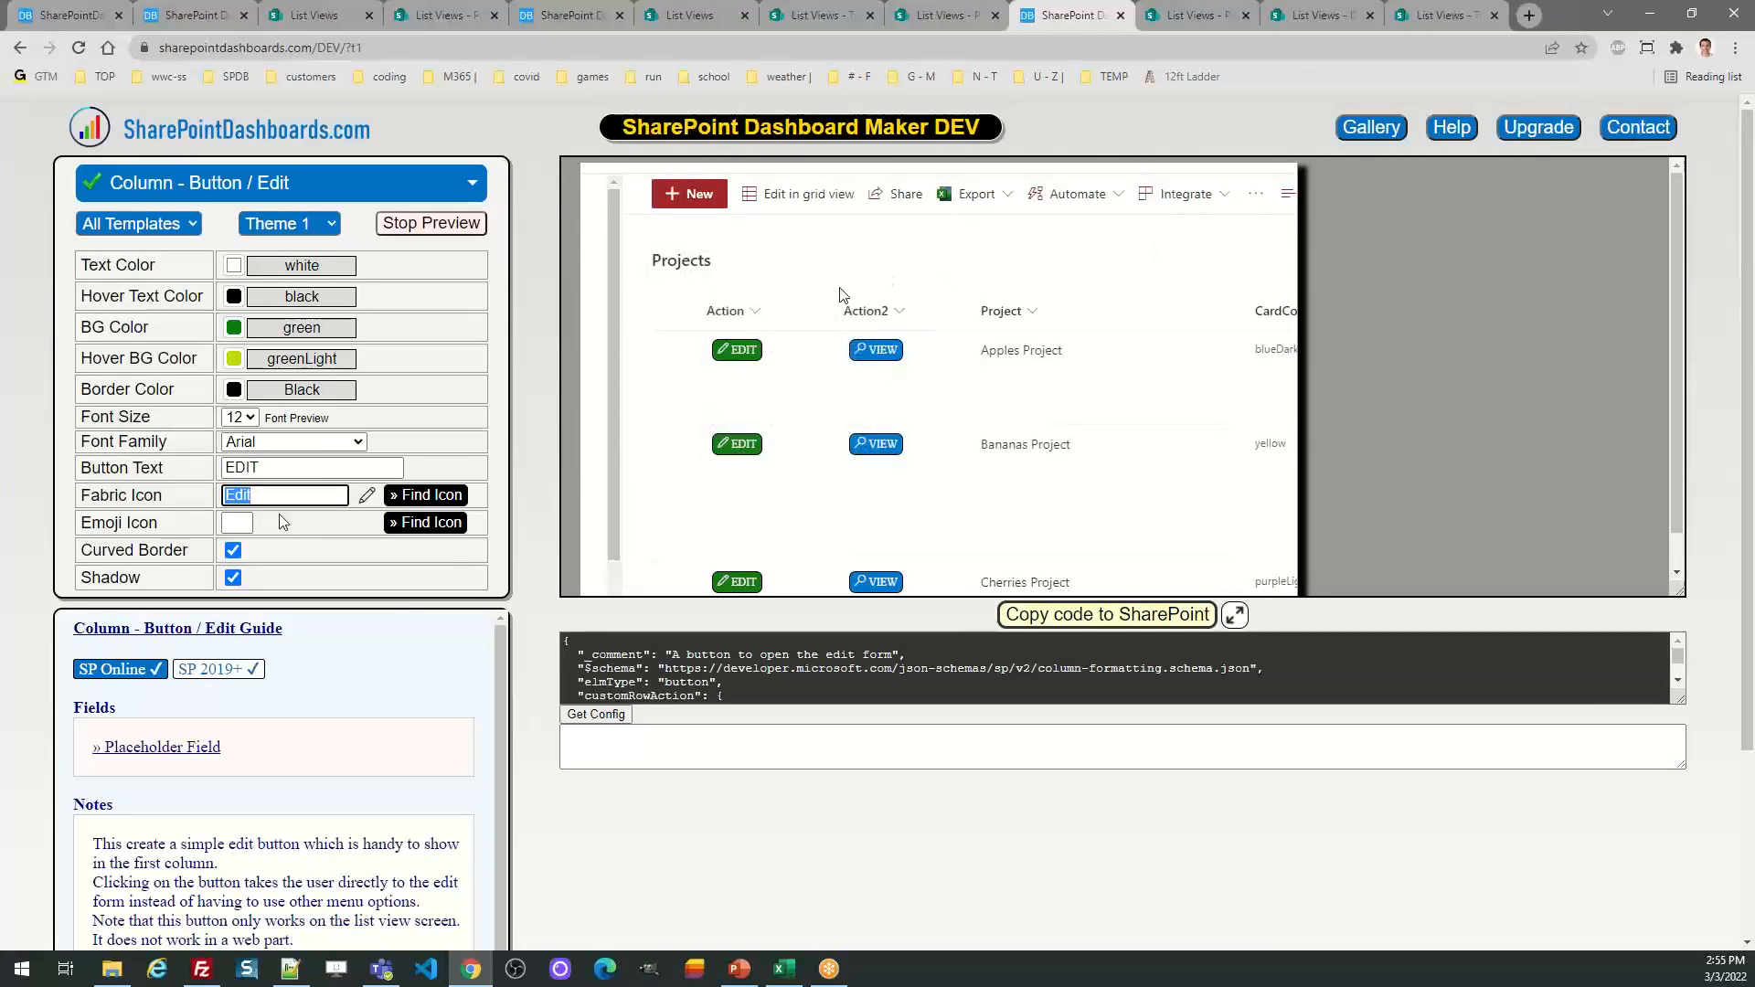
{"action": "left_click", "coordinate": [432, 496]}
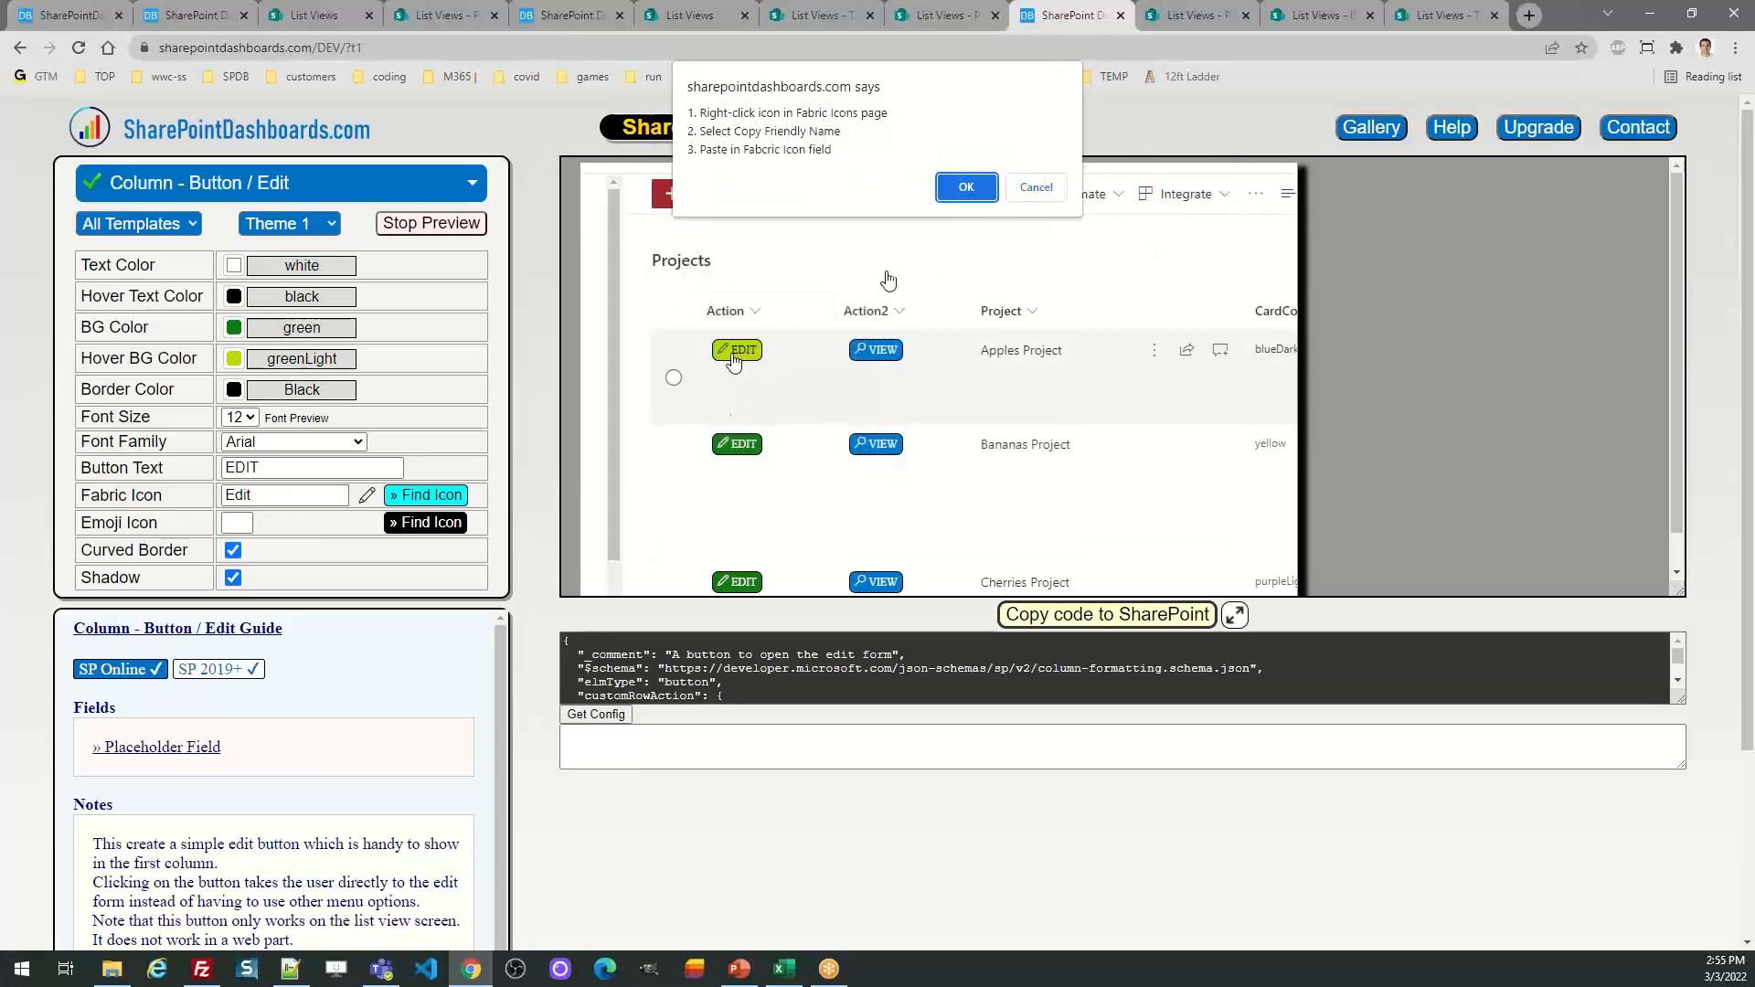
{"action": "left_click", "coordinate": [950, 189]}
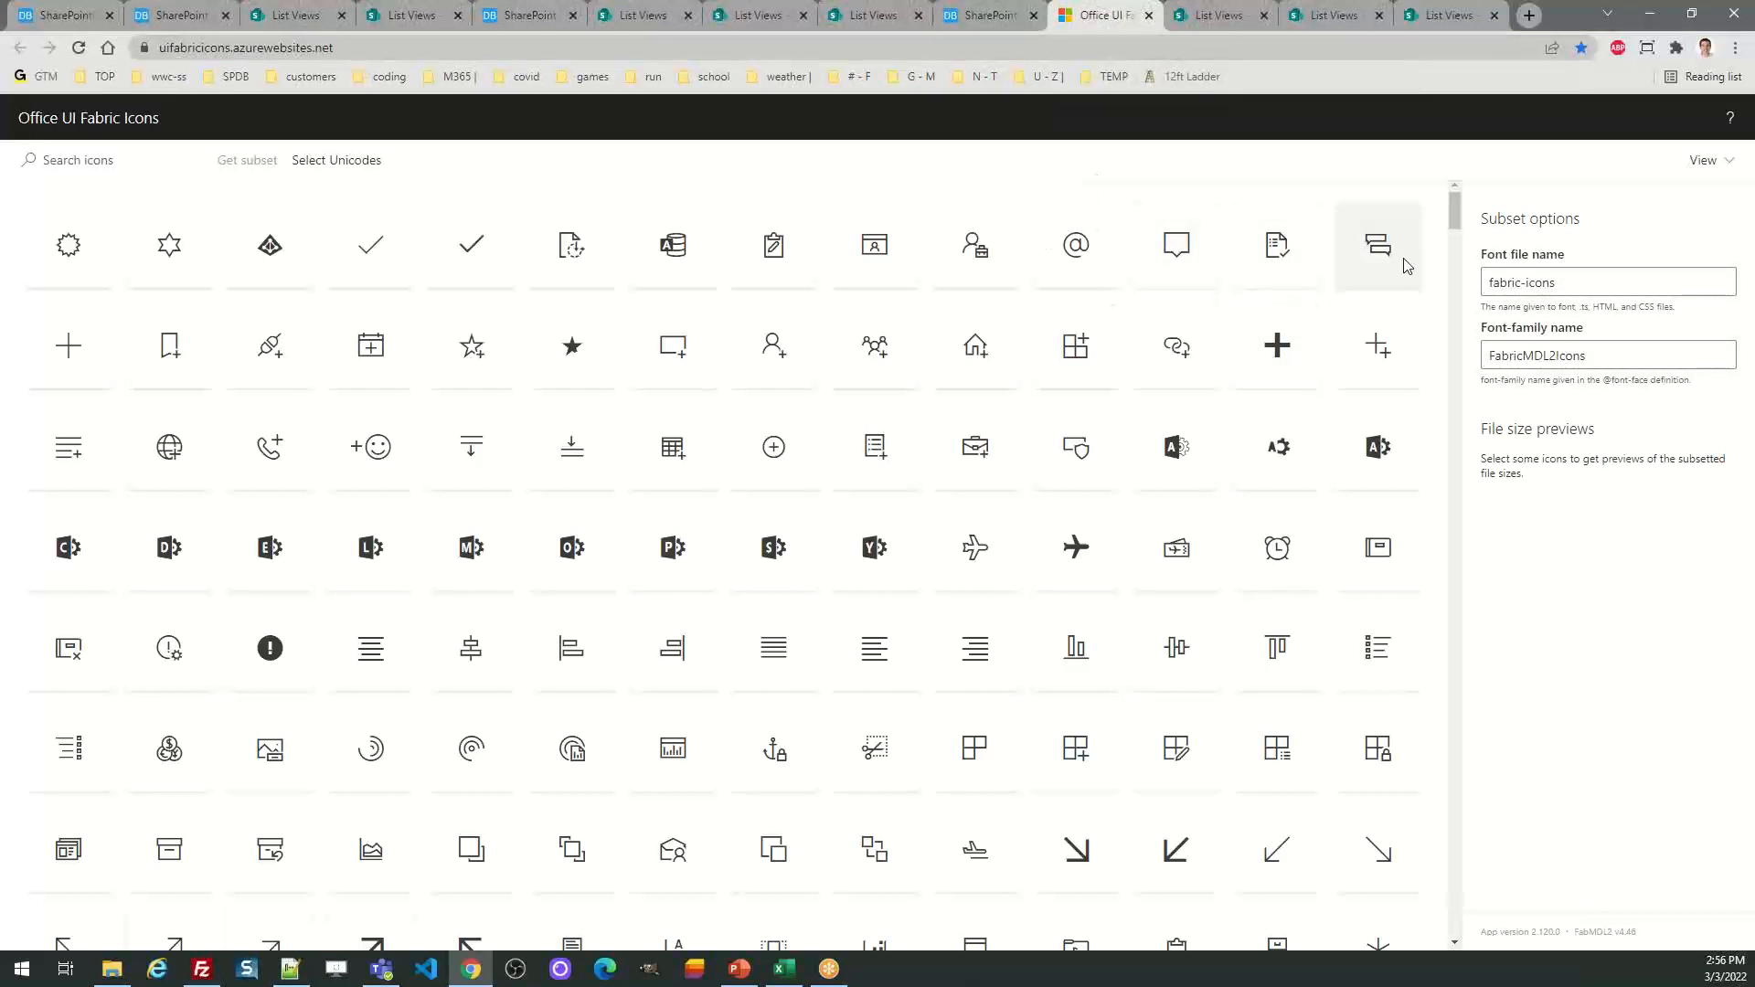
{"action": "mouse_move", "coordinate": [1454, 210]}
{"action": "left_mouse_down"}
{"action": "mouse_move", "coordinate": [1465, 294]}
{"action": "mouse_move", "coordinate": [1458, 212]}
{"action": "left_mouse_up"}
{"action": "left_click", "coordinate": [111, 160]}
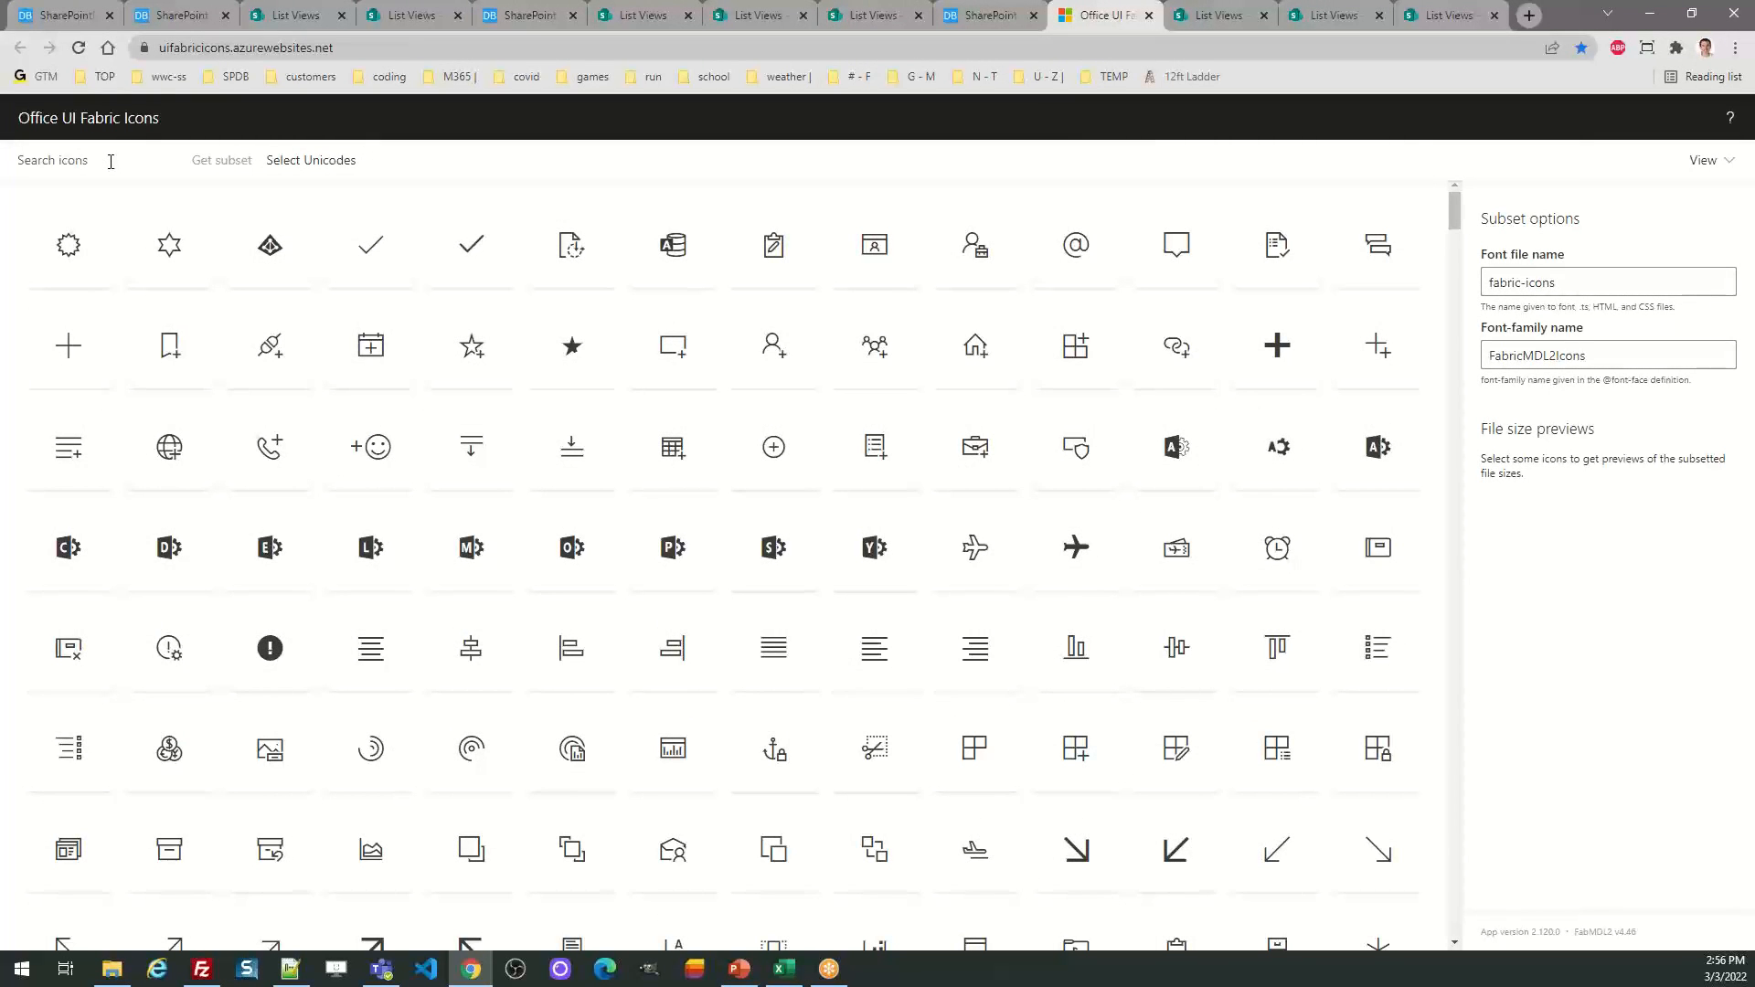
{"action": "type", "text": "folder"}
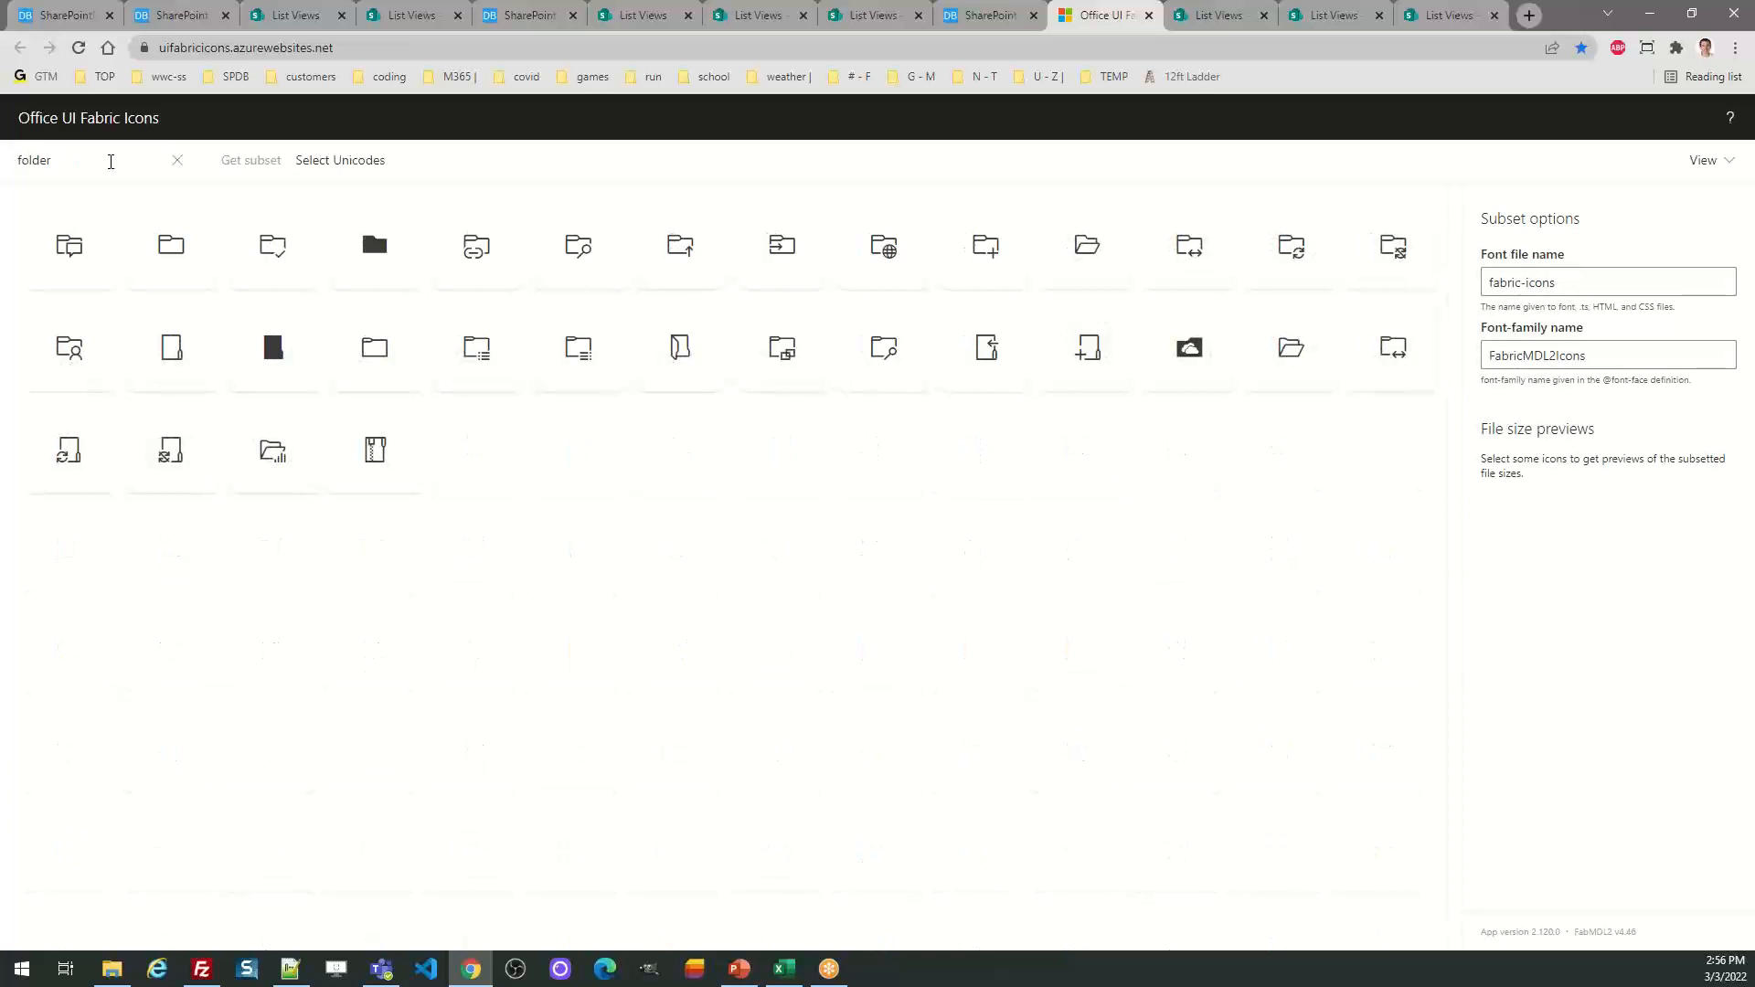
Copy the FabricFolder icon's friendly name and set it as the Edit button's Fabric Icon
{"action": "left_click", "coordinate": [184, 248]}
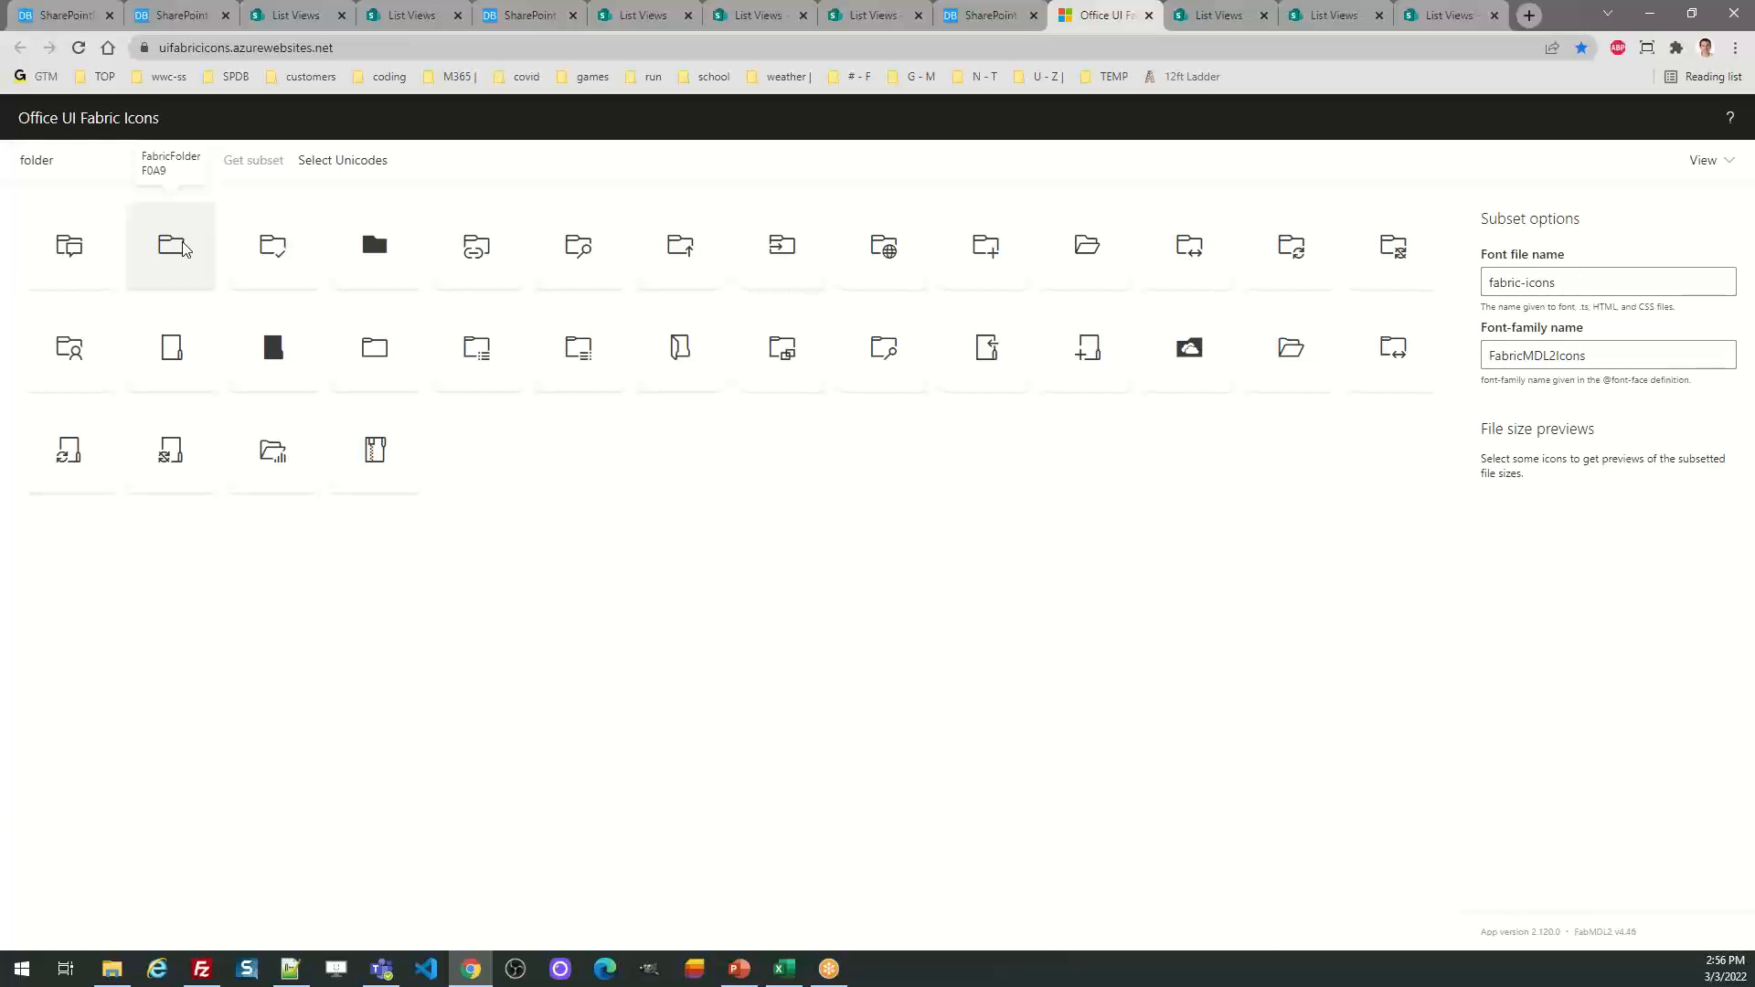
{"action": "left_click", "coordinate": [174, 393]}
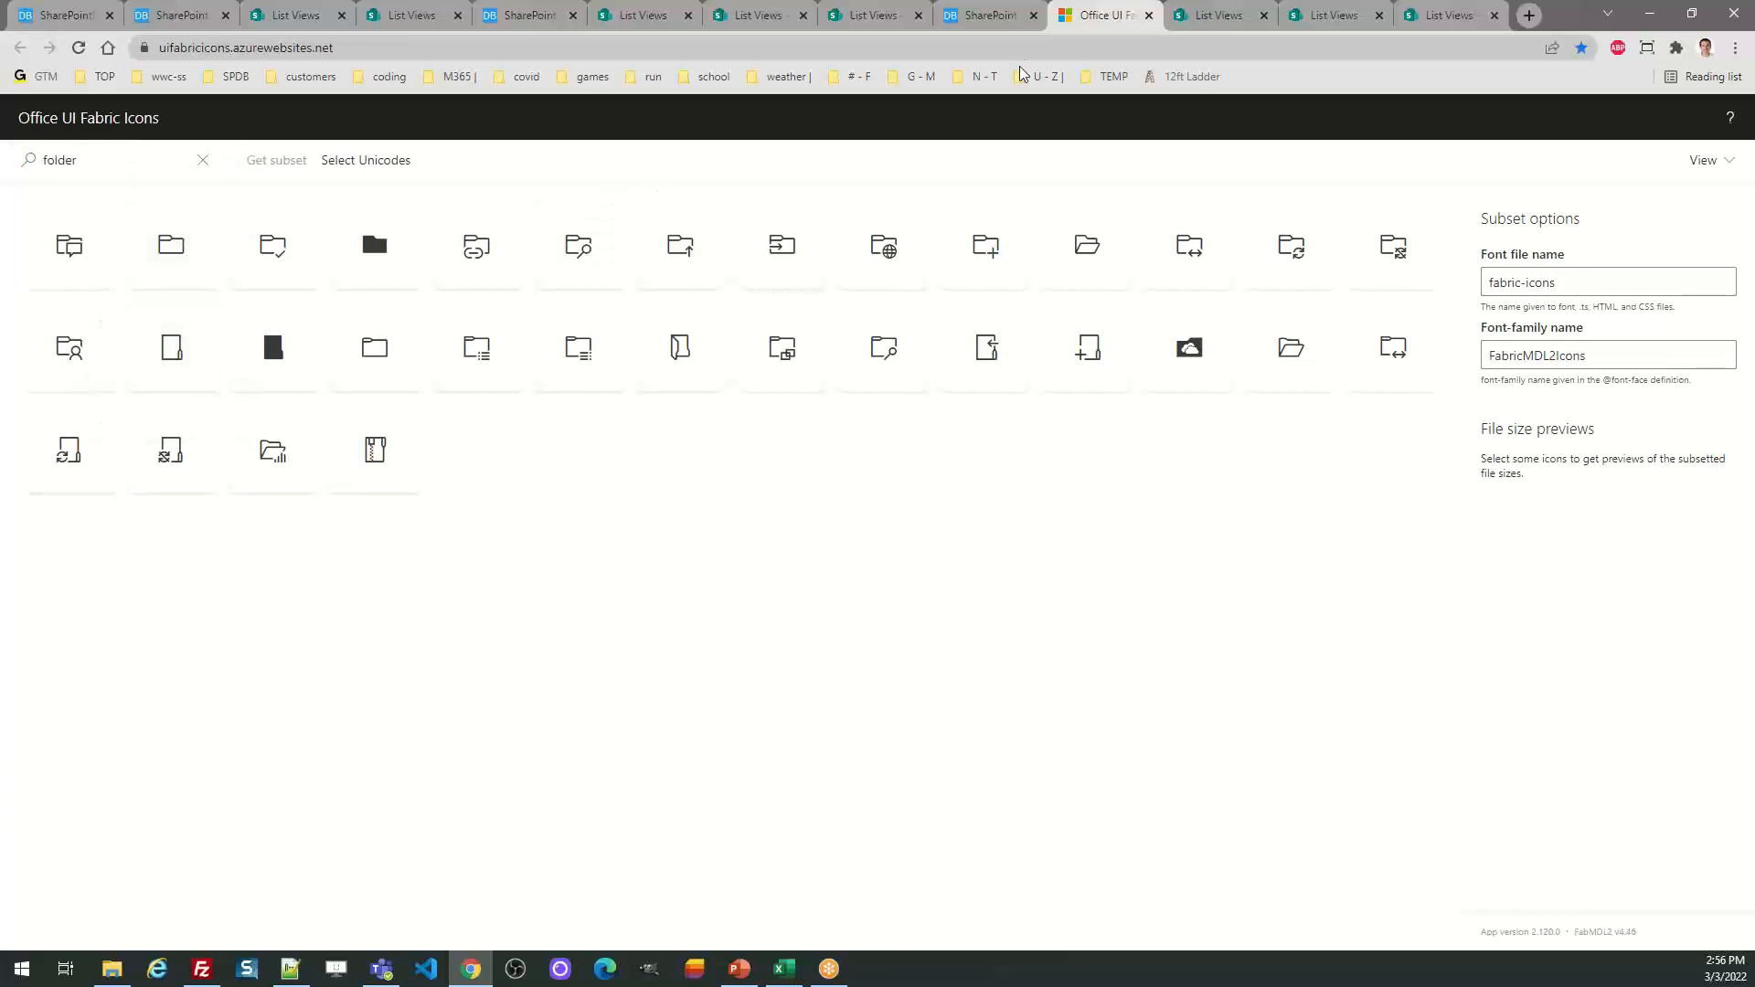
{"action": "left_click", "coordinate": [998, 25]}
{"action": "key", "text": "ctrl+v"}
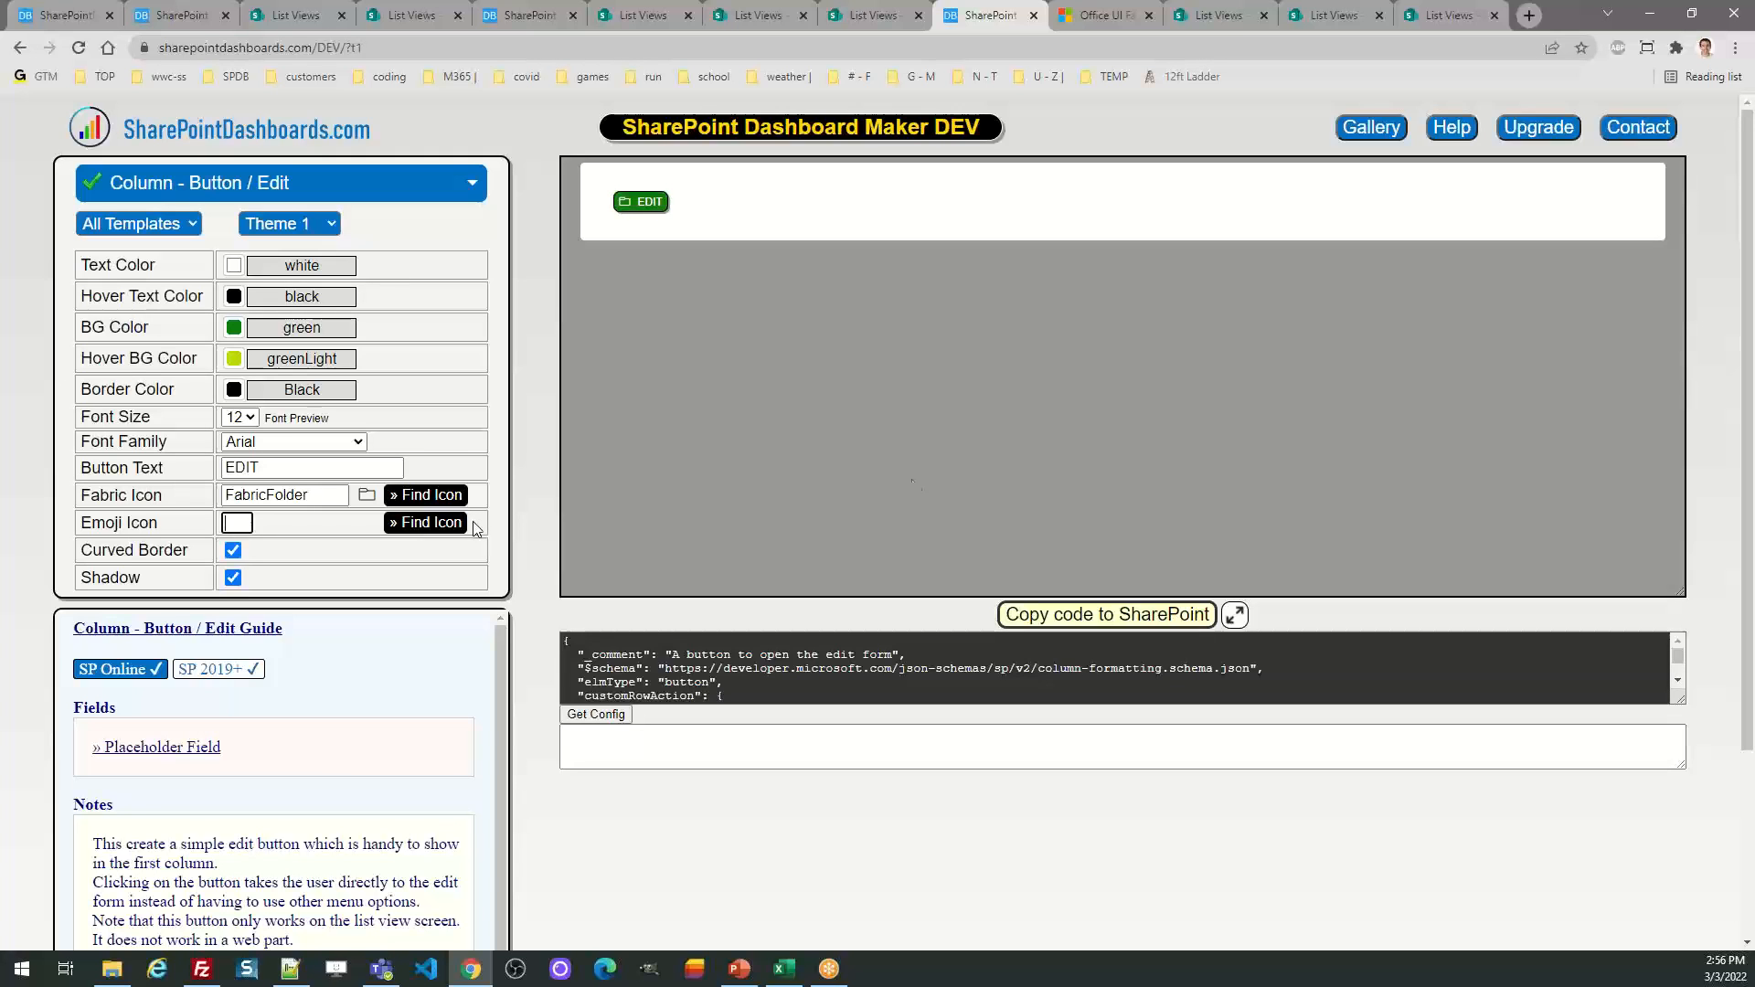
Copy the Pencil emoji from the guide's suggested Emoji icons and set it as the Edit button's Emoji Icon
{"action": "left_click_drag", "start_coordinate": [1748, 448], "coordinate": [1747, 629]}
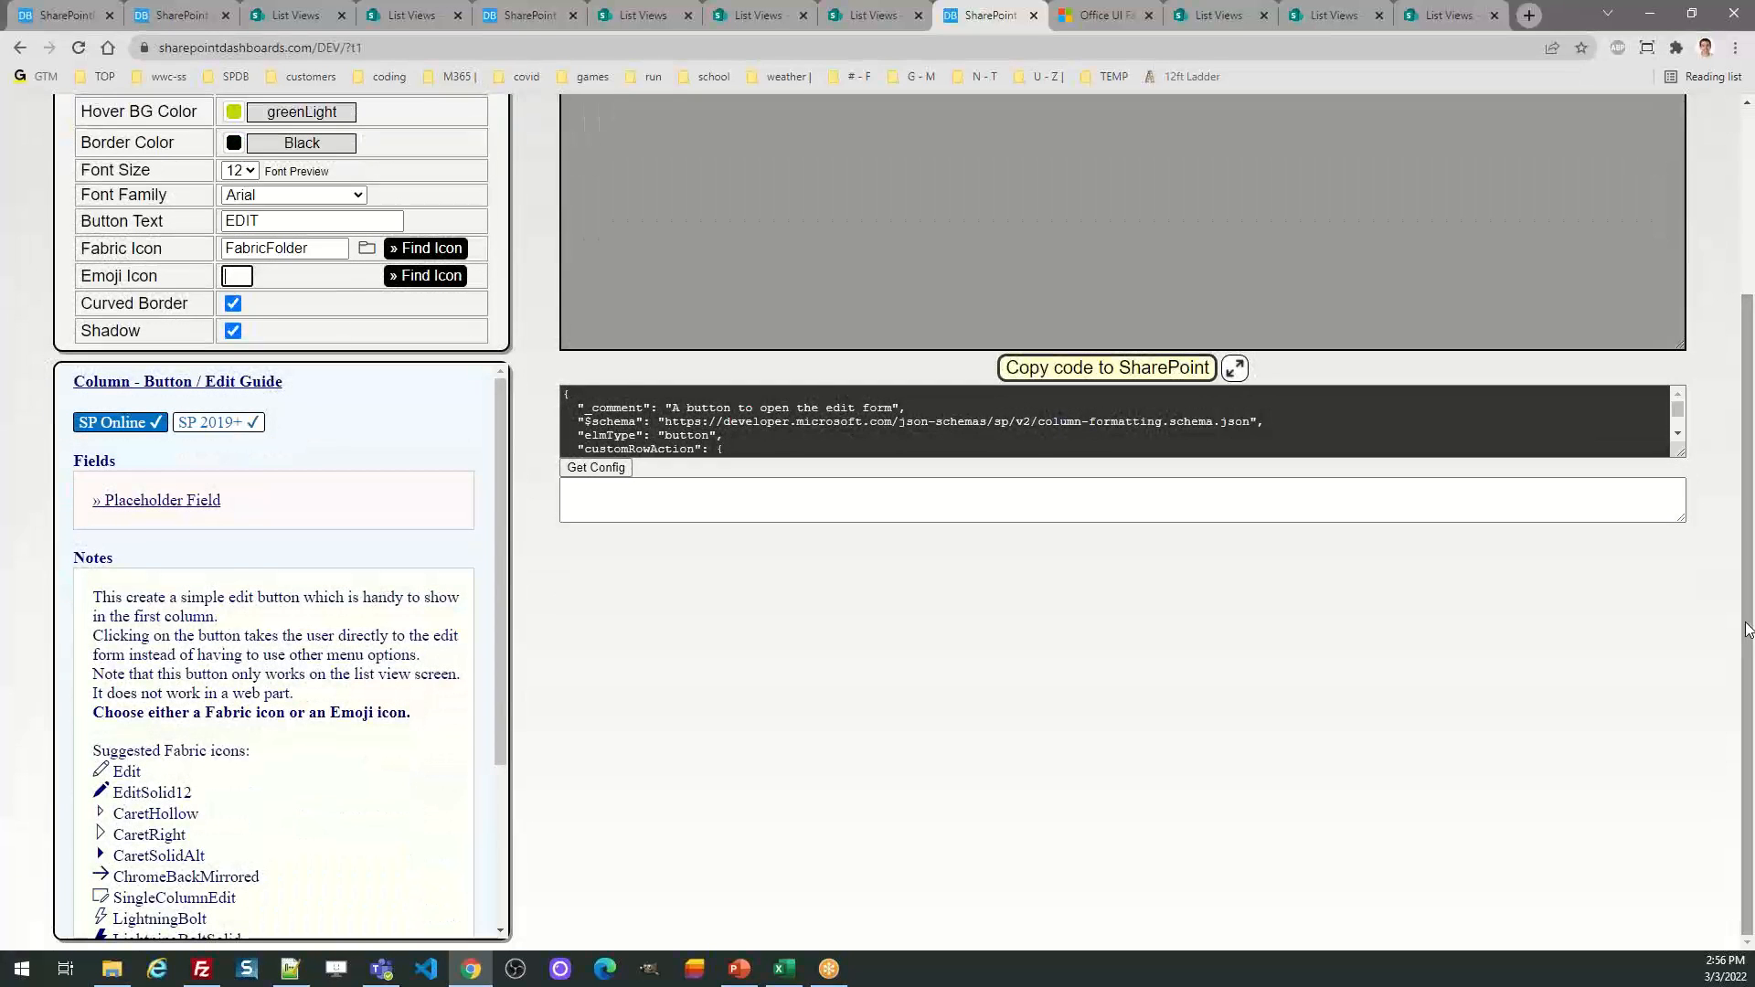
{"action": "left_click_drag", "start_coordinate": [502, 651], "coordinate": [525, 838]}
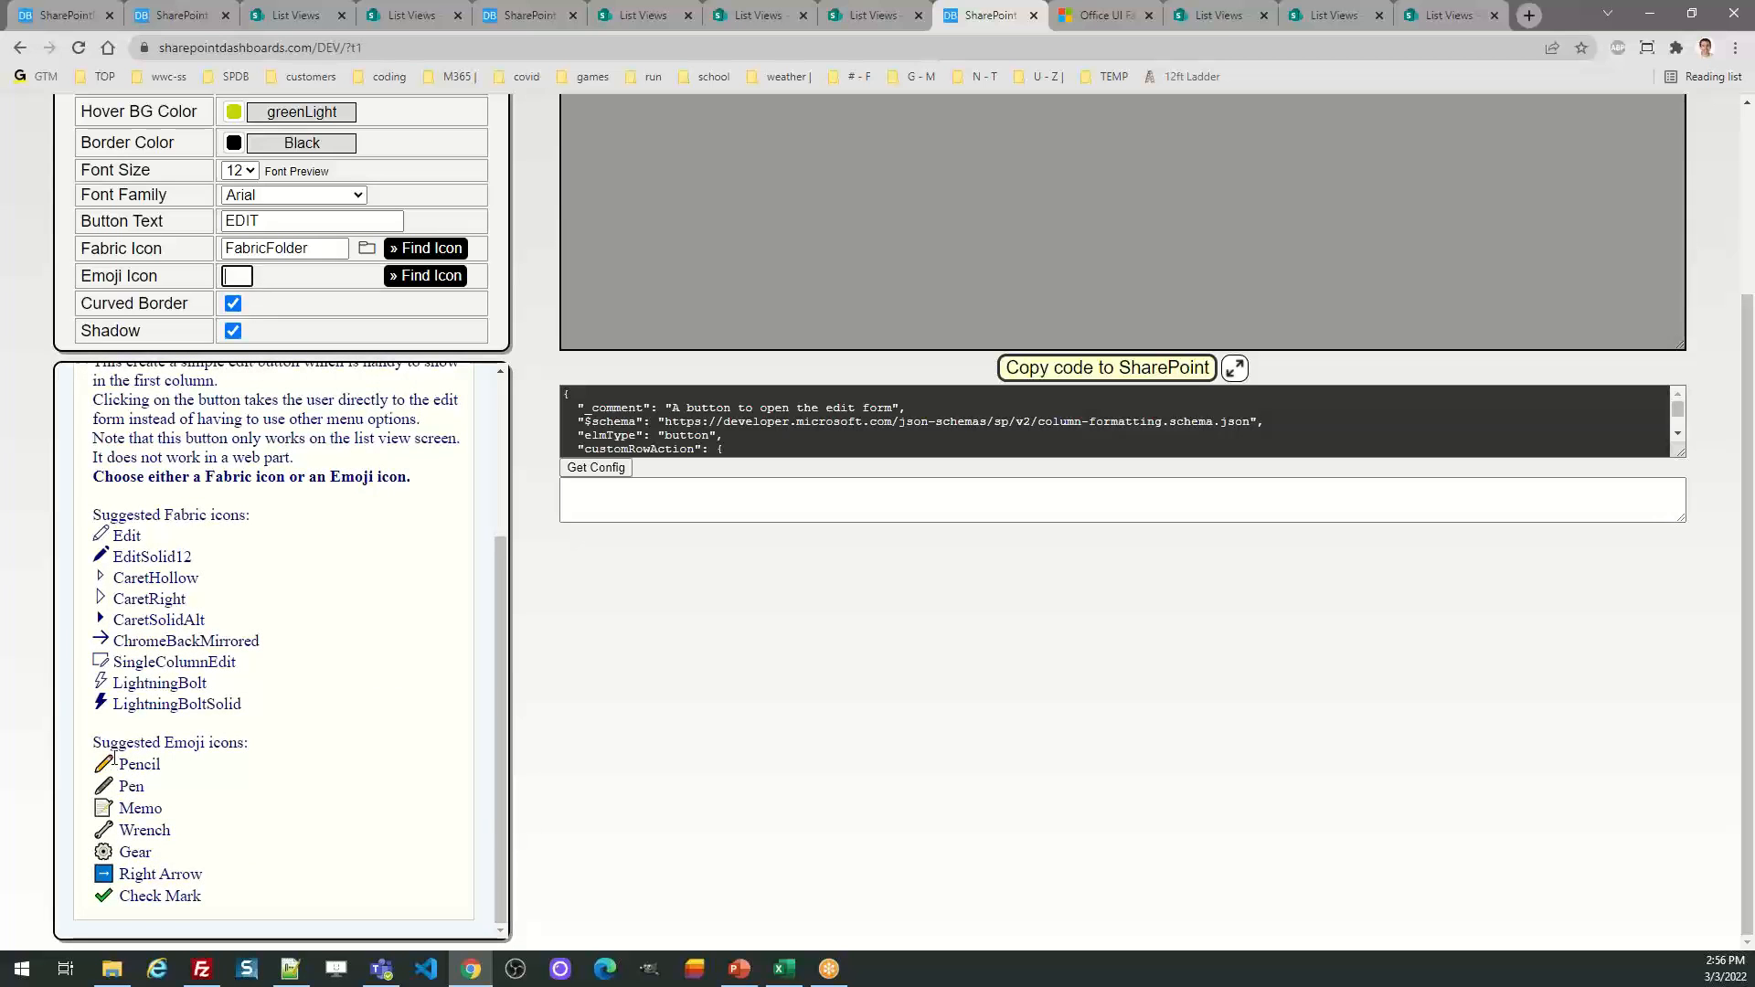
{"action": "left_click_drag", "start_coordinate": [113, 757], "coordinate": [101, 764]}
{"action": "left_click", "coordinate": [242, 274]}
{"action": "key", "text": "ctrl+v"}
Clear the Edit button's Fabric Icon and update the preview to use the pencil emoji instead
{"action": "double_click", "coordinate": [283, 248]}
{"action": "key", "text": "Delete"}
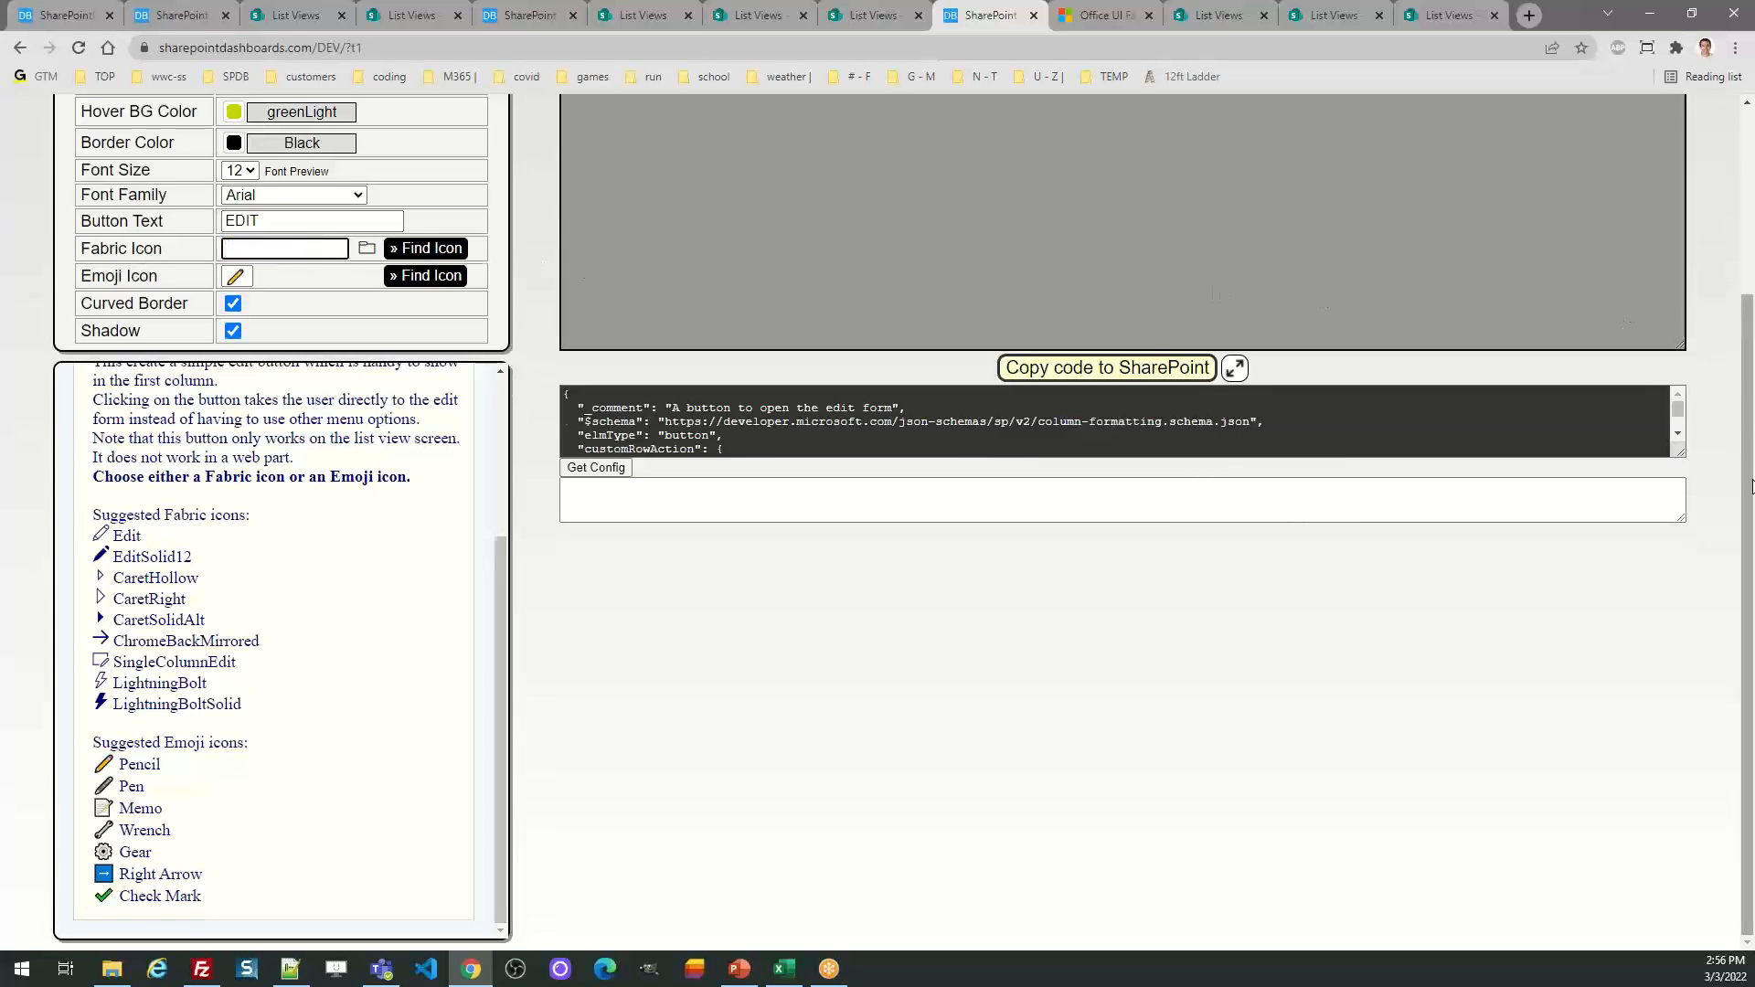
{"action": "scroll", "coordinate": [1022, 338], "scroll_direction": "up", "scroll_amount": 3}
{"action": "key", "text": "Tab"}
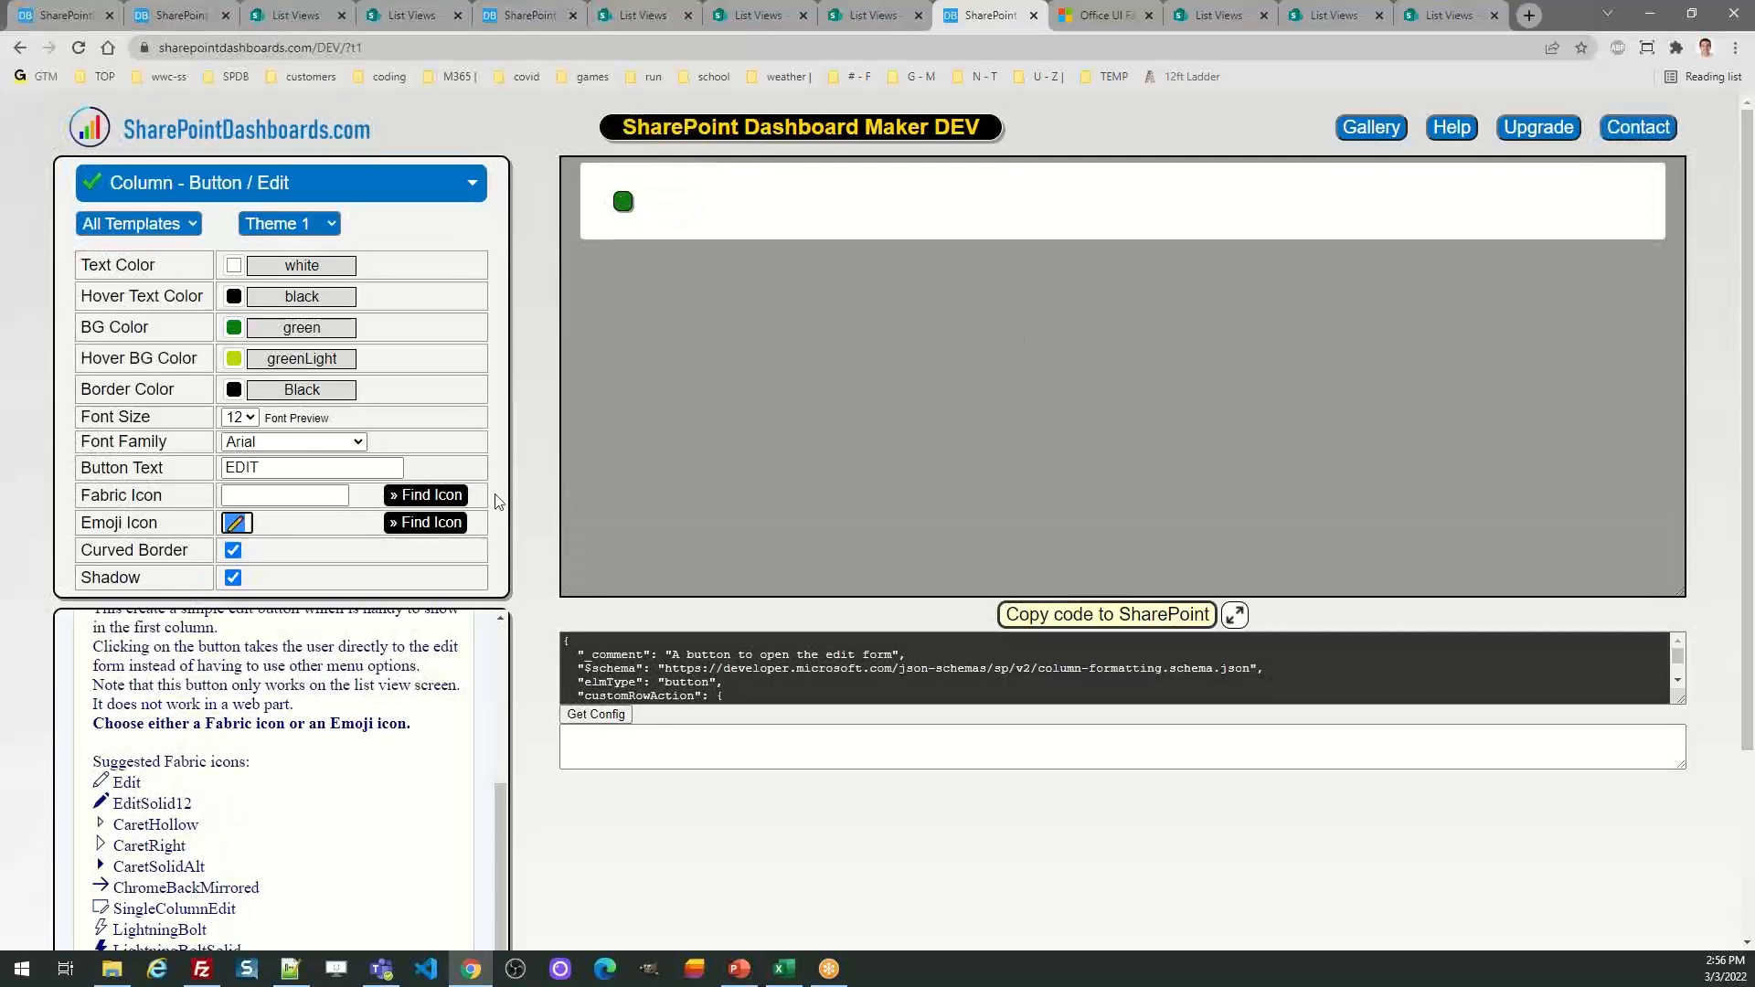
{"action": "key", "text": "shift+Tab"}
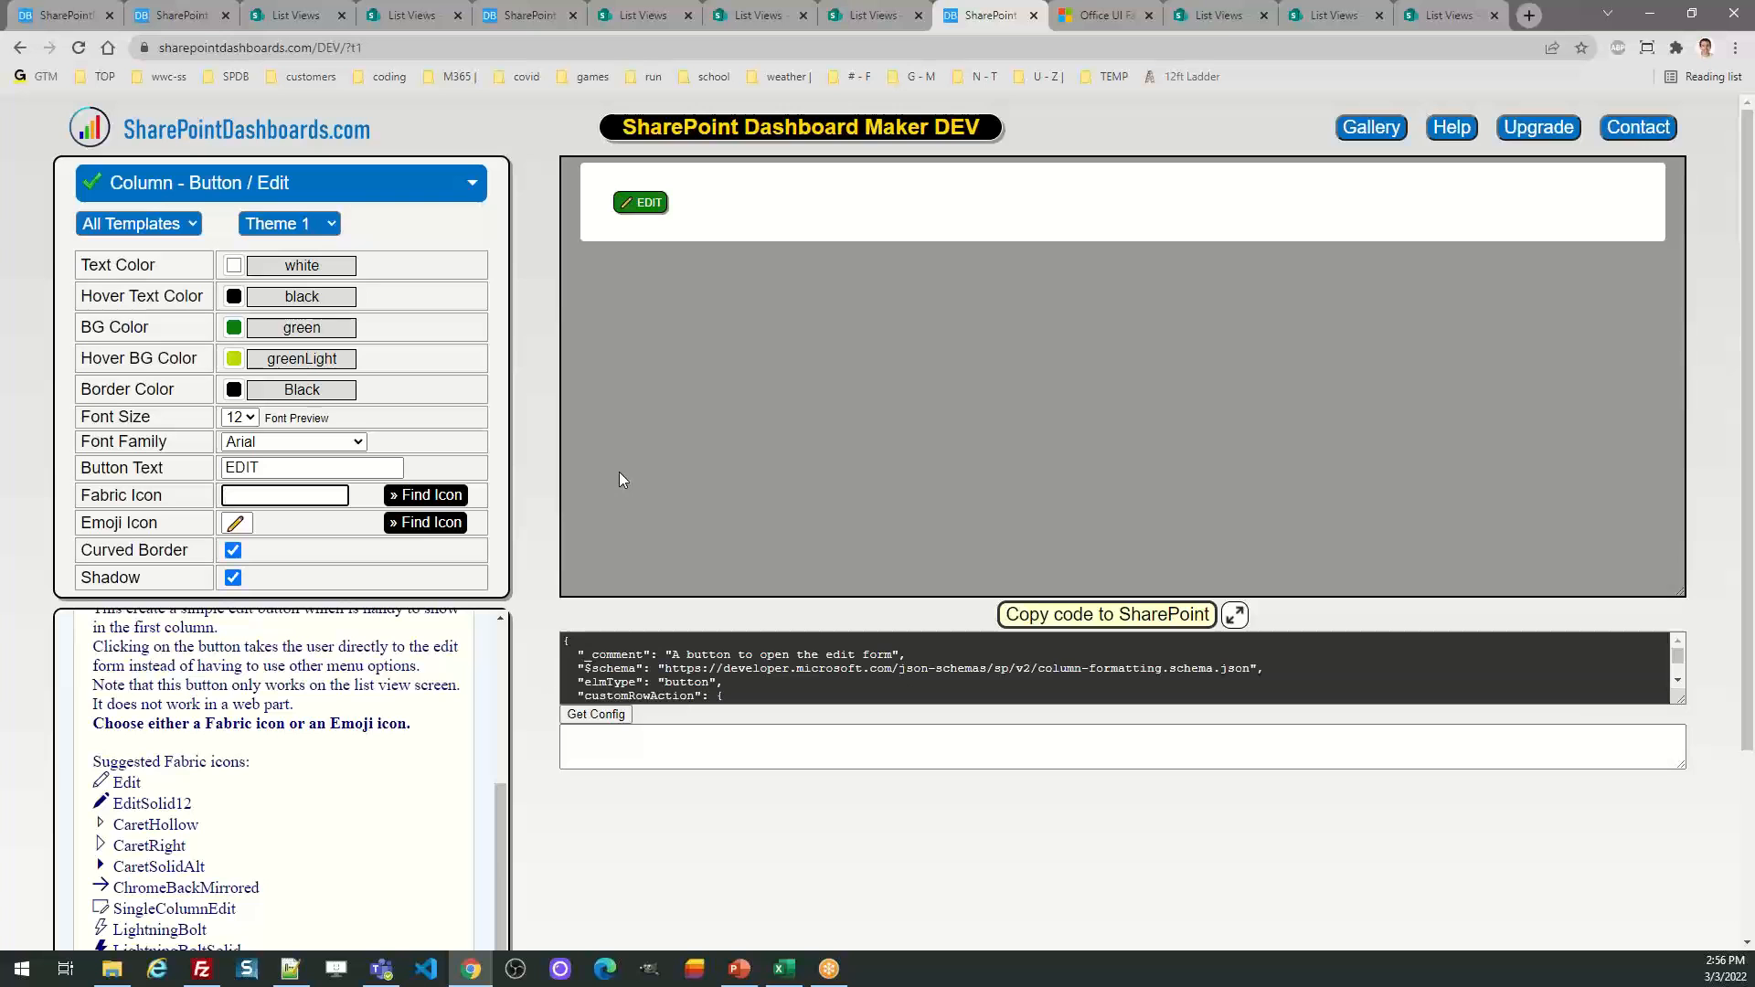
Return to the Templates Gallery and open the Status / Custom Icons template from the Status Indicator Templates
{"action": "left_click", "coordinate": [1368, 129]}
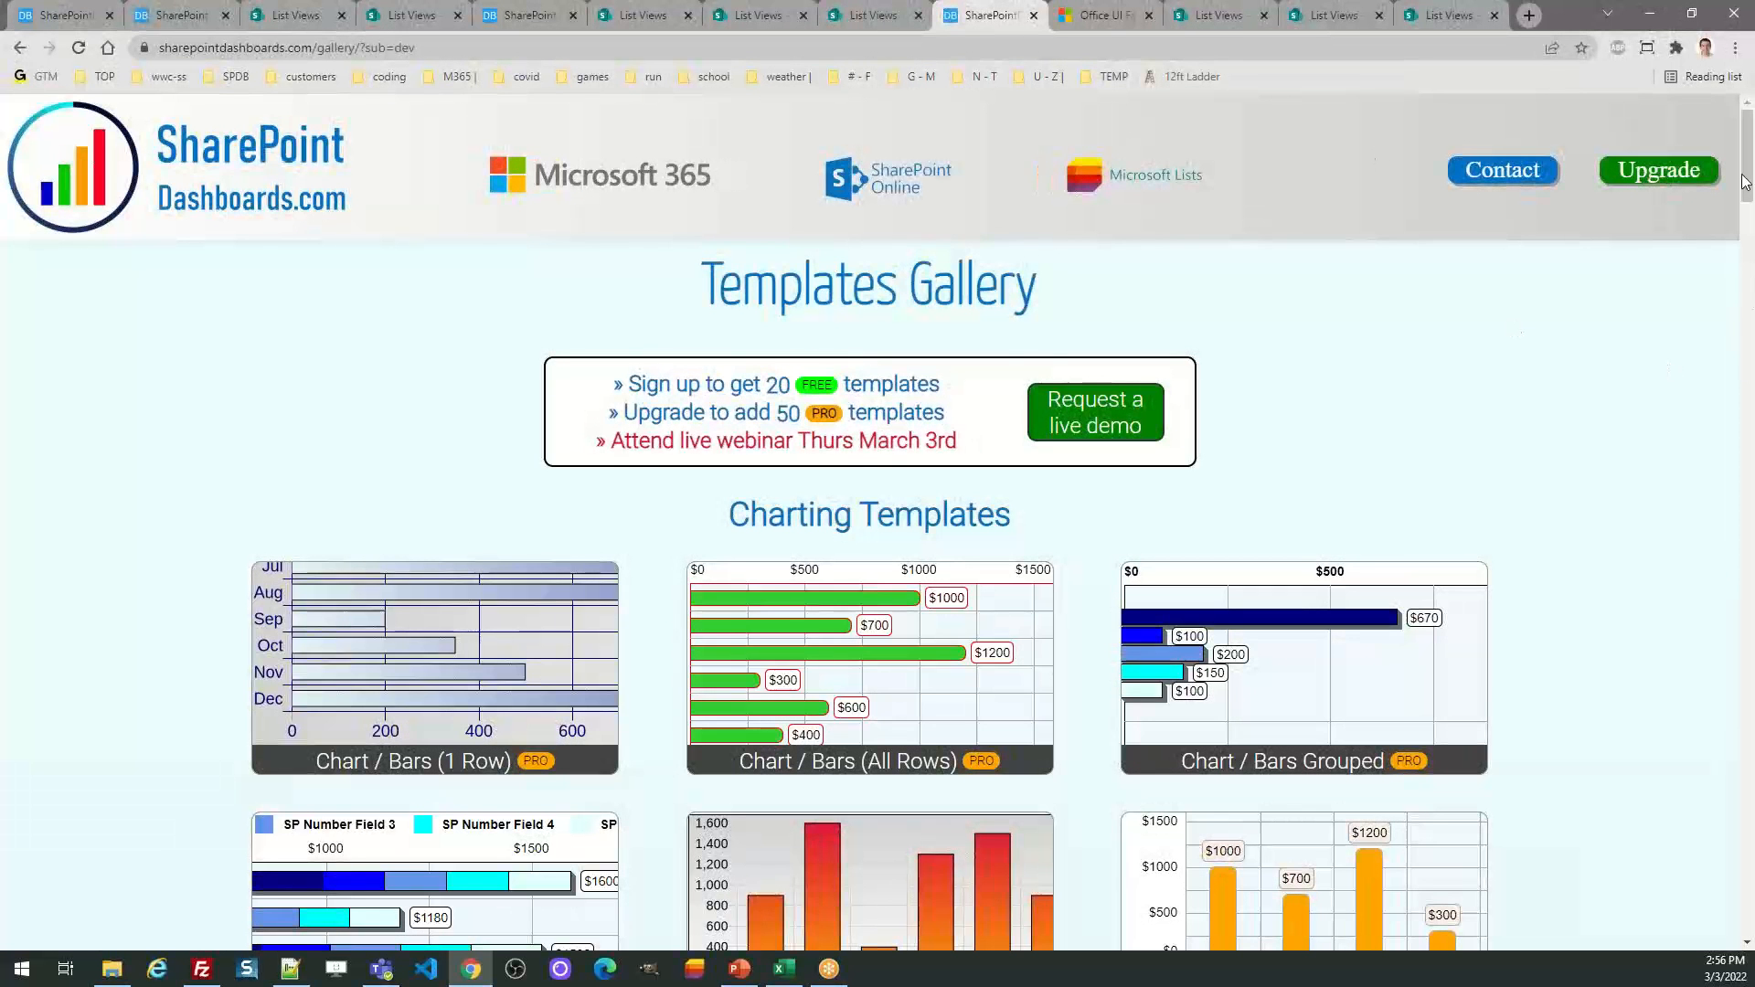
{"action": "scroll", "coordinate": [1745, 182], "scroll_direction": "down", "scroll_amount": 4}
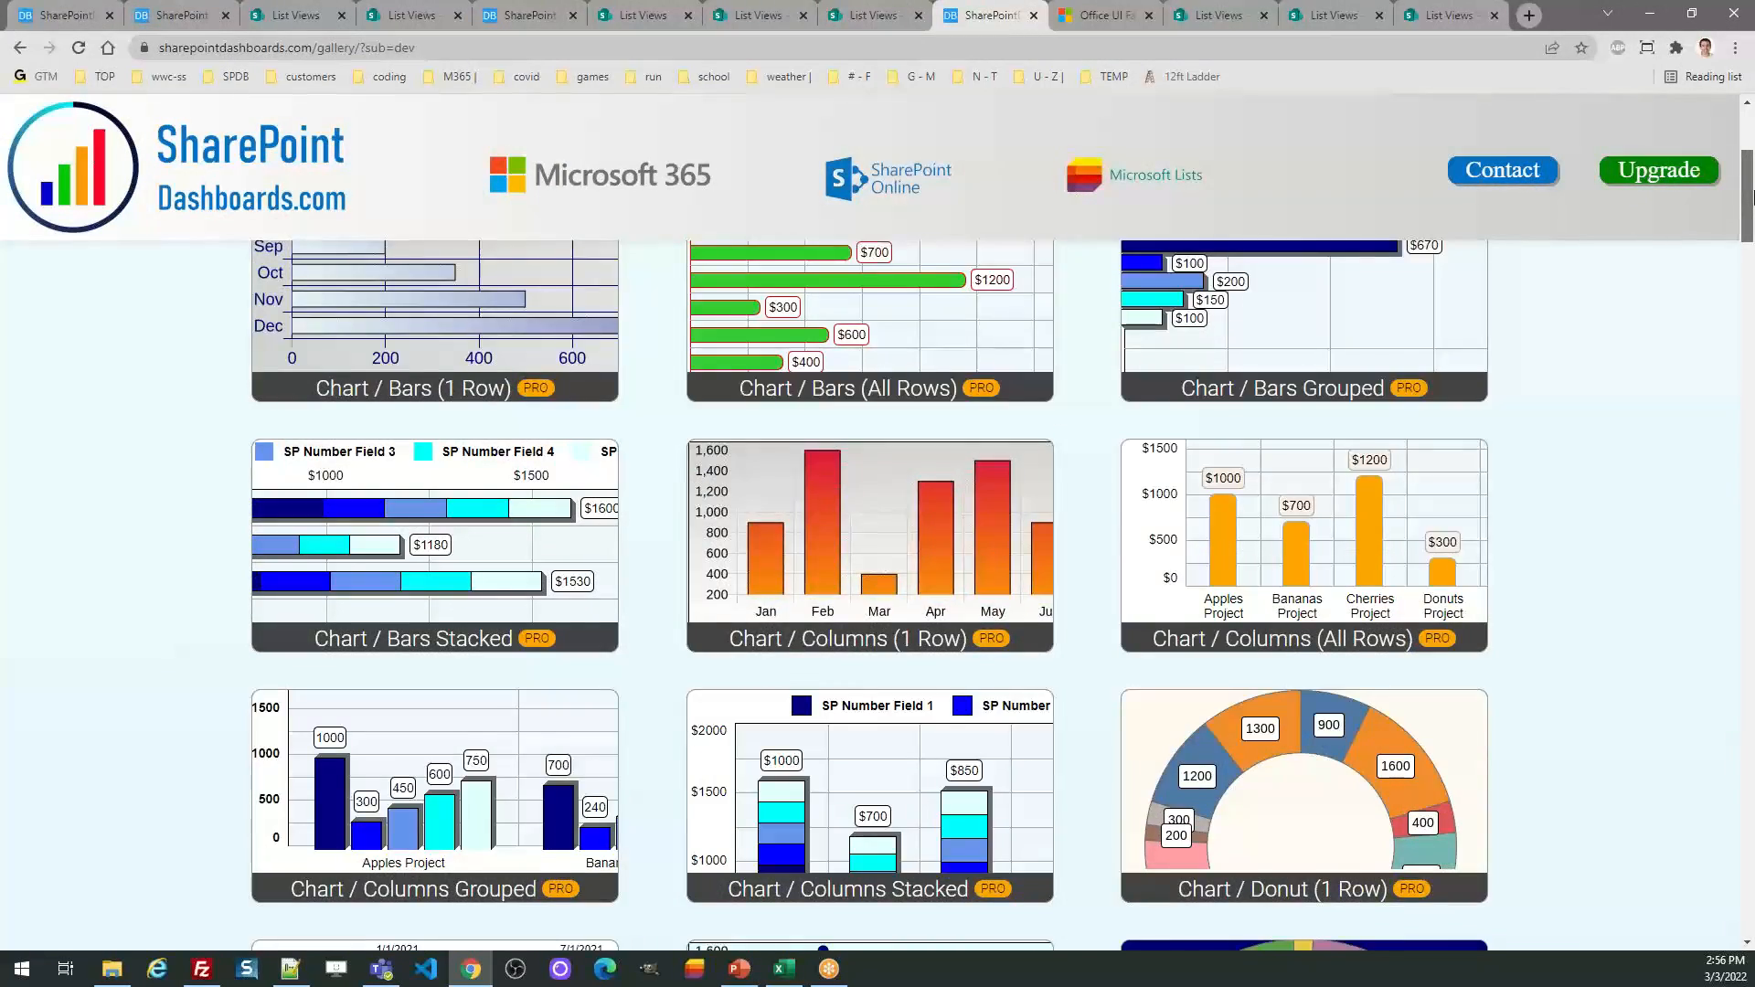
{"action": "left_click_drag", "start_coordinate": [1751, 194], "coordinate": [1751, 560]}
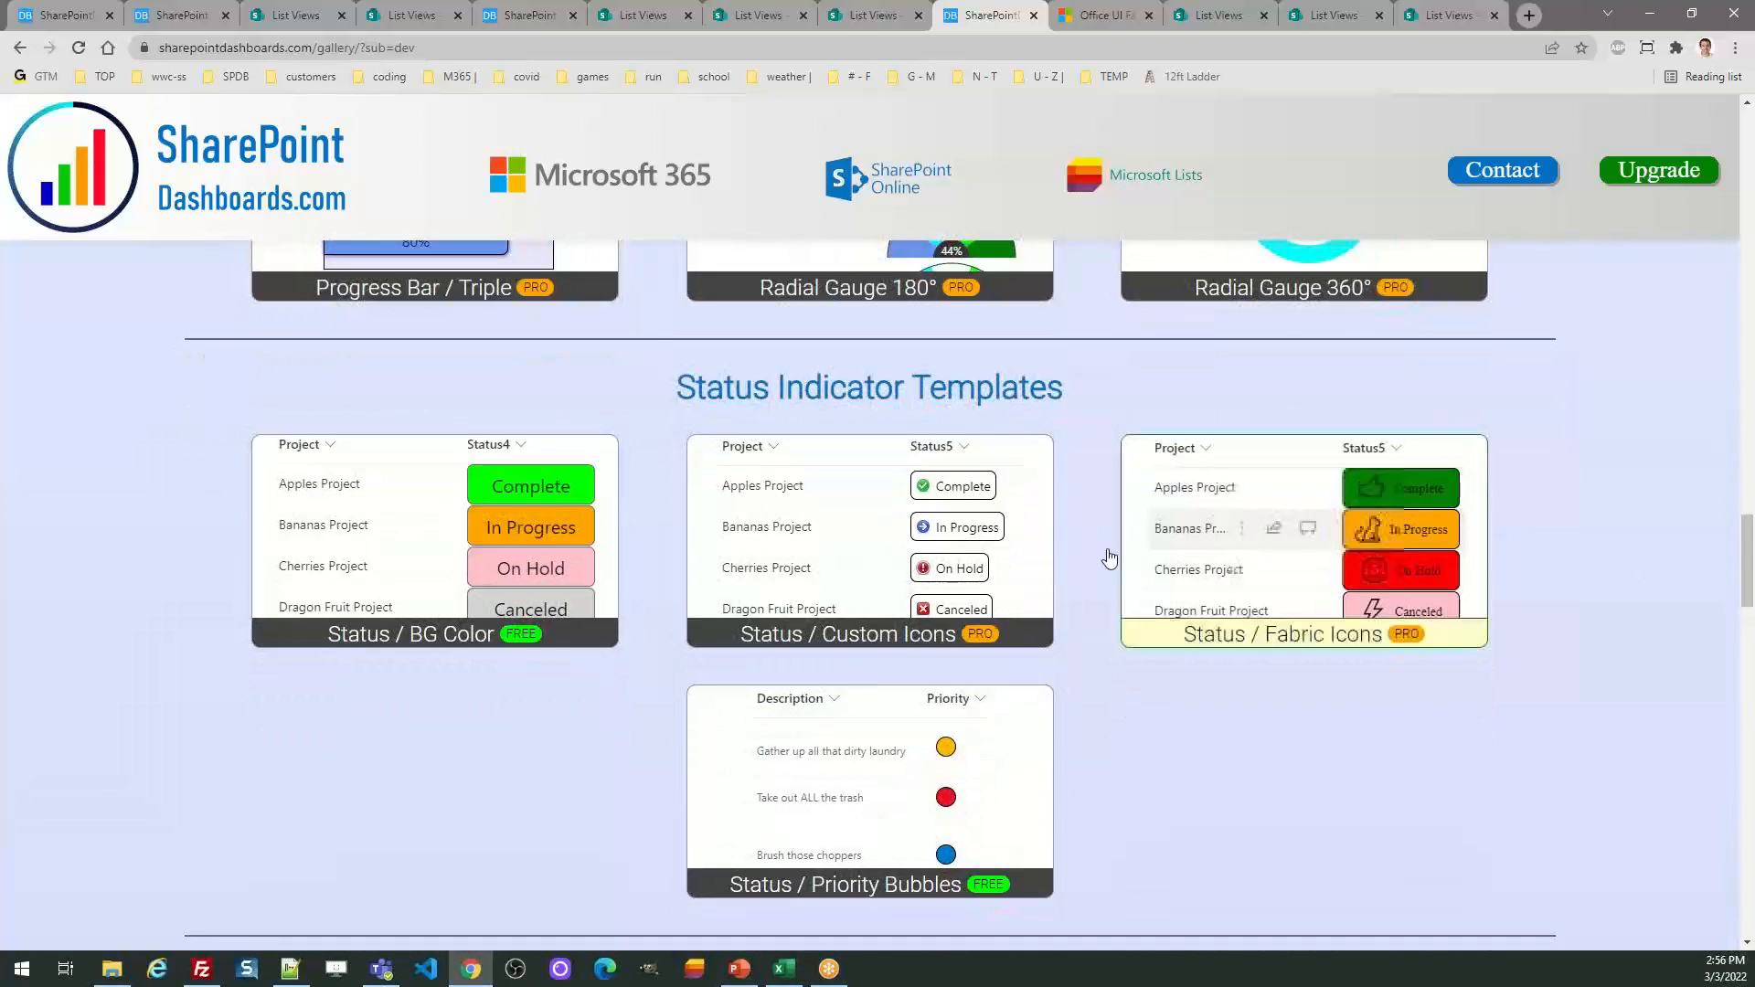
{"action": "left_click", "coordinate": [908, 529]}
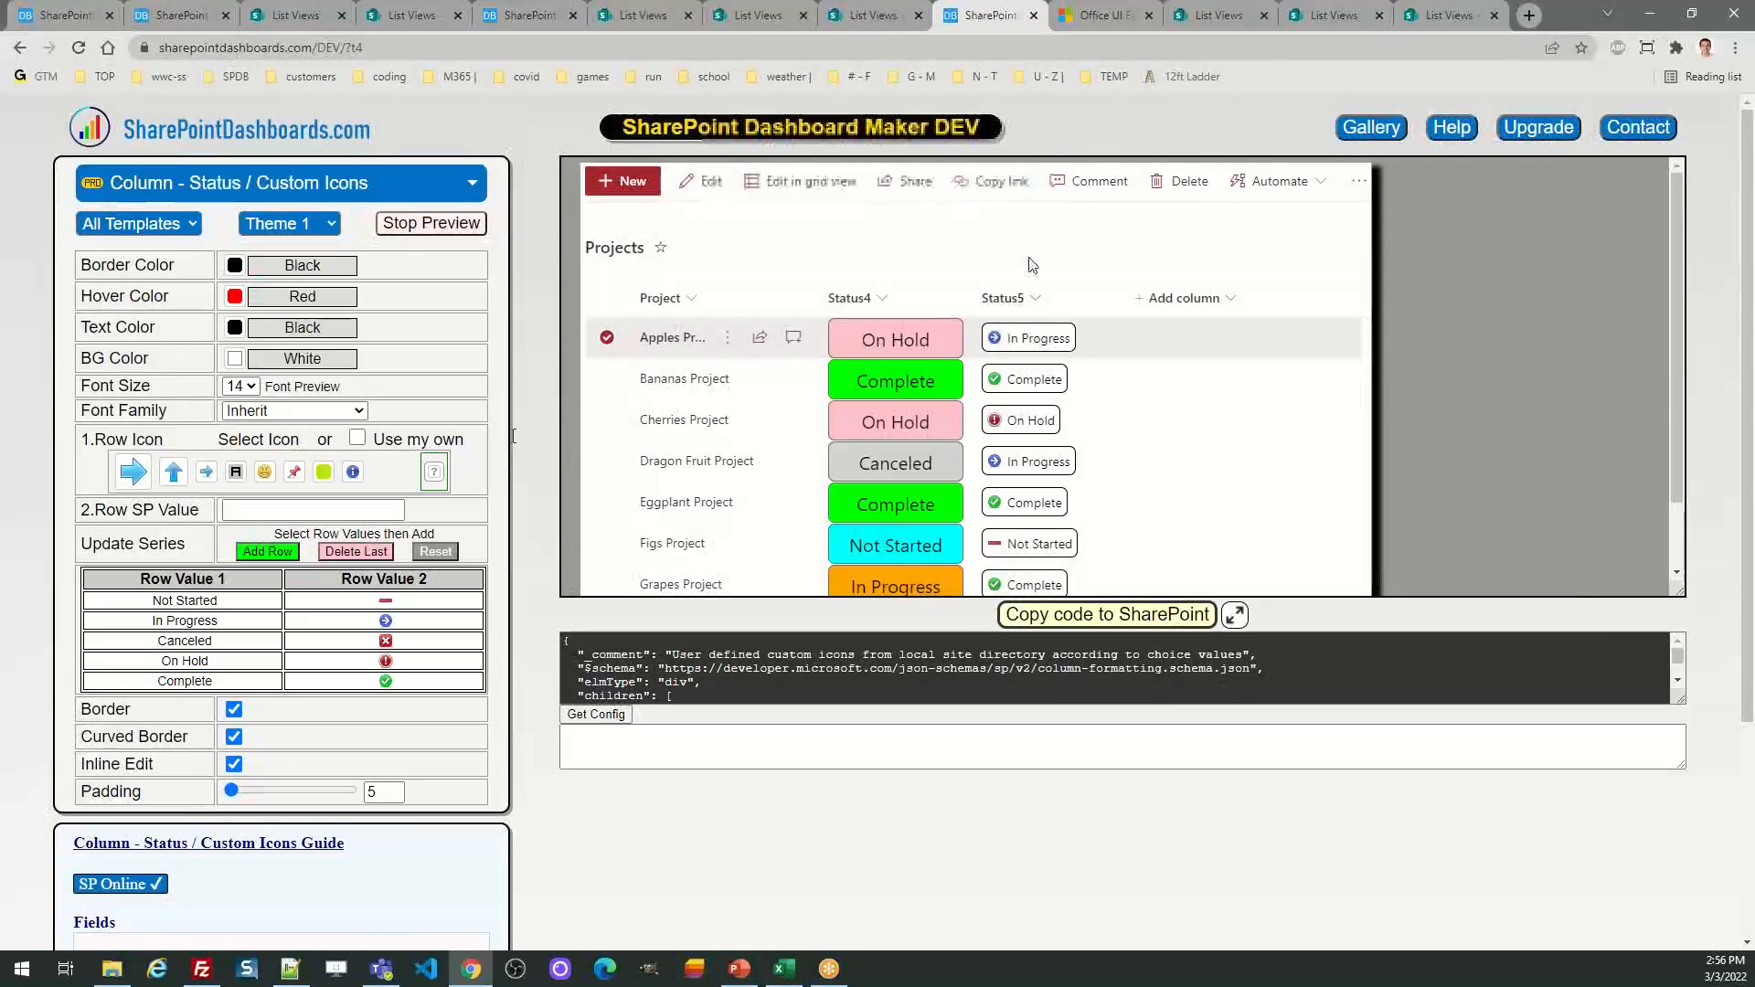
Browse the Status / Custom Icons row icon sets and select the green letter O from the letters-and-numbers set
{"action": "left_click", "coordinate": [133, 474]}
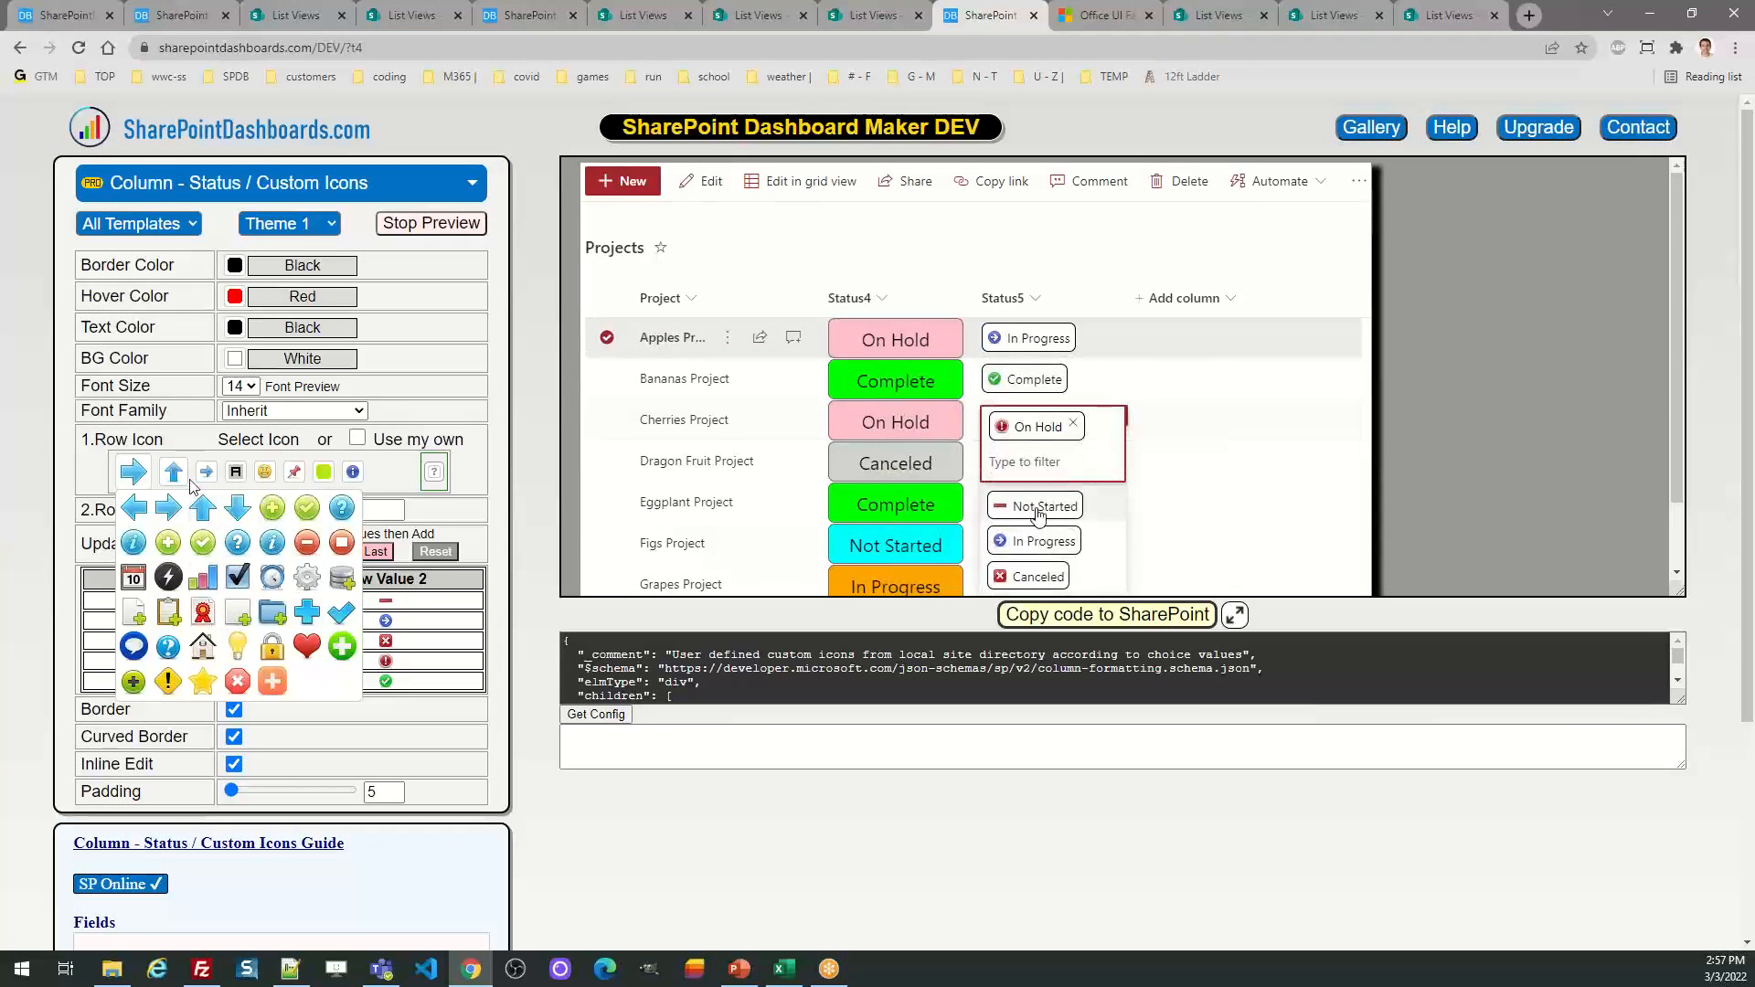
{"action": "left_click", "coordinate": [173, 472]}
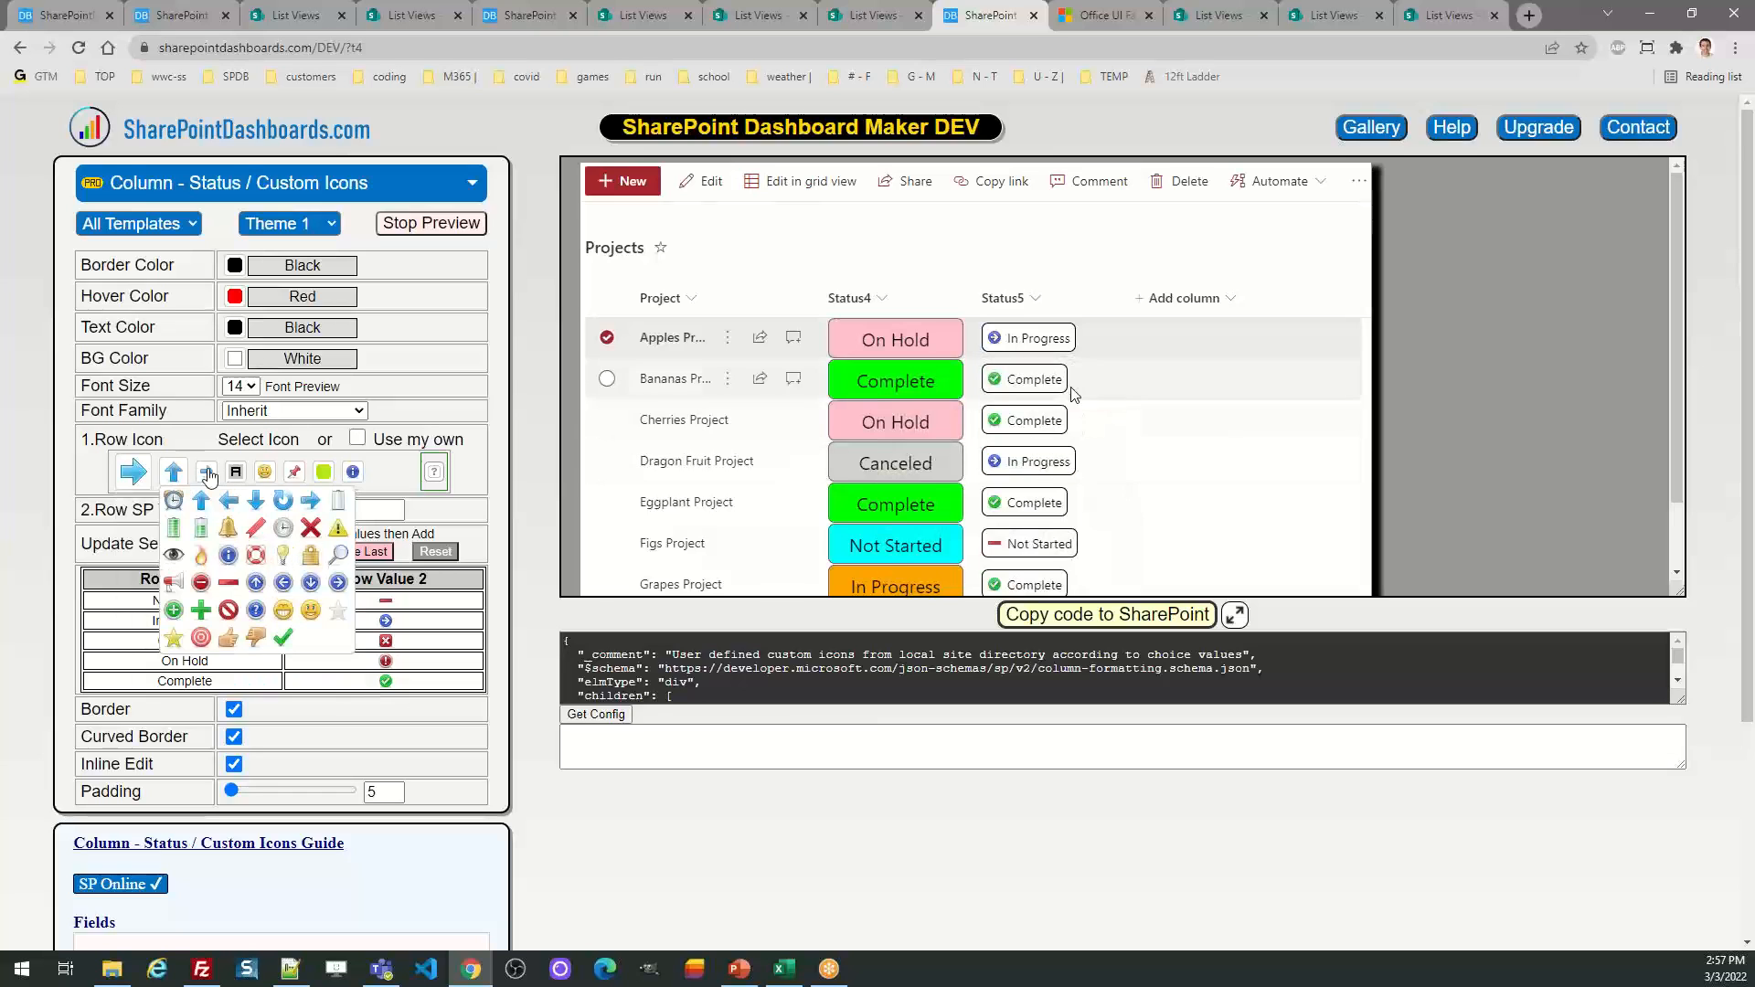
{"action": "left_click", "coordinate": [245, 477]}
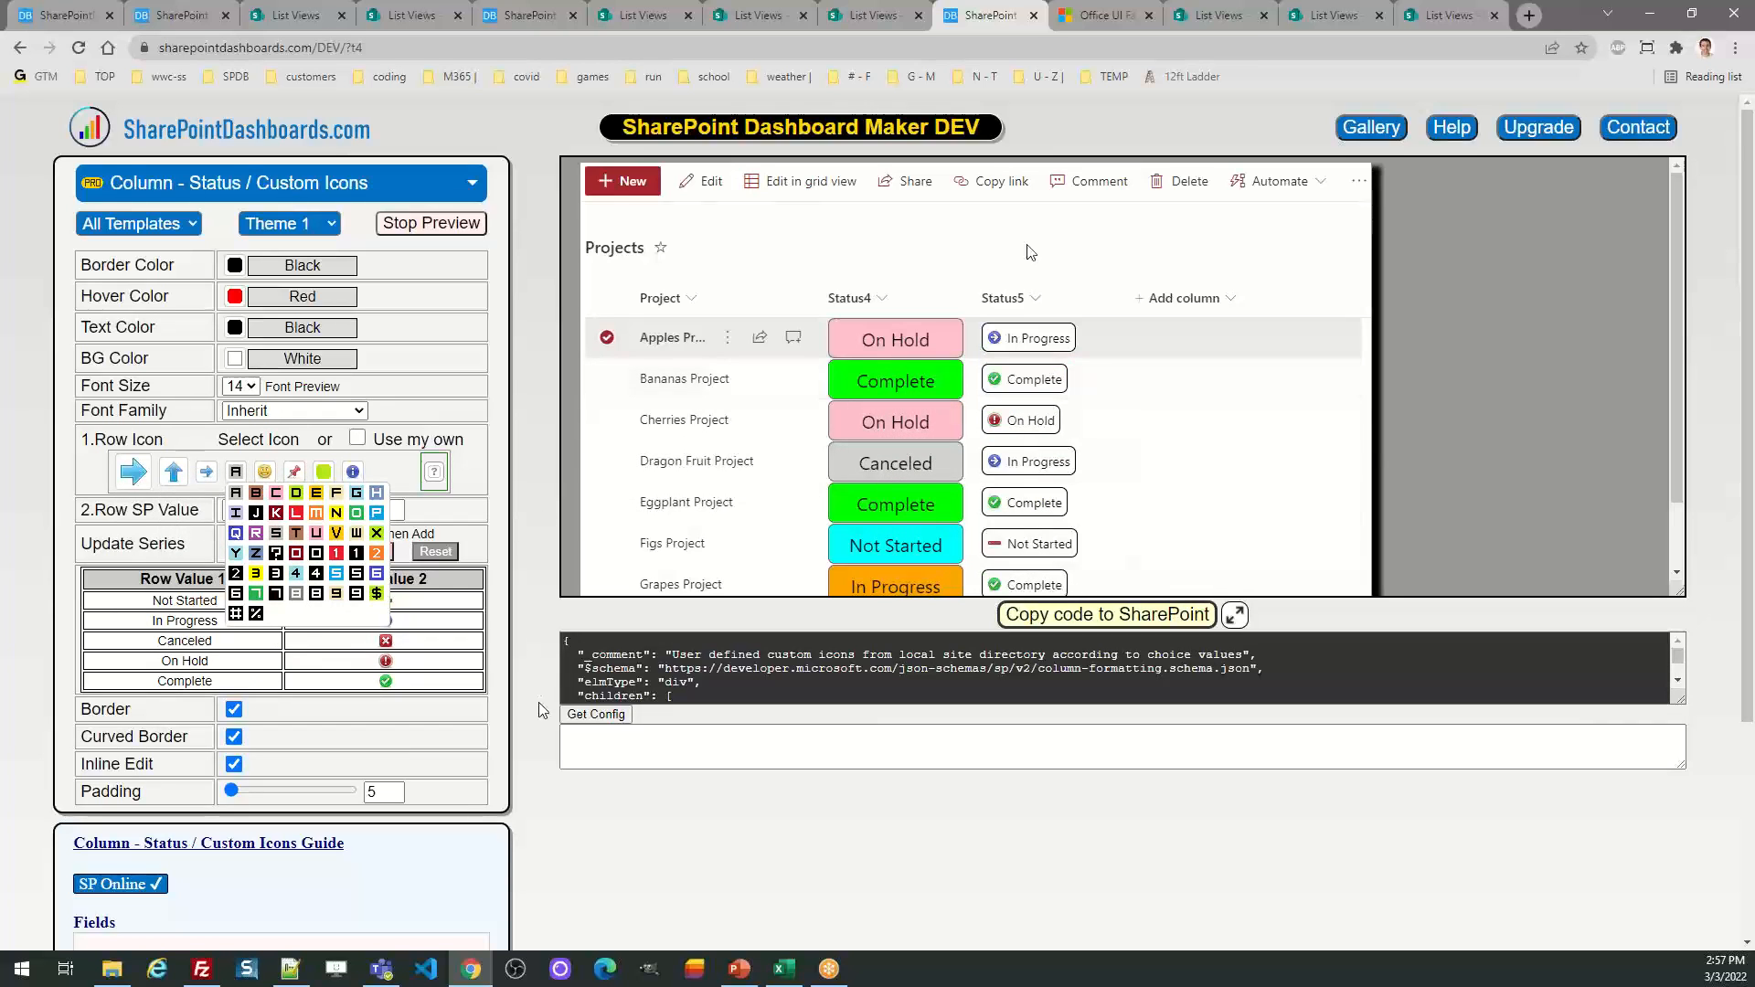
{"action": "left_click_drag", "start_coordinate": [439, 509], "coordinate": [356, 514]}
{"action": "left_click", "coordinate": [356, 513]}
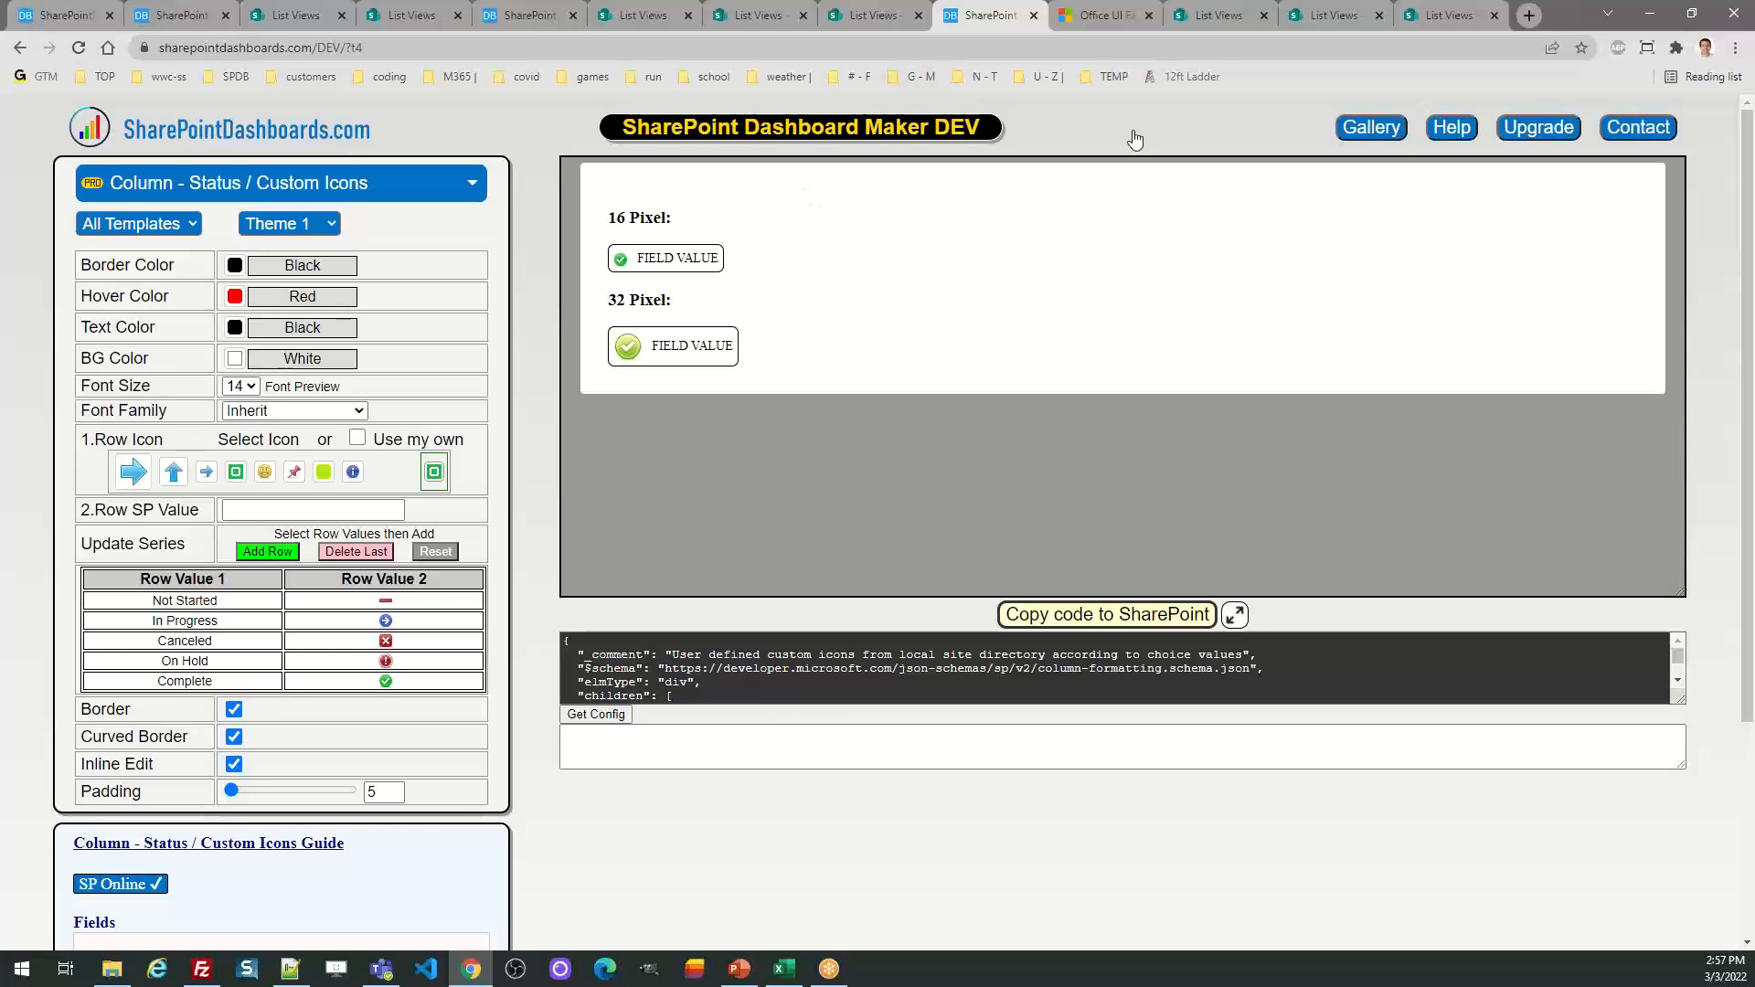
Open the Button / Delete template from the Templates Gallery to view it, and return to the start of the gallery
{"action": "left_click", "coordinate": [1371, 128]}
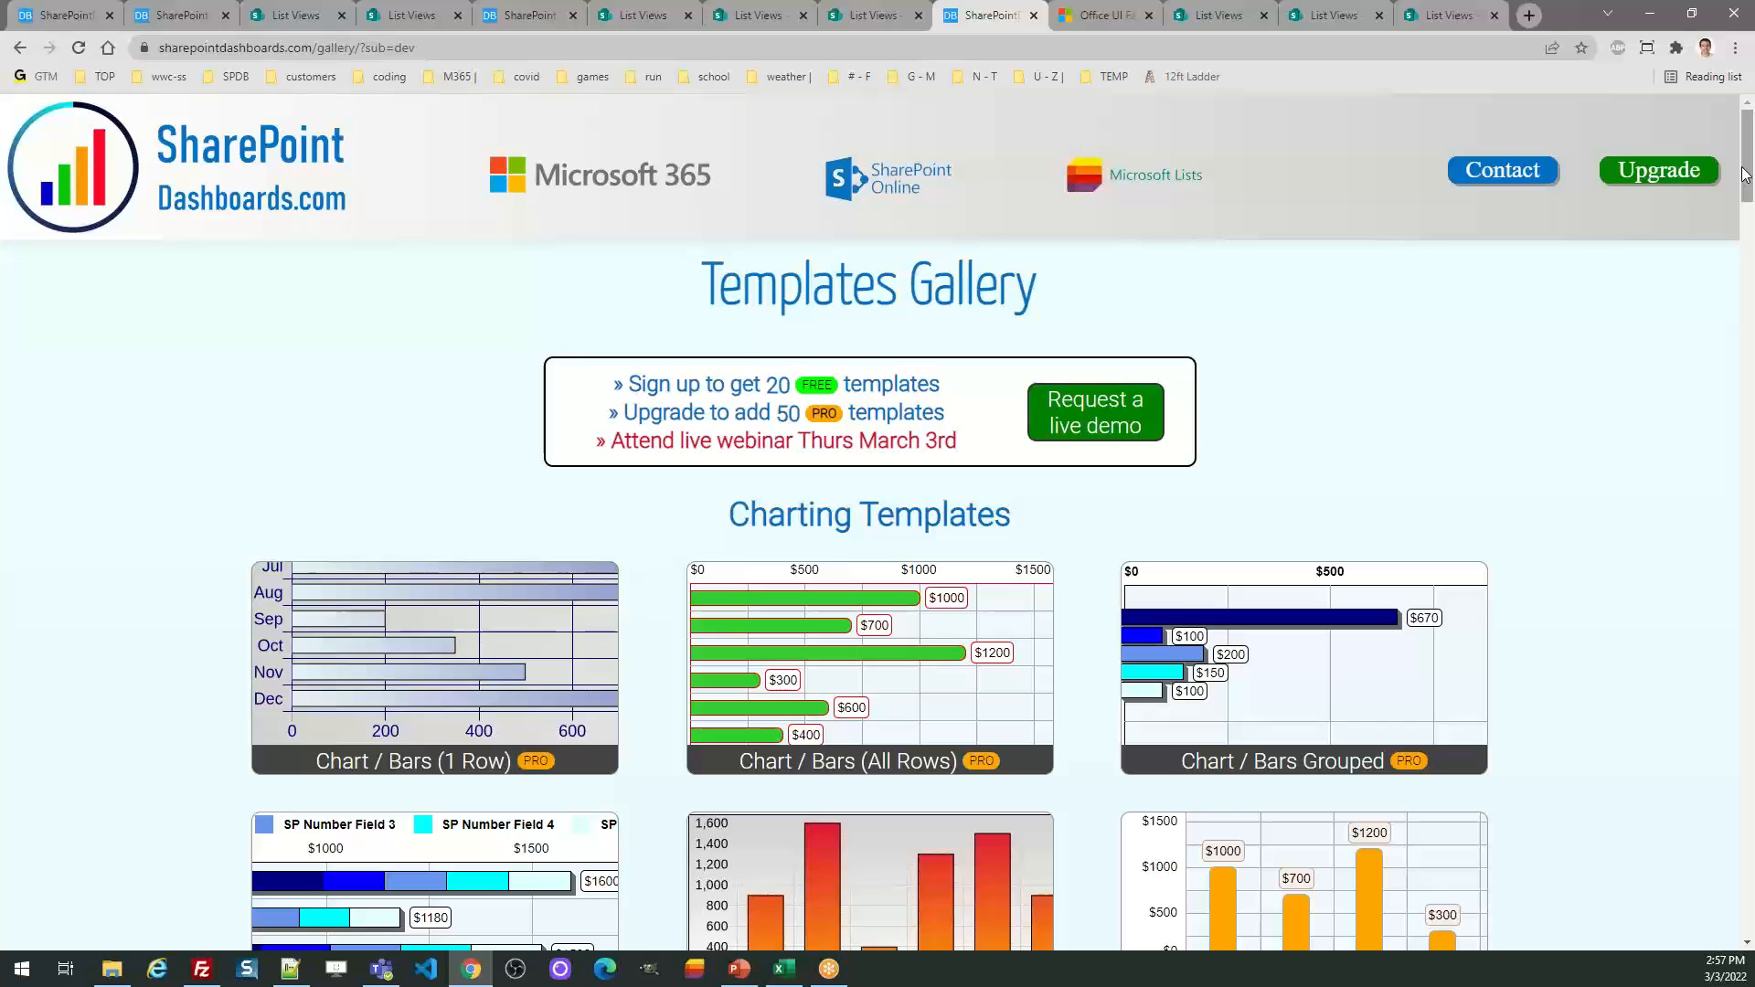
{"action": "left_click", "coordinate": [900, 387]}
{"action": "left_click_drag", "start_coordinate": [1748, 188], "coordinate": [1749, 283]}
{"action": "scroll", "coordinate": [1554, 411], "scroll_direction": "down", "scroll_amount": 8}
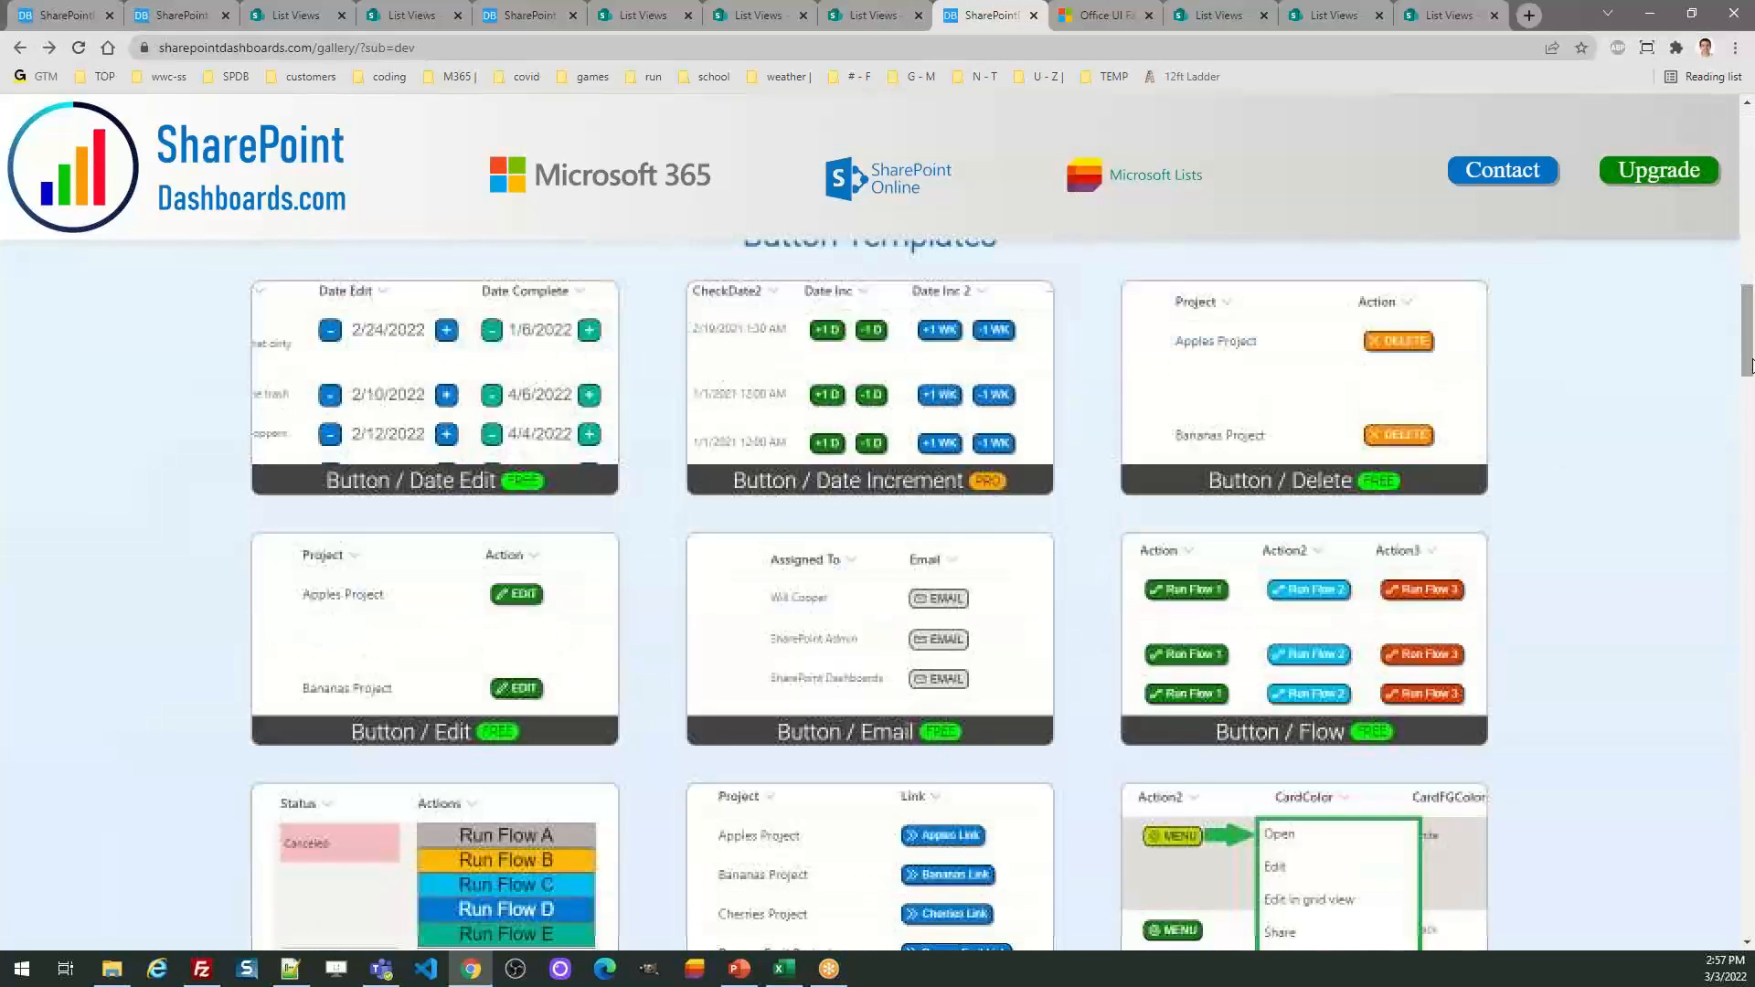
{"action": "left_click", "coordinate": [1397, 485]}
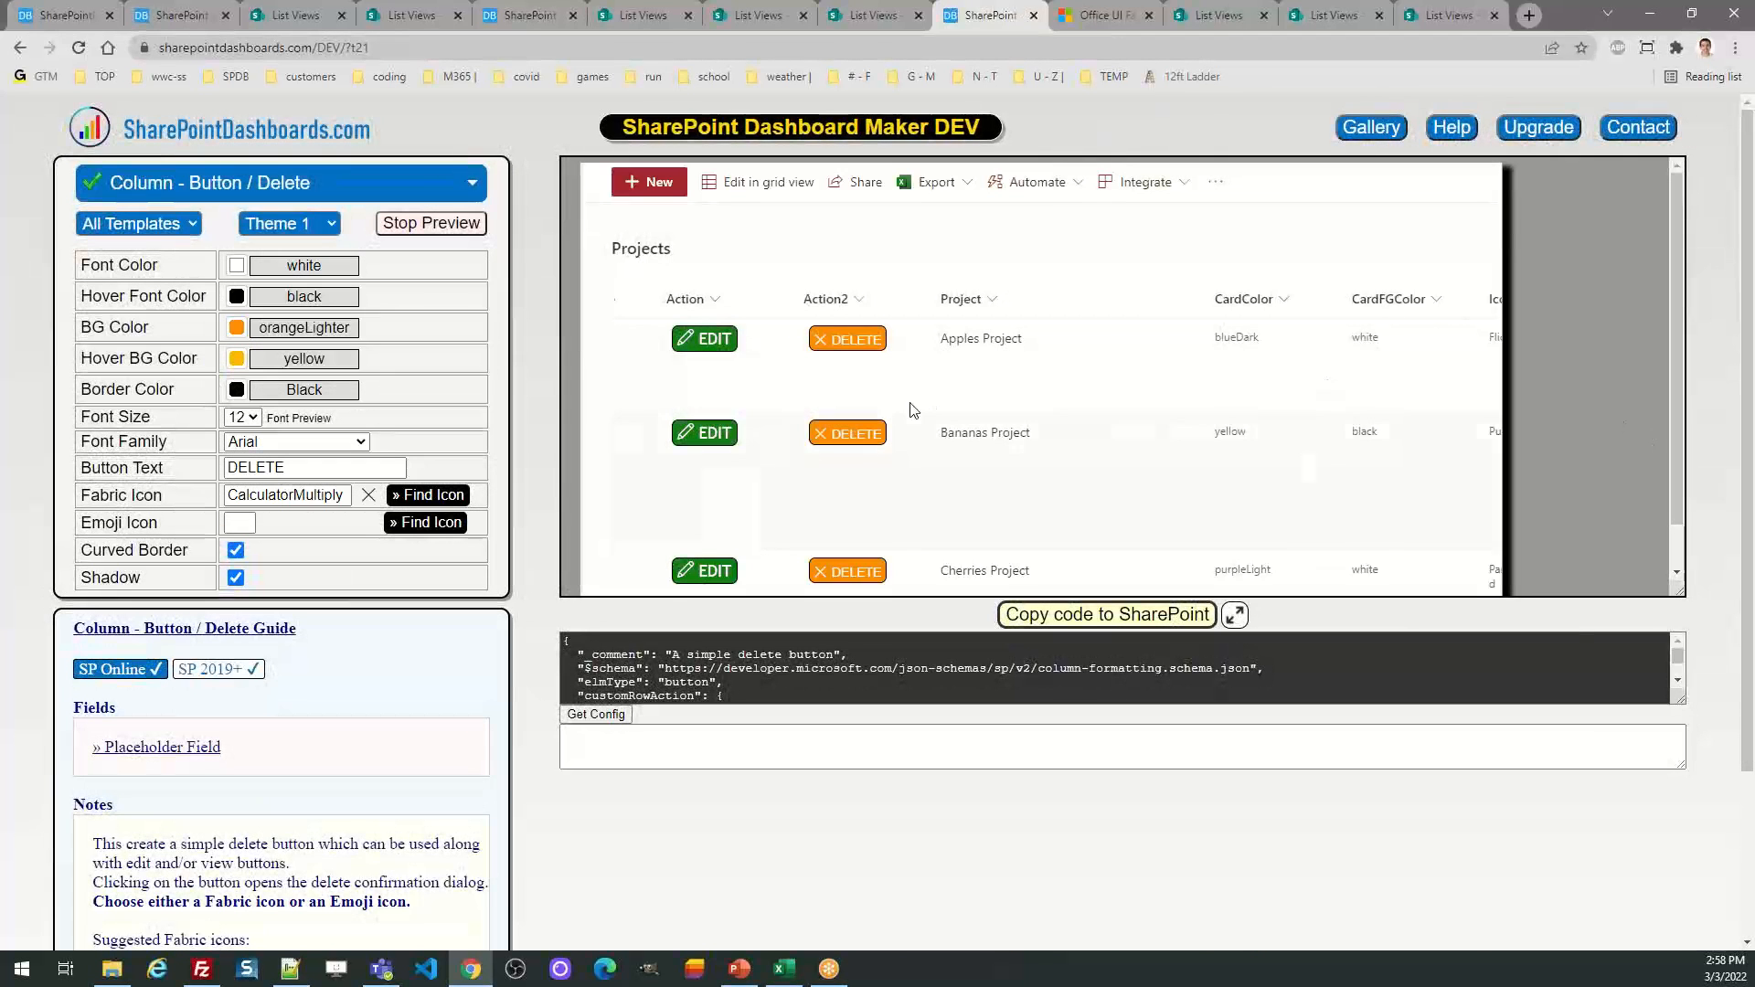
{"action": "left_click", "coordinate": [20, 48]}
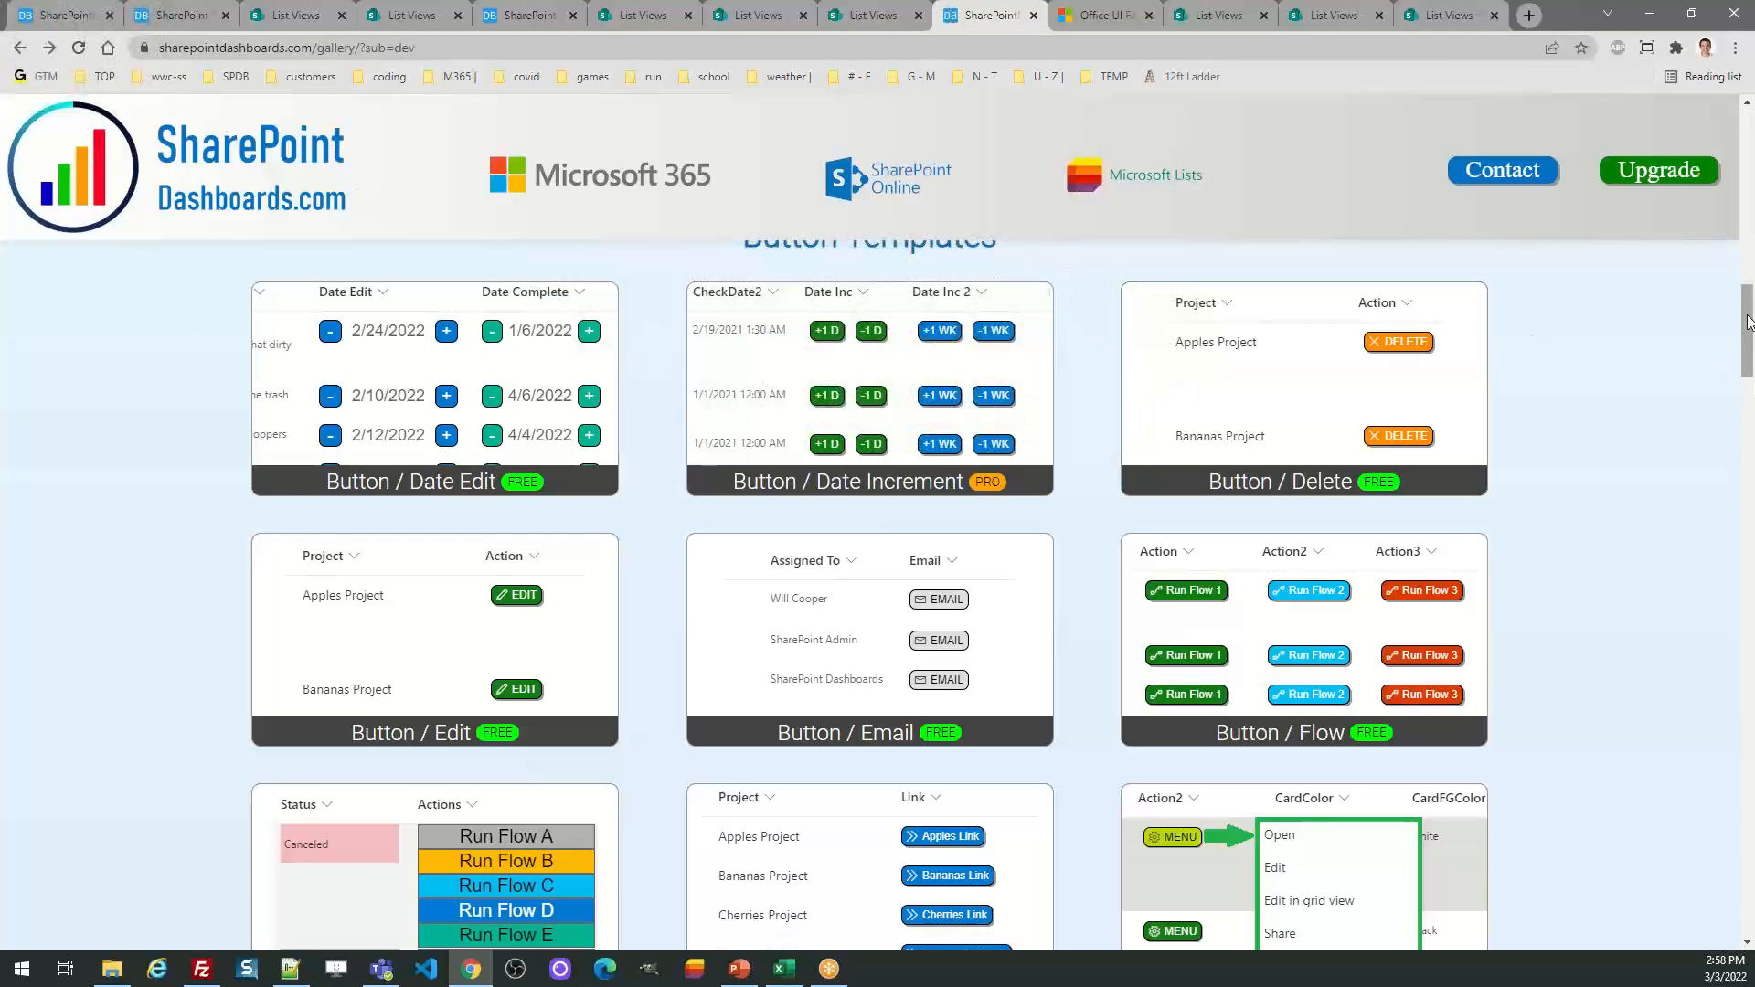
{"action": "left_click_drag", "start_coordinate": [1748, 313], "coordinate": [1748, 138]}
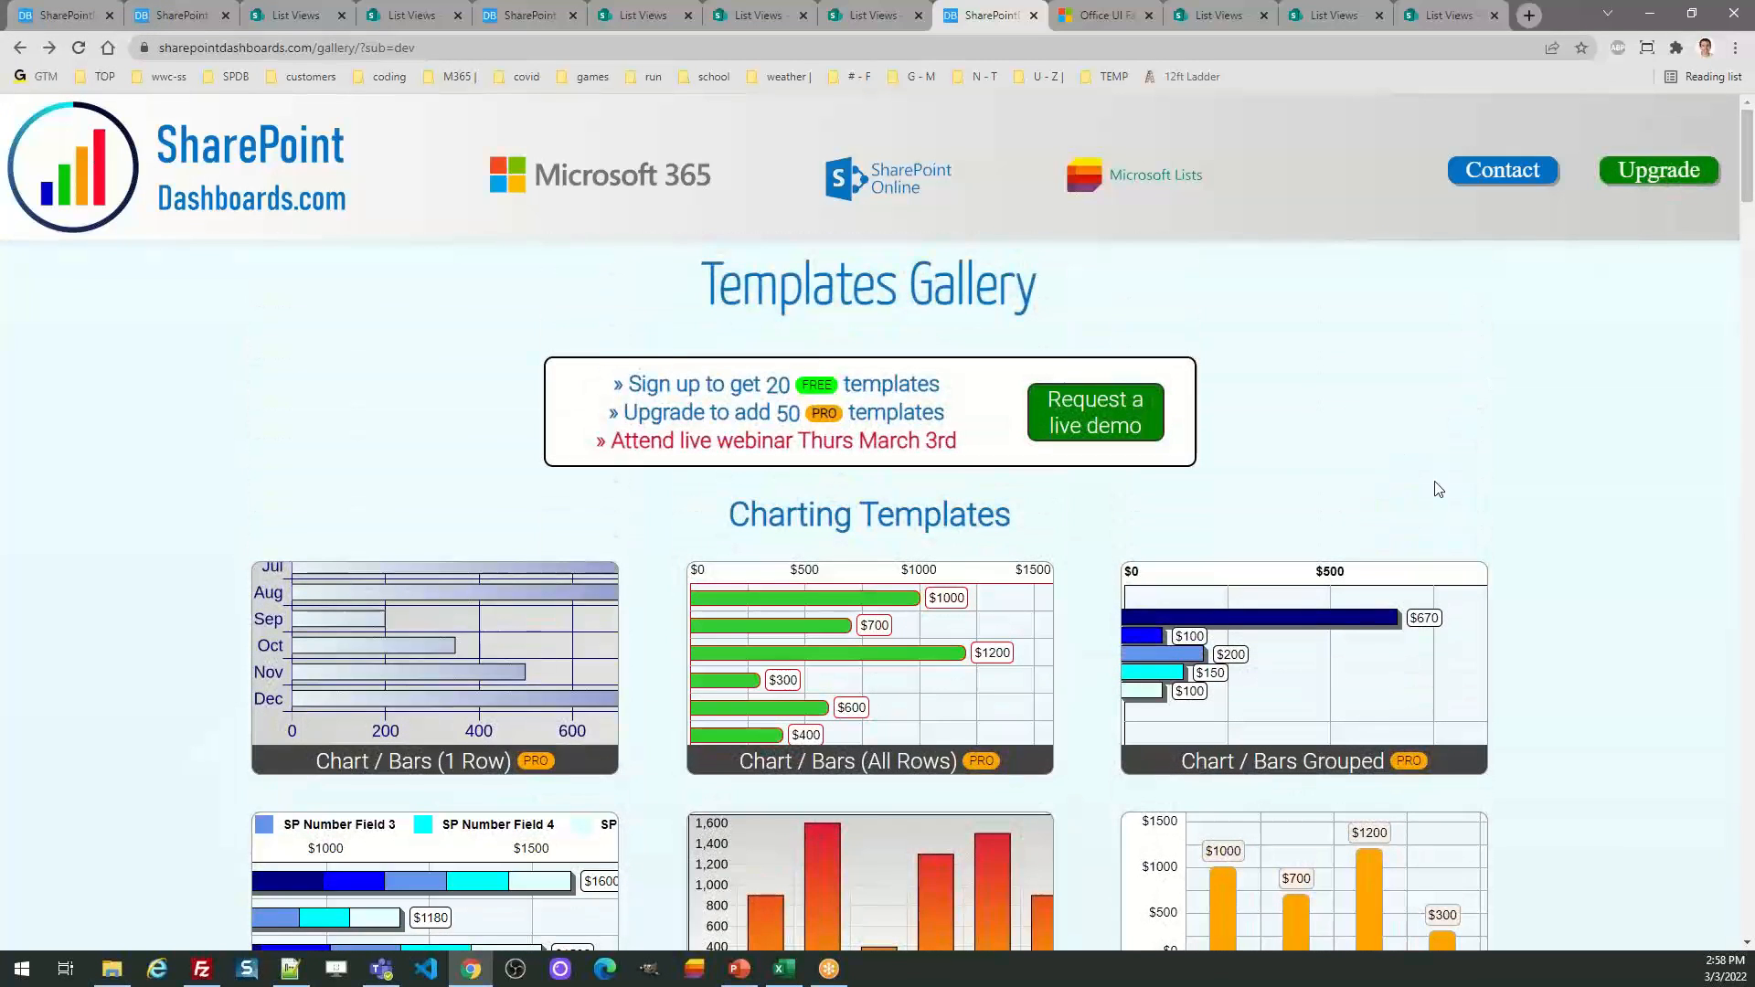